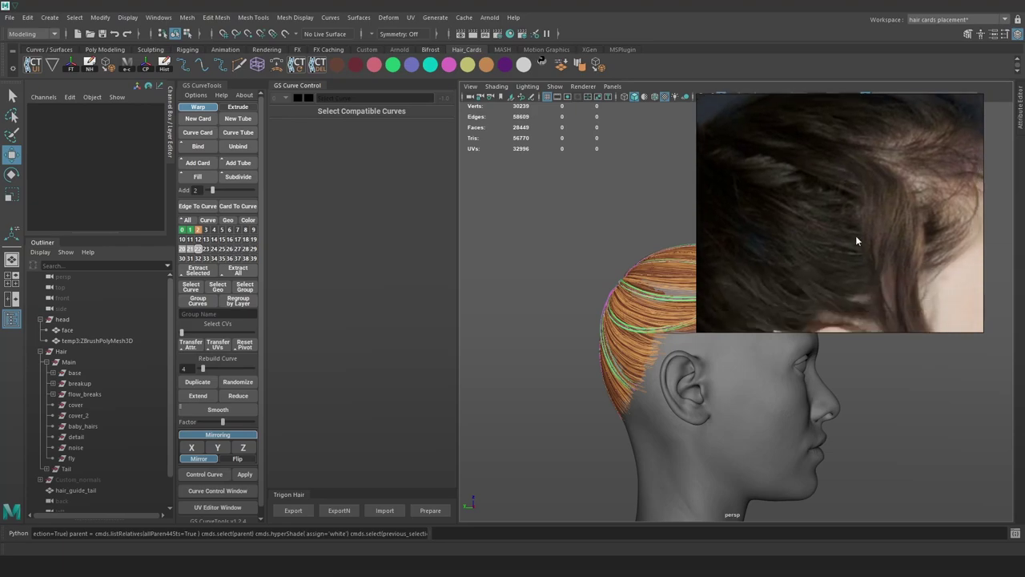
Zoom the hair reference image onto the area above the ear and move it clear of the head model
{"action": "scroll", "coordinate": [842, 276], "scroll_direction": "up", "scroll_amount": 2}
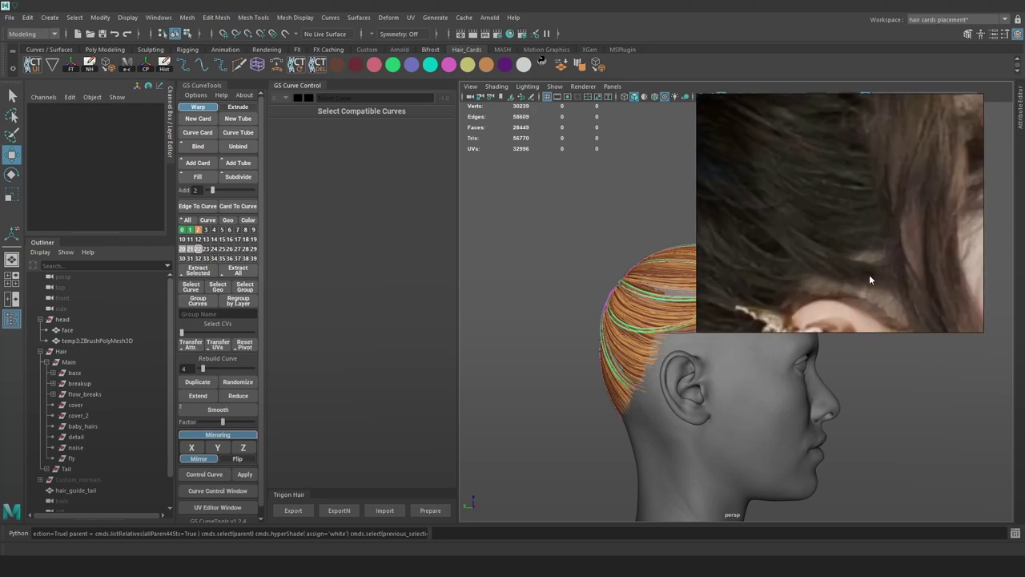
{"action": "right_click_drag", "start_coordinate": [866, 231], "coordinate": [907, 227]}
{"action": "left_click_drag", "start_coordinate": [741, 327], "coordinate": [843, 311]}
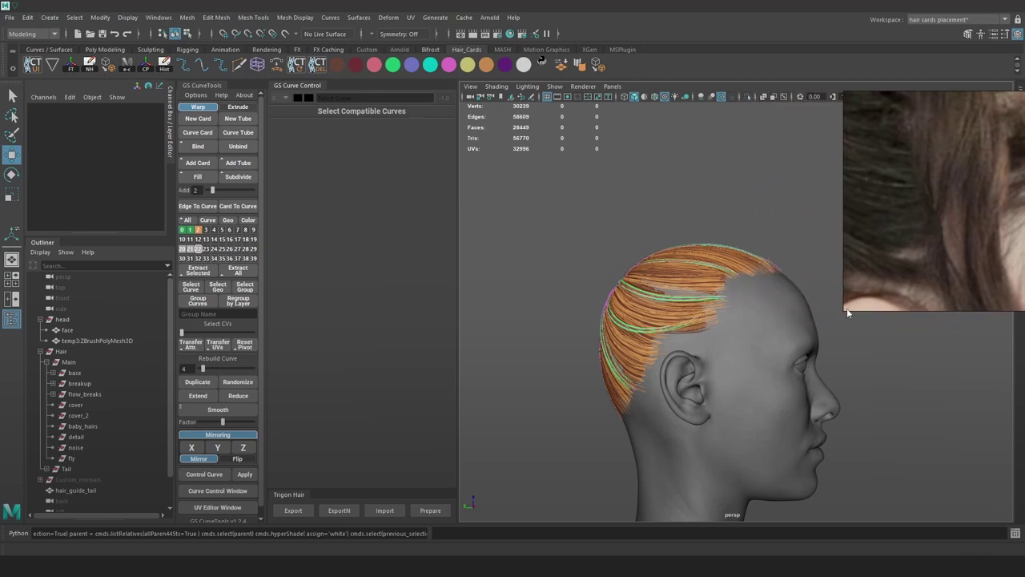
{"action": "right_click_drag", "start_coordinate": [971, 241], "coordinate": [979, 221]}
{"action": "scroll", "coordinate": [812, 296], "scroll_direction": "up", "scroll_amount": 1}
{"action": "middle_click_drag", "start_coordinate": [812, 295], "coordinate": [778, 270], "text": "alt"}
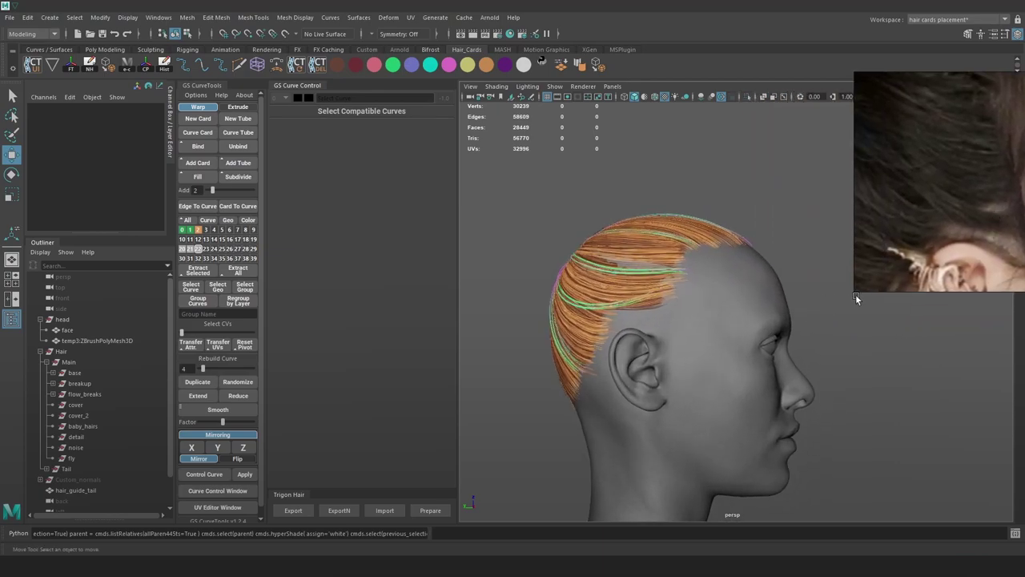
{"action": "left_click_drag", "start_coordinate": [853, 294], "coordinate": [859, 278]}
Unhide the sheet group inside breakup and move it directly under the Hair group
{"action": "middle_click_drag", "start_coordinate": [771, 266], "coordinate": [764, 262], "text": "alt"}
{"action": "left_click_drag", "start_coordinate": [764, 261], "coordinate": [761, 280], "text": "alt"}
{"action": "left_click", "coordinate": [53, 383]}
{"action": "left_click", "coordinate": [86, 427]}
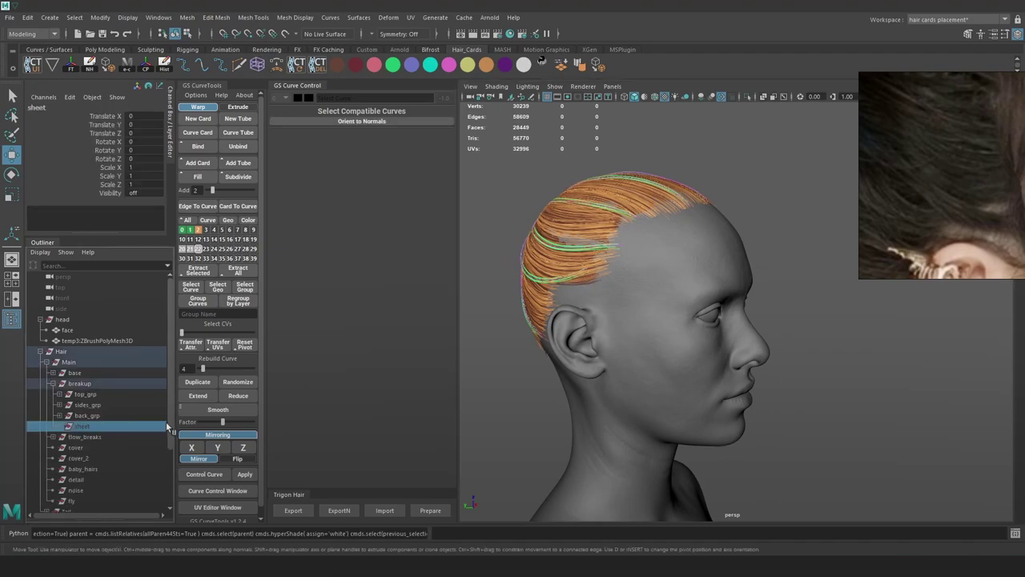
{"action": "key", "text": "shift+h"}
{"action": "middle_click_drag", "start_coordinate": [99, 427], "coordinate": [90, 356]}
{"action": "left_click", "coordinate": [49, 374]}
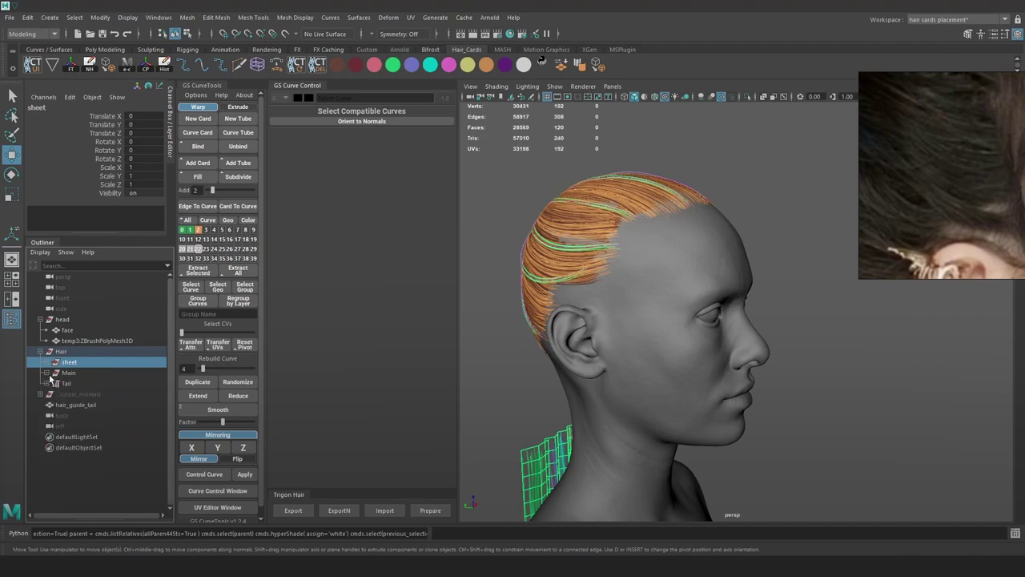
Try to move the whole sheet group with the Move tool, and undo the move
{"action": "left_click_drag", "start_coordinate": [617, 345], "coordinate": [687, 366], "text": "alt"}
{"action": "right_click_drag", "start_coordinate": [687, 366], "coordinate": [644, 344], "text": "alt"}
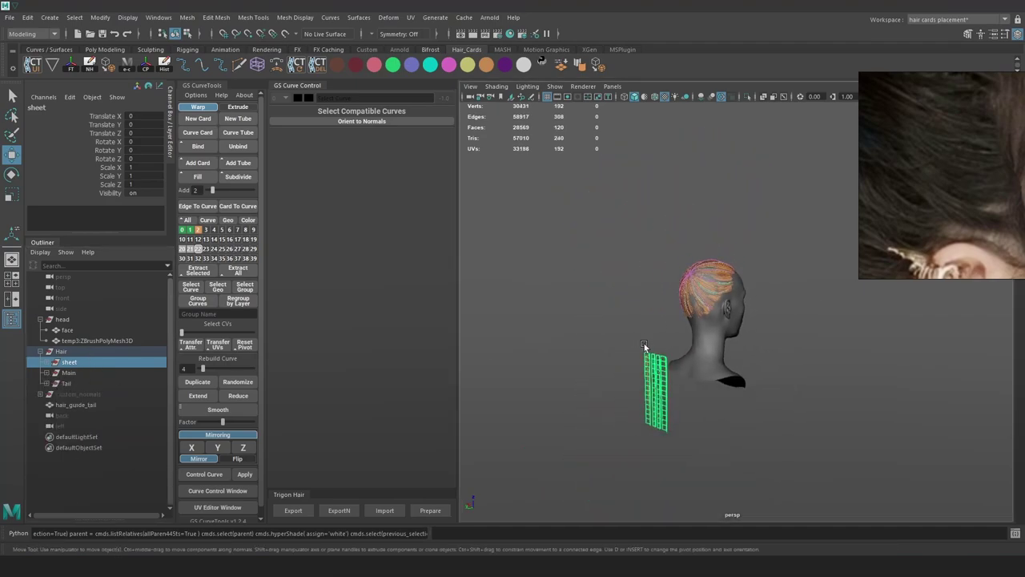
{"action": "scroll", "coordinate": [543, 352], "scroll_direction": "down", "scroll_amount": 5}
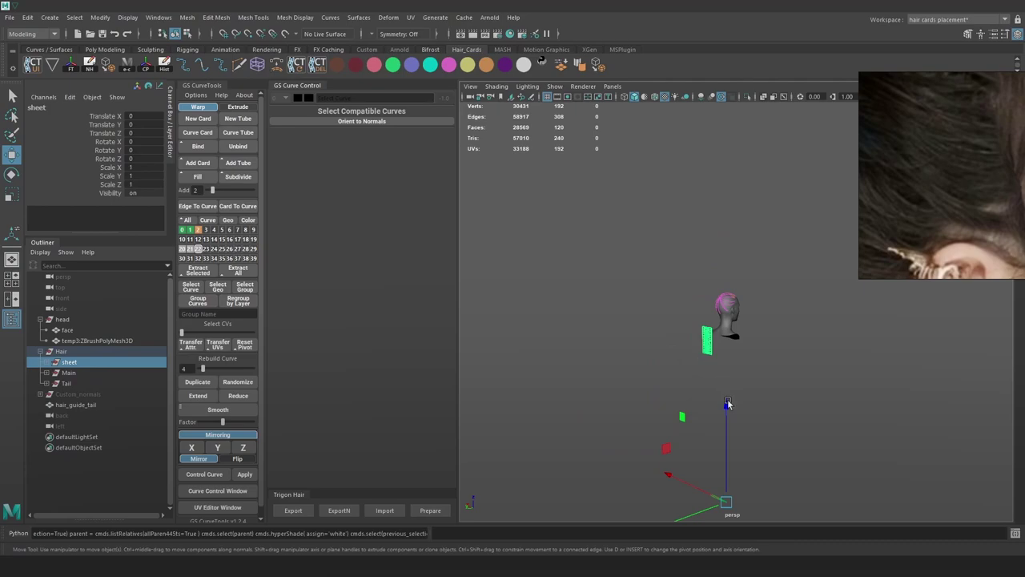
{"action": "mouse_move", "coordinate": [727, 408]}
{"action": "left_mouse_down"}
{"action": "mouse_move", "coordinate": [728, 369]}
{"action": "mouse_move", "coordinate": [730, 407]}
{"action": "left_mouse_up"}
{"action": "key", "text": "ctrl+z"}
Expand the sheet group to list its four warp cards and isolate the group in the viewport
{"action": "left_click_drag", "start_coordinate": [834, 405], "coordinate": [818, 415], "text": "alt"}
{"action": "scroll", "coordinate": [809, 418], "scroll_direction": "up", "scroll_amount": 8}
{"action": "middle_click_drag", "start_coordinate": [726, 380], "coordinate": [777, 334], "text": "alt"}
{"action": "left_click_drag", "start_coordinate": [777, 345], "coordinate": [677, 361], "text": "alt"}
{"action": "left_click", "coordinate": [48, 363]}
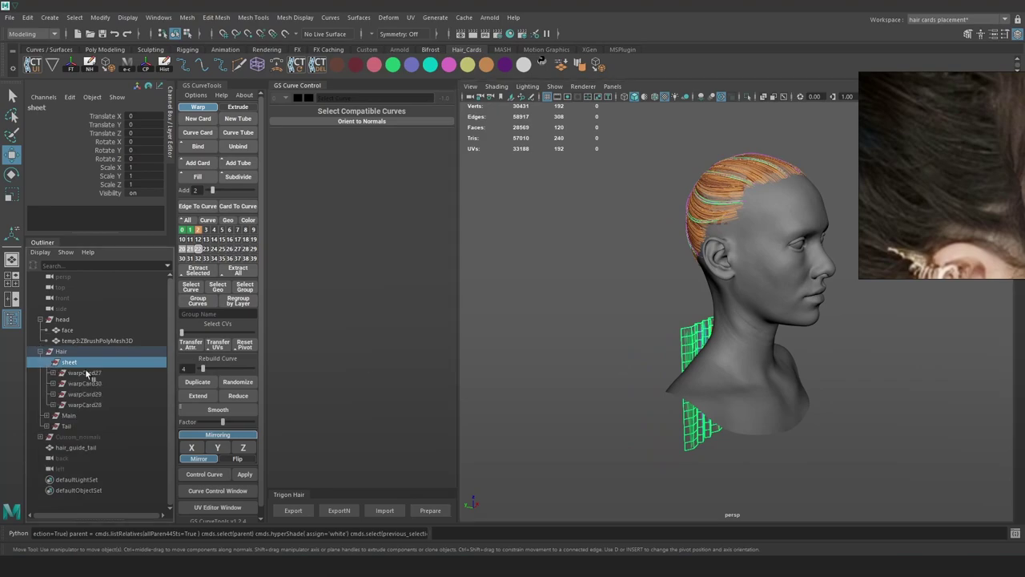
{"action": "left_click", "coordinate": [746, 96]}
{"action": "left_click", "coordinate": [765, 280]}
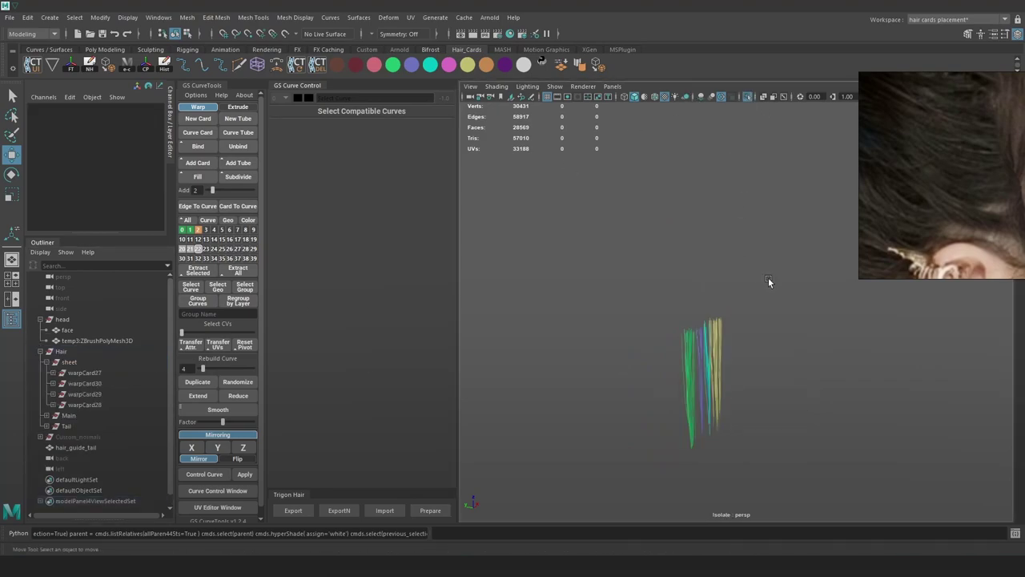
{"action": "right_click_drag", "start_coordinate": [709, 358], "coordinate": [763, 401], "text": "alt"}
{"action": "middle_click_drag", "start_coordinate": [762, 401], "coordinate": [773, 356], "text": "alt"}
{"action": "right_click_drag", "start_coordinate": [753, 342], "coordinate": [731, 328], "text": "alt"}
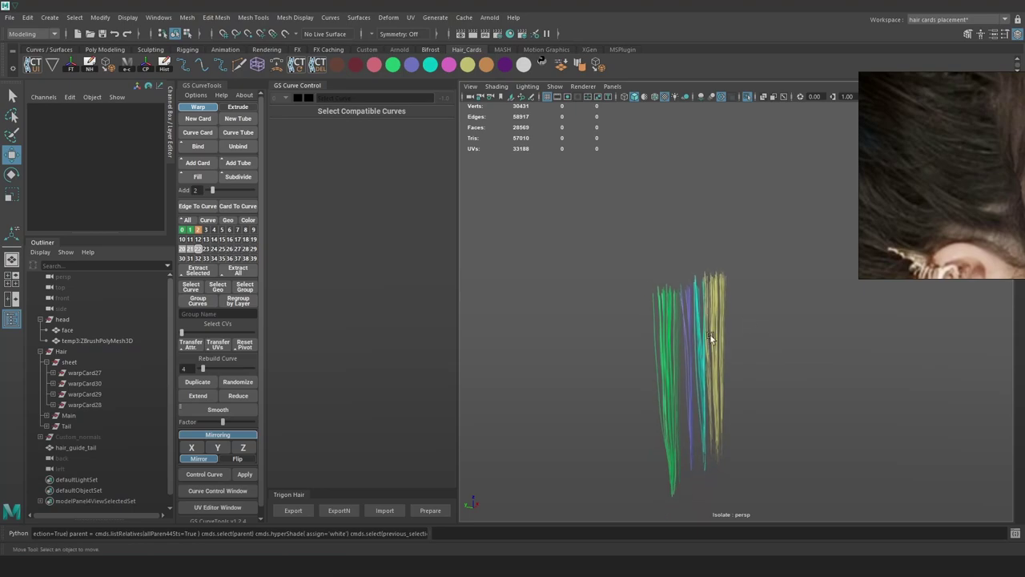
Select the four sheet cards, warpCard27 to warpCard30, in wireframe and add them to curve layer 39
{"action": "left_click", "coordinate": [191, 232], "text": "alt"}
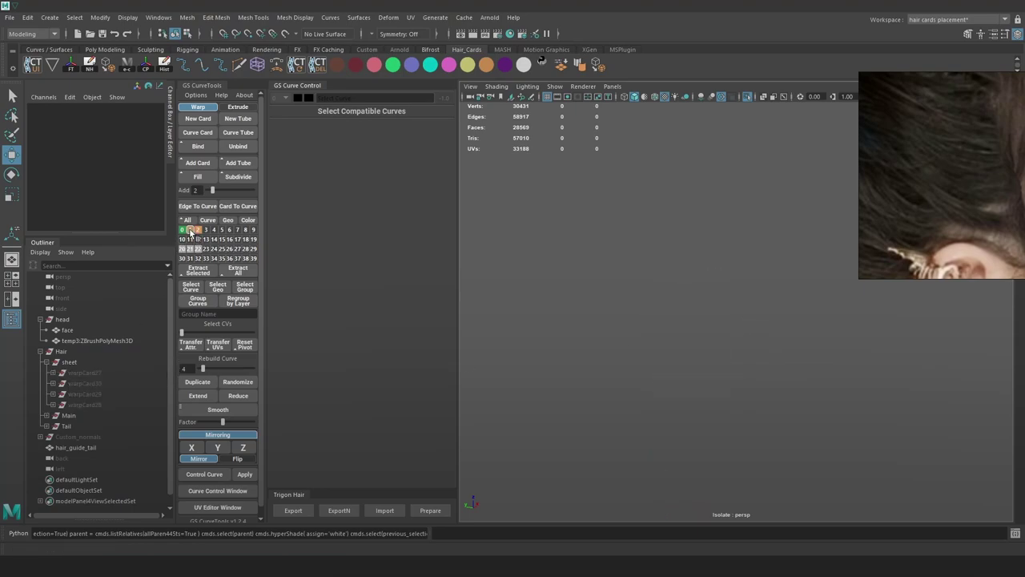
{"action": "left_click_drag", "start_coordinate": [695, 345], "coordinate": [639, 478]}
{"action": "left_click", "coordinate": [639, 478]}
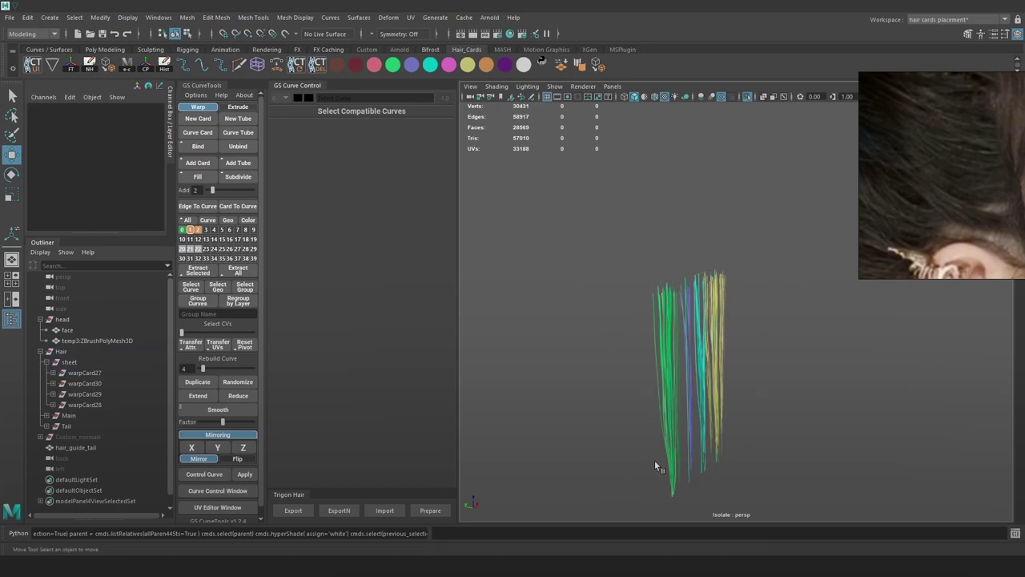
{"action": "key", "text": "4"}
{"action": "left_click_drag", "start_coordinate": [597, 265], "coordinate": [841, 505]}
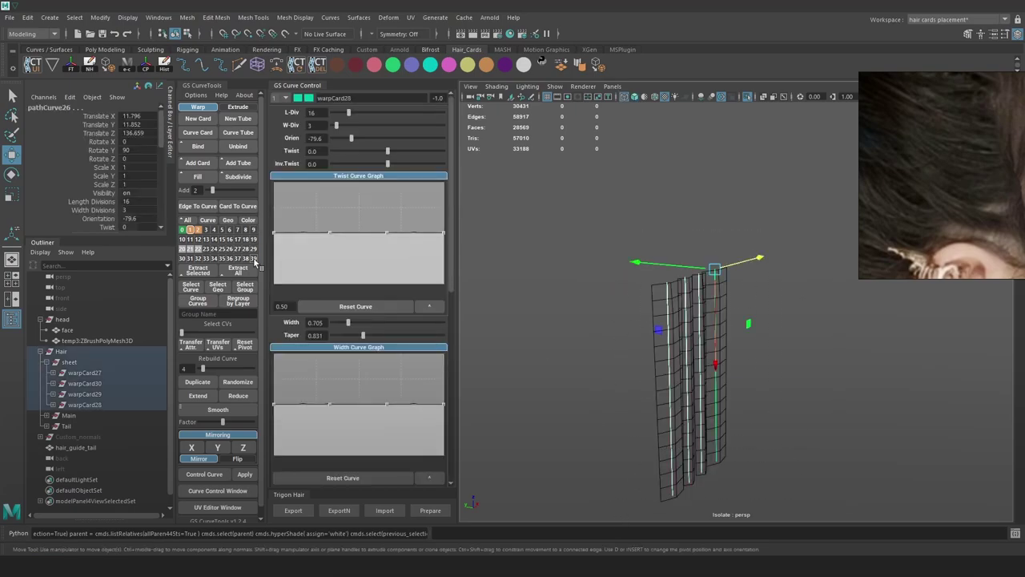
{"action": "right_click", "coordinate": [254, 262]}
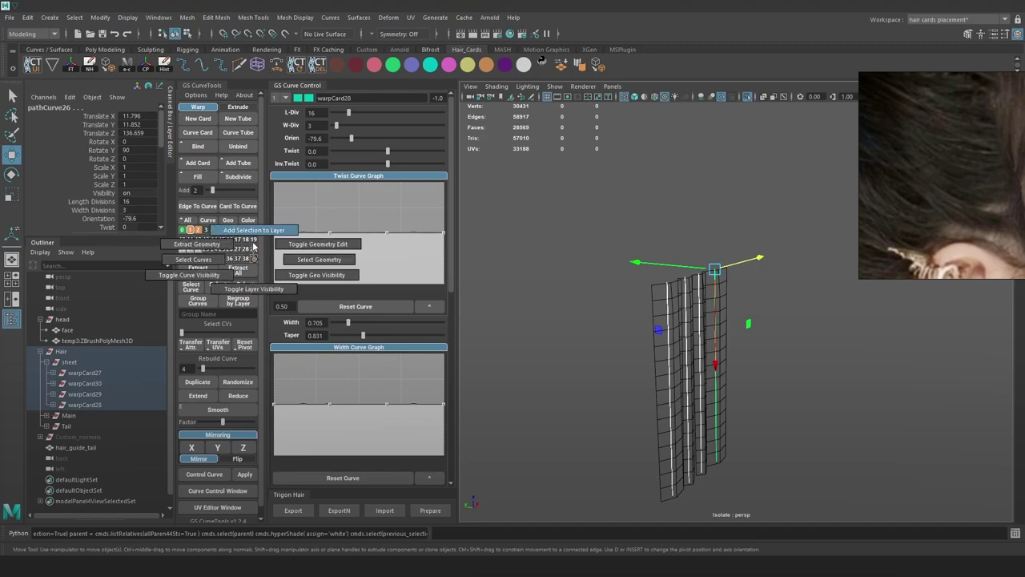
{"action": "right_click_drag", "start_coordinate": [254, 240], "coordinate": [255, 238]}
Raise the four cards to about 150.16 in Translate Z, end the isolation and restore textured shading
{"action": "left_click_drag", "start_coordinate": [717, 361], "coordinate": [718, 220]}
{"action": "left_click", "coordinate": [747, 97]}
{"action": "right_click_drag", "start_coordinate": [813, 240], "coordinate": [775, 246], "text": "alt"}
{"action": "middle_click_drag", "start_coordinate": [774, 247], "coordinate": [734, 314], "text": "alt"}
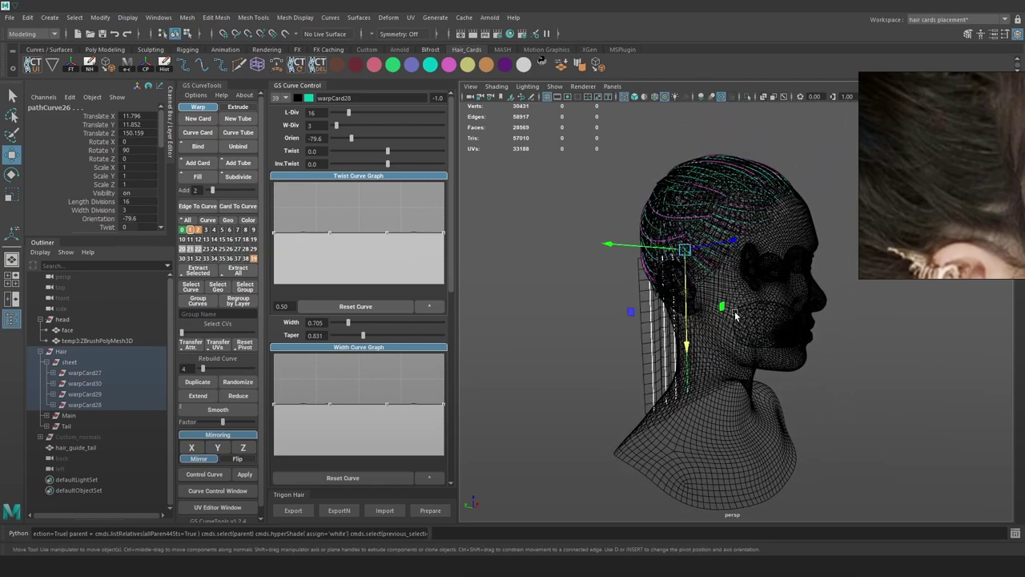
{"action": "key", "text": "5"}
{"action": "key", "text": "6"}
Place the four cards beside and above the head at about Translate X 27.3, Y 25.1 and Z 184.5
{"action": "left_click_drag", "start_coordinate": [648, 245], "coordinate": [570, 240]}
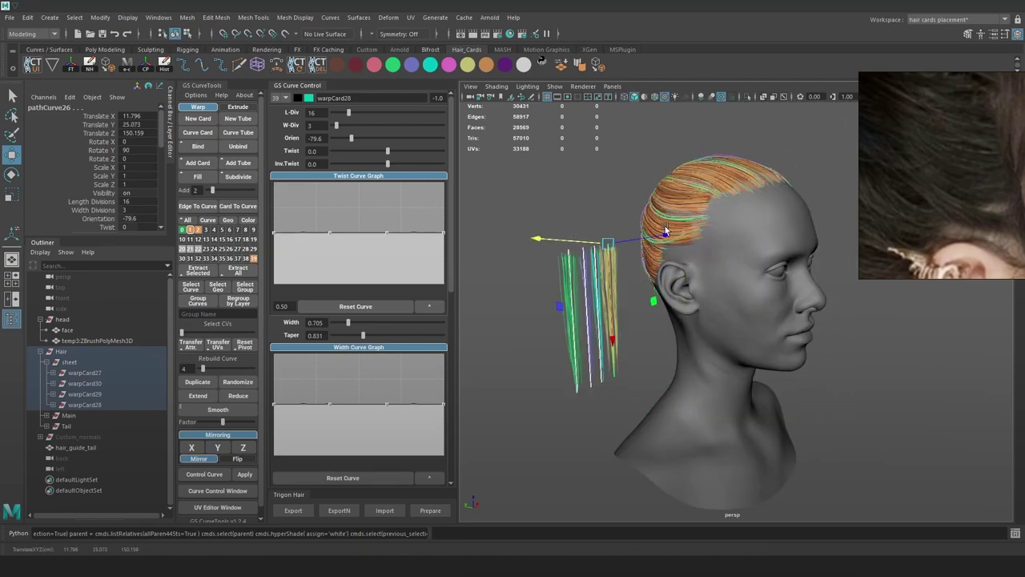
{"action": "left_click_drag", "start_coordinate": [641, 239], "coordinate": [774, 231]}
{"action": "middle_click_drag", "start_coordinate": [773, 230], "coordinate": [641, 232], "text": "alt"}
{"action": "right_click_drag", "start_coordinate": [641, 233], "coordinate": [592, 232], "text": "alt"}
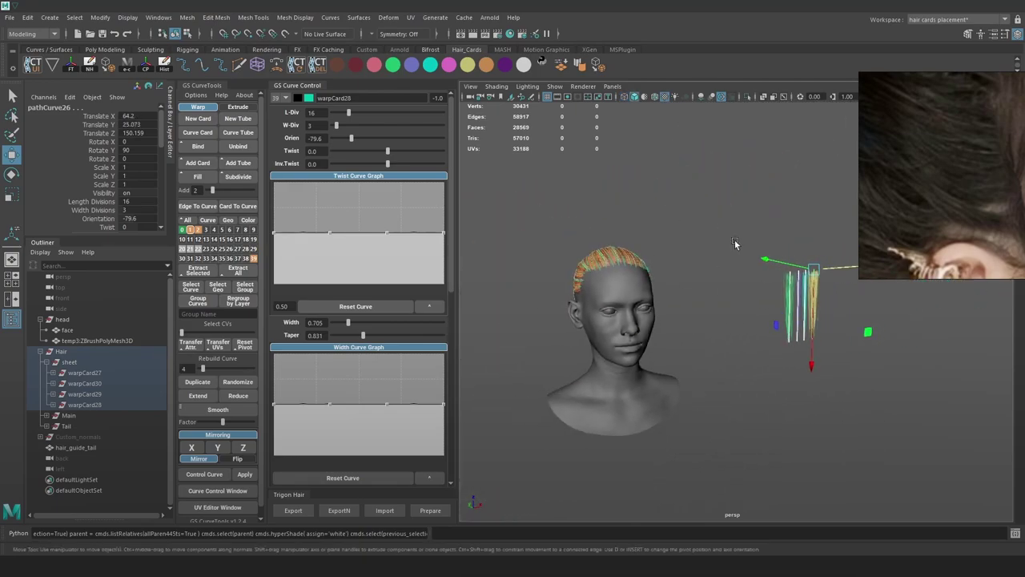
{"action": "left_click_drag", "start_coordinate": [846, 271], "coordinate": [757, 295]}
{"action": "left_click_drag", "start_coordinate": [784, 370], "coordinate": [780, 230]}
{"action": "left_click", "coordinate": [750, 321]}
{"action": "right_click_drag", "start_coordinate": [750, 321], "coordinate": [757, 294], "text": "alt"}
{"action": "middle_click_drag", "start_coordinate": [758, 295], "coordinate": [777, 368], "text": "alt"}
{"action": "middle_click_drag", "start_coordinate": [682, 215], "coordinate": [709, 273], "text": "alt"}
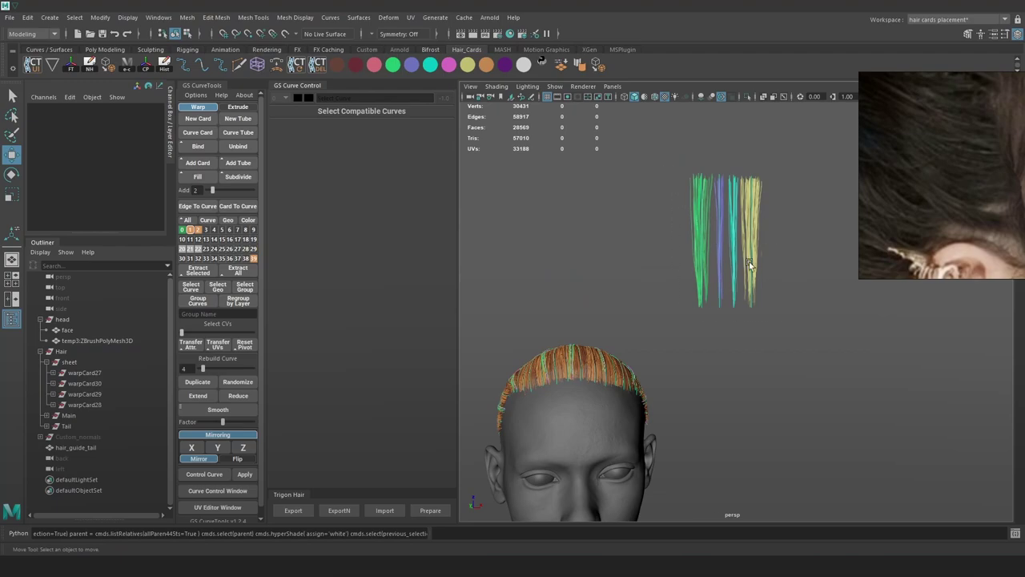
Assign the red hair material to all four sheet cards and return to textured shading
{"action": "key", "text": "4"}
{"action": "left_click_drag", "start_coordinate": [777, 322], "coordinate": [682, 240]}
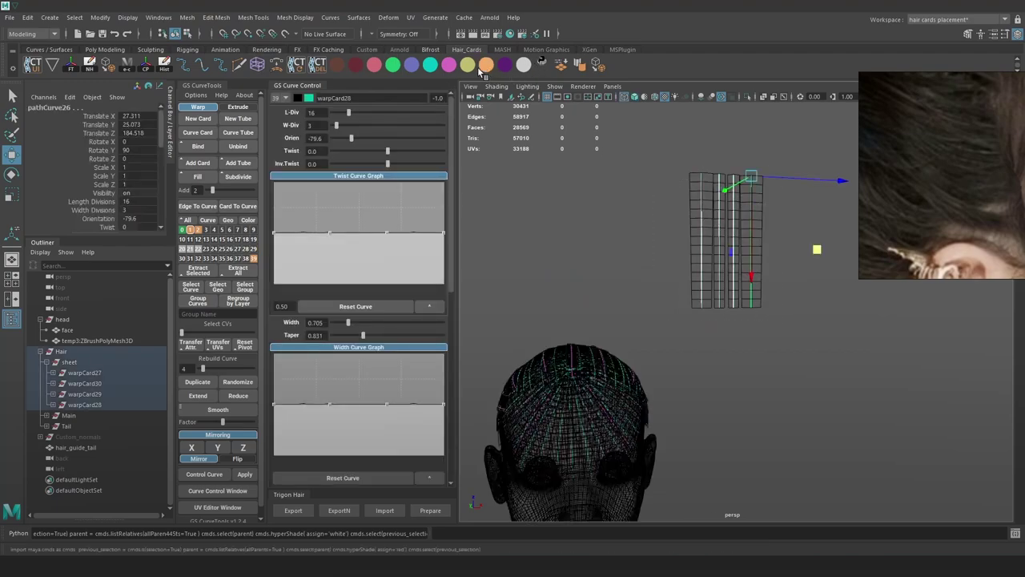
{"action": "left_click", "coordinate": [342, 69]}
{"action": "key", "text": "6"}
{"action": "left_click", "coordinate": [615, 228]}
Move the four sheet cards down beside the head, to about Translate Y 7.5 and Z 164.0, offset outward along X
{"action": "right_click_drag", "start_coordinate": [621, 231], "coordinate": [667, 250], "text": "alt"}
{"action": "mouse_move", "coordinate": [667, 250]}
{"action": "left_mouse_down", "text": "alt"}
{"action": "mouse_move", "coordinate": [791, 311]}
{"action": "mouse_move", "coordinate": [801, 336]}
{"action": "left_mouse_up", "text": "alt"}
{"action": "key", "text": "4"}
{"action": "left_click_drag", "start_coordinate": [801, 270], "coordinate": [695, 216]}
{"action": "key", "text": "6"}
{"action": "left_click_drag", "start_coordinate": [758, 200], "coordinate": [758, 243]}
{"action": "mouse_move", "coordinate": [757, 243]}
{"action": "left_mouse_down", "text": "alt"}
{"action": "mouse_move", "coordinate": [794, 265]}
{"action": "mouse_move", "coordinate": [801, 293]}
{"action": "left_mouse_up", "text": "alt"}
{"action": "left_click_drag", "start_coordinate": [761, 126], "coordinate": [798, 195]}
{"action": "left_click_drag", "start_coordinate": [777, 252], "coordinate": [742, 232], "text": "alt"}
{"action": "left_click_drag", "start_coordinate": [760, 309], "coordinate": [759, 366]}
{"action": "left_click_drag", "start_coordinate": [703, 252], "coordinate": [652, 224]}
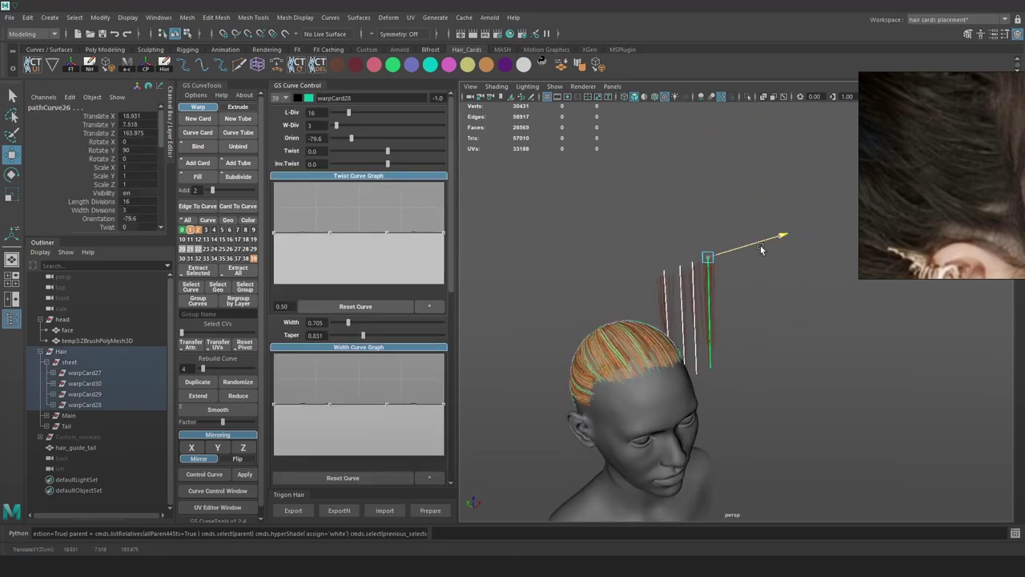
{"action": "left_click_drag", "start_coordinate": [750, 247], "coordinate": [795, 234]}
{"action": "left_click", "coordinate": [826, 325]}
Examine the strands of the sheet cards up close and compare them with the hair reference
{"action": "left_click_drag", "start_coordinate": [825, 328], "coordinate": [745, 315], "text": "alt"}
{"action": "right_click_drag", "start_coordinate": [746, 313], "coordinate": [817, 424], "text": "alt"}
{"action": "middle_click_drag", "start_coordinate": [817, 425], "coordinate": [766, 269], "text": "alt"}
{"action": "left_click_drag", "start_coordinate": [766, 269], "coordinate": [754, 250], "text": "alt"}
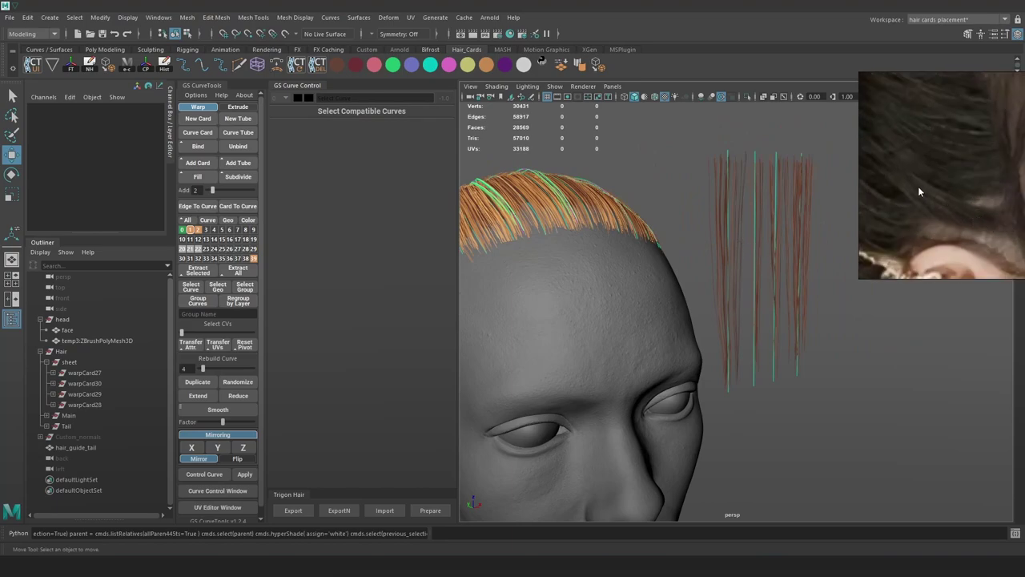
{"action": "right_click_drag", "start_coordinate": [770, 322], "coordinate": [705, 300], "text": "alt"}
{"action": "left_click_drag", "start_coordinate": [705, 299], "coordinate": [747, 283], "text": "alt"}
{"action": "right_click_drag", "start_coordinate": [746, 283], "coordinate": [857, 362], "text": "alt"}
{"action": "left_click_drag", "start_coordinate": [857, 362], "coordinate": [813, 298], "text": "alt"}
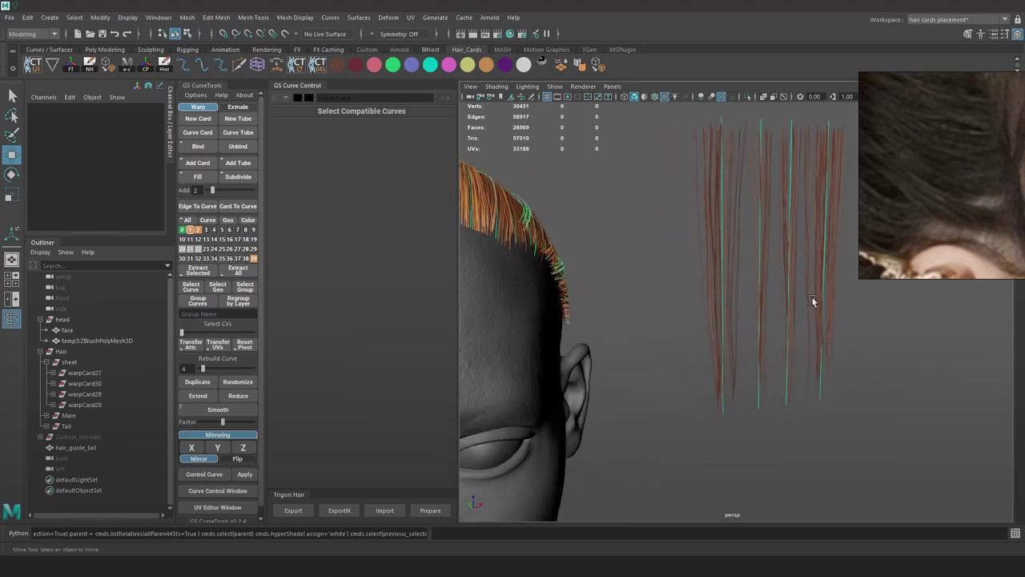
{"action": "middle_click_drag", "start_coordinate": [813, 298], "coordinate": [701, 277], "text": "alt"}
{"action": "right_click_drag", "start_coordinate": [701, 277], "coordinate": [735, 277], "text": "alt"}
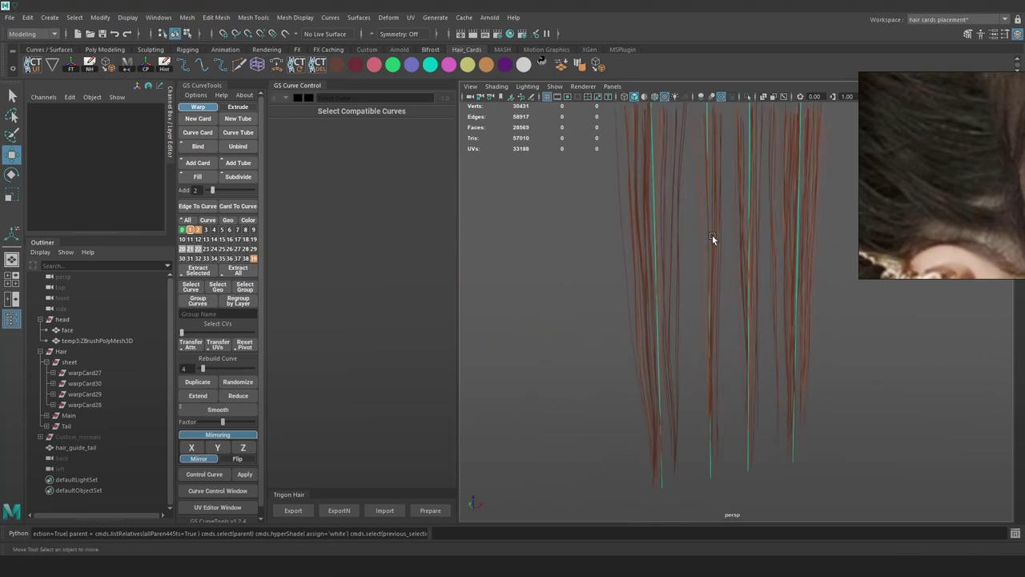
{"action": "middle_click_drag", "start_coordinate": [721, 216], "coordinate": [719, 248], "text": "alt"}
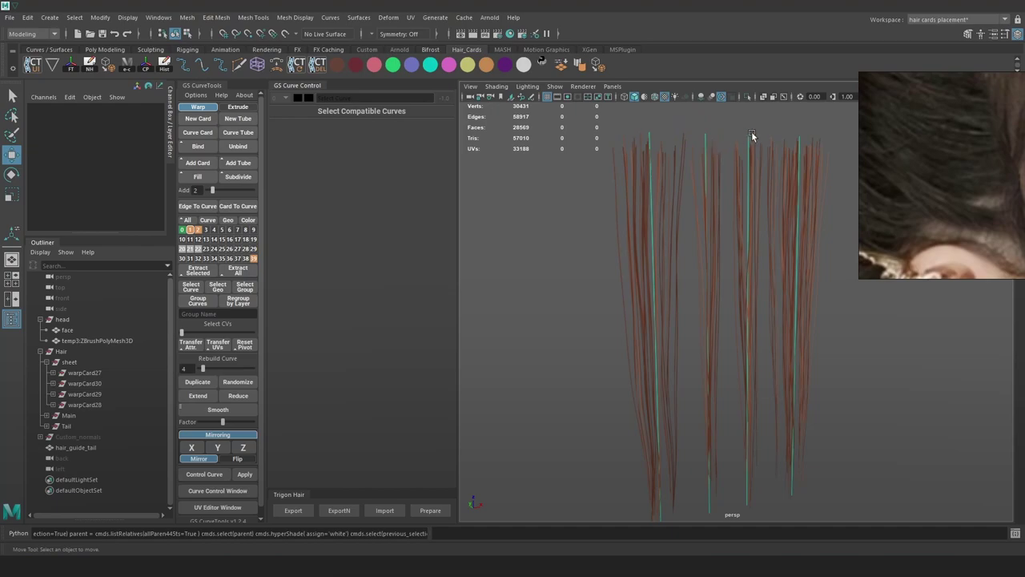
Duplicate the two narrow middle cards and move the copies in front of the head, to about Translate Y -14.33
{"action": "key", "text": "4"}
{"action": "left_click", "coordinate": [707, 137]}
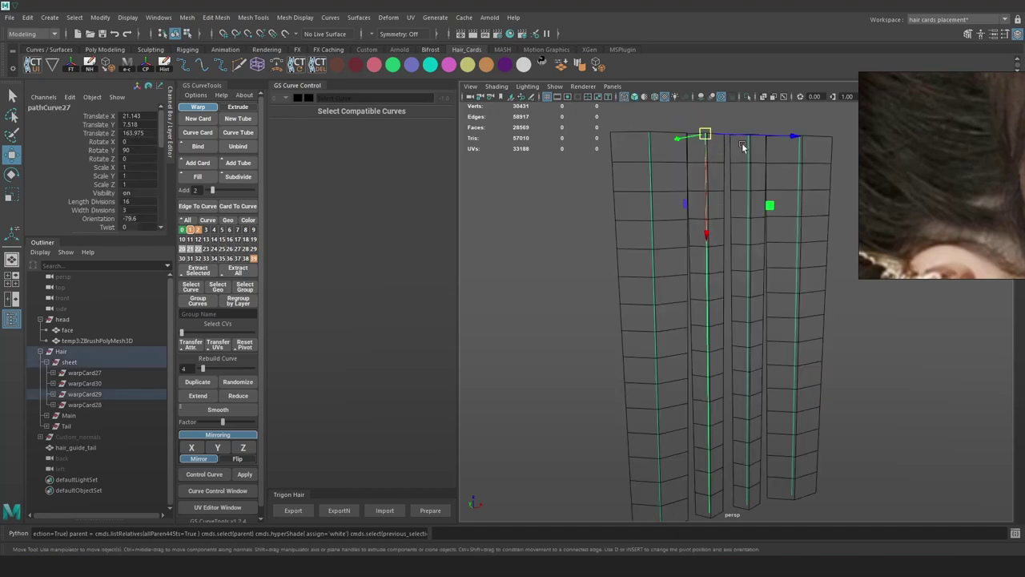
{"action": "right_click_drag", "start_coordinate": [771, 216], "coordinate": [704, 220], "text": "alt"}
{"action": "left_click_drag", "start_coordinate": [703, 219], "coordinate": [697, 254], "text": "alt"}
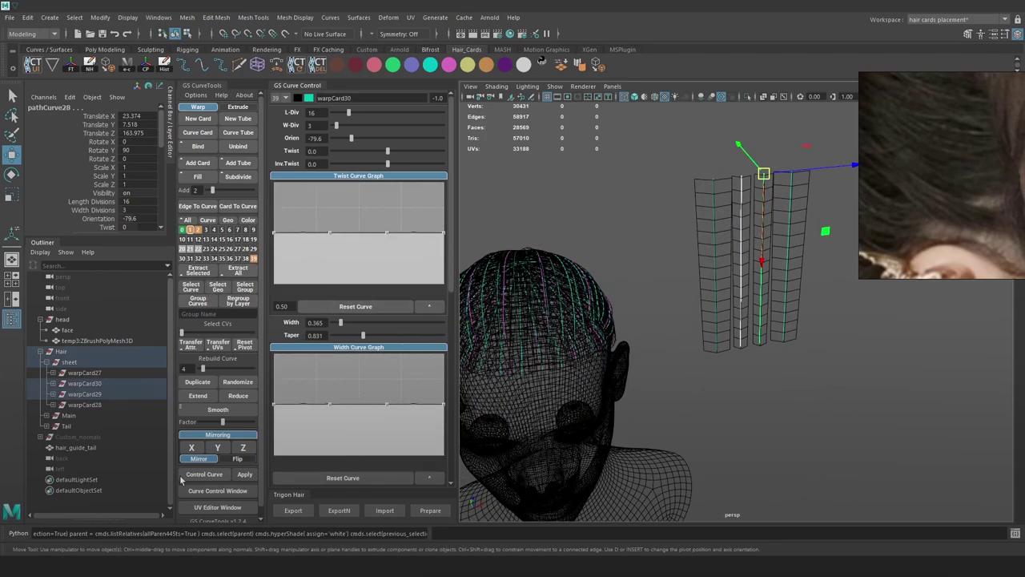
{"action": "left_click", "coordinate": [212, 383]}
{"action": "left_click_drag", "start_coordinate": [739, 145], "coordinate": [822, 257]}
{"action": "mouse_move", "coordinate": [805, 321]}
{"action": "right_mouse_down", "text": "alt"}
{"action": "mouse_move", "coordinate": [717, 329]}
{"action": "mouse_move", "coordinate": [792, 324]}
{"action": "right_mouse_up", "text": "alt"}
{"action": "key", "text": "5"}
{"action": "left_click_drag", "start_coordinate": [792, 325], "coordinate": [781, 301], "text": "alt"}
{"action": "mouse_move", "coordinate": [780, 302]}
{"action": "right_mouse_down", "text": "alt"}
{"action": "mouse_move", "coordinate": [801, 350]}
{"action": "mouse_move", "coordinate": [774, 320]}
{"action": "right_mouse_up", "text": "alt"}
{"action": "key", "text": "6"}
{"action": "left_click", "coordinate": [780, 343]}
Inspect the settings of an existing card curve on the side of the scalp and compare it with the duplicated cards
{"action": "left_click_drag", "start_coordinate": [780, 346], "coordinate": [584, 318], "text": "alt"}
{"action": "right_click_drag", "start_coordinate": [585, 318], "coordinate": [572, 326], "text": "alt"}
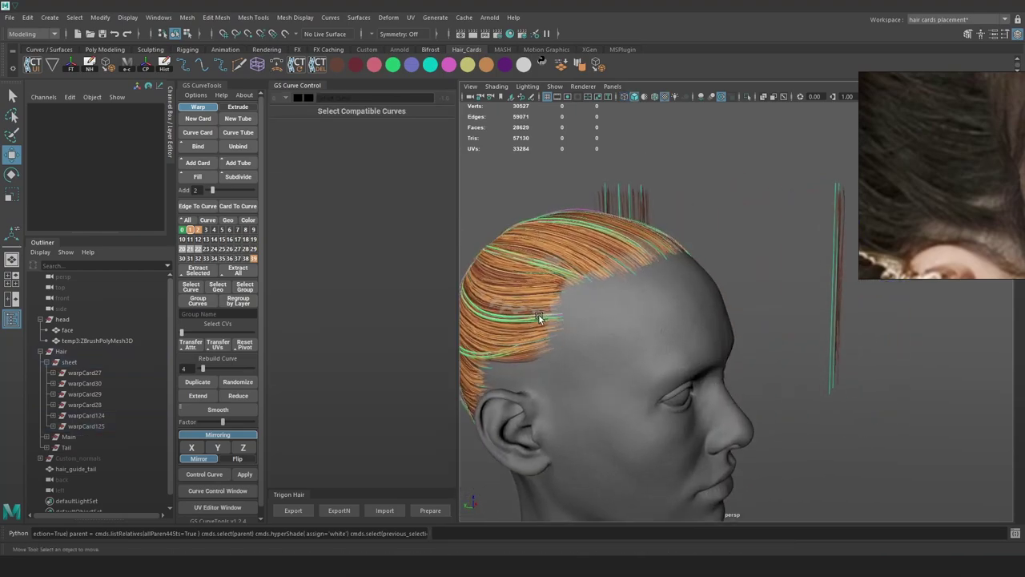
{"action": "left_click", "coordinate": [538, 314]}
{"action": "middle_click_drag", "start_coordinate": [835, 285], "coordinate": [824, 318], "text": "alt"}
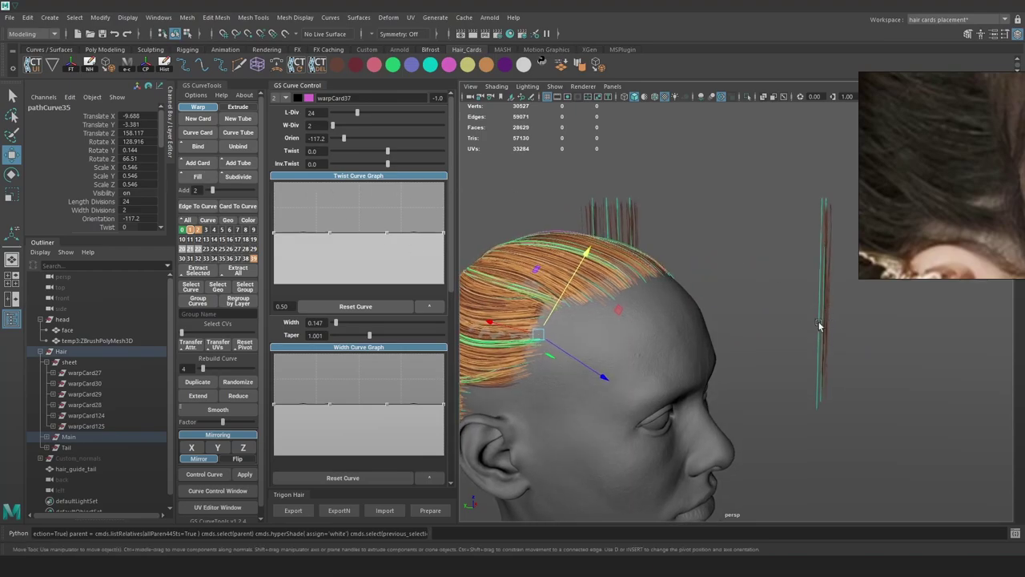
{"action": "right_click_drag", "start_coordinate": [824, 318], "coordinate": [780, 301], "text": "alt"}
{"action": "scroll", "coordinate": [947, 195], "scroll_direction": "down", "scroll_amount": 4}
{"action": "left_click_drag", "start_coordinate": [766, 322], "coordinate": [715, 326], "text": "alt"}
{"action": "middle_click_drag", "start_coordinate": [857, 332], "coordinate": [785, 348], "text": "alt"}
{"action": "right_click_drag", "start_coordinate": [785, 348], "coordinate": [813, 341], "text": "alt"}
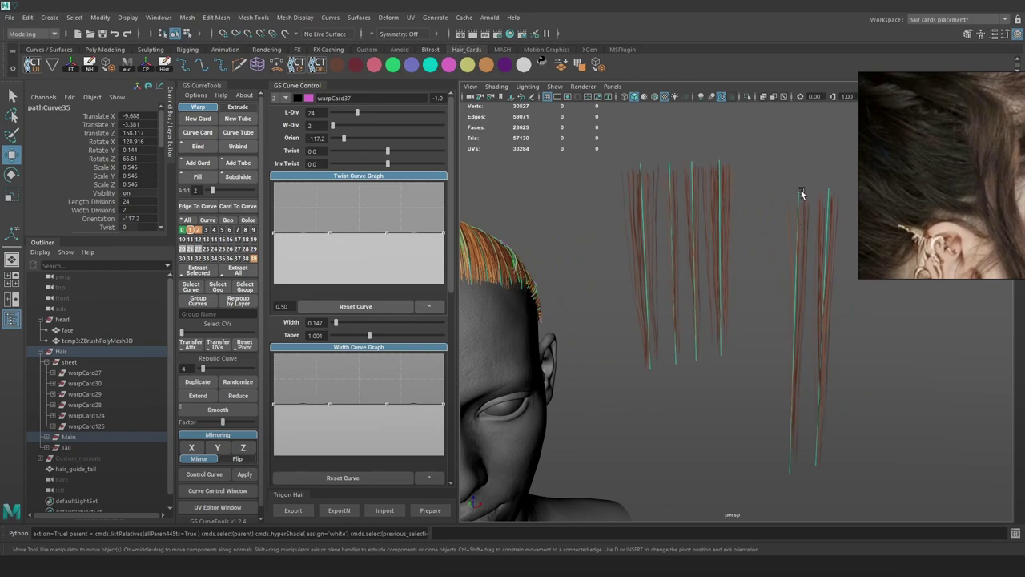
Set the length divisions of the two duplicated narrow cards, trying 24 and settling on 28
{"action": "left_click", "coordinate": [801, 192]}
{"action": "key", "text": "4"}
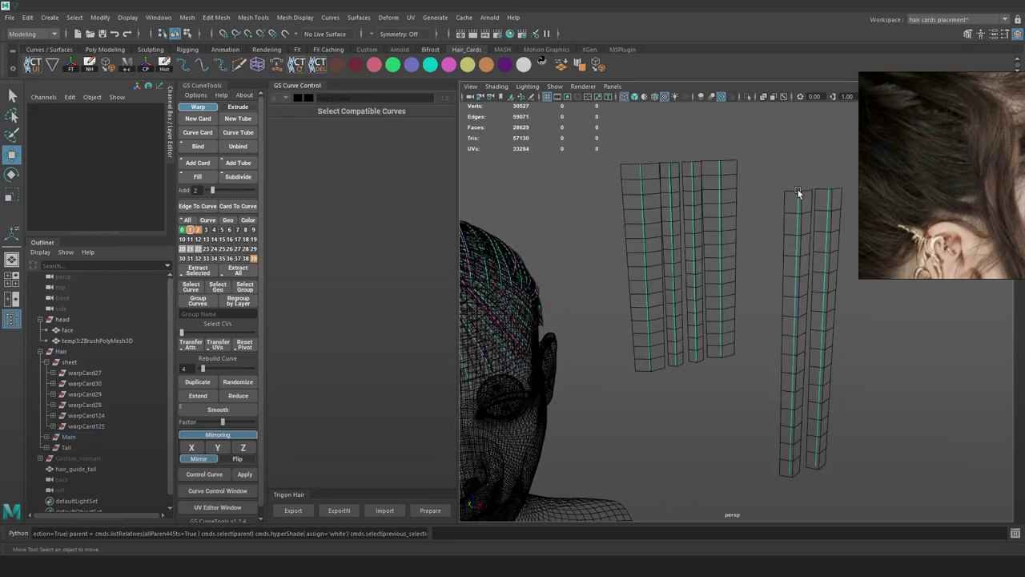
{"action": "left_click", "coordinate": [799, 194]}
{"action": "left_click", "coordinate": [828, 198], "text": "shift"}
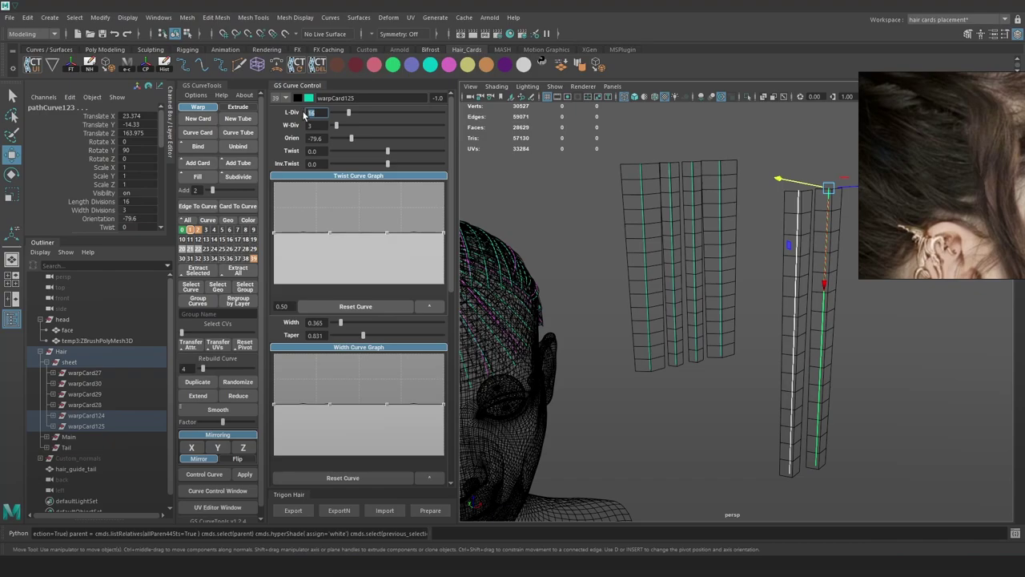
{"action": "type", "text": "24"}
{"action": "key", "text": "Return"}
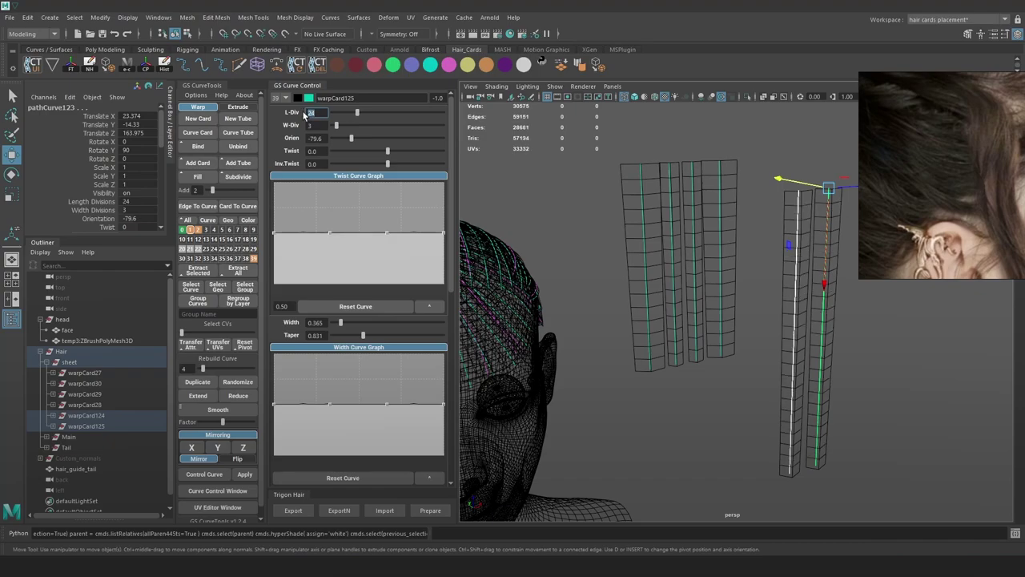
{"action": "type", "text": "28"}
{"action": "key", "text": "Return"}
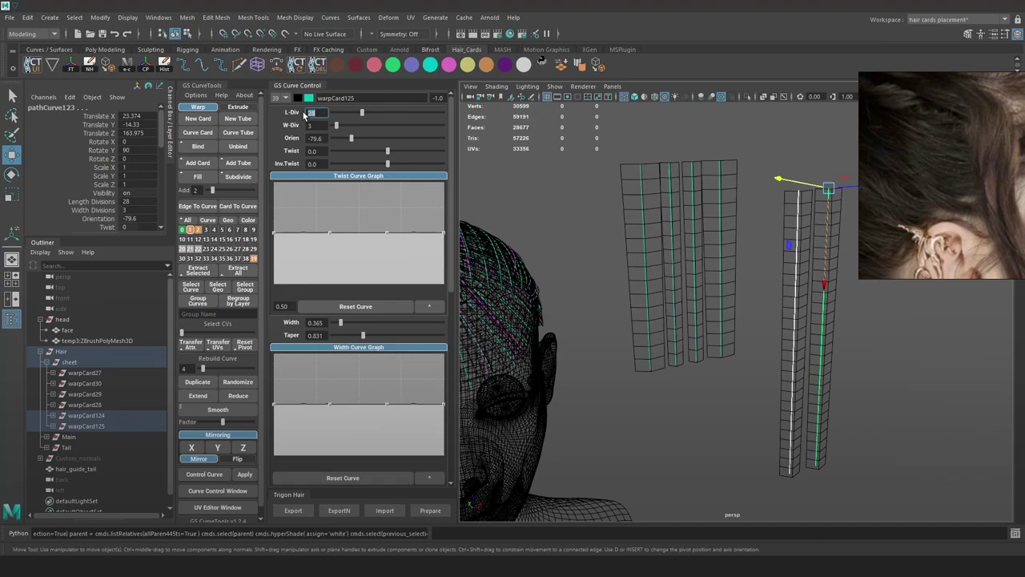
Scale the two duplicated cards down to about 0.672, 0.639 and 0.639, and place them at about Translate X 11.9
{"action": "right_click_drag", "start_coordinate": [772, 258], "coordinate": [746, 251], "text": "alt"}
{"action": "left_click_drag", "start_coordinate": [746, 251], "coordinate": [782, 268], "text": "alt"}
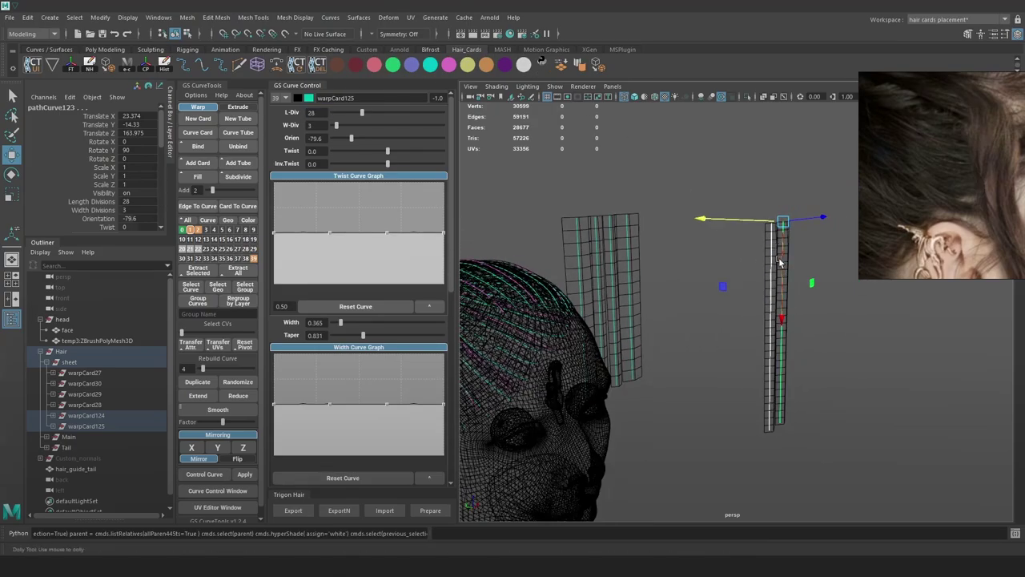
{"action": "right_click_drag", "start_coordinate": [783, 268], "coordinate": [768, 268], "text": "alt"}
{"action": "left_click_drag", "start_coordinate": [834, 225], "coordinate": [628, 254]}
{"action": "key", "text": "r"}
{"action": "left_click_drag", "start_coordinate": [753, 281], "coordinate": [727, 283], "text": "alt"}
{"action": "left_click_drag", "start_coordinate": [602, 348], "coordinate": [603, 353]}
{"action": "key", "text": "w"}
{"action": "mouse_move", "coordinate": [637, 249]}
{"action": "left_mouse_down"}
{"action": "mouse_move", "coordinate": [809, 210]}
{"action": "mouse_move", "coordinate": [790, 242]}
{"action": "left_mouse_up"}
{"action": "key", "text": "f"}
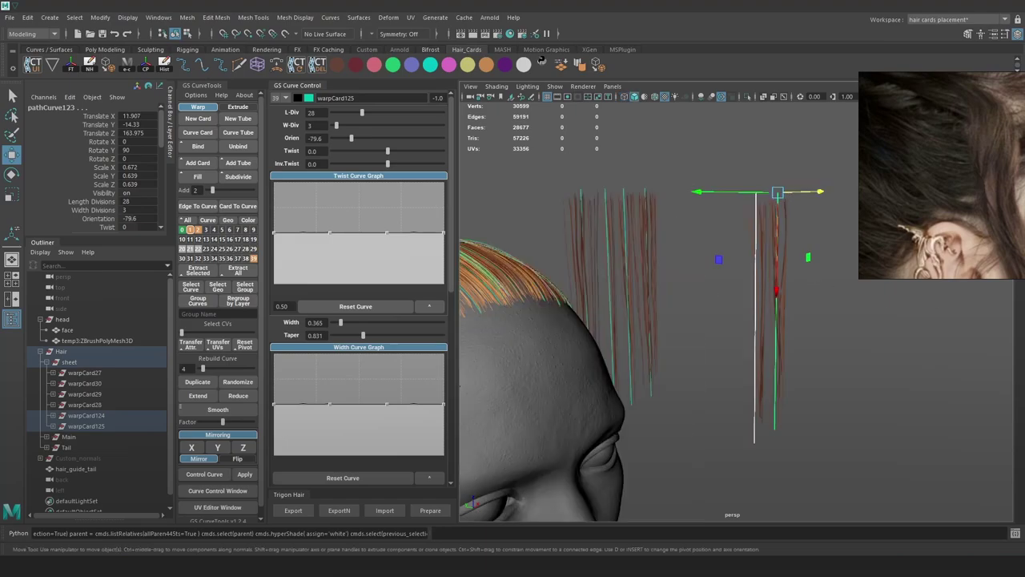
Move the two duplicated cards close together in front of the head, to about Translate X 9.676 and 9.951
{"action": "left_click_drag", "start_coordinate": [837, 315], "coordinate": [857, 369], "text": "alt"}
{"action": "left_click", "coordinate": [788, 329]}
{"action": "left_click_drag", "start_coordinate": [773, 322], "coordinate": [777, 290], "text": "alt"}
{"action": "key", "text": "alt+b"}
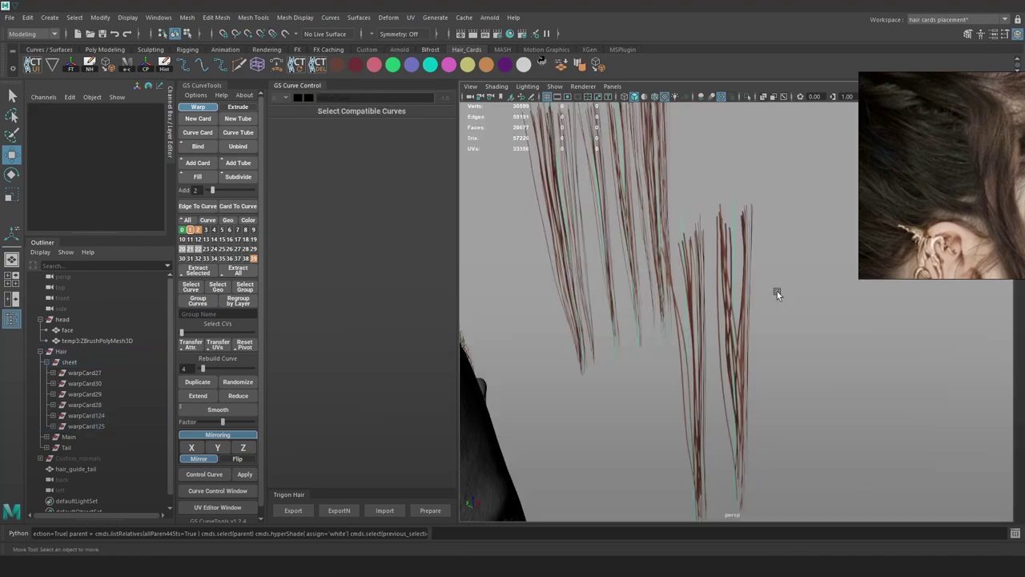
{"action": "left_click_drag", "start_coordinate": [750, 245], "coordinate": [658, 247], "text": "alt"}
{"action": "left_click", "coordinate": [690, 237]}
{"action": "left_click_drag", "start_coordinate": [659, 247], "coordinate": [774, 278], "text": "alt"}
Try rotating warpCard125 about its X axis in wireframe, undo the turns and reset its Rotate X to 0
{"action": "key", "text": "5"}
{"action": "key", "text": "e"}
{"action": "key", "text": "4"}
{"action": "left_click", "coordinate": [721, 184]}
{"action": "left_click", "coordinate": [725, 189]}
{"action": "left_click", "coordinate": [807, 305]}
{"action": "left_click", "coordinate": [736, 224]}
{"action": "left_click_drag", "start_coordinate": [774, 279], "coordinate": [775, 280]}
{"action": "key", "text": "ctrl+z"}
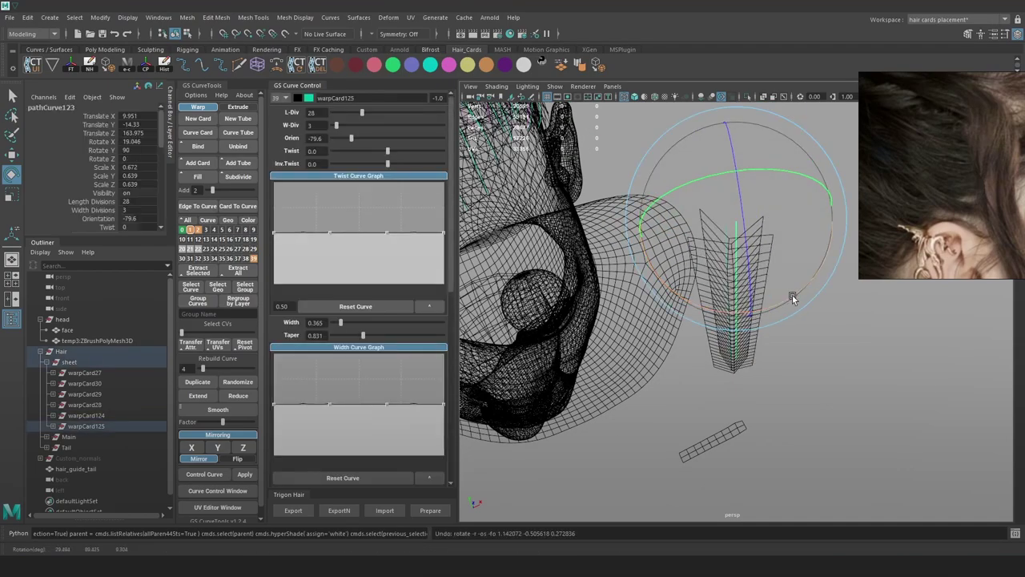
{"action": "key", "text": "ctrl+z"}
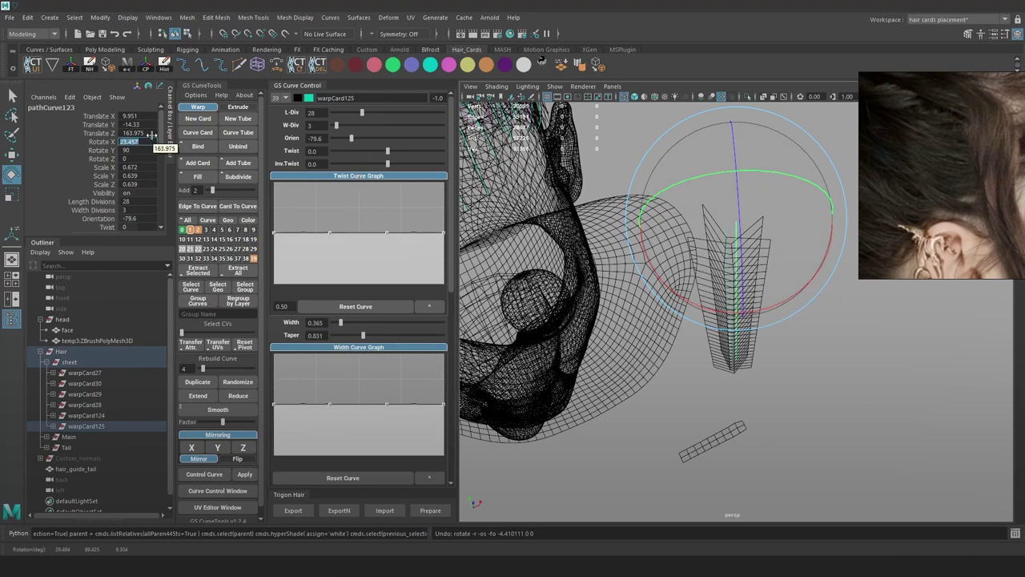
{"action": "type", "text": "0"}
{"action": "key", "text": "Return"}
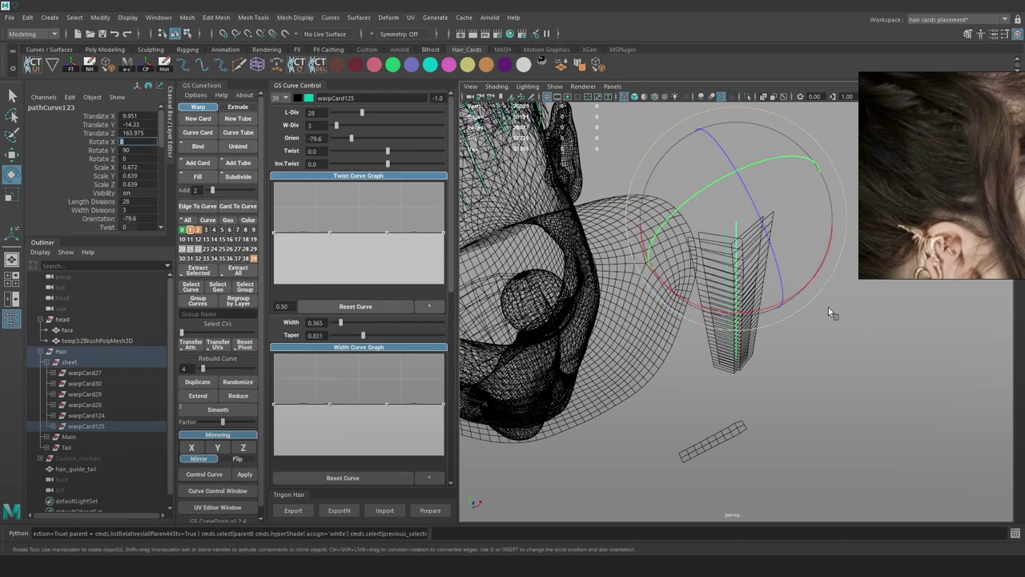
Snap the root of warpCard124 onto the root of warpCard125, at about Translate X 9.952, Y -14.342 and Z 164.031
{"action": "left_click", "coordinate": [804, 299]}
{"action": "key", "text": "w"}
{"action": "left_click", "coordinate": [726, 231]}
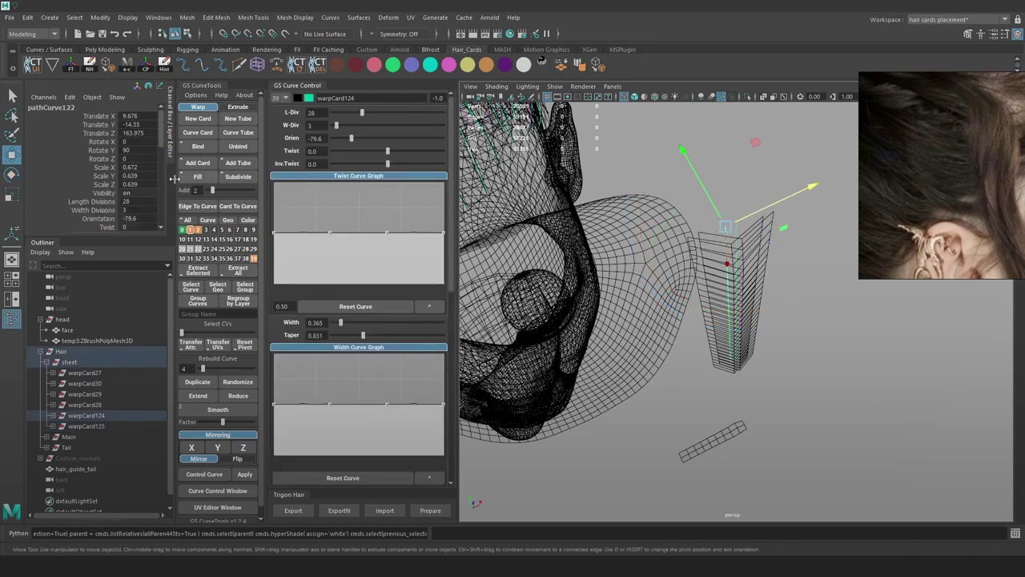
{"action": "double_click", "coordinate": [137, 149]}
{"action": "key", "text": "Return"}
{"action": "left_click_drag", "start_coordinate": [717, 306], "coordinate": [773, 296], "text": "alt"}
{"action": "key", "text": "ctrl+z"}
{"action": "left_click_drag", "start_coordinate": [770, 261], "coordinate": [755, 302], "text": "alt"}
{"action": "key", "text": "v"}
{"action": "mouse_move", "coordinate": [723, 260]}
{"action": "left_mouse_down"}
{"action": "mouse_move", "coordinate": [752, 277]}
{"action": "mouse_move", "coordinate": [738, 255]}
{"action": "mouse_move", "coordinate": [738, 273]}
{"action": "mouse_move", "coordinate": [737, 249]}
{"action": "left_mouse_up"}
{"action": "key", "text": "d"}
{"action": "key", "text": "ctrl+z"}
Set the orientation of warpCard124 to about -105
{"action": "left_click_drag", "start_coordinate": [792, 298], "coordinate": [771, 267], "text": "alt"}
{"action": "left_click_drag", "start_coordinate": [351, 137], "coordinate": [347, 140]}
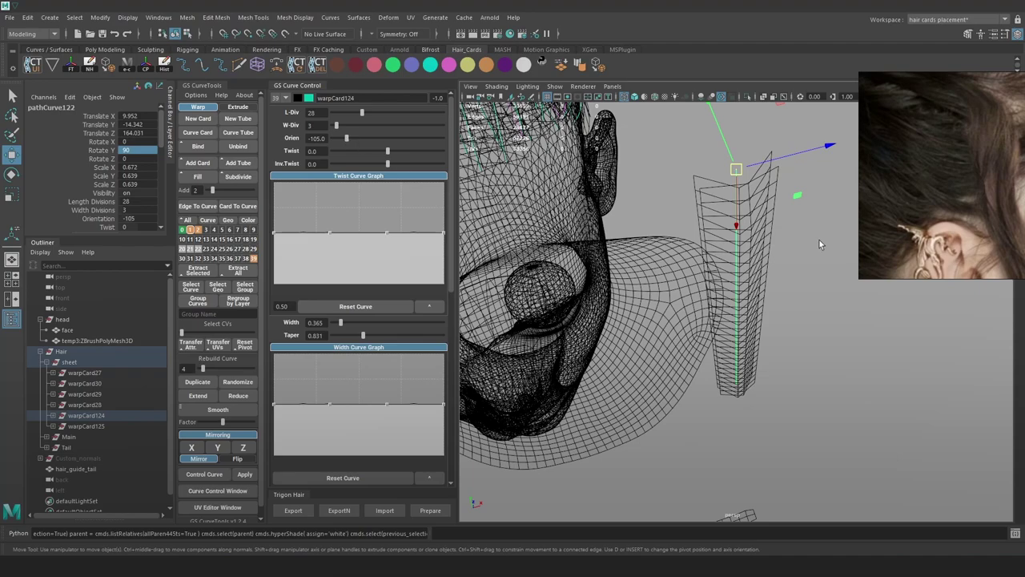
{"action": "left_click", "coordinate": [819, 239]}
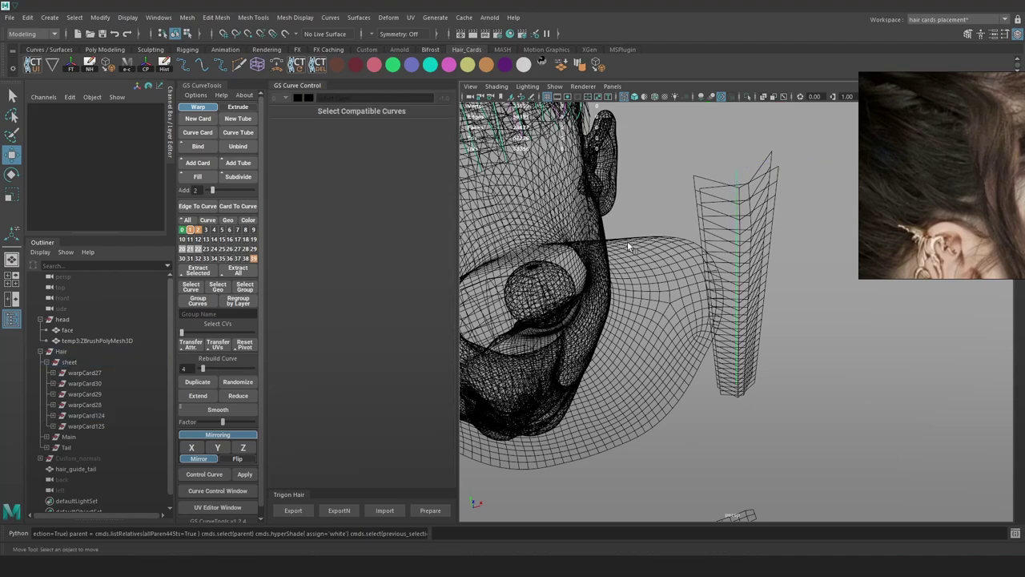
{"action": "left_click", "coordinate": [742, 181]}
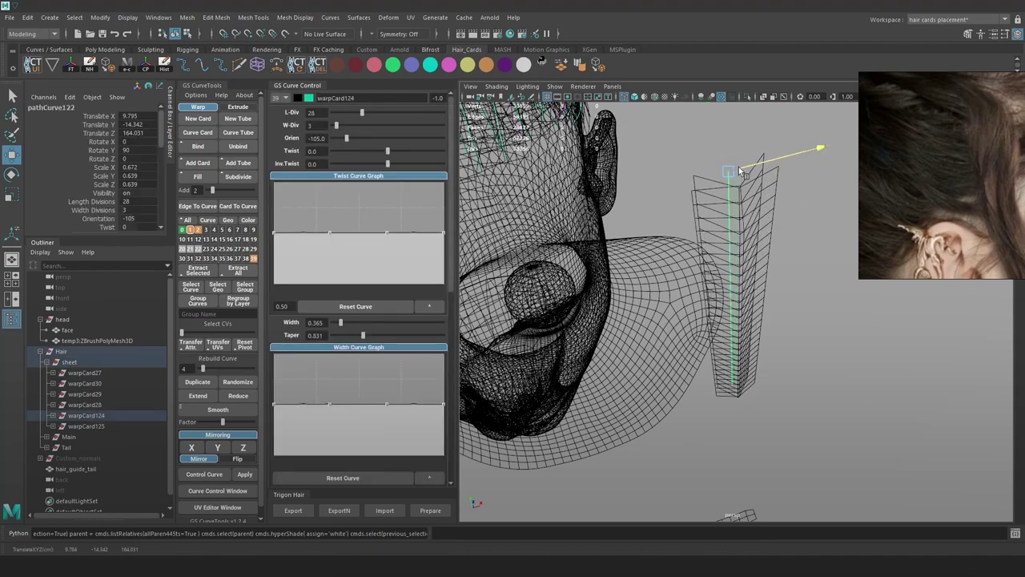
{"action": "key", "text": "ctrl+z"}
Set the orientation of warpCard125 to about -61.8 and move the card to about Translate X 10.271
{"action": "left_click_drag", "start_coordinate": [699, 146], "coordinate": [744, 176]}
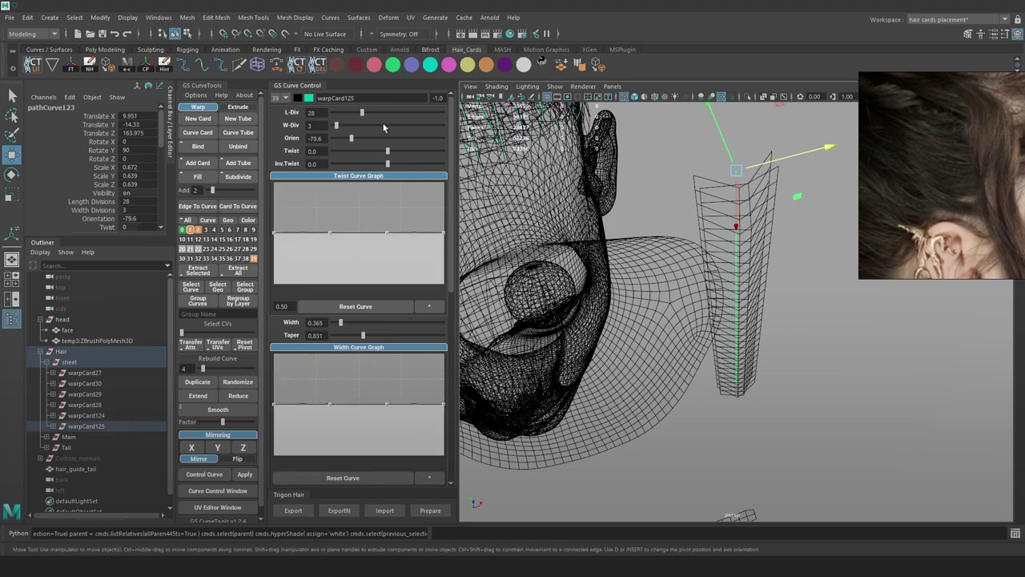
{"action": "left_click_drag", "start_coordinate": [348, 140], "coordinate": [355, 138]}
{"action": "left_click_drag", "start_coordinate": [781, 164], "coordinate": [793, 160]}
{"action": "mouse_move", "coordinate": [800, 197]}
{"action": "left_mouse_down", "text": "alt"}
{"action": "mouse_move", "coordinate": [769, 235]}
{"action": "mouse_move", "coordinate": [604, 235]}
{"action": "mouse_move", "coordinate": [624, 228]}
{"action": "left_mouse_up", "text": "alt"}
{"action": "key", "text": "6"}
{"action": "left_click_drag", "start_coordinate": [787, 112], "coordinate": [924, 211]}
{"action": "left_click_drag", "start_coordinate": [778, 253], "coordinate": [781, 247], "text": "alt"}
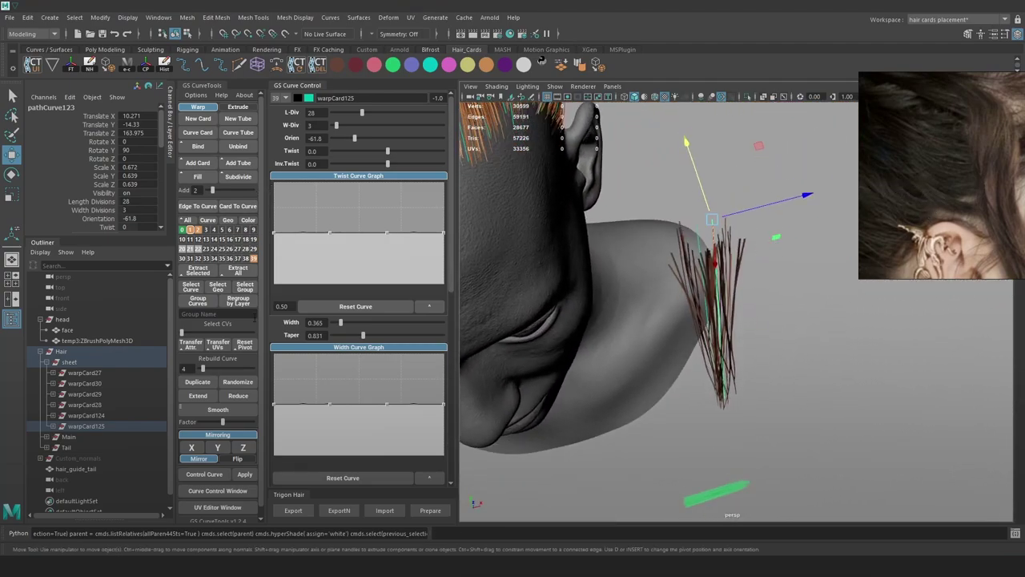
Set the Profile of warpCard125 to about 0.380 and that of warpCard124 to about 0.476
{"action": "scroll", "coordinate": [365, 448], "scroll_direction": "down", "scroll_amount": 4}
{"action": "mouse_move", "coordinate": [399, 403]}
{"action": "left_mouse_down"}
{"action": "mouse_move", "coordinate": [383, 403]}
{"action": "mouse_move", "coordinate": [398, 402]}
{"action": "left_mouse_up"}
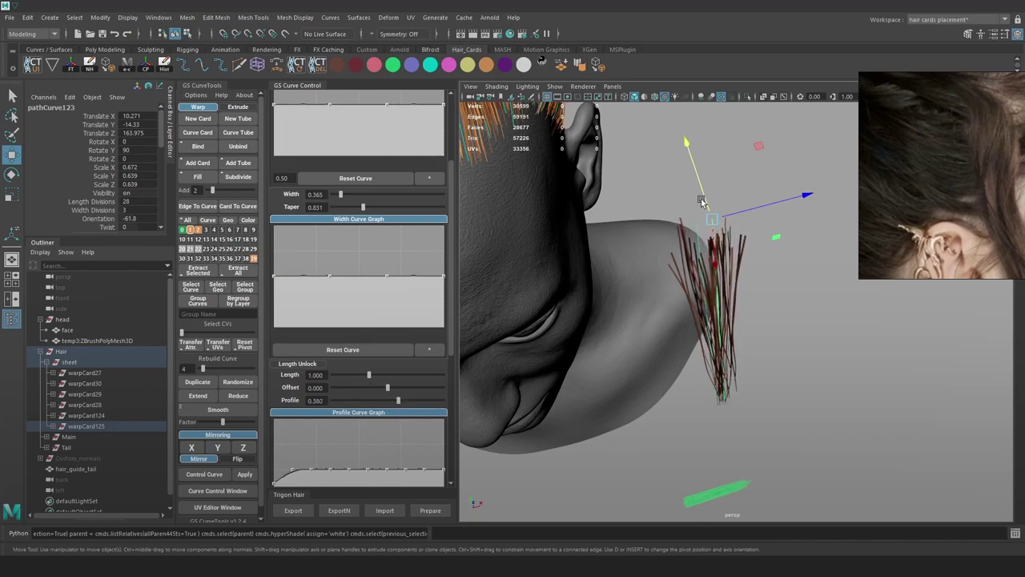
{"action": "left_click_drag", "start_coordinate": [721, 199], "coordinate": [686, 189], "text": "alt"}
{"action": "left_click", "coordinate": [684, 189]}
{"action": "left_click_drag", "start_coordinate": [409, 403], "coordinate": [396, 402]}
Pull the first point of the Profile Curve Graph down to the bottom on both duplicated cards
{"action": "left_click", "coordinate": [801, 374]}
{"action": "left_click_drag", "start_coordinate": [801, 374], "coordinate": [729, 240], "text": "alt"}
{"action": "left_click", "coordinate": [728, 239]}
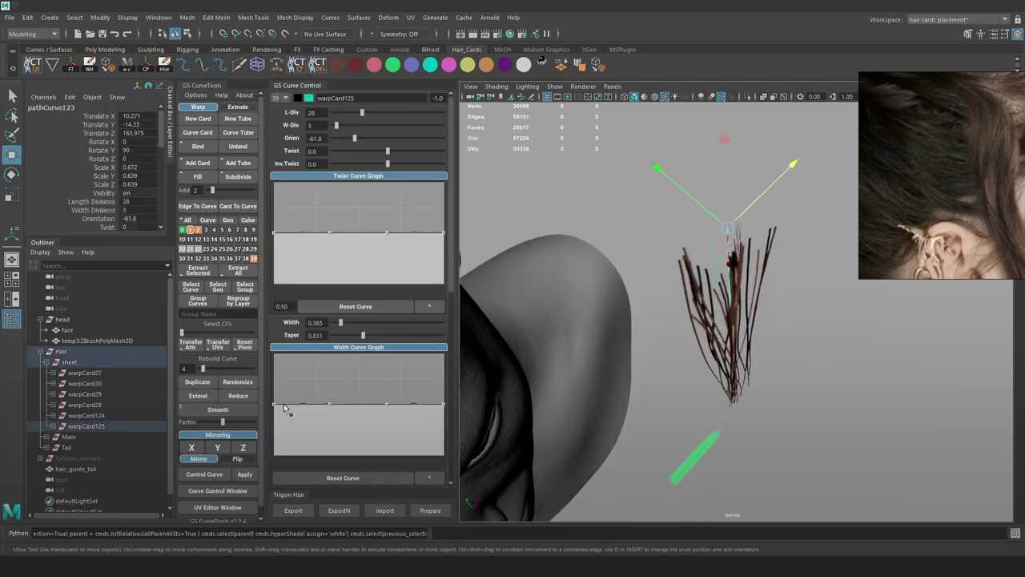
{"action": "scroll", "coordinate": [304, 352], "scroll_direction": "down", "scroll_amount": 3}
{"action": "left_click", "coordinate": [293, 430]}
{"action": "left_click", "coordinate": [295, 429]}
{"action": "left_click_drag", "start_coordinate": [275, 410], "coordinate": [274, 425]}
{"action": "left_click_drag", "start_coordinate": [727, 231], "coordinate": [710, 282], "text": "alt"}
{"action": "left_click", "coordinate": [713, 281]}
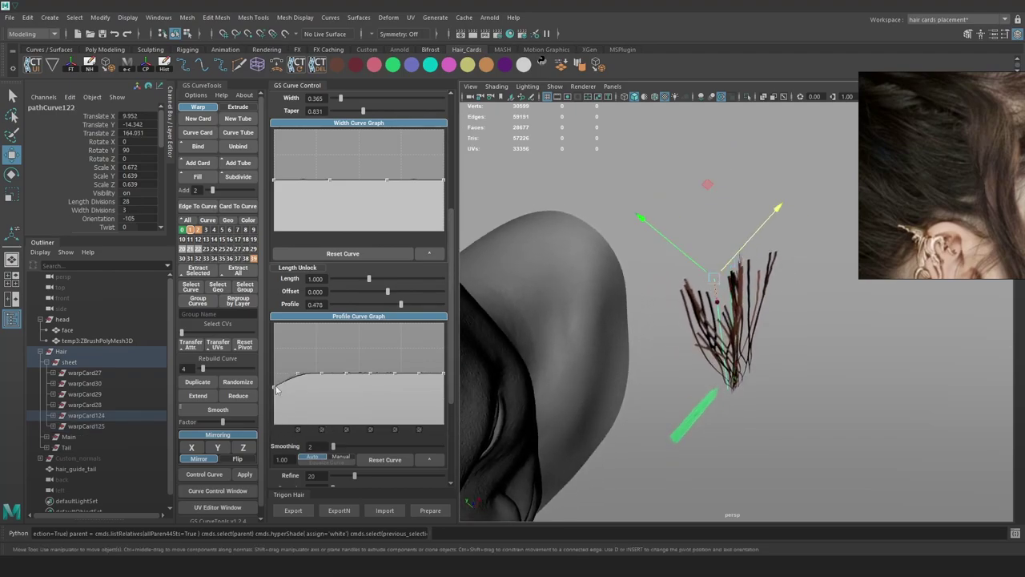
{"action": "left_click_drag", "start_coordinate": [710, 333], "coordinate": [776, 339], "text": "alt"}
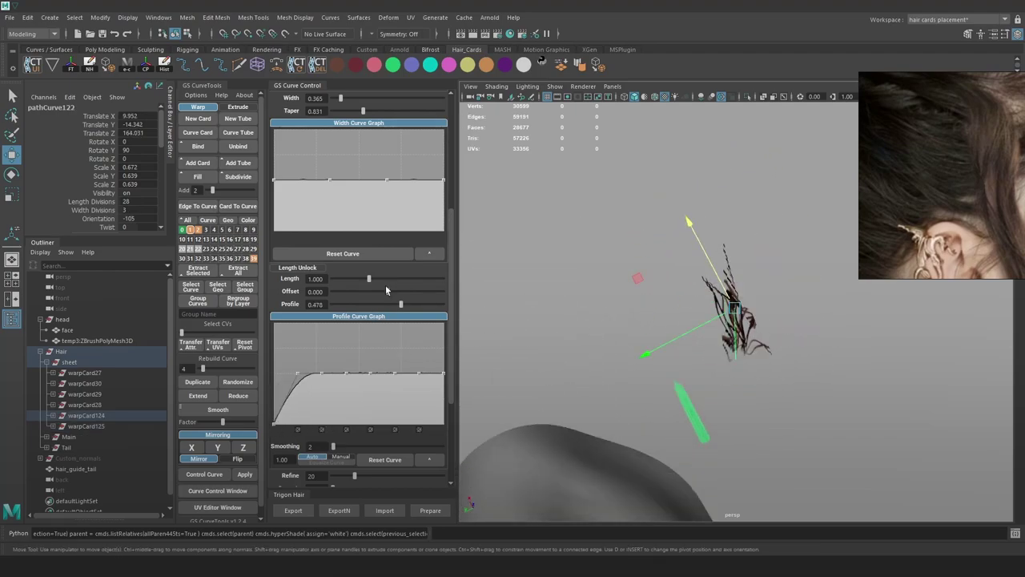
Set the inverse twist of warpCard124 to about 34.2 and shift the card to about Translate X 10.142, Y -14.34
{"action": "scroll", "coordinate": [379, 375], "scroll_direction": "down", "scroll_amount": 2}
{"action": "scroll", "coordinate": [379, 373], "scroll_direction": "down", "scroll_amount": 3}
{"action": "scroll", "coordinate": [377, 352], "scroll_direction": "up", "scroll_amount": 11}
{"action": "left_click_drag", "start_coordinate": [388, 164], "coordinate": [395, 166]}
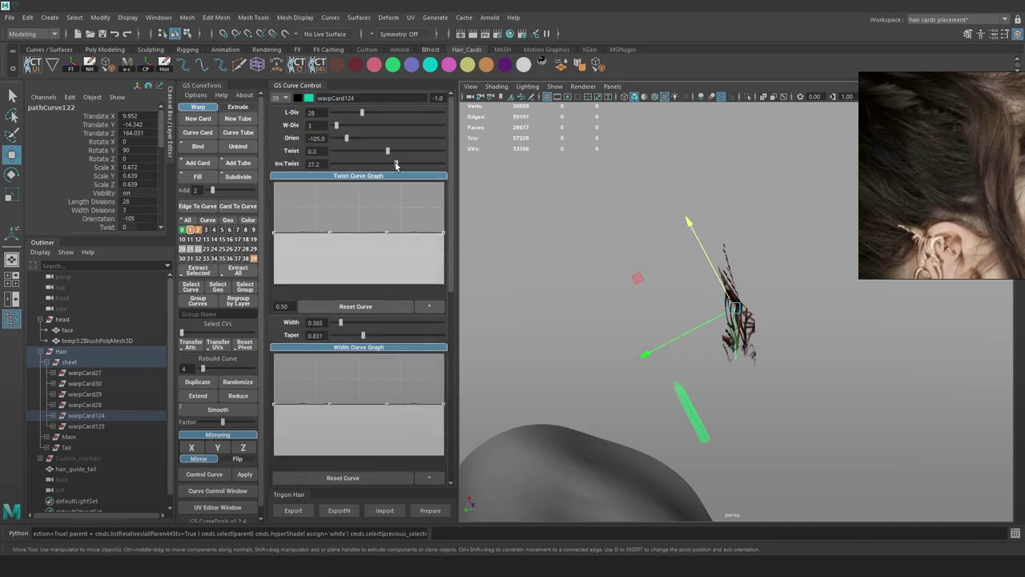
{"action": "left_click_drag", "start_coordinate": [638, 278], "coordinate": [762, 313]}
Shift the control vertices at the tip of warpCard124's curve slightly sideways
{"action": "key", "text": "F9"}
{"action": "key", "text": "4"}
{"action": "left_click_drag", "start_coordinate": [737, 389], "coordinate": [705, 423]}
{"action": "key", "text": "6"}
{"action": "left_click_drag", "start_coordinate": [716, 411], "coordinate": [721, 410]}
{"action": "left_click", "coordinate": [752, 364]}
{"action": "left_click_drag", "start_coordinate": [752, 364], "coordinate": [829, 330], "text": "alt"}
Lower warpCard124 along its length to about Translate Z 163.728, checking it in wireframe and textured display
{"action": "left_click_drag", "start_coordinate": [729, 125], "coordinate": [710, 154]}
{"action": "mouse_move", "coordinate": [738, 244]}
{"action": "left_mouse_down", "text": "alt"}
{"action": "mouse_move", "coordinate": [751, 272]}
{"action": "mouse_move", "coordinate": [744, 253]}
{"action": "mouse_move", "coordinate": [712, 249]}
{"action": "mouse_move", "coordinate": [684, 159]}
{"action": "left_mouse_up", "text": "alt"}
{"action": "key", "text": "e"}
{"action": "key", "text": "w"}
{"action": "left_click", "coordinate": [772, 122]}
{"action": "key", "text": "5"}
{"action": "key", "text": "4"}
{"action": "left_click", "coordinate": [684, 156]}
{"action": "left_click_drag", "start_coordinate": [685, 220], "coordinate": [686, 235]}
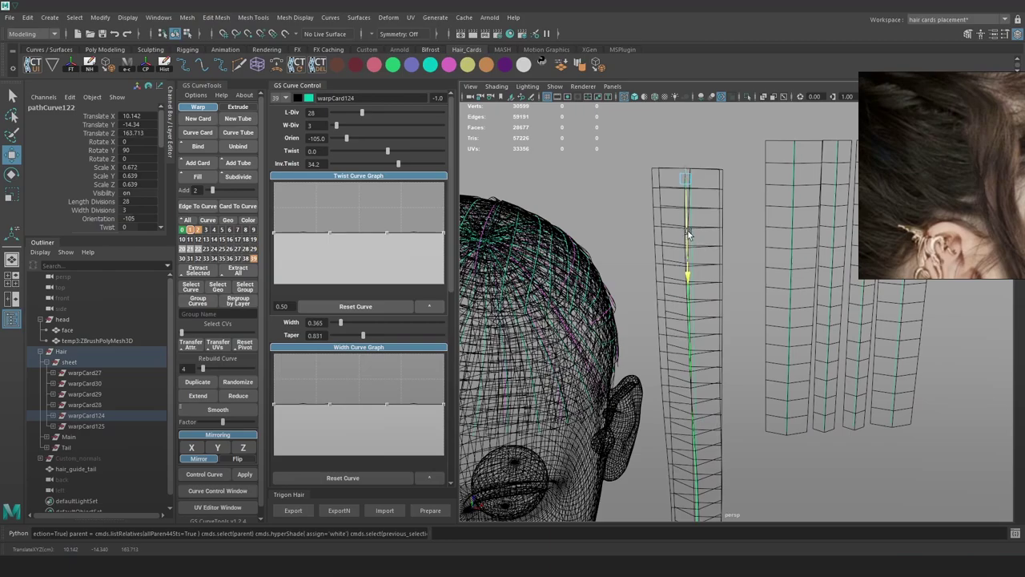
{"action": "left_click_drag", "start_coordinate": [765, 255], "coordinate": [764, 241], "text": "alt"}
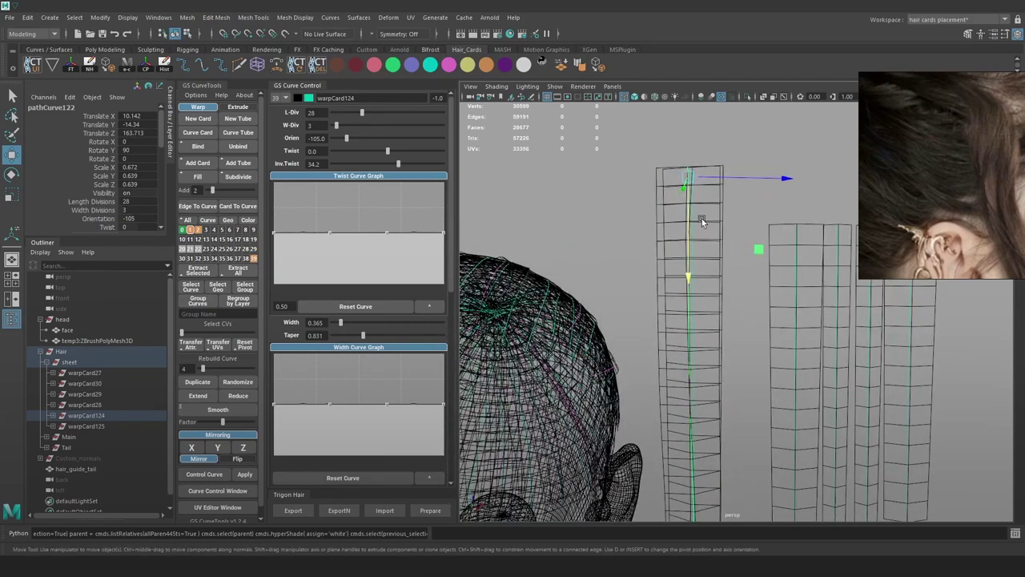
{"action": "left_click_drag", "start_coordinate": [692, 229], "coordinate": [693, 229]}
{"action": "key", "text": "6"}
{"action": "left_click_drag", "start_coordinate": [751, 262], "coordinate": [728, 218], "text": "alt"}
{"action": "left_click", "coordinate": [774, 193]}
{"action": "mouse_move", "coordinate": [774, 192]}
{"action": "left_mouse_down", "text": "alt"}
{"action": "mouse_move", "coordinate": [757, 227]}
{"action": "mouse_move", "coordinate": [808, 282]}
{"action": "mouse_move", "coordinate": [794, 252]}
{"action": "mouse_move", "coordinate": [739, 229]}
{"action": "mouse_move", "coordinate": [741, 256]}
{"action": "mouse_move", "coordinate": [730, 256]}
{"action": "mouse_move", "coordinate": [758, 253]}
{"action": "mouse_move", "coordinate": [708, 236]}
{"action": "left_mouse_up", "text": "alt"}
{"action": "scroll", "coordinate": [765, 281], "scroll_direction": "up", "scroll_amount": 3}
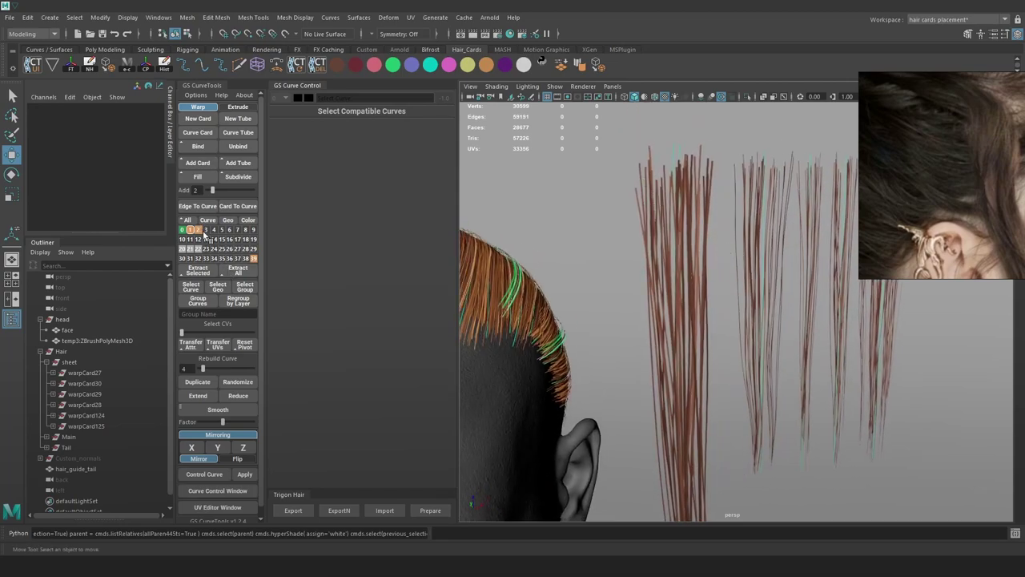
Make the layer 39 card meshes editable, and lower and tilt the top vertex row of geoCard124
{"action": "right_click", "coordinate": [253, 261]}
{"action": "right_click_drag", "start_coordinate": [266, 247], "coordinate": [283, 248]}
{"action": "left_click", "coordinate": [640, 156]}
{"action": "middle_click_drag", "start_coordinate": [651, 169], "coordinate": [658, 216], "text": "alt"}
{"action": "right_click_drag", "start_coordinate": [650, 158], "coordinate": [615, 162]}
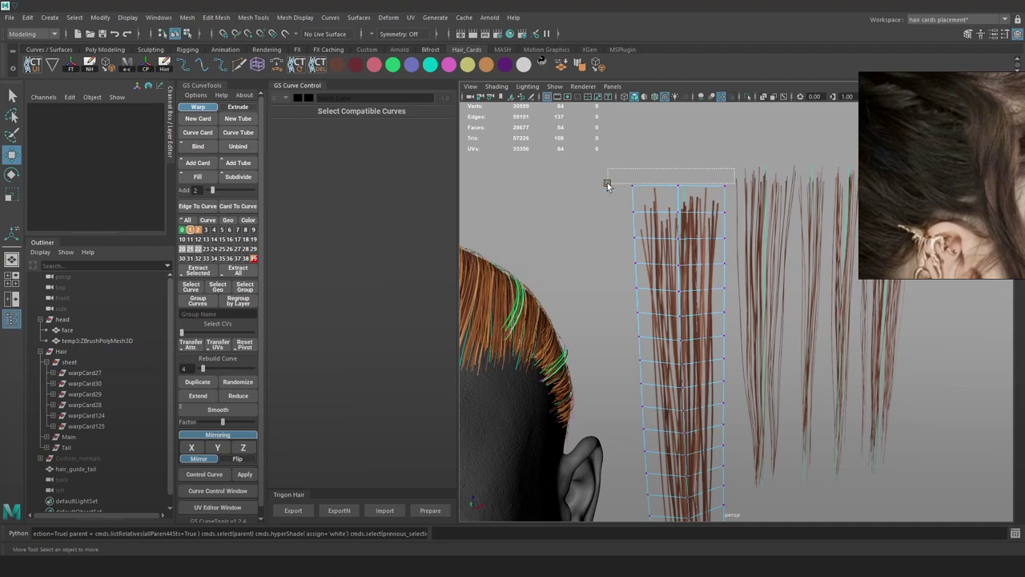
{"action": "left_click_drag", "start_coordinate": [607, 184], "coordinate": [606, 193]}
{"action": "left_click_drag", "start_coordinate": [678, 170], "coordinate": [679, 176]}
{"action": "key", "text": "e"}
{"action": "left_click_drag", "start_coordinate": [769, 133], "coordinate": [772, 142]}
{"action": "key", "text": "w"}
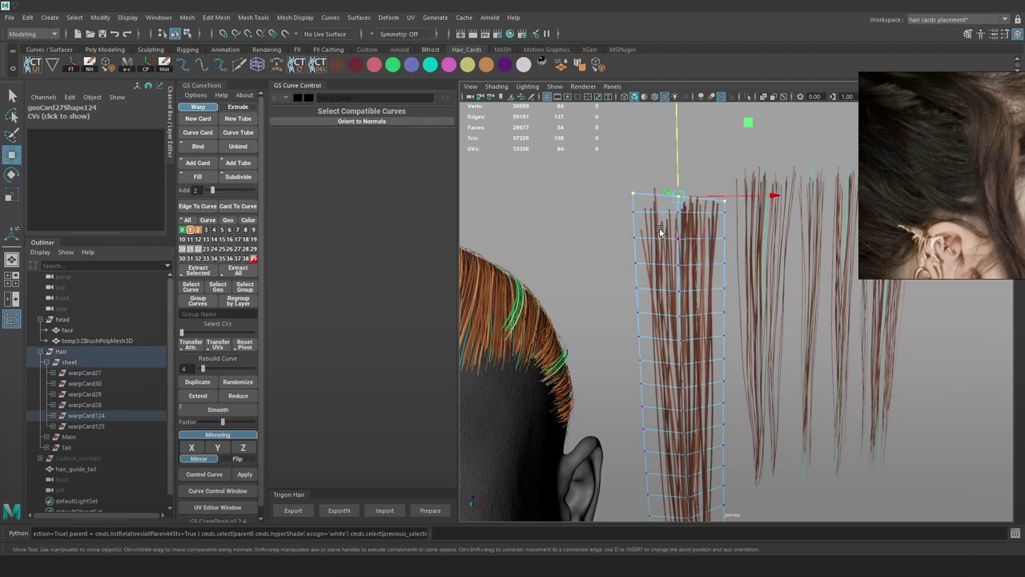
{"action": "right_click_drag", "start_coordinate": [685, 190], "coordinate": [757, 128]}
{"action": "left_click_drag", "start_coordinate": [689, 163], "coordinate": [652, 190], "text": "alt"}
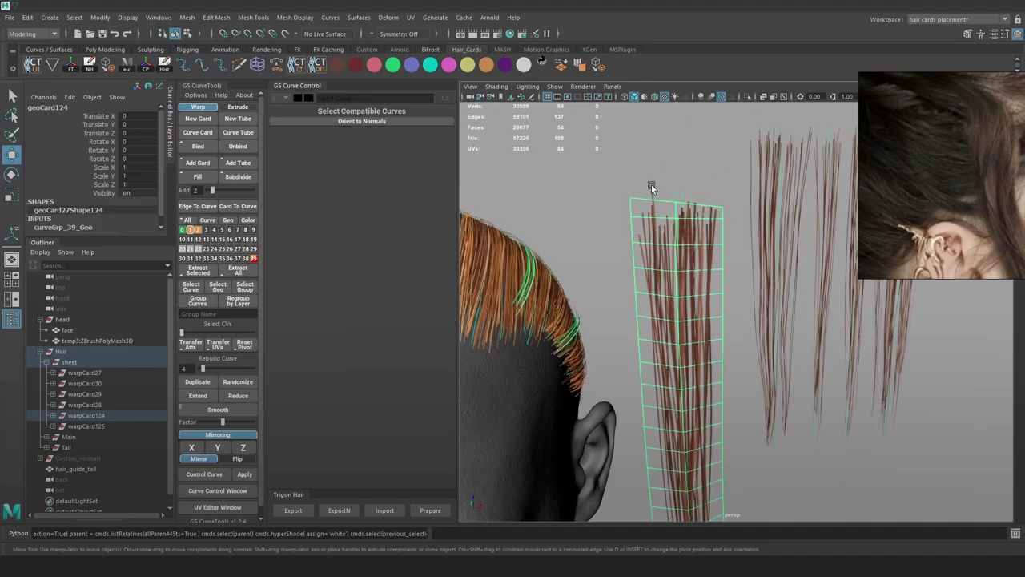
Adjust the height of geoCard125's top vertex row and return layer 39 to curve display
{"action": "left_click", "coordinate": [652, 190]}
{"action": "left_click", "coordinate": [652, 194]}
{"action": "right_click_drag", "start_coordinate": [677, 168], "coordinate": [641, 174]}
{"action": "left_click_drag", "start_coordinate": [674, 183], "coordinate": [733, 170], "text": "alt"}
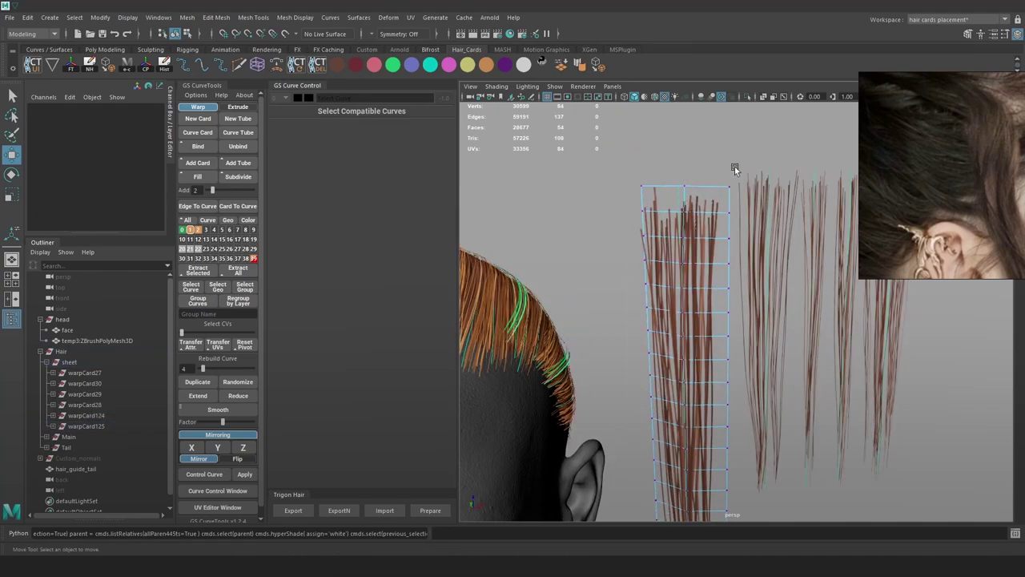
{"action": "left_click_drag", "start_coordinate": [647, 191], "coordinate": [688, 178]}
{"action": "right_click_drag", "start_coordinate": [691, 177], "coordinate": [733, 159]}
{"action": "left_click", "coordinate": [733, 159]}
{"action": "left_click_drag", "start_coordinate": [732, 160], "coordinate": [710, 172], "text": "alt"}
{"action": "key", "text": "ctrl+z"}
{"action": "key", "text": "ctrl+z"}
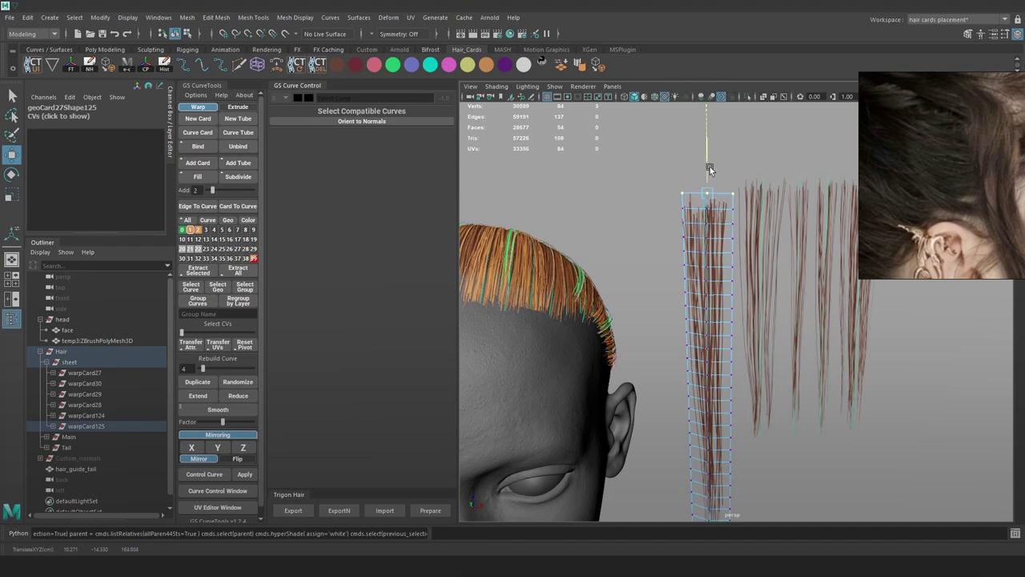
{"action": "key", "text": "e"}
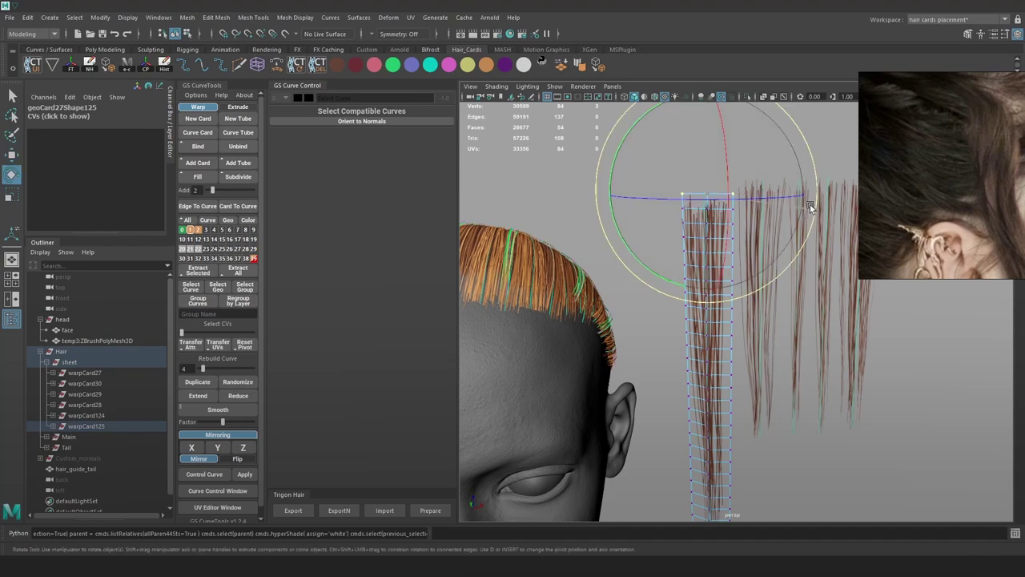
{"action": "key", "text": "w"}
{"action": "right_click_drag", "start_coordinate": [667, 179], "coordinate": [728, 193]}
{"action": "left_click", "coordinate": [732, 130]}
{"action": "right_click_drag", "start_coordinate": [254, 258], "coordinate": [290, 245]}
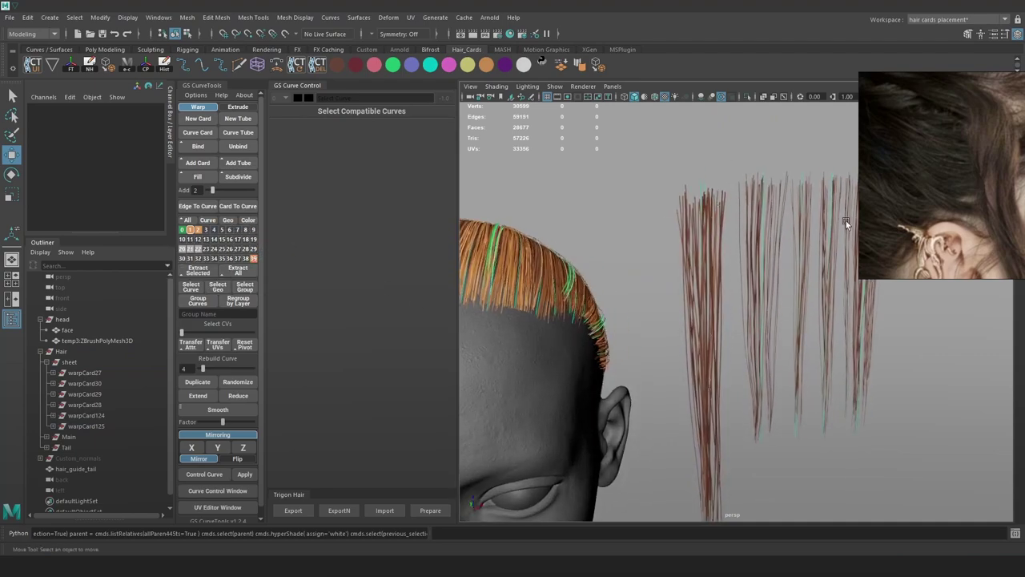
Narrow the root of warpCard125 by lowering the first point of its Width Curve Graph
{"action": "left_click_drag", "start_coordinate": [833, 276], "coordinate": [738, 267], "text": "alt"}
{"action": "right_click_drag", "start_coordinate": [739, 271], "coordinate": [746, 308], "text": "alt"}
{"action": "left_click_drag", "start_coordinate": [746, 305], "coordinate": [709, 225], "text": "alt"}
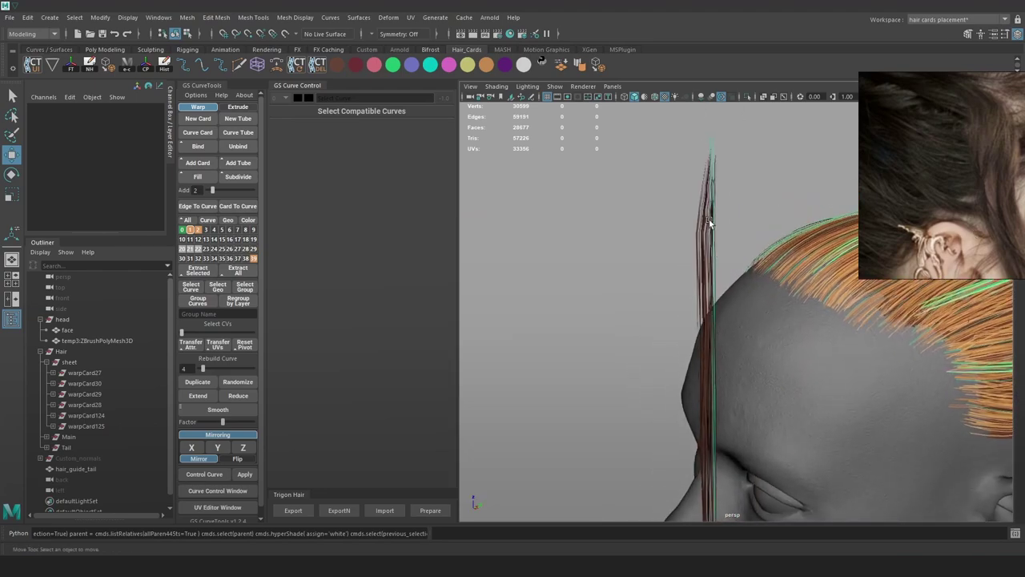
{"action": "left_click", "coordinate": [712, 160]}
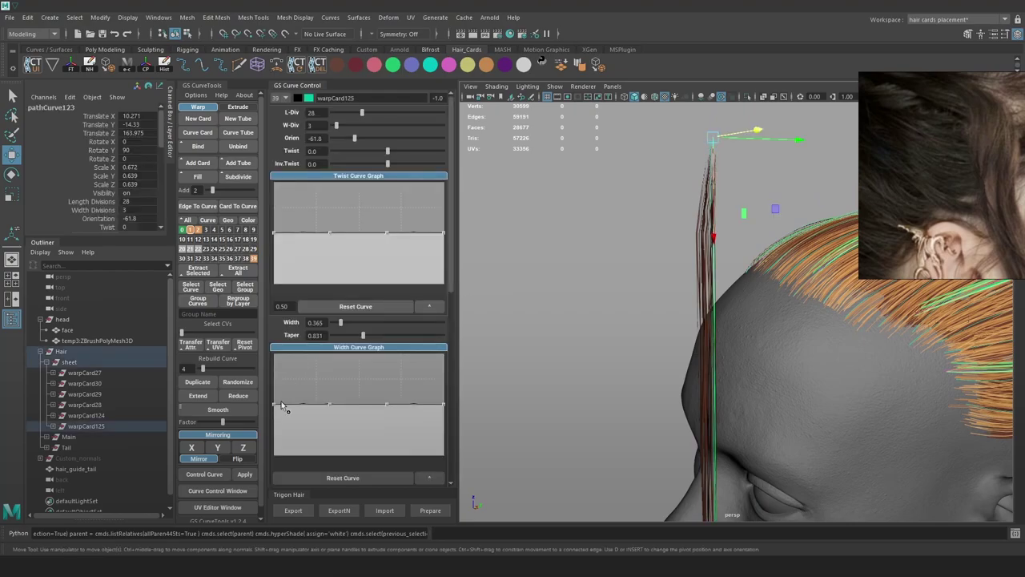
{"action": "left_click_drag", "start_coordinate": [275, 408], "coordinate": [275, 426]}
{"action": "left_click_drag", "start_coordinate": [642, 203], "coordinate": [720, 167], "text": "alt"}
{"action": "left_click", "coordinate": [574, 160]}
Slightly narrow the root of warpCard124 by lowering the first point of its Width Curve Graph
{"action": "left_click", "coordinate": [721, 168]}
{"action": "left_click_drag", "start_coordinate": [702, 262], "coordinate": [675, 245], "text": "alt"}
{"action": "left_click_drag", "start_coordinate": [275, 405], "coordinate": [275, 415]}
{"action": "left_click_drag", "start_coordinate": [709, 252], "coordinate": [817, 258], "text": "alt"}
{"action": "right_click_drag", "start_coordinate": [804, 293], "coordinate": [796, 301], "text": "alt"}
{"action": "left_click_drag", "start_coordinate": [796, 299], "coordinate": [493, 268], "text": "alt"}
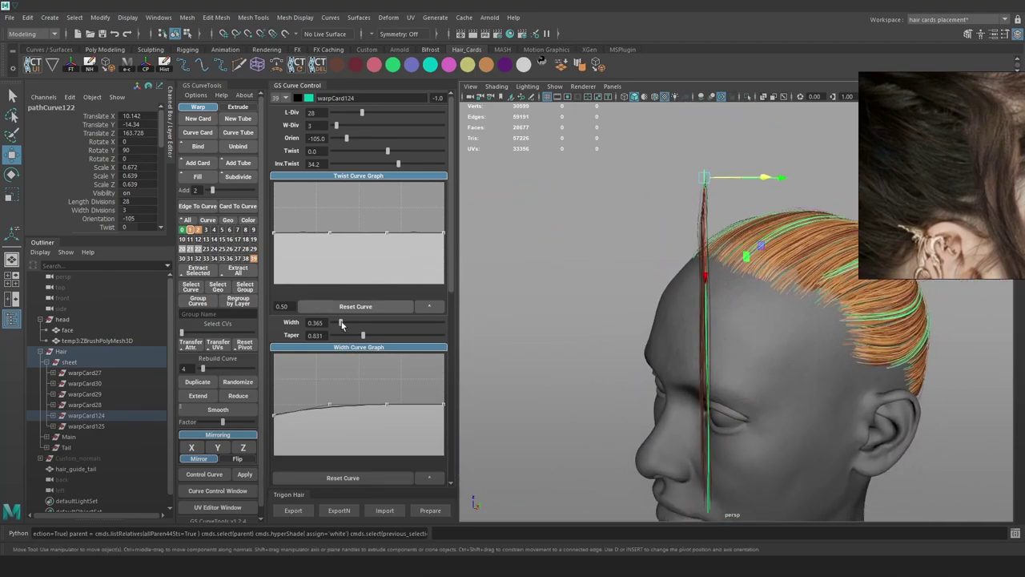
Set the Twist of warpCard124 to about -53.6
{"action": "left_click_drag", "start_coordinate": [385, 152], "coordinate": [371, 156]}
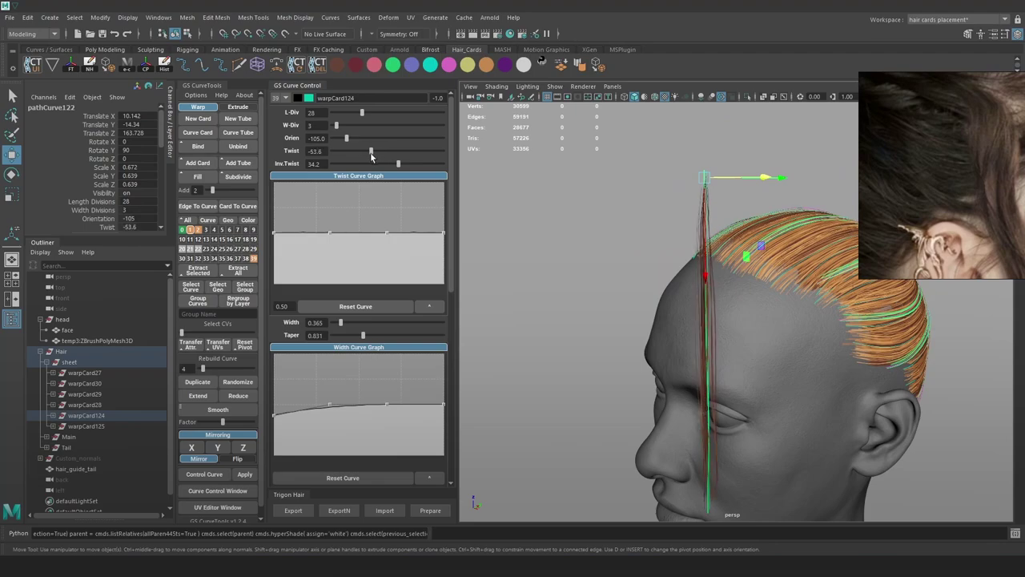
{"action": "left_click", "coordinate": [587, 183]}
{"action": "left_click_drag", "start_coordinate": [645, 206], "coordinate": [677, 255], "text": "alt"}
{"action": "right_click_drag", "start_coordinate": [677, 255], "coordinate": [706, 253], "text": "alt"}
Show layer 39 as geometry without curves and examine the card sheet against different viewport backgrounds
{"action": "key", "text": "alt+b"}
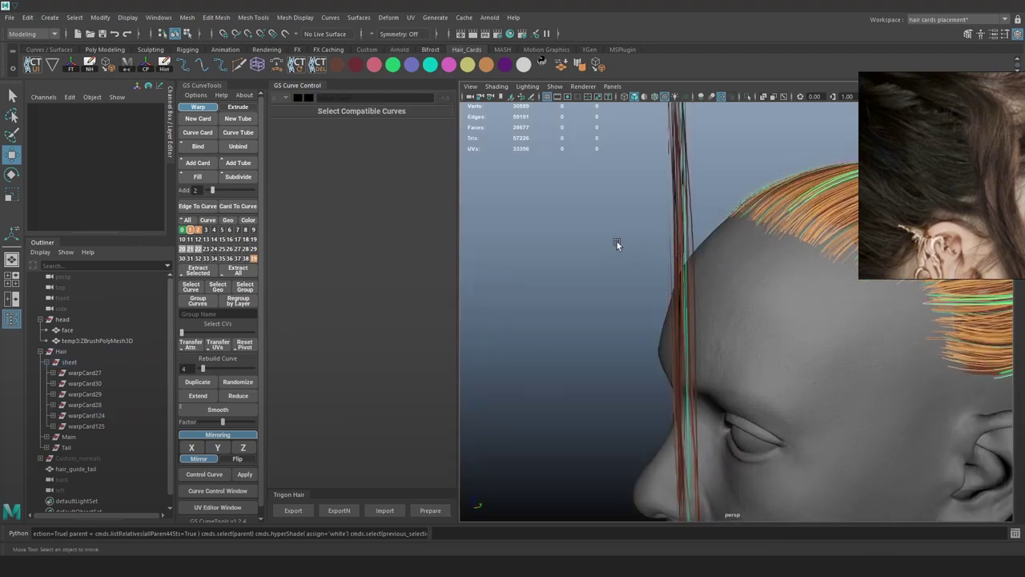
{"action": "key", "text": "alt+b"}
{"action": "right_click_drag", "start_coordinate": [255, 258], "coordinate": [228, 272]}
{"action": "left_click_drag", "start_coordinate": [653, 240], "coordinate": [677, 200], "text": "alt"}
{"action": "right_click_drag", "start_coordinate": [677, 200], "coordinate": [655, 198], "text": "alt"}
{"action": "left_click_drag", "start_coordinate": [654, 198], "coordinate": [754, 308], "text": "alt"}
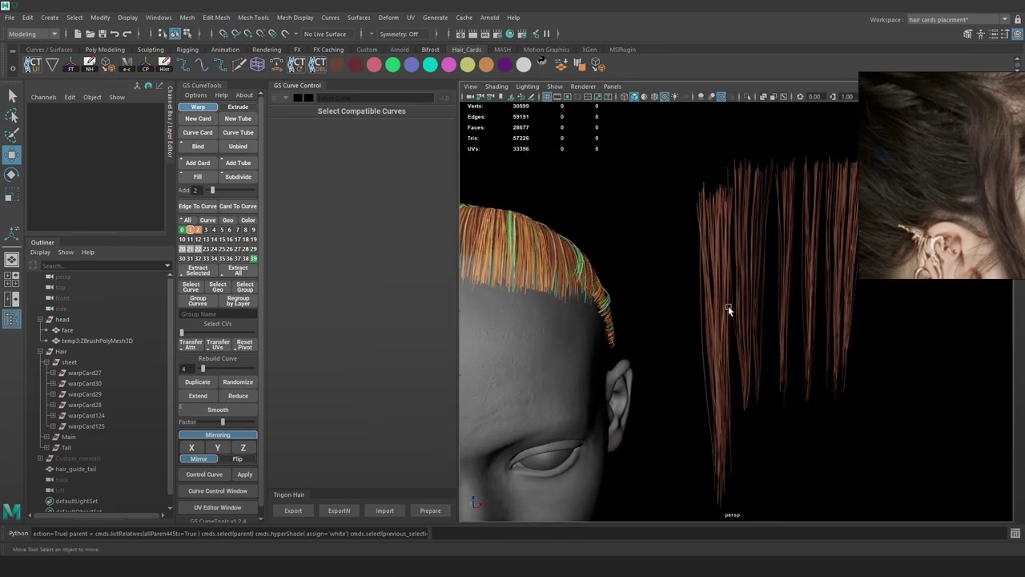
{"action": "key", "text": "alt+b"}
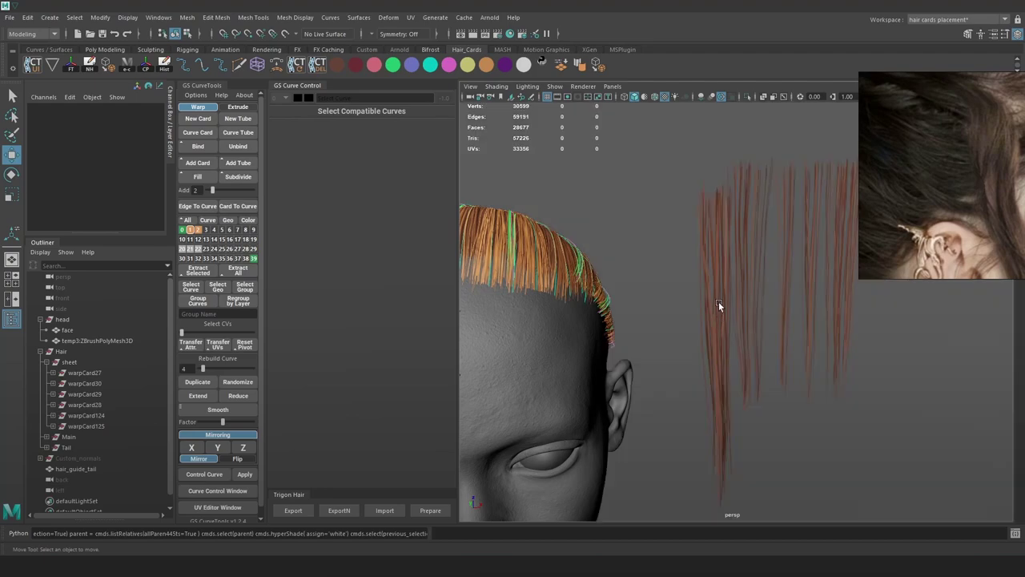
{"action": "left_click_drag", "start_coordinate": [729, 290], "coordinate": [724, 297], "text": "alt"}
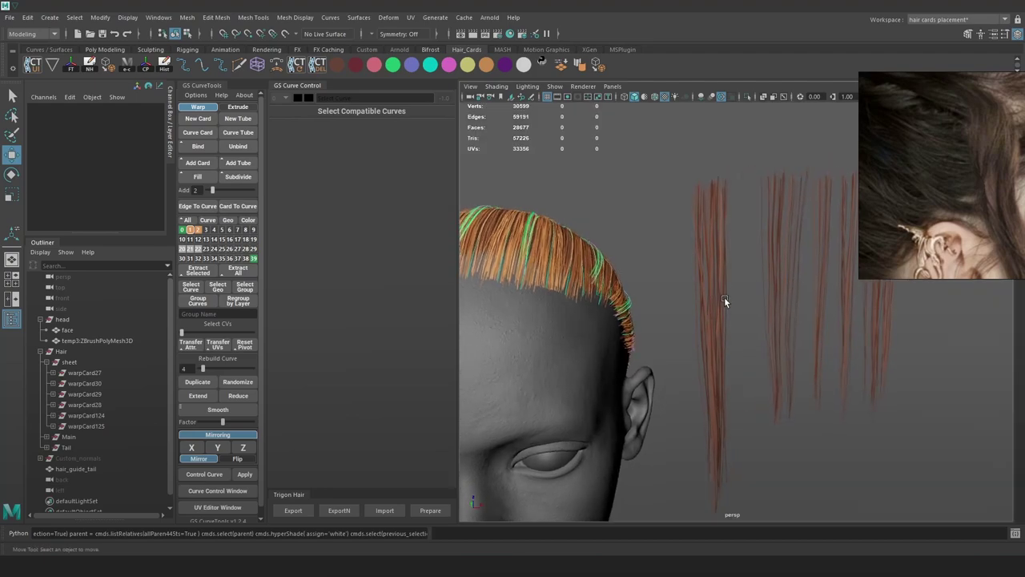
Save the scene and switch the layer 39 cards to selectable geometry in wireframe display
{"action": "left_click", "coordinate": [253, 259]}
{"action": "left_click", "coordinate": [665, 240]}
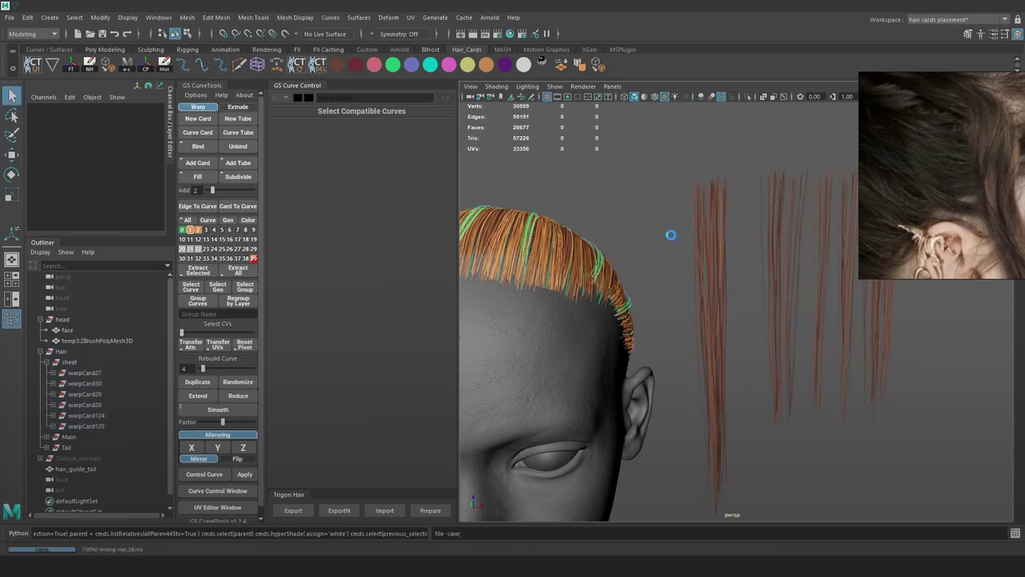
{"action": "left_click_drag", "start_coordinate": [709, 229], "coordinate": [825, 342], "text": "alt"}
{"action": "key", "text": "4"}
{"action": "left_click", "coordinate": [701, 250]}
{"action": "left_click", "coordinate": [757, 275]}
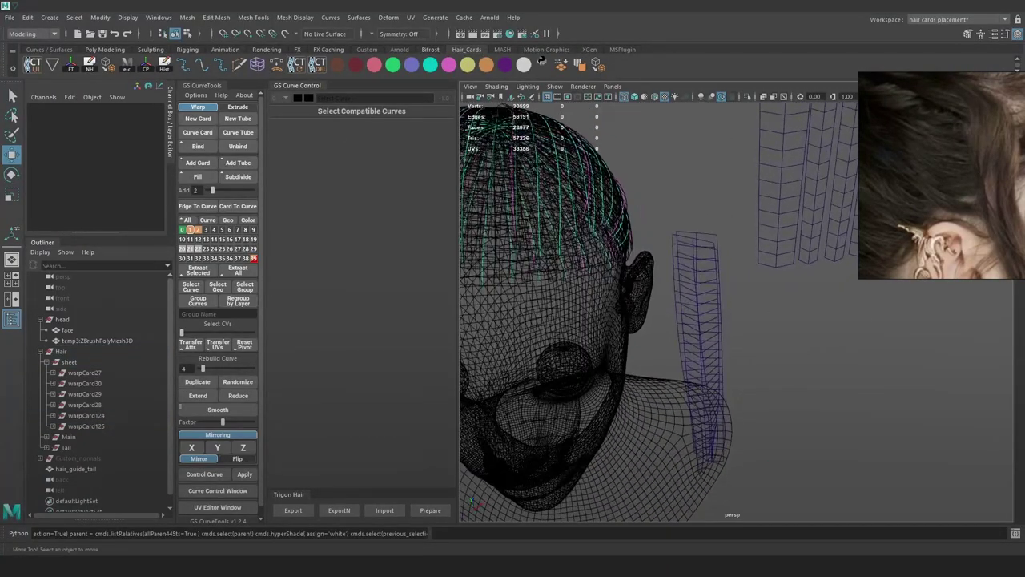
Show the hair cards textured and draw a straight vertical pencil curve between the two-card strand and the card sheet in the front view
{"action": "key", "text": "6"}
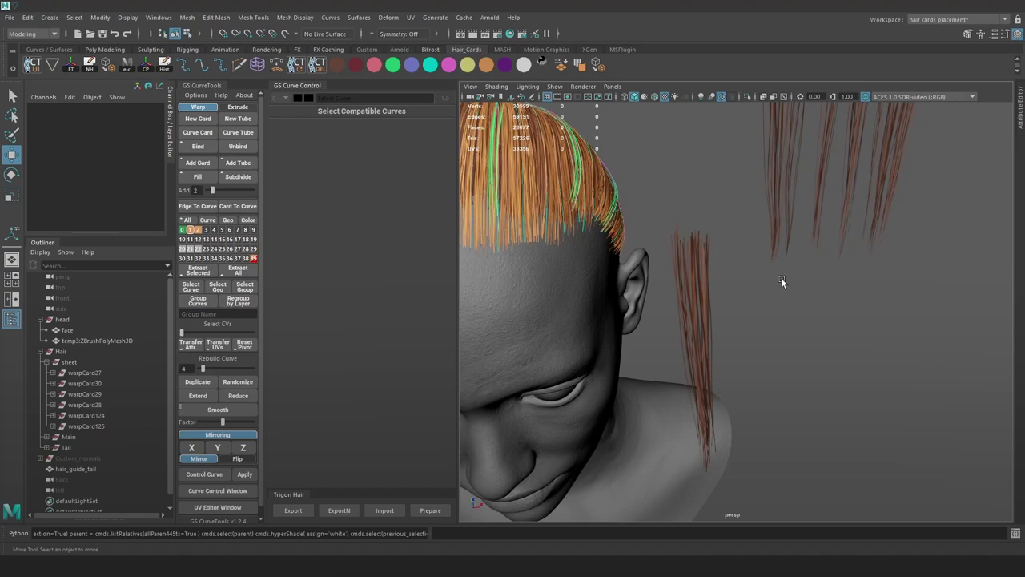
{"action": "left_click_drag", "start_coordinate": [781, 280], "coordinate": [785, 262], "text": "alt"}
{"action": "right_click_drag", "start_coordinate": [784, 262], "coordinate": [719, 201], "text": "alt"}
{"action": "key", "text": "space"}
{"action": "left_click_drag", "start_coordinate": [719, 201], "coordinate": [711, 220], "text": "alt"}
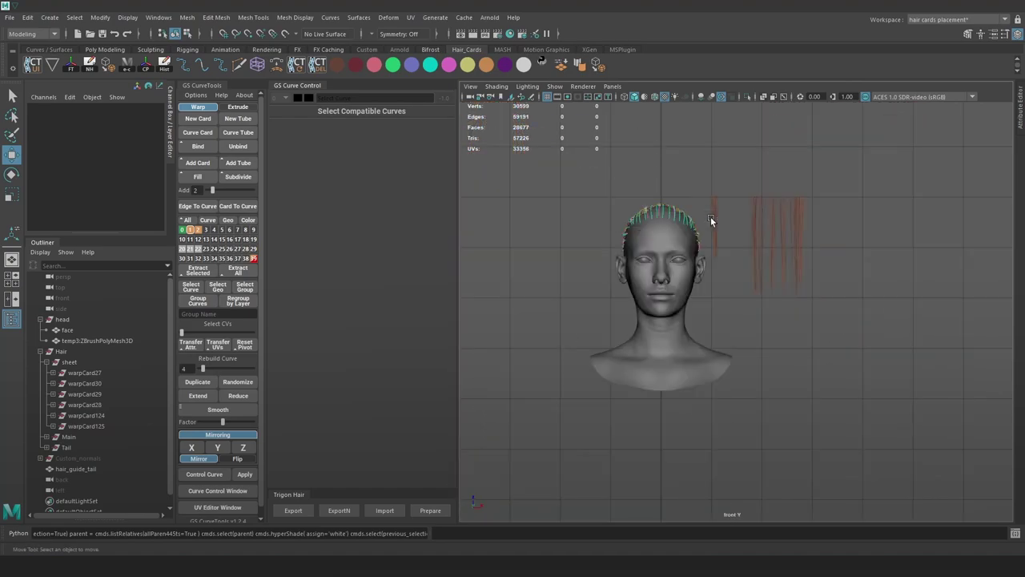
{"action": "left_click", "coordinate": [48, 18]}
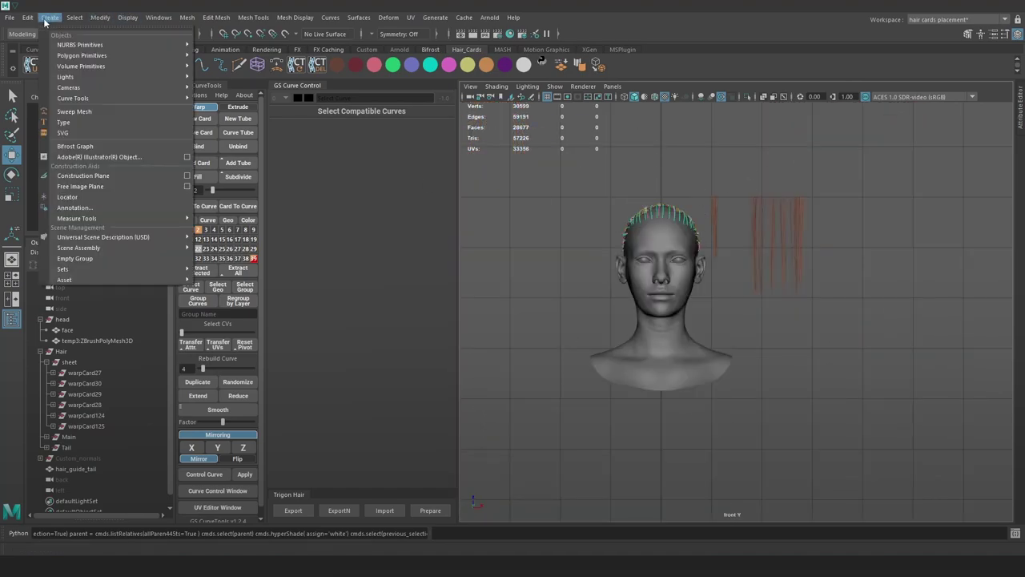
{"action": "mouse_move", "coordinate": [162, 97]}
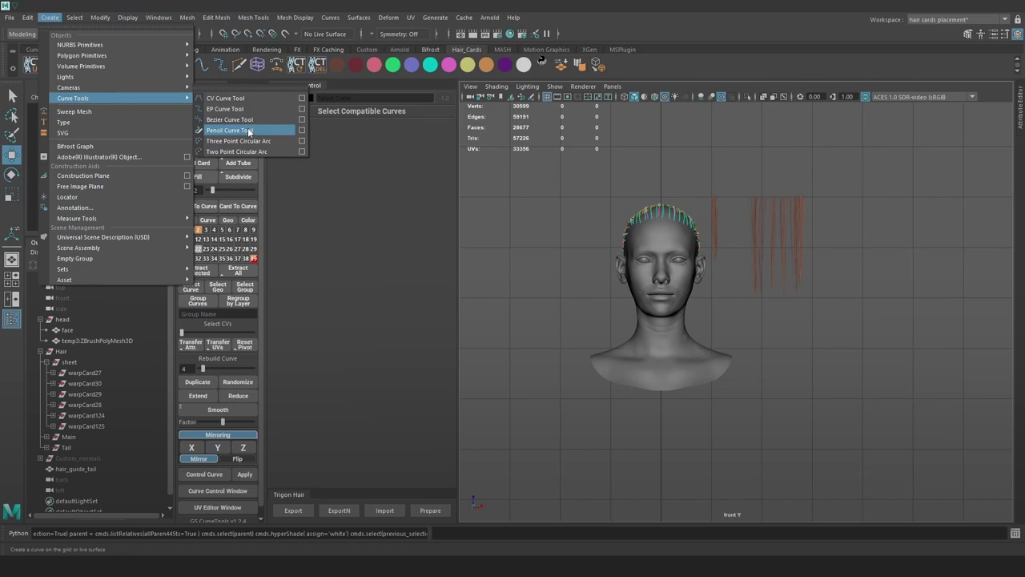
{"action": "left_click", "coordinate": [671, 62]}
{"action": "scroll", "coordinate": [668, 263], "scroll_direction": "up", "scroll_amount": 5}
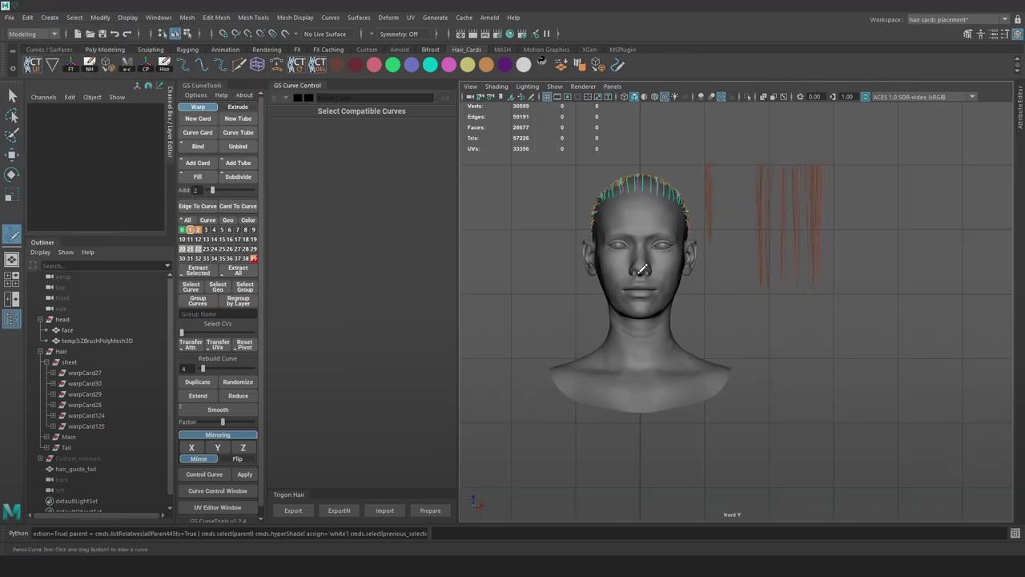
{"action": "middle_click_drag", "start_coordinate": [741, 221], "coordinate": [701, 286], "text": "alt"}
{"action": "scroll", "coordinate": [694, 222], "scroll_direction": "up", "scroll_amount": 5}
{"action": "scroll", "coordinate": [655, 199], "scroll_direction": "up", "scroll_amount": 5}
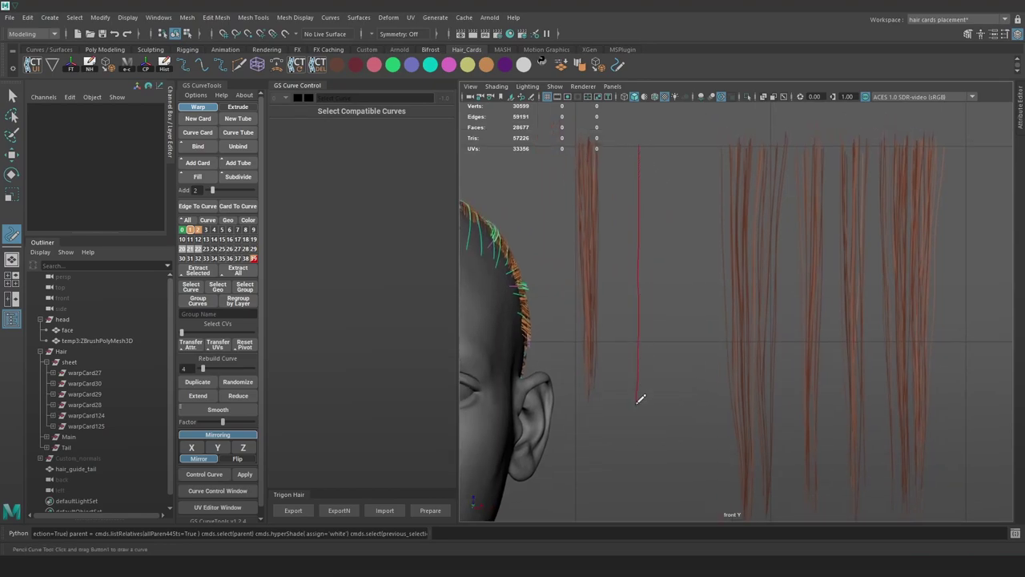
{"action": "left_click_drag", "start_coordinate": [641, 399], "coordinate": [639, 403]}
Rebuild the new pencil curve with a value of 1 and scale all its control vertices horizontally to straighten it
{"action": "key", "text": "w"}
{"action": "key", "text": "r"}
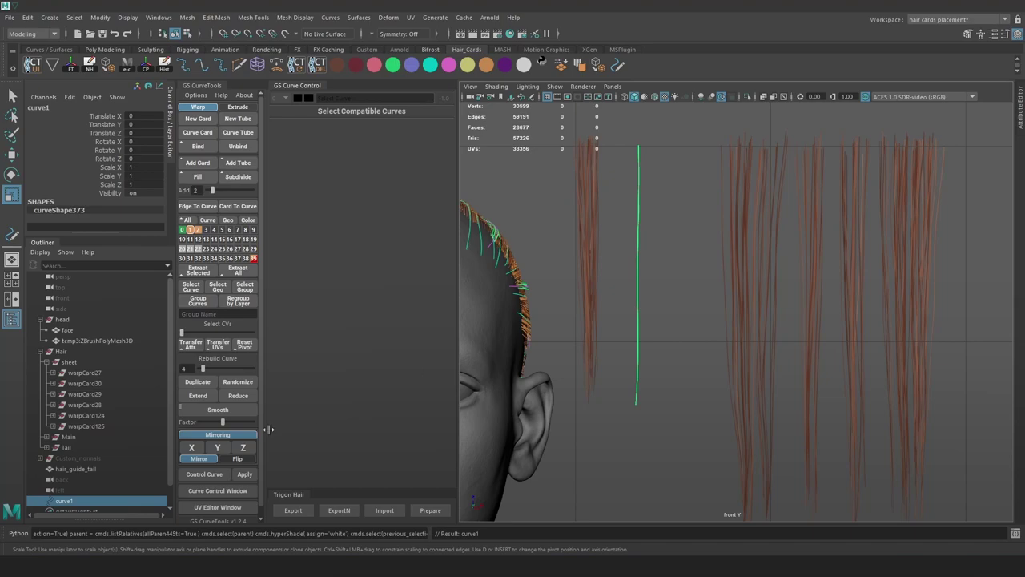
{"action": "left_click_drag", "start_coordinate": [210, 370], "coordinate": [211, 369]}
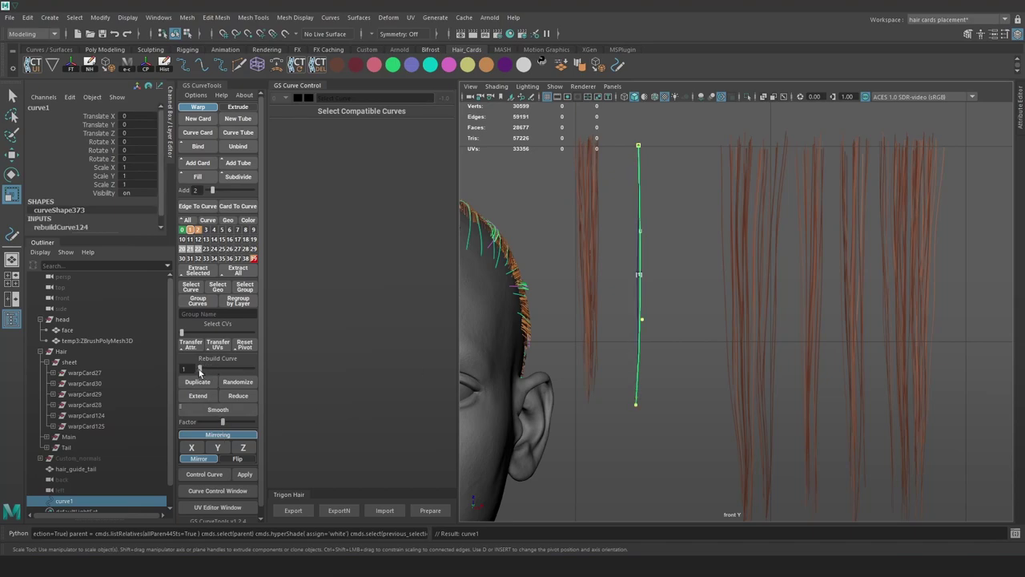
{"action": "left_click_drag", "start_coordinate": [199, 371], "coordinate": [200, 371]}
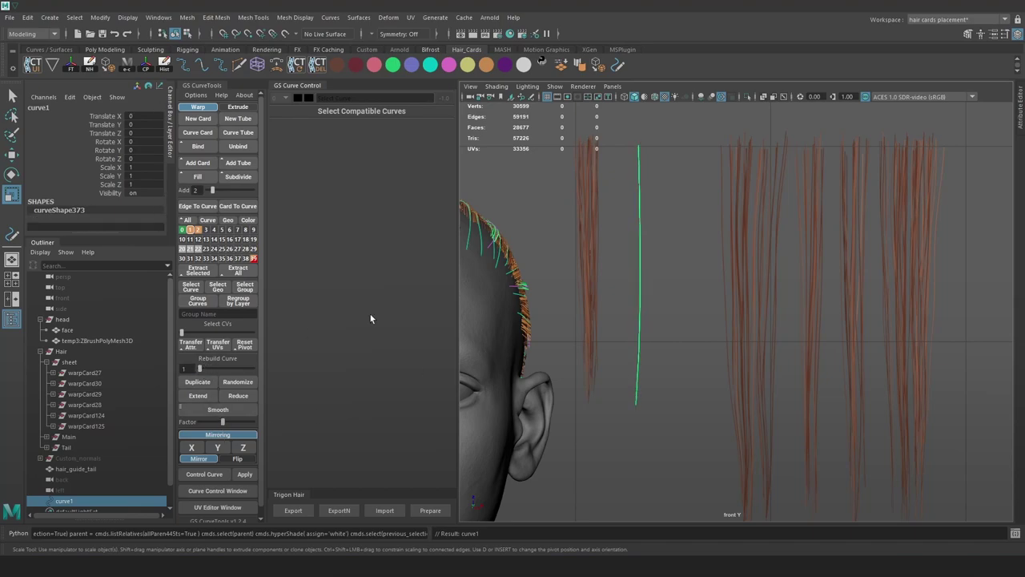
{"action": "right_click_drag", "start_coordinate": [686, 204], "coordinate": [649, 198]}
{"action": "left_click_drag", "start_coordinate": [680, 443], "coordinate": [612, 117]}
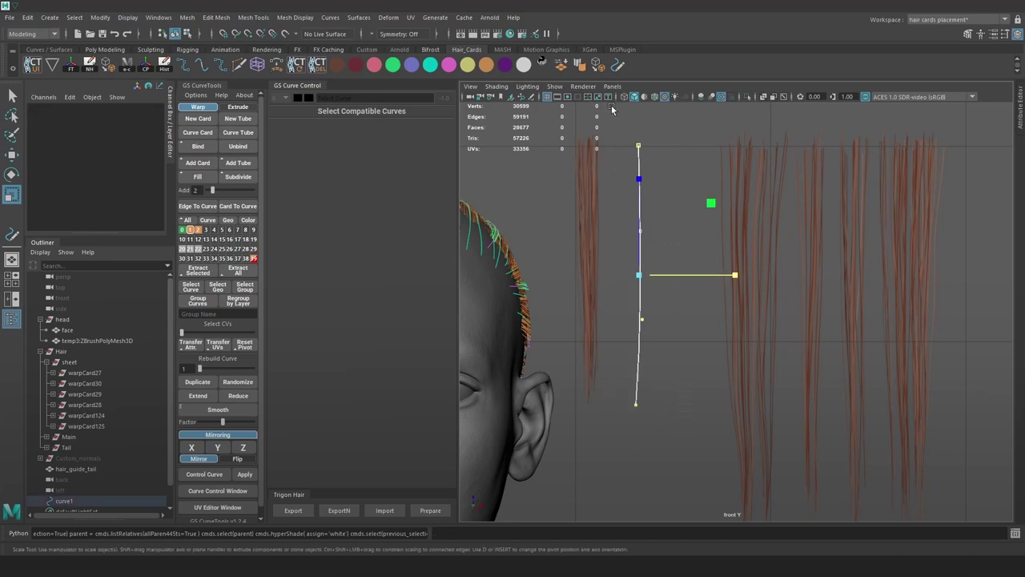
{"action": "left_click_drag", "start_coordinate": [728, 275], "coordinate": [700, 196]}
Return to the perspective view and display the curves of layer 39 together with the card geometry
{"action": "key", "text": "space"}
{"action": "left_click_drag", "start_coordinate": [793, 232], "coordinate": [695, 210], "text": "alt"}
{"action": "left_click_drag", "start_coordinate": [922, 215], "coordinate": [793, 259]}
{"action": "key", "text": "w"}
{"action": "left_click_drag", "start_coordinate": [793, 259], "coordinate": [893, 243], "text": "alt"}
{"action": "left_click_drag", "start_coordinate": [733, 207], "coordinate": [789, 240], "text": "alt"}
{"action": "left_click", "coordinate": [745, 232]}
{"action": "scroll", "coordinate": [744, 233], "scroll_direction": "up", "scroll_amount": 3}
{"action": "right_click_drag", "start_coordinate": [254, 260], "coordinate": [276, 248]}
{"action": "left_click", "coordinate": [254, 258], "text": "ctrl+shift"}
{"action": "left_click", "coordinate": [253, 258], "text": "ctrl+shift"}
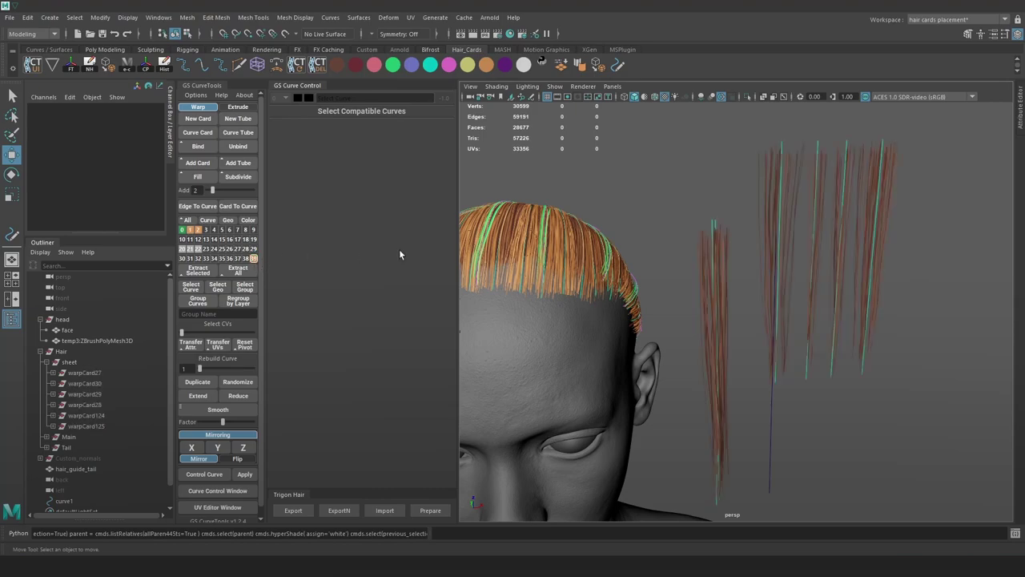
Select both cards of the combined strand, warpCard124 and warpCard125, and move them to the far side of the four-card sheet
{"action": "left_click", "coordinate": [709, 229]}
{"action": "key", "text": "w"}
{"action": "left_click_drag", "start_coordinate": [751, 246], "coordinate": [708, 252]}
{"action": "scroll", "coordinate": [744, 259], "scroll_direction": "down", "scroll_amount": 3}
{"action": "middle_click_drag", "start_coordinate": [742, 258], "coordinate": [686, 238], "text": "alt"}
{"action": "left_click_drag", "start_coordinate": [728, 164], "coordinate": [858, 235]}
{"action": "left_click_drag", "start_coordinate": [869, 244], "coordinate": [647, 399], "text": "alt"}
{"action": "middle_click_drag", "start_coordinate": [651, 410], "coordinate": [703, 352], "text": "alt"}
{"action": "left_click_drag", "start_coordinate": [676, 372], "coordinate": [738, 358]}
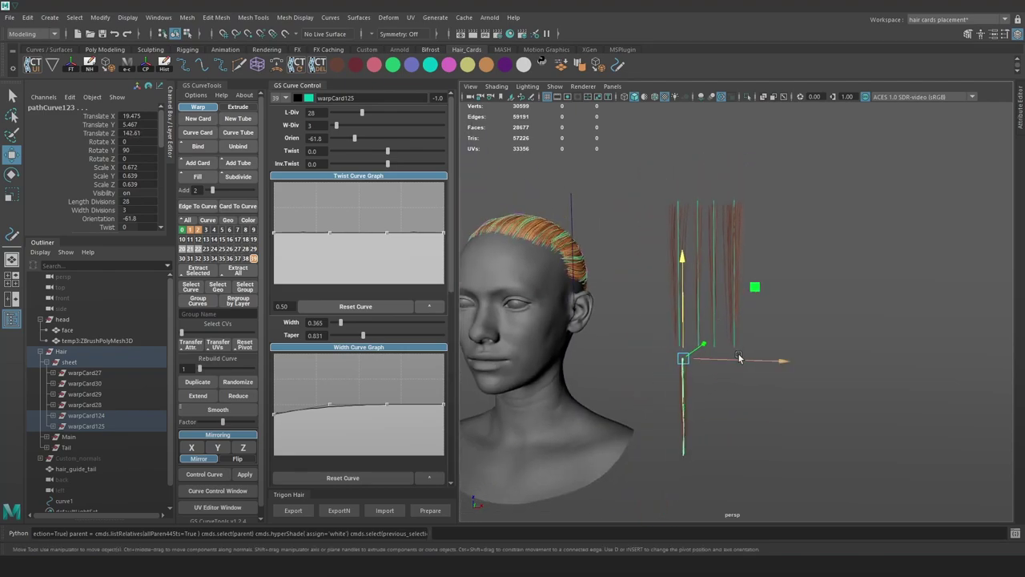
{"action": "left_click_drag", "start_coordinate": [858, 351], "coordinate": [930, 348]}
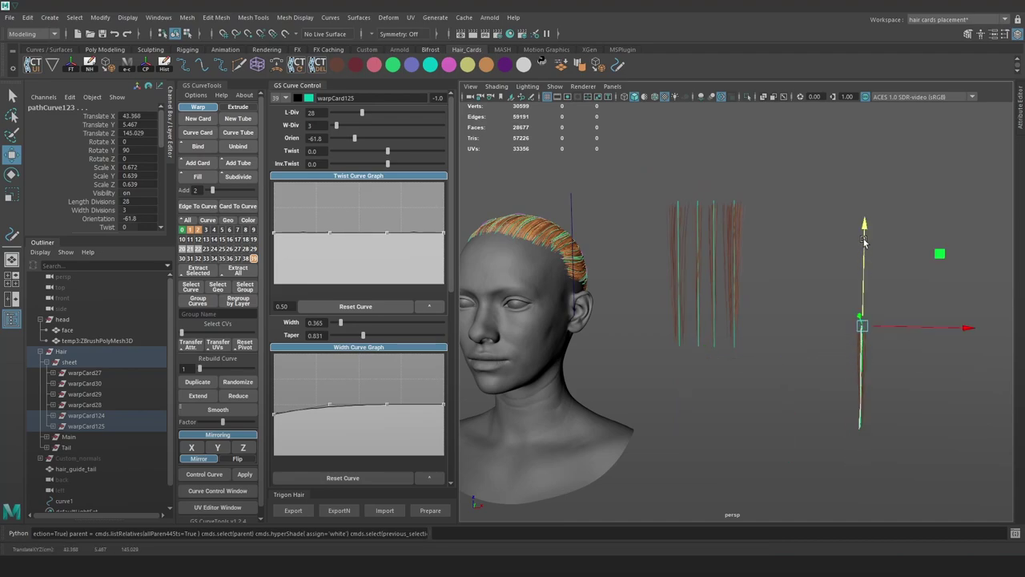
{"action": "left_click", "coordinate": [705, 160]}
Create a 3D Type object and raise it to the height of the hair cards, at Translate Z 149.833
{"action": "middle_click_drag", "start_coordinate": [706, 160], "coordinate": [680, 181], "text": "alt"}
{"action": "right_click_drag", "start_coordinate": [680, 181], "coordinate": [712, 189], "text": "alt"}
{"action": "key", "text": "space"}
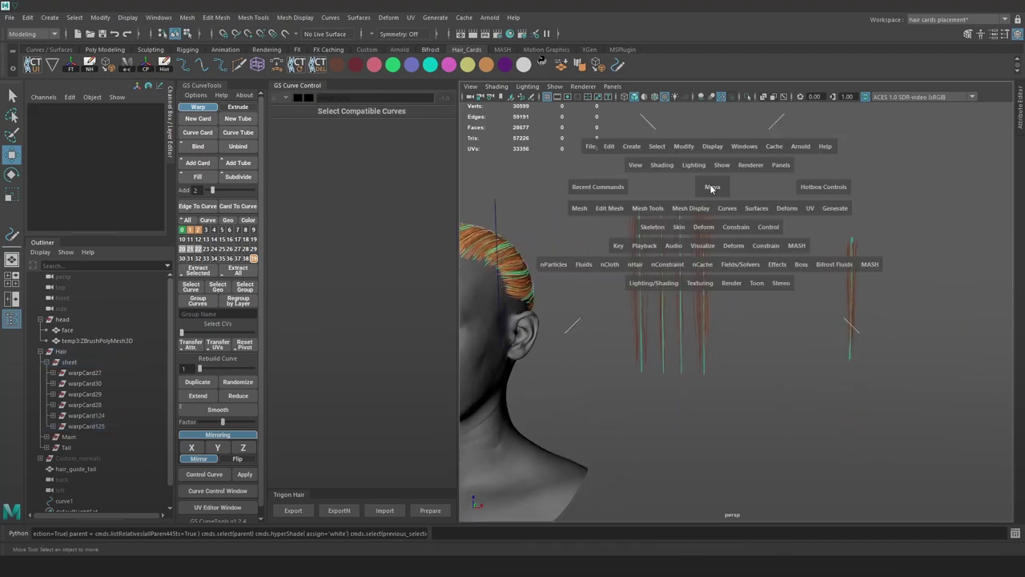
{"action": "left_click", "coordinate": [629, 147]}
{"action": "mouse_move", "coordinate": [707, 232]}
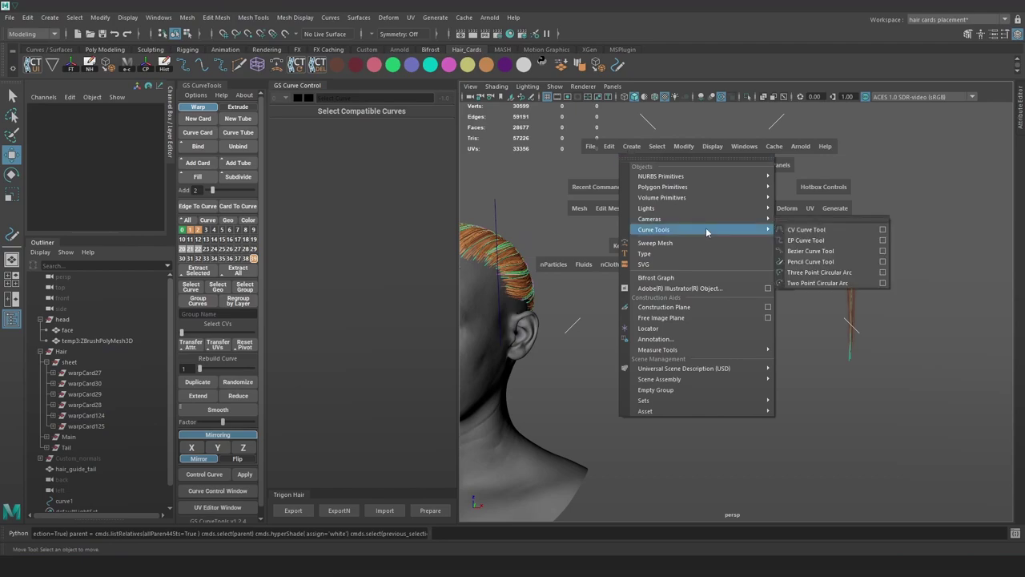
{"action": "left_click", "coordinate": [695, 253]}
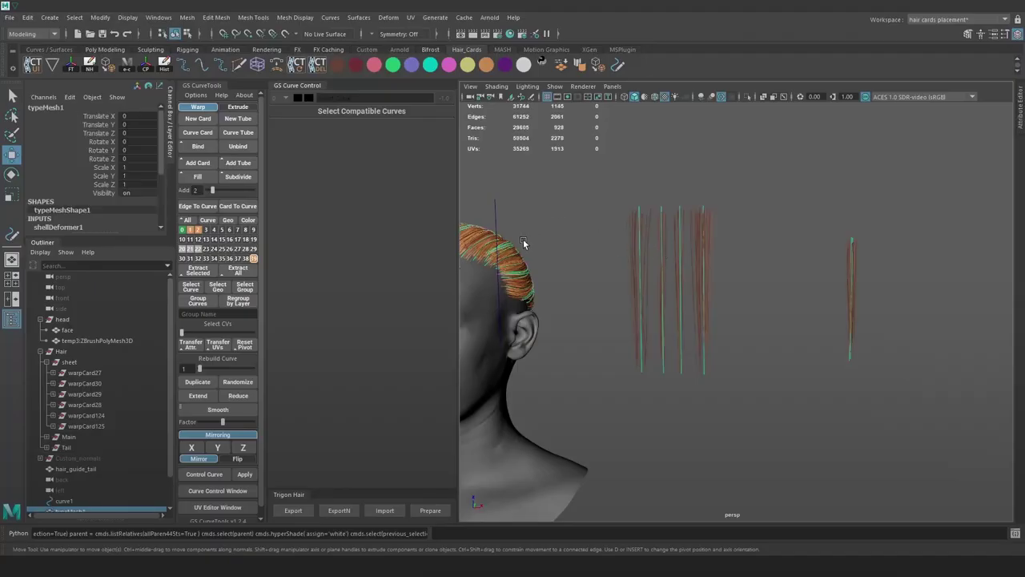
{"action": "scroll", "coordinate": [682, 243], "scroll_direction": "down", "scroll_amount": 9}
{"action": "scroll", "coordinate": [655, 226], "scroll_direction": "up", "scroll_amount": 1}
{"action": "left_click_drag", "start_coordinate": [571, 430], "coordinate": [578, 224]}
{"action": "right_click_drag", "start_coordinate": [589, 264], "coordinate": [715, 376], "text": "alt"}
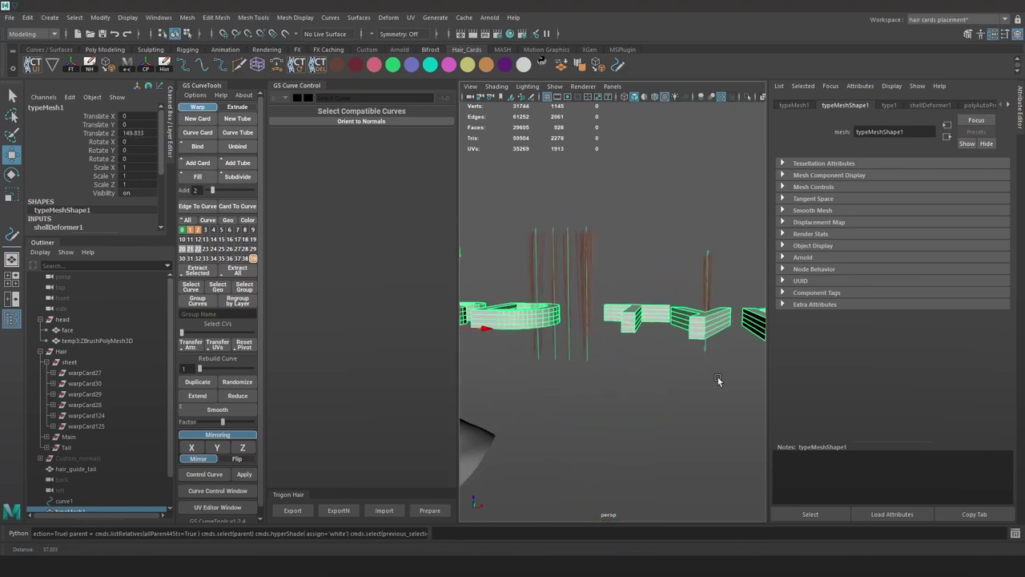
{"action": "middle_click_drag", "start_coordinate": [583, 294], "coordinate": [657, 328], "text": "alt"}
{"action": "scroll", "coordinate": [666, 317], "scroll_direction": "down", "scroll_amount": 3}
{"action": "left_click_drag", "start_coordinate": [677, 307], "coordinate": [663, 304], "text": "alt"}
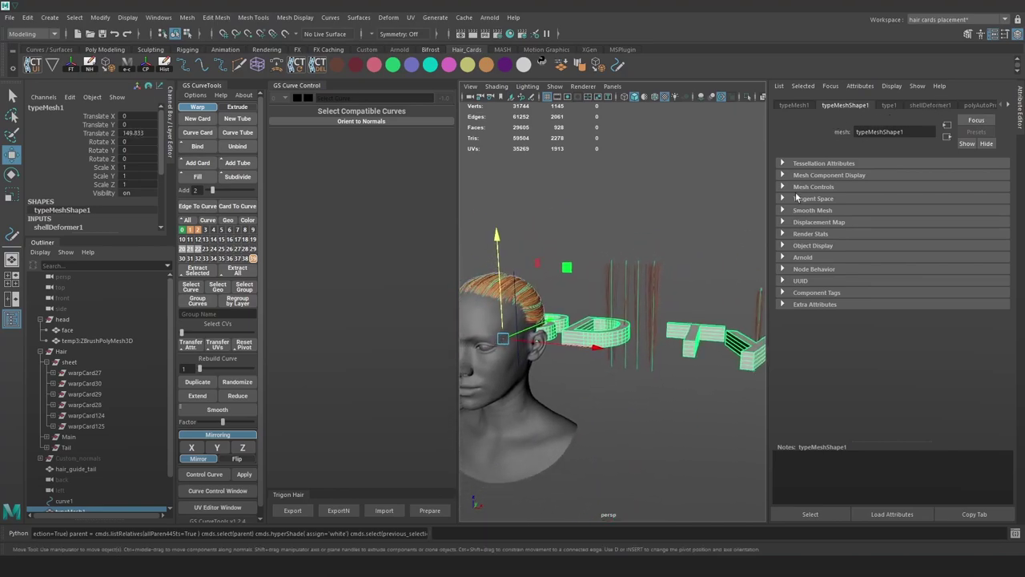
Replace the default wording of the 3D text with "cards"
{"action": "scroll", "coordinate": [698, 221], "scroll_direction": "up", "scroll_amount": 1}
{"action": "left_click_drag", "start_coordinate": [699, 221], "coordinate": [716, 273], "text": "alt"}
{"action": "scroll", "coordinate": [711, 258], "scroll_direction": "up", "scroll_amount": 1}
{"action": "scroll", "coordinate": [78, 219], "scroll_direction": "down", "scroll_amount": 4}
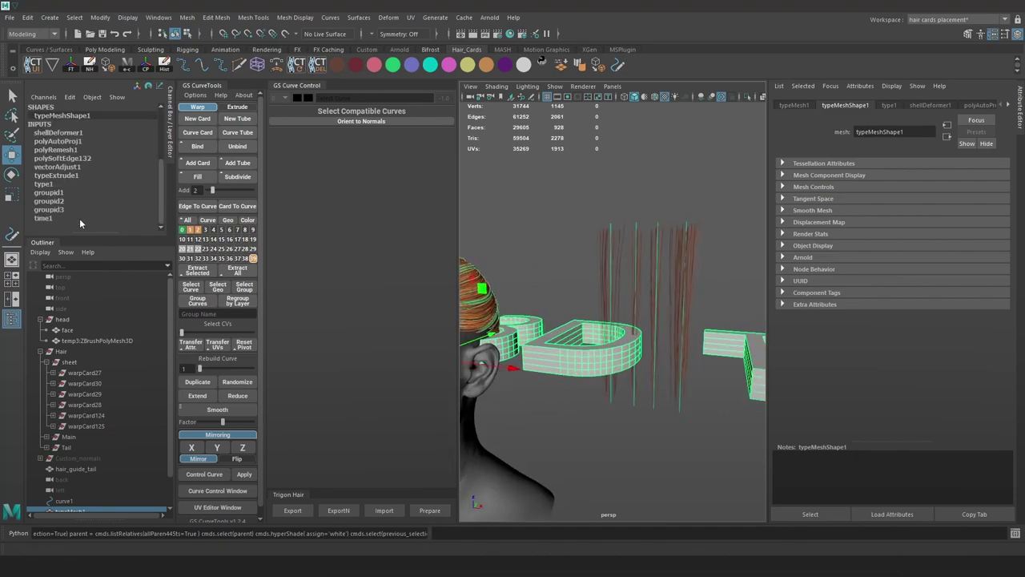
{"action": "scroll", "coordinate": [79, 218], "scroll_direction": "up", "scroll_amount": 4}
{"action": "left_click", "coordinate": [888, 105]}
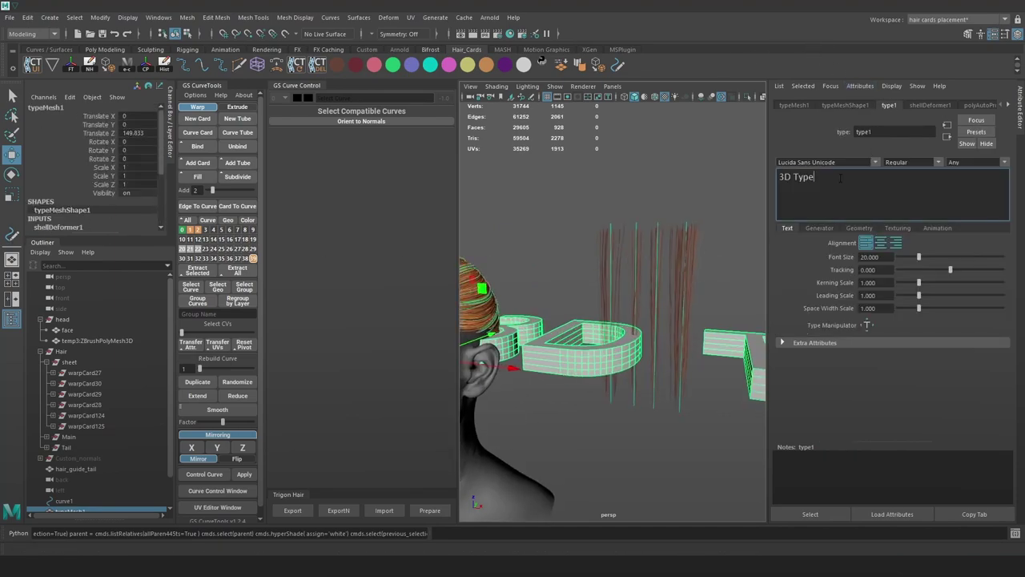
{"action": "type", "text": "cards"}
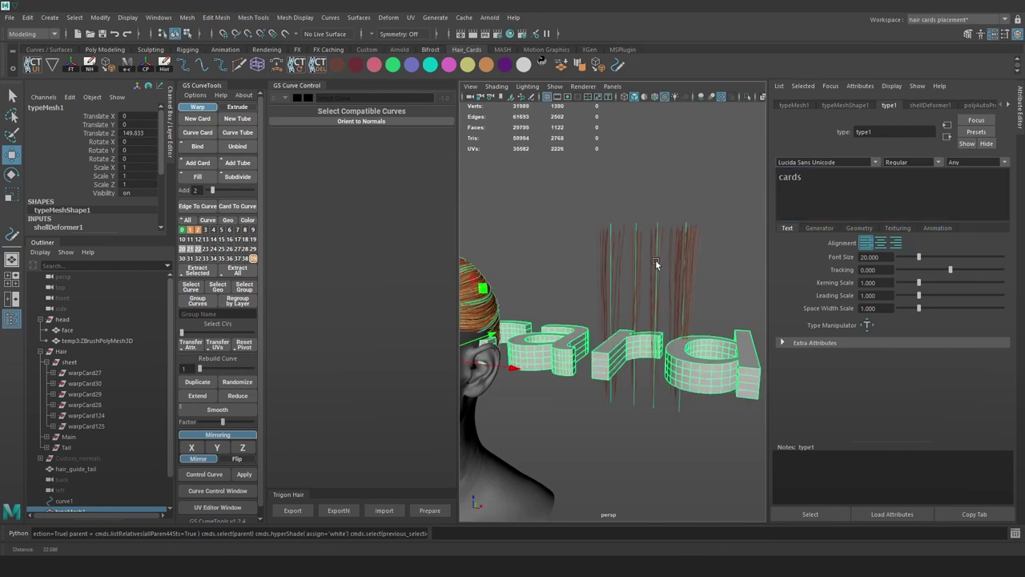
Rotate the "cards" text 90 degrees about X so that it stands upright facing the front
{"action": "scroll", "coordinate": [656, 261], "scroll_direction": "down", "scroll_amount": 5}
{"action": "left_click_drag", "start_coordinate": [655, 261], "coordinate": [585, 280], "text": "alt"}
{"action": "key", "text": "e"}
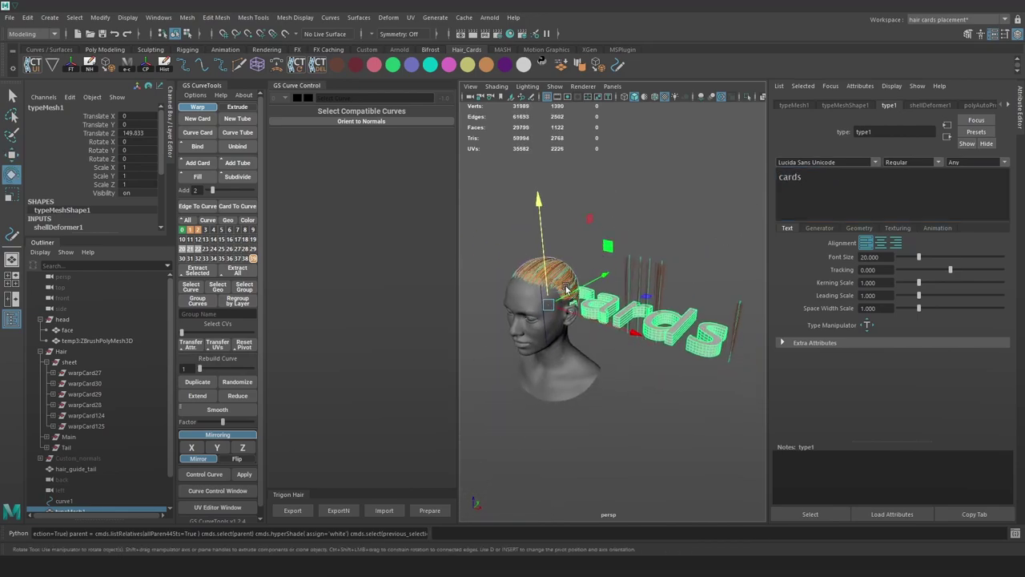
{"action": "left_click_drag", "start_coordinate": [495, 236], "coordinate": [433, 360]}
{"action": "key", "text": "ctrl+z"}
{"action": "left_click_drag", "start_coordinate": [507, 231], "coordinate": [505, 303]}
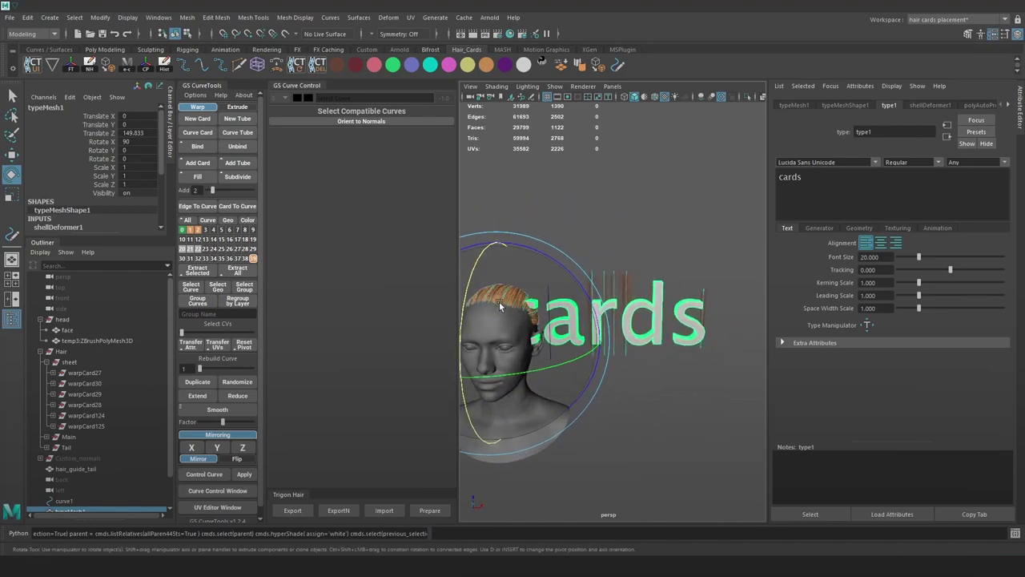
Scale the "cards" text down to 0.169 and place it as a label just above the four-card sheet
{"action": "key", "text": "w"}
{"action": "left_click_drag", "start_coordinate": [573, 270], "coordinate": [660, 192]}
{"action": "key", "text": "r"}
{"action": "left_click_drag", "start_coordinate": [591, 272], "coordinate": [447, 259]}
{"action": "left_click_drag", "start_coordinate": [435, 260], "coordinate": [422, 260]}
{"action": "key", "text": "w"}
{"action": "left_click_drag", "start_coordinate": [582, 217], "coordinate": [580, 220]}
{"action": "key", "text": "r"}
{"action": "left_click_drag", "start_coordinate": [584, 266], "coordinate": [622, 267]}
{"action": "key", "text": "w"}
{"action": "left_click", "coordinate": [658, 188]}
{"action": "right_click_drag", "start_coordinate": [632, 253], "coordinate": [637, 203], "text": "alt"}
{"action": "left_click_drag", "start_coordinate": [637, 204], "coordinate": [597, 241], "text": "alt"}
{"action": "left_click", "coordinate": [625, 214]}
Duplicate the "cards" label and move the copy sideways above the separate two-card strand
{"action": "left_click_drag", "start_coordinate": [708, 236], "coordinate": [733, 236], "text": "alt"}
{"action": "middle_click_drag", "start_coordinate": [761, 241], "coordinate": [688, 248], "text": "alt"}
{"action": "left_click_drag", "start_coordinate": [688, 248], "coordinate": [654, 227], "text": "alt"}
{"action": "left_click_drag", "start_coordinate": [621, 266], "coordinate": [698, 253], "text": "alt"}
{"action": "left_click", "coordinate": [697, 252]}
{"action": "right_click_drag", "start_coordinate": [698, 253], "coordinate": [672, 255], "text": "alt"}
{"action": "middle_click_drag", "start_coordinate": [672, 255], "coordinate": [625, 232], "text": "alt"}
{"action": "mouse_move", "coordinate": [624, 232]}
{"action": "left_mouse_down", "text": "alt"}
{"action": "mouse_move", "coordinate": [627, 246]}
{"action": "mouse_move", "coordinate": [585, 256]}
{"action": "mouse_move", "coordinate": [586, 247]}
{"action": "mouse_move", "coordinate": [731, 252]}
{"action": "left_mouse_up", "text": "alt"}
{"action": "left_click", "coordinate": [565, 244]}
{"action": "key", "text": "ctrl+d"}
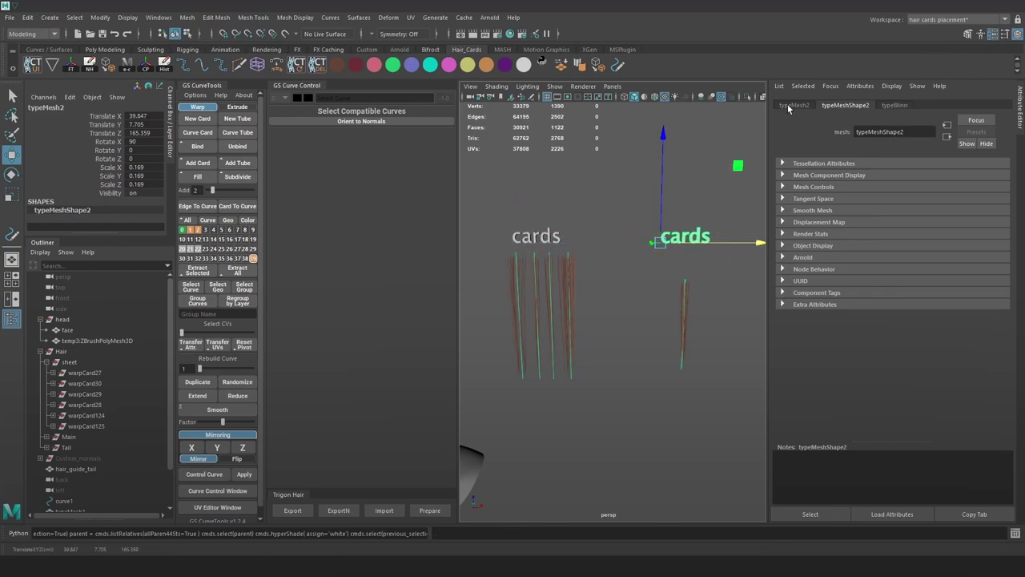
Check the copied label's attributes for an editable text setting, and undo the copy's move and the duplication
{"action": "left_click", "coordinate": [793, 105]}
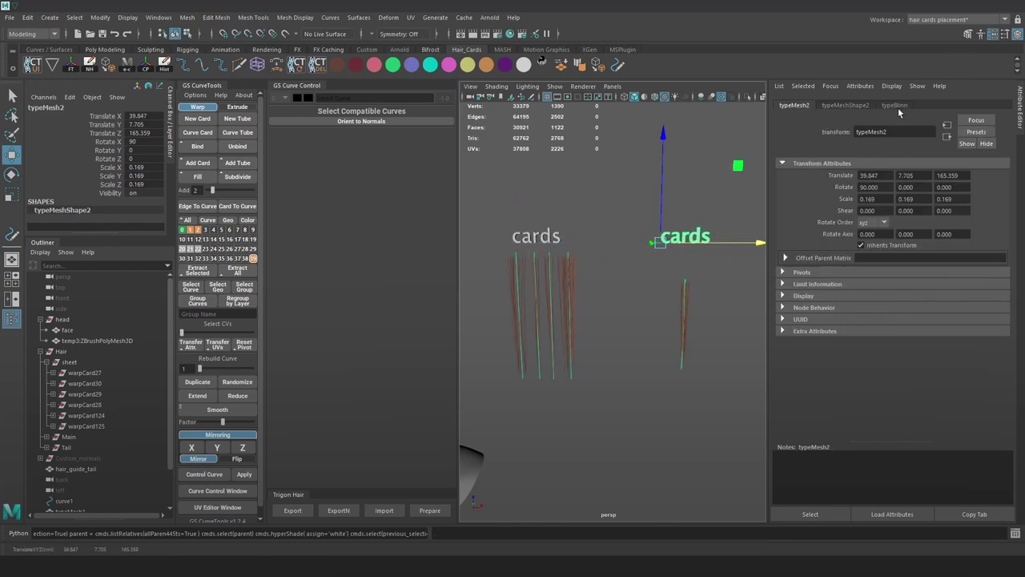
{"action": "left_click", "coordinate": [893, 105]}
{"action": "left_click", "coordinate": [792, 105]}
{"action": "scroll", "coordinate": [671, 210], "scroll_direction": "up", "scroll_amount": 3}
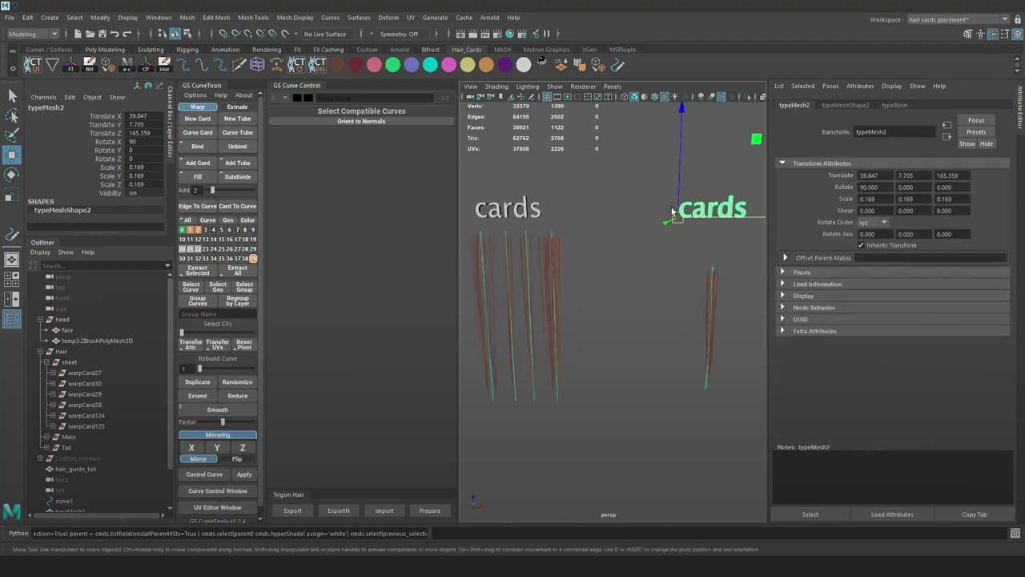
{"action": "scroll", "coordinate": [668, 228], "scroll_direction": "up", "scroll_amount": 1}
{"action": "left_click", "coordinate": [848, 105]}
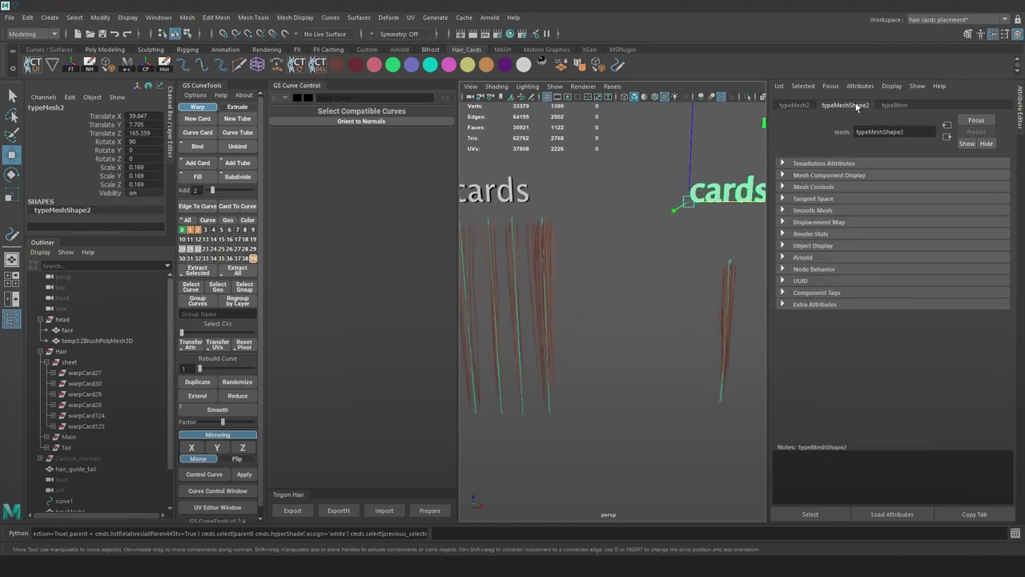
{"action": "left_click", "coordinate": [895, 105]}
{"action": "left_click", "coordinate": [843, 105]}
{"action": "left_click", "coordinate": [801, 105]}
{"action": "scroll", "coordinate": [683, 256], "scroll_direction": "down", "scroll_amount": 3}
{"action": "key", "text": "ctrl+z"}
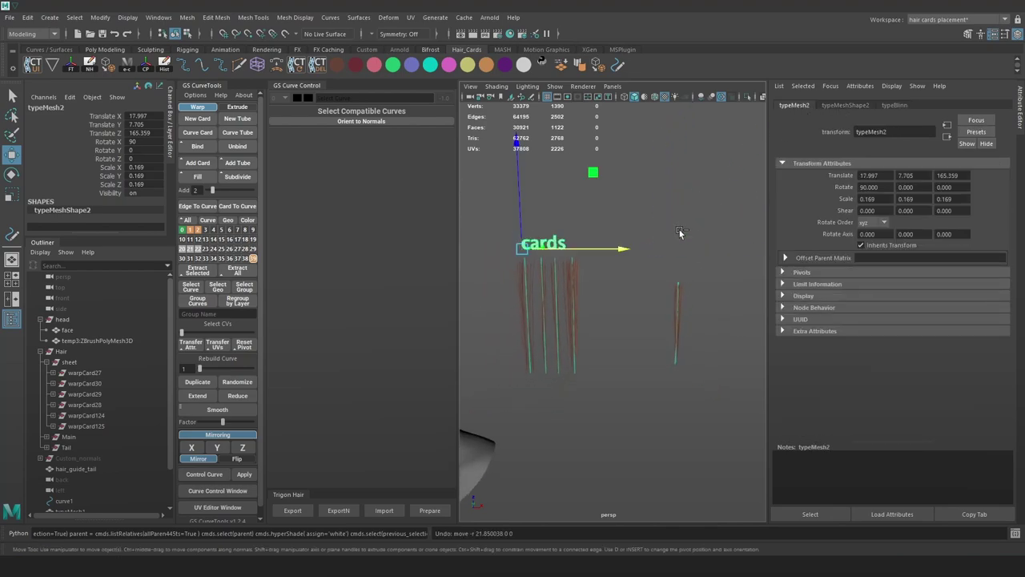
Create a second 3D Type object and set its text to "og clumps"
{"action": "scroll", "coordinate": [92, 431], "scroll_direction": "down", "scroll_amount": 2}
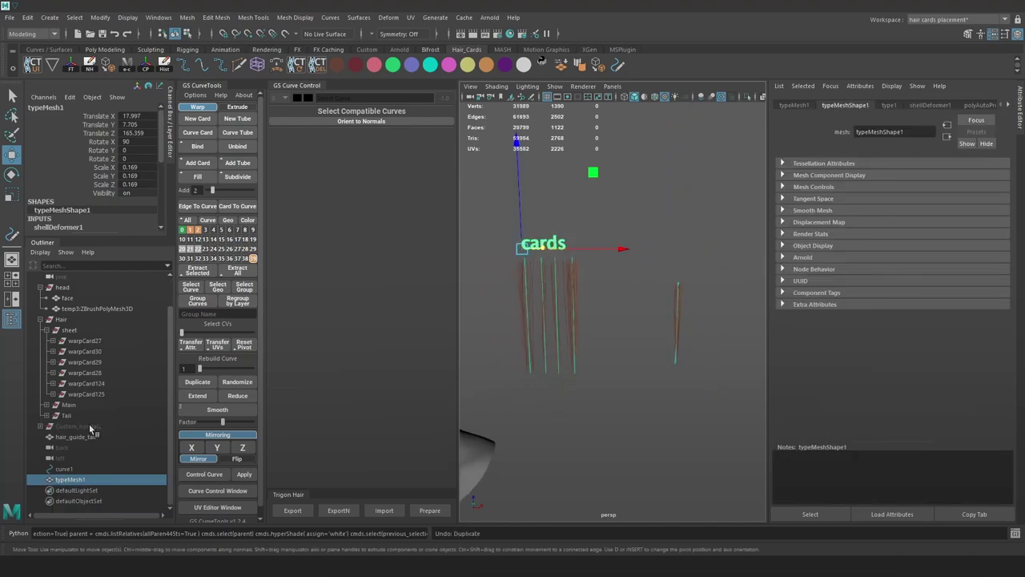
{"action": "key", "text": "space"}
{"action": "left_click", "coordinate": [484, 188]}
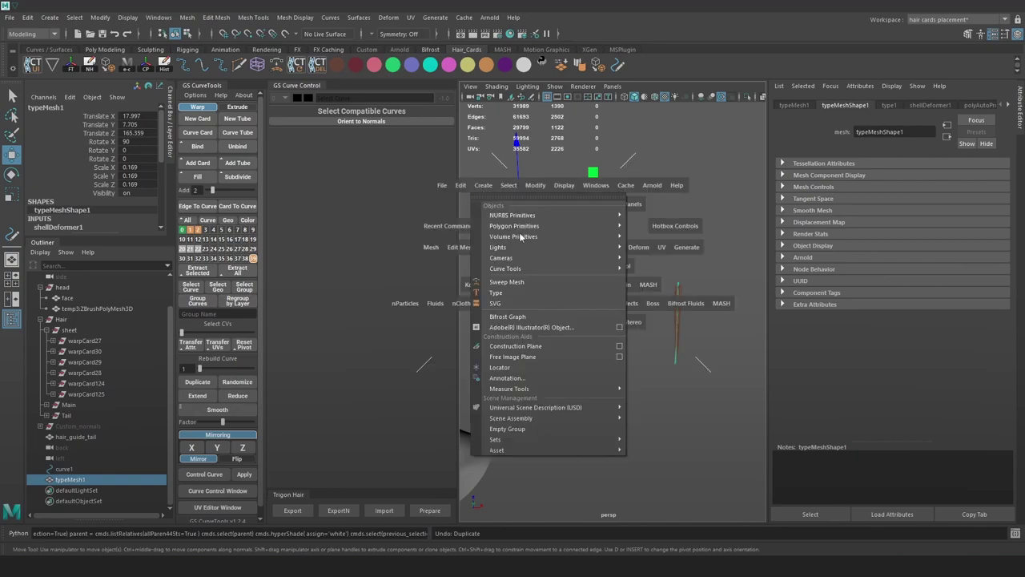
{"action": "left_click", "coordinate": [543, 293]}
{"action": "scroll", "coordinate": [569, 258], "scroll_direction": "down", "scroll_amount": 8}
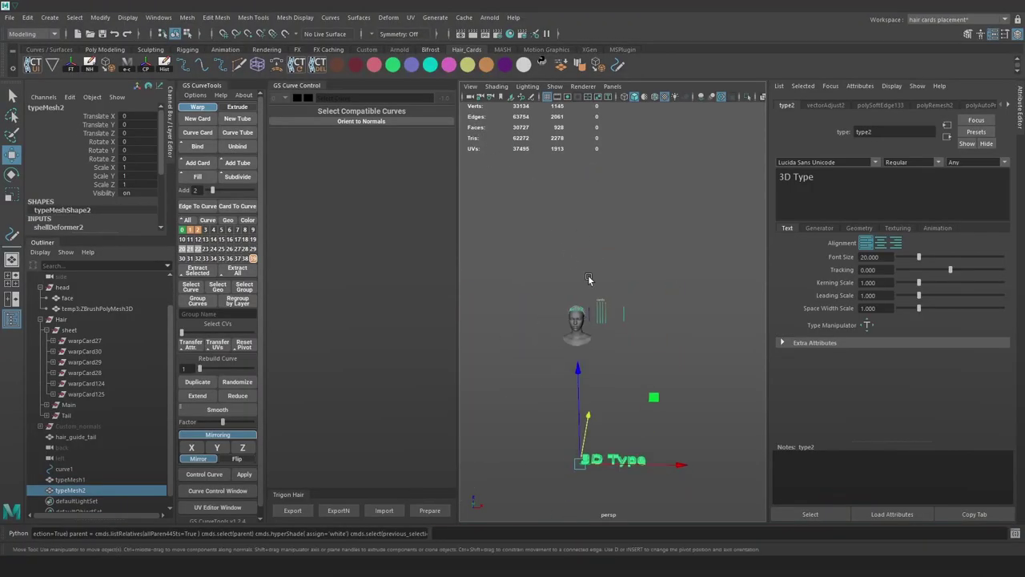
{"action": "double_click", "coordinate": [845, 189]}
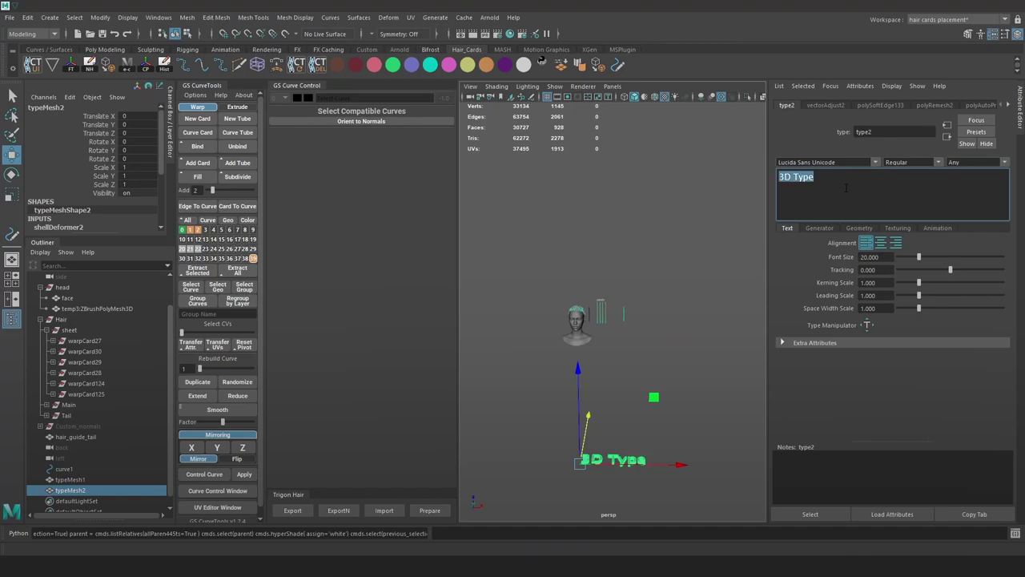
{"action": "type", "text": "og"}
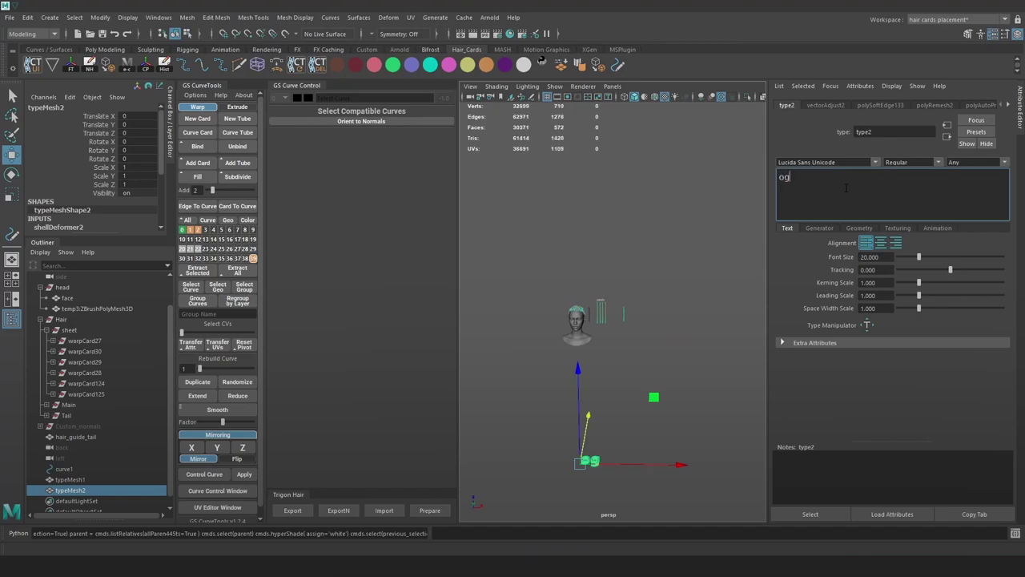
{"action": "type", "text": " clumps"}
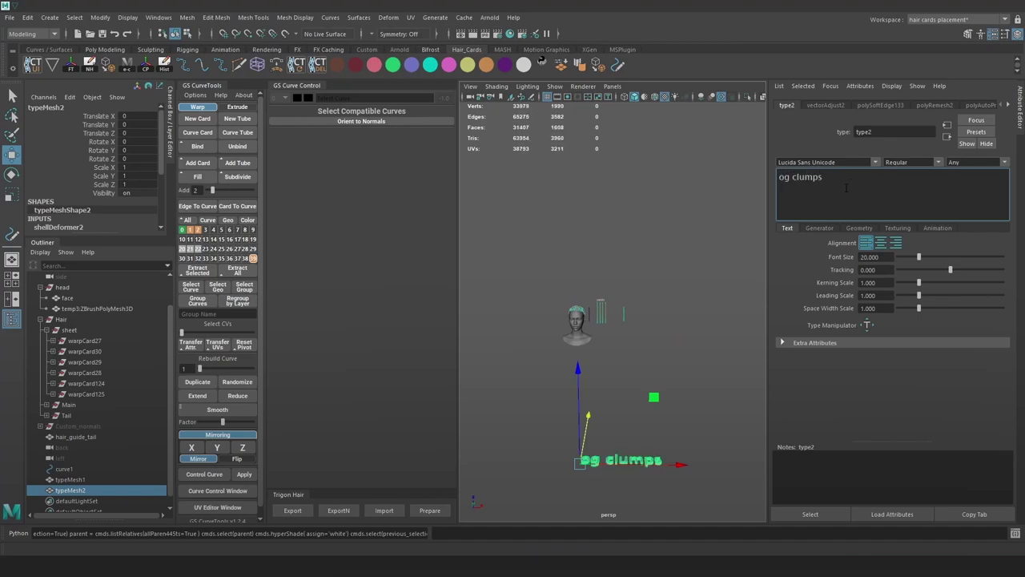
Raise the "og clumps" text toward the height of the hair cards and scale it down to 0.193
{"action": "left_click_drag", "start_coordinate": [654, 399], "coordinate": [646, 265]}
{"action": "scroll", "coordinate": [640, 277], "scroll_direction": "up", "scroll_amount": 5}
{"action": "key", "text": "r"}
{"action": "left_click_drag", "start_coordinate": [616, 321], "coordinate": [391, 317]}
Rotate the "og clumps" text about 90 degrees on X so it stands upright
{"action": "key", "text": "e"}
{"action": "left_click_drag", "start_coordinate": [652, 271], "coordinate": [636, 304], "text": "alt"}
{"action": "key", "text": "w"}
{"action": "scroll", "coordinate": [592, 329], "scroll_direction": "up", "scroll_amount": 5}
{"action": "key", "text": "e"}
{"action": "mouse_move", "coordinate": [519, 273]}
{"action": "left_mouse_down"}
{"action": "mouse_move", "coordinate": [434, 338]}
{"action": "mouse_move", "coordinate": [518, 282]}
{"action": "left_mouse_up"}
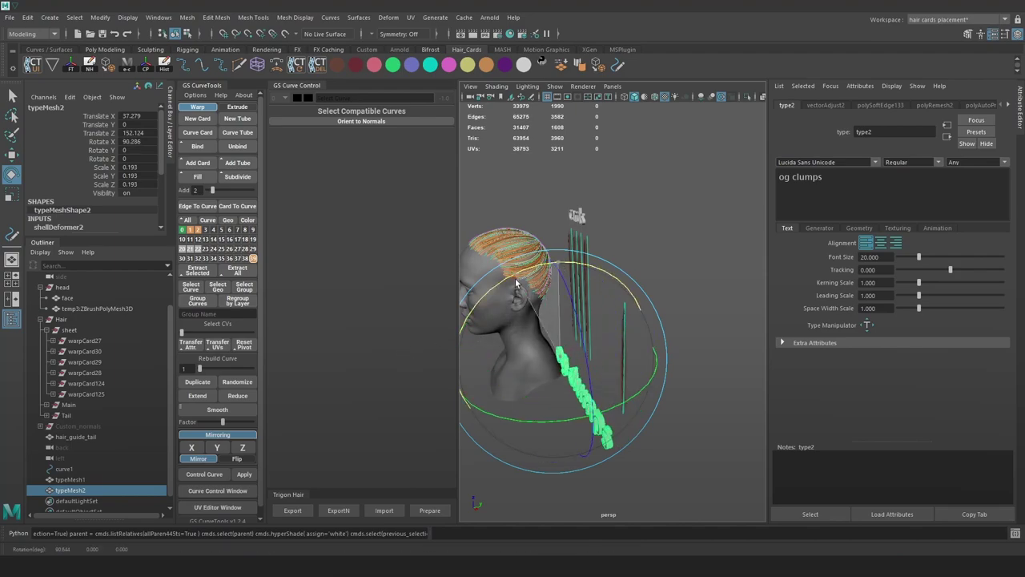
Move the upright "og clumps" text above the separate two-card strand, level with the "cards" label, using the front view
{"action": "key", "text": "w"}
{"action": "left_click_drag", "start_coordinate": [615, 345], "coordinate": [673, 320], "text": "alt"}
{"action": "left_click_drag", "start_coordinate": [663, 270], "coordinate": [690, 189]}
{"action": "key", "text": "space"}
{"action": "scroll", "coordinate": [679, 203], "scroll_direction": "down", "scroll_amount": 8}
{"action": "scroll", "coordinate": [700, 269], "scroll_direction": "up", "scroll_amount": 7}
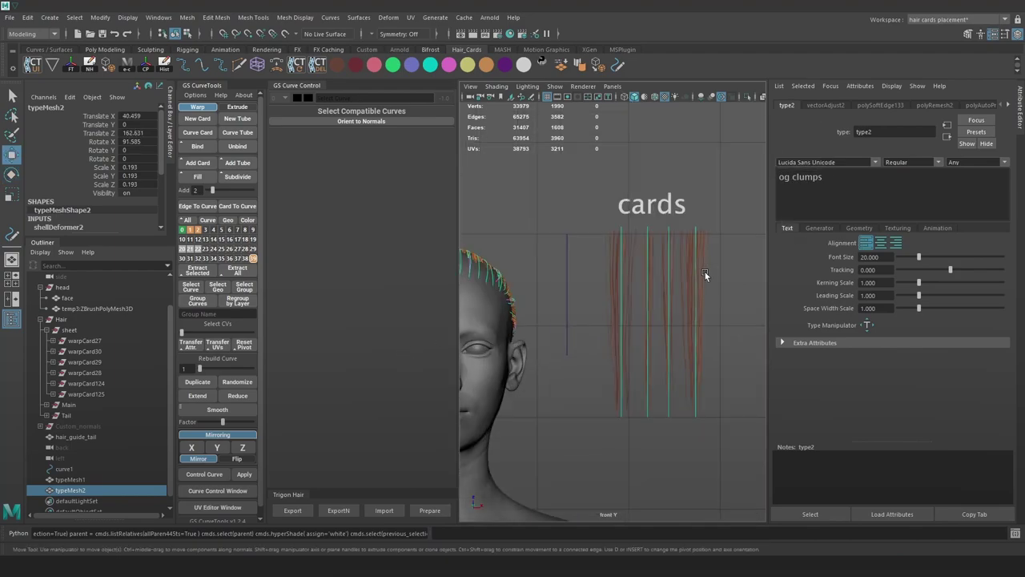
{"action": "middle_click_drag", "start_coordinate": [701, 270], "coordinate": [634, 273], "text": "alt"}
{"action": "left_click_drag", "start_coordinate": [735, 181], "coordinate": [721, 147]}
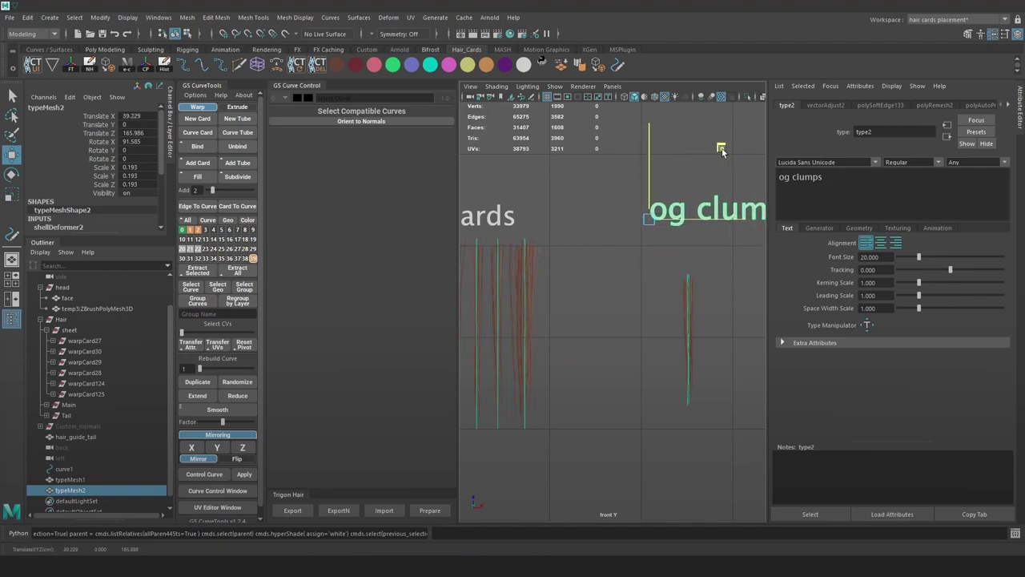
{"action": "left_click", "coordinate": [692, 276]}
{"action": "left_click_drag", "start_coordinate": [689, 278], "coordinate": [664, 259]}
{"action": "key", "text": "ctrl+z"}
Select both cards of the separate strand and move them together directly beneath the "og clumps" label
{"action": "key", "text": "4"}
{"action": "left_click_drag", "start_coordinate": [718, 423], "coordinate": [650, 222]}
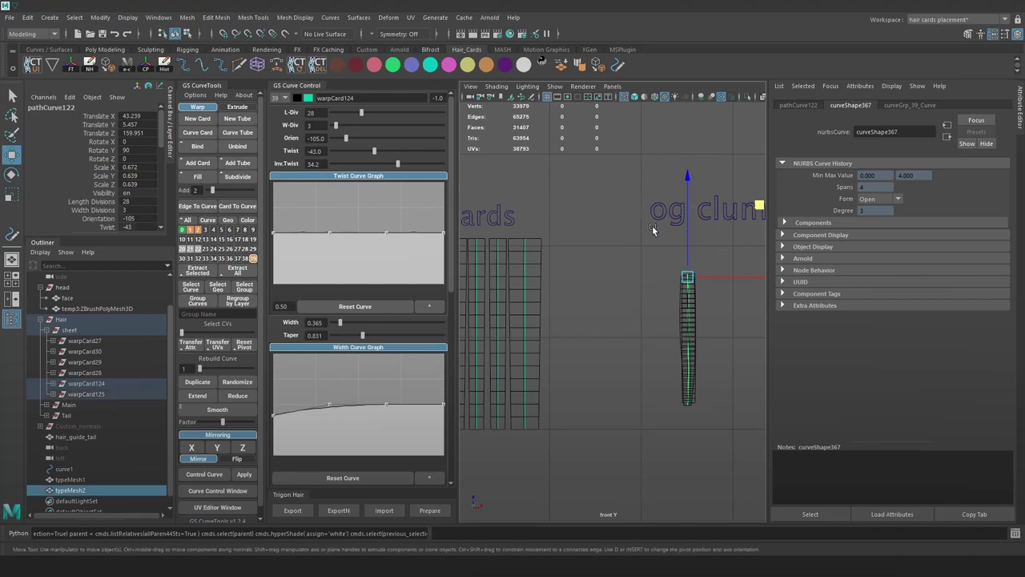
{"action": "left_click_drag", "start_coordinate": [729, 437], "coordinate": [649, 267]}
{"action": "left_click_drag", "start_coordinate": [762, 203], "coordinate": [730, 164]}
{"action": "key", "text": "6"}
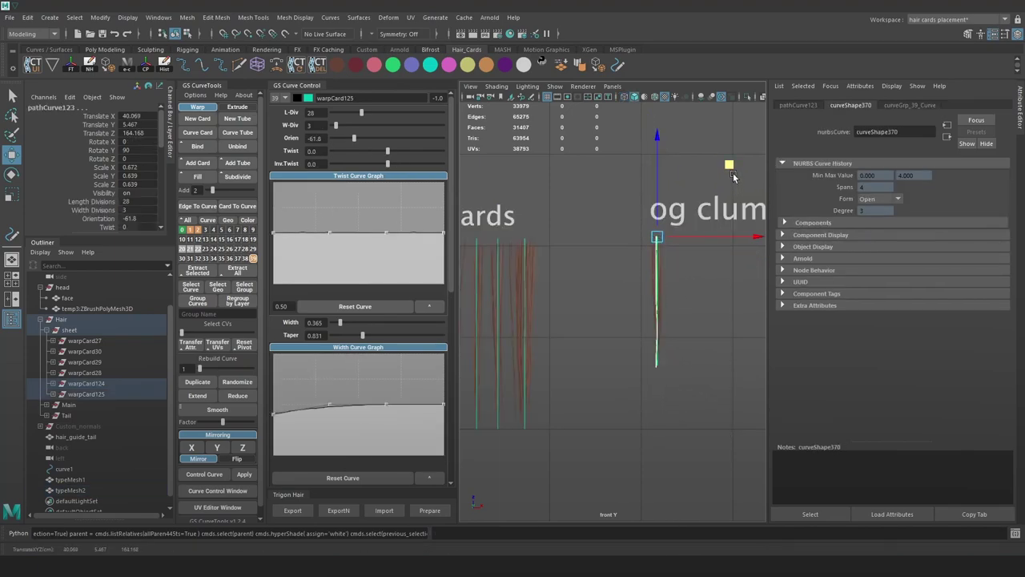
{"action": "left_click", "coordinate": [731, 183]}
{"action": "key", "text": "ctrl+z"}
{"action": "key", "text": "r"}
{"action": "left_click_drag", "start_coordinate": [657, 237], "coordinate": [717, 220]}
{"action": "left_click", "coordinate": [696, 260]}
Adjust the positions of the "og clumps" label and its strand in the perspective view so they line up
{"action": "key", "text": "space"}
{"action": "mouse_move", "coordinate": [685, 256]}
{"action": "left_mouse_down"}
{"action": "mouse_move", "coordinate": [690, 195]}
{"action": "mouse_move", "coordinate": [721, 258]}
{"action": "mouse_move", "coordinate": [726, 249]}
{"action": "mouse_move", "coordinate": [636, 247]}
{"action": "mouse_move", "coordinate": [617, 267]}
{"action": "mouse_move", "coordinate": [693, 252]}
{"action": "mouse_move", "coordinate": [678, 270]}
{"action": "left_mouse_up"}
{"action": "left_click", "coordinate": [712, 219]}
{"action": "key", "text": "w"}
{"action": "left_click_drag", "start_coordinate": [687, 252], "coordinate": [683, 253]}
{"action": "left_click_drag", "start_coordinate": [613, 301], "coordinate": [655, 307], "text": "alt"}
{"action": "key", "text": "4"}
{"action": "left_click", "coordinate": [638, 303]}
{"action": "left_click_drag", "start_coordinate": [666, 256], "coordinate": [678, 249]}
{"action": "left_click", "coordinate": [682, 295]}
Select the "og clumps" label together with its strand and shift both slightly toward the "cards" group
{"action": "left_click_drag", "start_coordinate": [673, 305], "coordinate": [697, 312], "text": "alt"}
{"action": "scroll", "coordinate": [672, 296], "scroll_direction": "down", "scroll_amount": 4}
{"action": "key", "text": "6"}
{"action": "left_click_drag", "start_coordinate": [653, 285], "coordinate": [668, 288], "text": "alt"}
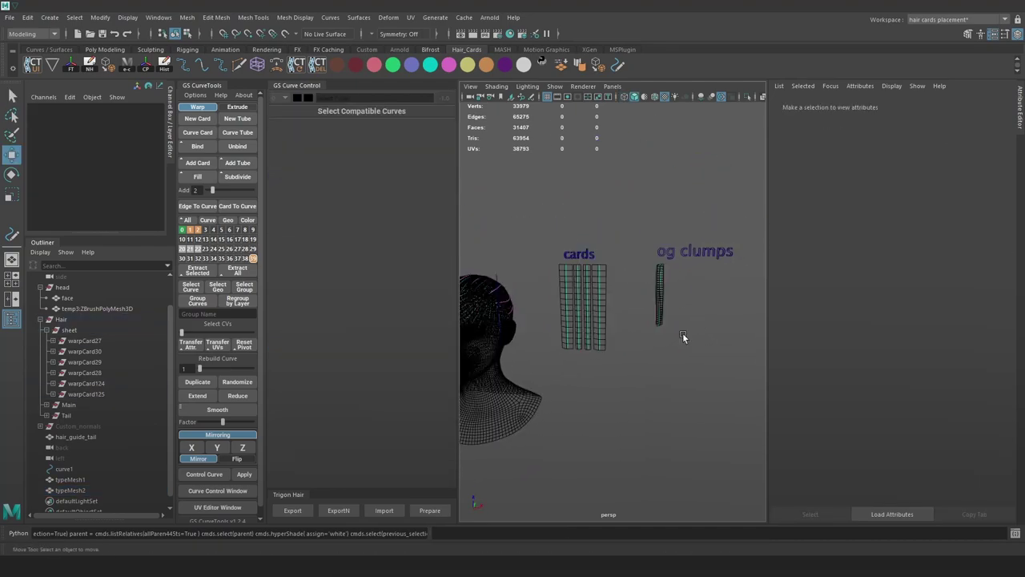
{"action": "key", "text": "4"}
{"action": "left_click_drag", "start_coordinate": [696, 322], "coordinate": [643, 245]}
{"action": "mouse_move", "coordinate": [739, 257]}
{"action": "left_mouse_down"}
{"action": "mouse_move", "coordinate": [720, 258]}
{"action": "mouse_move", "coordinate": [731, 259]}
{"action": "left_mouse_up"}
{"action": "left_click", "coordinate": [698, 309]}
Select the loose curve in front of the face and reset its pivot to the curve's root
{"action": "middle_click_drag", "start_coordinate": [630, 305], "coordinate": [641, 276], "text": "alt"}
{"action": "scroll", "coordinate": [613, 258], "scroll_direction": "up", "scroll_amount": 1}
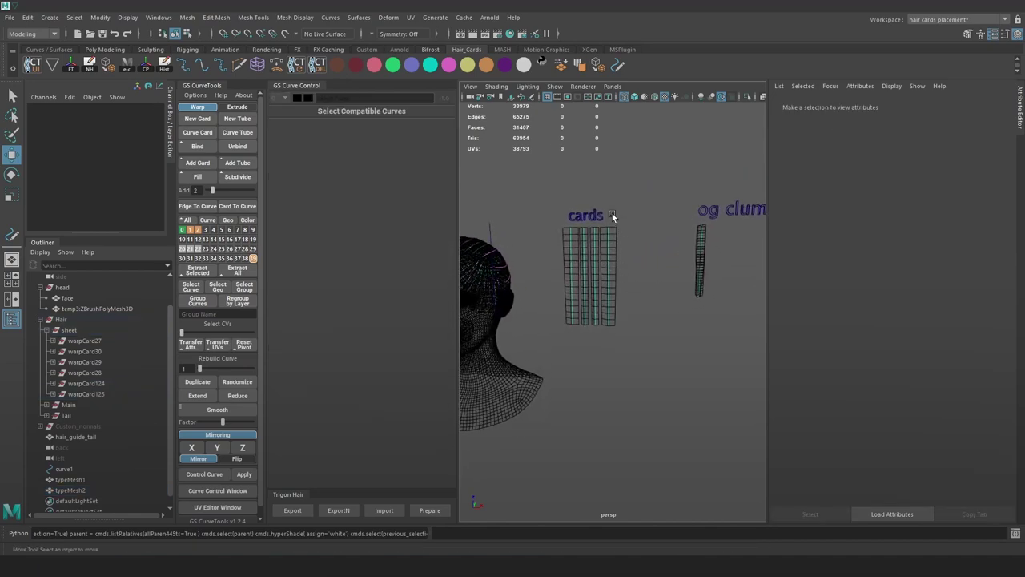
{"action": "left_click_drag", "start_coordinate": [646, 240], "coordinate": [535, 268], "text": "alt"}
{"action": "left_click", "coordinate": [505, 218]}
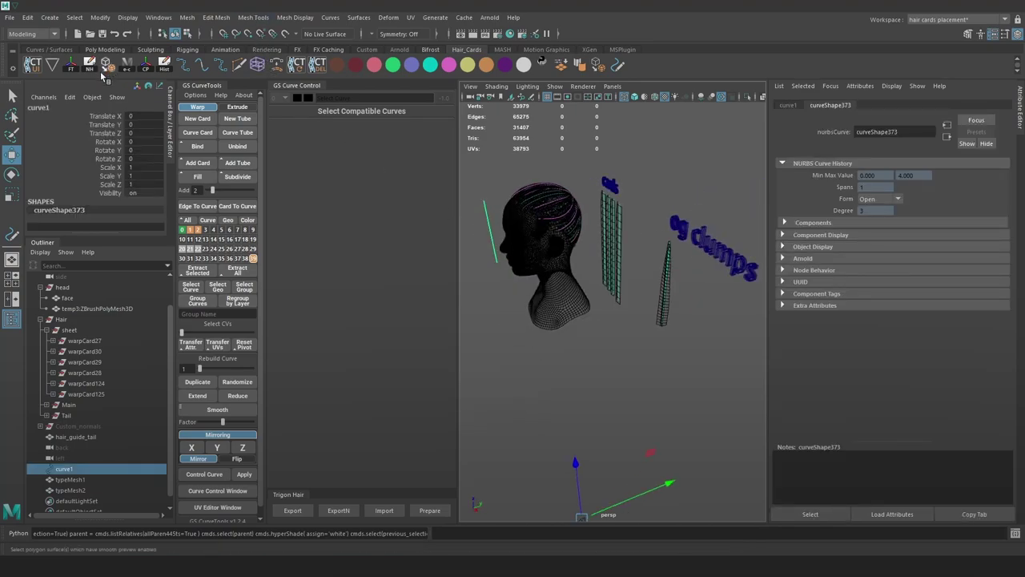
{"action": "left_click", "coordinate": [147, 69]}
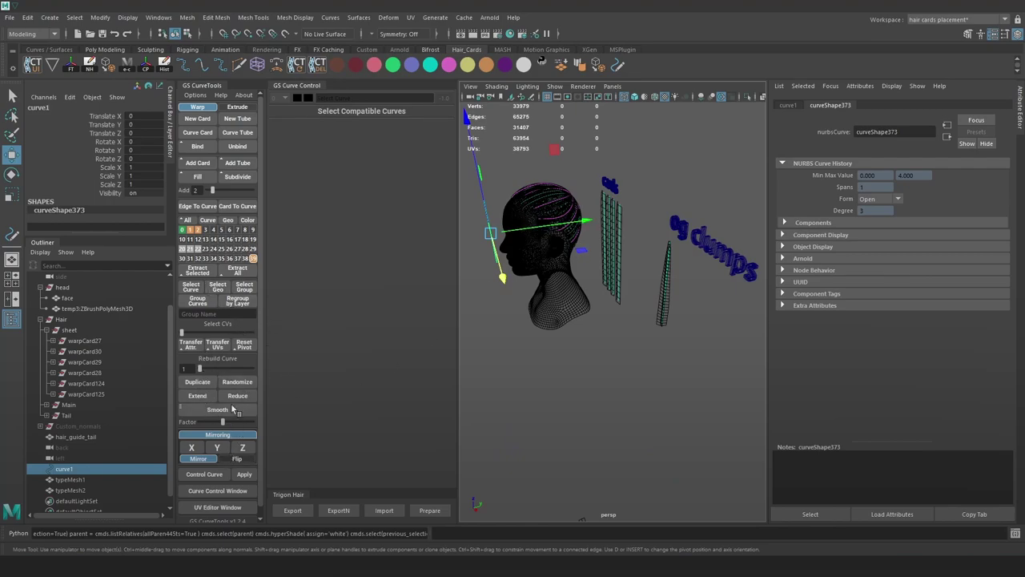
{"action": "left_click", "coordinate": [251, 352]}
Move the loose curve below the first card of the "cards" group, to about 4.957, 21.041, -26.349, and deselect it
{"action": "left_click_drag", "start_coordinate": [574, 217], "coordinate": [590, 255]}
{"action": "left_click", "coordinate": [589, 290]}
{"action": "key", "text": "ctrl+z"}
{"action": "left_click_drag", "start_coordinate": [594, 293], "coordinate": [593, 295]}
{"action": "left_click_drag", "start_coordinate": [603, 298], "coordinate": [609, 325], "text": "alt"}
{"action": "left_click_drag", "start_coordinate": [558, 280], "coordinate": [564, 293]}
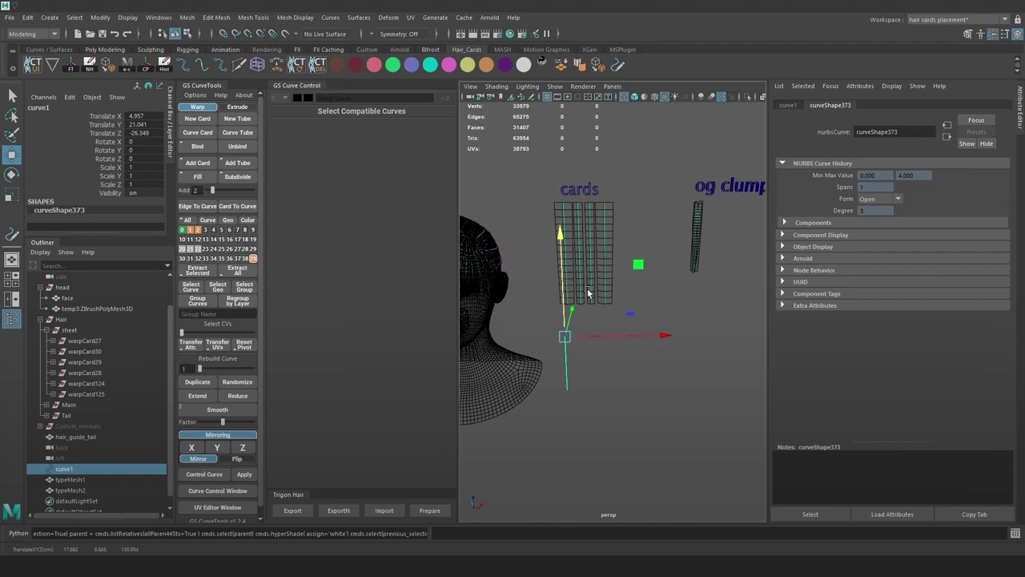
{"action": "left_click", "coordinate": [662, 290]}
Create a third 3D Type object
{"action": "key", "text": "space"}
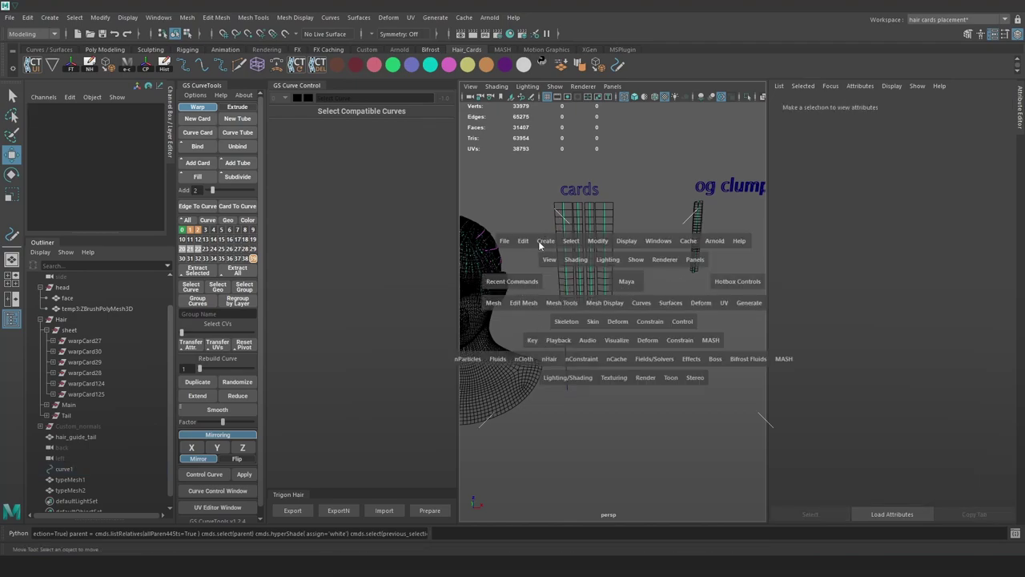
{"action": "left_click", "coordinate": [541, 242]}
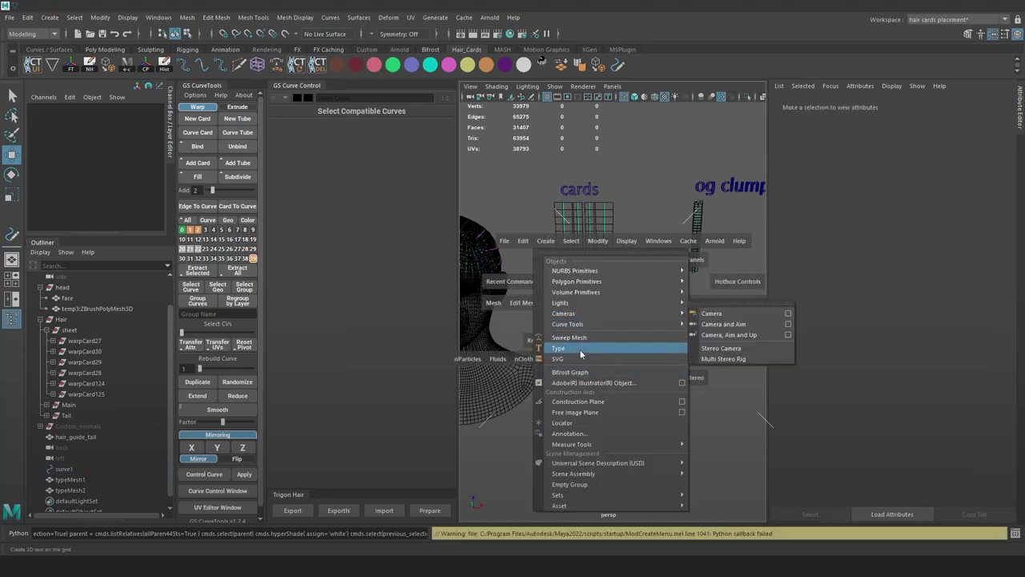
{"action": "left_click", "coordinate": [580, 349]}
{"action": "scroll", "coordinate": [615, 313], "scroll_direction": "down", "scroll_amount": 6}
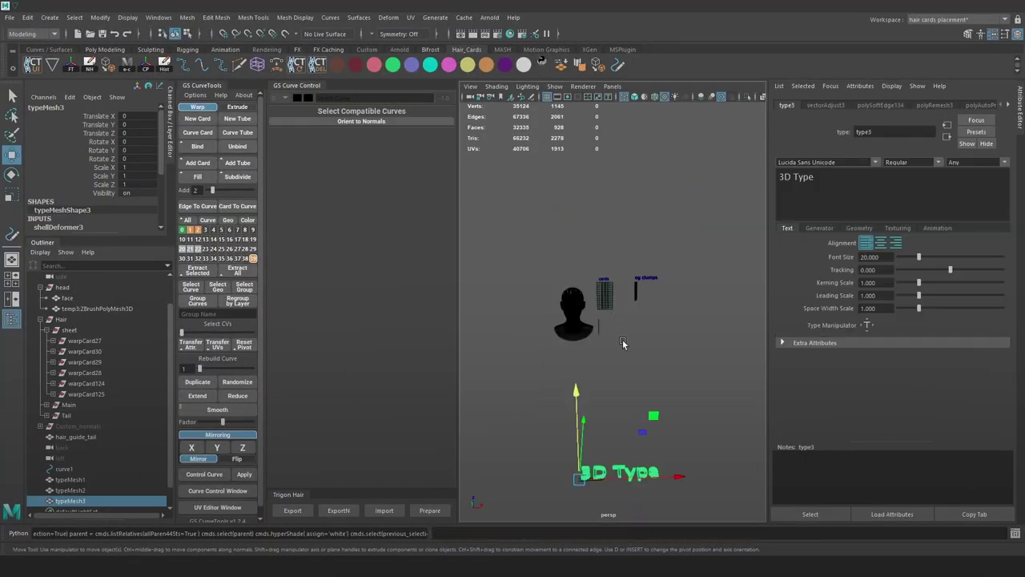
Set the text of the new 3D Type object to "binded clumps"
{"action": "left_click", "coordinate": [851, 189]}
{"action": "key", "text": "ctrl+a"}
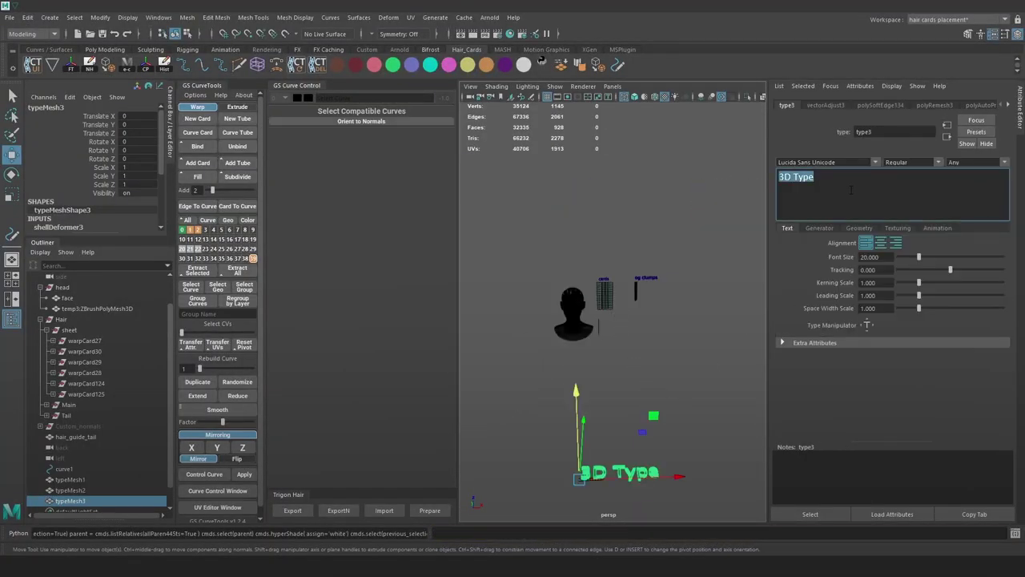
{"action": "type", "text": "c"}
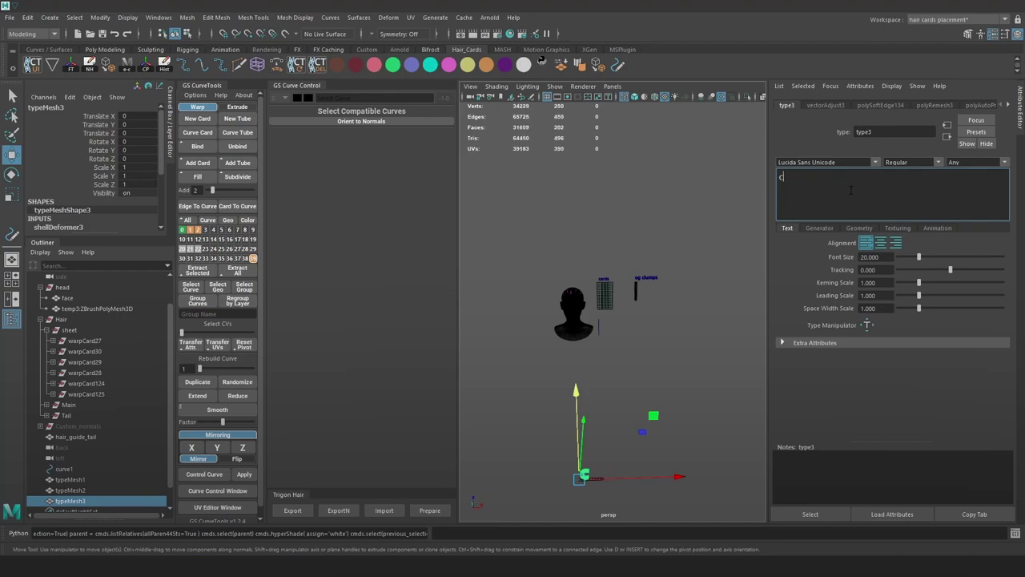
{"action": "type", "text": "mlmps"}
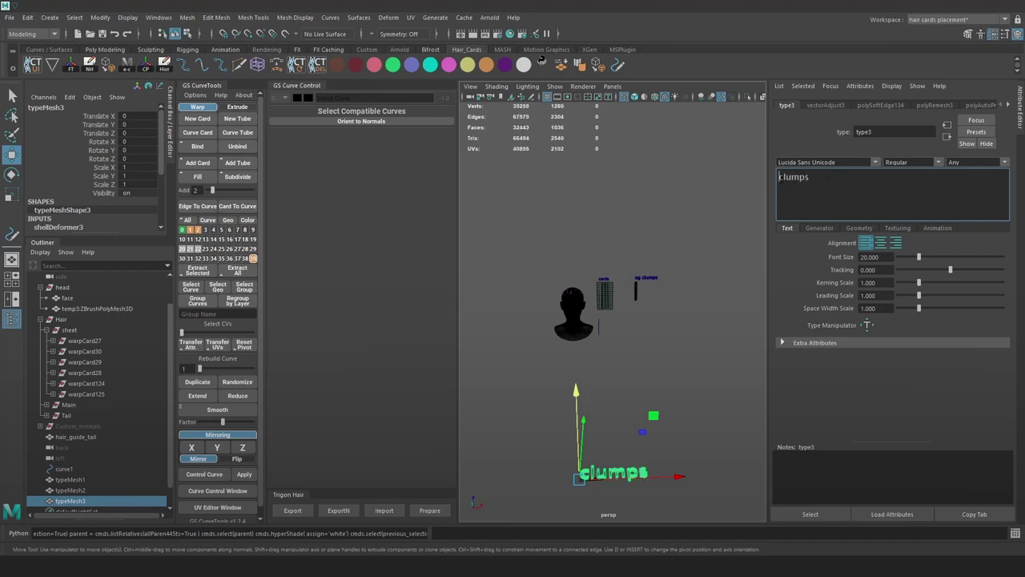
{"action": "type", "text": "binded"}
{"action": "key", "text": "BackSpace"}
{"action": "key", "text": "BackSpace"}
{"action": "key", "text": "BackSpace"}
{"action": "key", "text": "BackSpace"}
{"action": "type", "text": "nded"}
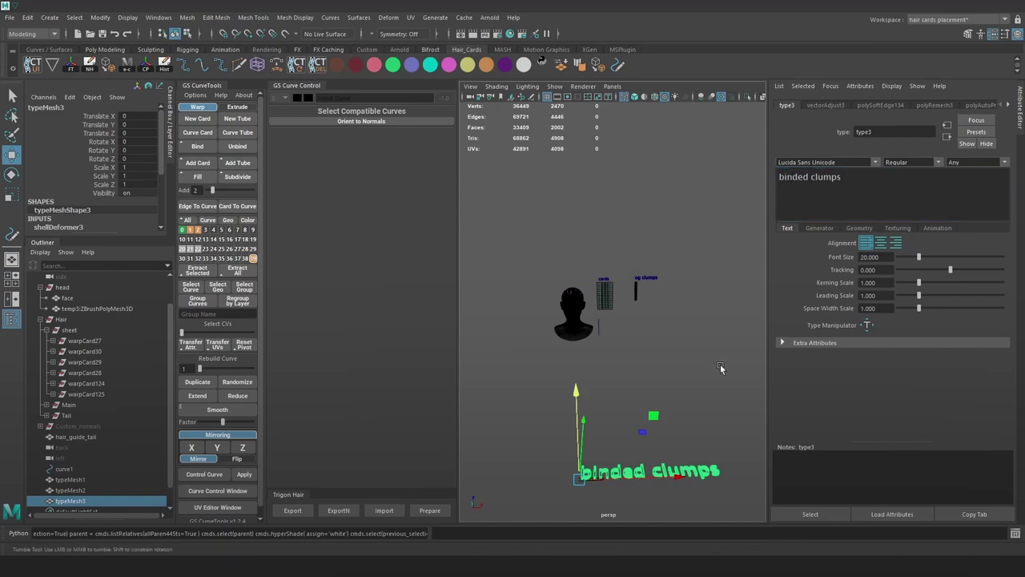
Raise the "binded clumps" text to the height of the hair cards and rotate it upright
{"action": "left_click_drag", "start_coordinate": [724, 368], "coordinate": [670, 381], "text": "alt"}
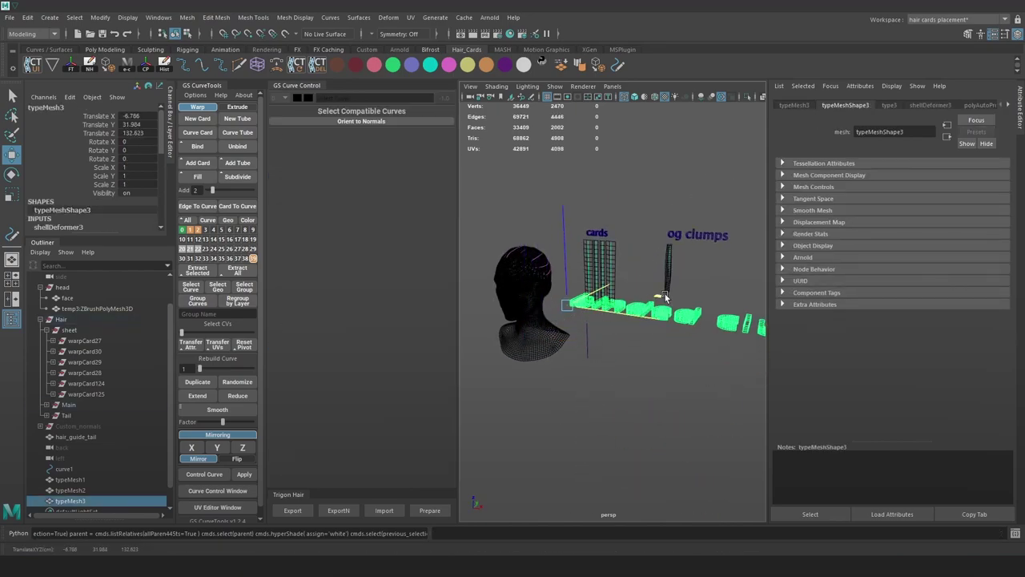
{"action": "left_click_drag", "start_coordinate": [666, 296], "coordinate": [670, 300]}
{"action": "key", "text": "e"}
{"action": "left_click_drag", "start_coordinate": [537, 237], "coordinate": [481, 373]}
{"action": "left_click_drag", "start_coordinate": [753, 256], "coordinate": [701, 239], "text": "alt"}
{"action": "left_click_drag", "start_coordinate": [725, 229], "coordinate": [703, 227]}
Scale down the "binded clumps" text and position it between the "cards" group and the loose curve
{"action": "key", "text": "w"}
{"action": "left_click_drag", "start_coordinate": [610, 323], "coordinate": [713, 324]}
{"action": "key", "text": "r"}
{"action": "left_click_drag", "start_coordinate": [525, 347], "coordinate": [473, 348]}
{"action": "key", "text": "w"}
{"action": "left_click_drag", "start_coordinate": [590, 349], "coordinate": [637, 348]}
{"action": "left_click_drag", "start_coordinate": [572, 308], "coordinate": [572, 280]}
{"action": "left_click_drag", "start_coordinate": [627, 323], "coordinate": [552, 327]}
{"action": "key", "text": "r"}
{"action": "key", "text": "w"}
{"action": "left_click", "coordinate": [628, 345]}
Switch the viewport back to textured shading and save the scene
{"action": "key", "text": "5"}
{"action": "mouse_move", "coordinate": [633, 329]}
{"action": "left_mouse_down", "text": "alt"}
{"action": "mouse_move", "coordinate": [693, 345]}
{"action": "mouse_move", "coordinate": [558, 321]}
{"action": "left_mouse_up", "text": "alt"}
{"action": "left_click", "coordinate": [666, 330]}
{"action": "left_click", "coordinate": [686, 309]}
{"action": "mouse_move", "coordinate": [686, 310]}
{"action": "left_mouse_down", "text": "alt"}
{"action": "mouse_move", "coordinate": [709, 302]}
{"action": "mouse_move", "coordinate": [694, 305]}
{"action": "left_mouse_up", "text": "alt"}
{"action": "scroll", "coordinate": [697, 303], "scroll_direction": "up", "scroll_amount": 4}
{"action": "key", "text": "ctrl+s"}
{"action": "key", "text": "6"}
Select both cards of the "og clumps" strand, nudge them sideways as a test, and undo the nudge
{"action": "middle_click_drag", "start_coordinate": [689, 263], "coordinate": [682, 268], "text": "alt"}
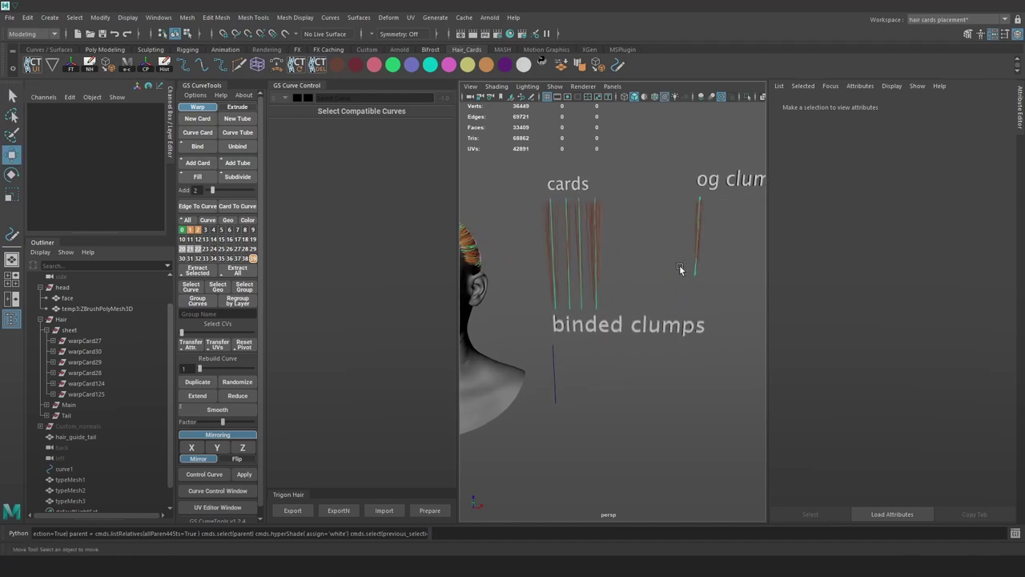
{"action": "right_click_drag", "start_coordinate": [682, 268], "coordinate": [686, 318], "text": "alt"}
{"action": "middle_click_drag", "start_coordinate": [740, 179], "coordinate": [651, 276], "text": "alt"}
{"action": "right_click_drag", "start_coordinate": [651, 276], "coordinate": [769, 393], "text": "alt"}
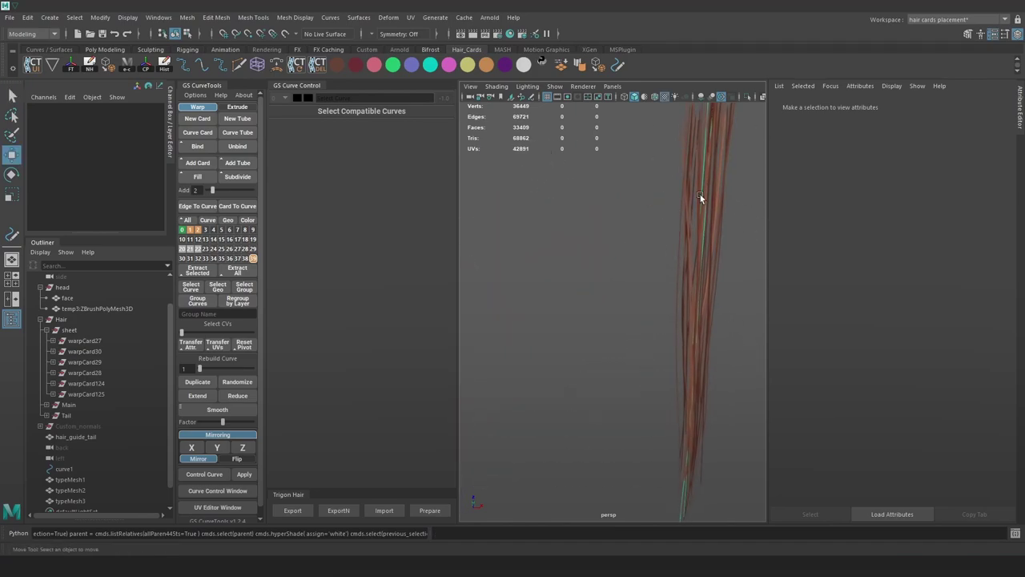
{"action": "middle_click_drag", "start_coordinate": [700, 197], "coordinate": [640, 260], "text": "alt"}
{"action": "left_click", "coordinate": [642, 264]}
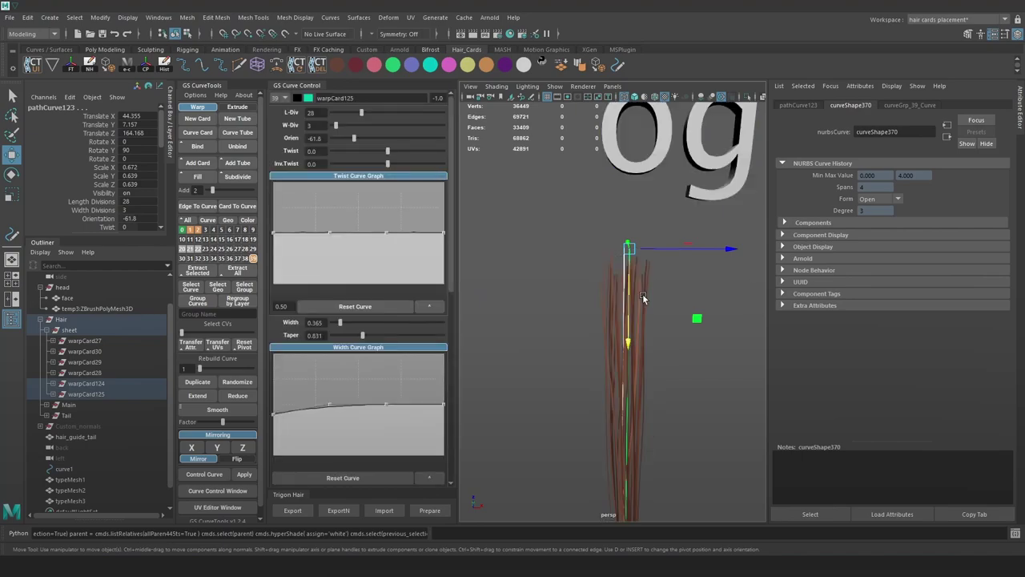
{"action": "left_click_drag", "start_coordinate": [671, 250], "coordinate": [682, 249]}
{"action": "key", "text": "ctrl+z"}
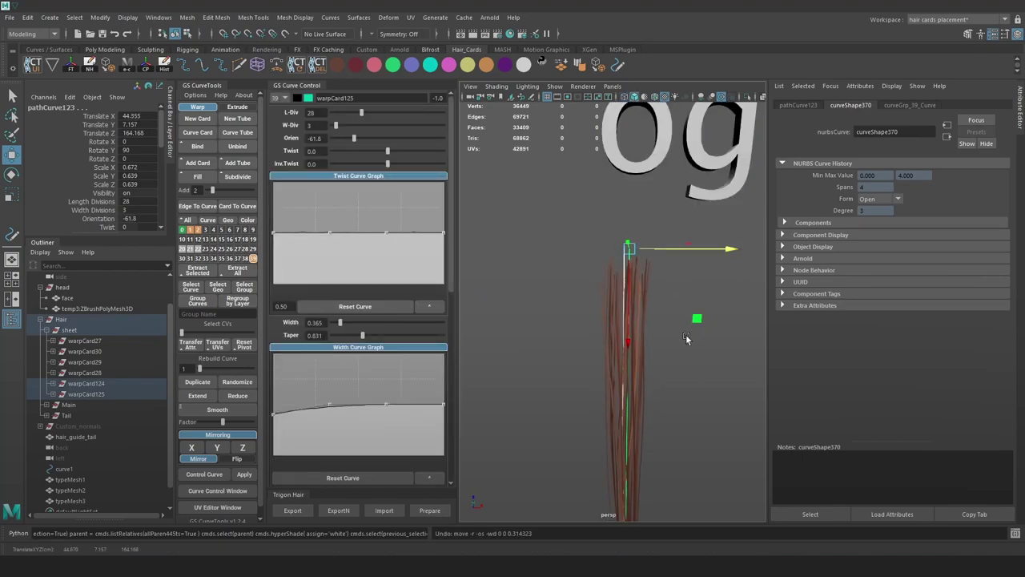
Add the loose curve below "binded clumps" to the selection and bind the two cards to it
{"action": "right_click_drag", "start_coordinate": [689, 339], "coordinate": [631, 324], "text": "alt"}
{"action": "middle_click_drag", "start_coordinate": [469, 485], "coordinate": [629, 316], "text": "alt"}
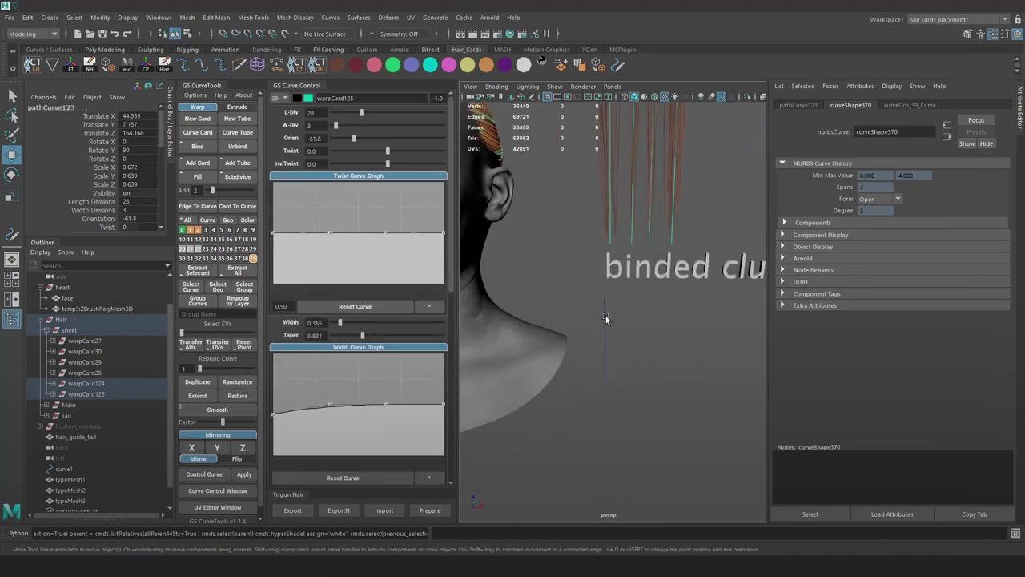
{"action": "left_click", "coordinate": [606, 317]}
{"action": "right_click_drag", "start_coordinate": [613, 307], "coordinate": [667, 351], "text": "alt"}
{"action": "left_click", "coordinate": [197, 146]}
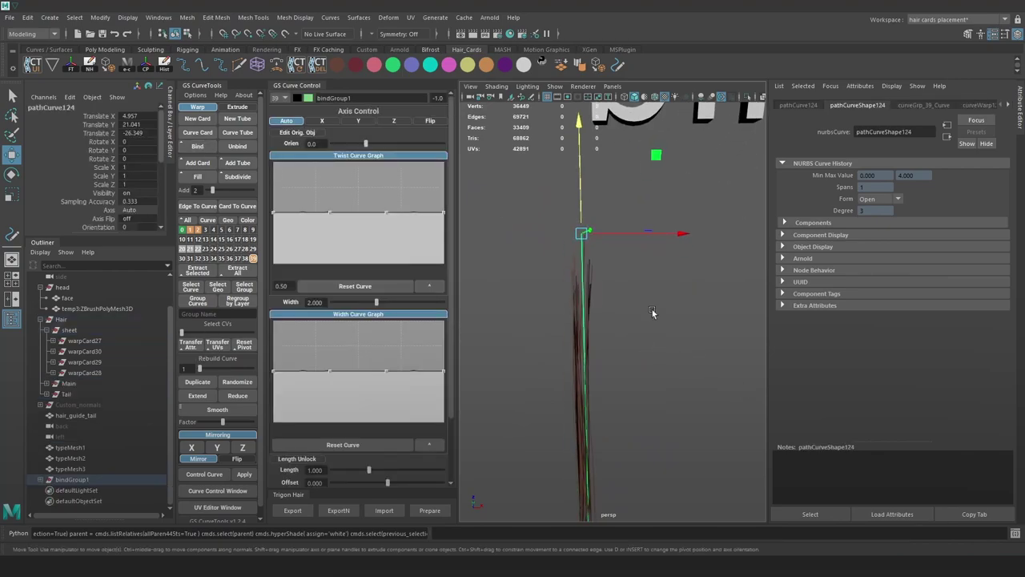
Set the bound strand's orientation to -73.8
{"action": "left_click_drag", "start_coordinate": [365, 145], "coordinate": [352, 145]}
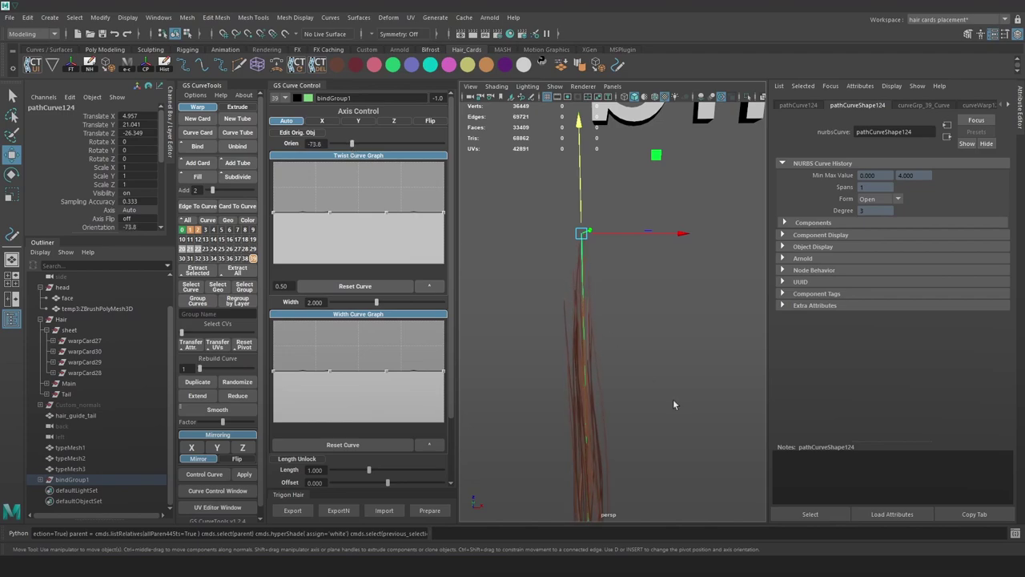
{"action": "right_click_drag", "start_coordinate": [674, 404], "coordinate": [612, 418], "text": "alt"}
{"action": "scroll", "coordinate": [385, 419], "scroll_direction": "down", "scroll_amount": 3}
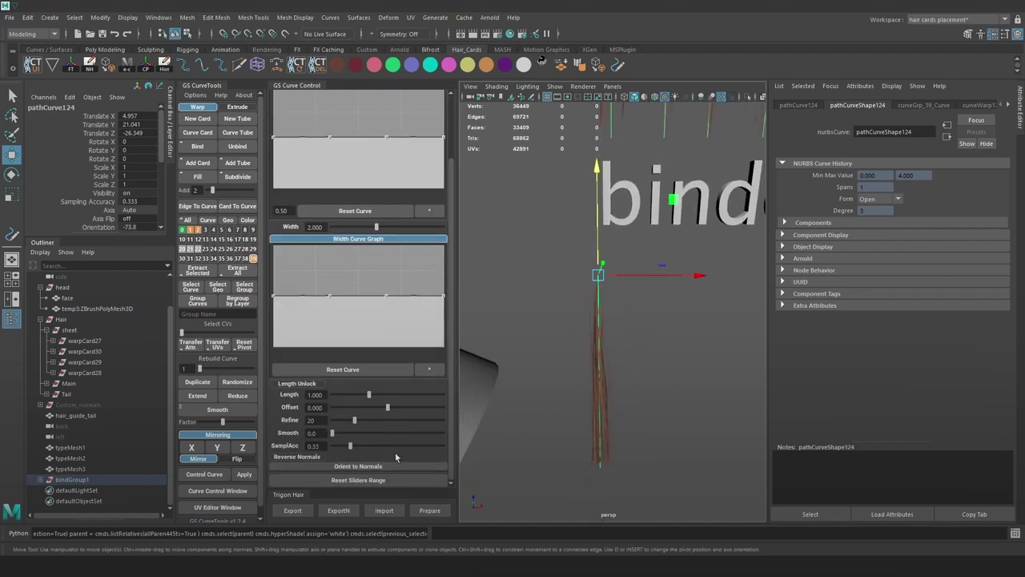
Close and reopen the Curve Control window, enlarge it, and look through the bound strand's settings
{"action": "left_click", "coordinate": [230, 492]}
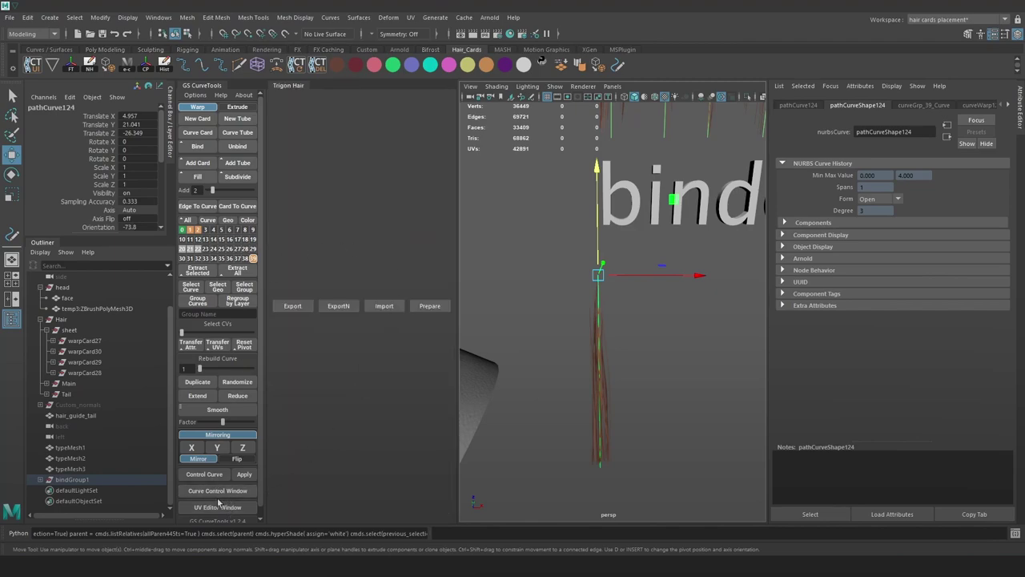
{"action": "left_click", "coordinate": [217, 490]}
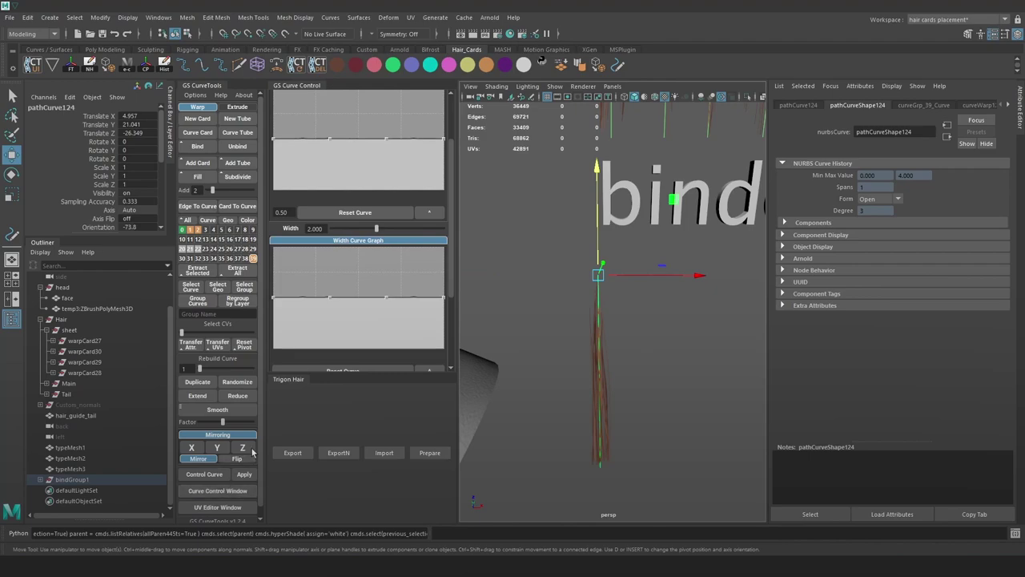
{"action": "left_click_drag", "start_coordinate": [360, 372], "coordinate": [365, 433]}
{"action": "scroll", "coordinate": [369, 387], "scroll_direction": "down", "scroll_amount": 3}
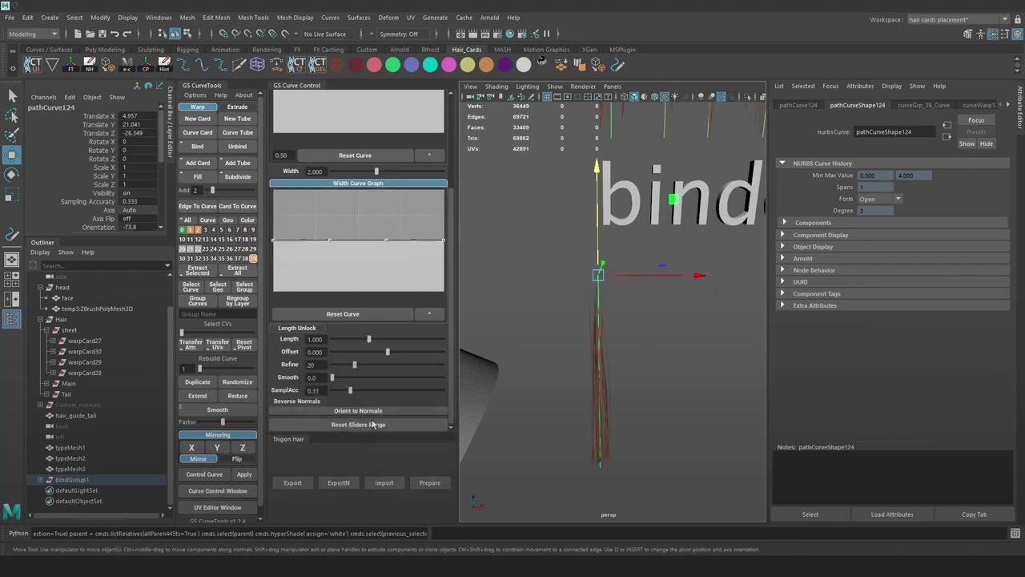
{"action": "scroll", "coordinate": [368, 352], "scroll_direction": "up", "scroll_amount": 3}
{"action": "scroll", "coordinate": [377, 346], "scroll_direction": "up", "scroll_amount": 1}
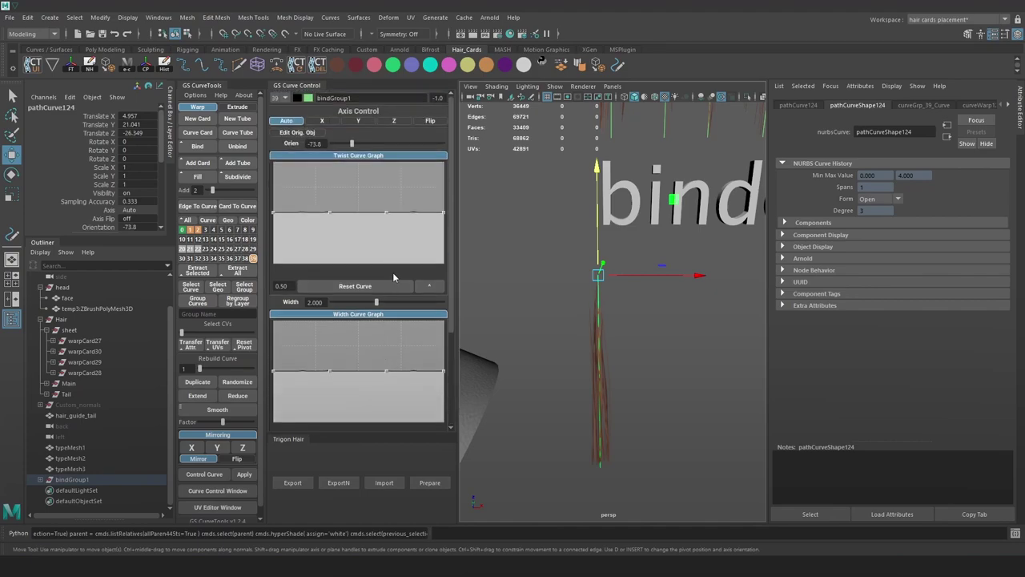
Turn on Flip for the bound strand's axis, inspect the result from several angles, and save the scene
{"action": "left_click", "coordinate": [433, 123]}
{"action": "right_click_drag", "start_coordinate": [627, 309], "coordinate": [648, 279], "text": "alt"}
{"action": "left_click", "coordinate": [675, 309]}
{"action": "left_click_drag", "start_coordinate": [647, 277], "coordinate": [663, 290], "text": "alt"}
{"action": "right_click_drag", "start_coordinate": [664, 290], "coordinate": [629, 312], "text": "alt"}
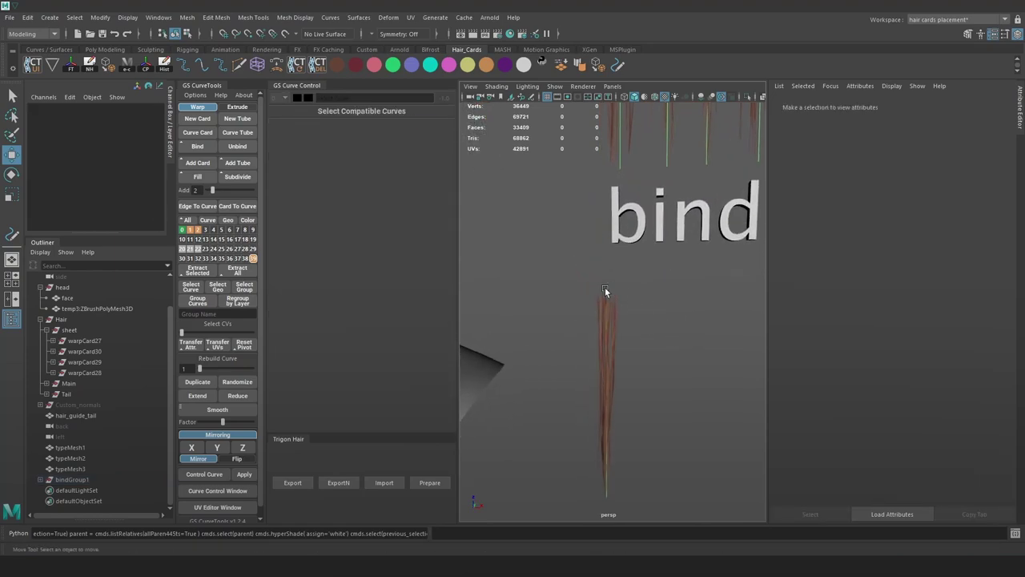
{"action": "left_click", "coordinate": [606, 297]}
{"action": "left_click_drag", "start_coordinate": [648, 304], "coordinate": [714, 304], "text": "alt"}
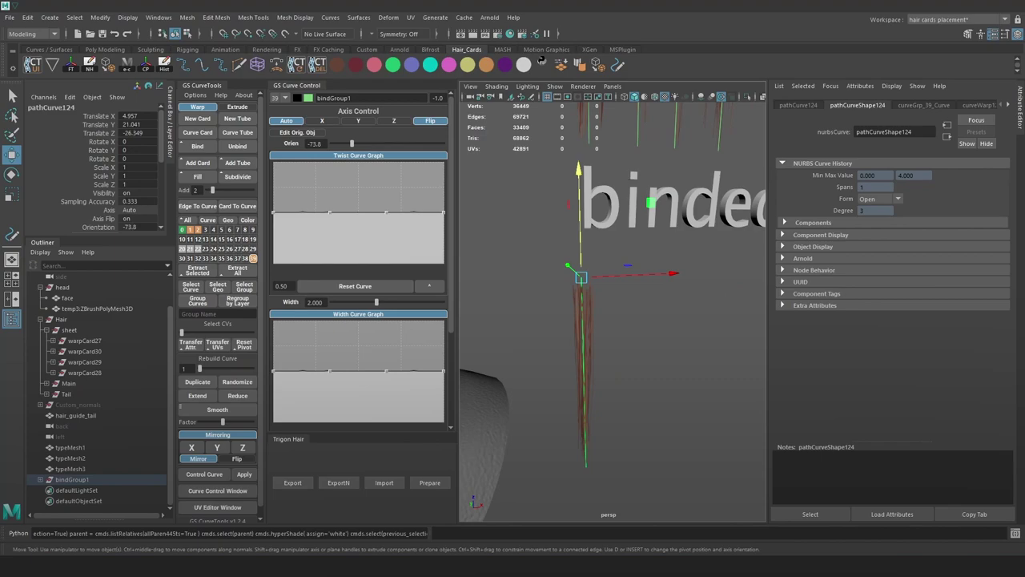
{"action": "right_click_drag", "start_coordinate": [667, 378], "coordinate": [610, 287], "text": "alt"}
{"action": "key", "text": "ctrl+s"}
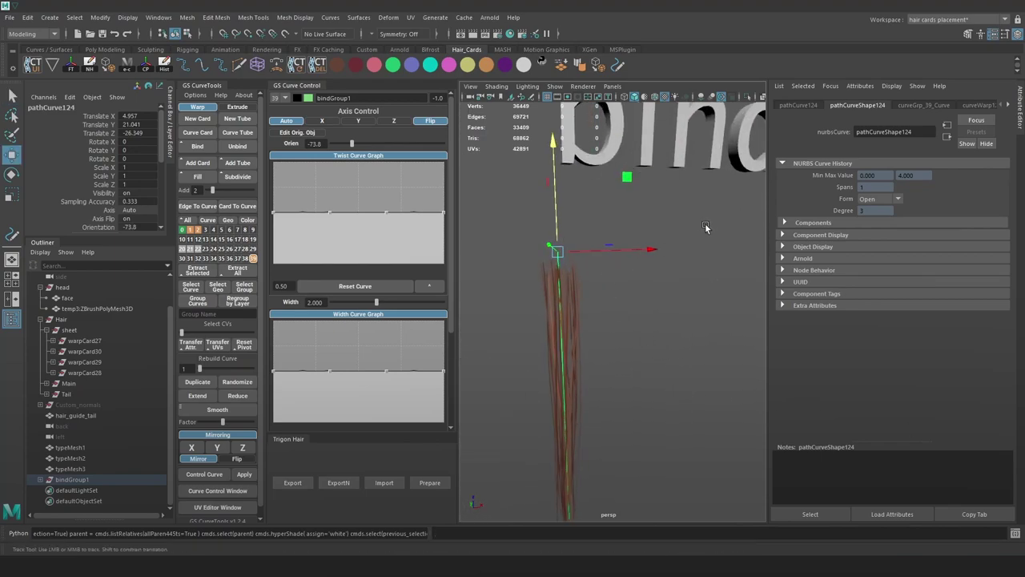
{"action": "right_click_drag", "start_coordinate": [708, 224], "coordinate": [604, 210], "text": "alt"}
{"action": "left_click_drag", "start_coordinate": [604, 210], "coordinate": [696, 200], "text": "alt"}
{"action": "middle_click_drag", "start_coordinate": [695, 200], "coordinate": [624, 223], "text": "alt"}
{"action": "right_click_drag", "start_coordinate": [625, 223], "coordinate": [608, 200], "text": "alt"}
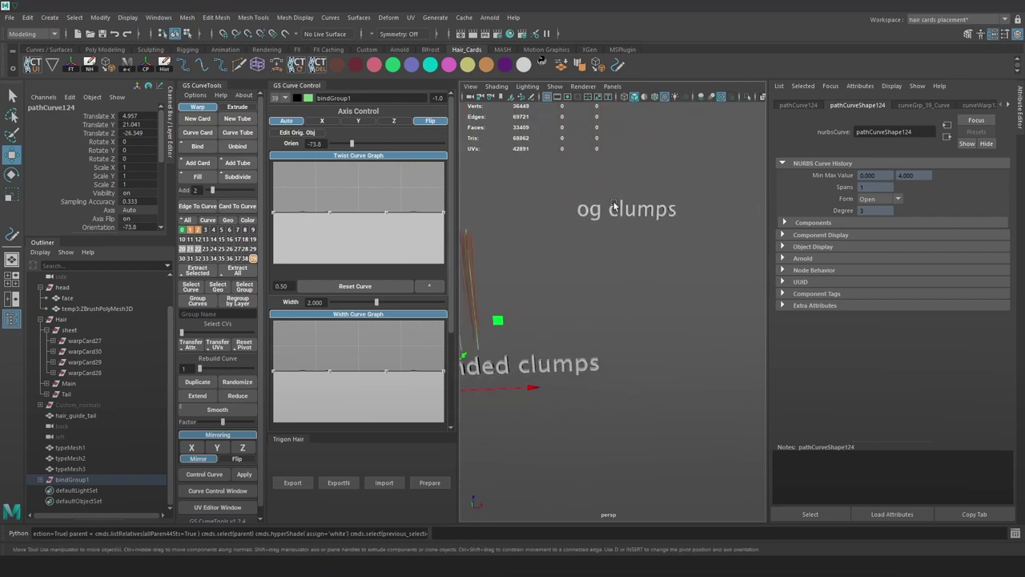
{"action": "middle_click_drag", "start_coordinate": [569, 289], "coordinate": [669, 227], "text": "alt"}
{"action": "right_click_drag", "start_coordinate": [670, 228], "coordinate": [674, 330], "text": "alt"}
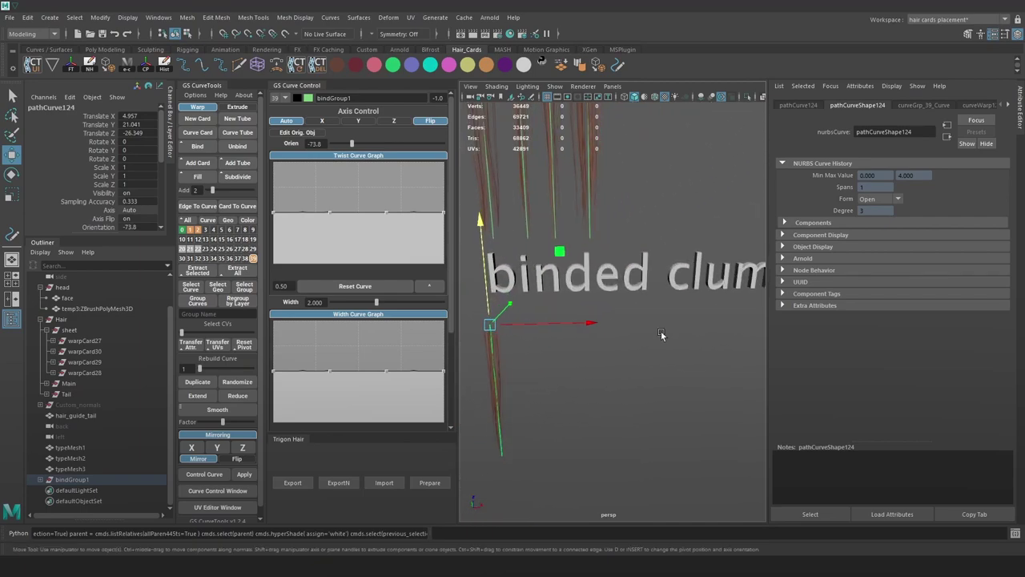
Examine the bound strand from several angles in shaded and wireframe display, trying a small move of its control vertices
{"action": "left_click_drag", "start_coordinate": [675, 331], "coordinate": [544, 322], "text": "alt"}
{"action": "right_click_drag", "start_coordinate": [557, 326], "coordinate": [535, 357], "text": "alt"}
{"action": "left_click_drag", "start_coordinate": [535, 357], "coordinate": [580, 336], "text": "alt"}
{"action": "middle_click_drag", "start_coordinate": [579, 336], "coordinate": [607, 327], "text": "alt"}
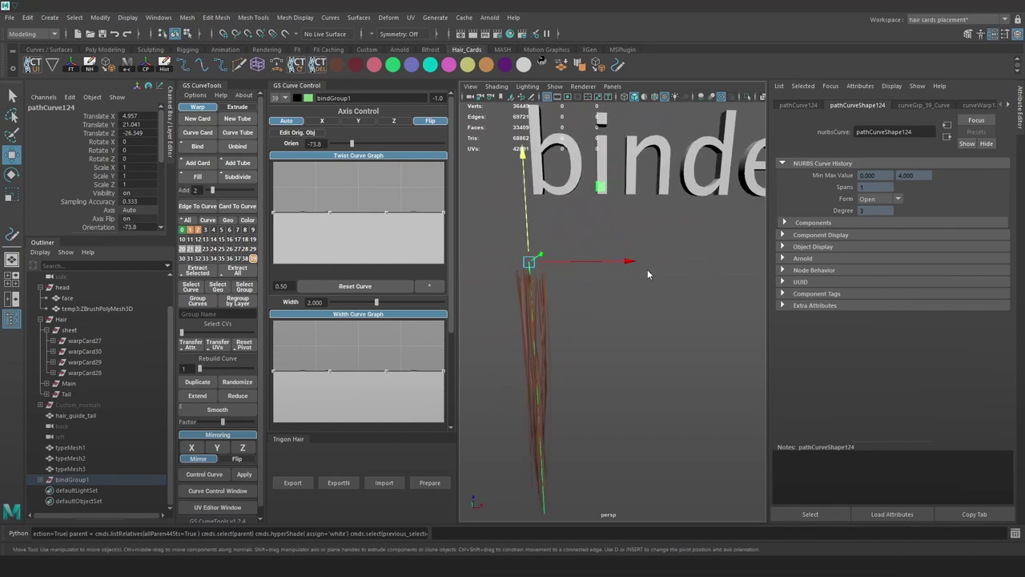
{"action": "left_click_drag", "start_coordinate": [648, 273], "coordinate": [583, 305], "text": "alt"}
{"action": "left_click", "coordinate": [582, 306]}
{"action": "key", "text": "4"}
{"action": "mouse_move", "coordinate": [566, 344]}
{"action": "left_mouse_down"}
{"action": "mouse_move", "coordinate": [519, 359]}
{"action": "mouse_move", "coordinate": [554, 356]}
{"action": "left_mouse_up"}
{"action": "key", "text": "ctrl+z"}
{"action": "right_click_drag", "start_coordinate": [639, 366], "coordinate": [613, 322], "text": "alt"}
{"action": "middle_click_drag", "start_coordinate": [613, 322], "coordinate": [624, 303], "text": "alt"}
{"action": "right_click_drag", "start_coordinate": [623, 304], "coordinate": [766, 390], "text": "alt"}
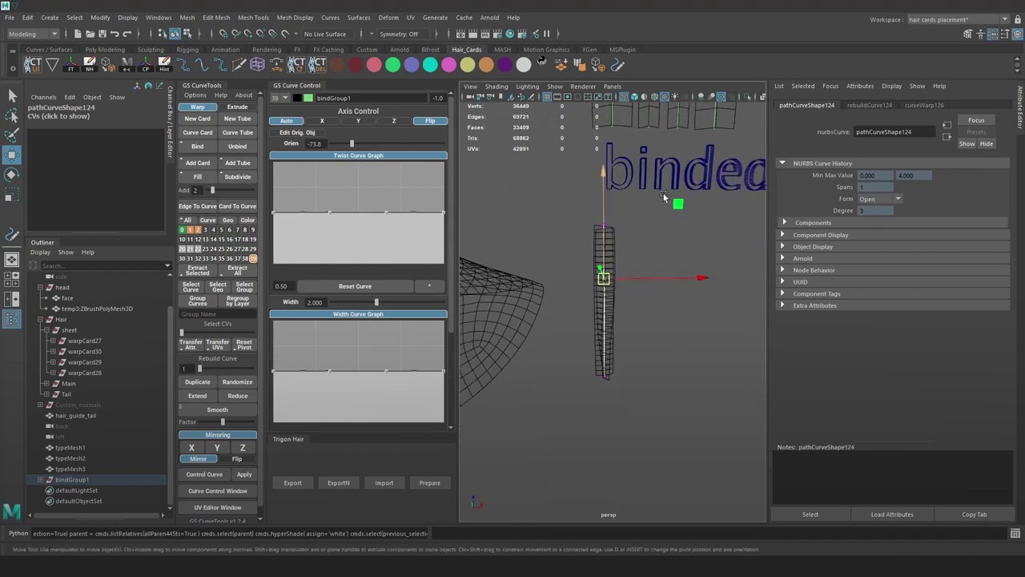
Return to object selection, select the bound strand's curve and unbind its hair cards
{"action": "right_click_drag", "start_coordinate": [663, 193], "coordinate": [666, 189]}
{"action": "left_click", "coordinate": [649, 258]}
{"action": "right_click_drag", "start_coordinate": [649, 259], "coordinate": [511, 310], "text": "alt"}
{"action": "left_click", "coordinate": [600, 239]}
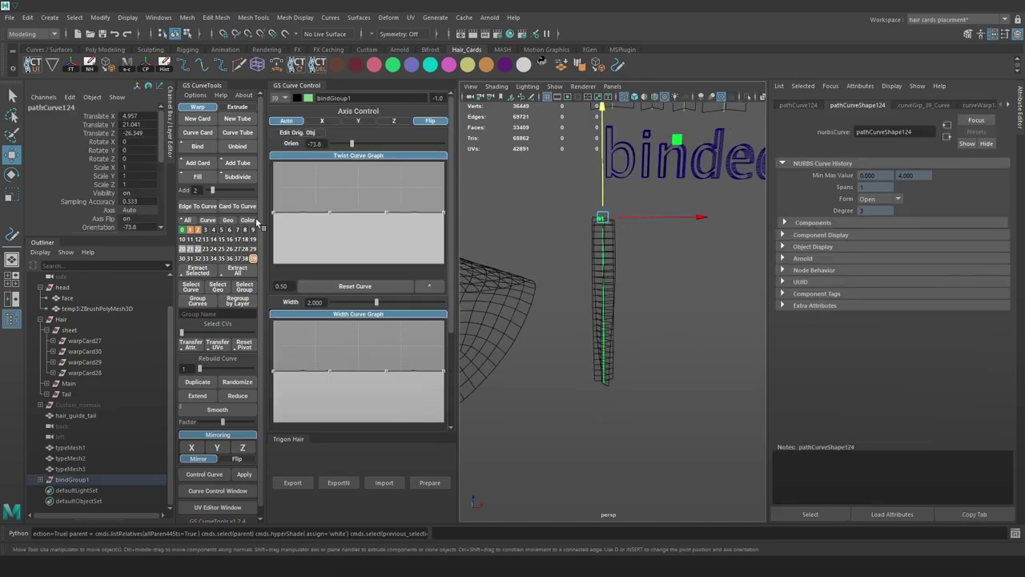
{"action": "left_click", "coordinate": [230, 148]}
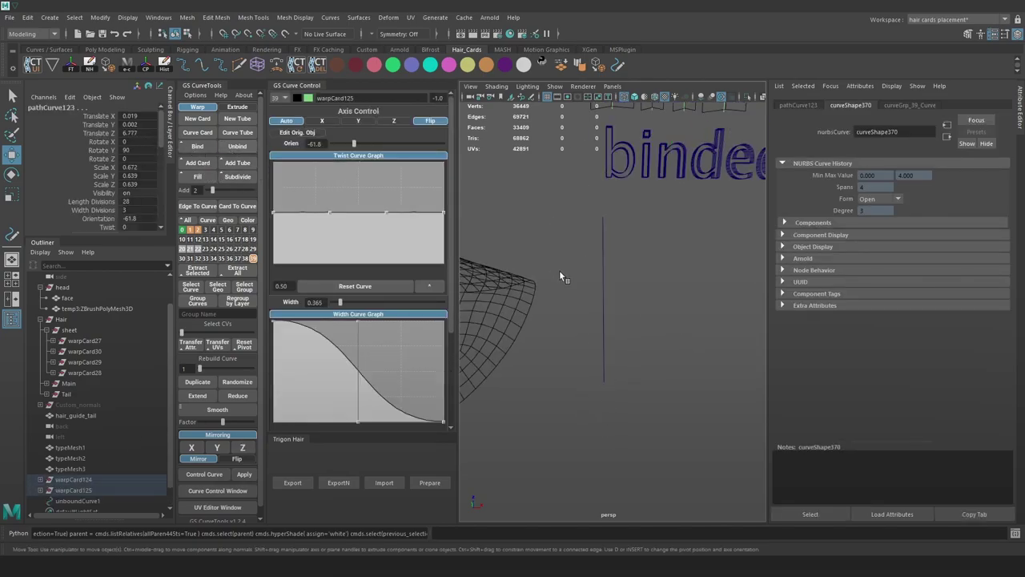
Examine the two unbound cards away from the labelled groups in shaded and wireframe display
{"action": "scroll", "coordinate": [560, 271], "scroll_direction": "down", "scroll_amount": 9}
{"action": "middle_click_drag", "start_coordinate": [597, 391], "coordinate": [628, 274], "text": "alt"}
{"action": "right_click_drag", "start_coordinate": [628, 277], "coordinate": [781, 389], "text": "alt"}
{"action": "middle_click_drag", "start_coordinate": [732, 392], "coordinate": [732, 416], "text": "alt"}
{"action": "middle_click_drag", "start_coordinate": [670, 363], "coordinate": [666, 316], "text": "alt"}
{"action": "key", "text": "5"}
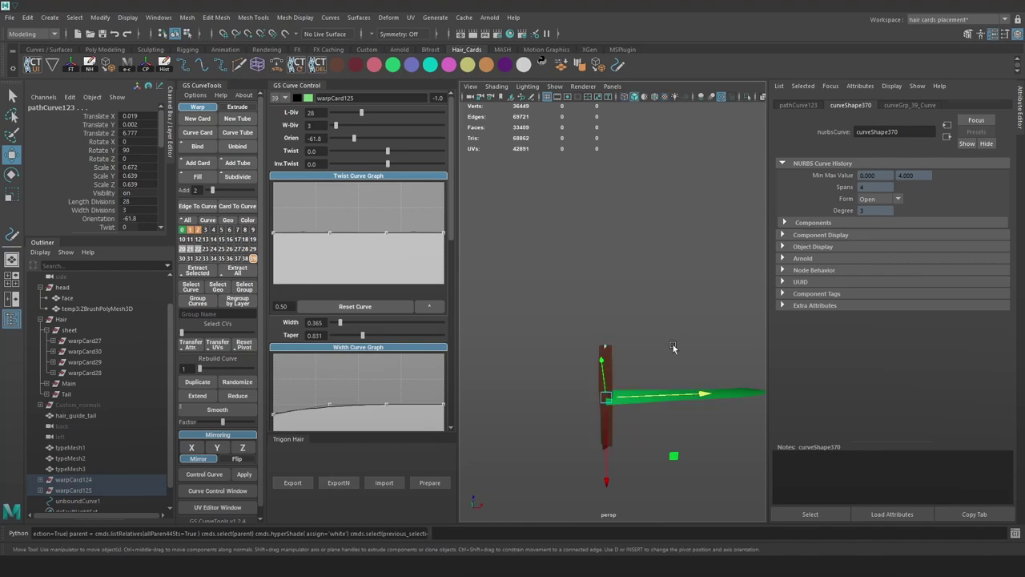
{"action": "left_click_drag", "start_coordinate": [611, 411], "coordinate": [650, 362], "text": "alt"}
{"action": "key", "text": "f"}
{"action": "middle_click_drag", "start_coordinate": [632, 225], "coordinate": [614, 281], "text": "alt"}
{"action": "left_click_drag", "start_coordinate": [671, 276], "coordinate": [647, 283], "text": "alt"}
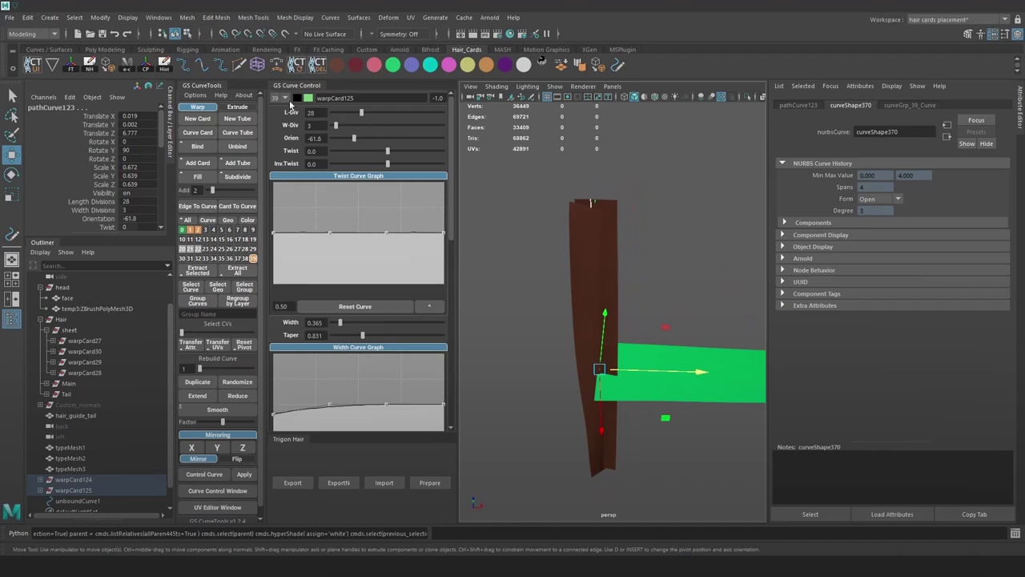
{"action": "left_click_drag", "start_coordinate": [703, 263], "coordinate": [687, 236], "text": "alt"}
{"action": "right_click_drag", "start_coordinate": [687, 235], "coordinate": [649, 219], "text": "alt"}
{"action": "middle_click_drag", "start_coordinate": [650, 218], "coordinate": [616, 373], "text": "alt"}
{"action": "right_click_drag", "start_coordinate": [616, 373], "coordinate": [726, 351], "text": "alt"}
{"action": "key", "text": "4"}
{"action": "right_click_drag", "start_coordinate": [771, 317], "coordinate": [676, 145], "text": "alt"}
{"action": "middle_click_drag", "start_coordinate": [676, 144], "coordinate": [575, 145], "text": "alt"}
{"action": "right_click_drag", "start_coordinate": [575, 144], "coordinate": [683, 330], "text": "alt"}
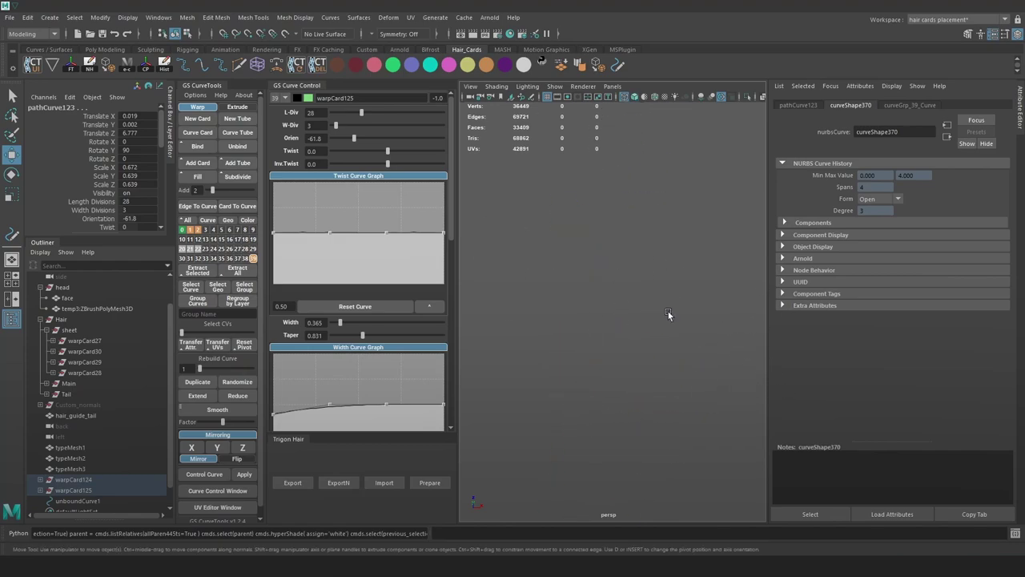
Add the unbound curve below "binded clumps" to the card selection and bind the two cards to it again
{"action": "left_click", "coordinate": [593, 283]}
{"action": "right_click_drag", "start_coordinate": [594, 283], "coordinate": [553, 210], "text": "alt"}
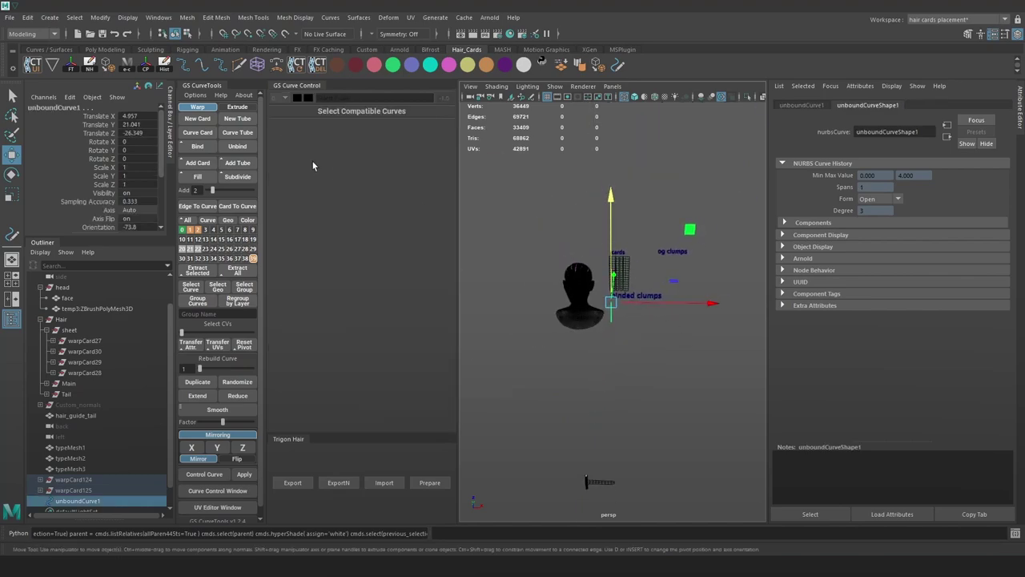
{"action": "left_click", "coordinate": [205, 151]}
{"action": "key", "text": "f"}
{"action": "right_click_drag", "start_coordinate": [622, 324], "coordinate": [671, 327], "text": "alt"}
{"action": "left_click_drag", "start_coordinate": [671, 326], "coordinate": [635, 324], "text": "alt"}
{"action": "right_click_drag", "start_coordinate": [643, 420], "coordinate": [668, 417], "text": "alt"}
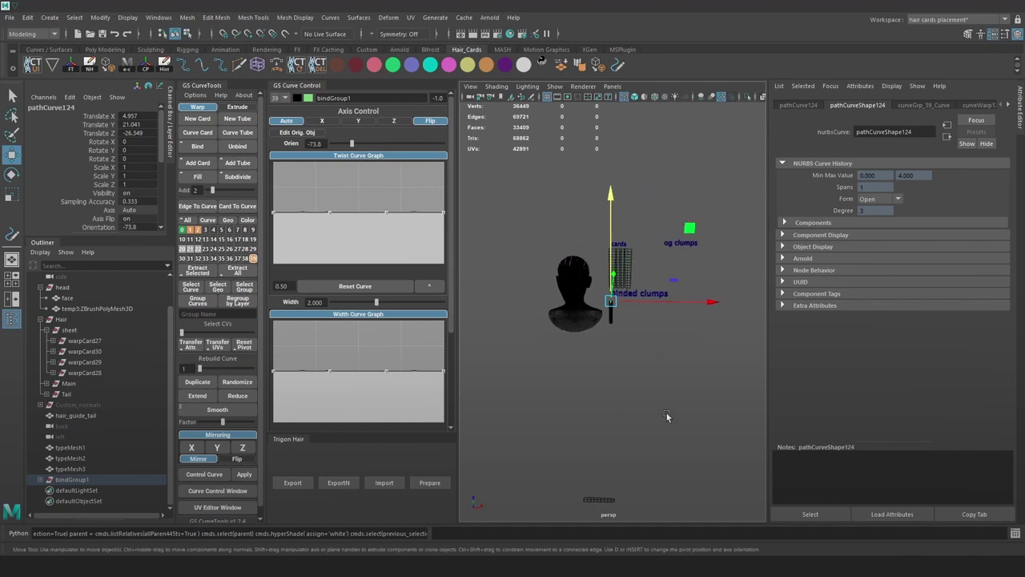
Clear the selection and look over the head and the labelled card and clump groups in shaded display
{"action": "middle_click_drag", "start_coordinate": [668, 417], "coordinate": [689, 273], "text": "alt"}
{"action": "left_click", "coordinate": [616, 386]}
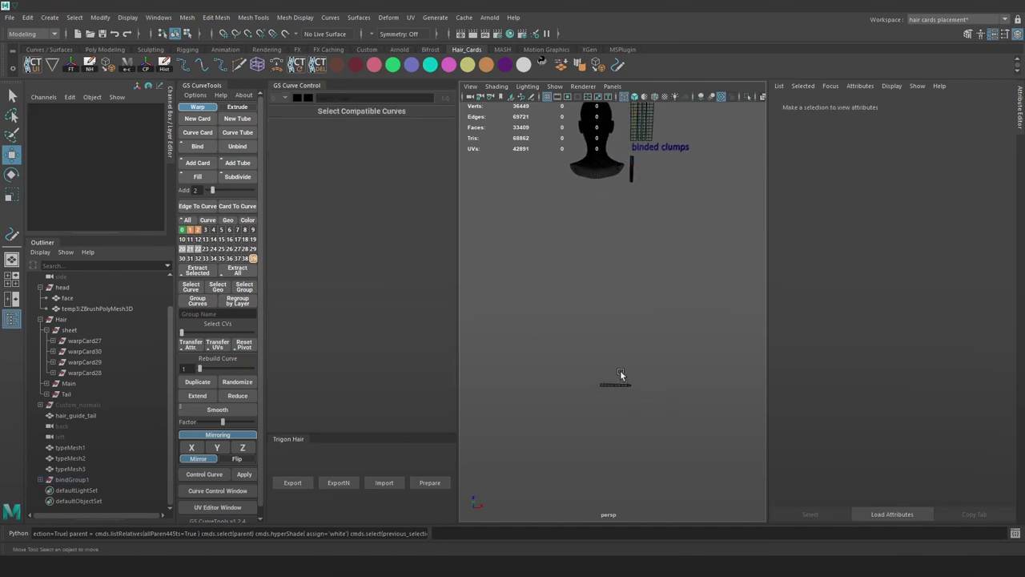
{"action": "key", "text": "5"}
{"action": "left_click_drag", "start_coordinate": [665, 365], "coordinate": [632, 372], "text": "alt"}
{"action": "middle_click_drag", "start_coordinate": [610, 221], "coordinate": [622, 352], "text": "alt"}
{"action": "left_click_drag", "start_coordinate": [622, 352], "coordinate": [628, 377], "text": "alt"}
{"action": "middle_click_drag", "start_coordinate": [628, 377], "coordinate": [628, 324], "text": "alt"}
{"action": "right_click_drag", "start_coordinate": [628, 323], "coordinate": [692, 390], "text": "alt"}
{"action": "middle_click_drag", "start_coordinate": [683, 234], "coordinate": [625, 381], "text": "alt"}
{"action": "right_click_drag", "start_coordinate": [625, 380], "coordinate": [638, 331], "text": "alt"}
{"action": "left_click_drag", "start_coordinate": [639, 331], "coordinate": [696, 297], "text": "alt"}
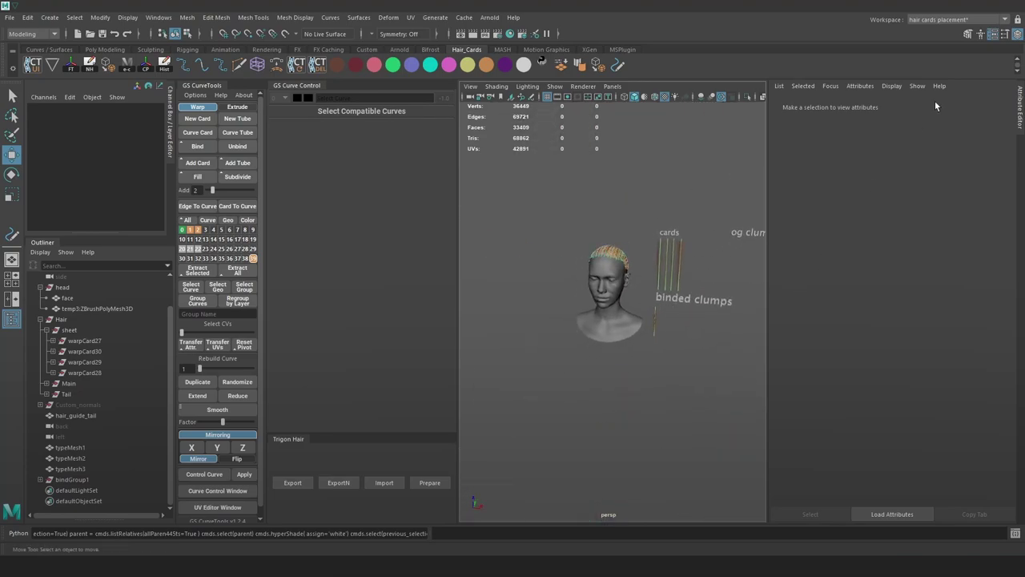
Hide the Attribute Editor to enlarge the viewport, and save the scene
{"action": "left_click", "coordinate": [1018, 113]}
{"action": "scroll", "coordinate": [819, 310], "scroll_direction": "up", "scroll_amount": 3}
{"action": "key", "text": "q"}
{"action": "key", "text": "ctrl+s"}
{"action": "key", "text": "w"}
Select the bound strand and examine it beside the head and the "binded clumps" label
{"action": "left_click", "coordinate": [851, 306]}
{"action": "key", "text": "f"}
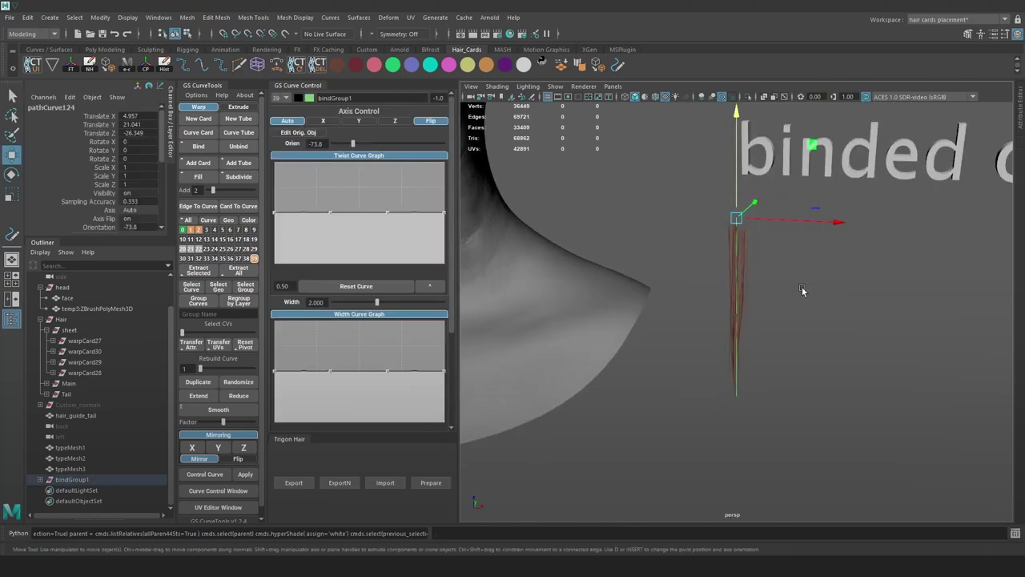
{"action": "left_click_drag", "start_coordinate": [769, 283], "coordinate": [696, 251], "text": "alt"}
{"action": "scroll", "coordinate": [696, 251], "scroll_direction": "down", "scroll_amount": 4}
{"action": "left_click_drag", "start_coordinate": [776, 277], "coordinate": [776, 256], "text": "alt"}
{"action": "middle_click_drag", "start_coordinate": [776, 257], "coordinate": [787, 283], "text": "alt"}
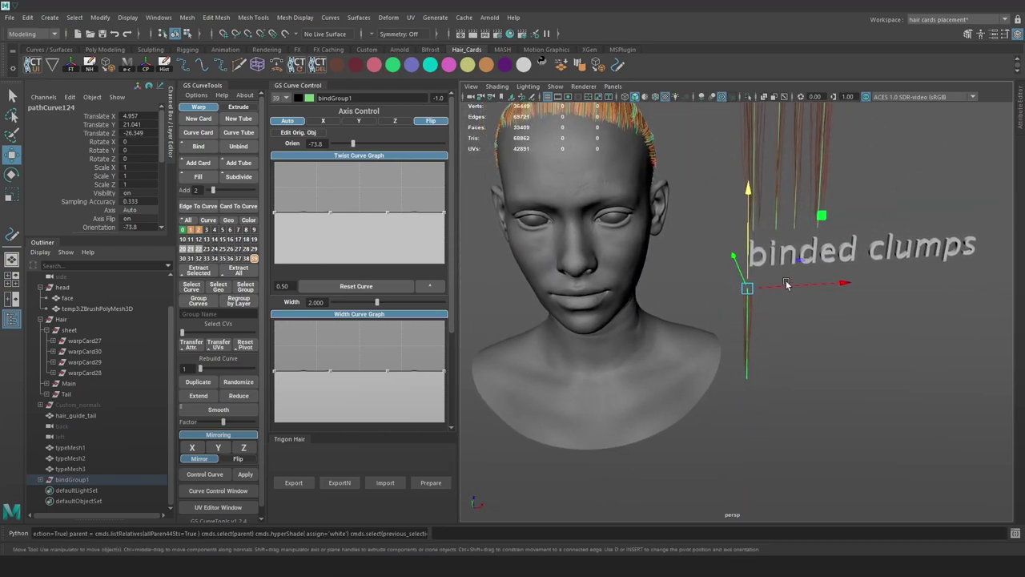
Place the hair reference photo over the viewport, enlarged on the hair above the ear, and nudge the bound strand to 5.024 on X
{"action": "right_click_drag", "start_coordinate": [1024, 204], "coordinate": [848, 201]}
{"action": "scroll", "coordinate": [848, 200], "scroll_direction": "down", "scroll_amount": 1}
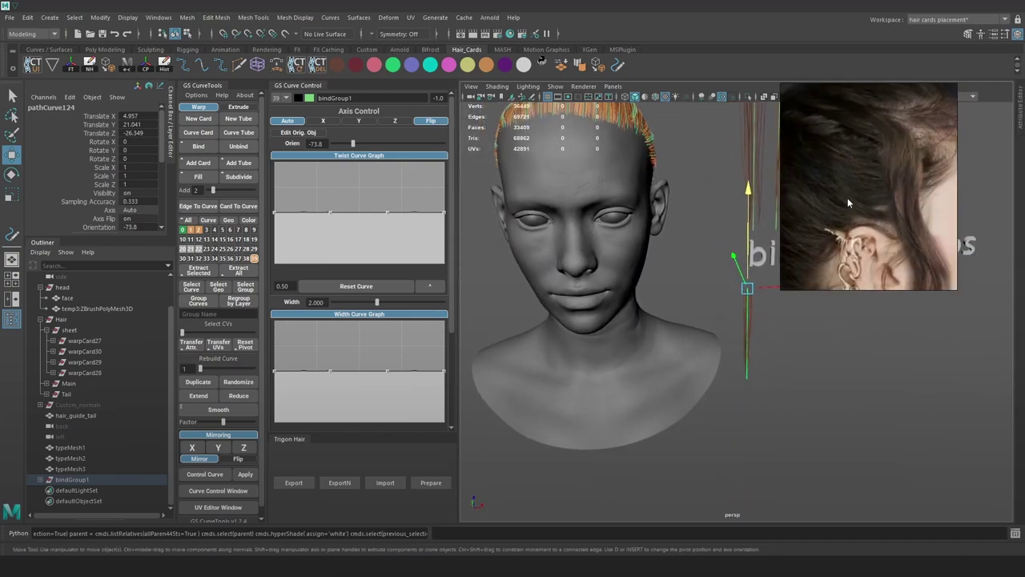
{"action": "scroll", "coordinate": [859, 204], "scroll_direction": "up", "scroll_amount": 4}
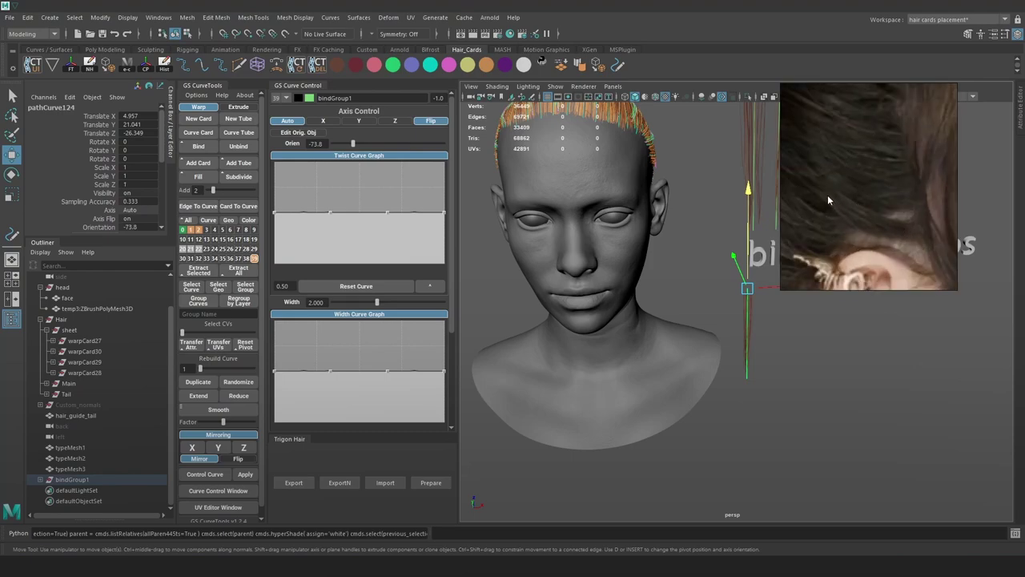
{"action": "middle_click_drag", "start_coordinate": [743, 241], "coordinate": [725, 267], "text": "alt"}
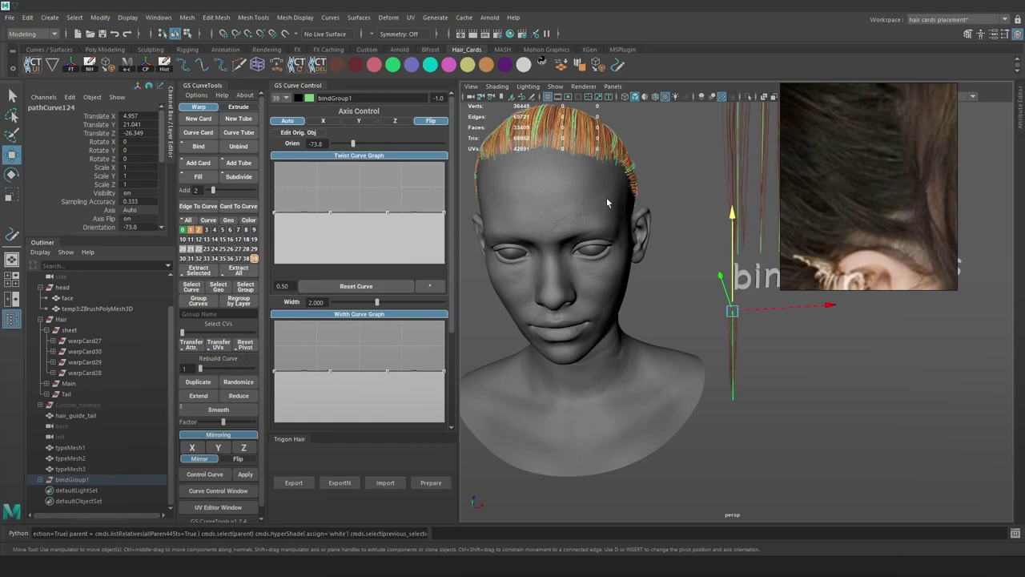
{"action": "left_click_drag", "start_coordinate": [775, 308], "coordinate": [779, 308]}
{"action": "right_click_drag", "start_coordinate": [809, 237], "coordinate": [869, 266]}
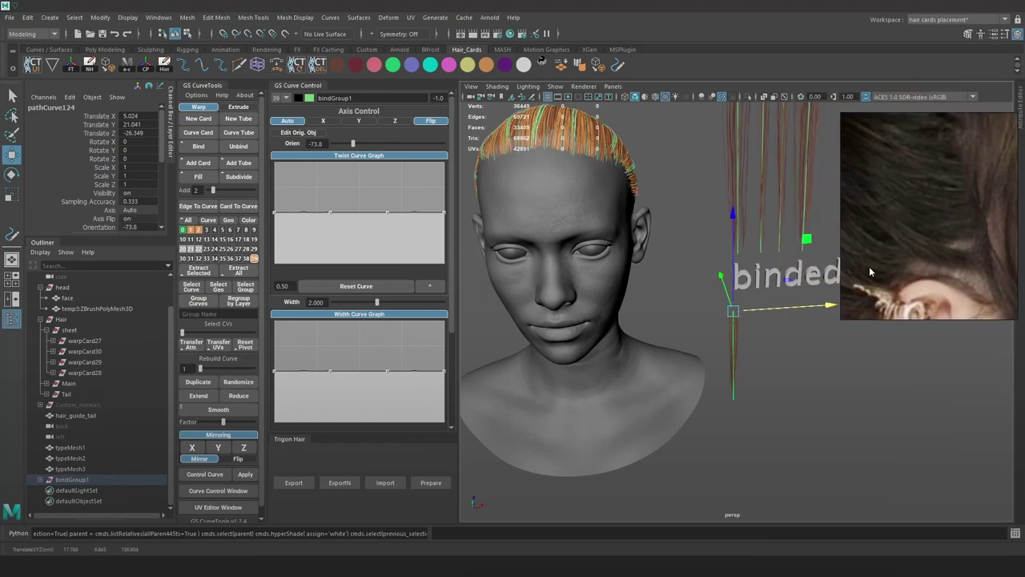
Parent the whole bindGroup1 under the sheet group in the Outliner
{"action": "middle_click_drag", "start_coordinate": [79, 481], "coordinate": [80, 333]}
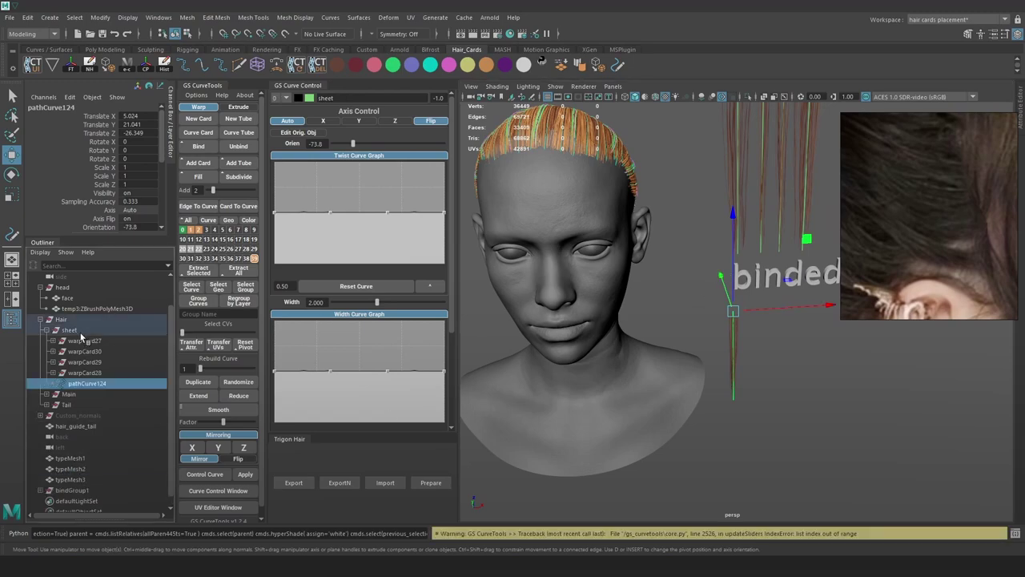
{"action": "key", "text": "ctrl+z"}
{"action": "left_click", "coordinate": [86, 480]}
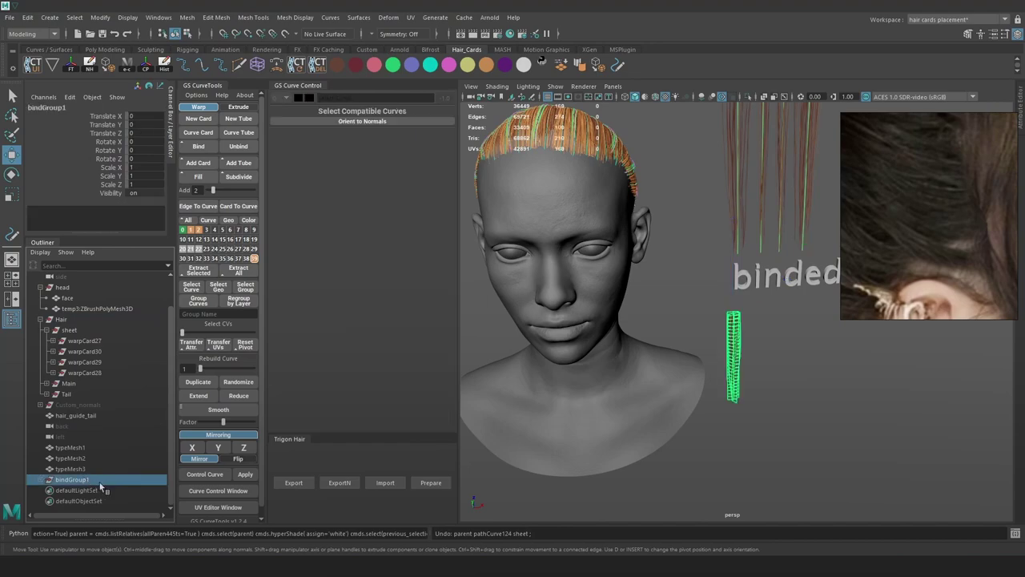
{"action": "middle_click_drag", "start_coordinate": [90, 347], "coordinate": [81, 328]}
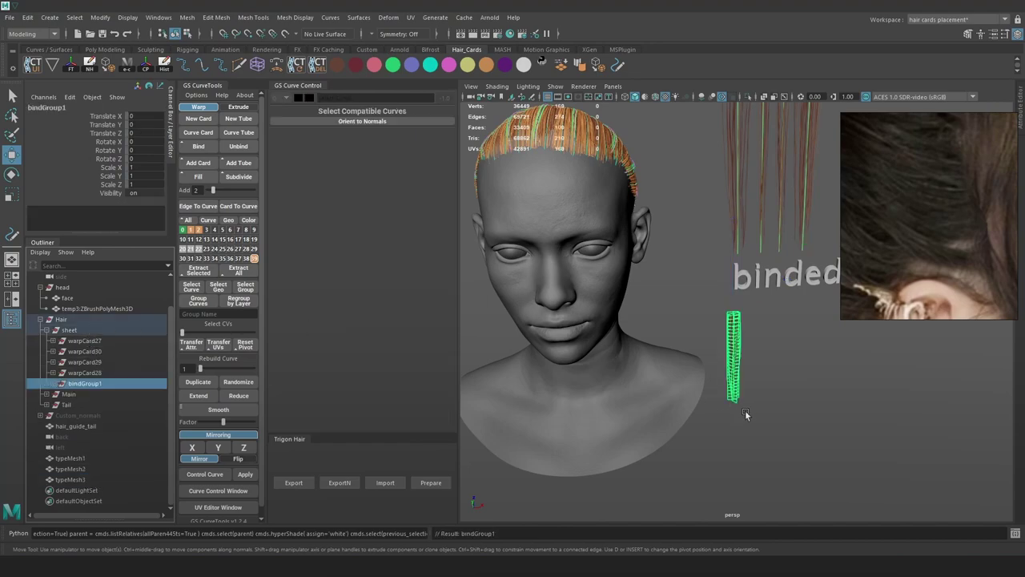
Duplicate the bound strand from its curve and move the copy along X in front of the face
{"action": "left_click_drag", "start_coordinate": [740, 409], "coordinate": [776, 360], "text": "alt"}
{"action": "left_click", "coordinate": [776, 360]}
{"action": "left_click", "coordinate": [734, 312]}
{"action": "left_click_drag", "start_coordinate": [782, 311], "coordinate": [766, 313]}
{"action": "key", "text": "ctrl+z"}
{"action": "scroll", "coordinate": [740, 319], "scroll_direction": "up", "scroll_amount": 2}
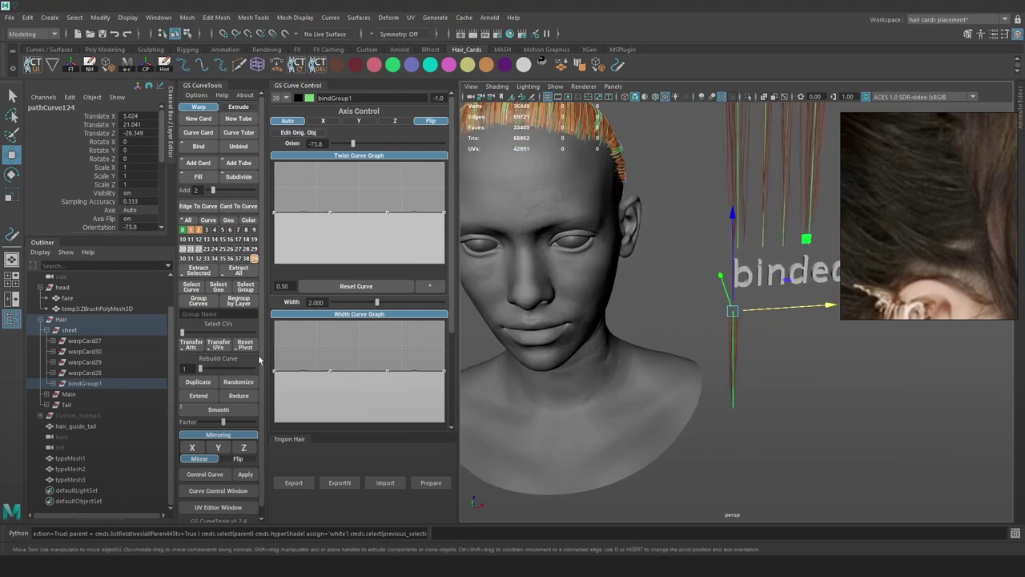
{"action": "left_click", "coordinate": [200, 383]}
{"action": "left_click_drag", "start_coordinate": [793, 309], "coordinate": [721, 315]}
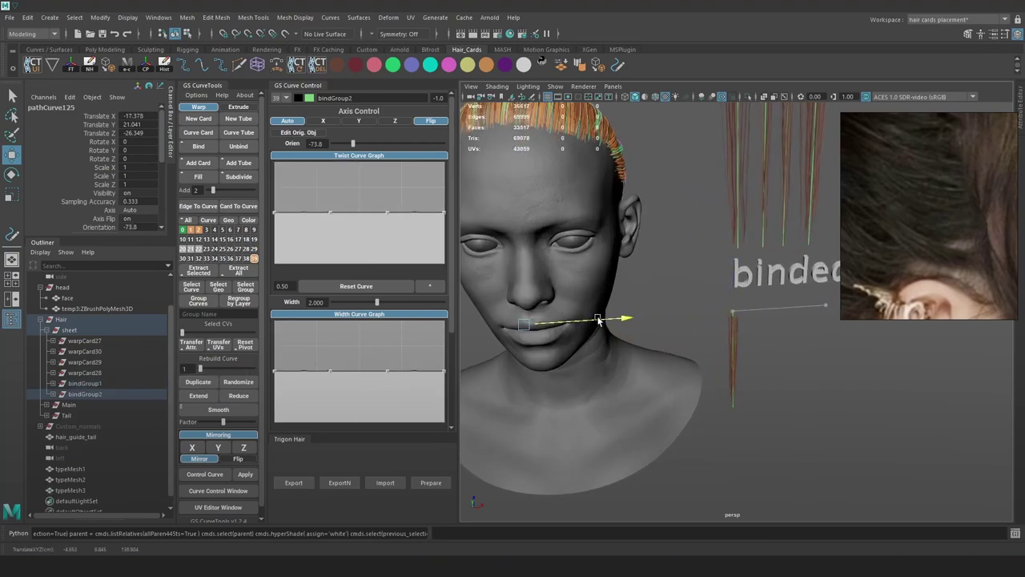
{"action": "left_click_drag", "start_coordinate": [598, 319], "coordinate": [589, 320]}
Move the duplicated strand up and back to the side of the head, at about -17.604, 12.449, -11.529
{"action": "middle_click_drag", "start_coordinate": [590, 318], "coordinate": [652, 327], "text": "alt"}
{"action": "right_click_drag", "start_coordinate": [657, 316], "coordinate": [631, 290], "text": "alt"}
{"action": "left_click_drag", "start_coordinate": [601, 273], "coordinate": [589, 162]}
{"action": "left_click_drag", "start_coordinate": [593, 167], "coordinate": [682, 213], "text": "alt"}
{"action": "right_click_drag", "start_coordinate": [683, 213], "coordinate": [709, 255], "text": "alt"}
{"action": "left_click_drag", "start_coordinate": [606, 233], "coordinate": [695, 256]}
Rotate the duplicated strand to about 92.303 on Y so it runs backward past the ear
{"action": "key", "text": "e"}
{"action": "left_click_drag", "start_coordinate": [694, 212], "coordinate": [745, 128]}
{"action": "key", "text": "w"}
{"action": "key", "text": "e"}
{"action": "left_click_drag", "start_coordinate": [678, 260], "coordinate": [710, 222]}
{"action": "key", "text": "w"}
Assign the dark purple material to the duplicated strand and rotate it to about 84.907 on X
{"action": "right_click_drag", "start_coordinate": [529, 172], "coordinate": [592, 178], "text": "alt"}
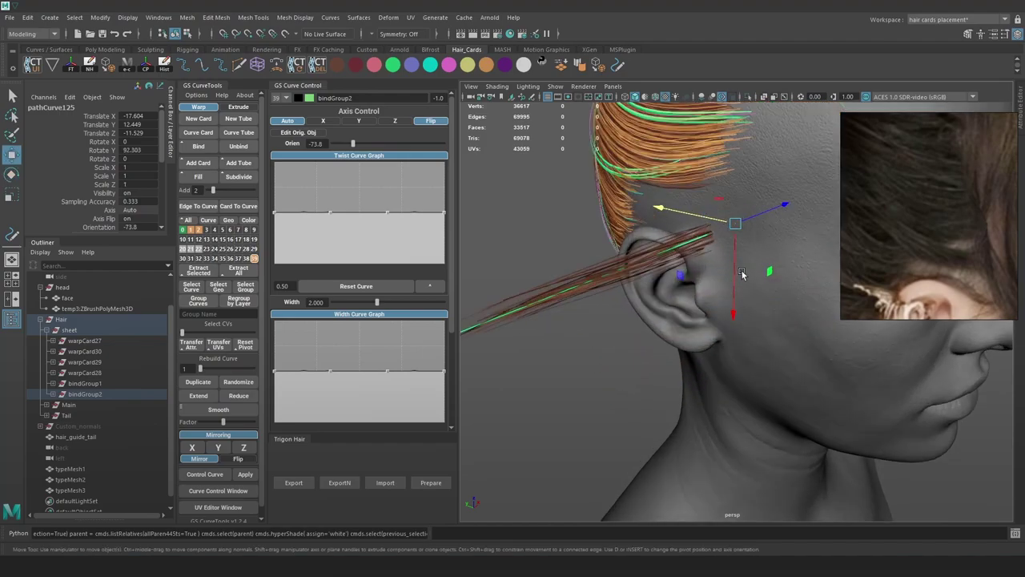
{"action": "middle_click_drag", "start_coordinate": [592, 178], "coordinate": [620, 199], "text": "alt"}
{"action": "left_click", "coordinate": [505, 64]}
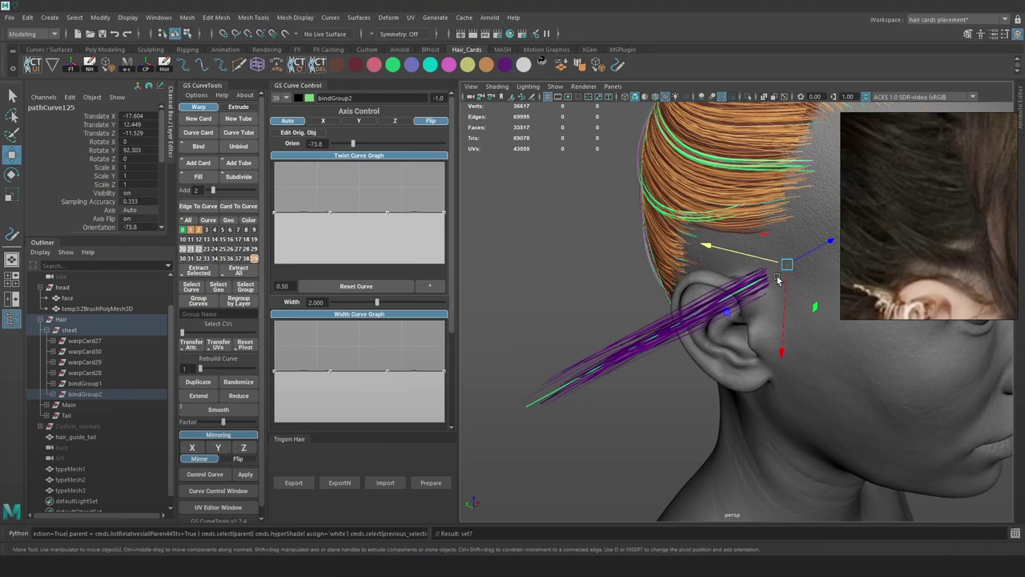
{"action": "key", "text": "e"}
{"action": "left_click_drag", "start_coordinate": [798, 303], "coordinate": [680, 272]}
{"action": "key", "text": "w"}
Move the purple strand outward beside the temple, to about -19.81, 12.252, -11.44, checking its placement in wireframe
{"action": "middle_click_drag", "start_coordinate": [951, 128], "coordinate": [837, 148], "text": "alt"}
{"action": "left_click", "coordinate": [865, 97]}
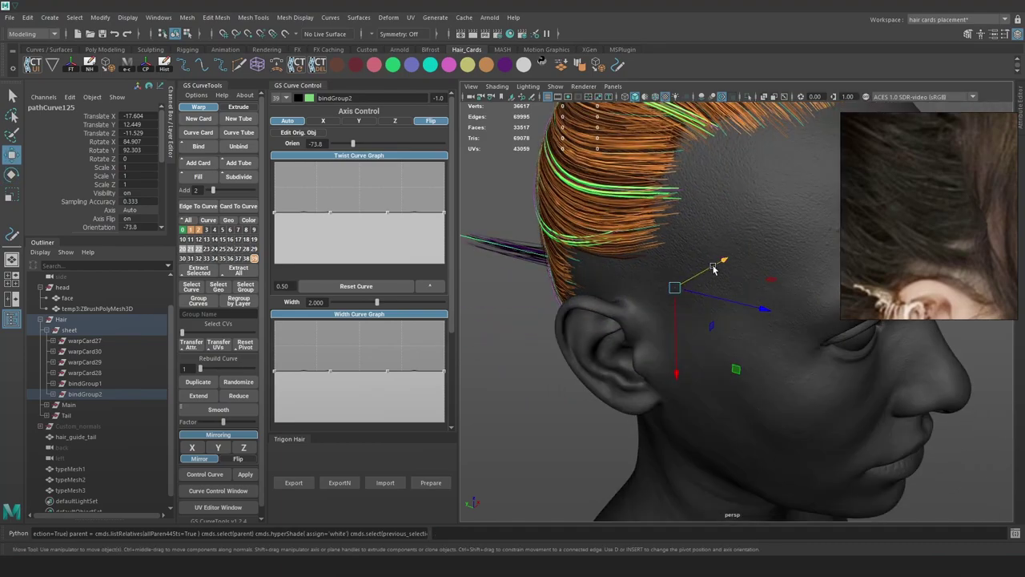
{"action": "left_click_drag", "start_coordinate": [712, 266], "coordinate": [676, 283]}
{"action": "left_click", "coordinate": [866, 97]}
{"action": "left_click_drag", "start_coordinate": [665, 241], "coordinate": [713, 279], "text": "alt"}
{"action": "middle_click_drag", "start_coordinate": [713, 280], "coordinate": [609, 292], "text": "alt"}
{"action": "scroll", "coordinate": [734, 279], "scroll_direction": "down", "scroll_amount": 2}
{"action": "key", "text": "4"}
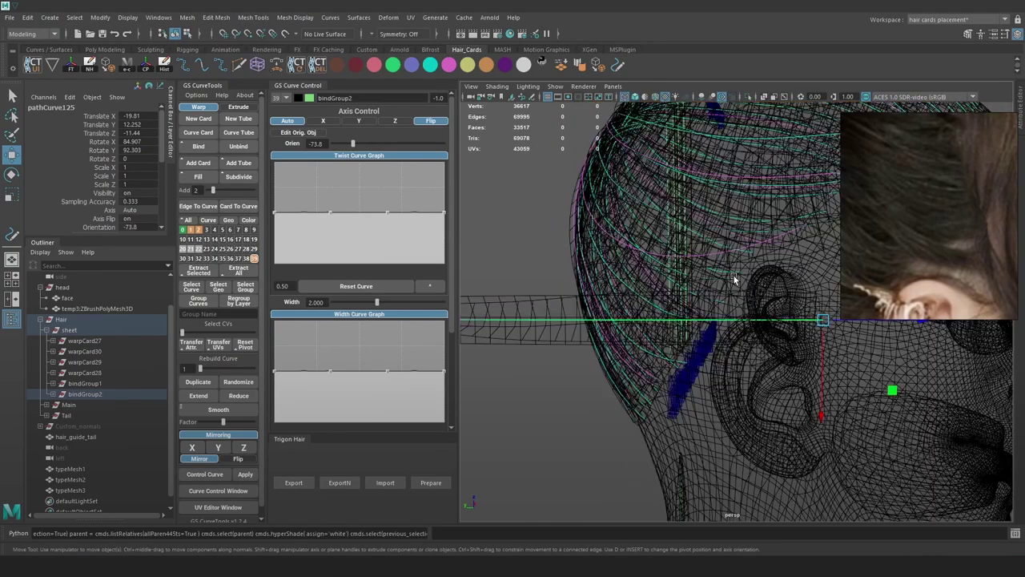
{"action": "key", "text": "5"}
Set the purple strand's orientation to 108.3 and shift it above the ear to about -19.746, 11.918, -10.589
{"action": "left_click_drag", "start_coordinate": [354, 144], "coordinate": [387, 145]}
{"action": "left_click_drag", "start_coordinate": [677, 261], "coordinate": [756, 323], "text": "alt"}
{"action": "left_click_drag", "start_coordinate": [794, 387], "coordinate": [807, 363]}
{"action": "scroll", "coordinate": [725, 296], "scroll_direction": "down", "scroll_amount": 3}
{"action": "middle_click_drag", "start_coordinate": [682, 274], "coordinate": [715, 280], "text": "alt"}
{"action": "key", "text": "6"}
{"action": "left_click", "coordinate": [817, 262]}
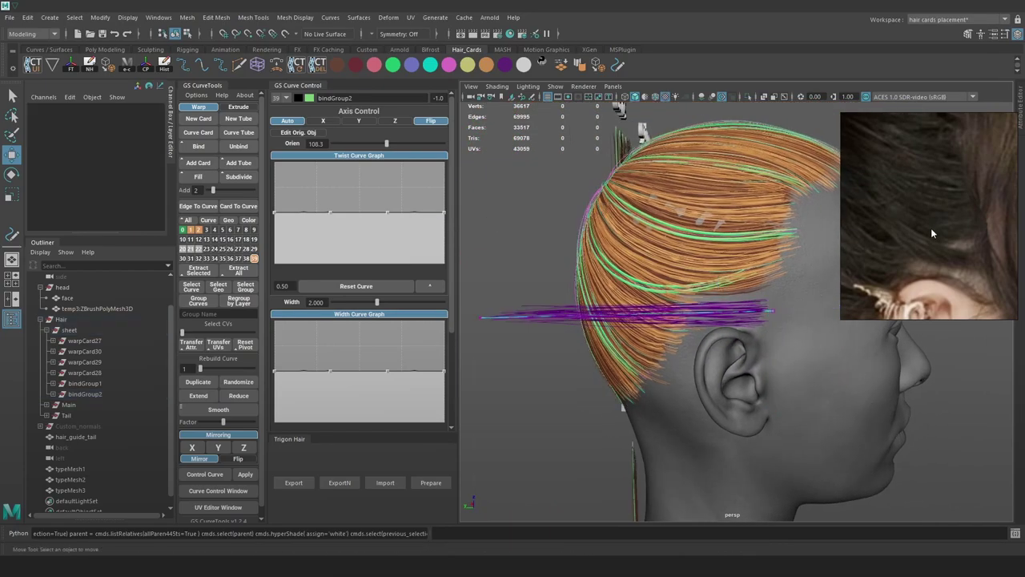
Shrink the hair reference photo and move it clear of the purple strand
{"action": "middle_click_drag", "start_coordinate": [931, 227], "coordinate": [972, 273]}
{"action": "scroll", "coordinate": [972, 273], "scroll_direction": "down", "scroll_amount": 2}
{"action": "left_click_drag", "start_coordinate": [843, 316], "coordinate": [914, 221]}
{"action": "right_click_drag", "start_coordinate": [960, 204], "coordinate": [937, 181]}
{"action": "middle_click_drag", "start_coordinate": [937, 181], "coordinate": [916, 144]}
Reshape the purple strand through its control vertices, bending its rear end upward around the head toward the crown
{"action": "middle_click_drag", "start_coordinate": [750, 315], "coordinate": [727, 316], "text": "alt"}
{"action": "middle_click_drag", "start_coordinate": [591, 322], "coordinate": [661, 330], "text": "alt"}
{"action": "key", "text": "ctrl+z"}
{"action": "left_click", "coordinate": [584, 340]}
{"action": "left_click_drag", "start_coordinate": [523, 313], "coordinate": [529, 218]}
{"action": "left_click_drag", "start_coordinate": [663, 200], "coordinate": [833, 223]}
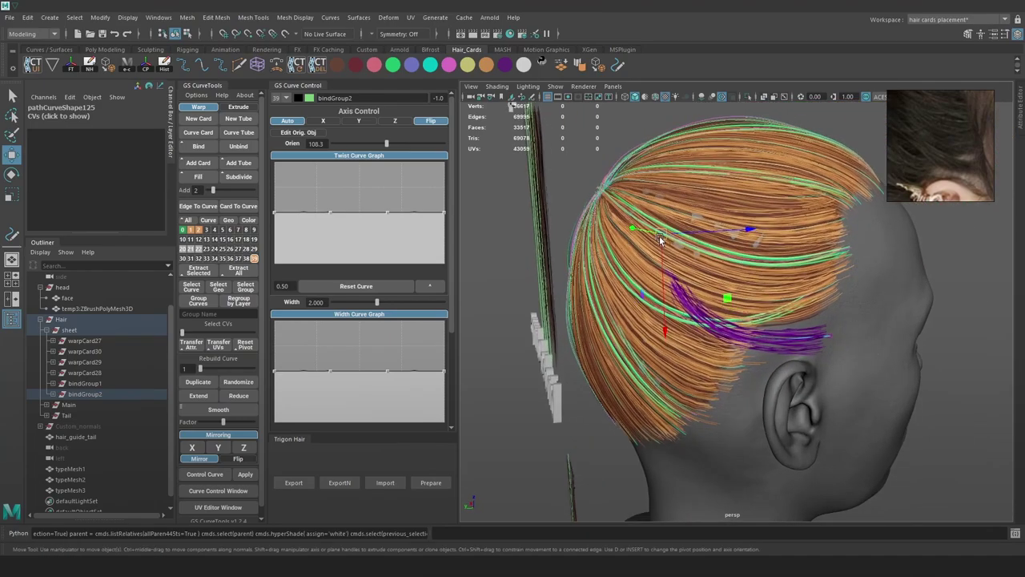
{"action": "left_click_drag", "start_coordinate": [657, 237], "coordinate": [598, 192]}
Rotate the strand's end control vertices slightly and pull them to the point where the hair meets at the crown
{"action": "left_click_drag", "start_coordinate": [674, 230], "coordinate": [750, 247], "text": "alt"}
{"action": "key", "text": "e"}
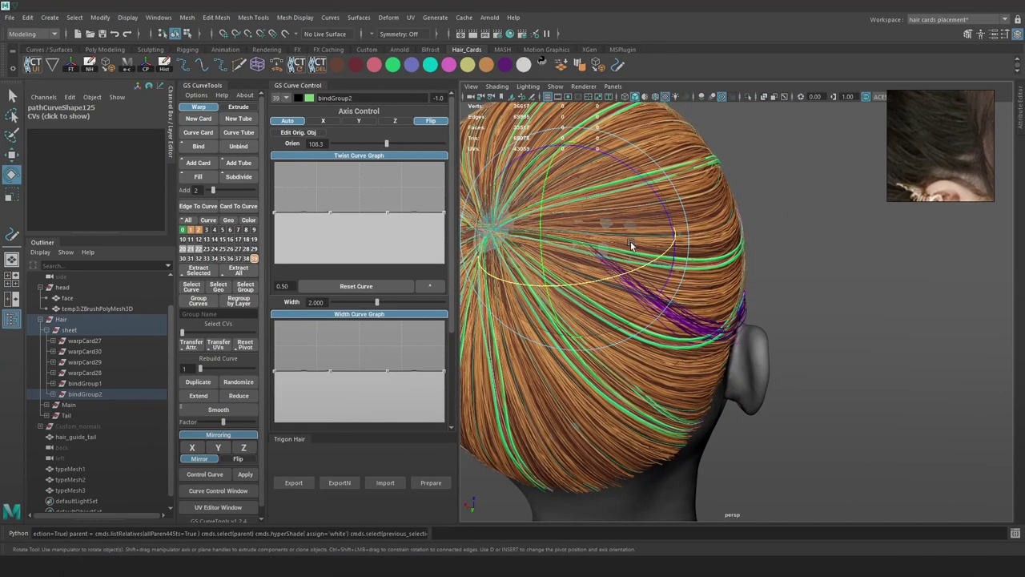
{"action": "left_click_drag", "start_coordinate": [634, 266], "coordinate": [624, 271]}
{"action": "key", "text": "w"}
{"action": "left_click_drag", "start_coordinate": [579, 242], "coordinate": [483, 238]}
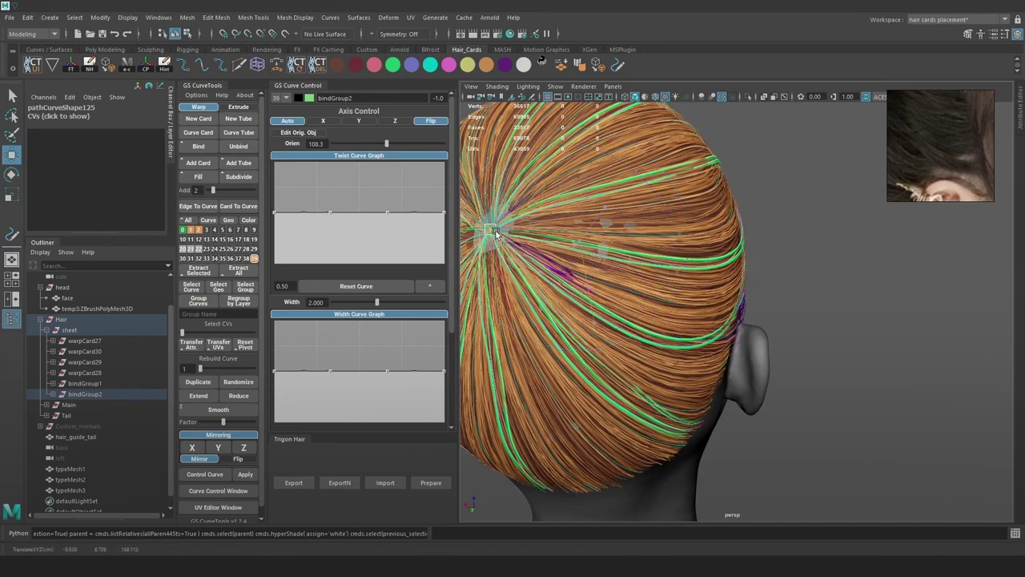
Reposition the strand's rear control vertices from the side view to follow the curve of the head
{"action": "left_click_drag", "start_coordinate": [720, 274], "coordinate": [565, 256], "text": "alt"}
{"action": "key", "text": "w"}
{"action": "left_click_drag", "start_coordinate": [600, 212], "coordinate": [573, 212]}
{"action": "left_click_drag", "start_coordinate": [483, 140], "coordinate": [551, 189]}
{"action": "left_click_drag", "start_coordinate": [638, 253], "coordinate": [641, 219], "text": "alt"}
{"action": "key", "text": "e"}
{"action": "key", "text": "w"}
{"action": "key", "text": "e"}
{"action": "key", "text": "w"}
{"action": "left_click_drag", "start_coordinate": [683, 250], "coordinate": [647, 265], "text": "alt"}
Set the soft selection falloff radius to about 4.11 and move the strand's rear tip down along the back of the head
{"action": "key", "text": "e"}
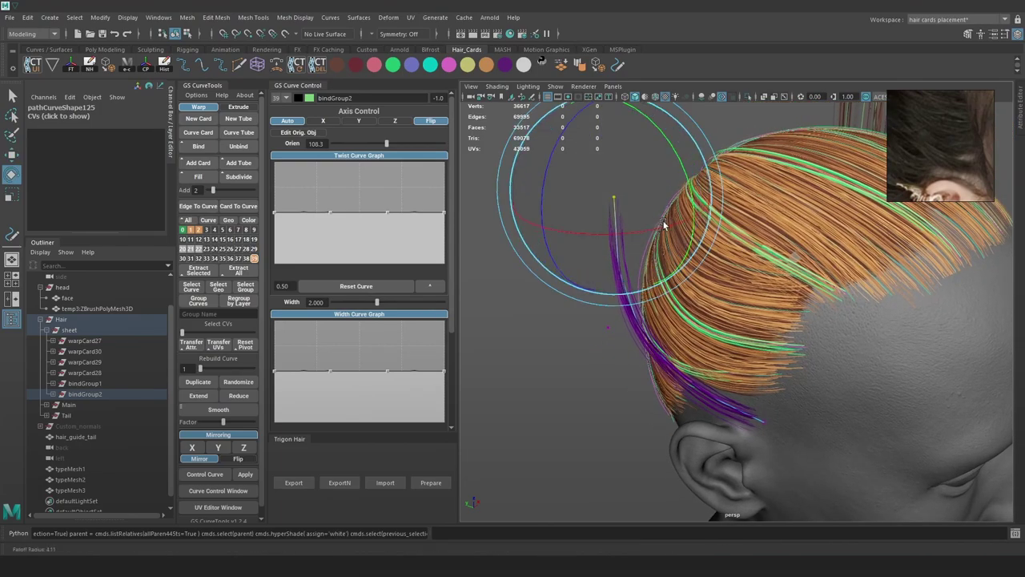
{"action": "left_click_drag", "start_coordinate": [710, 142], "coordinate": [716, 193]}
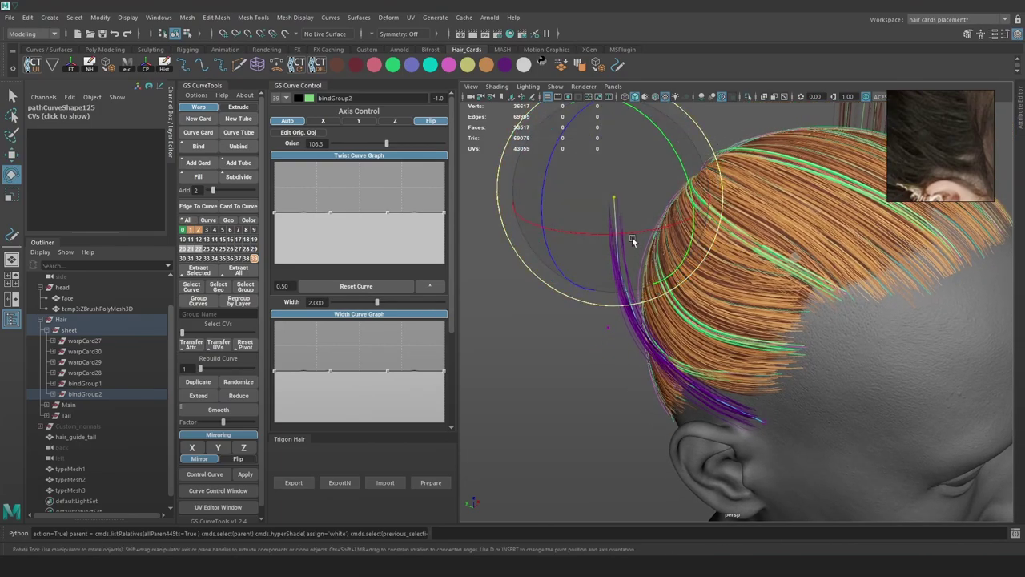
{"action": "key", "text": "w"}
{"action": "left_click_drag", "start_coordinate": [613, 199], "coordinate": [580, 272]}
{"action": "key", "text": "e"}
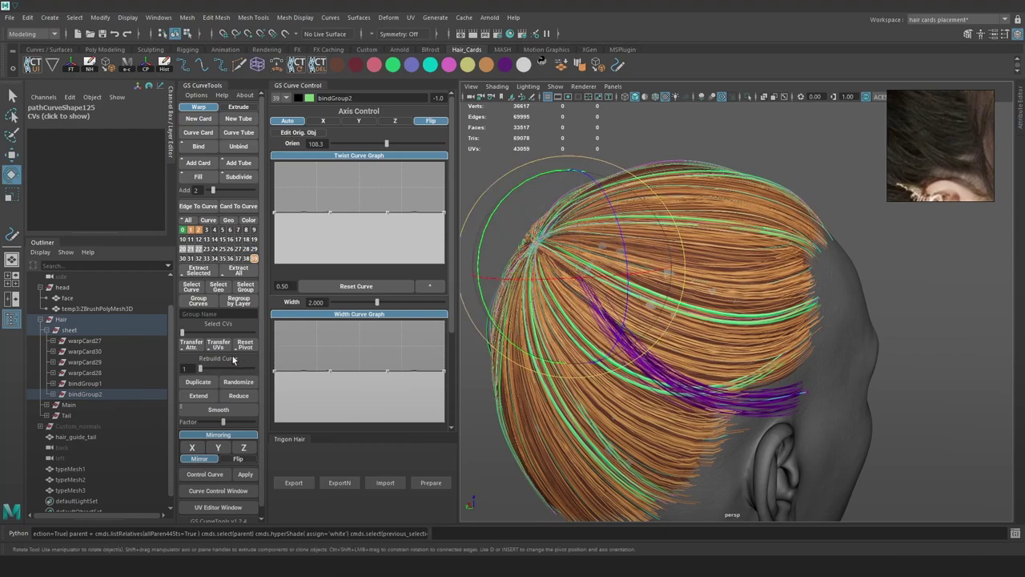
Set the strand's curve rebuild value to 4 and select its rear control vertices in the wireframe view
{"action": "left_click_drag", "start_coordinate": [202, 370], "coordinate": [202, 371]}
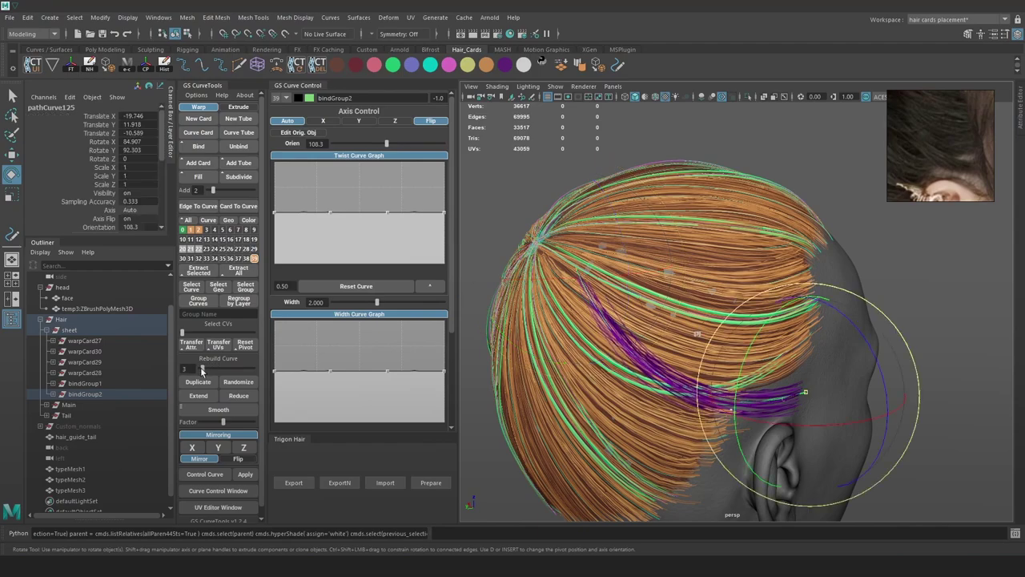
{"action": "right_click_drag", "start_coordinate": [803, 134], "coordinate": [709, 141]}
{"action": "key", "text": "4"}
{"action": "left_click_drag", "start_coordinate": [556, 297], "coordinate": [556, 294]}
{"action": "left_click_drag", "start_coordinate": [681, 242], "coordinate": [666, 208]}
{"action": "scroll", "coordinate": [705, 318], "scroll_direction": "up", "scroll_amount": 4}
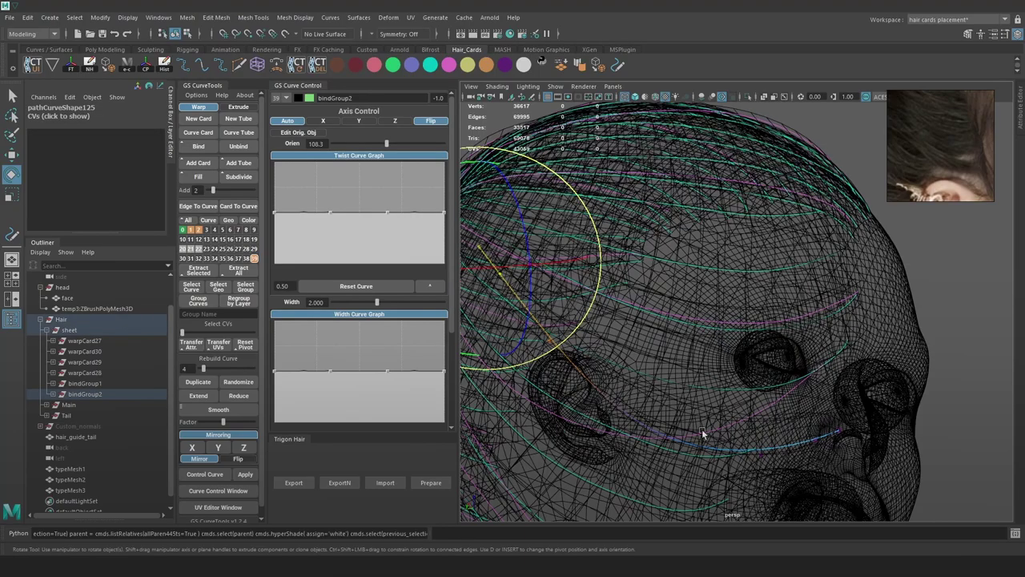
Show wireframe lines over the shaded hair and display all objects with the default material
{"action": "key", "text": "6"}
{"action": "scroll", "coordinate": [705, 337], "scroll_direction": "up", "scroll_amount": 3}
{"action": "left_click", "coordinate": [656, 97]}
{"action": "left_click_drag", "start_coordinate": [653, 340], "coordinate": [708, 300], "text": "alt"}
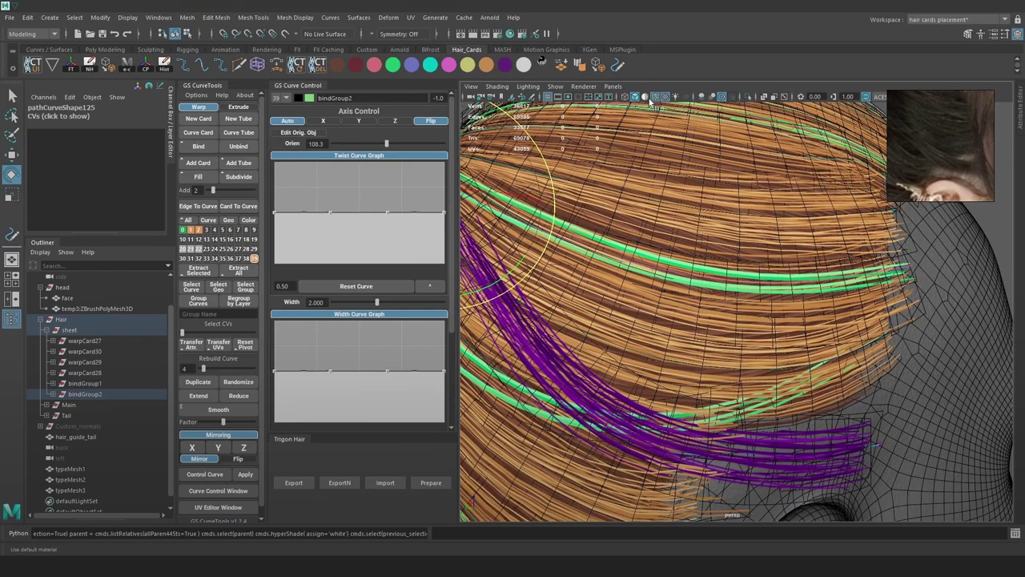
{"action": "left_click", "coordinate": [644, 98]}
{"action": "scroll", "coordinate": [650, 294], "scroll_direction": "down", "scroll_amount": 3}
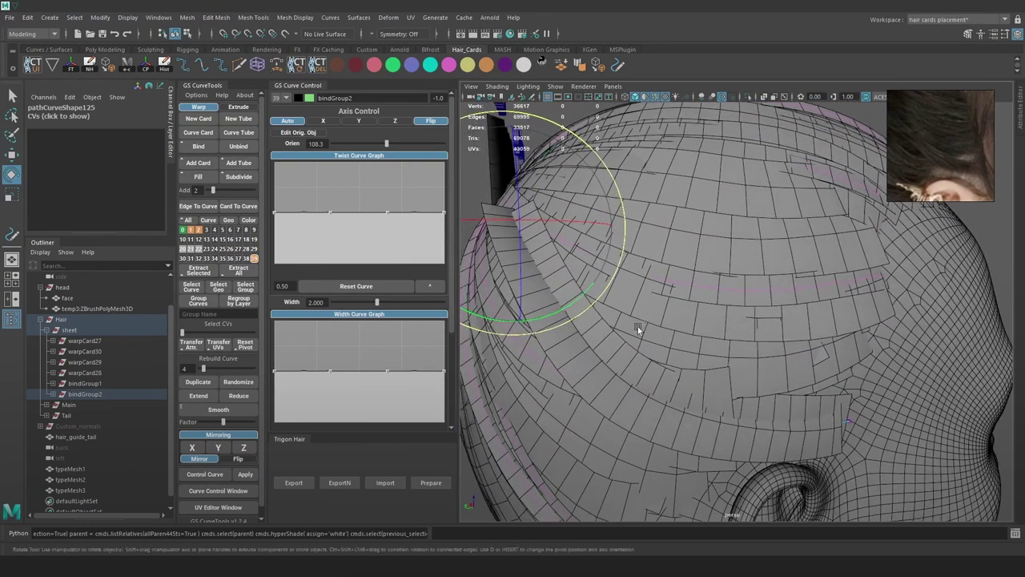
{"action": "left_click_drag", "start_coordinate": [773, 386], "coordinate": [790, 351], "text": "alt"}
Reposition the strand's rear control vertices against the curve of the head, undoing the first move before adjusting them again
{"action": "key", "text": "w"}
{"action": "right_click_drag", "start_coordinate": [791, 351], "coordinate": [701, 318], "text": "alt"}
{"action": "left_click_drag", "start_coordinate": [701, 318], "coordinate": [632, 327], "text": "alt"}
{"action": "left_click_drag", "start_coordinate": [712, 232], "coordinate": [785, 77]}
{"action": "left_click_drag", "start_coordinate": [713, 375], "coordinate": [796, 370], "text": "alt"}
{"action": "left_click_drag", "start_coordinate": [786, 335], "coordinate": [755, 328], "text": "alt"}
{"action": "key", "text": "ctrl+z"}
{"action": "right_click_drag", "start_coordinate": [748, 400], "coordinate": [675, 337], "text": "alt"}
{"action": "left_click_drag", "start_coordinate": [704, 275], "coordinate": [675, 201]}
{"action": "right_click_drag", "start_coordinate": [721, 380], "coordinate": [783, 420], "text": "alt"}
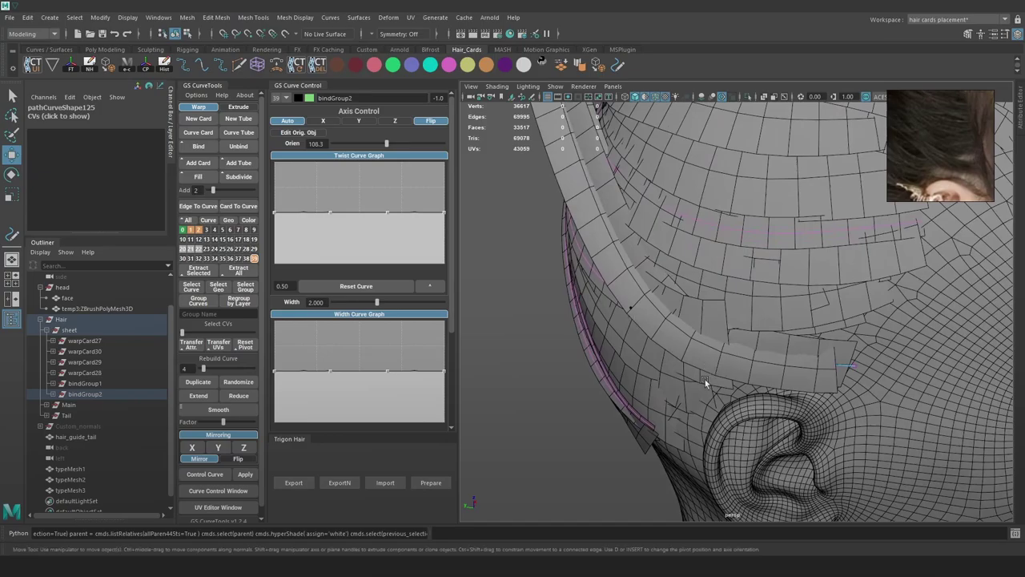
Restore the coloured hair materials and hide the wireframe lines over the shaded view
{"action": "left_click", "coordinate": [646, 97]}
{"action": "scroll", "coordinate": [745, 329], "scroll_direction": "up", "scroll_amount": 3}
{"action": "mouse_move", "coordinate": [769, 352]}
{"action": "left_mouse_down", "text": "alt"}
{"action": "mouse_move", "coordinate": [740, 343]}
{"action": "mouse_move", "coordinate": [738, 364]}
{"action": "left_mouse_up", "text": "alt"}
{"action": "left_click", "coordinate": [655, 97]}
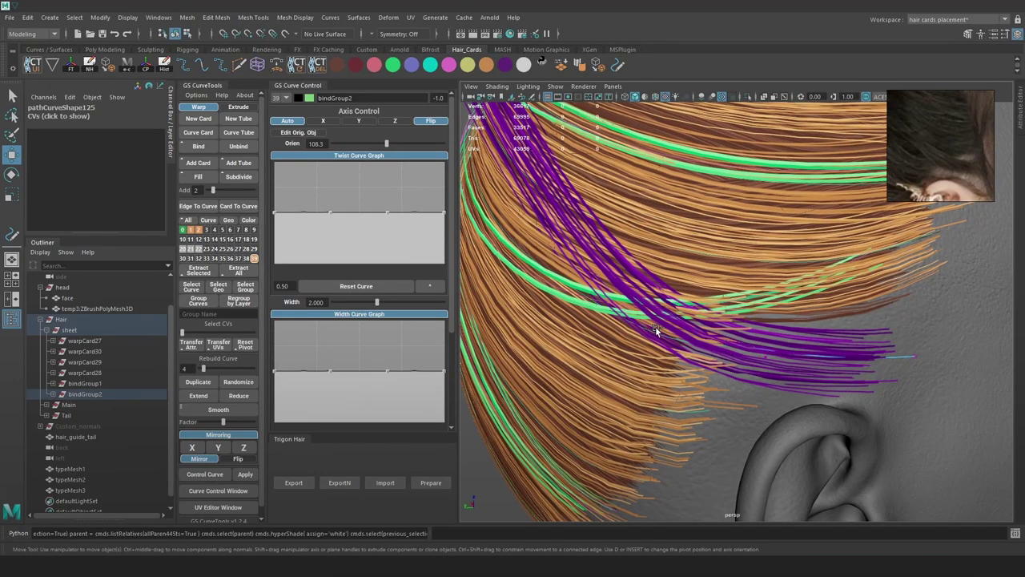
Adjust the strand's rear control vertices near the crown so the strand follows the hair flow behind the ear
{"action": "left_click_drag", "start_coordinate": [656, 330], "coordinate": [705, 330]}
{"action": "left_click_drag", "start_coordinate": [809, 362], "coordinate": [629, 202], "text": "alt"}
{"action": "key", "text": "e"}
{"action": "key", "text": "4"}
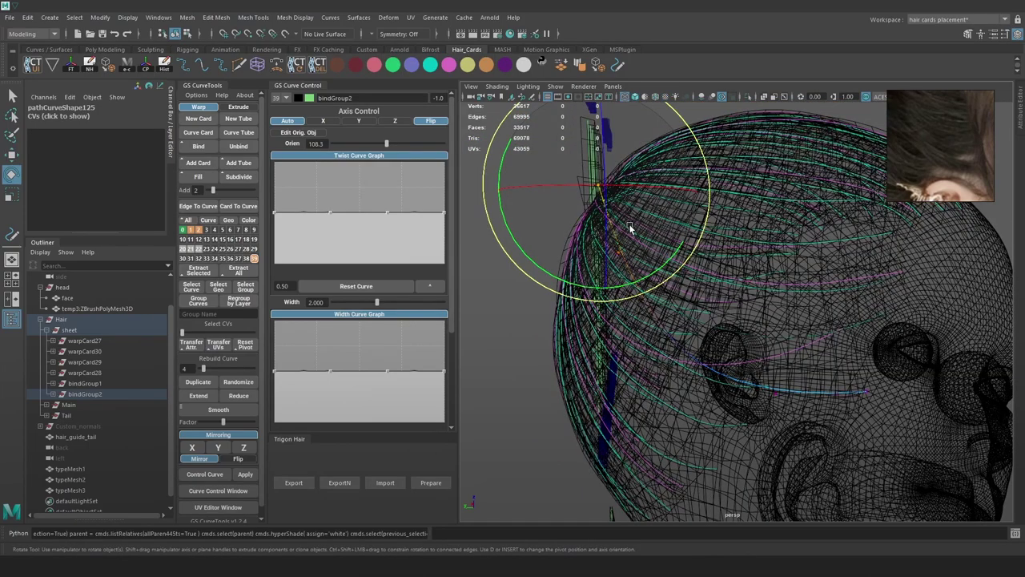
{"action": "key", "text": "w"}
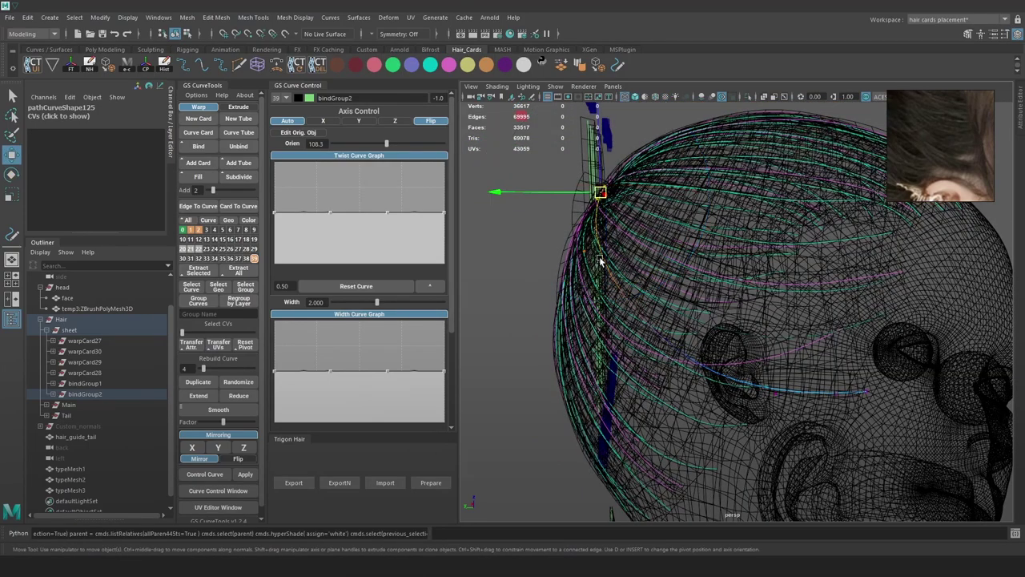
{"action": "key", "text": "6"}
{"action": "left_click_drag", "start_coordinate": [603, 199], "coordinate": [651, 250]}
{"action": "left_click_drag", "start_coordinate": [606, 220], "coordinate": [732, 342]}
{"action": "key", "text": "e"}
{"action": "key", "text": "w"}
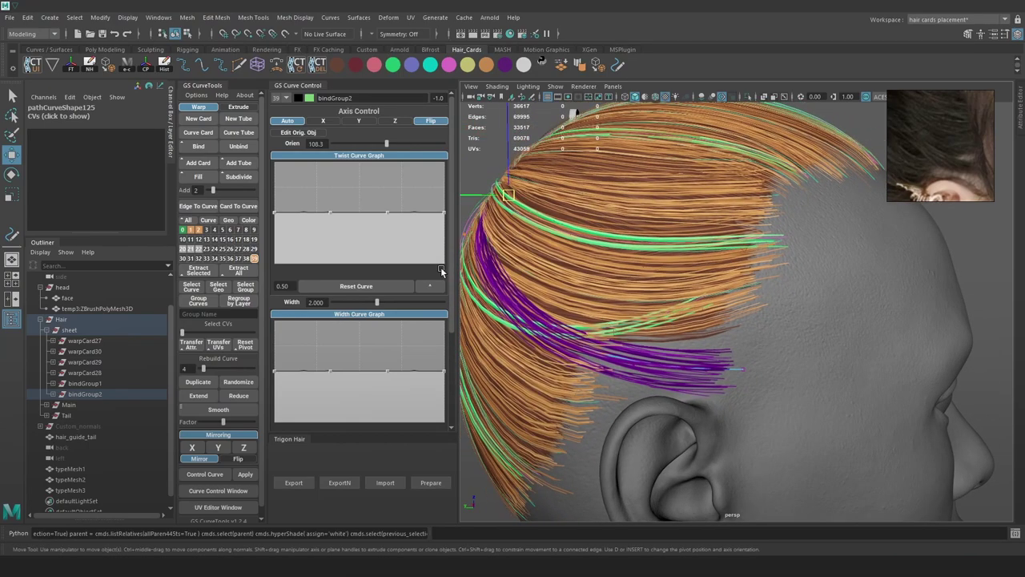
Lower the second and last points of the strand's width graph to taper it, with the width at 2.001
{"action": "scroll", "coordinate": [355, 293], "scroll_direction": "down", "scroll_amount": 1}
{"action": "left_click_drag", "start_coordinate": [378, 271], "coordinate": [375, 274]}
{"action": "left_click_drag", "start_coordinate": [319, 345], "coordinate": [331, 363]}
{"action": "left_click_drag", "start_coordinate": [445, 339], "coordinate": [446, 384]}
{"action": "left_click_drag", "start_coordinate": [617, 296], "coordinate": [673, 307], "text": "alt"}
{"action": "right_click_drag", "start_coordinate": [673, 307], "coordinate": [713, 311], "text": "alt"}
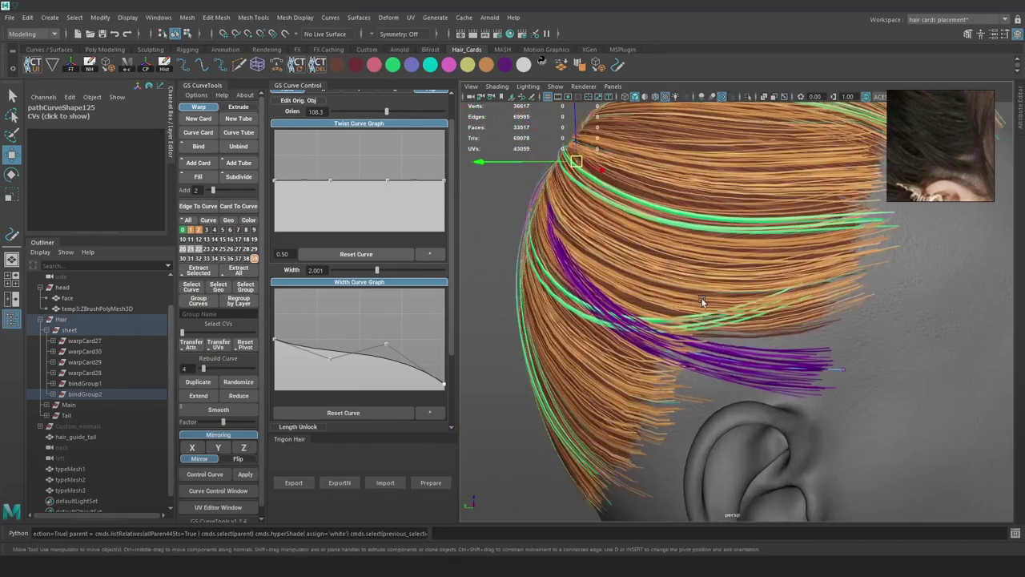
Select the strand's front end control vertex above the ear and adjust the first point of its twist graph
{"action": "key", "text": "4"}
{"action": "left_click_drag", "start_coordinate": [757, 349], "coordinate": [715, 364], "text": "alt"}
{"action": "left_click_drag", "start_coordinate": [733, 353], "coordinate": [788, 331]}
{"action": "key", "text": "6"}
{"action": "middle_click_drag", "start_coordinate": [788, 331], "coordinate": [706, 317], "text": "alt"}
{"action": "right_click_drag", "start_coordinate": [706, 317], "coordinate": [769, 358], "text": "alt"}
{"action": "left_click_drag", "start_coordinate": [769, 357], "coordinate": [731, 391], "text": "alt"}
{"action": "key", "text": "4"}
{"action": "left_click_drag", "start_coordinate": [767, 359], "coordinate": [771, 356]}
{"action": "key", "text": "6"}
{"action": "left_click_drag", "start_coordinate": [770, 356], "coordinate": [764, 345], "text": "alt"}
{"action": "left_click_drag", "start_coordinate": [275, 183], "coordinate": [273, 179]}
Move the strand's front end control vertex sideways toward the head surface and fine-tune the start of its twist graph
{"action": "left_click_drag", "start_coordinate": [665, 268], "coordinate": [489, 276], "text": "alt"}
{"action": "right_click_drag", "start_coordinate": [737, 366], "coordinate": [736, 396], "text": "alt"}
{"action": "left_click_drag", "start_coordinate": [737, 399], "coordinate": [744, 403]}
{"action": "left_click_drag", "start_coordinate": [276, 180], "coordinate": [275, 181]}
{"action": "left_click_drag", "start_coordinate": [540, 263], "coordinate": [567, 261], "text": "alt"}
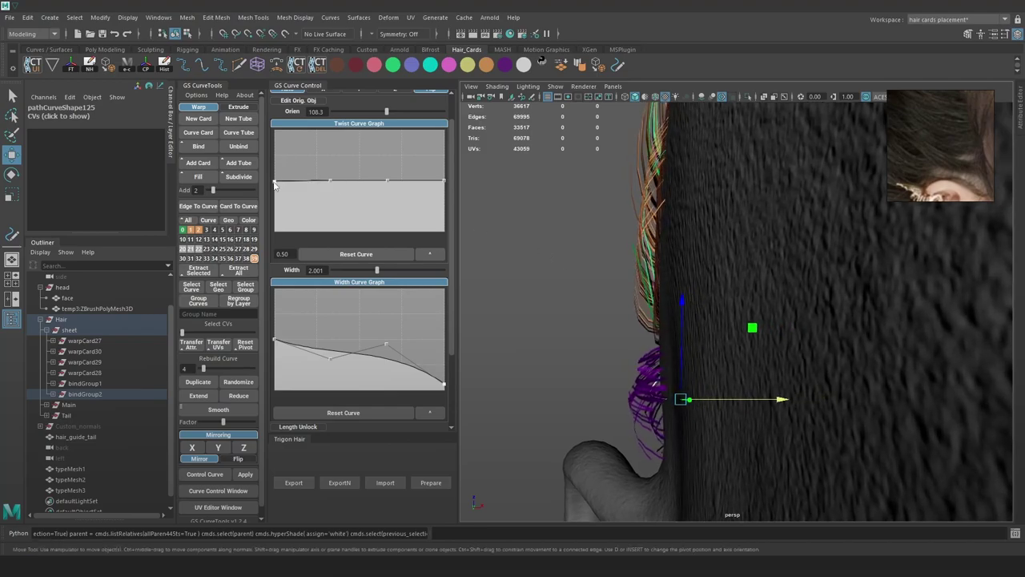
{"action": "left_click_drag", "start_coordinate": [737, 399], "coordinate": [739, 399]}
Examine the reshaped purple strand from the side against the surrounding hair
{"action": "left_click_drag", "start_coordinate": [560, 308], "coordinate": [666, 293], "text": "alt"}
{"action": "right_click_drag", "start_coordinate": [666, 293], "coordinate": [678, 284], "text": "alt"}
{"action": "left_click_drag", "start_coordinate": [678, 284], "coordinate": [680, 280], "text": "alt"}
{"action": "right_click_drag", "start_coordinate": [681, 281], "coordinate": [670, 265], "text": "alt"}
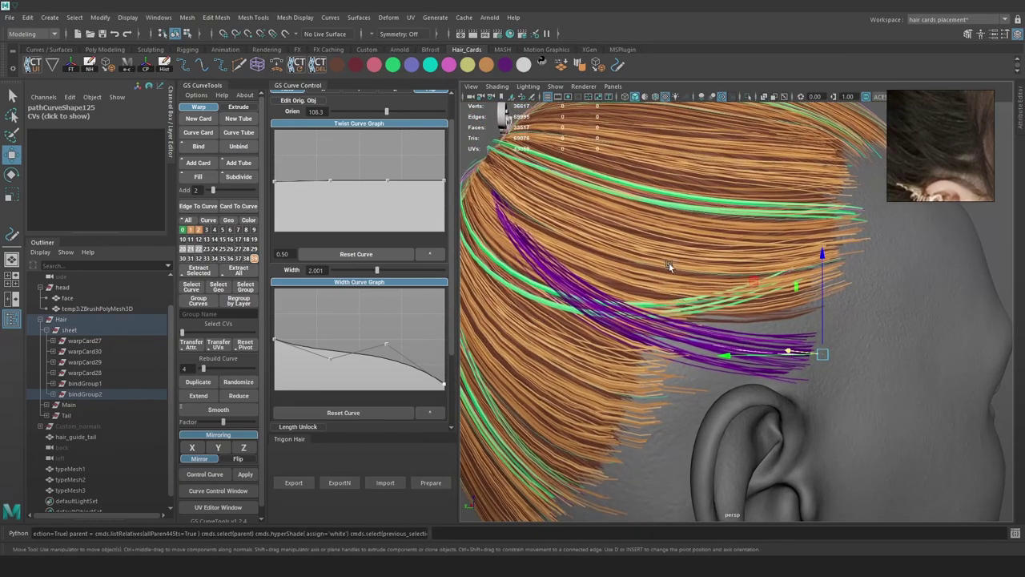
{"action": "middle_click_drag", "start_coordinate": [670, 265], "coordinate": [662, 252], "text": "alt"}
{"action": "right_click_drag", "start_coordinate": [663, 252], "coordinate": [699, 278], "text": "alt"}
{"action": "left_click_drag", "start_coordinate": [752, 307], "coordinate": [717, 311], "text": "alt"}
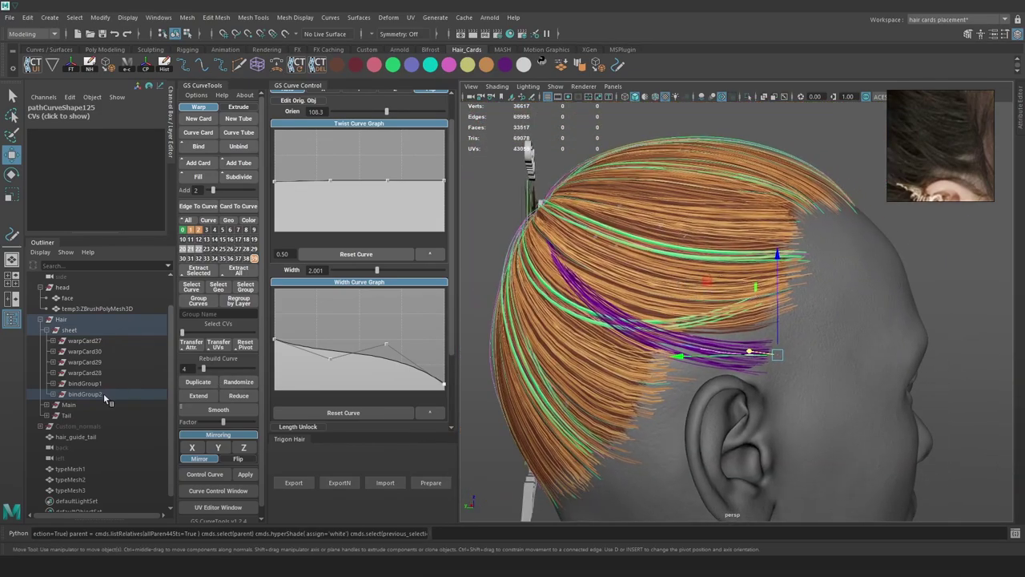
Examine the contents of bindGroup2, including its pathCurve125, and leave the group selected and collapsed
{"action": "left_click", "coordinate": [85, 395]}
{"action": "left_click", "coordinate": [56, 395]}
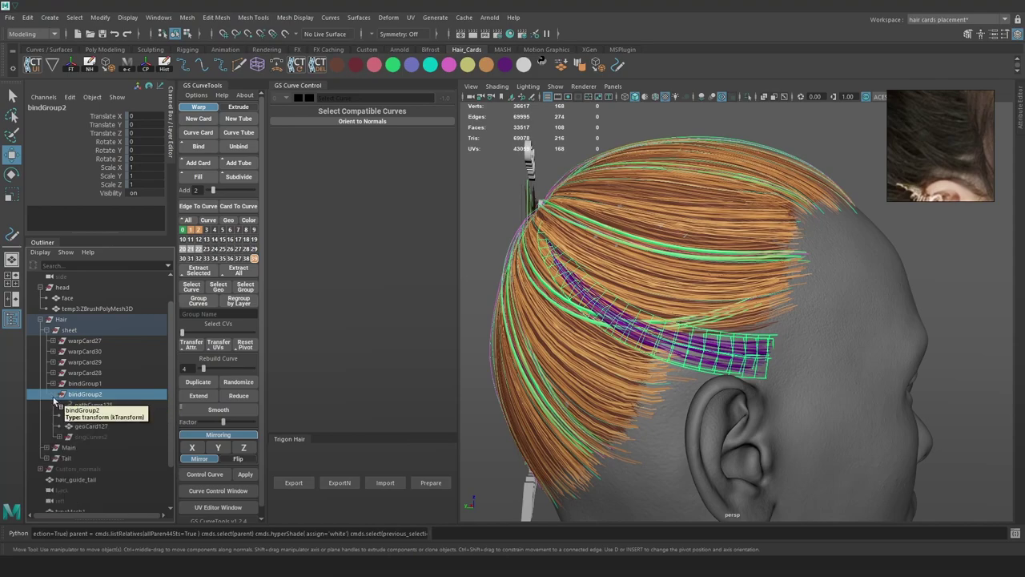
{"action": "left_click", "coordinate": [95, 404]}
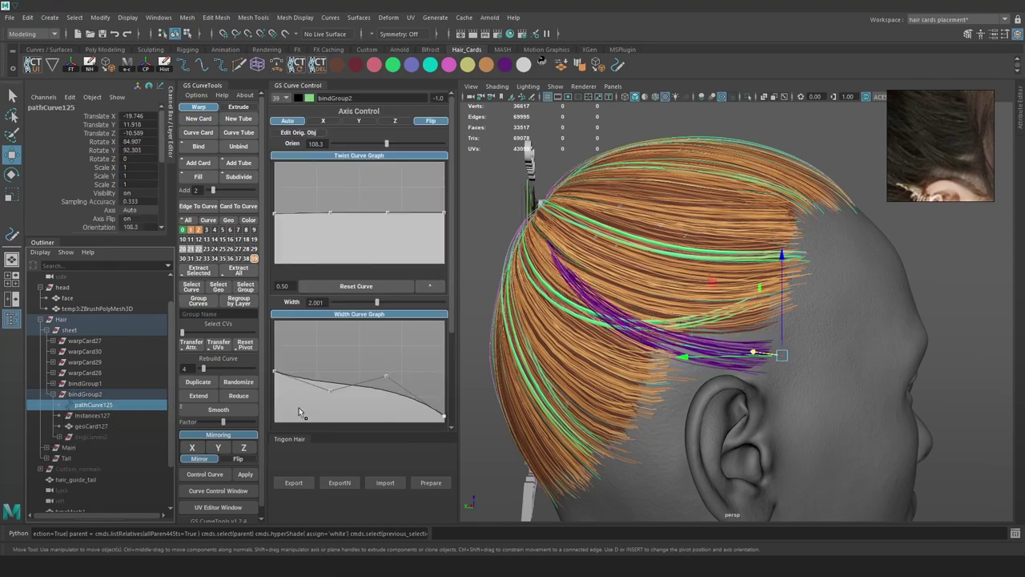
{"action": "key", "text": "Up"}
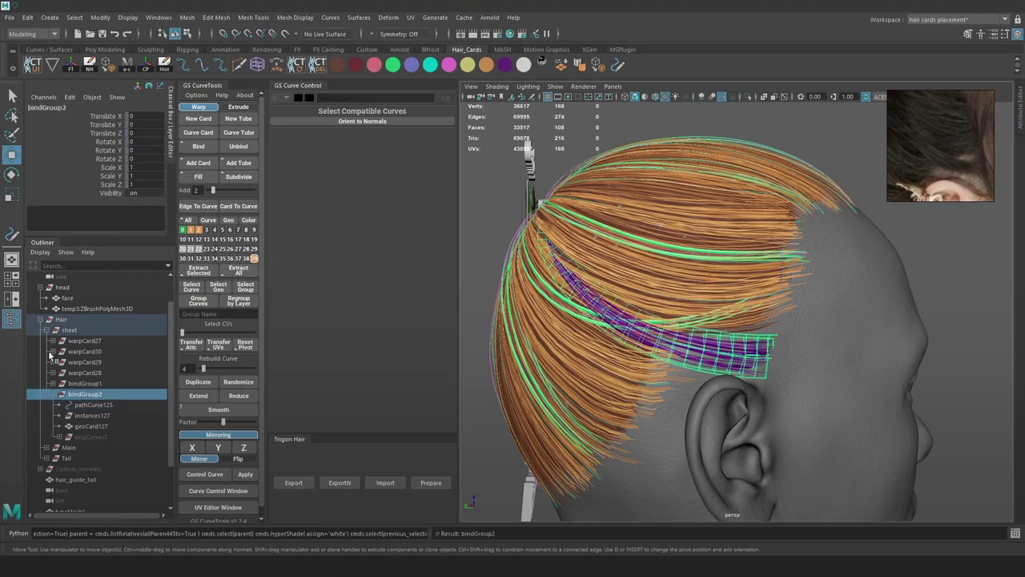
{"action": "double_click", "coordinate": [88, 394]}
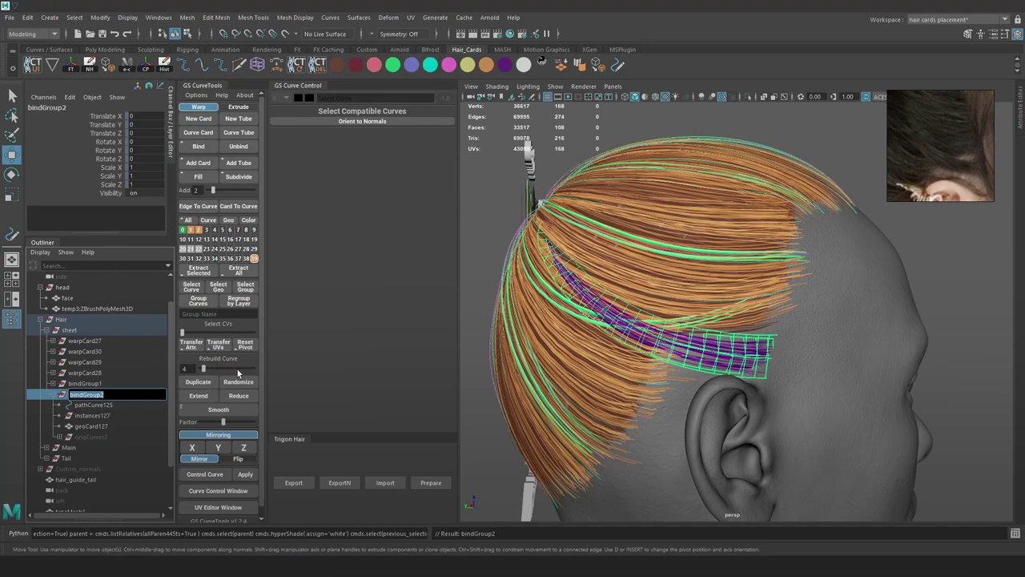
{"action": "left_click", "coordinate": [94, 385]}
{"action": "left_click", "coordinate": [102, 393]}
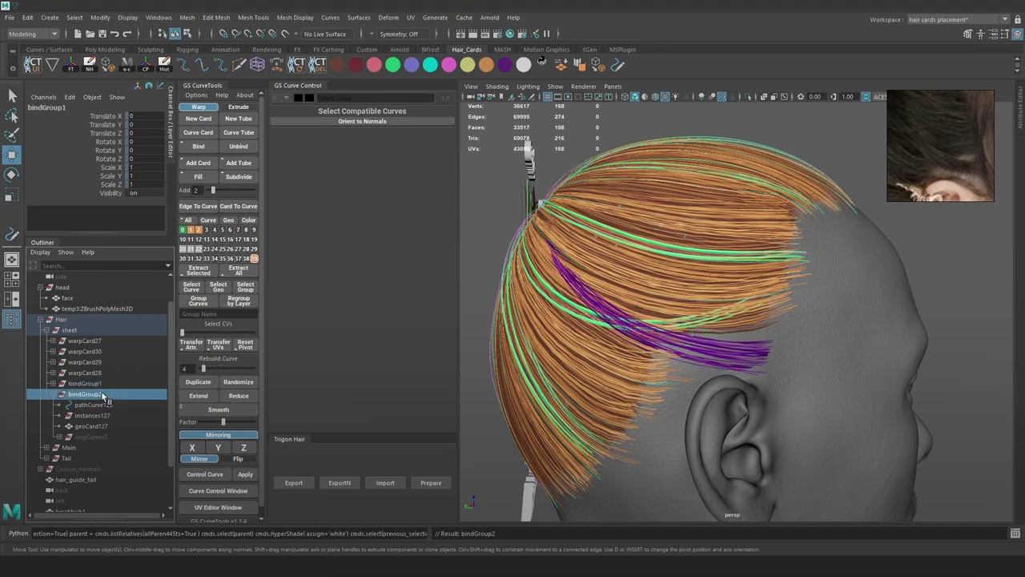
{"action": "left_click", "coordinate": [53, 395]}
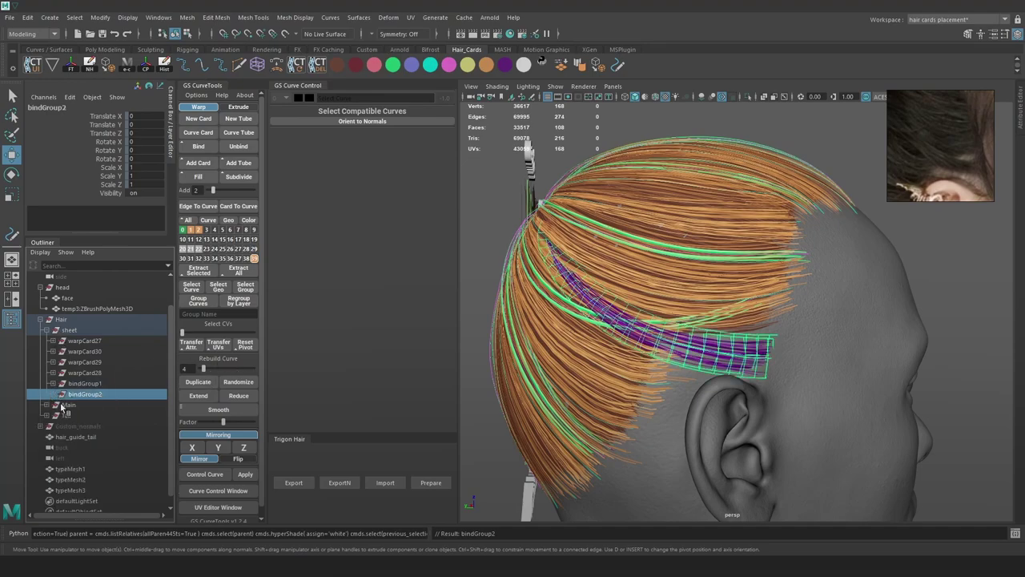
Move bindGroup2 into the cover group under Main
{"action": "left_click", "coordinate": [46, 405]}
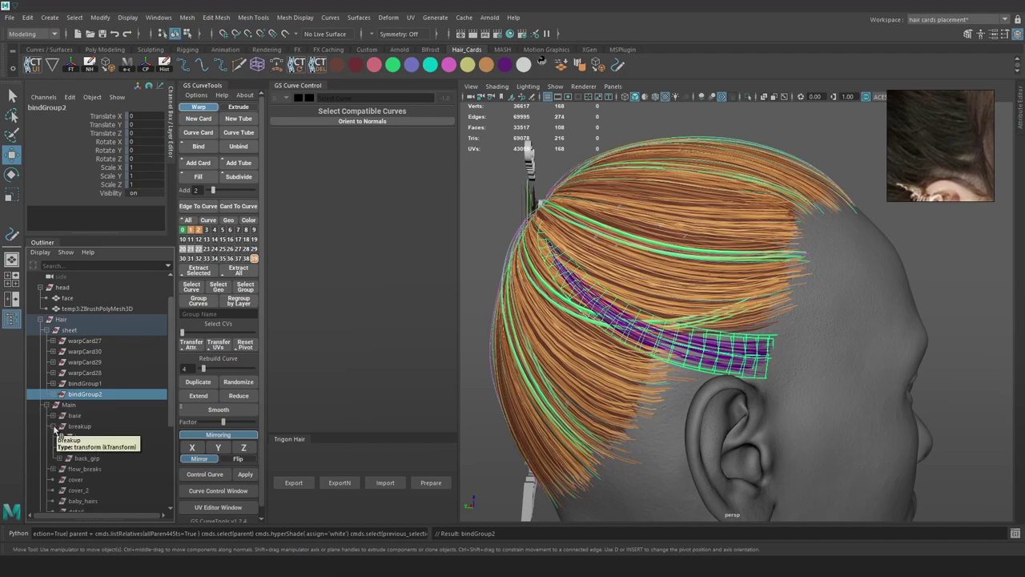
{"action": "left_click", "coordinate": [53, 427]}
{"action": "left_click", "coordinate": [46, 405]}
{"action": "left_click", "coordinate": [45, 405]}
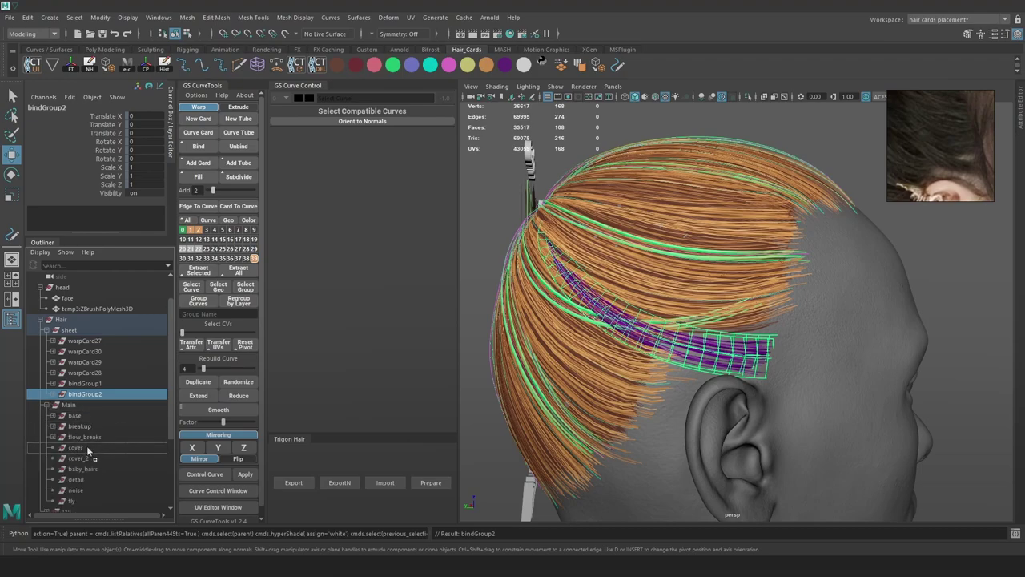
{"action": "middle_click_drag", "start_coordinate": [88, 447], "coordinate": [87, 448]}
{"action": "left_click", "coordinate": [89, 438]}
Clear the selection, check the strand above the ear and save the scene
{"action": "left_click_drag", "start_coordinate": [731, 295], "coordinate": [696, 276], "text": "alt"}
{"action": "right_click_drag", "start_coordinate": [695, 277], "coordinate": [662, 237], "text": "alt"}
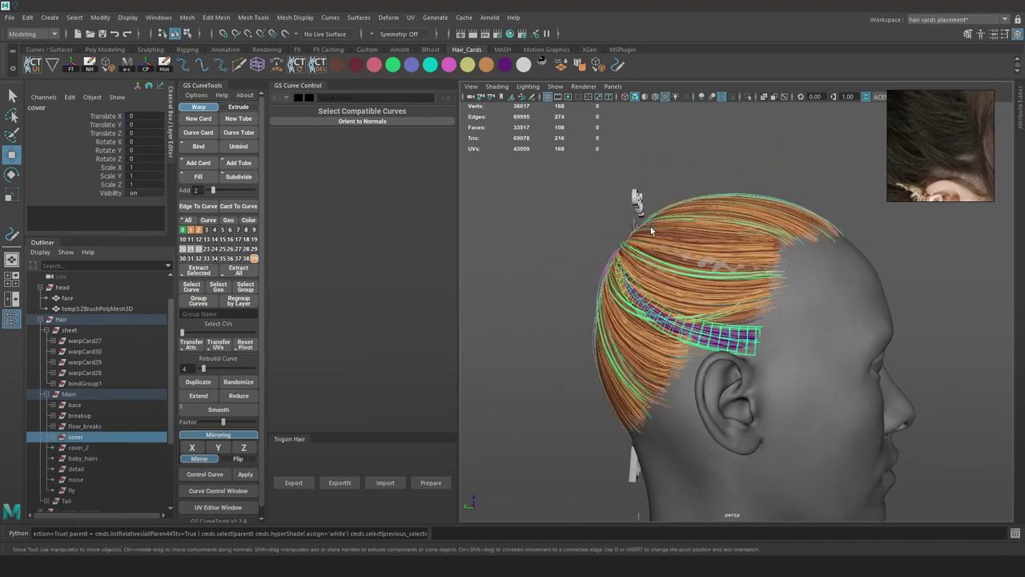
{"action": "scroll", "coordinate": [593, 207], "scroll_direction": "up", "scroll_amount": 2}
{"action": "left_click", "coordinate": [570, 216]}
{"action": "scroll", "coordinate": [637, 290], "scroll_direction": "up", "scroll_amount": 3}
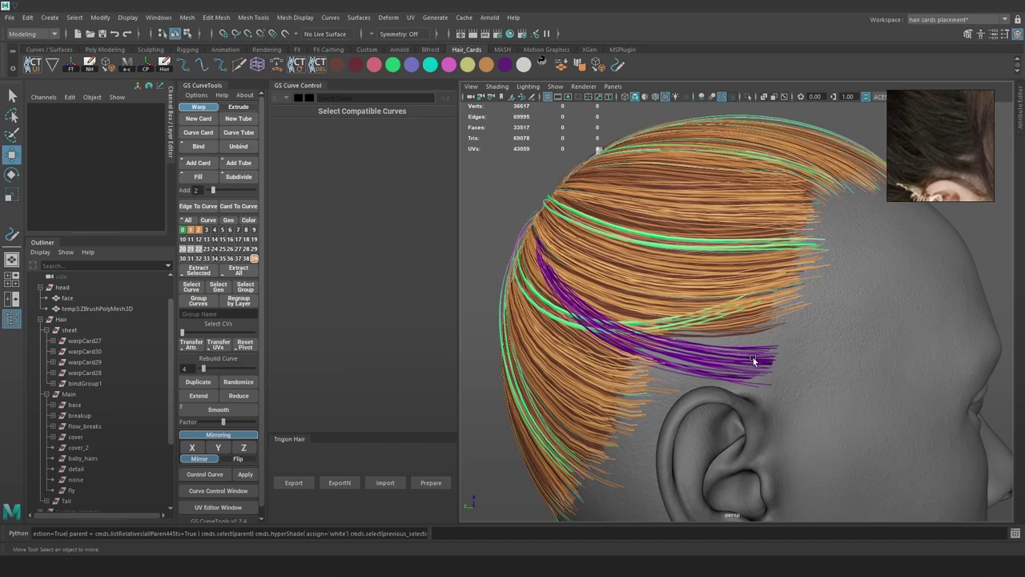
{"action": "scroll", "coordinate": [727, 358], "scroll_direction": "up", "scroll_amount": 2}
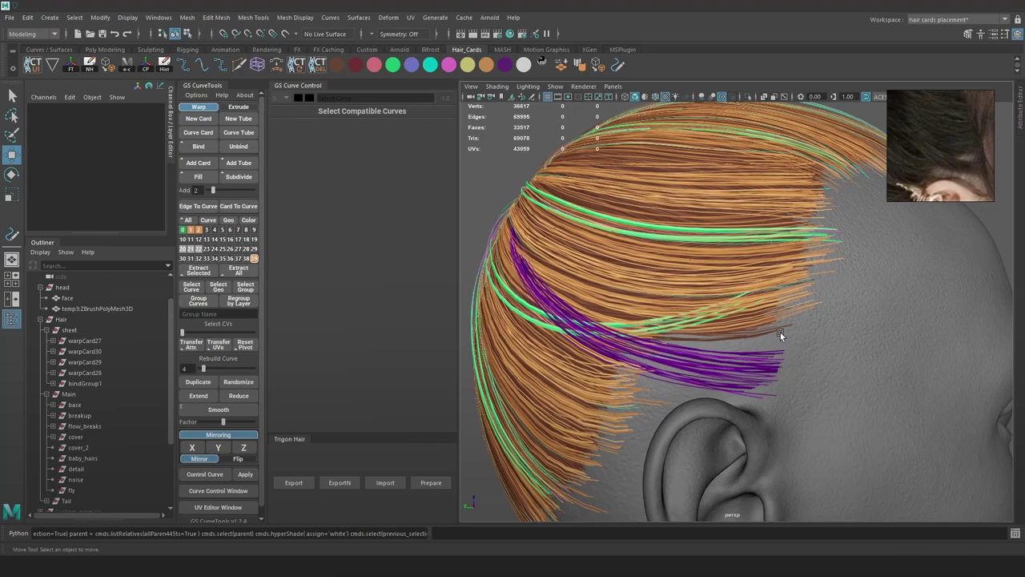
{"action": "left_click_drag", "start_coordinate": [750, 395], "coordinate": [792, 400], "text": "alt"}
{"action": "right_click_drag", "start_coordinate": [792, 399], "coordinate": [747, 351], "text": "alt"}
{"action": "key", "text": "ctrl+s"}
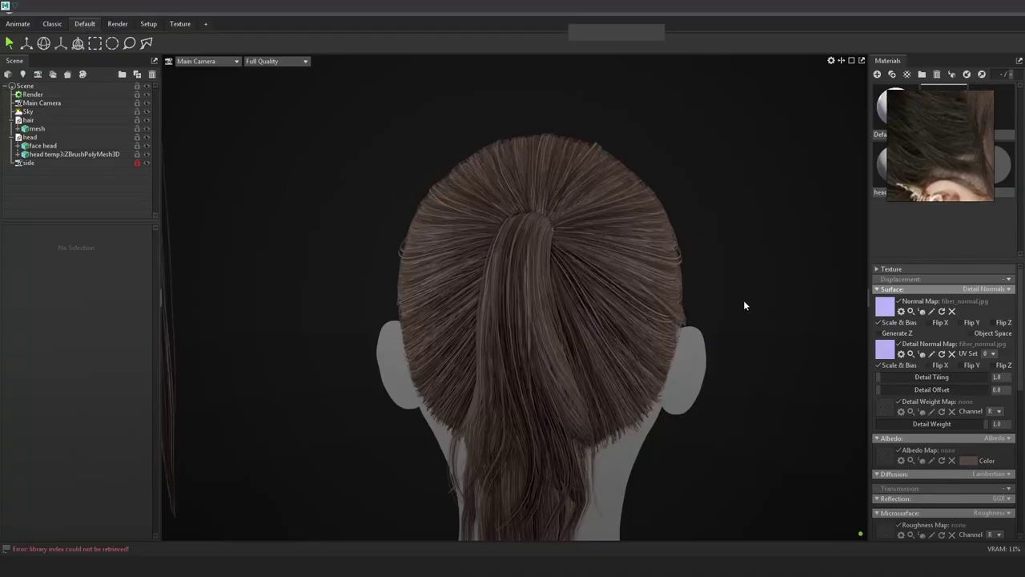
Switch to Marmoset Toolbag and examine the rendered hair around the new strand from the side, comparing it with the reference photo
{"action": "left_click_drag", "start_coordinate": [743, 300], "coordinate": [793, 252]}
{"action": "left_click_drag", "start_coordinate": [753, 307], "coordinate": [708, 337]}
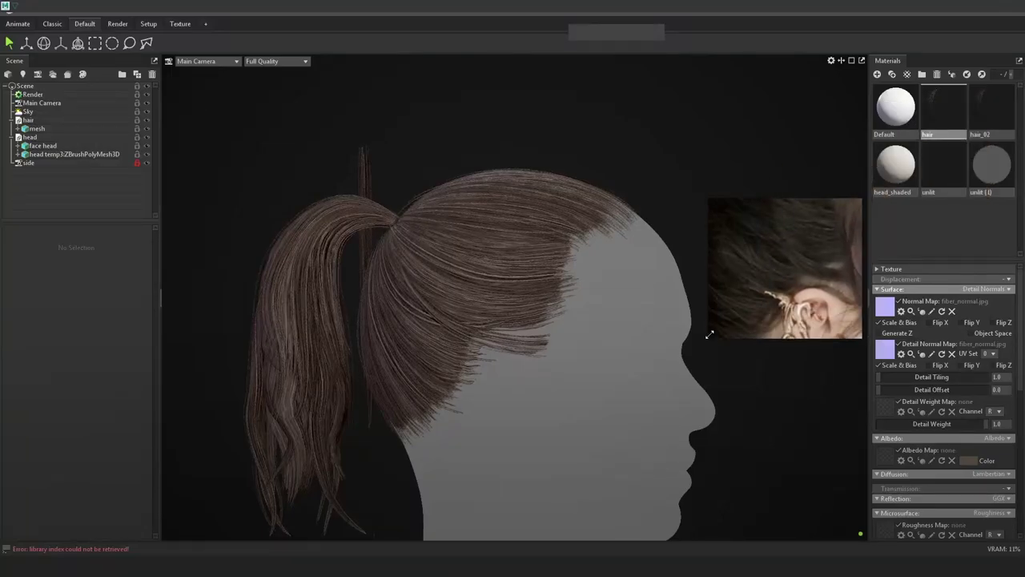
{"action": "scroll", "coordinate": [519, 342], "scroll_direction": "up", "scroll_amount": 5}
{"action": "mouse_move", "coordinate": [519, 342]}
{"action": "left_mouse_down"}
{"action": "mouse_move", "coordinate": [564, 347]}
{"action": "mouse_move", "coordinate": [269, 342]}
{"action": "mouse_move", "coordinate": [588, 314]}
{"action": "mouse_move", "coordinate": [573, 357]}
{"action": "mouse_move", "coordinate": [408, 385]}
{"action": "mouse_move", "coordinate": [488, 345]}
{"action": "mouse_move", "coordinate": [491, 370]}
{"action": "mouse_move", "coordinate": [465, 402]}
{"action": "mouse_move", "coordinate": [440, 328]}
{"action": "mouse_move", "coordinate": [492, 363]}
{"action": "mouse_move", "coordinate": [511, 339]}
{"action": "left_mouse_up"}
{"action": "scroll", "coordinate": [491, 363], "scroll_direction": "up", "scroll_amount": 3}
{"action": "left_click_drag", "start_coordinate": [413, 274], "coordinate": [302, 348]}
{"action": "left_click_drag", "start_coordinate": [410, 328], "coordinate": [446, 350]}
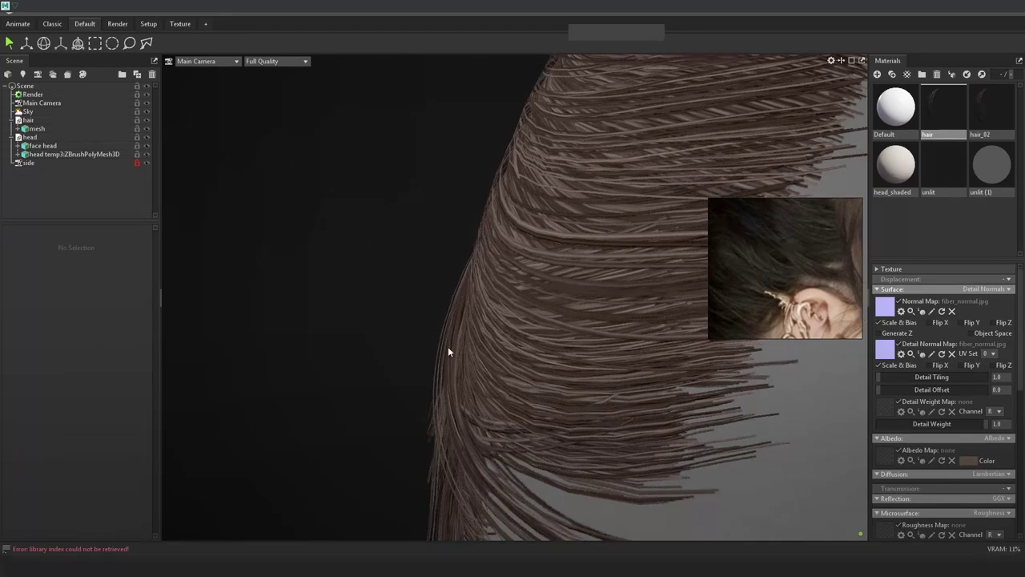
{"action": "left_click_drag", "start_coordinate": [465, 385], "coordinate": [664, 346]}
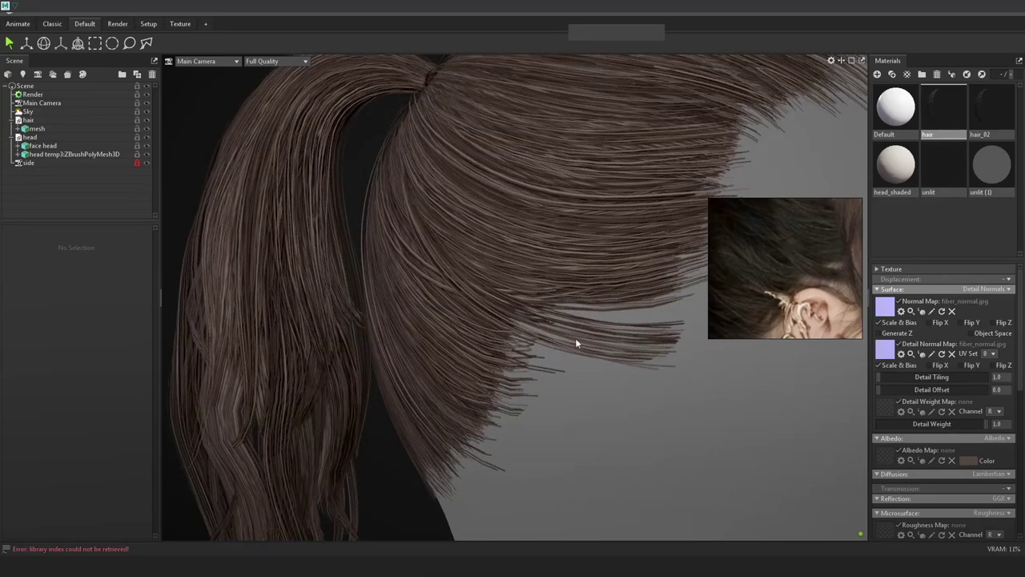
{"action": "right_click_drag", "start_coordinate": [621, 367], "coordinate": [579, 329]}
{"action": "left_click_drag", "start_coordinate": [578, 329], "coordinate": [621, 326]}
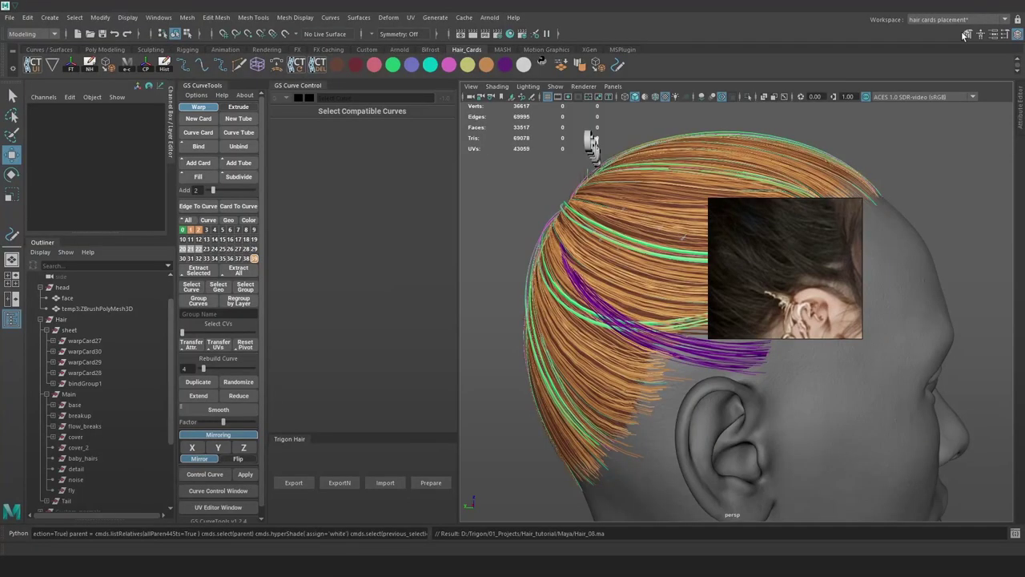
Switch back to Maya, duplicate the purple bound strand above the ear and move the copy up the side of the head
{"action": "left_click_drag", "start_coordinate": [653, 298], "coordinate": [652, 322], "text": "alt"}
{"action": "key", "text": "4"}
{"action": "left_click", "coordinate": [661, 321]}
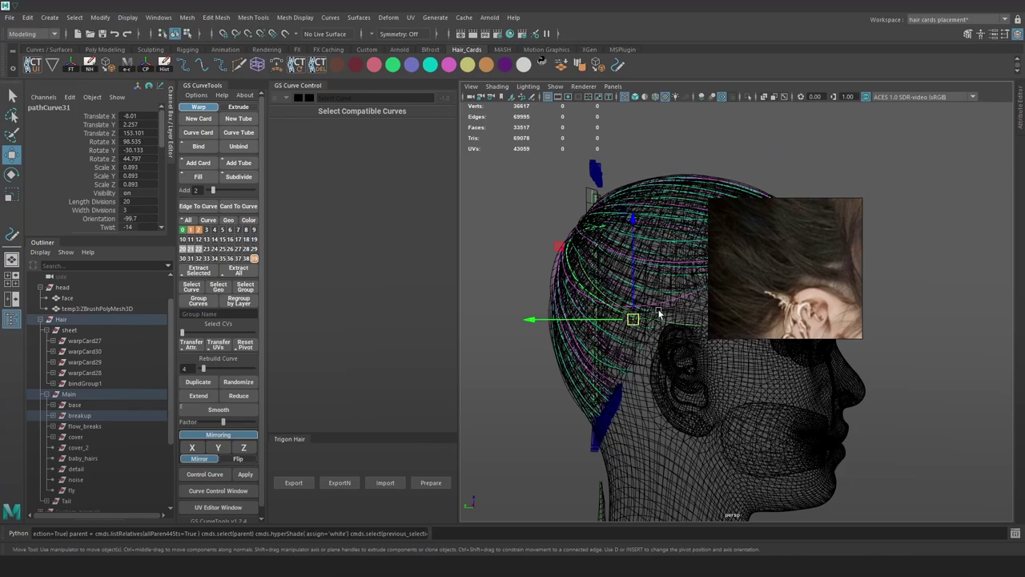
{"action": "scroll", "coordinate": [650, 291], "scroll_direction": "up", "scroll_amount": 4}
{"action": "left_click_drag", "start_coordinate": [650, 291], "coordinate": [645, 336], "text": "alt"}
{"action": "key", "text": "5"}
{"action": "key", "text": "4"}
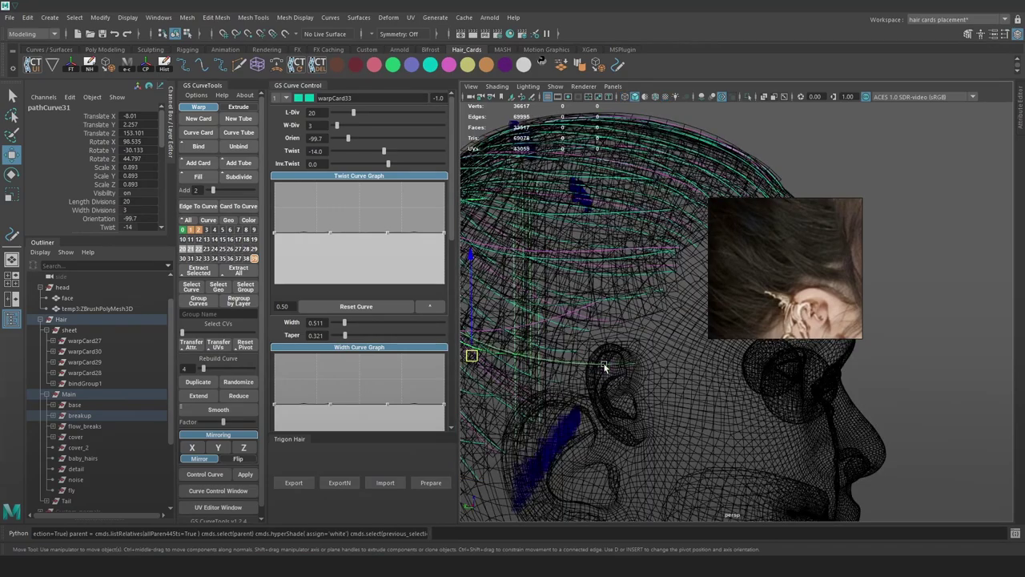
{"action": "left_click", "coordinate": [606, 367]}
{"action": "key", "text": "6"}
{"action": "left_click_drag", "start_coordinate": [636, 327], "coordinate": [634, 185]}
{"action": "left_click", "coordinate": [198, 382]}
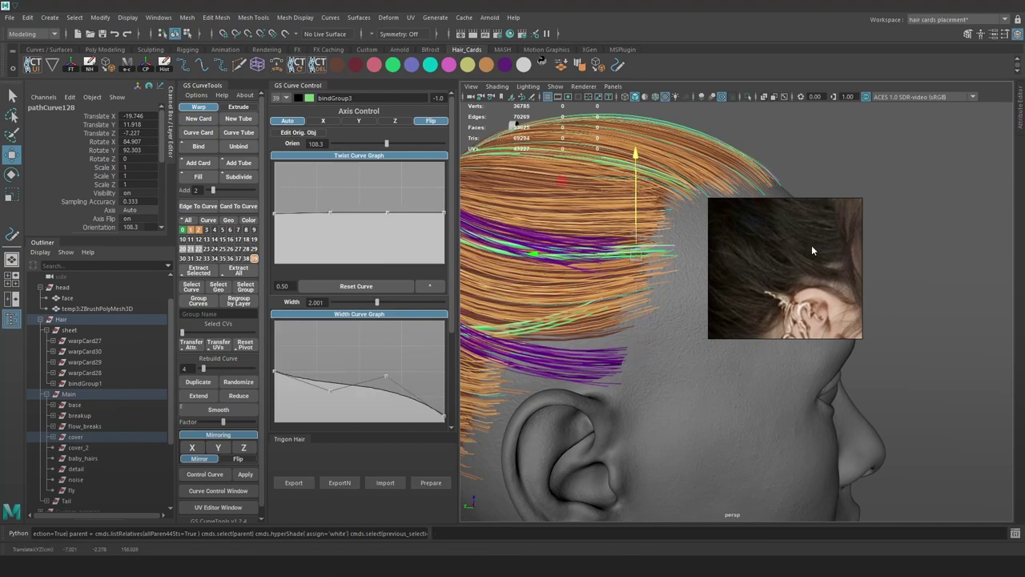
Shift the reference photo over the face, clear of the hair, and slide the copied strand forward to Translate Y 11.478
{"action": "middle_click_drag", "start_coordinate": [809, 246], "coordinate": [801, 272]}
{"action": "right_click_drag", "start_coordinate": [783, 266], "coordinate": [926, 285]}
{"action": "middle_click_drag", "start_coordinate": [659, 228], "coordinate": [730, 274], "text": "alt"}
{"action": "left_click_drag", "start_coordinate": [730, 273], "coordinate": [699, 243], "text": "alt"}
{"action": "left_click_drag", "start_coordinate": [652, 279], "coordinate": [667, 280]}
Zoom into another hair area in the reference images and slide the copied strand forward to Translate Y 10.564
{"action": "scroll", "coordinate": [941, 272], "scroll_direction": "down", "scroll_amount": 4}
{"action": "scroll", "coordinate": [940, 261], "scroll_direction": "up", "scroll_amount": 5}
{"action": "middle_click_drag", "start_coordinate": [940, 255], "coordinate": [947, 278]}
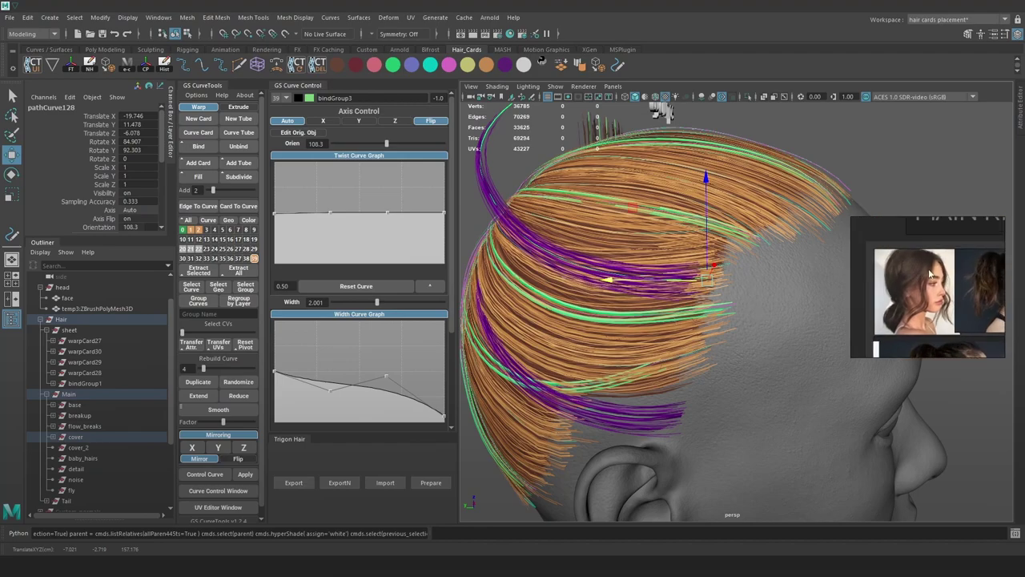
{"action": "scroll", "coordinate": [948, 255], "scroll_direction": "up", "scroll_amount": 5}
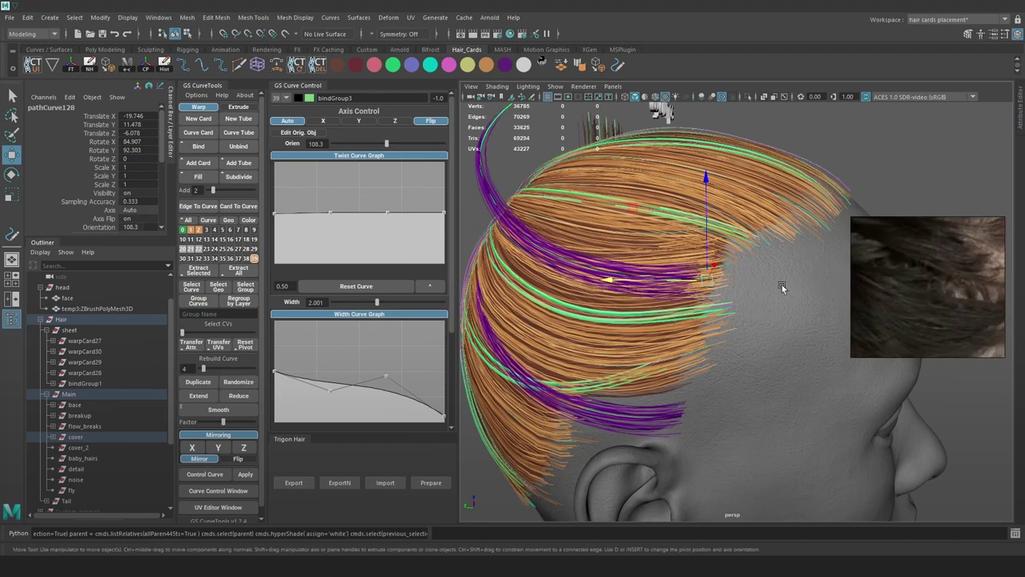
{"action": "middle_click_drag", "start_coordinate": [784, 281], "coordinate": [776, 290], "text": "alt"}
{"action": "left_click_drag", "start_coordinate": [652, 288], "coordinate": [678, 294]}
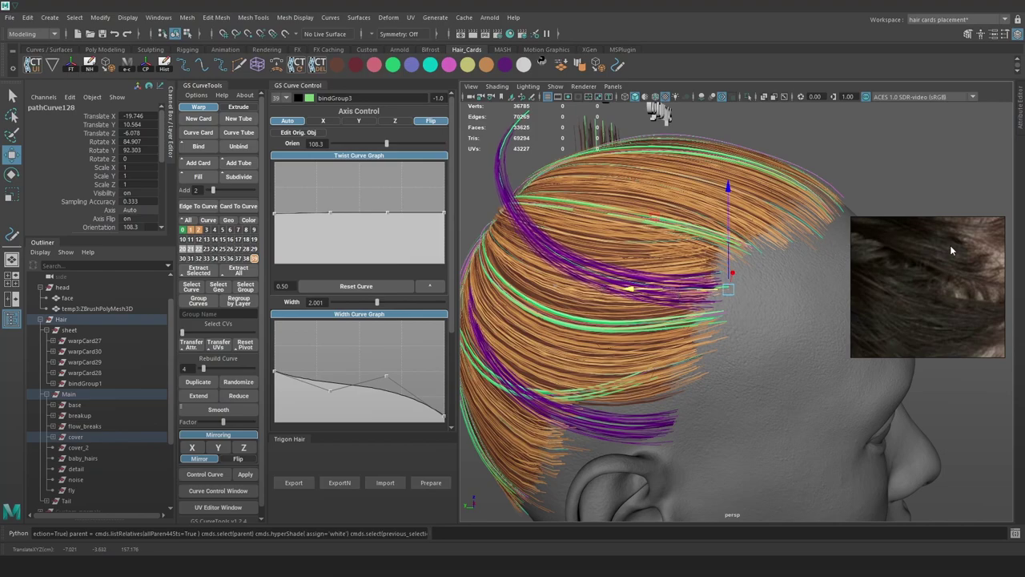
Rotate the copied upper strand to about X 89.6, Y 119, Z 4.7 and set its curve orientation to 142.9
{"action": "left_click_drag", "start_coordinate": [612, 296], "coordinate": [660, 280], "text": "alt"}
{"action": "left_click_drag", "start_coordinate": [722, 284], "coordinate": [769, 248], "text": "alt"}
{"action": "key", "text": "e"}
{"action": "left_click_drag", "start_coordinate": [387, 144], "coordinate": [393, 144]}
{"action": "scroll", "coordinate": [618, 230], "scroll_direction": "down", "scroll_amount": 2}
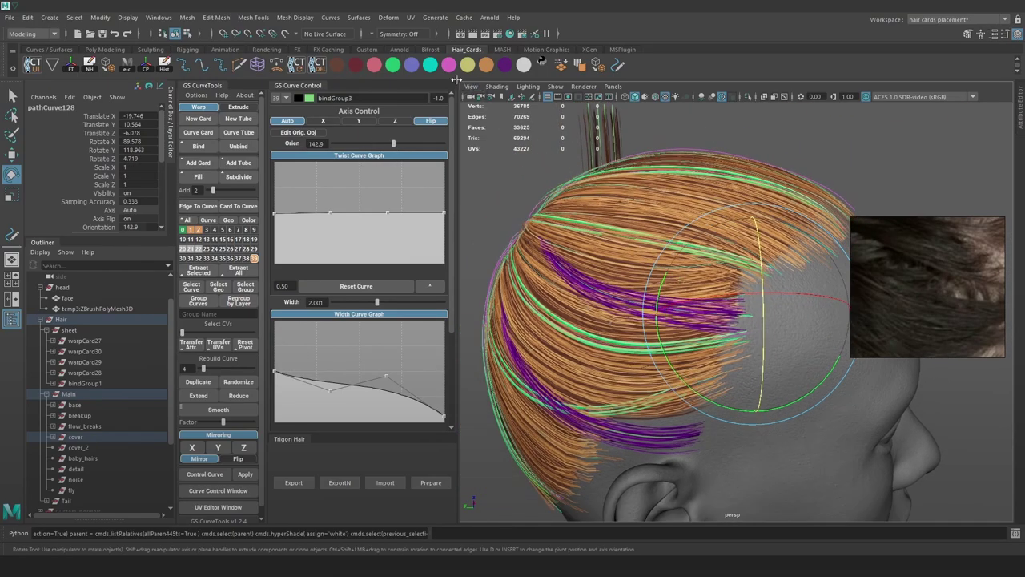
Recolour the two purple bound strands magenta and select the upper one
{"action": "key", "text": "4"}
{"action": "left_click", "coordinate": [661, 439]}
{"action": "left_click", "coordinate": [449, 66]}
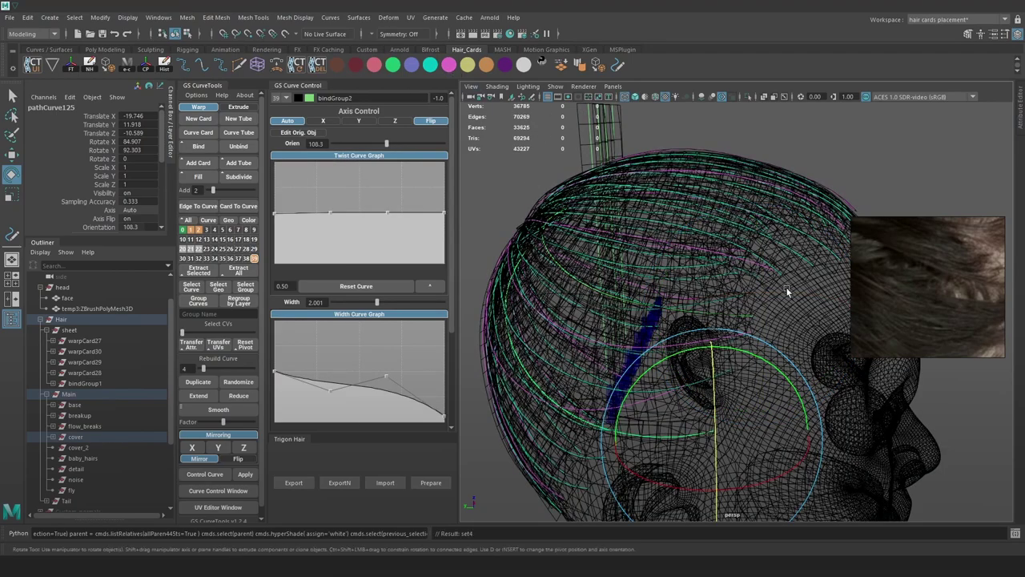
{"action": "key", "text": "6"}
{"action": "left_click", "coordinate": [750, 313]}
{"action": "left_click_drag", "start_coordinate": [593, 270], "coordinate": [652, 260], "text": "alt"}
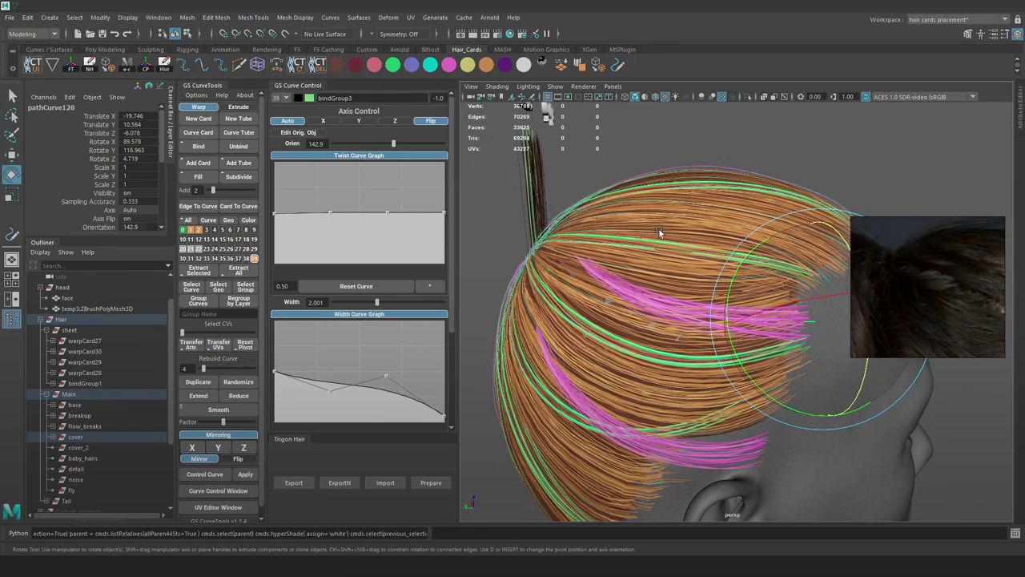
Switch the upper strand to control-vertex editing and move its root points to the ponytail base
{"action": "right_click", "coordinate": [508, 191]}
{"action": "left_click", "coordinate": [508, 191]}
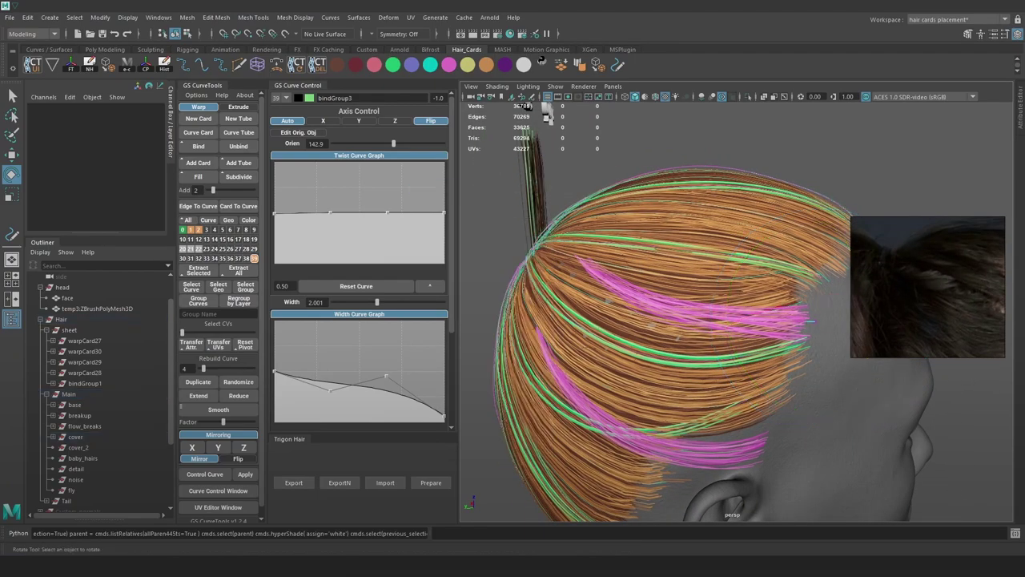
{"action": "left_click_drag", "start_coordinate": [650, 251], "coordinate": [674, 286], "text": "alt"}
{"action": "key", "text": "4"}
{"action": "left_click_drag", "start_coordinate": [553, 218], "coordinate": [552, 216]}
{"action": "key", "text": "5"}
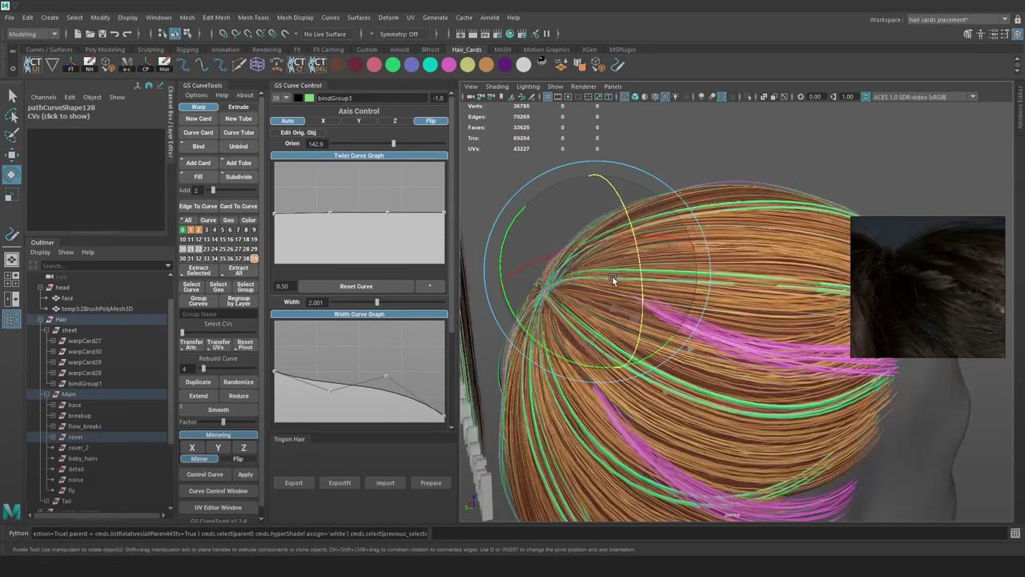
{"action": "key", "text": "w"}
{"action": "left_click_drag", "start_coordinate": [602, 272], "coordinate": [832, 296]}
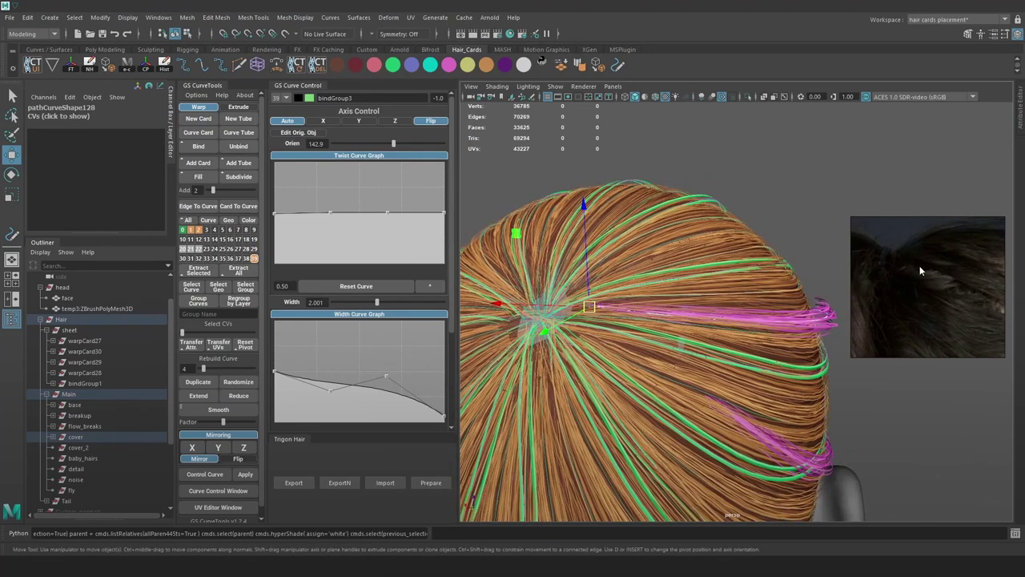
Widen the upper strand's tip in its width curve and shift the root points with an adjusted soft-selection falloff
{"action": "left_click_drag", "start_coordinate": [599, 301], "coordinate": [554, 320], "text": "alt"}
{"action": "left_click_drag", "start_coordinate": [444, 415], "coordinate": [445, 395]}
{"action": "key", "text": "4"}
{"action": "left_click_drag", "start_coordinate": [521, 337], "coordinate": [568, 295], "text": "alt"}
{"action": "key", "text": "e"}
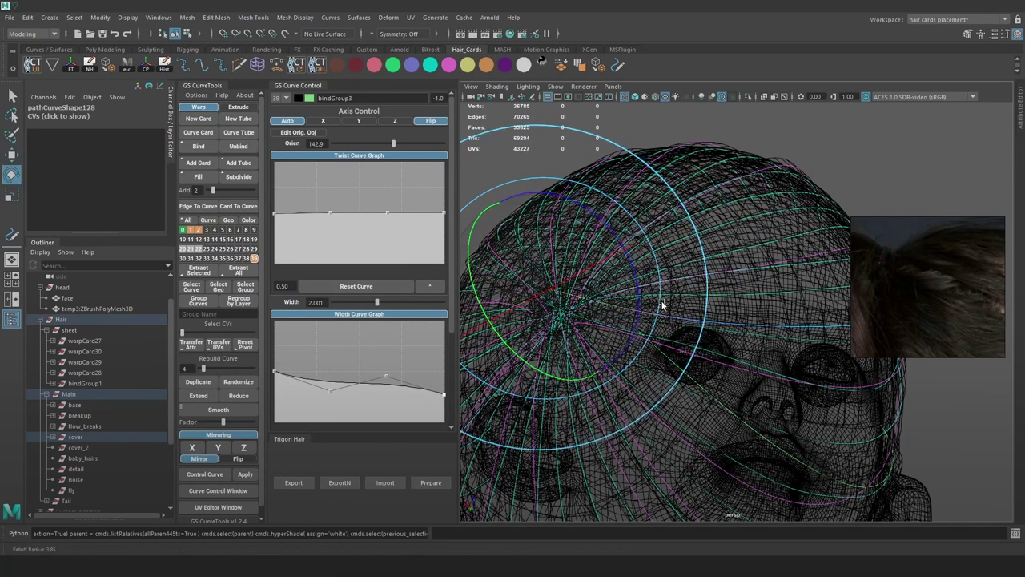
{"action": "key", "text": "w"}
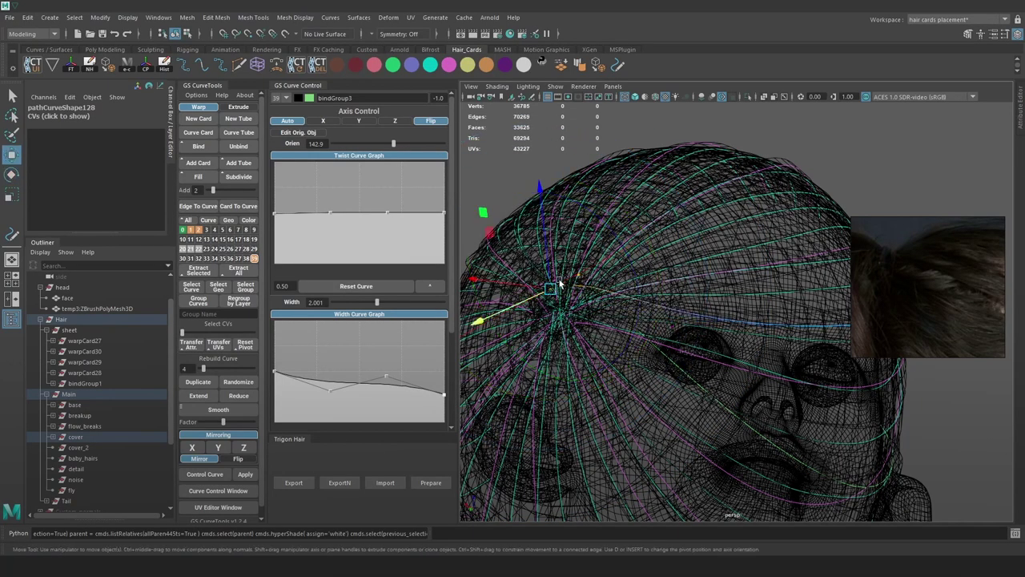
{"action": "key", "text": "5"}
{"action": "left_click_drag", "start_coordinate": [551, 292], "coordinate": [552, 323]}
{"action": "key", "text": "6"}
{"action": "left_click_drag", "start_coordinate": [663, 324], "coordinate": [636, 302], "text": "alt"}
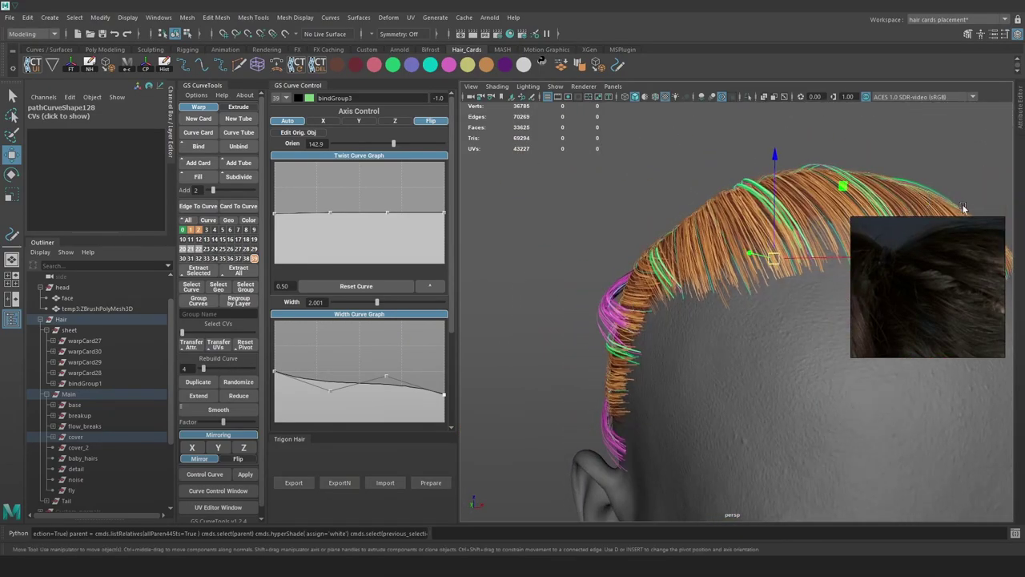
Set the upper strand's orientation to 131.4
{"action": "left_click_drag", "start_coordinate": [781, 283], "coordinate": [761, 283], "text": "alt"}
{"action": "scroll", "coordinate": [599, 333], "scroll_direction": "up", "scroll_amount": 1}
{"action": "key", "text": "4"}
{"action": "key", "text": "6"}
{"action": "scroll", "coordinate": [595, 329], "scroll_direction": "up", "scroll_amount": 1}
{"action": "left_click_drag", "start_coordinate": [392, 143], "coordinate": [390, 144]}
Select the control points near the upper strand's tip and move them against the side of the head
{"action": "left_click_drag", "start_coordinate": [714, 341], "coordinate": [713, 378], "text": "alt"}
{"action": "key", "text": "4"}
{"action": "left_click_drag", "start_coordinate": [519, 309], "coordinate": [589, 402]}
{"action": "key", "text": "6"}
{"action": "mouse_move", "coordinate": [604, 349]}
{"action": "left_mouse_down"}
{"action": "mouse_move", "coordinate": [745, 337]}
{"action": "mouse_move", "coordinate": [757, 323]}
{"action": "left_mouse_up"}
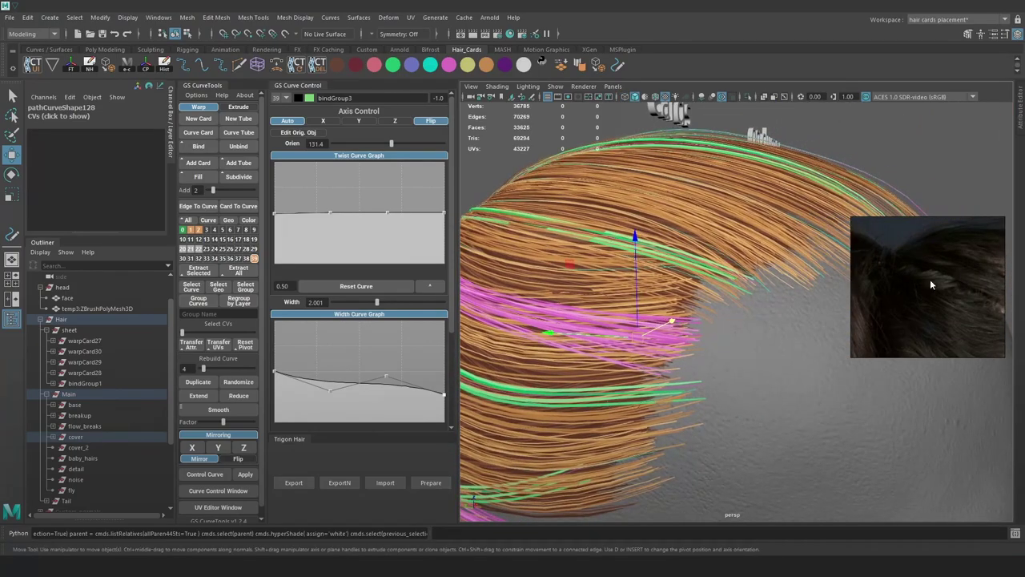
Rotate the upper strand's tip points to follow the hair flow and nudge them forward toward the hairline
{"action": "left_click_drag", "start_coordinate": [708, 279], "coordinate": [699, 283], "text": "alt"}
{"action": "key", "text": "e"}
{"action": "left_click_drag", "start_coordinate": [731, 301], "coordinate": [732, 316]}
{"action": "key", "text": "w"}
{"action": "left_click_drag", "start_coordinate": [687, 362], "coordinate": [731, 356], "text": "alt"}
{"action": "left_click_drag", "start_coordinate": [645, 340], "coordinate": [658, 339]}
{"action": "scroll", "coordinate": [657, 340], "scroll_direction": "down", "scroll_amount": 5}
{"action": "left_click_drag", "start_coordinate": [739, 310], "coordinate": [698, 295], "text": "alt"}
{"action": "scroll", "coordinate": [725, 284], "scroll_direction": "down", "scroll_amount": 3}
{"action": "scroll", "coordinate": [725, 284], "scroll_direction": "up", "scroll_amount": 5}
{"action": "left_click_drag", "start_coordinate": [603, 270], "coordinate": [609, 269]}
{"action": "key", "text": "e"}
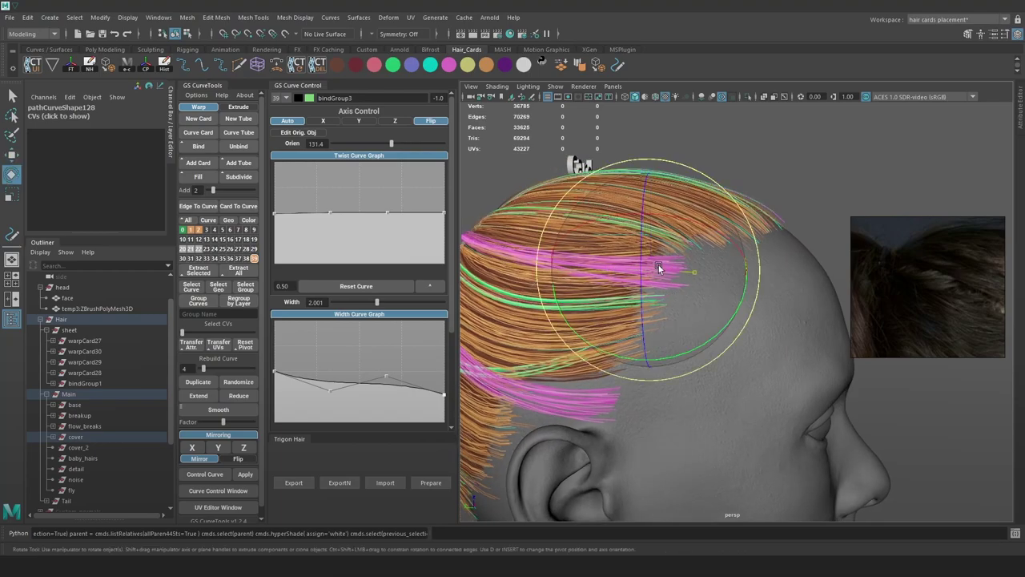
Try to shift a control point near the upper strand's tip
{"action": "key", "text": "4"}
{"action": "left_click", "coordinate": [700, 241]}
{"action": "left_click", "coordinate": [665, 264]}
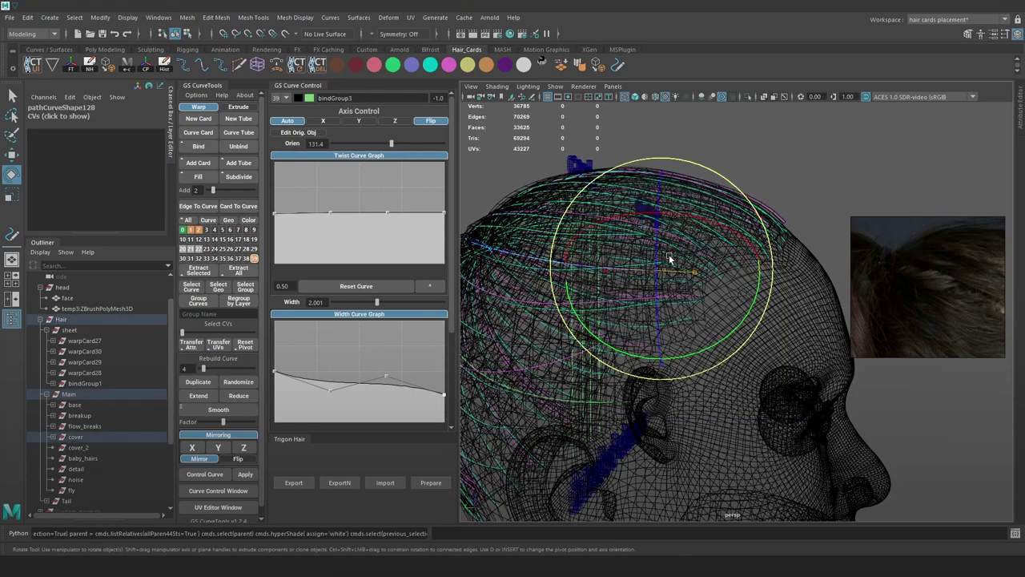
{"action": "key", "text": "5"}
{"action": "key", "text": "w"}
{"action": "left_click_drag", "start_coordinate": [663, 244], "coordinate": [662, 249]}
{"action": "key", "text": "ctrl+z"}
Rebuild the upper strand's curve with a value of 6
{"action": "key", "text": "e"}
{"action": "key", "text": "w"}
{"action": "key", "text": "4"}
{"action": "left_click_drag", "start_coordinate": [203, 368], "coordinate": [206, 366]}
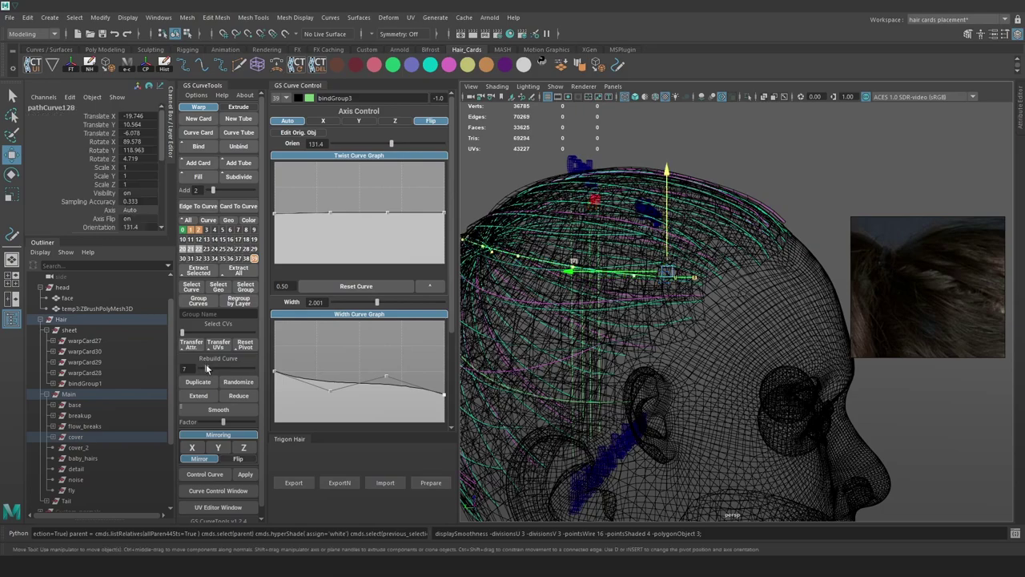
Move the rebuilt strand's root and middle control points into the base hair, toggling soft selection
{"action": "left_click", "coordinate": [750, 160]}
{"action": "left_click_drag", "start_coordinate": [551, 237], "coordinate": [522, 291]}
{"action": "left_click_drag", "start_coordinate": [556, 290], "coordinate": [564, 287]}
{"action": "left_click_drag", "start_coordinate": [565, 286], "coordinate": [714, 233], "text": "alt"}
{"action": "key", "text": "b"}
{"action": "mouse_move", "coordinate": [720, 260]}
{"action": "left_mouse_down"}
{"action": "mouse_move", "coordinate": [712, 238]}
{"action": "mouse_move", "coordinate": [705, 247]}
{"action": "left_mouse_up"}
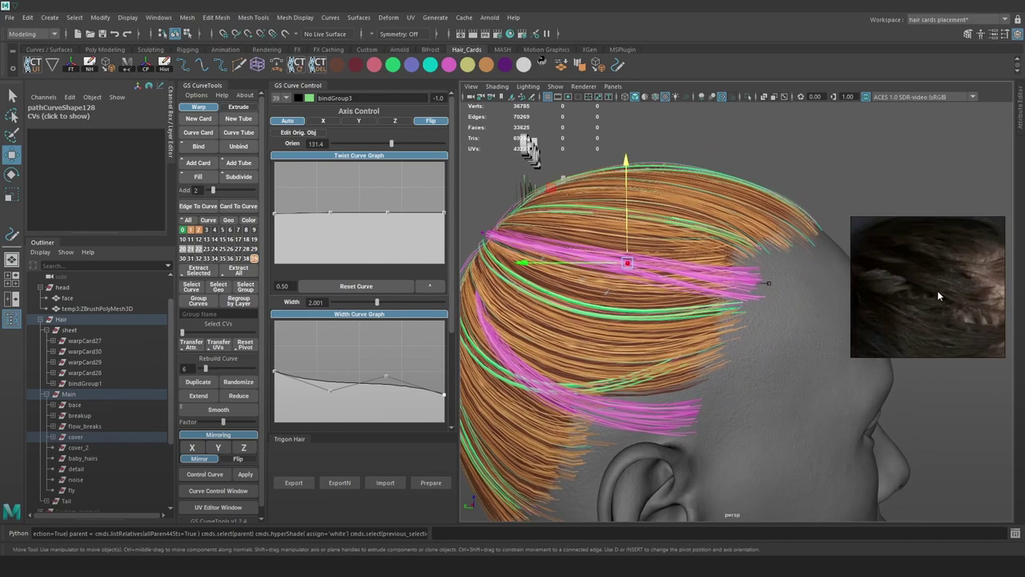
Reshape the upper strand's width curve with a wider root tapering to the tip, and nudge its selected control point
{"action": "left_click_drag", "start_coordinate": [695, 295], "coordinate": [678, 295], "text": "alt"}
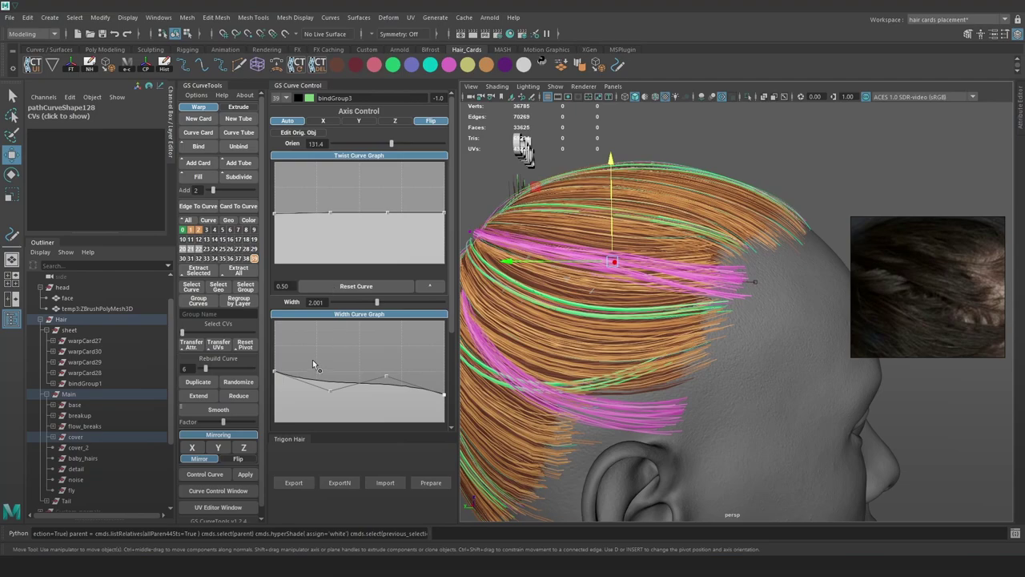
{"action": "left_click_drag", "start_coordinate": [333, 395], "coordinate": [274, 359]}
{"action": "left_click_drag", "start_coordinate": [735, 286], "coordinate": [651, 284], "text": "alt"}
{"action": "middle_click_drag", "start_coordinate": [651, 284], "coordinate": [785, 333], "text": "alt"}
{"action": "left_click_drag", "start_coordinate": [657, 290], "coordinate": [664, 289]}
Check the upper strand's curve from several angles and export the hair with Trigon Hair
{"action": "key", "text": "4"}
{"action": "key", "text": "6"}
{"action": "scroll", "coordinate": [661, 288], "scroll_direction": "up", "scroll_amount": 1}
{"action": "left_click_drag", "start_coordinate": [673, 240], "coordinate": [668, 362], "text": "alt"}
{"action": "key", "text": "4"}
{"action": "left_click", "coordinate": [633, 361]}
{"action": "key", "text": "6"}
{"action": "scroll", "coordinate": [668, 361], "scroll_direction": "down", "scroll_amount": 5}
{"action": "left_click_drag", "start_coordinate": [617, 313], "coordinate": [691, 293], "text": "alt"}
{"action": "left_click", "coordinate": [292, 483]}
{"action": "left_click", "coordinate": [293, 483]}
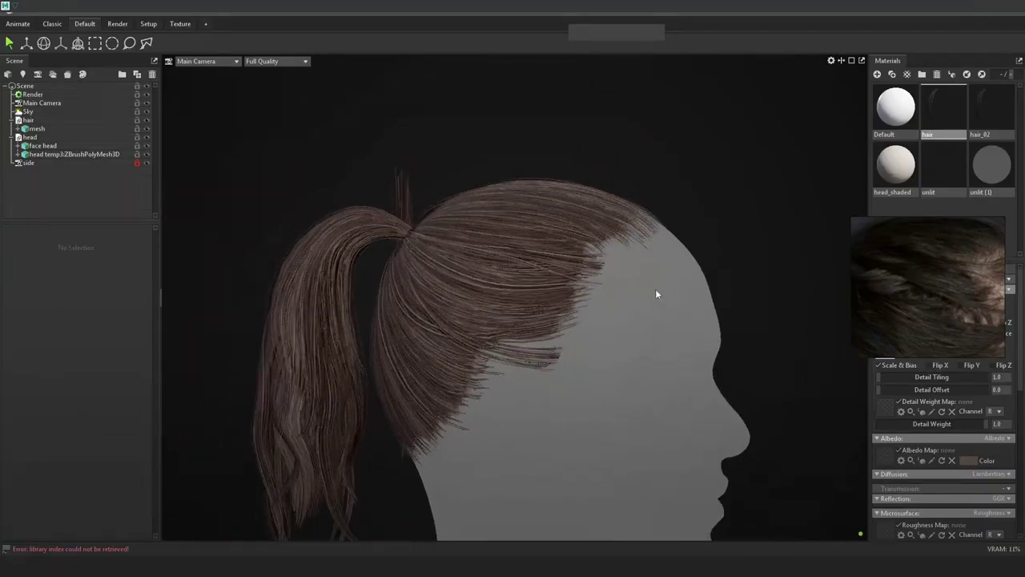
Switch to Marmoset Toolbag and examine the rendered upper strand up close from the side under rotated lighting
{"action": "scroll", "coordinate": [657, 289], "scroll_direction": "up", "scroll_amount": 1}
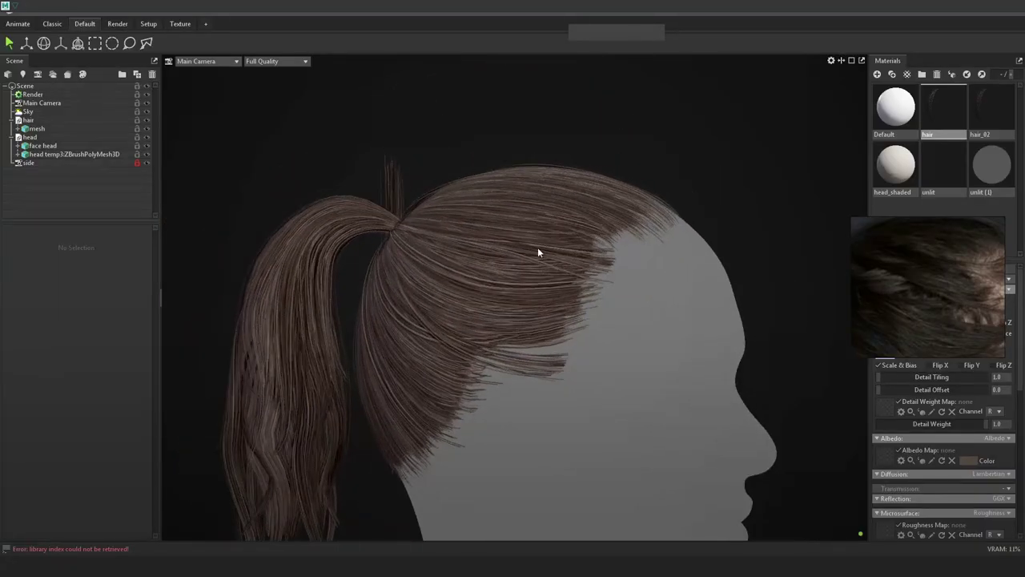
{"action": "scroll", "coordinate": [577, 256], "scroll_direction": "up", "scroll_amount": 1}
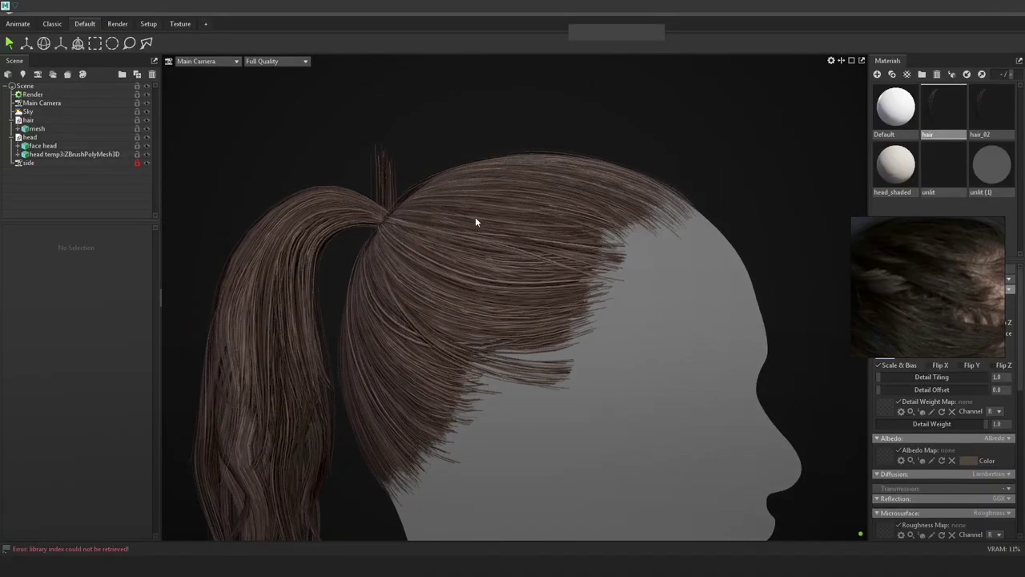
{"action": "scroll", "coordinate": [474, 216], "scroll_direction": "up", "scroll_amount": 1}
{"action": "mouse_move", "coordinate": [560, 255]}
{"action": "left_mouse_down", "text": "alt"}
{"action": "mouse_move", "coordinate": [576, 204]}
{"action": "mouse_move", "coordinate": [560, 252]}
{"action": "mouse_move", "coordinate": [472, 255]}
{"action": "mouse_move", "coordinate": [598, 260]}
{"action": "left_mouse_up", "text": "alt"}
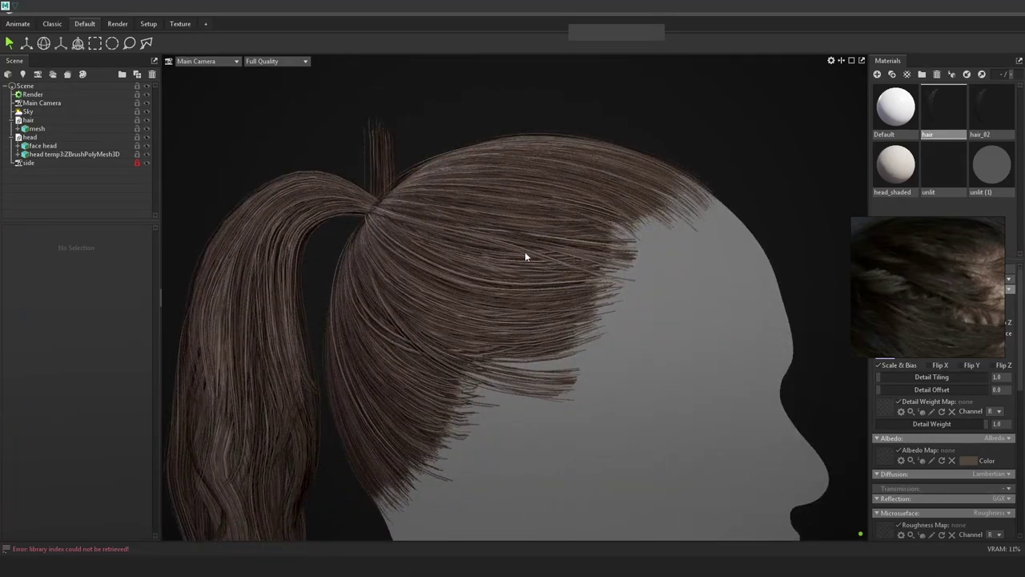
{"action": "left_click_drag", "start_coordinate": [465, 244], "coordinate": [564, 277], "text": "shift"}
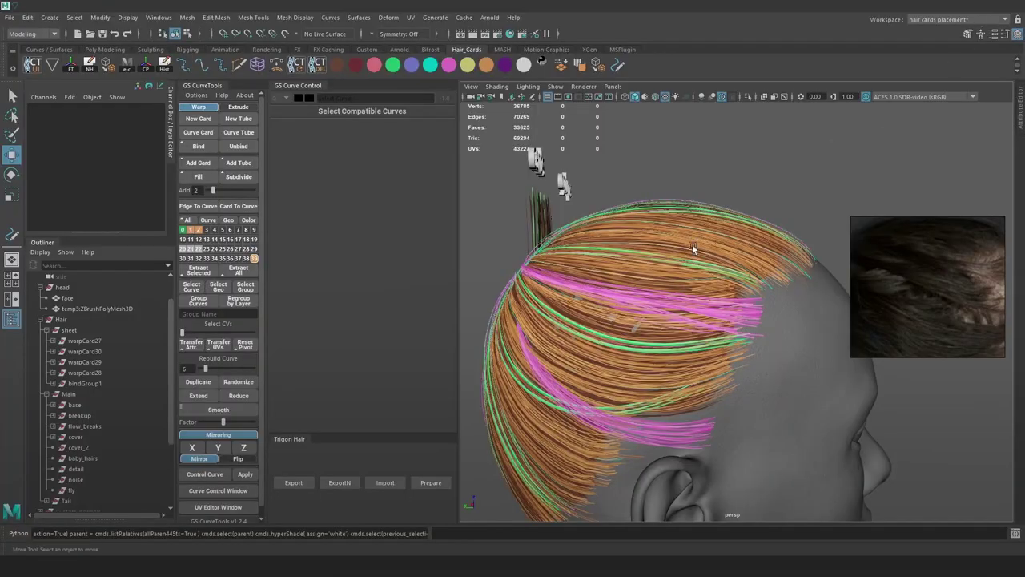
Switch back to Maya and adjust the upper strand's middle and root-side control points along the curve of the scalp
{"action": "left_click_drag", "start_coordinate": [694, 248], "coordinate": [626, 266], "text": "alt"}
{"action": "key", "text": "4"}
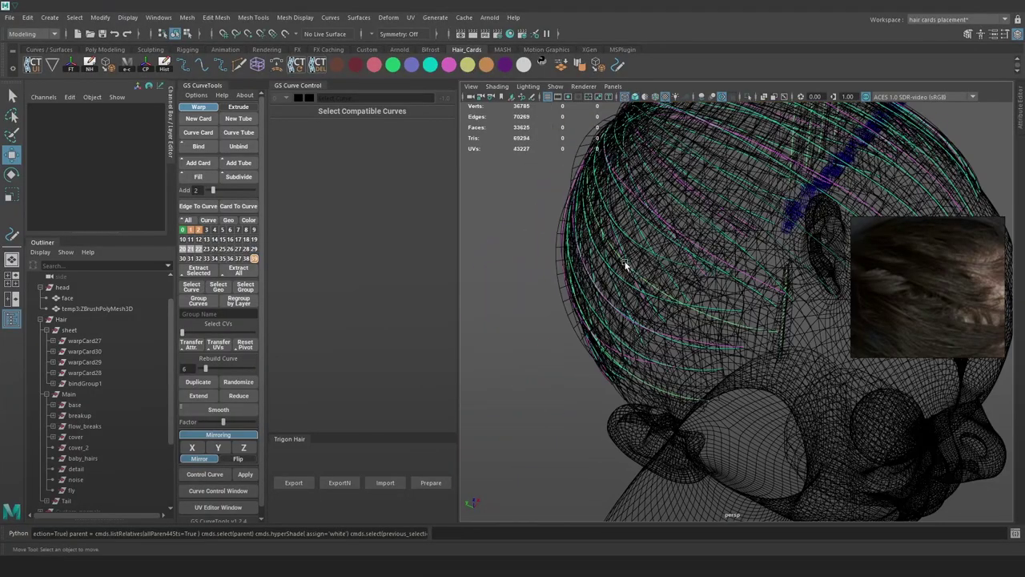
{"action": "left_click", "coordinate": [626, 266]}
{"action": "key", "text": "6"}
{"action": "right_click", "coordinate": [543, 189]}
{"action": "left_click", "coordinate": [547, 217]}
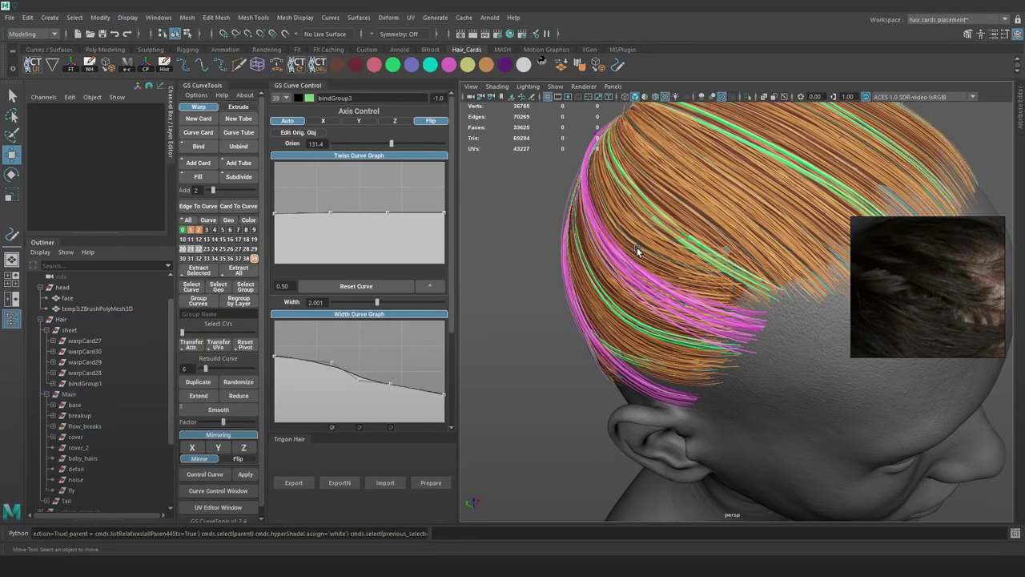
{"action": "key", "text": "4"}
{"action": "left_click", "coordinate": [614, 251]}
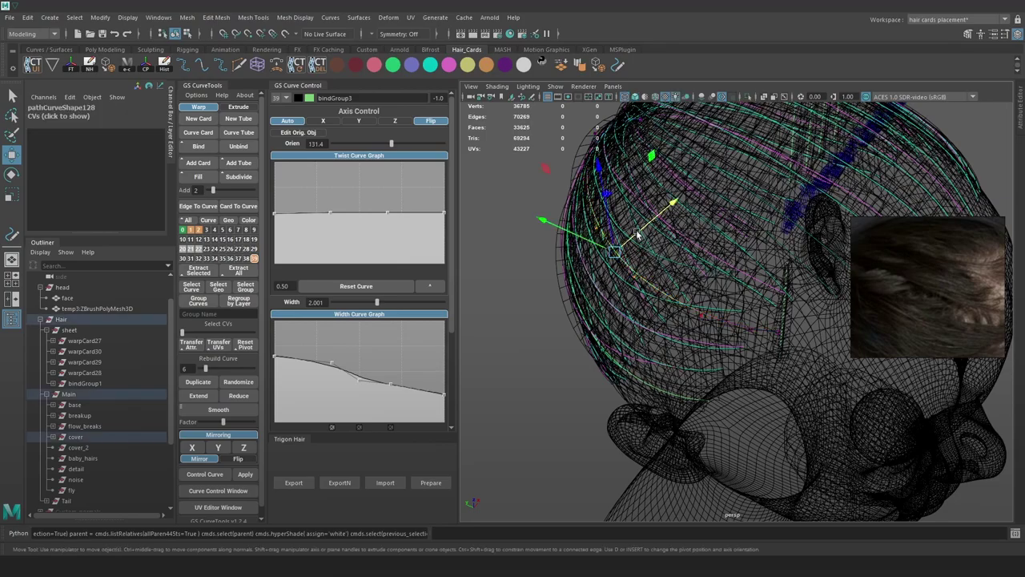
{"action": "left_click_drag", "start_coordinate": [640, 237], "coordinate": [626, 224], "text": "alt"}
{"action": "right_click_drag", "start_coordinate": [626, 225], "coordinate": [674, 198], "text": "ctrl+shift"}
{"action": "left_click_drag", "start_coordinate": [644, 239], "coordinate": [664, 286], "text": "alt"}
{"action": "key", "text": "6"}
{"action": "left_click_drag", "start_coordinate": [664, 285], "coordinate": [828, 254], "text": "alt"}
{"action": "mouse_move", "coordinate": [671, 265]}
{"action": "left_mouse_down", "text": "alt"}
{"action": "mouse_move", "coordinate": [699, 268]}
{"action": "mouse_move", "coordinate": [677, 263]}
{"action": "left_mouse_up", "text": "alt"}
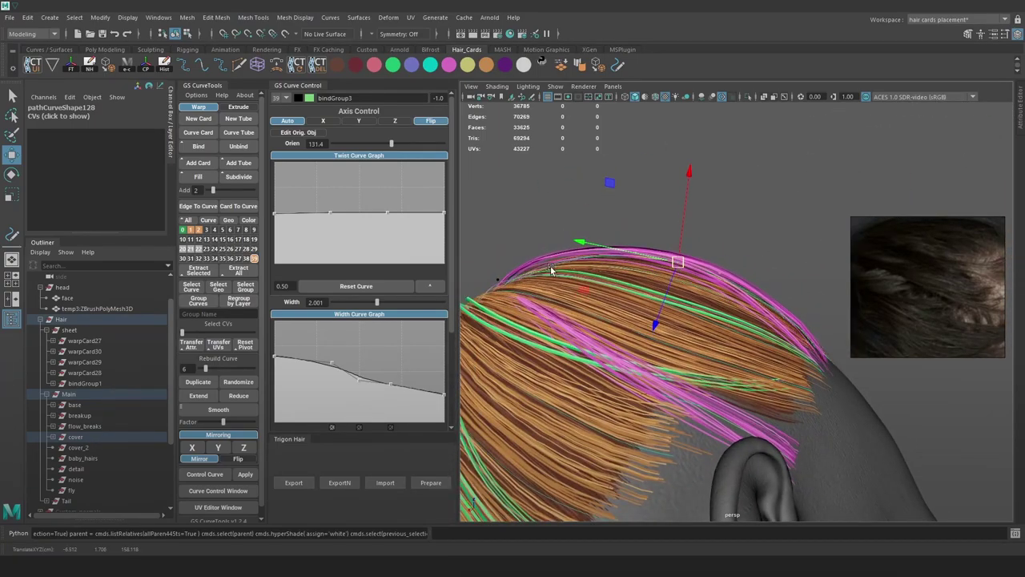
{"action": "left_click", "coordinate": [557, 254]}
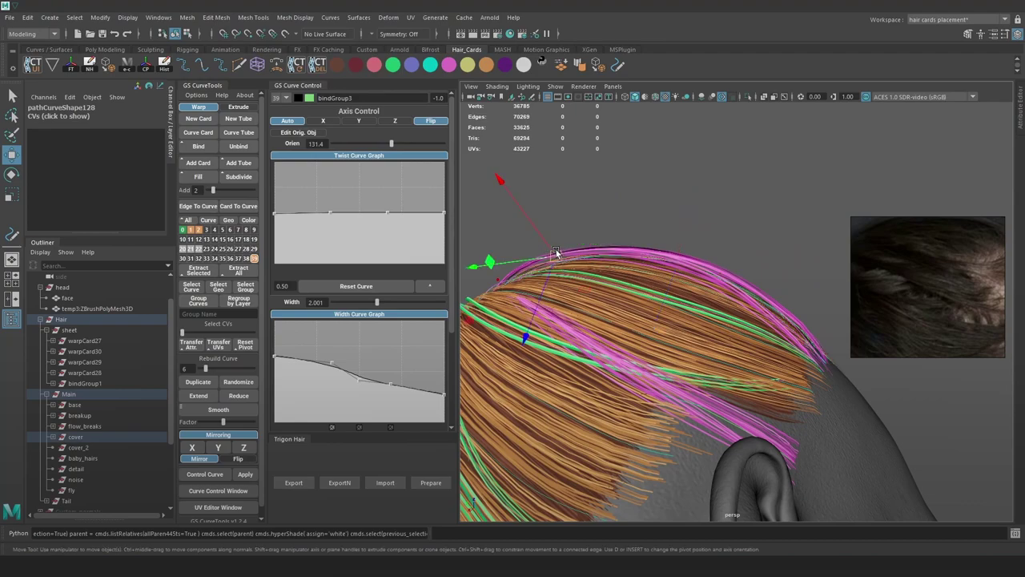
{"action": "left_click_drag", "start_coordinate": [540, 241], "coordinate": [543, 238]}
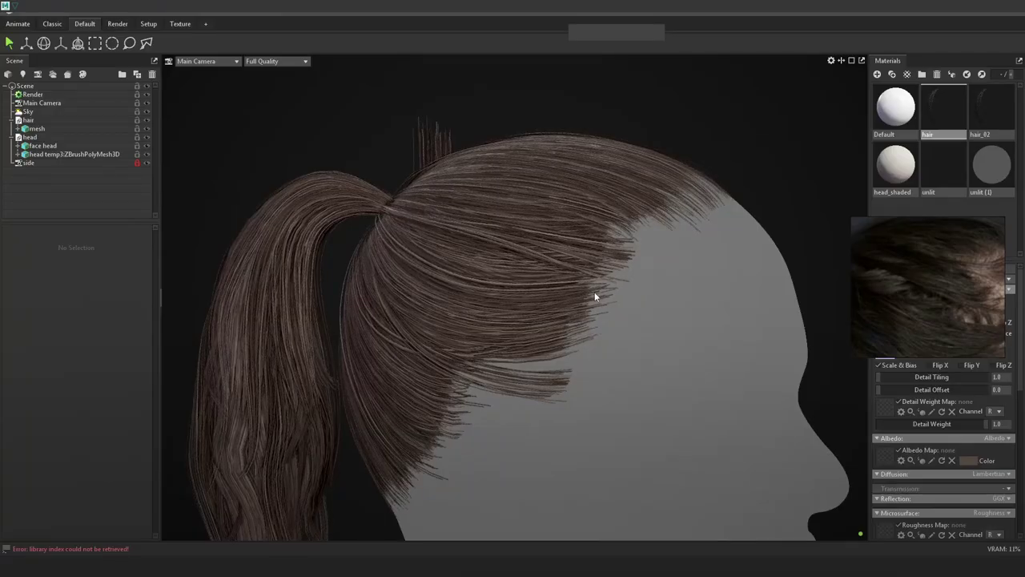
Switch to Marmoset Toolbag and examine the updated hair render from the side
{"action": "left_click_drag", "start_coordinate": [594, 294], "coordinate": [634, 279]}
{"action": "right_click_drag", "start_coordinate": [633, 278], "coordinate": [621, 266]}
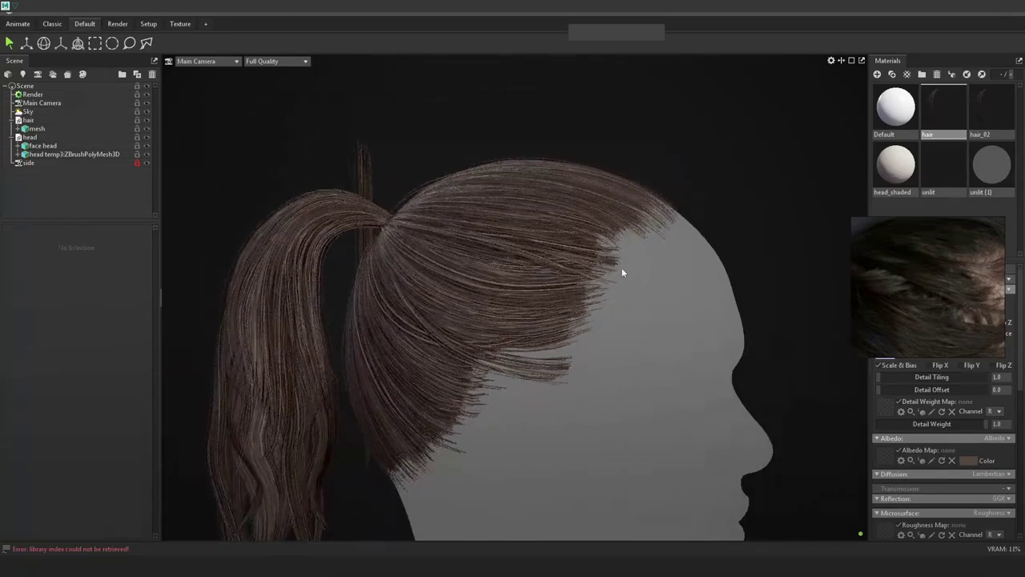
{"action": "mouse_move", "coordinate": [643, 286]}
{"action": "left_mouse_down"}
{"action": "mouse_move", "coordinate": [648, 270]}
{"action": "mouse_move", "coordinate": [659, 288]}
{"action": "mouse_move", "coordinate": [705, 288]}
{"action": "mouse_move", "coordinate": [712, 318]}
{"action": "mouse_move", "coordinate": [771, 323]}
{"action": "mouse_move", "coordinate": [651, 299]}
{"action": "left_mouse_up"}
{"action": "scroll", "coordinate": [651, 299], "scroll_direction": "up", "scroll_amount": 2}
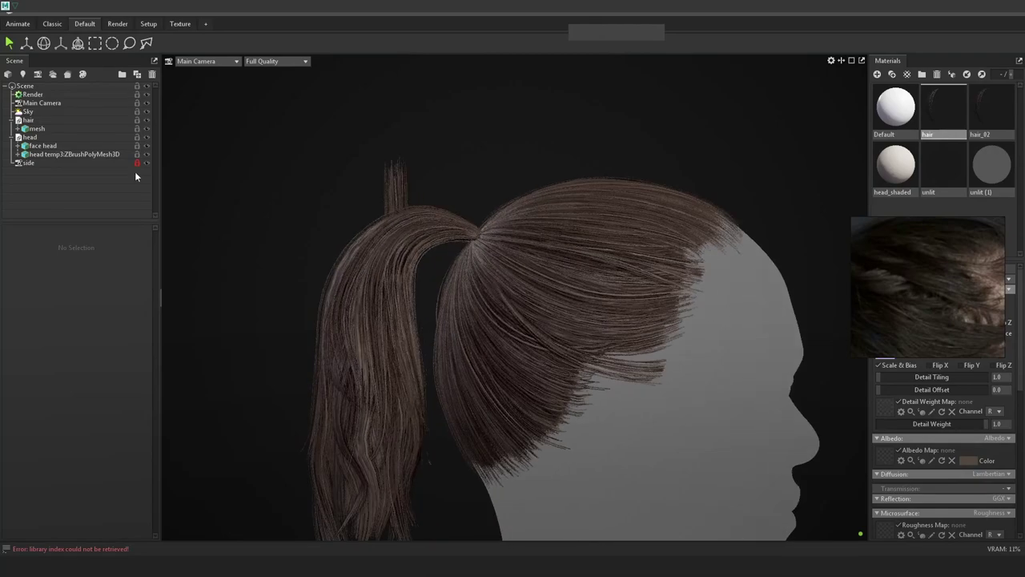
Set the render's Occlusion Strength to 4.267 and Occlusion Size to 0.032, and inspect the hair under changed lighting
{"action": "left_click", "coordinate": [39, 96]}
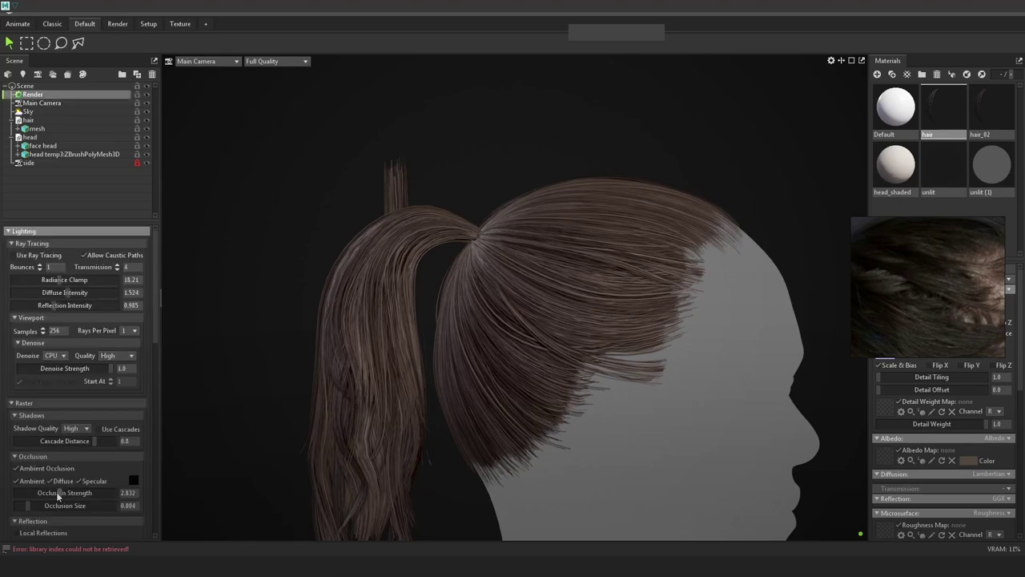
{"action": "mouse_move", "coordinate": [57, 492]}
{"action": "left_mouse_down"}
{"action": "mouse_move", "coordinate": [42, 492]}
{"action": "mouse_move", "coordinate": [50, 506]}
{"action": "mouse_move", "coordinate": [67, 492]}
{"action": "left_mouse_up"}
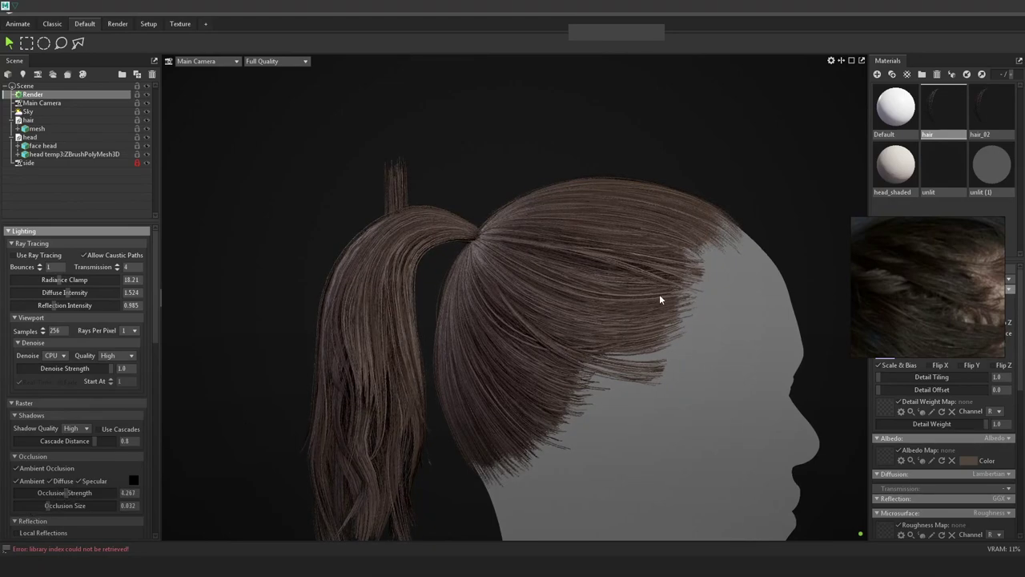
{"action": "left_click_drag", "start_coordinate": [660, 294], "coordinate": [608, 294], "text": "shift"}
{"action": "scroll", "coordinate": [684, 310], "scroll_direction": "down", "scroll_amount": 3}
{"action": "middle_click_drag", "start_coordinate": [705, 307], "coordinate": [691, 302], "text": "alt"}
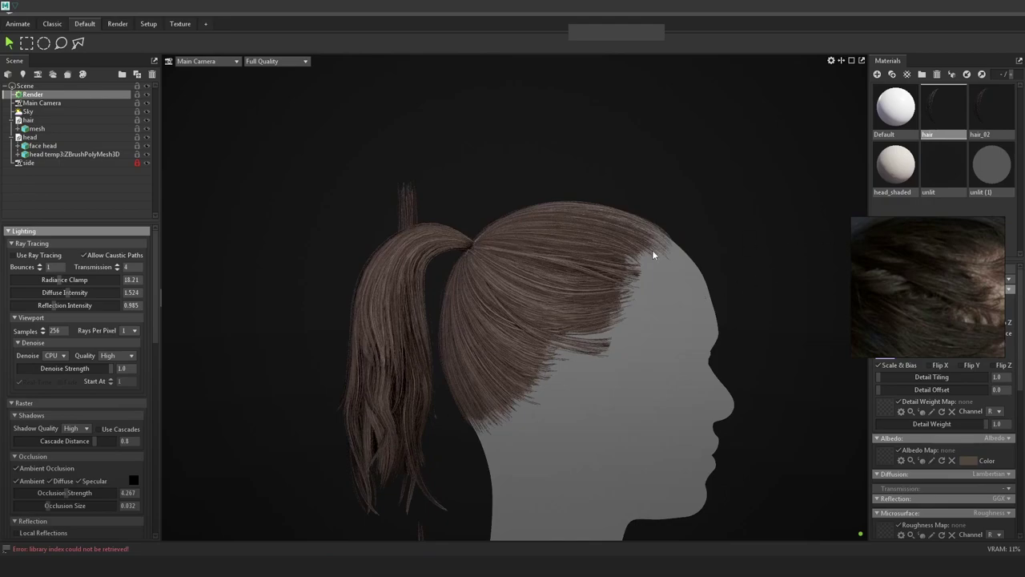
{"action": "scroll", "coordinate": [597, 272], "scroll_direction": "up", "scroll_amount": 2}
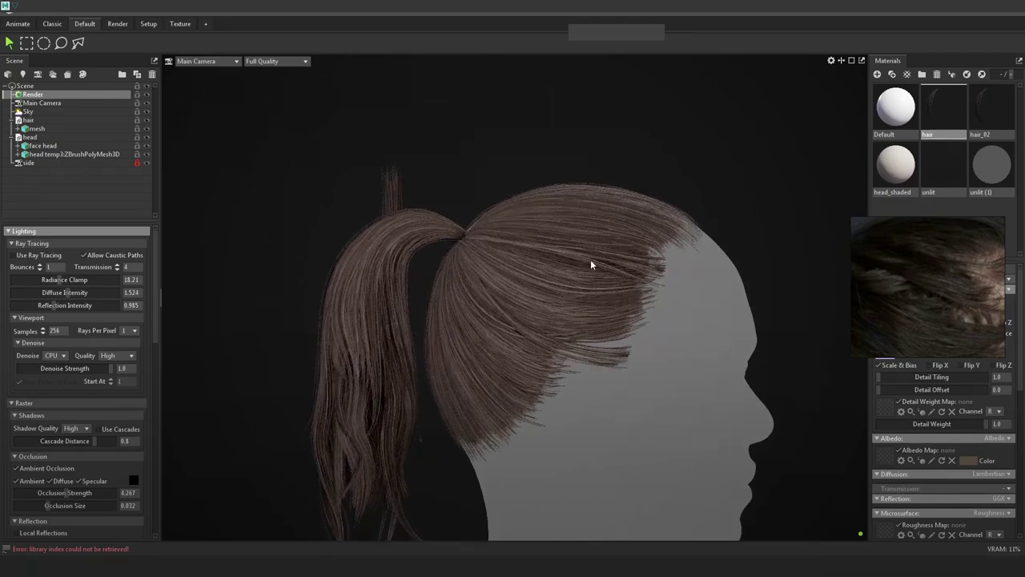
{"action": "left_click_drag", "start_coordinate": [621, 281], "coordinate": [666, 258]}
{"action": "scroll", "coordinate": [561, 299], "scroll_direction": "up", "scroll_amount": 4}
{"action": "scroll", "coordinate": [665, 256], "scroll_direction": "down", "scroll_amount": 4}
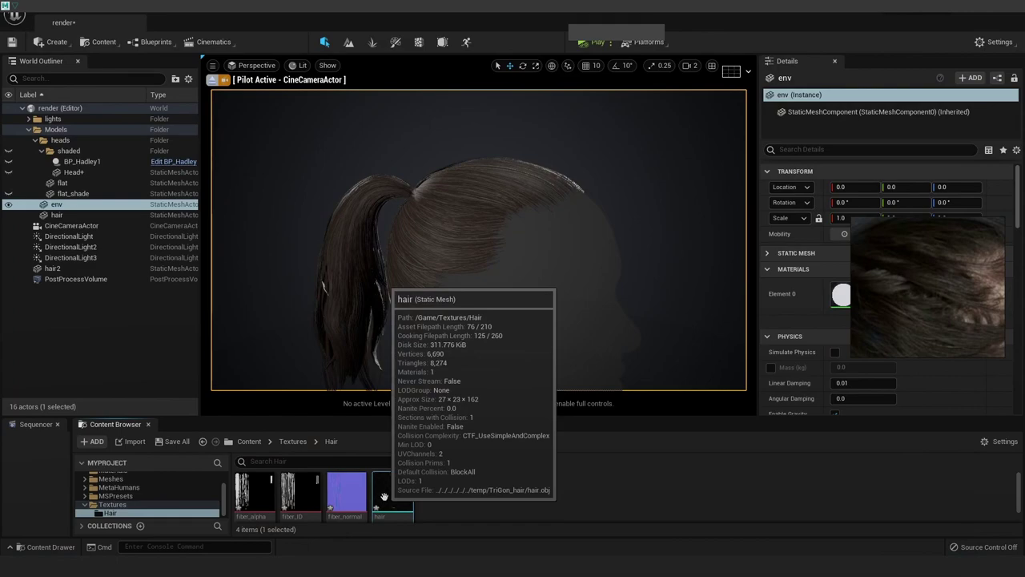
Switch to Unreal Engine, reimport the hair static mesh from hair.obj and frame the updated hairstyle from the side
{"action": "right_click", "coordinate": [385, 497]}
{"action": "left_click", "coordinate": [445, 224]}
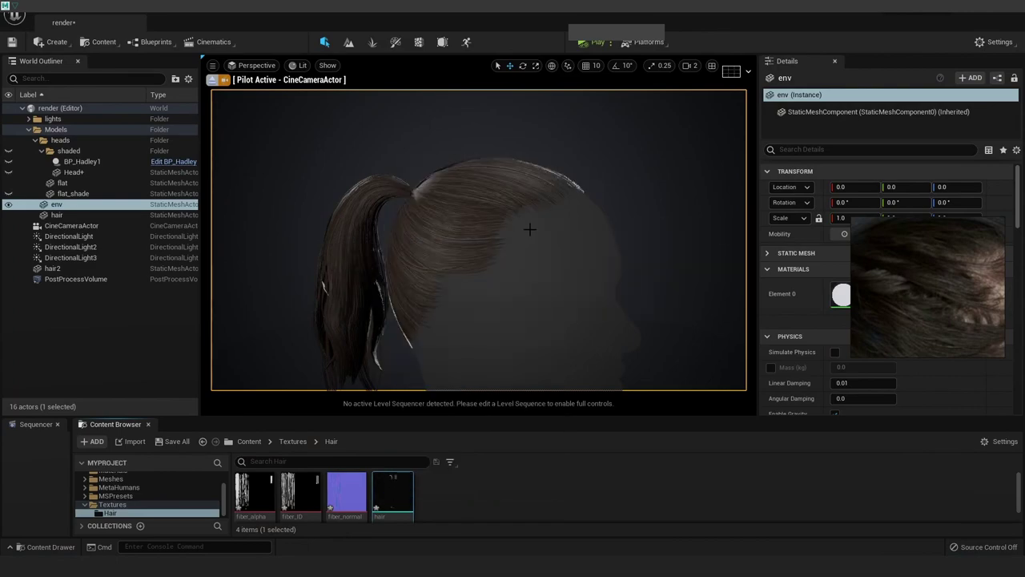
{"action": "left_click_drag", "start_coordinate": [602, 209], "coordinate": [717, 209], "text": "alt"}
{"action": "right_click_drag", "start_coordinate": [603, 209], "coordinate": [653, 209], "text": "alt"}
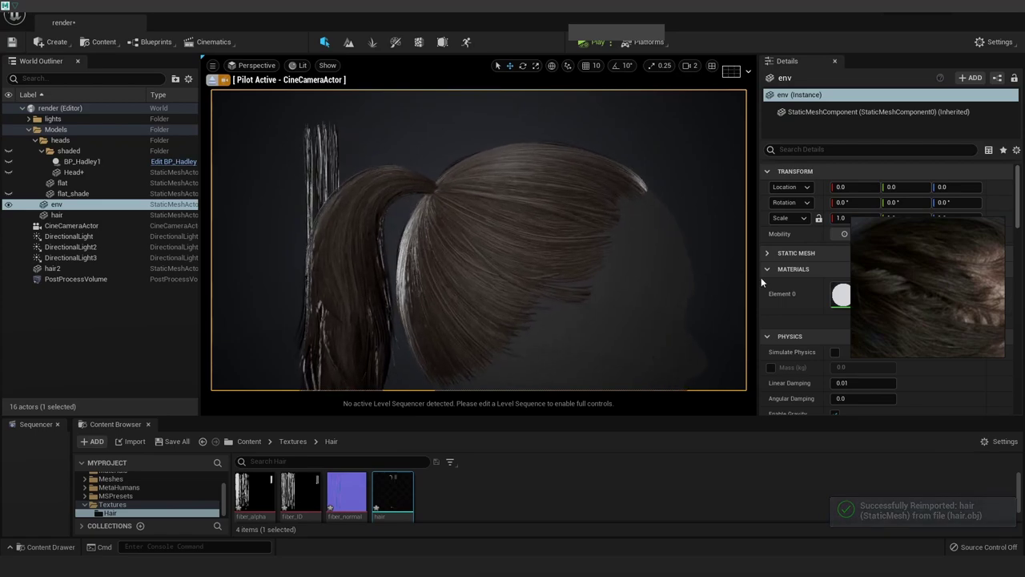
Examine the reimported hair from close up and farther back, comparing its strand flow and color with the reference photo
{"action": "middle_click_drag", "start_coordinate": [914, 292], "coordinate": [935, 298]}
{"action": "right_click_drag", "start_coordinate": [599, 211], "coordinate": [640, 211], "text": "alt"}
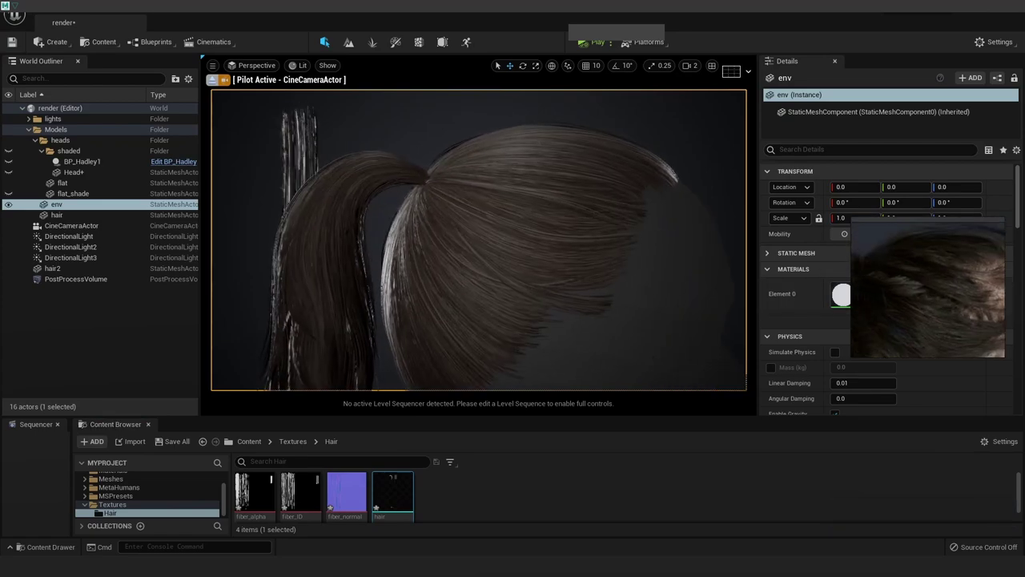
{"action": "left_click_drag", "start_coordinate": [599, 211], "coordinate": [560, 210], "text": "alt"}
{"action": "right_click_drag", "start_coordinate": [598, 211], "coordinate": [641, 210], "text": "alt"}
{"action": "middle_click_drag", "start_coordinate": [577, 177], "coordinate": [574, 236], "text": "alt"}
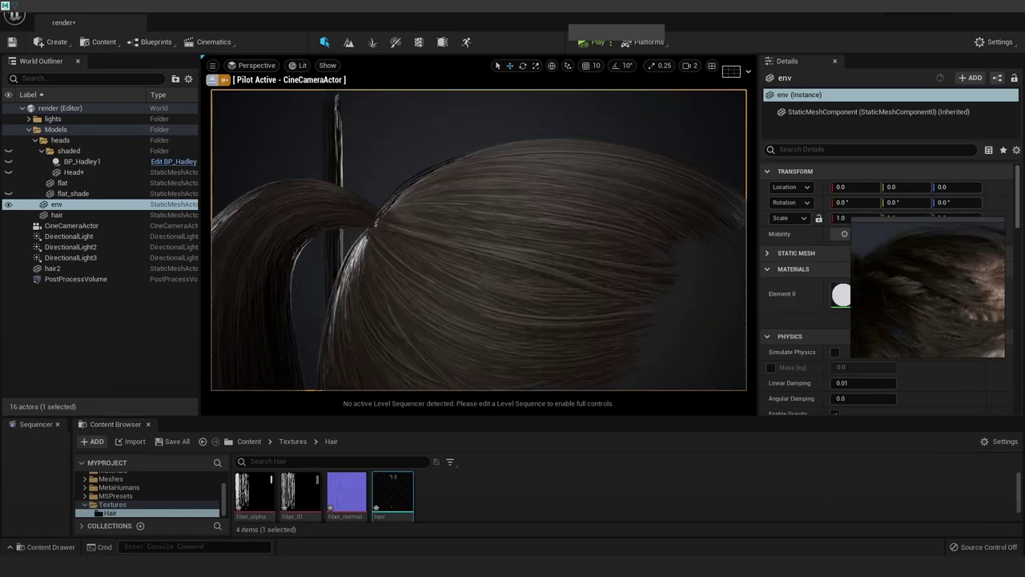
{"action": "right_click_drag", "start_coordinate": [577, 177], "coordinate": [613, 176], "text": "alt"}
{"action": "middle_click_drag", "start_coordinate": [577, 176], "coordinate": [576, 158], "text": "alt"}
{"action": "mouse_move", "coordinate": [577, 177]}
{"action": "left_mouse_down", "text": "alt"}
{"action": "mouse_move", "coordinate": [456, 183]}
{"action": "mouse_move", "coordinate": [468, 188]}
{"action": "mouse_move", "coordinate": [441, 201]}
{"action": "mouse_move", "coordinate": [592, 185]}
{"action": "left_mouse_up", "text": "alt"}
{"action": "left_click_drag", "start_coordinate": [497, 226], "coordinate": [408, 243], "text": "alt"}
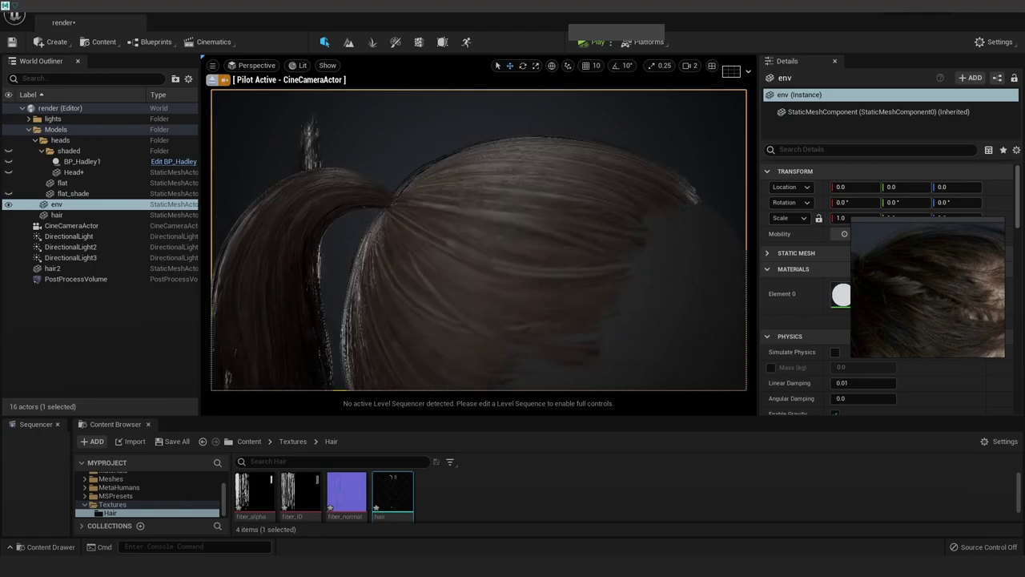
{"action": "right_click_drag", "start_coordinate": [409, 243], "coordinate": [360, 244], "text": "alt"}
{"action": "right_click_drag", "start_coordinate": [665, 304], "coordinate": [642, 303], "text": "alt"}
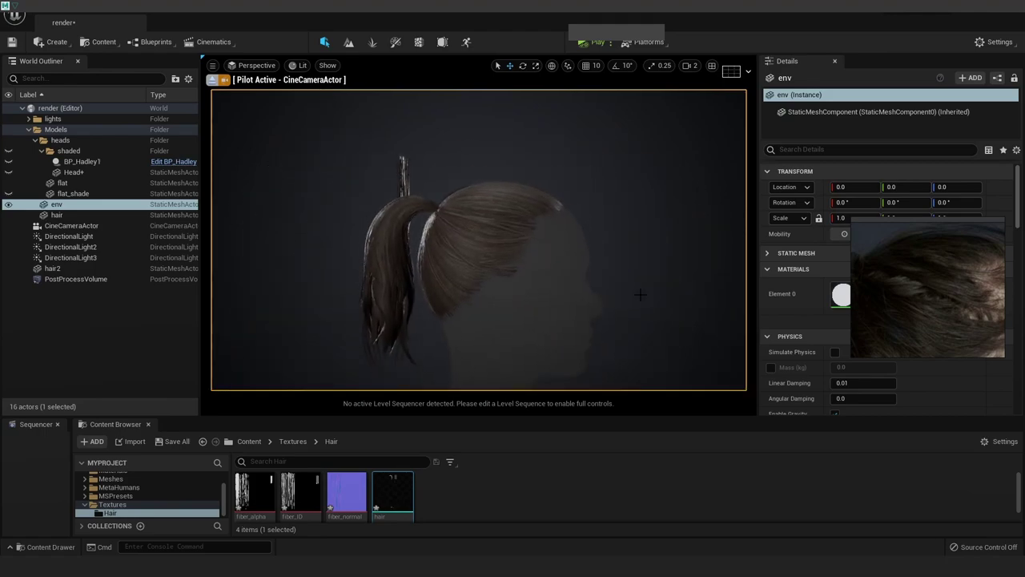
{"action": "scroll", "coordinate": [639, 292], "scroll_direction": "up", "scroll_amount": 3}
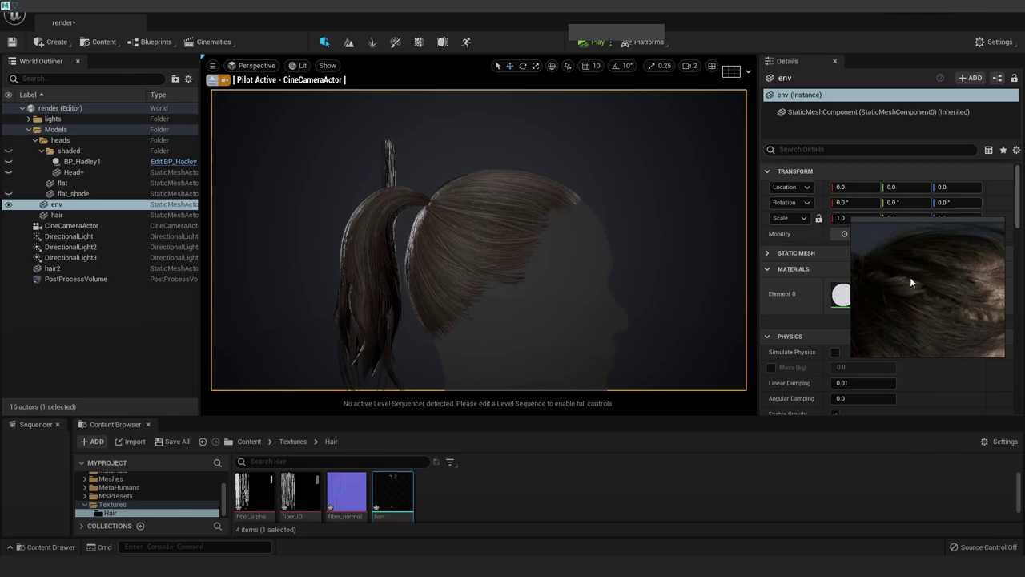
{"action": "mouse_move", "coordinate": [641, 292]}
{"action": "left_mouse_down", "text": "alt"}
{"action": "mouse_move", "coordinate": [368, 292]}
{"action": "mouse_move", "coordinate": [641, 292]}
{"action": "left_mouse_up", "text": "alt"}
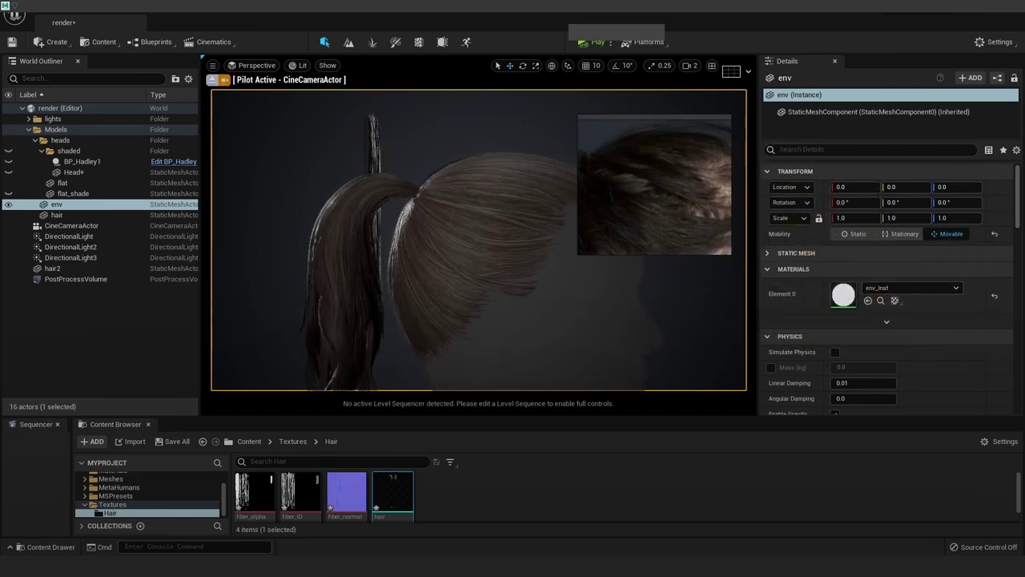
Darken the hair color in the hair2 mesh's material instance to a value of 0.010417 and put the material editor away
{"action": "left_click", "coordinate": [505, 232]}
{"action": "double_click", "coordinate": [835, 299]}
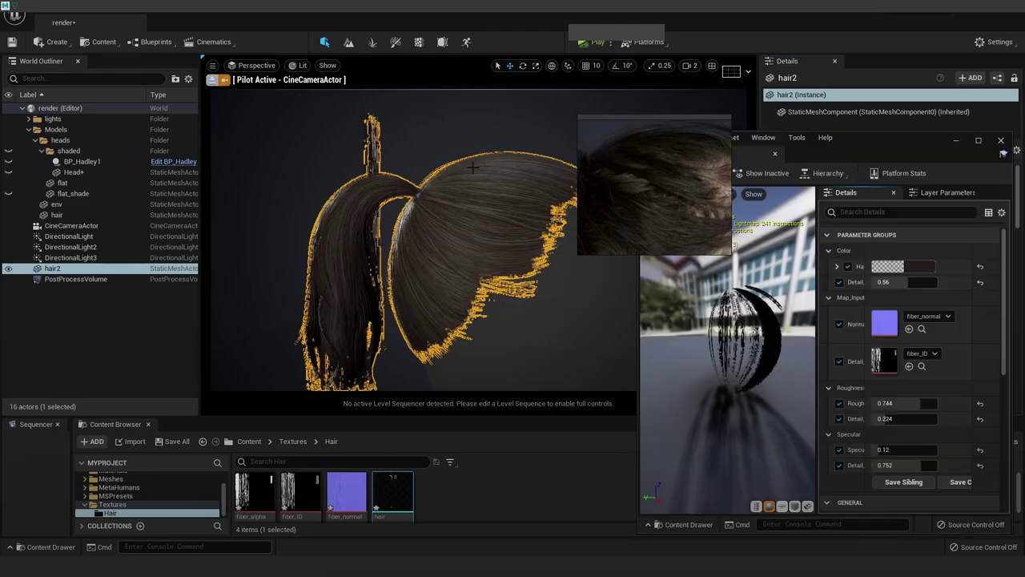
{"action": "left_click", "coordinate": [888, 266]}
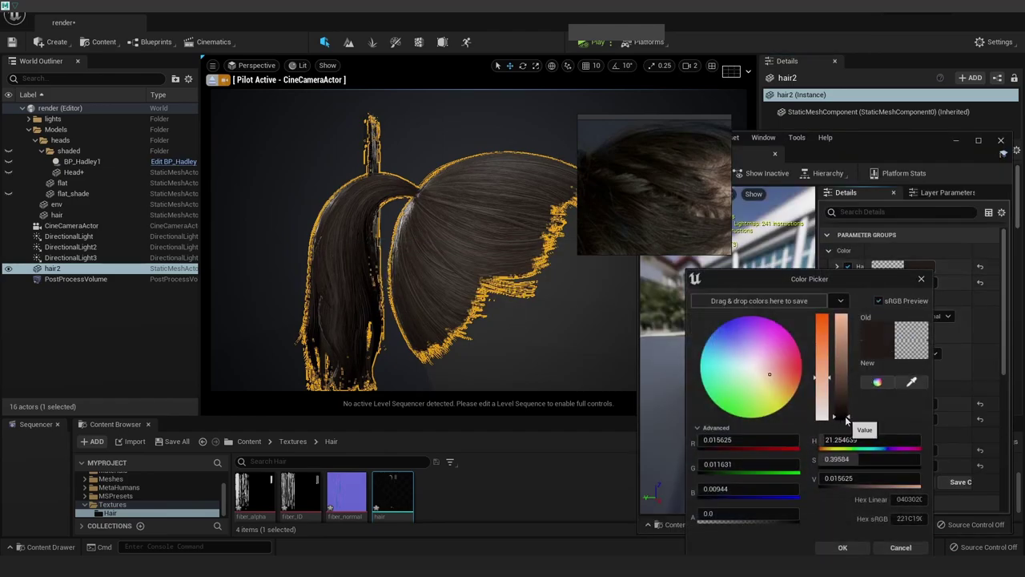
{"action": "left_click_drag", "start_coordinate": [845, 416], "coordinate": [846, 417]}
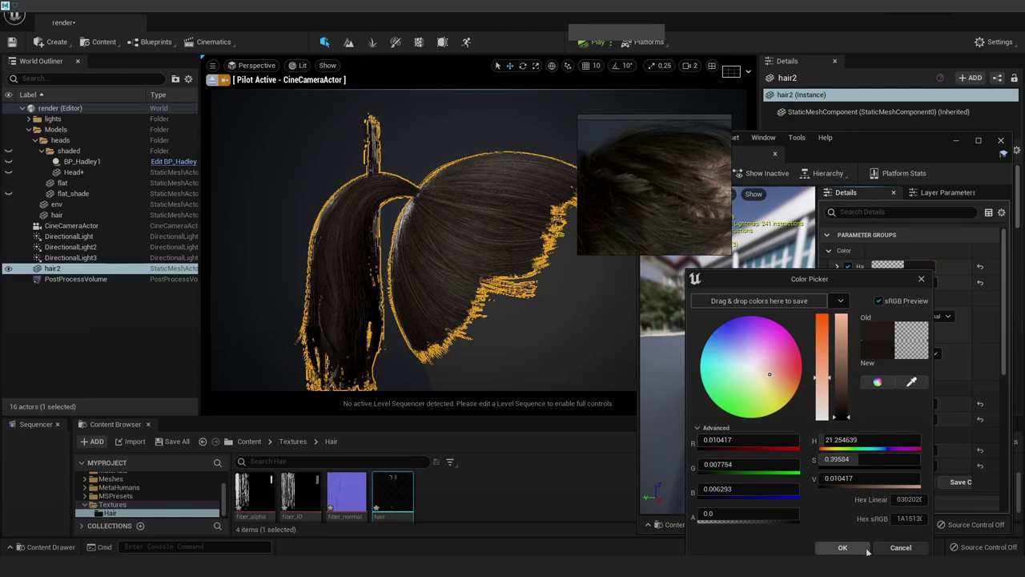
{"action": "left_click", "coordinate": [865, 550]}
{"action": "left_click", "coordinate": [441, 140]}
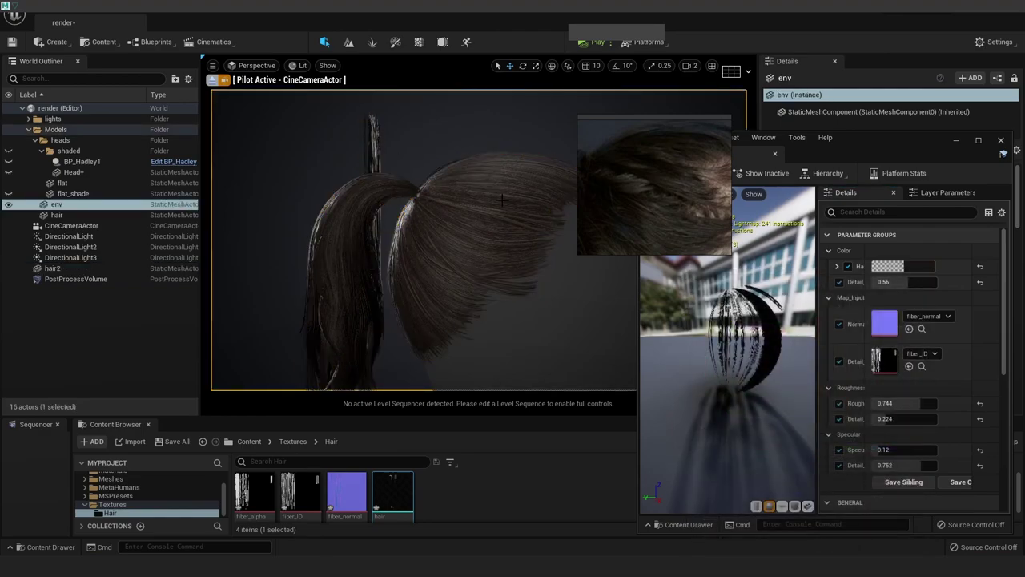
{"action": "right_click_drag", "start_coordinate": [448, 208], "coordinate": [409, 209], "text": "alt"}
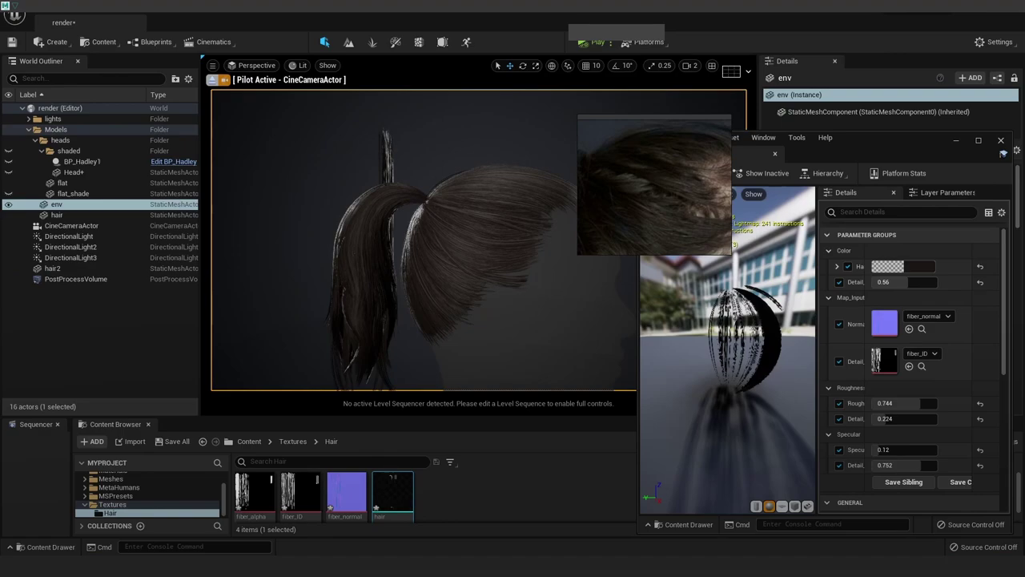
{"action": "middle_click_drag", "start_coordinate": [515, 251], "coordinate": [512, 245], "text": "alt"}
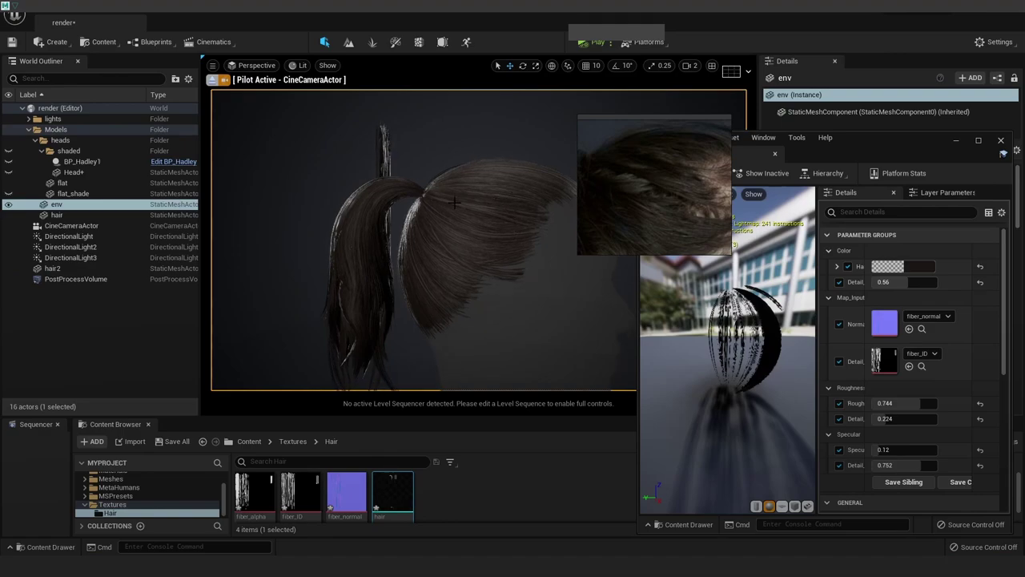
{"action": "left_click", "coordinate": [957, 142]}
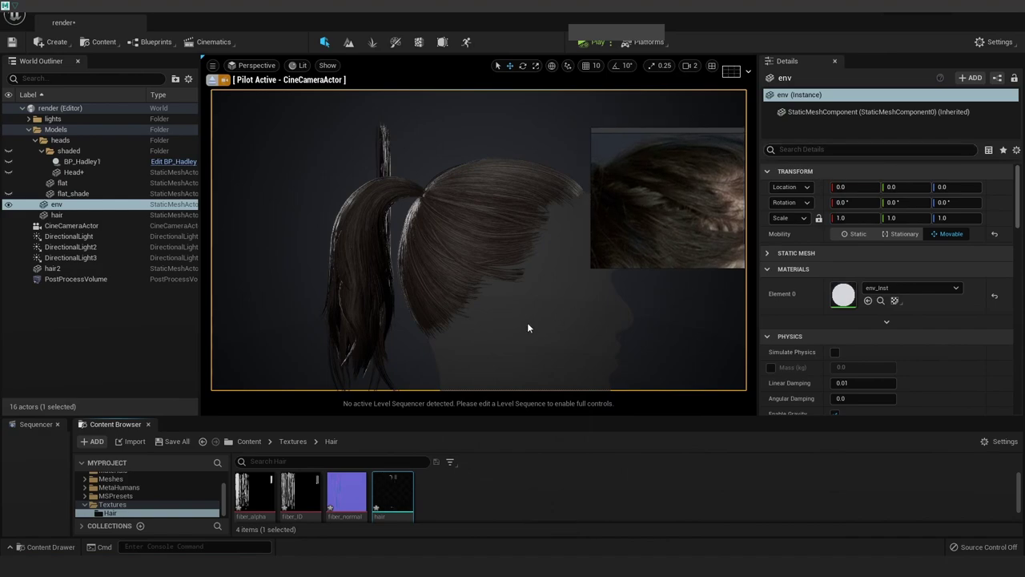
Switch to Maya and adjust the control points of the upper bound strand's curve near the ponytail
{"action": "mouse_move", "coordinate": [69, 566]}
{"action": "left_click", "coordinate": [85, 520]}
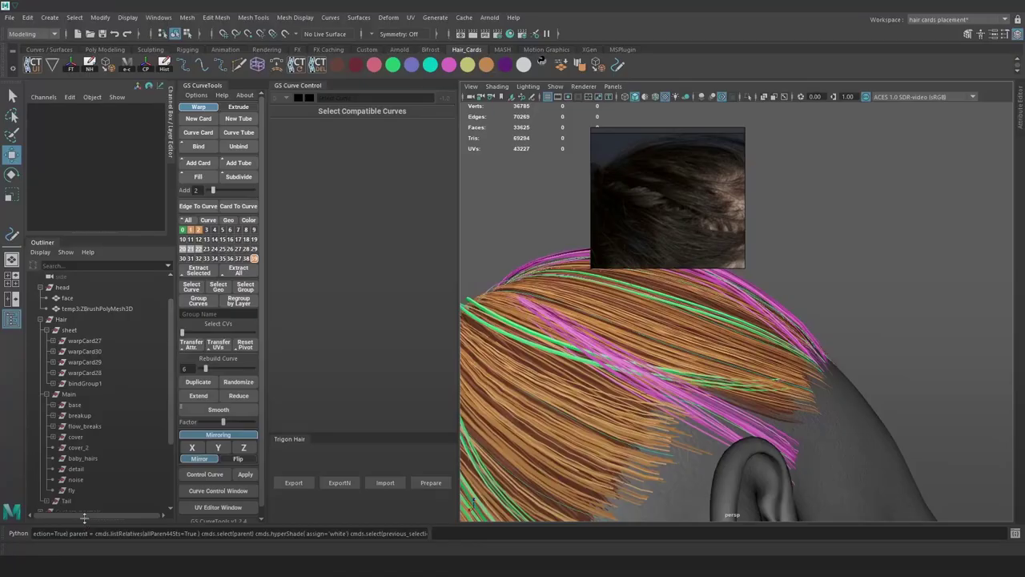
{"action": "left_click_drag", "start_coordinate": [650, 199], "coordinate": [719, 386], "text": "alt"}
{"action": "key", "text": "4"}
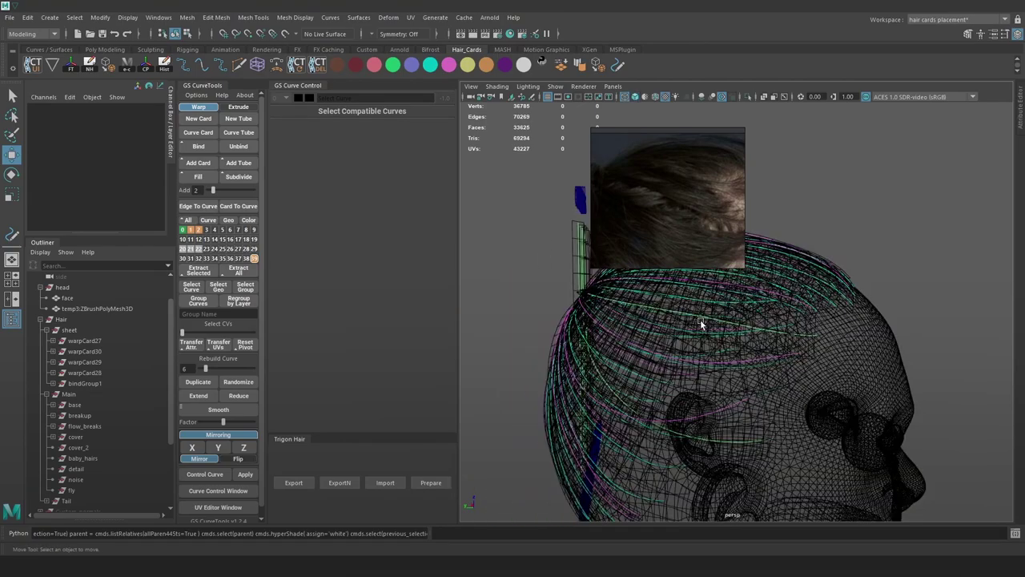
{"action": "left_click", "coordinate": [700, 316]}
{"action": "left_click", "coordinate": [841, 207]}
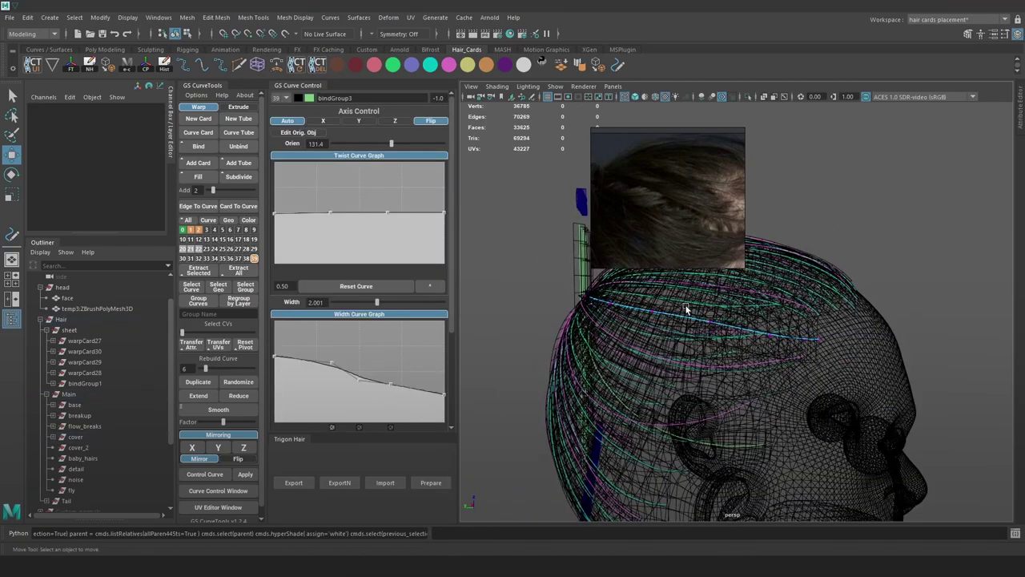
{"action": "left_click_drag", "start_coordinate": [625, 312], "coordinate": [601, 293]}
{"action": "key", "text": "5"}
{"action": "mouse_move", "coordinate": [647, 318]}
{"action": "left_mouse_down", "text": "alt"}
{"action": "mouse_move", "coordinate": [638, 338]}
{"action": "mouse_move", "coordinate": [599, 344]}
{"action": "mouse_move", "coordinate": [640, 360]}
{"action": "mouse_move", "coordinate": [685, 350]}
{"action": "mouse_move", "coordinate": [631, 356]}
{"action": "left_mouse_up", "text": "alt"}
Refine a single control point on the upper bound strand and lower the points past the middle of its width curve
{"action": "key", "text": "b"}
{"action": "key", "text": "4"}
{"action": "left_click", "coordinate": [641, 319]}
{"action": "key", "text": "5"}
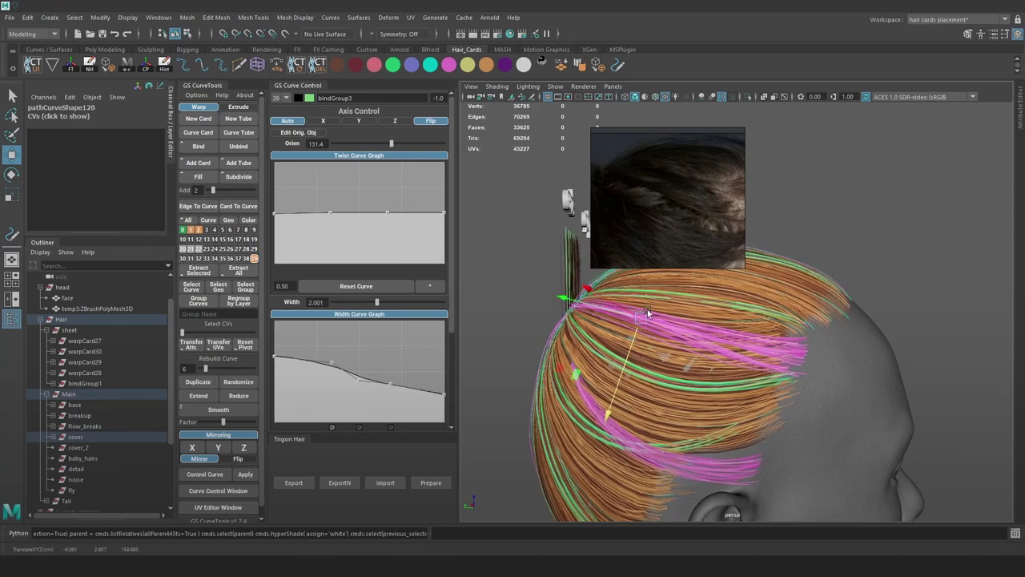
{"action": "left_click_drag", "start_coordinate": [361, 386], "coordinate": [359, 390]}
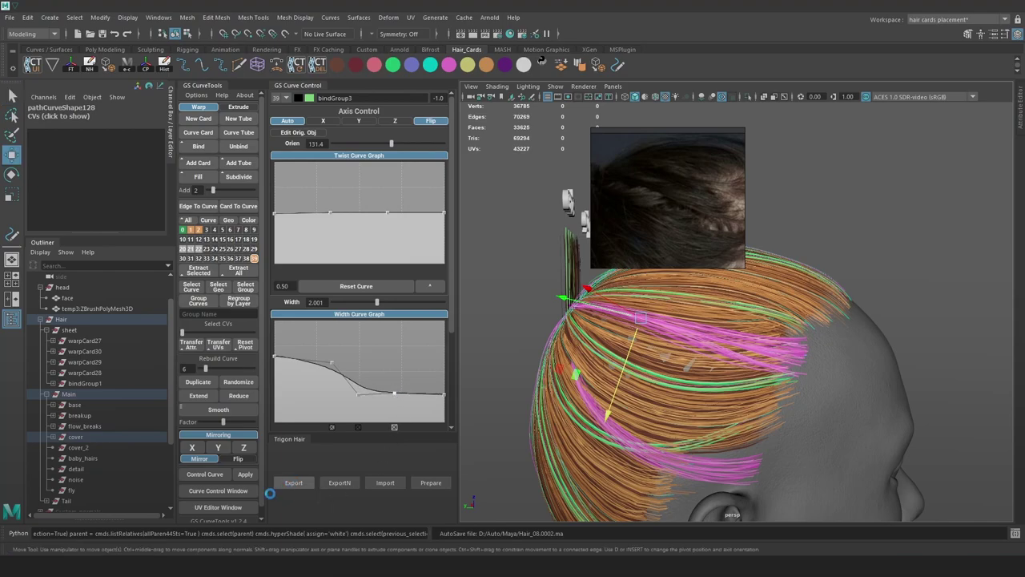
Switch to Unreal Engine and reimport the hair static mesh from hair.obj
{"action": "mouse_move", "coordinate": [224, 566]}
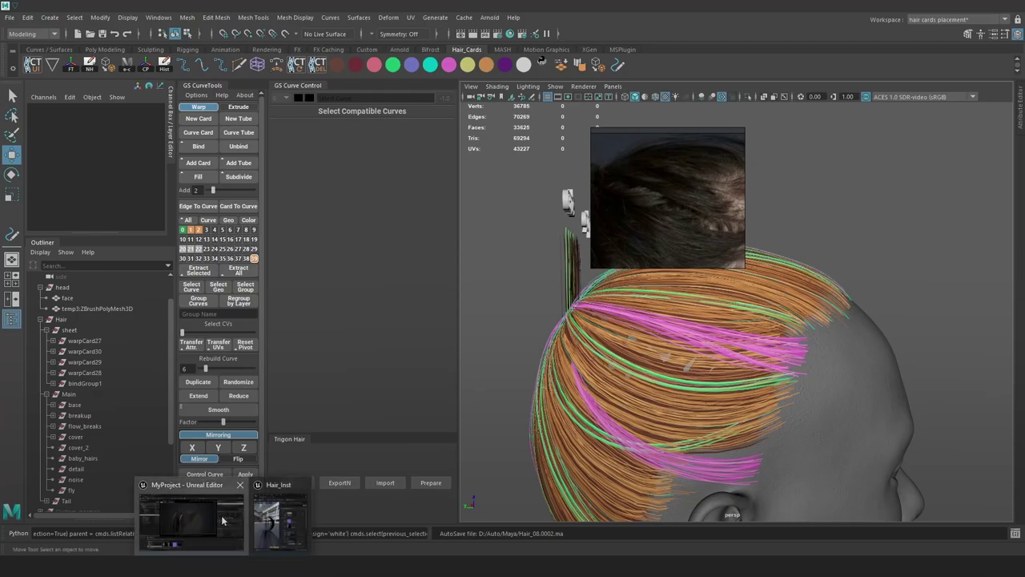
{"action": "left_click", "coordinate": [223, 521]}
{"action": "right_click", "coordinate": [384, 487]}
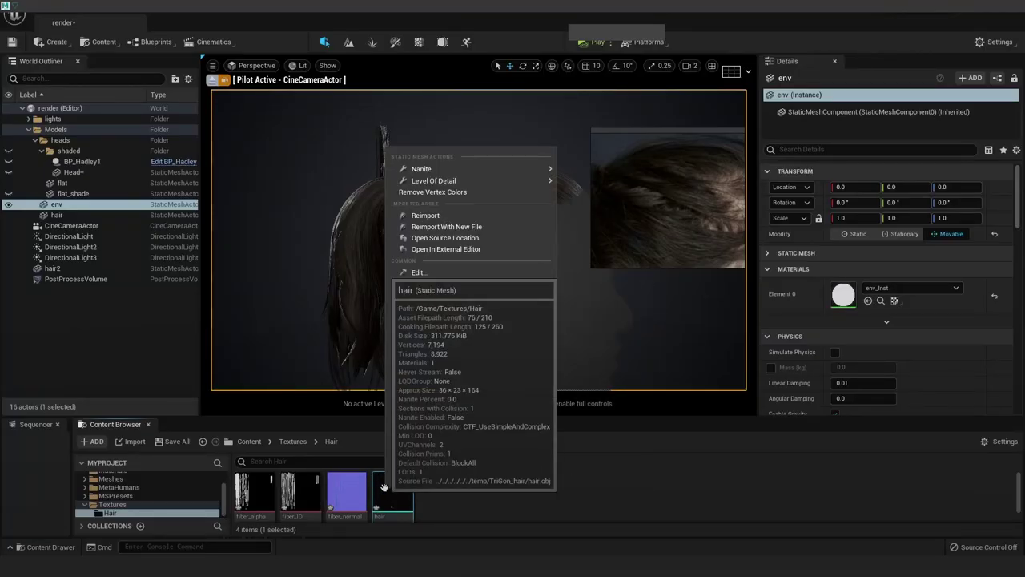
{"action": "left_click", "coordinate": [445, 215]}
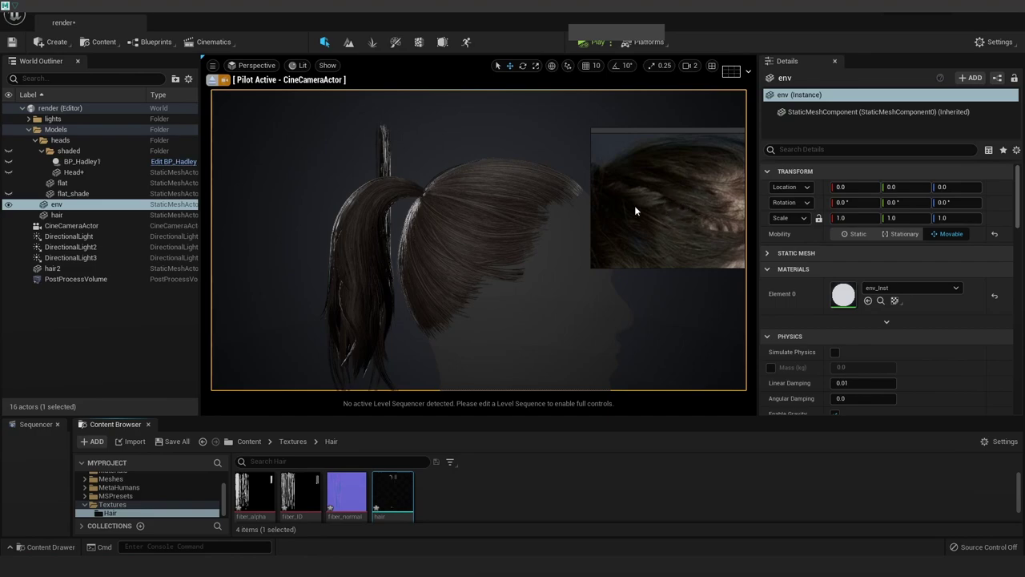
Compare the updated hair with the reference photo at several distances and angles, including the area above the ear
{"action": "scroll", "coordinate": [662, 205], "scroll_direction": "down", "scroll_amount": 3}
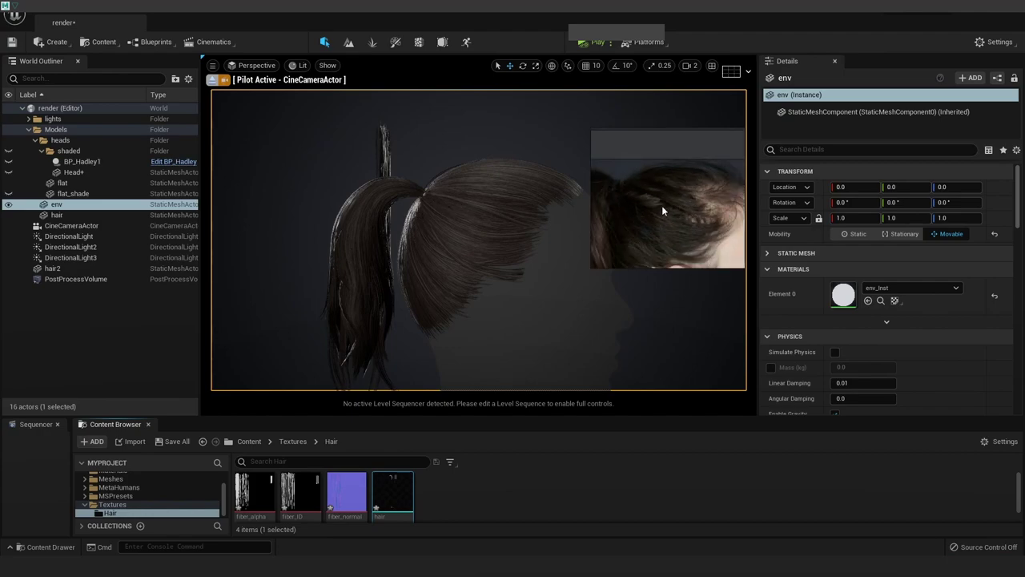
{"action": "scroll", "coordinate": [679, 210], "scroll_direction": "up", "scroll_amount": 4}
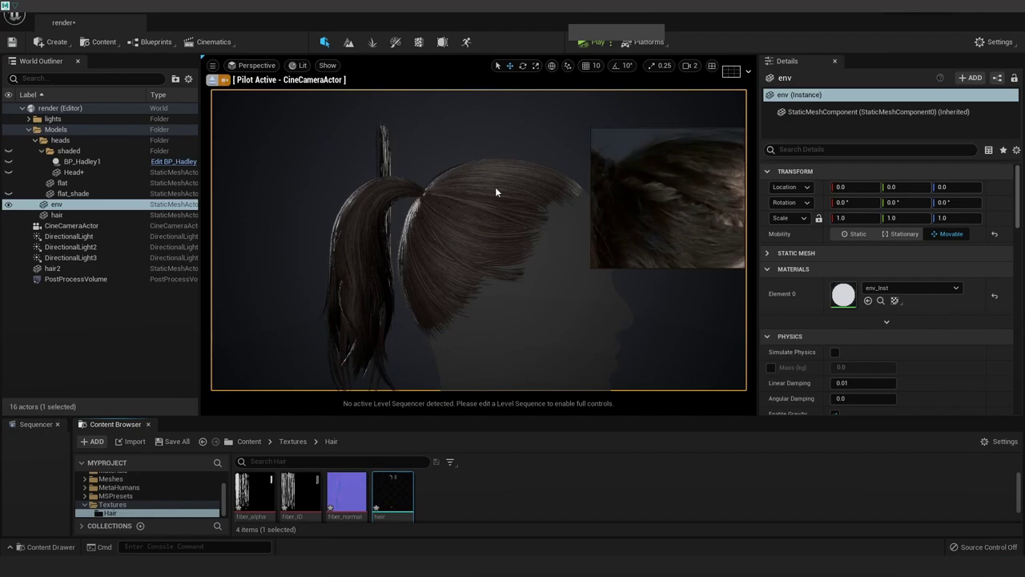
{"action": "left_click_drag", "start_coordinate": [518, 188], "coordinate": [373, 187], "text": "alt"}
{"action": "right_click_drag", "start_coordinate": [518, 187], "coordinate": [545, 187], "text": "alt"}
{"action": "left_click_drag", "start_coordinate": [518, 187], "coordinate": [529, 208], "text": "alt"}
{"action": "right_click_drag", "start_coordinate": [519, 187], "coordinate": [561, 188], "text": "alt"}
{"action": "middle_click_drag", "start_coordinate": [475, 162], "coordinate": [518, 194], "text": "alt"}
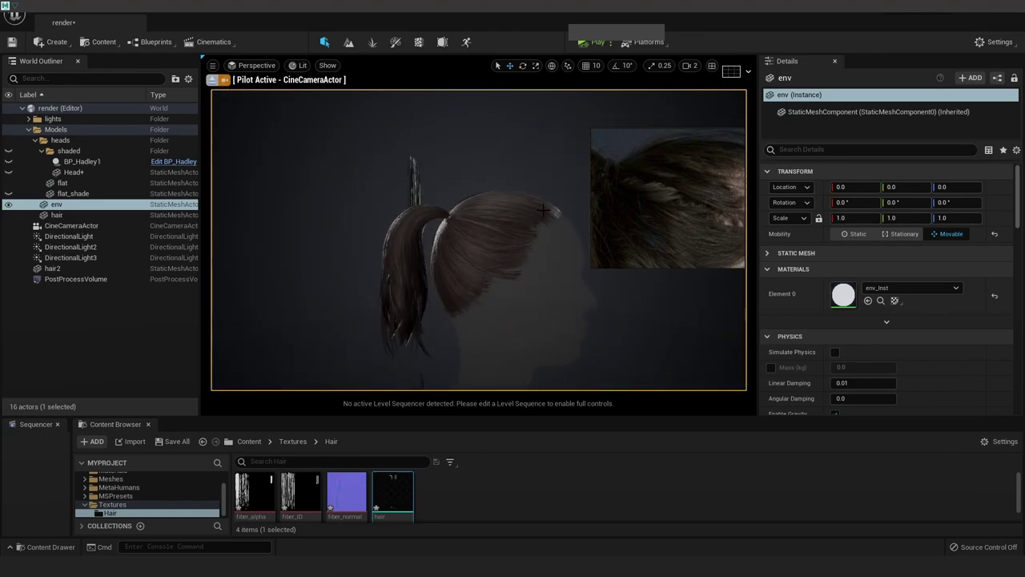
{"action": "scroll", "coordinate": [683, 211], "scroll_direction": "down", "scroll_amount": 5}
{"action": "scroll", "coordinate": [697, 220], "scroll_direction": "up", "scroll_amount": 2}
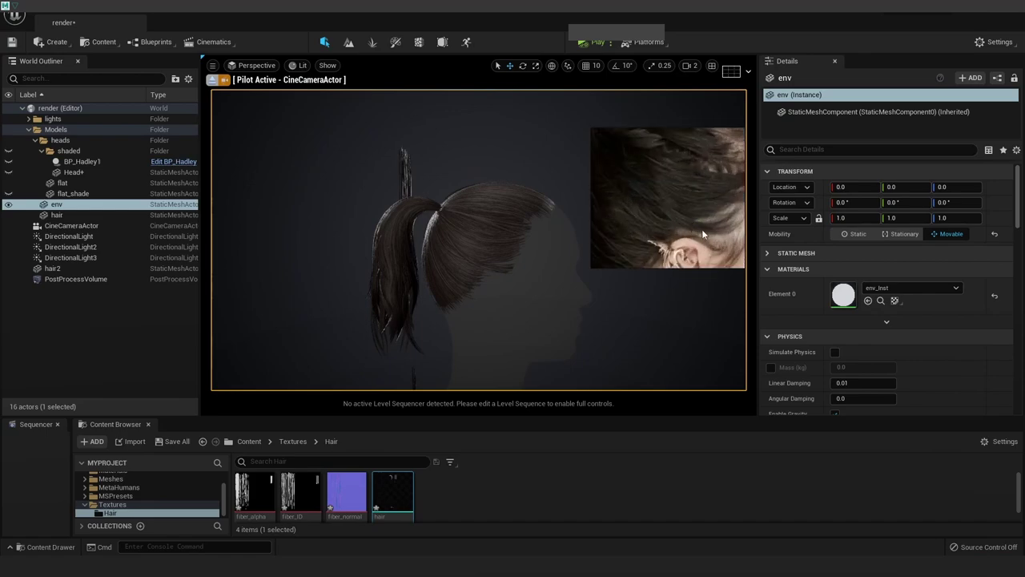
{"action": "scroll", "coordinate": [717, 235], "scroll_direction": "down", "scroll_amount": 1}
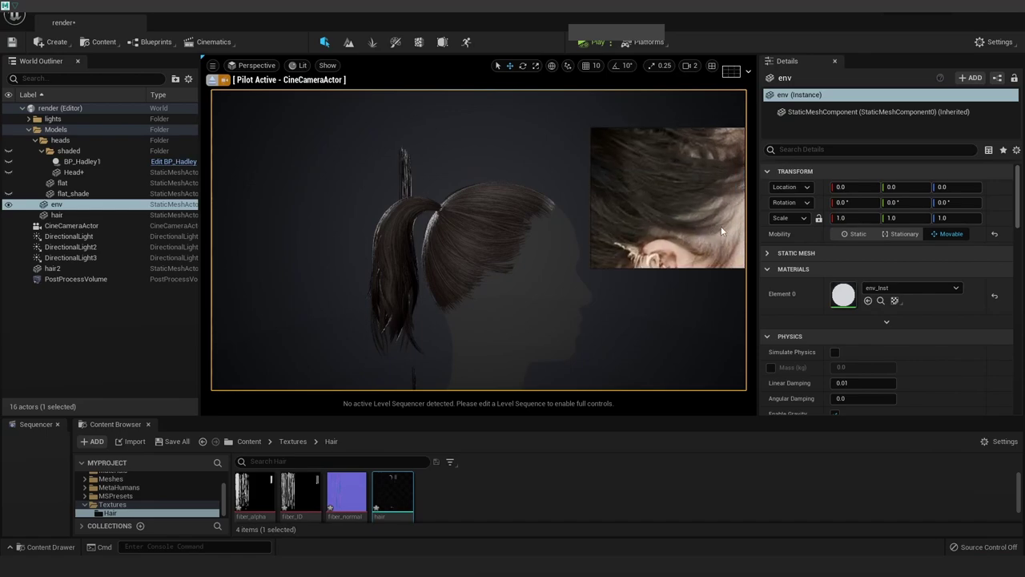
{"action": "scroll", "coordinate": [717, 234], "scroll_direction": "up", "scroll_amount": 1}
{"action": "left_click_drag", "start_coordinate": [549, 278], "coordinate": [551, 266], "text": "alt"}
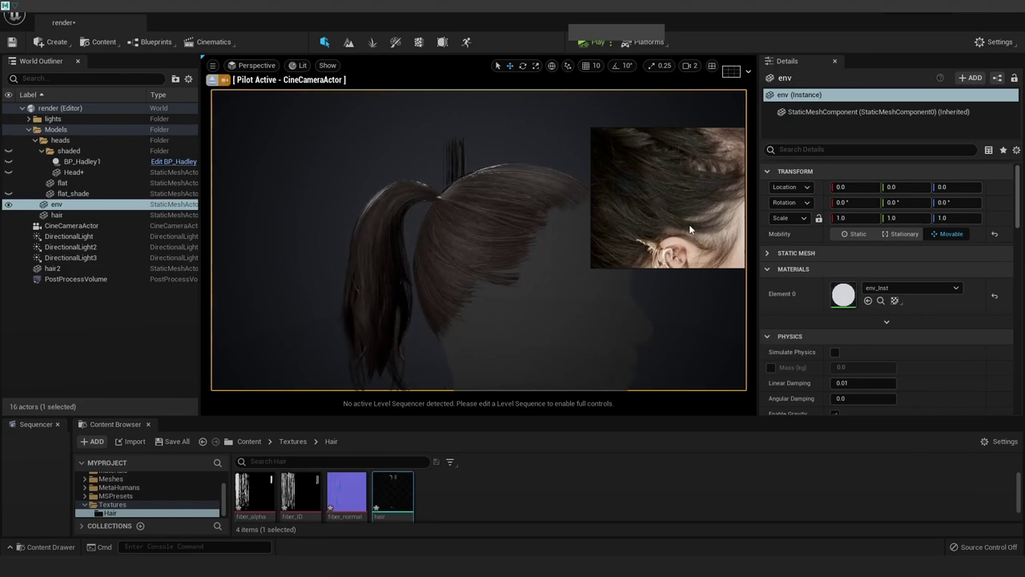
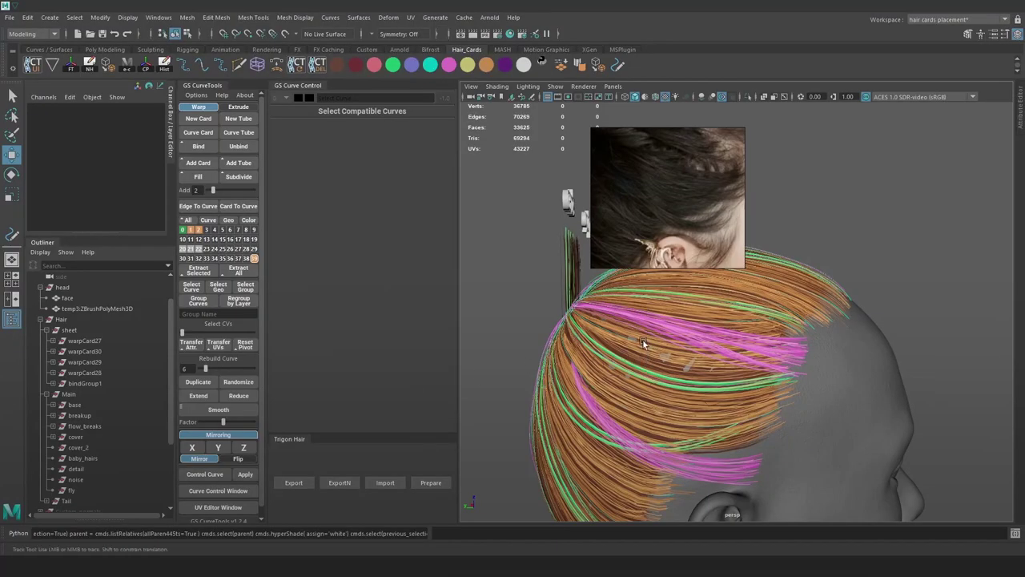
Set the width of the lower bound strand above the ear to 1.440 and lower the first point of its width curve
{"action": "left_click_drag", "start_coordinate": [642, 339], "coordinate": [673, 390], "text": "alt"}
{"action": "middle_click_drag", "start_coordinate": [674, 389], "coordinate": [673, 388], "text": "alt"}
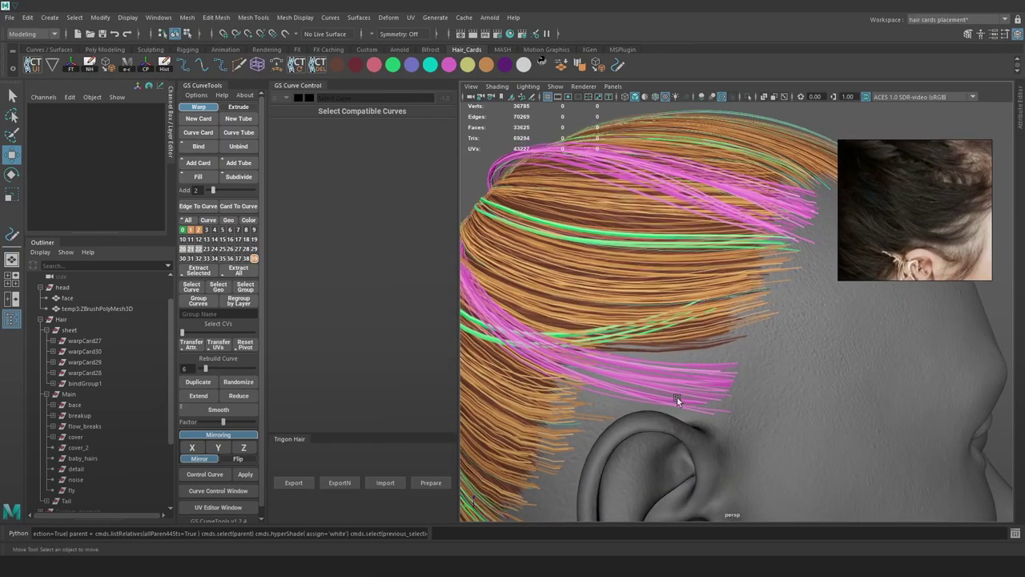
{"action": "key", "text": "4"}
{"action": "left_click", "coordinate": [670, 387]}
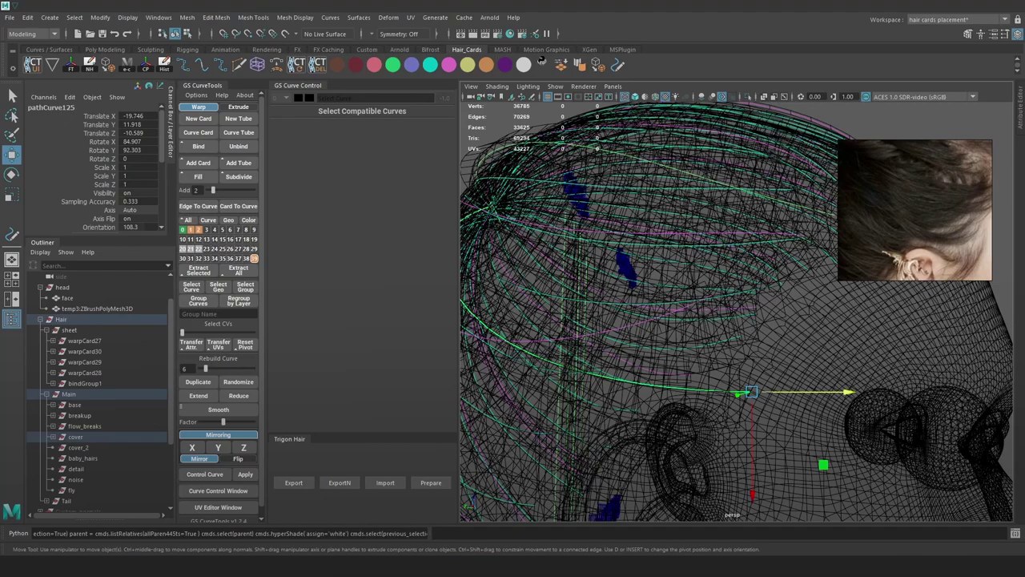
{"action": "key", "text": "6"}
{"action": "scroll", "coordinate": [762, 421], "scroll_direction": "down", "scroll_amount": 4}
{"action": "scroll", "coordinate": [702, 355], "scroll_direction": "up", "scroll_amount": 5}
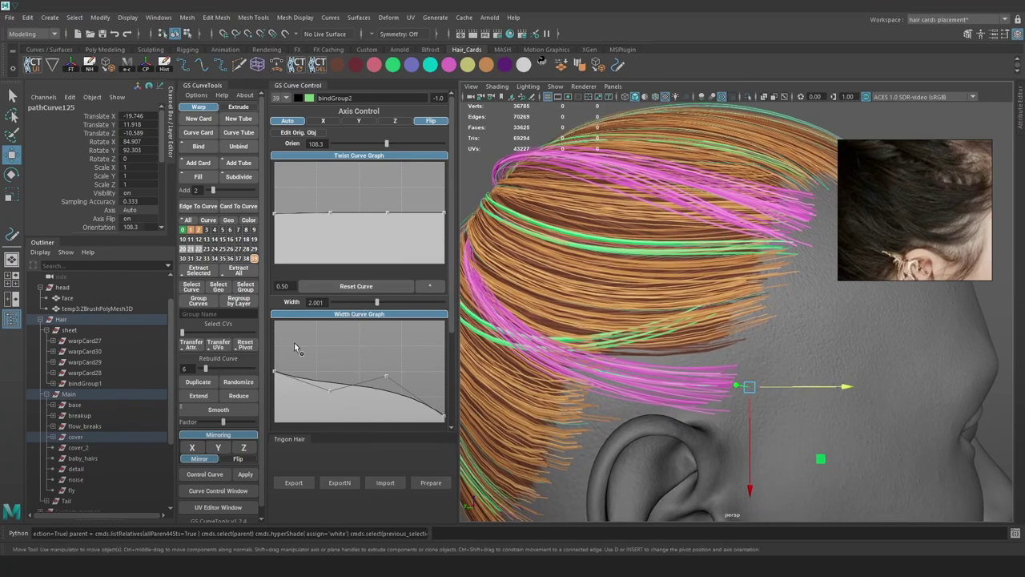
{"action": "left_click_drag", "start_coordinate": [366, 301], "coordinate": [364, 302]}
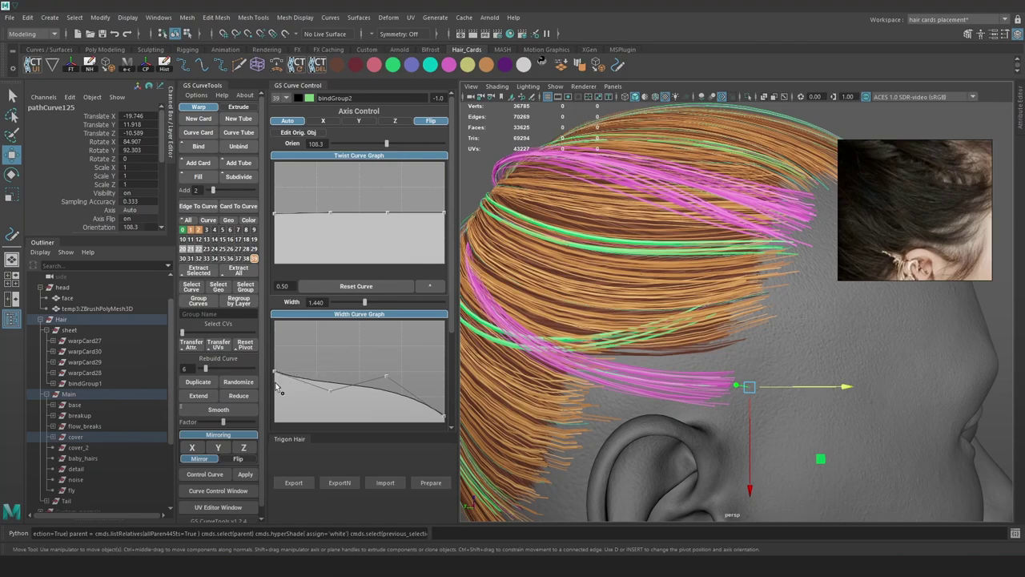
{"action": "left_click_drag", "start_coordinate": [280, 375], "coordinate": [280, 390]}
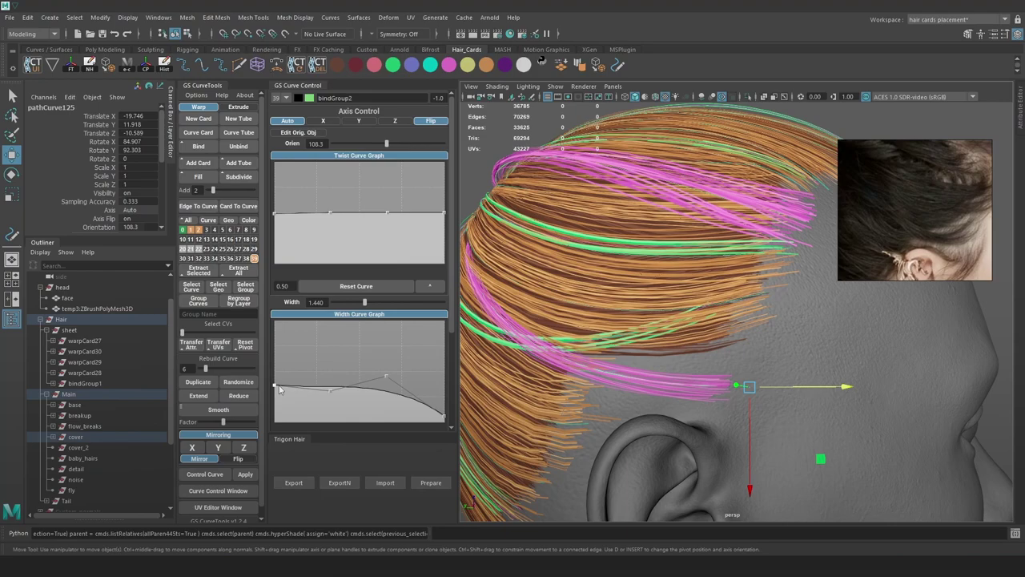
Try rotating the lower bound strand above the ear
{"action": "right_click_drag", "start_coordinate": [740, 343], "coordinate": [764, 351], "text": "alt"}
{"action": "key", "text": "e"}
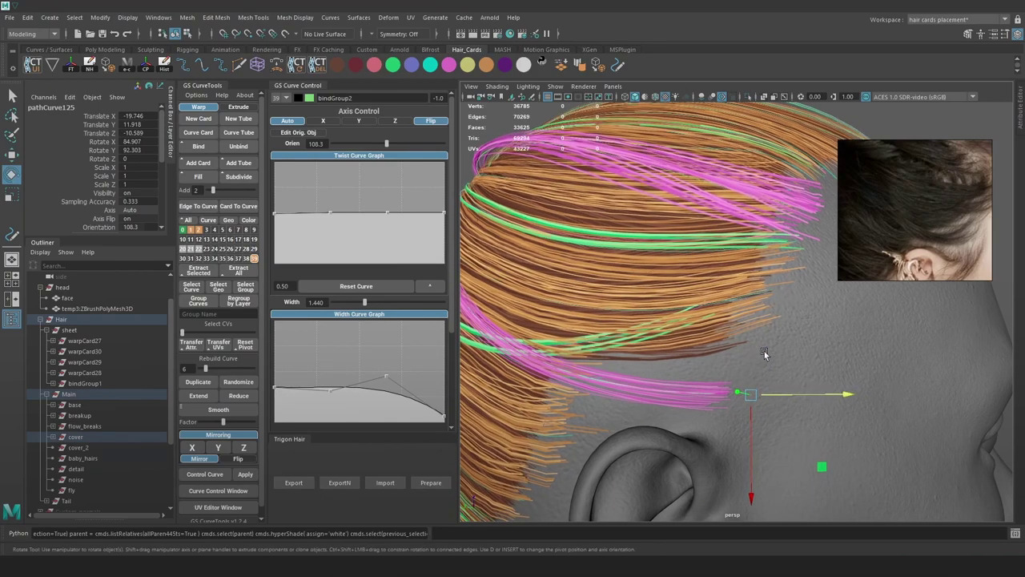
{"action": "left_click_drag", "start_coordinate": [763, 302], "coordinate": [710, 322]}
{"action": "key", "text": "ctrl+z"}
{"action": "key", "text": "ctrl+z"}
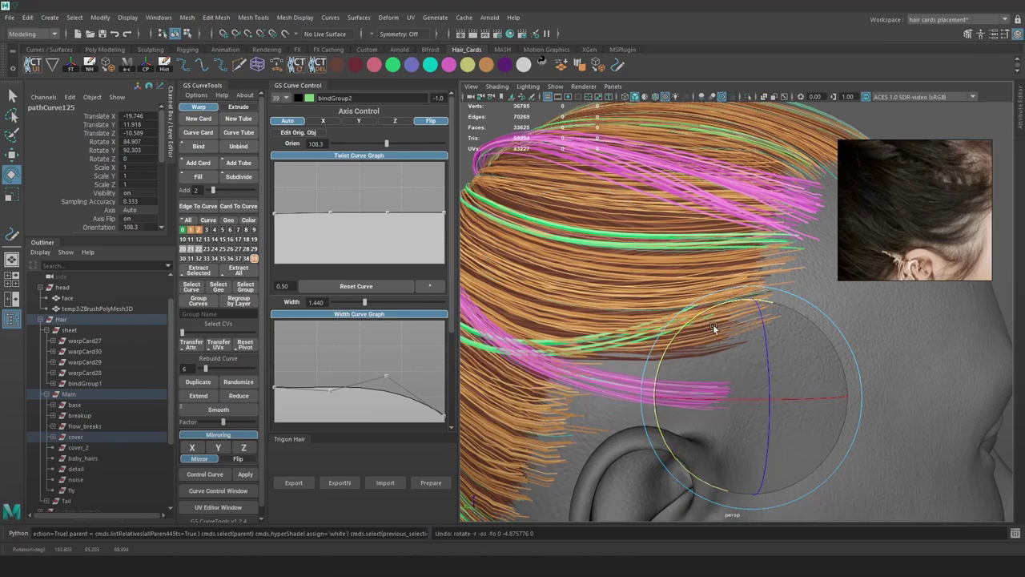
Move the tip control point of the lower bound strand above the ear to match the curve in the reference photo
{"action": "key", "text": "4"}
{"action": "right_click_drag", "start_coordinate": [722, 353], "coordinate": [687, 336], "text": "alt"}
{"action": "left_click", "coordinate": [739, 158]}
{"action": "right_click_drag", "start_coordinate": [737, 365], "coordinate": [770, 377], "text": "alt"}
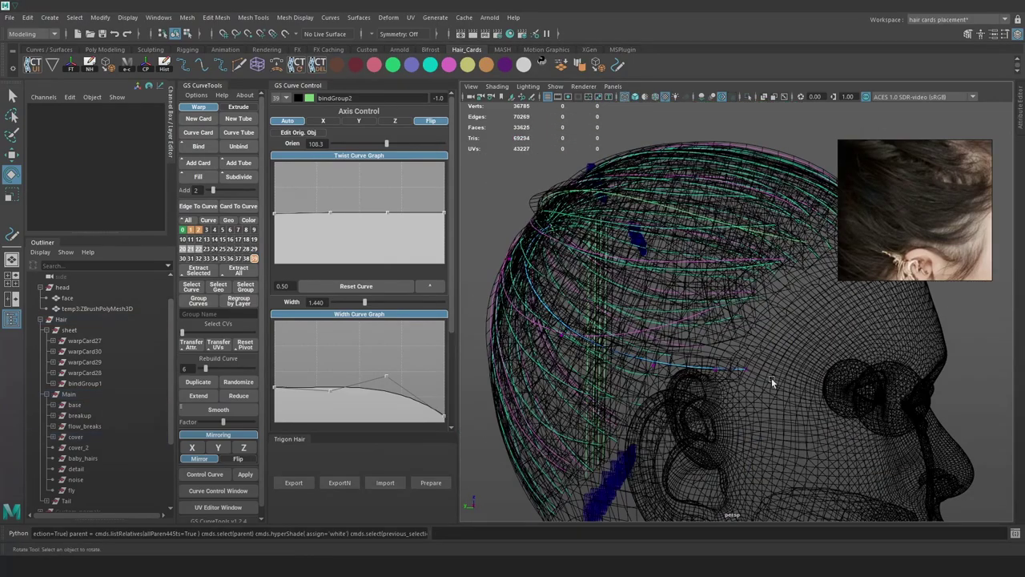
{"action": "left_click_drag", "start_coordinate": [695, 360], "coordinate": [693, 358]}
{"action": "key", "text": "5"}
{"action": "key", "text": "6"}
{"action": "left_click_drag", "start_coordinate": [702, 283], "coordinate": [668, 302]}
{"action": "key", "text": "w"}
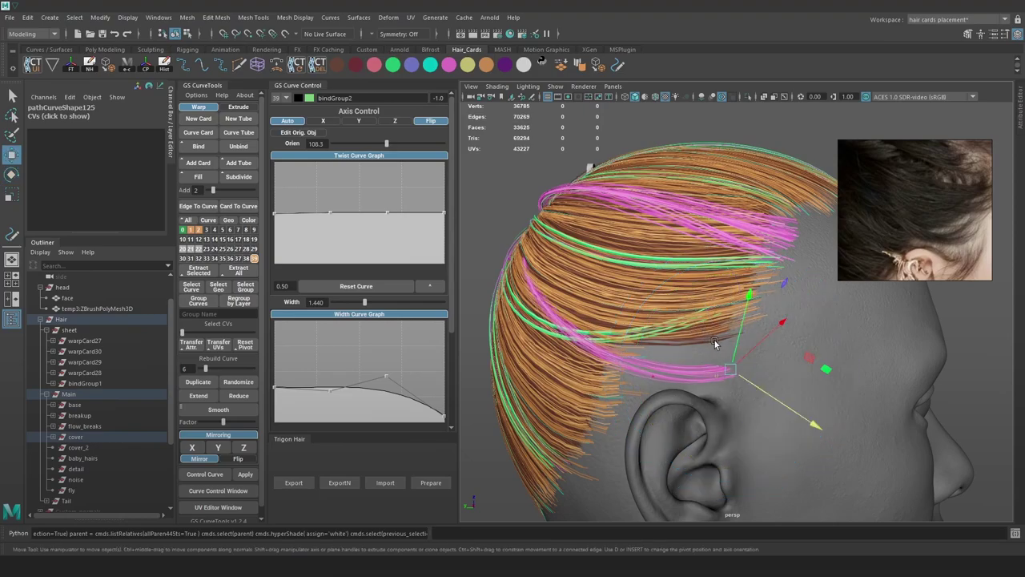
{"action": "left_click_drag", "start_coordinate": [738, 338], "coordinate": [705, 342]}
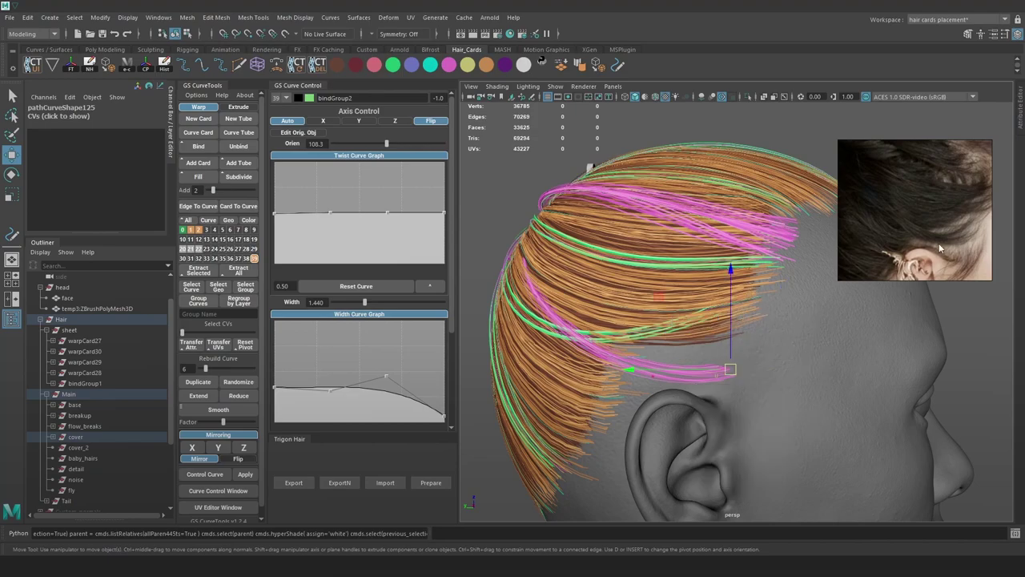
{"action": "middle_click_drag", "start_coordinate": [970, 250], "coordinate": [955, 254]}
{"action": "left_click_drag", "start_coordinate": [727, 342], "coordinate": [739, 377]}
{"action": "scroll", "coordinate": [736, 394], "scroll_direction": "up", "scroll_amount": 6}
{"action": "middle_click_drag", "start_coordinate": [739, 432], "coordinate": [743, 393], "text": "alt"}
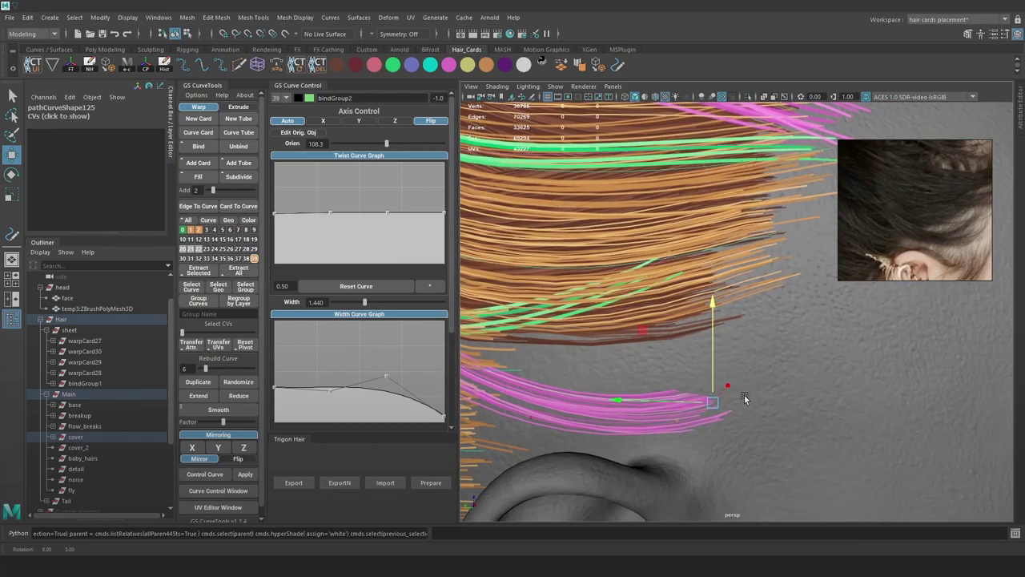
{"action": "left_click_drag", "start_coordinate": [722, 390], "coordinate": [811, 262]}
{"action": "scroll", "coordinate": [744, 341], "scroll_direction": "down", "scroll_amount": 4}
{"action": "scroll", "coordinate": [755, 345], "scroll_direction": "up", "scroll_amount": 1}
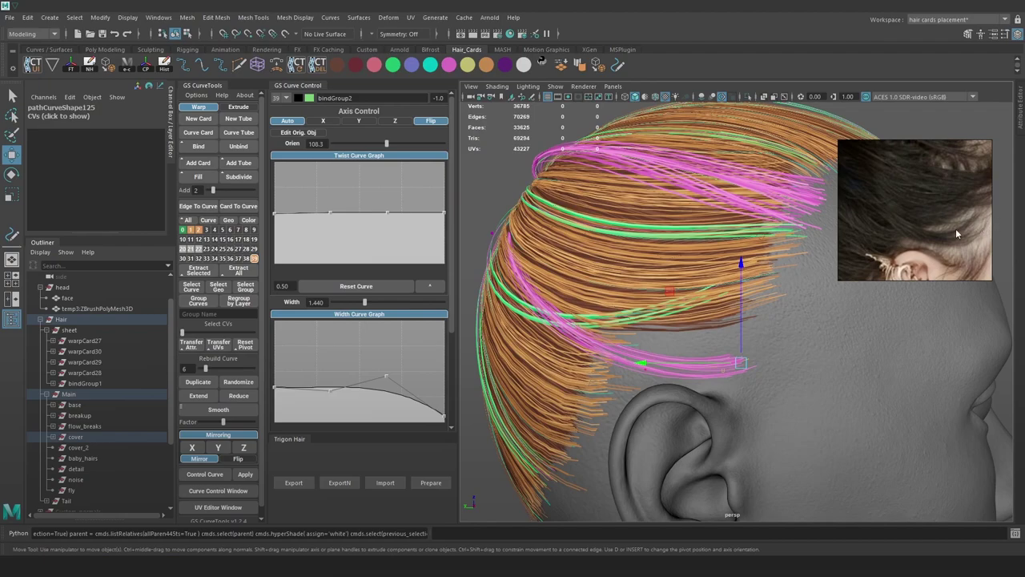
Duplicate the flow-break strand warpCard38, then move and rotate the copy so it sweeps over the ear toward the temple
{"action": "mouse_move", "coordinate": [521, 307]}
{"action": "left_mouse_down", "text": "alt"}
{"action": "mouse_move", "coordinate": [536, 308]}
{"action": "mouse_move", "coordinate": [517, 305]}
{"action": "left_mouse_up", "text": "alt"}
{"action": "key", "text": "4"}
{"action": "left_click", "coordinate": [499, 292]}
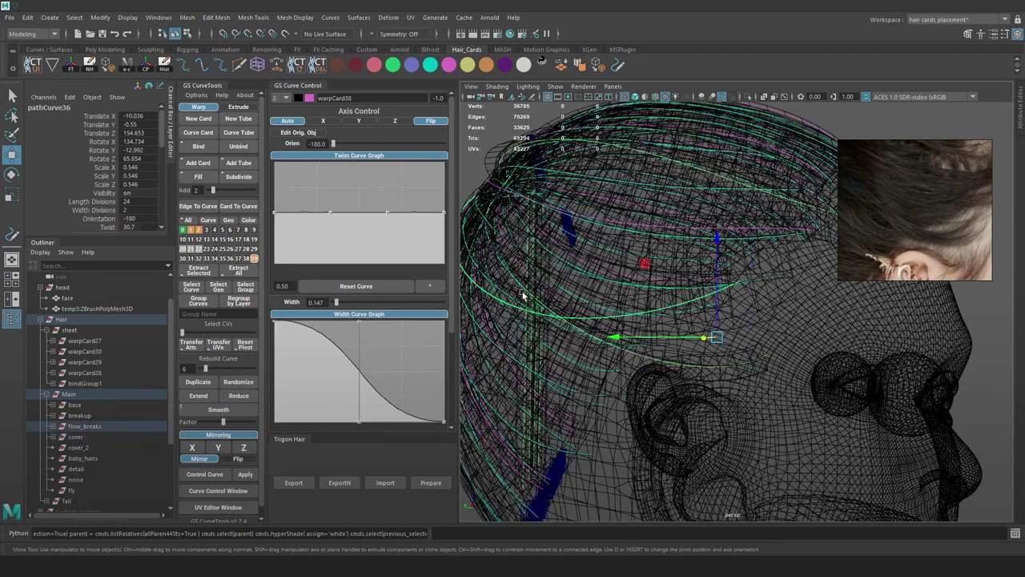
{"action": "key", "text": "6"}
{"action": "key", "text": "5"}
{"action": "key", "text": "6"}
{"action": "mouse_move", "coordinate": [715, 304]}
{"action": "left_mouse_down"}
{"action": "mouse_move", "coordinate": [714, 285]}
{"action": "mouse_move", "coordinate": [715, 307]}
{"action": "left_mouse_up"}
{"action": "right_click_drag", "start_coordinate": [742, 325], "coordinate": [680, 323], "text": "alt"}
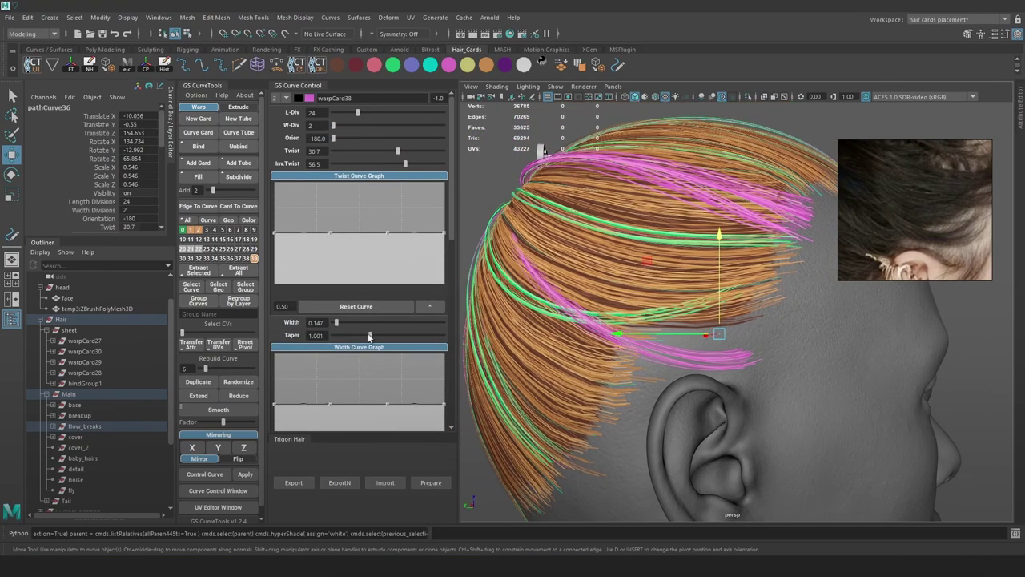
{"action": "left_click", "coordinate": [198, 384]}
{"action": "right_click_drag", "start_coordinate": [768, 340], "coordinate": [726, 336], "text": "alt"}
{"action": "left_click_drag", "start_coordinate": [723, 335], "coordinate": [868, 371]}
{"action": "key", "text": "e"}
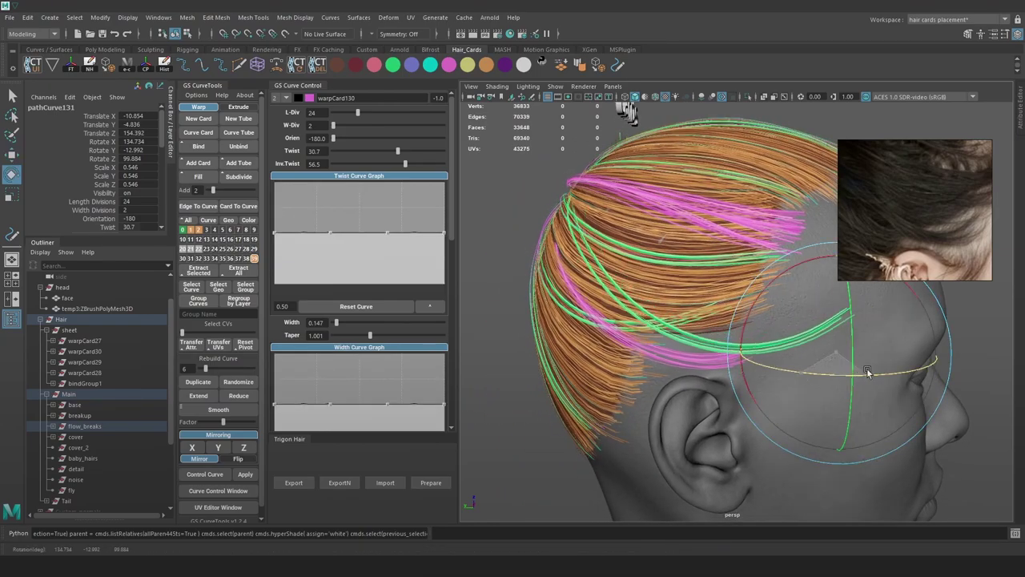
Move warpCard130 from the flow_breaks group into the cover group
{"action": "left_click", "coordinate": [54, 427]}
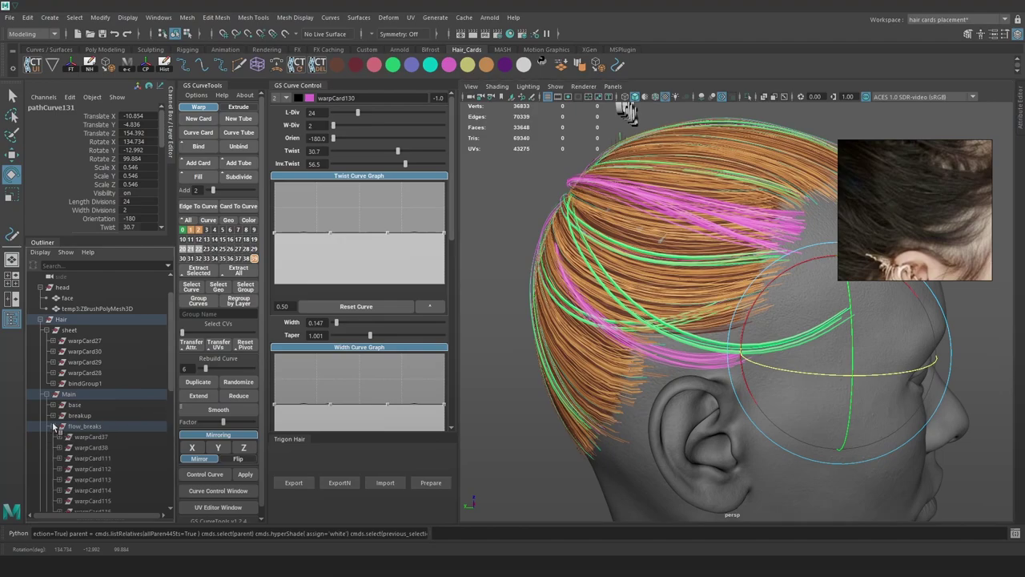
{"action": "scroll", "coordinate": [90, 419], "scroll_direction": "down", "scroll_amount": 8}
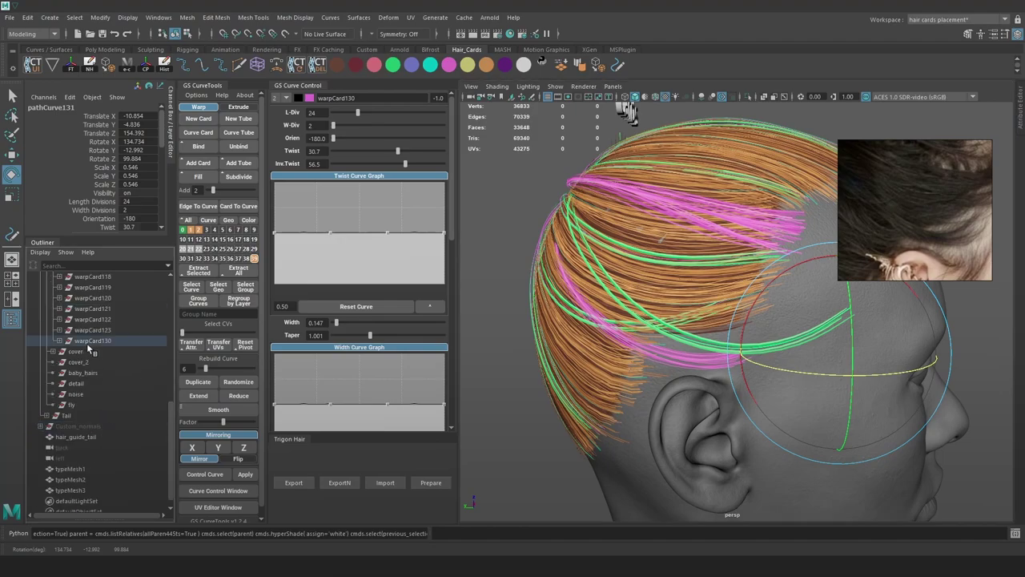
{"action": "left_click", "coordinate": [62, 352]}
{"action": "left_click", "coordinate": [53, 352]}
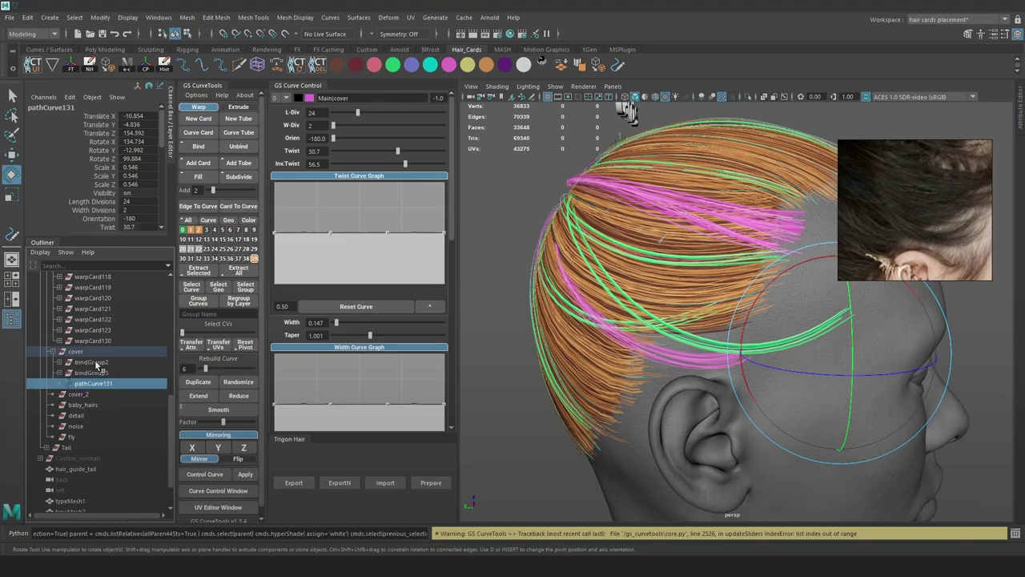
{"action": "key", "text": "ctrl+z"}
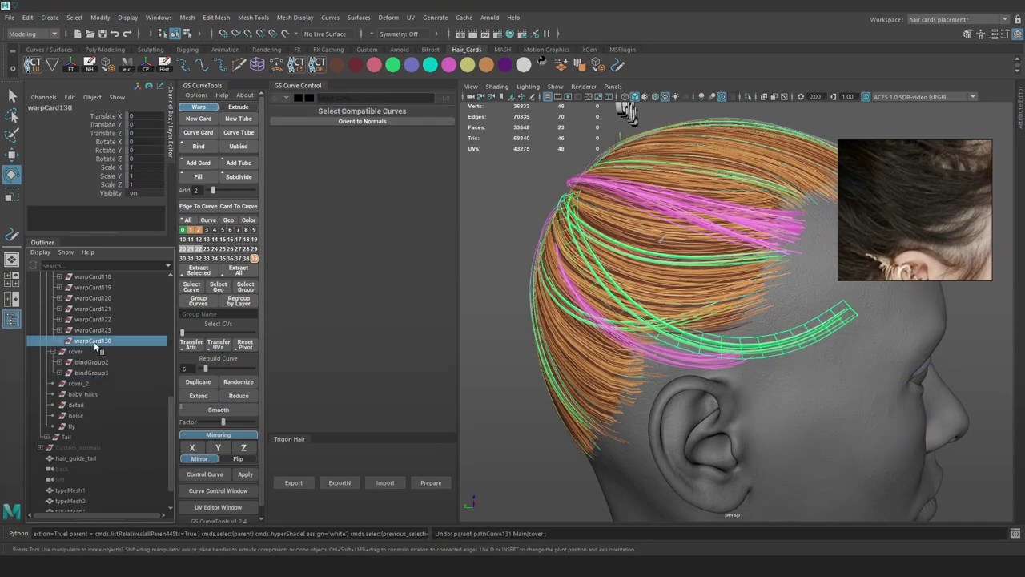
{"action": "middle_click_drag", "start_coordinate": [102, 361], "coordinate": [103, 363]}
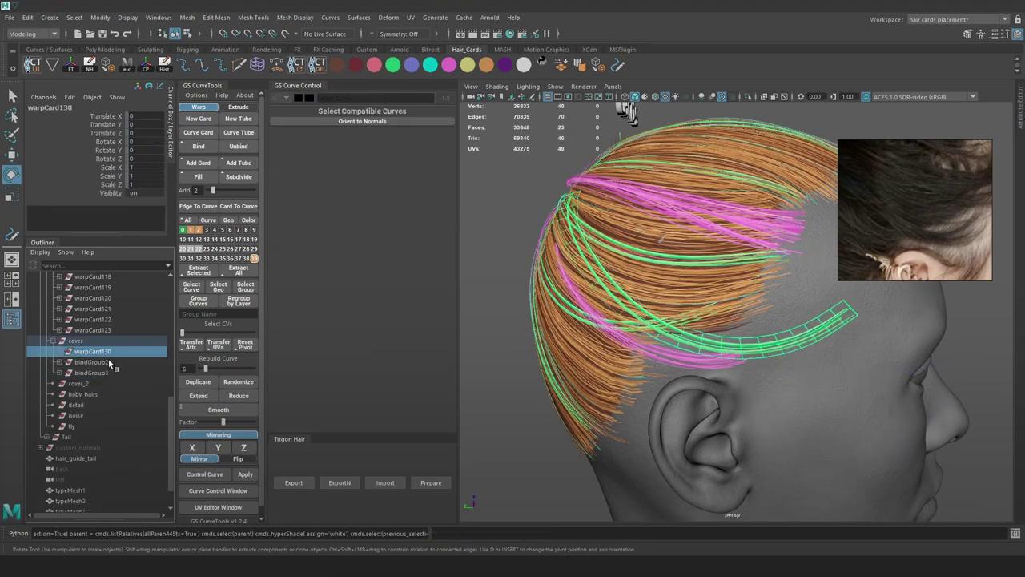
Group warpCard130 and bindGroup2 inside the cover group and name the new group clump
{"action": "scroll", "coordinate": [696, 368], "scroll_direction": "up", "scroll_amount": 2}
{"action": "left_click", "coordinate": [666, 366]}
{"action": "key", "text": "4"}
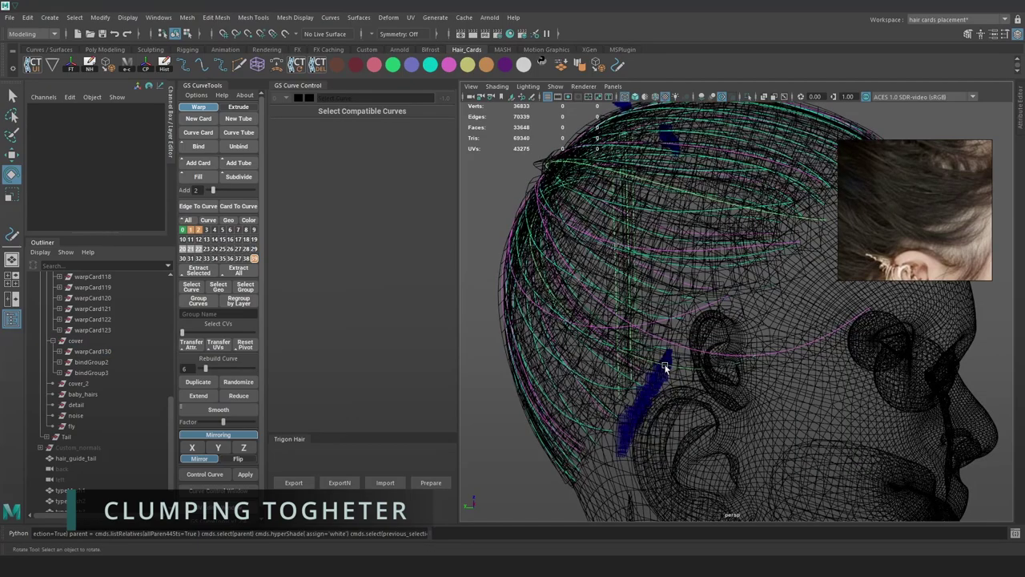
{"action": "left_click", "coordinate": [666, 366]}
{"action": "left_click", "coordinate": [104, 363]}
{"action": "left_click", "coordinate": [103, 353], "text": "ctrl"}
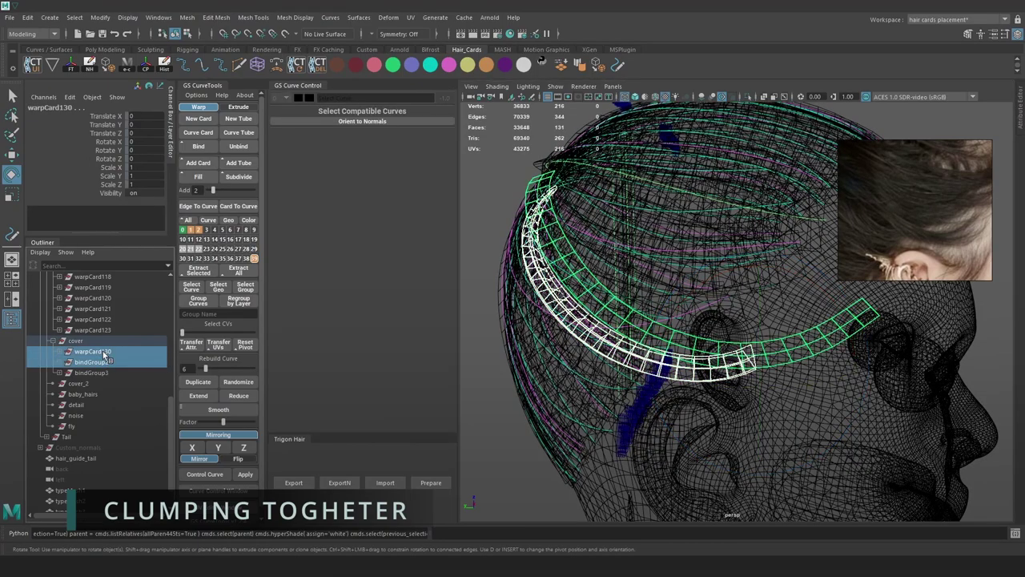
{"action": "key", "text": "ctrl+g"}
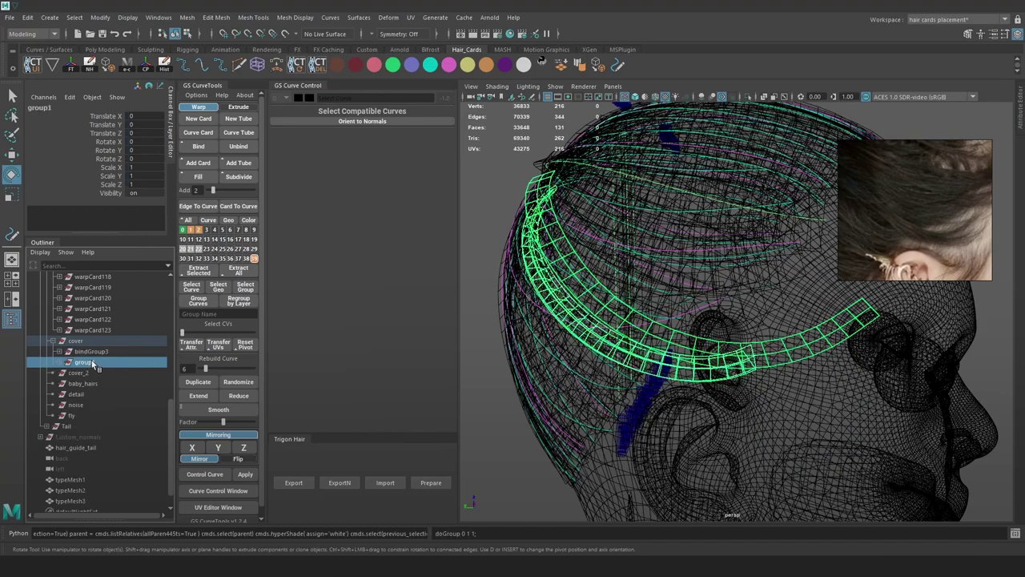
{"action": "double_click", "coordinate": [91, 361]}
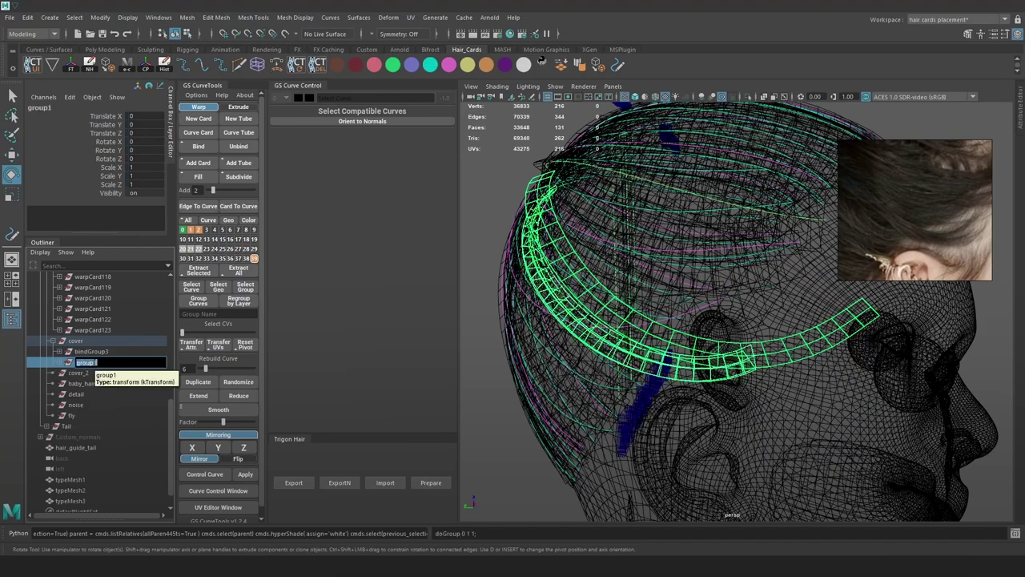
{"action": "type", "text": "clump"}
{"action": "key", "text": "Return"}
Select the curve of the duplicated strand warpCard130 and move it back so its tip sits just above the ear
{"action": "right_click_drag", "start_coordinate": [600, 275], "coordinate": [675, 291], "text": "alt"}
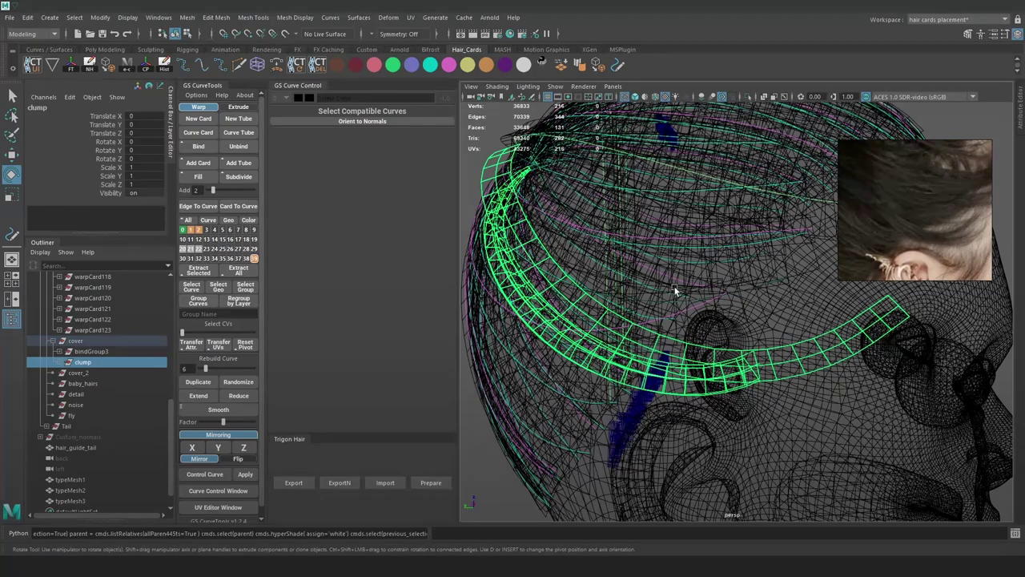
{"action": "key", "text": "6"}
{"action": "key", "text": "4"}
{"action": "left_click", "coordinate": [843, 348]}
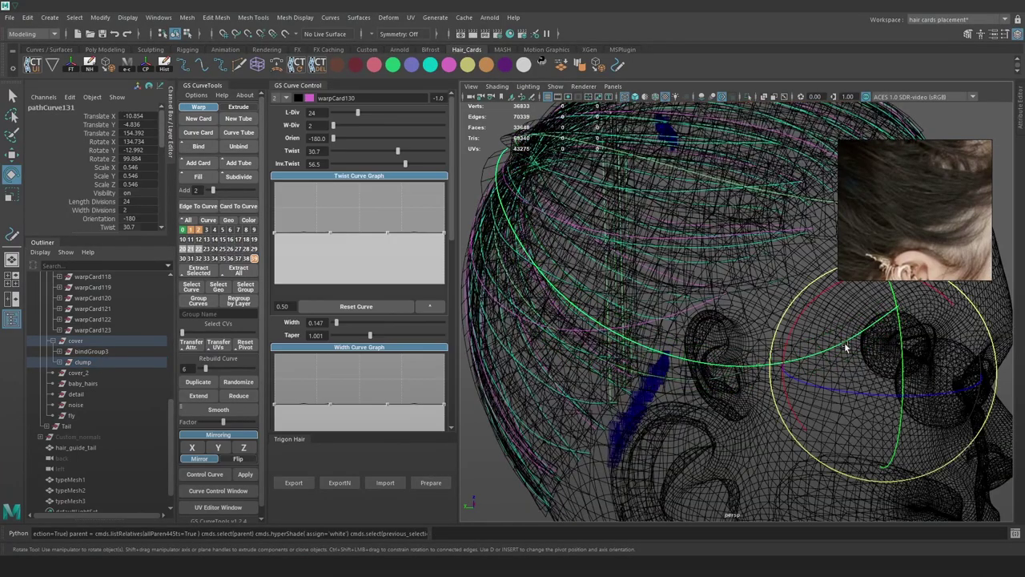
{"action": "key", "text": "5"}
{"action": "key", "text": "6"}
{"action": "key", "text": "w"}
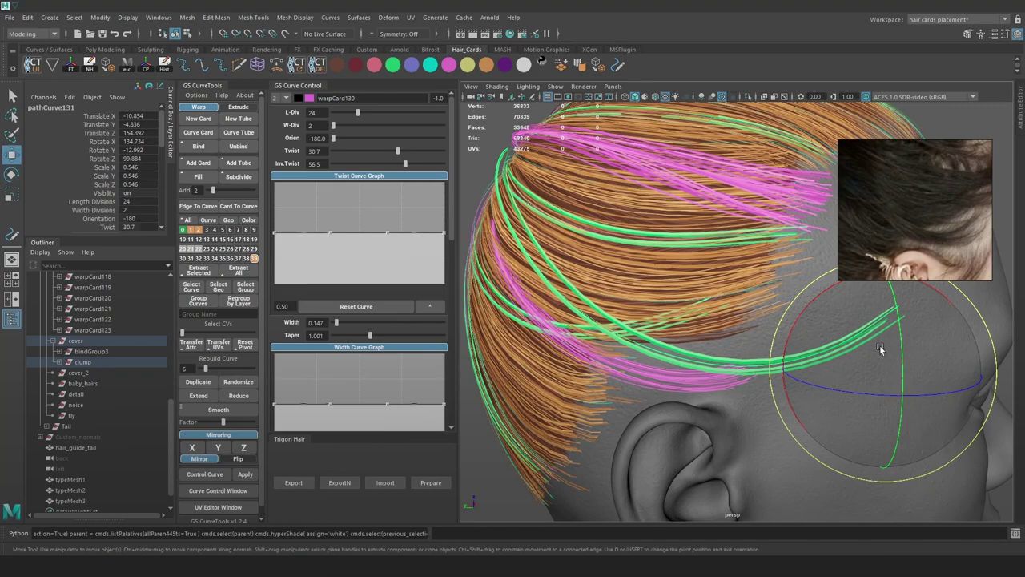
{"action": "left_click_drag", "start_coordinate": [879, 370], "coordinate": [789, 385]}
{"action": "scroll", "coordinate": [779, 357], "scroll_direction": "down", "scroll_amount": 2}
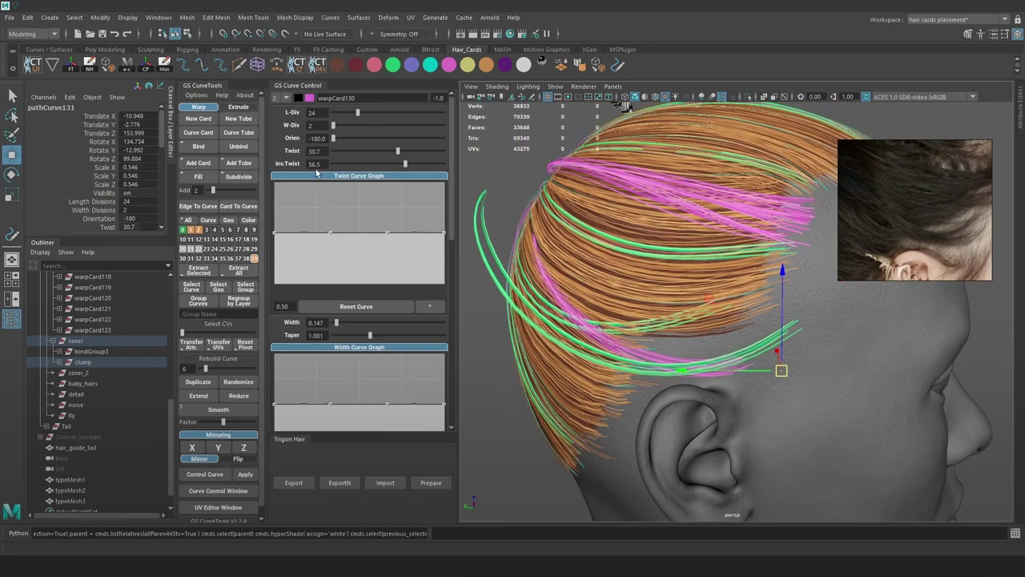
Scale the duplicated strand's curve down to 0.165 and set its width to 0.074
{"action": "key", "text": "r"}
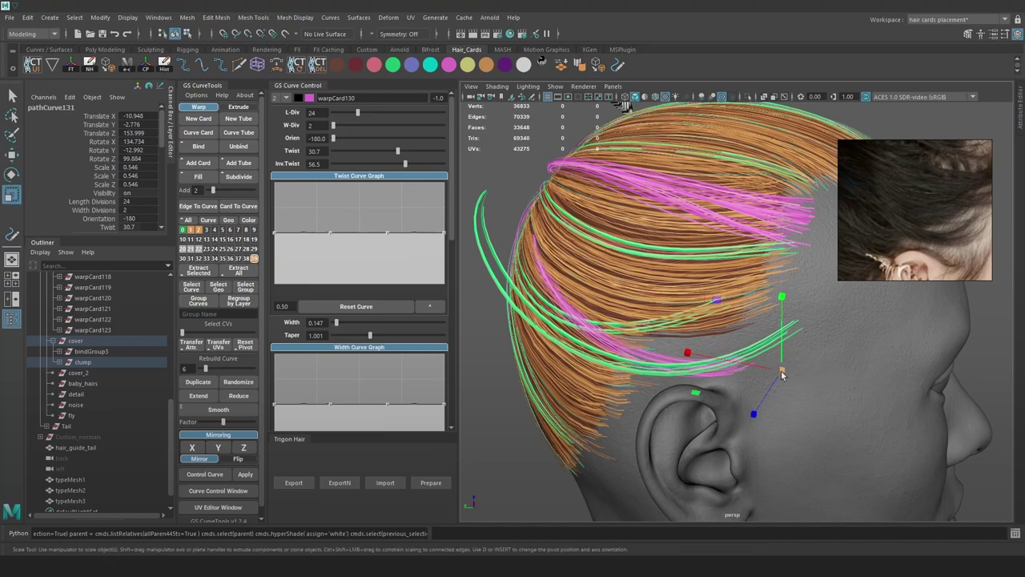
{"action": "left_click_drag", "start_coordinate": [784, 374], "coordinate": [517, 342]}
{"action": "scroll", "coordinate": [773, 385], "scroll_direction": "up", "scroll_amount": 3}
{"action": "left_click_drag", "start_coordinate": [798, 395], "coordinate": [786, 394]}
{"action": "scroll", "coordinate": [919, 216], "scroll_direction": "up", "scroll_amount": 5}
{"action": "scroll", "coordinate": [948, 226], "scroll_direction": "down", "scroll_amount": 1}
{"action": "left_click_drag", "start_coordinate": [799, 397], "coordinate": [740, 391]}
{"action": "left_click_drag", "start_coordinate": [338, 323], "coordinate": [335, 326]}
Move the shortened strand up and back against the hairline above the ear
{"action": "key", "text": "w"}
{"action": "key", "text": "e"}
{"action": "key", "text": "w"}
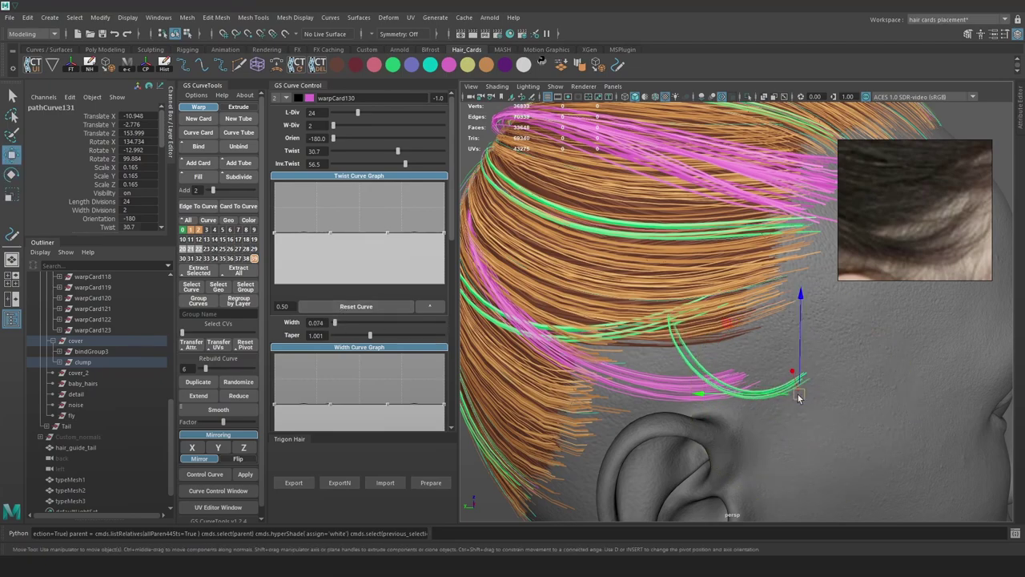
{"action": "left_click_drag", "start_coordinate": [803, 394], "coordinate": [745, 354]}
{"action": "left_click_drag", "start_coordinate": [825, 365], "coordinate": [820, 347], "text": "alt"}
{"action": "right_click_drag", "start_coordinate": [820, 346], "coordinate": [757, 341], "text": "alt"}
{"action": "middle_click_drag", "start_coordinate": [805, 341], "coordinate": [786, 342], "text": "alt"}
{"action": "left_click_drag", "start_coordinate": [680, 333], "coordinate": [689, 329]}
{"action": "scroll", "coordinate": [1011, 182], "scroll_direction": "down", "scroll_amount": 5}
{"action": "scroll", "coordinate": [947, 226], "scroll_direction": "down", "scroll_amount": 5}
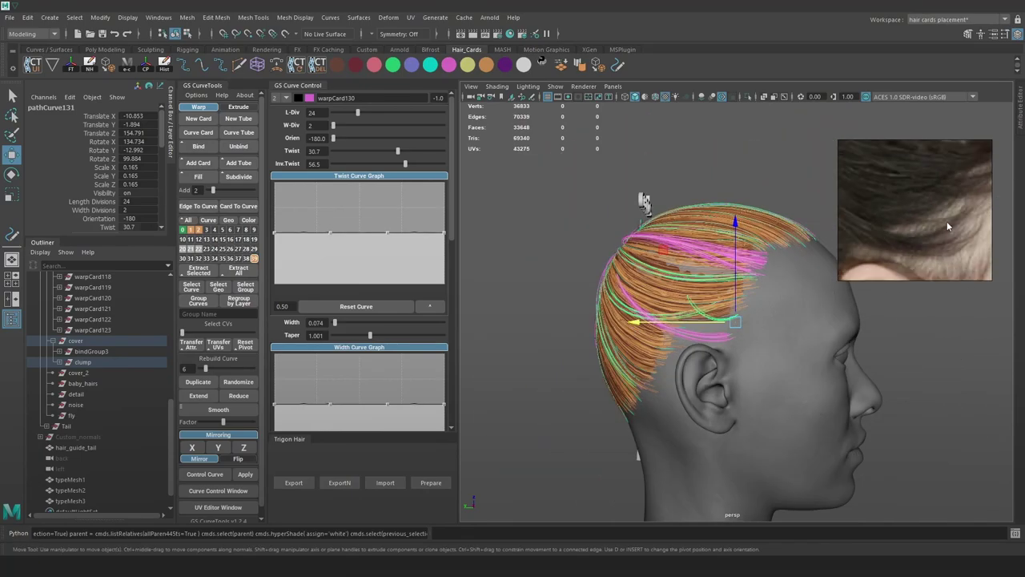
Adjust the shortened strand's distance from the scalp and its place at the hairline to match the reference photo
{"action": "scroll", "coordinate": [950, 233], "scroll_direction": "up", "scroll_amount": 3}
{"action": "middle_click_drag", "start_coordinate": [919, 233], "coordinate": [909, 264]}
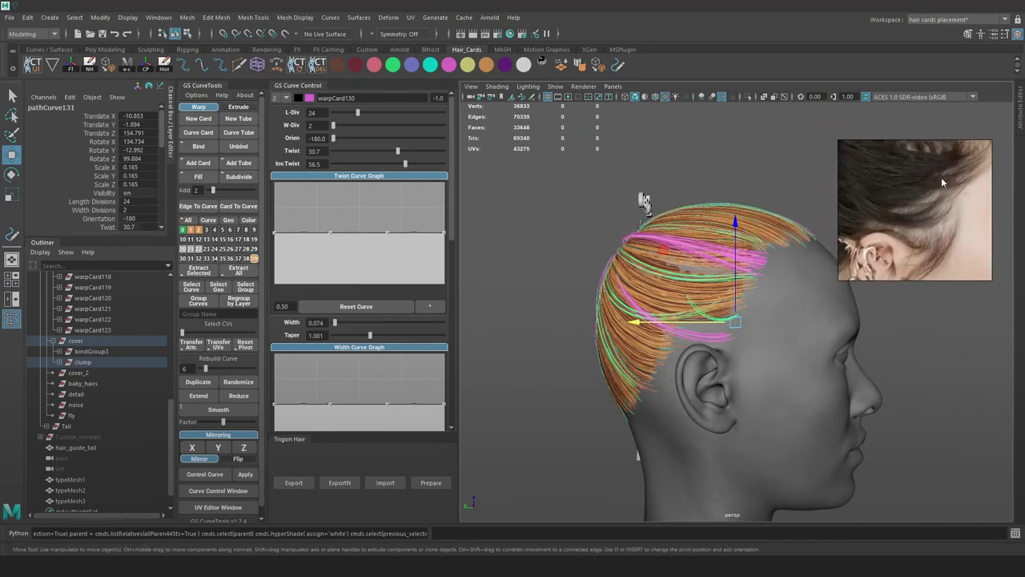
{"action": "right_click_drag", "start_coordinate": [750, 288], "coordinate": [849, 349], "text": "alt"}
{"action": "left_click_drag", "start_coordinate": [849, 349], "coordinate": [740, 374], "text": "alt"}
{"action": "left_click_drag", "start_coordinate": [711, 335], "coordinate": [804, 324]}
{"action": "mouse_move", "coordinate": [727, 314]}
{"action": "left_mouse_down"}
{"action": "mouse_move", "coordinate": [709, 332]}
{"action": "mouse_move", "coordinate": [719, 331]}
{"action": "left_mouse_up"}
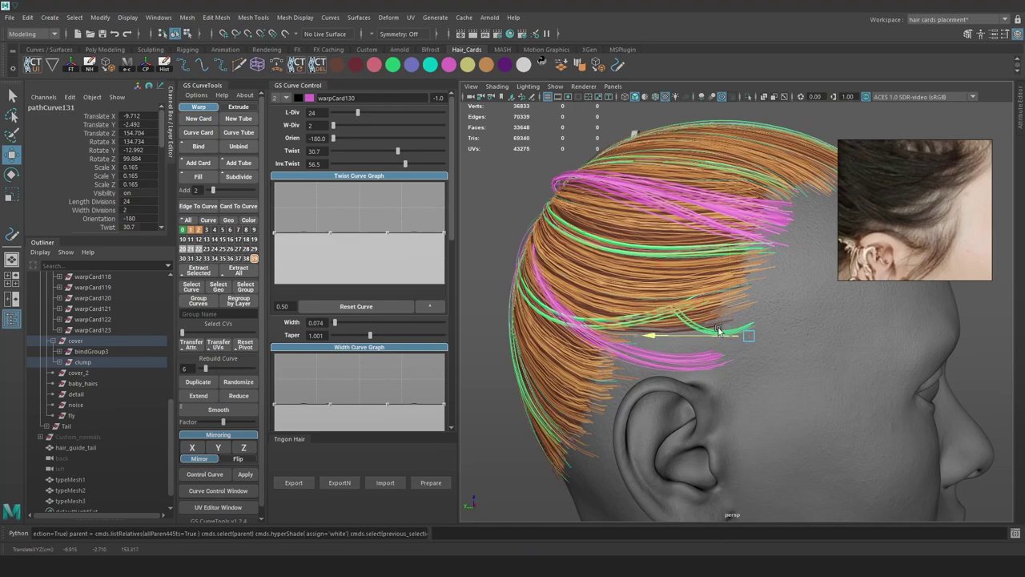
{"action": "scroll", "coordinate": [971, 162], "scroll_direction": "down", "scroll_amount": 3}
{"action": "middle_click_drag", "start_coordinate": [948, 199], "coordinate": [913, 219]}
{"action": "left_click_drag", "start_coordinate": [718, 289], "coordinate": [726, 291], "text": "alt"}
{"action": "right_click_drag", "start_coordinate": [727, 293], "coordinate": [791, 361], "text": "alt"}
{"action": "left_click_drag", "start_coordinate": [794, 363], "coordinate": [769, 364], "text": "alt"}
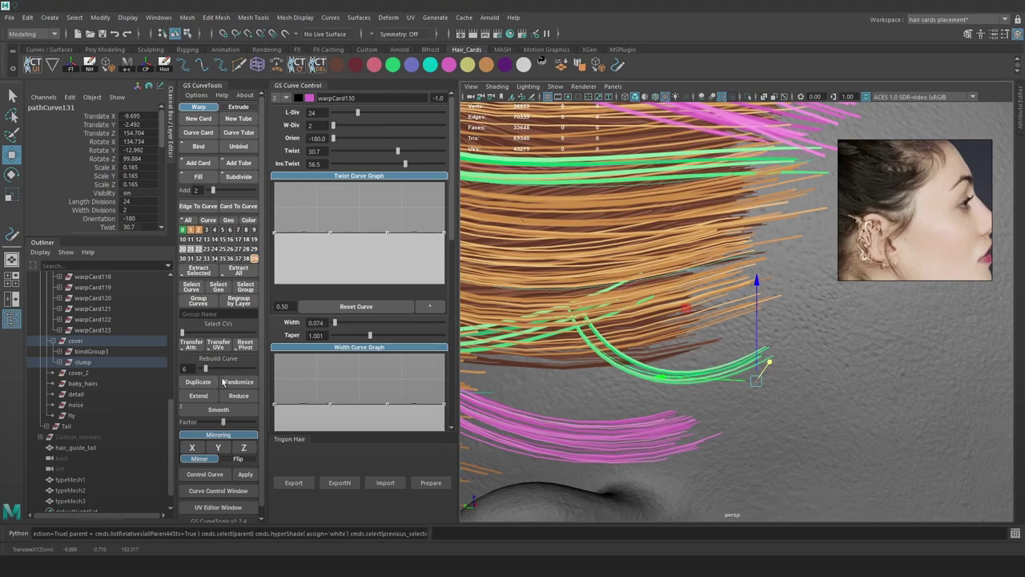
Reset the short strand's pivot and rebuild its curve with a value of 2
{"action": "right_click_drag", "start_coordinate": [535, 353], "coordinate": [511, 343], "text": "alt"}
{"action": "left_click", "coordinate": [242, 346]}
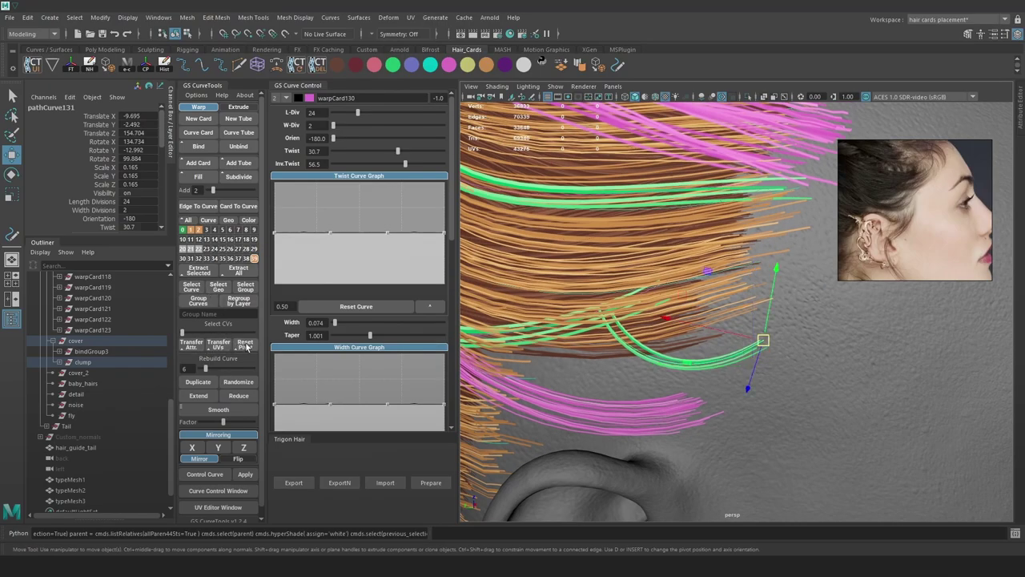
{"action": "right_click_drag", "start_coordinate": [769, 325], "coordinate": [613, 241], "text": "alt"}
{"action": "right_click_drag", "start_coordinate": [551, 197], "coordinate": [498, 197]}
{"action": "right_click_drag", "start_coordinate": [594, 264], "coordinate": [702, 349], "text": "alt"}
{"action": "key", "text": "4"}
{"action": "left_click_drag", "start_coordinate": [207, 369], "coordinate": [201, 367]}
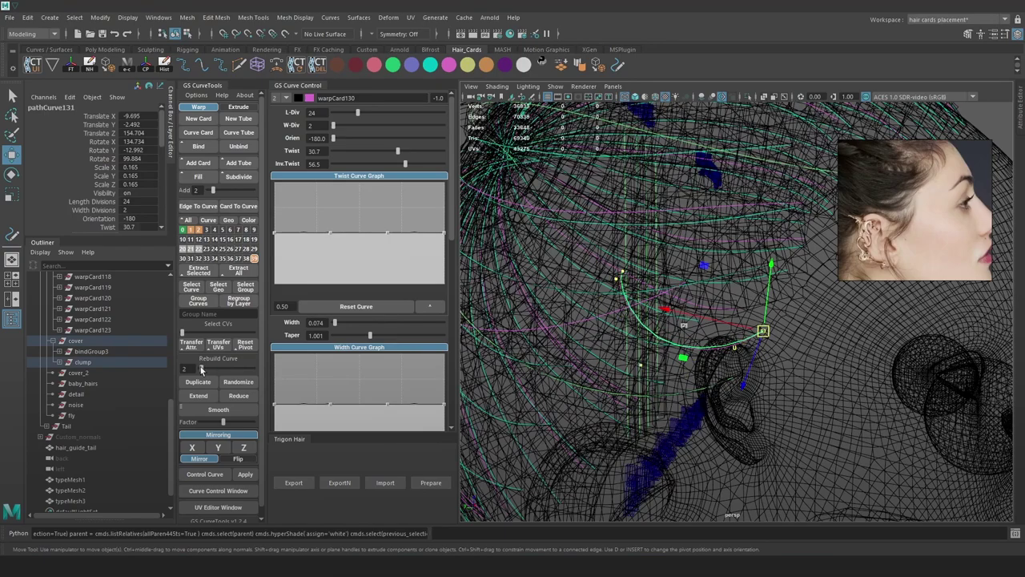
Set the short strand's length divisions to 8 and rebuild its curve with a value of 2 again
{"action": "right_click_drag", "start_coordinate": [657, 310], "coordinate": [668, 308], "text": "alt"}
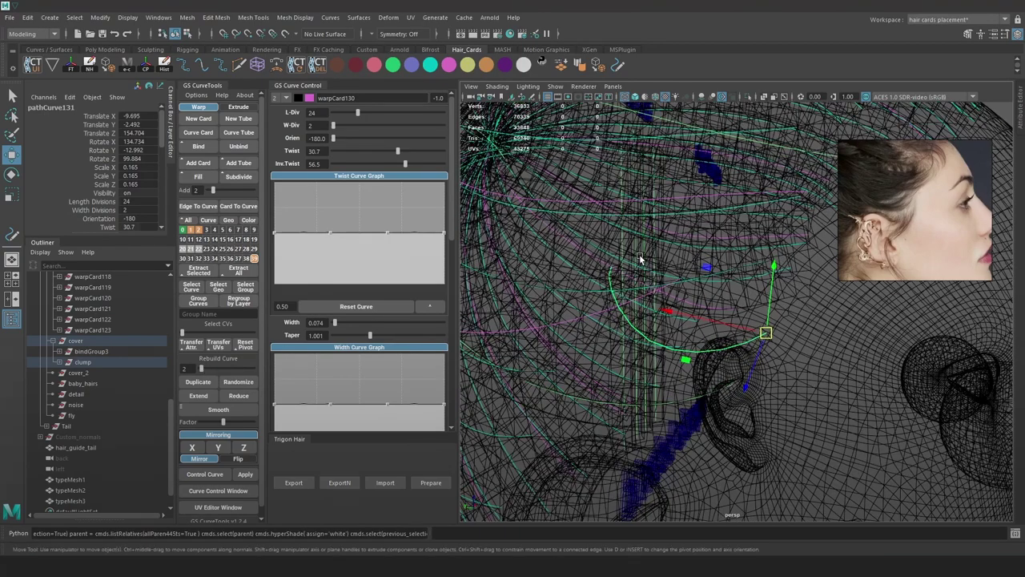
{"action": "left_click_drag", "start_coordinate": [355, 114], "coordinate": [339, 115]}
{"action": "right_click_drag", "start_coordinate": [743, 295], "coordinate": [623, 272], "text": "alt"}
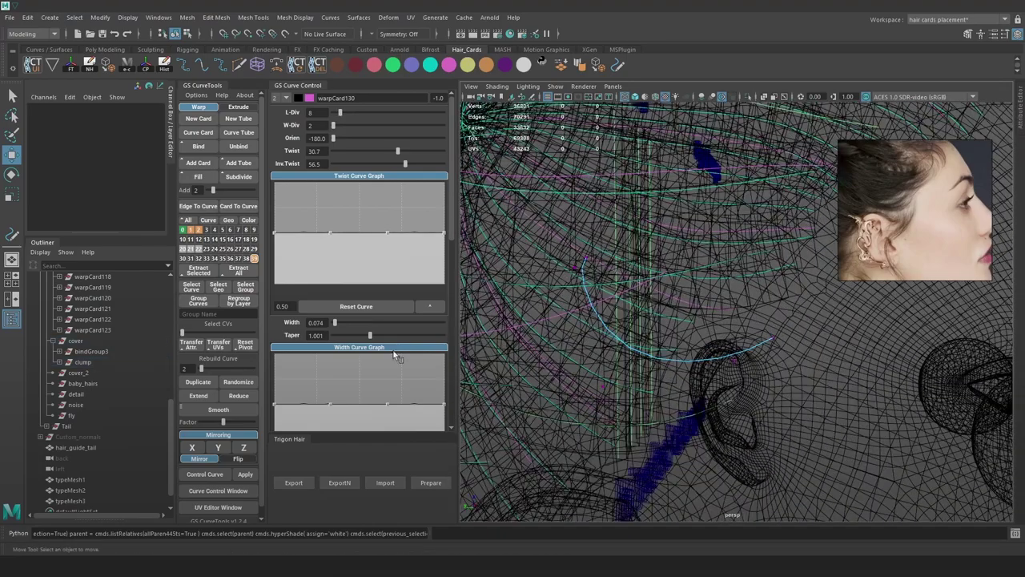
{"action": "left_click_drag", "start_coordinate": [202, 369], "coordinate": [201, 369]}
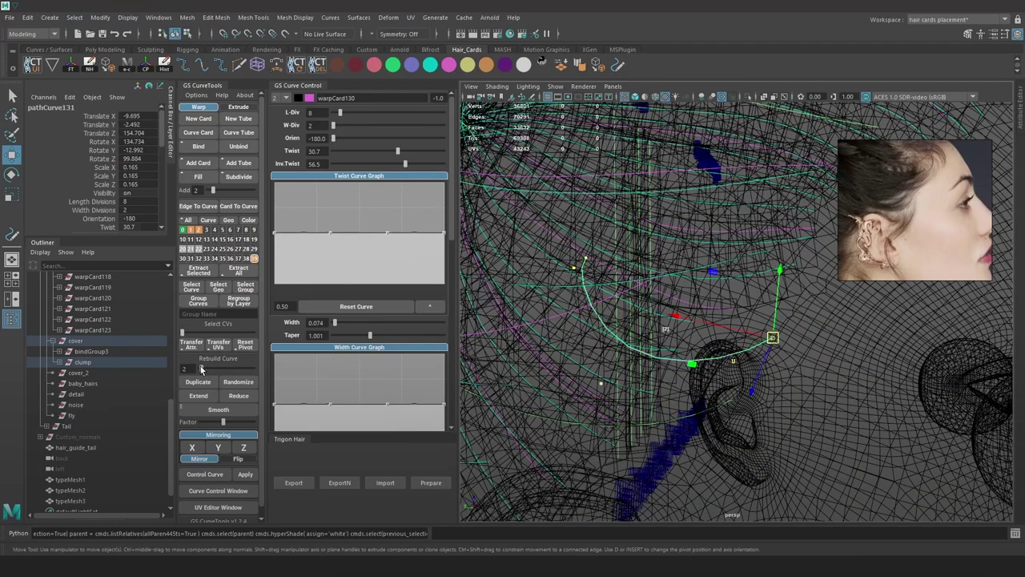
Lower the root control point of the short strand and rotate it so the strand lies flatter along the scalp
{"action": "right_click_drag", "start_coordinate": [625, 277], "coordinate": [513, 181], "text": "alt"}
{"action": "right_click_drag", "start_coordinate": [529, 192], "coordinate": [640, 283], "text": "alt"}
{"action": "left_click", "coordinate": [640, 282]}
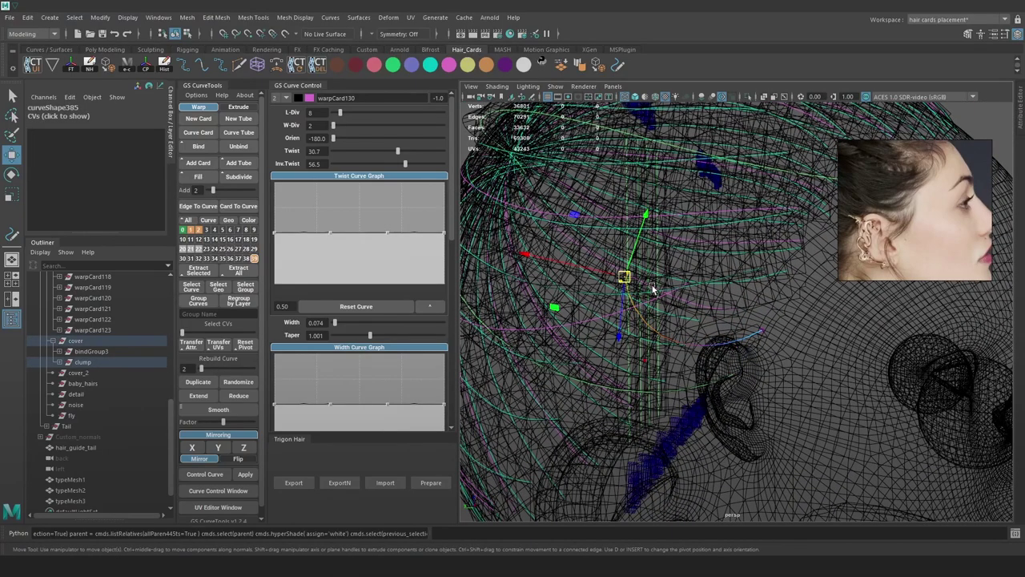
{"action": "key", "text": "6"}
{"action": "left_click_drag", "start_coordinate": [625, 277], "coordinate": [611, 359]}
{"action": "key", "text": "e"}
{"action": "left_click_drag", "start_coordinate": [714, 382], "coordinate": [700, 257]}
{"action": "left_click_drag", "start_coordinate": [669, 338], "coordinate": [696, 377], "text": "alt"}
{"action": "middle_click_drag", "start_coordinate": [696, 377], "coordinate": [730, 339], "text": "alt"}
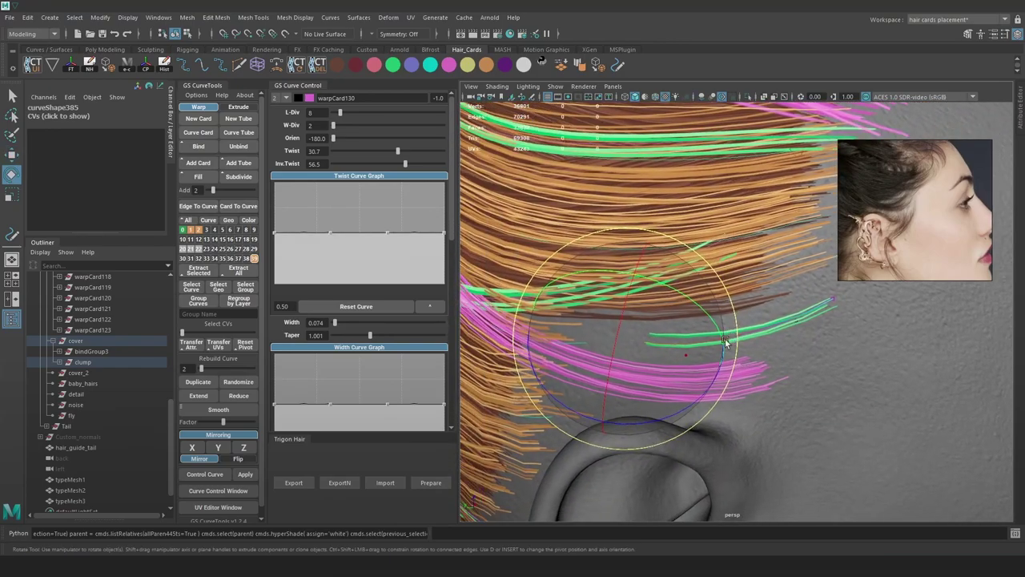
Rotate the short green strand's selected control point and move it back and down onto the pink clump above the ear
{"action": "key", "text": "w"}
{"action": "left_click_drag", "start_coordinate": [671, 358], "coordinate": [624, 336], "text": "alt"}
{"action": "key", "text": "w"}
{"action": "key", "text": "e"}
{"action": "left_click_drag", "start_coordinate": [637, 384], "coordinate": [711, 357]}
{"action": "key", "text": "w"}
{"action": "left_click_drag", "start_coordinate": [631, 347], "coordinate": [592, 363]}
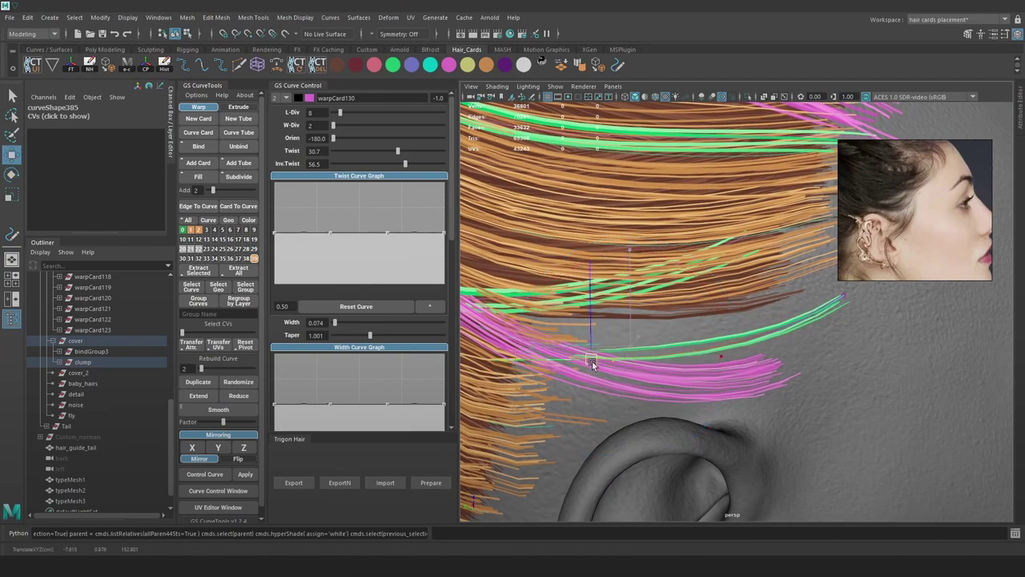
{"action": "key", "text": "e"}
{"action": "left_click_drag", "start_coordinate": [667, 285], "coordinate": [674, 317]}
{"action": "key", "text": "w"}
{"action": "left_click_drag", "start_coordinate": [591, 360], "coordinate": [588, 362]}
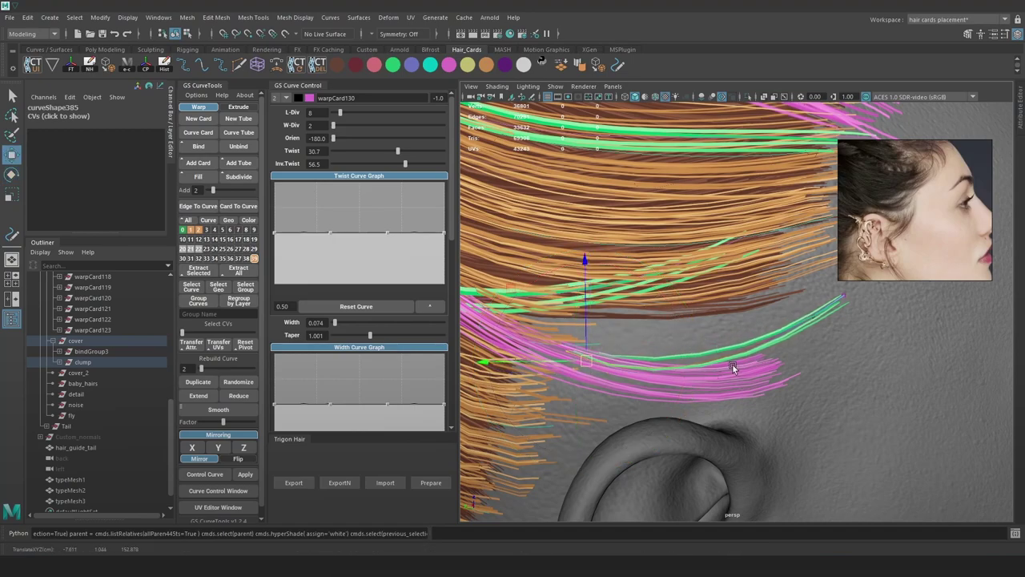
Rotate the short strand's hairline-end control point and move it up and back so the strand curves upward
{"action": "middle_click_drag", "start_coordinate": [793, 342], "coordinate": [766, 337], "text": "alt"}
{"action": "left_click", "coordinate": [808, 291]}
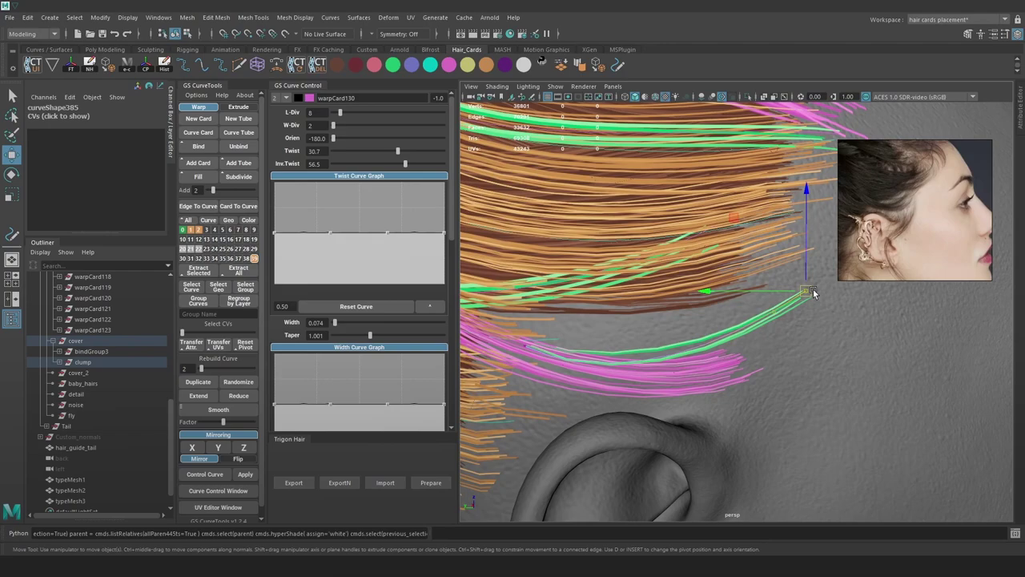
{"action": "middle_click_drag", "start_coordinate": [820, 293], "coordinate": [797, 295], "text": "alt"}
{"action": "key", "text": "b"}
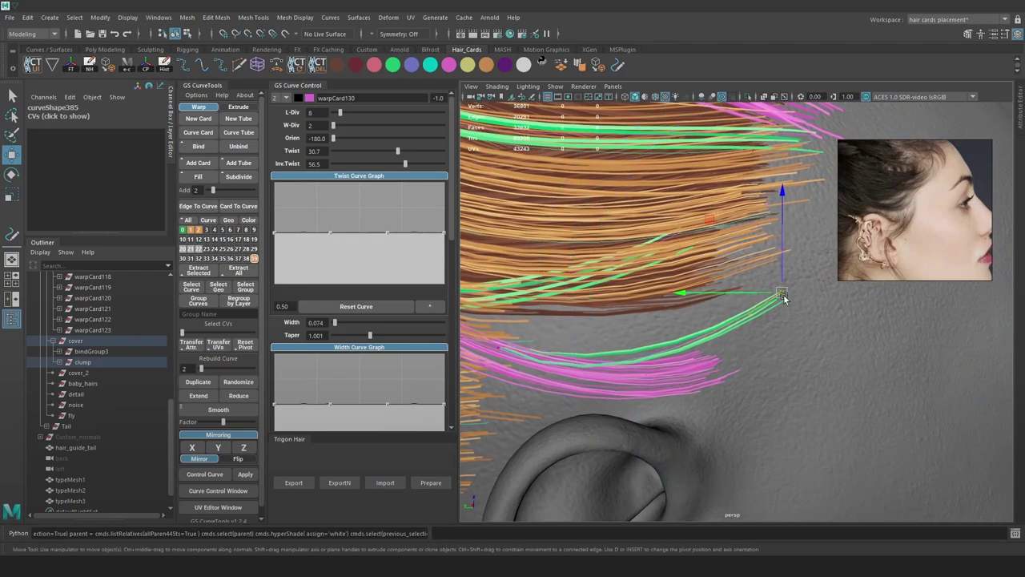
{"action": "key", "text": "e"}
{"action": "left_click_drag", "start_coordinate": [708, 216], "coordinate": [695, 270]}
{"action": "key", "text": "w"}
{"action": "left_click_drag", "start_coordinate": [773, 287], "coordinate": [745, 263]}
Set the short strand's orientation to 119.8 and adjust its control points so it follows the scalp
{"action": "left_click_drag", "start_coordinate": [334, 139], "coordinate": [390, 143]}
{"action": "left_click_drag", "start_coordinate": [734, 255], "coordinate": [575, 267], "text": "alt"}
{"action": "left_click", "coordinate": [618, 360]}
{"action": "left_click_drag", "start_coordinate": [659, 358], "coordinate": [678, 339]}
{"action": "left_click", "coordinate": [629, 342]}
{"action": "left_click_drag", "start_coordinate": [694, 313], "coordinate": [801, 332], "text": "alt"}
{"action": "left_click_drag", "start_coordinate": [698, 353], "coordinate": [727, 332], "text": "alt"}
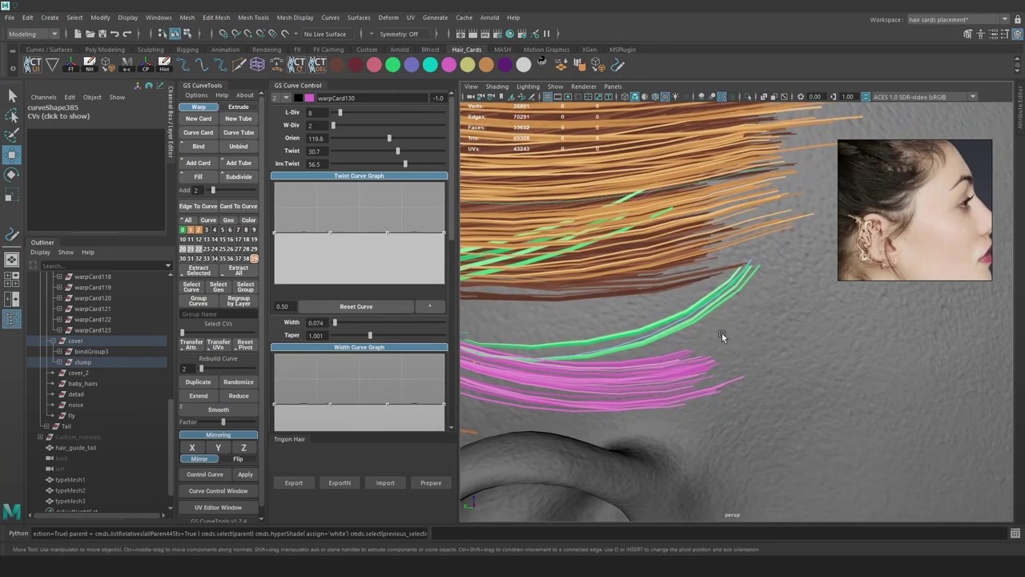
Leave control-point editing, reset the short strand's pivot, and return the Move tool to world axis orientation
{"action": "key", "text": "F8"}
{"action": "left_click_drag", "start_coordinate": [730, 287], "coordinate": [766, 293], "text": "alt"}
{"action": "left_click", "coordinate": [728, 293]}
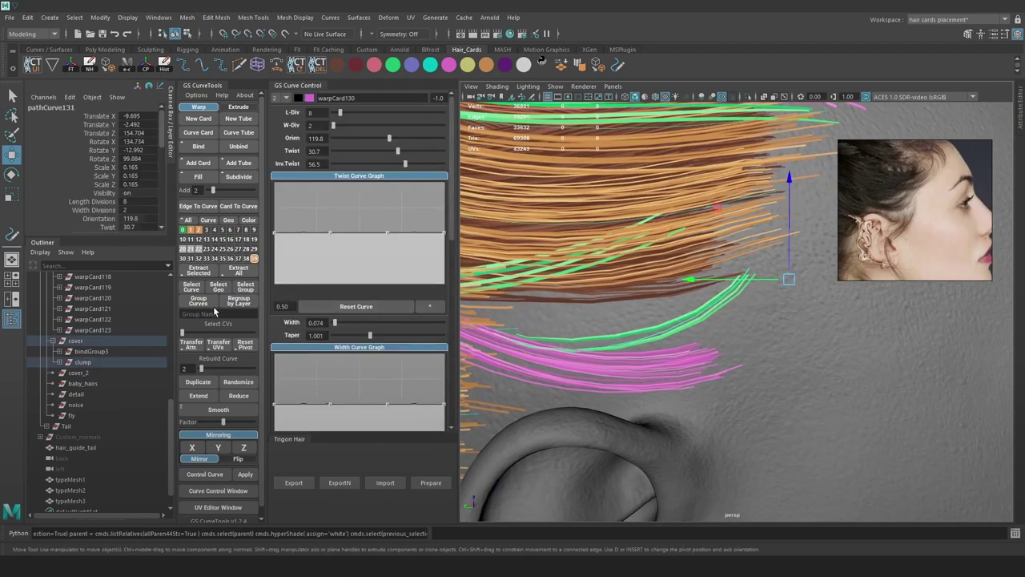
{"action": "left_click", "coordinate": [248, 346]}
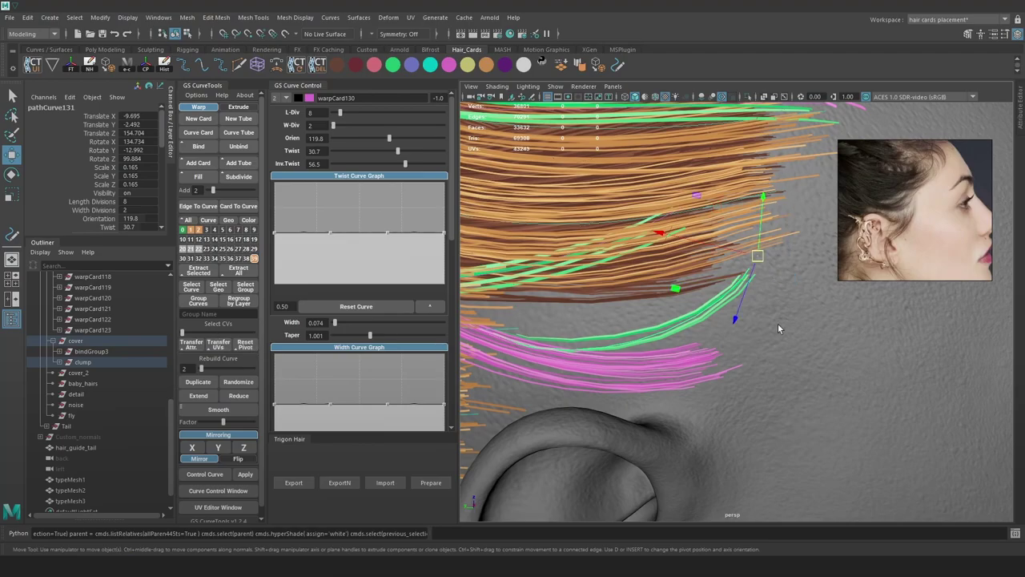
{"action": "scroll", "coordinate": [775, 327], "scroll_direction": "down", "scroll_amount": 3}
{"action": "right_click_drag", "start_coordinate": [758, 272], "coordinate": [715, 278], "text": "ctrl+shift"}
Select the pink bound clump above the ear and set its orientation to 76.6
{"action": "left_click_drag", "start_coordinate": [750, 305], "coordinate": [653, 294], "text": "alt"}
{"action": "left_click", "coordinate": [689, 342]}
{"action": "key", "text": "4"}
{"action": "left_click", "coordinate": [689, 340]}
{"action": "key", "text": "5"}
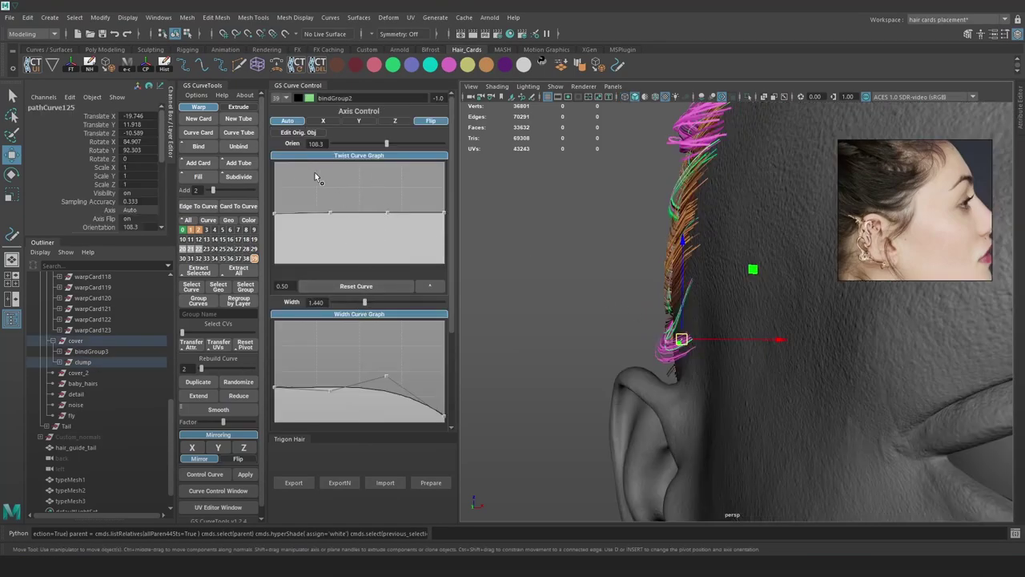
{"action": "left_click_drag", "start_coordinate": [384, 147], "coordinate": [382, 145]}
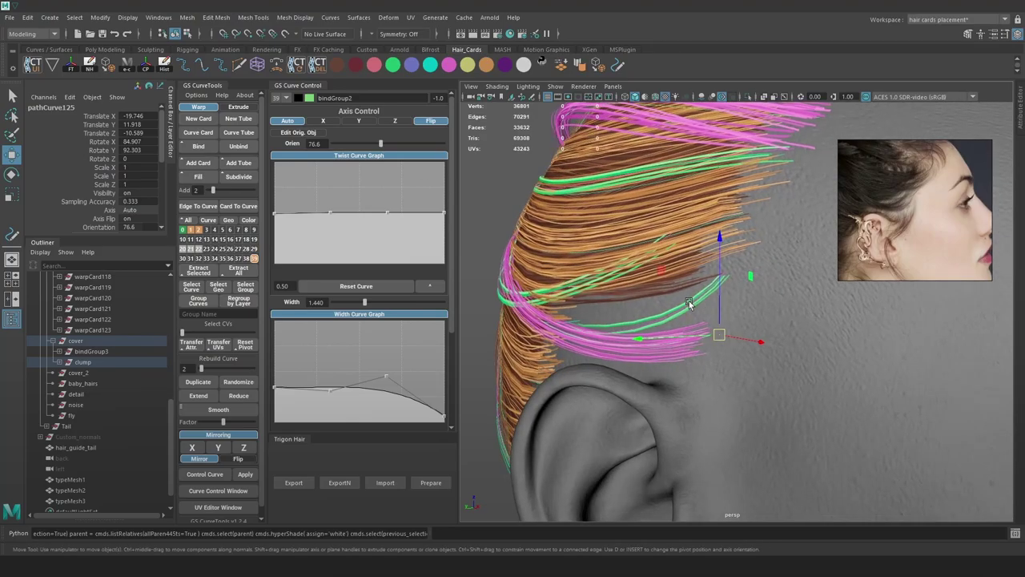
Select the short green strand again and set its length divisions to 14
{"action": "key", "text": "4"}
{"action": "left_click", "coordinate": [725, 296]}
{"action": "key", "text": "5"}
{"action": "left_click_drag", "start_coordinate": [725, 295], "coordinate": [662, 280], "text": "alt"}
{"action": "right_click_drag", "start_coordinate": [662, 279], "coordinate": [696, 306], "text": "alt"}
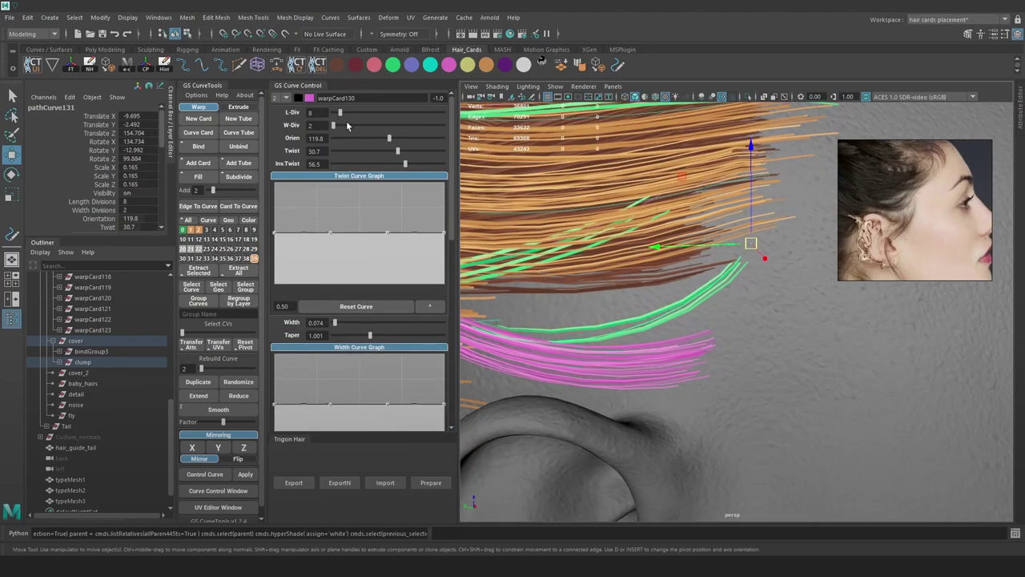
{"action": "left_click_drag", "start_coordinate": [342, 119], "coordinate": [343, 114]}
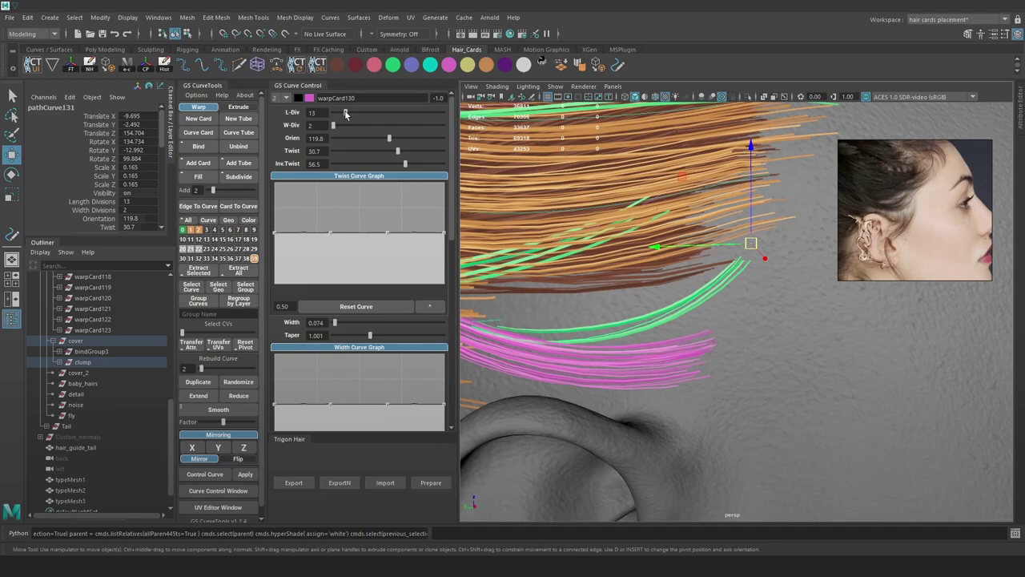
{"action": "right_click_drag", "start_coordinate": [625, 243], "coordinate": [675, 266], "text": "alt"}
Overlay the wireframe on the shaded head and compare the hairline above the ear with the enlarged reference photo
{"action": "key", "text": "4"}
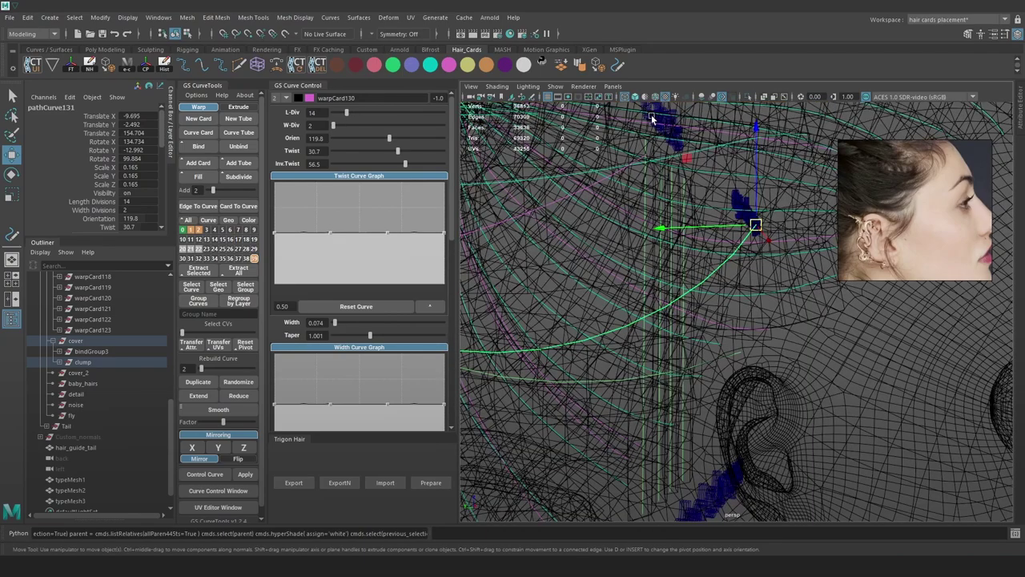
{"action": "left_click", "coordinate": [658, 100]}
{"action": "left_click_drag", "start_coordinate": [680, 281], "coordinate": [681, 269], "text": "alt"}
{"action": "right_click_drag", "start_coordinate": [714, 250], "coordinate": [695, 251], "text": "alt"}
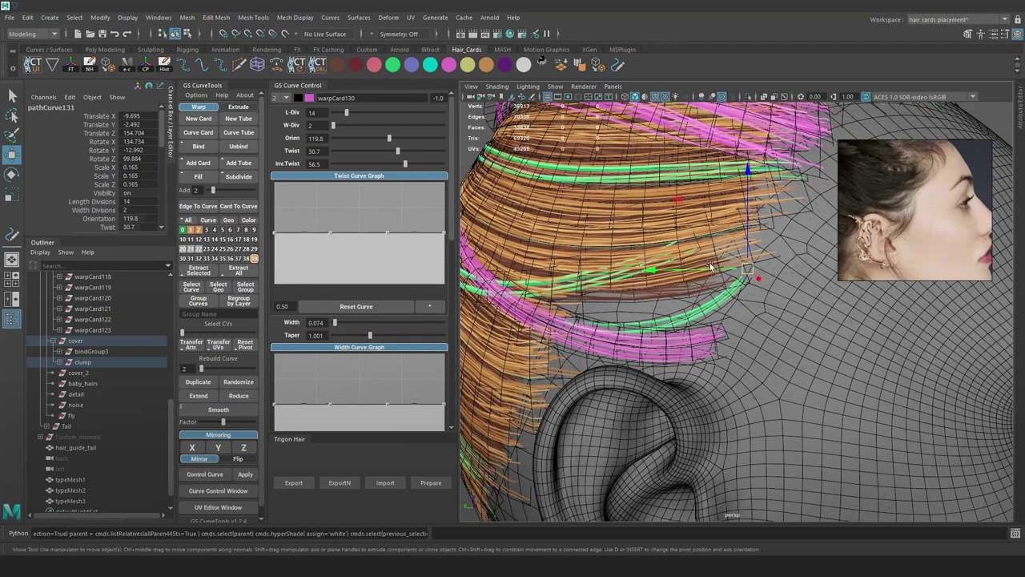
{"action": "scroll", "coordinate": [897, 195], "scroll_direction": "up", "scroll_amount": 4}
{"action": "scroll", "coordinate": [897, 195], "scroll_direction": "down", "scroll_amount": 6}
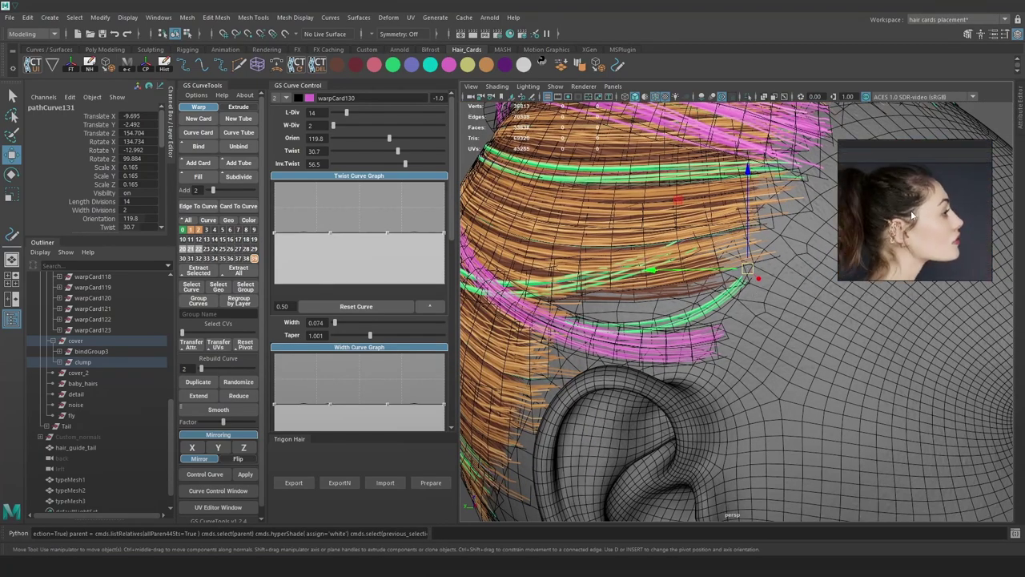
{"action": "scroll", "coordinate": [916, 209], "scroll_direction": "up", "scroll_amount": 6}
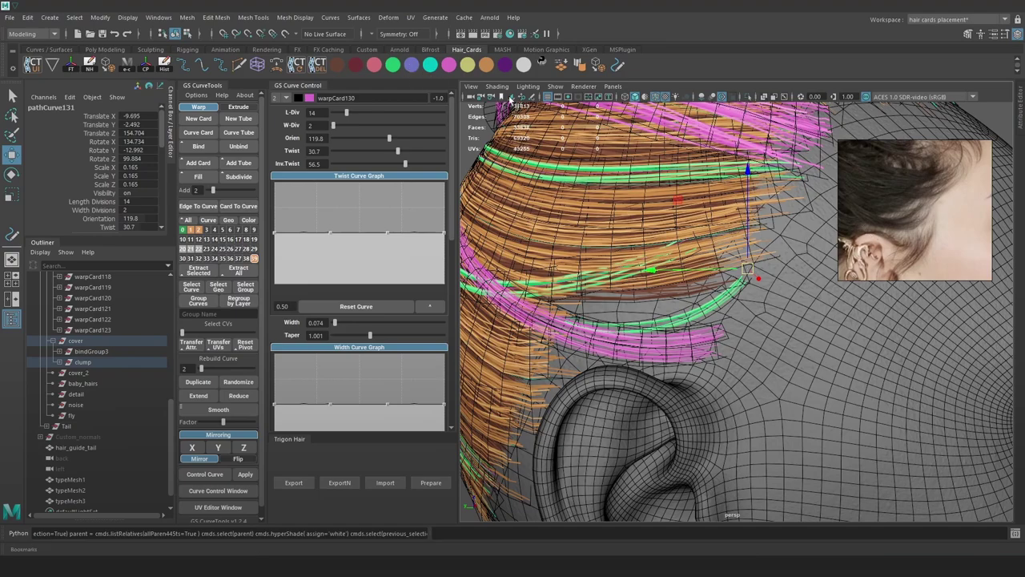
{"action": "right_click_drag", "start_coordinate": [725, 329], "coordinate": [784, 317], "text": "alt"}
{"action": "left_click_drag", "start_coordinate": [784, 317], "coordinate": [768, 313], "text": "alt"}
{"action": "right_click_drag", "start_coordinate": [769, 313], "coordinate": [639, 341], "text": "alt"}
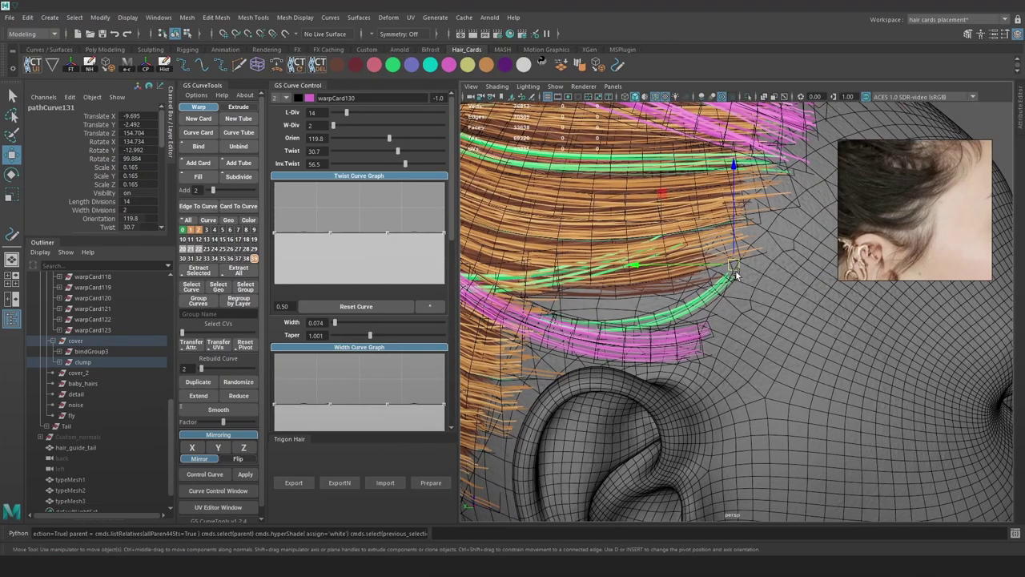
{"action": "scroll", "coordinate": [605, 309], "scroll_direction": "up", "scroll_amount": 1}
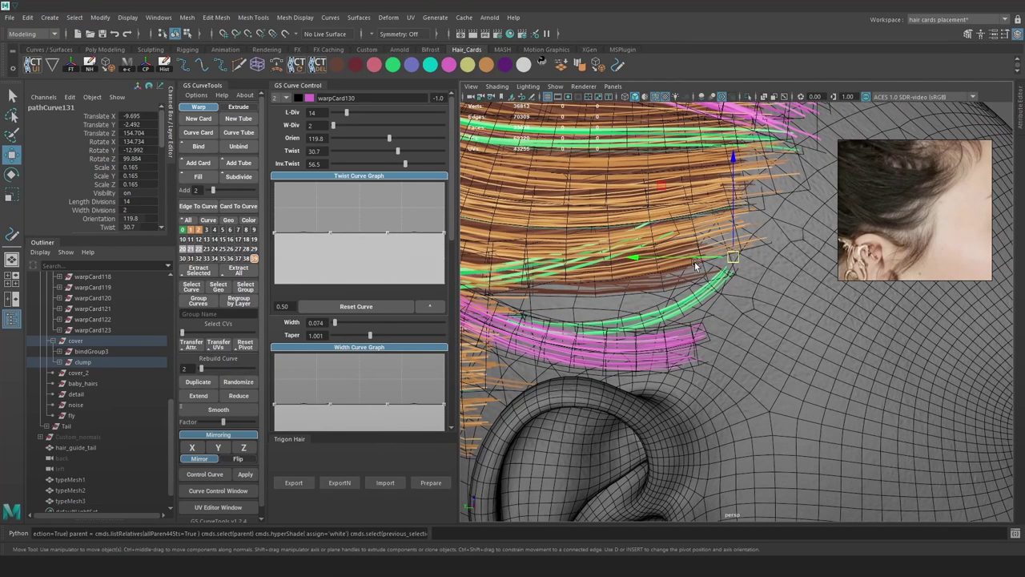
Duplicate the short green strand and move the copy down below the pink clump, close to the ear
{"action": "left_click_drag", "start_coordinate": [733, 237], "coordinate": [734, 274]}
{"action": "key", "text": "ctrl+z"}
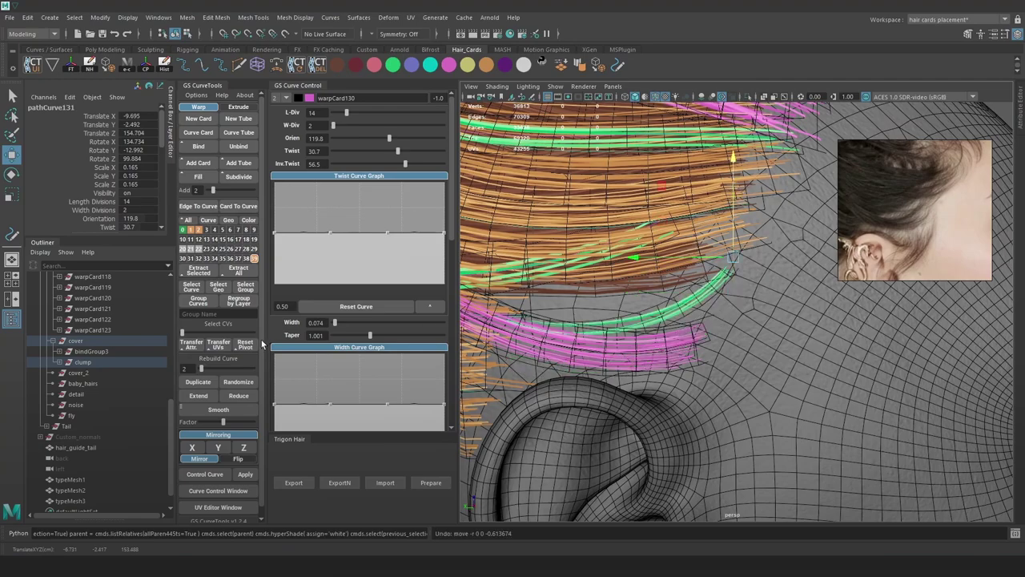
{"action": "left_click", "coordinate": [199, 385]}
{"action": "left_click_drag", "start_coordinate": [733, 233], "coordinate": [735, 282]}
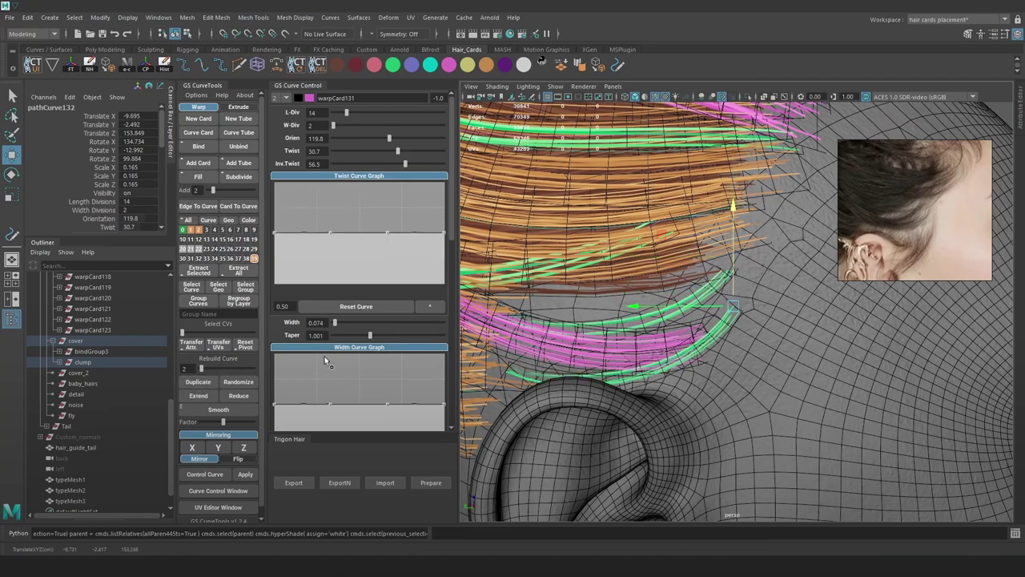
Lower the first point of the copied strand's width curve so it tapers to nothing at that end
{"action": "scroll", "coordinate": [813, 274], "scroll_direction": "down", "scroll_amount": 2}
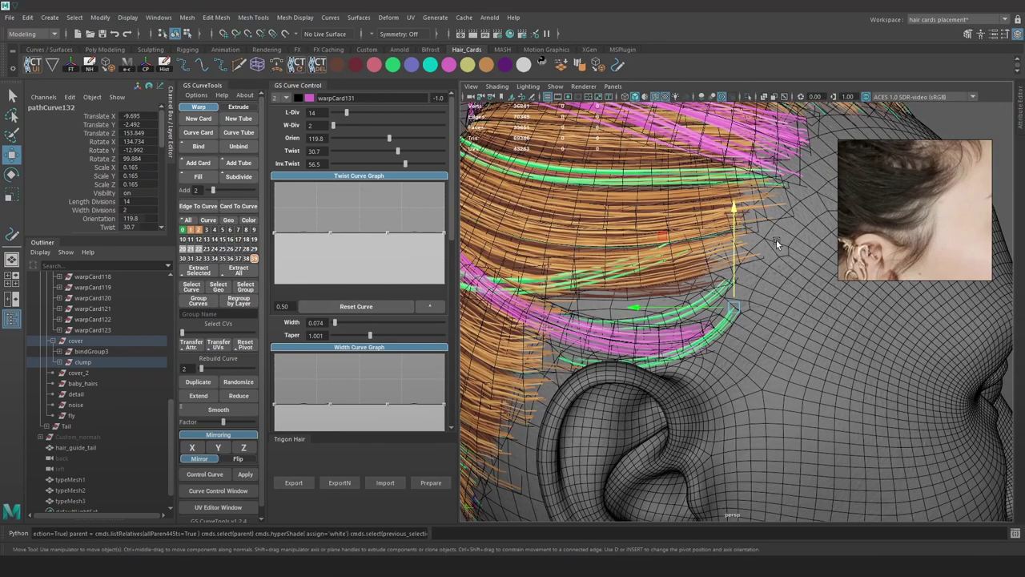
{"action": "scroll", "coordinate": [774, 248], "scroll_direction": "up", "scroll_amount": 3}
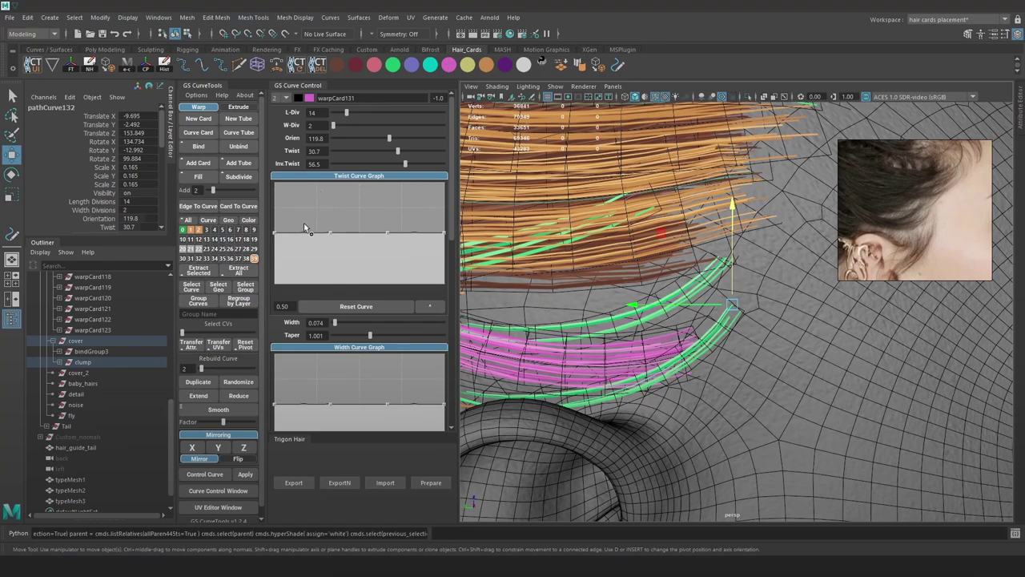
{"action": "left_click_drag", "start_coordinate": [278, 406], "coordinate": [277, 433]}
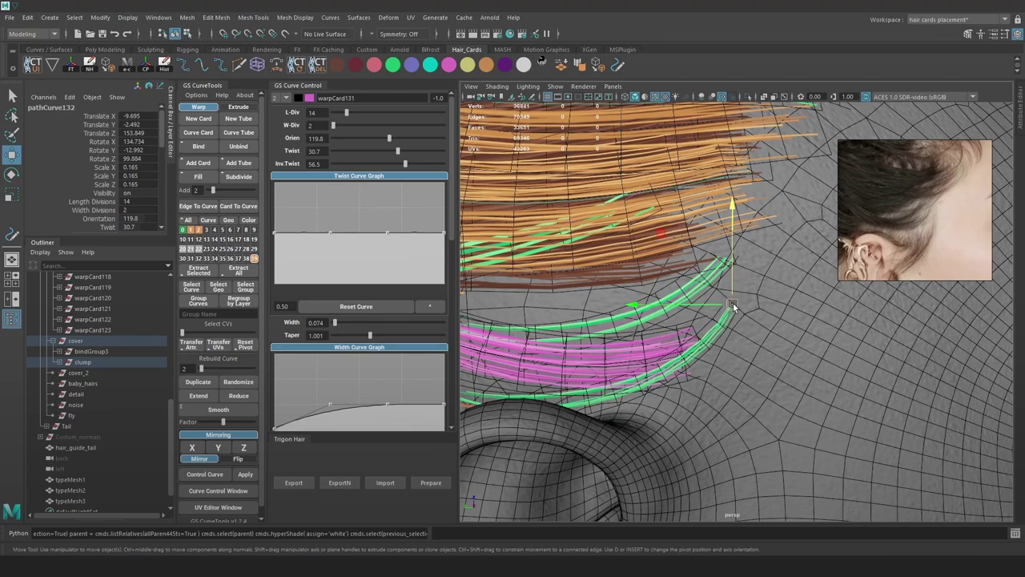
Move and rotate the copied strand to lie within the pink clump, and hide the wireframe overlay
{"action": "left_click_drag", "start_coordinate": [732, 306], "coordinate": [732, 293]}
{"action": "key", "text": "e"}
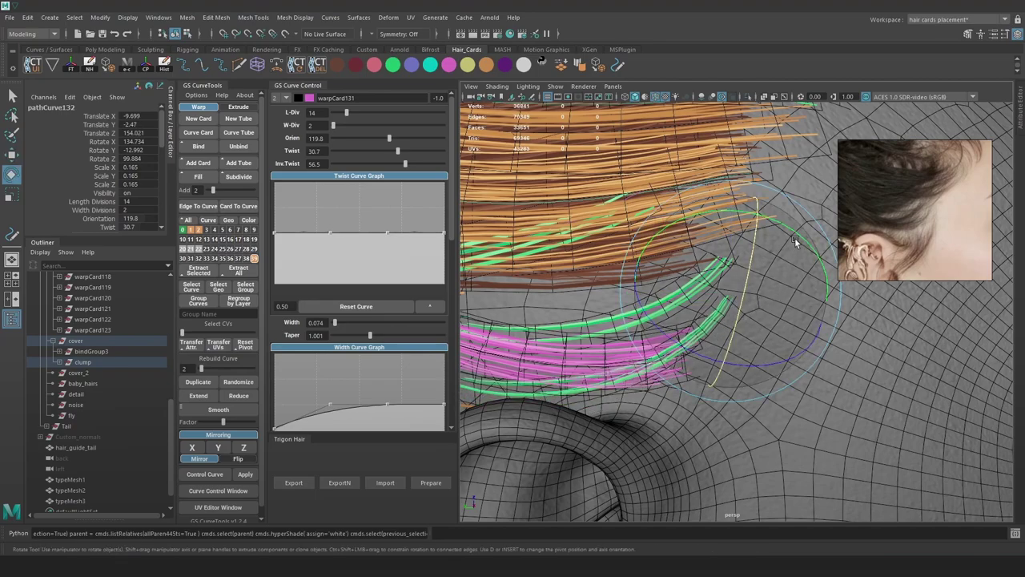
{"action": "left_click", "coordinate": [656, 98]}
{"action": "middle_click_drag", "start_coordinate": [749, 255], "coordinate": [774, 246], "text": "alt"}
{"action": "left_click_drag", "start_coordinate": [791, 210], "coordinate": [806, 216]}
{"action": "key", "text": "w"}
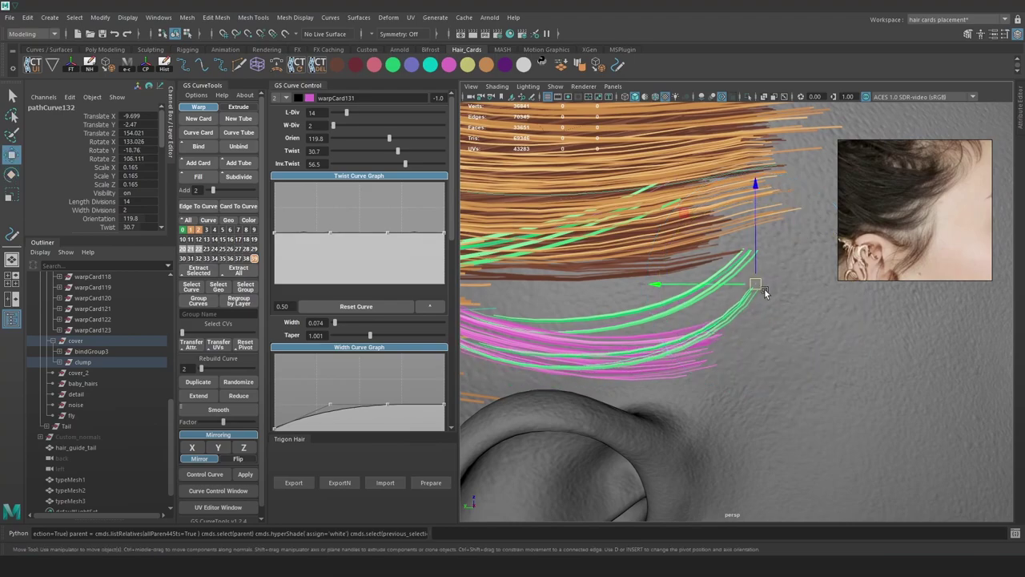
{"action": "left_click_drag", "start_coordinate": [753, 286], "coordinate": [730, 304]}
{"action": "key", "text": "e"}
{"action": "key", "text": "w"}
{"action": "right_click_drag", "start_coordinate": [730, 304], "coordinate": [748, 300], "text": "alt"}
Select the pink bound clump above the ear and move and rotate its hairline end upward
{"action": "key", "text": "4"}
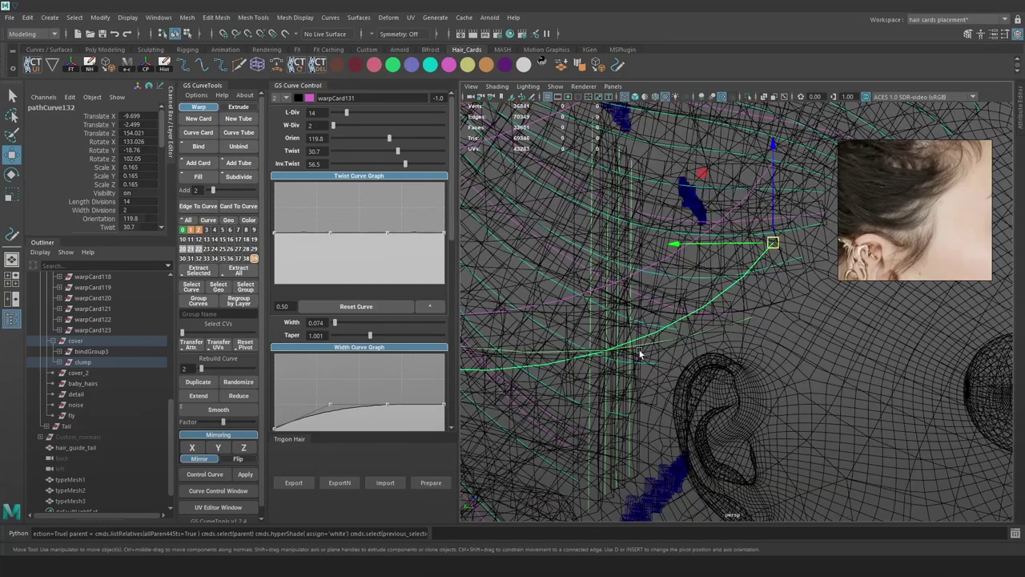
{"action": "left_click", "coordinate": [656, 342]}
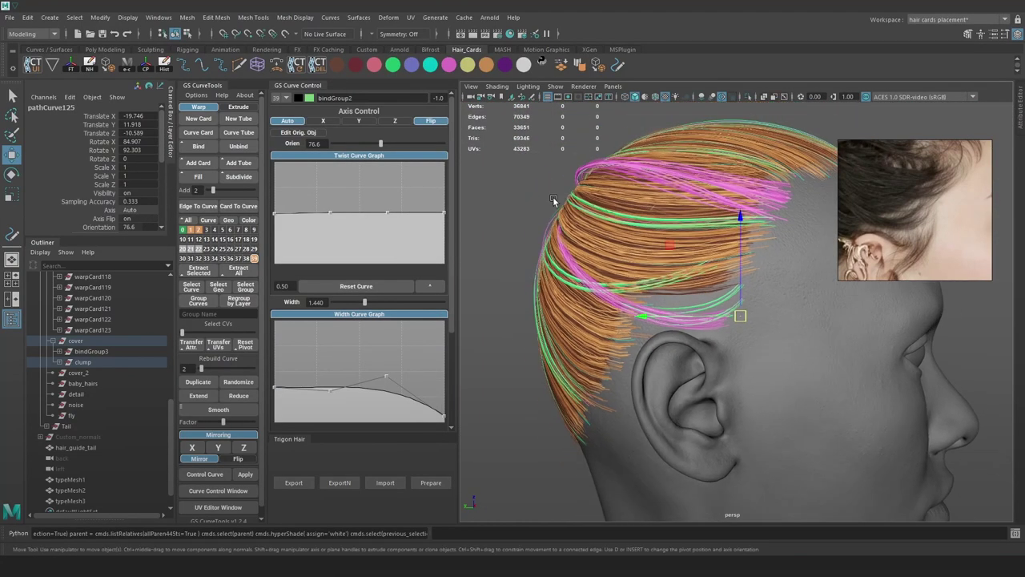
{"action": "scroll", "coordinate": [754, 319], "scroll_direction": "up", "scroll_amount": 4}
{"action": "left_click_drag", "start_coordinate": [752, 317], "coordinate": [747, 303]}
{"action": "key", "text": "4"}
{"action": "key", "text": "5"}
{"action": "key", "text": "e"}
{"action": "left_click_drag", "start_coordinate": [830, 367], "coordinate": [842, 332]}
{"action": "key", "text": "w"}
{"action": "scroll", "coordinate": [789, 319], "scroll_direction": "up", "scroll_amount": 2}
{"action": "mouse_move", "coordinate": [740, 306]}
{"action": "left_mouse_down"}
{"action": "mouse_move", "coordinate": [752, 285]}
{"action": "mouse_move", "coordinate": [765, 342]}
{"action": "mouse_move", "coordinate": [680, 313]}
{"action": "mouse_move", "coordinate": [617, 309]}
{"action": "left_mouse_up"}
Nudge the pink clump's end control point until its tip curves up alongside the short green strands
{"action": "scroll", "coordinate": [765, 342], "scroll_direction": "down", "scroll_amount": 4}
{"action": "key", "text": "4"}
{"action": "mouse_move", "coordinate": [701, 299]}
{"action": "left_mouse_down"}
{"action": "mouse_move", "coordinate": [677, 327]}
{"action": "mouse_move", "coordinate": [790, 326]}
{"action": "left_mouse_up"}
{"action": "key", "text": "5"}
{"action": "key", "text": "4"}
{"action": "left_click", "coordinate": [745, 294]}
{"action": "key", "text": "5"}
{"action": "left_click_drag", "start_coordinate": [758, 290], "coordinate": [762, 294]}
{"action": "left_click_drag", "start_coordinate": [763, 295], "coordinate": [765, 293], "text": "alt"}
{"action": "mouse_move", "coordinate": [759, 288]}
{"action": "left_mouse_down"}
{"action": "mouse_move", "coordinate": [766, 280]}
{"action": "mouse_move", "coordinate": [757, 283]}
{"action": "left_mouse_up"}
{"action": "left_click_drag", "start_coordinate": [742, 281], "coordinate": [782, 250]}
{"action": "scroll", "coordinate": [783, 249], "scroll_direction": "down", "scroll_amount": 4}
{"action": "scroll", "coordinate": [730, 283], "scroll_direction": "up", "scroll_amount": 4}
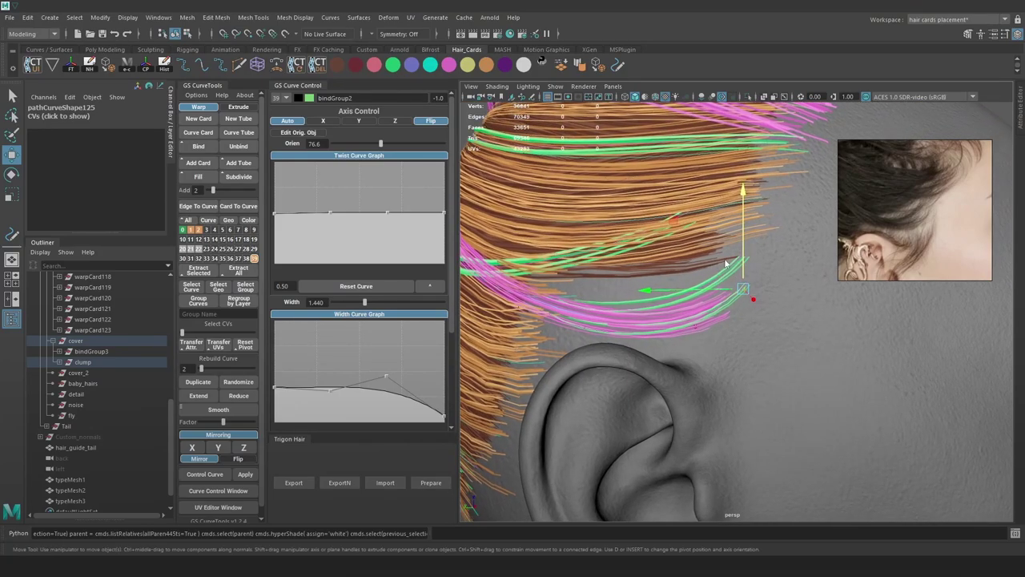
Leave control-point editing and duplicate the upper short green strand at the hairline above the pink clump
{"action": "key", "text": "F8"}
{"action": "key", "text": "4"}
{"action": "left_click", "coordinate": [712, 279]}
{"action": "key", "text": "5"}
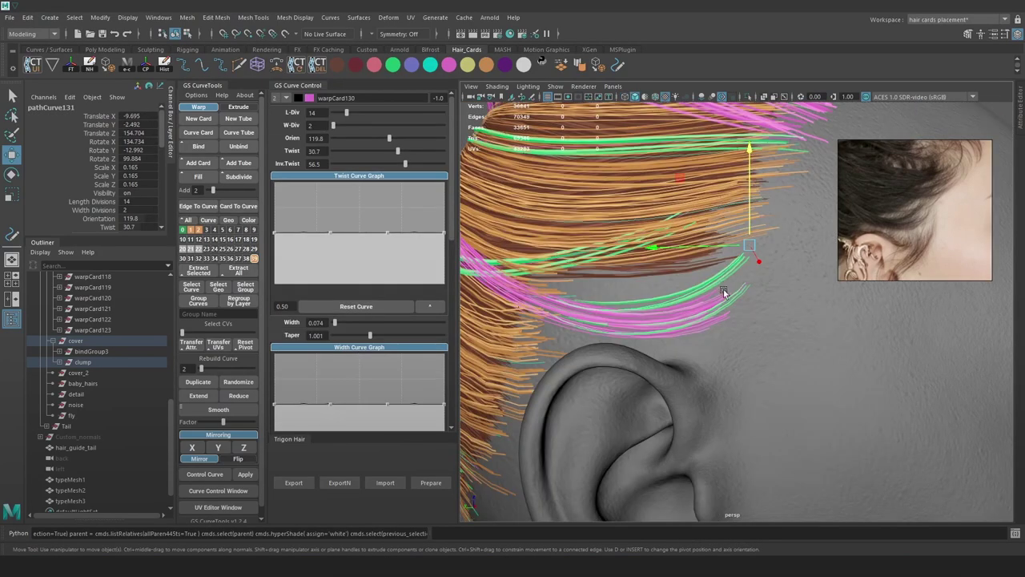
{"action": "left_click_drag", "start_coordinate": [750, 235], "coordinate": [750, 245]}
{"action": "key", "text": "ctrl+z"}
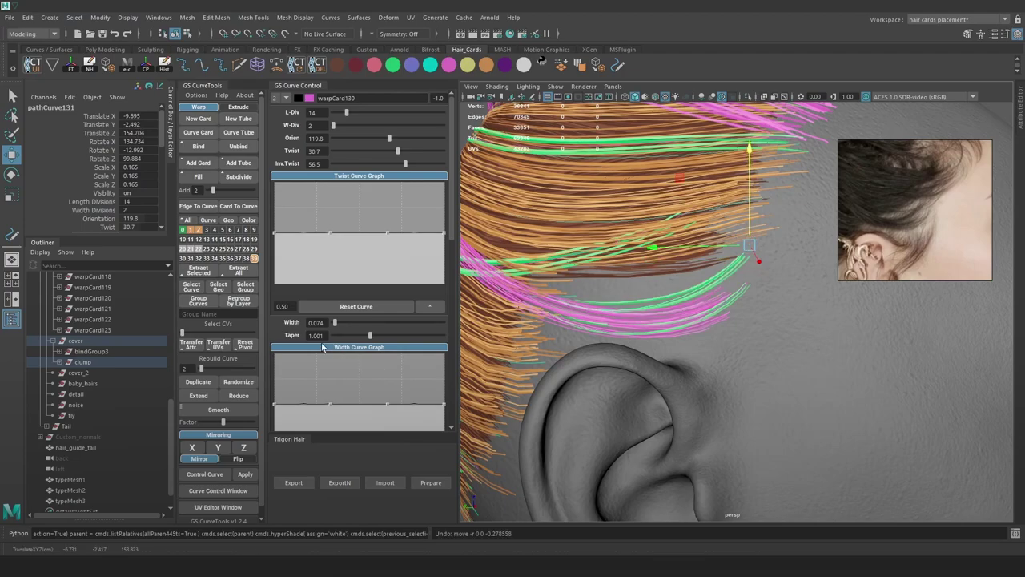
{"action": "left_click", "coordinate": [199, 382]}
Rotate the new duplicate, shift it slightly down, and scale it to 0.178 so it fans away from the original strand
{"action": "key", "text": "e"}
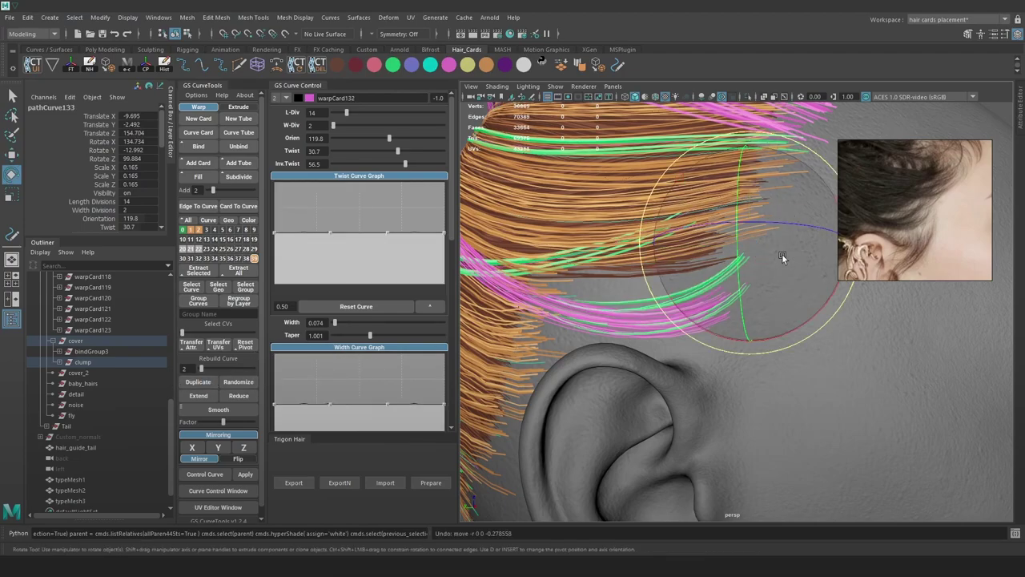
{"action": "left_click_drag", "start_coordinate": [814, 309], "coordinate": [794, 319]}
{"action": "key", "text": "w"}
{"action": "mouse_move", "coordinate": [757, 249]}
{"action": "left_mouse_down"}
{"action": "mouse_move", "coordinate": [748, 264]}
{"action": "mouse_move", "coordinate": [764, 263]}
{"action": "left_mouse_up"}
{"action": "key", "text": "r"}
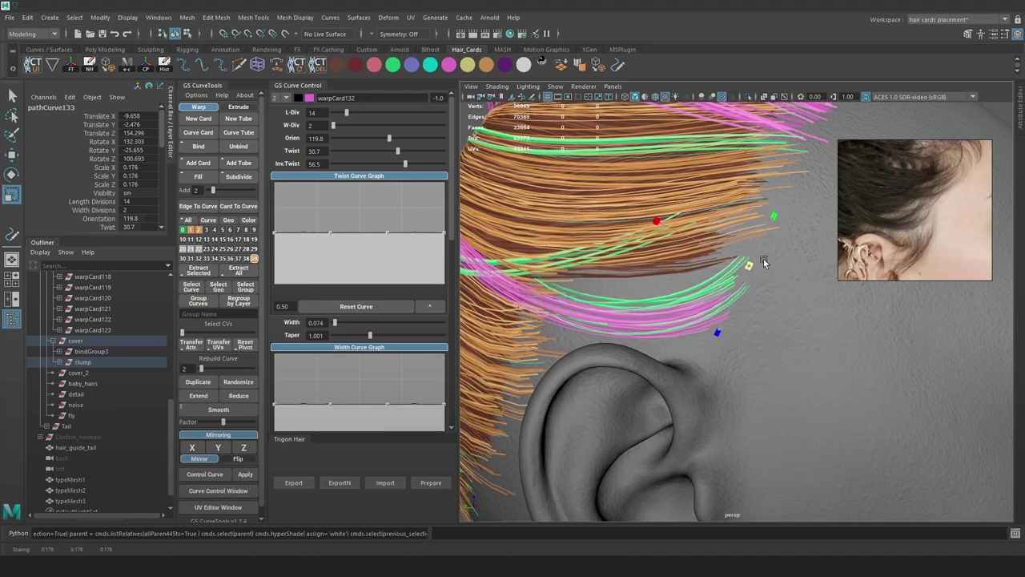
{"action": "key", "text": "e"}
{"action": "left_click_drag", "start_coordinate": [829, 190], "coordinate": [833, 200]}
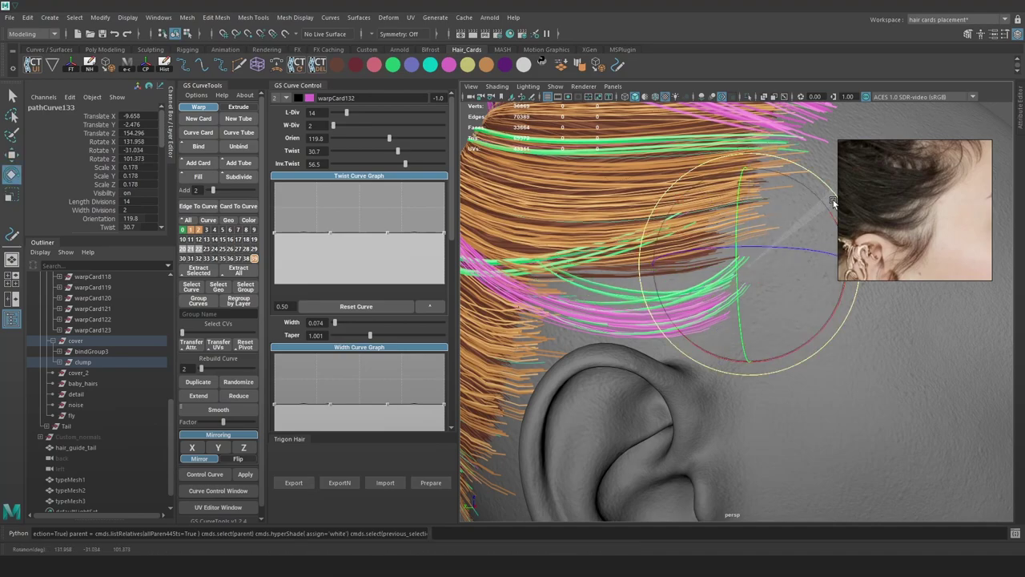
{"action": "right_click_drag", "start_coordinate": [743, 277], "coordinate": [582, 216], "text": "alt"}
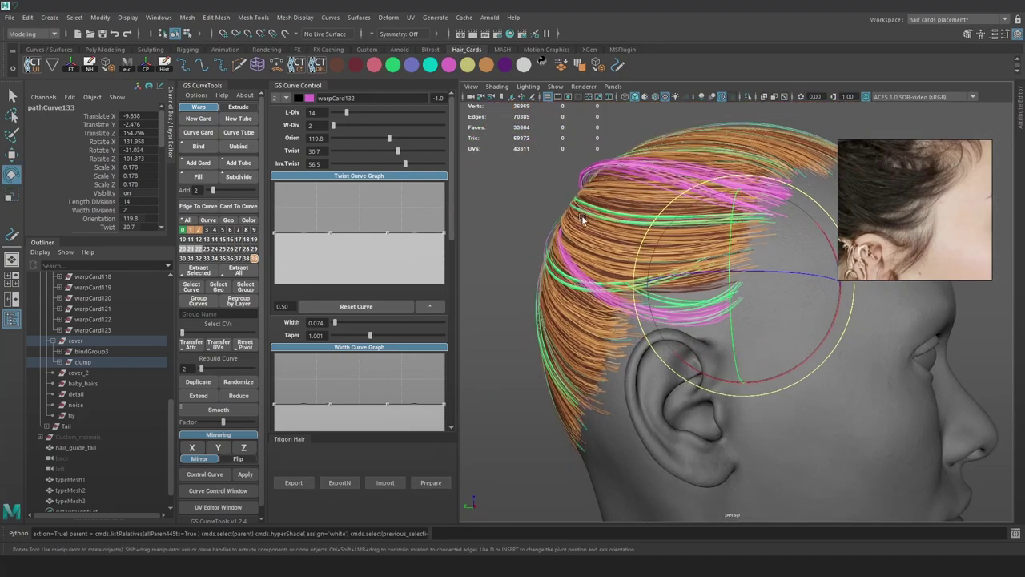
Clear the hair card selection and save the scene
{"action": "left_click", "coordinate": [519, 180]}
{"action": "left_click_drag", "start_coordinate": [610, 201], "coordinate": [540, 221], "text": "alt"}
{"action": "right_click_drag", "start_coordinate": [540, 221], "coordinate": [649, 270], "text": "alt"}
{"action": "key", "text": "ctrl+s"}
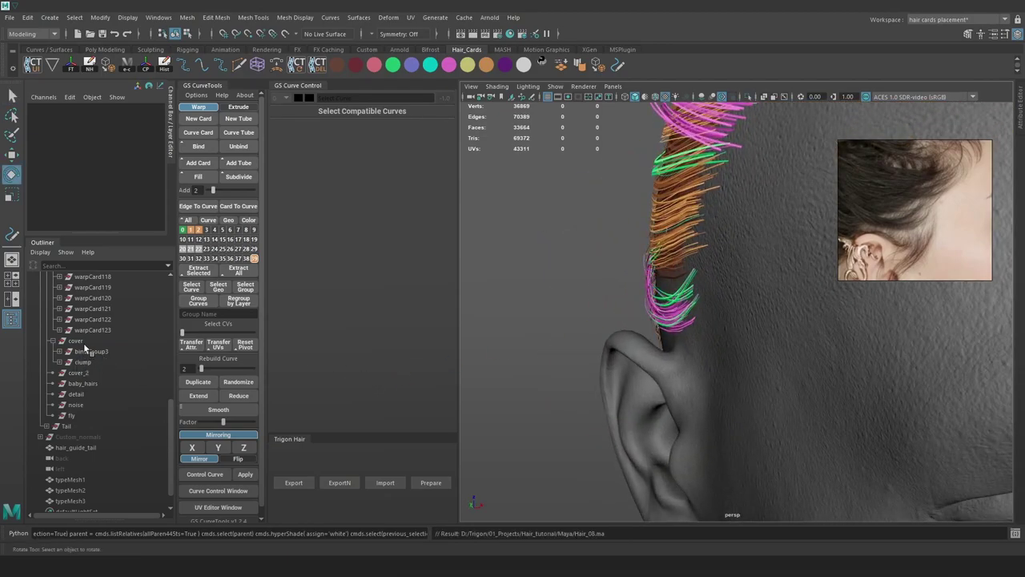
Collapse the flow_breaks group in the Main hair hierarchy
{"action": "right_click", "coordinate": [90, 345]}
{"action": "left_click", "coordinate": [81, 337]}
{"action": "left_click", "coordinate": [85, 330]}
{"action": "scroll", "coordinate": [87, 334], "scroll_direction": "up", "scroll_amount": 5}
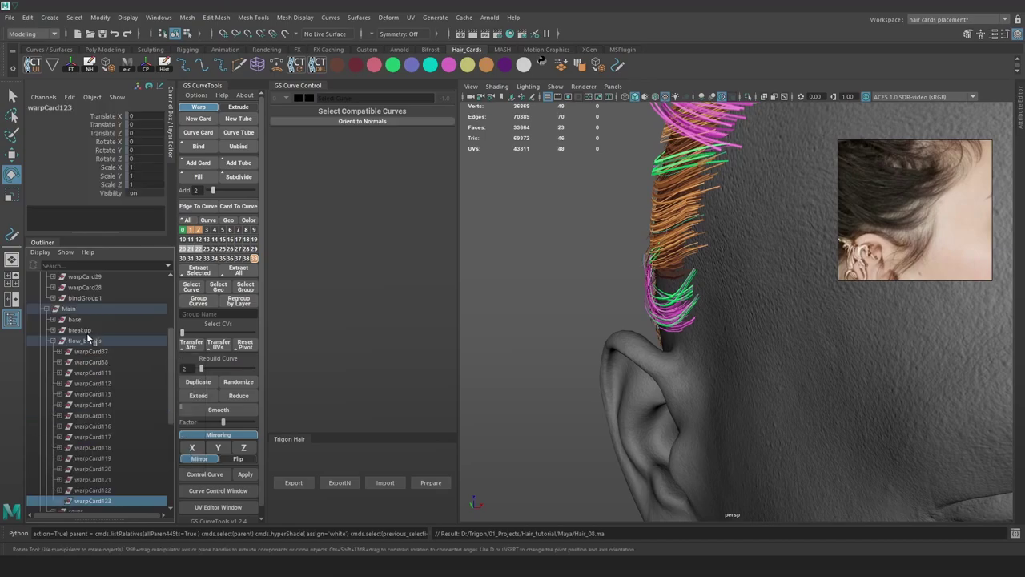
{"action": "left_click", "coordinate": [53, 342]}
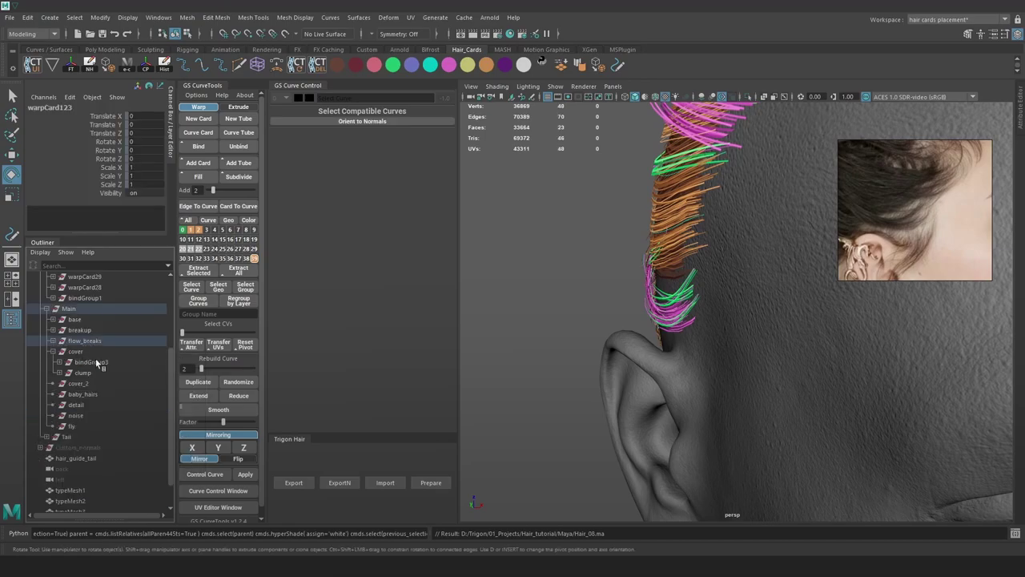
Select the cover group and examine where its cards lie on the side of the head
{"action": "left_click", "coordinate": [84, 352]}
{"action": "right_click_drag", "start_coordinate": [705, 325], "coordinate": [669, 260], "text": "alt"}
{"action": "left_click_drag", "start_coordinate": [669, 260], "coordinate": [755, 273], "text": "alt"}
{"action": "right_click_drag", "start_coordinate": [755, 272], "coordinate": [723, 350], "text": "alt"}
{"action": "left_click_drag", "start_coordinate": [723, 350], "coordinate": [771, 311], "text": "alt"}
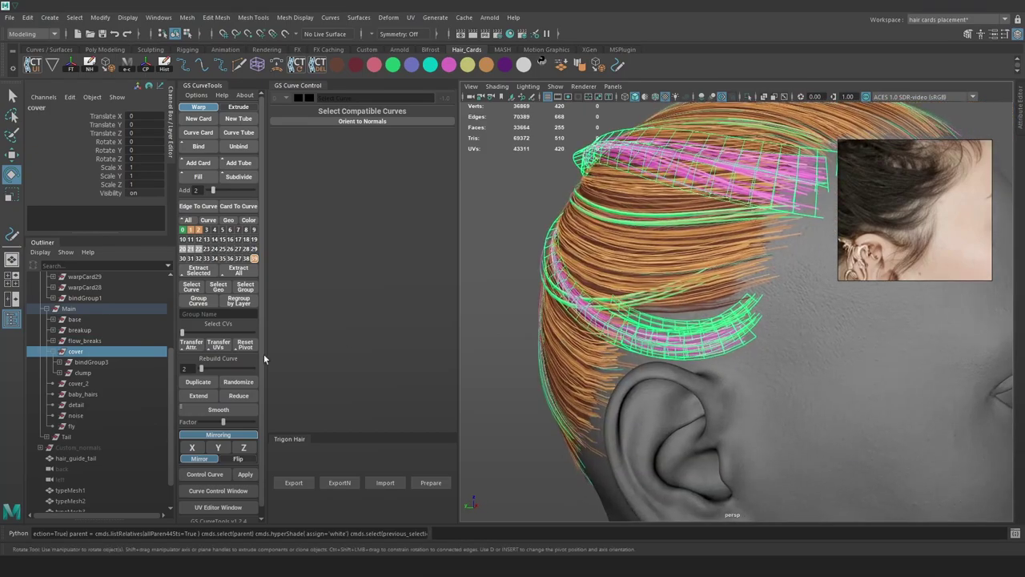
Isolate the clump group under cover, examine its strands from several angles, and restore the full scene display
{"action": "left_click", "coordinate": [95, 372]}
{"action": "left_click", "coordinate": [749, 97]}
{"action": "left_click", "coordinate": [680, 220]}
{"action": "left_click_drag", "start_coordinate": [711, 285], "coordinate": [737, 292], "text": "alt"}
{"action": "right_click_drag", "start_coordinate": [737, 291], "coordinate": [852, 374], "text": "alt"}
{"action": "left_click_drag", "start_coordinate": [715, 322], "coordinate": [756, 317], "text": "alt"}
{"action": "right_click_drag", "start_coordinate": [756, 317], "coordinate": [698, 285], "text": "alt"}
{"action": "middle_click_drag", "start_coordinate": [894, 213], "coordinate": [931, 221]}
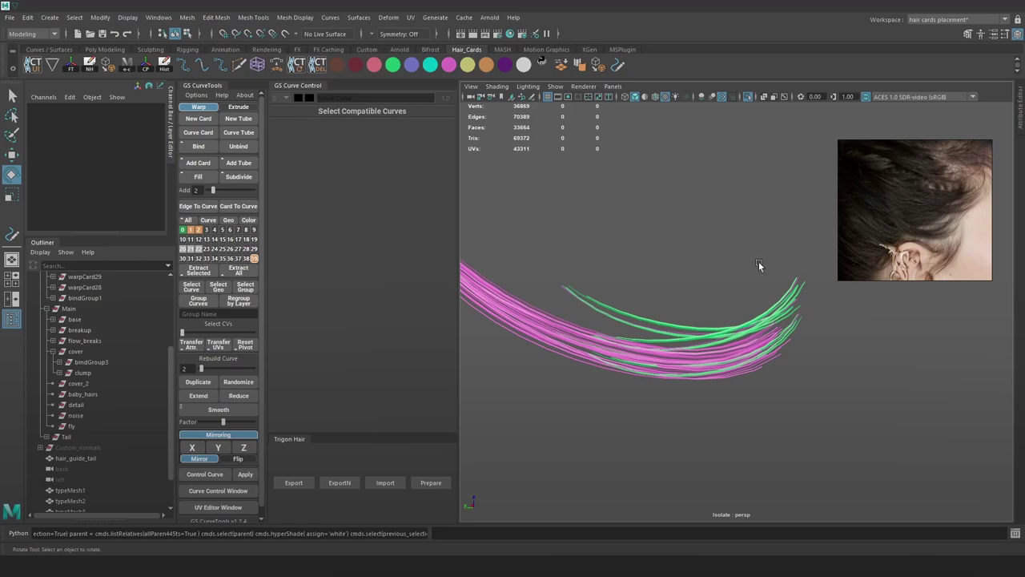
{"action": "left_click_drag", "start_coordinate": [776, 261], "coordinate": [761, 258], "text": "alt"}
{"action": "left_click", "coordinate": [748, 97]}
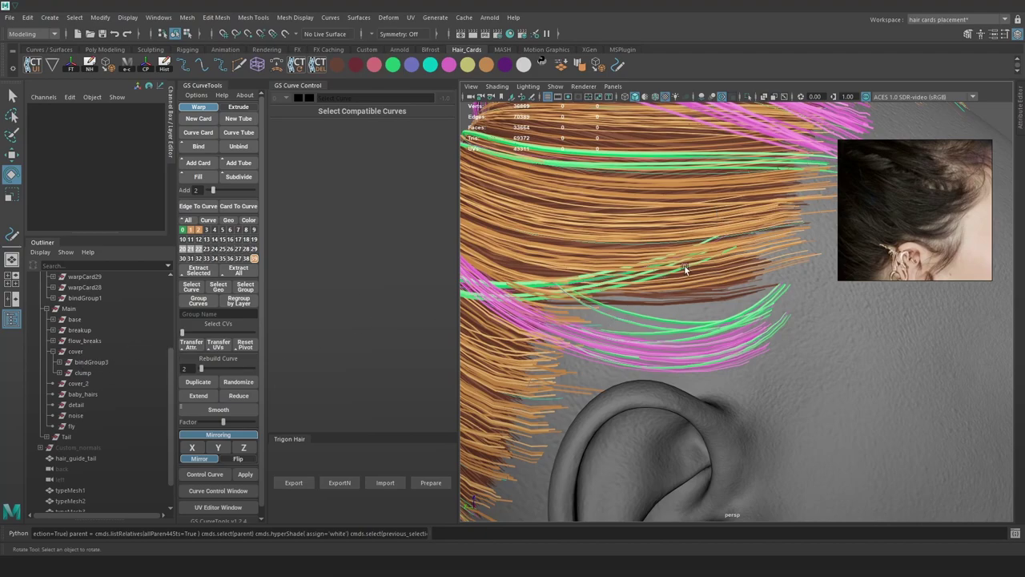
Compare the cards of the cover group with those of its clump subgroup above the ear
{"action": "left_click", "coordinate": [74, 352]}
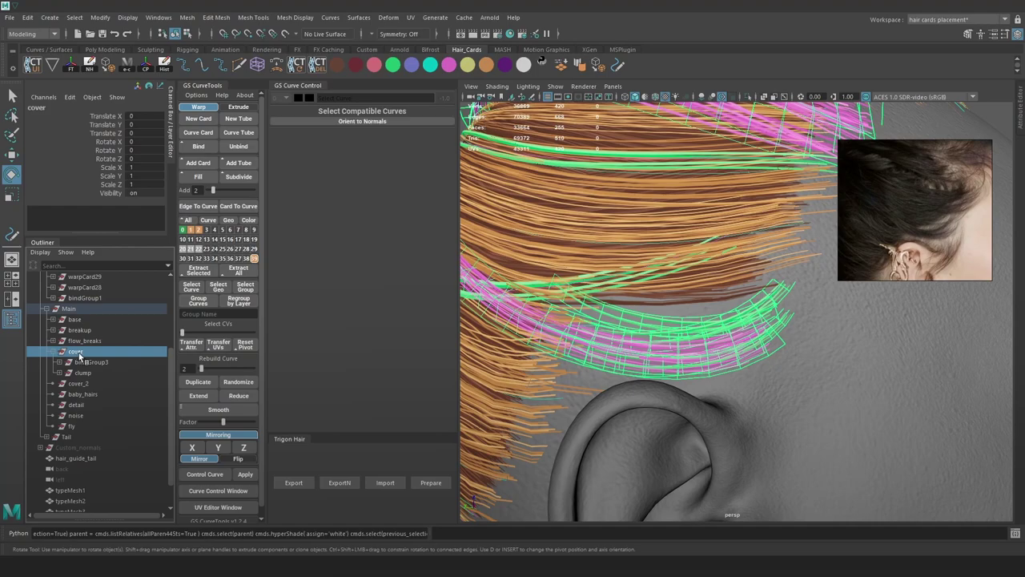
{"action": "left_click", "coordinate": [94, 374]}
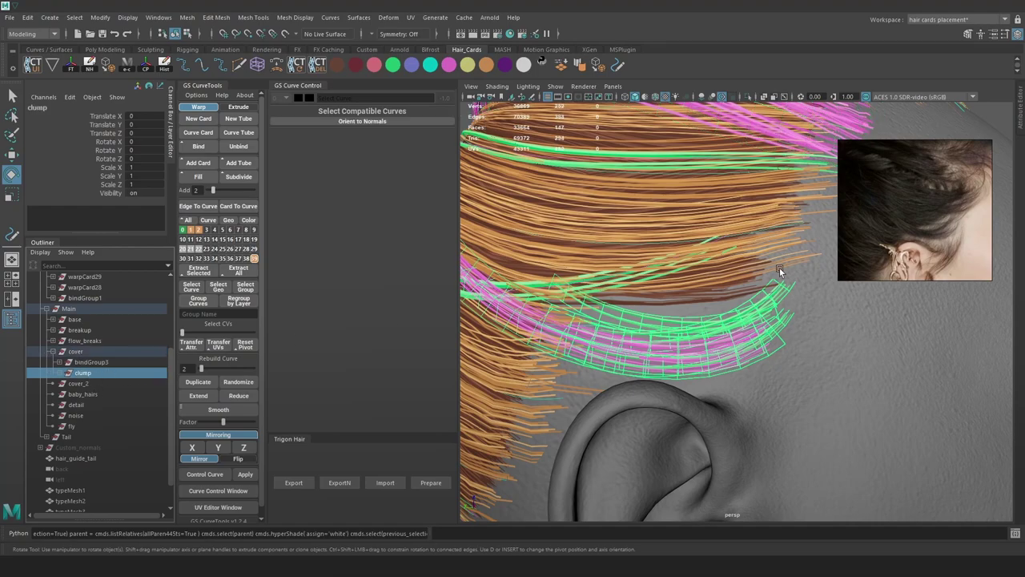
{"action": "left_click_drag", "start_coordinate": [673, 303], "coordinate": [706, 315], "text": "alt"}
{"action": "right_click_drag", "start_coordinate": [706, 316], "coordinate": [683, 340], "text": "alt"}
{"action": "left_click", "coordinate": [685, 342]}
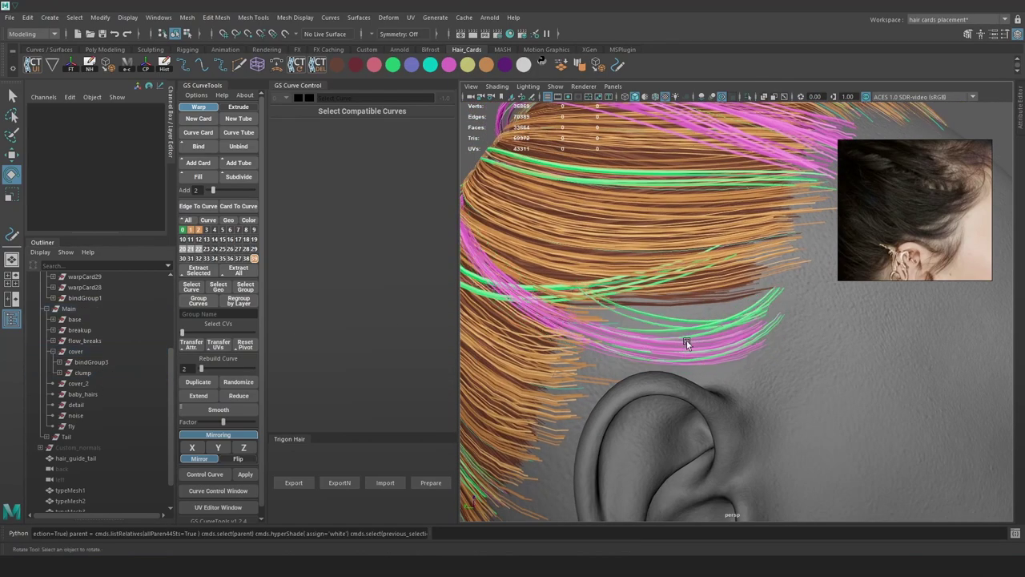
{"action": "left_click_drag", "start_coordinate": [679, 350], "coordinate": [687, 339], "text": "alt"}
{"action": "left_click", "coordinate": [687, 336]}
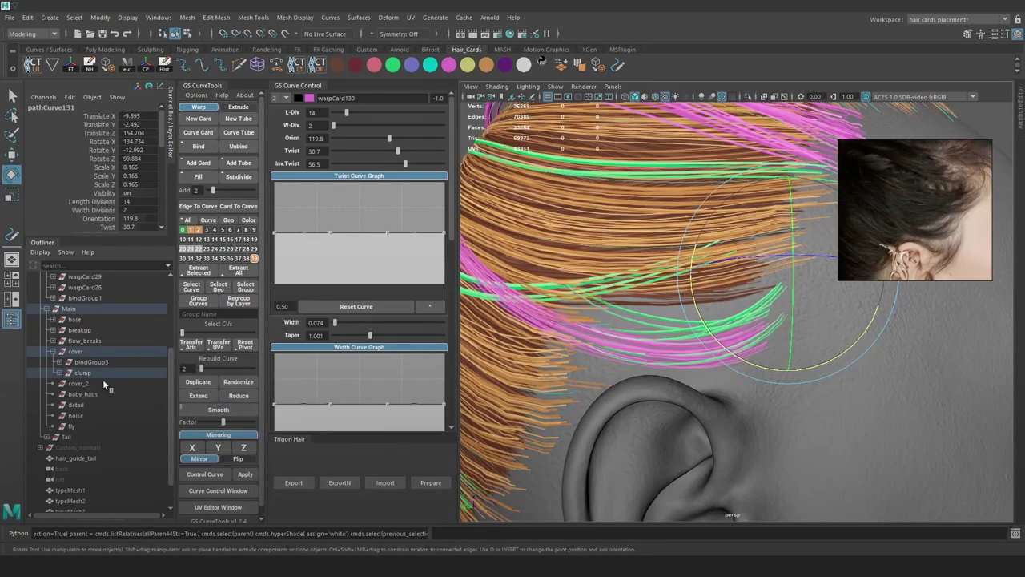
{"action": "left_click", "coordinate": [73, 353]}
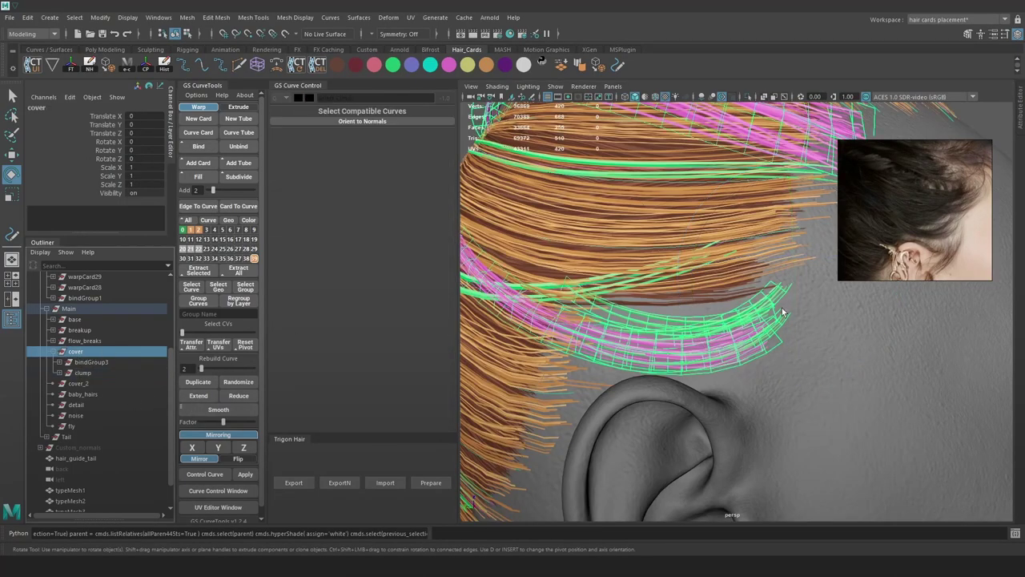
{"action": "left_click", "coordinate": [86, 372]}
{"action": "right_click_drag", "start_coordinate": [623, 286], "coordinate": [599, 297], "text": "alt"}
Switch to Marmoset Toolbag and examine the rendered strands above the ear against the reference photo, both close up and from afar
{"action": "left_click", "coordinate": [542, 213]}
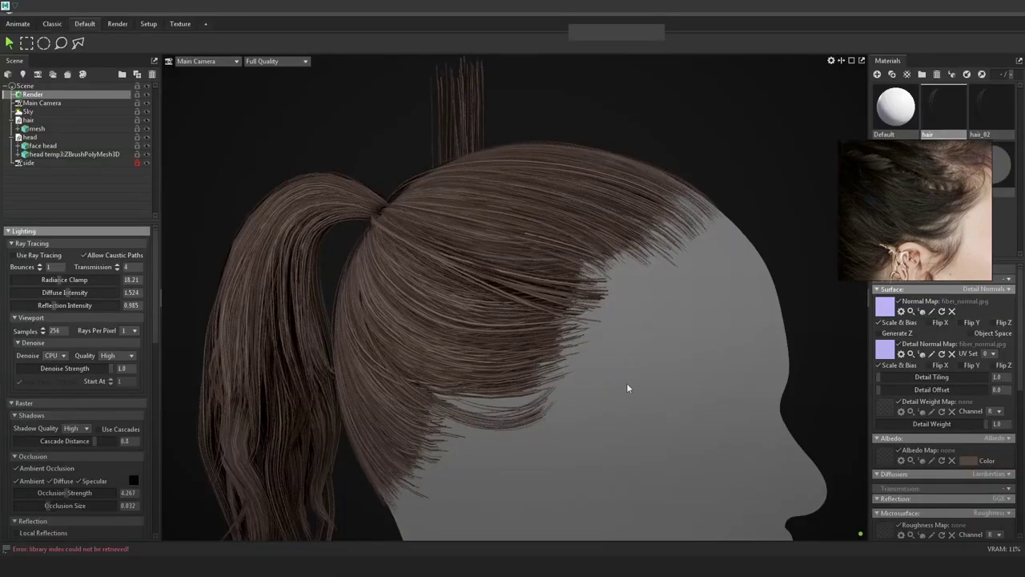
{"action": "left_click_drag", "start_coordinate": [626, 382], "coordinate": [647, 368], "text": "alt"}
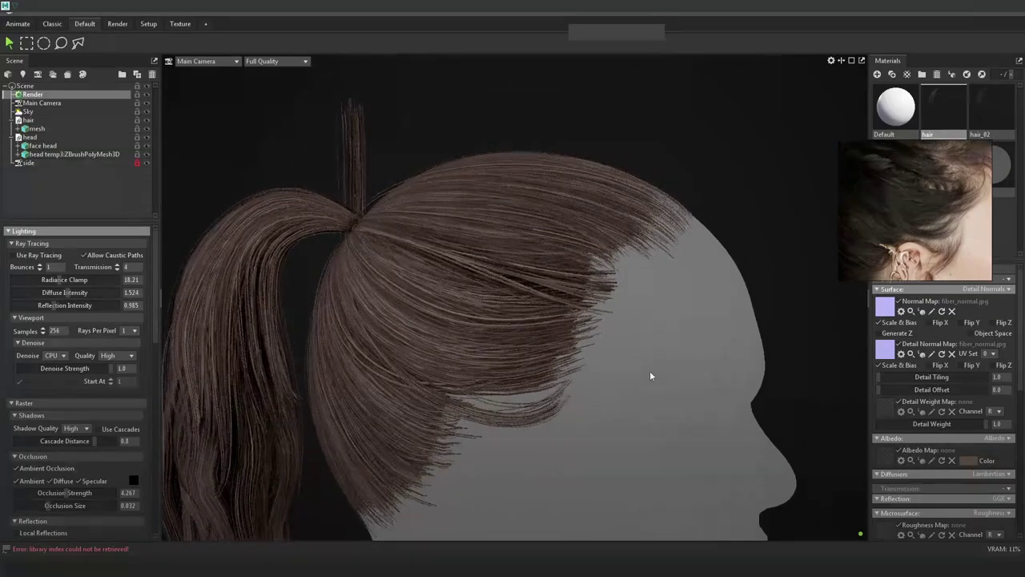
{"action": "right_click_drag", "start_coordinate": [647, 368], "coordinate": [664, 360], "text": "alt"}
{"action": "middle_click_drag", "start_coordinate": [653, 384], "coordinate": [663, 360], "text": "alt"}
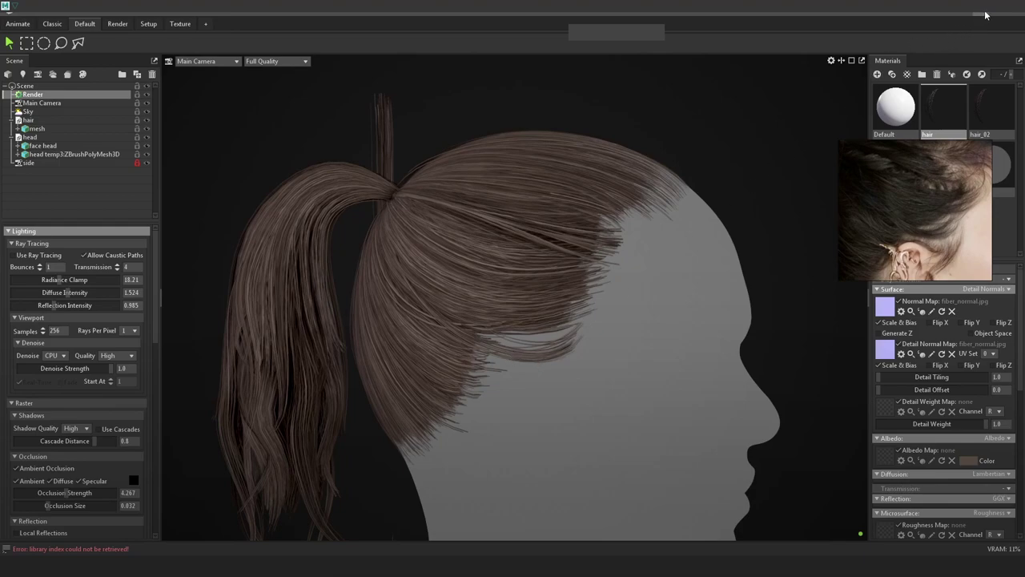
{"action": "right_click_drag", "start_coordinate": [745, 221], "coordinate": [695, 118], "text": "alt"}
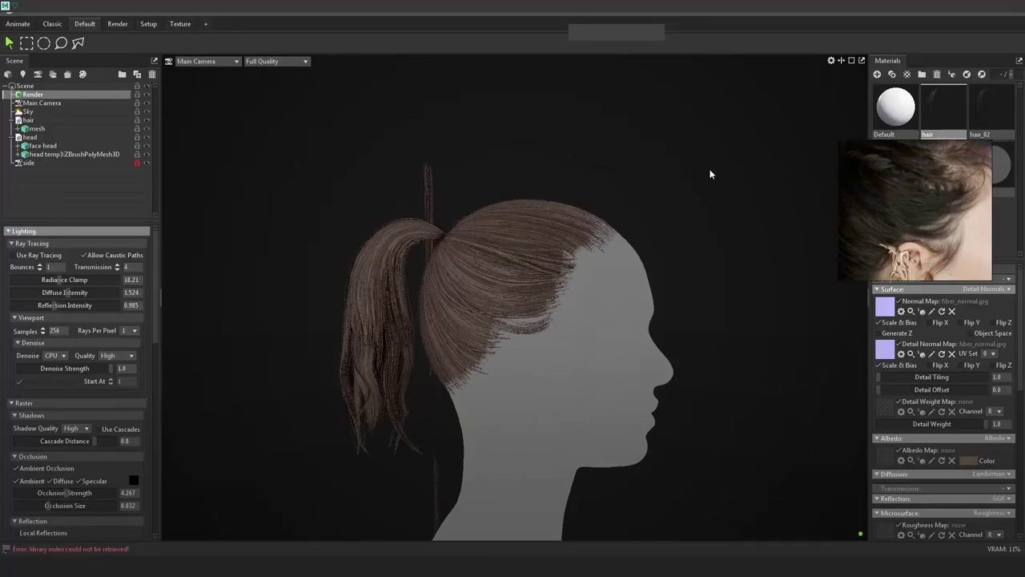
{"action": "scroll", "coordinate": [703, 182], "scroll_direction": "up", "scroll_amount": 5}
{"action": "scroll", "coordinate": [702, 196], "scroll_direction": "up", "scroll_amount": 5}
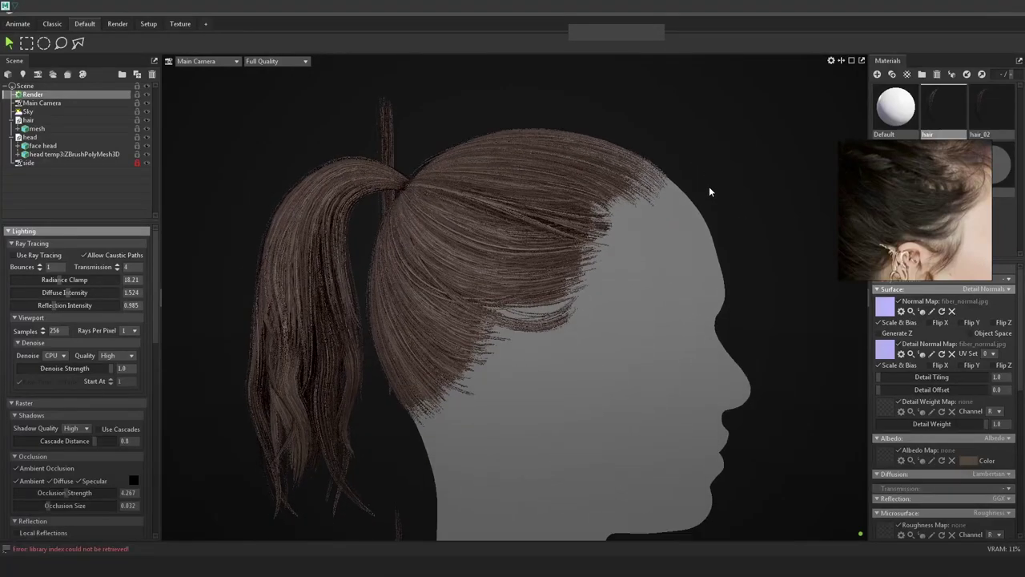
{"action": "scroll", "coordinate": [928, 234], "scroll_direction": "up", "scroll_amount": 2}
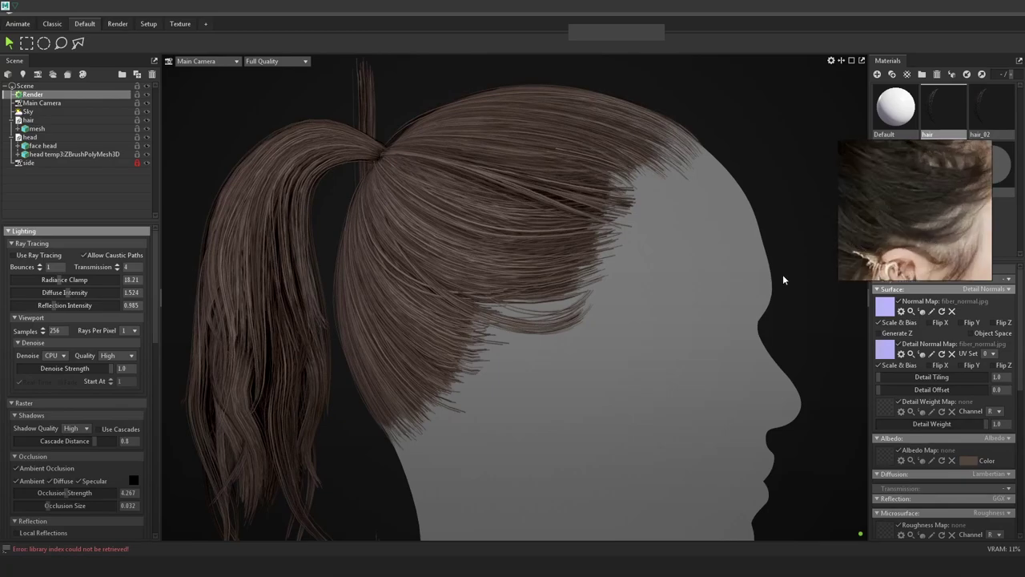
{"action": "scroll", "coordinate": [566, 316], "scroll_direction": "up", "scroll_amount": 3}
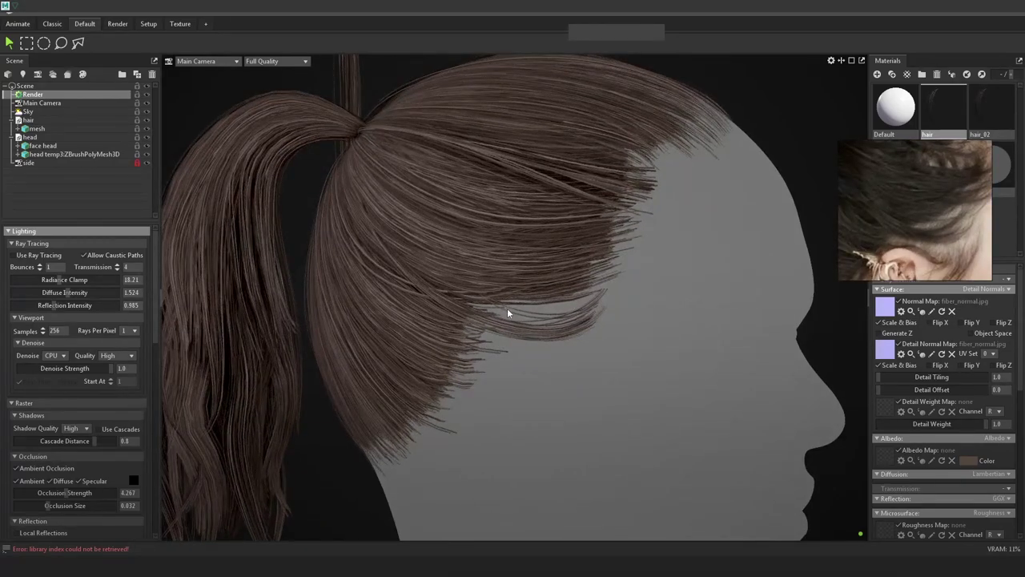
{"action": "scroll", "coordinate": [929, 236], "scroll_direction": "up", "scroll_amount": 2}
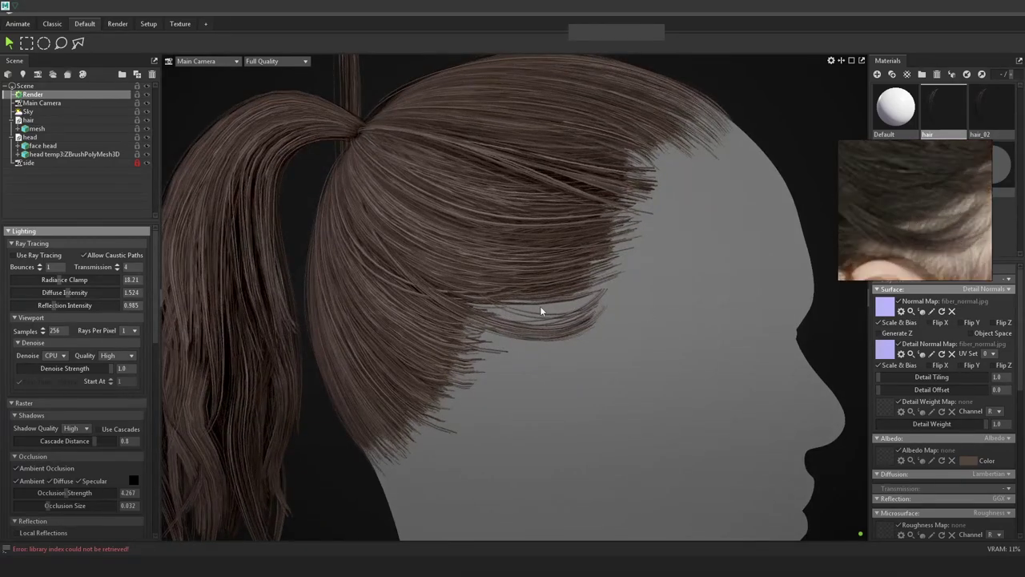
{"action": "scroll", "coordinate": [558, 256], "scroll_direction": "down", "scroll_amount": 5}
{"action": "scroll", "coordinate": [561, 325], "scroll_direction": "up", "scroll_amount": 3}
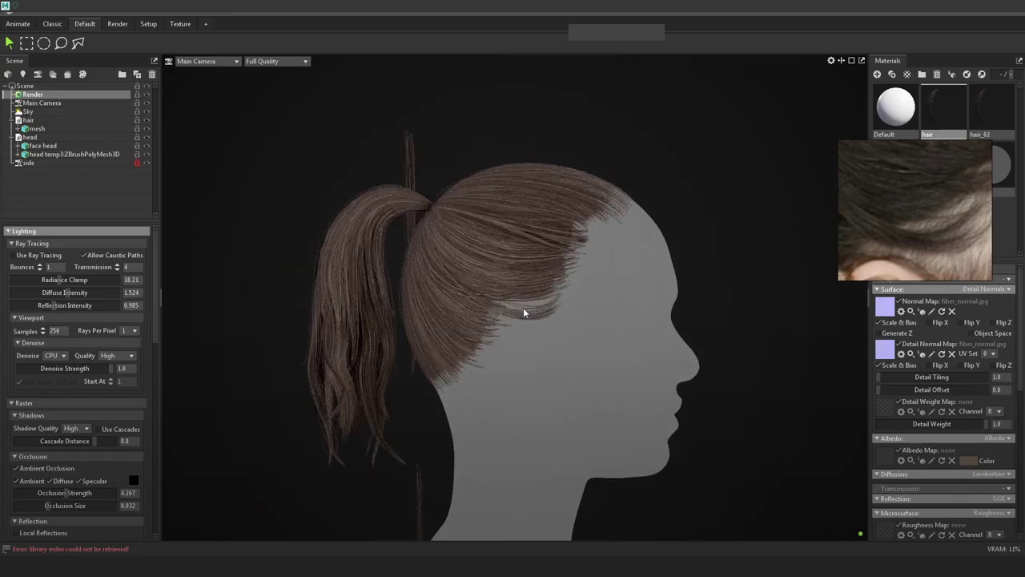
{"action": "scroll", "coordinate": [513, 307], "scroll_direction": "up", "scroll_amount": 5}
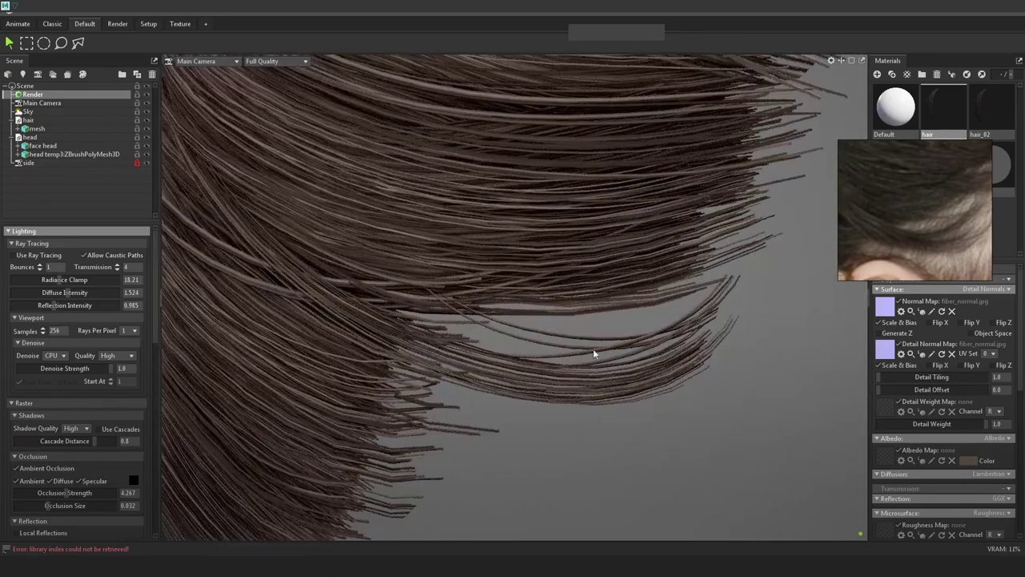
{"action": "scroll", "coordinate": [547, 342], "scroll_direction": "down", "scroll_amount": 5}
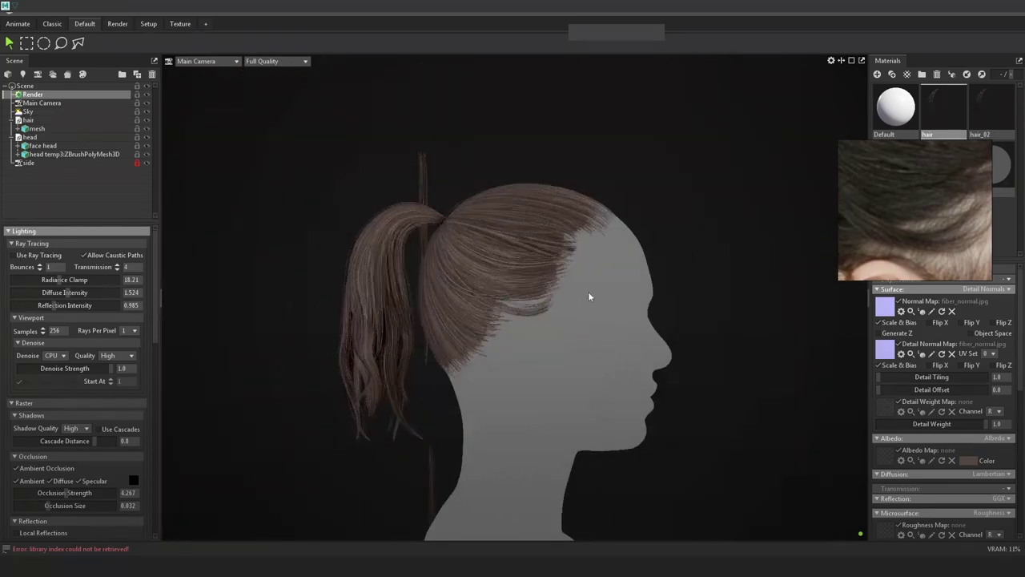
{"action": "scroll", "coordinate": [593, 293], "scroll_direction": "up", "scroll_amount": 1}
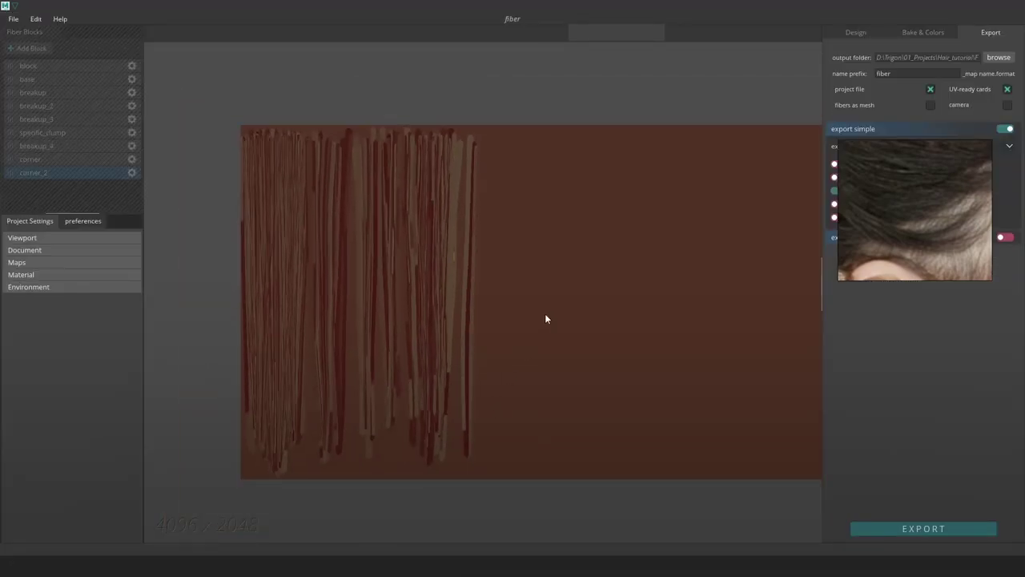
In FiberShop, show the design settings of the specific_clump block and move the reference photo clear of them
{"action": "left_click", "coordinate": [854, 34]}
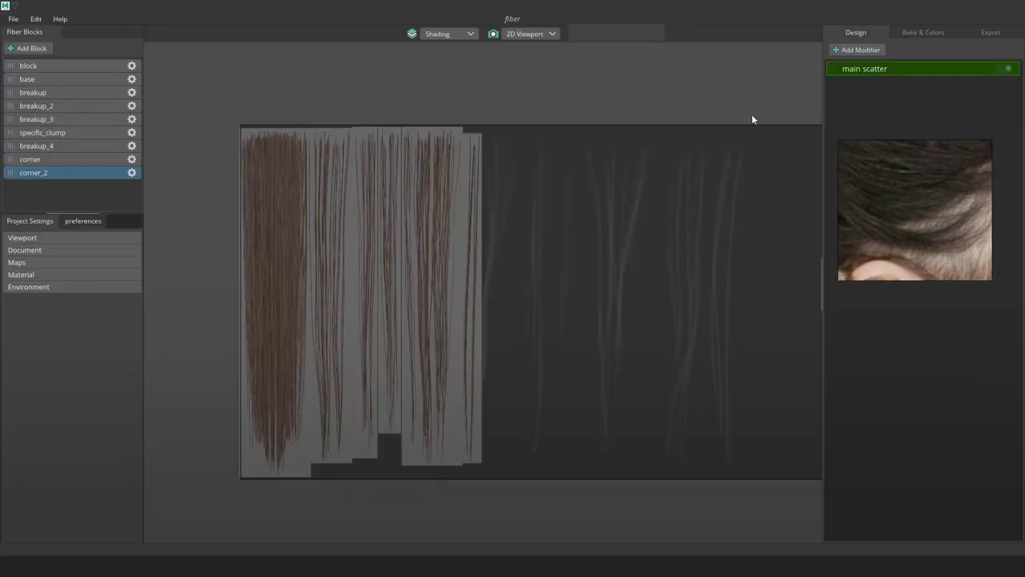
{"action": "scroll", "coordinate": [790, 91], "scroll_direction": "down", "scroll_amount": 3}
{"action": "middle_click_drag", "start_coordinate": [661, 222], "coordinate": [588, 197]}
{"action": "scroll", "coordinate": [538, 244], "scroll_direction": "up", "scroll_amount": 1}
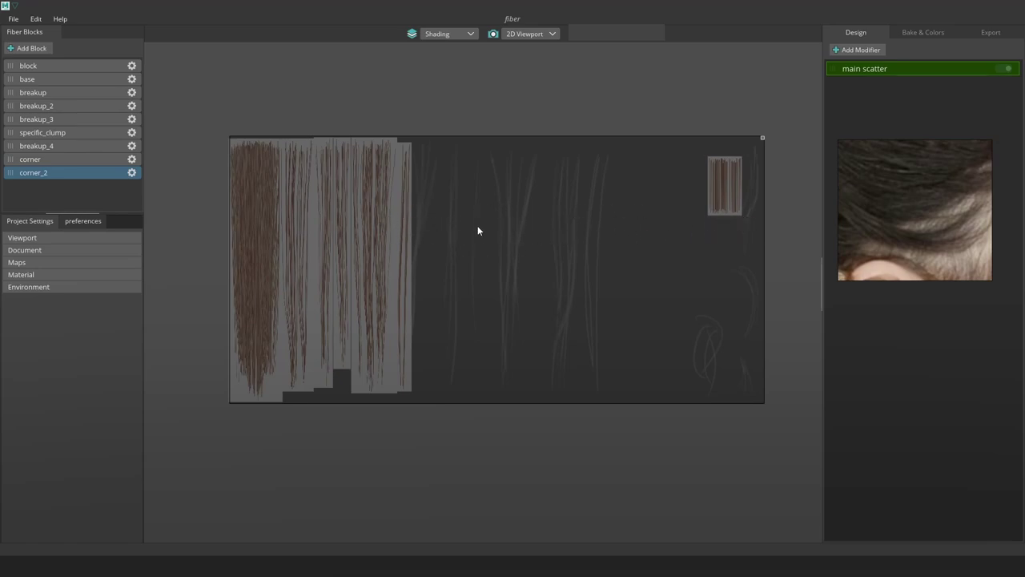
{"action": "scroll", "coordinate": [479, 227], "scroll_direction": "up", "scroll_amount": 1}
{"action": "middle_click_drag", "start_coordinate": [412, 228], "coordinate": [470, 260]}
{"action": "scroll", "coordinate": [437, 265], "scroll_direction": "up", "scroll_amount": 1}
{"action": "left_click", "coordinate": [432, 268]}
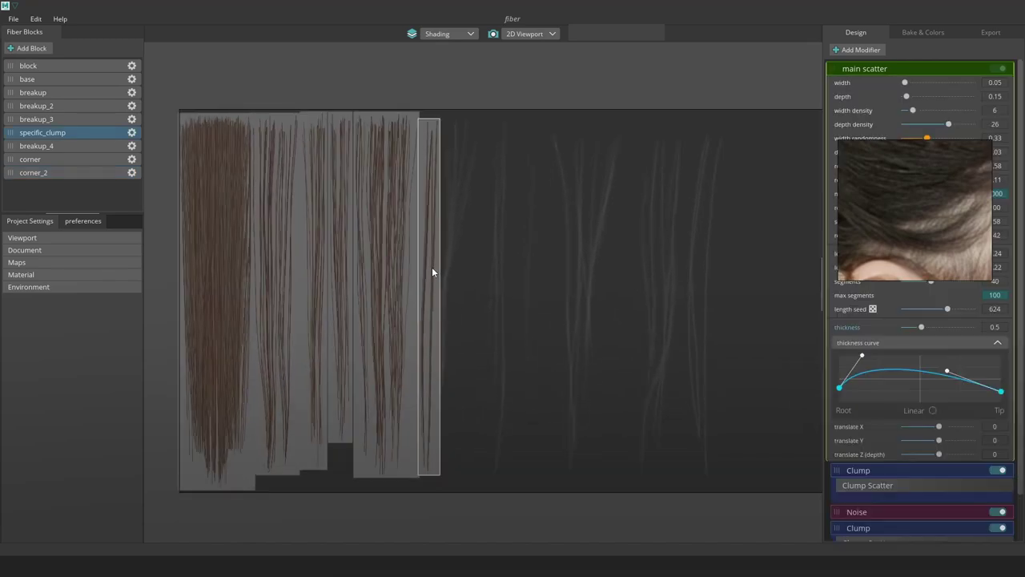
{"action": "scroll", "coordinate": [433, 269], "scroll_direction": "up", "scroll_amount": 1}
{"action": "left_click_drag", "start_coordinate": [935, 219], "coordinate": [770, 142]}
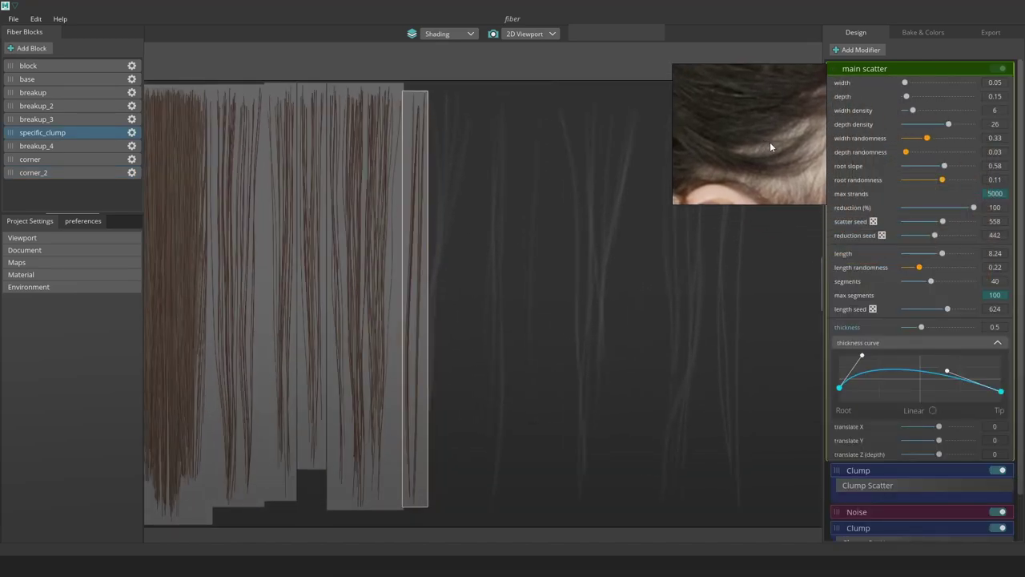
Duplicate the specific_clump block and place the copy directly beside the original in the texture layout
{"action": "right_click", "coordinate": [84, 134]}
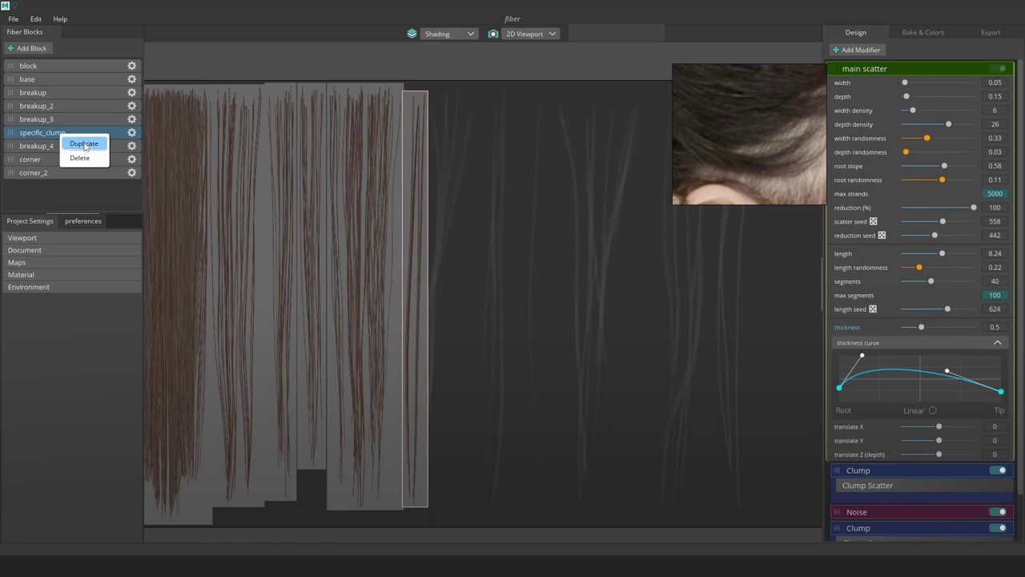
{"action": "left_click", "coordinate": [84, 144]}
{"action": "left_click_drag", "start_coordinate": [445, 199], "coordinate": [438, 249]}
{"action": "scroll", "coordinate": [506, 281], "scroll_direction": "up", "scroll_amount": 1}
Set the first Clump Scatter width of specific_clump_2 to 1.07 and fine-tune the block's placement
{"action": "left_click", "coordinate": [948, 402]}
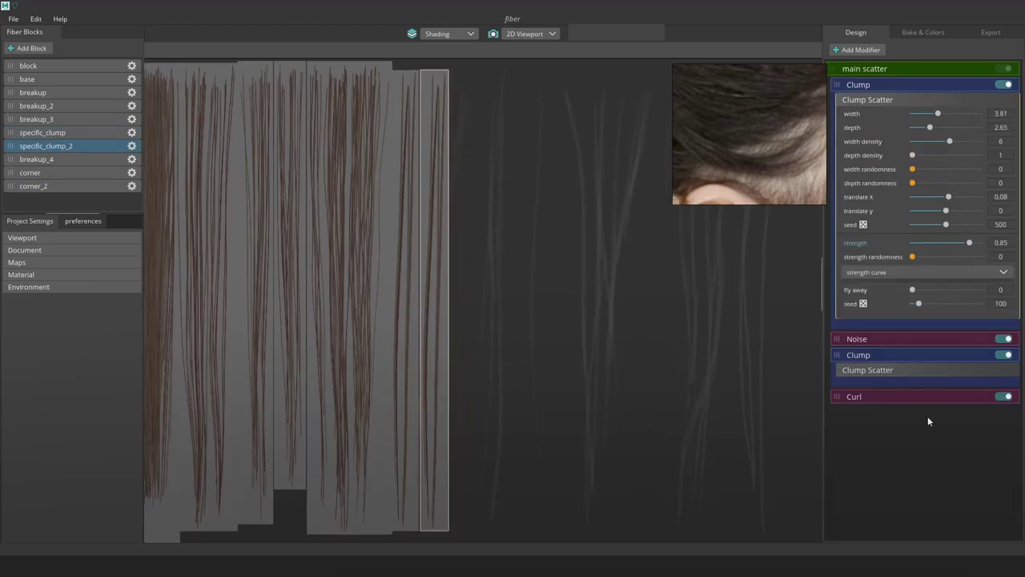
{"action": "left_click_drag", "start_coordinate": [937, 114], "coordinate": [920, 117]}
{"action": "left_click_drag", "start_coordinate": [439, 201], "coordinate": [438, 201]}
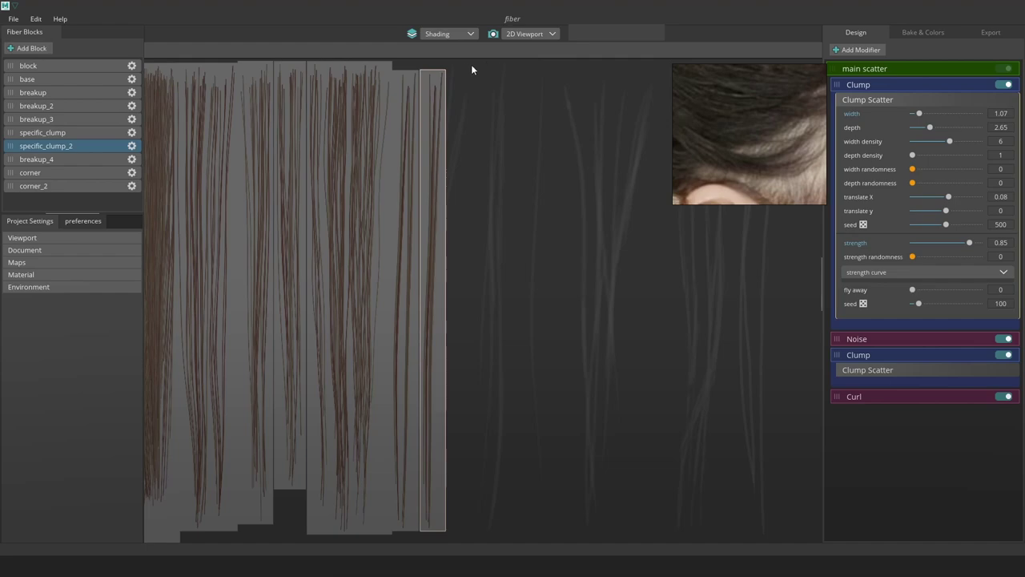
Nudge the specific_clump block slightly toward its copy and lock its UVs
{"action": "left_click", "coordinate": [406, 98]}
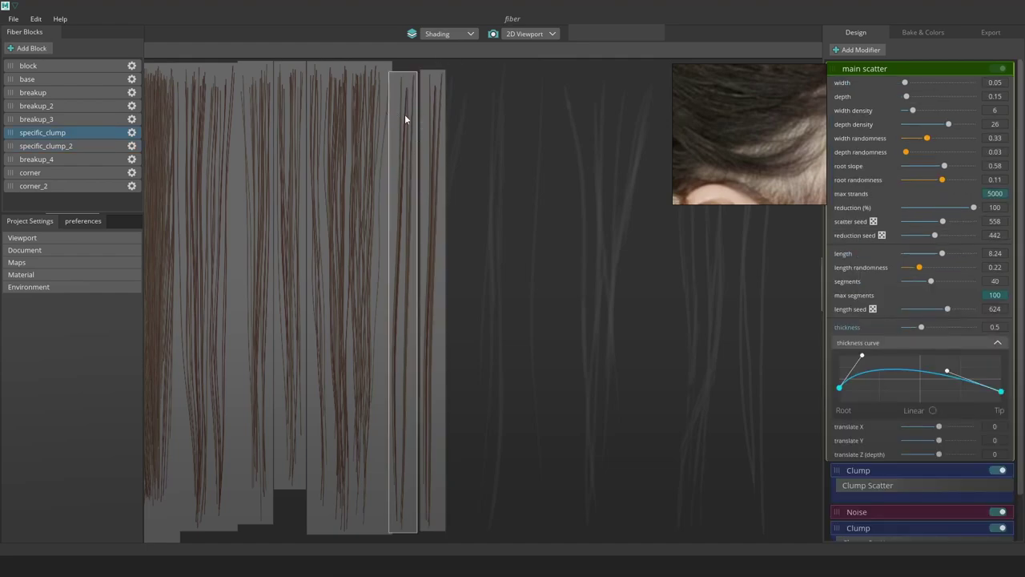
{"action": "left_click_drag", "start_coordinate": [404, 116], "coordinate": [404, 115]}
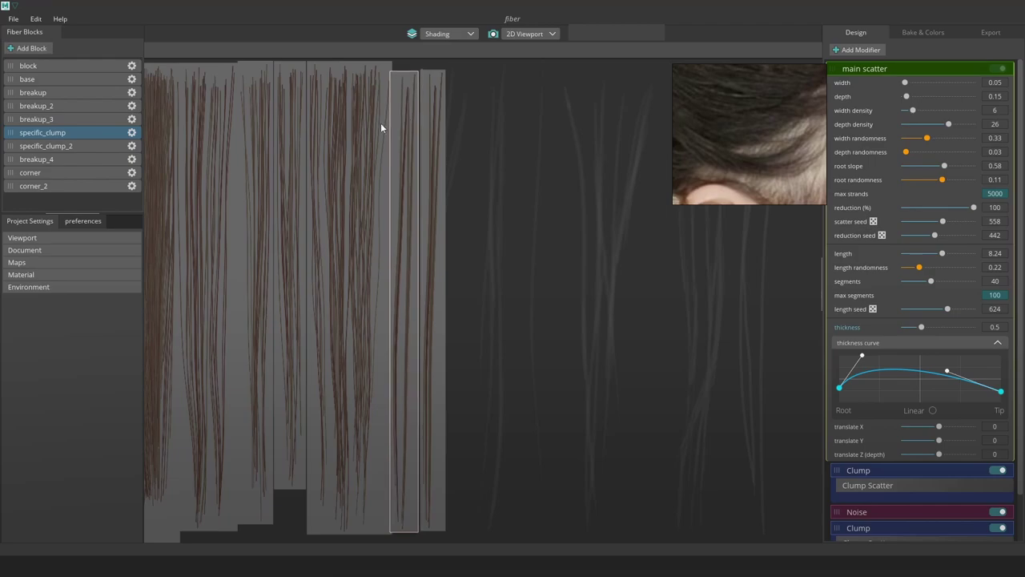
{"action": "right_click", "coordinate": [81, 133]}
{"action": "left_click", "coordinate": [129, 133]}
{"action": "left_click", "coordinate": [131, 133]}
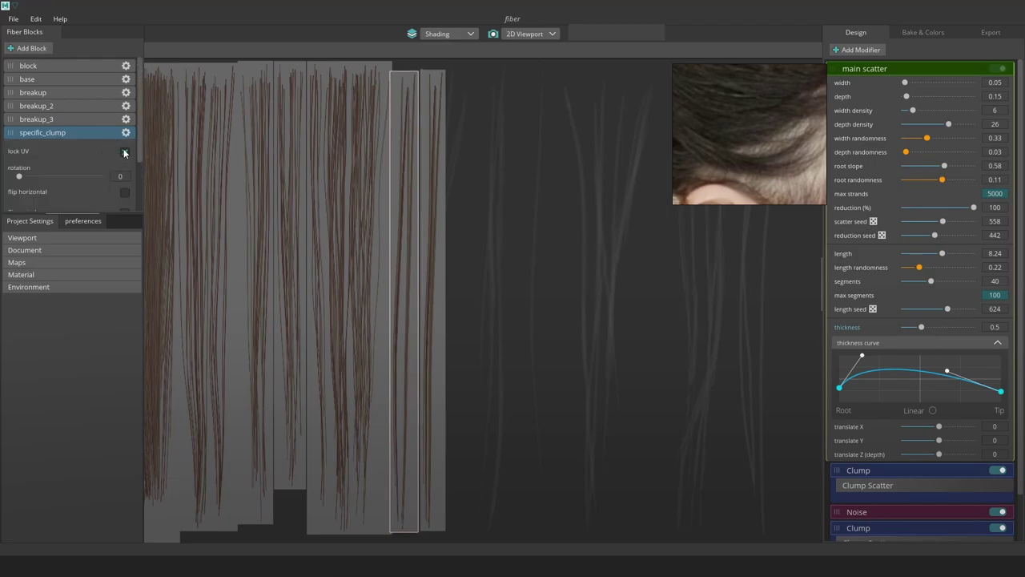
Lock the UVs of the breakup, breakup_3, breakup_2 and base blocks
{"action": "left_click", "coordinate": [348, 150]}
{"action": "left_click", "coordinate": [126, 93]}
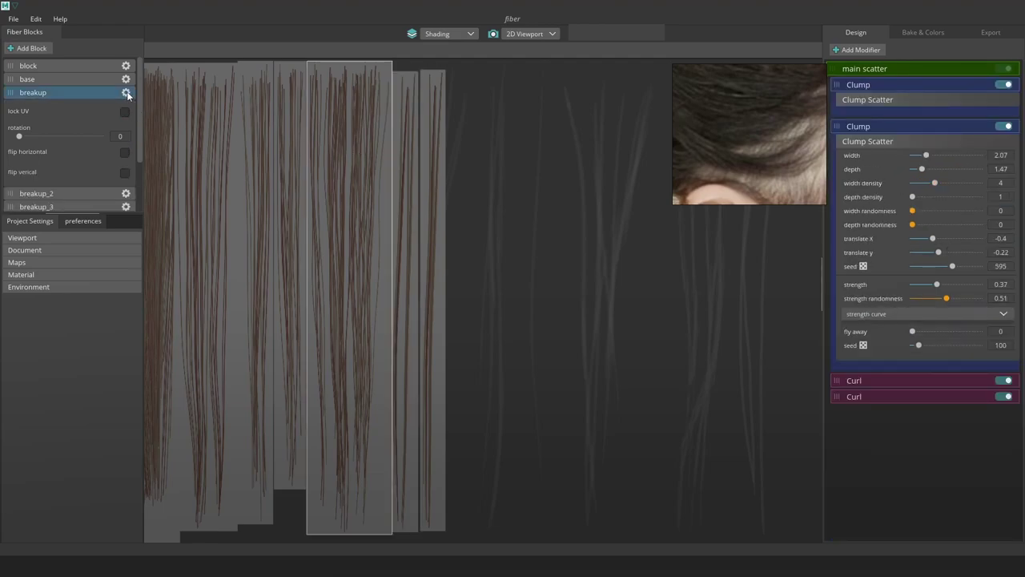
{"action": "left_click", "coordinate": [265, 126]}
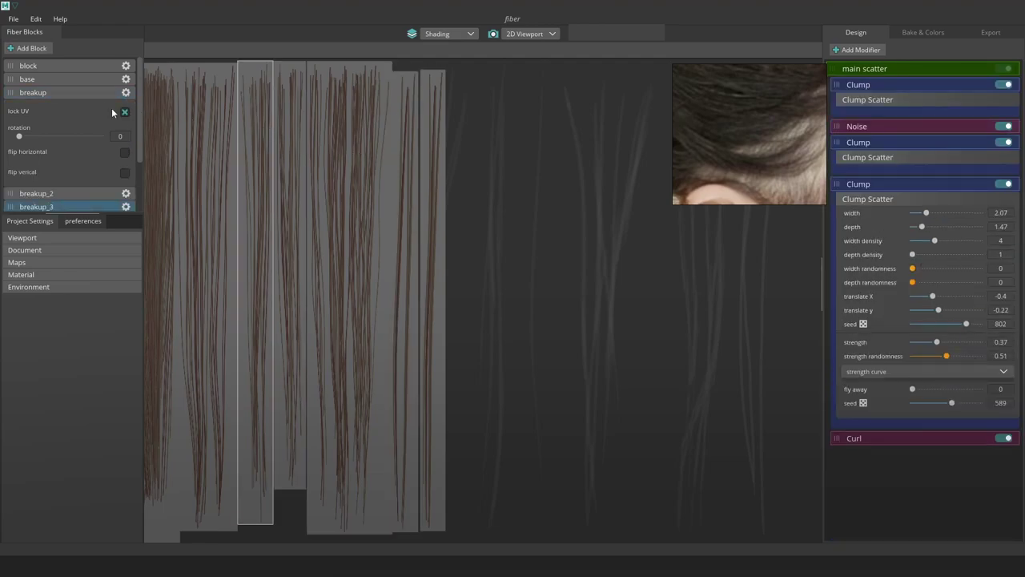
{"action": "scroll", "coordinate": [120, 181], "scroll_direction": "down", "scroll_amount": 1}
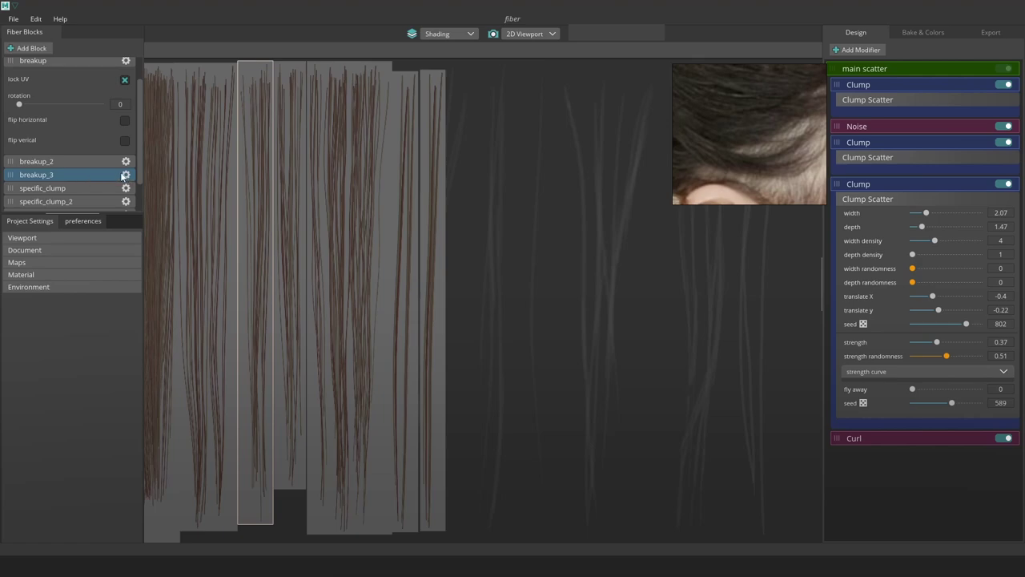
{"action": "left_click", "coordinate": [125, 175]}
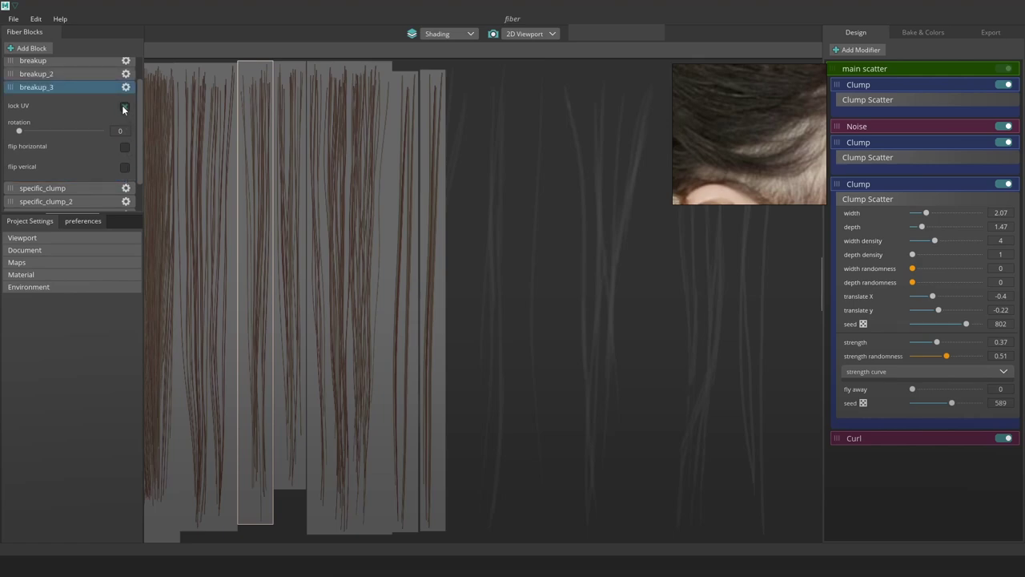
{"action": "left_click", "coordinate": [217, 130]}
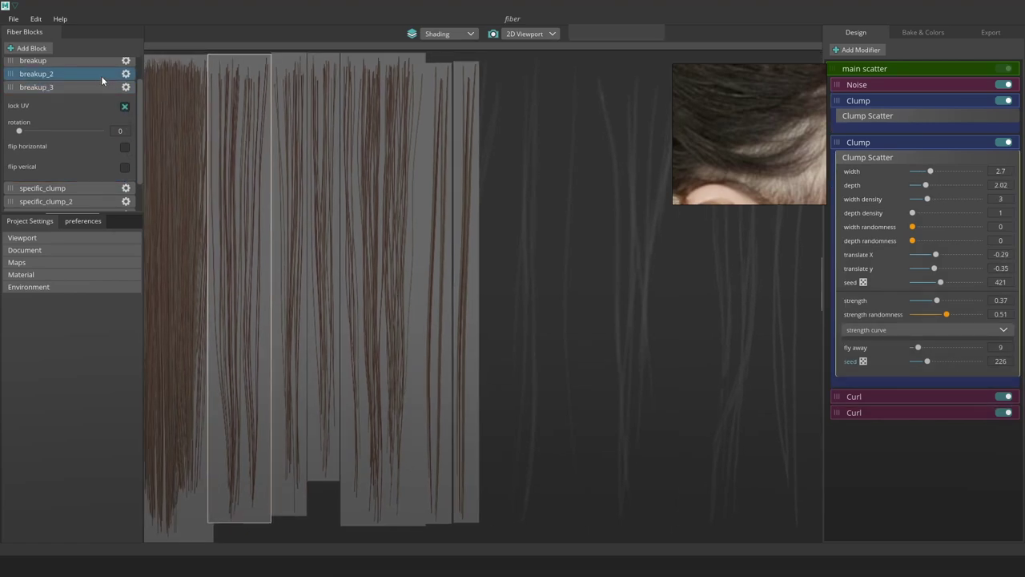
{"action": "left_click", "coordinate": [126, 74]}
{"action": "left_click", "coordinate": [173, 108]}
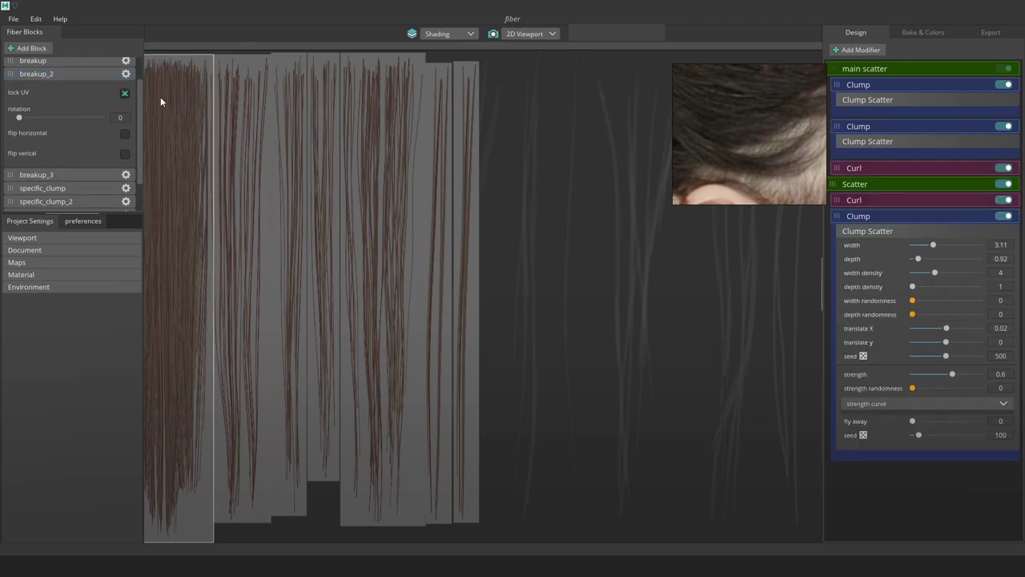
{"action": "scroll", "coordinate": [120, 101], "scroll_direction": "up", "scroll_amount": 3}
{"action": "left_click", "coordinate": [125, 80]}
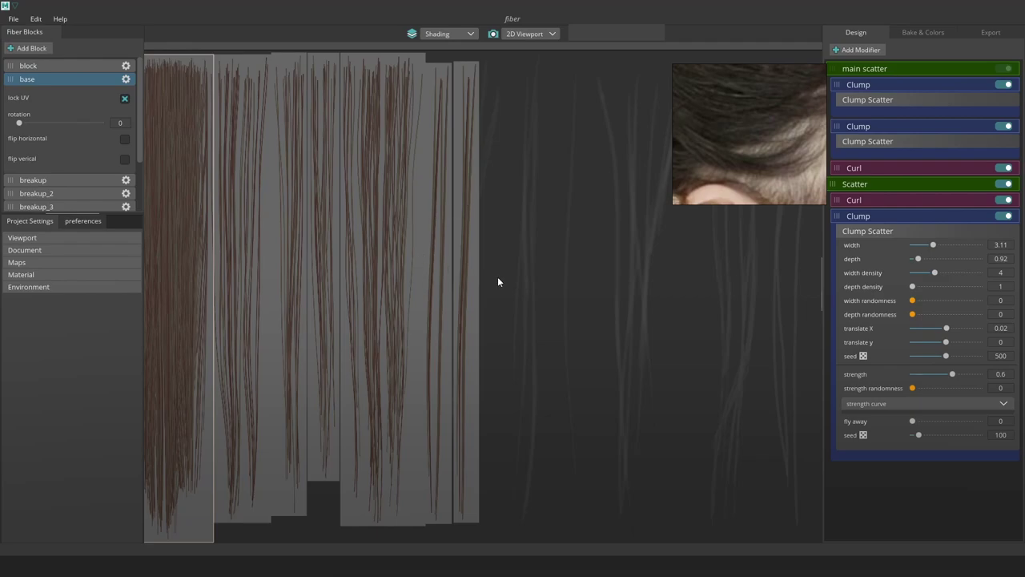
Nudge the specific_clump_2 block beside specific_clump and check its alignment with the neighbouring blocks over its full length
{"action": "left_click", "coordinate": [459, 293]}
{"action": "scroll", "coordinate": [464, 280], "scroll_direction": "up", "scroll_amount": 1}
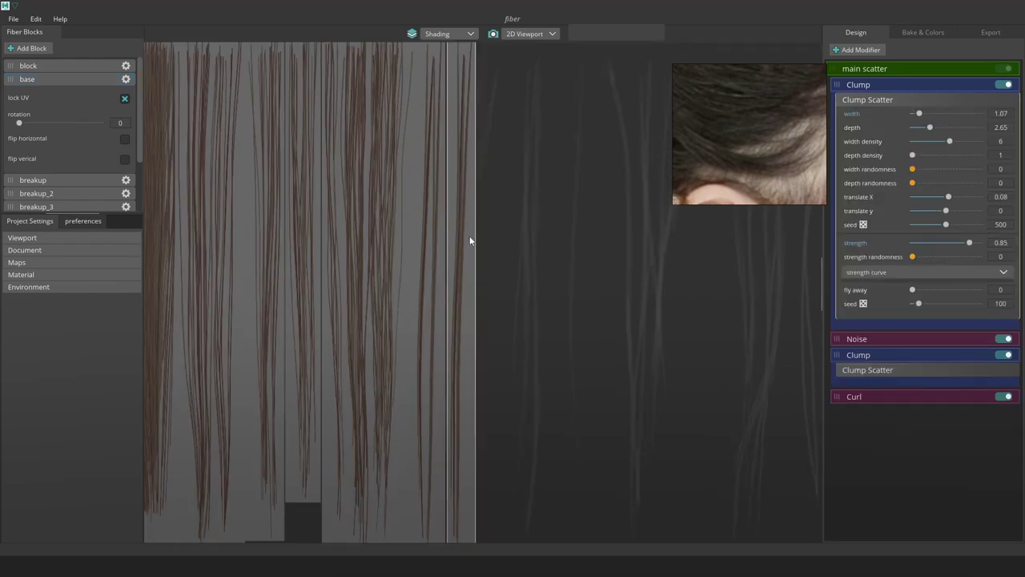
{"action": "middle_click_drag", "start_coordinate": [459, 152], "coordinate": [519, 247], "text": "alt"}
{"action": "right_click_drag", "start_coordinate": [519, 247], "coordinate": [604, 286], "text": "alt"}
{"action": "left_click_drag", "start_coordinate": [605, 287], "coordinate": [601, 279]}
{"action": "scroll", "coordinate": [600, 279], "scroll_direction": "down", "scroll_amount": 1}
{"action": "middle_click_drag", "start_coordinate": [591, 362], "coordinate": [587, 249], "text": "alt"}
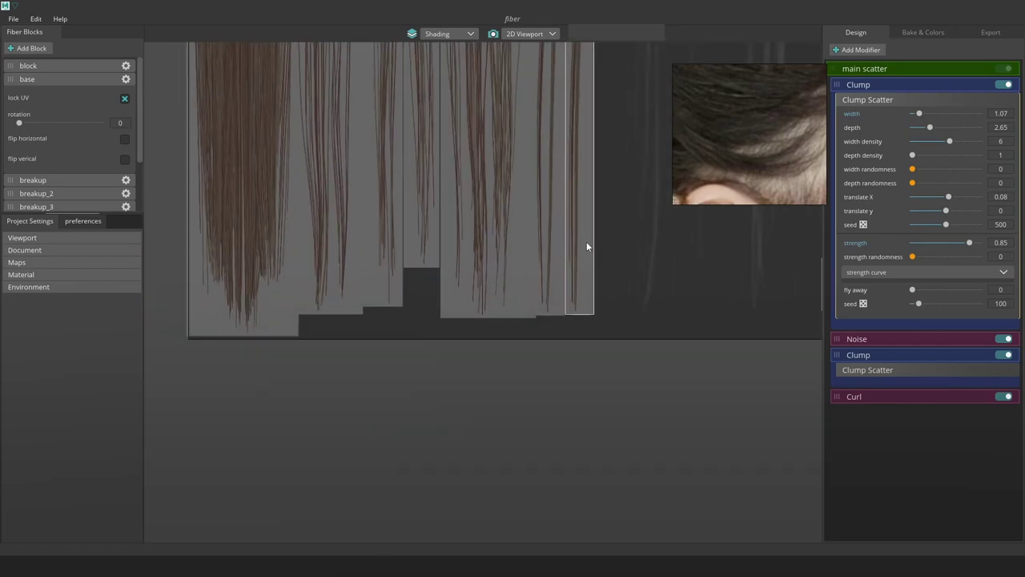
{"action": "middle_click_drag", "start_coordinate": [590, 80], "coordinate": [580, 255], "text": "alt"}
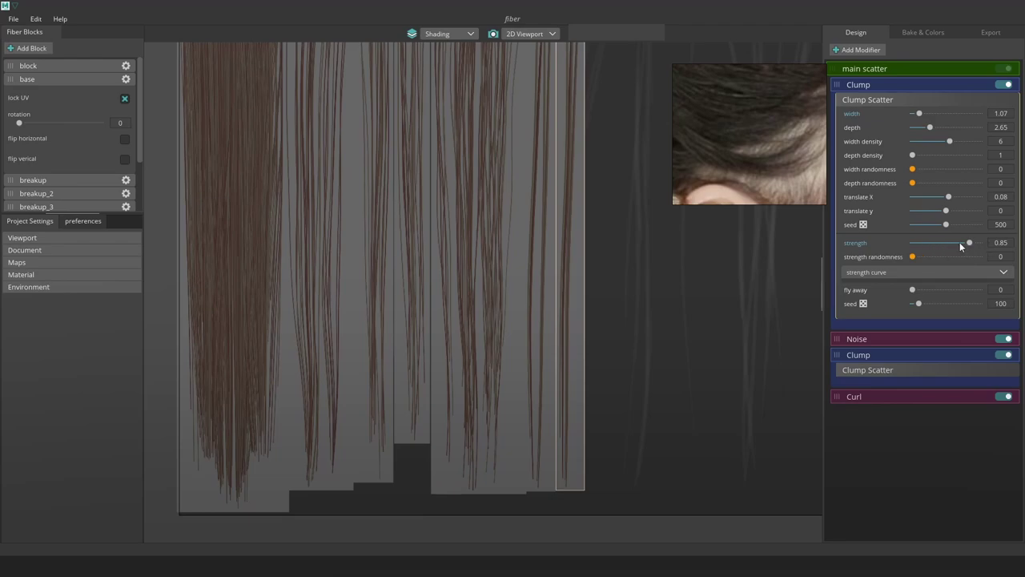
{"action": "scroll", "coordinate": [703, 315], "scroll_direction": "down", "scroll_amount": 1}
{"action": "middle_click_drag", "start_coordinate": [702, 316], "coordinate": [701, 318], "text": "alt"}
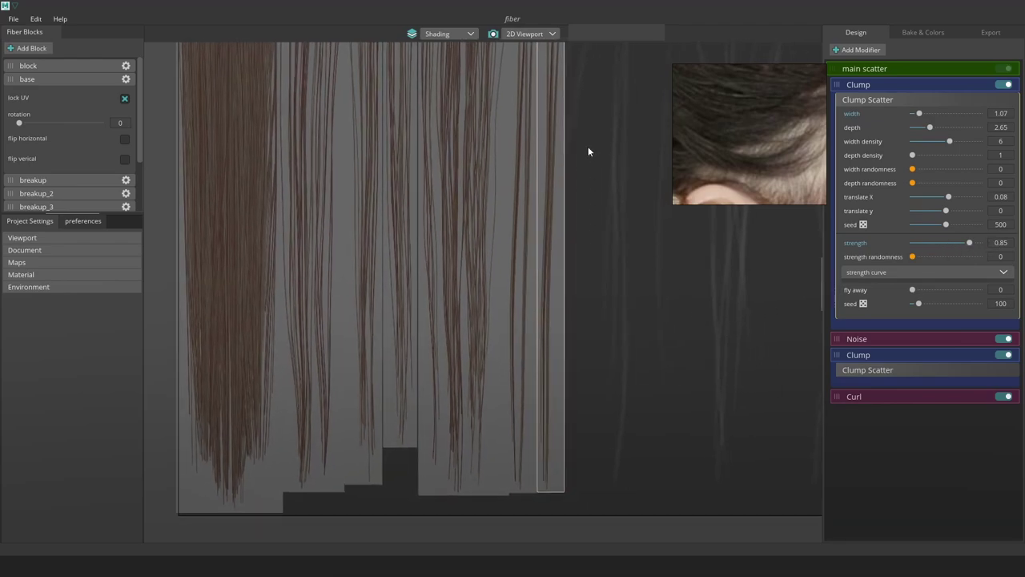
{"action": "middle_click_drag", "start_coordinate": [588, 142], "coordinate": [584, 188], "text": "alt"}
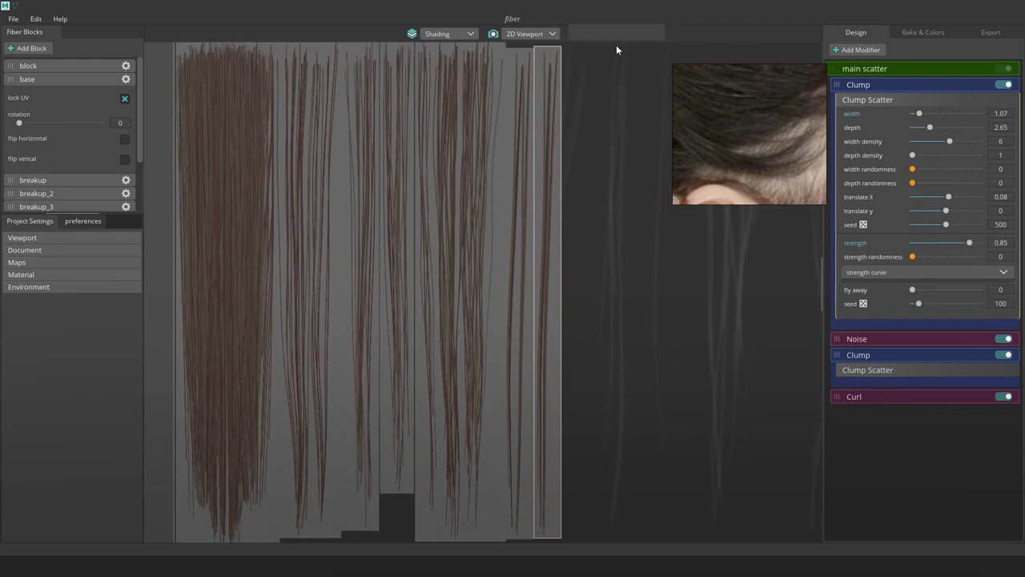
Bake the maps and export the normal, alpha and ID textures as JPG with the fiber prefix
{"action": "left_click", "coordinate": [923, 33]}
{"action": "left_click", "coordinate": [903, 238]}
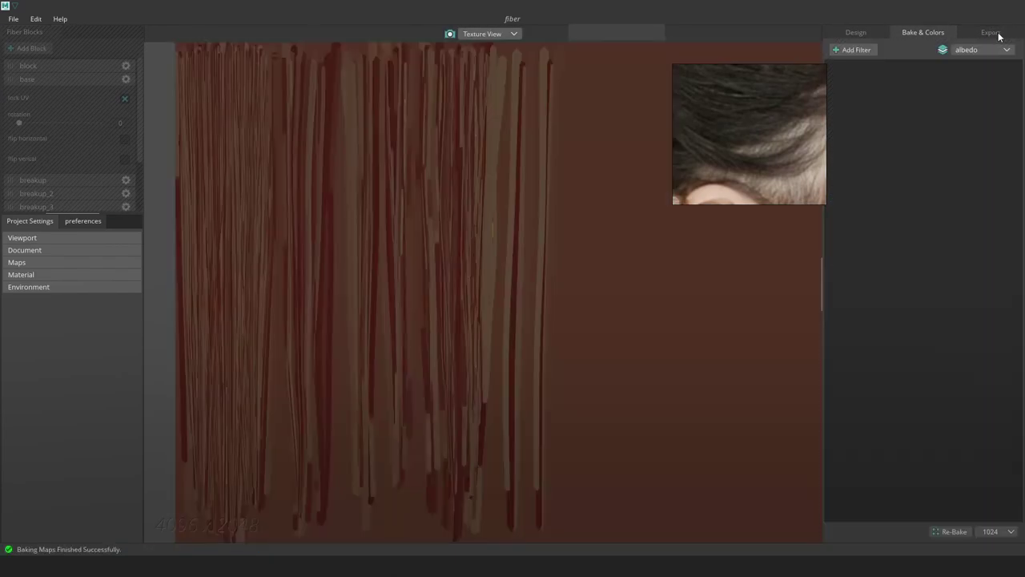
{"action": "left_click", "coordinate": [998, 34]}
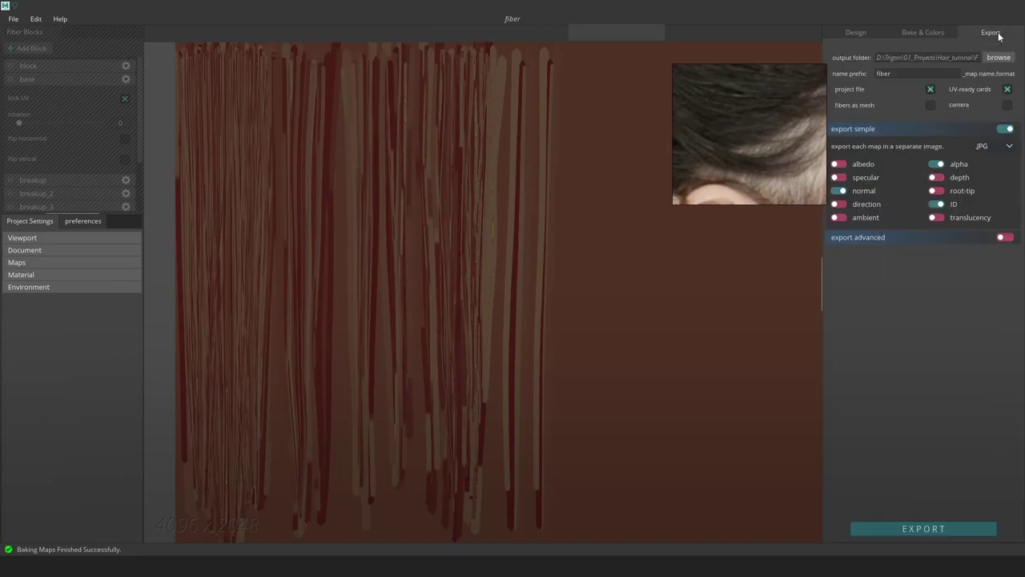
{"action": "left_click", "coordinate": [933, 525]}
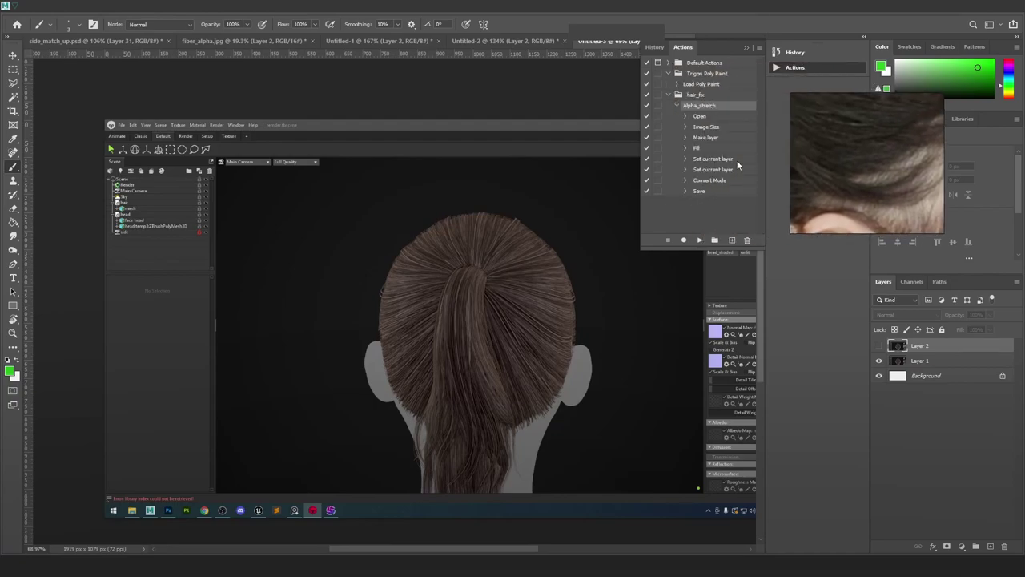
Switch to Photoshop and run the Alpha_stretch action on the exported alpha texture
{"action": "left_click", "coordinate": [698, 241]}
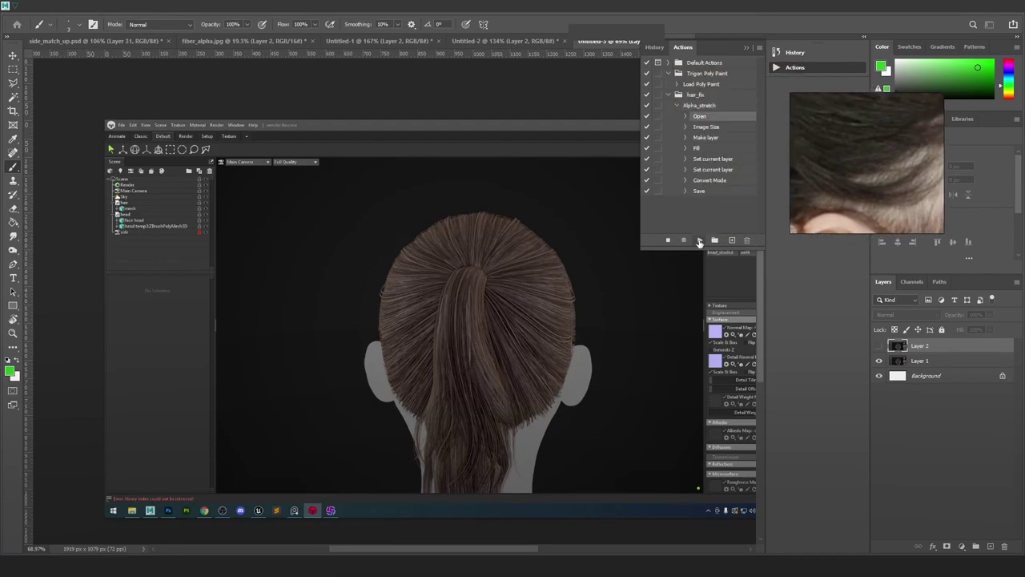
{"action": "left_click", "coordinate": [532, 221]}
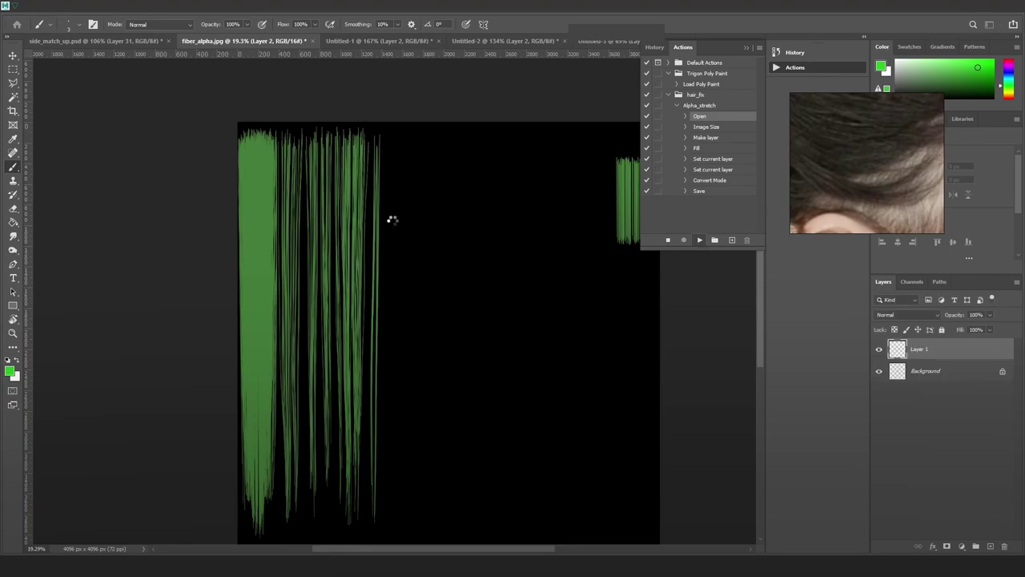
{"action": "left_click", "coordinate": [976, 13]}
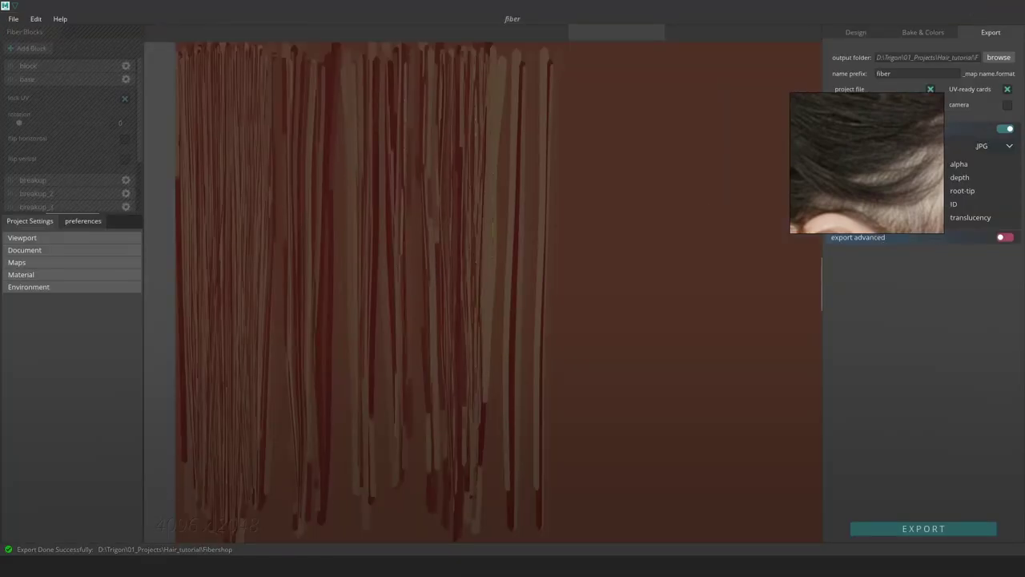
Switch to Maya, select the magenta clump card above the ear (warpCard132) and open its UVs for editing
{"action": "left_click", "coordinate": [78, 566]}
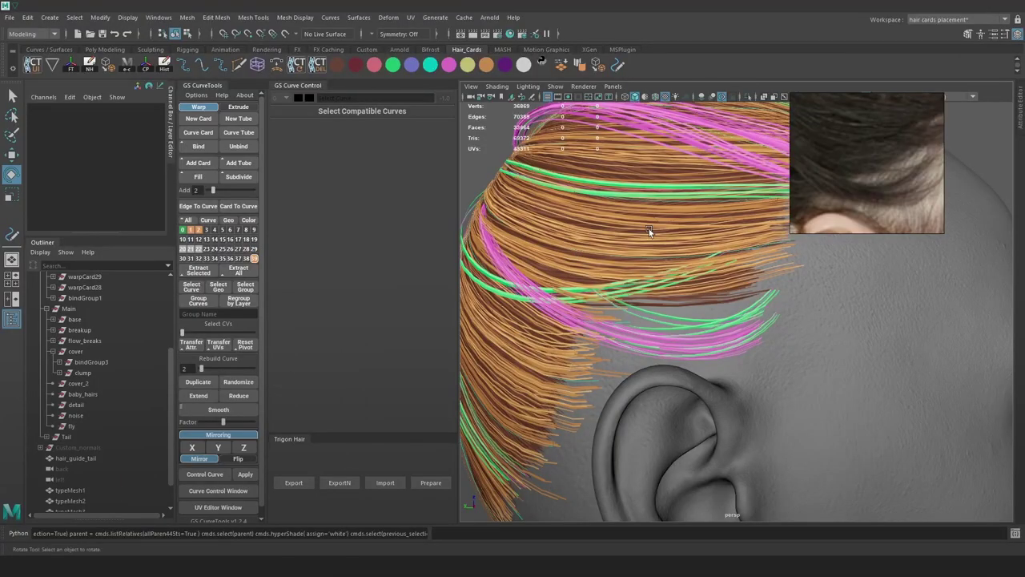
{"action": "right_click_drag", "start_coordinate": [707, 301], "coordinate": [784, 348], "text": "alt"}
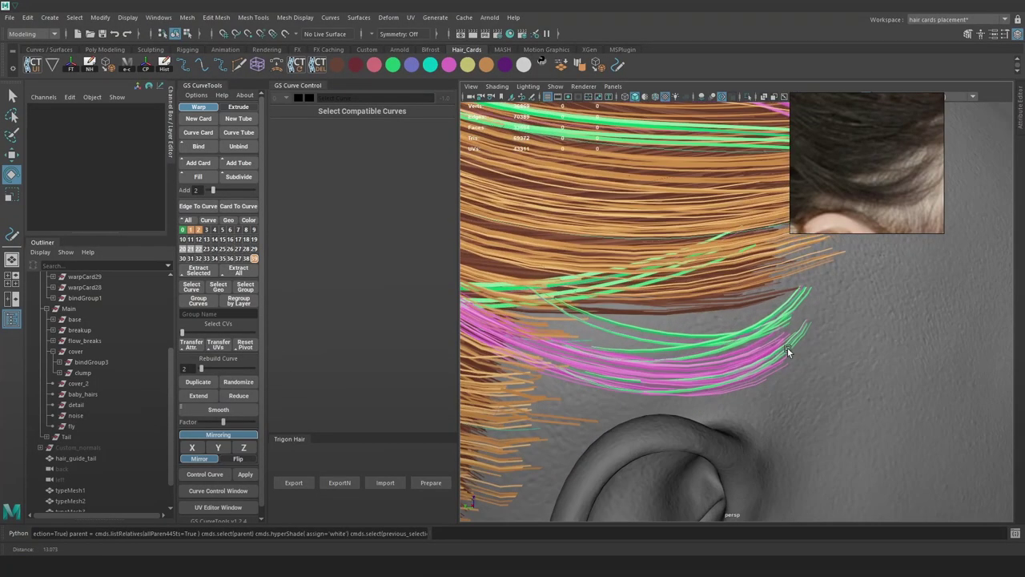
{"action": "left_click", "coordinate": [657, 349]}
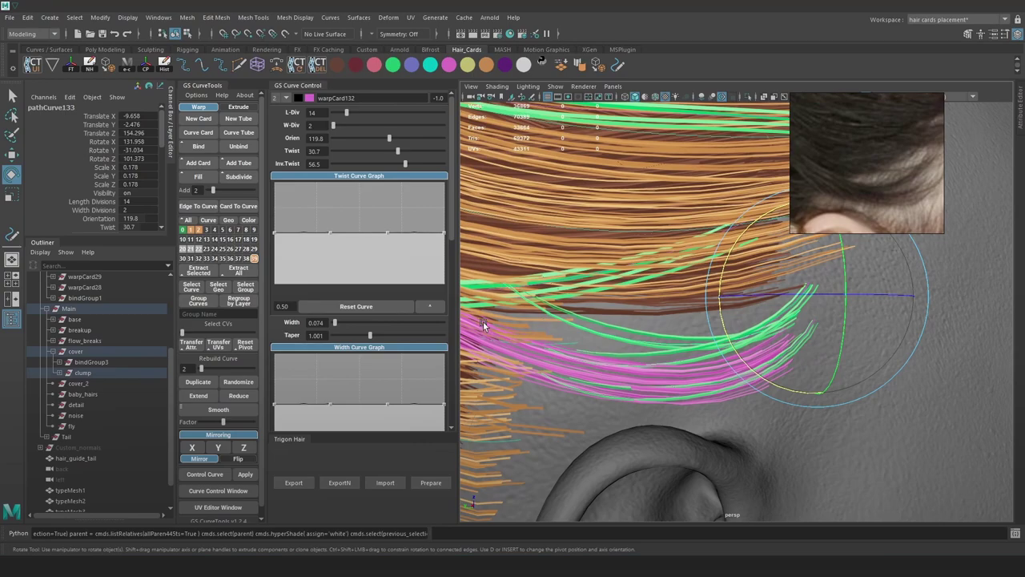
{"action": "left_click", "coordinate": [545, 67]}
{"action": "scroll", "coordinate": [636, 218], "scroll_direction": "up", "scroll_amount": 1}
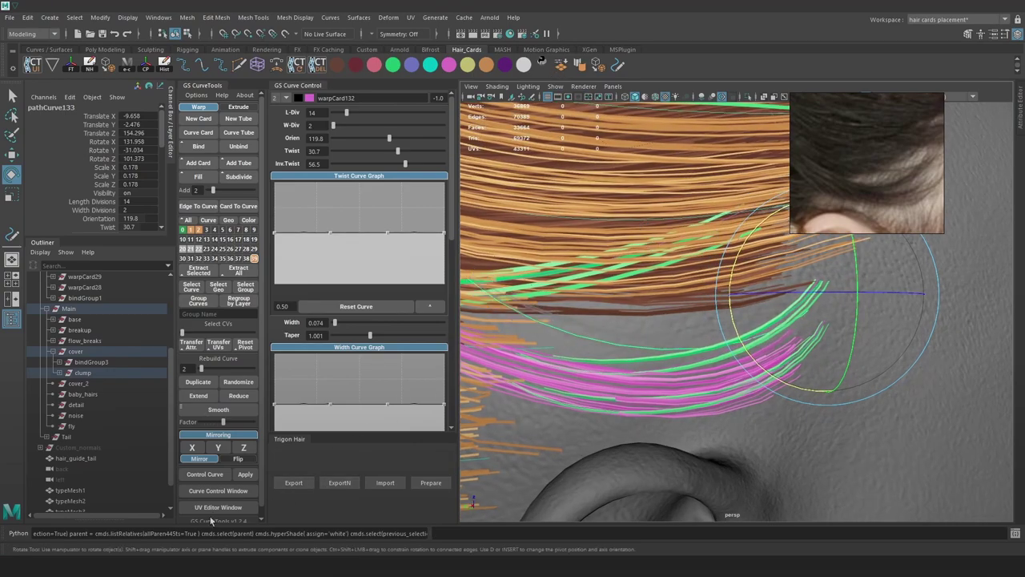
{"action": "left_click", "coordinate": [216, 509]}
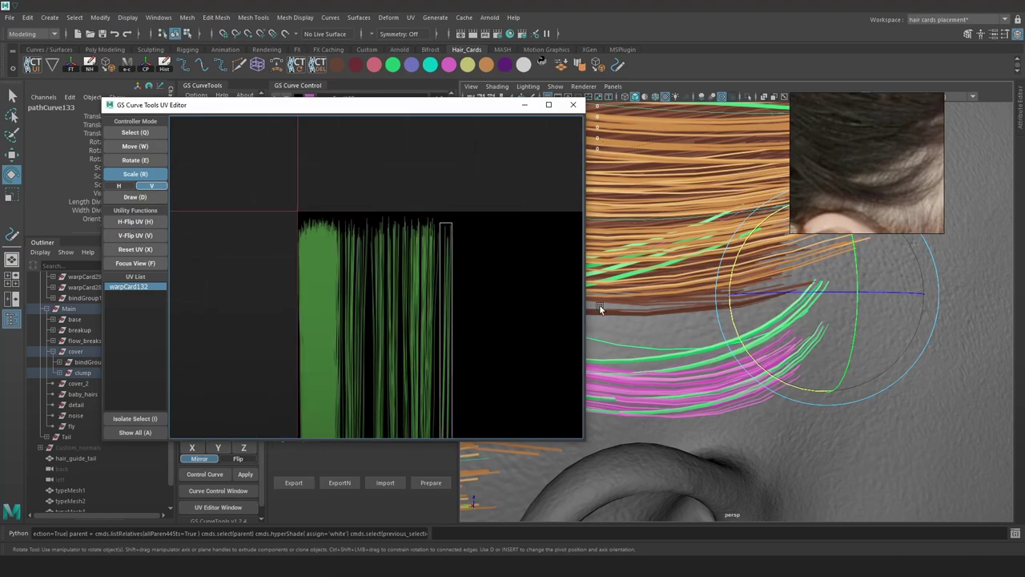
Refresh the hair texture by toggling wireframe and textured display, and reselect the magenta clump card above the ear
{"action": "left_click", "coordinate": [690, 325]}
{"action": "key", "text": "4"}
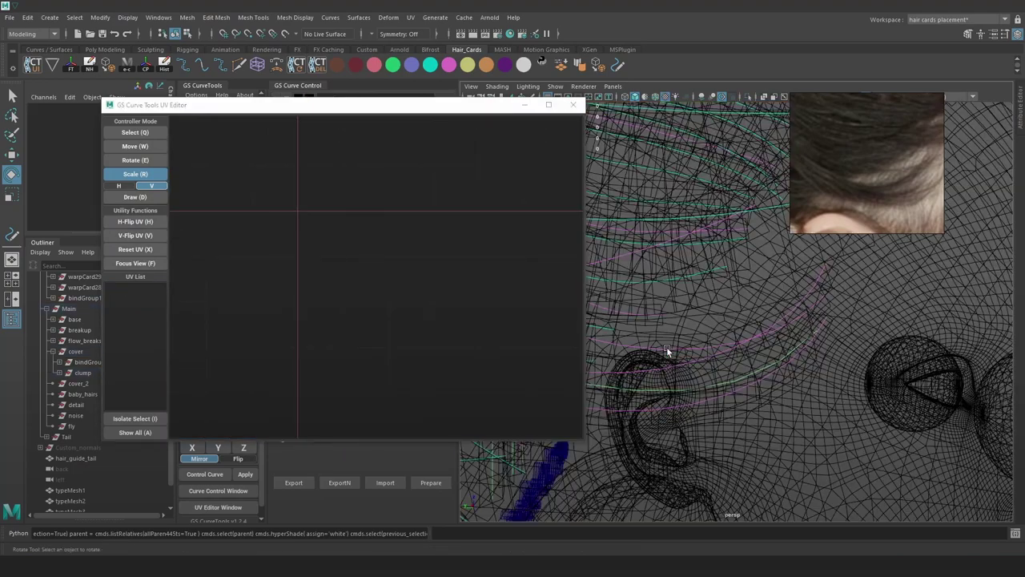
{"action": "left_click", "coordinate": [668, 347]}
{"action": "key", "text": "6"}
{"action": "scroll", "coordinate": [467, 259], "scroll_direction": "up", "scroll_amount": 1}
{"action": "scroll", "coordinate": [443, 244], "scroll_direction": "up", "scroll_amount": 4}
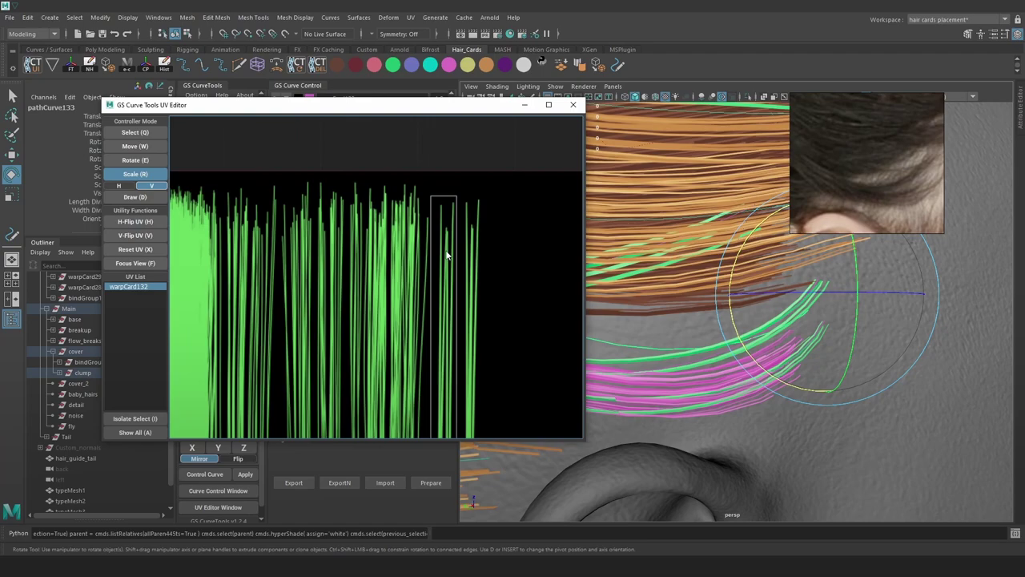
Move the card's UV shell onto the new clump strip, check its fit at both ends and close the UV editor
{"action": "key", "text": "w"}
{"action": "left_click", "coordinate": [446, 254]}
{"action": "left_click_drag", "start_coordinate": [455, 255], "coordinate": [491, 259]}
{"action": "scroll", "coordinate": [491, 258], "scroll_direction": "down", "scroll_amount": 4}
{"action": "middle_click_drag", "start_coordinate": [505, 325], "coordinate": [506, 152]}
{"action": "scroll", "coordinate": [504, 328], "scroll_direction": "up", "scroll_amount": 2}
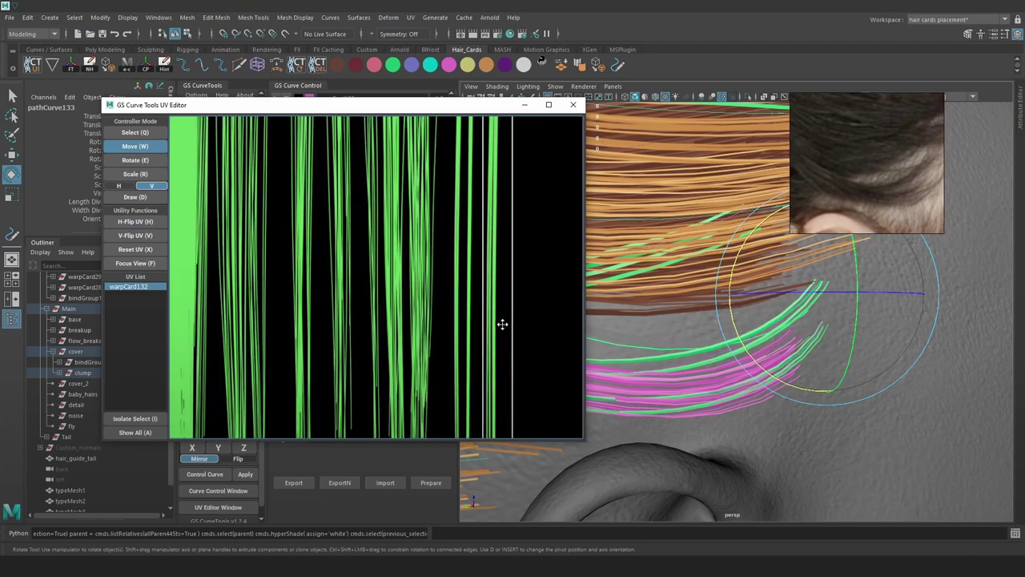
{"action": "scroll", "coordinate": [500, 280], "scroll_direction": "down", "scroll_amount": 5}
{"action": "scroll", "coordinate": [492, 270], "scroll_direction": "down", "scroll_amount": 5}
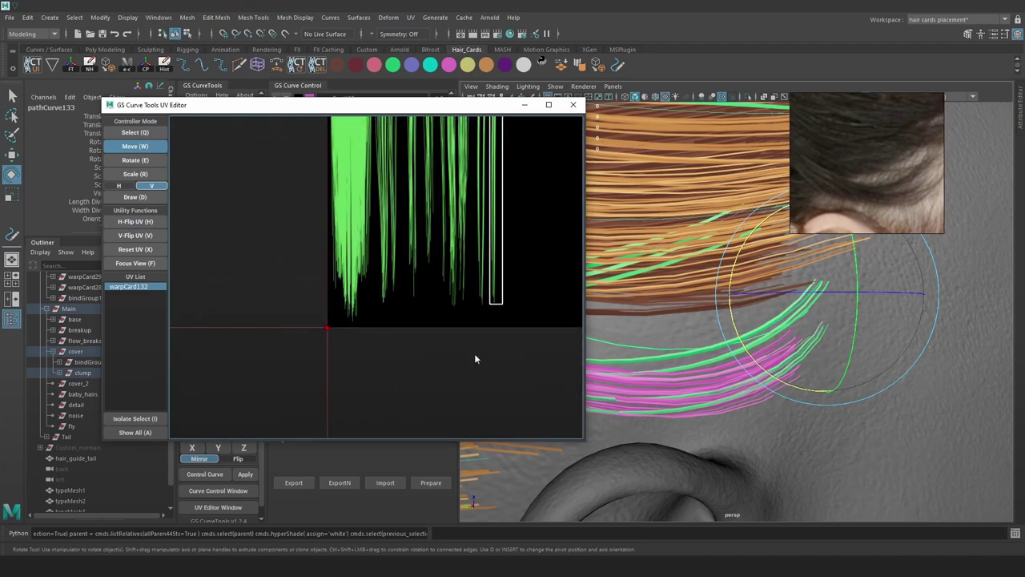
{"action": "middle_click_drag", "start_coordinate": [472, 360], "coordinate": [461, 437]}
{"action": "middle_click_drag", "start_coordinate": [485, 165], "coordinate": [490, 328]}
{"action": "middle_click_drag", "start_coordinate": [497, 209], "coordinate": [491, 312]}
{"action": "scroll", "coordinate": [491, 311], "scroll_direction": "up", "scroll_amount": 3}
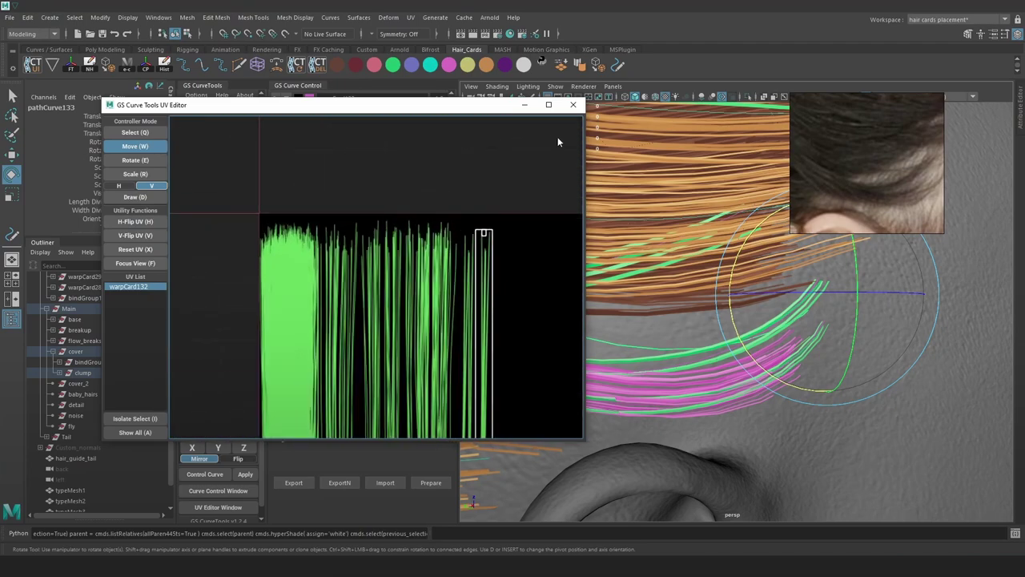
{"action": "left_click", "coordinate": [572, 105]}
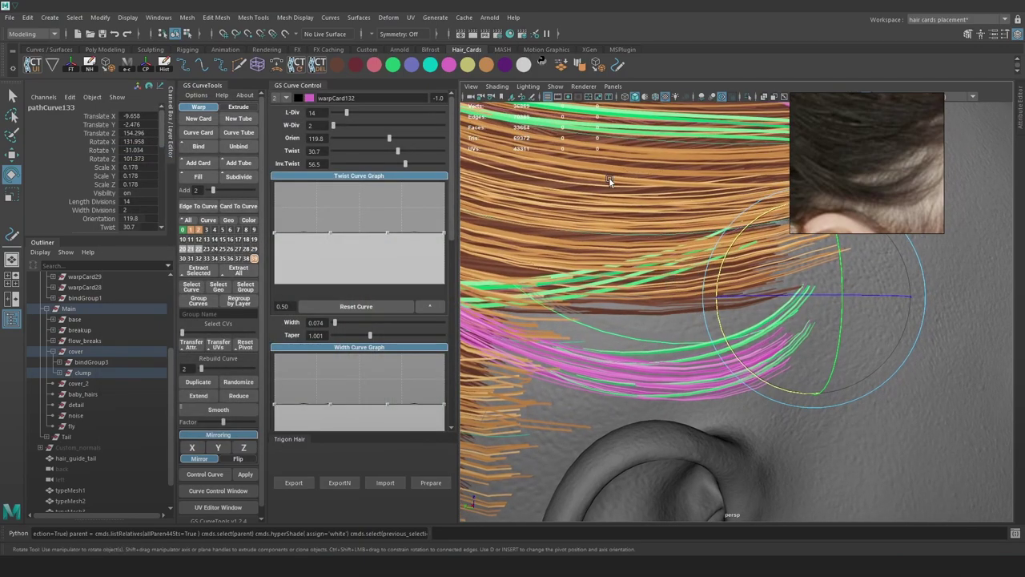
Deselect the remapped card and examine the clump cards above the ear up close and with the surrounding hair
{"action": "left_click", "coordinate": [394, 67]}
{"action": "left_click_drag", "start_coordinate": [694, 259], "coordinate": [677, 255], "text": "alt"}
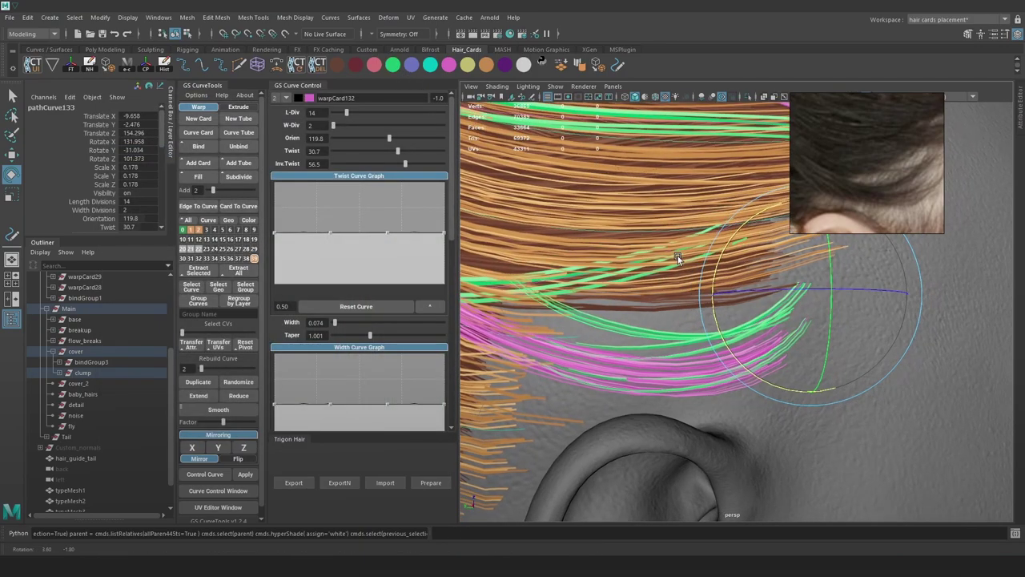
{"action": "left_click", "coordinate": [678, 328]}
{"action": "scroll", "coordinate": [677, 321], "scroll_direction": "down", "scroll_amount": 7}
{"action": "scroll", "coordinate": [679, 268], "scroll_direction": "up", "scroll_amount": 4}
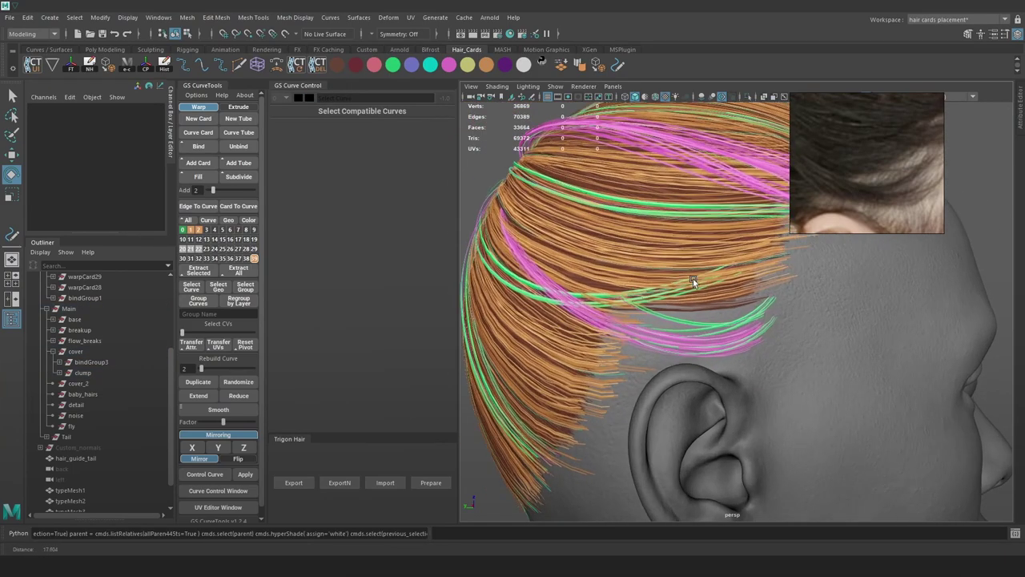
{"action": "right_click_drag", "start_coordinate": [713, 264], "coordinate": [773, 269], "text": "alt"}
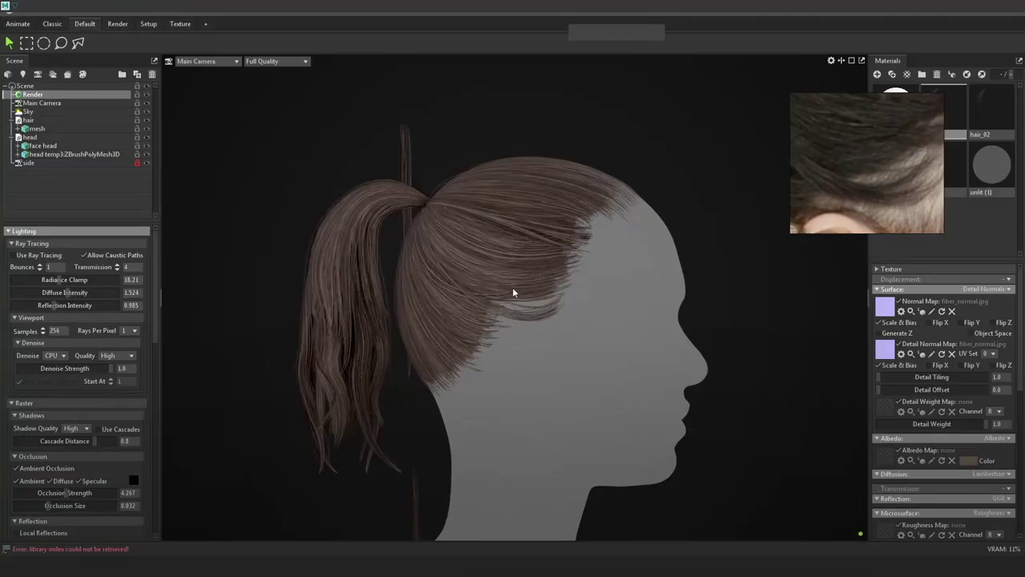
Compare the hairline above the ear in the Marmoset Toolbag side view with the reference photo, and return to Maya
{"action": "left_click_drag", "start_coordinate": [596, 329], "coordinate": [609, 333], "text": "alt"}
{"action": "right_click_drag", "start_coordinate": [608, 333], "coordinate": [615, 307], "text": "alt"}
{"action": "right_click_drag", "start_coordinate": [563, 260], "coordinate": [587, 273], "text": "alt"}
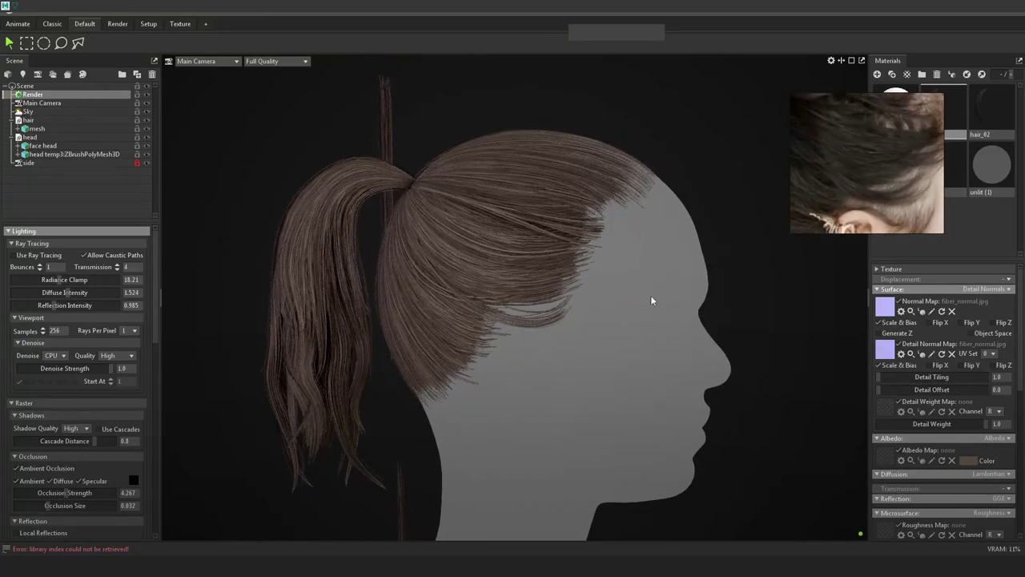
{"action": "left_click", "coordinate": [603, 292]}
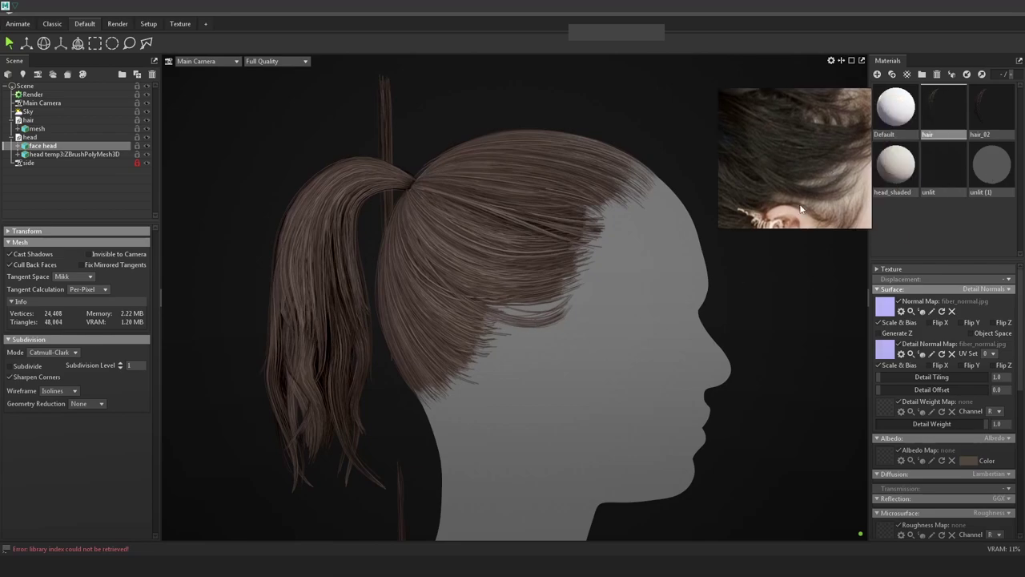
{"action": "left_click", "coordinate": [901, 171]}
{"action": "left_click_drag", "start_coordinate": [901, 171], "coordinate": [593, 341]}
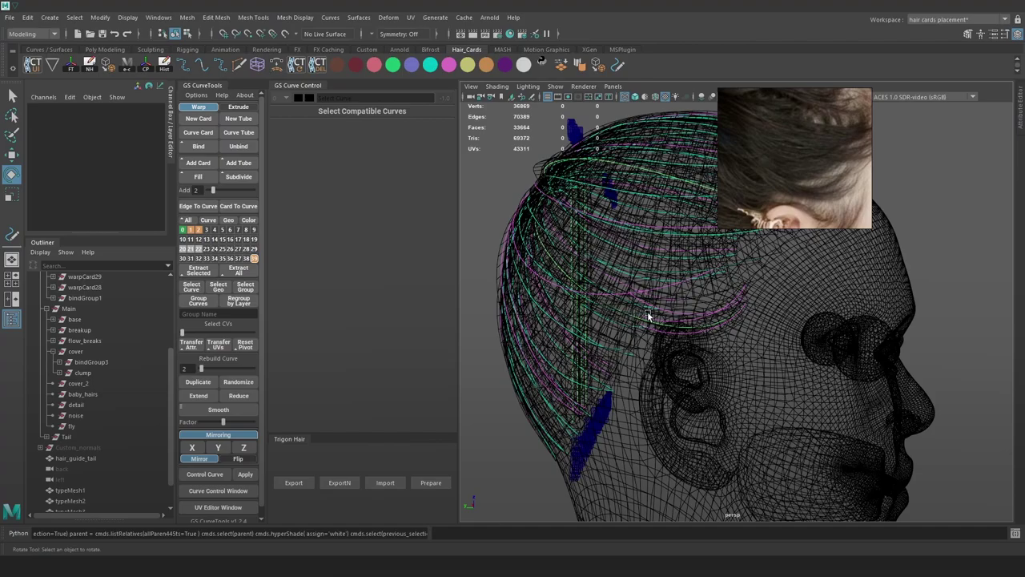
Change layer 1's display mode, select the clump card's path curve above the ear and rebuild it with a value of 9
{"action": "left_click_drag", "start_coordinate": [648, 315], "coordinate": [651, 284], "text": "alt"}
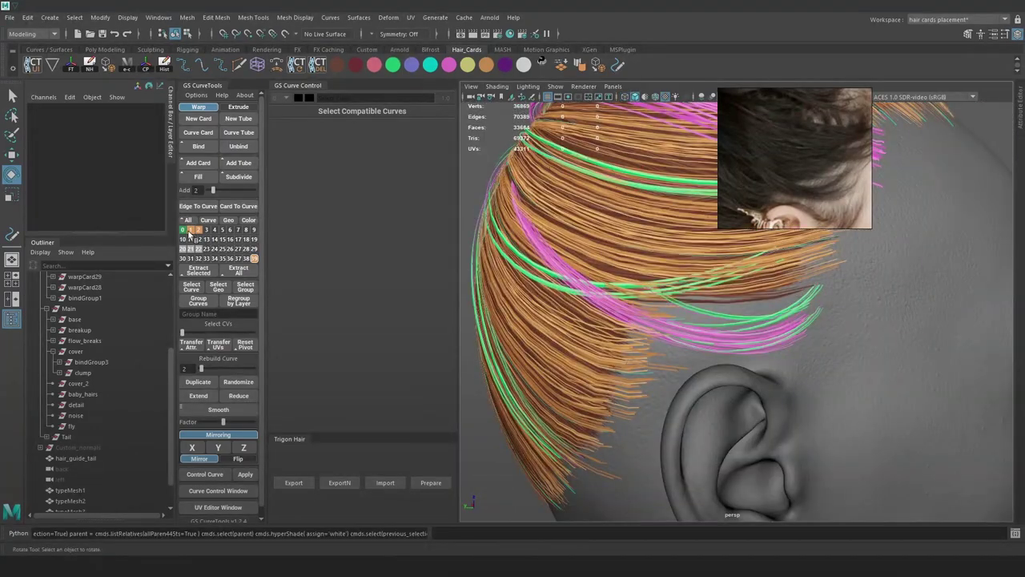
{"action": "right_click_drag", "start_coordinate": [193, 232], "coordinate": [151, 247]}
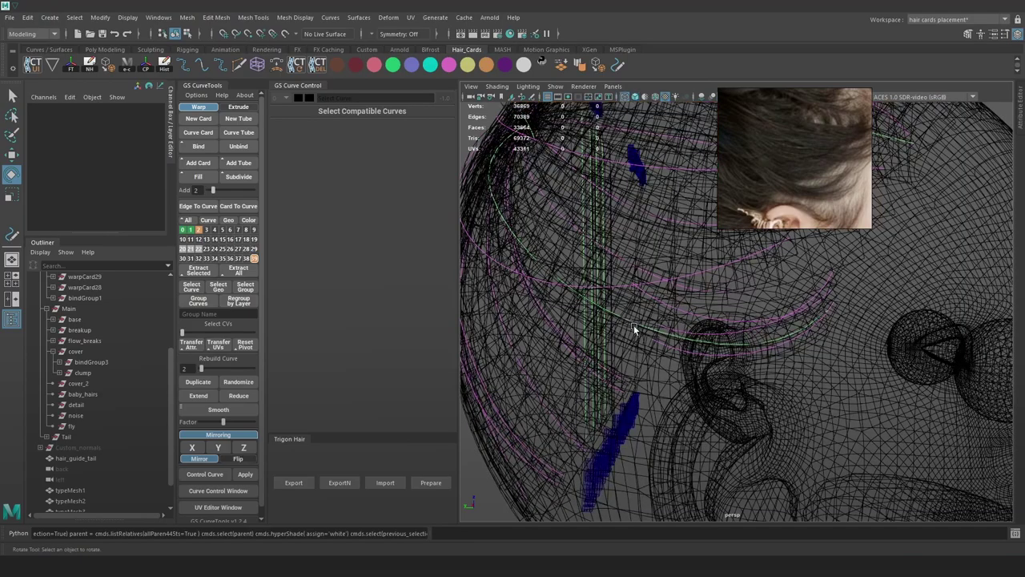
{"action": "left_click", "coordinate": [631, 324]}
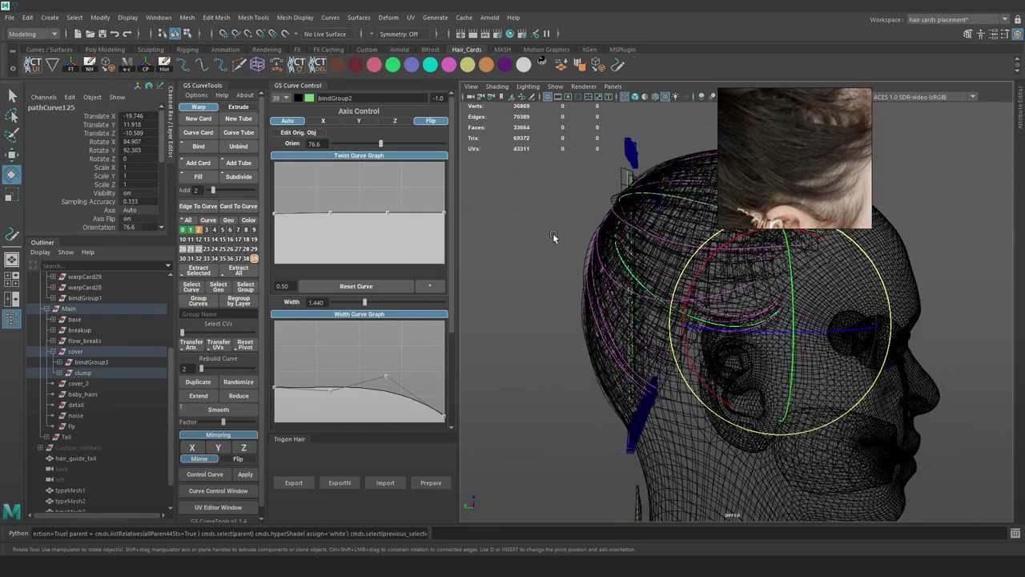
{"action": "right_click", "coordinate": [539, 210]}
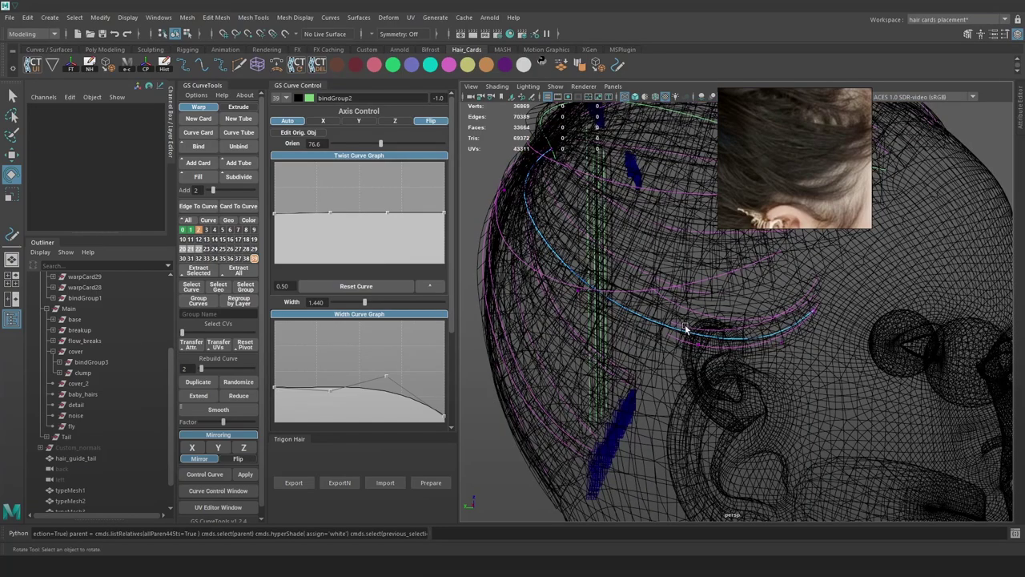
{"action": "left_click_drag", "start_coordinate": [203, 370], "coordinate": [208, 369]}
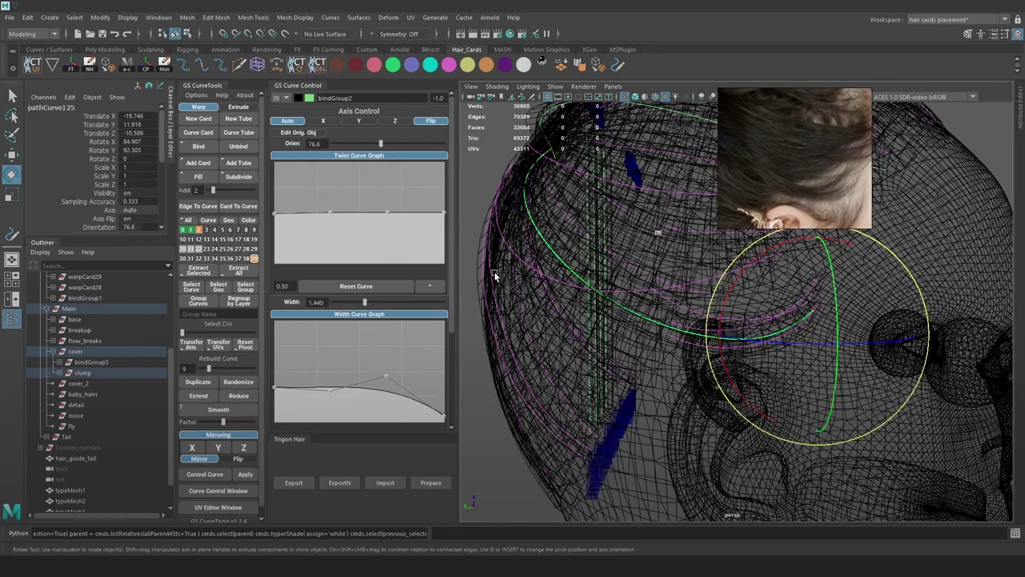
Reposition the control vertices in the middle of the rebuilt clump curve using soft selection
{"action": "scroll", "coordinate": [488, 204], "scroll_direction": "down", "scroll_amount": 4}
{"action": "right_click_drag", "start_coordinate": [485, 191], "coordinate": [465, 190]}
{"action": "scroll", "coordinate": [640, 311], "scroll_direction": "up", "scroll_amount": 3}
{"action": "left_click", "coordinate": [655, 321]}
{"action": "key", "text": "6"}
{"action": "key", "text": "w"}
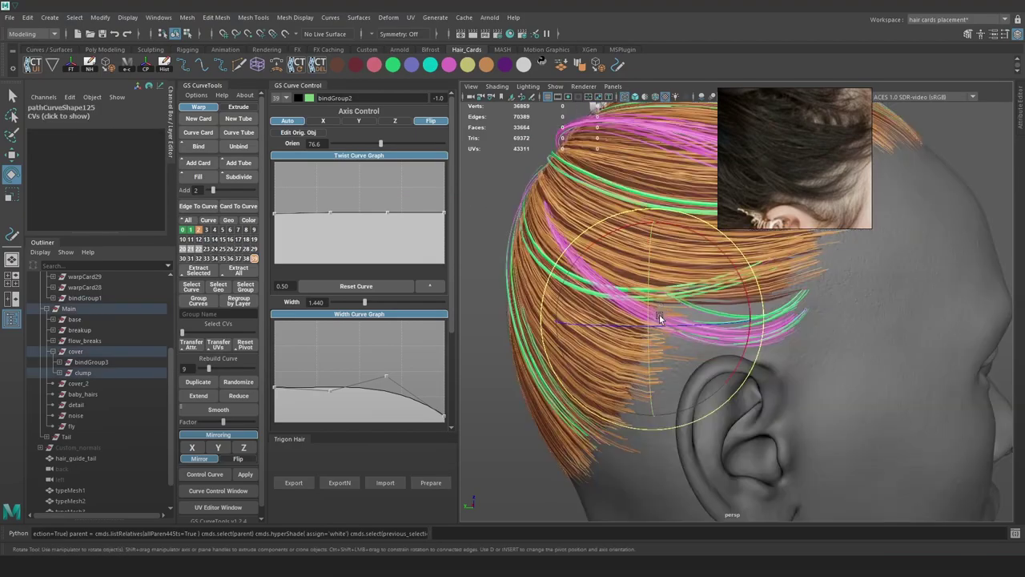
{"action": "key", "text": "b"}
{"action": "left_click_drag", "start_coordinate": [655, 301], "coordinate": [611, 292]}
{"action": "key", "text": "4"}
{"action": "left_click", "coordinate": [608, 297]}
{"action": "key", "text": "6"}
Export the hair, then compare its side hairline in Marmoset Toolbag with the reference photo
{"action": "left_click", "coordinate": [293, 483]}
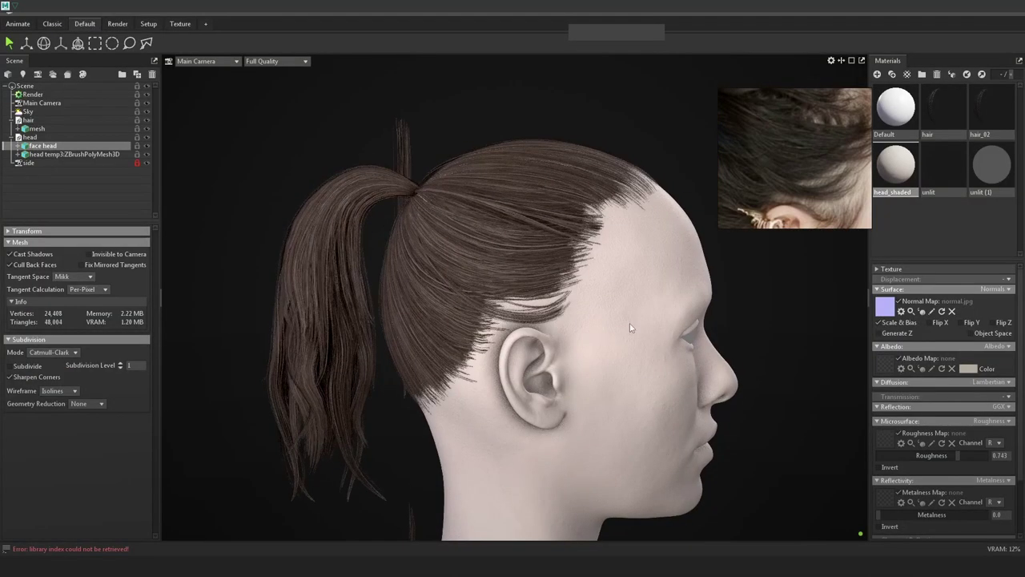
{"action": "scroll", "coordinate": [630, 327], "scroll_direction": "down", "scroll_amount": 1}
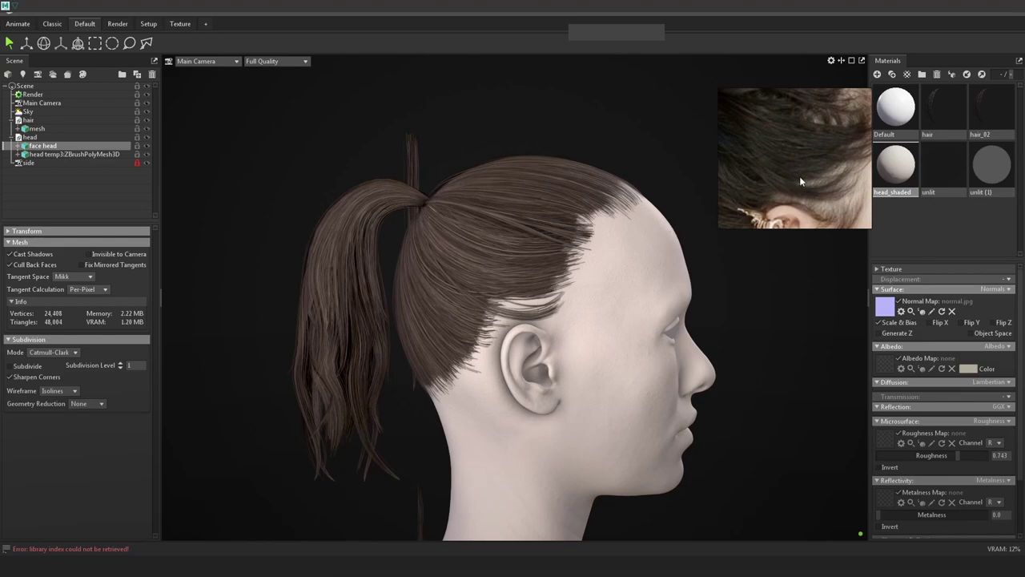
{"action": "scroll", "coordinate": [851, 176], "scroll_direction": "down", "scroll_amount": 1}
{"action": "middle_click_drag", "start_coordinate": [851, 176], "coordinate": [822, 173]}
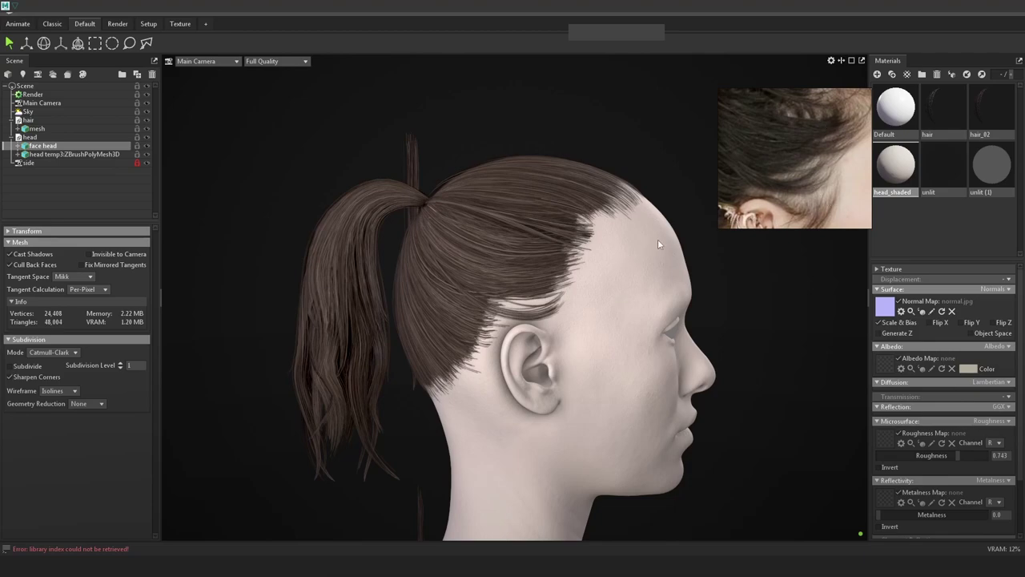
{"action": "scroll", "coordinate": [805, 172], "scroll_direction": "down", "scroll_amount": 1}
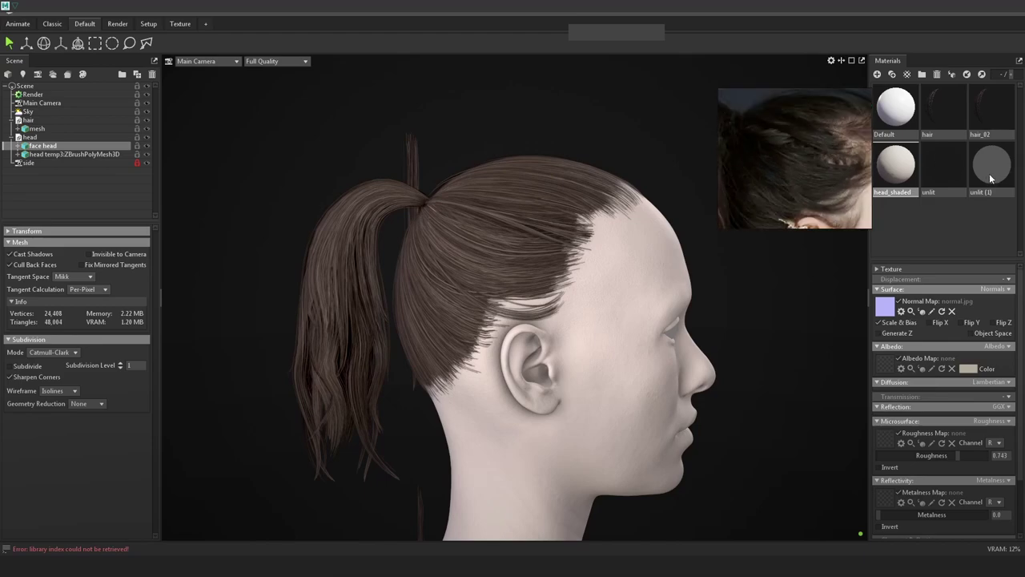
Assign the unlit (1) material to the head and view the hair against it as a silhouette
{"action": "left_click_drag", "start_coordinate": [992, 166], "coordinate": [600, 347]}
{"action": "left_click_drag", "start_coordinate": [630, 274], "coordinate": [715, 278], "text": "alt"}
{"action": "right_click_drag", "start_coordinate": [714, 278], "coordinate": [601, 273], "text": "alt"}
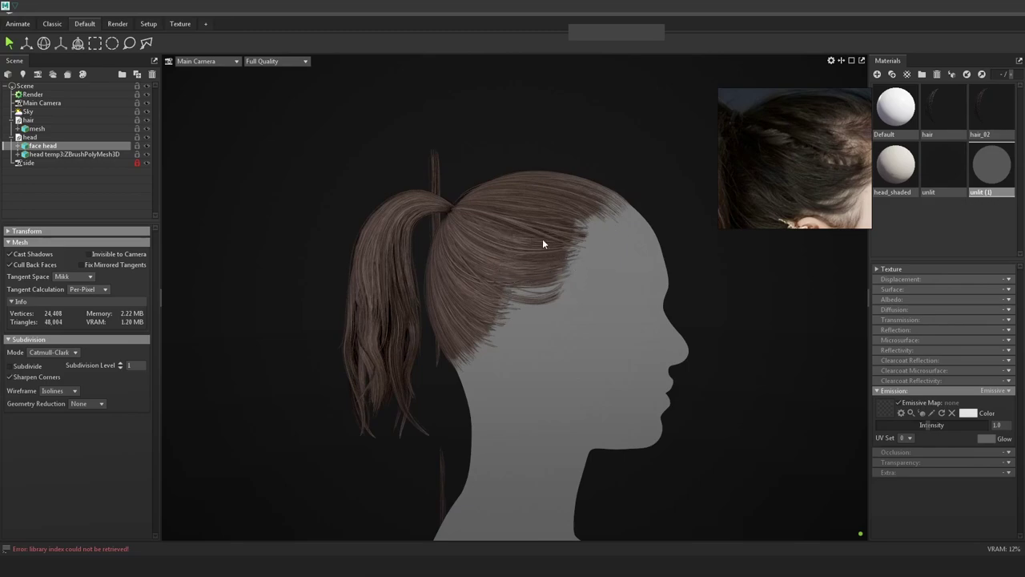
Switch to Unreal Editor and reimport the hair static mesh from the Textures/Hair folder
{"action": "mouse_move", "coordinate": [221, 552]}
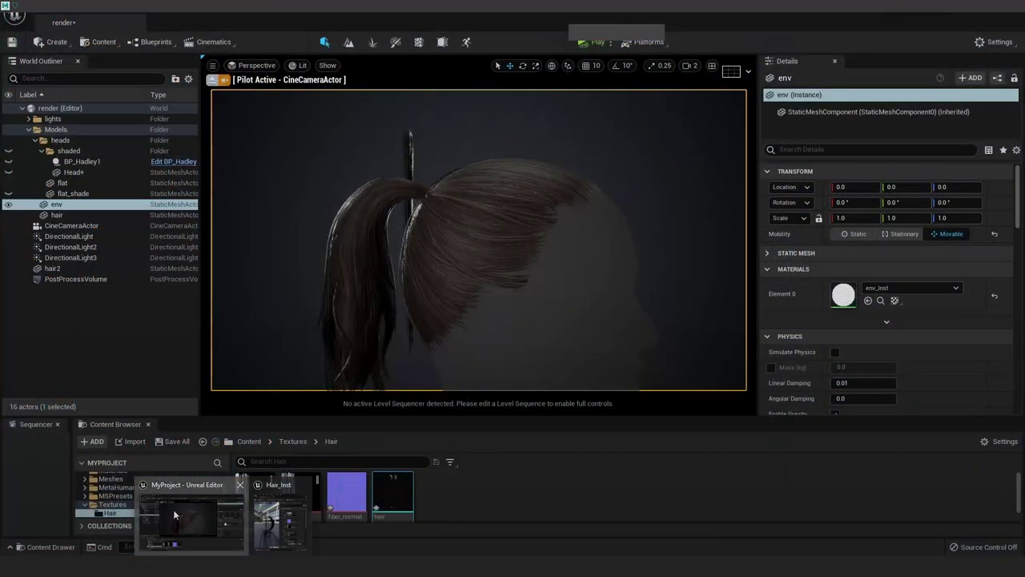
{"action": "left_click", "coordinate": [173, 510]}
{"action": "right_click", "coordinate": [399, 495]}
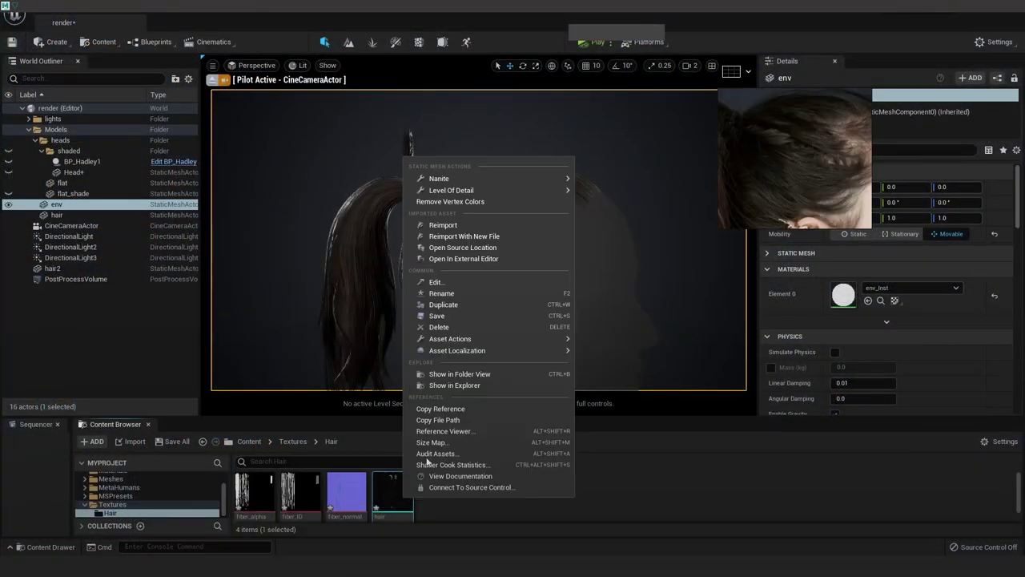
{"action": "left_click", "coordinate": [458, 226]}
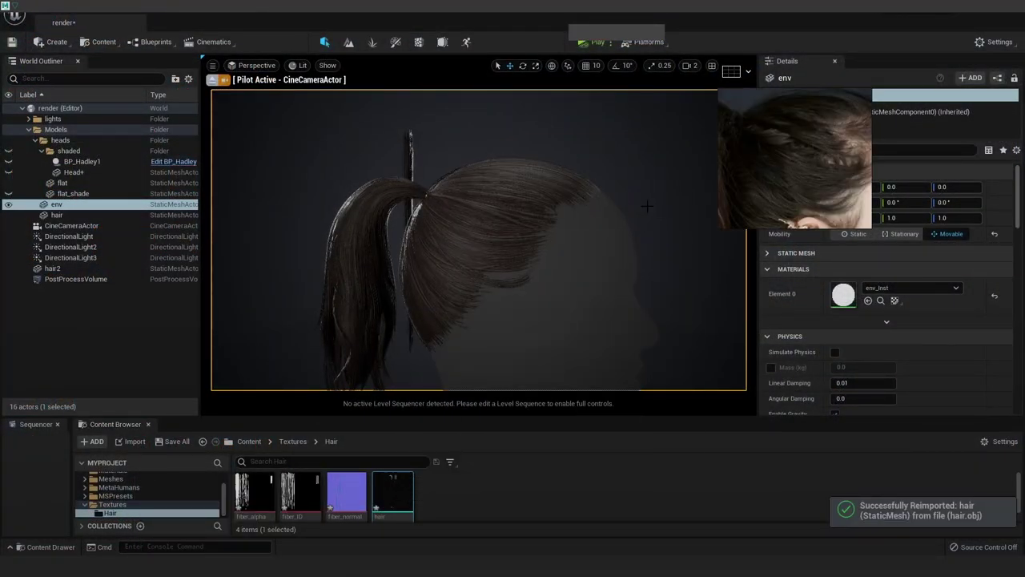
Show the flat_shade head behind the hair and check the hair2 mesh against it
{"action": "left_click", "coordinate": [9, 183]}
{"action": "left_click", "coordinate": [9, 184]}
{"action": "left_click", "coordinate": [9, 193]}
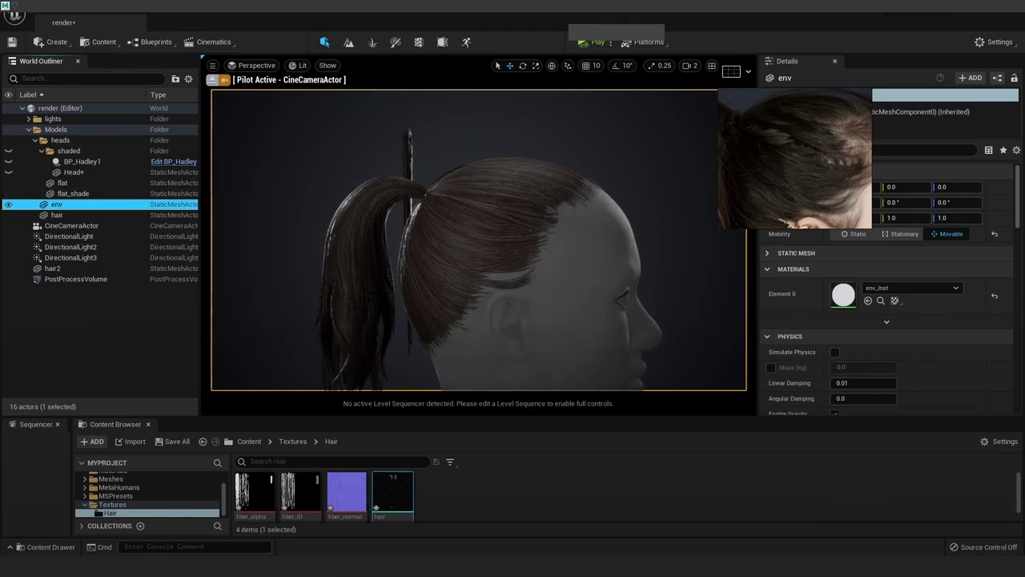
{"action": "left_click", "coordinate": [477, 263]}
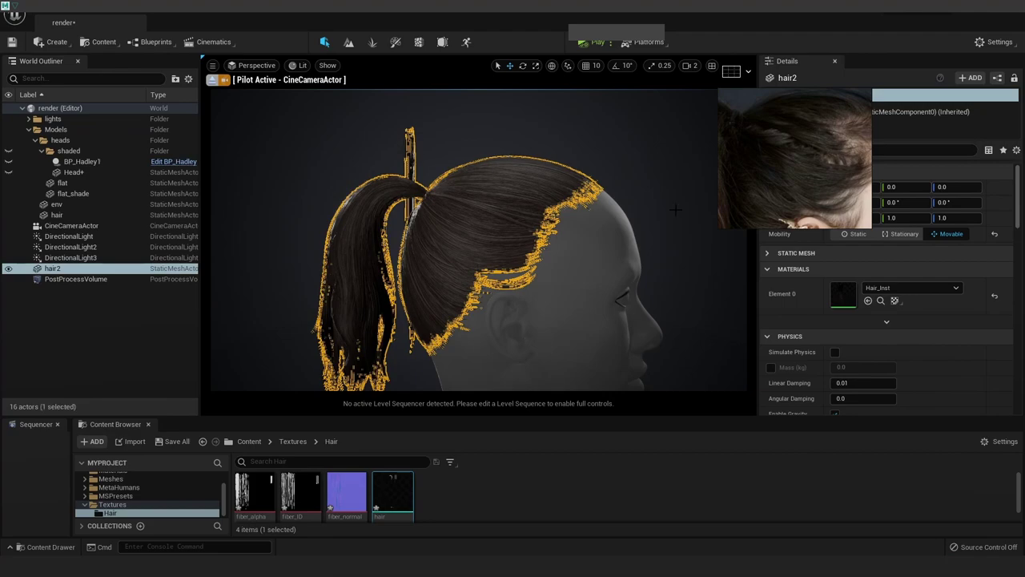
{"action": "left_click", "coordinate": [558, 277]}
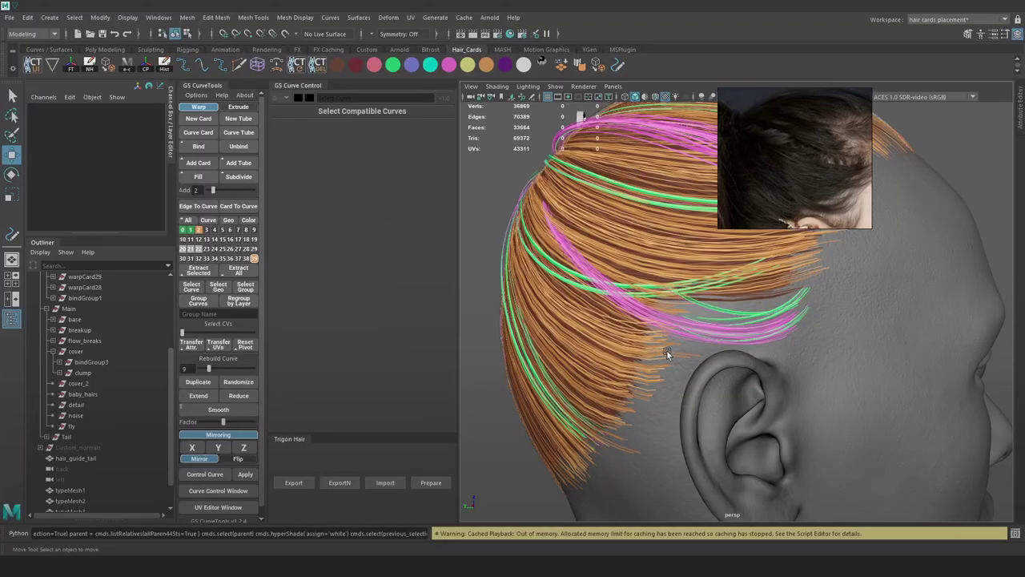
Return to Maya and move the upper control vertices of the clump curve above the ear with soft selection
{"action": "left_click", "coordinate": [724, 329]}
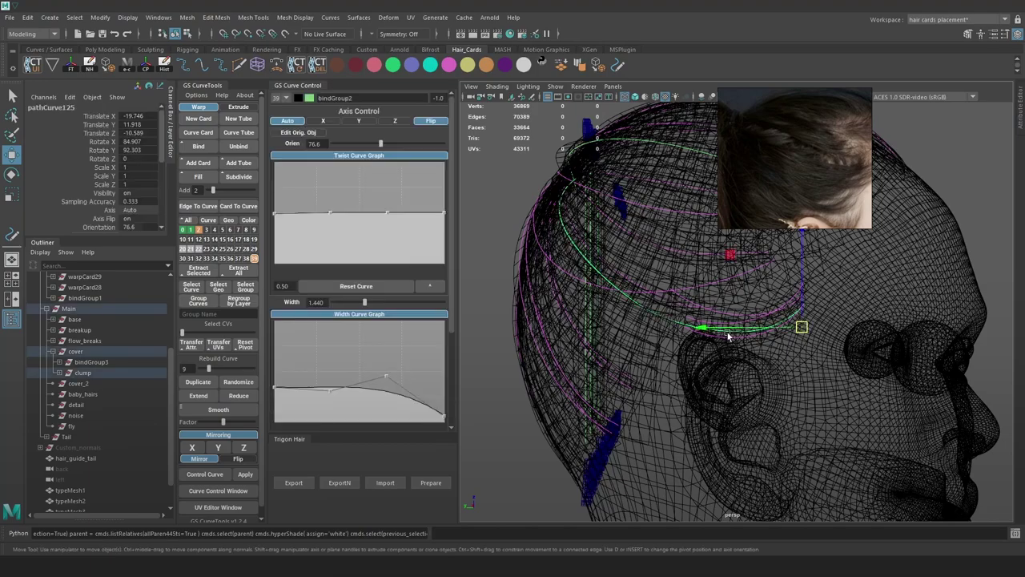
{"action": "right_click_drag", "start_coordinate": [655, 318], "coordinate": [491, 214], "text": "alt"}
{"action": "right_click_drag", "start_coordinate": [531, 218], "coordinate": [601, 231], "text": "alt"}
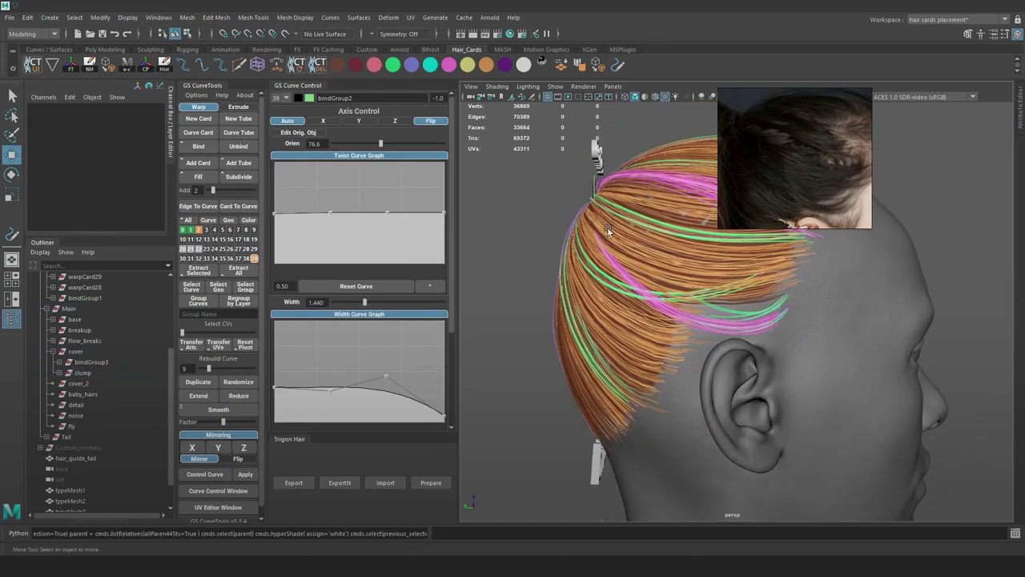
{"action": "key", "text": "4"}
{"action": "left_click_drag", "start_coordinate": [667, 305], "coordinate": [559, 179]}
{"action": "key", "text": "6"}
{"action": "left_click_drag", "start_coordinate": [579, 245], "coordinate": [585, 243]}
{"action": "key", "text": "ctrl+z"}
{"action": "key", "text": "b"}
{"action": "left_click_drag", "start_coordinate": [645, 280], "coordinate": [726, 287]}
{"action": "left_click_drag", "start_coordinate": [554, 245], "coordinate": [579, 250]}
{"action": "key", "text": "ctrl+z"}
{"action": "key", "text": "ctrl+y"}
{"action": "left_click_drag", "start_coordinate": [657, 249], "coordinate": [692, 240], "text": "alt"}
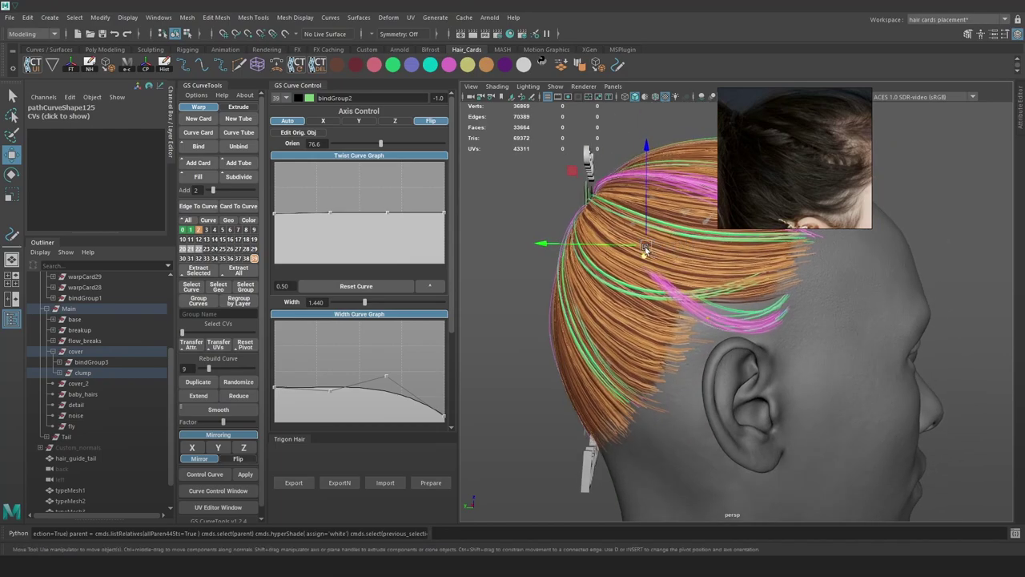
Select the control vertices near the clump curve's root and shift them with soft selection to tuck the card beneath the surrounding hair
{"action": "key", "text": "4"}
{"action": "key", "text": "e"}
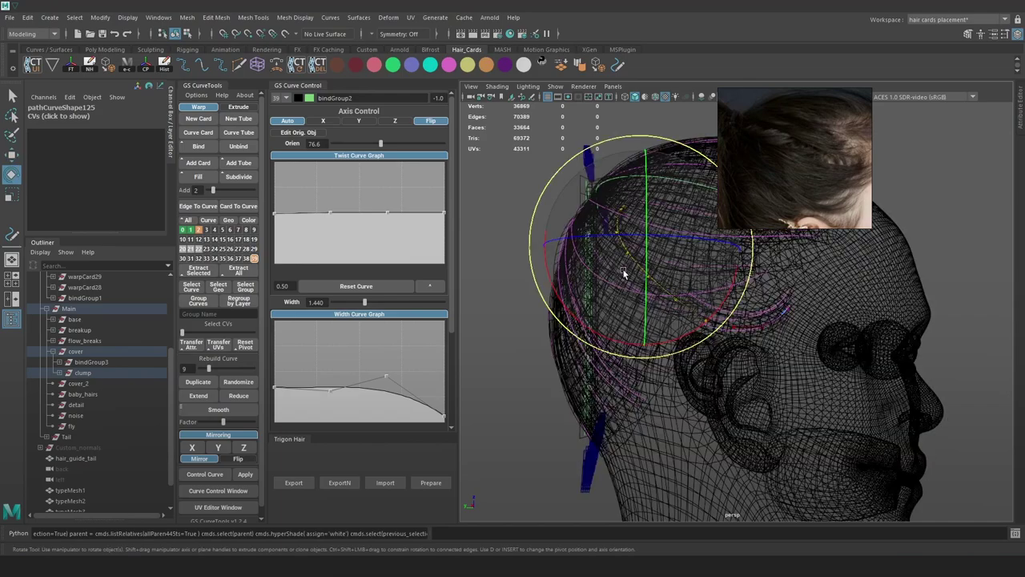
{"action": "left_click", "coordinate": [497, 261]}
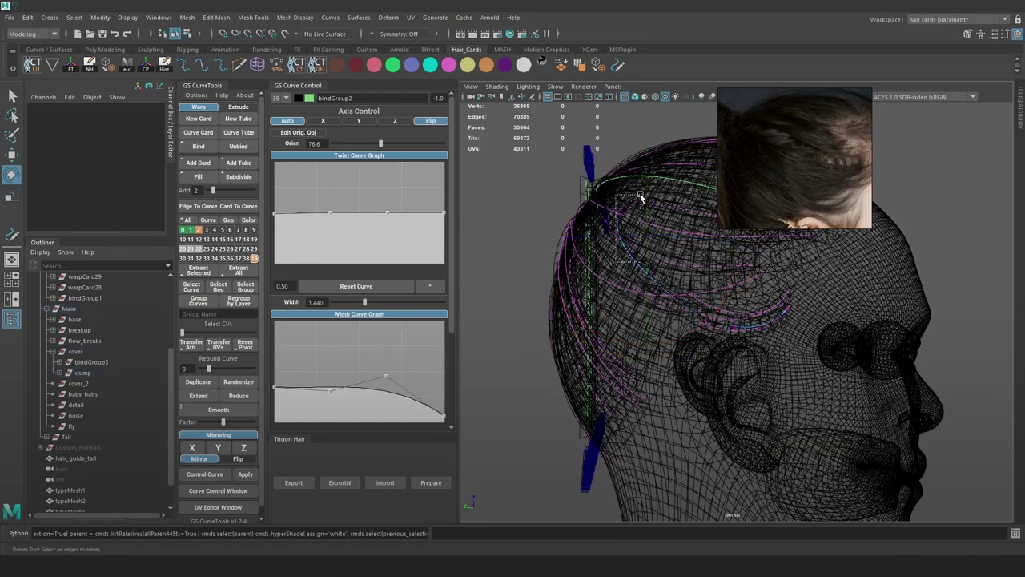
{"action": "left_click_drag", "start_coordinate": [640, 194], "coordinate": [641, 197]}
{"action": "key", "text": "5"}
{"action": "key", "text": "w"}
{"action": "key", "text": "b"}
{"action": "left_click_drag", "start_coordinate": [588, 238], "coordinate": [603, 225]}
{"action": "left_click_drag", "start_coordinate": [694, 260], "coordinate": [664, 262], "text": "alt"}
{"action": "mouse_move", "coordinate": [653, 216]}
{"action": "left_mouse_down"}
{"action": "mouse_move", "coordinate": [647, 210]}
{"action": "mouse_move", "coordinate": [671, 216]}
{"action": "mouse_move", "coordinate": [657, 220]}
{"action": "left_mouse_up"}
{"action": "left_click_drag", "start_coordinate": [641, 230], "coordinate": [635, 227]}
{"action": "left_click_drag", "start_coordinate": [678, 238], "coordinate": [648, 227], "text": "alt"}
{"action": "left_click_drag", "start_coordinate": [671, 229], "coordinate": [638, 237], "text": "alt"}
{"action": "key", "text": "4"}
{"action": "key", "text": "5"}
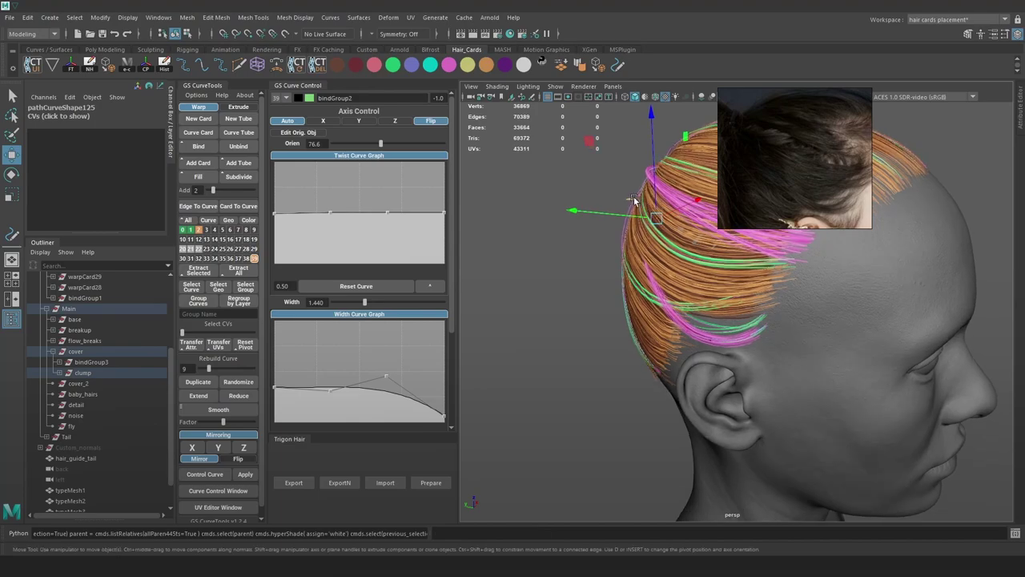
Undo the last vertex move and nudge the upper part of the clump curve into place again
{"action": "key", "text": "ctrl+z"}
{"action": "left_click_drag", "start_coordinate": [686, 206], "coordinate": [676, 212]}
{"action": "left_click_drag", "start_coordinate": [615, 223], "coordinate": [640, 225], "text": "alt"}
{"action": "key", "text": "e"}
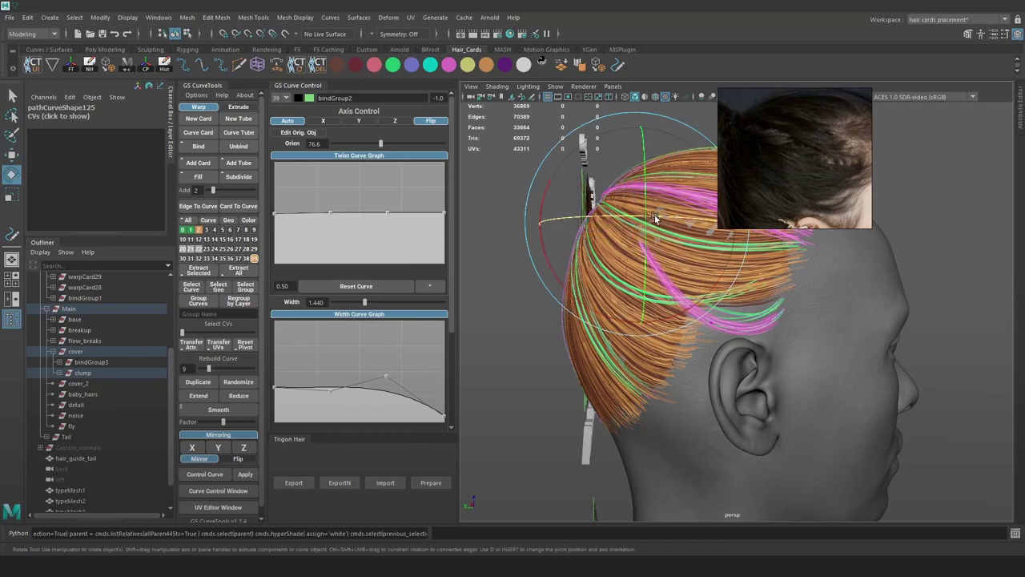
{"action": "key", "text": "w"}
{"action": "mouse_move", "coordinate": [663, 228]}
{"action": "left_mouse_down", "text": "alt"}
{"action": "mouse_move", "coordinate": [650, 232]}
{"action": "mouse_move", "coordinate": [658, 219]}
{"action": "left_mouse_up", "text": "alt"}
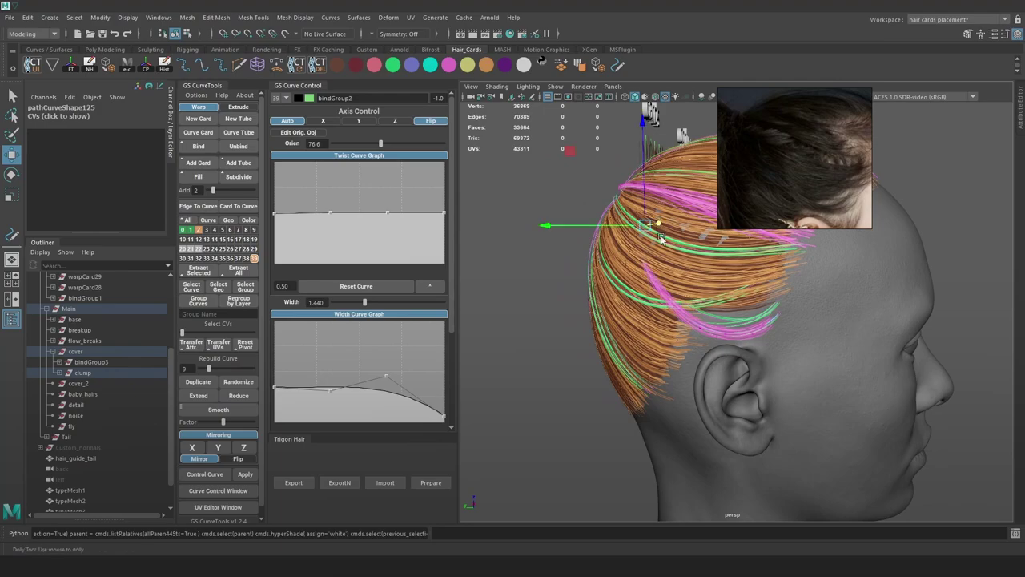
{"action": "scroll", "coordinate": [656, 225], "scroll_direction": "up", "scroll_amount": 4}
{"action": "left_click_drag", "start_coordinate": [620, 193], "coordinate": [624, 192]}
{"action": "scroll", "coordinate": [624, 193], "scroll_direction": "down", "scroll_amount": 1}
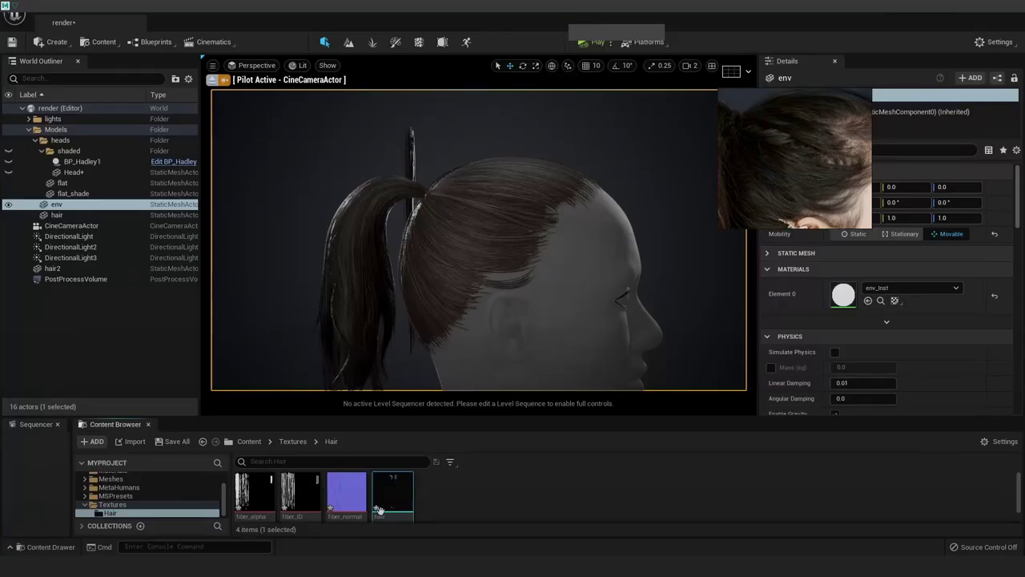
Switch to Unreal Editor, reimport the updated hair static mesh and bring its side profile into closer view
{"action": "right_click", "coordinate": [393, 492]}
{"action": "left_click", "coordinate": [435, 217]}
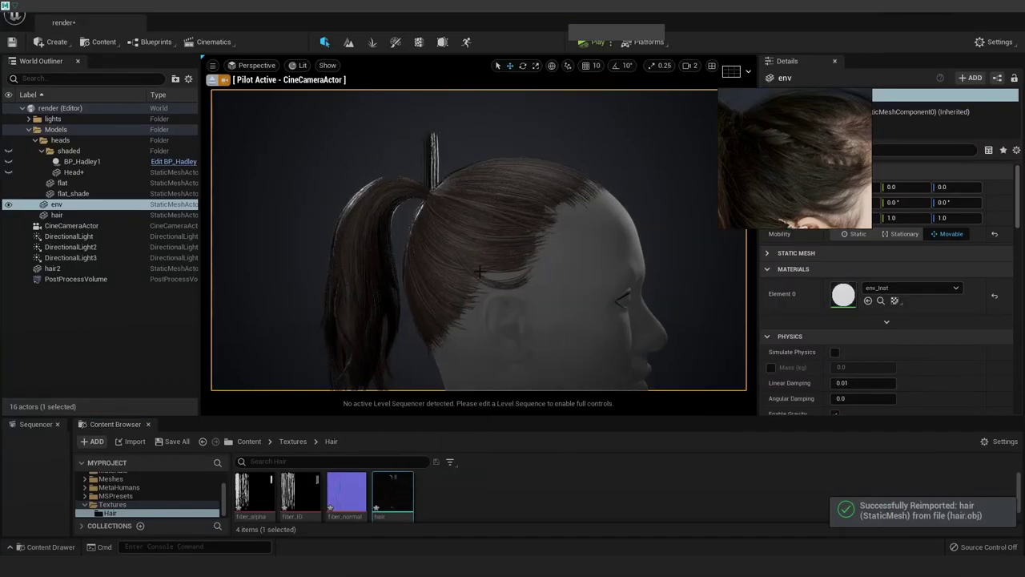
{"action": "right_click_drag", "start_coordinate": [527, 242], "coordinate": [587, 241], "text": "alt"}
{"action": "left_click_drag", "start_coordinate": [586, 241], "coordinate": [552, 241], "text": "alt"}
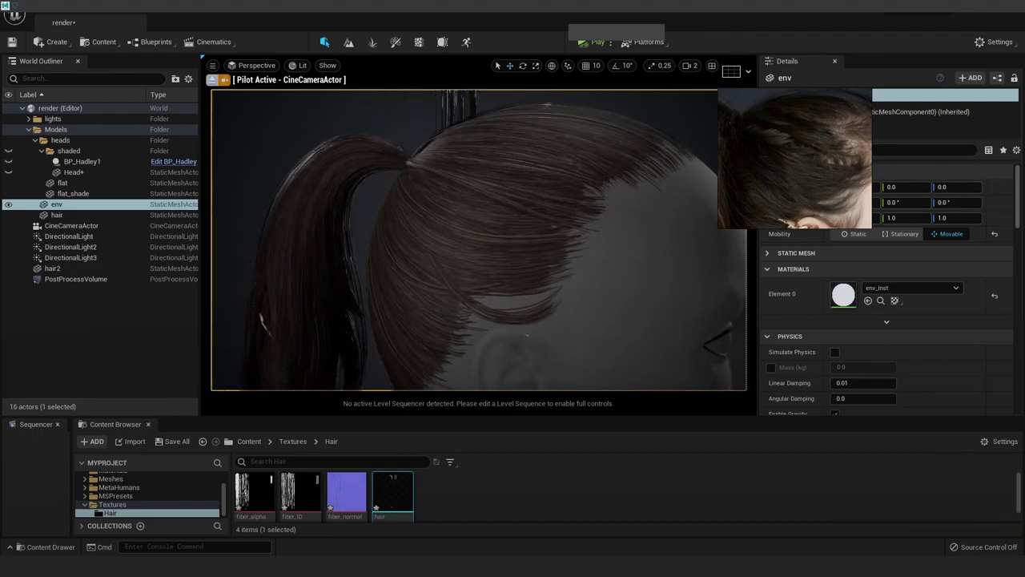
Examine how the clump cards above the ear blend with the surrounding hair, both up close and from a distance
{"action": "right_click_drag", "start_coordinate": [552, 241], "coordinate": [617, 241], "text": "alt"}
{"action": "middle_click_drag", "start_coordinate": [617, 241], "coordinate": [613, 204], "text": "alt"}
{"action": "mouse_move", "coordinate": [613, 204]}
{"action": "left_mouse_down", "text": "alt"}
{"action": "mouse_move", "coordinate": [560, 208]}
{"action": "mouse_move", "coordinate": [611, 201]}
{"action": "left_mouse_up", "text": "alt"}
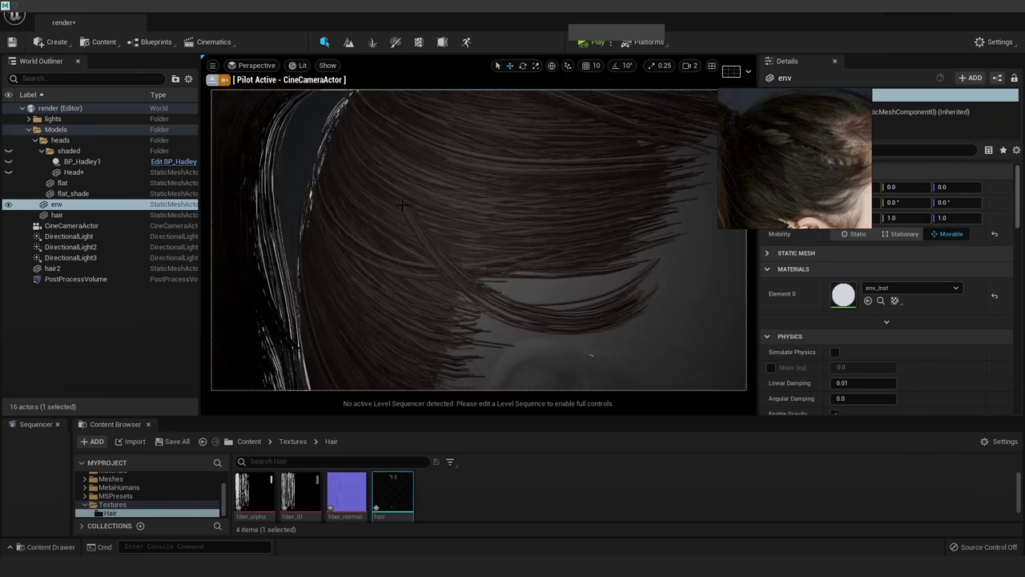
{"action": "scroll", "coordinate": [451, 217], "scroll_direction": "down", "scroll_amount": 10}
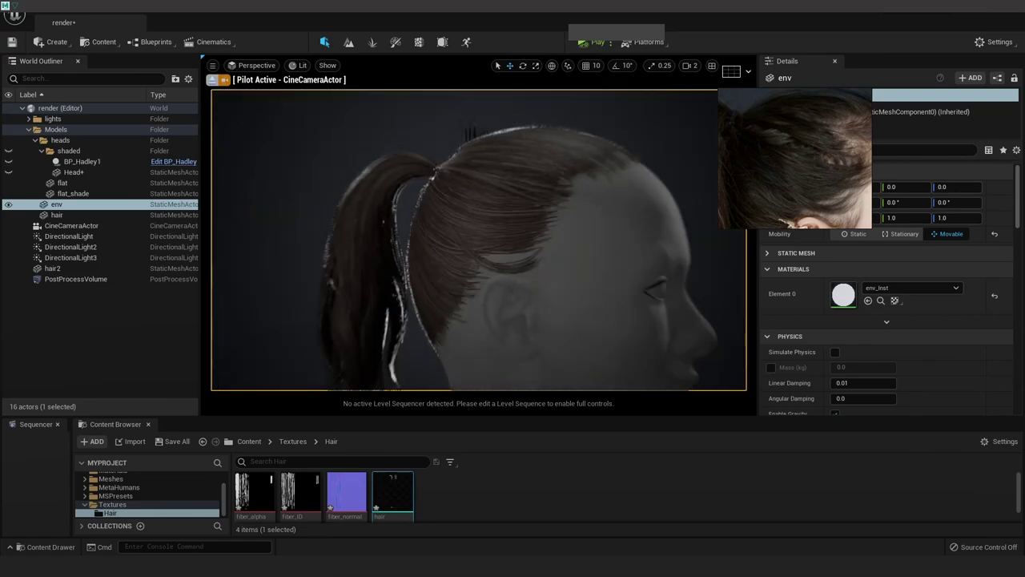
{"action": "left_click", "coordinate": [596, 306]}
{"action": "left_click_drag", "start_coordinate": [596, 306], "coordinate": [651, 243], "text": "alt"}
{"action": "left_click", "coordinate": [629, 245]}
{"action": "scroll", "coordinate": [585, 203], "scroll_direction": "up", "scroll_amount": 5}
{"action": "scroll", "coordinate": [775, 181], "scroll_direction": "down", "scroll_amount": 2}
{"action": "scroll", "coordinate": [833, 182], "scroll_direction": "up", "scroll_amount": 2}
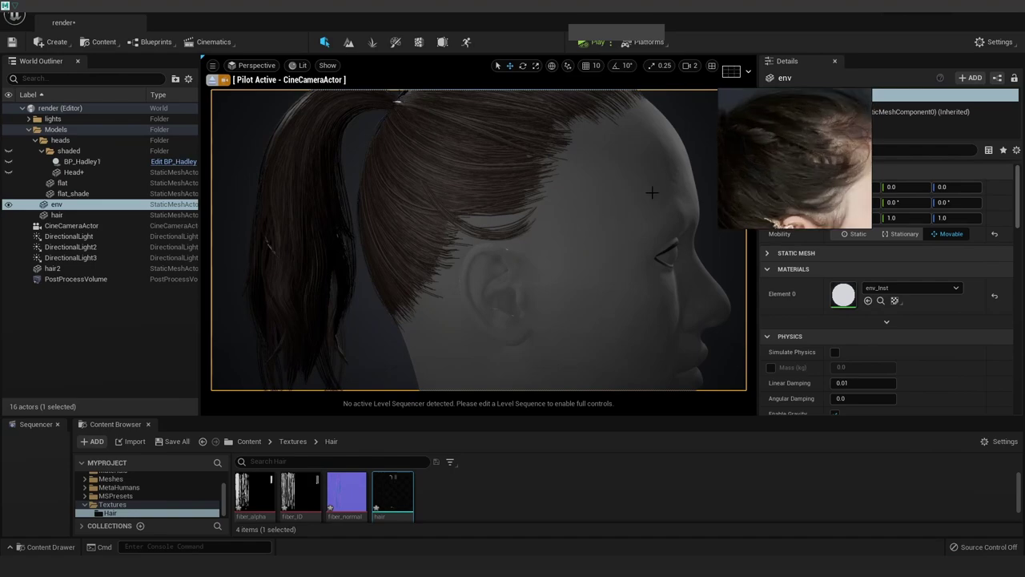
{"action": "mouse_move", "coordinate": [609, 195]}
{"action": "middle_mouse_down", "text": "alt"}
{"action": "mouse_move", "coordinate": [585, 209]}
{"action": "mouse_move", "coordinate": [585, 221]}
{"action": "middle_mouse_up", "text": "alt"}
Hide the flat_shade head and compare the hair's side silhouette with the hairline in the reference photo
{"action": "left_click", "coordinate": [9, 194]}
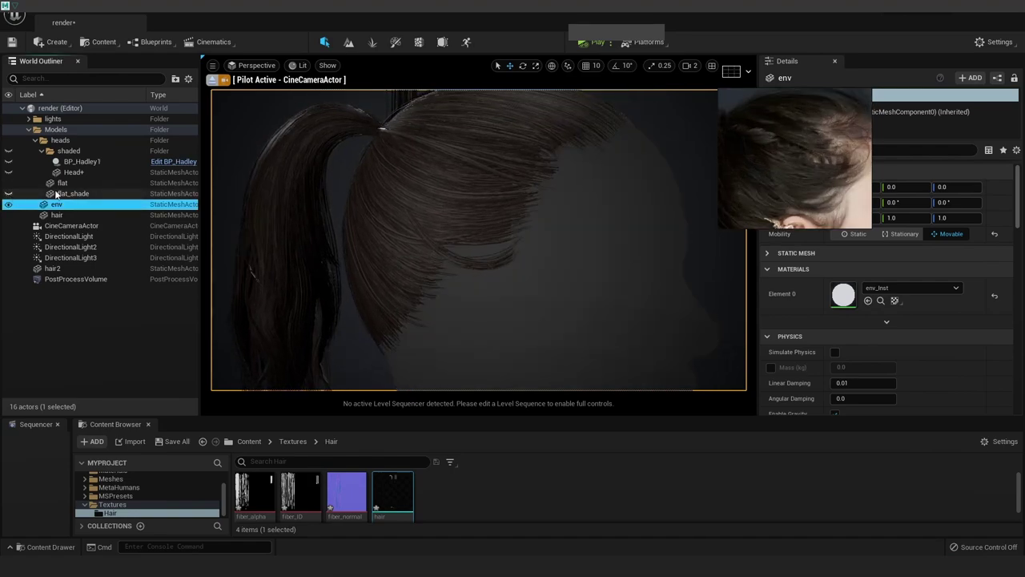
{"action": "mouse_move", "coordinate": [546, 222]}
{"action": "right_mouse_down", "text": "alt"}
{"action": "mouse_move", "coordinate": [472, 222]}
{"action": "mouse_move", "coordinate": [546, 222]}
{"action": "right_mouse_up", "text": "alt"}
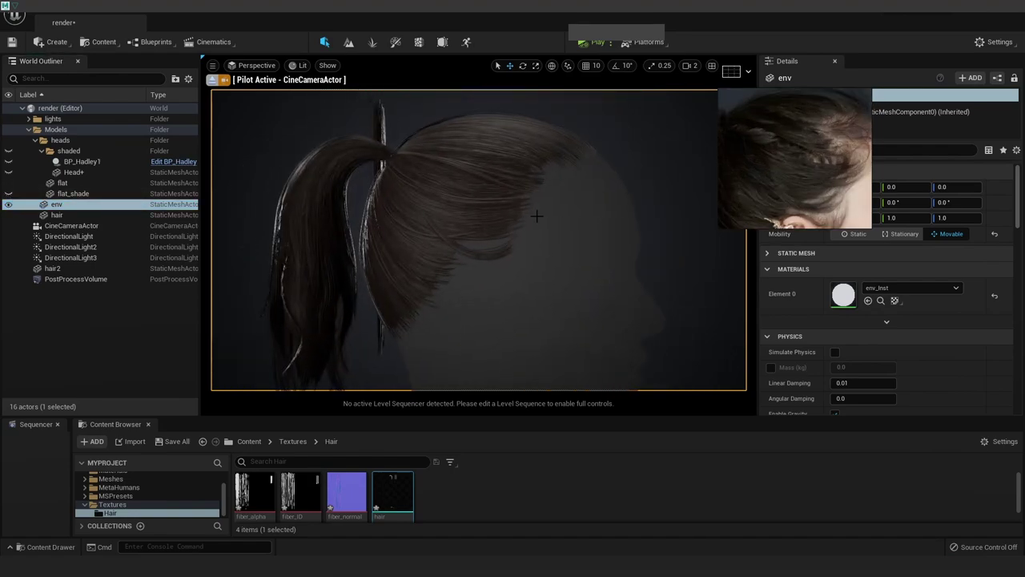
{"action": "scroll", "coordinate": [842, 175], "scroll_direction": "down", "scroll_amount": 2}
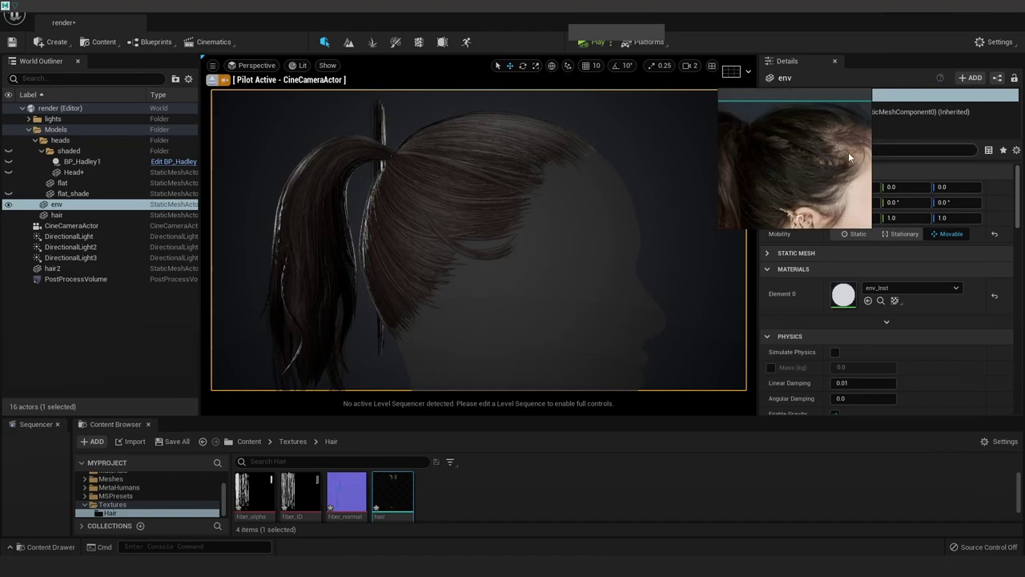
{"action": "scroll", "coordinate": [846, 154], "scroll_direction": "down", "scroll_amount": 1}
{"action": "scroll", "coordinate": [840, 160], "scroll_direction": "up", "scroll_amount": 3}
{"action": "scroll", "coordinate": [833, 161], "scroll_direction": "up", "scroll_amount": 3}
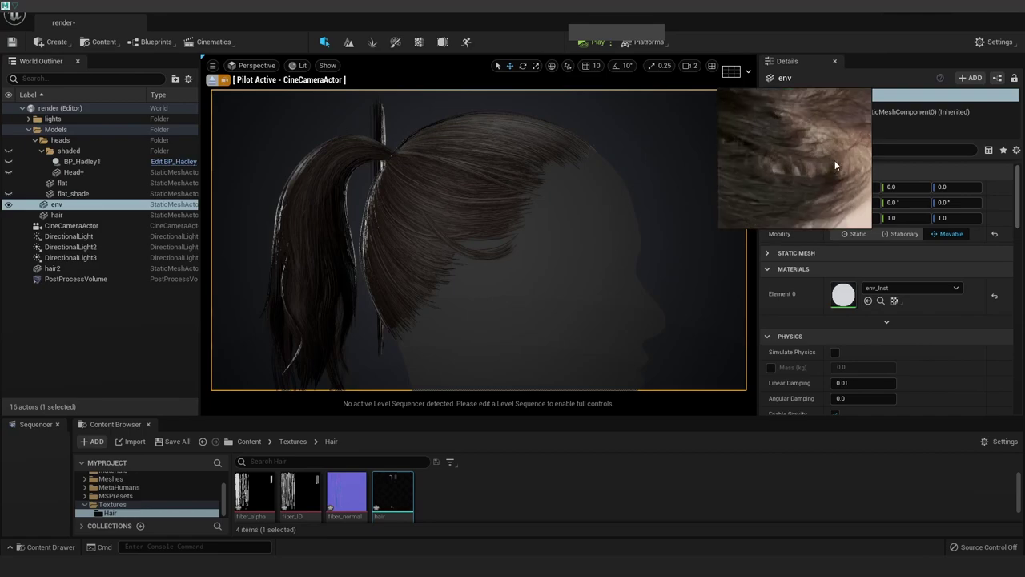
Compare the hair above the ear with a closer view of the reference photo, checking Marmoset Toolbag before returning to Maya
{"action": "mouse_move", "coordinate": [821, 157]}
{"action": "middle_mouse_down"}
{"action": "mouse_move", "coordinate": [780, 158]}
{"action": "mouse_move", "coordinate": [807, 157]}
{"action": "middle_mouse_up"}
{"action": "scroll", "coordinate": [780, 157], "scroll_direction": "down", "scroll_amount": 1}
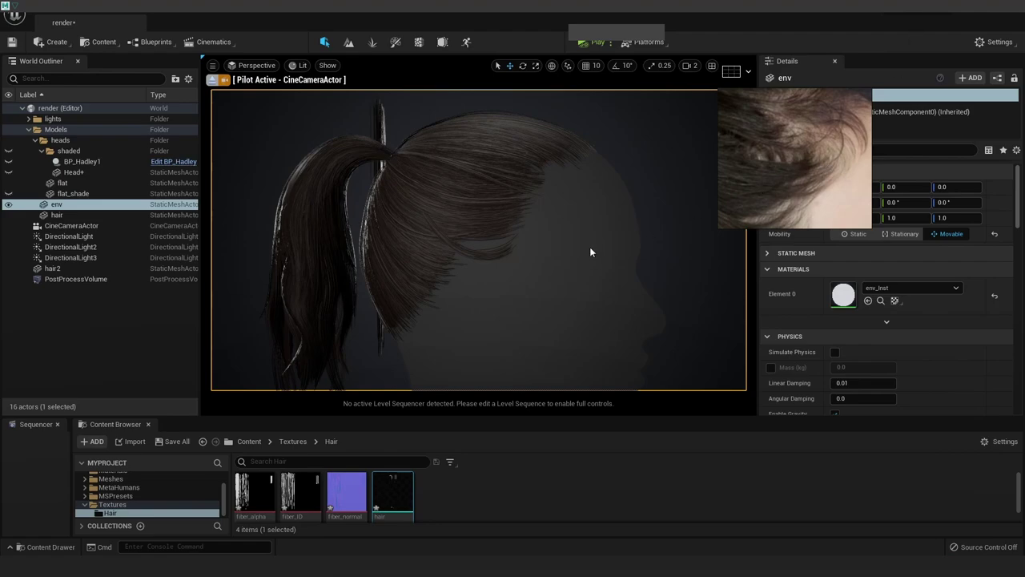
{"action": "key", "text": "alt+Tab"}
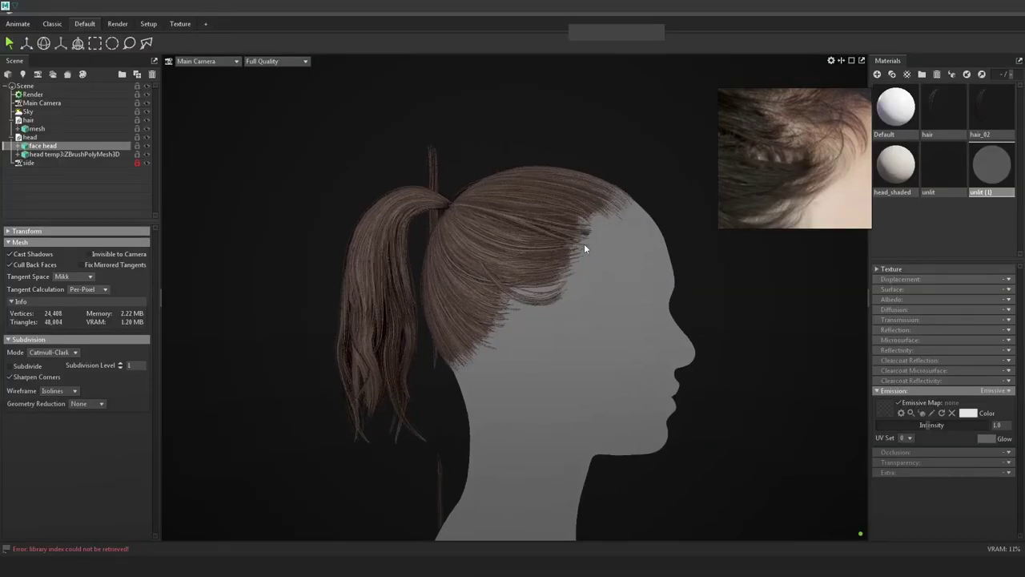
{"action": "key", "text": "alt+Tab"}
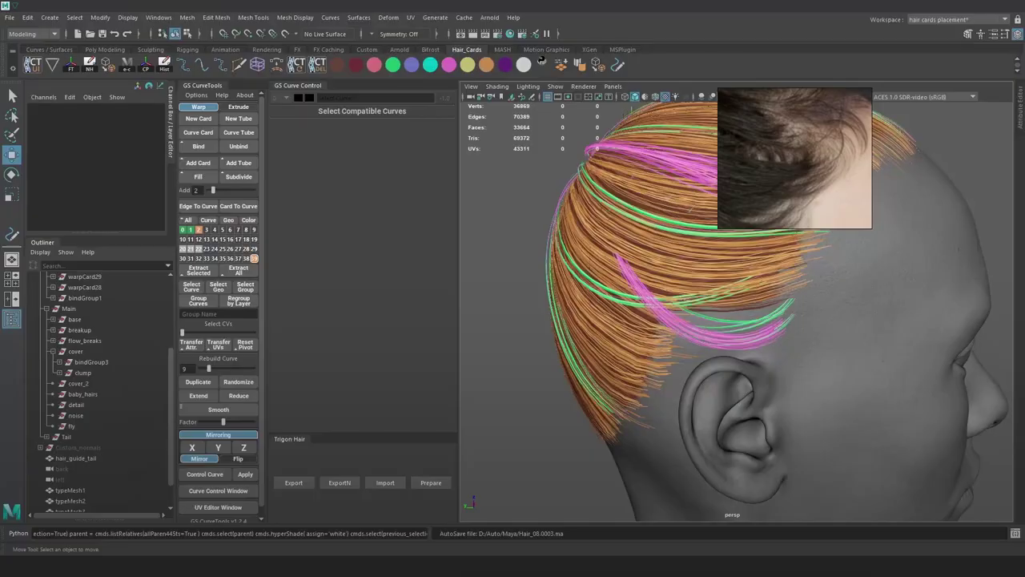
Duplicate the pink bindGroup3 clump above the temple, lower the copy and rotate it slightly
{"action": "left_click_drag", "start_coordinate": [661, 277], "coordinate": [710, 287], "text": "alt"}
{"action": "right_click_drag", "start_coordinate": [710, 288], "coordinate": [707, 254], "text": "alt"}
{"action": "key", "text": "4"}
{"action": "mouse_move", "coordinate": [751, 250]}
{"action": "middle_mouse_down", "text": "alt"}
{"action": "mouse_move", "coordinate": [727, 255]}
{"action": "mouse_move", "coordinate": [689, 290]}
{"action": "middle_mouse_up", "text": "alt"}
{"action": "left_click", "coordinate": [767, 248]}
{"action": "key", "text": "6"}
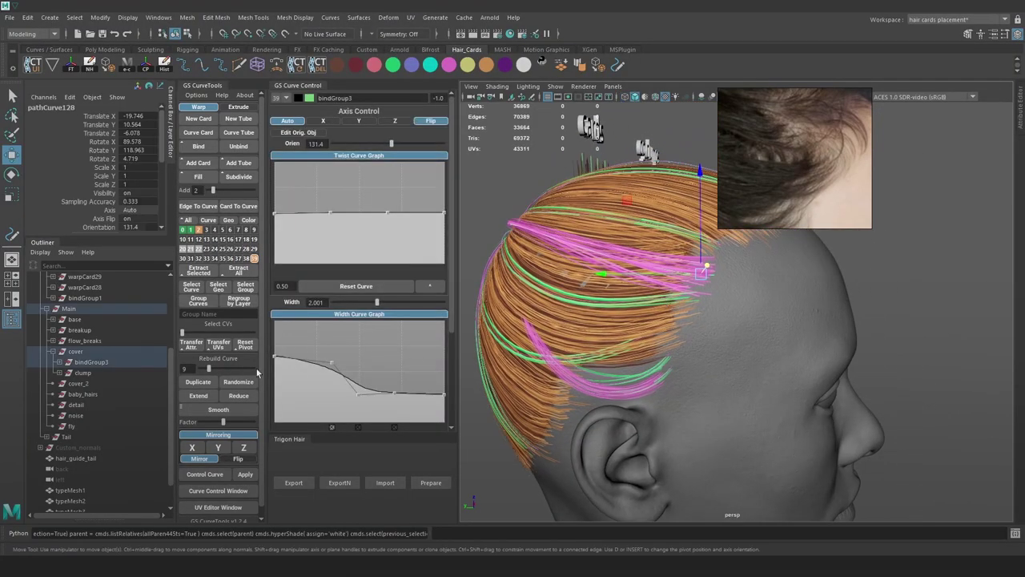
{"action": "left_click", "coordinate": [199, 382]}
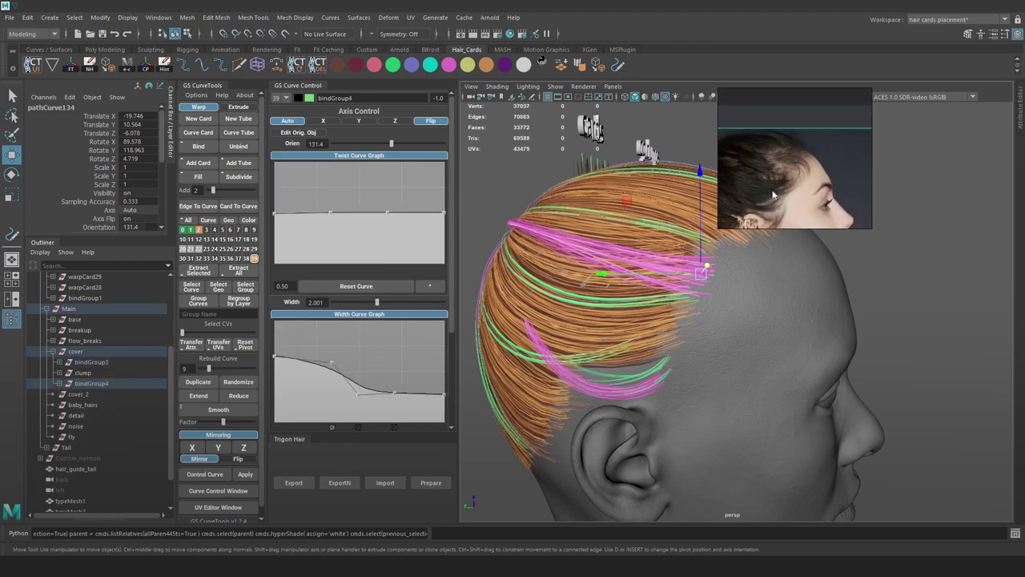
{"action": "left_click_drag", "start_coordinate": [700, 238], "coordinate": [700, 268]}
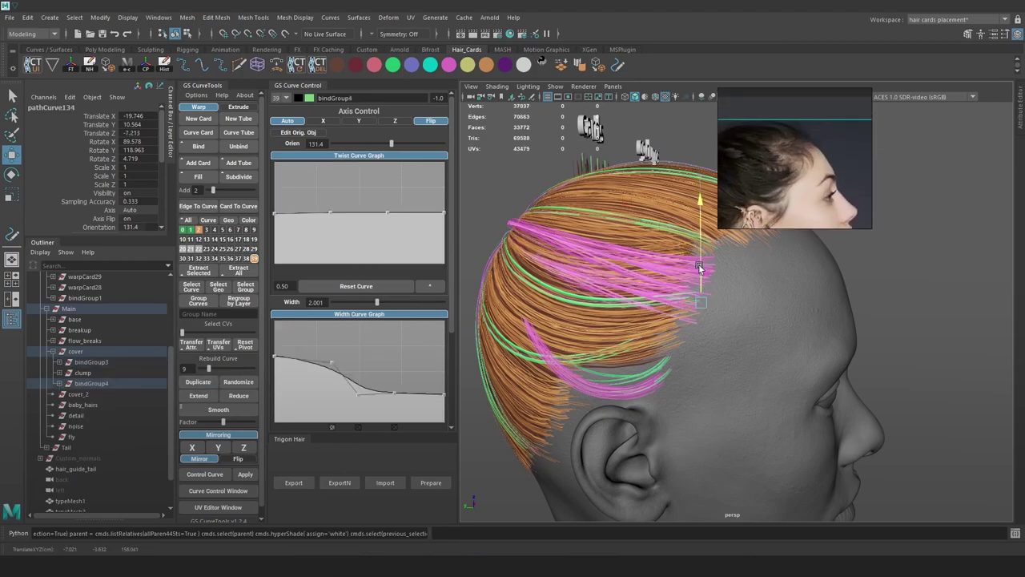
{"action": "key", "text": "e"}
{"action": "left_click_drag", "start_coordinate": [729, 309], "coordinate": [732, 318]}
{"action": "key", "text": "w"}
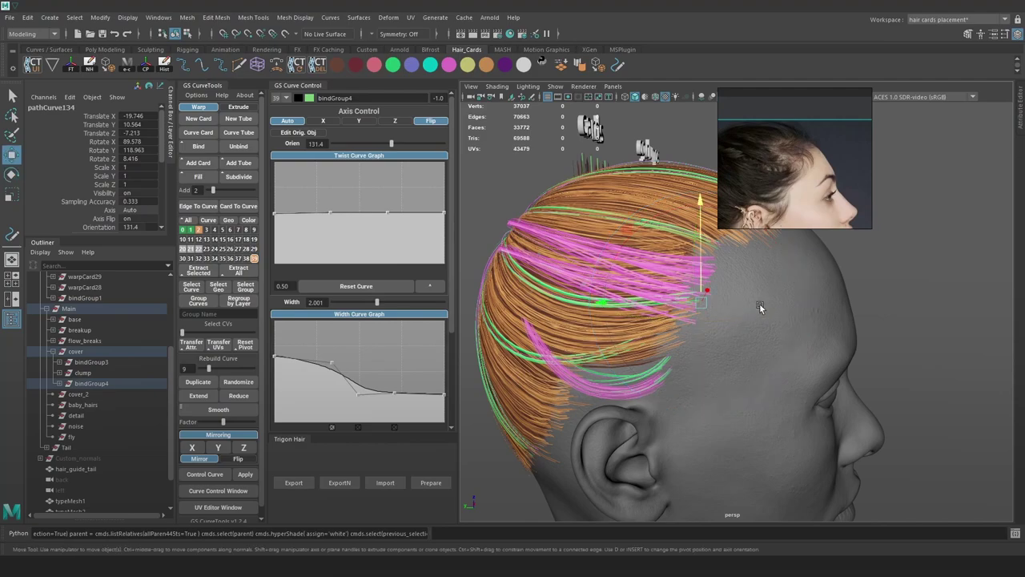
Colour the duplicated clump yellow and shift it forward toward the hairline
{"action": "left_click", "coordinate": [505, 67]}
{"action": "scroll", "coordinate": [706, 302], "scroll_direction": "up", "scroll_amount": 2}
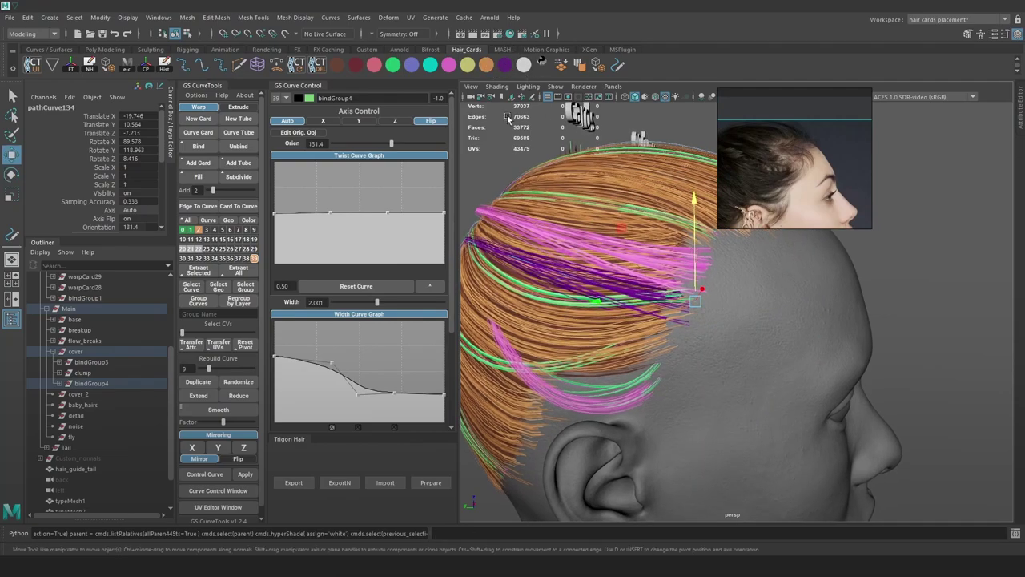
{"action": "left_click", "coordinate": [468, 68]}
{"action": "left_click_drag", "start_coordinate": [648, 300], "coordinate": [667, 301]}
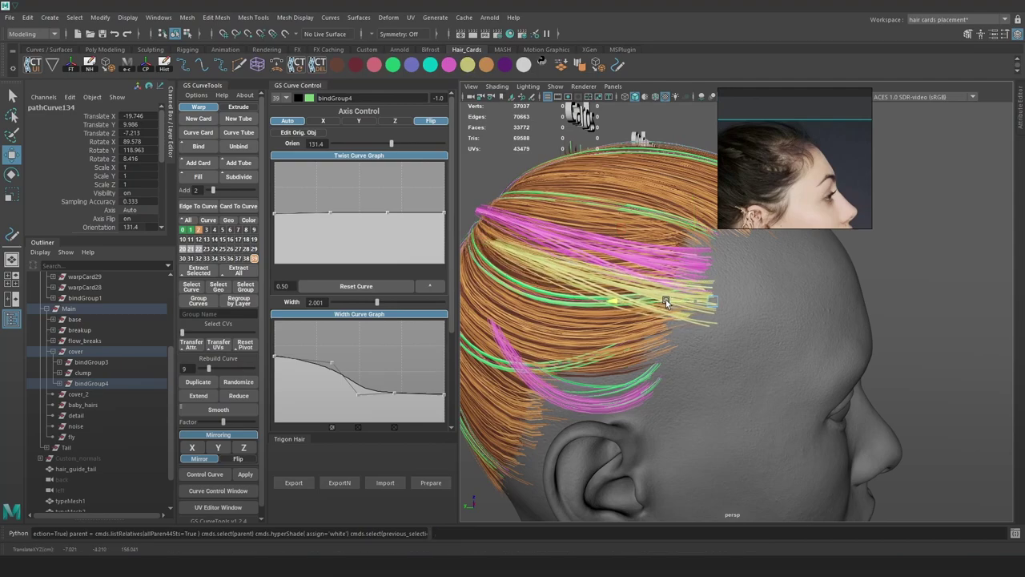
Rotate the yellow clump to follow the hair beneath the pink one and set its orientation to 99.7
{"action": "key", "text": "e"}
{"action": "left_click_drag", "start_coordinate": [803, 268], "coordinate": [787, 246]}
{"action": "left_click_drag", "start_coordinate": [707, 279], "coordinate": [710, 286]}
{"action": "key", "text": "ctrl+z"}
{"action": "left_click_drag", "start_coordinate": [388, 144], "coordinate": [385, 143]}
{"action": "key", "text": "w"}
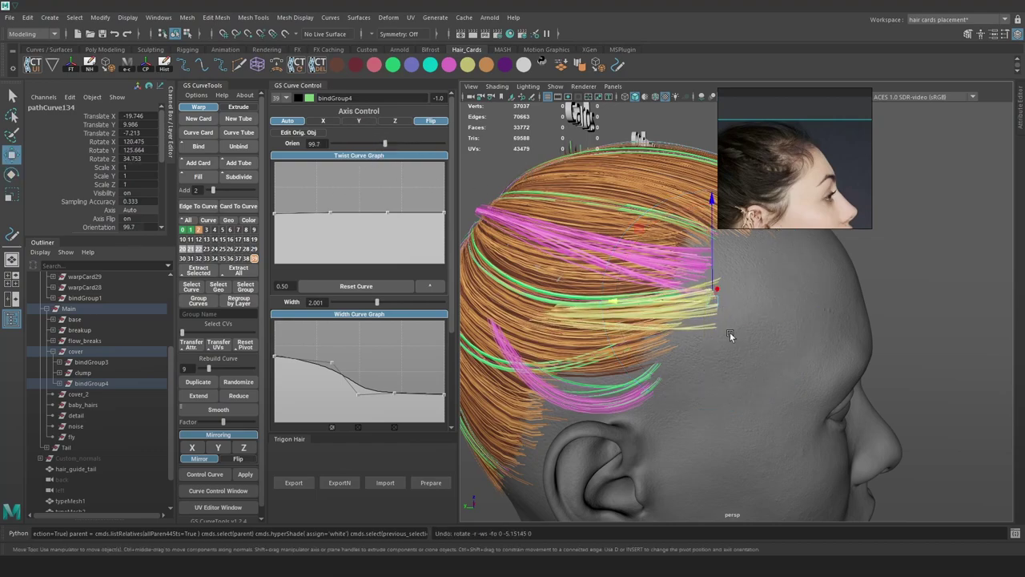
Nudge the yellow clump into place, move a control vertex of its curve and set the orientation to 39.1
{"action": "mouse_move", "coordinate": [719, 283]}
{"action": "left_mouse_down"}
{"action": "mouse_move", "coordinate": [742, 294]}
{"action": "mouse_move", "coordinate": [712, 278]}
{"action": "left_mouse_up"}
{"action": "scroll", "coordinate": [765, 176], "scroll_direction": "up", "scroll_amount": 5}
{"action": "scroll", "coordinate": [828, 171], "scroll_direction": "up", "scroll_amount": 2}
{"action": "right_click_drag", "start_coordinate": [896, 244], "coordinate": [841, 243]}
{"action": "key", "text": "4"}
{"action": "mouse_move", "coordinate": [700, 287]}
{"action": "left_mouse_down"}
{"action": "mouse_move", "coordinate": [687, 304]}
{"action": "mouse_move", "coordinate": [679, 289]}
{"action": "left_mouse_up"}
{"action": "key", "text": "5"}
{"action": "left_click_drag", "start_coordinate": [384, 144], "coordinate": [373, 144]}
Reshape the yellow clump's curve by moving its control vertices so the front tip bends upward at the temple
{"action": "key", "text": "4"}
{"action": "key", "text": "5"}
{"action": "mouse_move", "coordinate": [621, 308]}
{"action": "left_mouse_down"}
{"action": "mouse_move", "coordinate": [612, 321]}
{"action": "mouse_move", "coordinate": [613, 306]}
{"action": "left_mouse_up"}
{"action": "key", "text": "4"}
{"action": "key", "text": "5"}
{"action": "mouse_move", "coordinate": [675, 298]}
{"action": "left_mouse_down"}
{"action": "mouse_move", "coordinate": [658, 312]}
{"action": "mouse_move", "coordinate": [672, 292]}
{"action": "mouse_move", "coordinate": [741, 290]}
{"action": "left_mouse_up"}
{"action": "key", "text": "4"}
{"action": "middle_click_drag", "start_coordinate": [745, 209], "coordinate": [815, 159]}
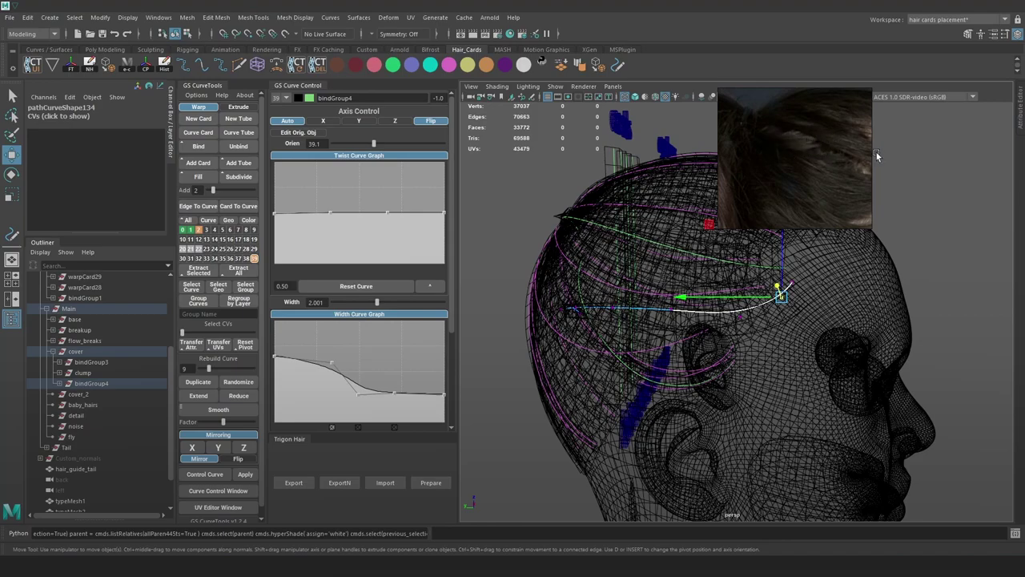
Raise the rear control vertex of the yellow clump's curve toward the ponytail tie
{"action": "left_click_drag", "start_coordinate": [585, 301], "coordinate": [540, 224], "text": "alt"}
{"action": "key", "text": "5"}
{"action": "key", "text": "b"}
{"action": "key", "text": "ctrl+z"}
{"action": "key", "text": "4"}
{"action": "left_click_drag", "start_coordinate": [590, 265], "coordinate": [626, 315], "text": "alt"}
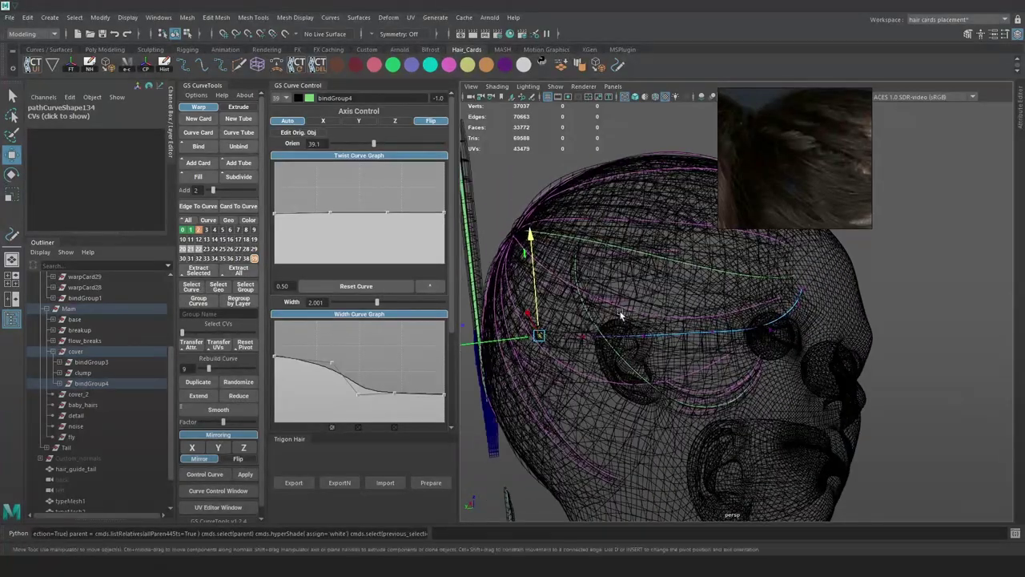
{"action": "mouse_move", "coordinate": [535, 294]}
{"action": "left_mouse_down"}
{"action": "mouse_move", "coordinate": [533, 262]}
{"action": "mouse_move", "coordinate": [581, 276]}
{"action": "mouse_move", "coordinate": [533, 242]}
{"action": "left_mouse_up"}
{"action": "key", "text": "5"}
{"action": "key", "text": "b"}
{"action": "scroll", "coordinate": [835, 139], "scroll_direction": "down", "scroll_amount": 4}
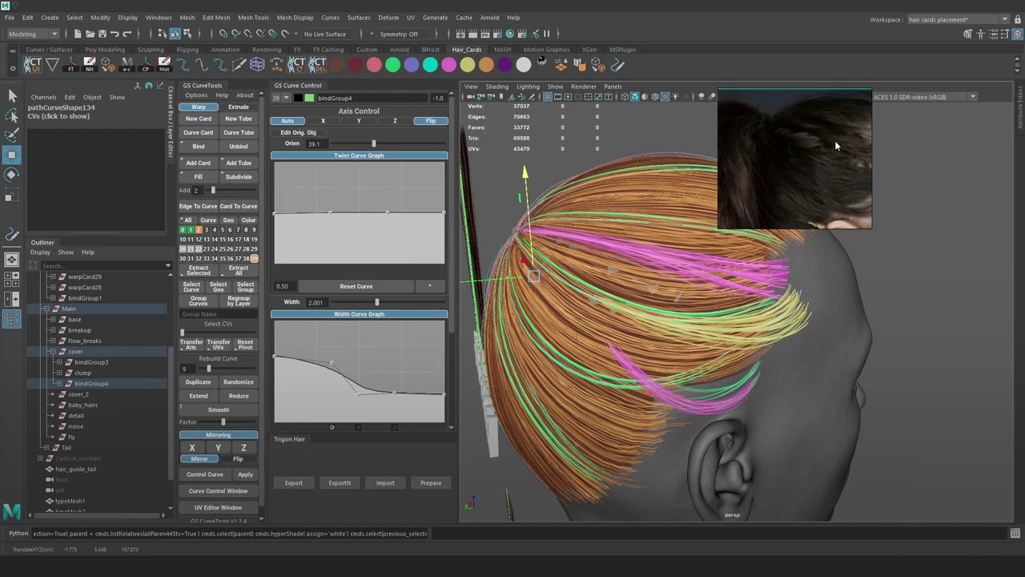
Lower the second point of the yellow clump's twist curve to adjust how its cards sit on the head
{"action": "left_click_drag", "start_coordinate": [737, 233], "coordinate": [653, 262], "text": "alt"}
{"action": "key", "text": "e"}
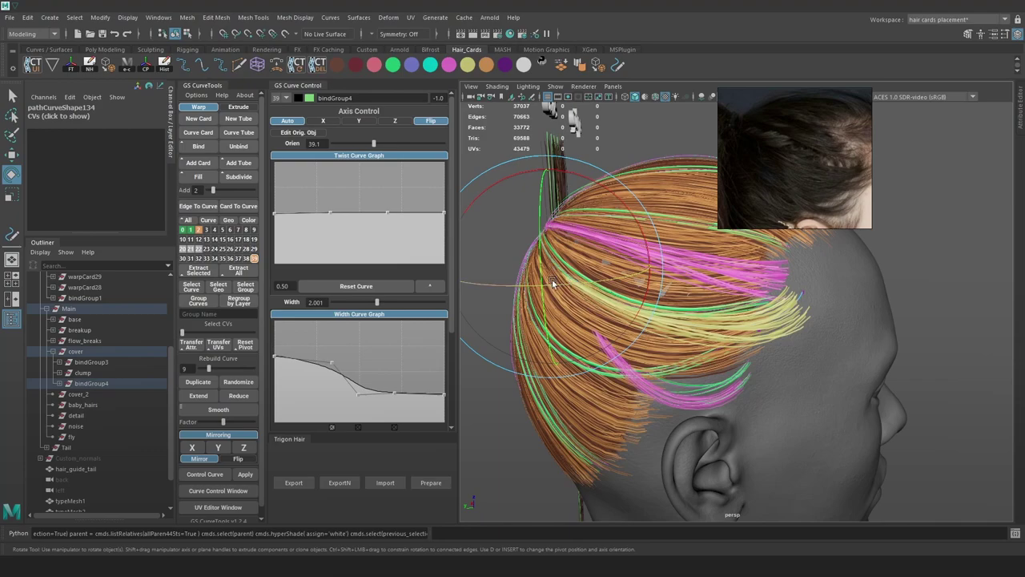
{"action": "key", "text": "w"}
{"action": "left_click_drag", "start_coordinate": [551, 265], "coordinate": [500, 272], "text": "alt"}
{"action": "mouse_move", "coordinate": [738, 245]}
{"action": "left_mouse_down", "text": "alt"}
{"action": "mouse_move", "coordinate": [720, 248]}
{"action": "mouse_move", "coordinate": [729, 247]}
{"action": "left_mouse_up", "text": "alt"}
{"action": "left_click_drag", "start_coordinate": [667, 280], "coordinate": [626, 262], "text": "alt"}
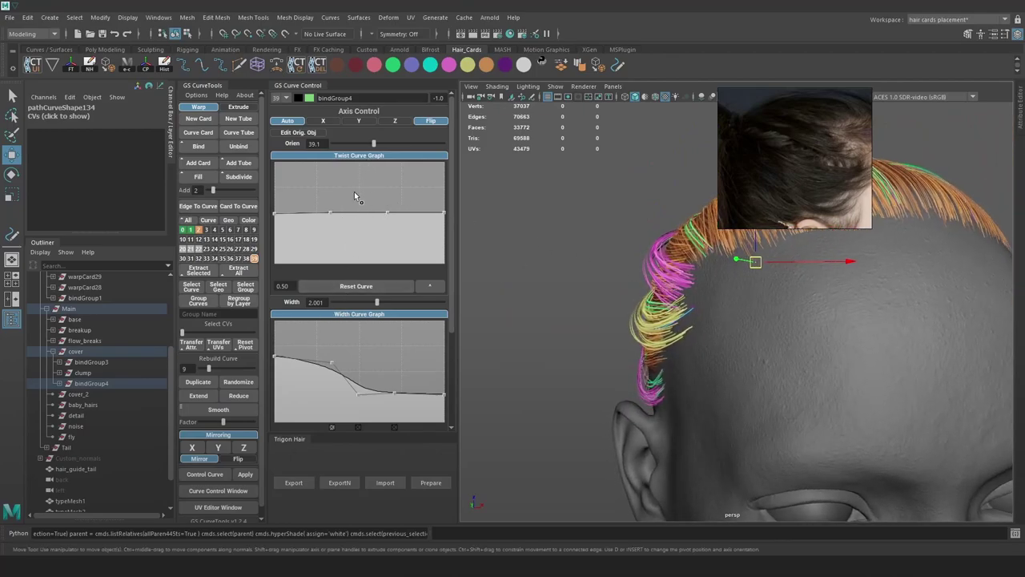
{"action": "left_click_drag", "start_coordinate": [334, 213], "coordinate": [333, 228]}
{"action": "left_click_drag", "start_coordinate": [575, 245], "coordinate": [680, 232], "text": "alt"}
{"action": "left_click_drag", "start_coordinate": [556, 276], "coordinate": [643, 276]}
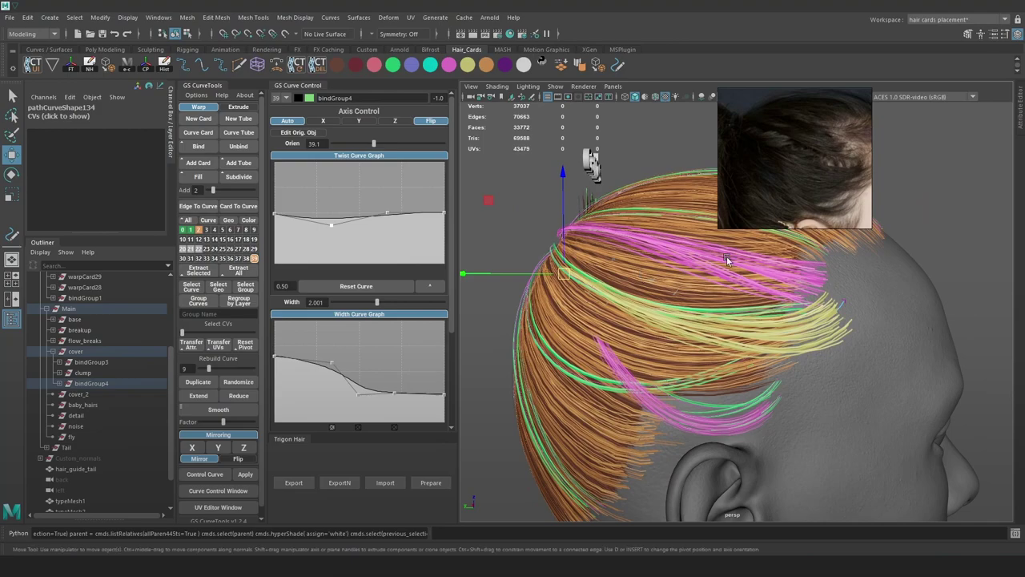
Duplicate the pink bindGroup3 clump again and move the copy back along the head
{"action": "key", "text": "4"}
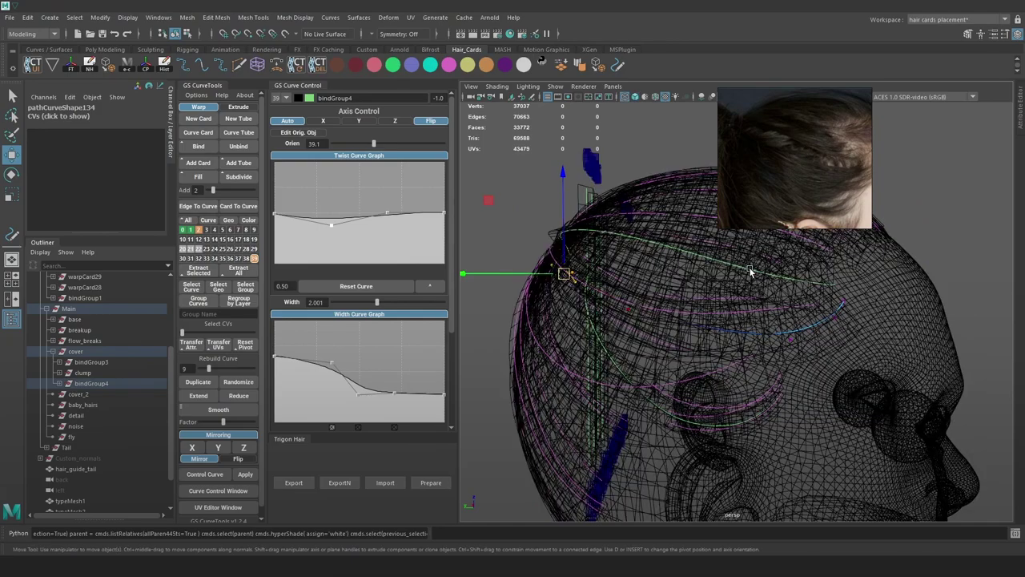
{"action": "left_click", "coordinate": [752, 271]}
{"action": "key", "text": "6"}
{"action": "right_click_drag", "start_coordinate": [777, 282], "coordinate": [758, 267], "text": "alt"}
{"action": "left_click", "coordinate": [200, 385]}
{"action": "left_click_drag", "start_coordinate": [770, 284], "coordinate": [692, 284]}
Rotate the new clump across the hair flow, set its orientation to 96.8 and colour it blue
{"action": "key", "text": "e"}
{"action": "left_click_drag", "start_coordinate": [831, 329], "coordinate": [830, 277]}
{"action": "left_click_drag", "start_coordinate": [392, 143], "coordinate": [384, 144]}
{"action": "right_click_drag", "start_coordinate": [713, 295], "coordinate": [730, 292], "text": "alt"}
{"action": "key", "text": "w"}
{"action": "left_click_drag", "start_coordinate": [731, 262], "coordinate": [689, 270]}
{"action": "left_click", "coordinate": [411, 65]}
{"action": "left_click_drag", "start_coordinate": [642, 314], "coordinate": [702, 286], "text": "alt"}
{"action": "middle_click_drag", "start_coordinate": [572, 298], "coordinate": [590, 288], "text": "alt"}
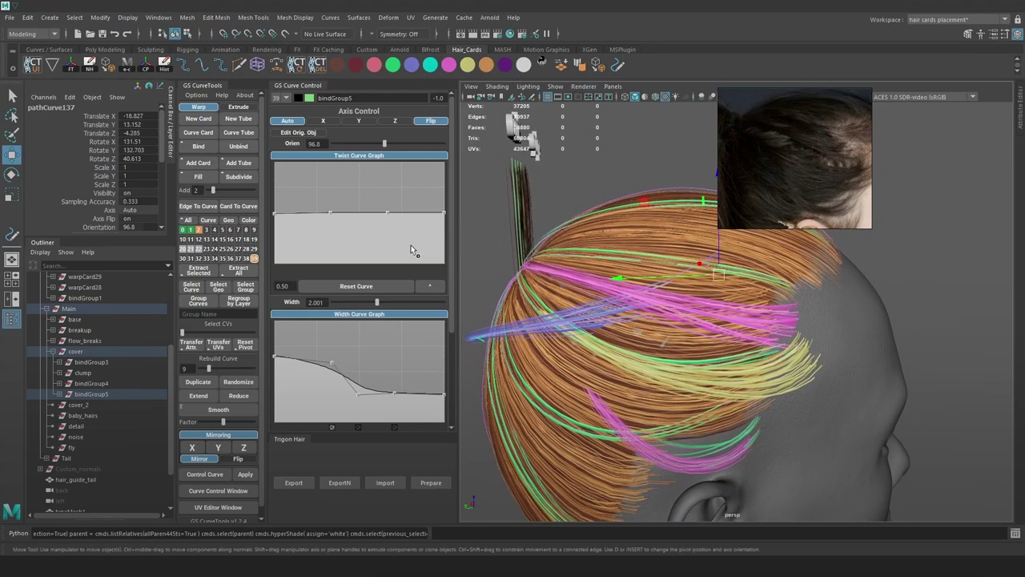
Reset the blue clump's width curve
{"action": "scroll", "coordinate": [357, 365], "scroll_direction": "down", "scroll_amount": 2}
{"action": "scroll", "coordinate": [357, 363], "scroll_direction": "up", "scroll_amount": 2}
{"action": "scroll", "coordinate": [415, 389], "scroll_direction": "down", "scroll_amount": 2}
{"action": "scroll", "coordinate": [408, 378], "scroll_direction": "up", "scroll_amount": 1}
{"action": "left_click", "coordinate": [384, 380]}
{"action": "left_click_drag", "start_coordinate": [602, 302], "coordinate": [663, 297], "text": "alt"}
Fine-tune the blue clump's position and rotation and set its width to 2.318
{"action": "left_click_drag", "start_coordinate": [738, 265], "coordinate": [740, 270]}
{"action": "key", "text": "e"}
{"action": "left_click_drag", "start_coordinate": [824, 330], "coordinate": [819, 339]}
{"action": "key", "text": "w"}
{"action": "left_click_drag", "start_coordinate": [742, 272], "coordinate": [751, 280]}
{"action": "left_click_drag", "start_coordinate": [377, 238], "coordinate": [384, 238]}
Switch the blue clump's curve to control vertex editing and move its rear vertex to follow the back of the head
{"action": "right_click_drag", "start_coordinate": [935, 261], "coordinate": [970, 256]}
{"action": "left_click", "coordinate": [971, 256]}
{"action": "left_click_drag", "start_coordinate": [552, 303], "coordinate": [618, 336], "text": "alt"}
{"action": "key", "text": "4"}
{"action": "left_click", "coordinate": [550, 357]}
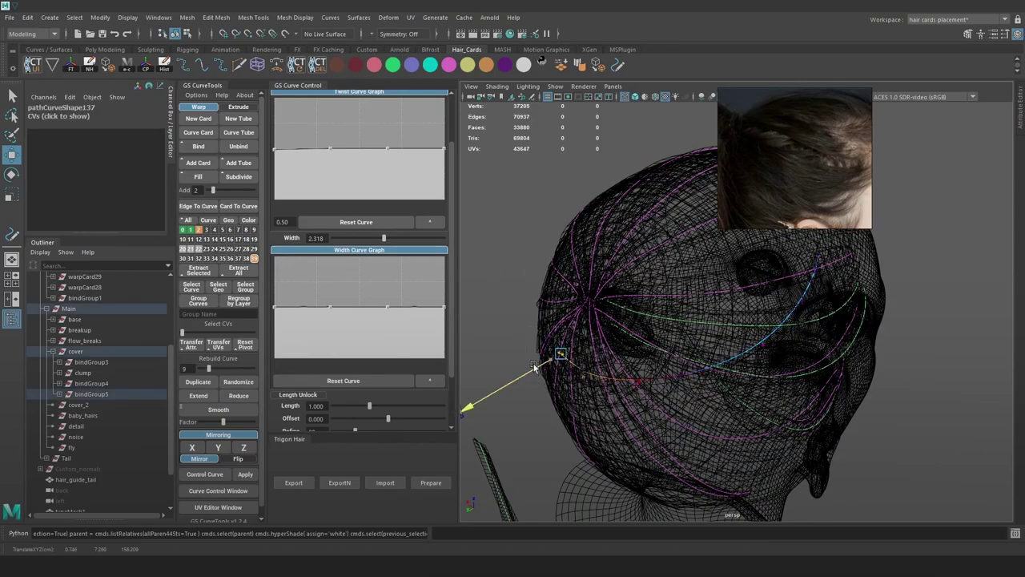
{"action": "key", "text": "5"}
{"action": "left_click_drag", "start_coordinate": [552, 359], "coordinate": [542, 365]}
Adjust the next control vertex along the rear part of the blue clump's curve
{"action": "key", "text": "4"}
{"action": "left_click", "coordinate": [648, 374]}
{"action": "key", "text": "5"}
{"action": "left_click_drag", "start_coordinate": [591, 413], "coordinate": [630, 396]}
{"action": "key", "text": "b"}
{"action": "left_click_drag", "start_coordinate": [762, 383], "coordinate": [716, 340], "text": "alt"}
Undo a small move of the blue curve's middle control vertex and raise that vertex slightly
{"action": "key", "text": "4"}
{"action": "left_click", "coordinate": [719, 304]}
{"action": "key", "text": "6"}
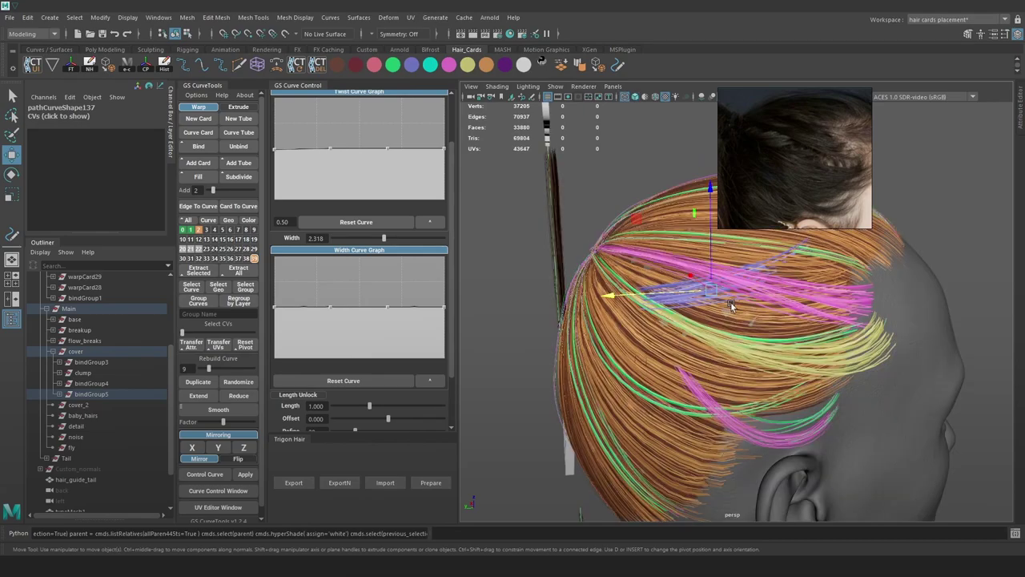
{"action": "left_click_drag", "start_coordinate": [680, 300], "coordinate": [680, 301]}
{"action": "key", "text": "ctrl+z"}
{"action": "scroll", "coordinate": [750, 322], "scroll_direction": "up", "scroll_amount": 1}
{"action": "key", "text": "b"}
{"action": "left_click_drag", "start_coordinate": [750, 320], "coordinate": [620, 313]}
{"action": "left_click_drag", "start_coordinate": [708, 288], "coordinate": [707, 274]}
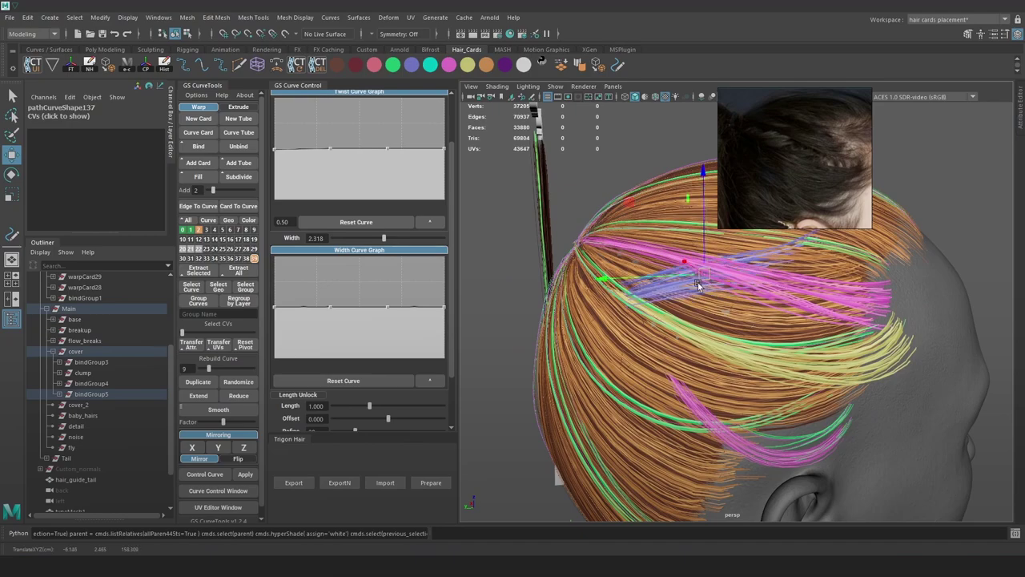
Select the rear control vertex of the blue clump's curve and reposition it vertically
{"action": "key", "text": "4"}
{"action": "mouse_move", "coordinate": [647, 316]}
{"action": "left_mouse_down"}
{"action": "mouse_move", "coordinate": [605, 289]}
{"action": "mouse_move", "coordinate": [649, 286]}
{"action": "mouse_move", "coordinate": [615, 277]}
{"action": "left_mouse_up"}
{"action": "key", "text": "6"}
{"action": "key", "text": "b"}
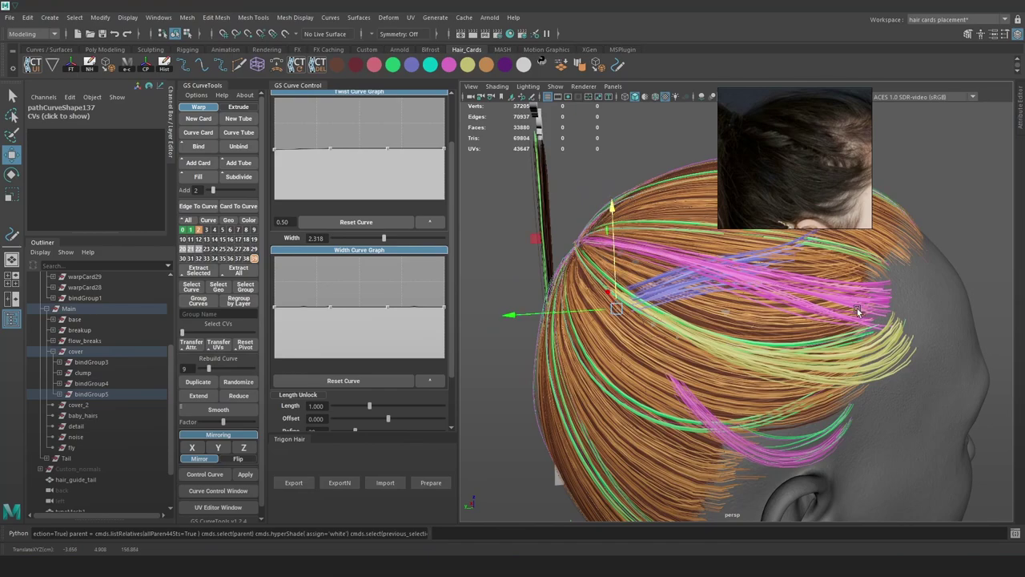
Reposition the front control vertex of the blue clump's curve so its tip follows the pink clump
{"action": "left_click_drag", "start_coordinate": [867, 345], "coordinate": [779, 276], "text": "alt"}
{"action": "right_click_drag", "start_coordinate": [780, 275], "coordinate": [792, 308], "text": "alt"}
{"action": "mouse_move", "coordinate": [791, 308]}
{"action": "left_mouse_down", "text": "alt"}
{"action": "mouse_move", "coordinate": [750, 301]}
{"action": "mouse_move", "coordinate": [786, 298]}
{"action": "mouse_move", "coordinate": [774, 274]}
{"action": "mouse_move", "coordinate": [763, 295]}
{"action": "left_mouse_up", "text": "alt"}
{"action": "key", "text": "4"}
{"action": "key", "text": "6"}
{"action": "key", "text": "e"}
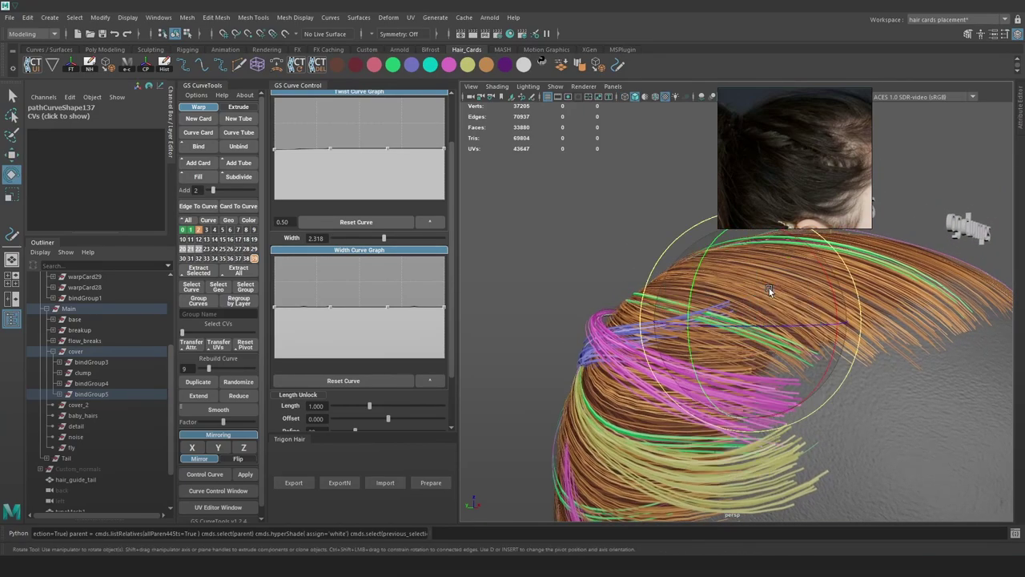
{"action": "left_click_drag", "start_coordinate": [733, 333], "coordinate": [828, 326]}
{"action": "key", "text": "w"}
{"action": "key", "text": "e"}
{"action": "key", "text": "w"}
{"action": "left_click_drag", "start_coordinate": [828, 327], "coordinate": [822, 326]}
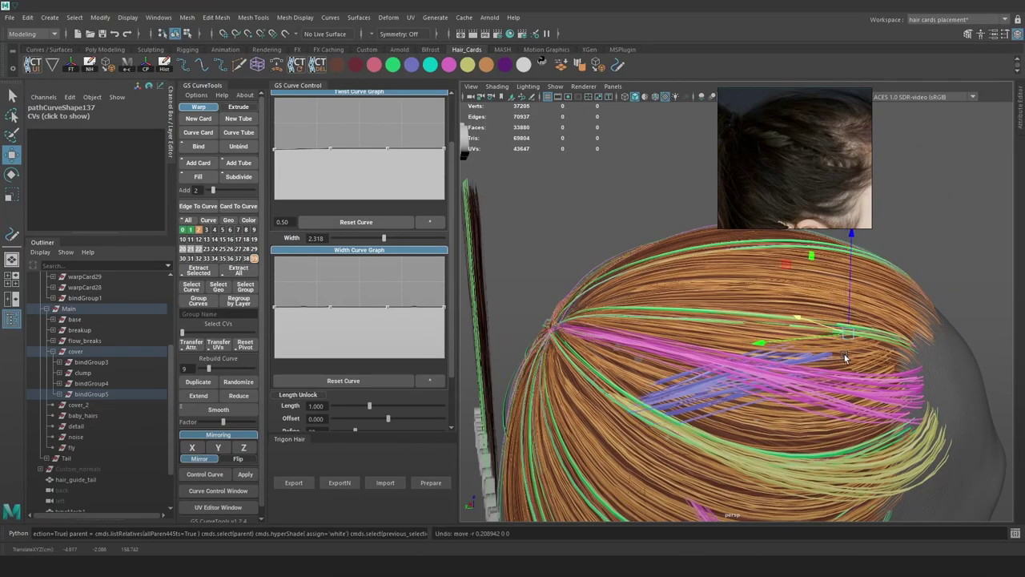
Lower the front end of the blue clump's curve so its tip tucks under the pink clump
{"action": "key", "text": "4"}
{"action": "mouse_move", "coordinate": [856, 364]}
{"action": "left_mouse_down", "text": "alt"}
{"action": "mouse_move", "coordinate": [845, 340]}
{"action": "mouse_move", "coordinate": [820, 332]}
{"action": "mouse_move", "coordinate": [831, 343]}
{"action": "mouse_move", "coordinate": [829, 314]}
{"action": "left_mouse_up", "text": "alt"}
{"action": "key", "text": "6"}
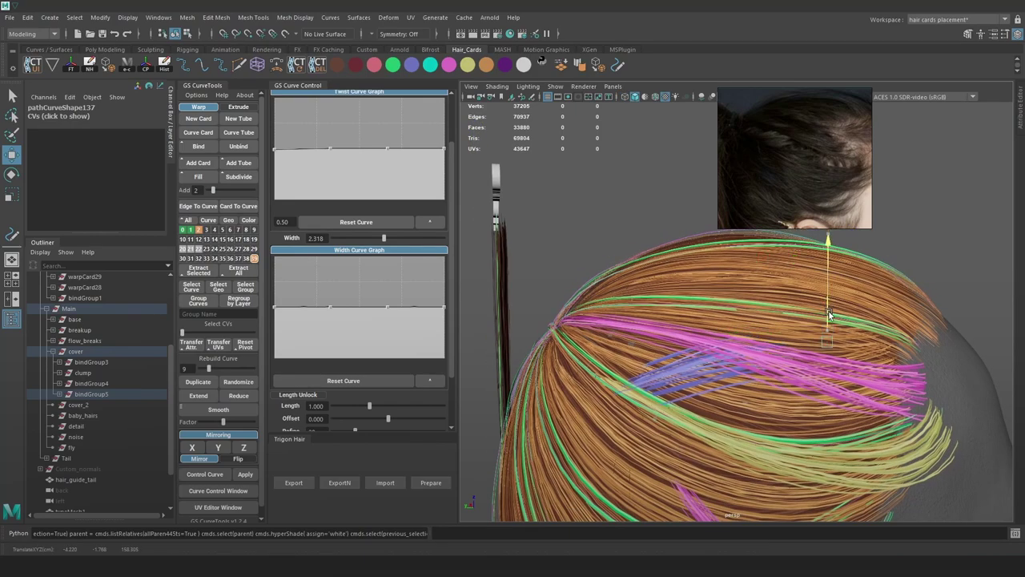
{"action": "right_click_drag", "start_coordinate": [767, 354], "coordinate": [745, 345], "text": "alt"}
{"action": "left_click_drag", "start_coordinate": [745, 344], "coordinate": [779, 365], "text": "alt"}
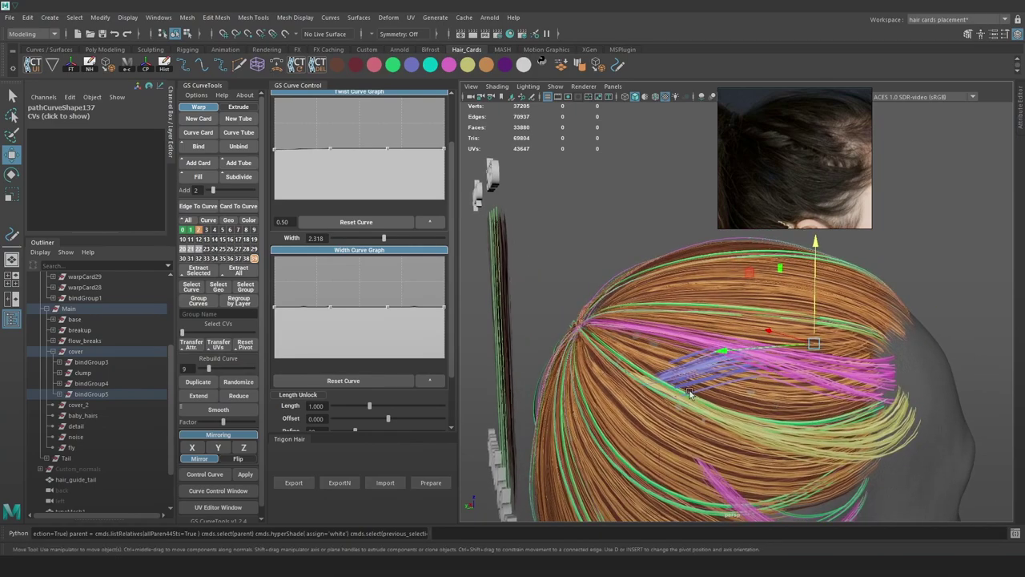
Move the rear control vertices of the blue clump's curve to sink its root into the surrounding hair
{"action": "key", "text": "4"}
{"action": "left_click_drag", "start_coordinate": [650, 406], "coordinate": [630, 380]}
{"action": "key", "text": "6"}
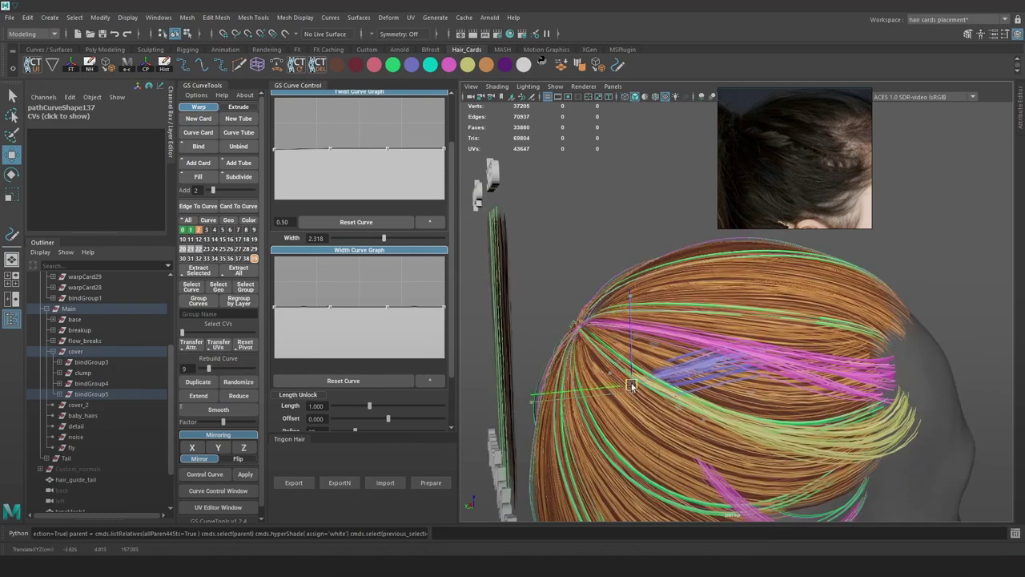
{"action": "key", "text": "4"}
{"action": "key", "text": "6"}
{"action": "mouse_move", "coordinate": [696, 386]}
{"action": "left_mouse_down"}
{"action": "mouse_move", "coordinate": [664, 368]}
{"action": "mouse_move", "coordinate": [670, 374]}
{"action": "left_mouse_up"}
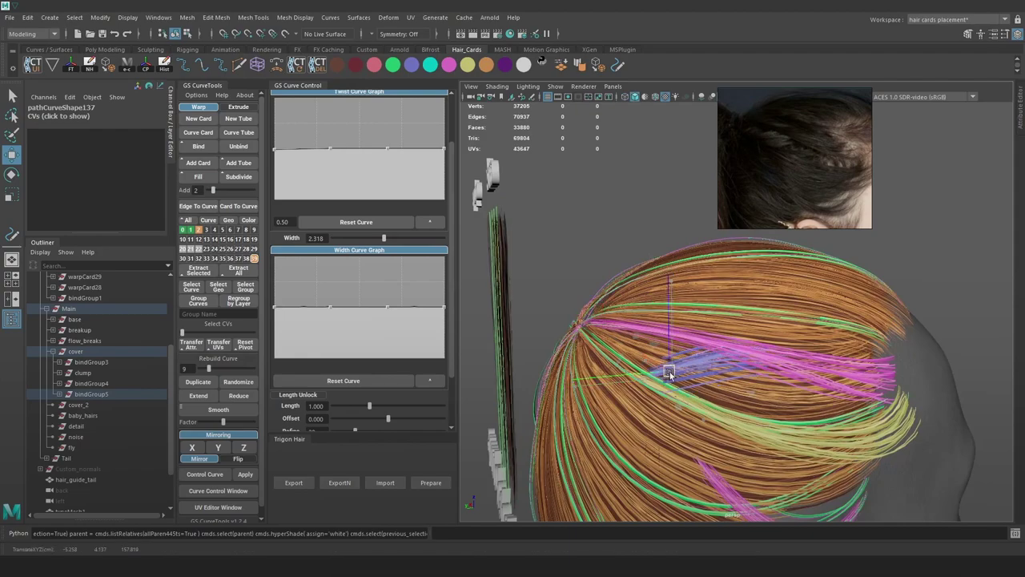
Reselect a rear control vertex of the blue clump's curve and shift it along the head
{"action": "left_click_drag", "start_coordinate": [765, 371], "coordinate": [736, 360], "text": "alt"}
{"action": "left_click_drag", "start_coordinate": [640, 352], "coordinate": [644, 313], "text": "alt"}
{"action": "left_click", "coordinate": [553, 283]}
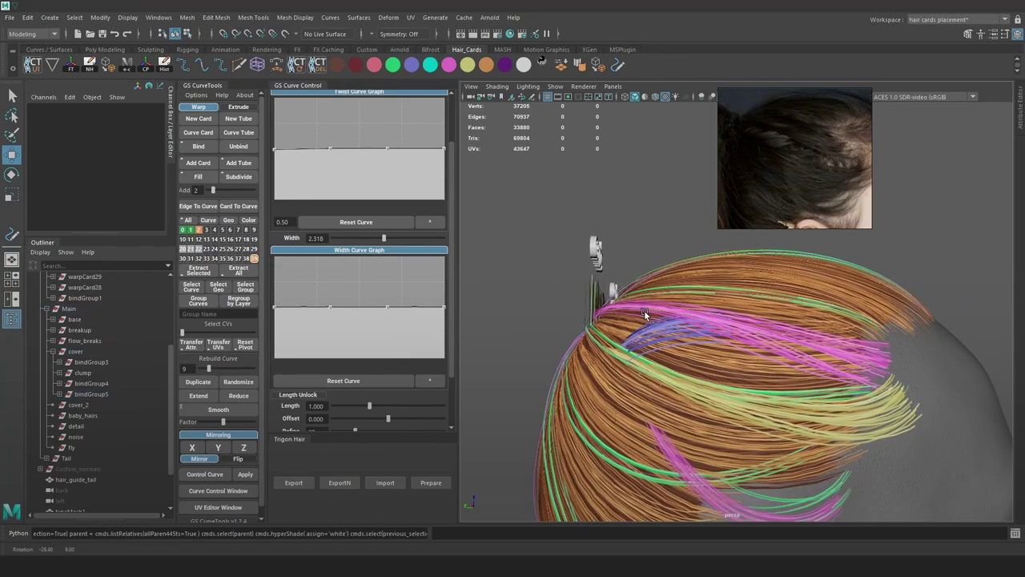
{"action": "key", "text": "4"}
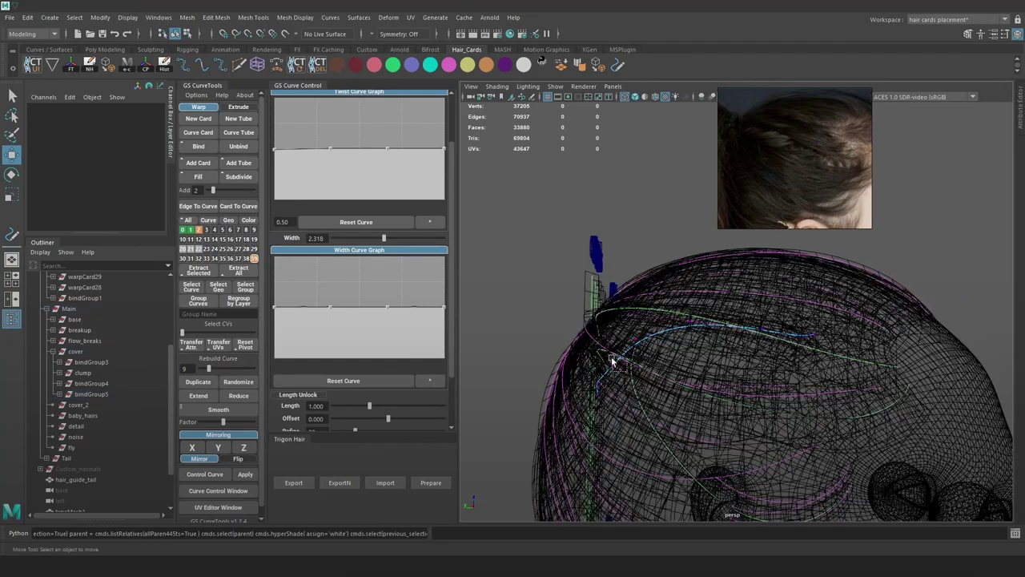
{"action": "left_click", "coordinate": [612, 361]}
{"action": "key", "text": "6"}
{"action": "left_click_drag", "start_coordinate": [573, 364], "coordinate": [638, 360], "text": "alt"}
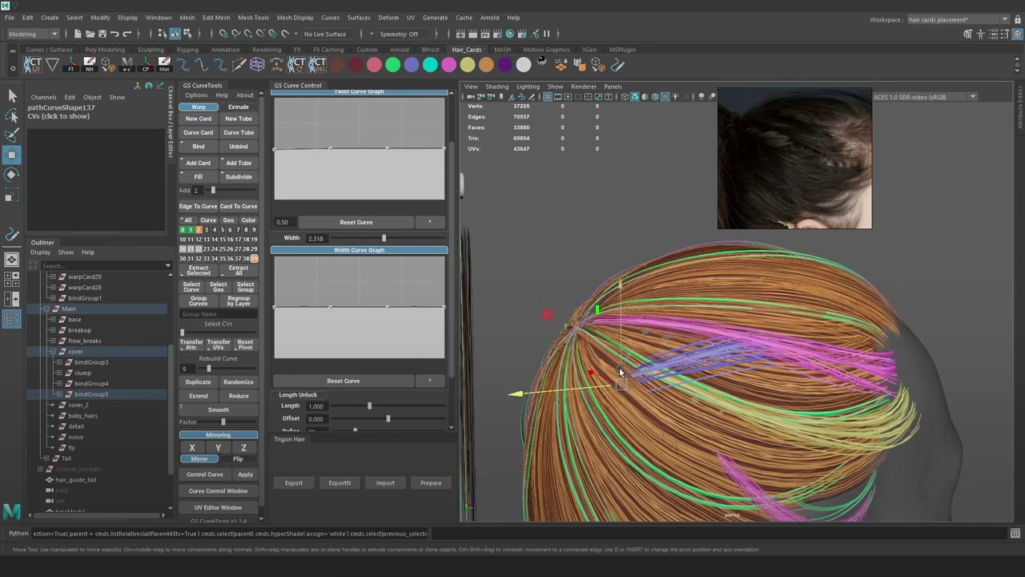
Raise the rear end vertex of the blue clump's curve toward the ponytail tie
{"action": "left_click_drag", "start_coordinate": [647, 385], "coordinate": [687, 387], "text": "alt"}
{"action": "key", "text": "4"}
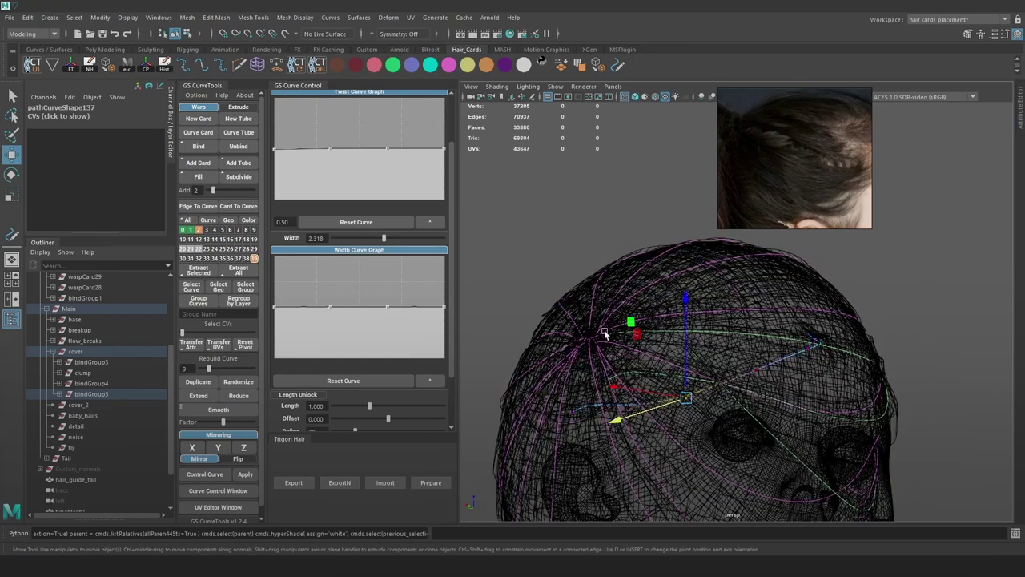
{"action": "left_click", "coordinate": [570, 410]}
{"action": "left_click_drag", "start_coordinate": [570, 383], "coordinate": [569, 360]}
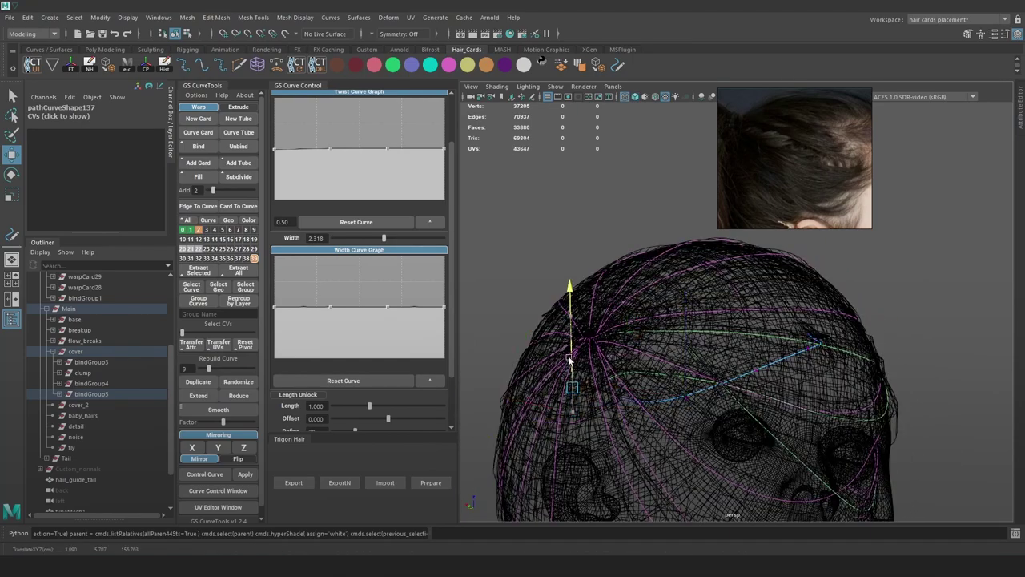
{"action": "key", "text": "b"}
{"action": "mouse_move", "coordinate": [668, 426]}
{"action": "left_mouse_down"}
{"action": "mouse_move", "coordinate": [613, 384]}
{"action": "mouse_move", "coordinate": [630, 310]}
{"action": "left_mouse_up"}
{"action": "key", "text": "5"}
{"action": "key", "text": "6"}
{"action": "left_click_drag", "start_coordinate": [632, 348], "coordinate": [596, 336], "text": "alt"}
Select the green flow-break card's curve beside the blue clump and nudge its rear control vertex near the ponytail tie
{"action": "key", "text": "4"}
{"action": "left_click", "coordinate": [584, 337]}
{"action": "left_click", "coordinate": [988, 228]}
{"action": "right_click_drag", "start_coordinate": [989, 228], "coordinate": [961, 229]}
{"action": "key", "text": "5"}
{"action": "key", "text": "6"}
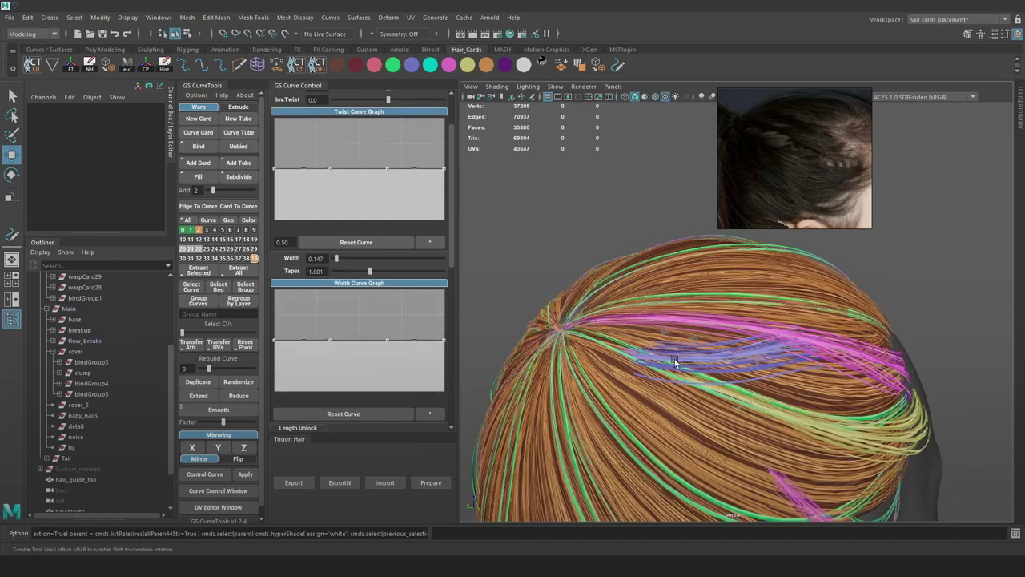
{"action": "left_click_drag", "start_coordinate": [675, 359], "coordinate": [660, 377], "text": "alt"}
{"action": "key", "text": "4"}
{"action": "left_click", "coordinate": [628, 364]}
{"action": "key", "text": "6"}
{"action": "left_click_drag", "start_coordinate": [627, 366], "coordinate": [628, 365]}
{"action": "left_click_drag", "start_coordinate": [696, 358], "coordinate": [668, 362], "text": "alt"}
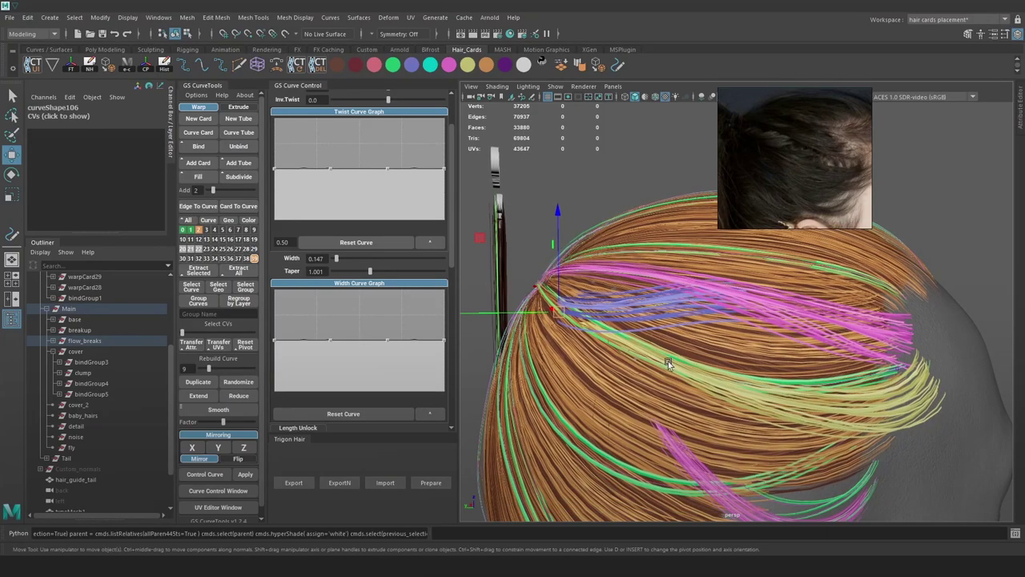
Duplicate the green flow-break card running below the blue clump and move the copy up over the pink clump
{"action": "left_click", "coordinate": [765, 324]}
{"action": "left_click", "coordinate": [546, 242]}
{"action": "left_click_drag", "start_coordinate": [633, 309], "coordinate": [611, 322], "text": "alt"}
{"action": "key", "text": "4"}
{"action": "left_click", "coordinate": [577, 313]}
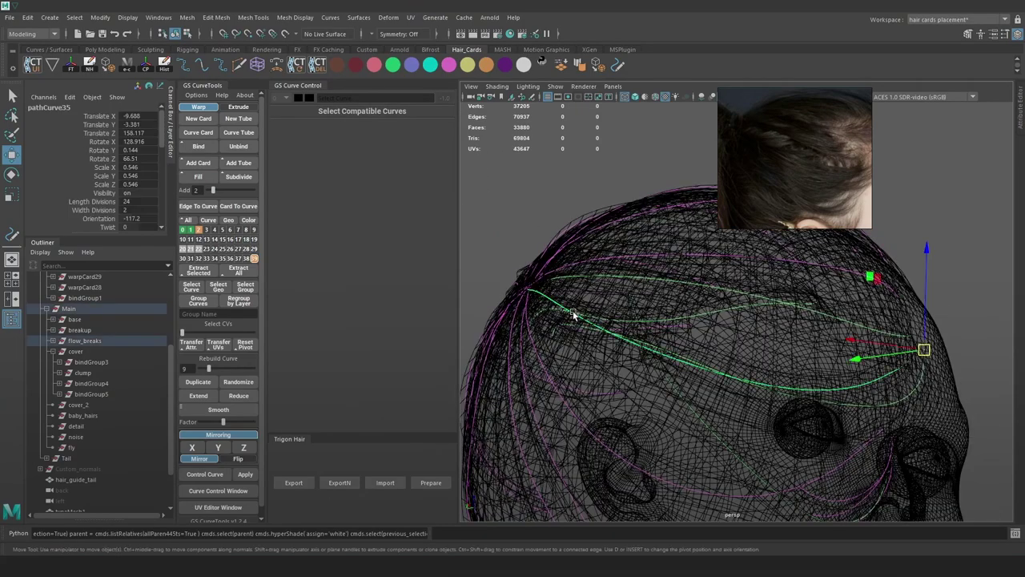
{"action": "key", "text": "6"}
{"action": "left_click_drag", "start_coordinate": [927, 295], "coordinate": [927, 280]}
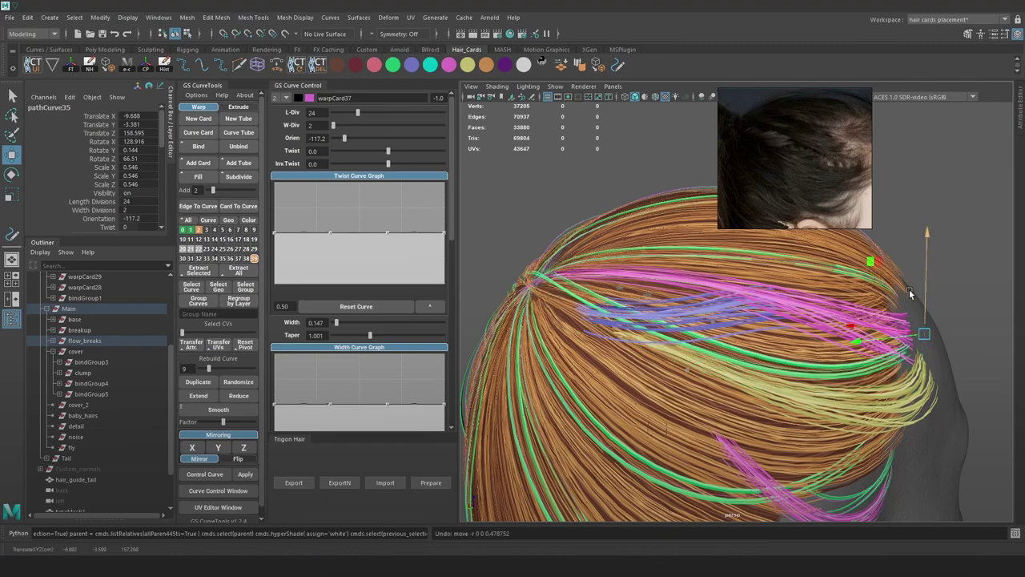
{"action": "key", "text": "ctrl+z"}
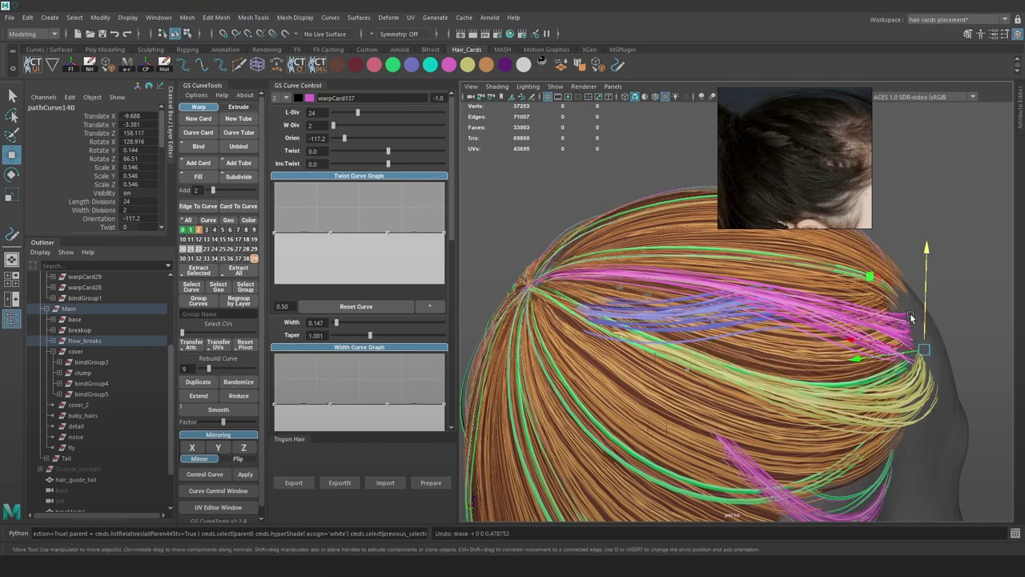
{"action": "left_click_drag", "start_coordinate": [924, 321], "coordinate": [679, 281]}
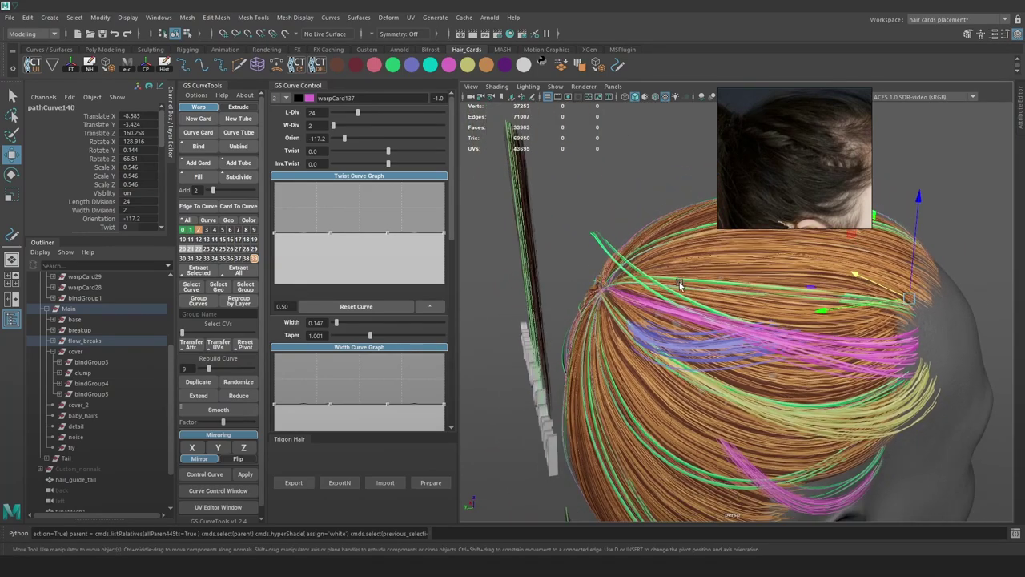
{"action": "right_click_drag", "start_coordinate": [709, 316], "coordinate": [718, 325], "text": "alt"}
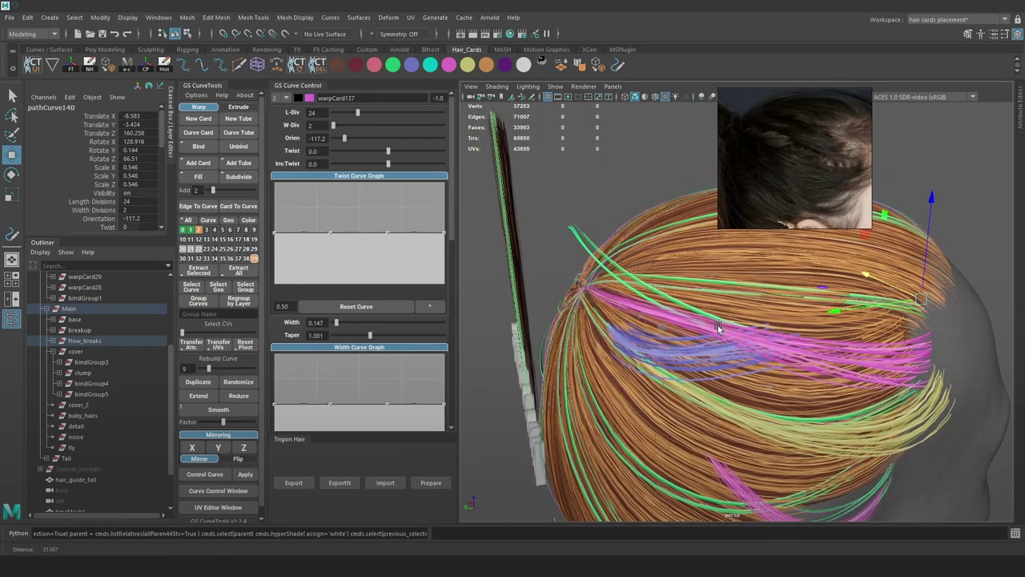
{"action": "left_click_drag", "start_coordinate": [718, 325], "coordinate": [724, 326], "text": "alt"}
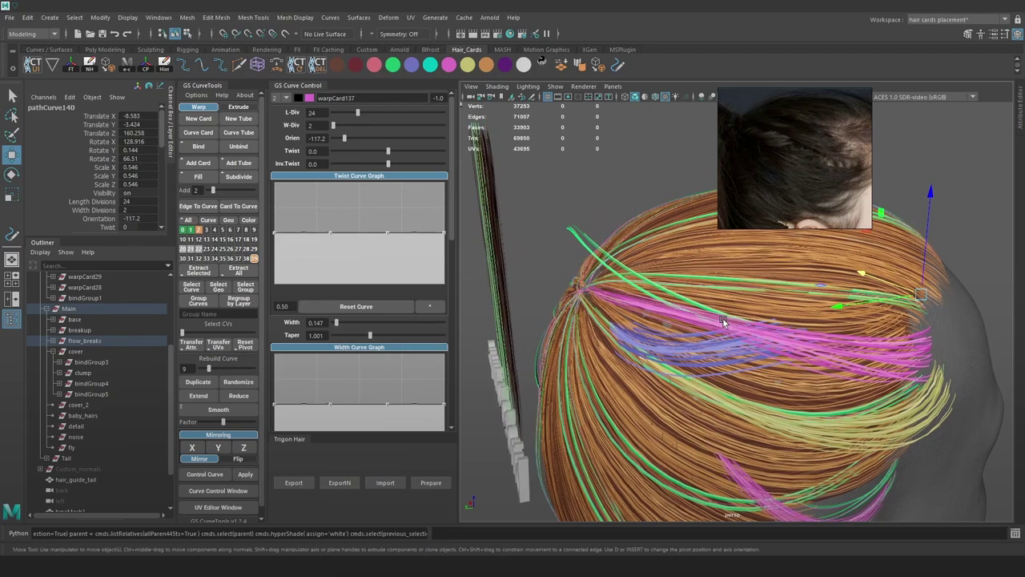
Move the duplicated card's group out of flow_breaks and into the cover group
{"action": "key", "text": "Up"}
{"action": "left_click", "coordinate": [53, 341]}
{"action": "scroll", "coordinate": [89, 384], "scroll_direction": "down", "scroll_amount": 7}
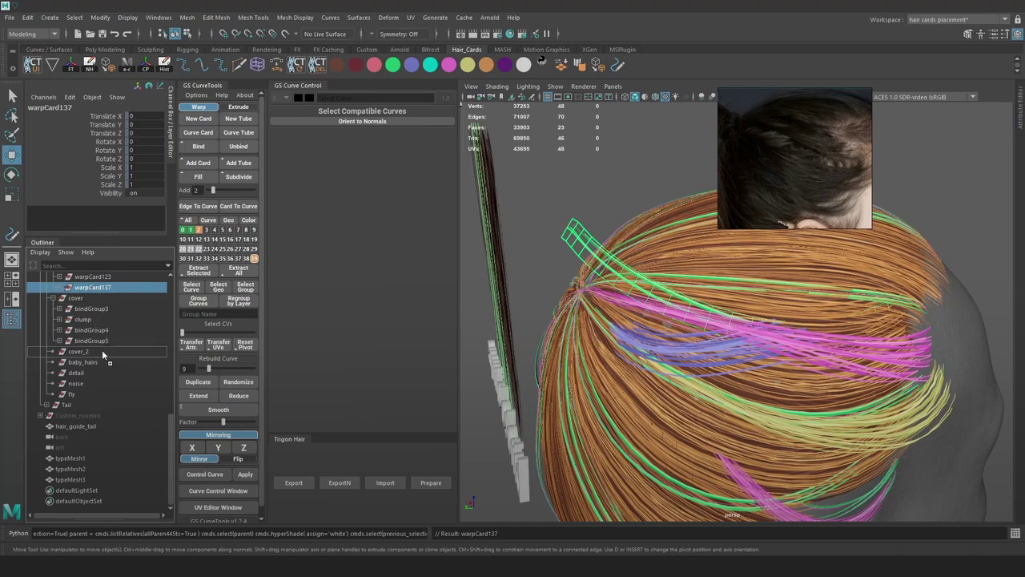
{"action": "scroll", "coordinate": [110, 298], "scroll_direction": "up", "scroll_amount": 3}
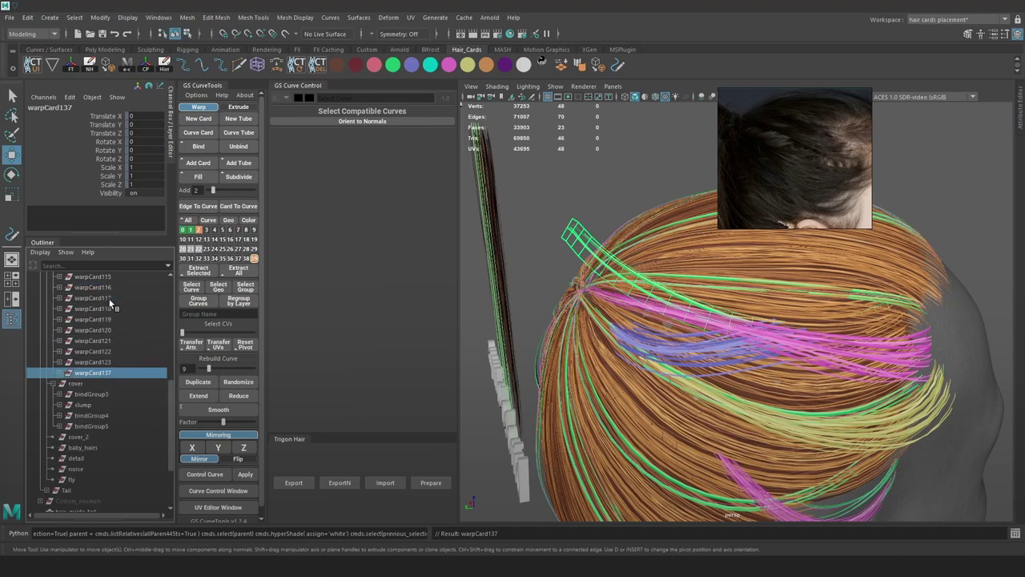
{"action": "scroll", "coordinate": [106, 339], "scroll_direction": "up", "scroll_amount": 3}
{"action": "scroll", "coordinate": [85, 372], "scroll_direction": "down", "scroll_amount": 3}
{"action": "middle_click_drag", "start_coordinate": [97, 373], "coordinate": [102, 390]}
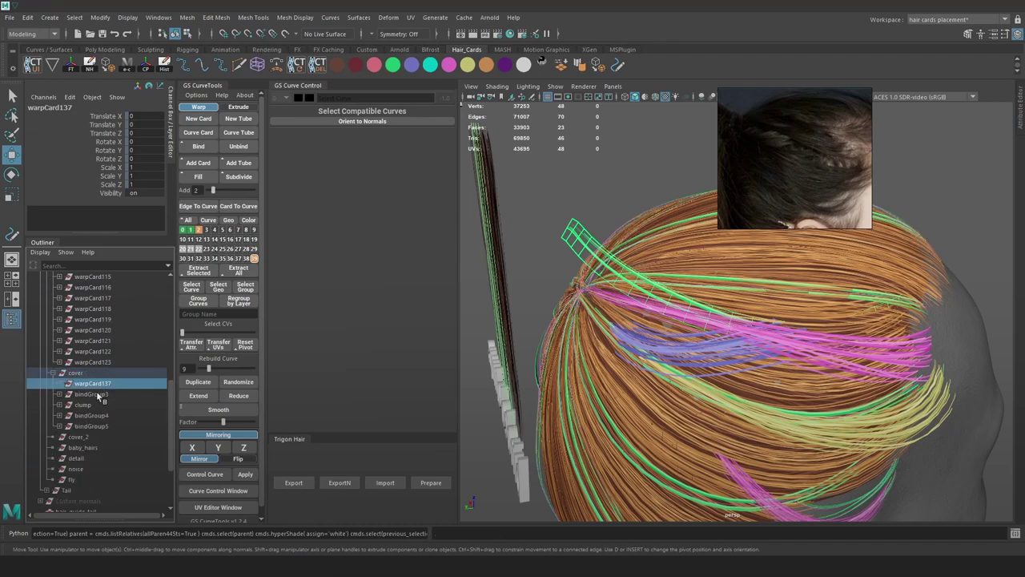
Group the duplicated card with the blue clump's bind group and rename the new group clump
{"action": "left_click", "coordinate": [97, 393]}
{"action": "left_click", "coordinate": [100, 385]}
{"action": "left_click", "coordinate": [102, 416]}
{"action": "left_click", "coordinate": [103, 427]}
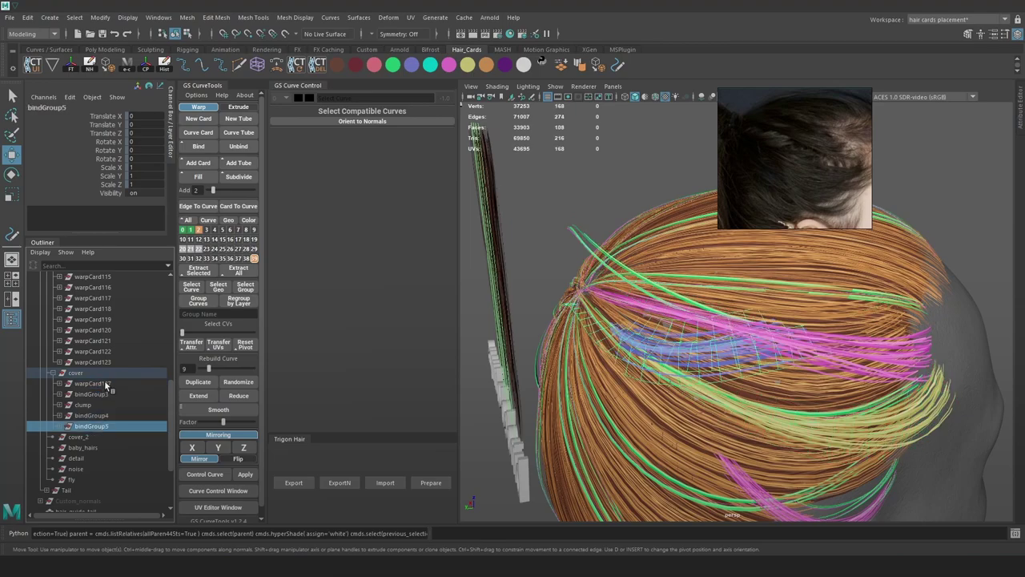
{"action": "left_click", "coordinate": [105, 384], "text": "ctrl"}
{"action": "key", "text": "ctrl+g"}
{"action": "double_click", "coordinate": [92, 415]}
{"action": "type", "text": "cl"}
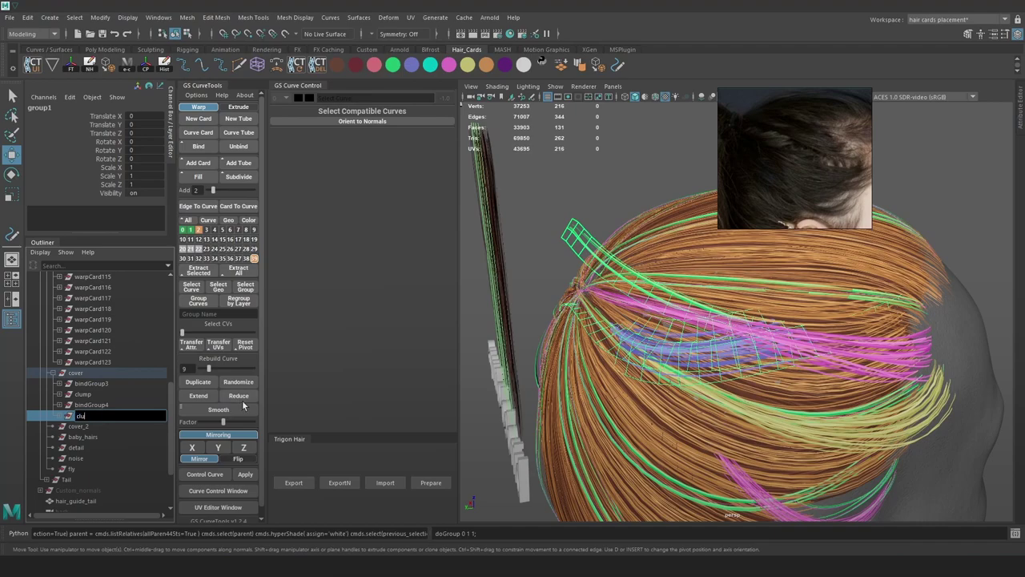
{"action": "type", "text": "ump"}
{"action": "key", "text": "Return"}
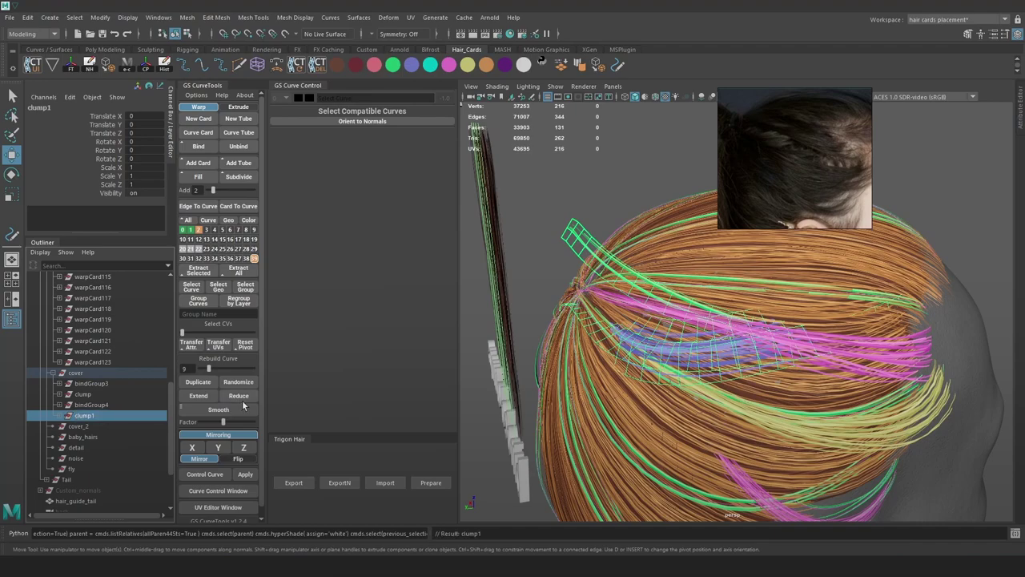
Move, rotate and slightly scale down the duplicated card's path curve inside the new clump group to follow the head above the ear
{"action": "left_click", "coordinate": [61, 416]}
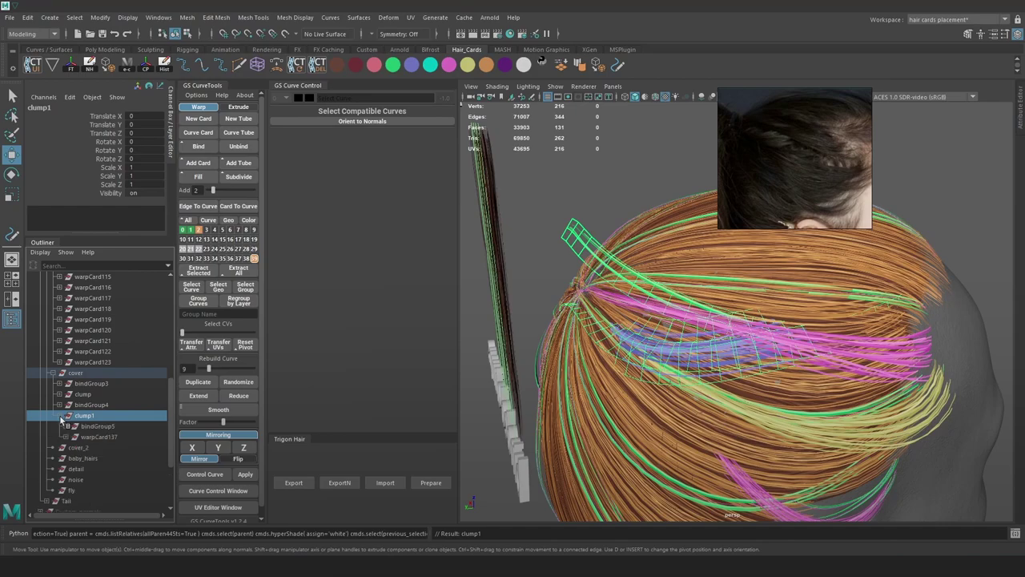
{"action": "left_click", "coordinate": [99, 426]}
{"action": "left_click", "coordinate": [104, 437]}
{"action": "left_click_drag", "start_coordinate": [842, 329], "coordinate": [861, 313], "text": "alt"}
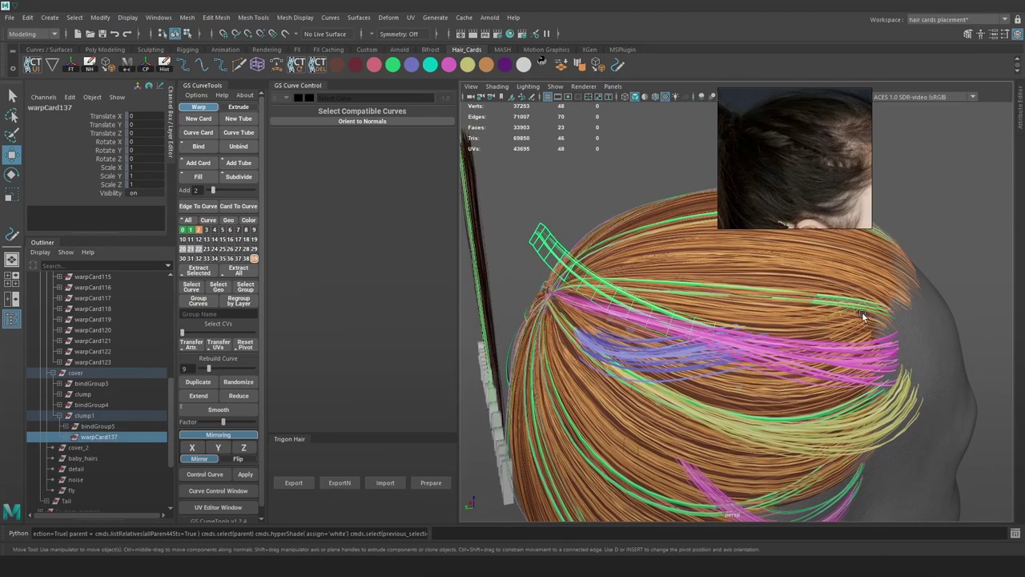
{"action": "mouse_move", "coordinate": [718, 346]}
{"action": "left_mouse_down", "text": "alt"}
{"action": "mouse_move", "coordinate": [700, 343]}
{"action": "mouse_move", "coordinate": [739, 345]}
{"action": "mouse_move", "coordinate": [728, 337]}
{"action": "left_mouse_up", "text": "alt"}
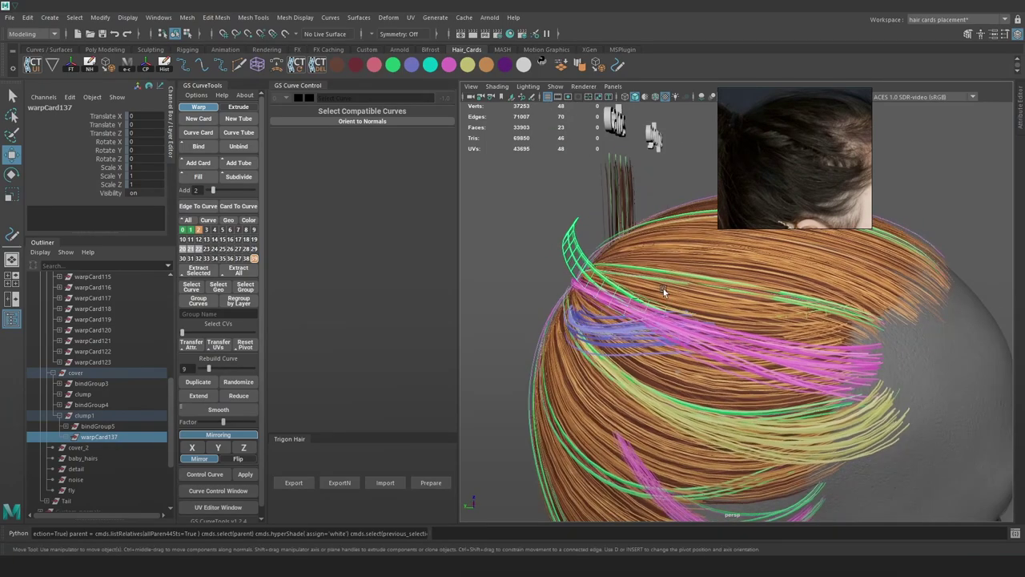
{"action": "left_click", "coordinate": [66, 436]}
{"action": "left_click", "coordinate": [99, 447]}
{"action": "left_click_drag", "start_coordinate": [873, 310], "coordinate": [804, 303]}
{"action": "left_click_drag", "start_coordinate": [817, 300], "coordinate": [840, 302], "text": "alt"}
{"action": "key", "text": "e"}
{"action": "left_click_drag", "start_coordinate": [820, 256], "coordinate": [752, 264]}
{"action": "key", "text": "r"}
{"action": "left_click_drag", "start_coordinate": [831, 309], "coordinate": [818, 314]}
{"action": "key", "text": "w"}
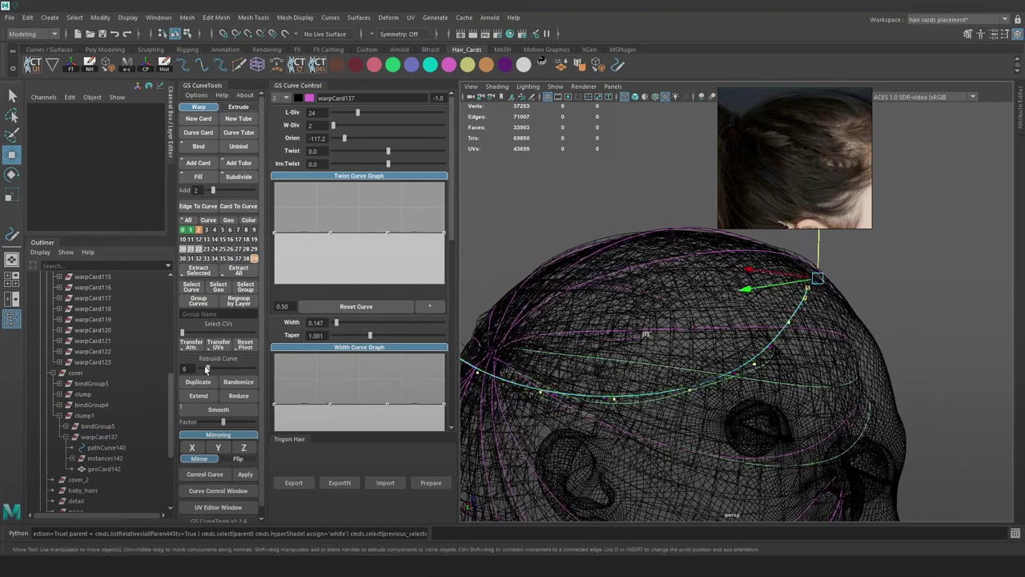
Rebuild the duplicated card's curve with a value of 4 and adjust its front end vertex near the hairline
{"action": "left_click_drag", "start_coordinate": [205, 367], "coordinate": [202, 366]}
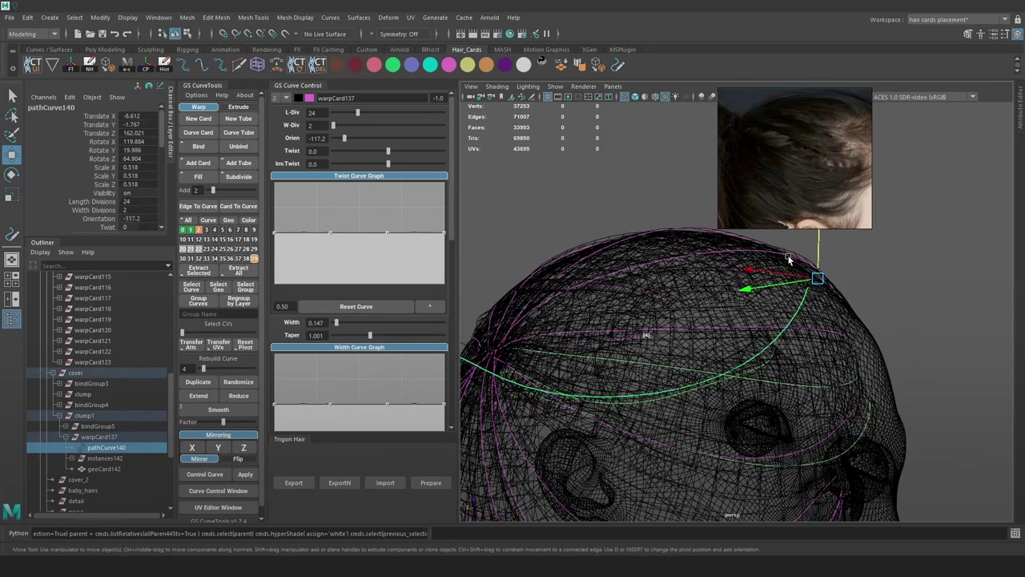
{"action": "right_click_drag", "start_coordinate": [873, 304], "coordinate": [837, 315]}
{"action": "key", "text": "5"}
{"action": "mouse_move", "coordinate": [838, 316]}
{"action": "left_mouse_down"}
{"action": "mouse_move", "coordinate": [786, 294]}
{"action": "mouse_move", "coordinate": [823, 306]}
{"action": "left_mouse_up"}
{"action": "key", "text": "6"}
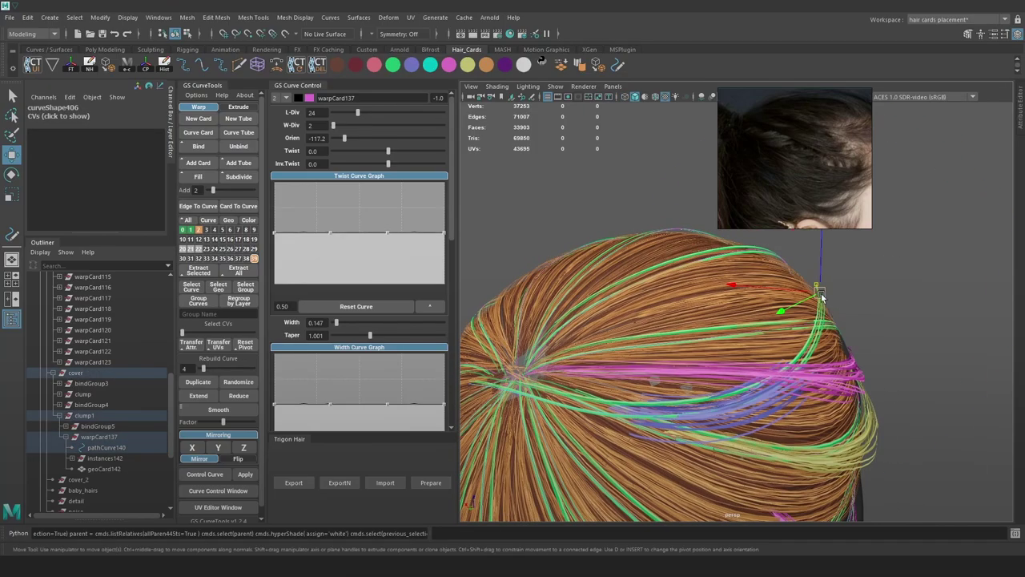
{"action": "key", "text": "4"}
{"action": "key", "text": "ctrl+z"}
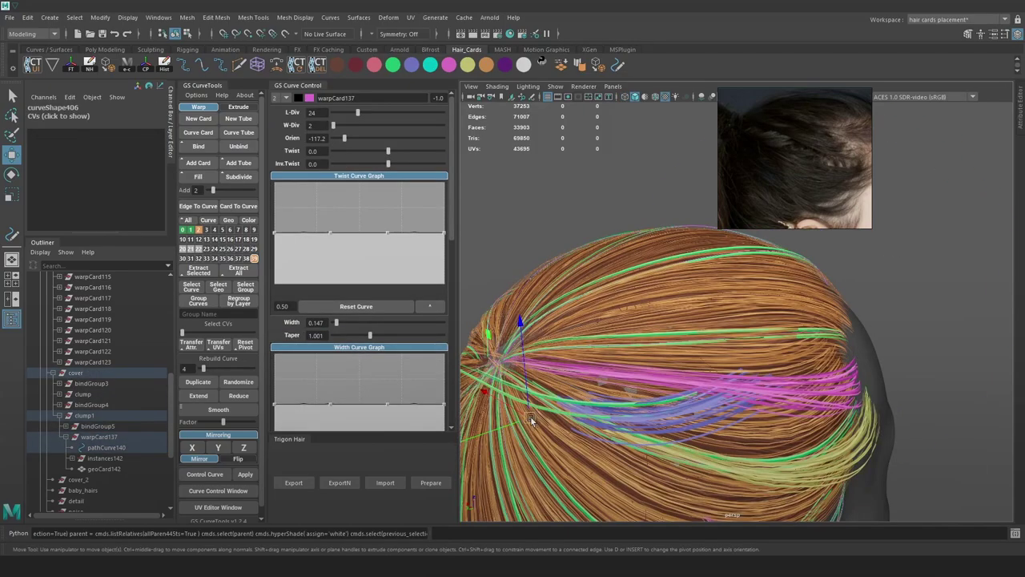
Reposition and rotate the rear control vertices of the duplicated card's curve so its root sits at the ponytail tie
{"action": "mouse_move", "coordinate": [722, 415]}
{"action": "left_mouse_down"}
{"action": "mouse_move", "coordinate": [694, 401]}
{"action": "mouse_move", "coordinate": [745, 358]}
{"action": "mouse_move", "coordinate": [714, 350]}
{"action": "mouse_move", "coordinate": [723, 346]}
{"action": "mouse_move", "coordinate": [521, 314]}
{"action": "mouse_move", "coordinate": [511, 299]}
{"action": "left_mouse_up"}
{"action": "key", "text": "4"}
{"action": "key", "text": "6"}
{"action": "key", "text": "b"}
{"action": "left_click_drag", "start_coordinate": [561, 322], "coordinate": [600, 323], "text": "alt"}
{"action": "left_click", "coordinate": [528, 294]}
{"action": "key", "text": "b"}
{"action": "key", "text": "e"}
{"action": "mouse_move", "coordinate": [650, 349]}
{"action": "left_mouse_down"}
{"action": "mouse_move", "coordinate": [643, 366]}
{"action": "mouse_move", "coordinate": [644, 346]}
{"action": "left_mouse_up"}
Rebuild the duplicated card's curve with a value of 8 and shift a middle control vertex along the top of the blue clump
{"action": "key", "text": "4"}
{"action": "right_click_drag", "start_coordinate": [593, 188], "coordinate": [644, 174]}
{"action": "left_click_drag", "start_coordinate": [203, 368], "coordinate": [208, 369]}
{"action": "right_click_drag", "start_coordinate": [583, 155], "coordinate": [525, 155]}
{"action": "left_click", "coordinate": [755, 337]}
{"action": "key", "text": "6"}
{"action": "key", "text": "w"}
{"action": "key", "text": "b"}
{"action": "left_click_drag", "start_coordinate": [775, 342], "coordinate": [756, 353]}
Inspect the green card, blue clump and pink clump from several angles against the reference photo
{"action": "left_click_drag", "start_coordinate": [826, 360], "coordinate": [746, 353], "text": "alt"}
{"action": "left_click", "coordinate": [565, 319]}
{"action": "middle_click_drag", "start_coordinate": [746, 353], "coordinate": [710, 336], "text": "alt"}
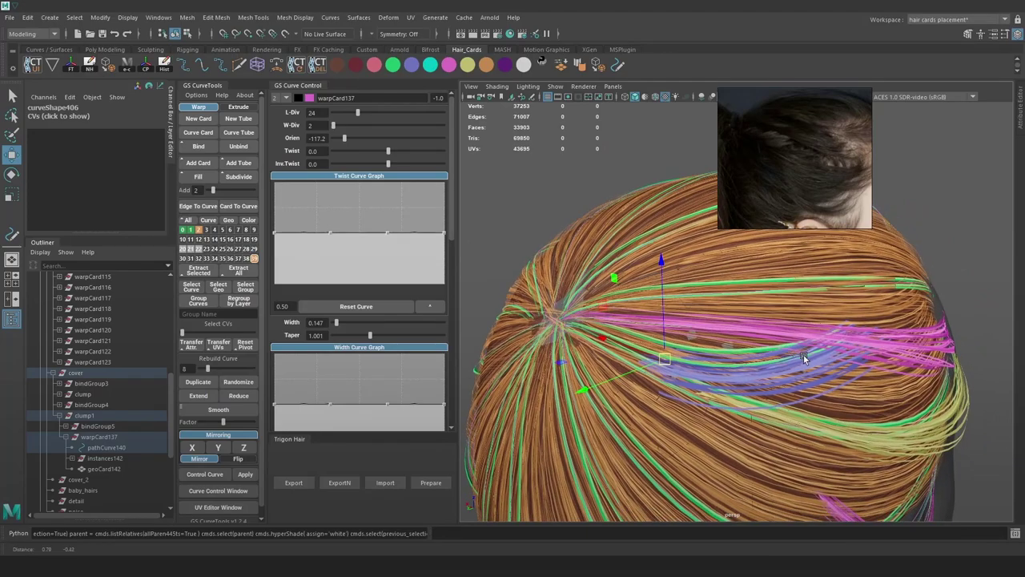
{"action": "right_click_drag", "start_coordinate": [711, 336], "coordinate": [774, 368], "text": "alt"}
{"action": "left_click_drag", "start_coordinate": [829, 359], "coordinate": [750, 323], "text": "alt"}
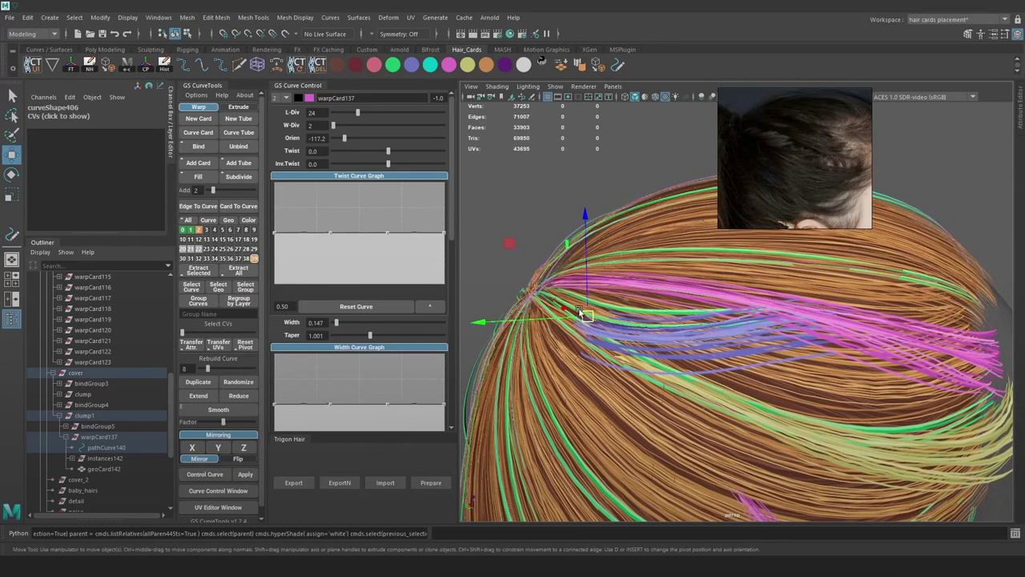
{"action": "left_click_drag", "start_coordinate": [810, 355], "coordinate": [758, 355], "text": "alt"}
{"action": "left_click_drag", "start_coordinate": [740, 352], "coordinate": [825, 348], "text": "alt"}
{"action": "left_click_drag", "start_coordinate": [893, 333], "coordinate": [773, 335], "text": "alt"}
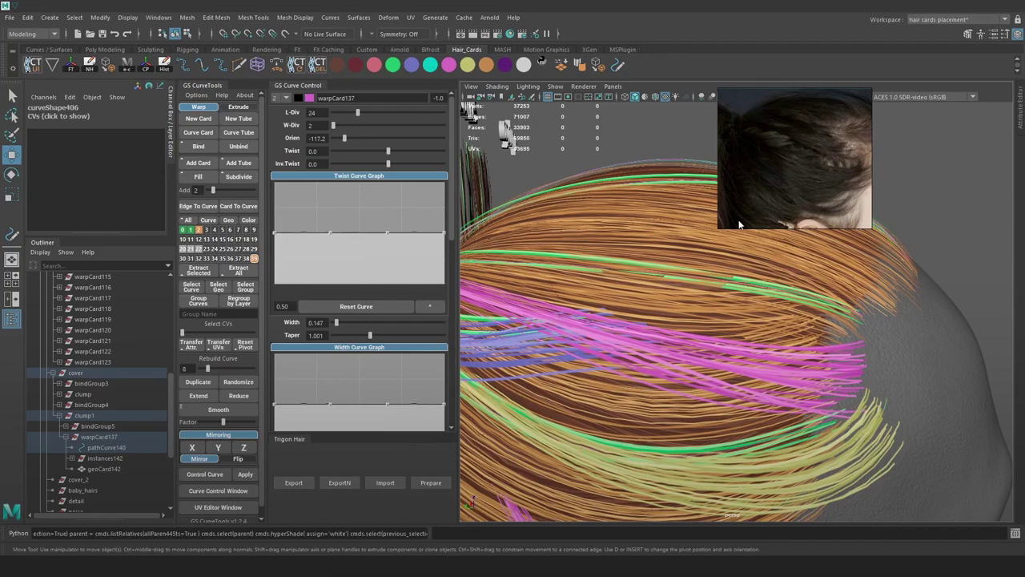
Move a front control vertex of the blue clump's curve under the pink clump, and undo the trial rotation
{"action": "key", "text": "4"}
{"action": "left_click", "coordinate": [527, 342]}
{"action": "left_click_drag", "start_coordinate": [743, 325], "coordinate": [740, 318], "text": "alt"}
{"action": "left_click_drag", "start_coordinate": [929, 218], "coordinate": [882, 218]}
{"action": "mouse_move", "coordinate": [758, 327]}
{"action": "left_mouse_down"}
{"action": "mouse_move", "coordinate": [666, 296]}
{"action": "mouse_move", "coordinate": [761, 271]}
{"action": "left_mouse_up"}
{"action": "key", "text": "6"}
{"action": "key", "text": "w"}
{"action": "mouse_move", "coordinate": [758, 282]}
{"action": "left_mouse_down", "text": "alt"}
{"action": "mouse_move", "coordinate": [756, 307]}
{"action": "mouse_move", "coordinate": [710, 333]}
{"action": "mouse_move", "coordinate": [620, 336]}
{"action": "mouse_move", "coordinate": [655, 327]}
{"action": "left_mouse_up", "text": "alt"}
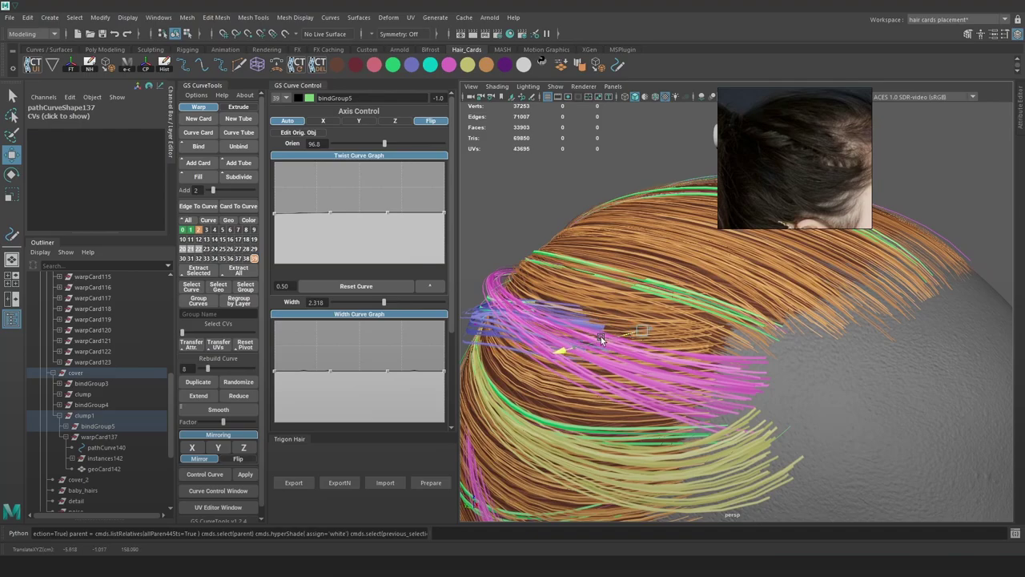
{"action": "key", "text": "e"}
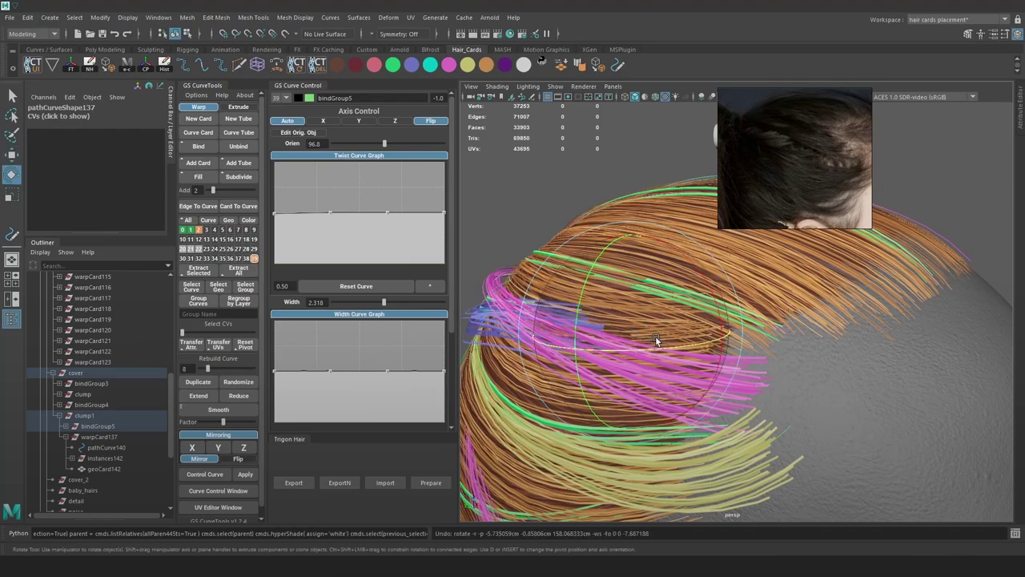
{"action": "key", "text": "w"}
Adjust the middle of the blue clump's curve with soft selection toggled so it lies closer to the head
{"action": "key", "text": "4"}
{"action": "left_click_drag", "start_coordinate": [678, 353], "coordinate": [738, 351], "text": "alt"}
{"action": "key", "text": "e"}
{"action": "key", "text": "w"}
{"action": "key", "text": "b"}
{"action": "key", "text": "w"}
{"action": "key", "text": "6"}
{"action": "left_click_drag", "start_coordinate": [645, 393], "coordinate": [785, 348], "text": "alt"}
Shift a middle control vertex of the blue clump's curve and lower the last two points of its Width Curve Graph
{"action": "key", "text": "4"}
{"action": "key", "text": "6"}
{"action": "left_click_drag", "start_coordinate": [711, 353], "coordinate": [630, 324]}
{"action": "key", "text": "4"}
{"action": "key", "text": "6"}
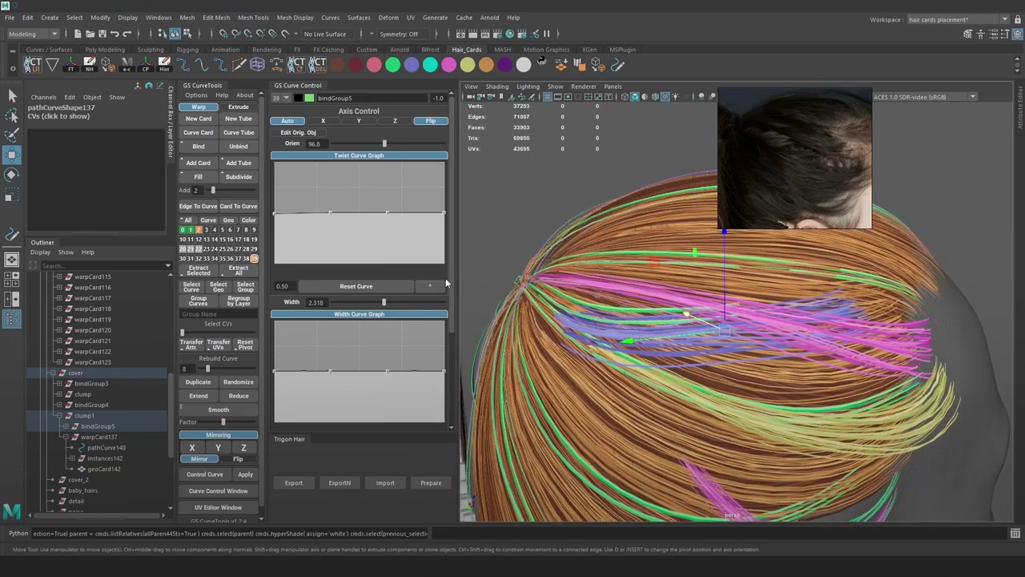
{"action": "left_click_drag", "start_coordinate": [441, 375], "coordinate": [389, 378]}
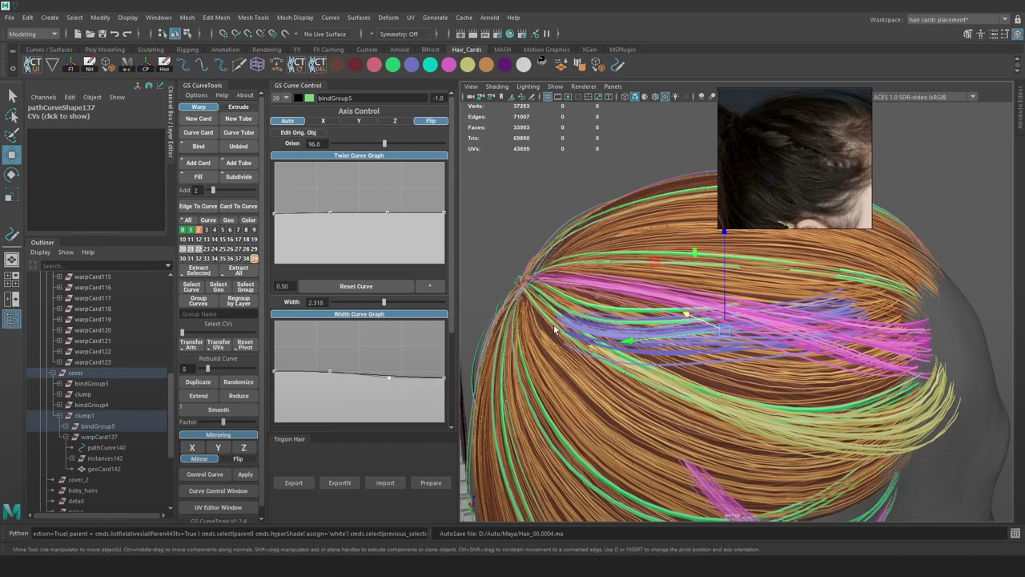
Select the rear end vertices of the blue clump's curve and toggle soft selection to edit its root
{"action": "middle_click_drag", "start_coordinate": [558, 316], "coordinate": [623, 318], "text": "alt"}
{"action": "right_click_drag", "start_coordinate": [536, 218], "coordinate": [485, 216]}
{"action": "key", "text": "4"}
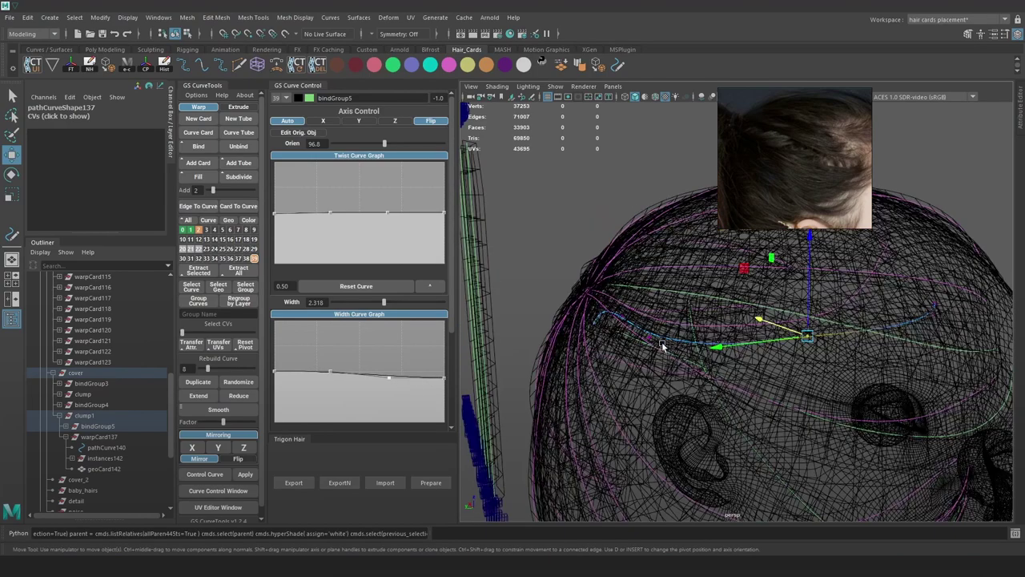
{"action": "key", "text": "5"}
{"action": "mouse_move", "coordinate": [661, 350]}
{"action": "left_mouse_down"}
{"action": "mouse_move", "coordinate": [635, 325]}
{"action": "mouse_move", "coordinate": [649, 314]}
{"action": "mouse_move", "coordinate": [580, 313]}
{"action": "mouse_move", "coordinate": [592, 277]}
{"action": "left_mouse_up"}
{"action": "key", "text": "4"}
{"action": "key", "text": "5"}
{"action": "key", "text": "b"}
{"action": "mouse_move", "coordinate": [597, 330]}
{"action": "left_mouse_down"}
{"action": "mouse_move", "coordinate": [621, 330]}
{"action": "mouse_move", "coordinate": [563, 275]}
{"action": "left_mouse_up"}
{"action": "key", "text": "4"}
{"action": "key", "text": "5"}
Raise the rear end vertex of the blue clump's curve so its root converges at the ponytail tie
{"action": "left_click_drag", "start_coordinate": [617, 294], "coordinate": [615, 280]}
{"action": "scroll", "coordinate": [641, 316], "scroll_direction": "up", "scroll_amount": 2}
{"action": "left_click_drag", "start_coordinate": [648, 324], "coordinate": [736, 346], "text": "alt"}
{"action": "key", "text": "ctrl+z"}
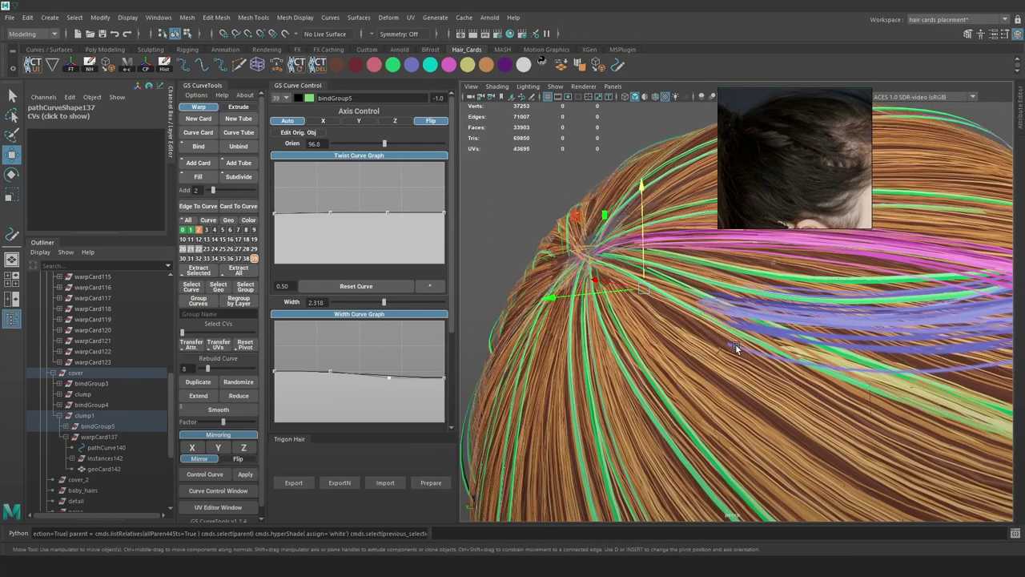
{"action": "left_click_drag", "start_coordinate": [733, 310], "coordinate": [706, 317], "text": "alt"}
{"action": "left_click_drag", "start_coordinate": [572, 257], "coordinate": [572, 242]}
{"action": "scroll", "coordinate": [760, 322], "scroll_direction": "down", "scroll_amount": 3}
{"action": "left_click_drag", "start_coordinate": [760, 320], "coordinate": [592, 292], "text": "alt"}
{"action": "left_click_drag", "start_coordinate": [796, 305], "coordinate": [661, 288], "text": "alt"}
{"action": "left_click_drag", "start_coordinate": [593, 243], "coordinate": [595, 244]}
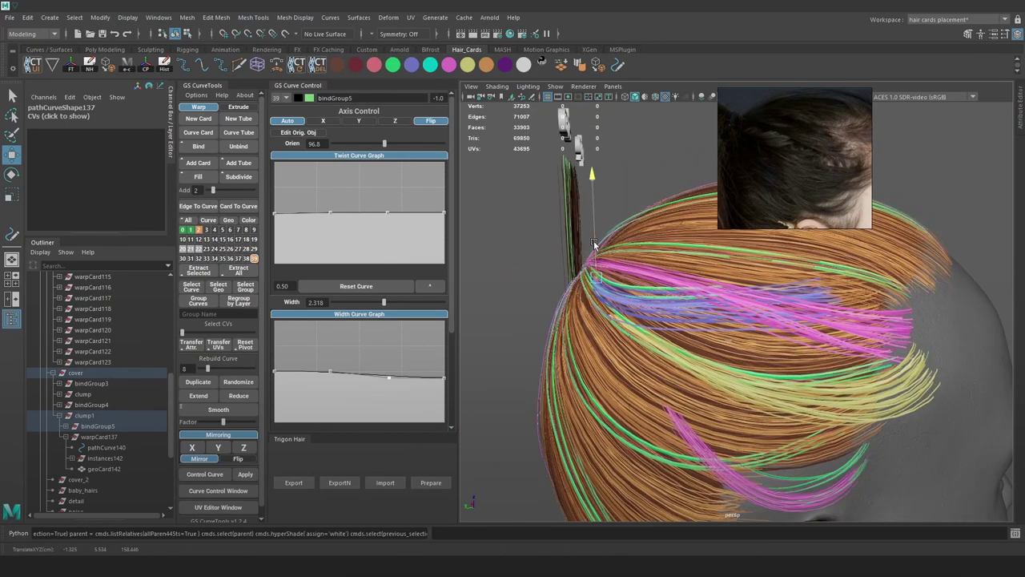
Export the hair with Trigon Hair, switch to Marmoset Toolbag and view the updated ponytail from the side
{"action": "left_click_drag", "start_coordinate": [721, 338], "coordinate": [816, 200], "text": "alt"}
{"action": "left_click", "coordinate": [293, 483]}
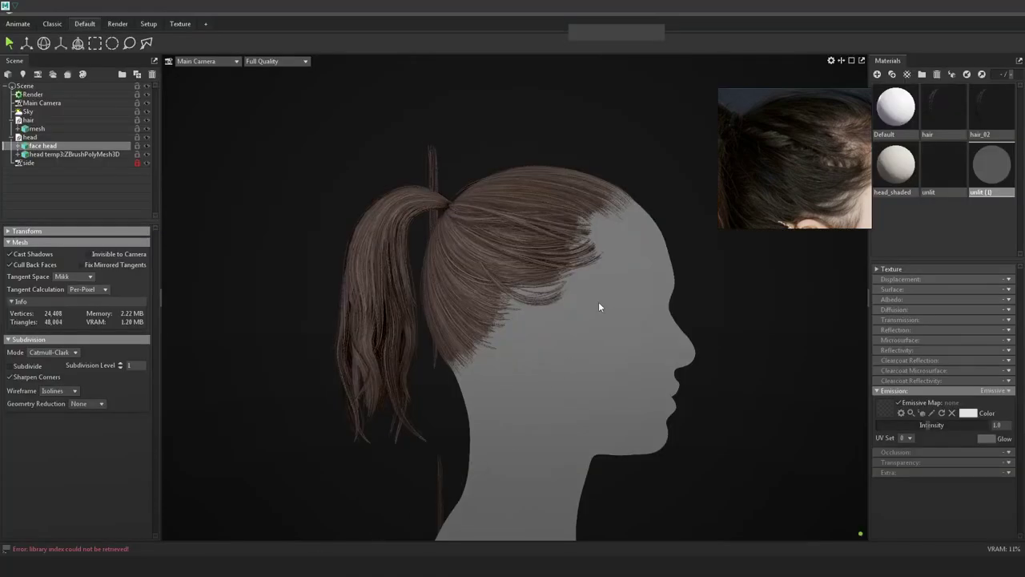
{"action": "left_click_drag", "start_coordinate": [599, 302], "coordinate": [605, 274]}
{"action": "mouse_move", "coordinate": [570, 239]}
{"action": "left_mouse_down"}
{"action": "mouse_move", "coordinate": [513, 233]}
{"action": "mouse_move", "coordinate": [524, 248]}
{"action": "mouse_move", "coordinate": [648, 253]}
{"action": "mouse_move", "coordinate": [552, 252]}
{"action": "mouse_move", "coordinate": [639, 256]}
{"action": "mouse_move", "coordinate": [592, 259]}
{"action": "mouse_move", "coordinate": [623, 270]}
{"action": "mouse_move", "coordinate": [518, 263]}
{"action": "mouse_move", "coordinate": [542, 275]}
{"action": "mouse_move", "coordinate": [685, 269]}
{"action": "left_mouse_up"}
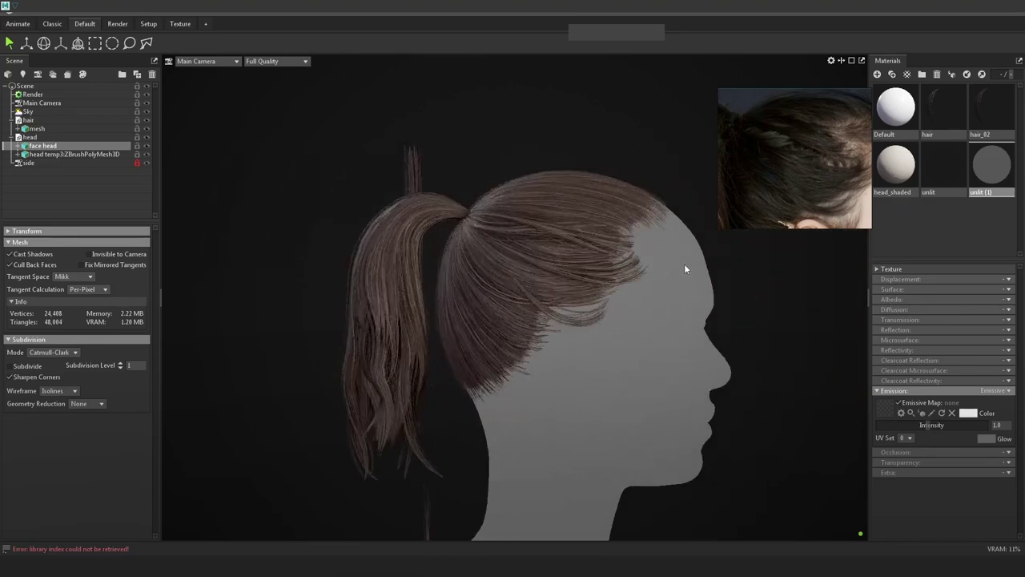
Preview the hair with Use Ray Tracing in the render settings and turn ray tracing off again
{"action": "left_click", "coordinate": [32, 96]}
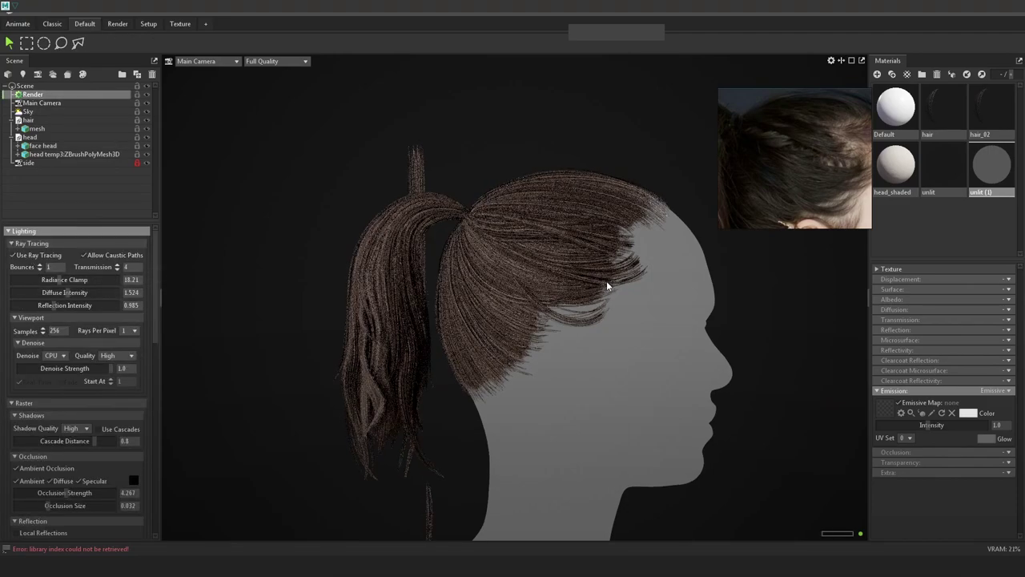
{"action": "left_click", "coordinate": [40, 254]}
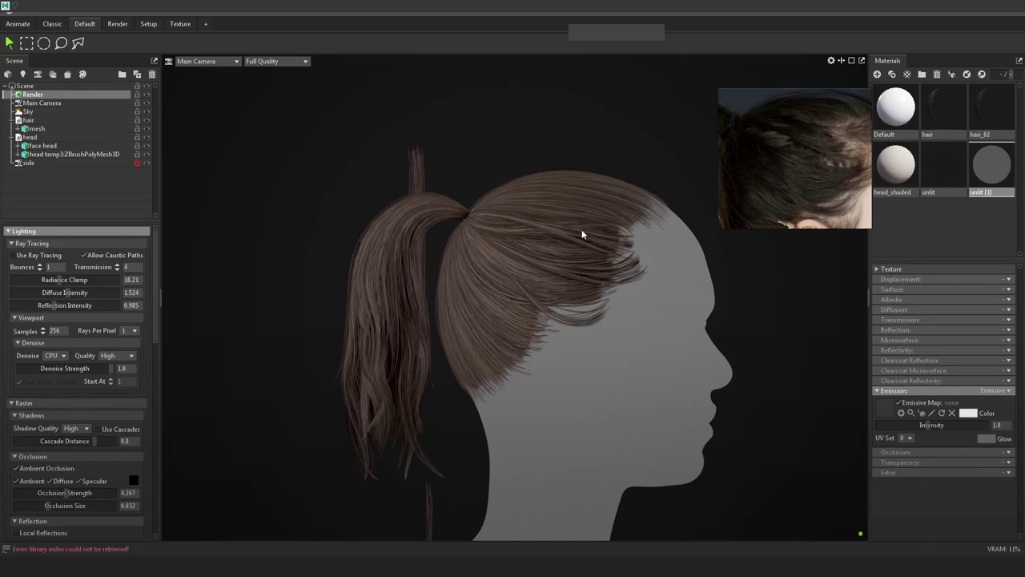
Switch to Maya, select the green bindGroup5 clump's curve and set its width to 2.610
{"action": "left_click", "coordinate": [976, 14]}
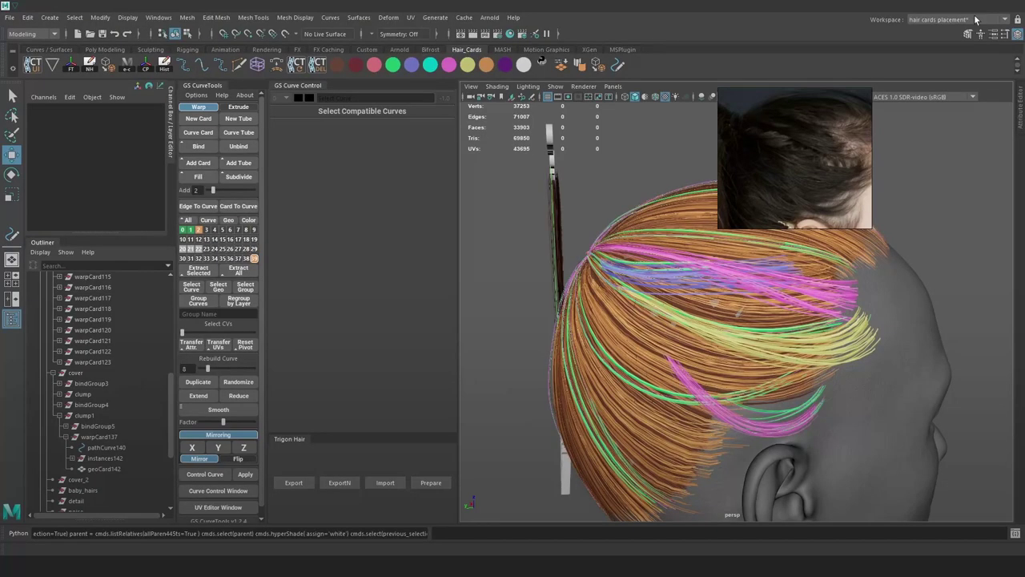
{"action": "scroll", "coordinate": [731, 318], "scroll_direction": "up", "scroll_amount": 3}
{"action": "key", "text": "4"}
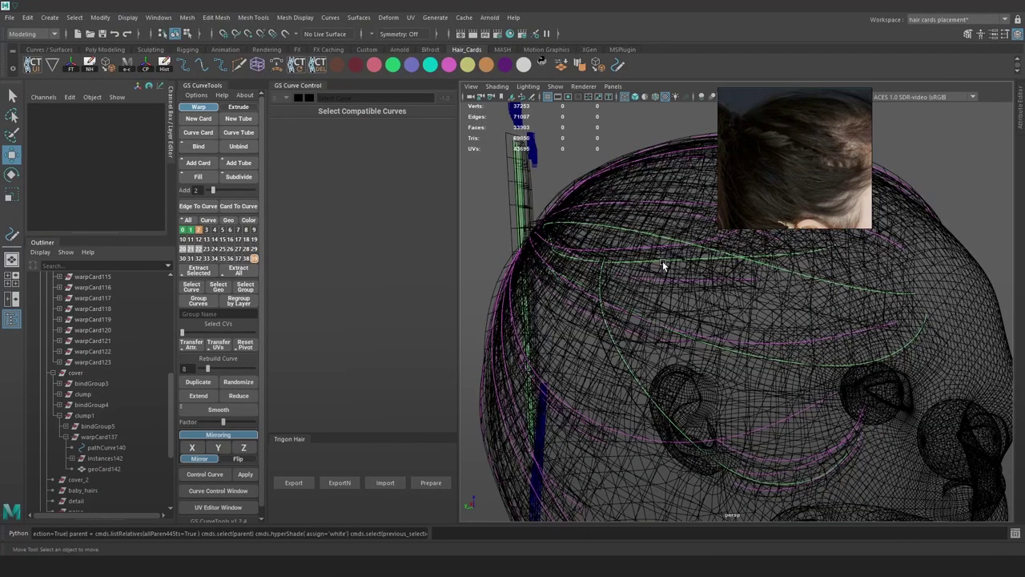
{"action": "left_click", "coordinate": [663, 261]}
{"action": "key", "text": "5"}
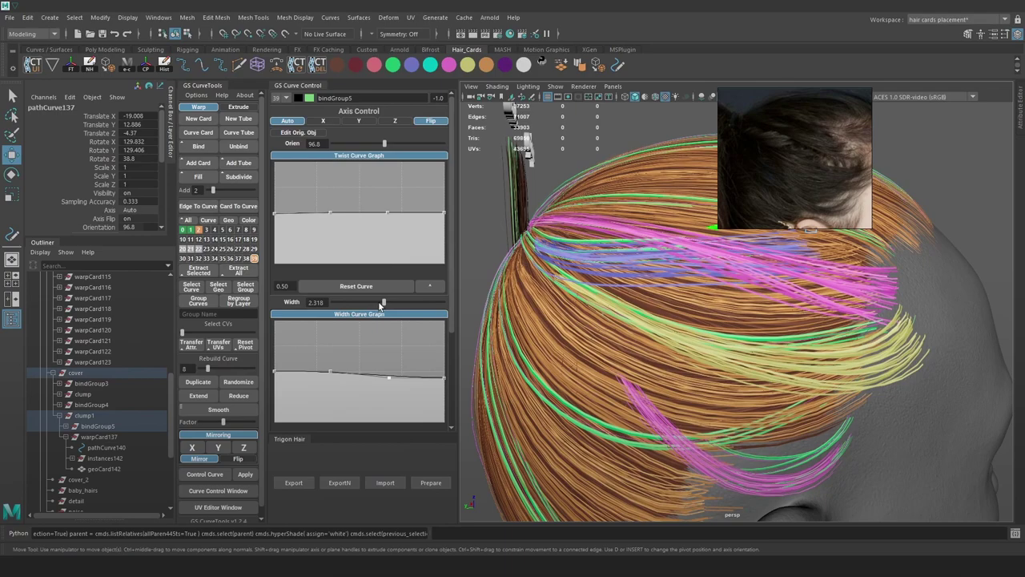
{"action": "left_click_drag", "start_coordinate": [383, 303], "coordinate": [391, 303]}
Select vertices toward the front of the bindGroup5 clump's curve and raise them along the side of the head
{"action": "left_click_drag", "start_coordinate": [905, 240], "coordinate": [874, 250], "text": "alt"}
{"action": "right_click", "coordinate": [935, 197]}
{"action": "mouse_move", "coordinate": [935, 183]}
{"action": "right_mouse_down"}
{"action": "mouse_move", "coordinate": [951, 187]}
{"action": "mouse_move", "coordinate": [881, 186]}
{"action": "right_mouse_up"}
{"action": "middle_click_drag", "start_coordinate": [830, 261], "coordinate": [788, 295], "text": "alt"}
{"action": "key", "text": "4"}
{"action": "left_click_drag", "start_coordinate": [750, 318], "coordinate": [670, 269]}
{"action": "key", "text": "5"}
{"action": "left_click_drag", "start_coordinate": [715, 303], "coordinate": [715, 275]}
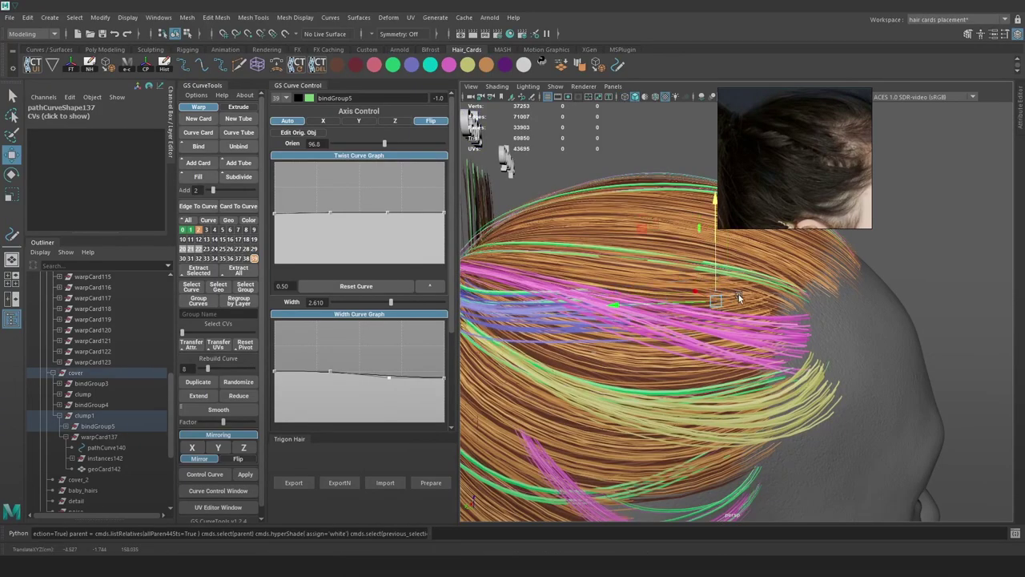
Select the bindGroup3 clump's curve running to the temple and increase its width
{"action": "right_click_drag", "start_coordinate": [737, 295], "coordinate": [664, 264], "text": "alt"}
{"action": "left_click_drag", "start_coordinate": [664, 264], "coordinate": [697, 297], "text": "alt"}
{"action": "right_click_drag", "start_coordinate": [698, 297], "coordinate": [758, 322], "text": "alt"}
{"action": "key", "text": "4"}
{"action": "left_click", "coordinate": [758, 321]}
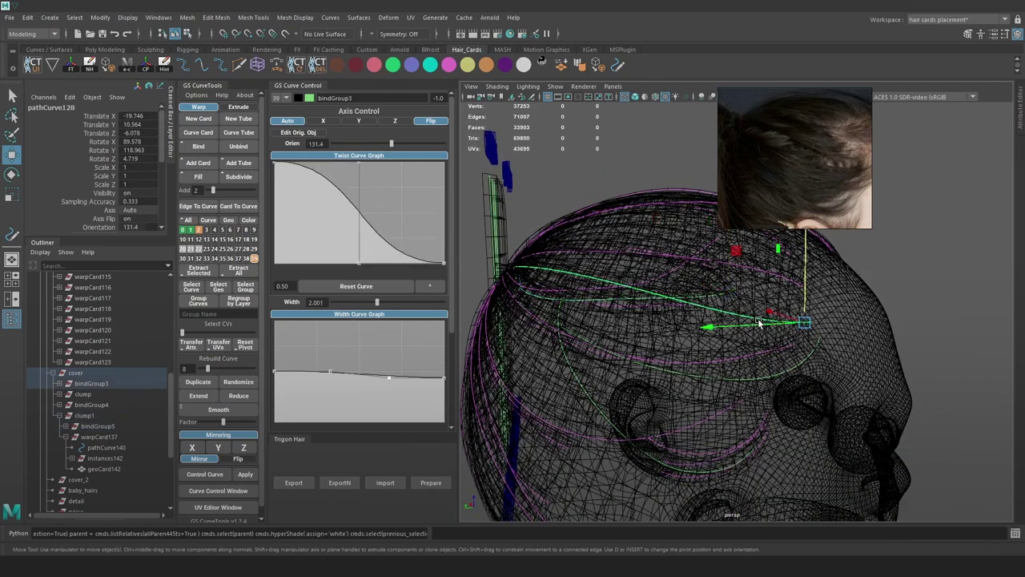
{"action": "key", "text": "6"}
{"action": "left_click_drag", "start_coordinate": [724, 297], "coordinate": [733, 302], "text": "alt"}
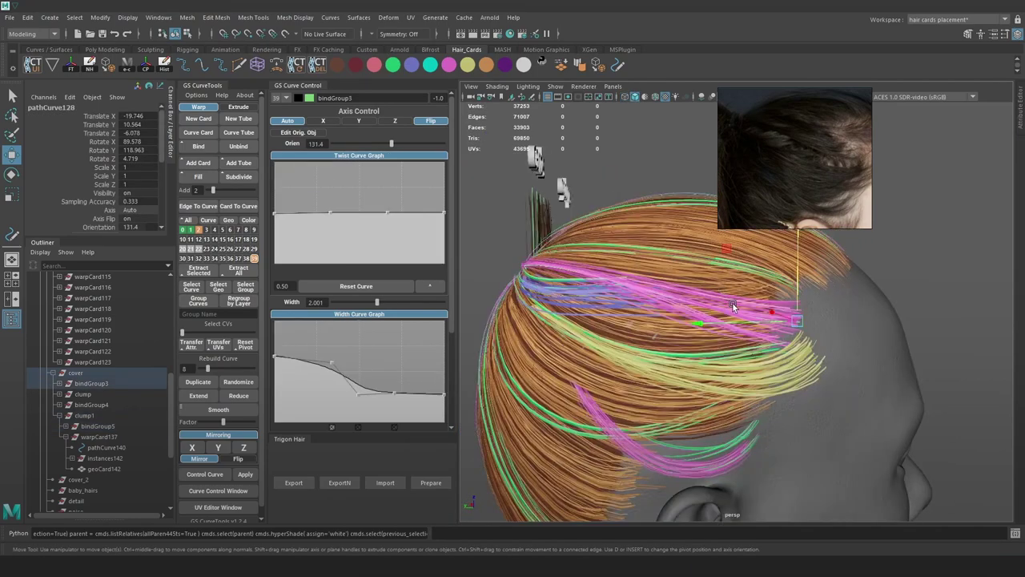
{"action": "right_click_drag", "start_coordinate": [732, 302], "coordinate": [735, 303], "text": "alt"}
{"action": "left_click_drag", "start_coordinate": [375, 302], "coordinate": [383, 310]}
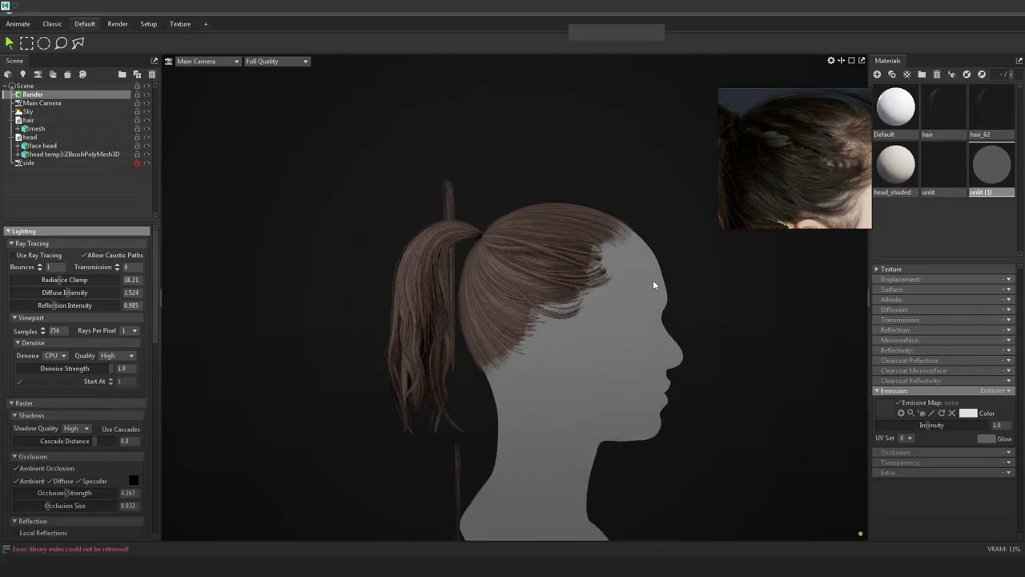
Examine the updated ponytail in Marmoset Toolbag from several angles and compare its clumps with the reference photo
{"action": "left_click_drag", "start_coordinate": [653, 279], "coordinate": [635, 253], "text": "alt"}
{"action": "scroll", "coordinate": [625, 256], "scroll_direction": "up", "scroll_amount": 3}
{"action": "scroll", "coordinate": [825, 241], "scroll_direction": "down", "scroll_amount": 2}
{"action": "left_click_drag", "start_coordinate": [659, 309], "coordinate": [500, 298], "text": "alt"}
{"action": "left_click_drag", "start_coordinate": [618, 311], "coordinate": [685, 284], "text": "alt"}
{"action": "left_click_drag", "start_coordinate": [617, 291], "coordinate": [627, 289], "text": "alt"}
{"action": "scroll", "coordinate": [785, 146], "scroll_direction": "up", "scroll_amount": 3}
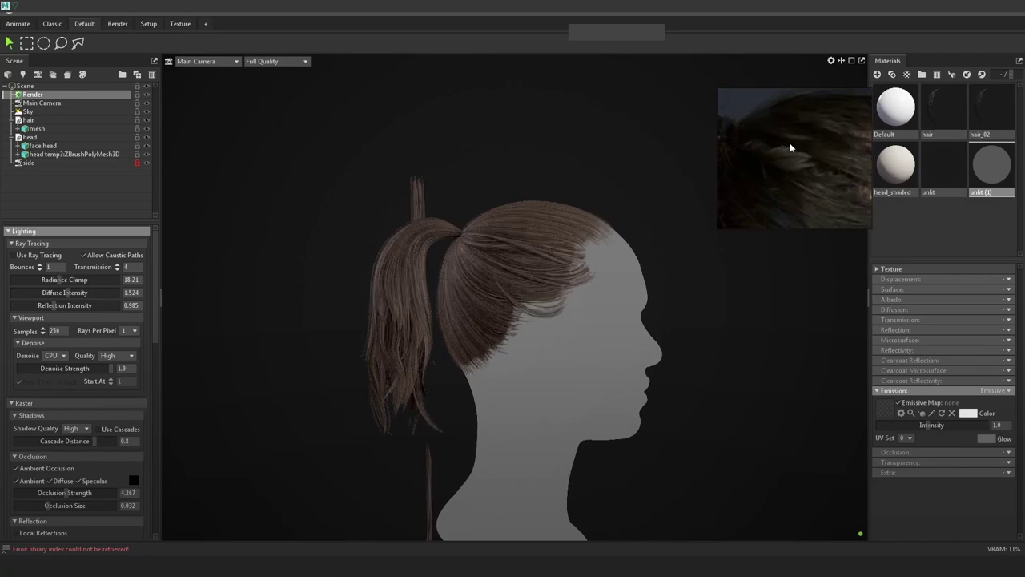
{"action": "left_click", "coordinate": [548, 221]}
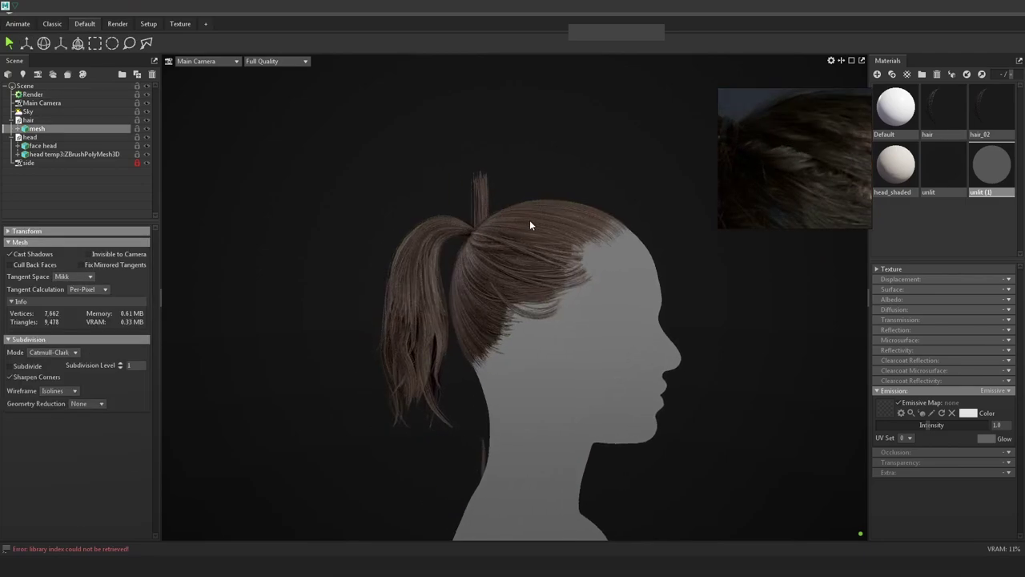
{"action": "middle_click_drag", "start_coordinate": [833, 142], "coordinate": [797, 156]}
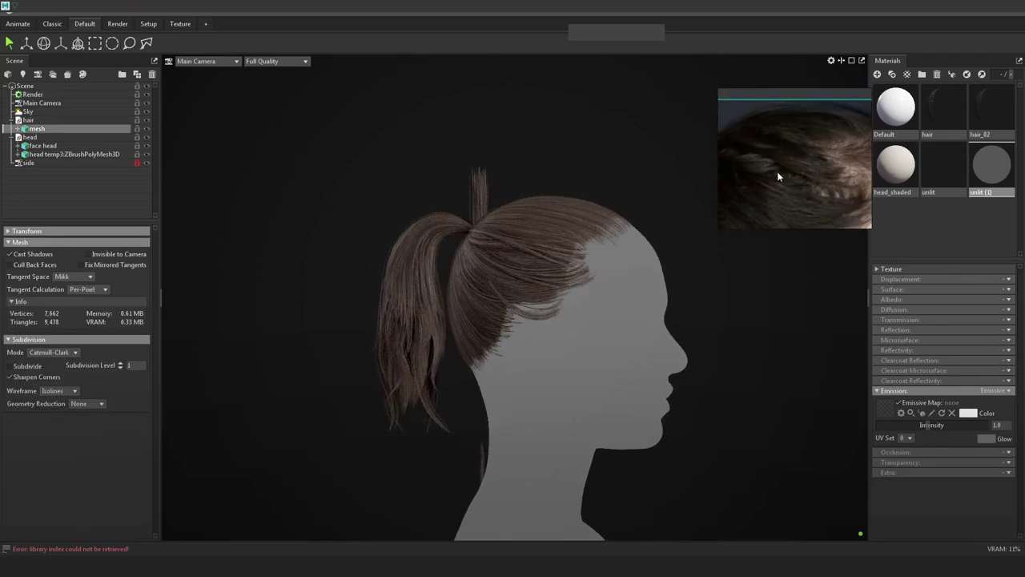
{"action": "right_click", "coordinate": [603, 216]}
{"action": "left_click", "coordinate": [604, 175]}
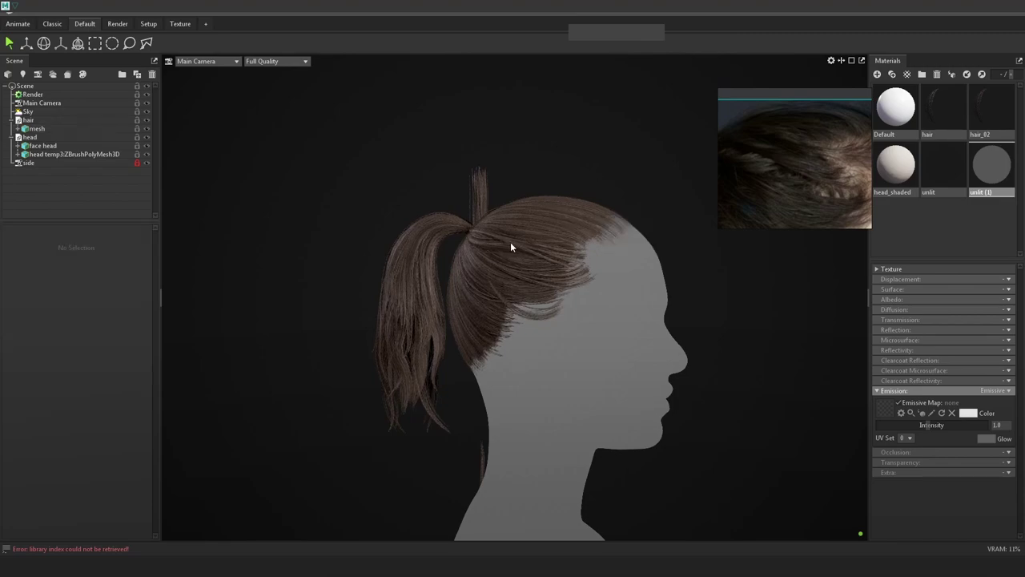
{"action": "scroll", "coordinate": [792, 171], "scroll_direction": "down", "scroll_amount": 5}
{"action": "scroll", "coordinate": [814, 178], "scroll_direction": "up", "scroll_amount": 5}
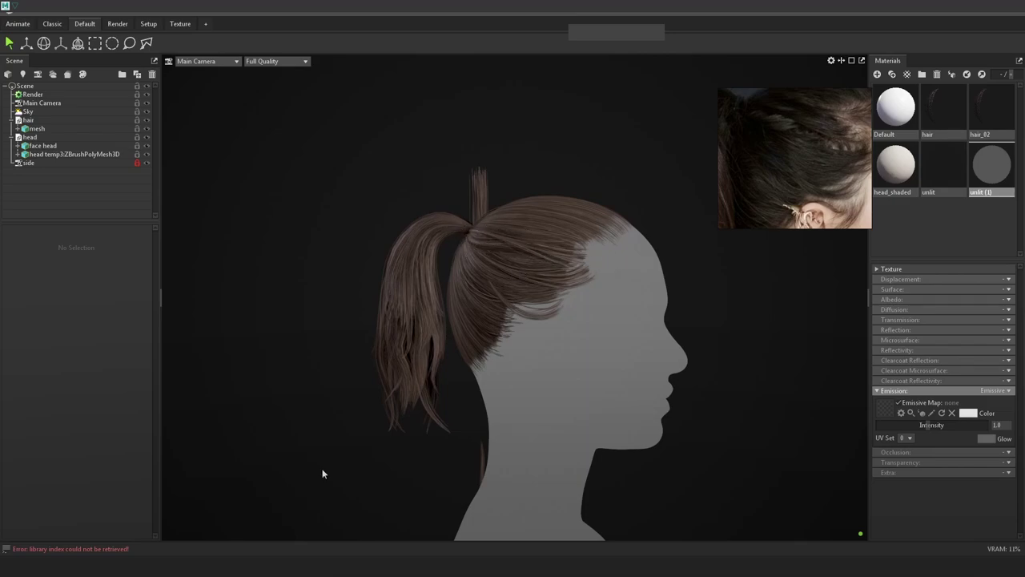
Switch to the MyProject Unreal Editor window and open the hair mesh asset's options
{"action": "mouse_move", "coordinate": [226, 566]}
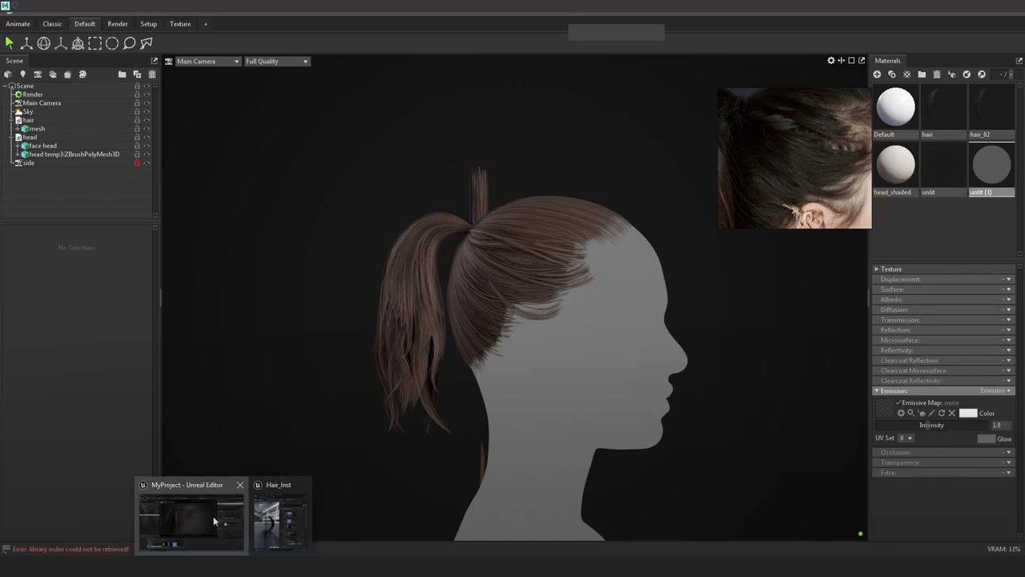
{"action": "left_click", "coordinate": [214, 522]}
{"action": "right_click", "coordinate": [395, 490]}
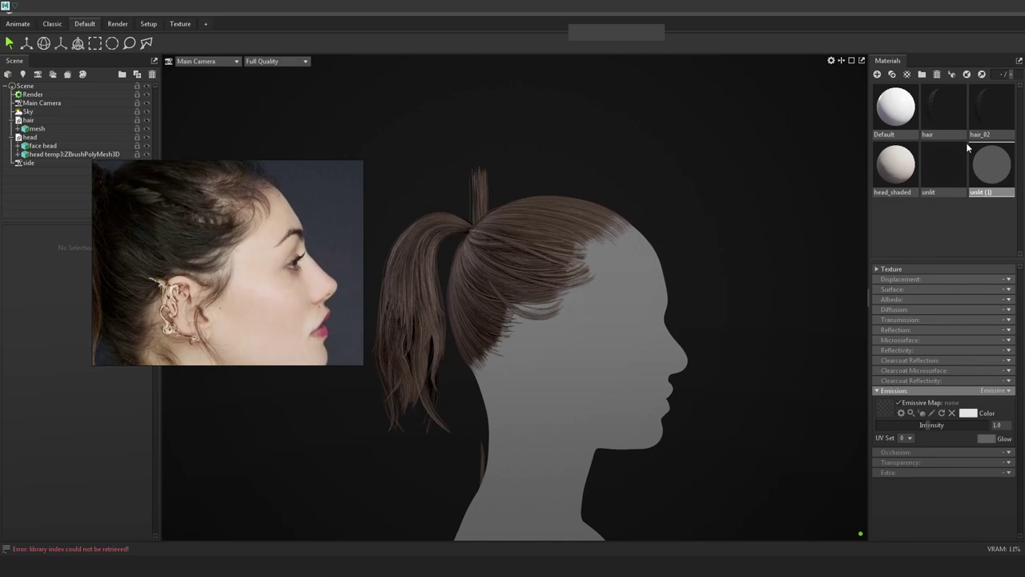
In Marmoset Toolbag, delete the hair_02 material and duplicate the hair material
{"action": "left_click", "coordinate": [943, 119]}
{"action": "left_click", "coordinate": [992, 122]}
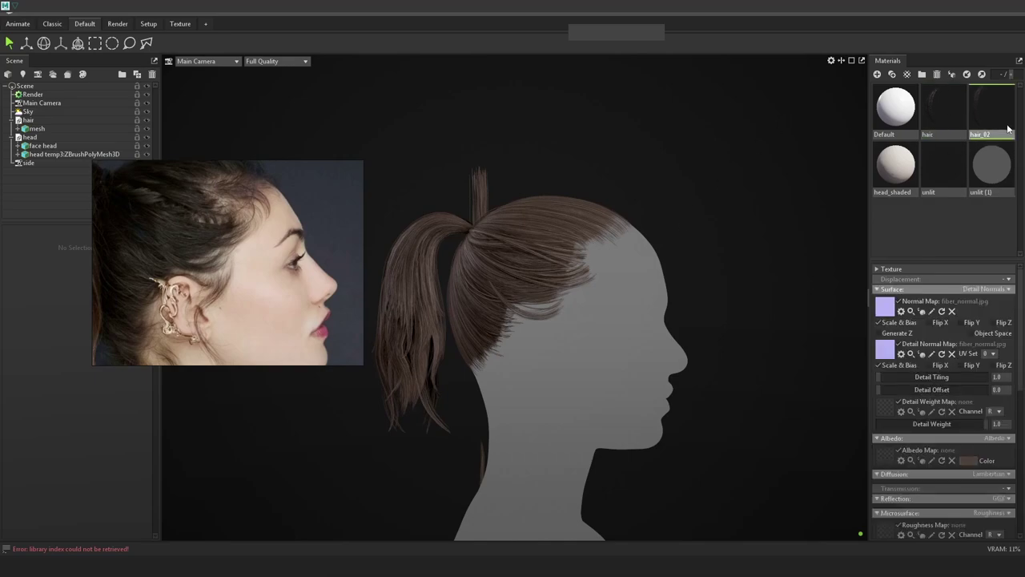
{"action": "key", "text": "Delete"}
{"action": "right_click", "coordinate": [914, 104]}
{"action": "right_click", "coordinate": [940, 105]}
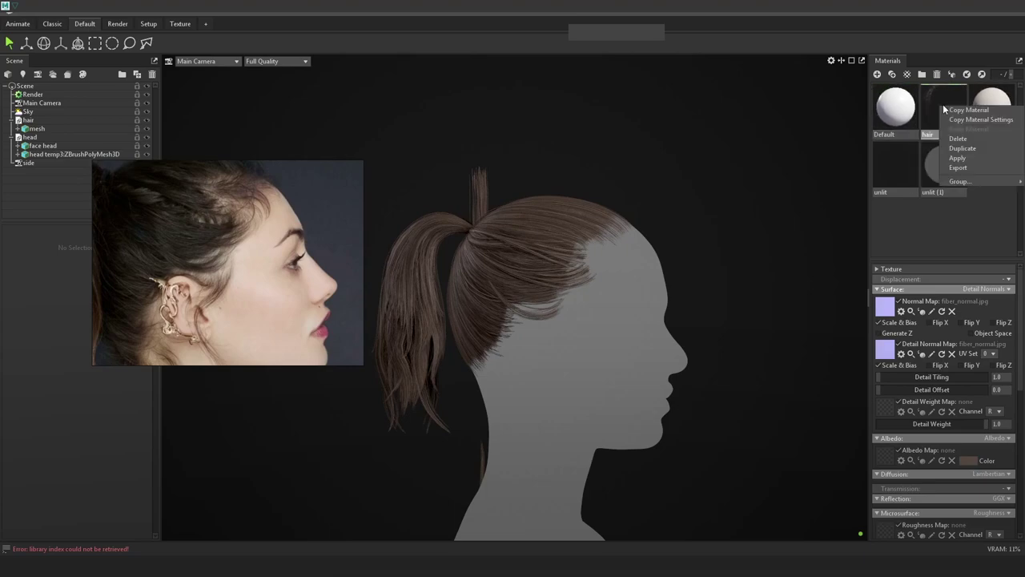
{"action": "left_click", "coordinate": [962, 148]}
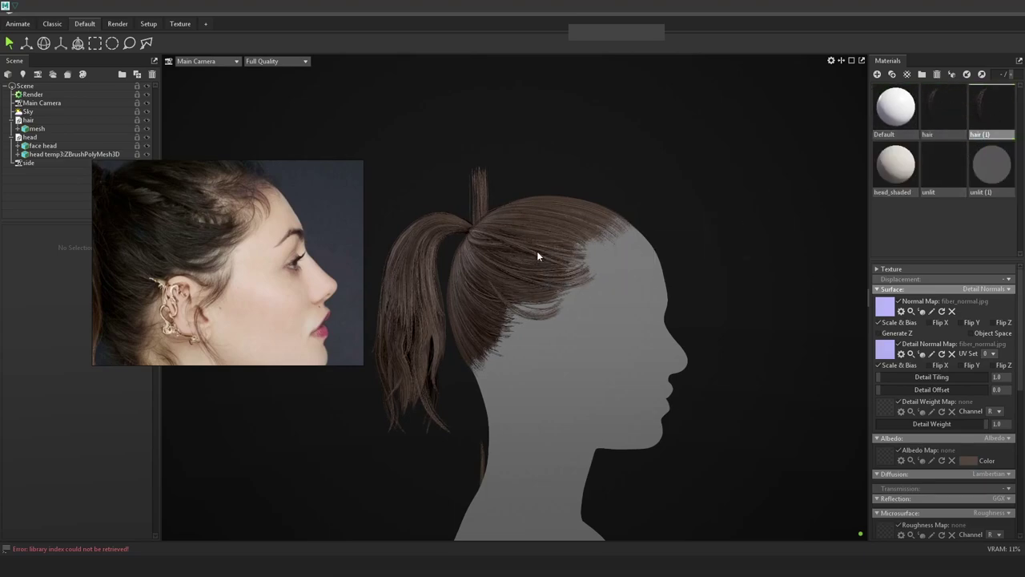
Darken the albedo color of the hair (1) material to a deep brown
{"action": "left_click", "coordinate": [968, 463]}
{"action": "left_click_drag", "start_coordinate": [862, 326], "coordinate": [864, 316]}
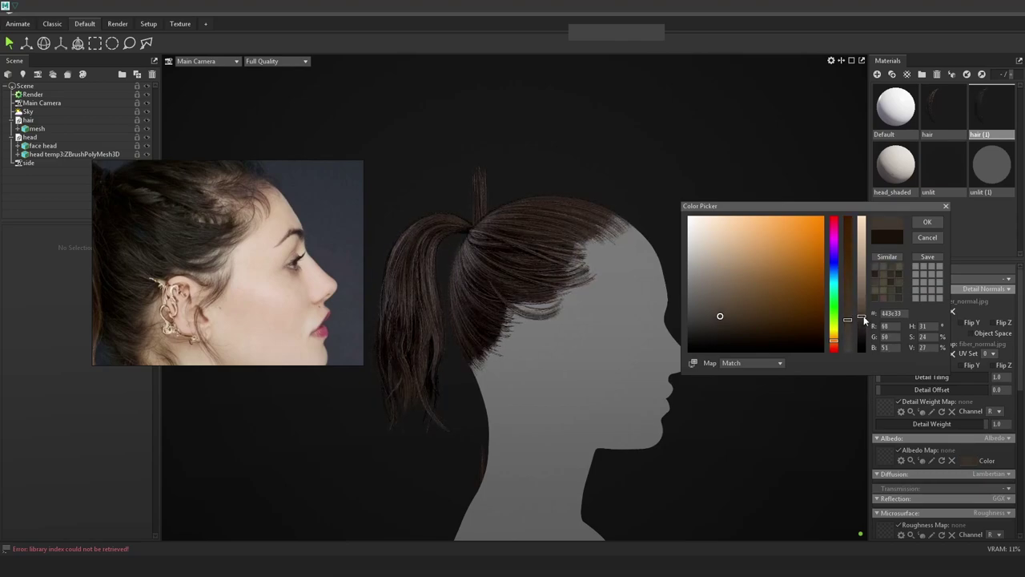
{"action": "left_click", "coordinate": [928, 222]}
Set the hair (1) material's roughness to 0.634 and its specular intensity to 0.054
{"action": "scroll", "coordinate": [943, 440], "scroll_direction": "down", "scroll_amount": 3}
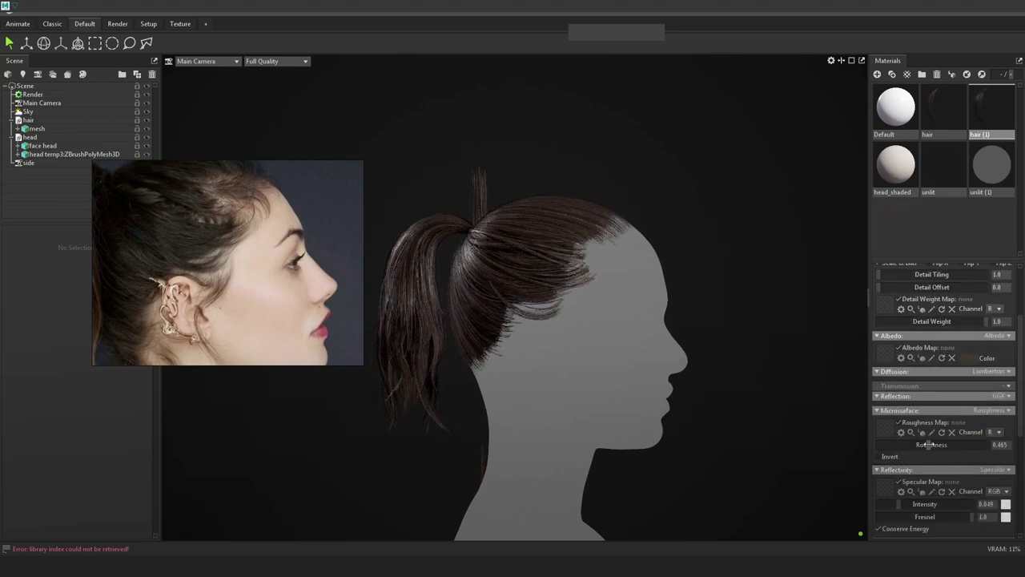
{"action": "left_click_drag", "start_coordinate": [944, 442], "coordinate": [946, 443]}
{"action": "mouse_move", "coordinate": [898, 504]}
{"action": "left_mouse_down"}
{"action": "mouse_move", "coordinate": [921, 503]}
{"action": "mouse_move", "coordinate": [903, 504]}
{"action": "left_mouse_up"}
{"action": "left_click_drag", "start_coordinate": [649, 302], "coordinate": [781, 281], "text": "shift"}
{"action": "scroll", "coordinate": [759, 279], "scroll_direction": "up", "scroll_amount": 1}
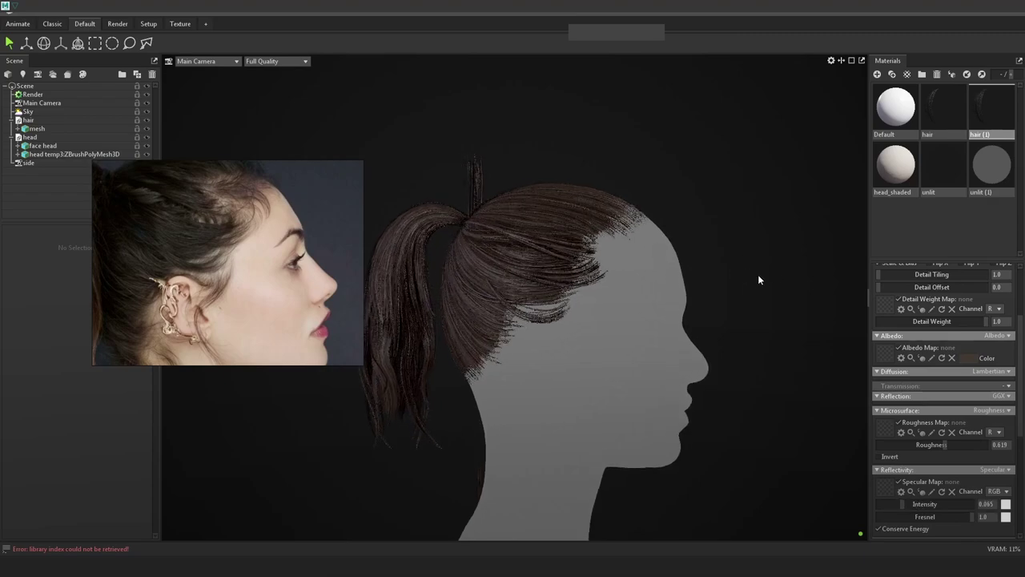
{"action": "scroll", "coordinate": [782, 280], "scroll_direction": "up", "scroll_amount": 1}
{"action": "left_click_drag", "start_coordinate": [903, 504], "coordinate": [901, 504]}
{"action": "mouse_move", "coordinate": [946, 445]}
{"action": "left_mouse_down"}
{"action": "mouse_move", "coordinate": [954, 446]}
{"action": "mouse_move", "coordinate": [934, 446]}
{"action": "left_mouse_up"}
{"action": "left_click_drag", "start_coordinate": [722, 358], "coordinate": [769, 359], "text": "shift"}
{"action": "left_click_drag", "start_coordinate": [934, 445], "coordinate": [947, 445]}
{"action": "left_click_drag", "start_coordinate": [728, 340], "coordinate": [726, 318], "text": "shift"}
{"action": "scroll", "coordinate": [724, 318], "scroll_direction": "down", "scroll_amount": 3}
Apply the hair material to the hair mesh for comparison, then assign hair (1) and clear the selection
{"action": "left_click_drag", "start_coordinate": [944, 111], "coordinate": [549, 290]}
{"action": "left_click", "coordinate": [990, 111]}
{"action": "left_click_drag", "start_coordinate": [1002, 104], "coordinate": [559, 245]}
{"action": "scroll", "coordinate": [689, 268], "scroll_direction": "up", "scroll_amount": 3}
{"action": "left_click_drag", "start_coordinate": [705, 273], "coordinate": [749, 276], "text": "shift"}
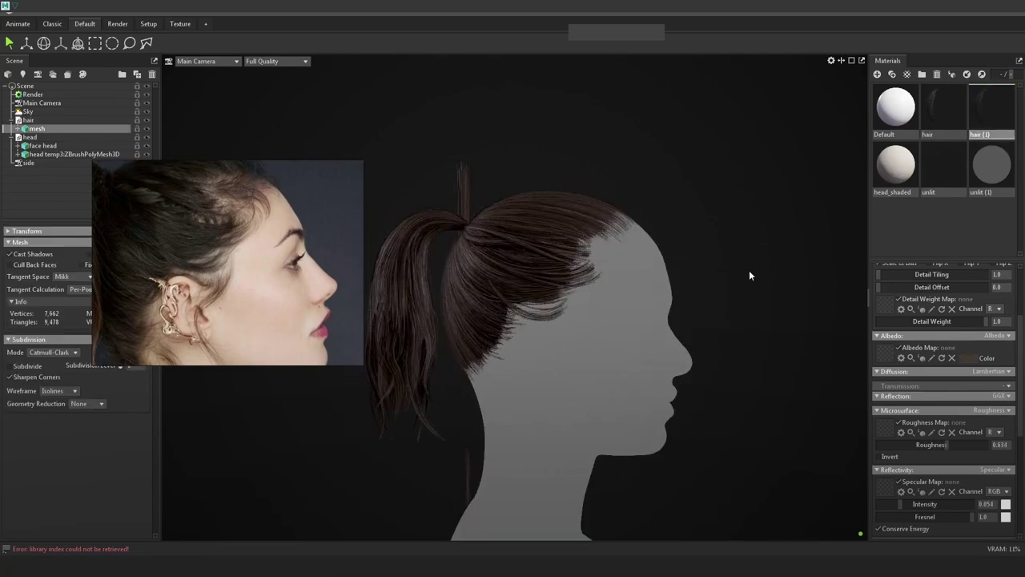
{"action": "left_click", "coordinate": [741, 256]}
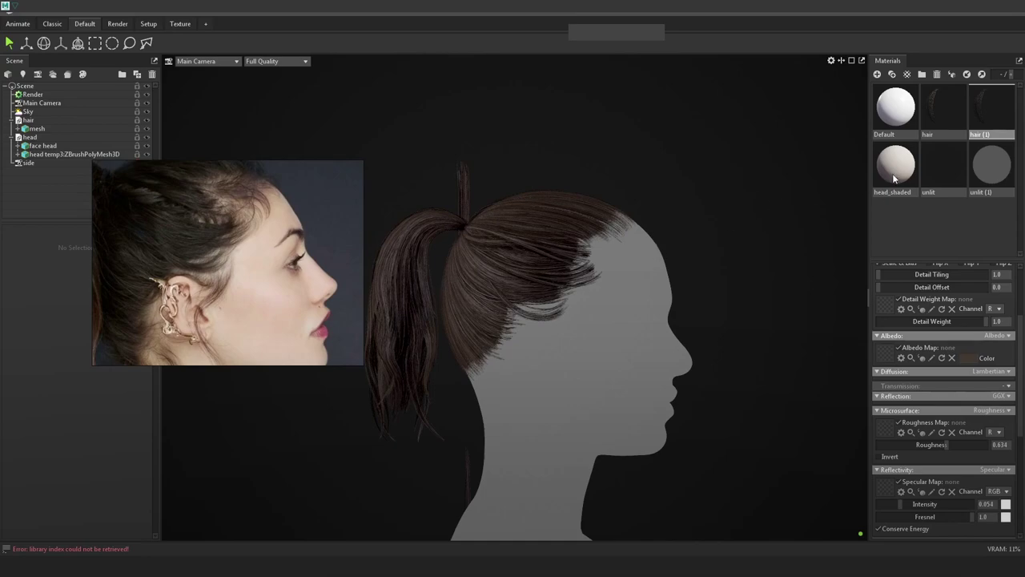
Apply the head_shaded material to the head
{"action": "left_click_drag", "start_coordinate": [893, 175], "coordinate": [648, 264]}
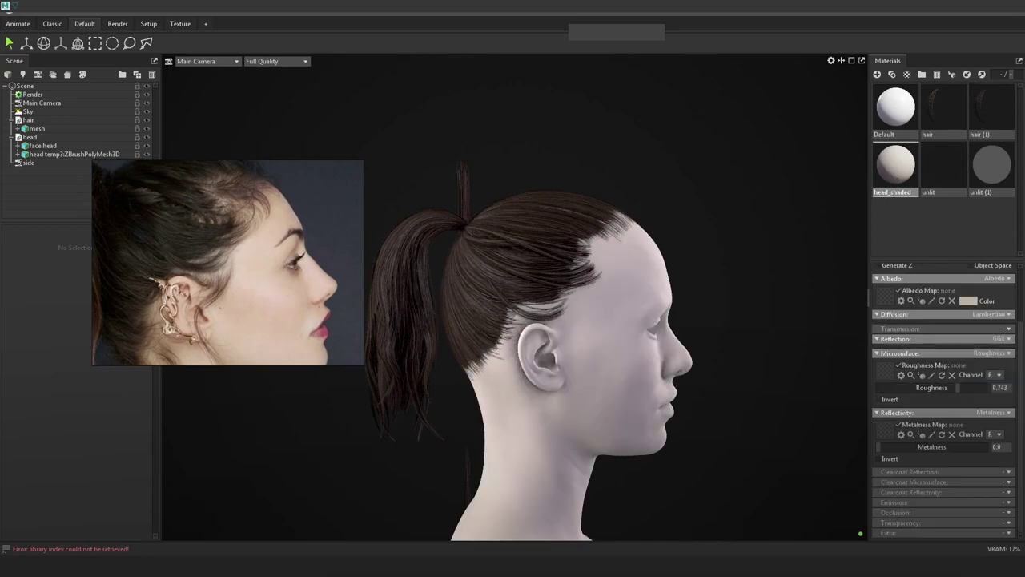
{"action": "right_click", "coordinate": [594, 289]}
{"action": "left_click", "coordinate": [721, 268]}
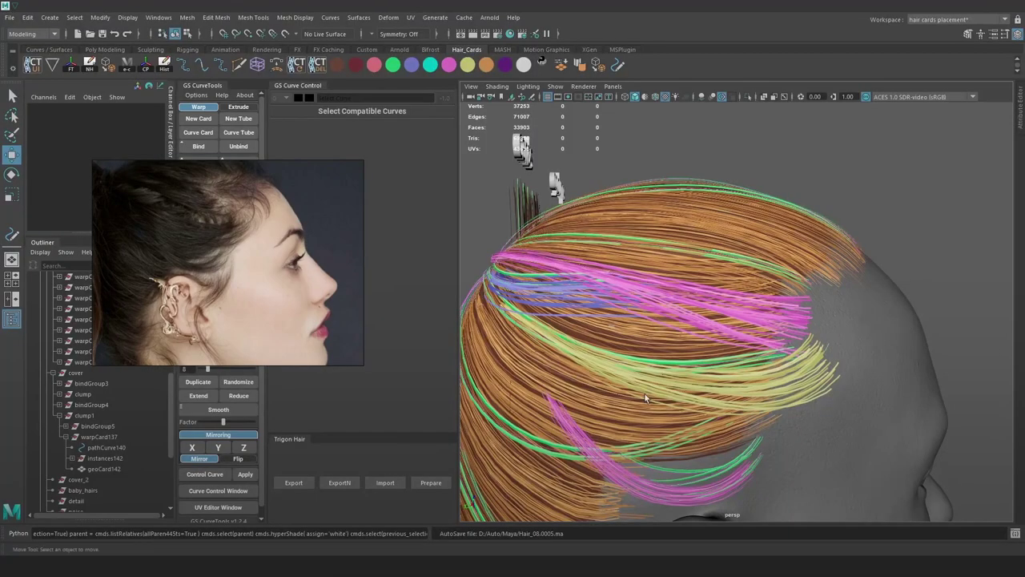
Switch to Maya, select a hair card's curve near the temple and nudge its vertices slightly forward
{"action": "left_click_drag", "start_coordinate": [648, 398], "coordinate": [811, 332], "text": "alt"}
{"action": "key", "text": "4"}
{"action": "left_click", "coordinate": [811, 333]}
{"action": "key", "text": "6"}
{"action": "middle_click_drag", "start_coordinate": [929, 317], "coordinate": [849, 331], "text": "alt"}
{"action": "scroll", "coordinate": [854, 320], "scroll_direction": "down", "scroll_amount": 2}
{"action": "right_click_drag", "start_coordinate": [884, 224], "coordinate": [833, 226]}
{"action": "key", "text": "4"}
{"action": "key", "text": "6"}
{"action": "mouse_move", "coordinate": [757, 365]}
{"action": "left_mouse_down"}
{"action": "mouse_move", "coordinate": [705, 318]}
{"action": "mouse_move", "coordinate": [730, 347]}
{"action": "mouse_move", "coordinate": [777, 367]}
{"action": "mouse_move", "coordinate": [762, 365]}
{"action": "left_mouse_up"}
Select neighboring card curves near the temple in wireframe and check how their shaded cards sit
{"action": "key", "text": "4"}
{"action": "left_click_drag", "start_coordinate": [712, 389], "coordinate": [687, 360]}
{"action": "key", "text": "6"}
{"action": "key", "text": "4"}
{"action": "mouse_move", "coordinate": [633, 366]}
{"action": "left_mouse_down", "text": "alt"}
{"action": "mouse_move", "coordinate": [655, 365]}
{"action": "mouse_move", "coordinate": [632, 343]}
{"action": "left_mouse_up", "text": "alt"}
{"action": "left_click", "coordinate": [634, 360]}
{"action": "key", "text": "6"}
{"action": "mouse_move", "coordinate": [775, 352]}
{"action": "left_mouse_down", "text": "alt"}
{"action": "mouse_move", "coordinate": [695, 390]}
{"action": "mouse_move", "coordinate": [759, 358]}
{"action": "left_mouse_up", "text": "alt"}
Select the front vertices of warpCard37's curve at the temple, rotate them slightly and shift them back
{"action": "left_click", "coordinate": [689, 366]}
{"action": "key", "text": "4"}
{"action": "left_click", "coordinate": [624, 357]}
{"action": "right_click_drag", "start_coordinate": [938, 220], "coordinate": [865, 229]}
{"action": "left_click_drag", "start_coordinate": [694, 368], "coordinate": [632, 339]}
{"action": "key", "text": "6"}
{"action": "left_click_drag", "start_coordinate": [704, 367], "coordinate": [719, 369], "text": "alt"}
{"action": "key", "text": "e"}
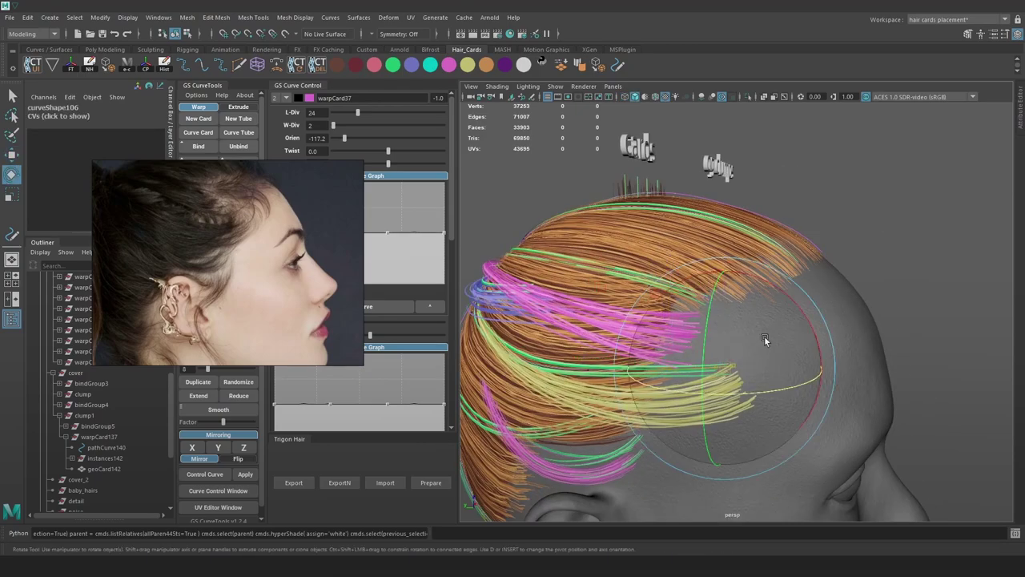
{"action": "left_click_drag", "start_coordinate": [789, 294], "coordinate": [785, 291]}
{"action": "key", "text": "w"}
{"action": "left_click_drag", "start_coordinate": [733, 363], "coordinate": [724, 360]}
Select another hair card at the temple, extend its front end forward, rotate it and adjust its orientation
{"action": "key", "text": "4"}
{"action": "left_click", "coordinate": [650, 335]}
{"action": "key", "text": "6"}
{"action": "key", "text": "4"}
{"action": "left_click", "coordinate": [540, 299]}
{"action": "key", "text": "6"}
{"action": "left_click", "coordinate": [856, 230]}
{"action": "key", "text": "4"}
{"action": "key", "text": "6"}
{"action": "mouse_move", "coordinate": [682, 319]}
{"action": "left_mouse_down"}
{"action": "mouse_move", "coordinate": [710, 357]}
{"action": "mouse_move", "coordinate": [739, 342]}
{"action": "left_mouse_up"}
{"action": "key", "text": "e"}
{"action": "left_click_drag", "start_coordinate": [811, 273], "coordinate": [690, 239]}
{"action": "left_click_drag", "start_coordinate": [391, 142], "coordinate": [387, 142]}
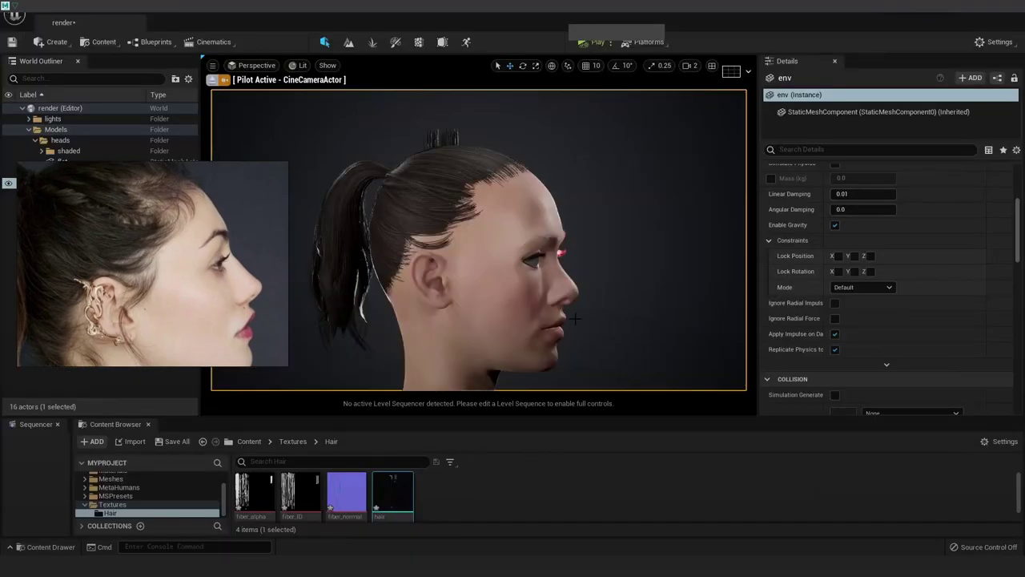
Reimport the hair mesh in Unreal Editor and compare the ponytail with the reference photo
{"action": "right_click", "coordinate": [393, 487]}
{"action": "left_click", "coordinate": [432, 213]}
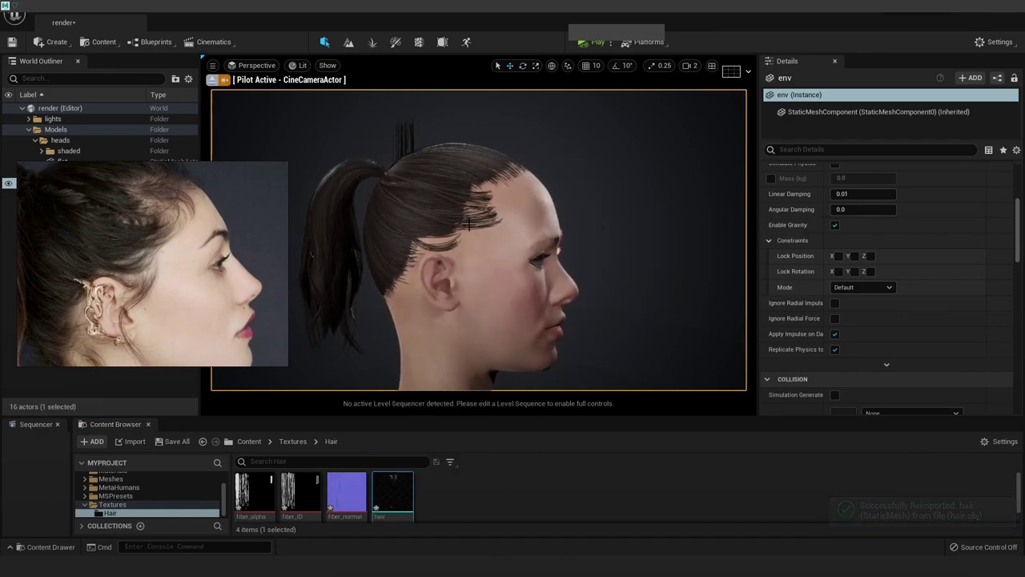
{"action": "middle_click_drag", "start_coordinate": [582, 232], "coordinate": [601, 235], "text": "alt"}
{"action": "right_click_drag", "start_coordinate": [582, 232], "coordinate": [545, 232], "text": "alt"}
{"action": "left_click_drag", "start_coordinate": [261, 235], "coordinate": [280, 284]}
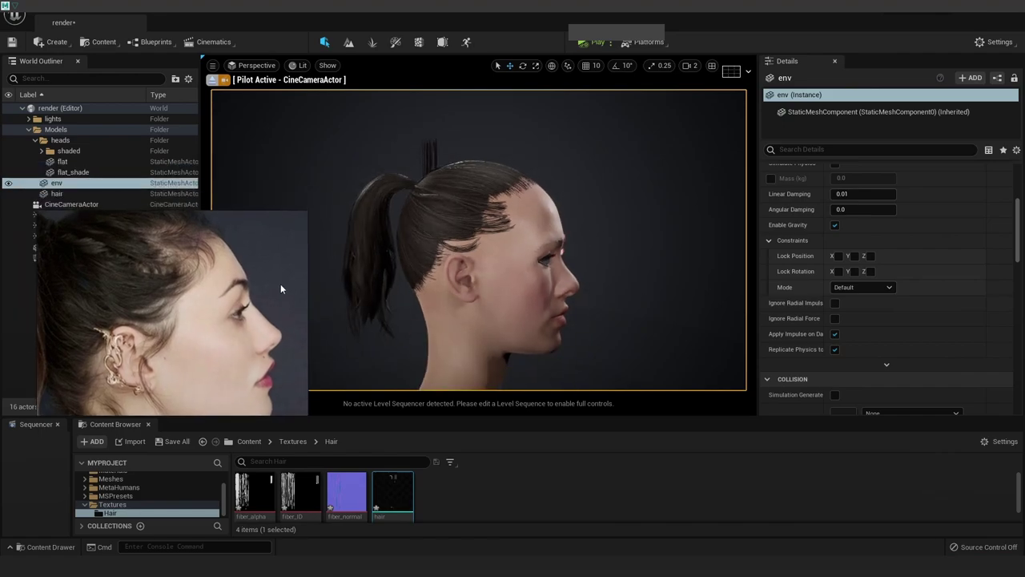
Toggle the visibility of the shaded heads folder and compare the hair with the reference photo
{"action": "left_click", "coordinate": [9, 150]}
{"action": "left_click_drag", "start_coordinate": [607, 229], "coordinate": [629, 229], "text": "alt"}
{"action": "mouse_move", "coordinate": [181, 277]}
{"action": "left_mouse_down"}
{"action": "mouse_move", "coordinate": [207, 245]}
{"action": "mouse_move", "coordinate": [222, 245]}
{"action": "left_mouse_up"}
{"action": "right_click_drag", "start_coordinate": [532, 220], "coordinate": [552, 220], "text": "alt"}
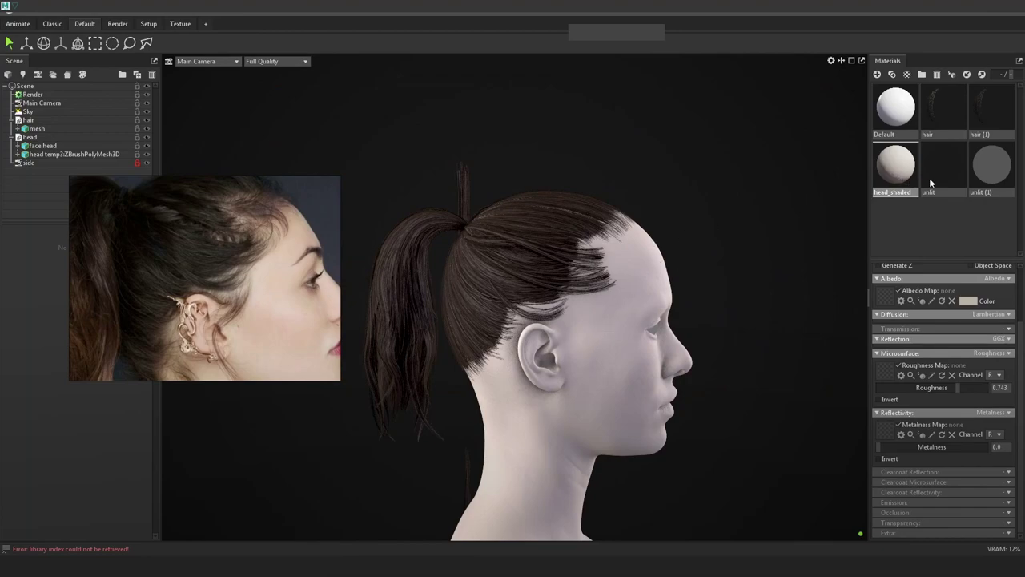
Switch to Marmoset Toolbag and apply the unlit (1) material to the head
{"action": "left_click", "coordinate": [990, 169]}
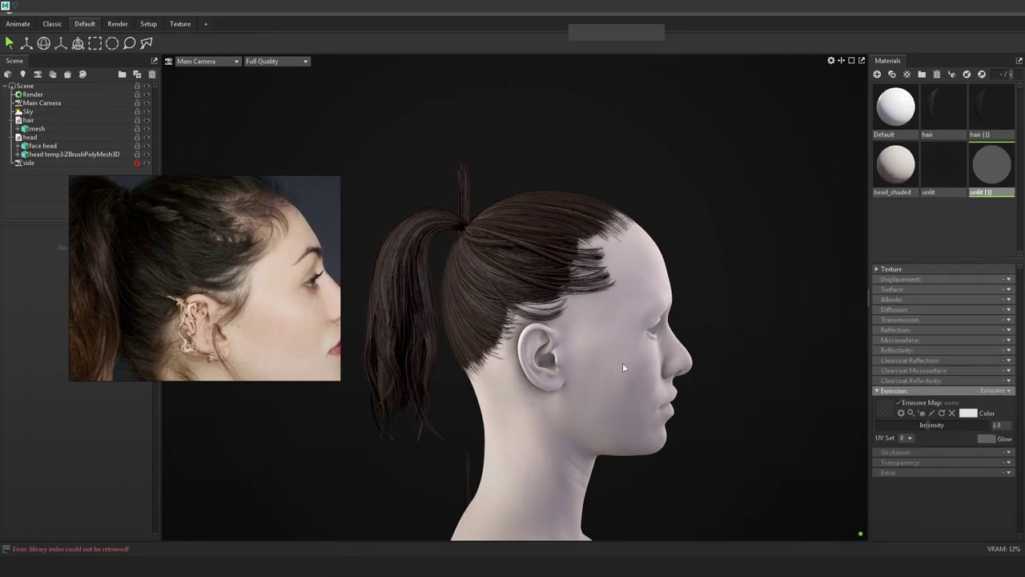
{"action": "left_click", "coordinate": [622, 365]}
{"action": "left_click_drag", "start_coordinate": [998, 163], "coordinate": [622, 393]}
Switch the viewport to the side camera and place the reference photo clear of the hair
{"action": "left_click", "coordinate": [202, 62]}
{"action": "mouse_move", "coordinate": [228, 72]}
{"action": "left_click", "coordinate": [255, 82]}
{"action": "left_click_drag", "start_coordinate": [173, 250], "coordinate": [174, 259]}
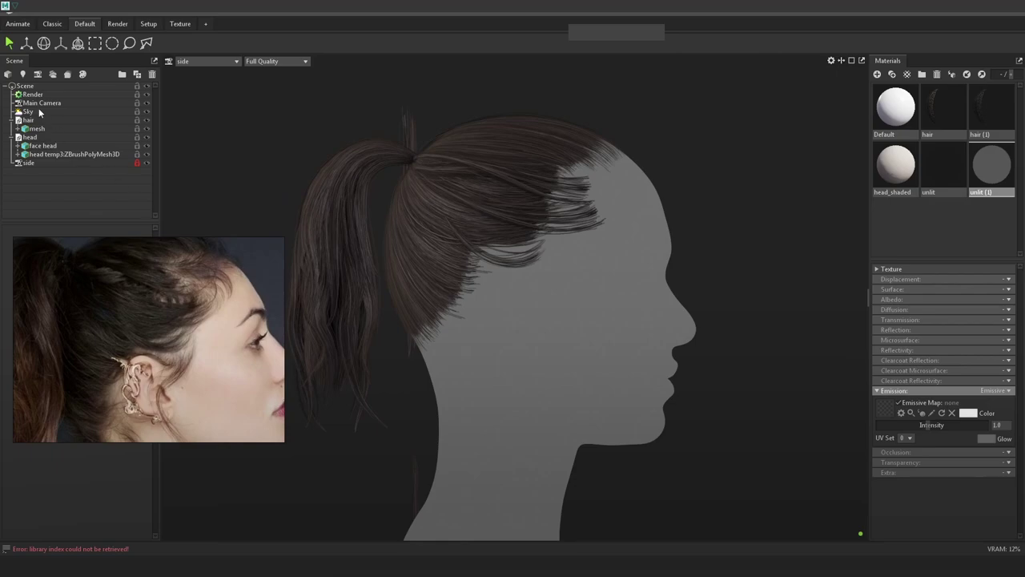
Set the side camera's exposure to 1.264, contrast to 1.009 and contrast center to 0.6, adjust its saturation and lock it again
{"action": "left_click", "coordinate": [29, 163]}
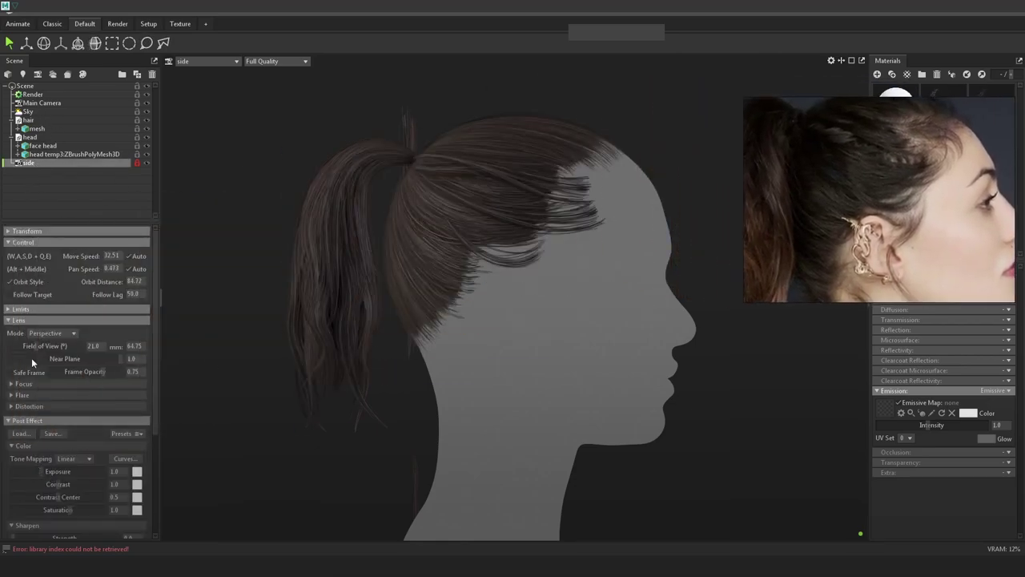
{"action": "left_click", "coordinate": [136, 164]}
{"action": "mouse_move", "coordinate": [57, 485]}
{"action": "left_mouse_down"}
{"action": "mouse_move", "coordinate": [71, 484]}
{"action": "mouse_move", "coordinate": [43, 471]}
{"action": "mouse_move", "coordinate": [38, 498]}
{"action": "mouse_move", "coordinate": [68, 498]}
{"action": "left_mouse_up"}
{"action": "mouse_move", "coordinate": [70, 510]}
{"action": "left_mouse_down"}
{"action": "mouse_move", "coordinate": [29, 510]}
{"action": "mouse_move", "coordinate": [83, 514]}
{"action": "mouse_move", "coordinate": [74, 512]}
{"action": "left_mouse_up"}
{"action": "left_click", "coordinate": [137, 163]}
{"action": "left_click_drag", "start_coordinate": [913, 193], "coordinate": [442, 183]}
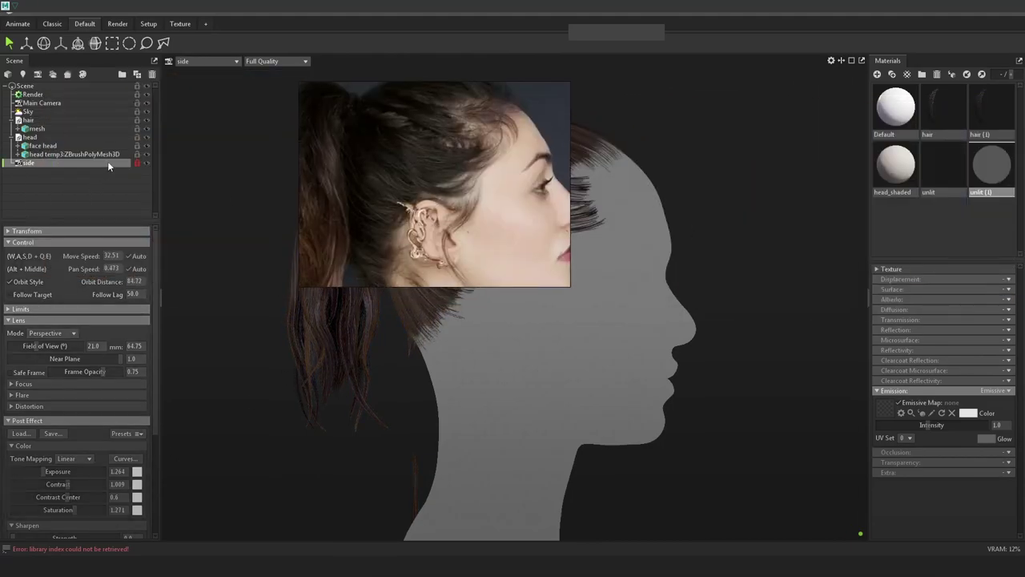
{"action": "left_click_drag", "start_coordinate": [79, 509], "coordinate": [66, 510]}
Move the reference photo off the ponytail and copy a screenshot of the side view to the clipboard
{"action": "left_click_drag", "start_coordinate": [463, 206], "coordinate": [172, 191]}
{"action": "key", "text": "Print"}
{"action": "left_click_drag", "start_coordinate": [1023, 12], "coordinate": [6, 558]}
{"action": "key", "text": "ctrl+c"}
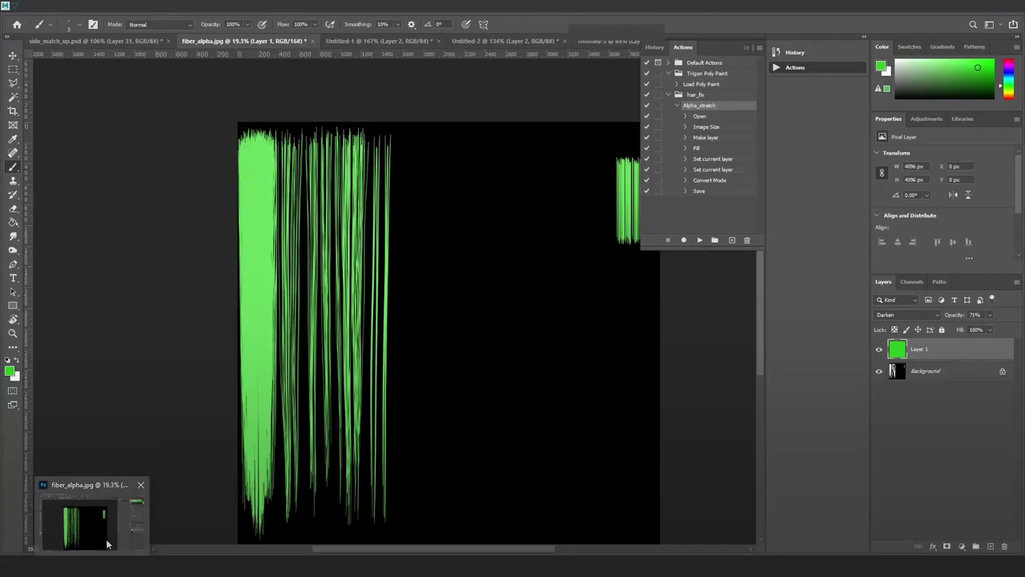
Switch to Photoshop and close fiber_alpha.jpg and the documents Untitled-3, Untitled-2 and Untitled-1 without saving
{"action": "key", "text": "ctrl+w"}
{"action": "key", "text": "n"}
{"action": "left_click", "coordinate": [544, 41]}
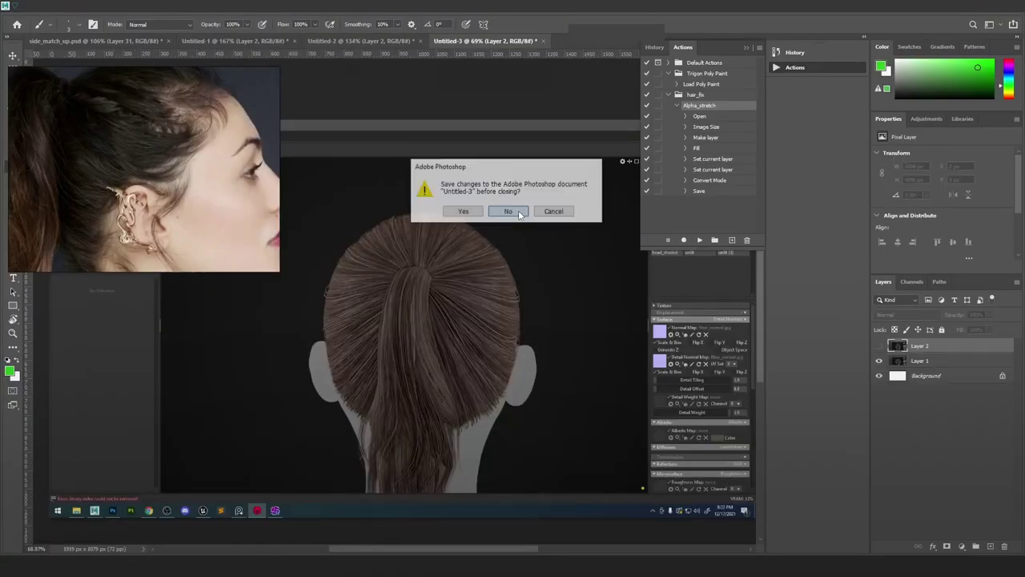
{"action": "left_click", "coordinate": [515, 211]}
{"action": "left_click", "coordinate": [420, 41]}
{"action": "left_click", "coordinate": [514, 210]}
{"action": "scroll", "coordinate": [506, 192], "scroll_direction": "down", "scroll_amount": 2, "text": "alt"}
{"action": "left_click", "coordinate": [296, 41]}
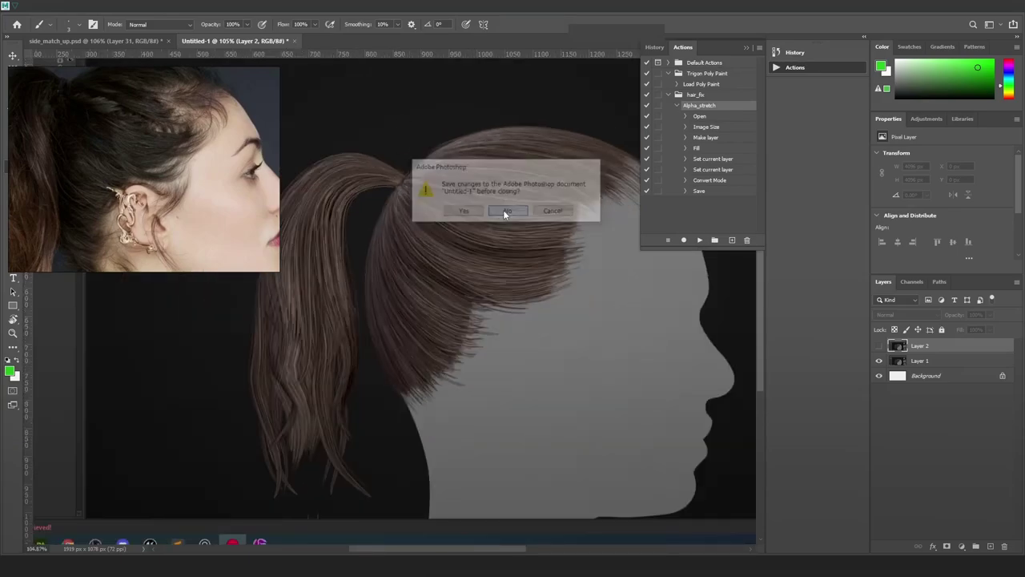
{"action": "key", "text": "n"}
Toggle the overlay layer's visibility in side_match_up.psd to compare the hair render's hairline and temple with the reference photo
{"action": "scroll", "coordinate": [921, 448], "scroll_direction": "down", "scroll_amount": 1}
{"action": "left_click", "coordinate": [879, 473]}
{"action": "left_click", "coordinate": [879, 473]}
{"action": "left_click", "coordinate": [878, 473]}
{"action": "left_click", "coordinate": [879, 473]}
{"action": "left_click", "coordinate": [879, 472]}
{"action": "left_click", "coordinate": [879, 473]}
{"action": "left_click", "coordinate": [879, 473]}
{"action": "left_click", "coordinate": [879, 473]}
{"action": "scroll", "coordinate": [615, 234], "scroll_direction": "up", "scroll_amount": 3, "text": "alt"}
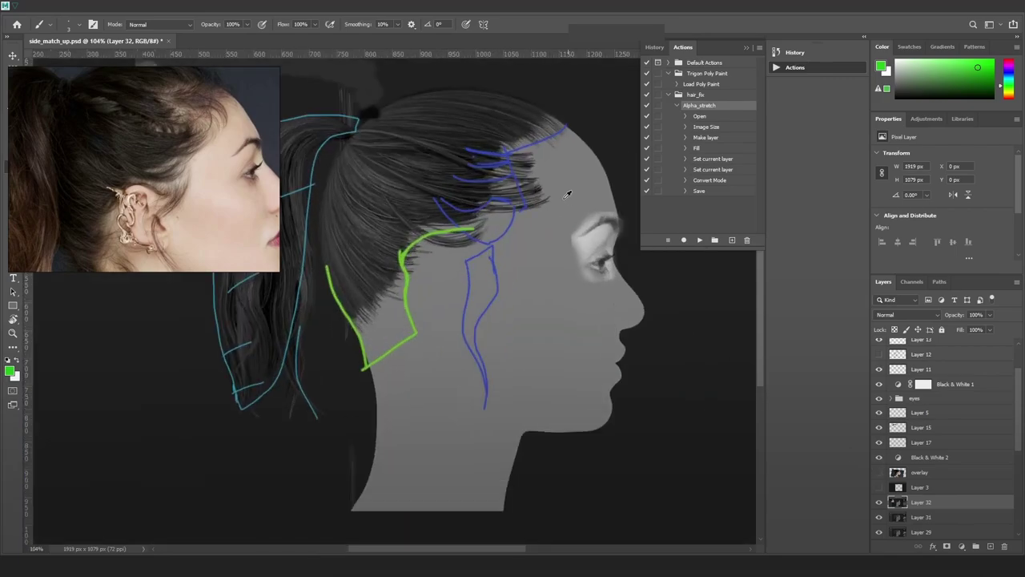
{"action": "scroll", "coordinate": [573, 198], "scroll_direction": "up", "scroll_amount": 2, "text": "alt"}
{"action": "left_click", "coordinate": [879, 473]}
{"action": "left_click", "coordinate": [879, 474]}
{"action": "left_click", "coordinate": [879, 473]}
{"action": "left_click", "coordinate": [880, 473]}
{"action": "left_click", "coordinate": [880, 474]}
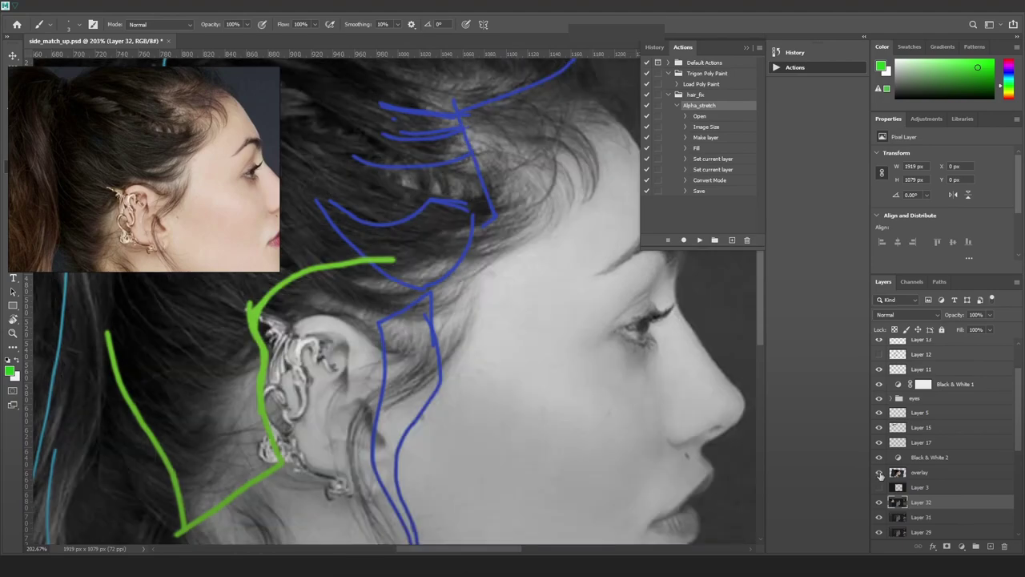
{"action": "left_click", "coordinate": [879, 473]}
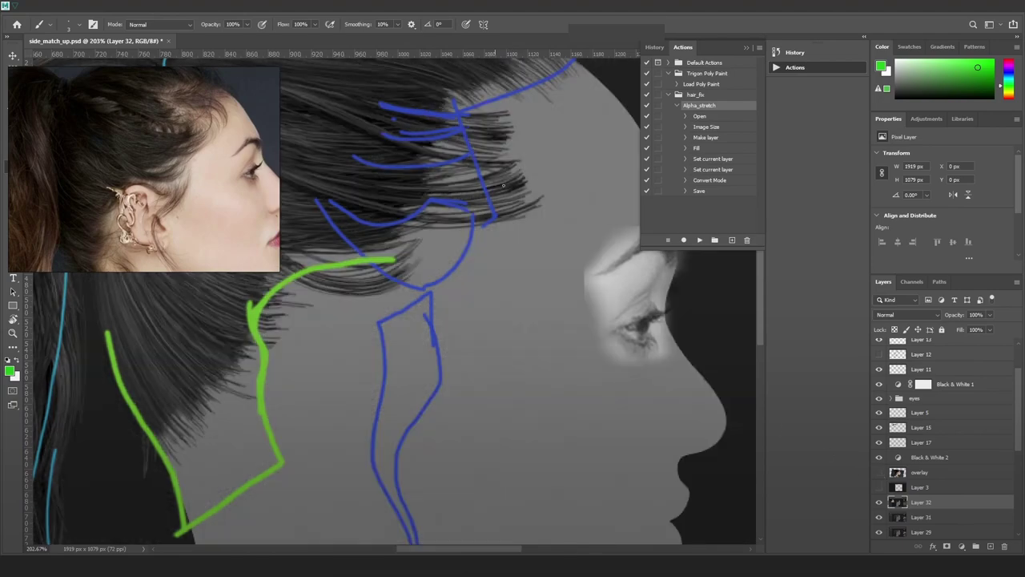
{"action": "left_click", "coordinate": [879, 472]}
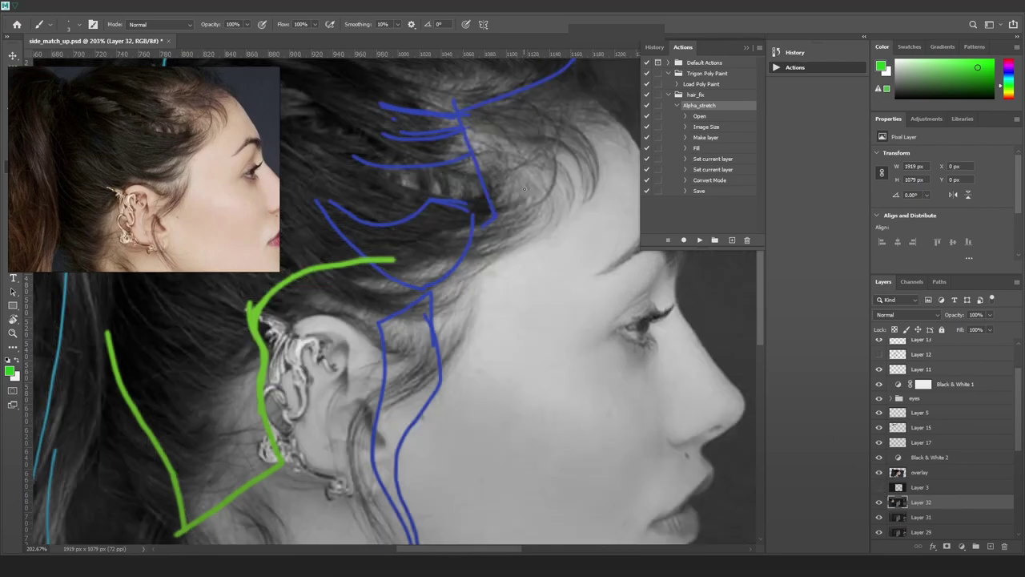
{"action": "left_click", "coordinate": [879, 473]}
{"action": "left_click", "coordinate": [879, 474]}
{"action": "left_click", "coordinate": [878, 474]}
{"action": "left_click", "coordinate": [879, 474]}
{"action": "left_click", "coordinate": [879, 474]}
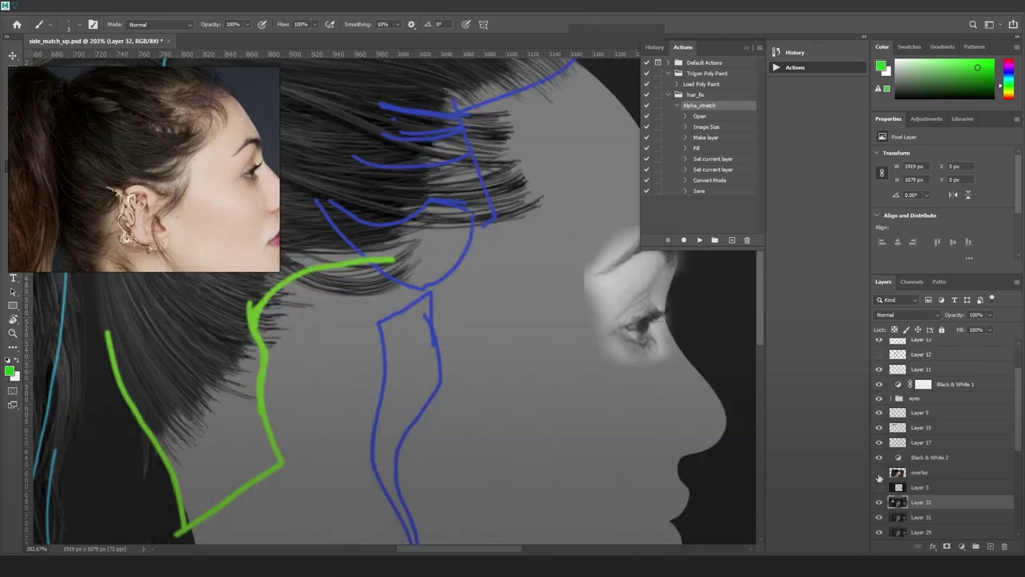
{"action": "left_click", "coordinate": [879, 474]}
{"action": "left_click", "coordinate": [879, 475]}
{"action": "left_click", "coordinate": [879, 473]}
{"action": "left_click", "coordinate": [878, 473]}
{"action": "left_click", "coordinate": [879, 473]}
{"action": "left_click", "coordinate": [879, 474]}
{"action": "left_click", "coordinate": [878, 475]}
{"action": "left_click", "coordinate": [879, 475]}
{"action": "left_click", "coordinate": [879, 475]}
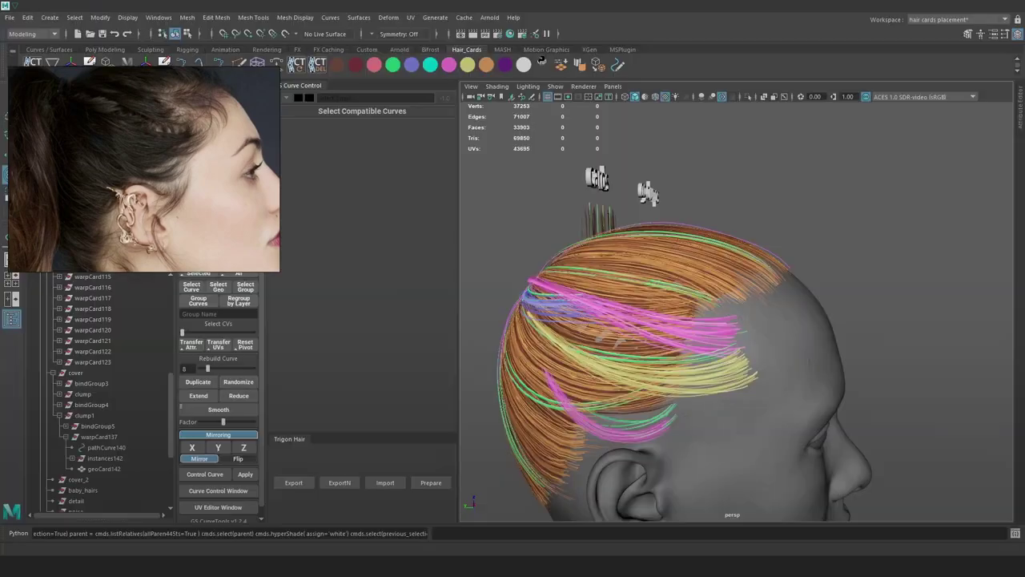
Switch to Maya, lower the bindGroup4 hair strand at the temple slightly and adjust its distance from the head
{"action": "scroll", "coordinate": [695, 334], "scroll_direction": "up", "scroll_amount": 3}
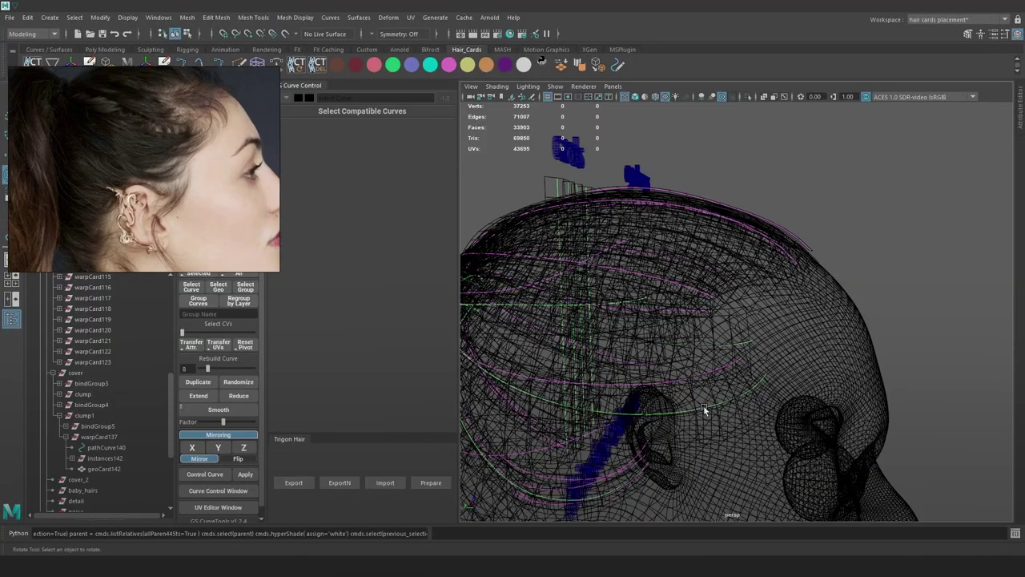
{"action": "left_click", "coordinate": [704, 403]}
{"action": "key", "text": "6"}
{"action": "left_click_drag", "start_coordinate": [820, 380], "coordinate": [868, 345], "text": "alt"}
{"action": "right_click_drag", "start_coordinate": [936, 229], "coordinate": [938, 229]}
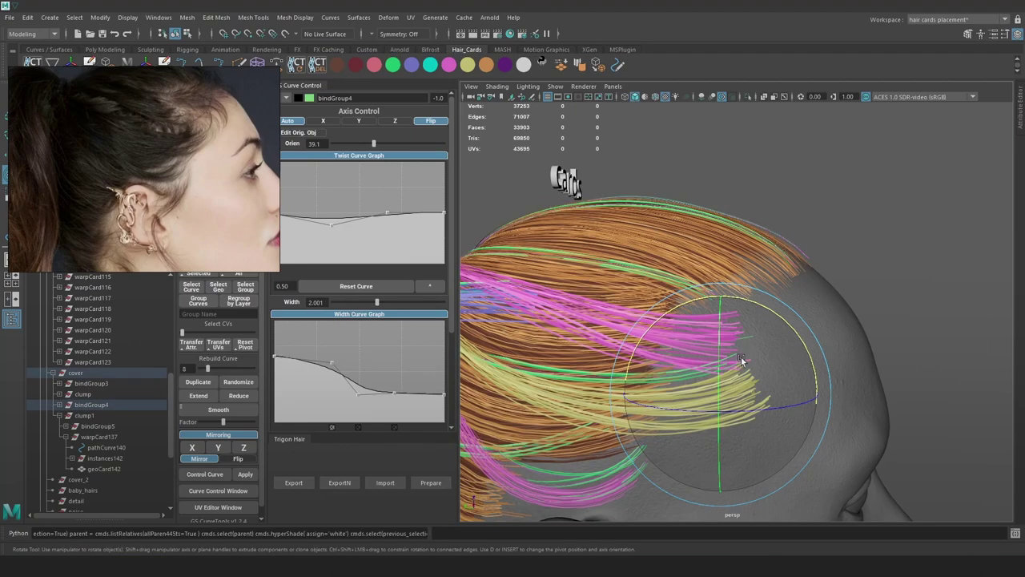
{"action": "key", "text": "w"}
{"action": "left_click_drag", "start_coordinate": [721, 348], "coordinate": [722, 372]}
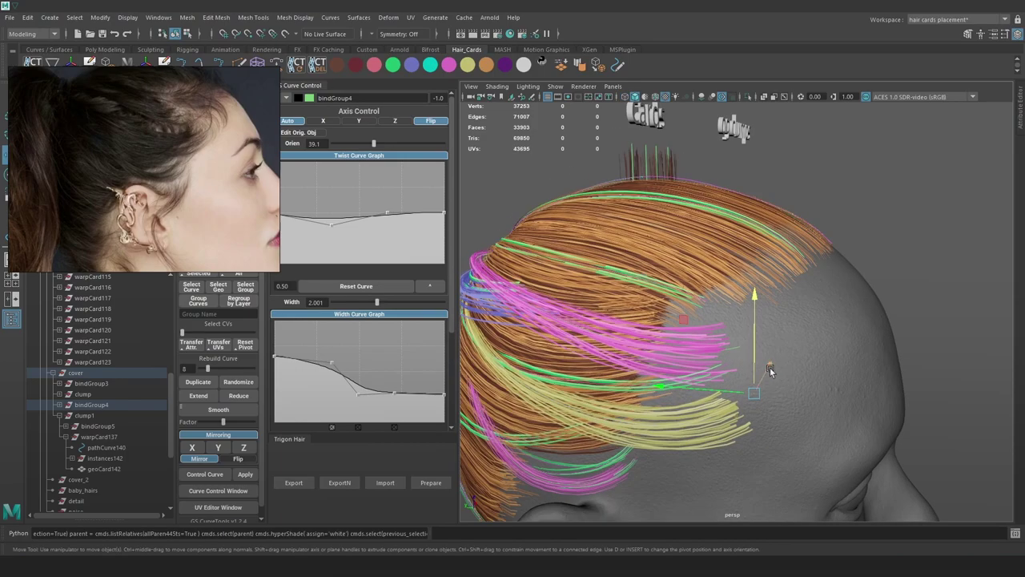
{"action": "left_click_drag", "start_coordinate": [770, 369], "coordinate": [788, 332]}
{"action": "key", "text": "4"}
{"action": "left_click", "coordinate": [669, 315]}
{"action": "right_click_drag", "start_coordinate": [936, 178], "coordinate": [960, 179]}
{"action": "right_click_drag", "start_coordinate": [960, 179], "coordinate": [961, 179]}
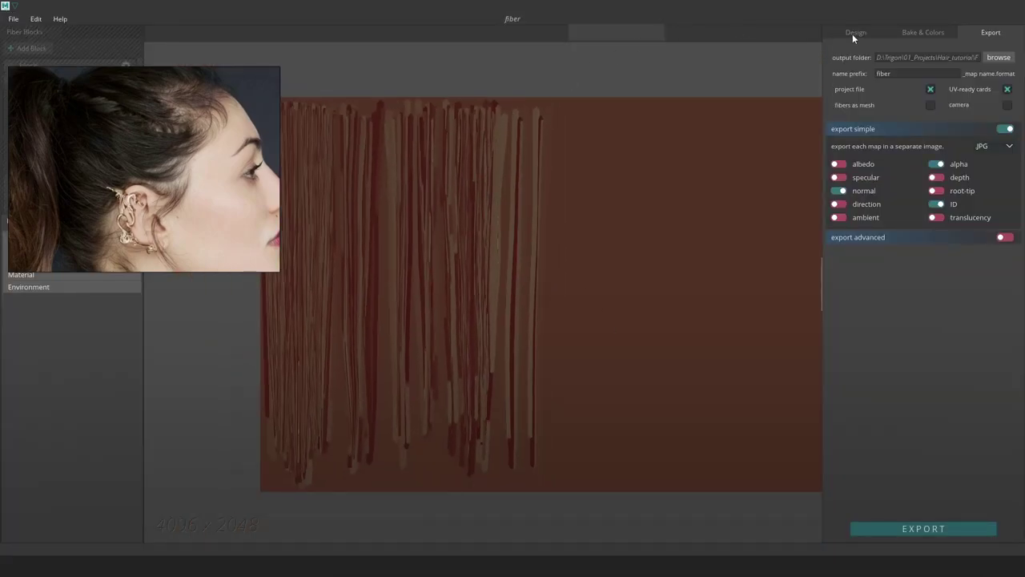
Switch to the fiber project in Fibershop, show its design view and duplicate the breakup_3 block
{"action": "left_click", "coordinate": [849, 32]}
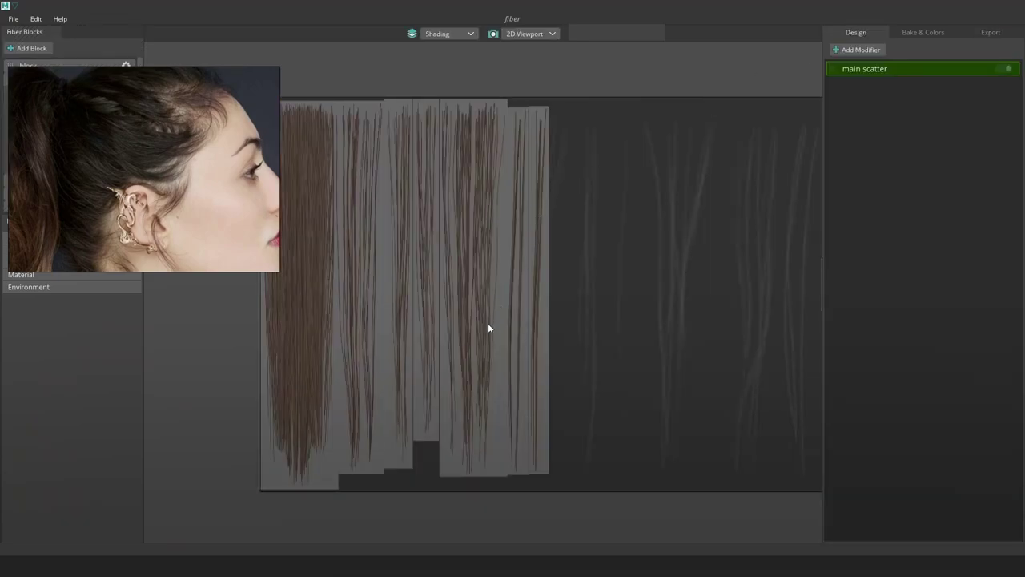
{"action": "scroll", "coordinate": [488, 322], "scroll_direction": "up", "scroll_amount": 2}
{"action": "left_click", "coordinate": [402, 317]}
{"action": "left_click", "coordinate": [386, 299]}
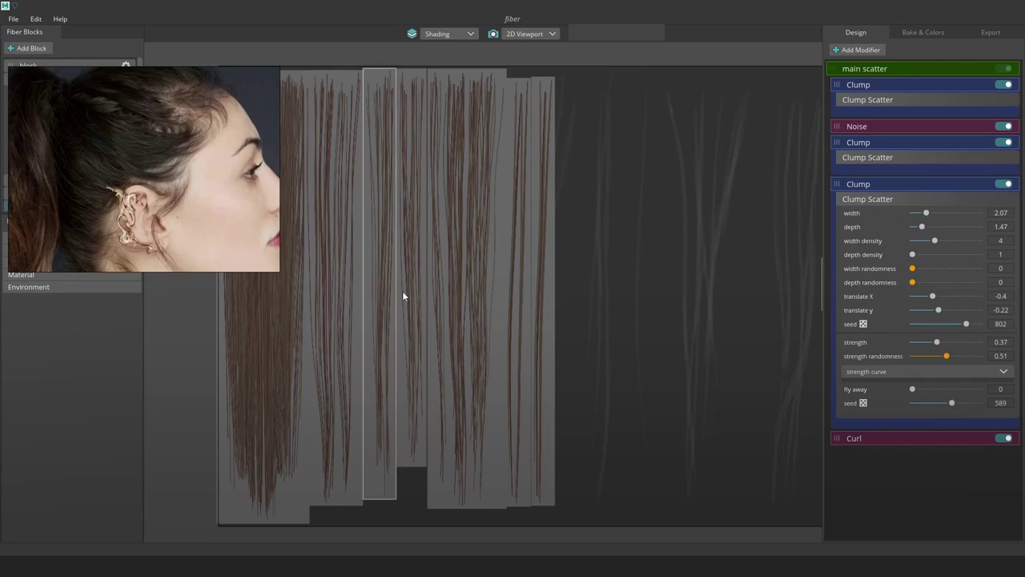
{"action": "left_click_drag", "start_coordinate": [220, 114], "coordinate": [236, 328]}
{"action": "scroll", "coordinate": [139, 158], "scroll_direction": "down", "scroll_amount": 2}
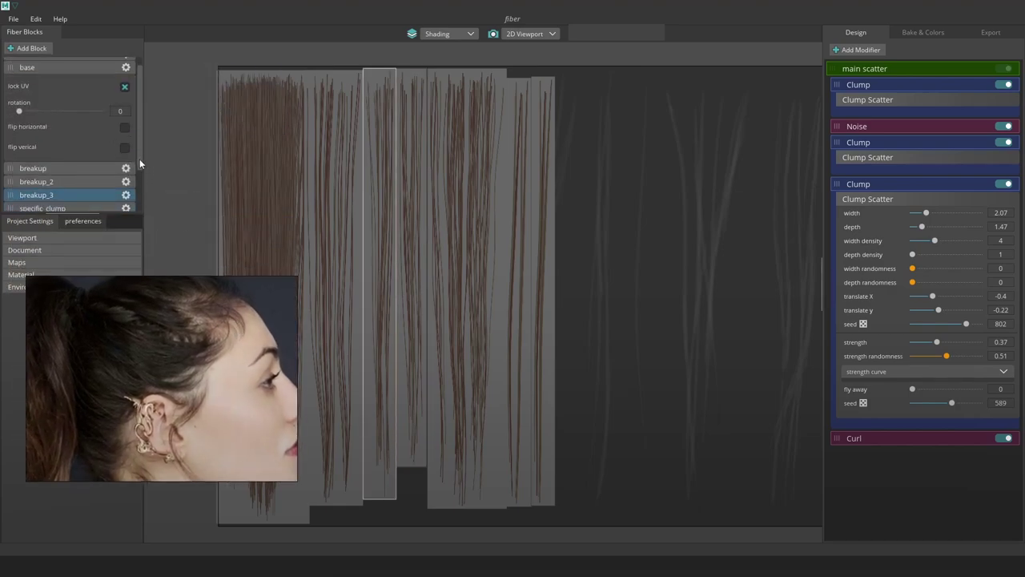
{"action": "right_click", "coordinate": [51, 169]}
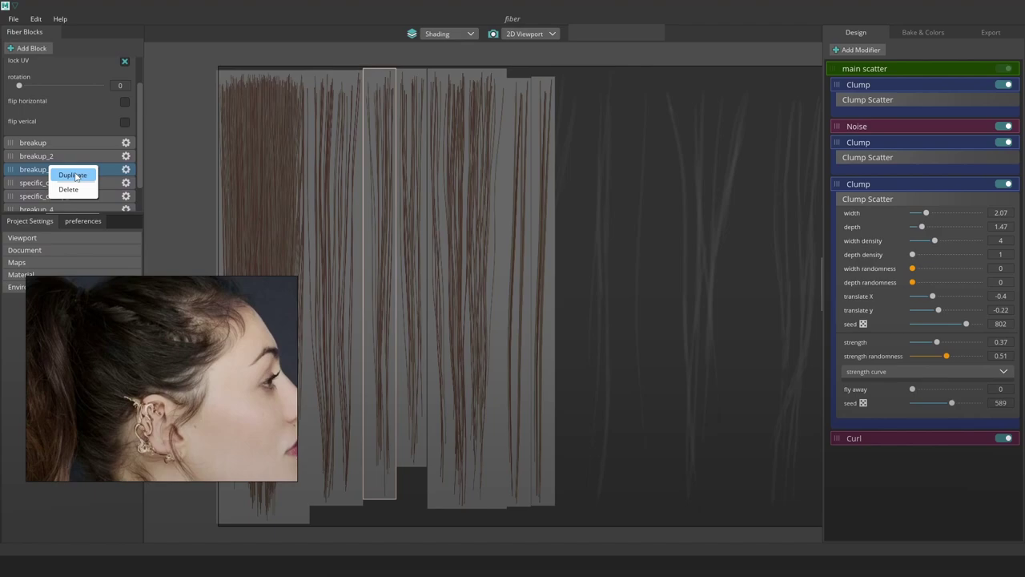
{"action": "left_click", "coordinate": [72, 175]}
Select the duplicated breakup_4 block among the fiber blocks and save the fiber project
{"action": "left_click", "coordinate": [430, 111]}
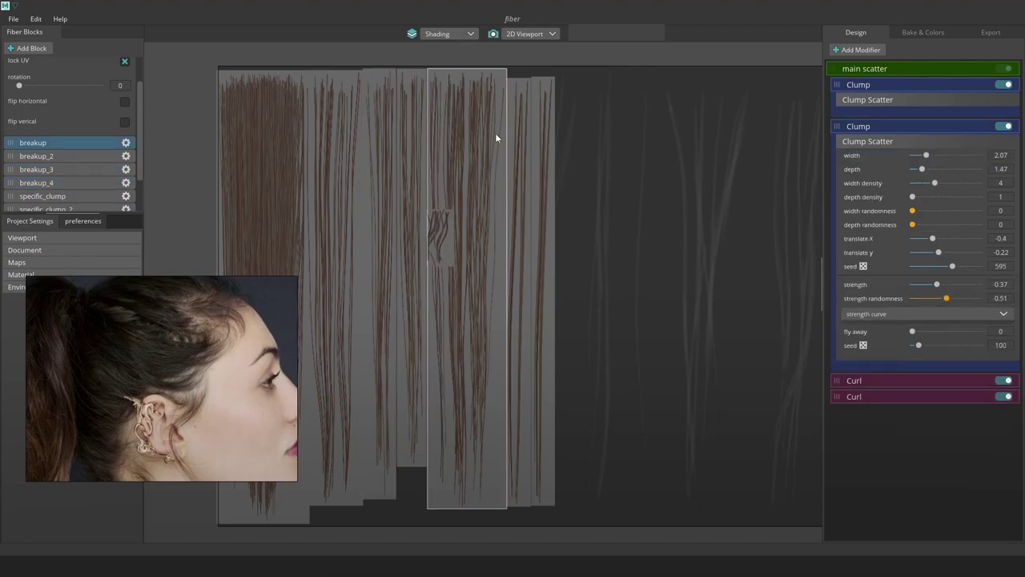
{"action": "left_click", "coordinate": [421, 95]}
{"action": "scroll", "coordinate": [50, 172], "scroll_direction": "down", "scroll_amount": 2}
{"action": "left_click", "coordinate": [67, 169]}
{"action": "left_click", "coordinate": [64, 181]}
{"action": "left_click", "coordinate": [442, 237]}
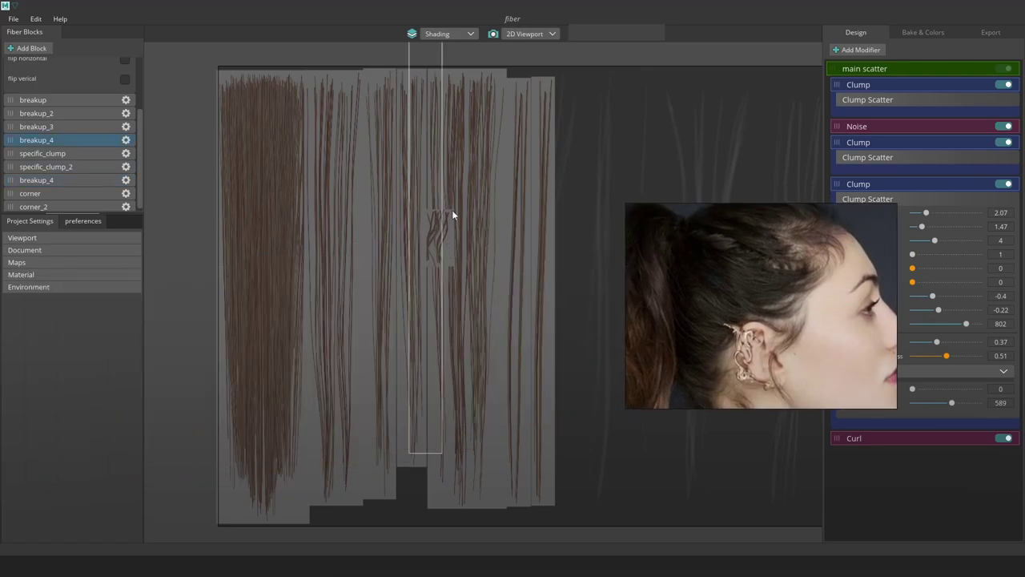
{"action": "key", "text": "ctrl+s"}
Unlock the UV of the duplicated breakup_4 block, place it beside the last long strand card and lock its UV again
{"action": "left_click", "coordinate": [98, 206]}
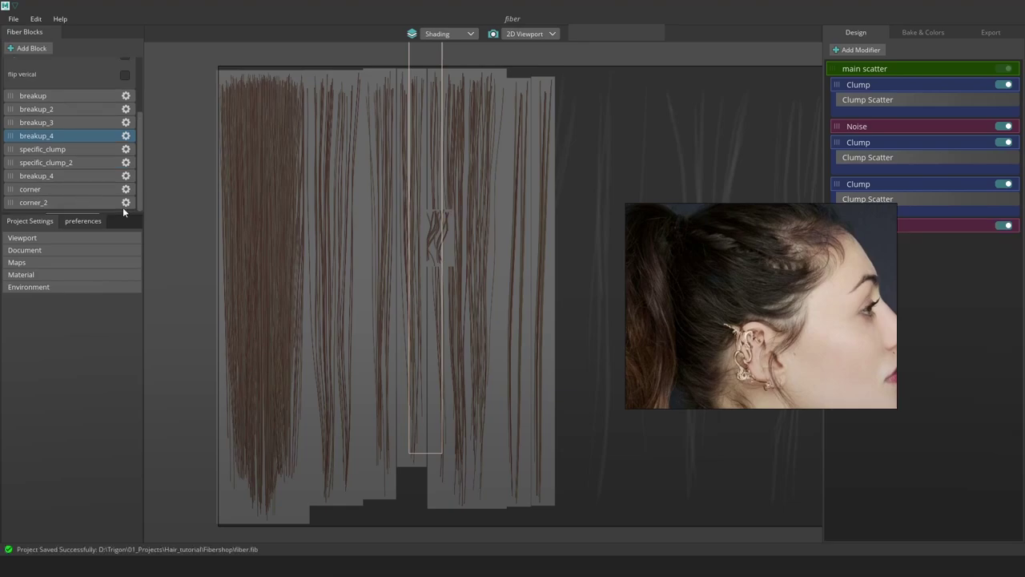
{"action": "left_click", "coordinate": [73, 177]}
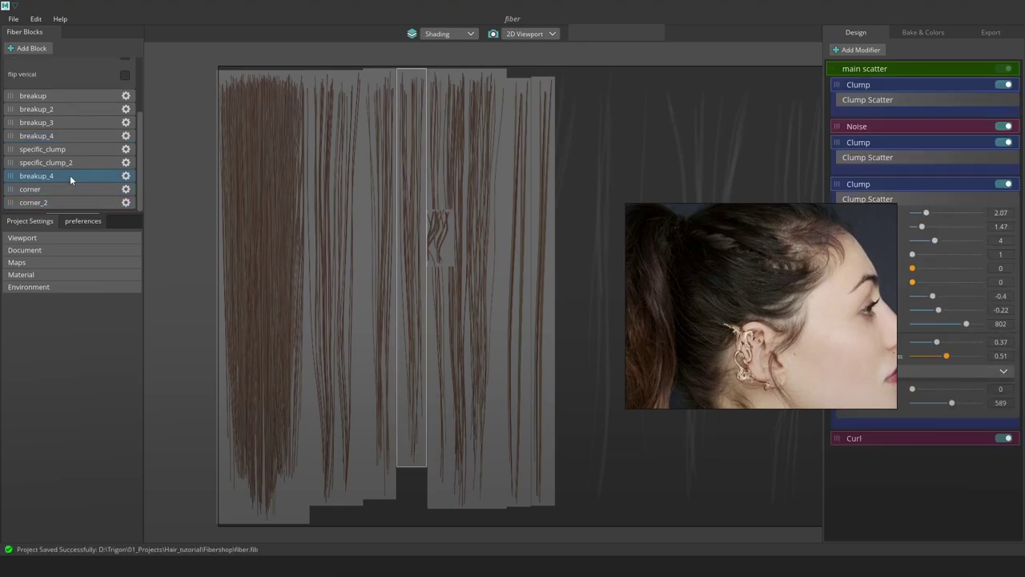
{"action": "left_click", "coordinate": [72, 164]}
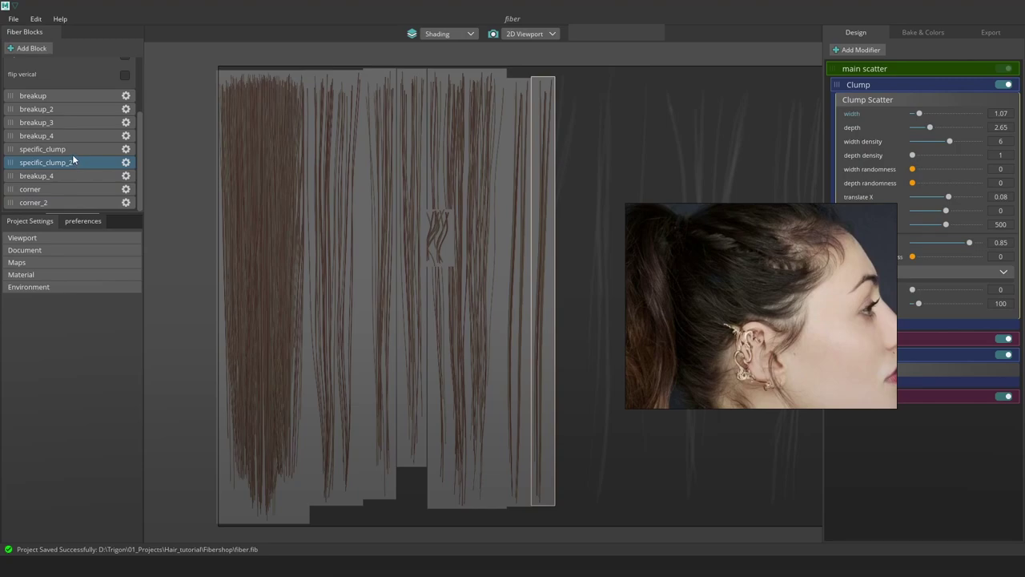
{"action": "scroll", "coordinate": [72, 152], "scroll_direction": "up", "scroll_amount": 1}
{"action": "left_click", "coordinate": [72, 152]}
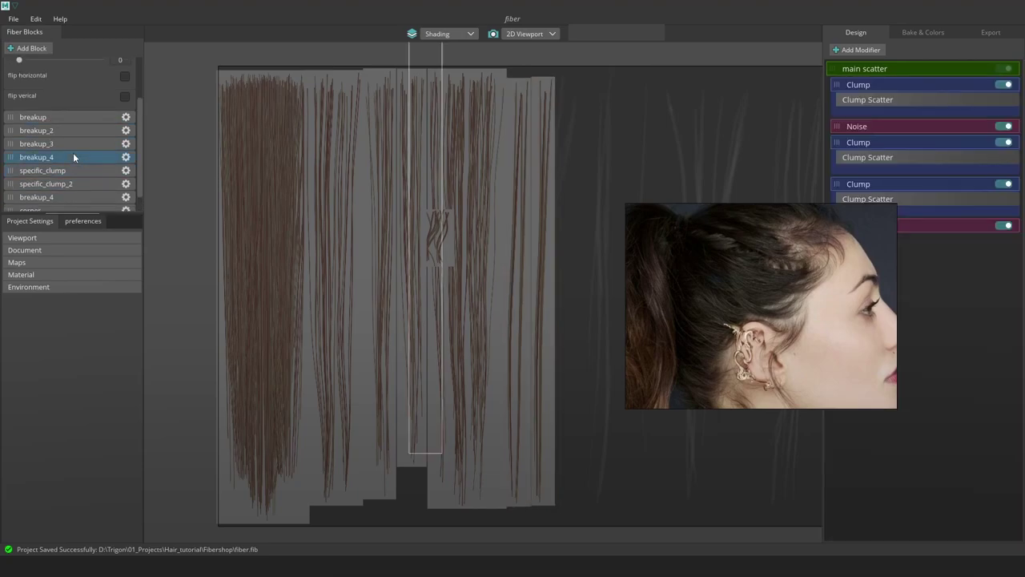
{"action": "scroll", "coordinate": [550, 124], "scroll_direction": "down", "scroll_amount": 1}
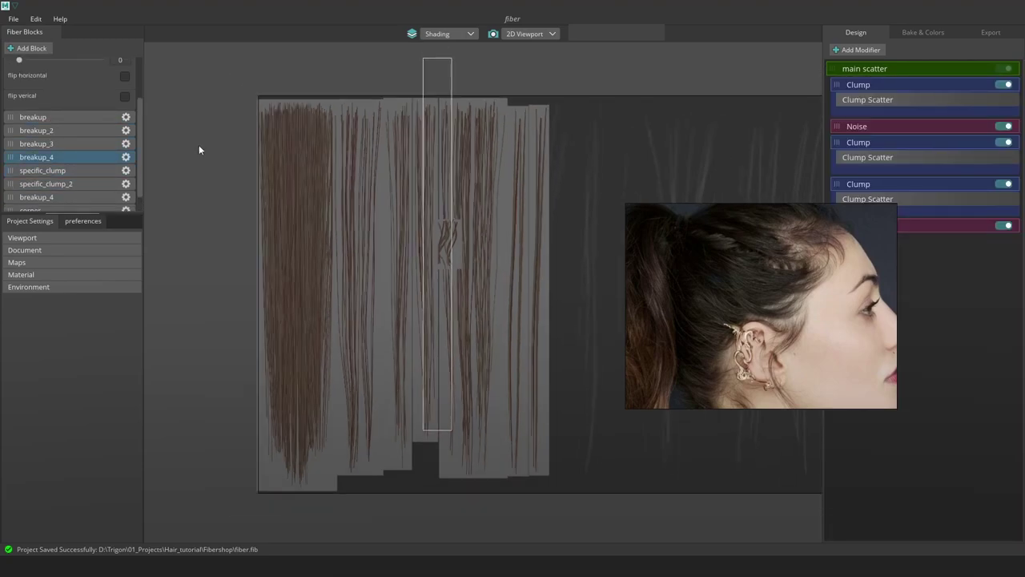
{"action": "left_click", "coordinate": [126, 156]}
{"action": "left_click", "coordinate": [126, 88]}
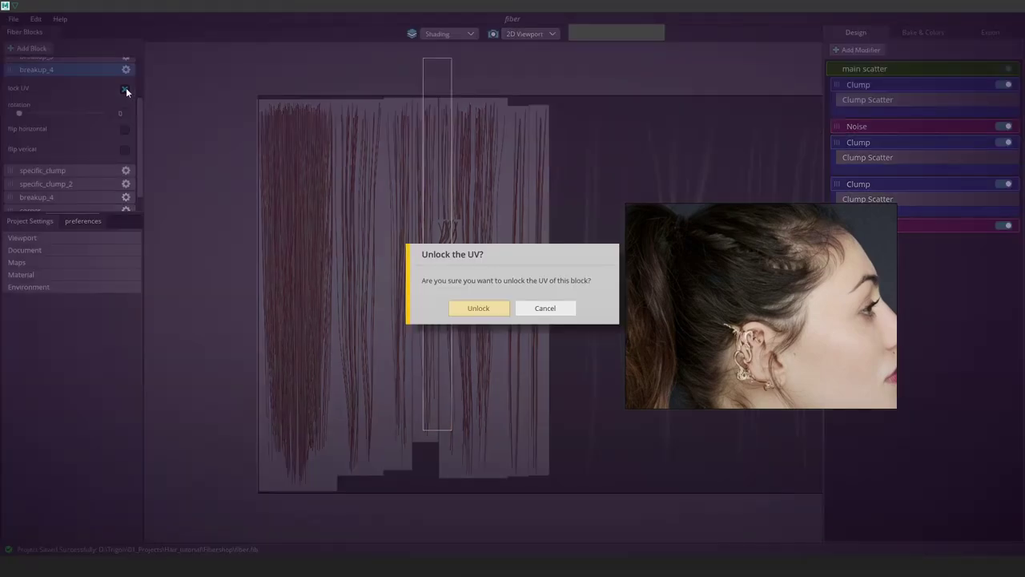
{"action": "left_click", "coordinate": [484, 309]}
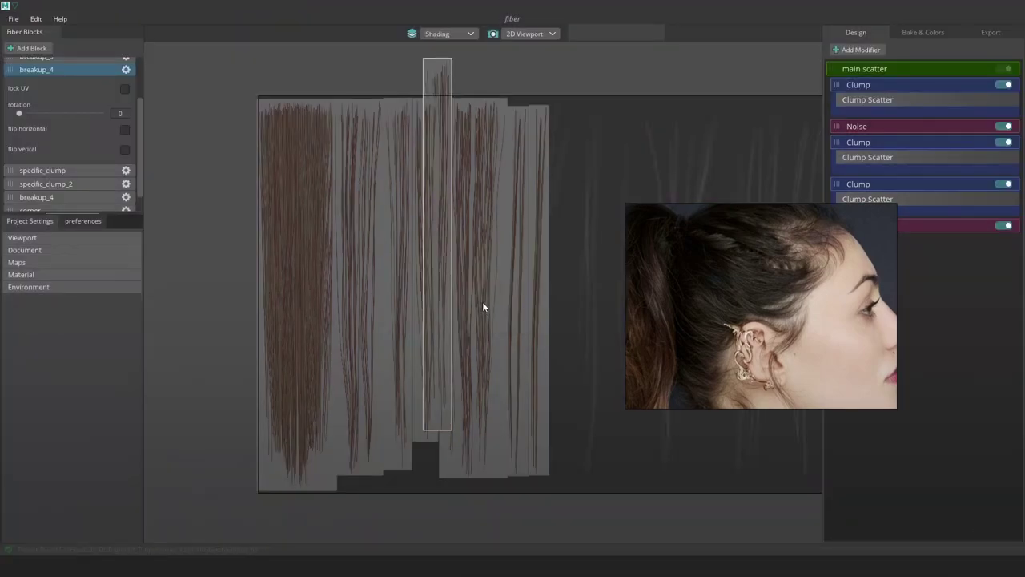
{"action": "left_click_drag", "start_coordinate": [439, 79], "coordinate": [559, 122]}
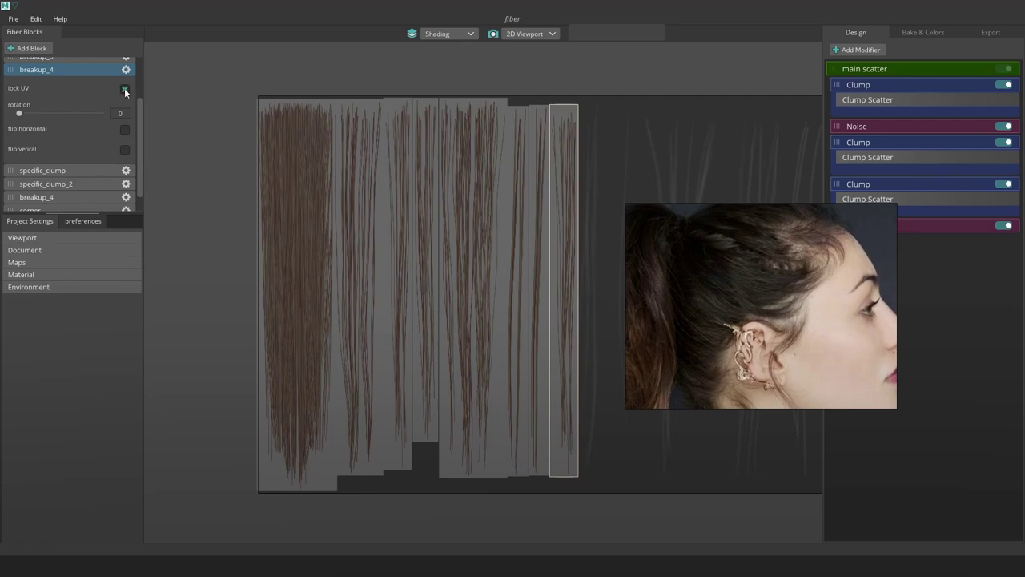
Duplicate the original shorter breakup_4 block as breakup_5, place it beside the newly placed card and lock its UV
{"action": "left_click", "coordinate": [391, 171]}
{"action": "left_click", "coordinate": [427, 201]}
{"action": "scroll", "coordinate": [98, 192], "scroll_direction": "down", "scroll_amount": 1}
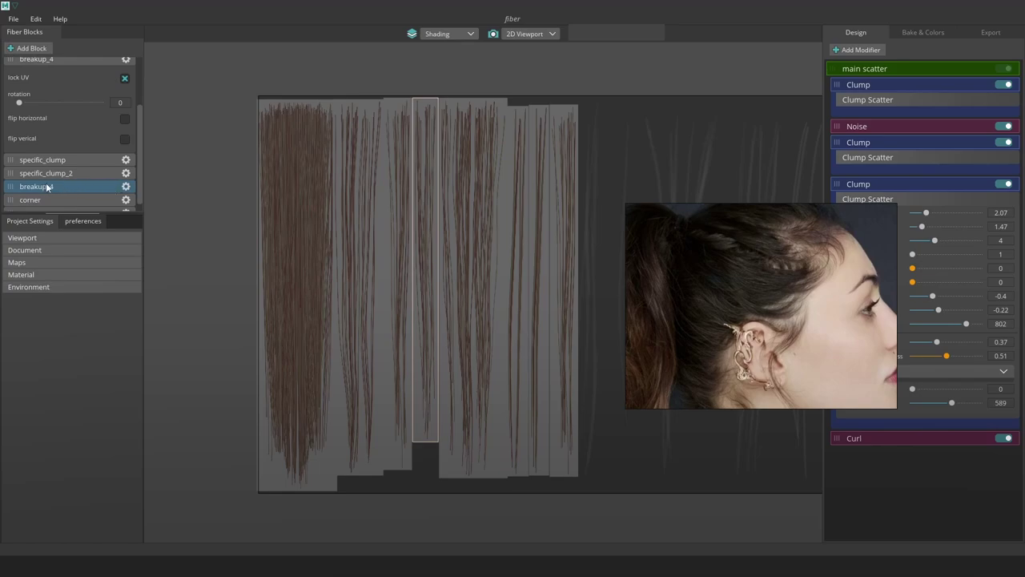
{"action": "scroll", "coordinate": [64, 184], "scroll_direction": "down", "scroll_amount": 1}
{"action": "right_click", "coordinate": [74, 178]}
{"action": "left_click", "coordinate": [92, 183]}
{"action": "left_click_drag", "start_coordinate": [471, 88], "coordinate": [596, 124]}
{"action": "scroll", "coordinate": [100, 189], "scroll_direction": "down", "scroll_amount": 1}
{"action": "left_click", "coordinate": [126, 175]}
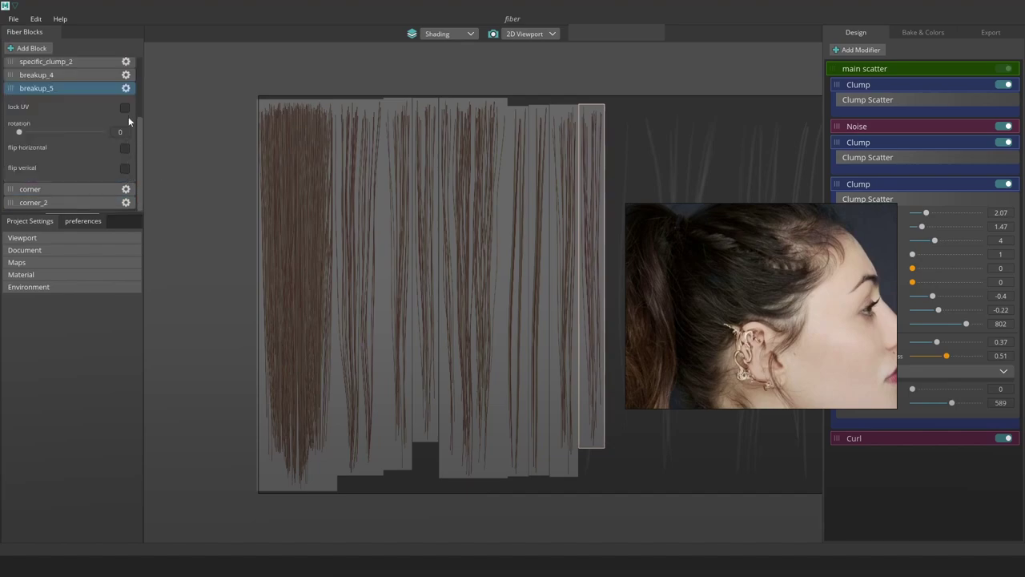
{"action": "scroll", "coordinate": [126, 109], "scroll_direction": "up", "scroll_amount": 1}
{"action": "left_click", "coordinate": [126, 97]}
{"action": "left_click", "coordinate": [126, 113]}
Go through the settings of the other fiber blocks and check the UV lock of each one
{"action": "left_click", "coordinate": [127, 83]}
{"action": "scroll", "coordinate": [124, 101], "scroll_direction": "up", "scroll_amount": 1}
{"action": "scroll", "coordinate": [125, 96], "scroll_direction": "up", "scroll_amount": 1}
{"action": "left_click", "coordinate": [125, 94]}
{"action": "left_click", "coordinate": [126, 80]}
{"action": "scroll", "coordinate": [126, 83], "scroll_direction": "up", "scroll_amount": 2}
{"action": "left_click", "coordinate": [126, 86]}
{"action": "scroll", "coordinate": [127, 90], "scroll_direction": "up", "scroll_amount": 2}
{"action": "left_click", "coordinate": [126, 91]}
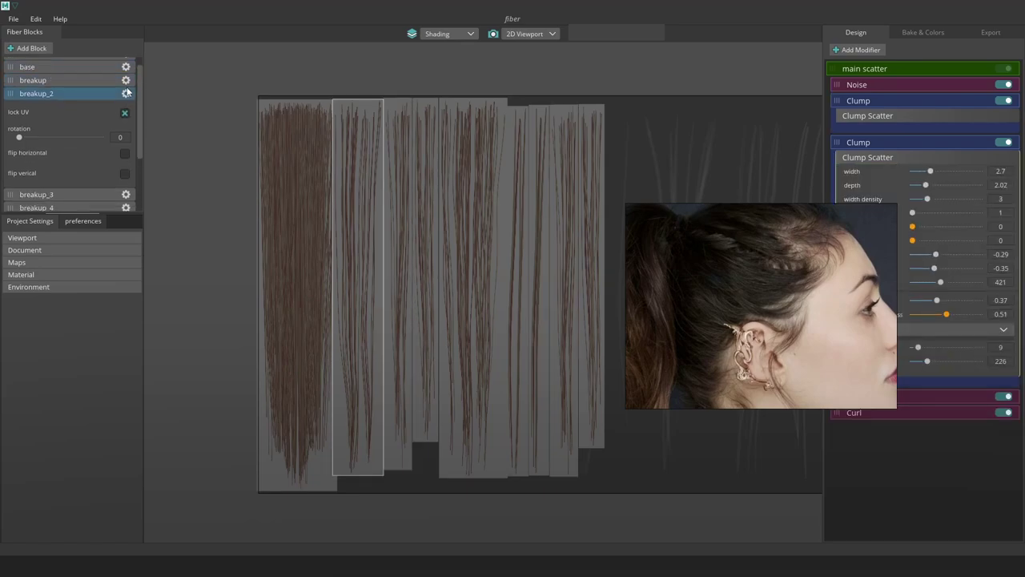
{"action": "scroll", "coordinate": [128, 89], "scroll_direction": "up", "scroll_amount": 1}
{"action": "left_click", "coordinate": [126, 89]}
{"action": "left_click", "coordinate": [128, 79]}
{"action": "left_click", "coordinate": [128, 80]}
{"action": "scroll", "coordinate": [116, 140], "scroll_direction": "down", "scroll_amount": 1}
{"action": "left_click", "coordinate": [127, 200]}
{"action": "scroll", "coordinate": [126, 181], "scroll_direction": "down", "scroll_amount": 2}
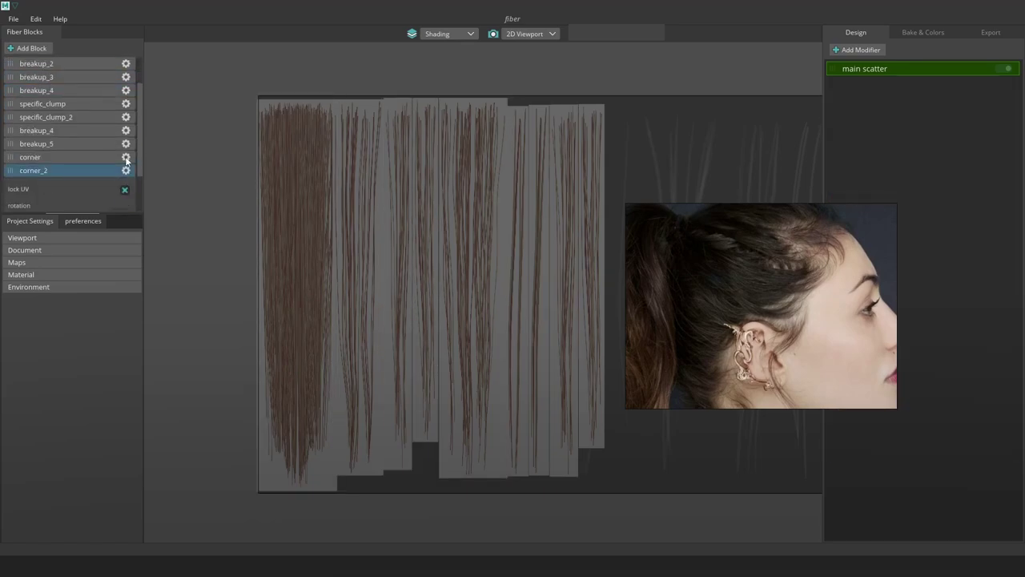
{"action": "left_click", "coordinate": [125, 158]}
{"action": "left_click", "coordinate": [125, 144]}
{"action": "left_click", "coordinate": [127, 118]}
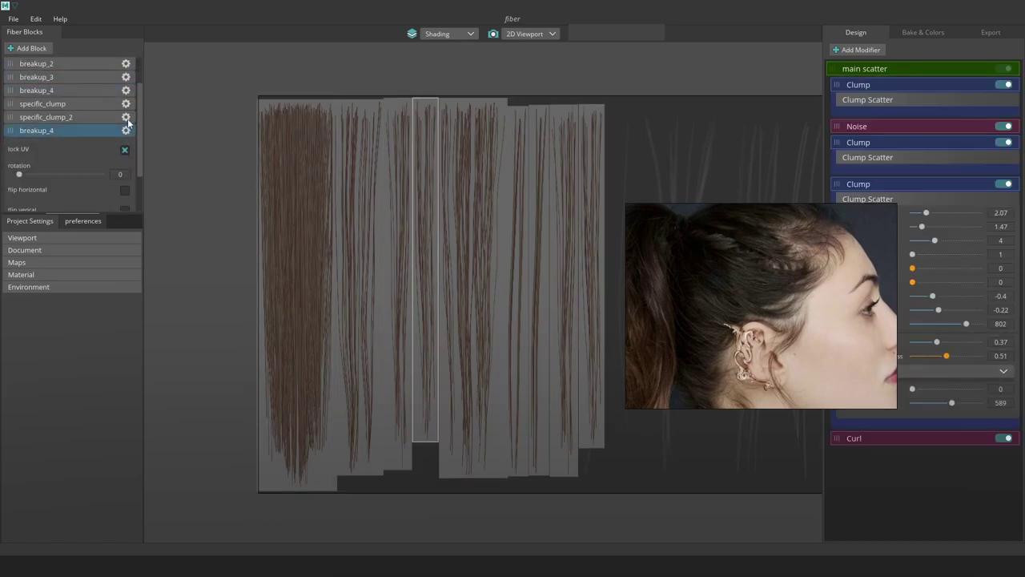
Taper the root end of the long breakup_4 block's strands by lowering the root point of its main scatter thickness curve
{"action": "left_click", "coordinate": [561, 165]}
{"action": "left_click_drag", "start_coordinate": [725, 236], "coordinate": [230, 188]}
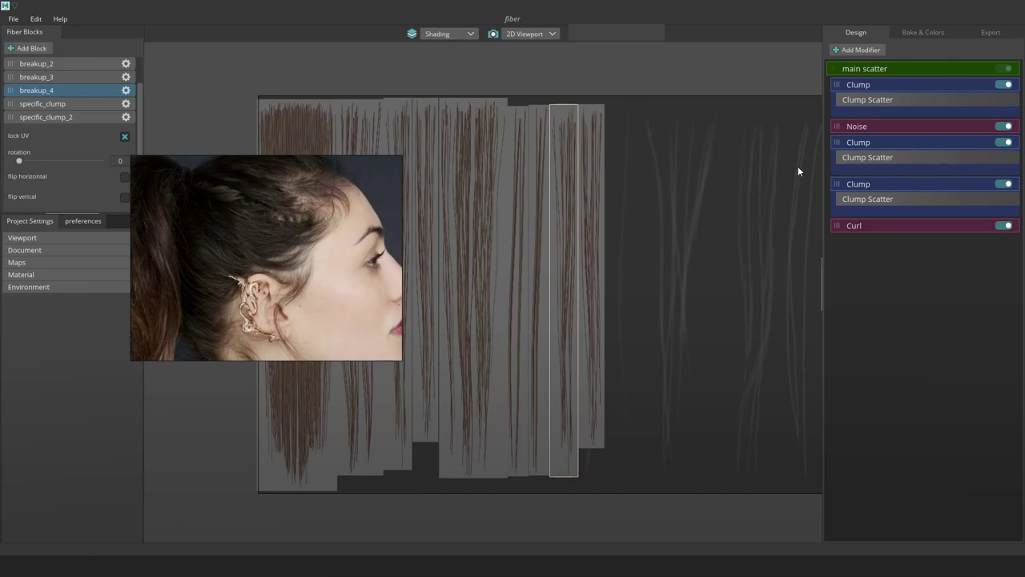
{"action": "left_click", "coordinate": [916, 33]}
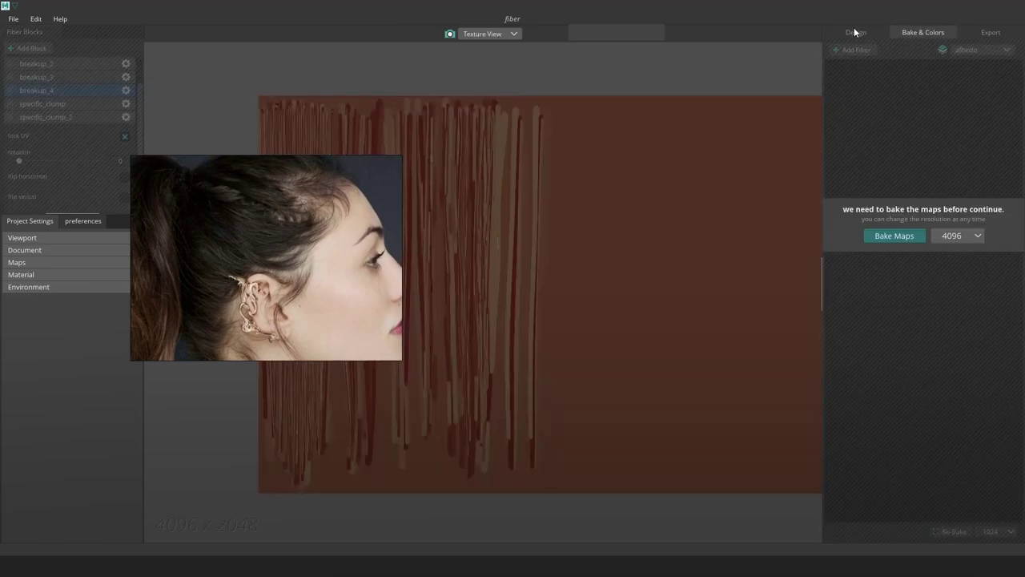
{"action": "left_click", "coordinate": [856, 32]}
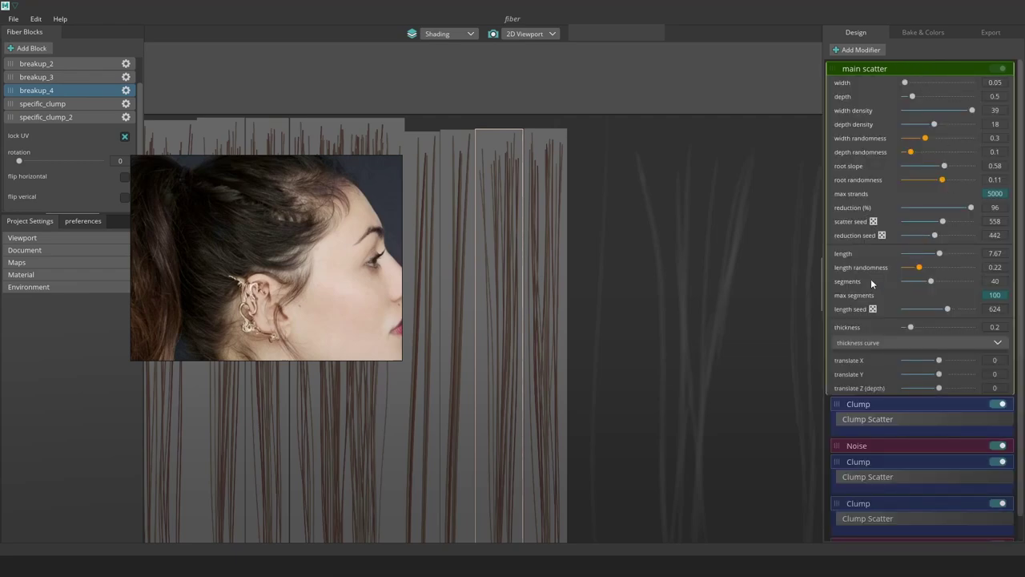
{"action": "left_click", "coordinate": [997, 343]}
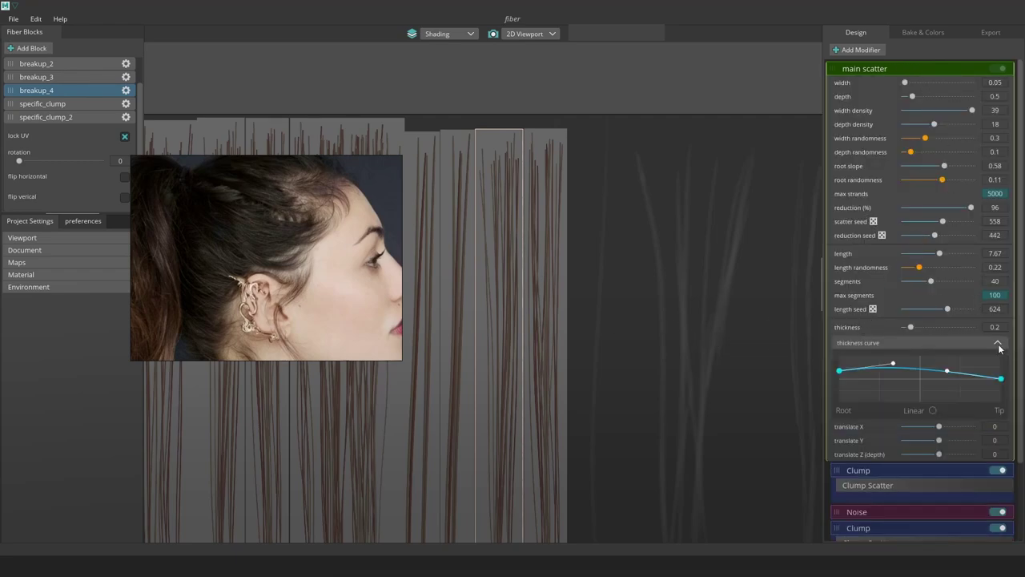
{"action": "left_click_drag", "start_coordinate": [844, 377], "coordinate": [844, 391]}
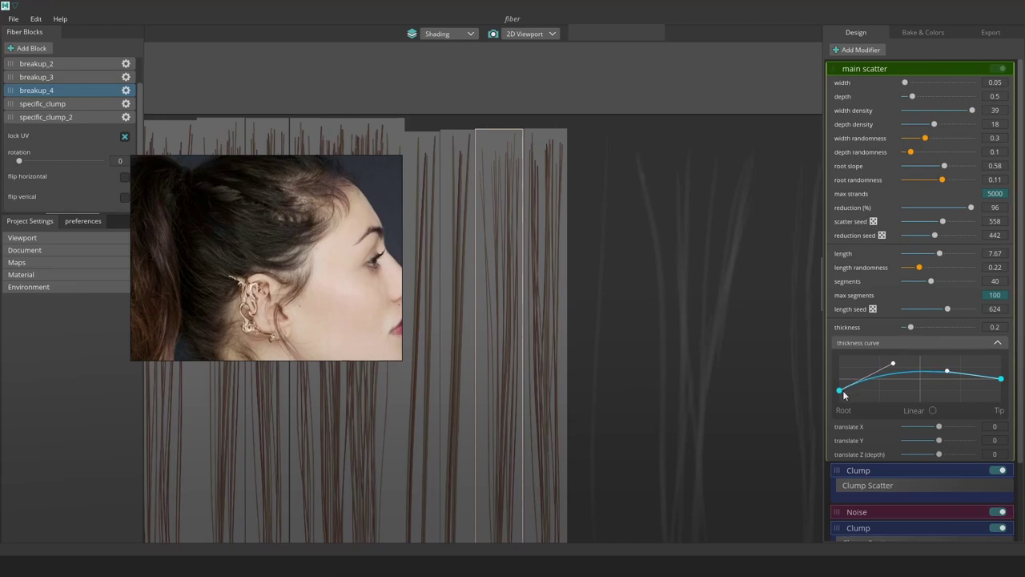
Show the Alpha map in the viewport and lower the root point of the thickness curve for the shorter last card
{"action": "left_click", "coordinate": [447, 34]}
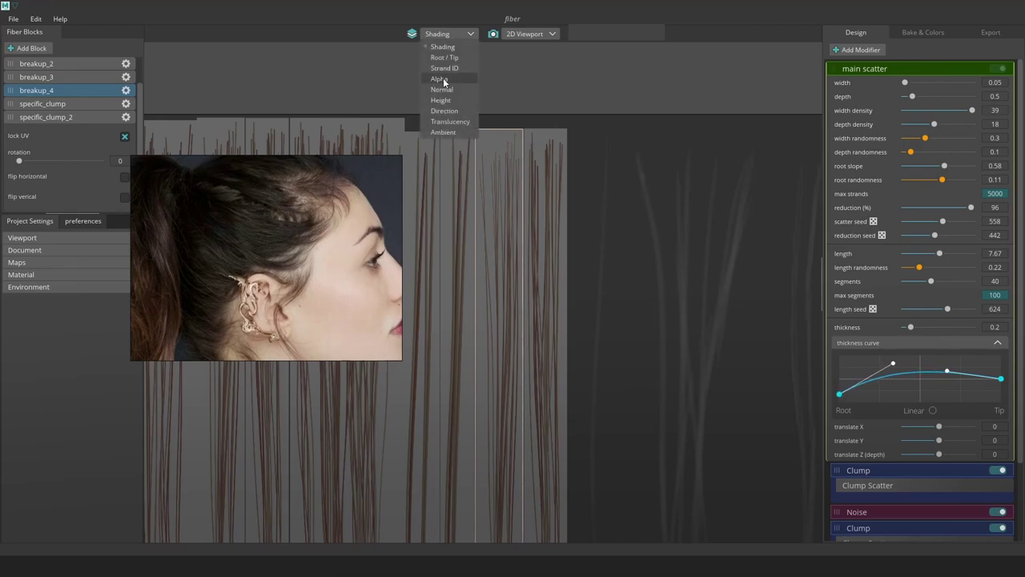
{"action": "left_click", "coordinate": [439, 78]}
{"action": "scroll", "coordinate": [908, 325], "scroll_direction": "down", "scroll_amount": 5}
{"action": "left_click", "coordinate": [926, 372]}
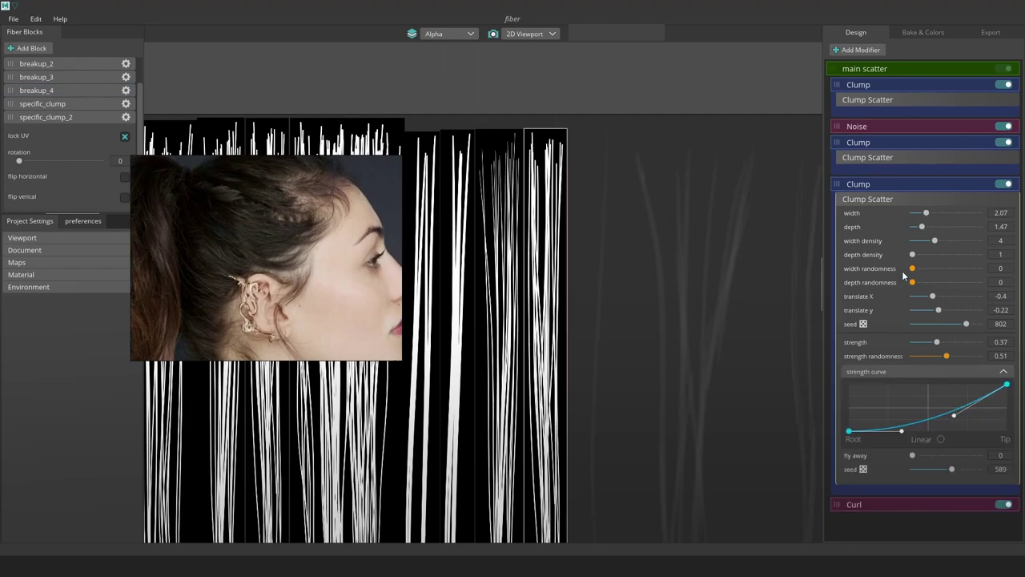
{"action": "left_click", "coordinate": [923, 71]}
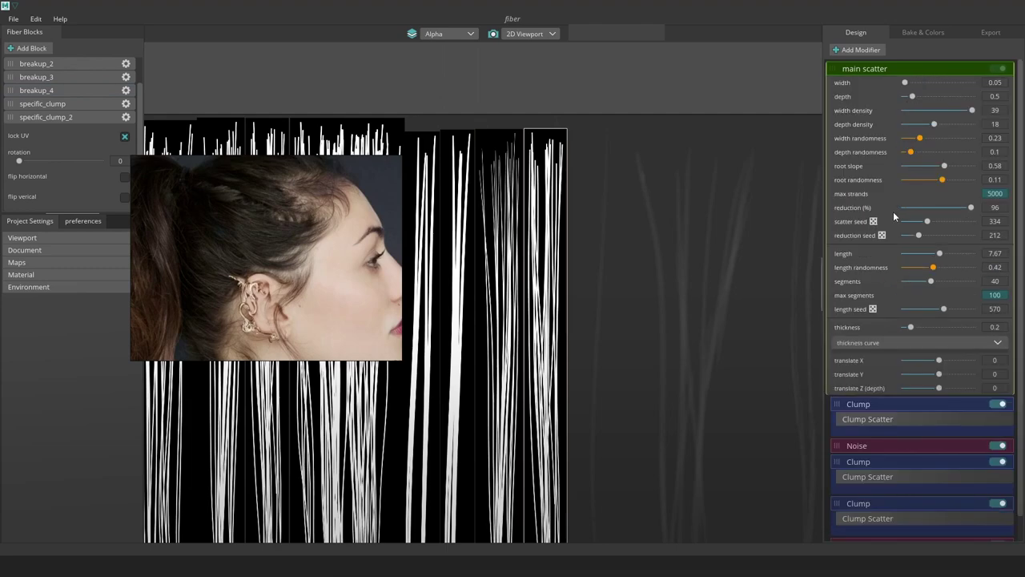
{"action": "left_click", "coordinate": [908, 343]}
{"action": "left_click_drag", "start_coordinate": [840, 380], "coordinate": [839, 399]}
Compare the strand roots of the two new cards and lower the long breakup_4 card's thickness curve slightly further at the root
{"action": "scroll", "coordinate": [583, 227], "scroll_direction": "up", "scroll_amount": 4}
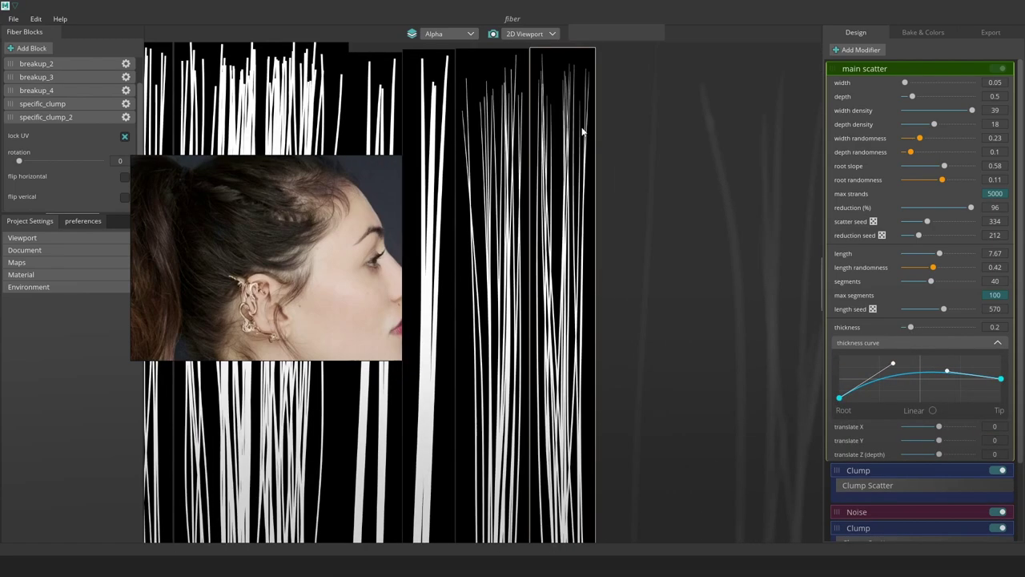
{"action": "middle_click_drag", "start_coordinate": [581, 130], "coordinate": [576, 236]}
{"action": "scroll", "coordinate": [575, 236], "scroll_direction": "up", "scroll_amount": 3}
{"action": "middle_click_drag", "start_coordinate": [596, 331], "coordinate": [591, 289]}
{"action": "left_click", "coordinate": [513, 294]}
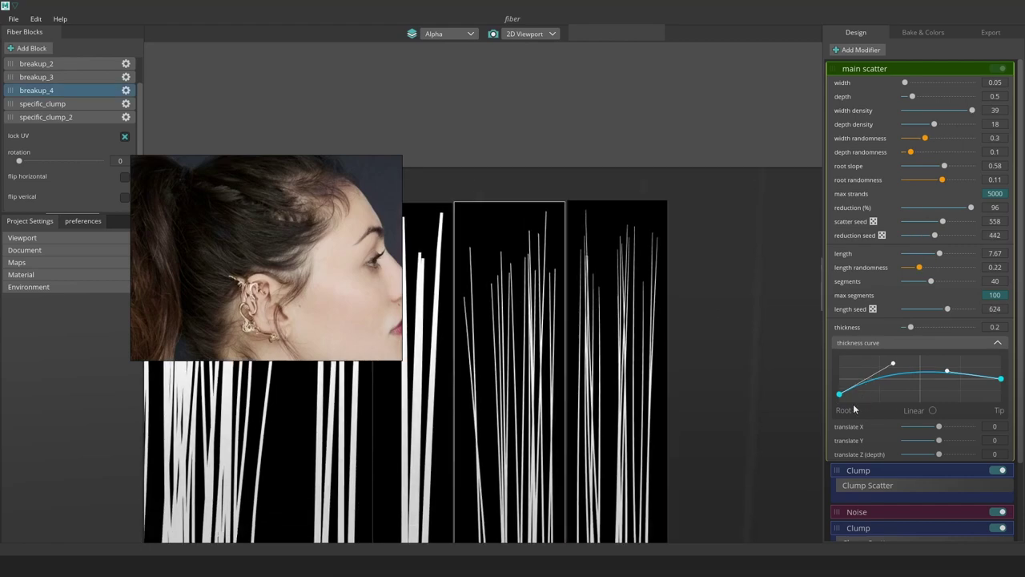
{"action": "left_click_drag", "start_coordinate": [839, 396], "coordinate": [840, 397]}
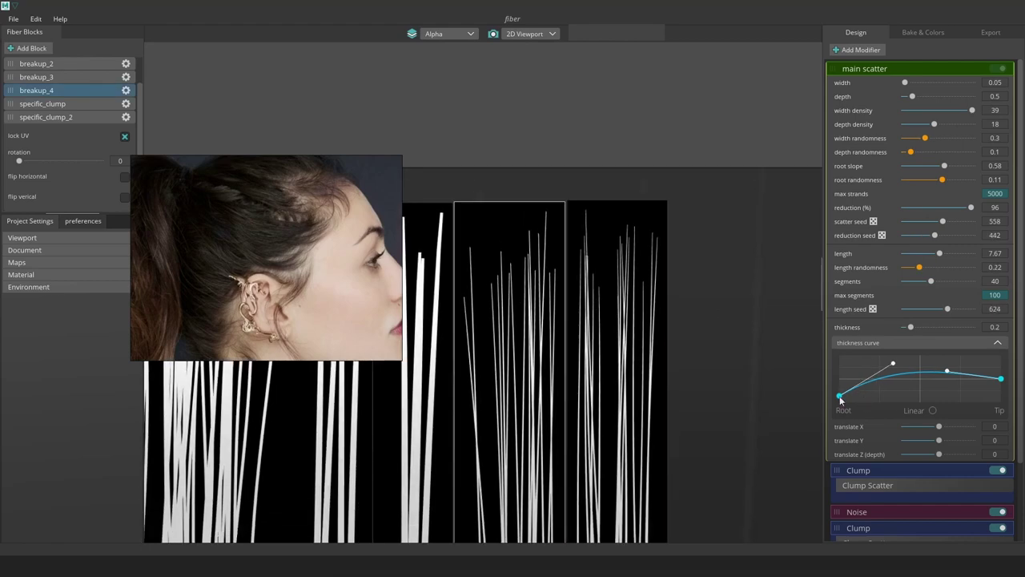
Bake the fiber maps at 4096 and export the textures
{"action": "left_click", "coordinate": [931, 33]}
{"action": "left_click", "coordinate": [856, 33]}
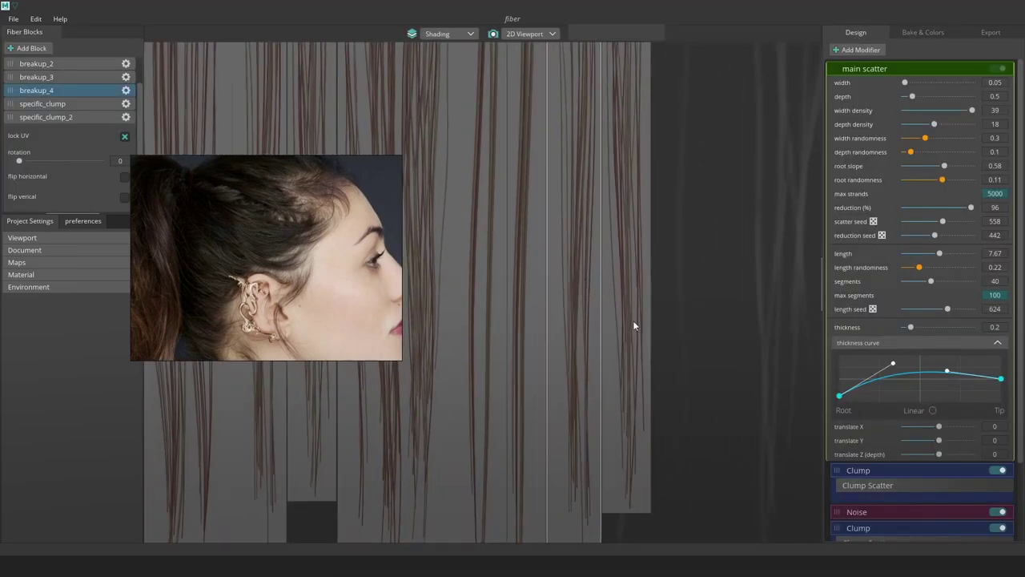
{"action": "scroll", "coordinate": [575, 320], "scroll_direction": "down", "scroll_amount": 1}
{"action": "scroll", "coordinate": [556, 346], "scroll_direction": "up", "scroll_amount": 1}
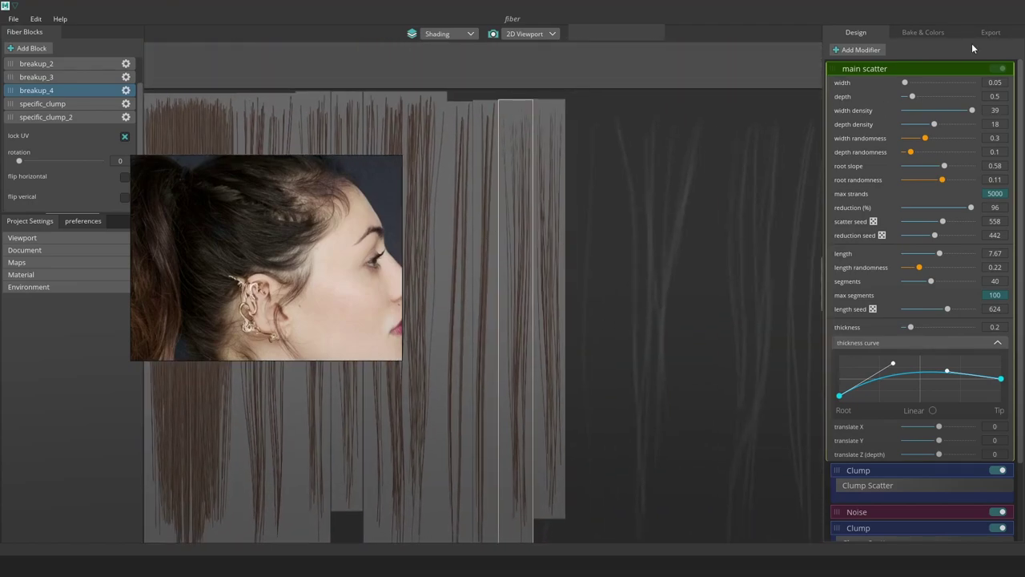
{"action": "left_click", "coordinate": [923, 32]}
{"action": "left_click", "coordinate": [897, 237]}
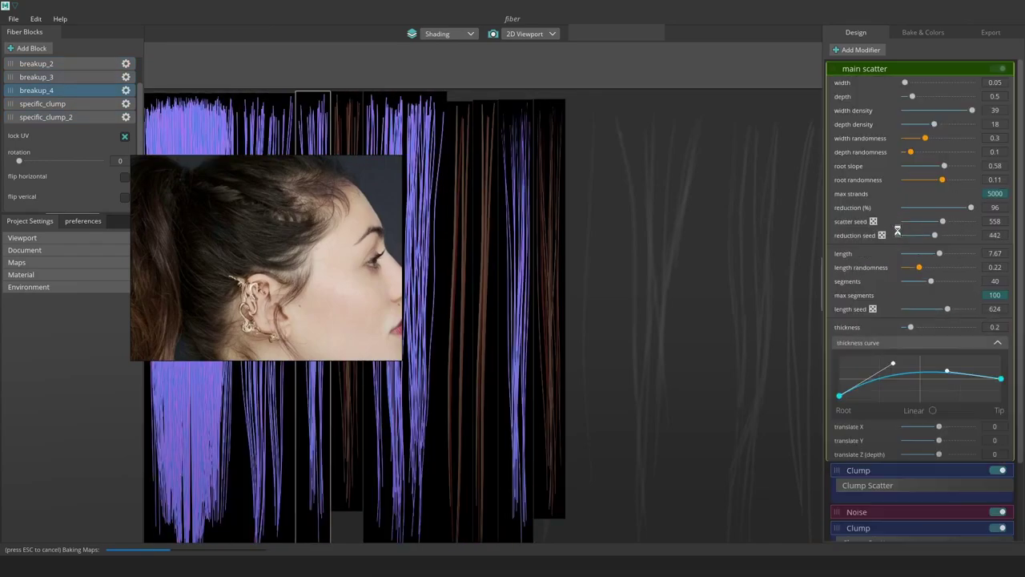
{"action": "left_click", "coordinate": [984, 36]}
{"action": "left_click", "coordinate": [948, 529]}
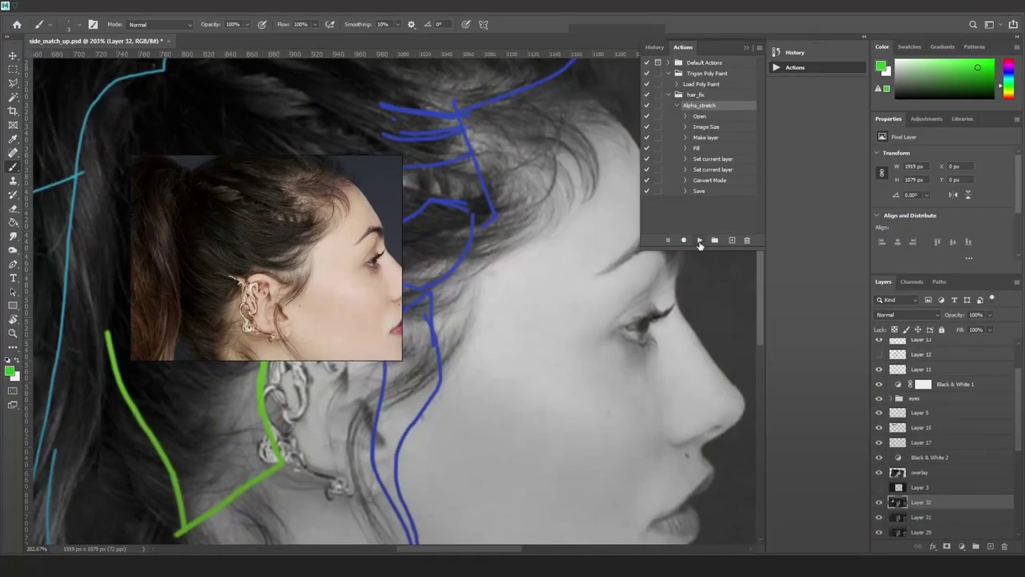
Run the Alpha_stretch action on fiber_alpha.jpg in Photoshop and inspect the thinned strand roots
{"action": "left_click", "coordinate": [699, 240]}
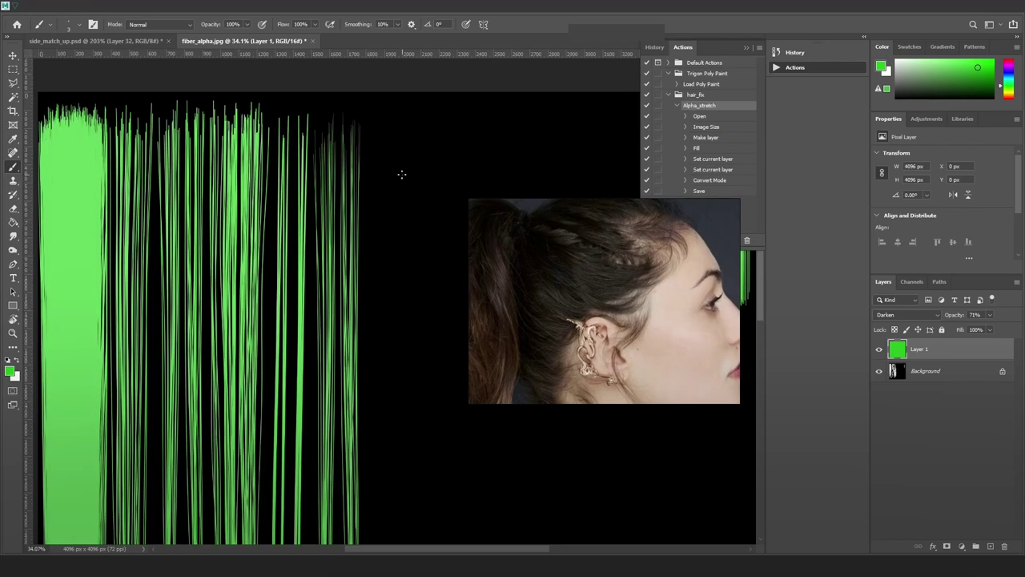
{"action": "scroll", "coordinate": [270, 153], "scroll_direction": "up", "scroll_amount": 2, "text": "alt"}
{"action": "left_click_drag", "start_coordinate": [335, 157], "coordinate": [415, 184]}
{"action": "scroll", "coordinate": [416, 198], "scroll_direction": "down", "scroll_amount": 3, "text": "alt"}
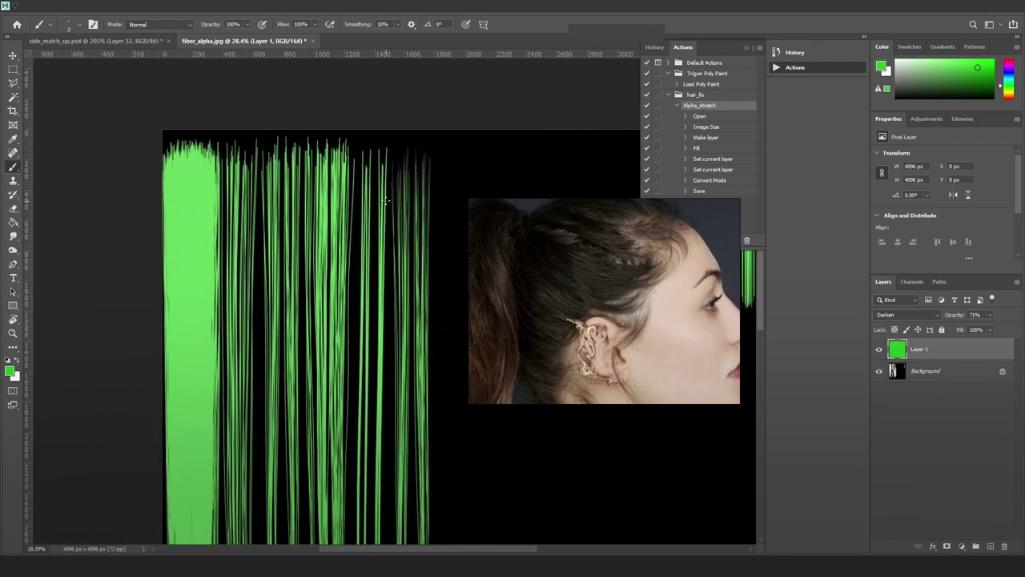
{"action": "scroll", "coordinate": [415, 160], "scroll_direction": "up", "scroll_amount": 5, "text": "alt"}
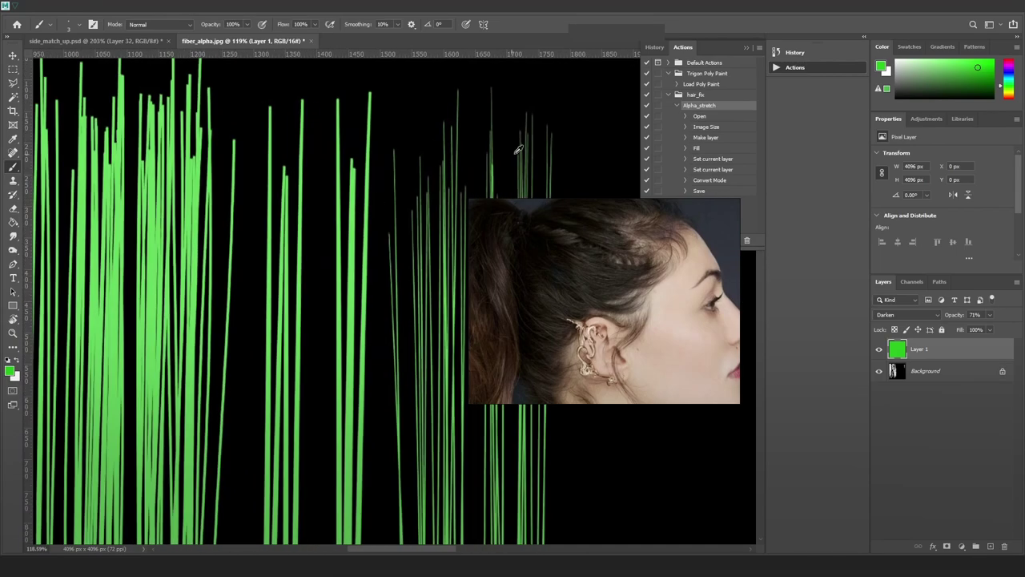
{"action": "scroll", "coordinate": [464, 157], "scroll_direction": "down", "scroll_amount": 4, "text": "alt"}
Switch to Maya, frame the side hair cards in textured display and move the reference photo clear of them
{"action": "left_click", "coordinate": [970, 7]}
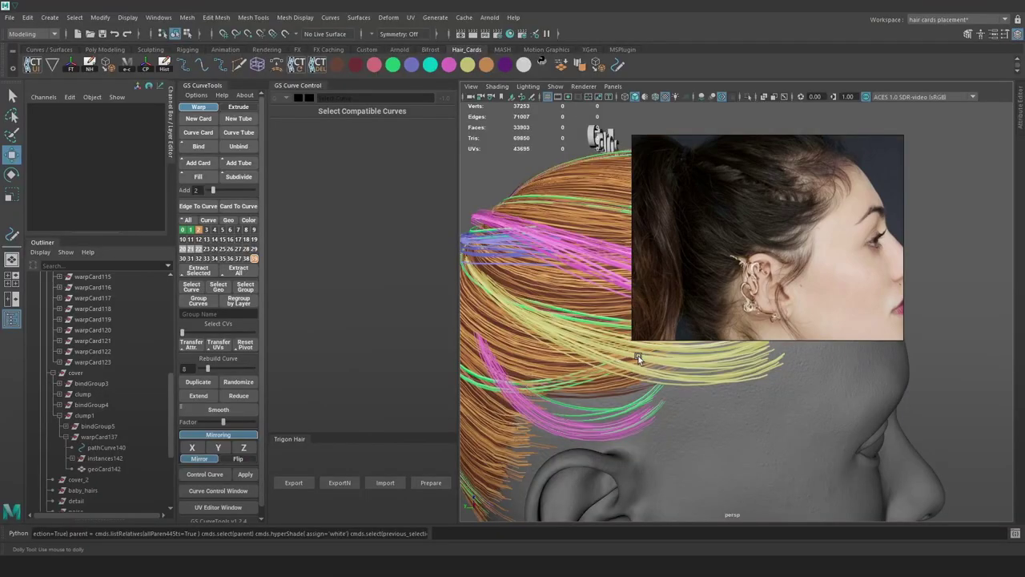
{"action": "left_click_drag", "start_coordinate": [639, 356], "coordinate": [617, 403], "text": "alt"}
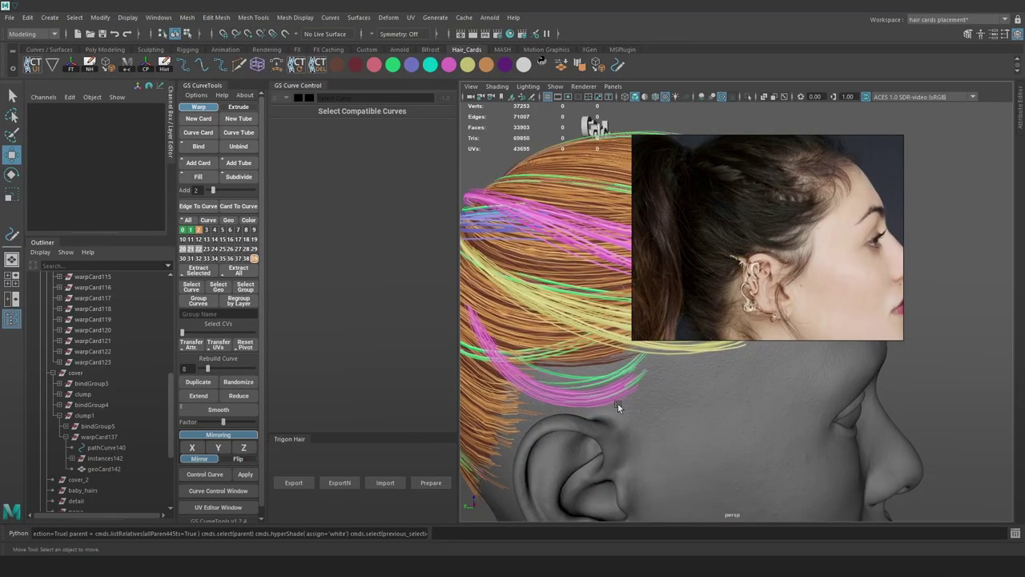
{"action": "left_click_drag", "start_coordinate": [732, 226], "coordinate": [916, 206]}
{"action": "mouse_move", "coordinate": [658, 306]}
{"action": "right_mouse_down", "text": "alt"}
{"action": "mouse_move", "coordinate": [635, 306]}
{"action": "mouse_move", "coordinate": [665, 300]}
{"action": "right_mouse_up", "text": "alt"}
{"action": "key", "text": "6"}
{"action": "left_click_drag", "start_coordinate": [818, 117], "coordinate": [890, 143]}
{"action": "left_click_drag", "start_coordinate": [946, 209], "coordinate": [952, 161]}
{"action": "right_click_drag", "start_coordinate": [749, 255], "coordinate": [762, 281], "text": "alt"}
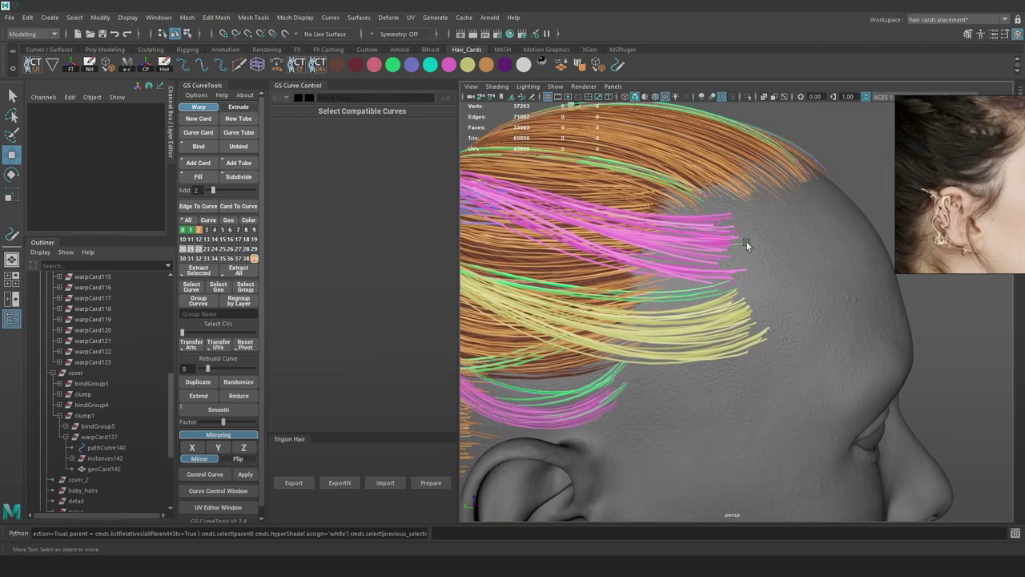
Select the magenta bindGroup3 cards above the temple and open their UVs in the GS CurveTools UV Editor
{"action": "left_click", "coordinate": [746, 242]}
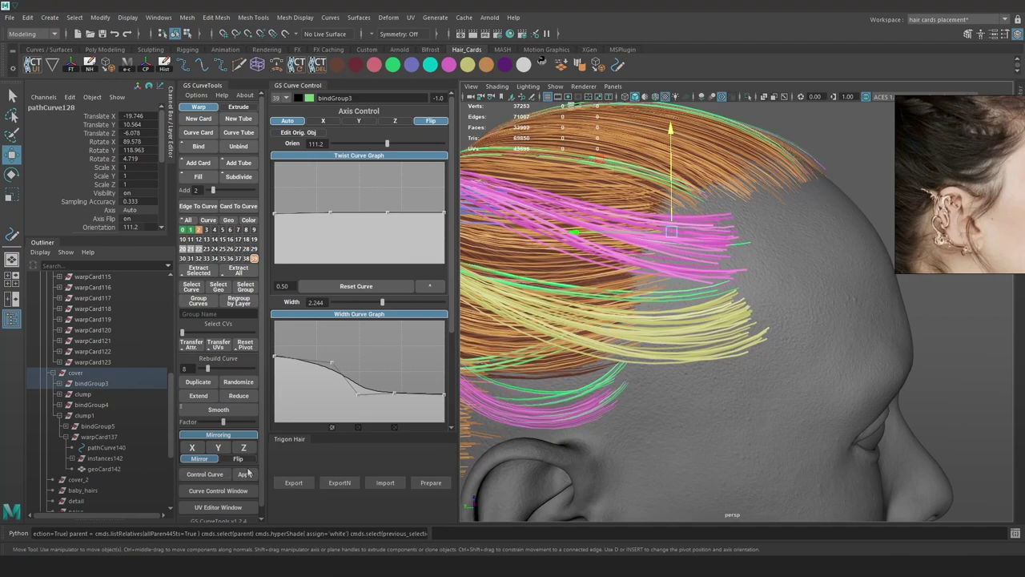
{"action": "scroll", "coordinate": [216, 476], "scroll_direction": "down", "scroll_amount": 1}
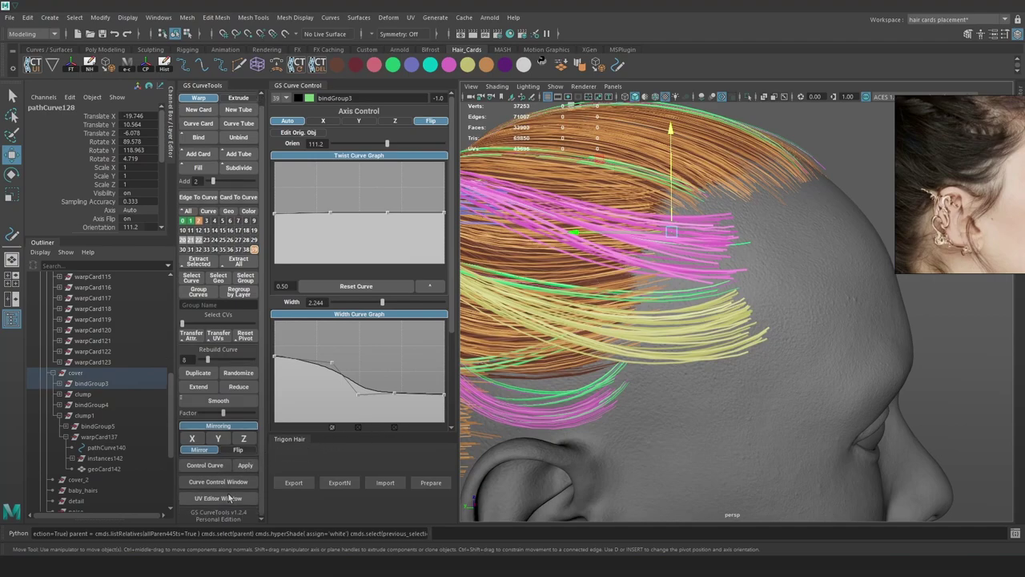
{"action": "left_click", "coordinate": [230, 498]}
{"action": "scroll", "coordinate": [393, 287], "scroll_direction": "up", "scroll_amount": 3}
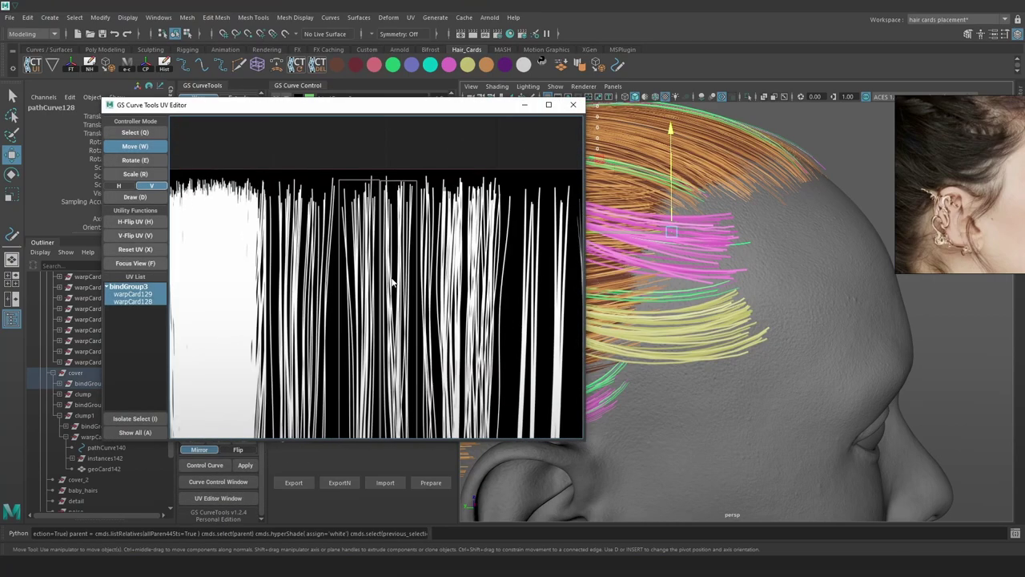
{"action": "scroll", "coordinate": [393, 282], "scroll_direction": "up", "scroll_amount": 2}
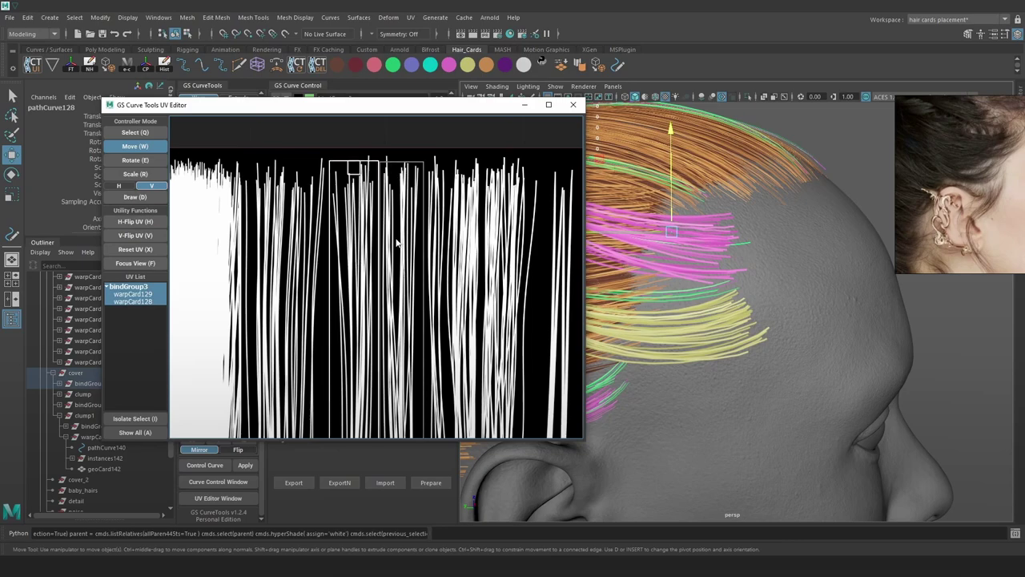
{"action": "scroll", "coordinate": [746, 251], "scroll_direction": "down", "scroll_amount": 4}
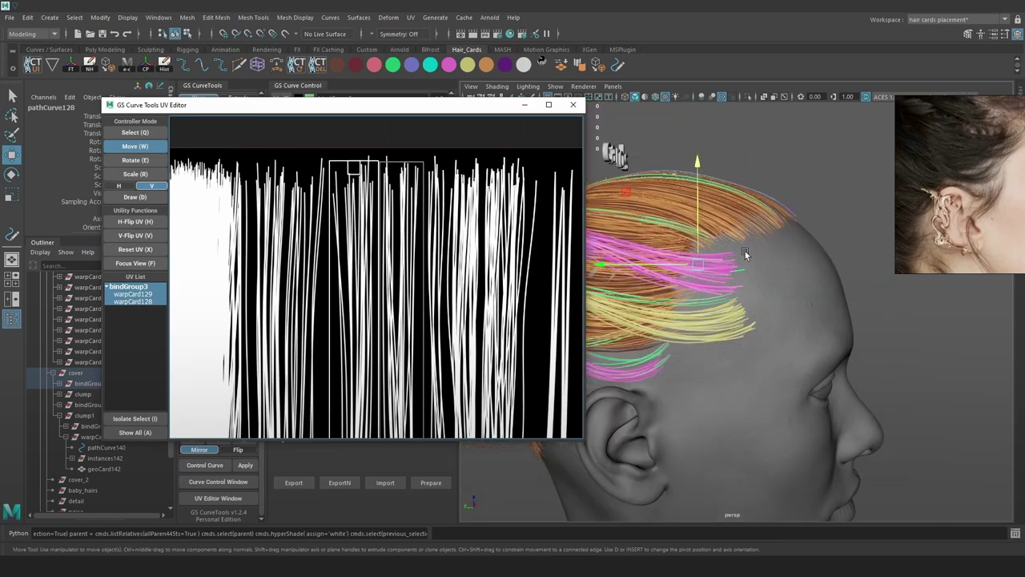
{"action": "left_click_drag", "start_coordinate": [737, 286], "coordinate": [676, 281], "text": "alt"}
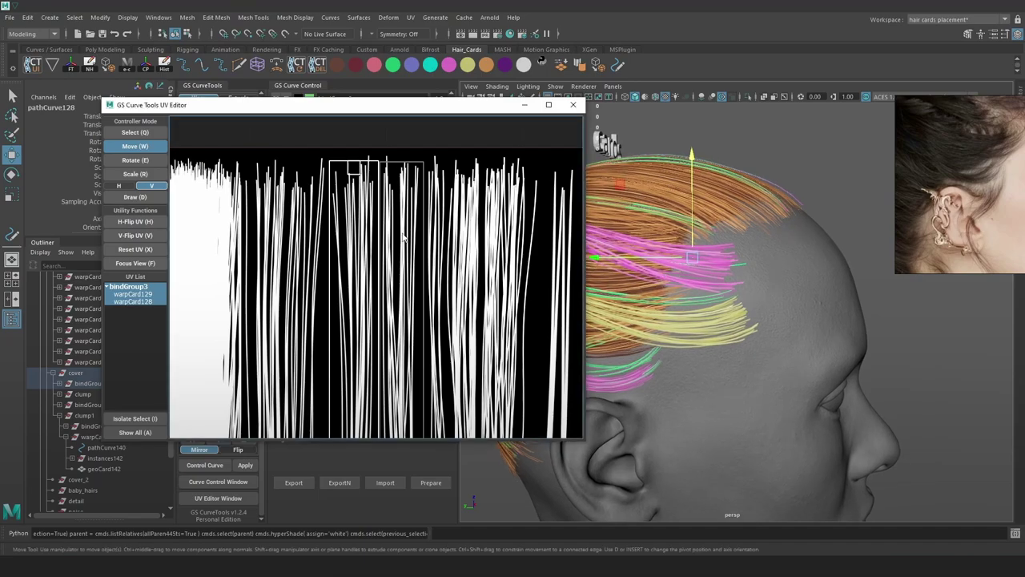
Move one bindGroup3 card's UV box onto the new long strand card with the thin roots
{"action": "scroll", "coordinate": [534, 231], "scroll_direction": "down", "scroll_amount": 4}
{"action": "middle_click_drag", "start_coordinate": [531, 244], "coordinate": [437, 235], "text": "alt"}
{"action": "scroll", "coordinate": [351, 216], "scroll_direction": "up", "scroll_amount": 4}
{"action": "left_click_drag", "start_coordinate": [308, 234], "coordinate": [515, 204]}
{"action": "scroll", "coordinate": [521, 218], "scroll_direction": "up", "scroll_amount": 2}
{"action": "scroll", "coordinate": [519, 215], "scroll_direction": "up", "scroll_amount": 2}
{"action": "scroll", "coordinate": [514, 218], "scroll_direction": "down", "scroll_amount": 3}
{"action": "middle_click_drag", "start_coordinate": [496, 308], "coordinate": [484, 337]}
{"action": "scroll", "coordinate": [482, 213], "scroll_direction": "up", "scroll_amount": 2}
{"action": "scroll", "coordinate": [482, 214], "scroll_direction": "down", "scroll_amount": 1}
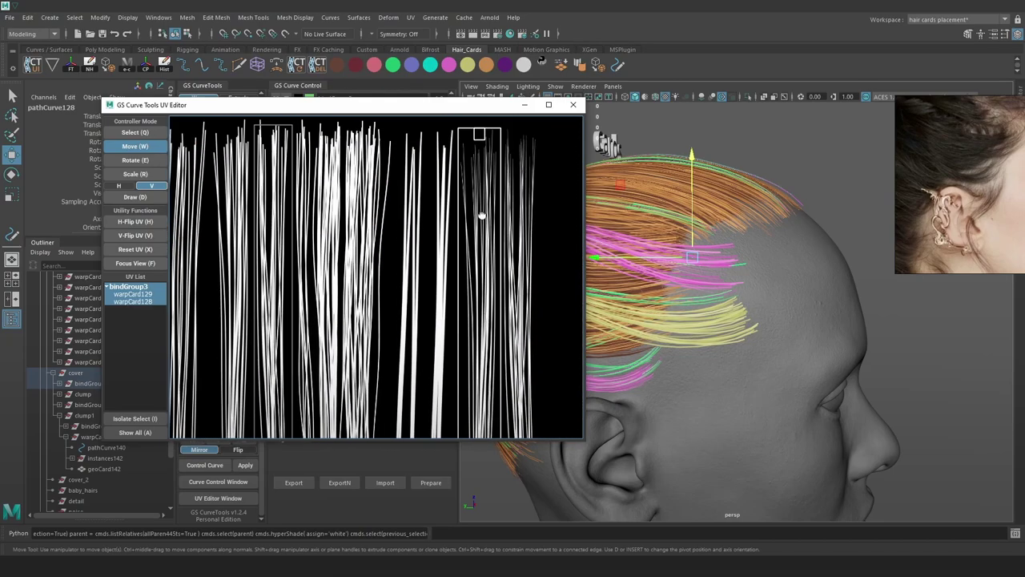
{"action": "middle_click_drag", "start_coordinate": [481, 211], "coordinate": [482, 260]}
{"action": "scroll", "coordinate": [482, 263], "scroll_direction": "up", "scroll_amount": 4}
{"action": "middle_click_drag", "start_coordinate": [493, 321], "coordinate": [500, 168]}
{"action": "scroll", "coordinate": [492, 358], "scroll_direction": "down", "scroll_amount": 8}
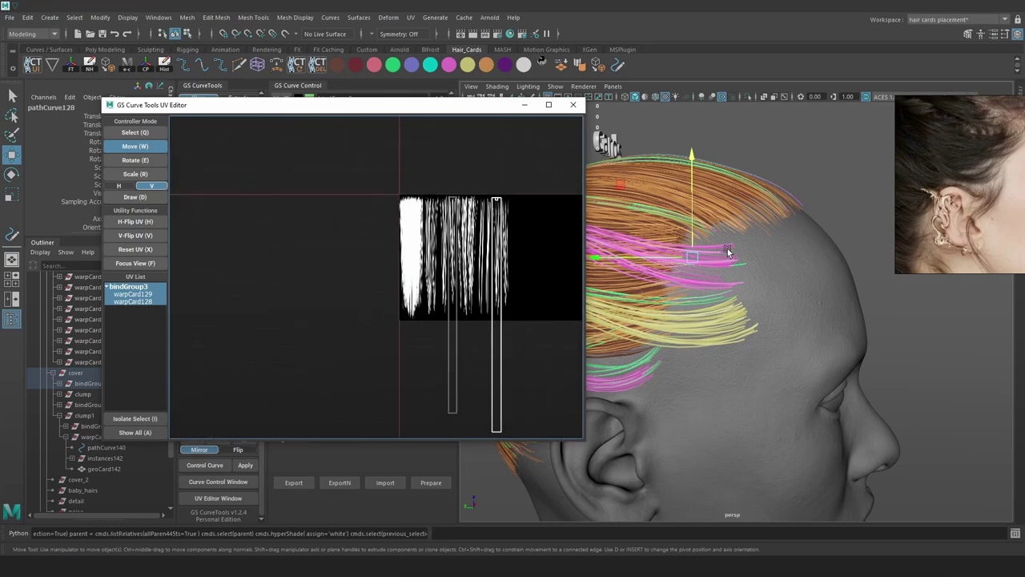
Assign the textured hair material to the bindGroup3 cards and align the moved UV box with the long thin-root strand card
{"action": "right_click_drag", "start_coordinate": [723, 251], "coordinate": [775, 243], "text": "alt"}
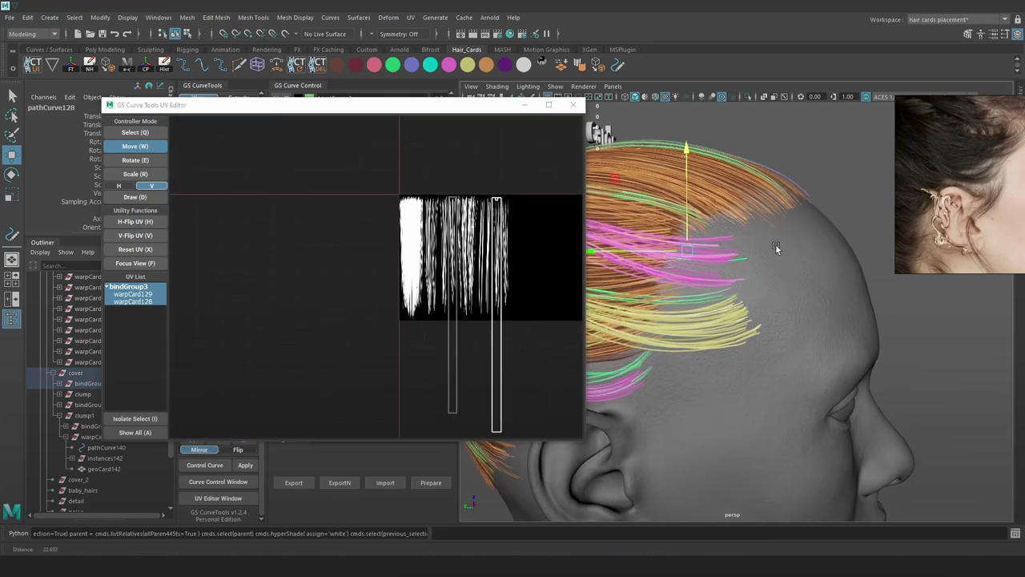
{"action": "left_click", "coordinate": [546, 64]}
{"action": "scroll", "coordinate": [493, 325], "scroll_direction": "up", "scroll_amount": 3}
{"action": "scroll", "coordinate": [493, 323], "scroll_direction": "up", "scroll_amount": 3}
{"action": "middle_click_drag", "start_coordinate": [522, 175], "coordinate": [474, 230]}
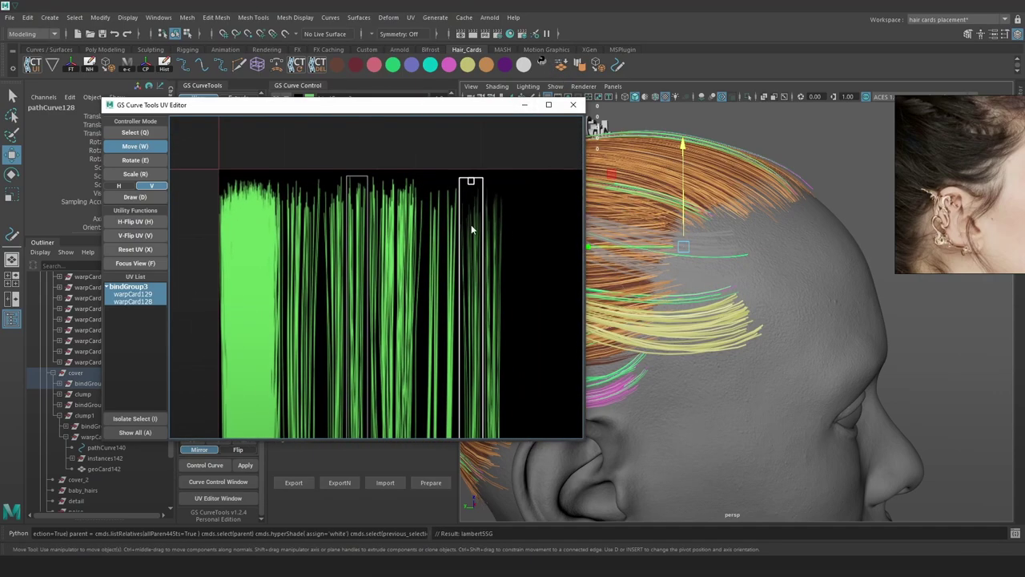
{"action": "scroll", "coordinate": [474, 214], "scroll_direction": "up", "scroll_amount": 4}
{"action": "left_click_drag", "start_coordinate": [492, 200], "coordinate": [492, 226]}
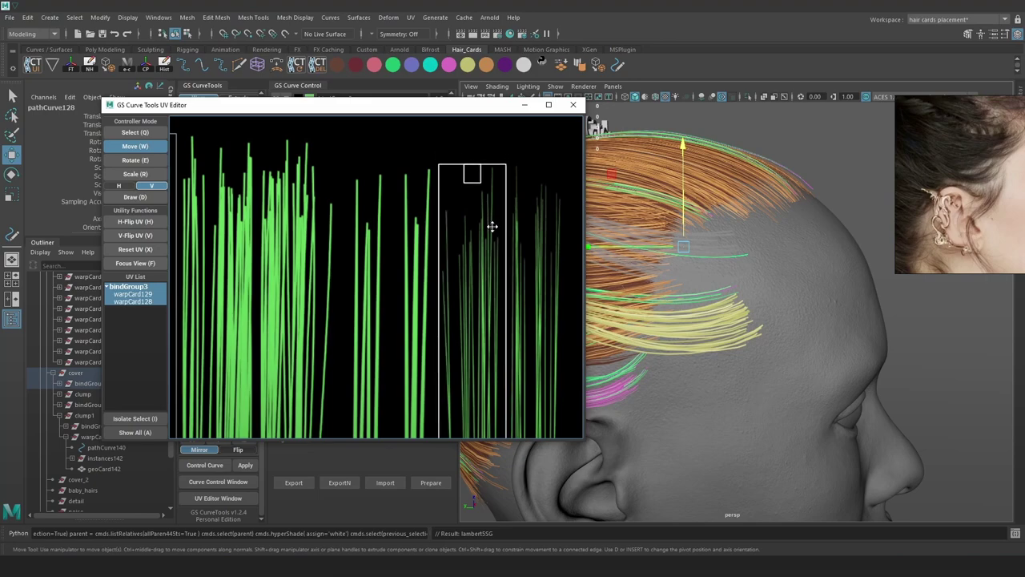
{"action": "scroll", "coordinate": [487, 295], "scroll_direction": "up", "scroll_amount": 4}
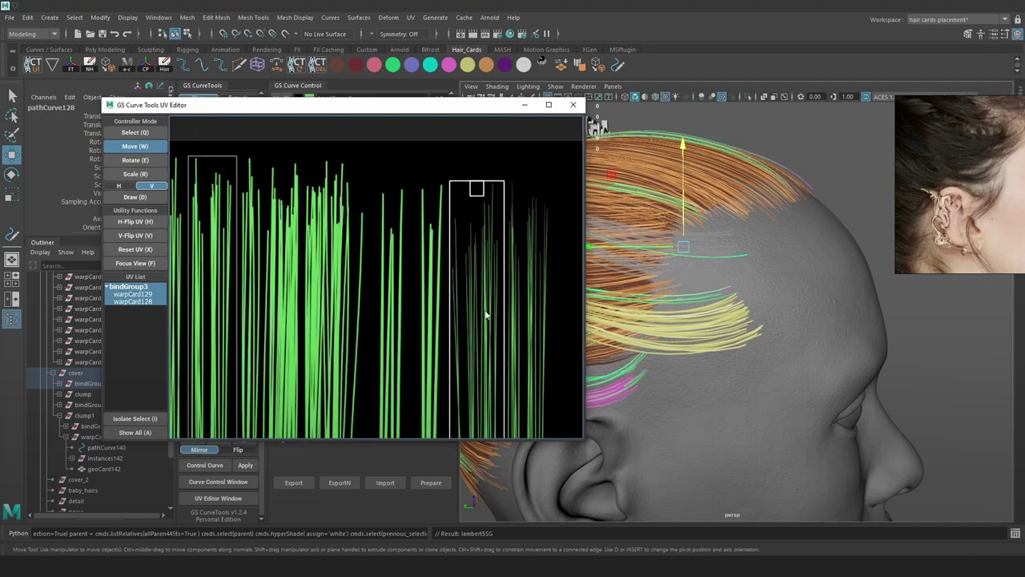
{"action": "middle_click_drag", "start_coordinate": [473, 429], "coordinate": [466, 256]}
{"action": "scroll", "coordinate": [466, 256], "scroll_direction": "down", "scroll_amount": 1}
{"action": "middle_click_drag", "start_coordinate": [462, 375], "coordinate": [451, 320]}
{"action": "scroll", "coordinate": [452, 310], "scroll_direction": "down", "scroll_amount": 4}
{"action": "middle_click_drag", "start_coordinate": [444, 200], "coordinate": [455, 349]}
{"action": "middle_click_drag", "start_coordinate": [387, 184], "coordinate": [376, 267]}
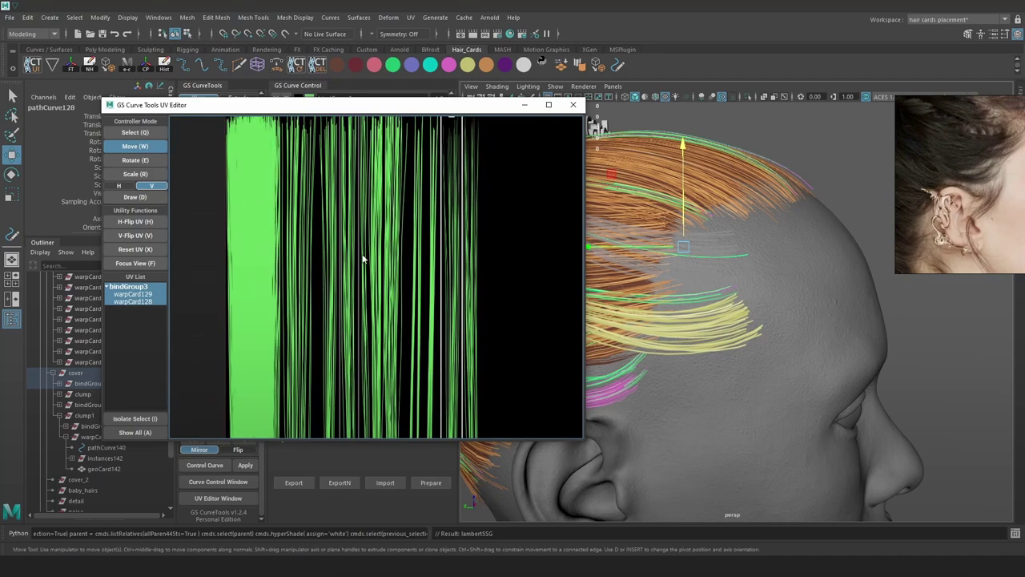
Move the other bindGroup3 UV box onto the shorter last strand card, align it and shift the UV editor away from the hair
{"action": "left_click_drag", "start_coordinate": [347, 238], "coordinate": [483, 240]}
{"action": "scroll", "coordinate": [489, 200], "scroll_direction": "up", "scroll_amount": 2}
{"action": "middle_click_drag", "start_coordinate": [485, 162], "coordinate": [492, 213]}
{"action": "scroll", "coordinate": [485, 188], "scroll_direction": "up", "scroll_amount": 2}
{"action": "scroll", "coordinate": [487, 189], "scroll_direction": "up", "scroll_amount": 2}
{"action": "left_click_drag", "start_coordinate": [497, 188], "coordinate": [460, 197]}
{"action": "scroll", "coordinate": [465, 223], "scroll_direction": "down", "scroll_amount": 4}
{"action": "middle_click_drag", "start_coordinate": [468, 392], "coordinate": [454, 257]}
{"action": "middle_click_drag", "start_coordinate": [456, 372], "coordinate": [482, 236]}
{"action": "scroll", "coordinate": [467, 332], "scroll_direction": "up", "scroll_amount": 4}
{"action": "scroll", "coordinate": [471, 324], "scroll_direction": "down", "scroll_amount": 2}
{"action": "scroll", "coordinate": [474, 263], "scroll_direction": "down", "scroll_amount": 5}
{"action": "left_click_drag", "start_coordinate": [458, 112], "coordinate": [439, 116]}
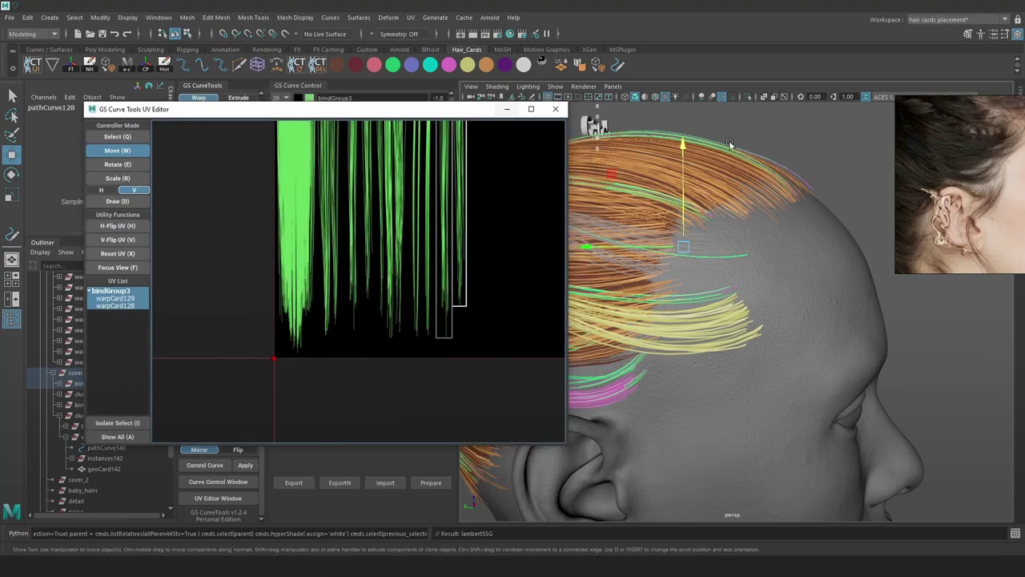
Select the bindGroup3 and bindGroup4 cards together, close the UV editor and try to transfer the UVs between them
{"action": "left_click", "coordinate": [817, 162]}
{"action": "key", "text": "4"}
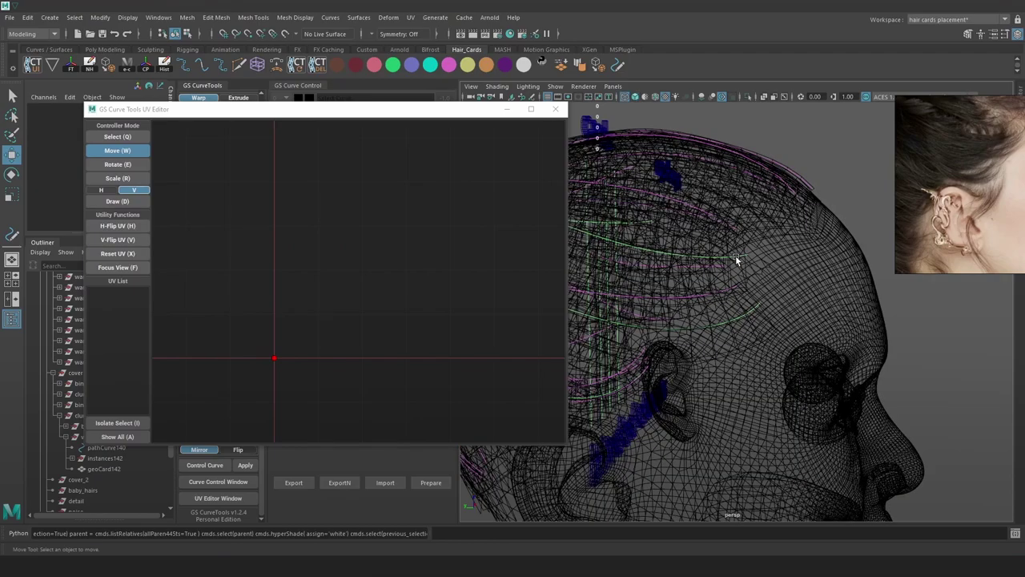
{"action": "left_click", "coordinate": [736, 255]}
{"action": "left_click", "coordinate": [756, 313], "text": "shift"}
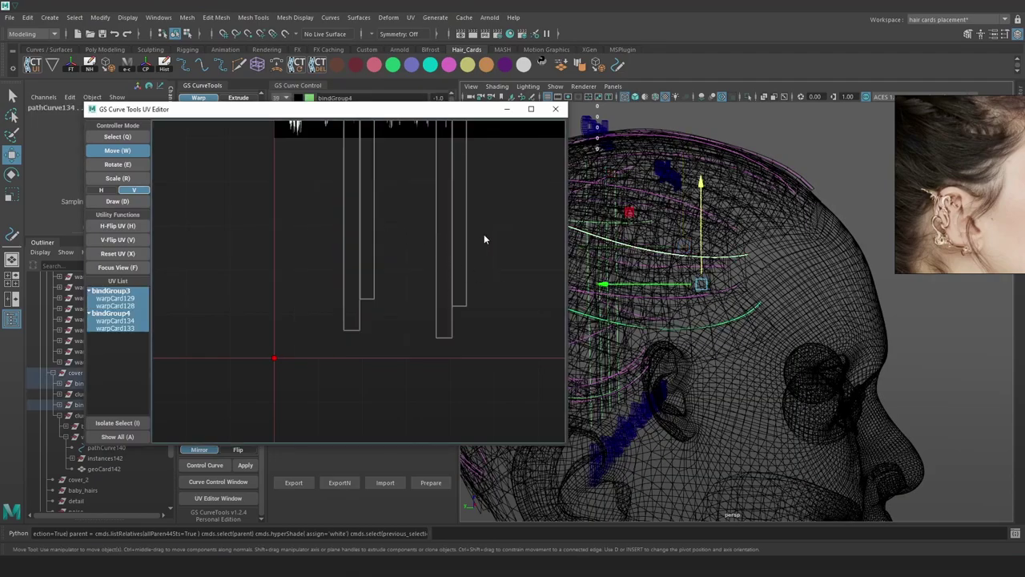
{"action": "left_click_drag", "start_coordinate": [305, 114], "coordinate": [618, 145]}
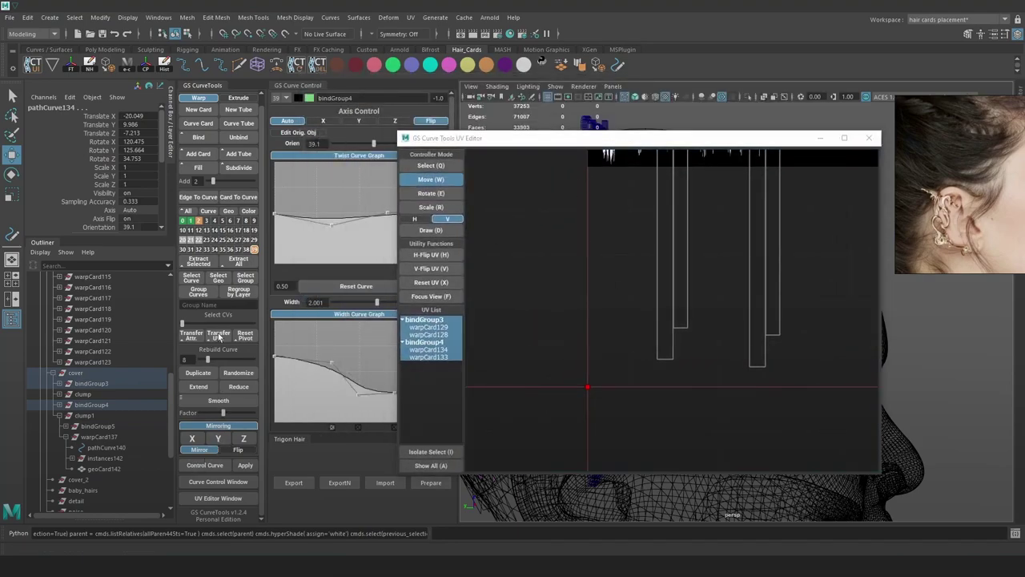
{"action": "left_click", "coordinate": [869, 137]}
{"action": "right_click_drag", "start_coordinate": [786, 172], "coordinate": [795, 194], "text": "alt"}
{"action": "key", "text": "5"}
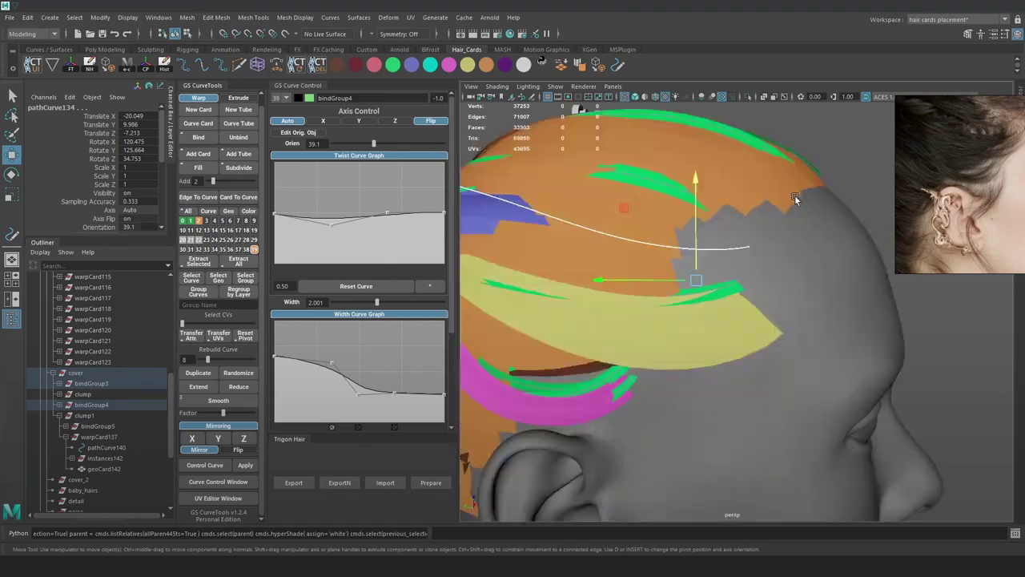
{"action": "key", "text": "6"}
{"action": "right_click_drag", "start_coordinate": [742, 248], "coordinate": [761, 243], "text": "alt"}
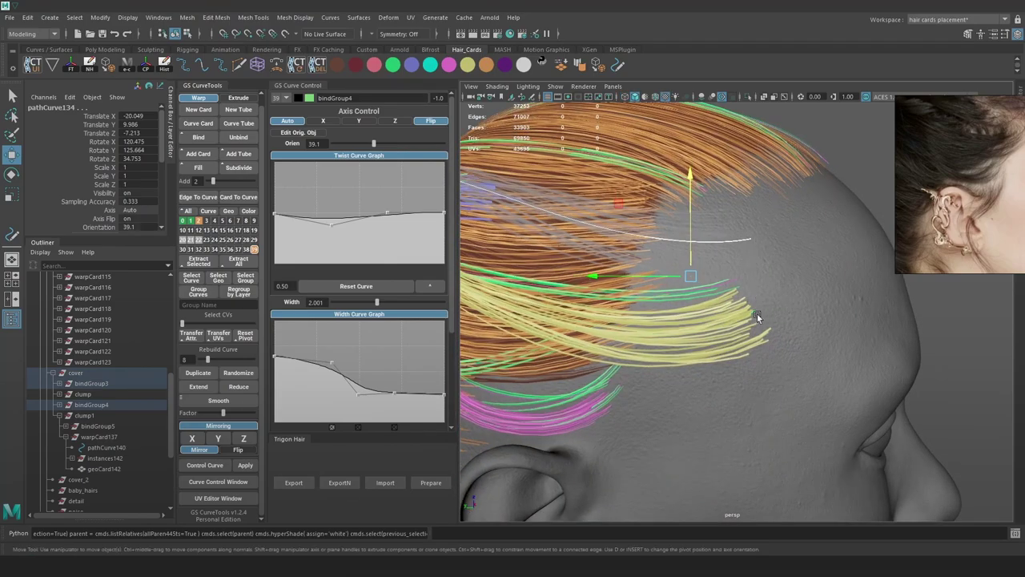
Reselect the bindGroup3 card, add the bindGroup4 card to the selection and retry the UV transfer
{"action": "key", "text": "4"}
{"action": "left_click", "coordinate": [862, 168]}
{"action": "left_click", "coordinate": [752, 239]}
{"action": "left_click", "coordinate": [766, 299], "text": "shift"}
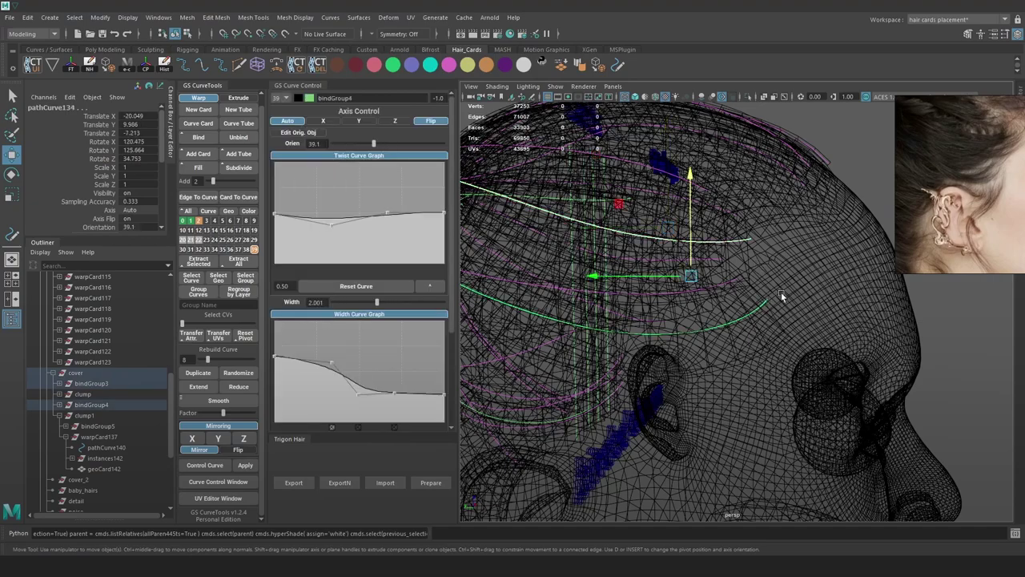
{"action": "key", "text": "6"}
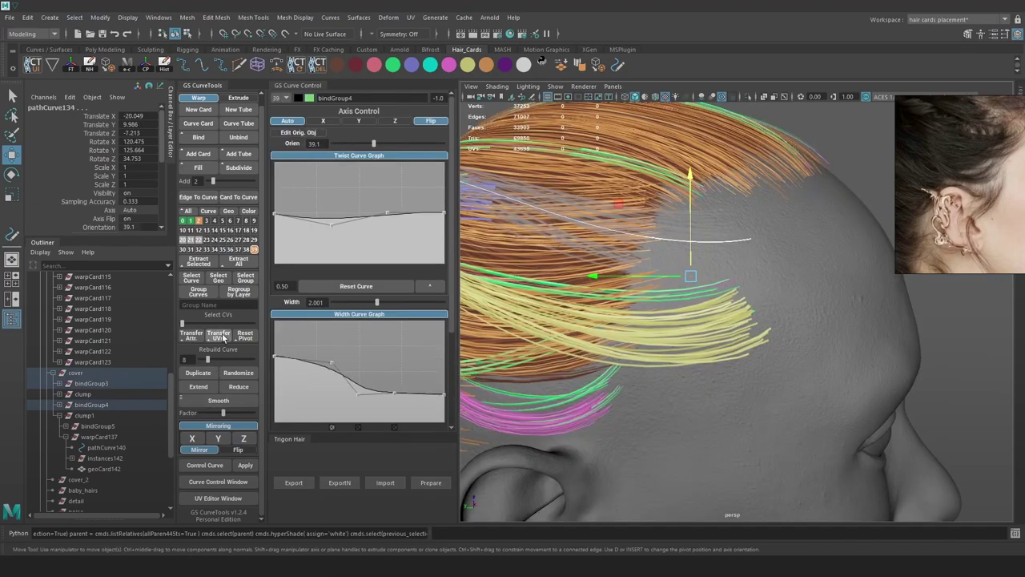
{"action": "left_click_drag", "start_coordinate": [647, 280], "coordinate": [660, 276], "text": "alt"}
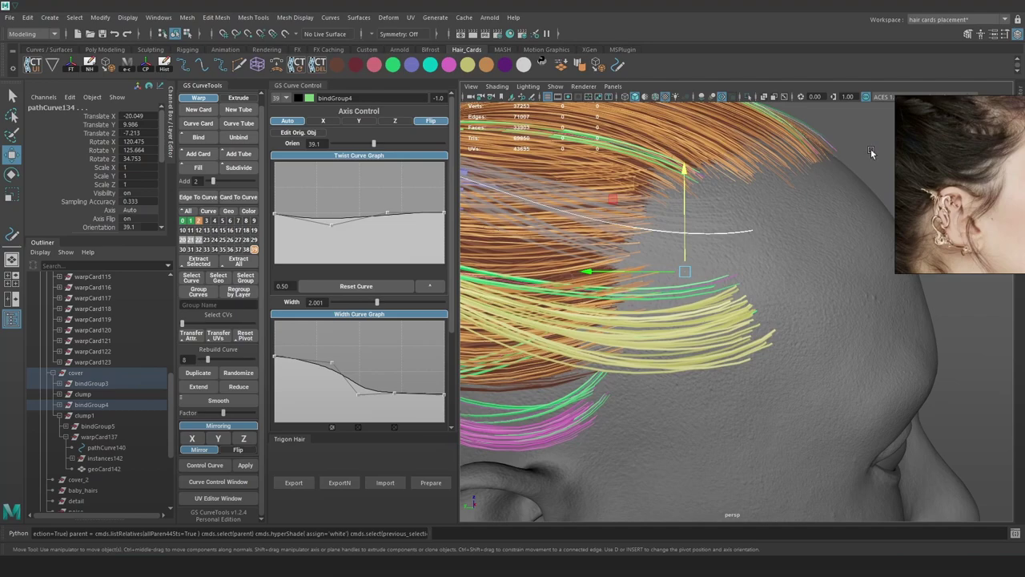
{"action": "left_click", "coordinate": [870, 150]}
{"action": "scroll", "coordinate": [753, 256], "scroll_direction": "down", "scroll_amount": 2}
{"action": "left_click_drag", "start_coordinate": [736, 254], "coordinate": [739, 277], "text": "alt"}
{"action": "scroll", "coordinate": [740, 288], "scroll_direction": "up", "scroll_amount": 2}
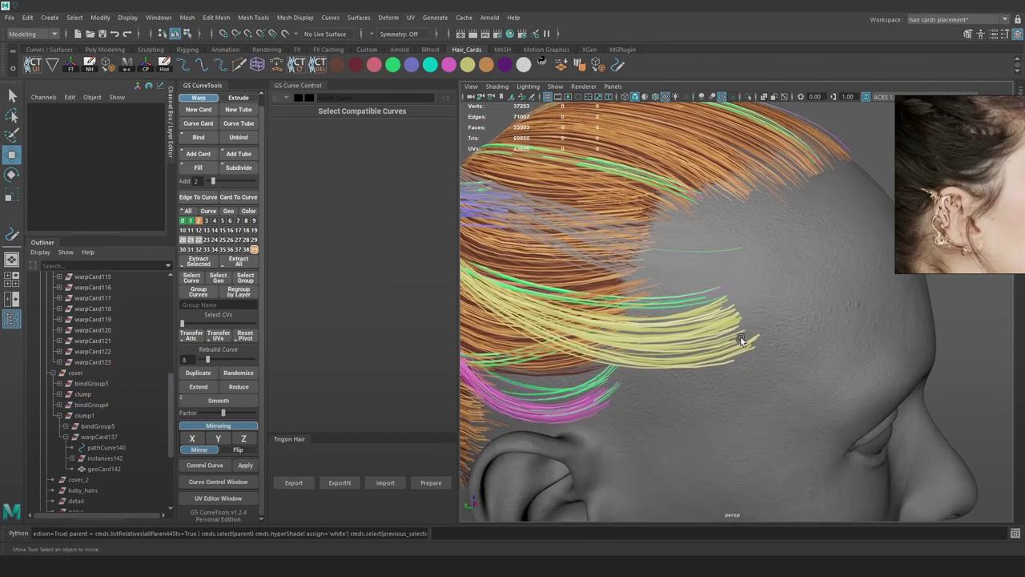
Open the bindGroup4 cards' UVs in the GS CurveTools UV Editor and assign the textured hair material to them
{"action": "key", "text": "4"}
{"action": "left_click", "coordinate": [753, 313]}
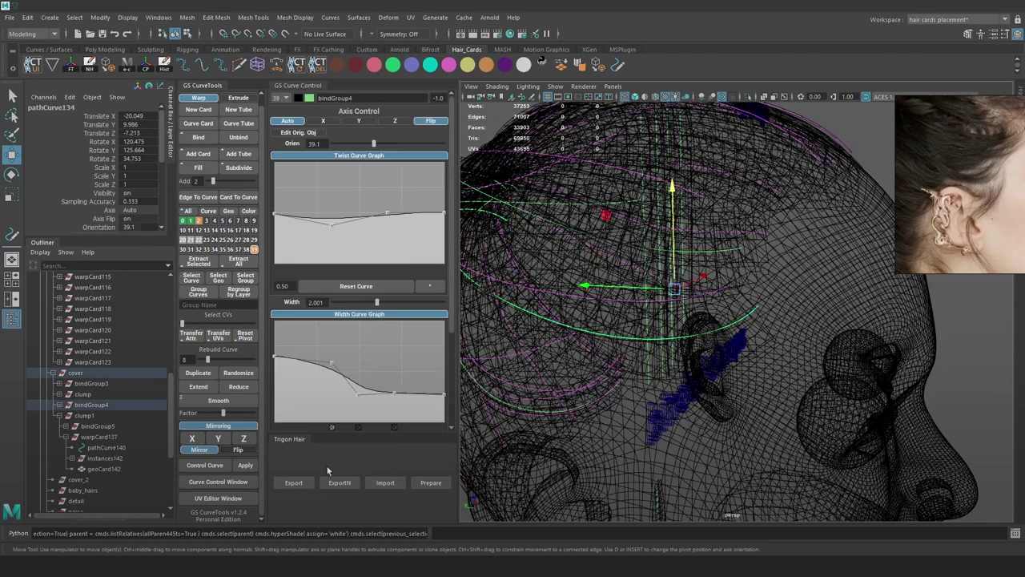
{"action": "left_click", "coordinate": [217, 498]}
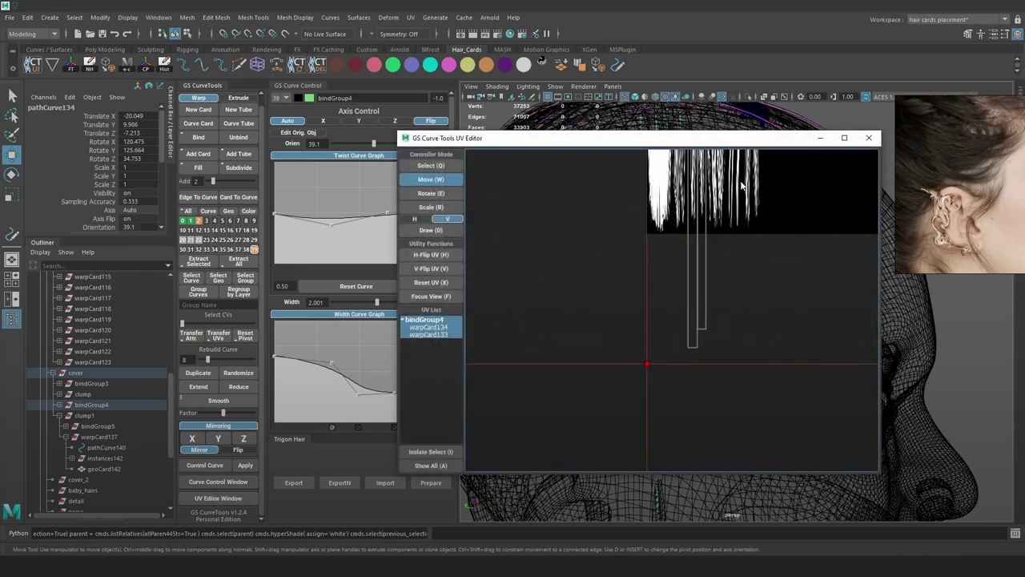
{"action": "middle_click_drag", "start_coordinate": [742, 186], "coordinate": [739, 252], "text": "alt"}
{"action": "scroll", "coordinate": [738, 252], "scroll_direction": "up", "scroll_amount": 1}
{"action": "left_click_drag", "start_coordinate": [785, 139], "coordinate": [356, 140]}
{"action": "left_click", "coordinate": [545, 66]}
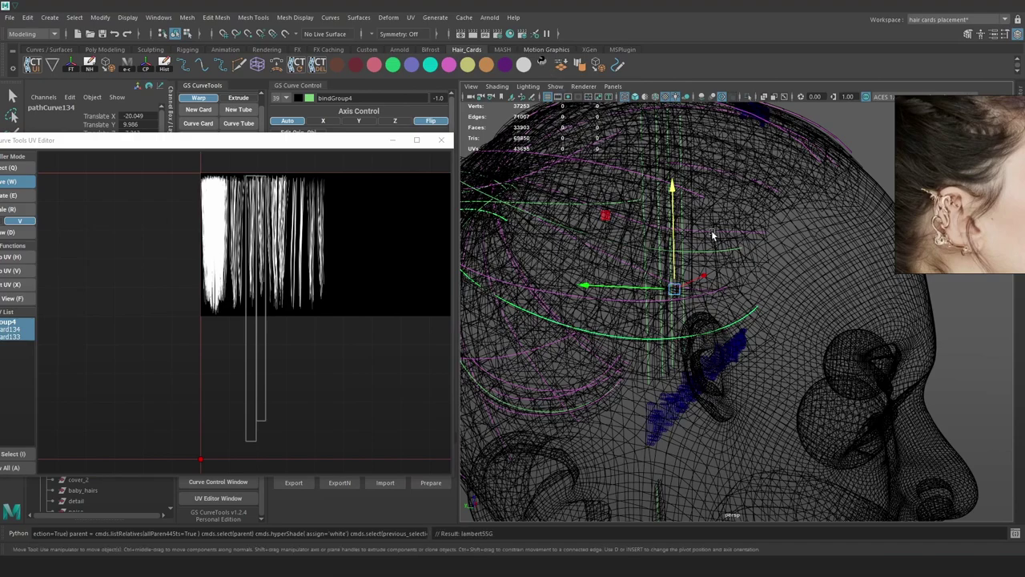
{"action": "scroll", "coordinate": [729, 263], "scroll_direction": "up", "scroll_amount": 1}
{"action": "key", "text": "6"}
Move one bindGroup4 UV box across the texture to the thin-root strand cards
{"action": "scroll", "coordinate": [273, 264], "scroll_direction": "up", "scroll_amount": 2}
{"action": "middle_click_drag", "start_coordinate": [278, 245], "coordinate": [286, 300], "text": "alt"}
{"action": "scroll", "coordinate": [261, 220], "scroll_direction": "up", "scroll_amount": 4}
{"action": "left_click", "coordinate": [244, 209]}
{"action": "left_click", "coordinate": [275, 218]}
{"action": "left_click", "coordinate": [248, 218]}
{"action": "scroll", "coordinate": [249, 217], "scroll_direction": "up", "scroll_amount": 2}
{"action": "middle_click_drag", "start_coordinate": [230, 208], "coordinate": [210, 235], "text": "alt"}
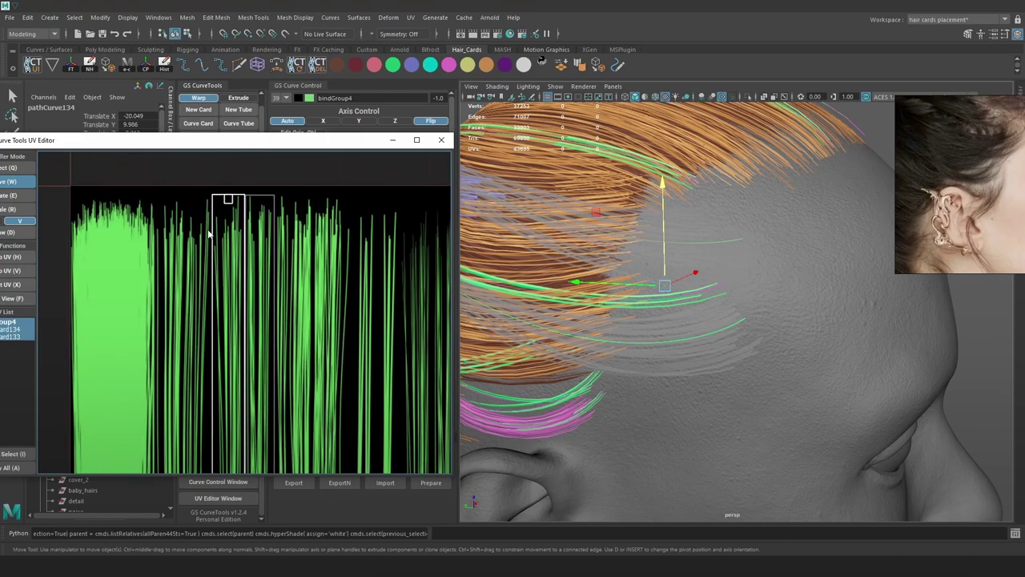
{"action": "left_click_drag", "start_coordinate": [235, 242], "coordinate": [417, 249]}
Align the moved bindGroup4 UV box with the long thin-root strand card from roots to tips
{"action": "middle_click_drag", "start_coordinate": [417, 249], "coordinate": [314, 262], "text": "alt"}
{"action": "scroll", "coordinate": [362, 241], "scroll_direction": "up", "scroll_amount": 2}
{"action": "scroll", "coordinate": [362, 242], "scroll_direction": "up", "scroll_amount": 1}
{"action": "scroll", "coordinate": [353, 250], "scroll_direction": "up", "scroll_amount": 3}
{"action": "mouse_move", "coordinate": [315, 261]}
{"action": "left_mouse_down"}
{"action": "mouse_move", "coordinate": [330, 259]}
{"action": "mouse_move", "coordinate": [330, 268]}
{"action": "left_mouse_up"}
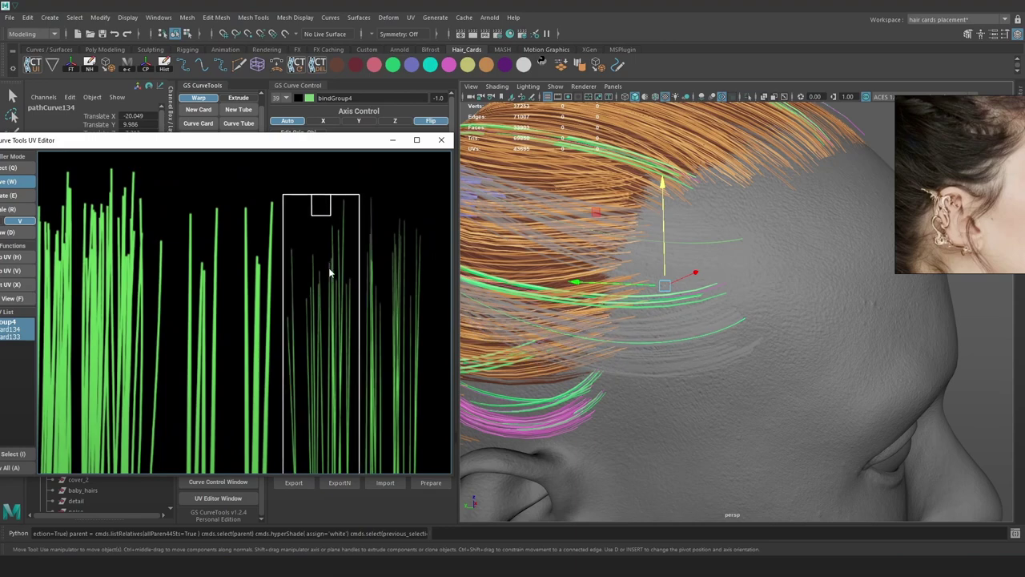
{"action": "scroll", "coordinate": [330, 273], "scroll_direction": "down", "scroll_amount": 3}
{"action": "middle_click_drag", "start_coordinate": [343, 400], "coordinate": [325, 268], "text": "alt"}
{"action": "middle_click_drag", "start_coordinate": [309, 384], "coordinate": [319, 214], "text": "alt"}
{"action": "scroll", "coordinate": [325, 339], "scroll_direction": "down", "scroll_amount": 2}
{"action": "middle_click_drag", "start_coordinate": [325, 342], "coordinate": [297, 171], "text": "alt"}
{"action": "middle_click_drag", "start_coordinate": [316, 376], "coordinate": [307, 220], "text": "alt"}
{"action": "middle_click_drag", "start_coordinate": [316, 408], "coordinate": [318, 318], "text": "alt"}
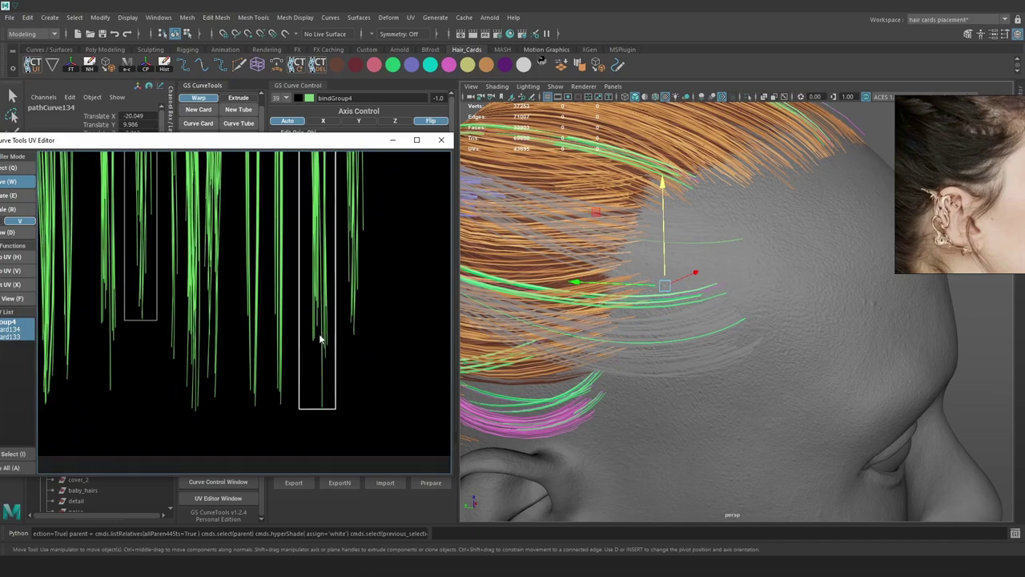
Move the other bindGroup4 UV box onto the shorter last strand card and adjust its position around the roots
{"action": "scroll", "coordinate": [319, 340], "scroll_direction": "up", "scroll_amount": 5}
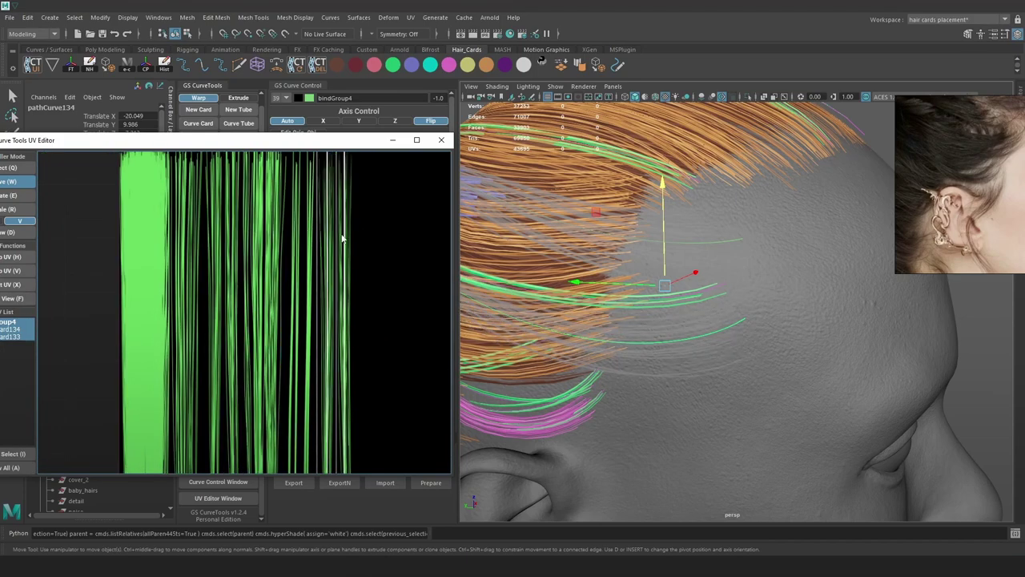
{"action": "left_click_drag", "start_coordinate": [341, 233], "coordinate": [345, 234]}
{"action": "middle_click_drag", "start_coordinate": [348, 215], "coordinate": [336, 261], "text": "alt"}
{"action": "scroll", "coordinate": [336, 261], "scroll_direction": "up", "scroll_amount": 2}
{"action": "scroll", "coordinate": [318, 231], "scroll_direction": "up", "scroll_amount": 4}
{"action": "mouse_move", "coordinate": [322, 235]}
{"action": "left_mouse_down"}
{"action": "mouse_move", "coordinate": [357, 238]}
{"action": "mouse_move", "coordinate": [333, 237]}
{"action": "left_mouse_up"}
{"action": "scroll", "coordinate": [344, 237], "scroll_direction": "down", "scroll_amount": 2}
{"action": "left_click", "coordinate": [345, 234]}
{"action": "left_click", "coordinate": [313, 205]}
{"action": "left_click_drag", "start_coordinate": [313, 203], "coordinate": [285, 205]}
{"action": "left_click", "coordinate": [333, 193]}
{"action": "left_click_drag", "start_coordinate": [332, 193], "coordinate": [349, 202]}
Select the bindGroup3 cards and nudge their UV box on the last strand card into closer alignment
{"action": "left_click", "coordinate": [739, 239]}
{"action": "left_click", "coordinate": [352, 226]}
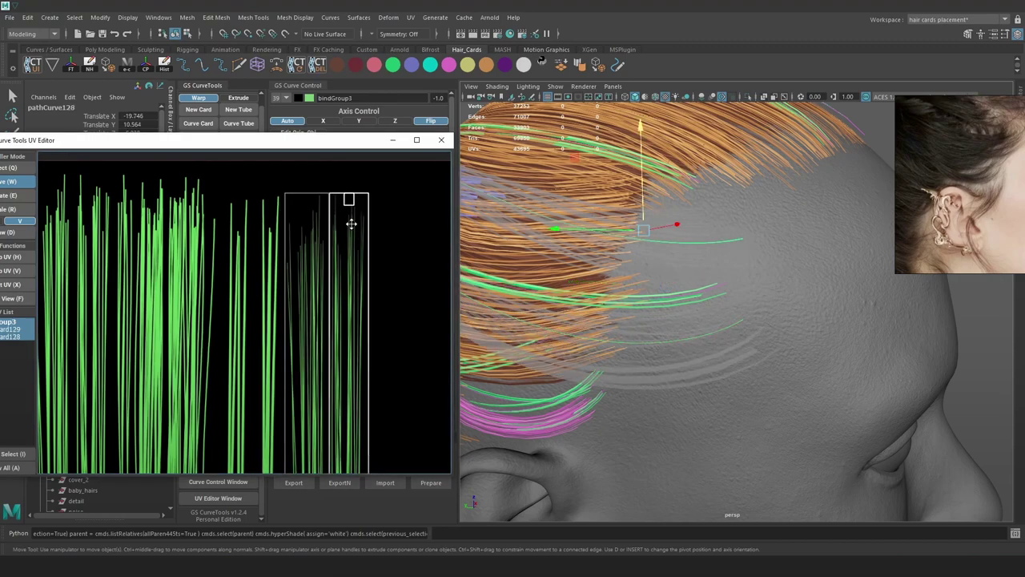
{"action": "left_click_drag", "start_coordinate": [352, 225], "coordinate": [353, 224]}
Reselect the bindGroup4 cards and shift their UV box onto the long thin-root strand card, covering the strand tips
{"action": "left_click", "coordinate": [741, 317]}
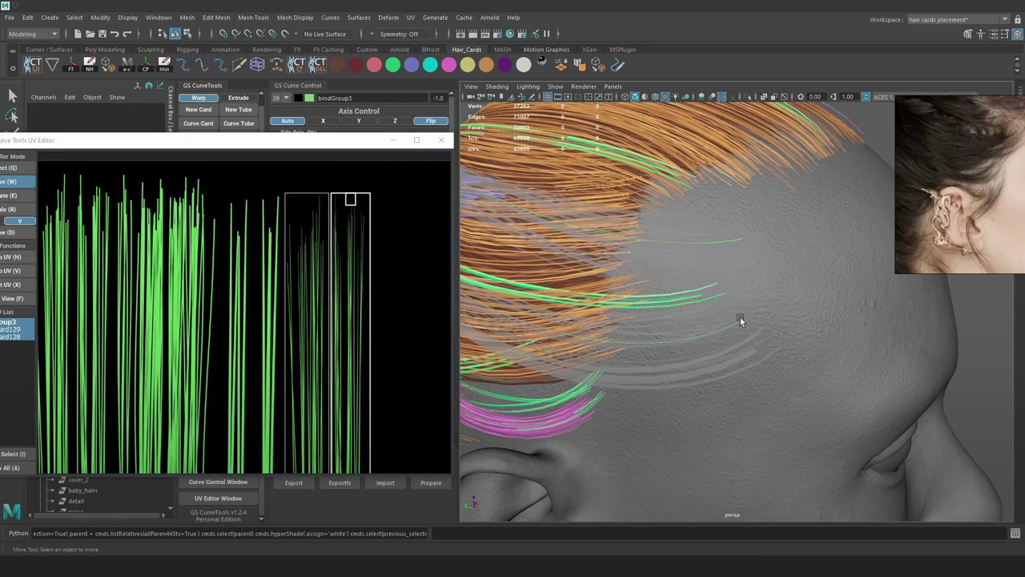
{"action": "key", "text": "4"}
{"action": "left_click", "coordinate": [743, 319]}
{"action": "key", "text": "6"}
{"action": "scroll", "coordinate": [356, 276], "scroll_direction": "up", "scroll_amount": 1}
{"action": "scroll", "coordinate": [356, 275], "scroll_direction": "up", "scroll_amount": 1}
{"action": "left_click_drag", "start_coordinate": [275, 264], "coordinate": [302, 259]}
{"action": "scroll", "coordinate": [304, 269], "scroll_direction": "down", "scroll_amount": 8}
{"action": "middle_click_drag", "start_coordinate": [318, 448], "coordinate": [336, 273]}
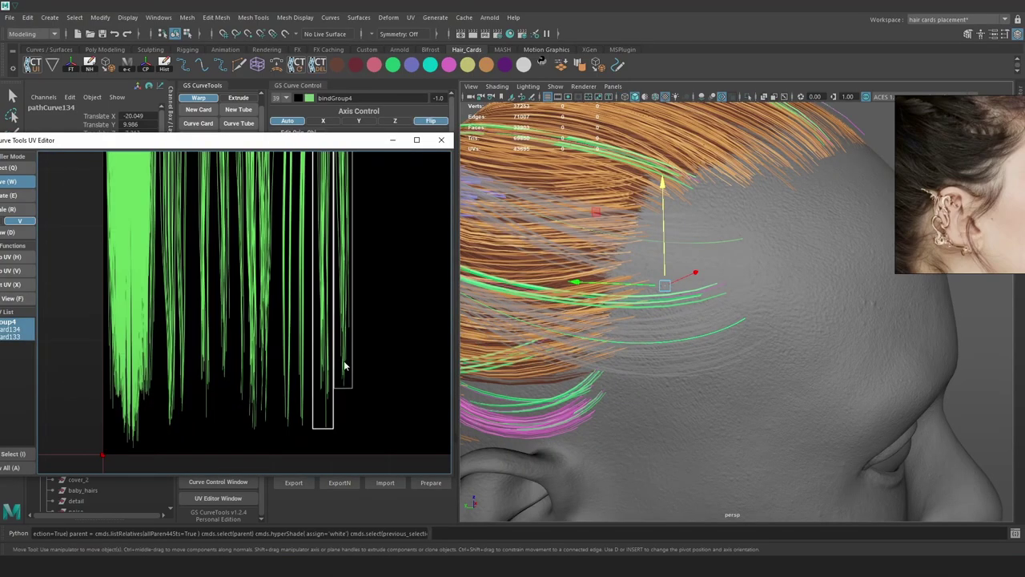
{"action": "scroll", "coordinate": [329, 412], "scroll_direction": "up", "scroll_amount": 5}
Select the bindGroup2 cards above the ear and assign the textured hair material to them
{"action": "middle_click_drag", "start_coordinate": [607, 381], "coordinate": [670, 319], "text": "alt"}
{"action": "left_click_drag", "start_coordinate": [670, 320], "coordinate": [720, 233], "text": "alt"}
{"action": "right_click_drag", "start_coordinate": [719, 233], "coordinate": [709, 371], "text": "alt"}
{"action": "key", "text": "4"}
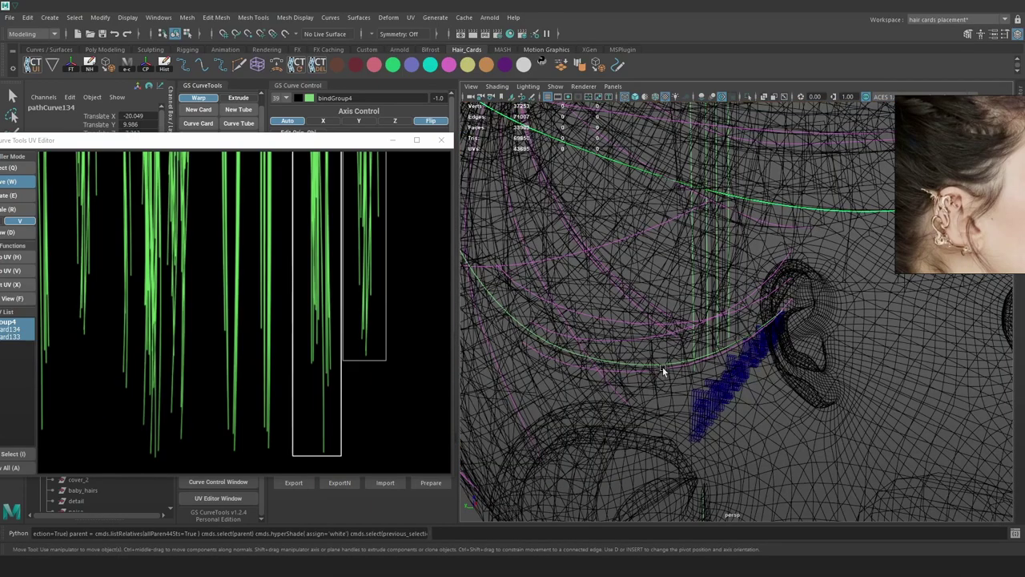
{"action": "left_click", "coordinate": [662, 366]}
{"action": "left_click_drag", "start_coordinate": [671, 363], "coordinate": [636, 352], "text": "alt"}
{"action": "left_click", "coordinate": [630, 353]}
{"action": "scroll", "coordinate": [238, 289], "scroll_direction": "down", "scroll_amount": 7}
{"action": "middle_click_drag", "start_coordinate": [288, 218], "coordinate": [306, 337]}
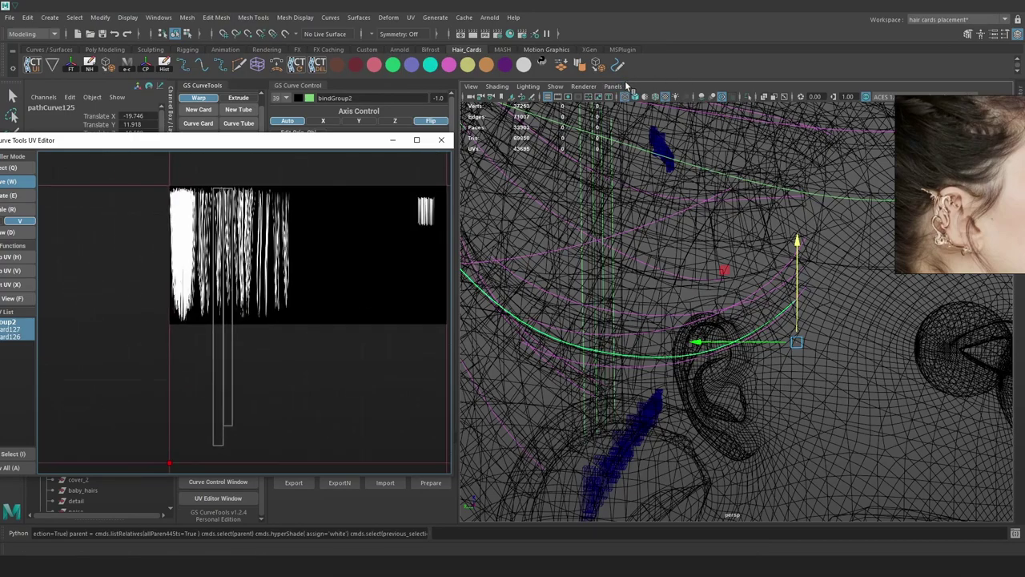
{"action": "left_click", "coordinate": [540, 67]}
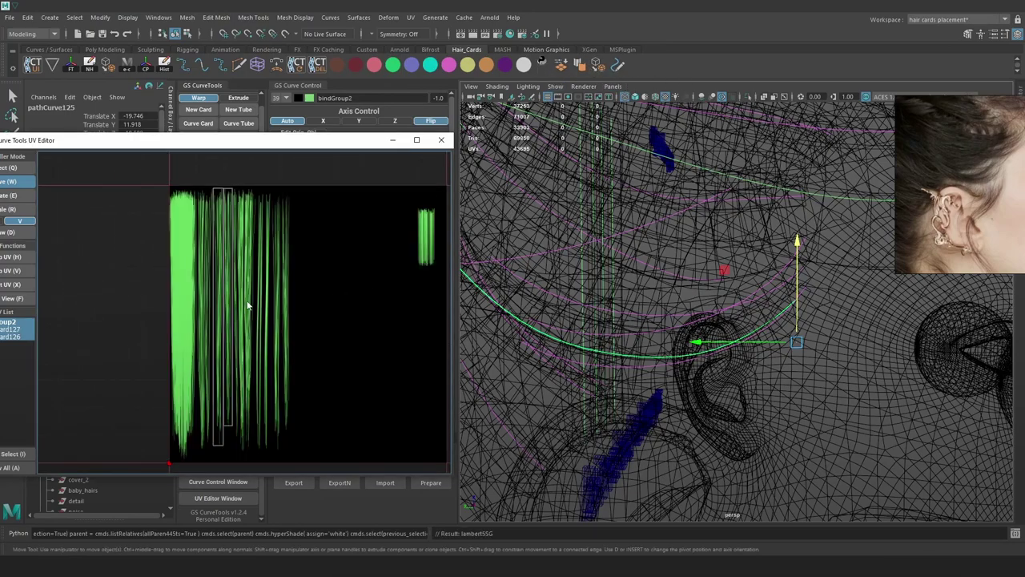
Move one bindGroup2 UV box onto the shorter last strand card and align its upper edge with the roots
{"action": "scroll", "coordinate": [232, 312], "scroll_direction": "up", "scroll_amount": 2}
{"action": "left_click", "coordinate": [232, 311]}
{"action": "left_click", "coordinate": [215, 313]}
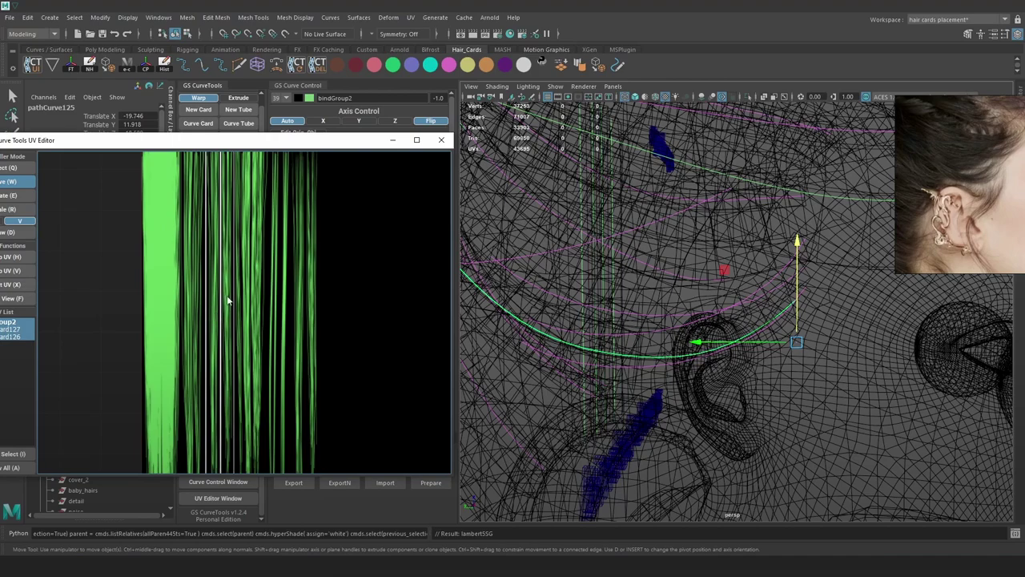
{"action": "scroll", "coordinate": [231, 292], "scroll_direction": "down", "scroll_amount": 3}
{"action": "left_click_drag", "start_coordinate": [214, 140], "coordinate": [312, 126]}
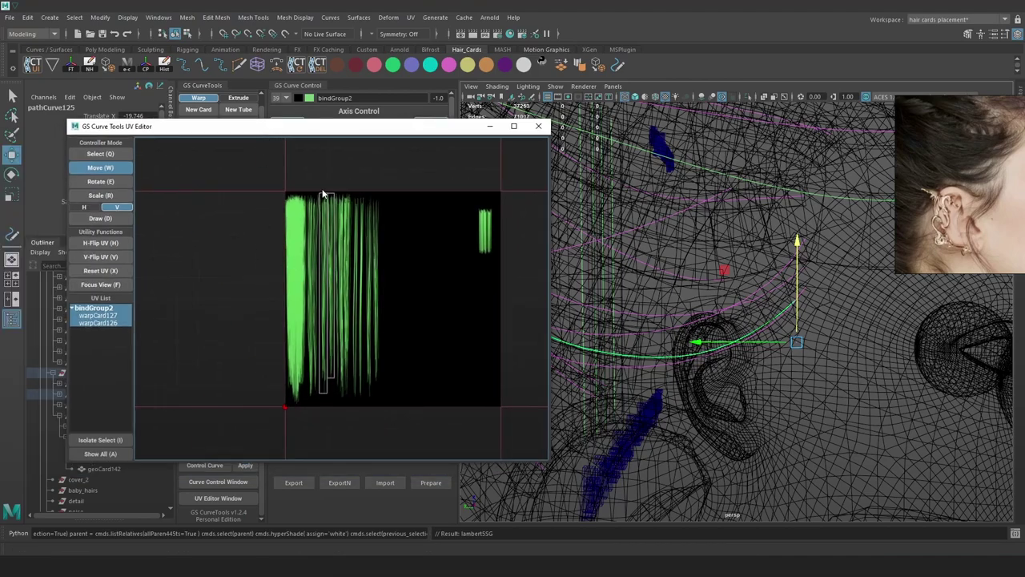
{"action": "scroll", "coordinate": [325, 194], "scroll_direction": "up", "scroll_amount": 2}
{"action": "scroll", "coordinate": [318, 213], "scroll_direction": "up", "scroll_amount": 2}
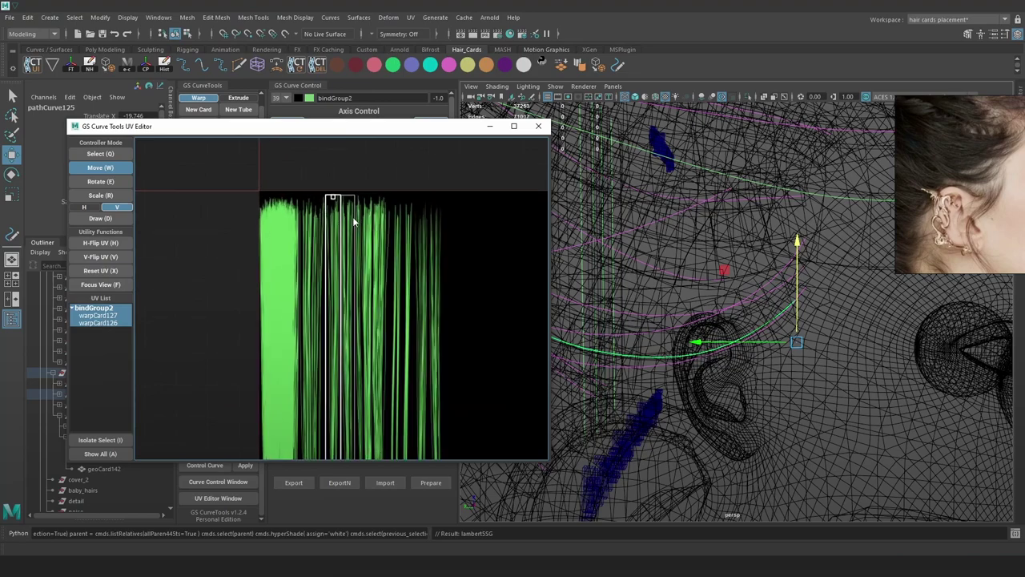
{"action": "scroll", "coordinate": [352, 216], "scroll_direction": "up", "scroll_amount": 3}
{"action": "left_click_drag", "start_coordinate": [306, 211], "coordinate": [486, 210]}
{"action": "scroll", "coordinate": [488, 207], "scroll_direction": "up", "scroll_amount": 4}
{"action": "middle_click_drag", "start_coordinate": [485, 207], "coordinate": [460, 205]}
{"action": "left_click_drag", "start_coordinate": [460, 205], "coordinate": [490, 215]}
{"action": "scroll", "coordinate": [490, 220], "scroll_direction": "down", "scroll_amount": 4}
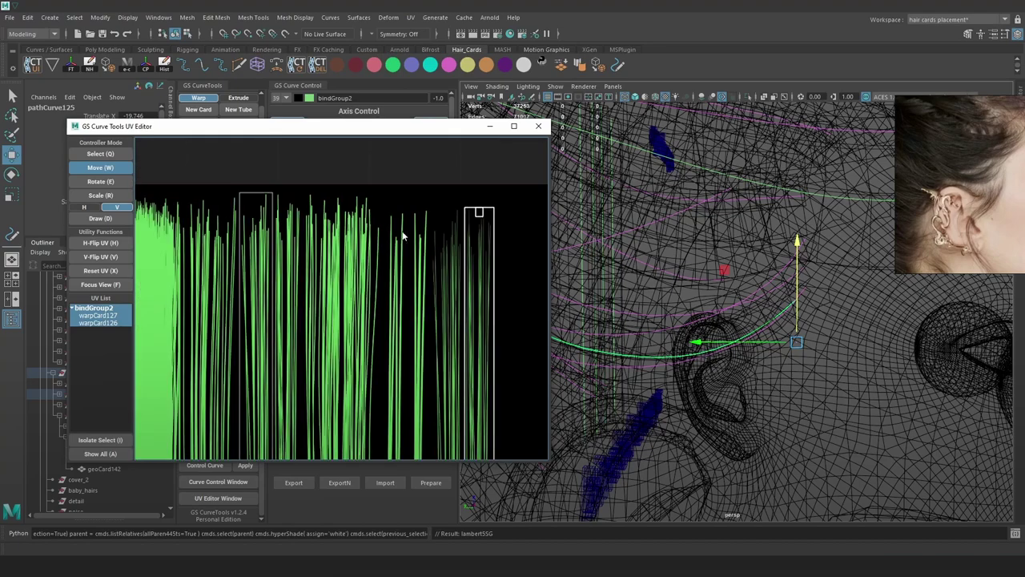
Move the other bindGroup2 UV box onto the long thin-root strand card and align it down to the tips
{"action": "scroll", "coordinate": [432, 218], "scroll_direction": "up", "scroll_amount": 3}
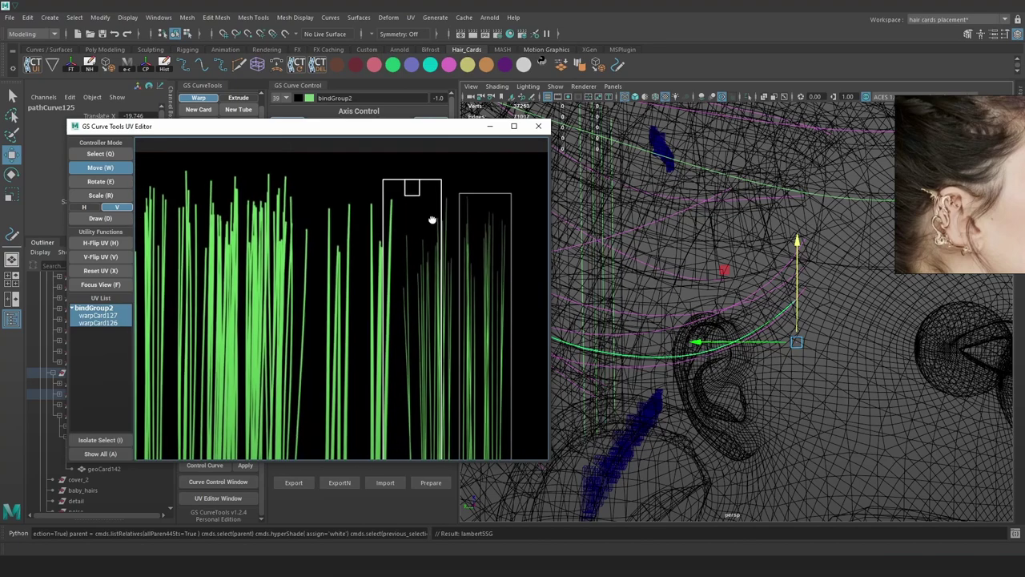
{"action": "scroll", "coordinate": [412, 216], "scroll_direction": "up", "scroll_amount": 1}
{"action": "middle_click_drag", "start_coordinate": [412, 215], "coordinate": [385, 199]}
{"action": "left_click_drag", "start_coordinate": [385, 200], "coordinate": [409, 218]}
{"action": "scroll", "coordinate": [409, 218], "scroll_direction": "down", "scroll_amount": 4}
{"action": "middle_click_drag", "start_coordinate": [413, 281], "coordinate": [466, 178]}
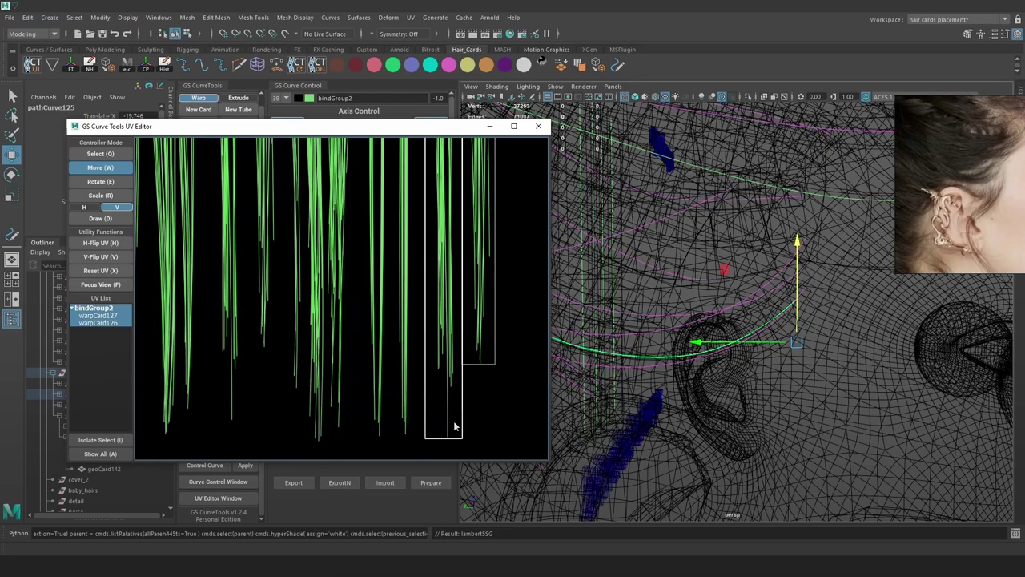
Select the bindGroup5 cards near the crown and assign the textured hair material to them
{"action": "mouse_move", "coordinate": [730, 207]}
{"action": "left_mouse_down", "text": "alt"}
{"action": "mouse_move", "coordinate": [752, 267]}
{"action": "mouse_move", "coordinate": [749, 245]}
{"action": "left_mouse_up", "text": "alt"}
{"action": "key", "text": "6"}
{"action": "right_click_drag", "start_coordinate": [712, 250], "coordinate": [698, 240], "text": "alt"}
{"action": "middle_click_drag", "start_coordinate": [698, 239], "coordinate": [735, 295], "text": "alt"}
{"action": "key", "text": "4"}
{"action": "left_click", "coordinate": [638, 267]}
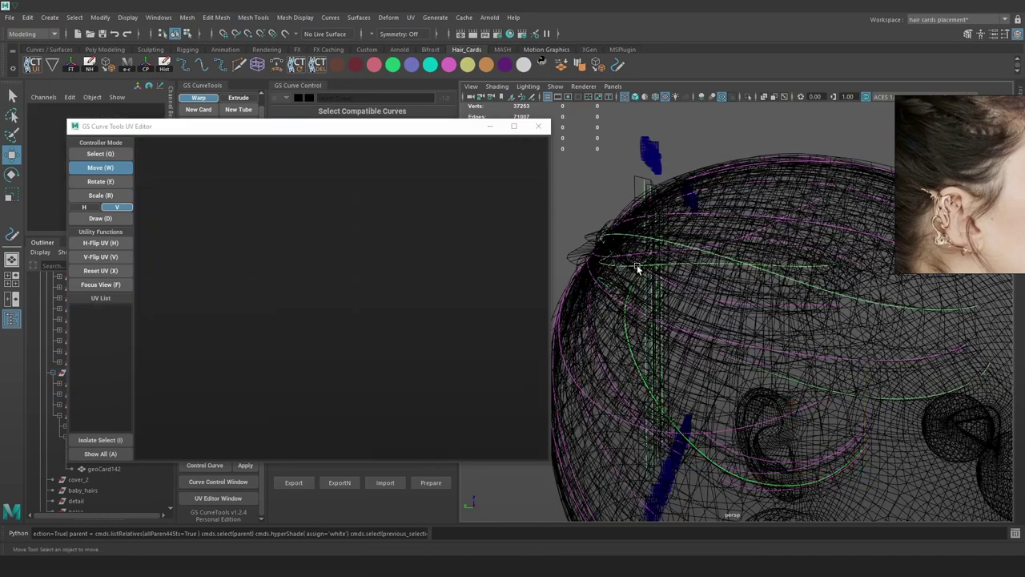
{"action": "left_click", "coordinate": [638, 266]}
{"action": "key", "text": "6"}
{"action": "left_click_drag", "start_coordinate": [828, 208], "coordinate": [829, 196]}
{"action": "key", "text": "ctrl+z"}
{"action": "left_click", "coordinate": [525, 66]}
{"action": "scroll", "coordinate": [313, 281], "scroll_direction": "down", "scroll_amount": 5}
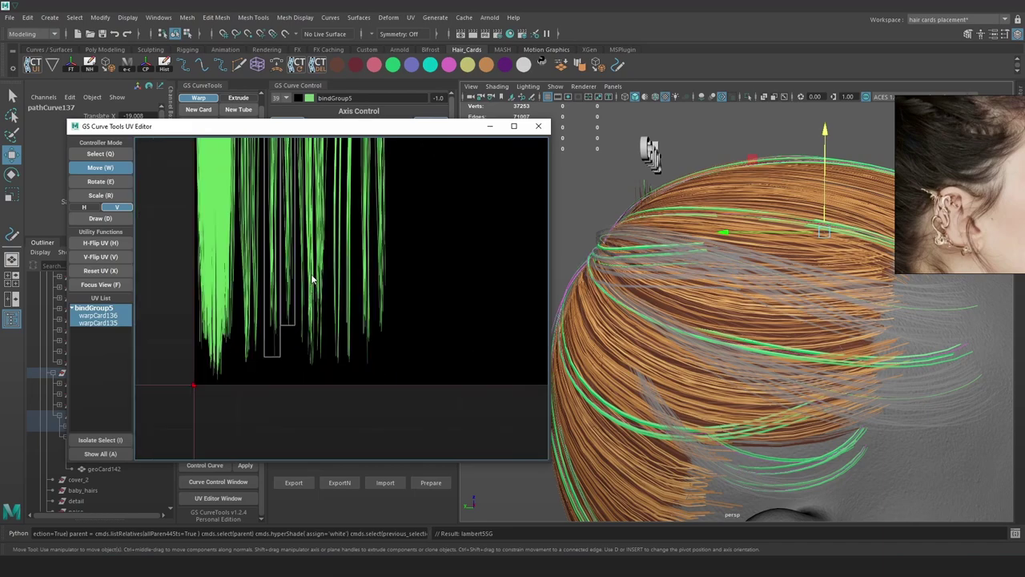
Move one bindGroup5 UV box onto the shorter last strand card and align it with the thin roots
{"action": "scroll", "coordinate": [313, 211], "scroll_direction": "up", "scroll_amount": 4}
{"action": "left_click_drag", "start_coordinate": [311, 204], "coordinate": [399, 164]}
{"action": "scroll", "coordinate": [398, 164], "scroll_direction": "up", "scroll_amount": 5}
{"action": "middle_click_drag", "start_coordinate": [399, 165], "coordinate": [386, 228]}
{"action": "left_click_drag", "start_coordinate": [385, 228], "coordinate": [432, 216]}
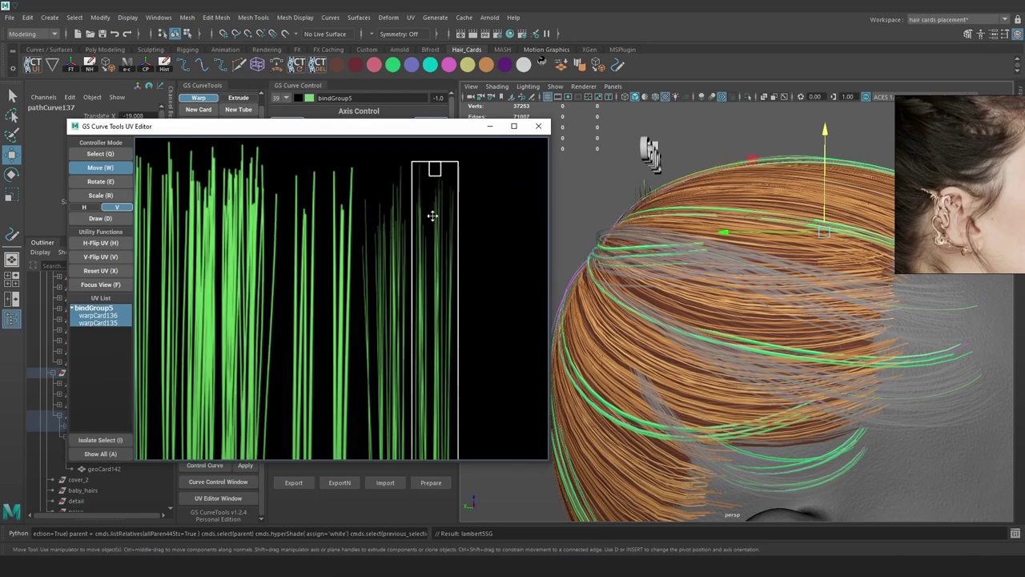
Move the other bindGroup5 UV box onto the long thin-root strand card and close the UV editor
{"action": "scroll", "coordinate": [432, 216], "scroll_direction": "down", "scroll_amount": 4}
{"action": "left_click_drag", "start_coordinate": [288, 207], "coordinate": [409, 211]}
{"action": "scroll", "coordinate": [409, 213], "scroll_direction": "up", "scroll_amount": 5}
{"action": "middle_click_drag", "start_coordinate": [410, 211], "coordinate": [421, 217]}
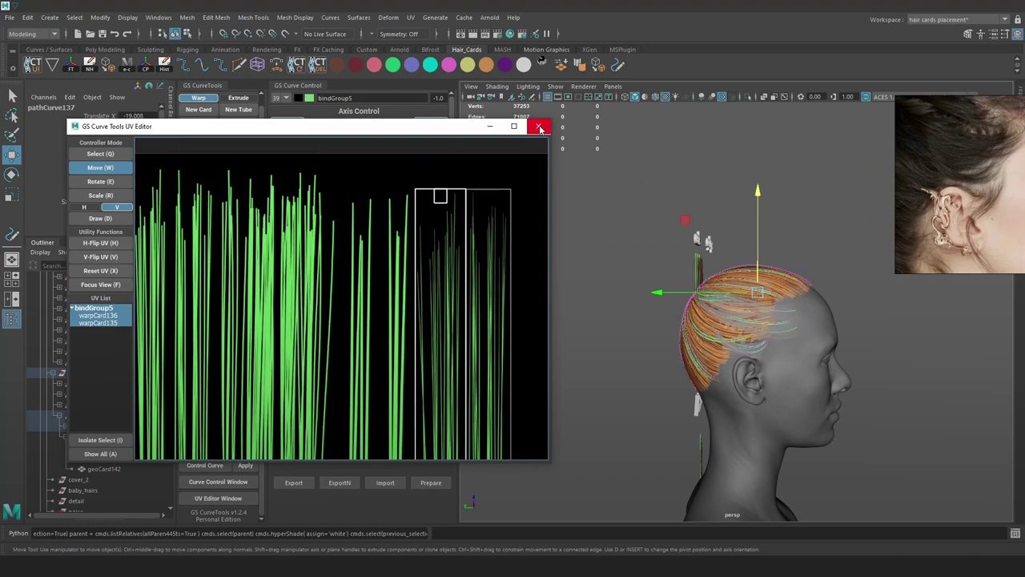
{"action": "left_click", "coordinate": [539, 129]}
Save the Maya scene
{"action": "scroll", "coordinate": [805, 325], "scroll_direction": "up", "scroll_amount": 4}
{"action": "middle_click_drag", "start_coordinate": [806, 325], "coordinate": [737, 302], "text": "alt"}
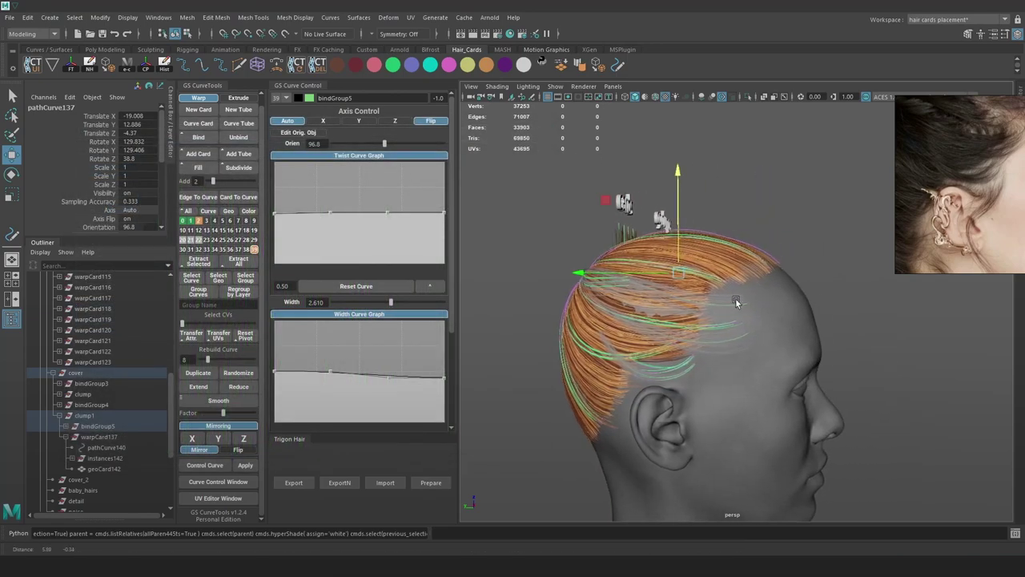
{"action": "scroll", "coordinate": [761, 313], "scroll_direction": "up", "scroll_amount": 3}
{"action": "key", "text": "q"}
{"action": "key", "text": "ctrl+s"}
{"action": "key", "text": "w"}
Select the bindGroup3 cards above the temple and assign the pink colour material to them
{"action": "left_click", "coordinate": [750, 299]}
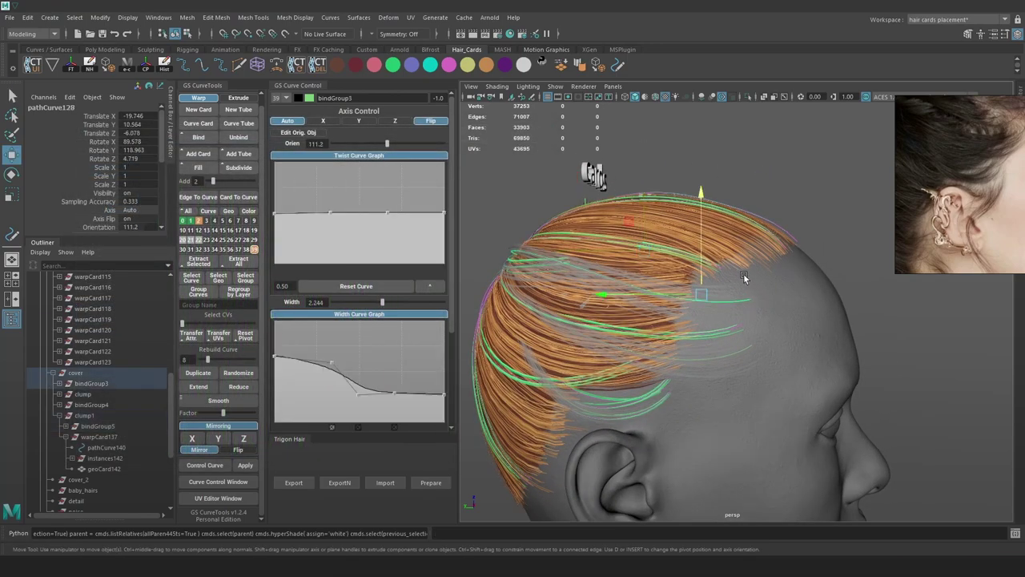
{"action": "scroll", "coordinate": [727, 256], "scroll_direction": "up", "scroll_amount": 2}
{"action": "left_click", "coordinate": [375, 65]}
{"action": "left_click_drag", "start_coordinate": [790, 315], "coordinate": [769, 328], "text": "alt"}
{"action": "left_click", "coordinate": [765, 330]}
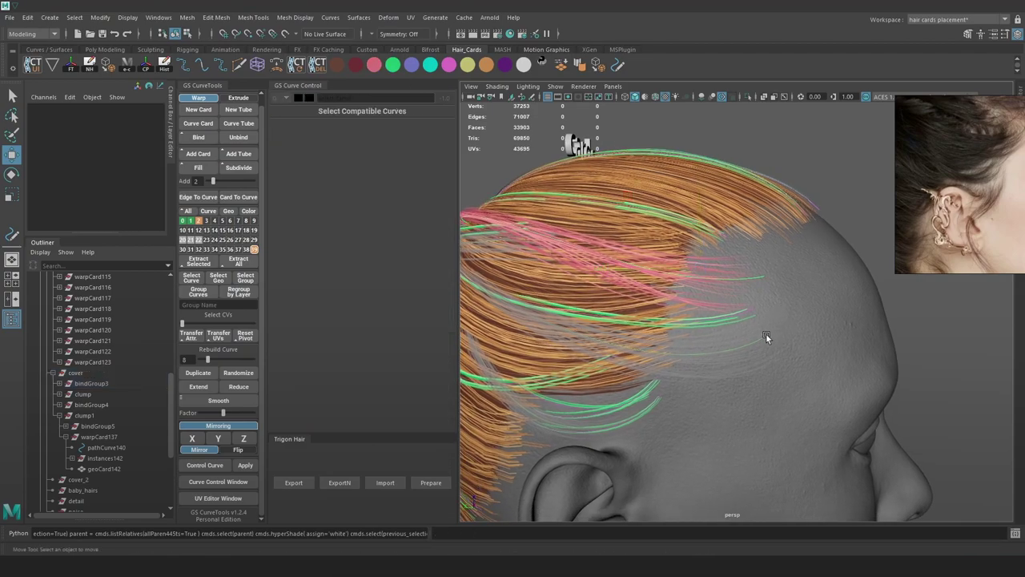
Assign the yellow colour material to the bindGroup4 cards at the temple and the bindGroup2 cards above the ear
{"action": "left_click", "coordinate": [765, 334]}
{"action": "left_click", "coordinate": [473, 68]}
{"action": "middle_click_drag", "start_coordinate": [597, 290], "coordinate": [721, 240], "text": "alt"}
{"action": "key", "text": "4"}
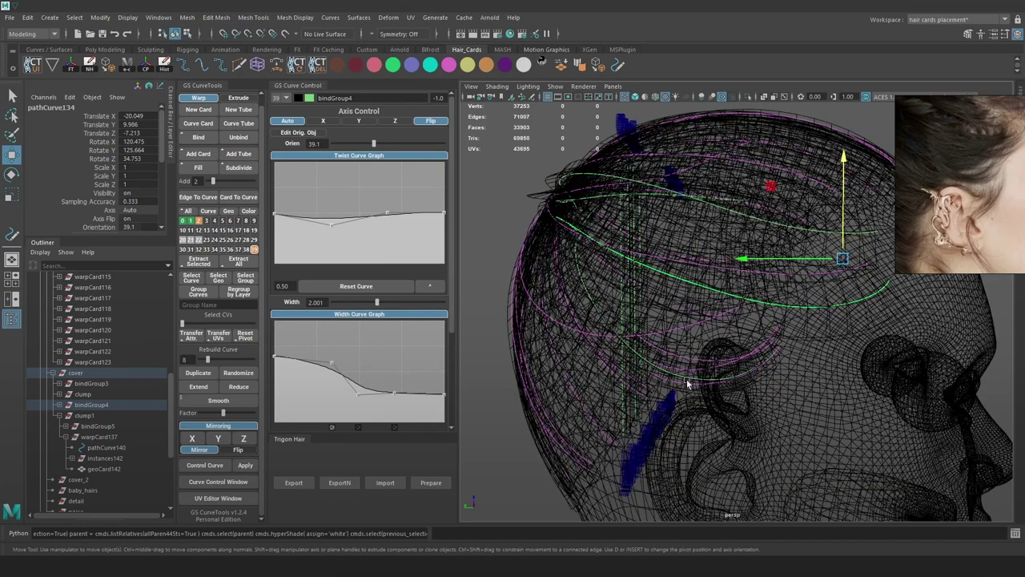
{"action": "left_click", "coordinate": [688, 381]}
{"action": "key", "text": "6"}
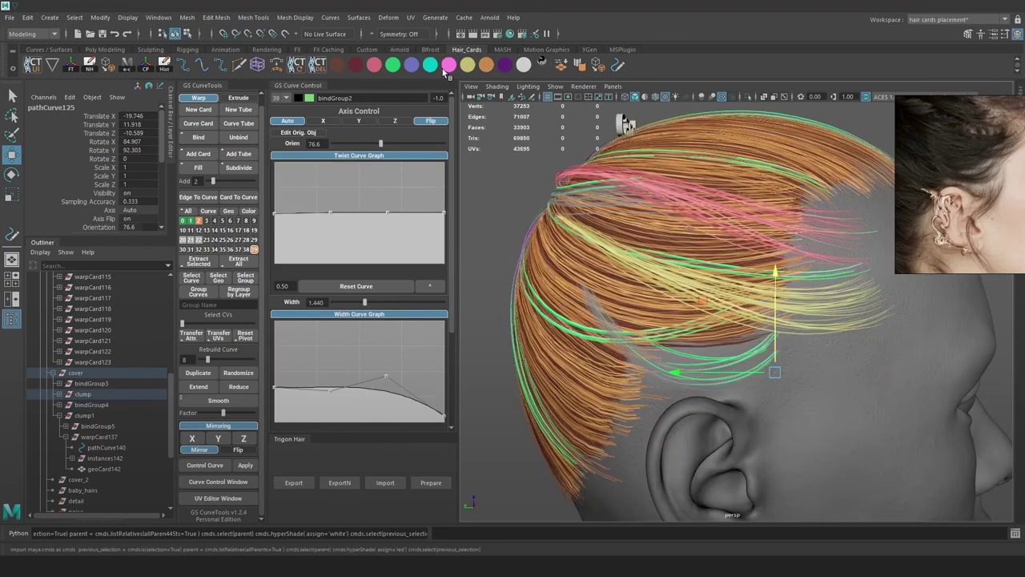
{"action": "left_click", "coordinate": [470, 67]}
Select the bindGroup5 cards near the ponytail's base and assign the blue-violet colour material to them
{"action": "scroll", "coordinate": [751, 242], "scroll_direction": "up", "scroll_amount": 3}
{"action": "middle_click_drag", "start_coordinate": [676, 206], "coordinate": [719, 257], "text": "alt"}
{"action": "key", "text": "4"}
{"action": "mouse_move", "coordinate": [622, 228]}
{"action": "left_mouse_down", "text": "alt"}
{"action": "mouse_move", "coordinate": [606, 249]}
{"action": "mouse_move", "coordinate": [619, 232]}
{"action": "left_mouse_up", "text": "alt"}
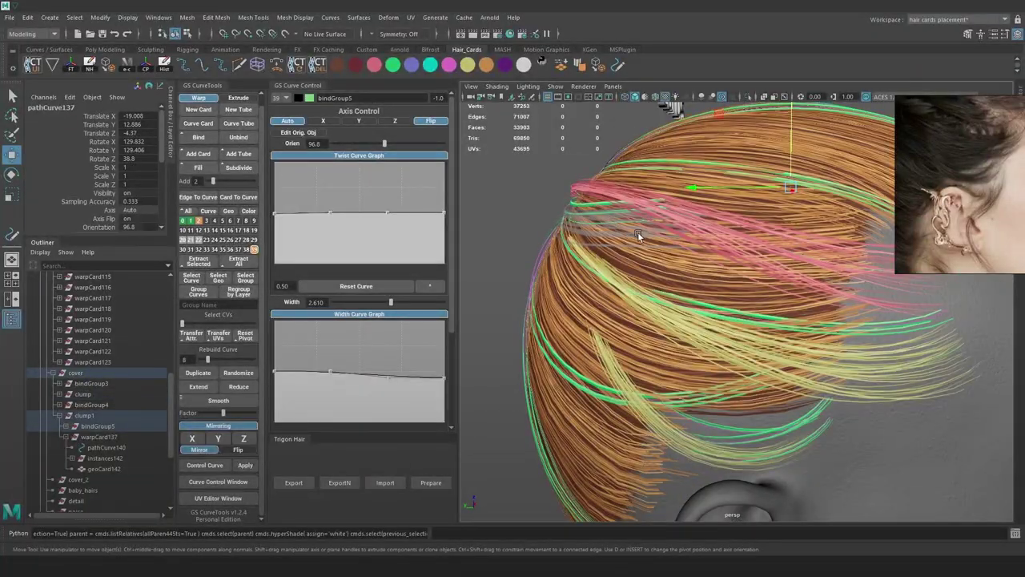
{"action": "mouse_move", "coordinate": [638, 231]}
{"action": "left_mouse_down", "text": "alt"}
{"action": "mouse_move", "coordinate": [626, 229]}
{"action": "mouse_move", "coordinate": [636, 237]}
{"action": "left_mouse_up", "text": "alt"}
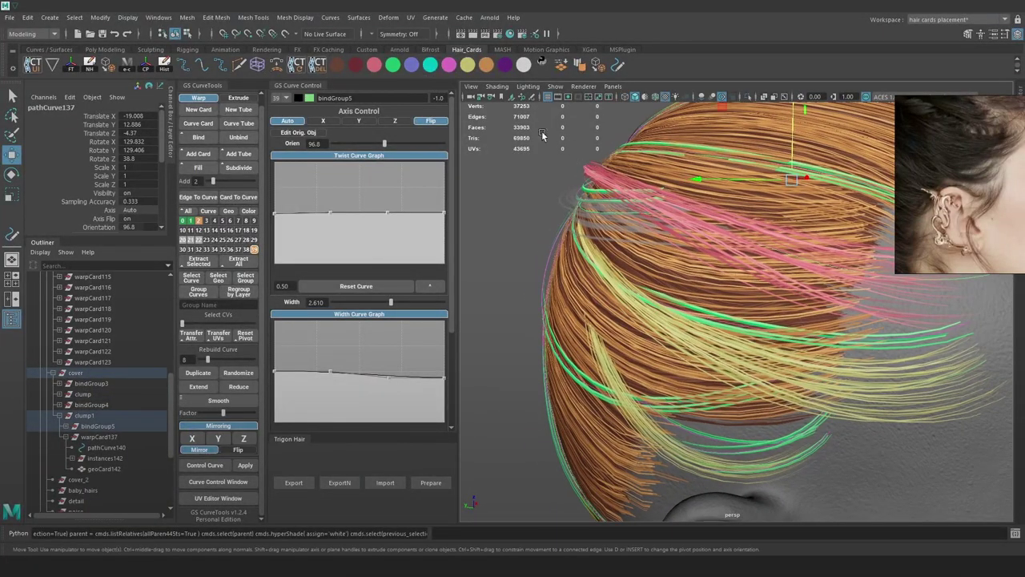
{"action": "left_click", "coordinate": [413, 67]}
Lower the third point of the bindGroup5 twist curve so the cards lie against the hair near the ponytail's base
{"action": "scroll", "coordinate": [627, 186], "scroll_direction": "up", "scroll_amount": 1}
{"action": "middle_click_drag", "start_coordinate": [663, 194], "coordinate": [700, 236], "text": "alt"}
{"action": "mouse_move", "coordinate": [700, 236]}
{"action": "left_mouse_down", "text": "alt"}
{"action": "mouse_move", "coordinate": [680, 232]}
{"action": "mouse_move", "coordinate": [777, 220]}
{"action": "mouse_move", "coordinate": [778, 196]}
{"action": "mouse_move", "coordinate": [681, 236]}
{"action": "left_mouse_up", "text": "alt"}
{"action": "scroll", "coordinate": [682, 237], "scroll_direction": "up", "scroll_amount": 2}
{"action": "mouse_move", "coordinate": [682, 237]}
{"action": "middle_mouse_down", "text": "alt"}
{"action": "mouse_move", "coordinate": [698, 245]}
{"action": "mouse_move", "coordinate": [679, 249]}
{"action": "middle_mouse_up", "text": "alt"}
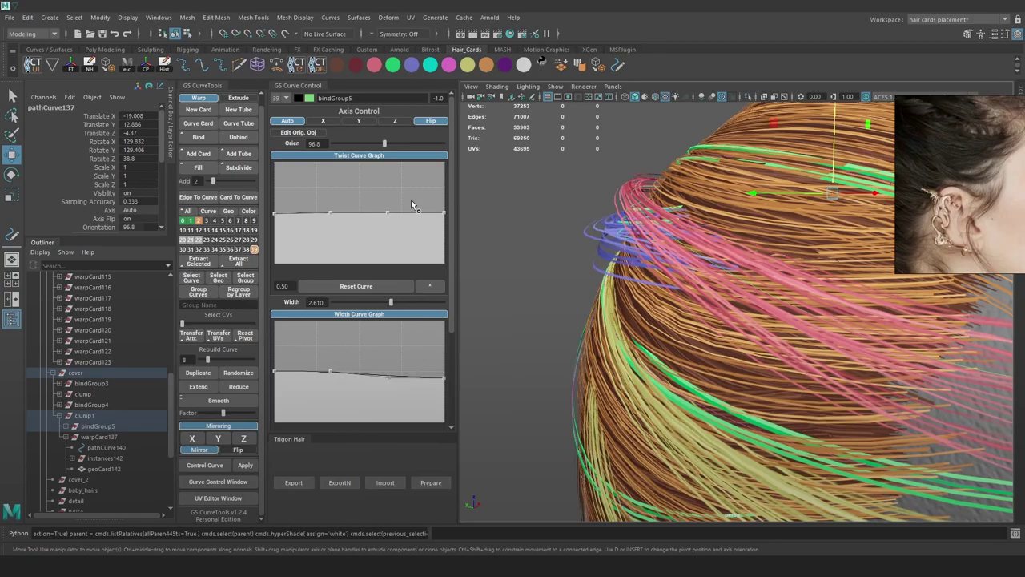
{"action": "left_click_drag", "start_coordinate": [391, 215], "coordinate": [397, 237]}
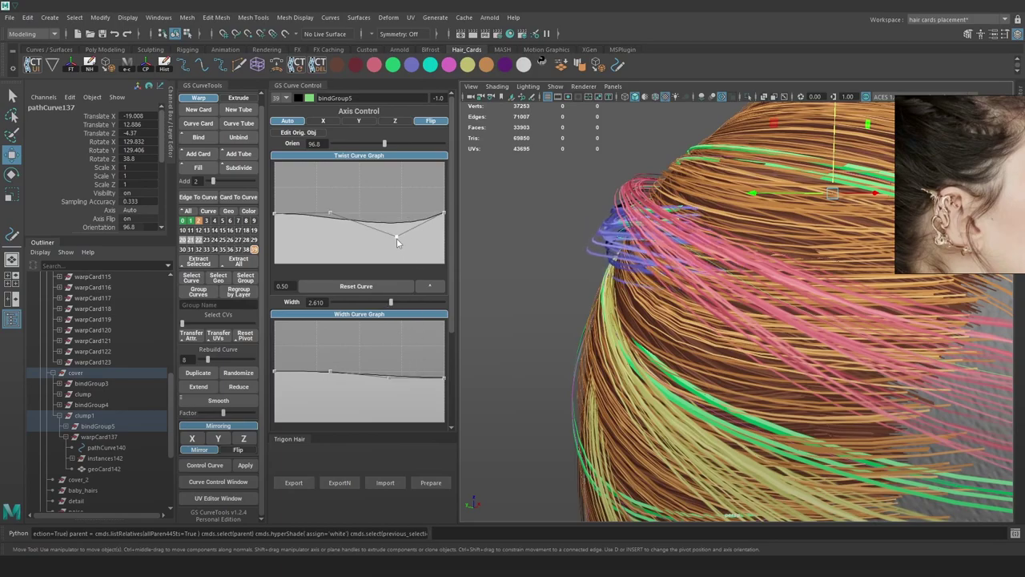
{"action": "left_click_drag", "start_coordinate": [587, 225], "coordinate": [641, 223], "text": "alt"}
{"action": "mouse_move", "coordinate": [443, 214]}
{"action": "left_mouse_down"}
{"action": "mouse_move", "coordinate": [445, 237]}
{"action": "mouse_move", "coordinate": [445, 216]}
{"action": "left_mouse_up"}
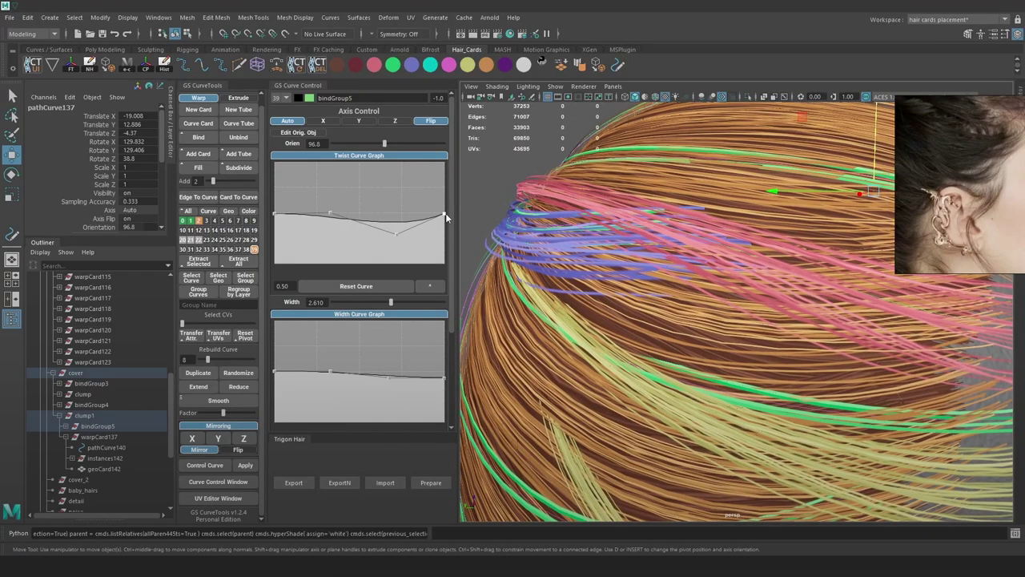
Save the Maya scene with the recoloured cover cards and the twisted bindGroup5 cards
{"action": "scroll", "coordinate": [725, 256], "scroll_direction": "down", "scroll_amount": 5}
{"action": "left_click_drag", "start_coordinate": [808, 274], "coordinate": [837, 338], "text": "alt"}
{"action": "scroll", "coordinate": [790, 274], "scroll_direction": "down", "scroll_amount": 2}
{"action": "key", "text": "ctrl+s"}
{"action": "scroll", "coordinate": [800, 287], "scroll_direction": "up", "scroll_amount": 2}
{"action": "scroll", "coordinate": [759, 304], "scroll_direction": "up", "scroll_amount": 8}
{"action": "right_click_drag", "start_coordinate": [834, 340], "coordinate": [740, 290], "text": "alt"}
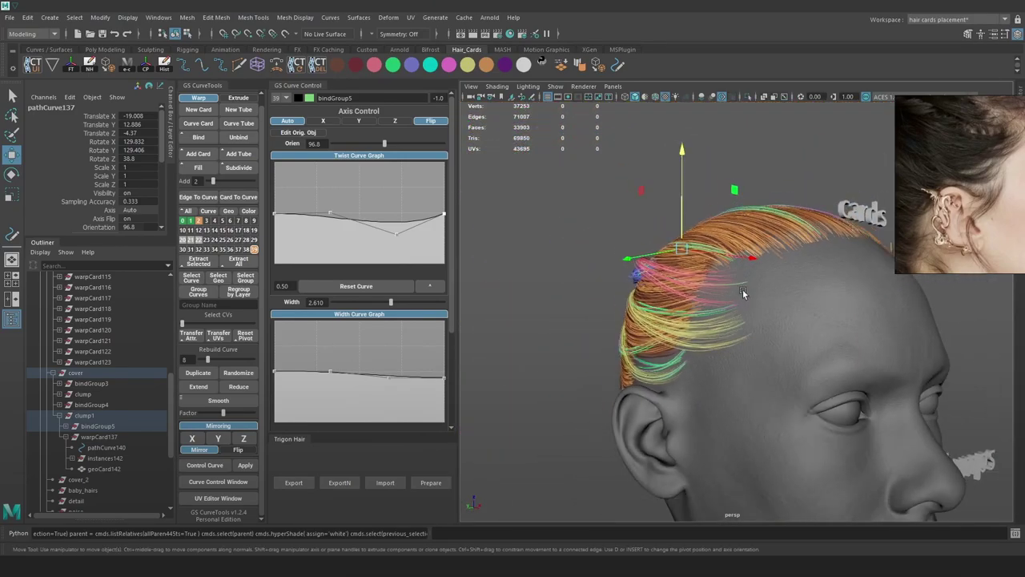
{"action": "left_click_drag", "start_coordinate": [740, 290], "coordinate": [805, 277], "text": "alt"}
{"action": "right_click_drag", "start_coordinate": [805, 276], "coordinate": [787, 271], "text": "alt"}
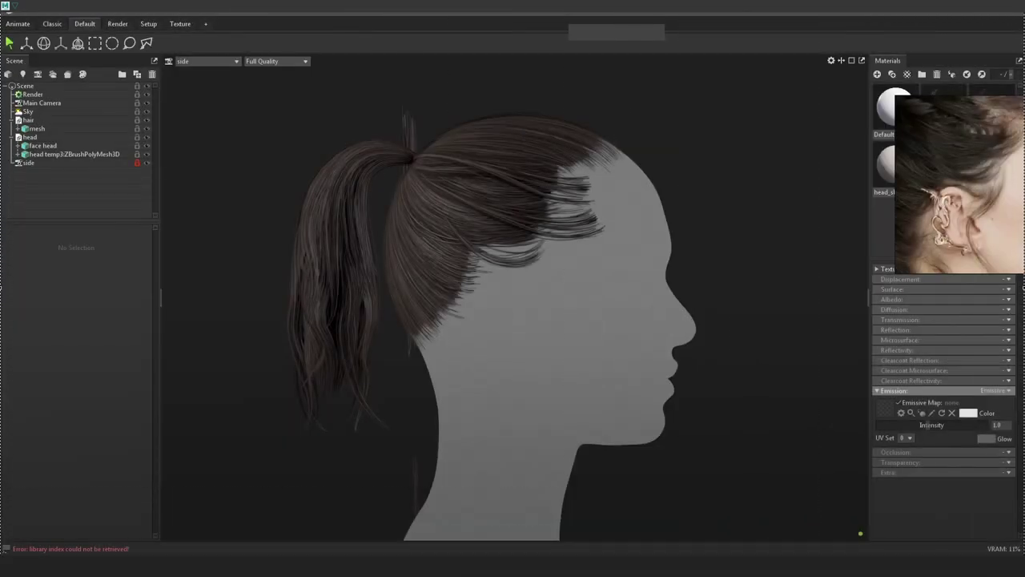
Copy a screenshot of the side-view hair render in Marmoset Toolbag and paste it into a new Photoshop document
{"action": "key", "text": "ctrl+c"}
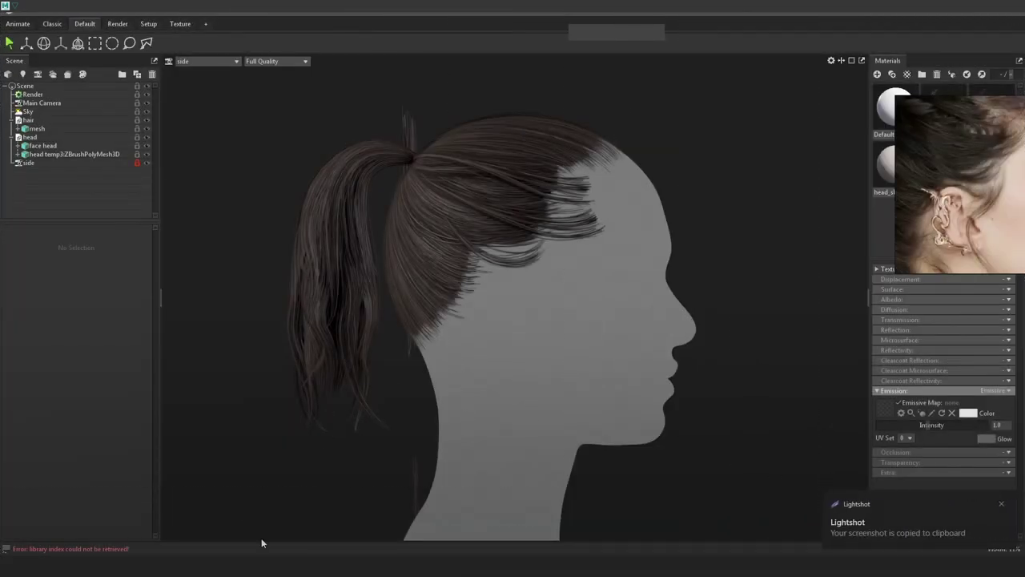
{"action": "key", "text": "alt+Tab"}
{"action": "key", "text": "ctrl+n"}
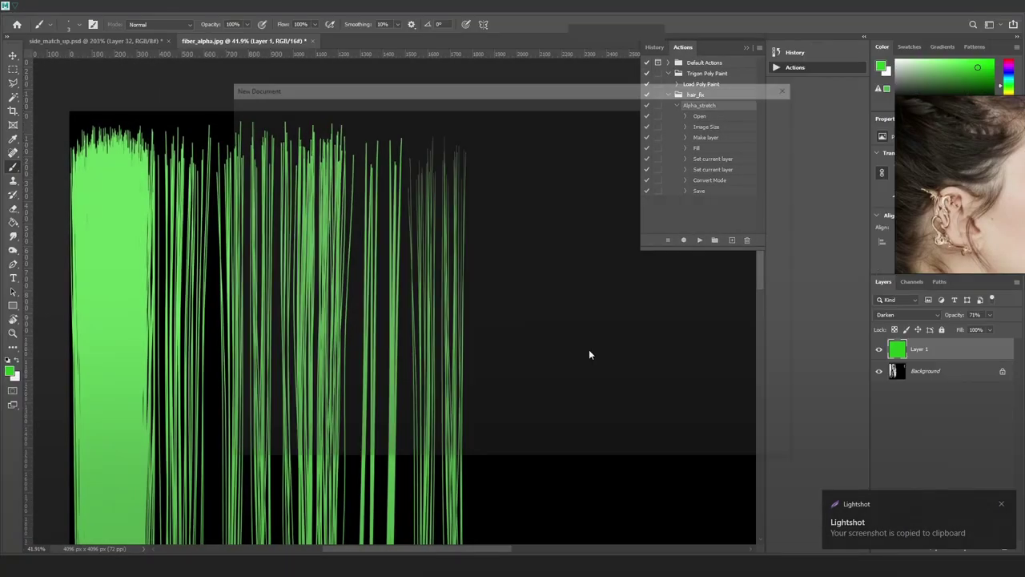
{"action": "key", "text": "Return"}
{"action": "key", "text": "ctrl+v"}
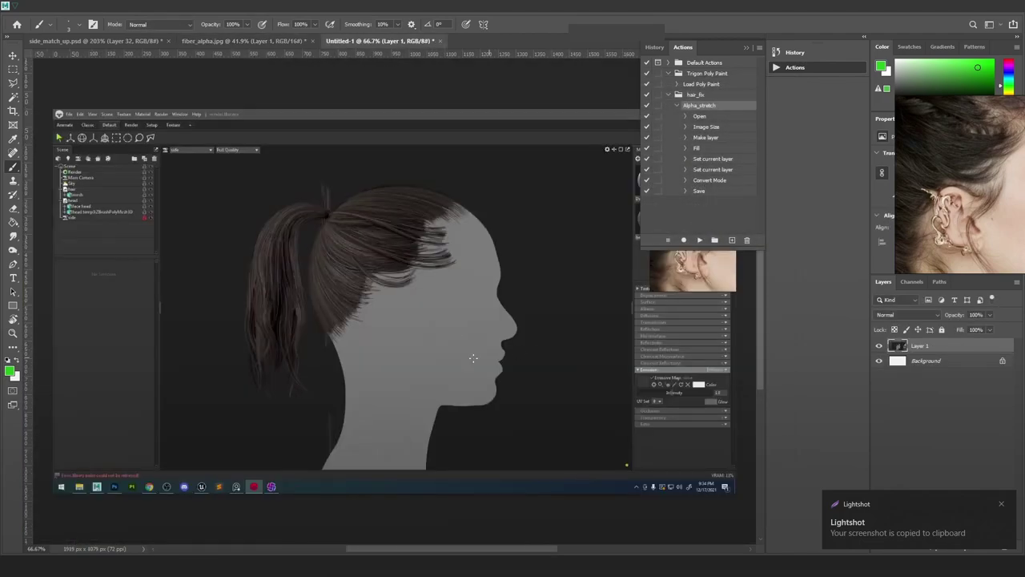
{"action": "scroll", "coordinate": [374, 293], "scroll_direction": "up", "scroll_amount": 3, "text": "alt"}
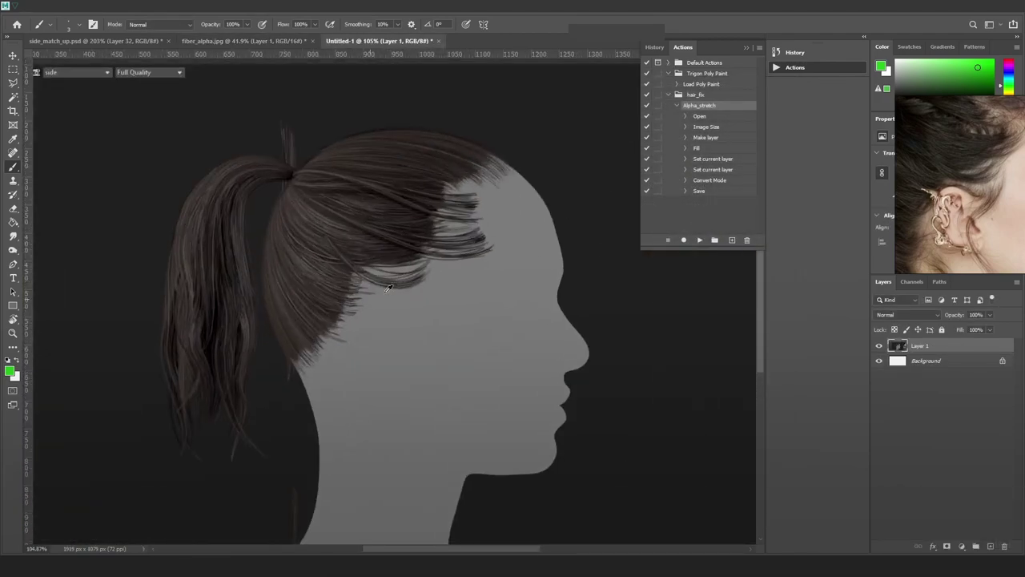
{"action": "scroll", "coordinate": [417, 253], "scroll_direction": "down", "scroll_amount": 2, "text": "alt"}
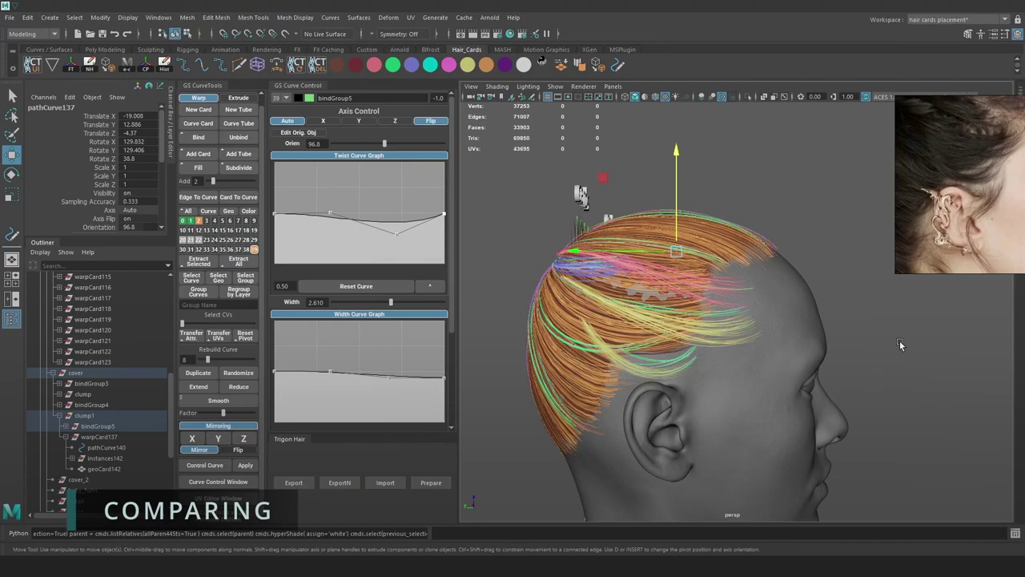
Switch to Maya and clear the card selection
{"action": "left_click", "coordinate": [900, 345]}
{"action": "left_click_drag", "start_coordinate": [901, 345], "coordinate": [886, 358], "text": "alt"}
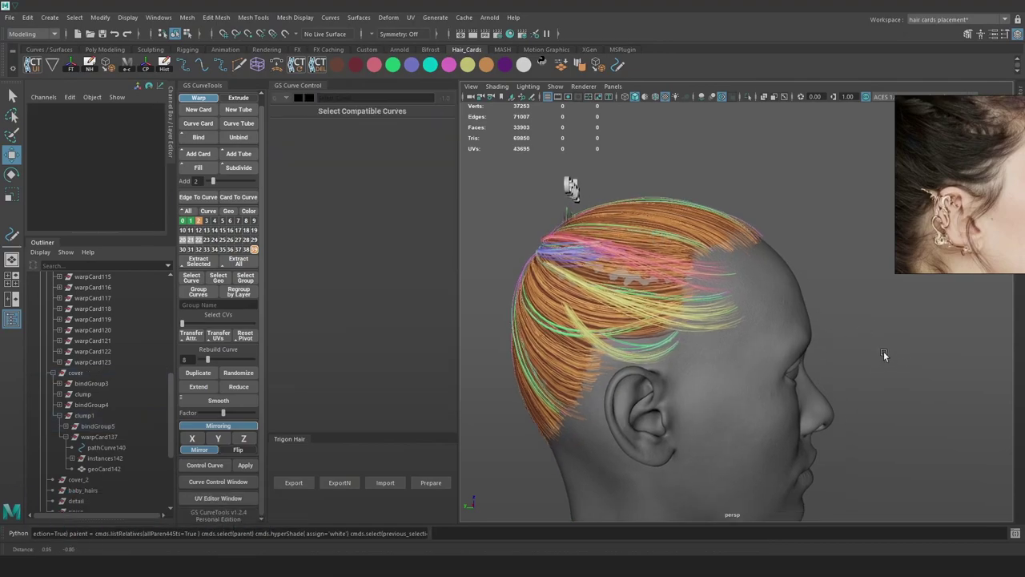
{"action": "right_click_drag", "start_coordinate": [886, 357], "coordinate": [905, 379], "text": "alt"}
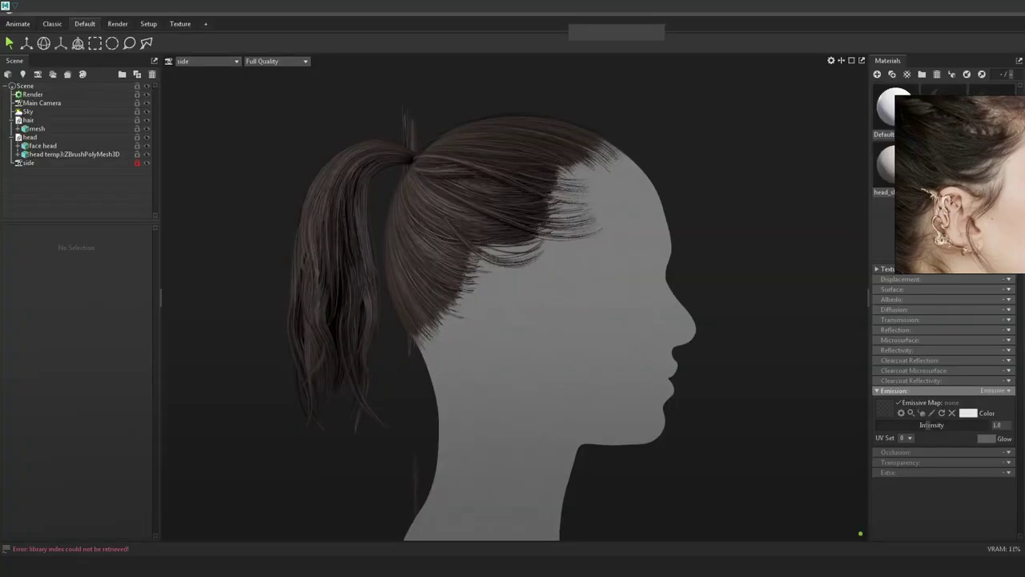
Capture the updated side-view hair render in Marmoset Toolbag and paste it as a second layer in the Photoshop comparison document
{"action": "key", "text": "Print"}
{"action": "left_click_drag", "start_coordinate": [1, 14], "coordinate": [1024, 555]}
{"action": "key", "text": "ctrl+c"}
{"action": "key", "text": "alt+Tab"}
{"action": "key", "text": "alt+Tab"}
{"action": "key", "text": "ctrl+v"}
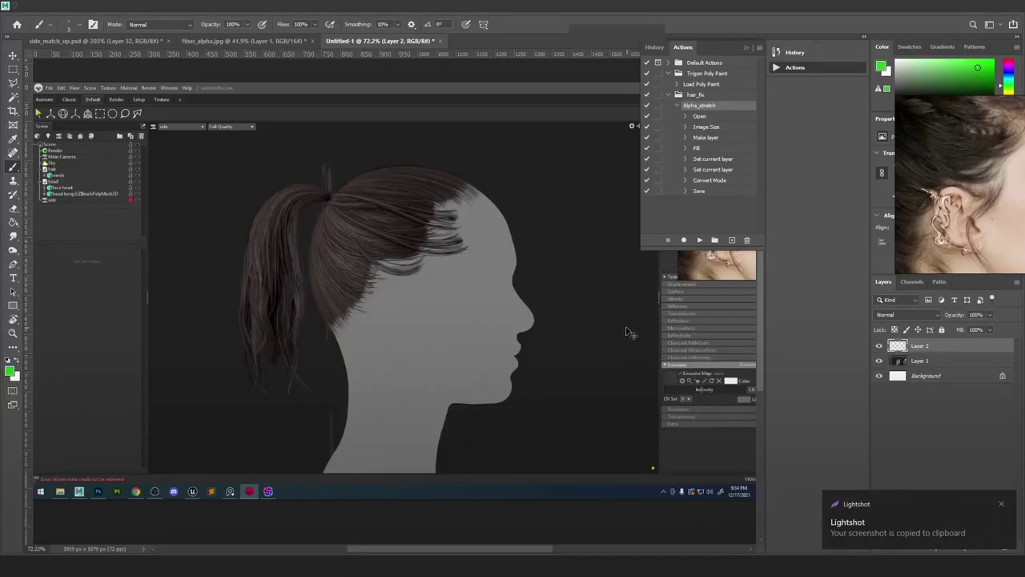
Compare the old and updated hair renders by toggling the visibility of Layer 2
{"action": "scroll", "coordinate": [467, 260], "scroll_direction": "down", "scroll_amount": 2, "text": "alt"}
{"action": "scroll", "coordinate": [467, 261], "scroll_direction": "up", "scroll_amount": 5, "text": "alt"}
{"action": "left_click", "coordinate": [877, 347]}
{"action": "left_click", "coordinate": [879, 346]}
{"action": "left_click", "coordinate": [879, 347]}
{"action": "left_click", "coordinate": [879, 347]}
{"action": "left_click", "coordinate": [880, 347]}
{"action": "left_click", "coordinate": [878, 346]}
{"action": "left_click", "coordinate": [879, 346]}
Place the enlarged reference photo beside the renders and compare its hairline with both captured versions
{"action": "right_click_drag", "start_coordinate": [983, 183], "coordinate": [683, 302]}
{"action": "left_click_drag", "start_coordinate": [599, 218], "coordinate": [548, 166]}
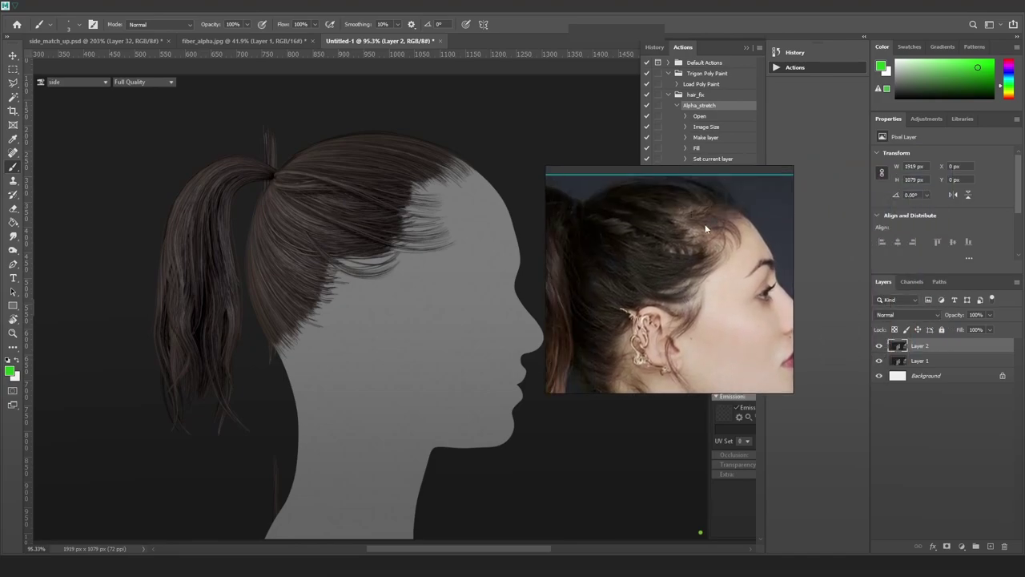
{"action": "scroll", "coordinate": [661, 254], "scroll_direction": "up", "scroll_amount": 3}
{"action": "middle_click_drag", "start_coordinate": [770, 263], "coordinate": [763, 262]}
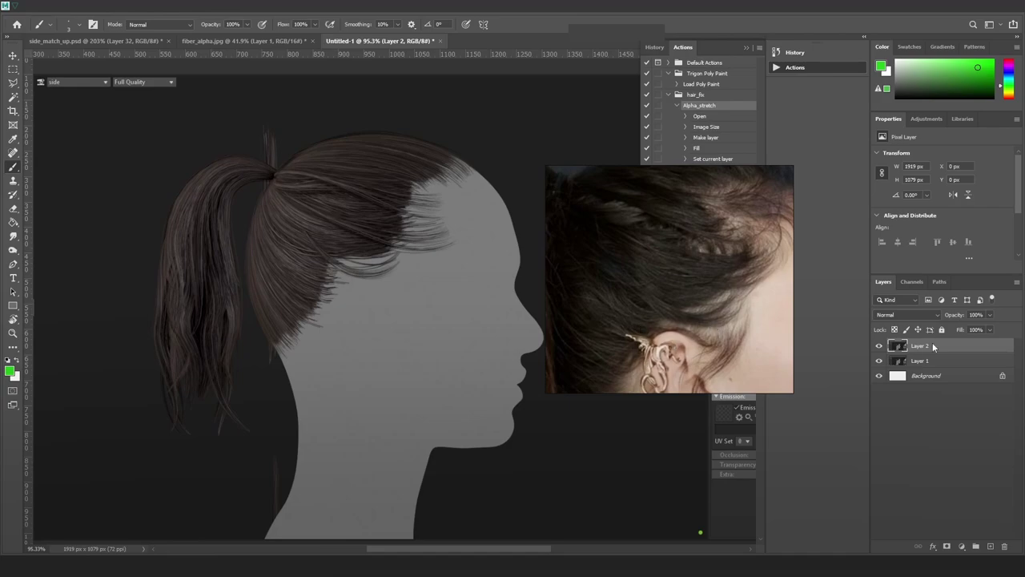
{"action": "left_click", "coordinate": [878, 348]}
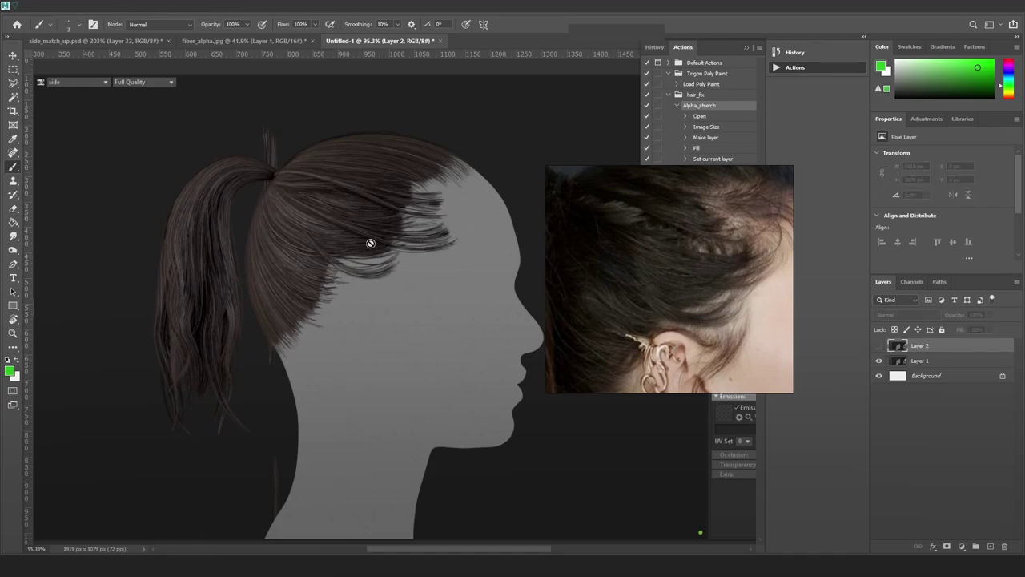
{"action": "scroll", "coordinate": [346, 210], "scroll_direction": "down", "scroll_amount": 4, "text": "alt"}
{"action": "left_click", "coordinate": [878, 346]}
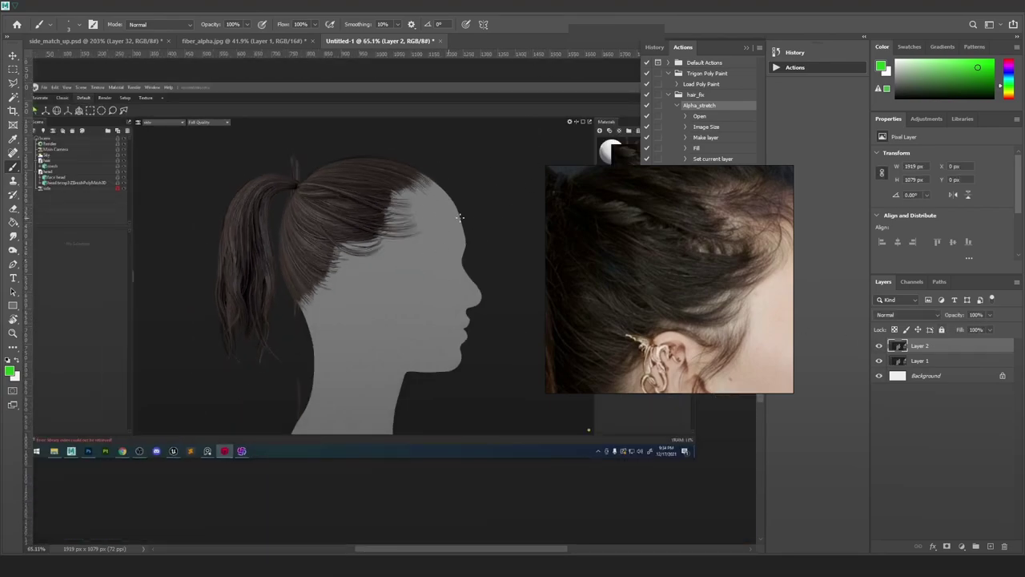
Switch to Unreal Engine and reimport the hair mesh and the fiber_alpha, fiber_ID and fiber_normal textures
{"action": "left_click", "coordinate": [282, 563]}
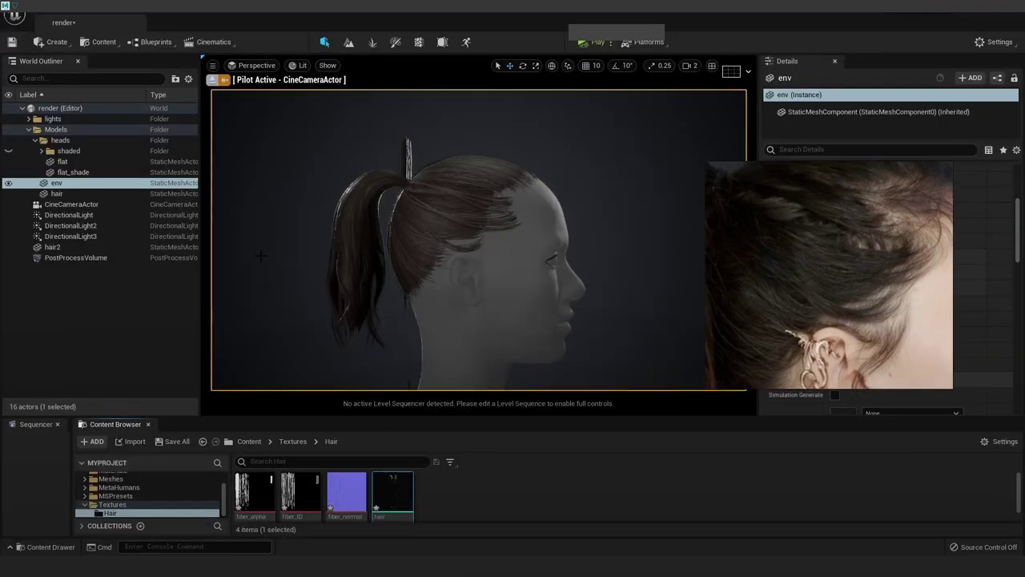
{"action": "scroll", "coordinate": [601, 199], "scroll_direction": "up", "scroll_amount": 4}
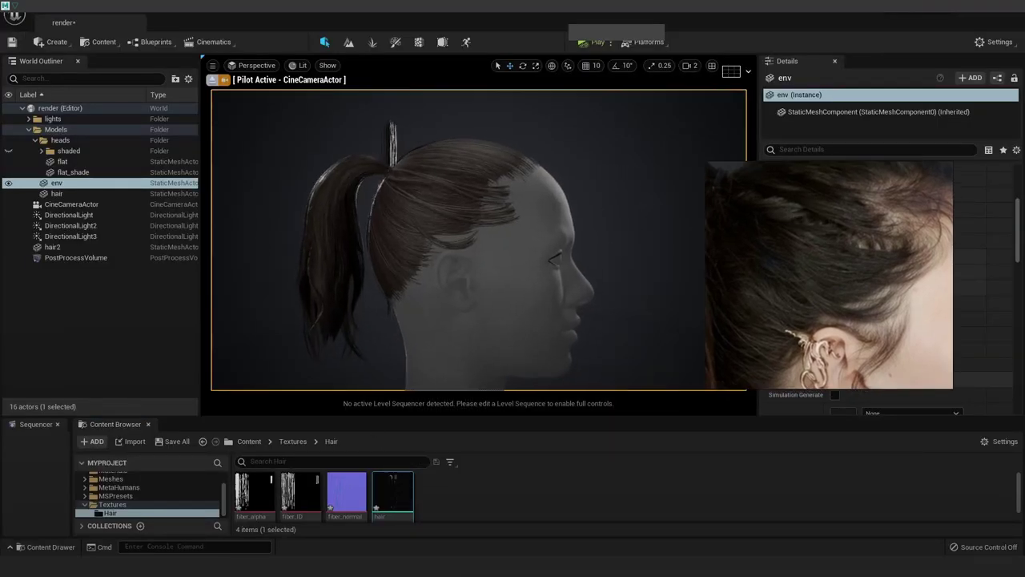
{"action": "left_click", "coordinate": [261, 493], "text": "shift"}
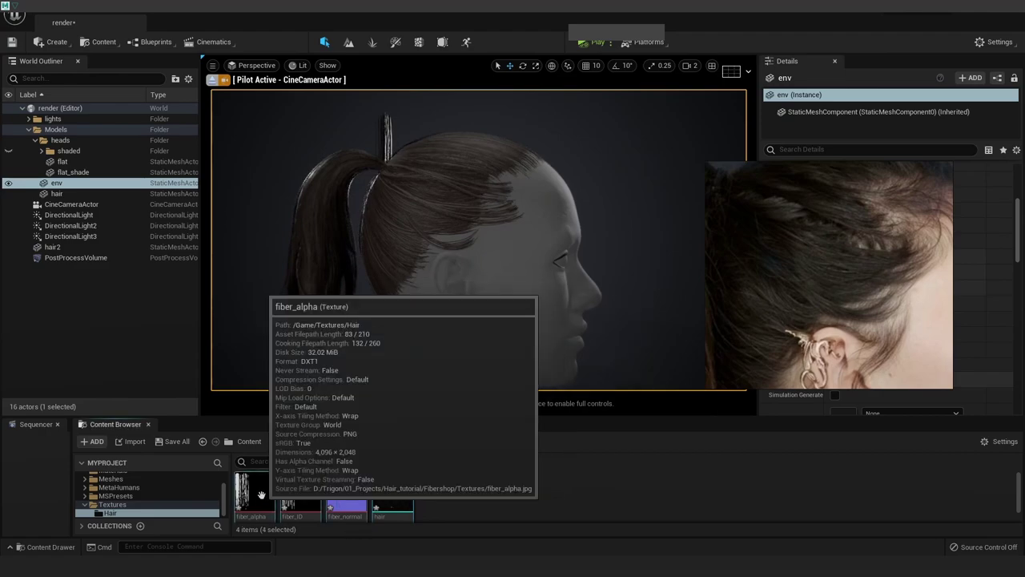
{"action": "right_click", "coordinate": [262, 494]}
{"action": "left_click", "coordinate": [306, 244]}
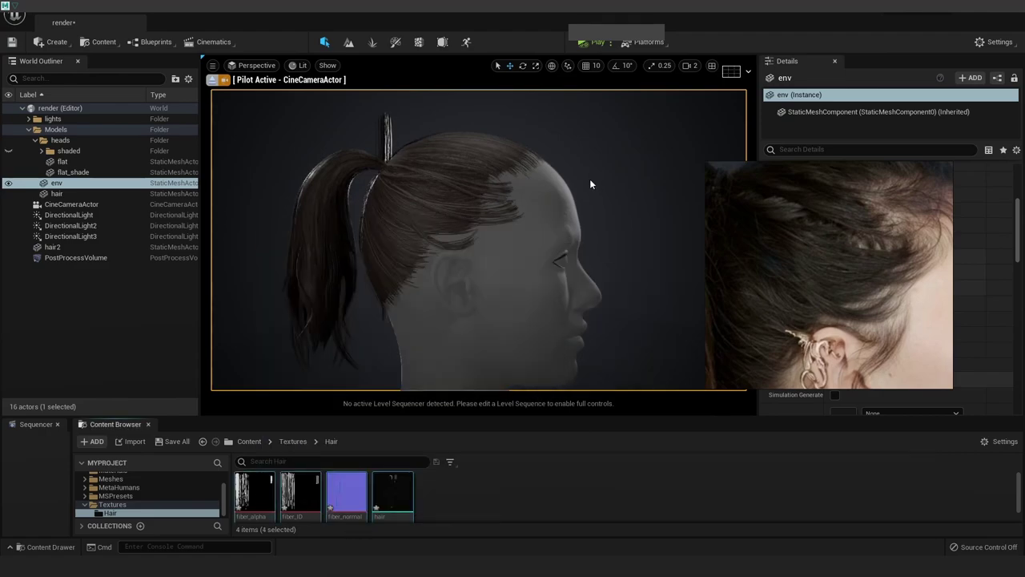
Examine the thin strand roots along the temple hairline up close in the viewport
{"action": "left_click_drag", "start_coordinate": [602, 201], "coordinate": [711, 215], "text": "alt"}
{"action": "left_click_drag", "start_coordinate": [556, 208], "coordinate": [529, 197], "text": "alt"}
{"action": "right_click_drag", "start_coordinate": [527, 183], "coordinate": [617, 186], "text": "alt"}
{"action": "middle_click_drag", "start_coordinate": [526, 181], "coordinate": [515, 244], "text": "alt"}
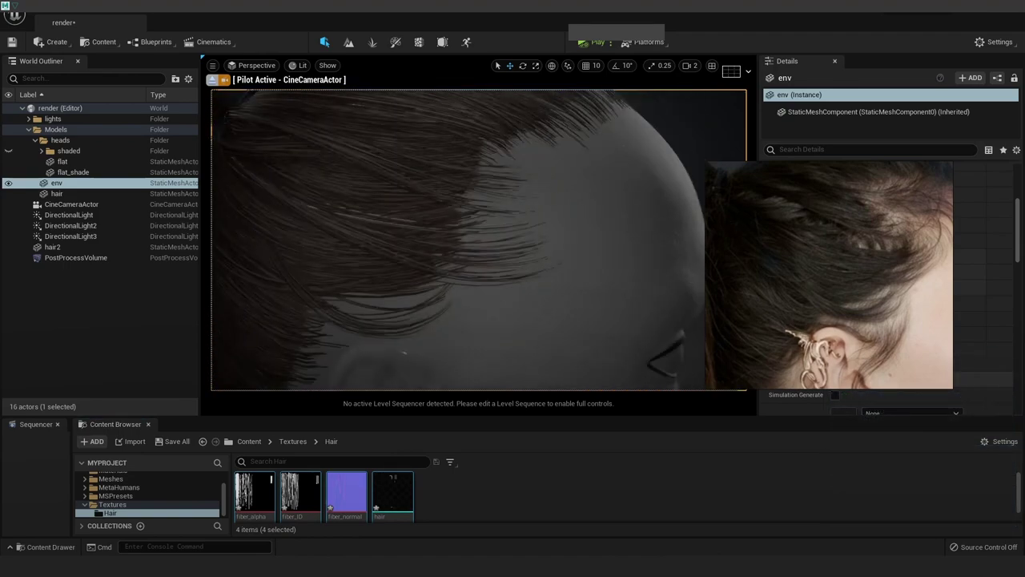
{"action": "right_click_drag", "start_coordinate": [514, 240], "coordinate": [593, 242], "text": "alt"}
{"action": "middle_click_drag", "start_coordinate": [512, 233], "coordinate": [525, 260], "text": "alt"}
{"action": "right_click_drag", "start_coordinate": [517, 240], "coordinate": [580, 242], "text": "alt"}
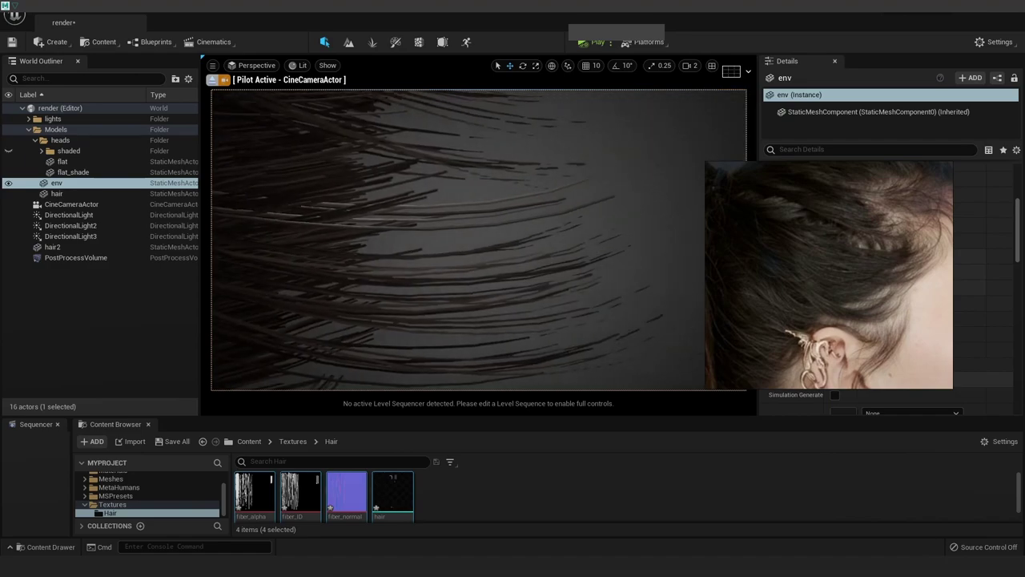
{"action": "middle_click_drag", "start_coordinate": [535, 192], "coordinate": [489, 186], "text": "alt"}
{"action": "right_click_drag", "start_coordinate": [537, 182], "coordinate": [605, 185], "text": "alt"}
{"action": "middle_click_drag", "start_coordinate": [544, 202], "coordinate": [535, 195], "text": "alt"}
{"action": "scroll", "coordinate": [526, 184], "scroll_direction": "up", "scroll_amount": 5}
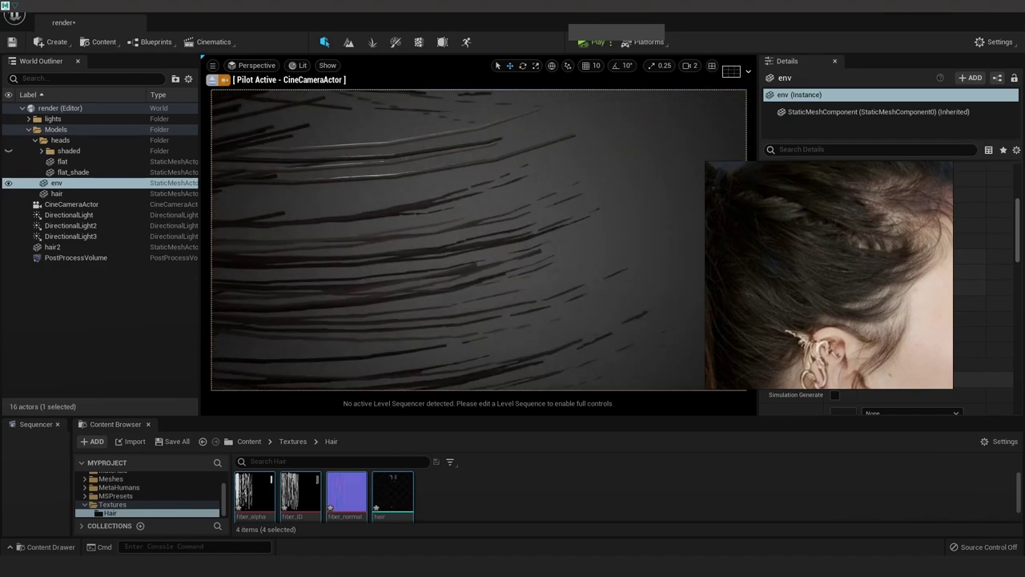
{"action": "scroll", "coordinate": [301, 507], "scroll_direction": "down", "scroll_amount": 1}
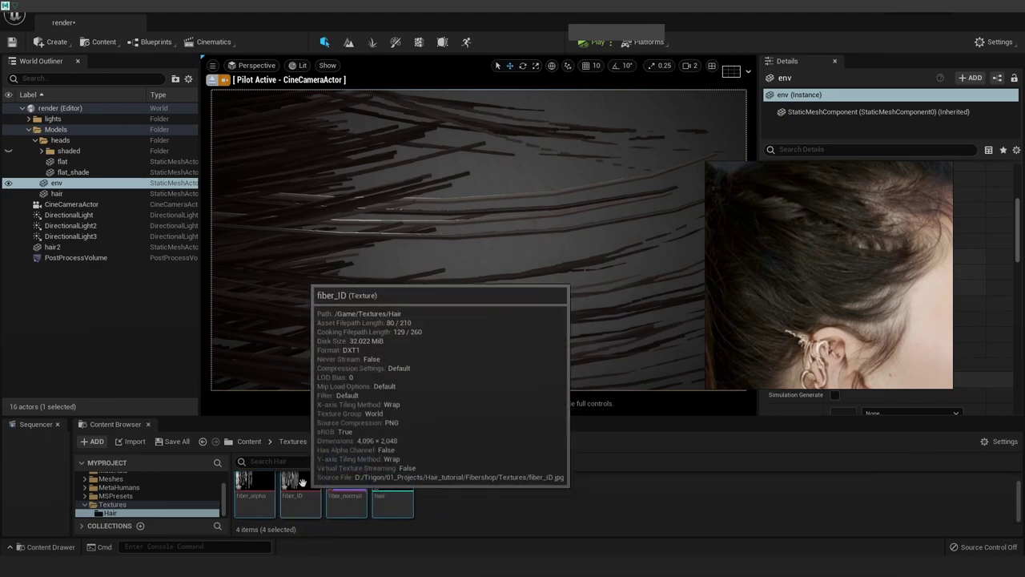
{"action": "scroll", "coordinate": [457, 361], "scroll_direction": "down", "scroll_amount": 5}
Open the fiber_alpha texture and try the FromTextureGroup mip generation setting
{"action": "left_click", "coordinate": [501, 512]}
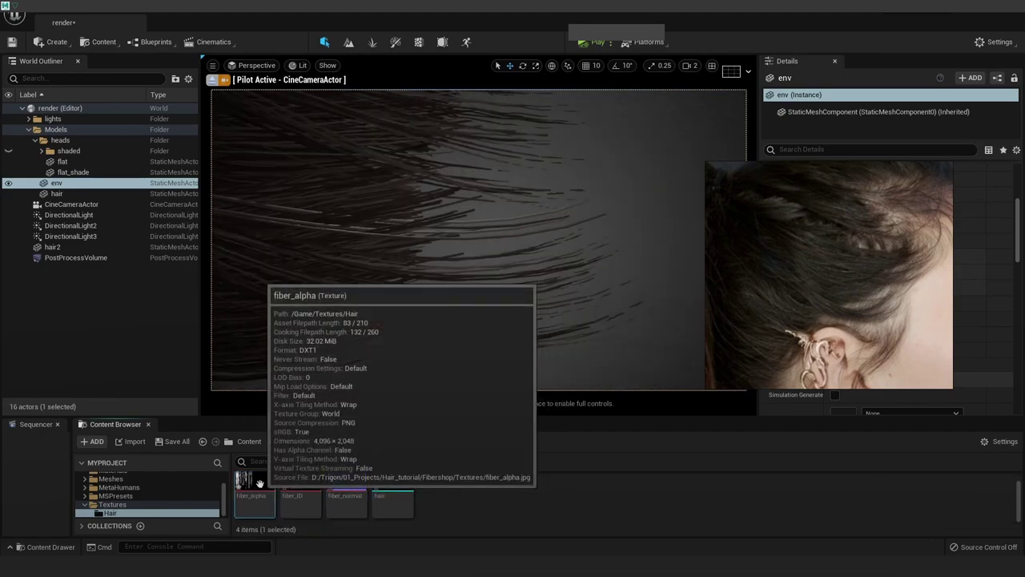
{"action": "double_click", "coordinate": [259, 483]}
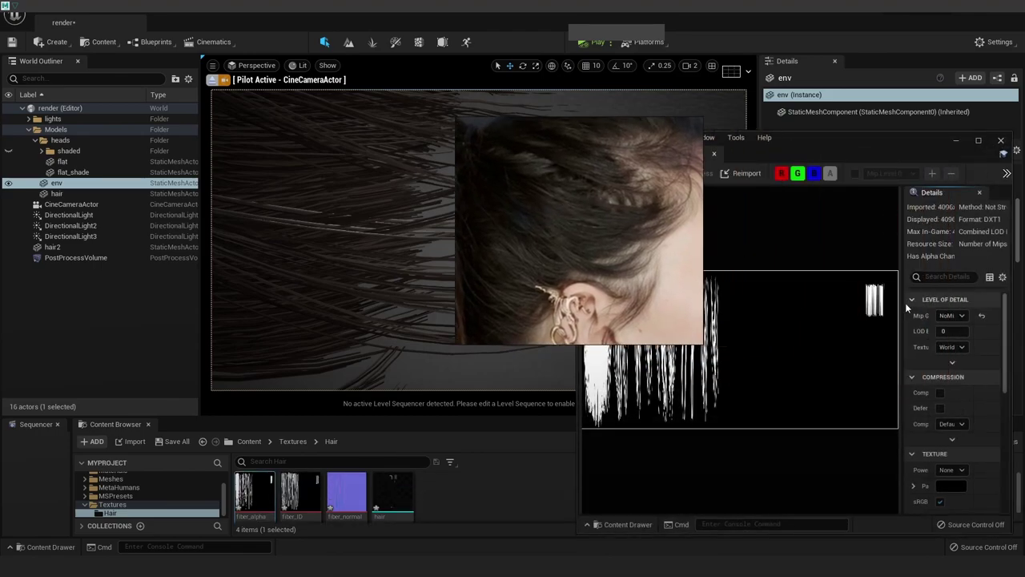
{"action": "left_click", "coordinate": [945, 317]}
{"action": "left_click", "coordinate": [978, 344]}
Move the reference photo aside and examine the hair's rendering from a distance and from different angles
{"action": "left_click_drag", "start_coordinate": [520, 226], "coordinate": [694, 233]}
{"action": "right_click_drag", "start_coordinate": [449, 240], "coordinate": [329, 240], "text": "alt"}
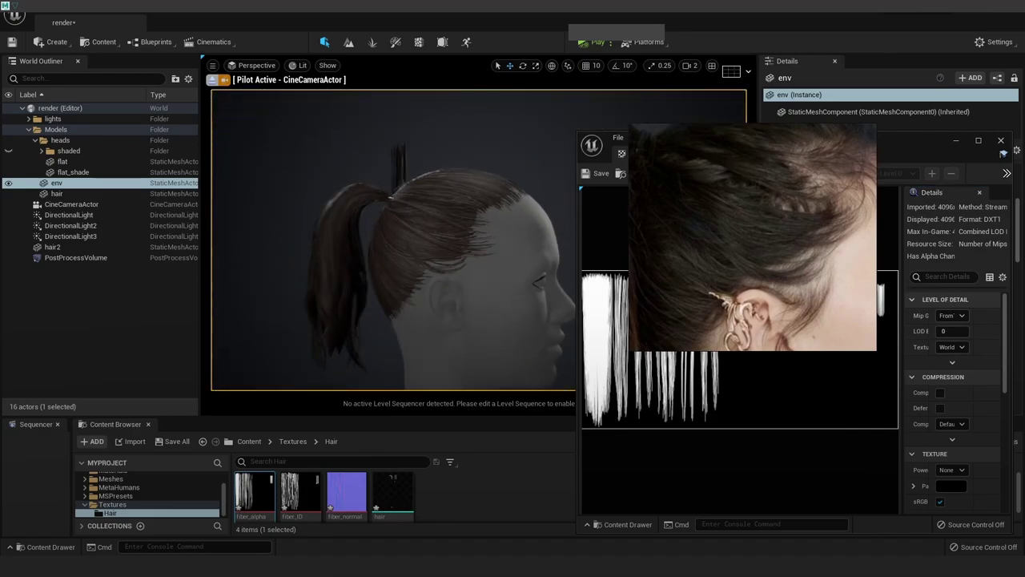
{"action": "right_click_drag", "start_coordinate": [537, 330], "coordinate": [509, 330], "text": "alt"}
{"action": "left_click_drag", "start_coordinate": [748, 270], "coordinate": [206, 264]}
{"action": "right_click_drag", "start_coordinate": [456, 240], "coordinate": [424, 264], "text": "alt"}
{"action": "right_click_drag", "start_coordinate": [522, 281], "coordinate": [493, 281], "text": "alt"}
{"action": "left_click_drag", "start_coordinate": [512, 258], "coordinate": [541, 298], "text": "alt"}
Set the fiber_alpha texture's mip generation back to NoMipmaps and close the texture editor
{"action": "left_click", "coordinate": [955, 316]}
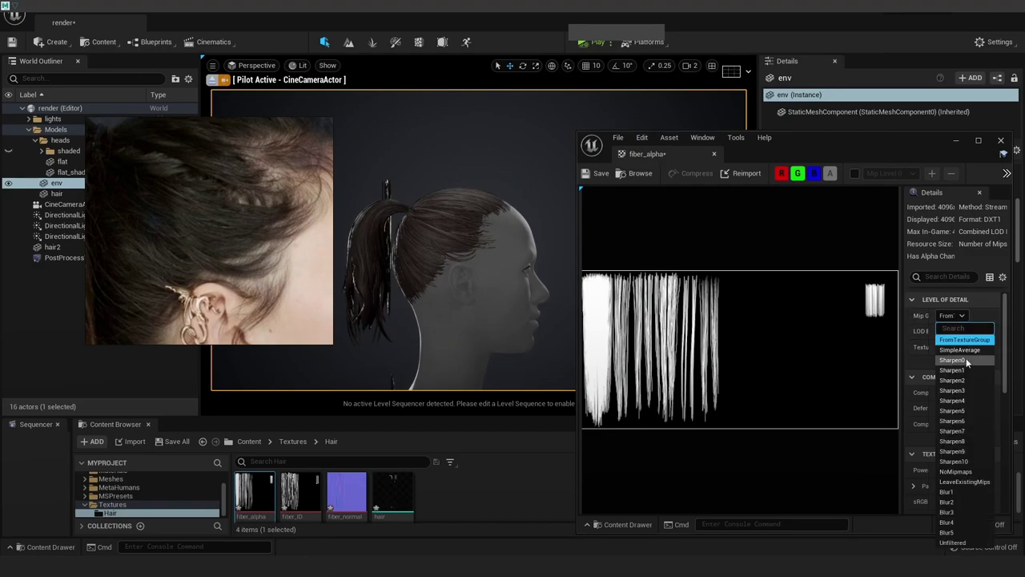
{"action": "left_click", "coordinate": [965, 471]}
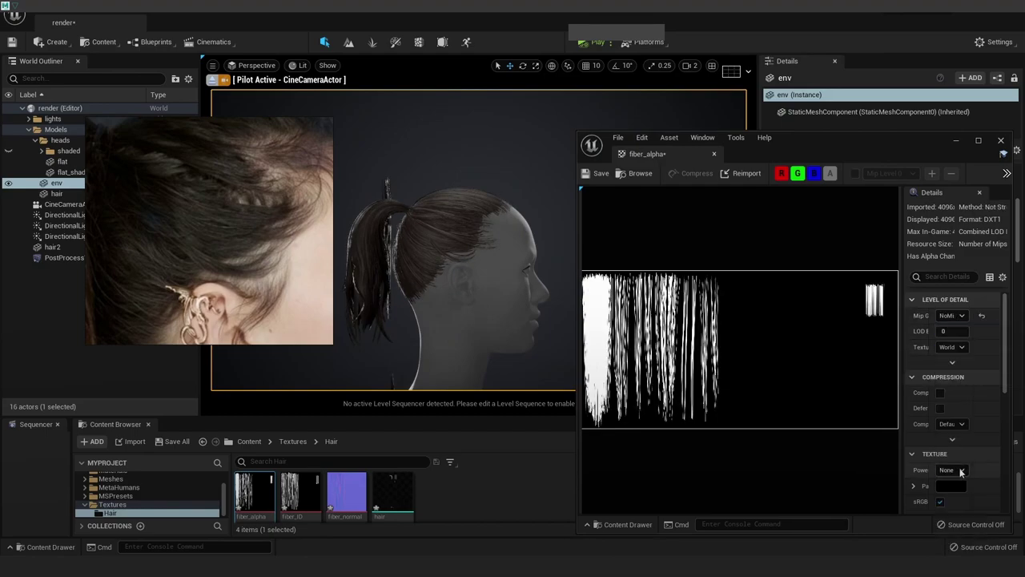
{"action": "right_click_drag", "start_coordinate": [540, 292], "coordinate": [581, 291], "text": "alt"}
{"action": "left_click_drag", "start_coordinate": [540, 292], "coordinate": [557, 282], "text": "alt"}
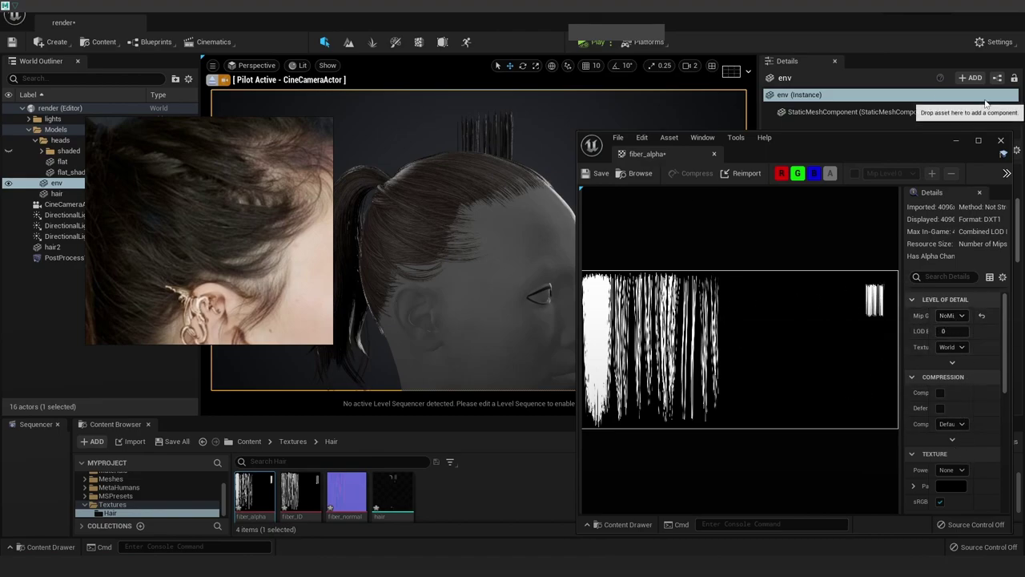
{"action": "left_click", "coordinate": [1000, 142]}
{"action": "right_click_drag", "start_coordinate": [621, 288], "coordinate": [553, 289], "text": "alt"}
{"action": "left_click_drag", "start_coordinate": [621, 290], "coordinate": [672, 295], "text": "alt"}
{"action": "right_click_drag", "start_coordinate": [626, 304], "coordinate": [661, 303], "text": "alt"}
{"action": "mouse_move", "coordinate": [485, 245]}
{"action": "right_mouse_down", "text": "alt"}
{"action": "mouse_move", "coordinate": [473, 245]}
{"action": "mouse_move", "coordinate": [497, 228]}
{"action": "right_mouse_up", "text": "alt"}
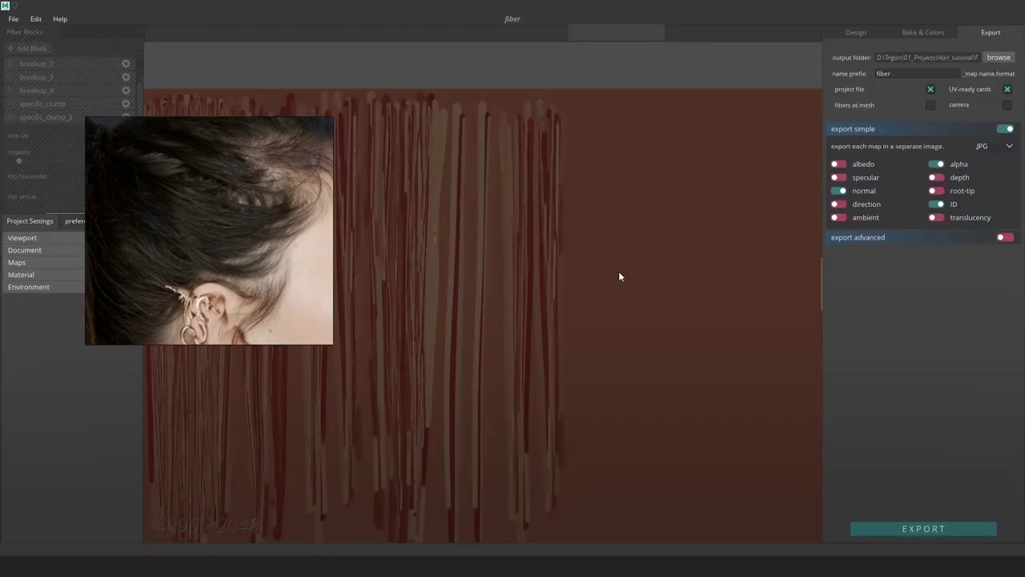
Switch to the fiber project in FiberShop and open its strand design settings
{"action": "left_click", "coordinate": [861, 33]}
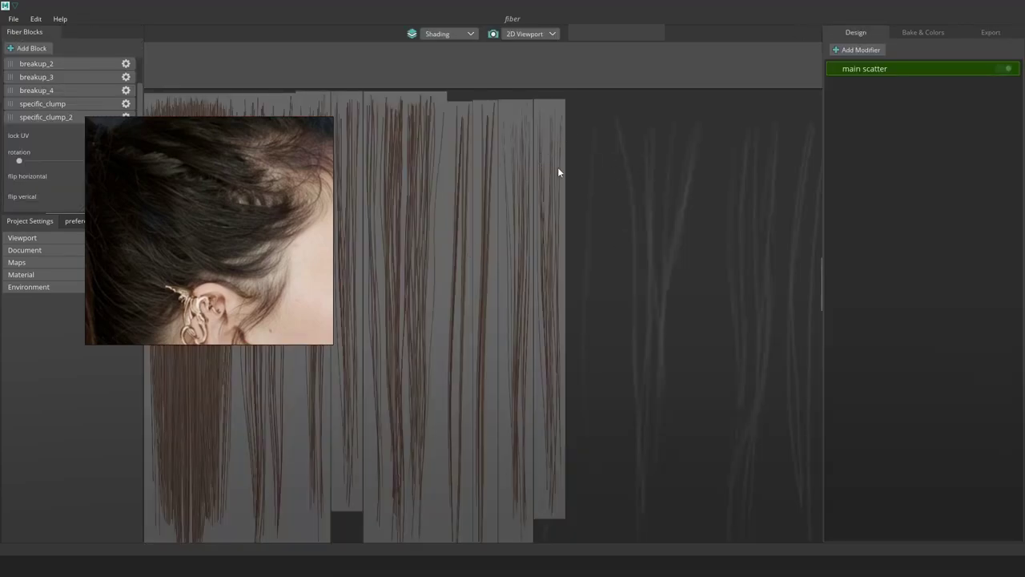
Examine the thin breakup strand clumps in the hair card texture
{"action": "scroll", "coordinate": [555, 165], "scroll_direction": "up", "scroll_amount": 4}
{"action": "middle_click_drag", "start_coordinate": [555, 162], "coordinate": [560, 199]}
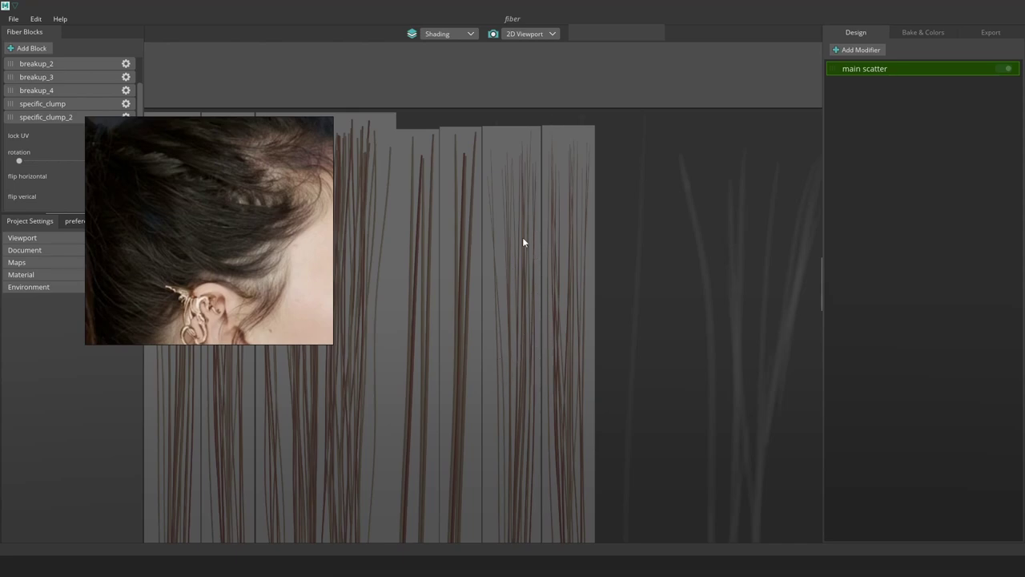
{"action": "middle_click_drag", "start_coordinate": [534, 362], "coordinate": [567, 249]}
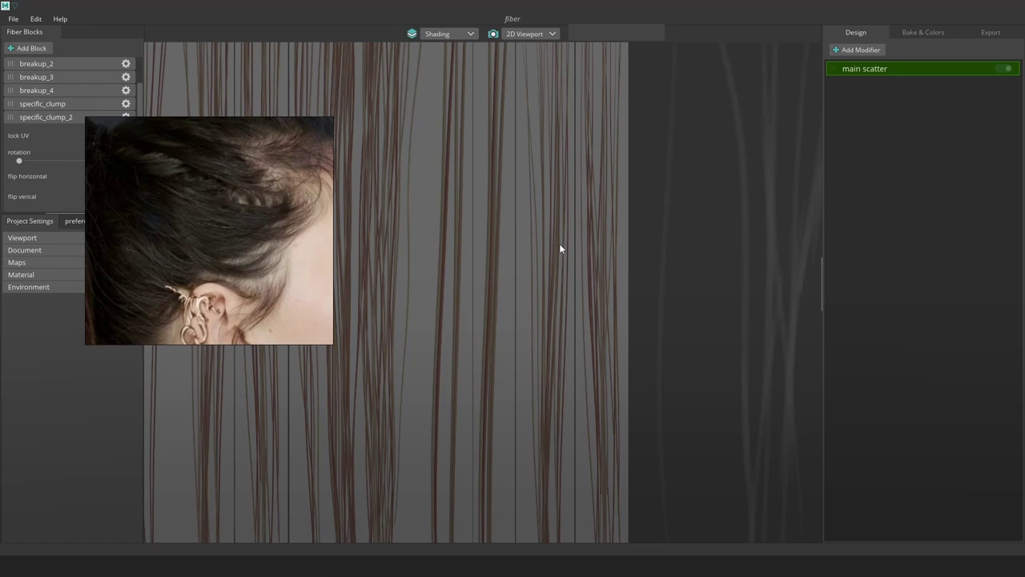
{"action": "scroll", "coordinate": [570, 253], "scroll_direction": "down", "scroll_amount": 3}
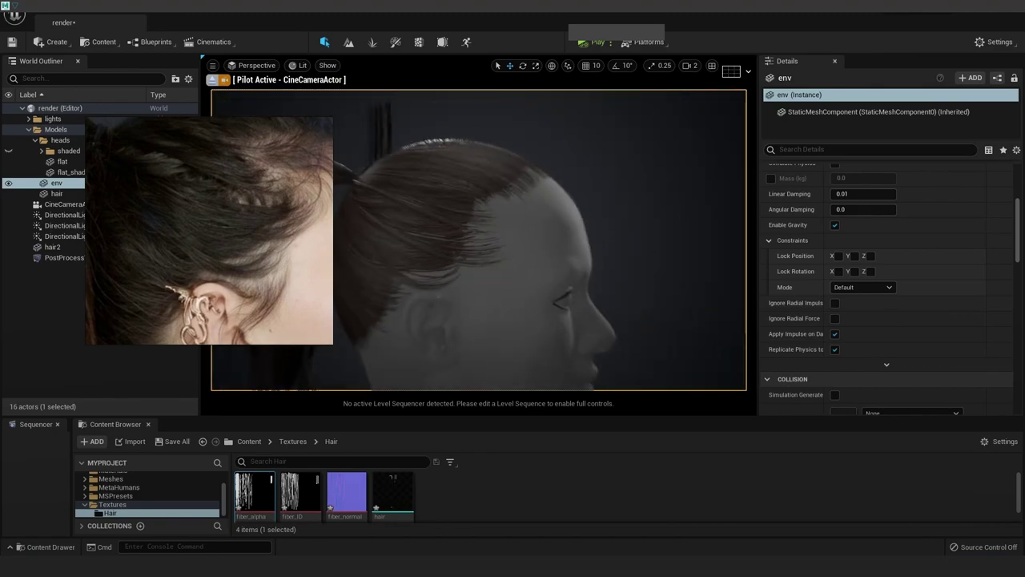
In Unreal Engine, hide the flat_shade head, inspect the hairline silhouette, and show the shaded heads
{"action": "left_click", "coordinate": [9, 162]}
{"action": "left_click", "coordinate": [9, 162]}
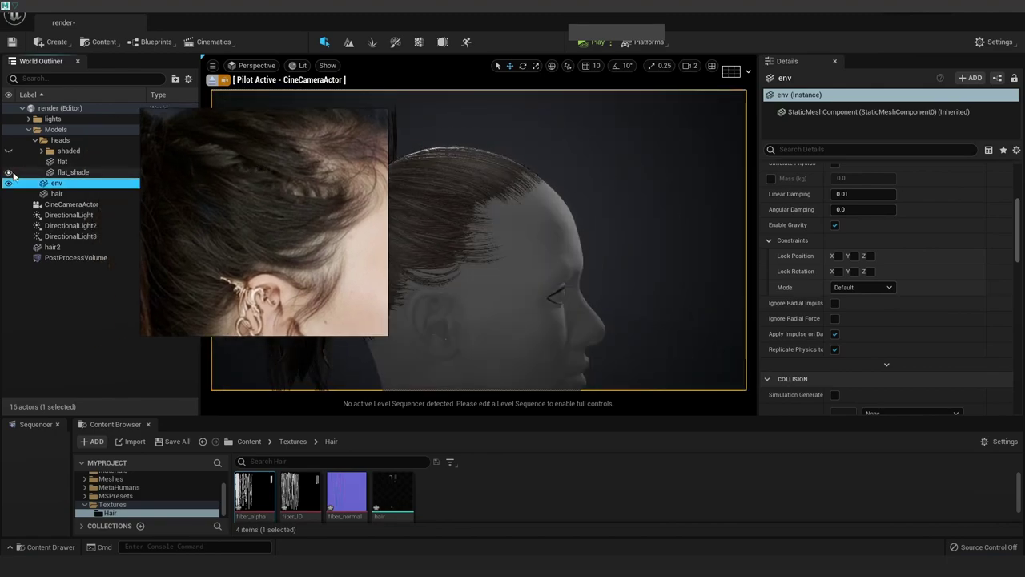
{"action": "left_click", "coordinate": [9, 172]}
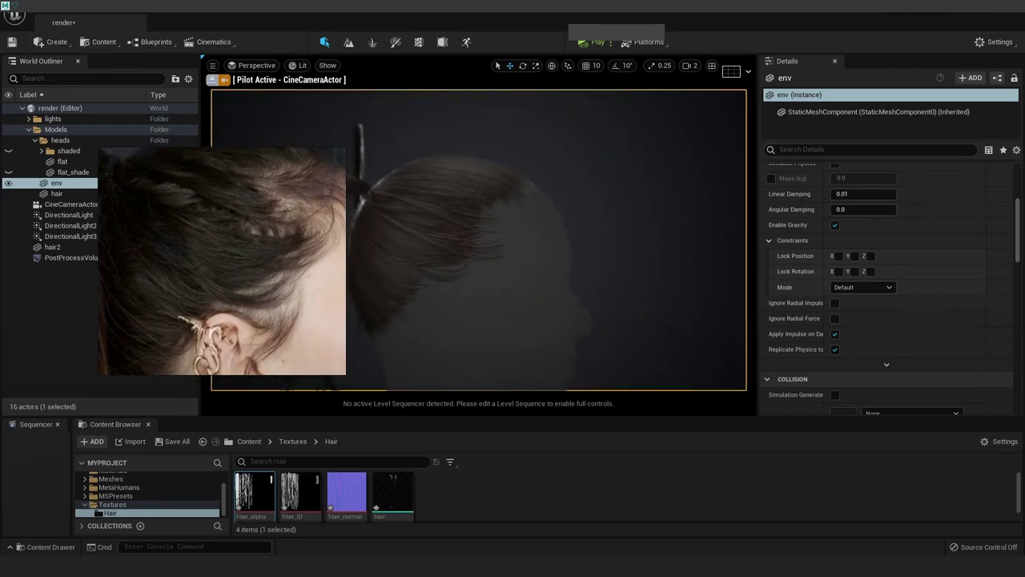
{"action": "scroll", "coordinate": [479, 241], "scroll_direction": "up", "scroll_amount": 10}
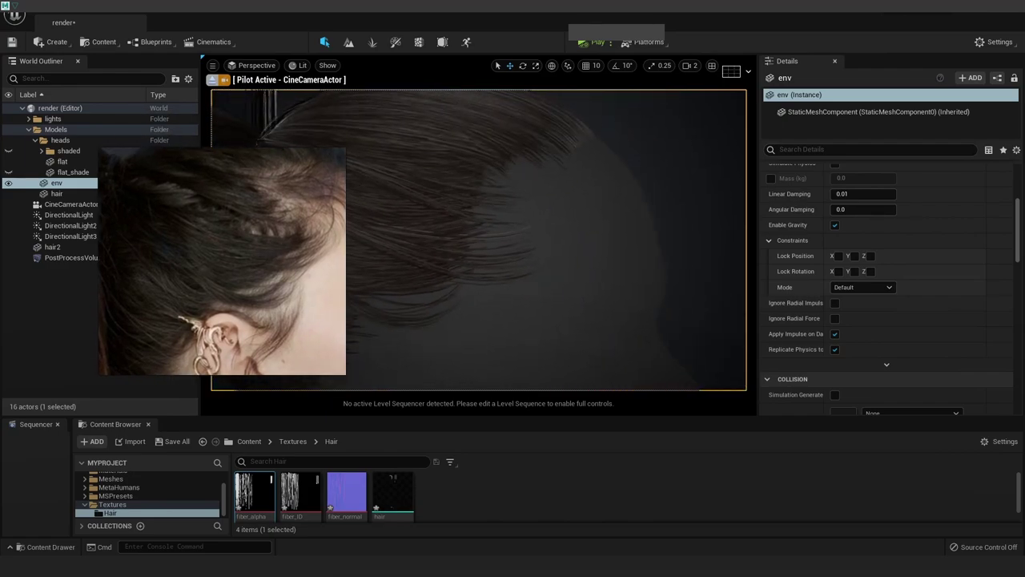
{"action": "scroll", "coordinate": [481, 193], "scroll_direction": "down", "scroll_amount": 8}
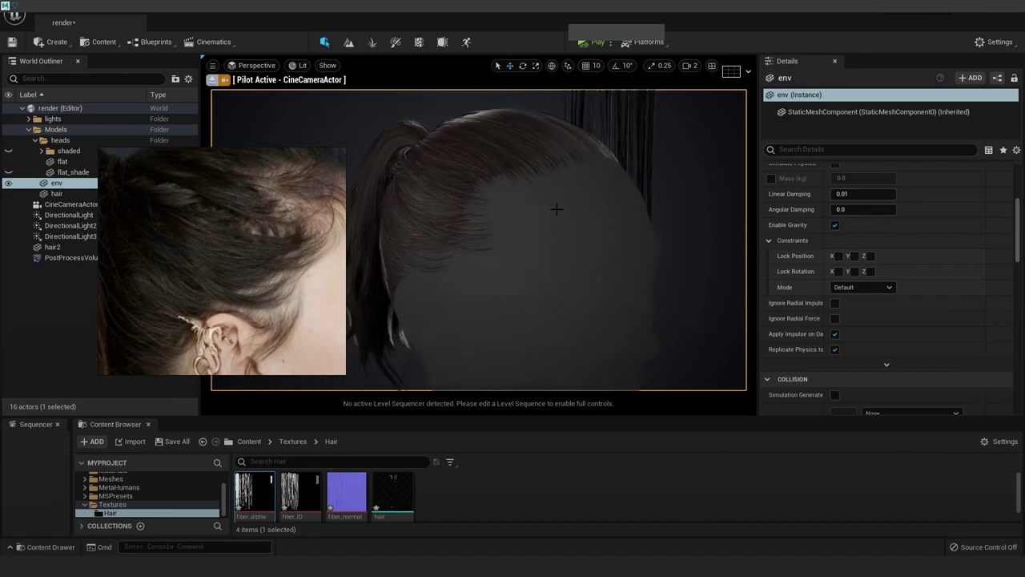
{"action": "right_click_drag", "start_coordinate": [556, 217], "coordinate": [512, 232], "text": "alt"}
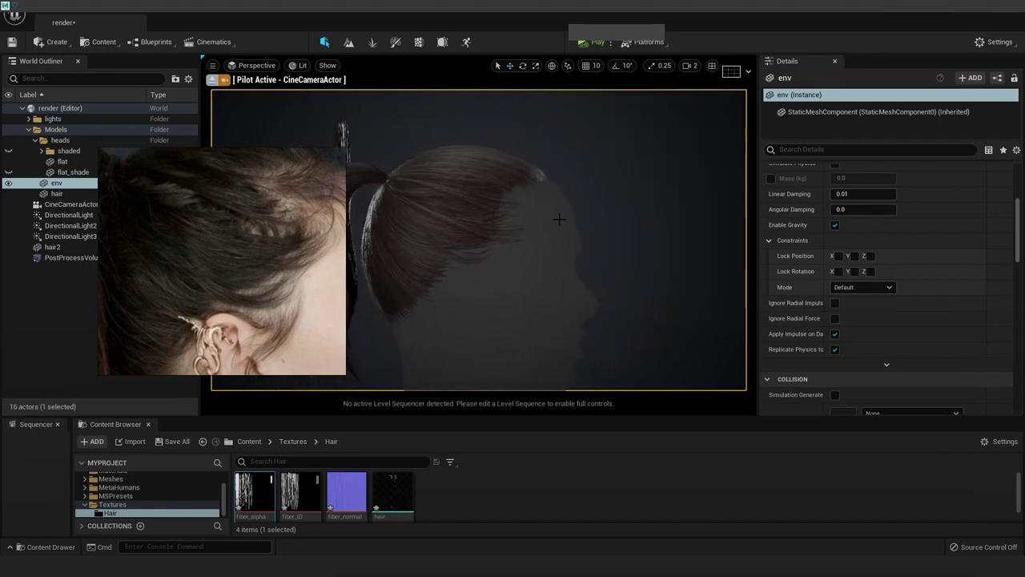
{"action": "middle_click_drag", "start_coordinate": [545, 233], "coordinate": [576, 215], "text": "alt"}
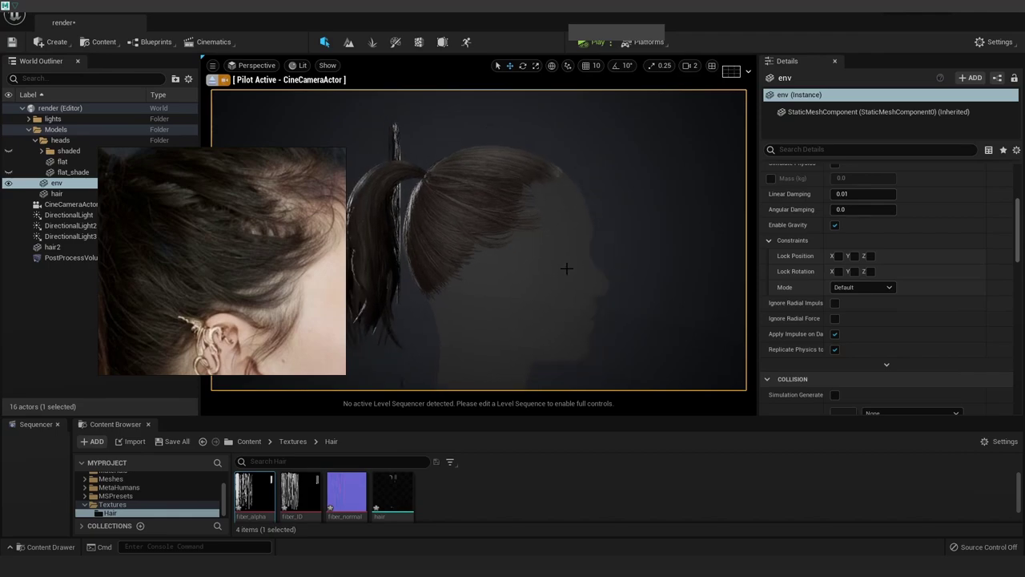
{"action": "left_click", "coordinate": [9, 154]}
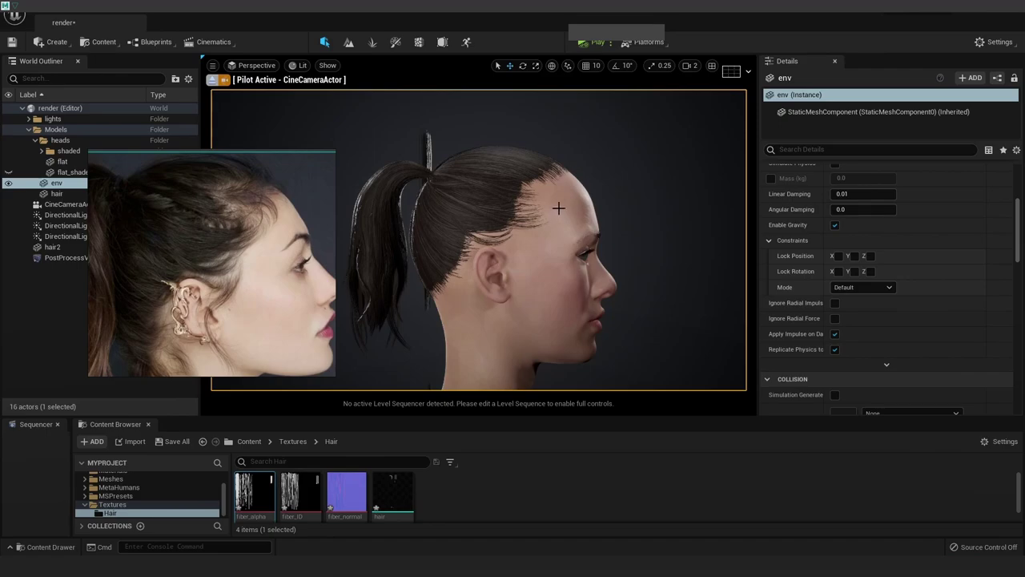
Switch to Maya and select the guide curve of the yellow strand clump above the ear for CV editing
{"action": "left_click", "coordinate": [135, 567]}
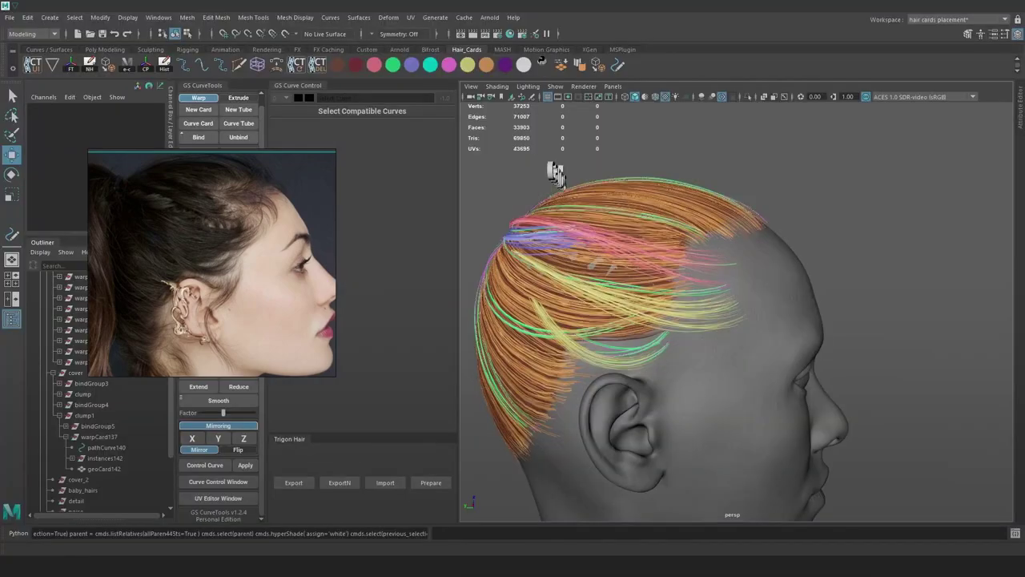
{"action": "right_click_drag", "start_coordinate": [726, 295], "coordinate": [724, 307], "text": "alt"}
{"action": "key", "text": "4"}
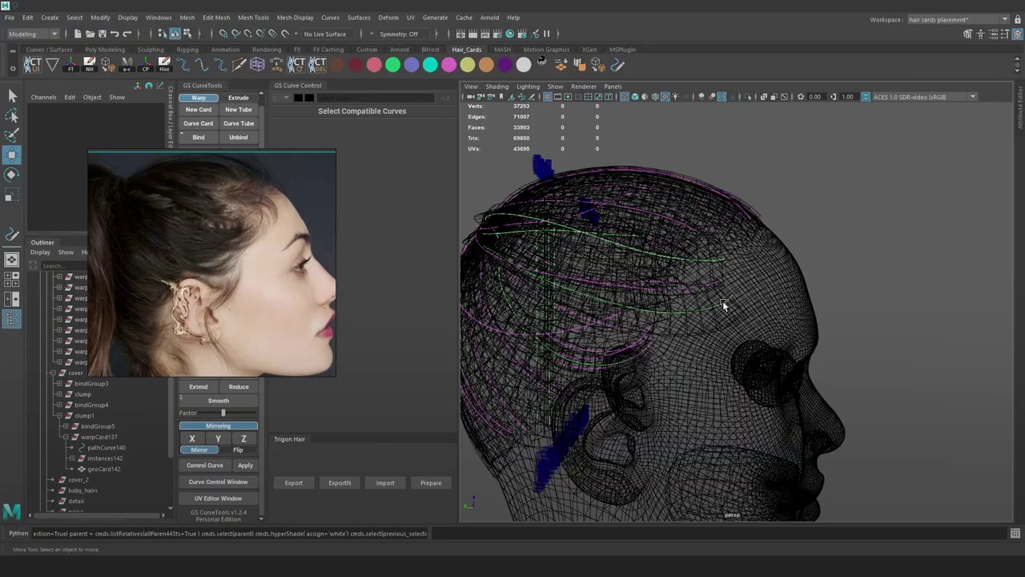
{"action": "left_click", "coordinate": [724, 302]}
{"action": "key", "text": "6"}
{"action": "middle_click_drag", "start_coordinate": [885, 258], "coordinate": [842, 256], "text": "alt"}
{"action": "left_click_drag", "start_coordinate": [841, 256], "coordinate": [837, 255], "text": "alt"}
{"action": "right_click_drag", "start_coordinate": [885, 243], "coordinate": [801, 235]}
{"action": "key", "text": "4"}
{"action": "left_click_drag", "start_coordinate": [728, 320], "coordinate": [642, 266]}
{"action": "key", "text": "6"}
{"action": "mouse_move", "coordinate": [697, 299]}
{"action": "left_mouse_down", "text": "alt"}
{"action": "mouse_move", "coordinate": [684, 298]}
{"action": "mouse_move", "coordinate": [717, 296]}
{"action": "left_mouse_up", "text": "alt"}
{"action": "key", "text": "ctrl+z"}
Move the end CVs of the yellow clump's guide curve to reshape its tips across the temple
{"action": "left_click", "coordinate": [616, 305]}
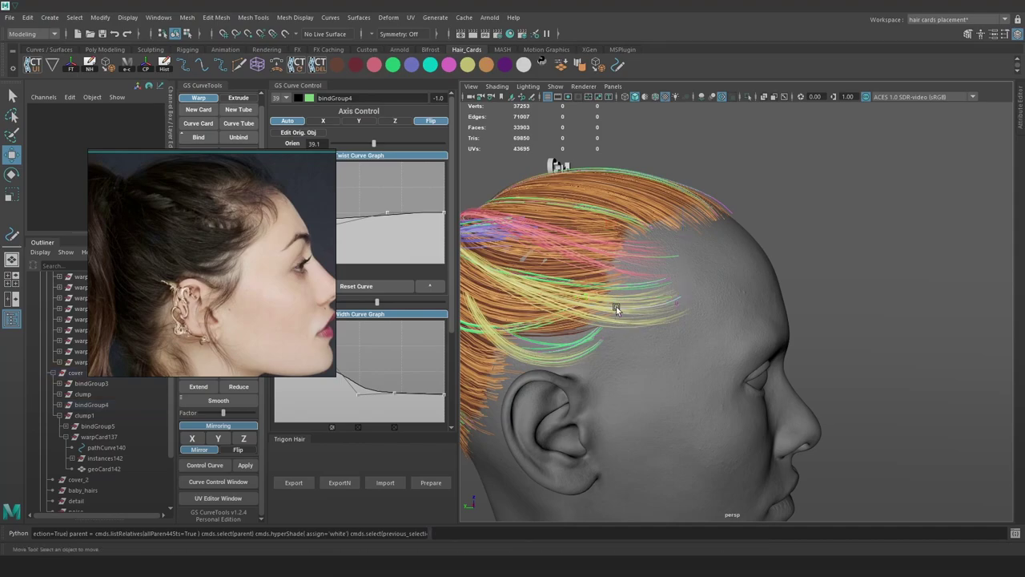
{"action": "key", "text": "4"}
{"action": "left_click_drag", "start_coordinate": [615, 330], "coordinate": [702, 280]}
{"action": "key", "text": "6"}
{"action": "left_click_drag", "start_coordinate": [656, 304], "coordinate": [697, 304]}
{"action": "left_click_drag", "start_coordinate": [700, 311], "coordinate": [609, 316], "text": "alt"}
{"action": "right_click_drag", "start_coordinate": [641, 311], "coordinate": [746, 303], "text": "alt"}
{"action": "left_click_drag", "start_coordinate": [745, 301], "coordinate": [833, 307]}
{"action": "left_click_drag", "start_coordinate": [692, 295], "coordinate": [690, 292]}
{"action": "left_click_drag", "start_coordinate": [689, 292], "coordinate": [687, 280], "text": "alt"}
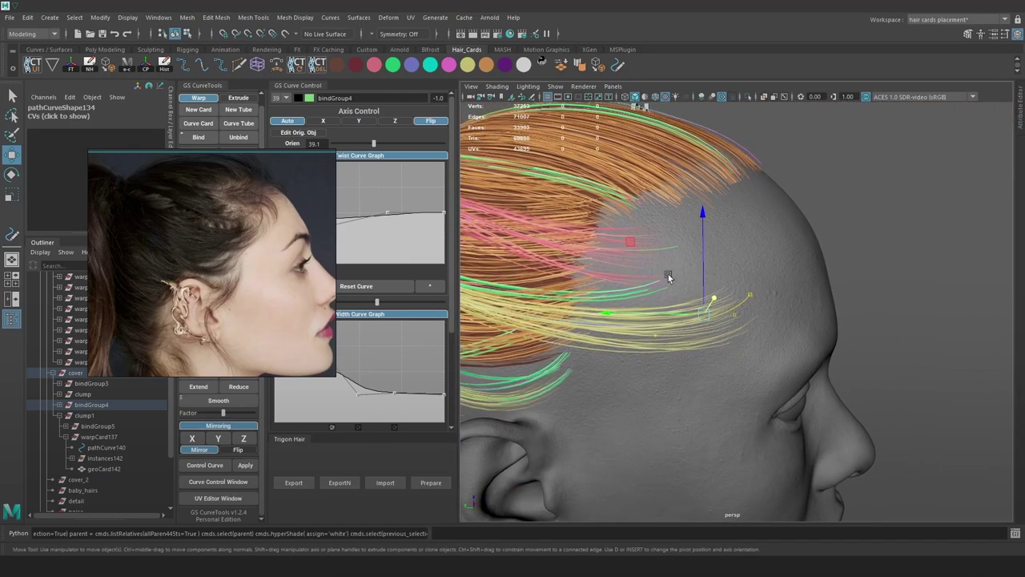
{"action": "left_click_drag", "start_coordinate": [760, 275], "coordinate": [741, 262], "text": "alt"}
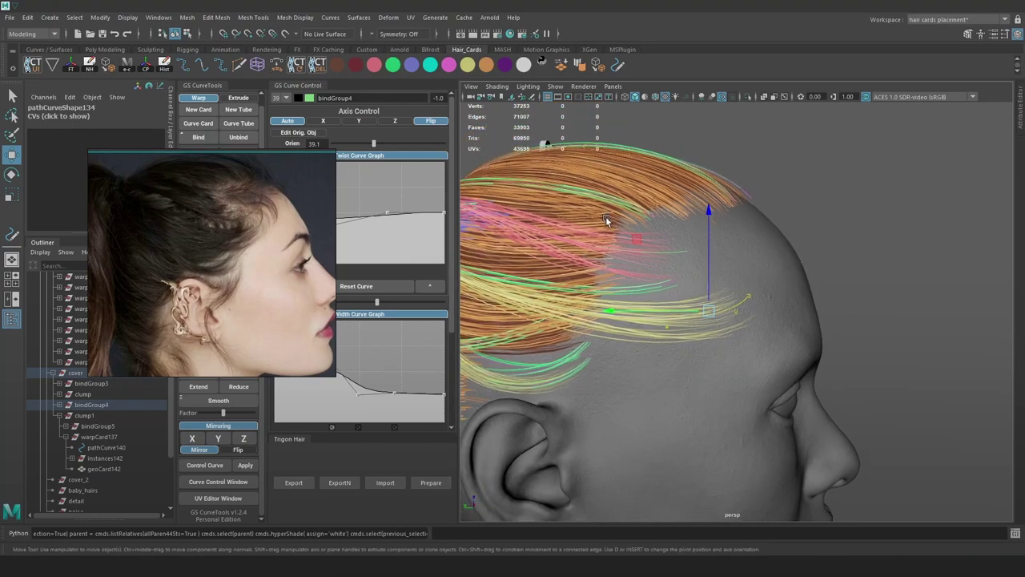
{"action": "left_click_drag", "start_coordinate": [709, 314], "coordinate": [708, 320]}
Put the pink strand clump's guide curve into CV editing and try rotating its tip
{"action": "key", "text": "4"}
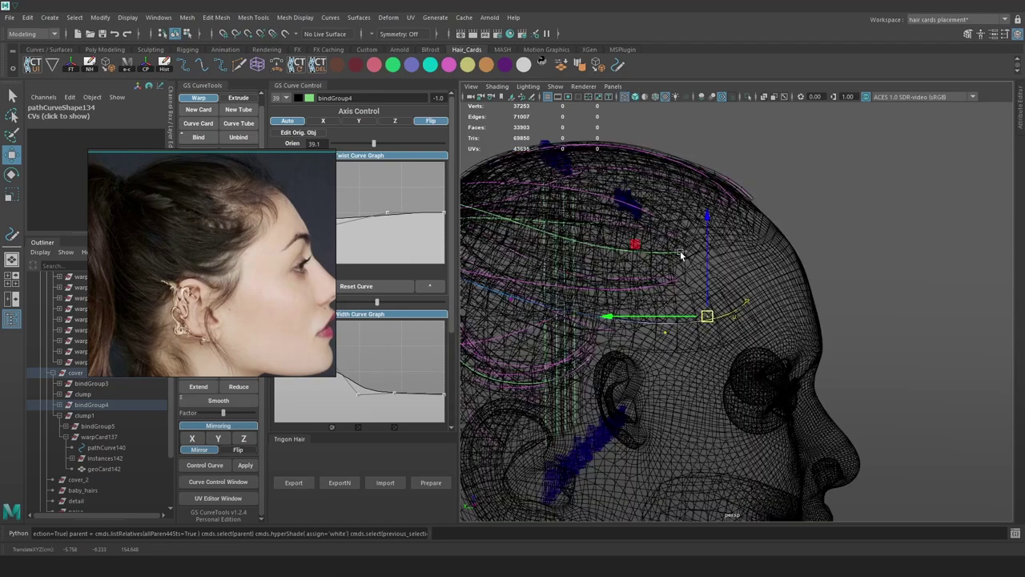
{"action": "left_click", "coordinate": [679, 252]}
{"action": "right_click_drag", "start_coordinate": [865, 210], "coordinate": [793, 218]}
{"action": "key", "text": "6"}
{"action": "left_click", "coordinate": [705, 273]}
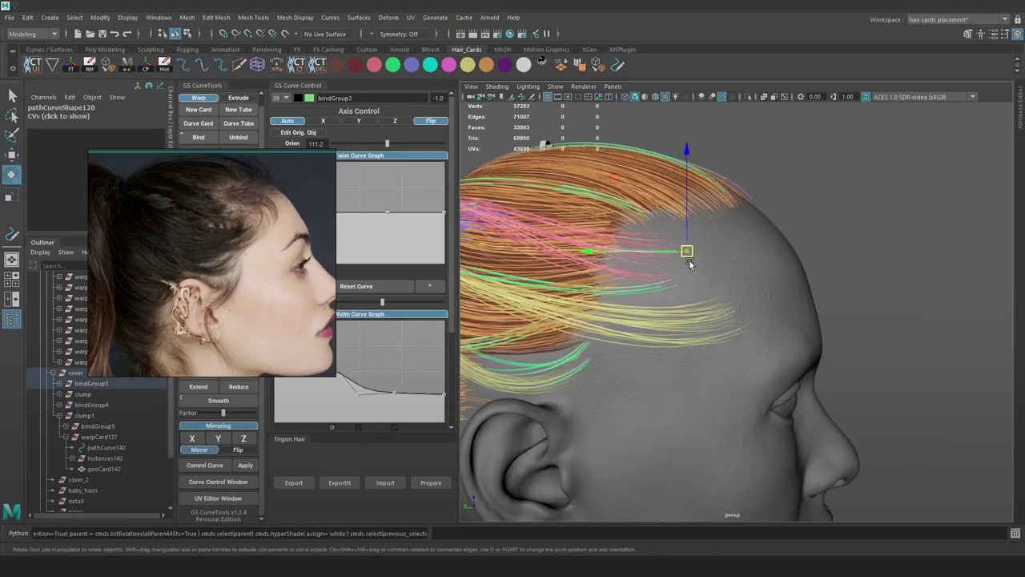
{"action": "key", "text": "e"}
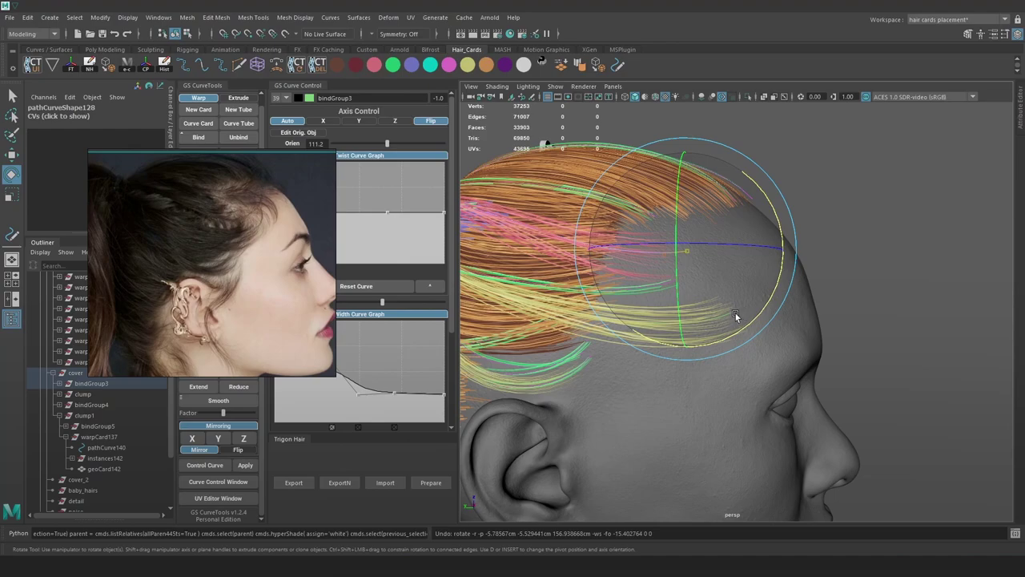
{"action": "left_click", "coordinate": [720, 292]}
{"action": "left_click_drag", "start_coordinate": [629, 209], "coordinate": [695, 274]}
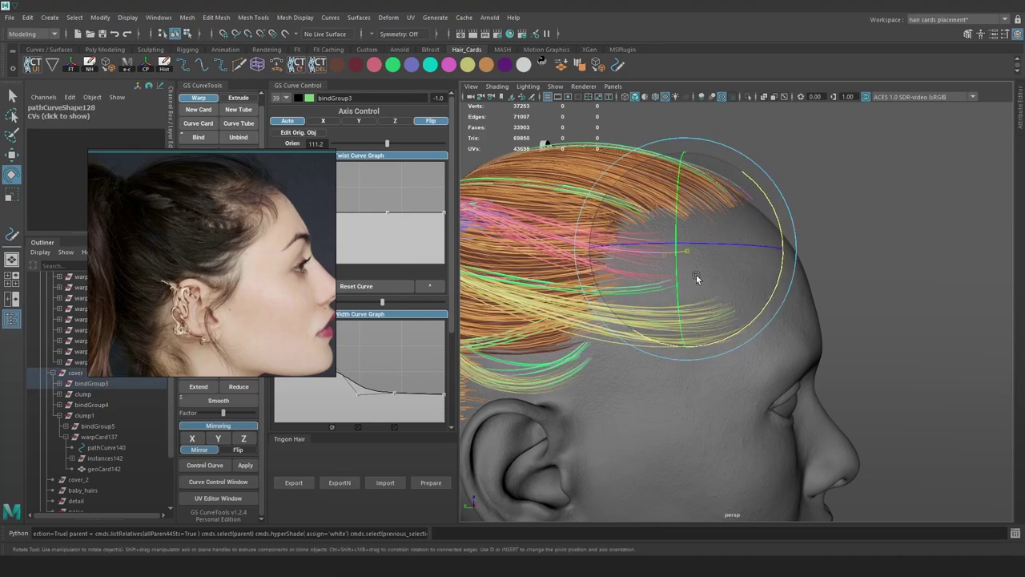
Rotate and move the pink clump's end CVs to curl its tip upward, and set its orientation to 73.7
{"action": "key", "text": "4"}
{"action": "left_click", "coordinate": [931, 293]}
{"action": "left_click_drag", "start_coordinate": [630, 218], "coordinate": [731, 286]}
{"action": "key", "text": "5"}
{"action": "left_click_drag", "start_coordinate": [745, 320], "coordinate": [752, 284]}
{"action": "key", "text": "w"}
{"action": "left_click_drag", "start_coordinate": [675, 252], "coordinate": [676, 257]}
{"action": "key", "text": "e"}
{"action": "left_click_drag", "start_coordinate": [774, 308], "coordinate": [778, 288]}
{"action": "key", "text": "w"}
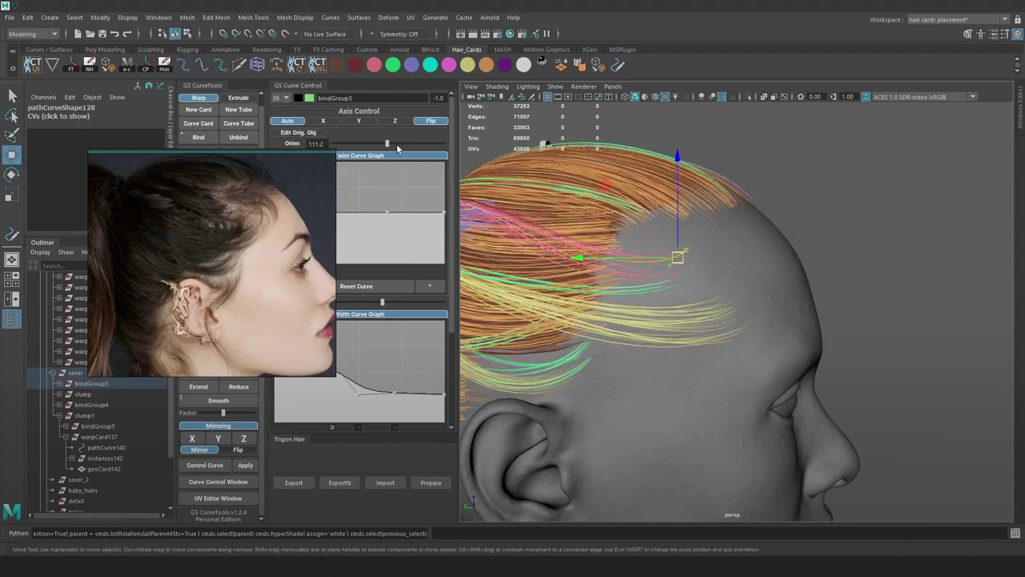
{"action": "left_click_drag", "start_coordinate": [387, 143], "coordinate": [381, 144]}
{"action": "left_click", "coordinate": [861, 250]}
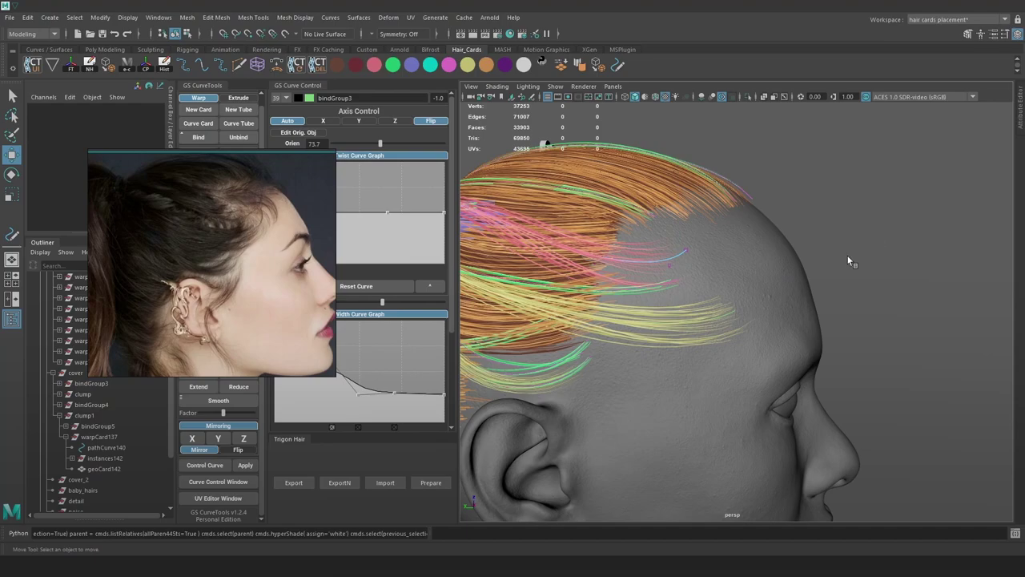
Adjust a middle CV of the yellow clump's guide curve, undoing the unwanted moves
{"action": "key", "text": "4"}
{"action": "left_click", "coordinate": [689, 324]}
{"action": "right_click_drag", "start_coordinate": [935, 175], "coordinate": [874, 176]}
{"action": "left_click", "coordinate": [608, 304]}
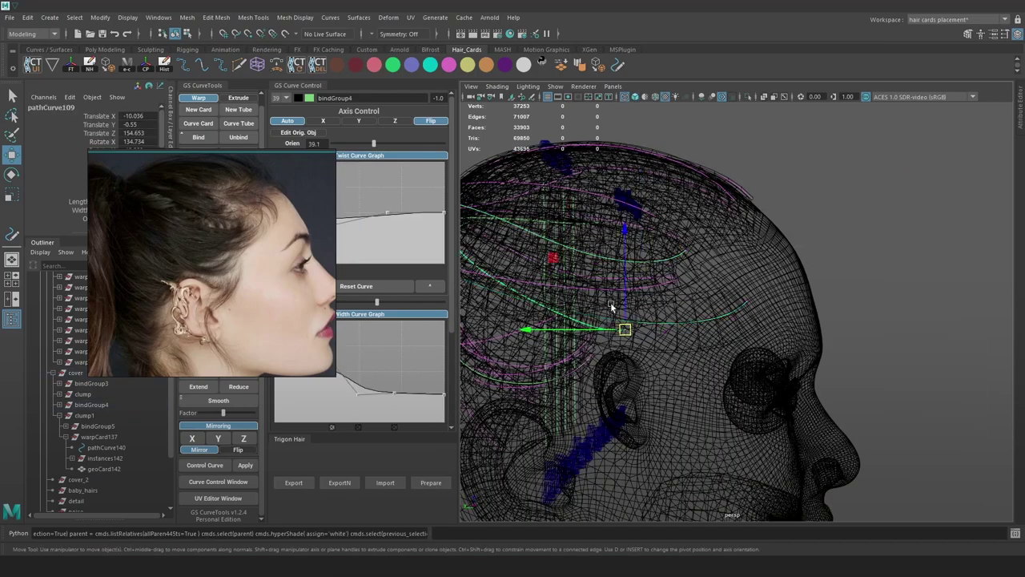
{"action": "key", "text": "6"}
{"action": "key", "text": "ctrl+z"}
{"action": "key", "text": "4"}
{"action": "right_click_drag", "start_coordinate": [231, 331], "coordinate": [217, 256]}
{"action": "left_click_drag", "start_coordinate": [210, 360], "coordinate": [206, 361]}
{"action": "right_click_drag", "start_coordinate": [869, 212], "coordinate": [809, 212]}
{"action": "left_click_drag", "start_coordinate": [615, 330], "coordinate": [589, 311]}
{"action": "key", "text": "6"}
{"action": "left_click_drag", "start_coordinate": [604, 276], "coordinate": [601, 290]}
{"action": "key", "text": "ctrl+z"}
{"action": "key", "text": "b"}
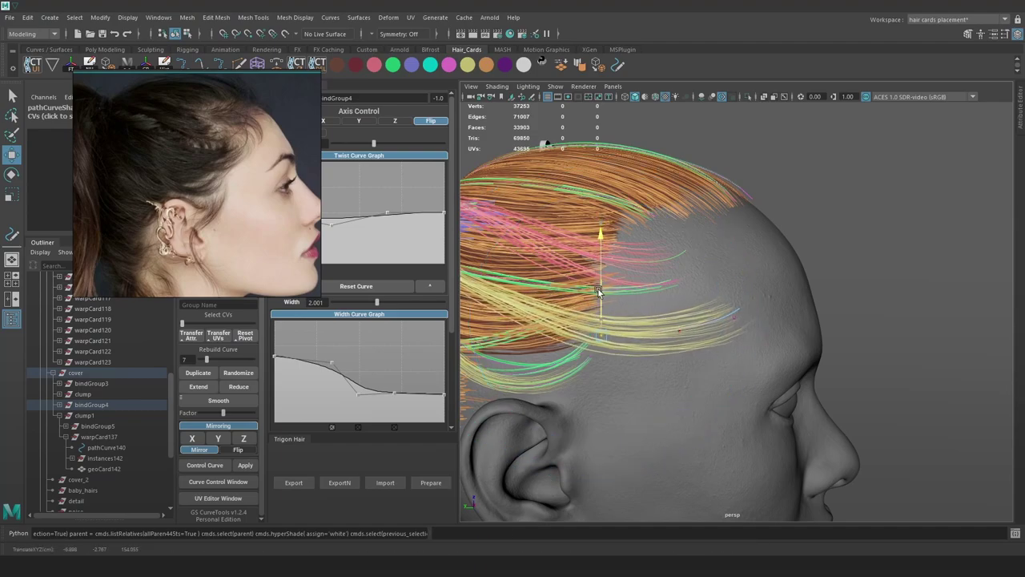
Export the reshaped hair cards and reimport the hair mesh in Unreal Engine
{"action": "right_click_drag", "start_coordinate": [809, 309], "coordinate": [761, 310], "text": "alt"}
{"action": "scroll", "coordinate": [761, 311], "scroll_direction": "up", "scroll_amount": 3}
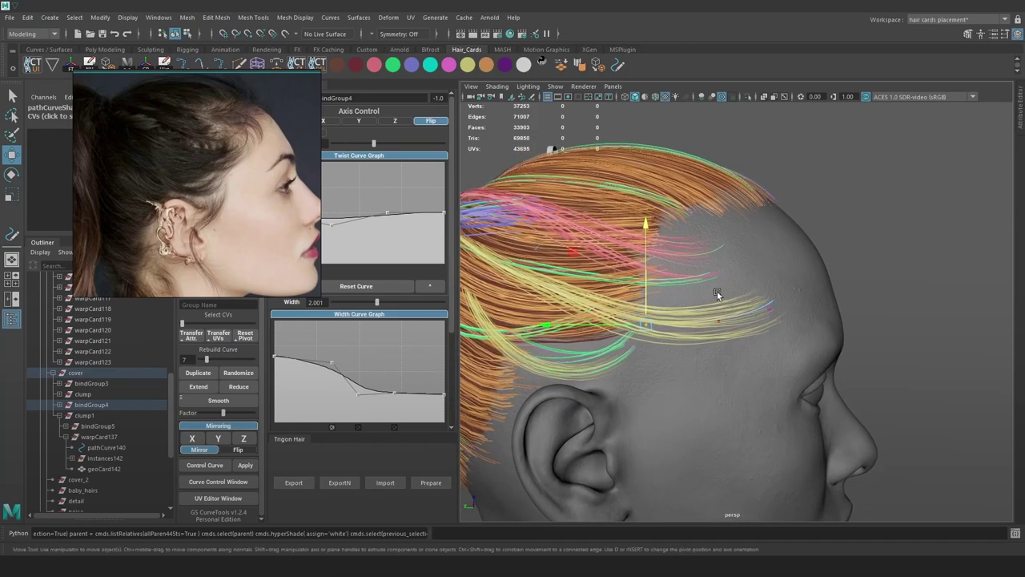
{"action": "left_click", "coordinate": [303, 478]}
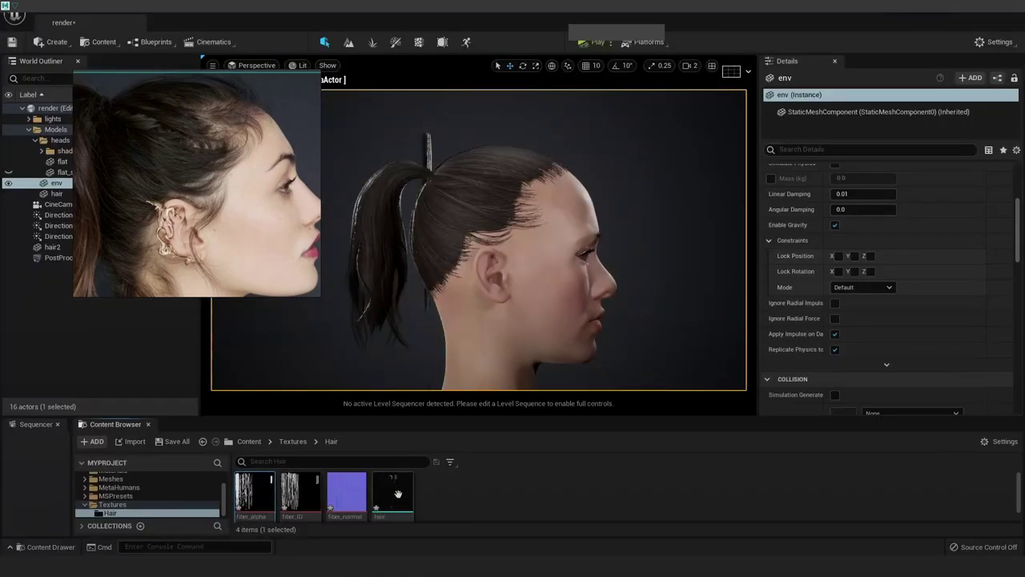
{"action": "right_click", "coordinate": [403, 155]}
{"action": "left_click", "coordinate": [452, 195]}
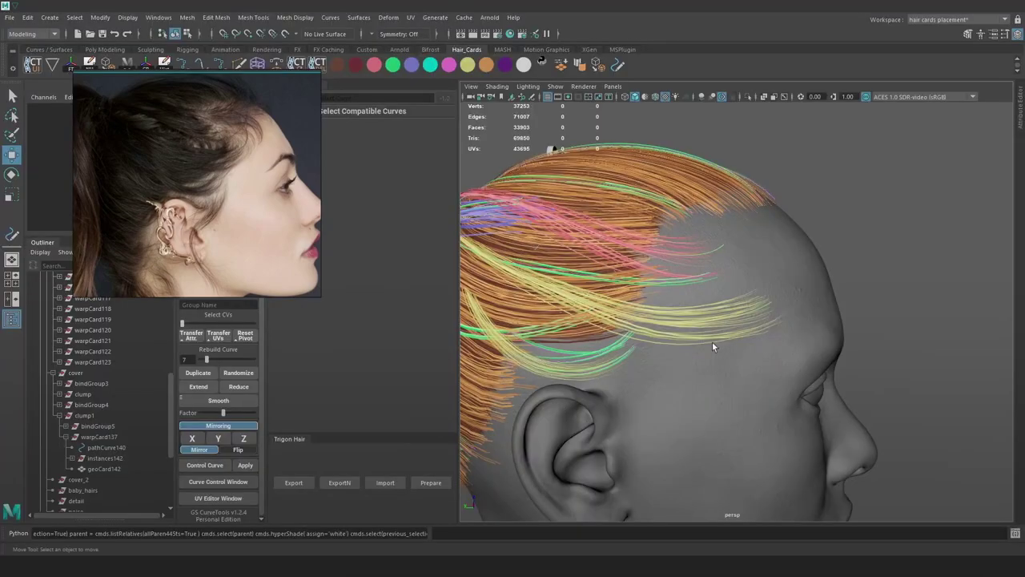
In Maya, rotate and move the yellow clump's end CVs so its tip curls upward at the temple
{"action": "key", "text": "4"}
{"action": "left_click_drag", "start_coordinate": [861, 262], "coordinate": [833, 276], "text": "alt"}
{"action": "left_click_drag", "start_coordinate": [717, 320], "coordinate": [769, 286]}
{"action": "key", "text": "5"}
{"action": "key", "text": "e"}
{"action": "mouse_move", "coordinate": [815, 243]}
{"action": "left_mouse_down"}
{"action": "mouse_move", "coordinate": [790, 221]}
{"action": "mouse_move", "coordinate": [823, 240]}
{"action": "mouse_move", "coordinate": [715, 208]}
{"action": "left_mouse_up"}
{"action": "key", "text": "w"}
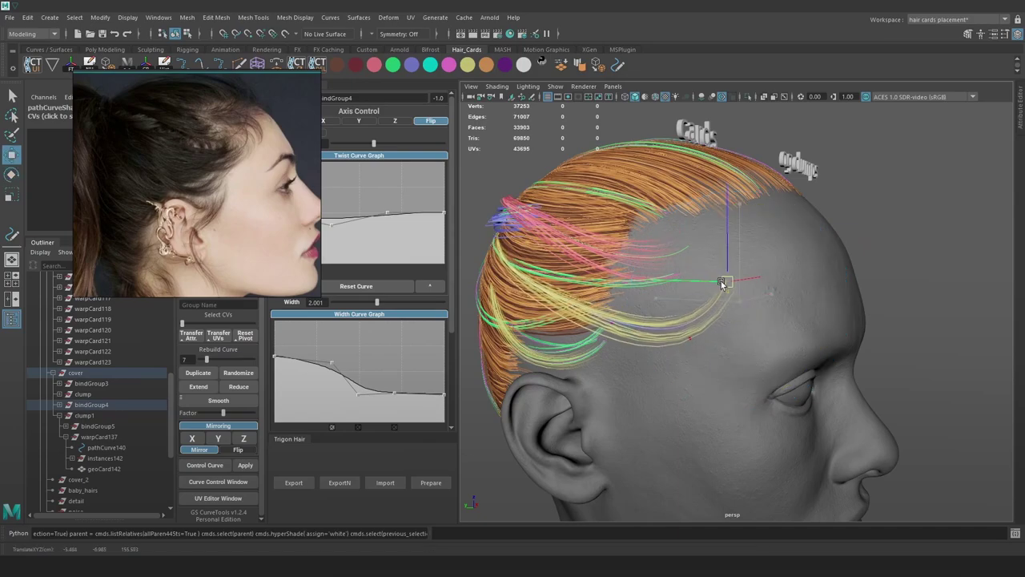
{"action": "left_click_drag", "start_coordinate": [726, 282], "coordinate": [741, 282], "text": "alt"}
{"action": "left_click_drag", "start_coordinate": [727, 279], "coordinate": [708, 269]}
Set the orientation of the yellow clump's cards to -61.8
{"action": "key", "text": "4"}
{"action": "left_click", "coordinate": [753, 259]}
{"action": "key", "text": "5"}
{"action": "left_click_drag", "start_coordinate": [365, 144], "coordinate": [355, 144]}
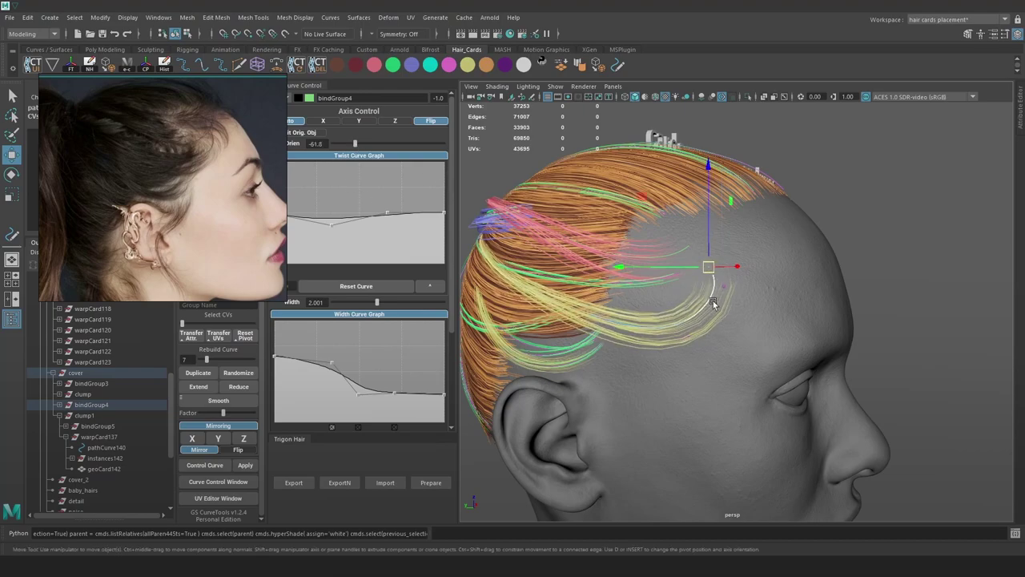
{"action": "left_click_drag", "start_coordinate": [709, 302], "coordinate": [738, 301], "text": "alt"}
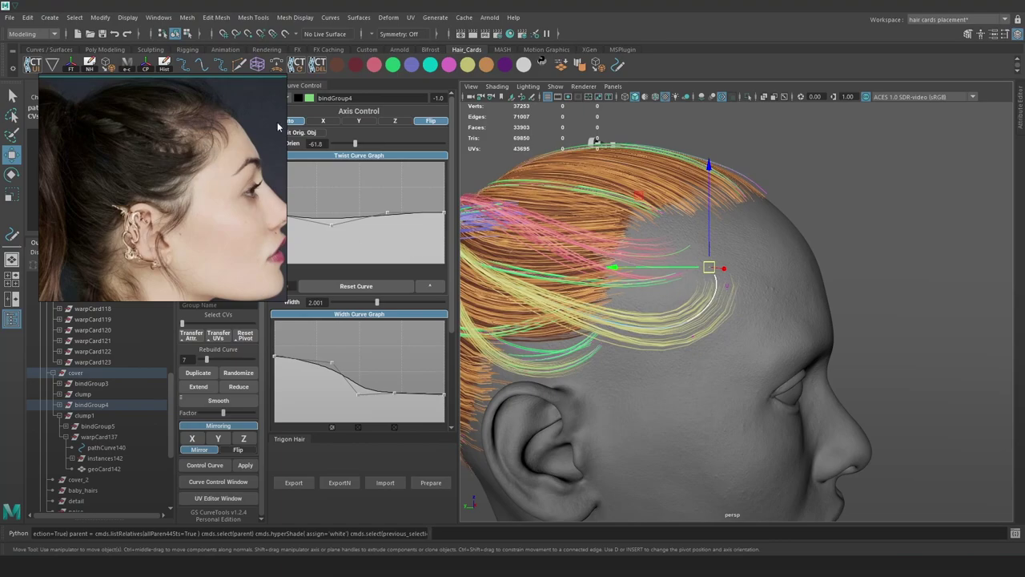
{"action": "right_click_drag", "start_coordinate": [727, 261], "coordinate": [699, 285], "text": "alt"}
Refine the upturned tip of the yellow clump by adjusting the end CVs of its guide curve
{"action": "key", "text": "4"}
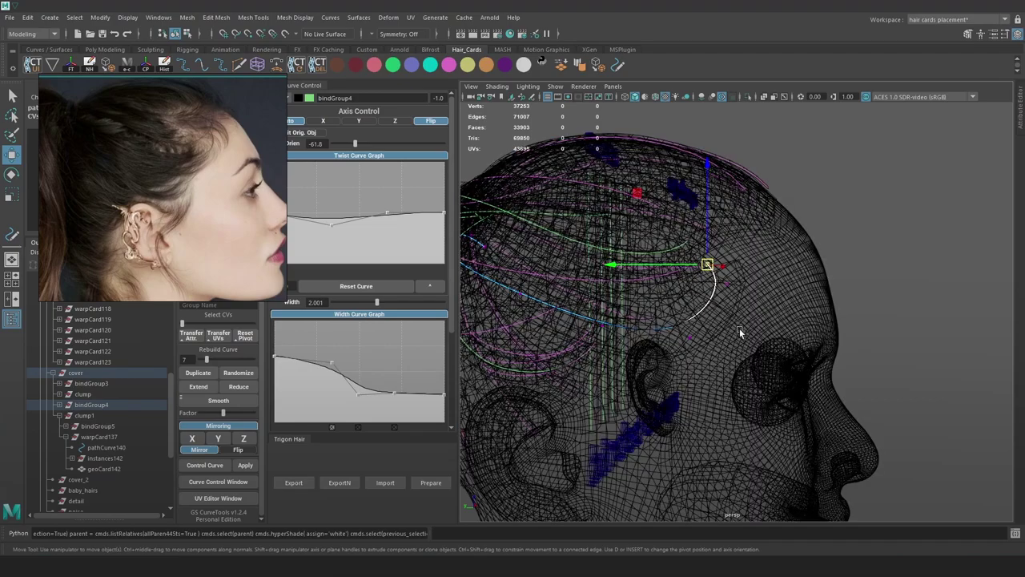
{"action": "key", "text": "7"}
{"action": "mouse_move", "coordinate": [714, 288]}
{"action": "left_mouse_down"}
{"action": "mouse_move", "coordinate": [727, 286]}
{"action": "mouse_move", "coordinate": [684, 280]}
{"action": "left_mouse_up"}
{"action": "key", "text": "5"}
{"action": "key", "text": "4"}
{"action": "left_click", "coordinate": [714, 273]}
{"action": "key", "text": "5"}
Export the hair with the curled yellow clump and reimport the hair mesh in Unreal Engine
{"action": "left_click", "coordinate": [304, 486]}
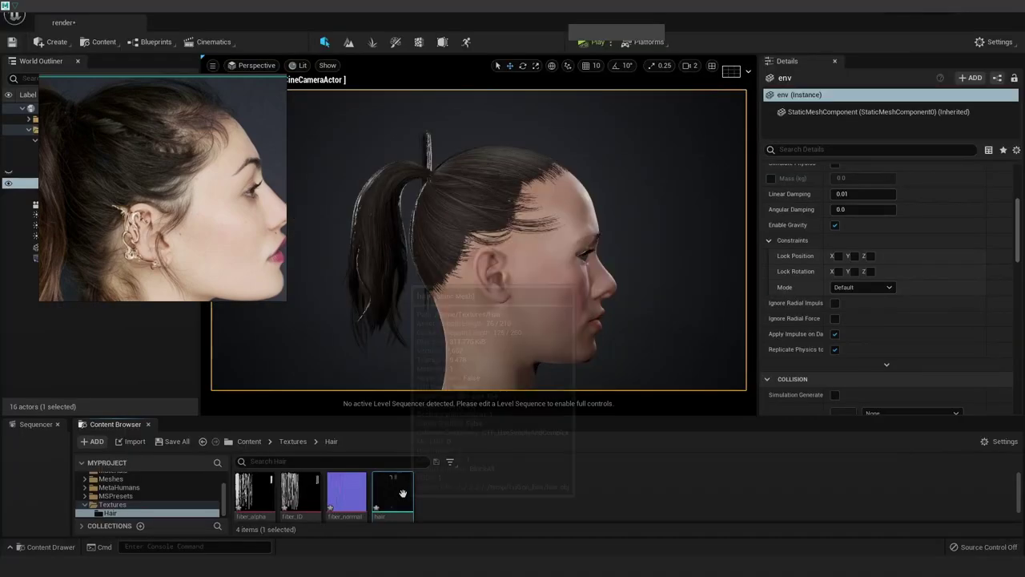
{"action": "right_click", "coordinate": [392, 493]}
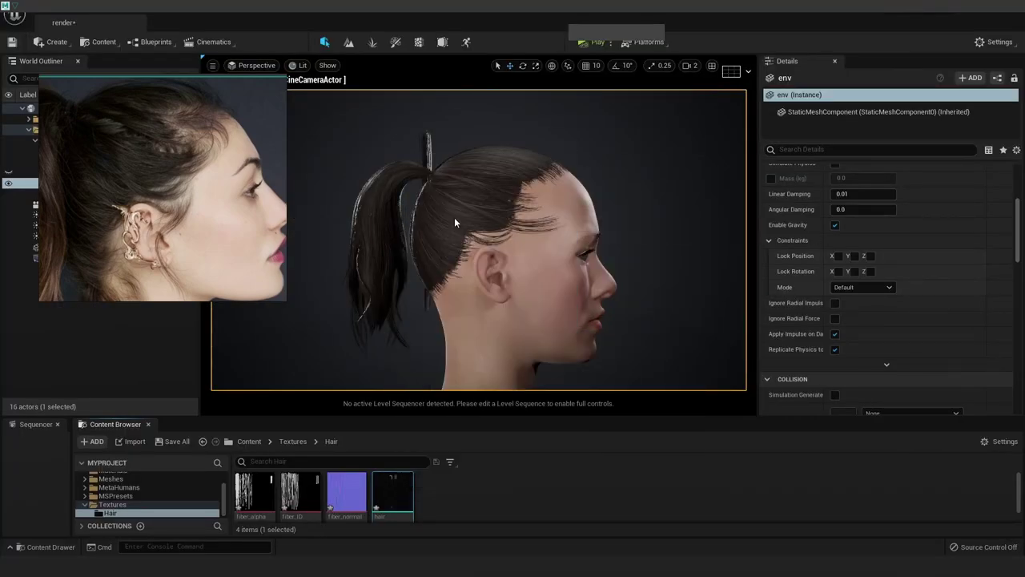
{"action": "left_click", "coordinate": [455, 223]}
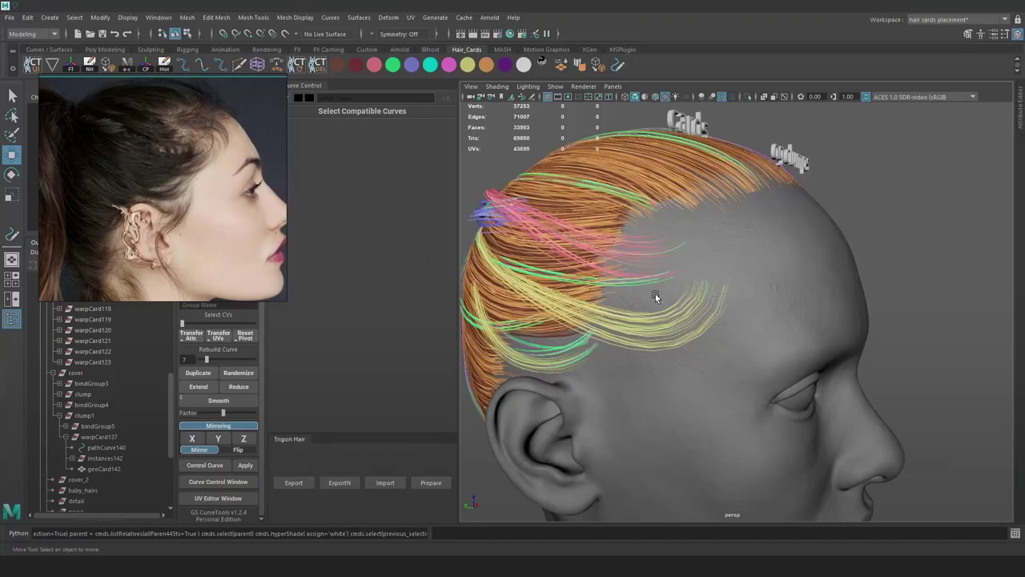
Back in Maya, select the yellow clump's guide curve, export the hair, and switch to Marmoset Toolbag to view it
{"action": "left_click", "coordinate": [695, 339]}
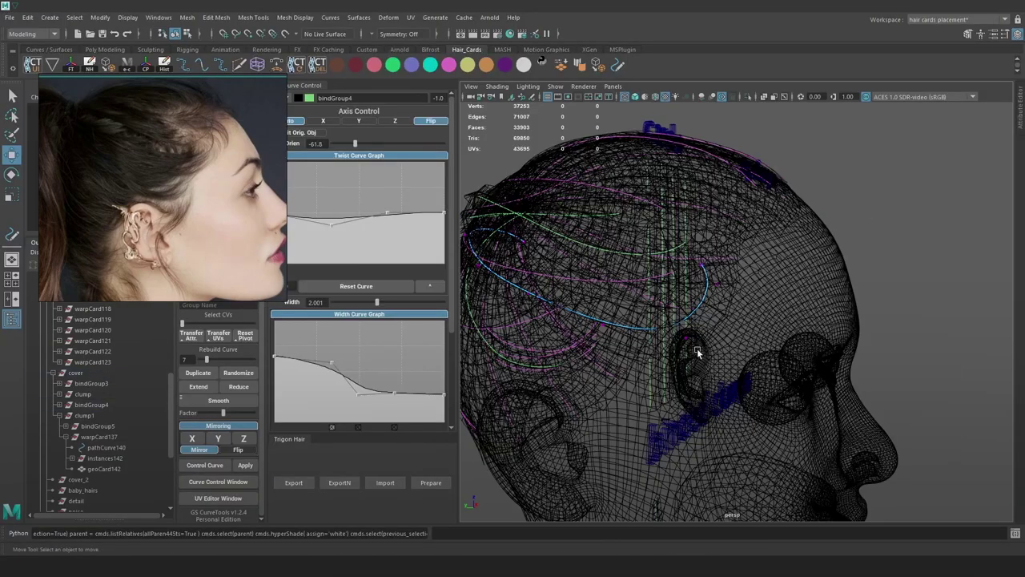
{"action": "left_click", "coordinate": [293, 483]}
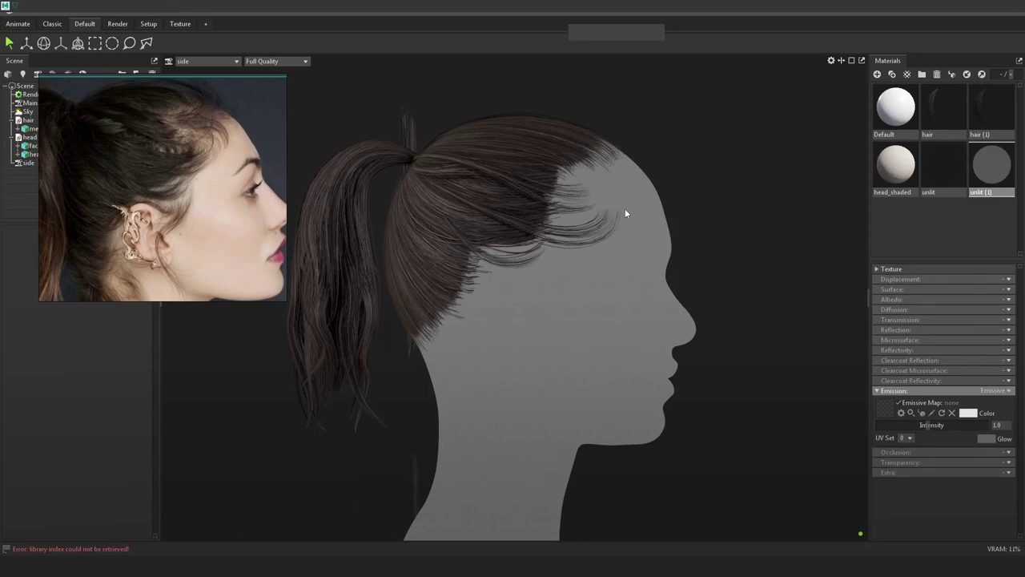
Examine the temple hairline in the reference photo against the hair in Marmoset Toolbag and Unreal Engine
{"action": "scroll", "coordinate": [167, 161], "scroll_direction": "up", "scroll_amount": 5}
{"action": "middle_click_drag", "start_coordinate": [259, 149], "coordinate": [215, 163]}
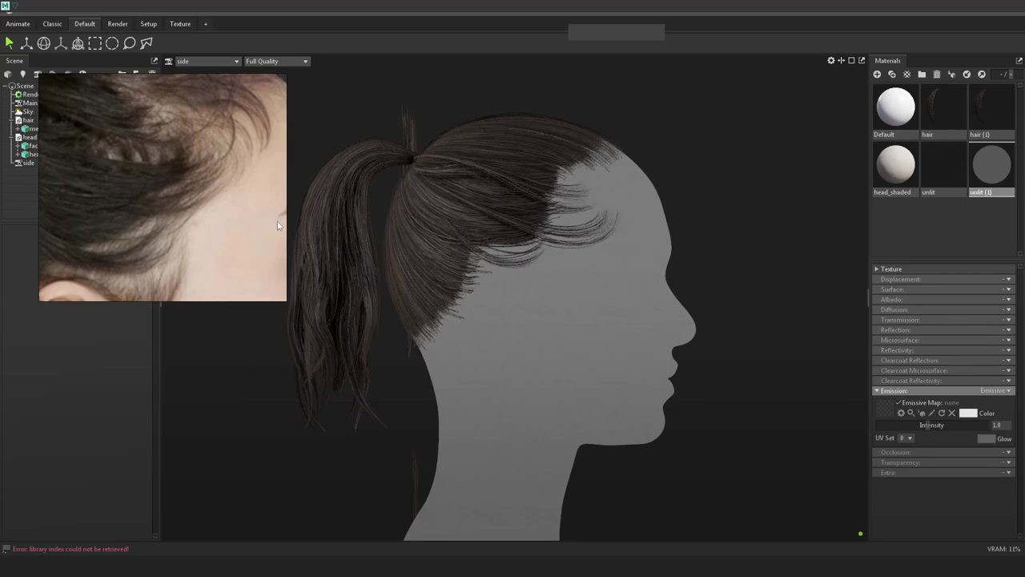
{"action": "left_click_drag", "start_coordinate": [246, 207], "coordinate": [216, 214]}
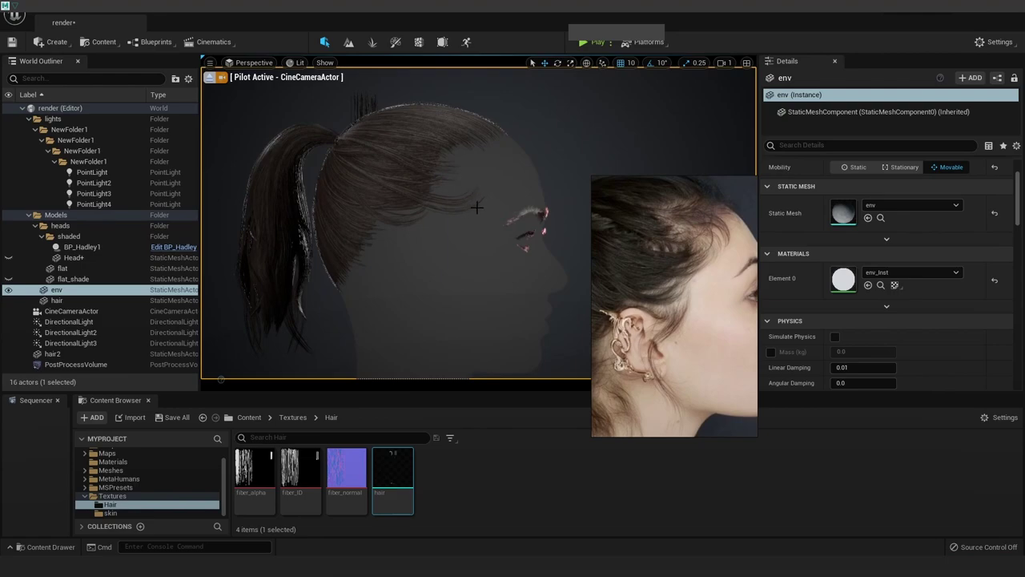
{"action": "scroll", "coordinate": [700, 261], "scroll_direction": "up", "scroll_amount": 2}
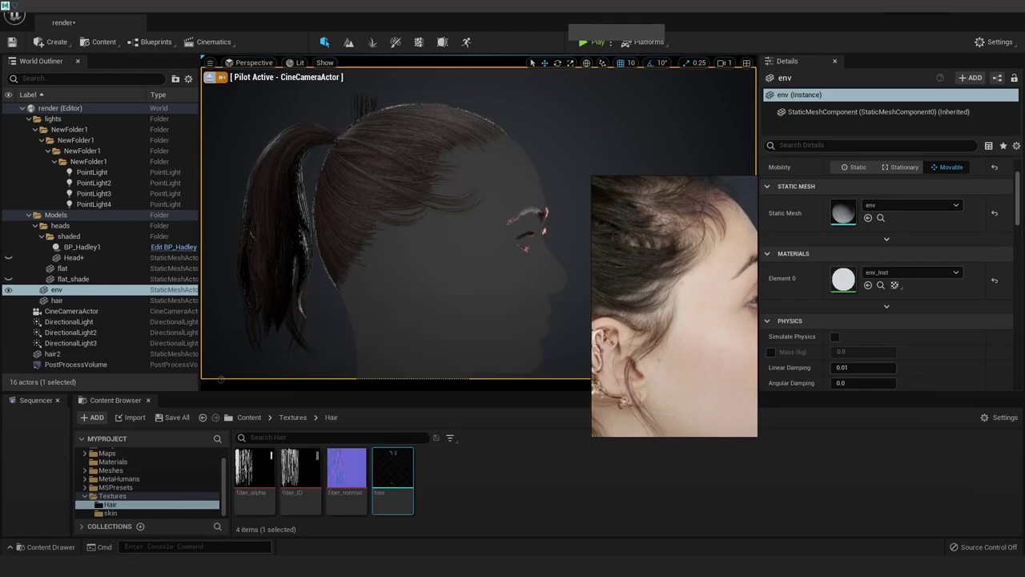
Switch back to Maya and open the GS CurveTools window with the head seen from the side
{"action": "mouse_move", "coordinate": [120, 566]}
{"action": "left_click", "coordinate": [178, 521]}
{"action": "middle_click_drag", "start_coordinate": [561, 312], "coordinate": [397, 231], "text": "alt"}
{"action": "right_click_drag", "start_coordinate": [714, 230], "coordinate": [797, 211]}
{"action": "scroll", "coordinate": [583, 198], "scroll_direction": "up", "scroll_amount": 1}
{"action": "left_click", "coordinate": [33, 66]}
{"action": "scroll", "coordinate": [421, 229], "scroll_direction": "up", "scroll_amount": 1}
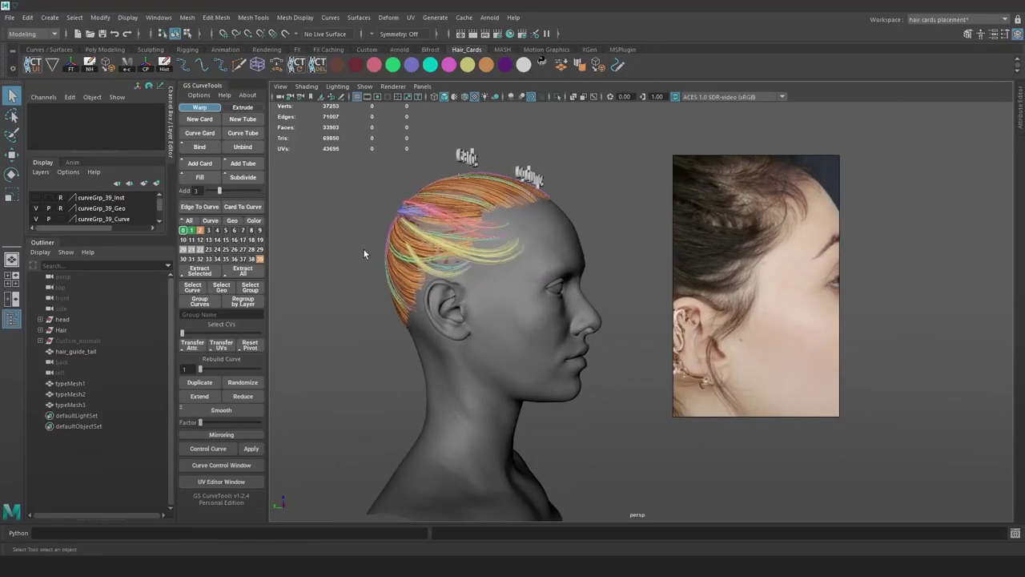
Open the GS Curve Control and Trigon Hair windows, dock them beside the viewport, and position the reference photo clear of the head
{"action": "left_click", "coordinate": [229, 469]}
{"action": "left_click_drag", "start_coordinate": [175, 84], "coordinate": [268, 122]}
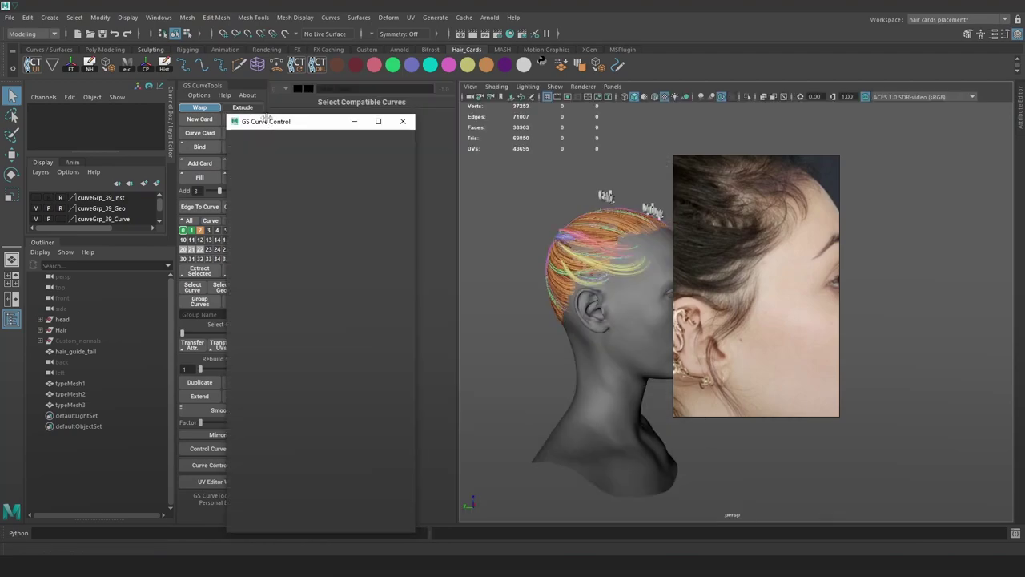
{"action": "left_click", "coordinate": [56, 70]}
{"action": "left_click_drag", "start_coordinate": [163, 99], "coordinate": [324, 522]}
{"action": "left_click_drag", "start_coordinate": [595, 384], "coordinate": [562, 383], "text": "alt"}
{"action": "right_click_drag", "start_coordinate": [740, 265], "coordinate": [812, 271]}
{"action": "left_click_drag", "start_coordinate": [897, 424], "coordinate": [900, 328]}
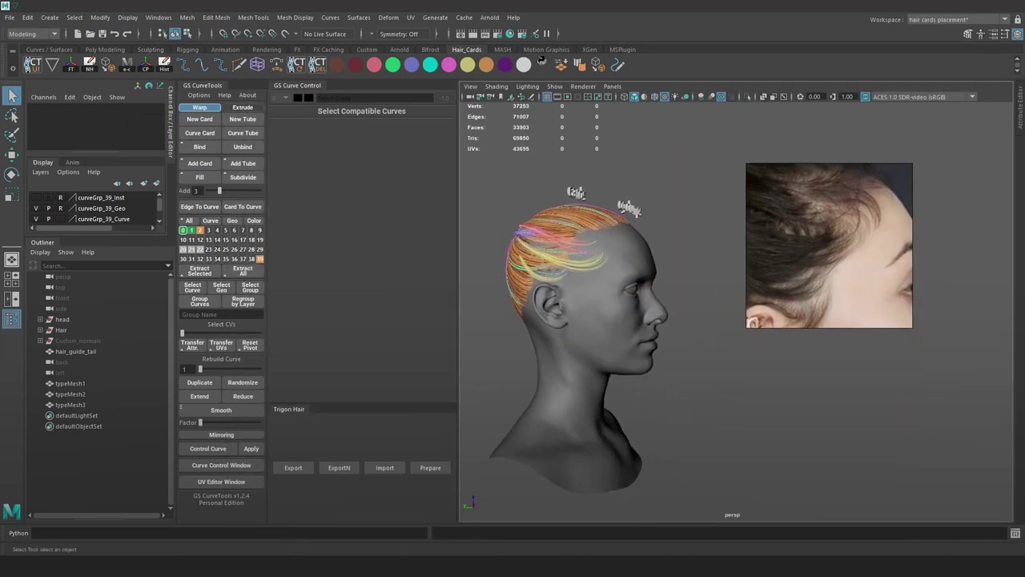
Adjust the temple tip of the yellow clump by moving the end CVs of its guide curve
{"action": "right_click_drag", "start_coordinate": [552, 228], "coordinate": [628, 241], "text": "alt"}
{"action": "middle_click_drag", "start_coordinate": [628, 240], "coordinate": [720, 280], "text": "alt"}
{"action": "key", "text": "6"}
{"action": "left_click", "coordinate": [560, 253]}
{"action": "mouse_move", "coordinate": [678, 272]}
{"action": "right_mouse_down", "text": "alt"}
{"action": "mouse_move", "coordinate": [658, 164]}
{"action": "mouse_move", "coordinate": [643, 293]}
{"action": "right_mouse_up", "text": "alt"}
{"action": "key", "text": "4"}
{"action": "left_click_drag", "start_coordinate": [643, 294], "coordinate": [616, 252]}
{"action": "key", "text": "7"}
{"action": "key", "text": "w"}
{"action": "middle_click_drag", "start_coordinate": [632, 281], "coordinate": [658, 270], "text": "alt"}
{"action": "key", "text": "6"}
{"action": "mouse_move", "coordinate": [617, 262]}
{"action": "left_mouse_down"}
{"action": "mouse_move", "coordinate": [608, 262]}
{"action": "mouse_move", "coordinate": [660, 258]}
{"action": "left_mouse_up"}
{"action": "right_click_drag", "start_coordinate": [660, 259], "coordinate": [665, 274], "text": "alt"}
{"action": "left_click_drag", "start_coordinate": [612, 267], "coordinate": [605, 269]}
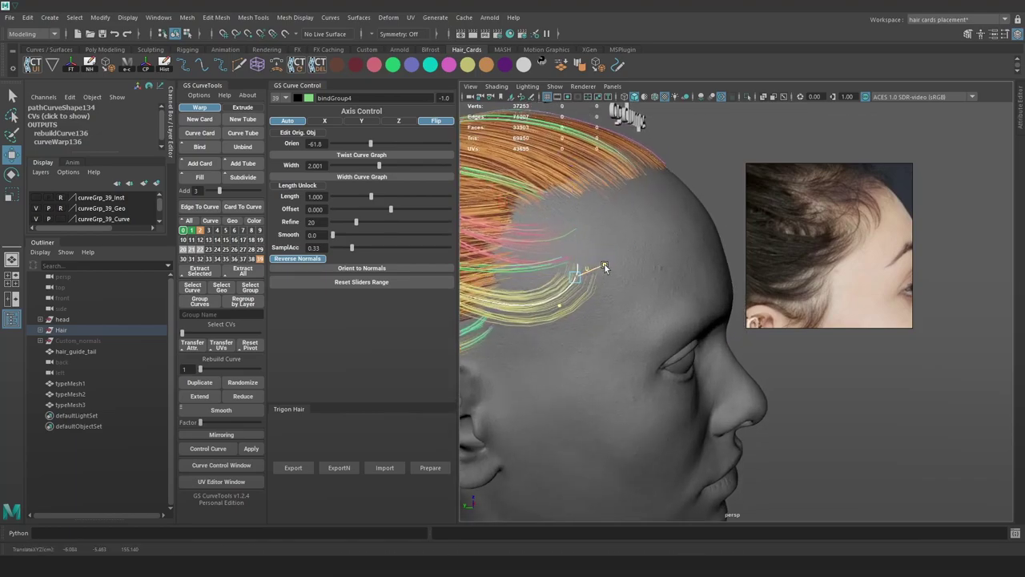
Move the reference photo aside and curl the yellow clump's tip further by repositioning its guide curve's end CVs
{"action": "key", "text": "f"}
{"action": "scroll", "coordinate": [651, 269], "scroll_direction": "down", "scroll_amount": 10}
{"action": "middle_click_drag", "start_coordinate": [654, 274], "coordinate": [597, 267], "text": "alt"}
{"action": "left_click_drag", "start_coordinate": [633, 290], "coordinate": [677, 294], "text": "alt"}
{"action": "left_click_drag", "start_coordinate": [843, 245], "coordinate": [940, 234]}
{"action": "mouse_move", "coordinate": [722, 270]}
{"action": "left_mouse_down", "text": "alt"}
{"action": "mouse_move", "coordinate": [668, 270]}
{"action": "mouse_move", "coordinate": [730, 298]}
{"action": "mouse_move", "coordinate": [677, 308]}
{"action": "left_mouse_up", "text": "alt"}
{"action": "mouse_move", "coordinate": [676, 360]}
{"action": "left_mouse_down"}
{"action": "mouse_move", "coordinate": [641, 320]}
{"action": "mouse_move", "coordinate": [648, 336]}
{"action": "left_mouse_up"}
{"action": "key", "text": "4"}
{"action": "key", "text": "6"}
{"action": "key", "text": "4"}
{"action": "left_click_drag", "start_coordinate": [709, 314], "coordinate": [664, 280]}
{"action": "key", "text": "7"}
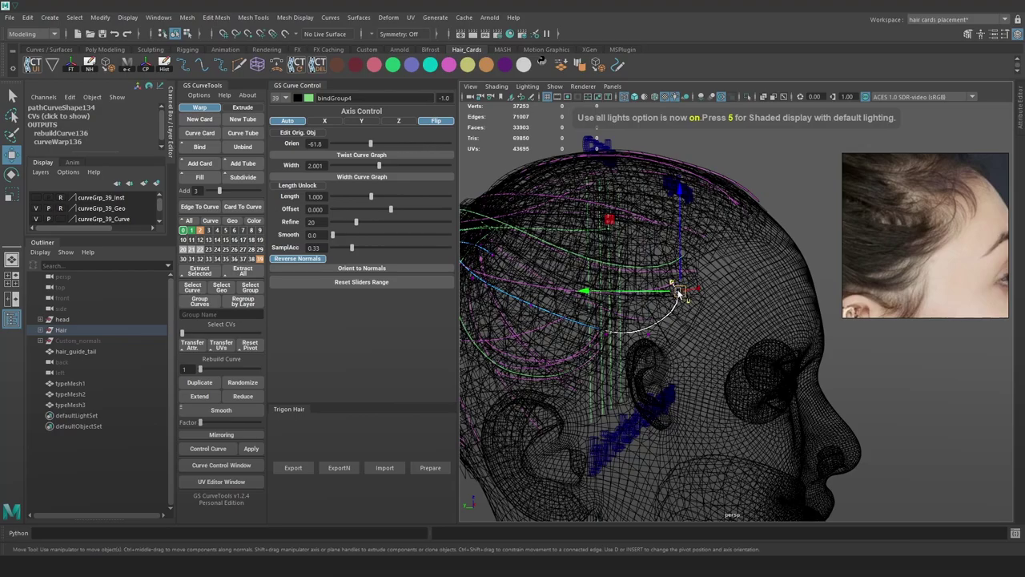
{"action": "key", "text": "5"}
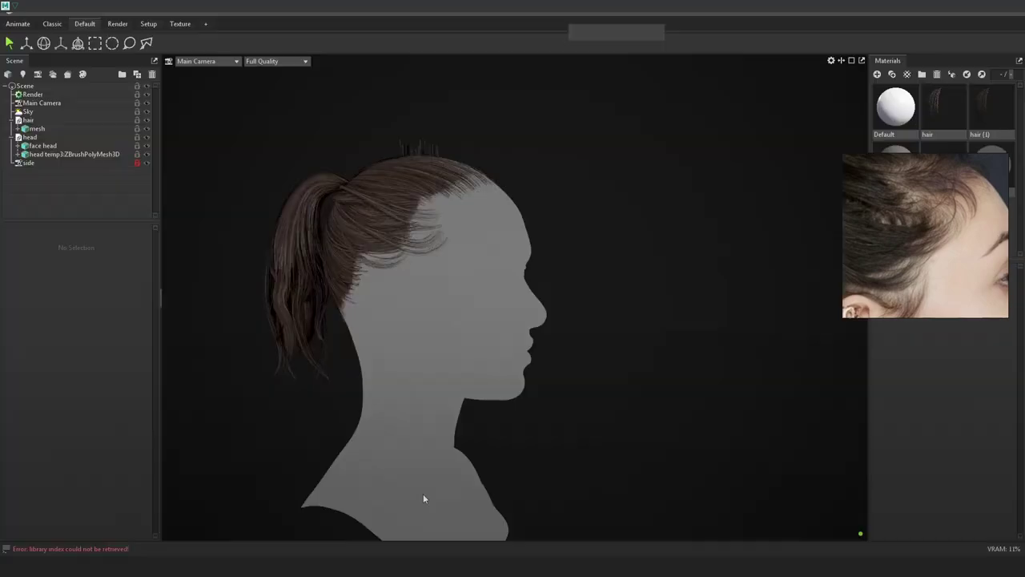
Check the hair in Marmoset Toolbag, then switch to Unreal Engine and reimport the hair mesh
{"action": "right_click_drag", "start_coordinate": [423, 493], "coordinate": [604, 307]}
{"action": "middle_click_drag", "start_coordinate": [603, 307], "coordinate": [627, 286]}
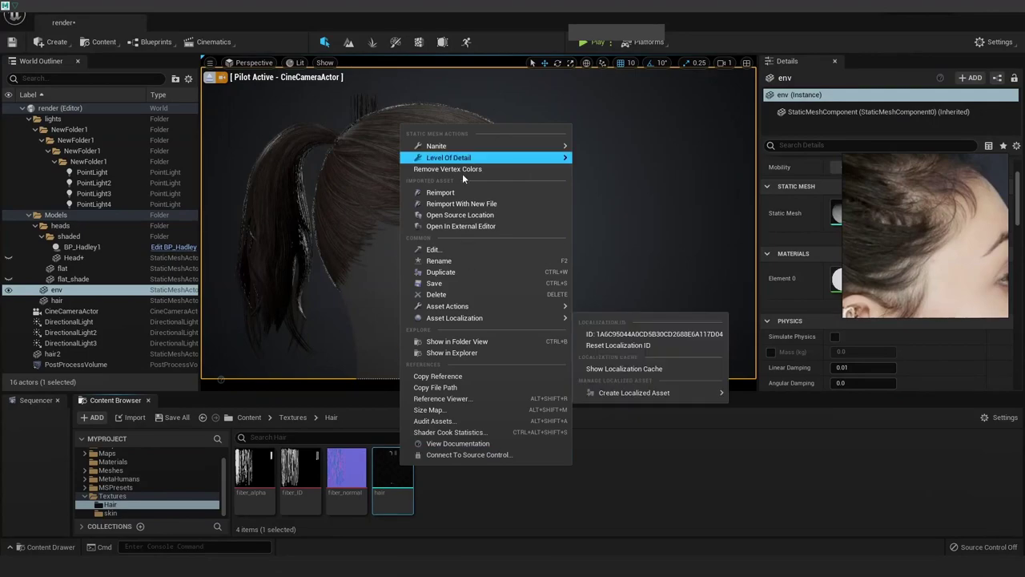
{"action": "left_click", "coordinate": [462, 173]}
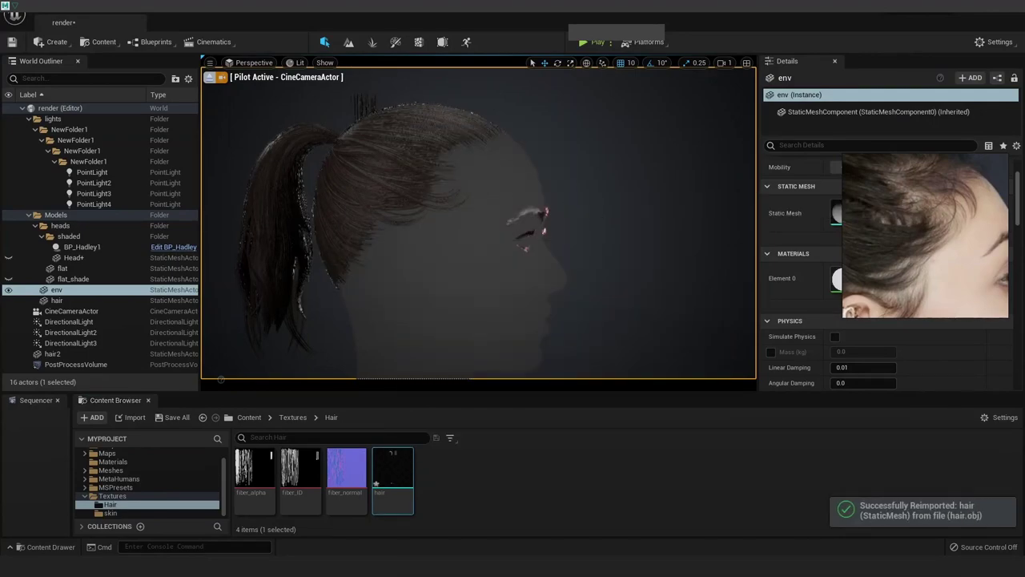
Frame the head and inspect the reimported hair from different distances
{"action": "scroll", "coordinate": [591, 227], "scroll_direction": "up", "scroll_amount": 2}
{"action": "key", "text": "f"}
{"action": "left_click", "coordinate": [476, 224]}
{"action": "key", "text": "f"}
{"action": "left_click", "coordinate": [548, 228]}
{"action": "middle_click_drag", "start_coordinate": [548, 227], "coordinate": [552, 250]}
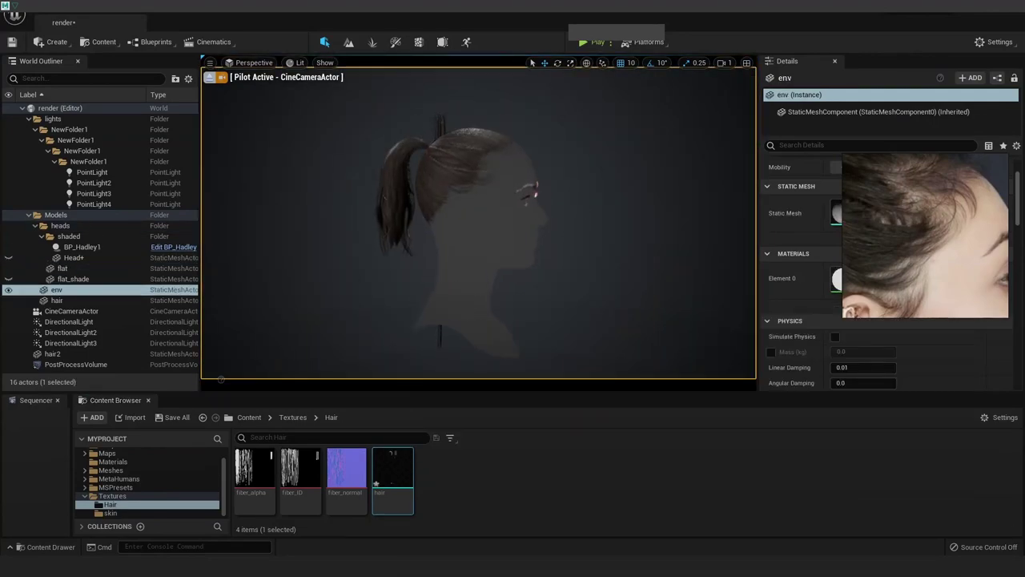
{"action": "scroll", "coordinate": [553, 224], "scroll_direction": "up", "scroll_amount": 6}
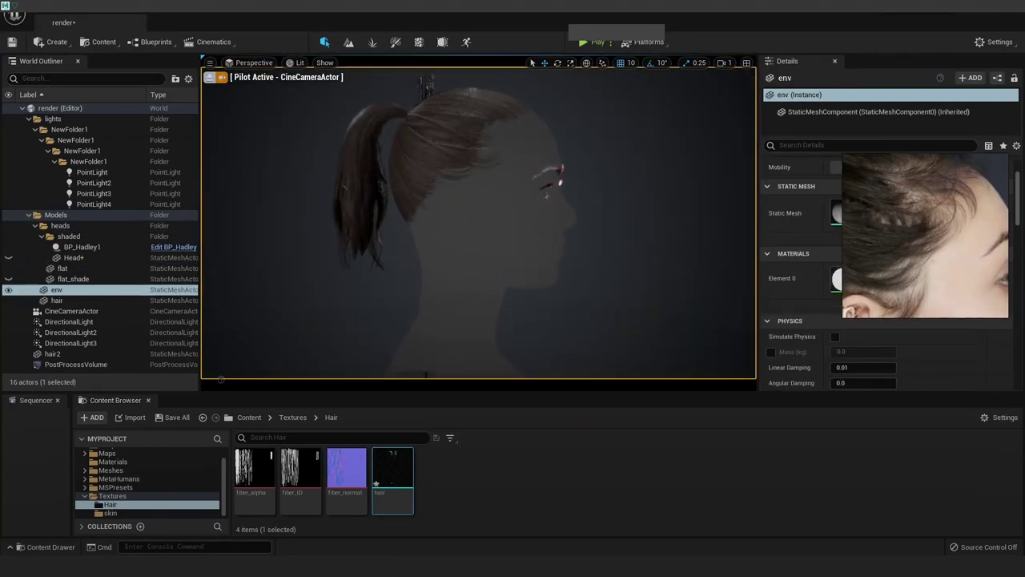
Set the viewport type to Cinematic Viewport and view the scene through CineCameraActor
{"action": "left_click", "coordinate": [210, 64]}
{"action": "left_click", "coordinate": [253, 62]}
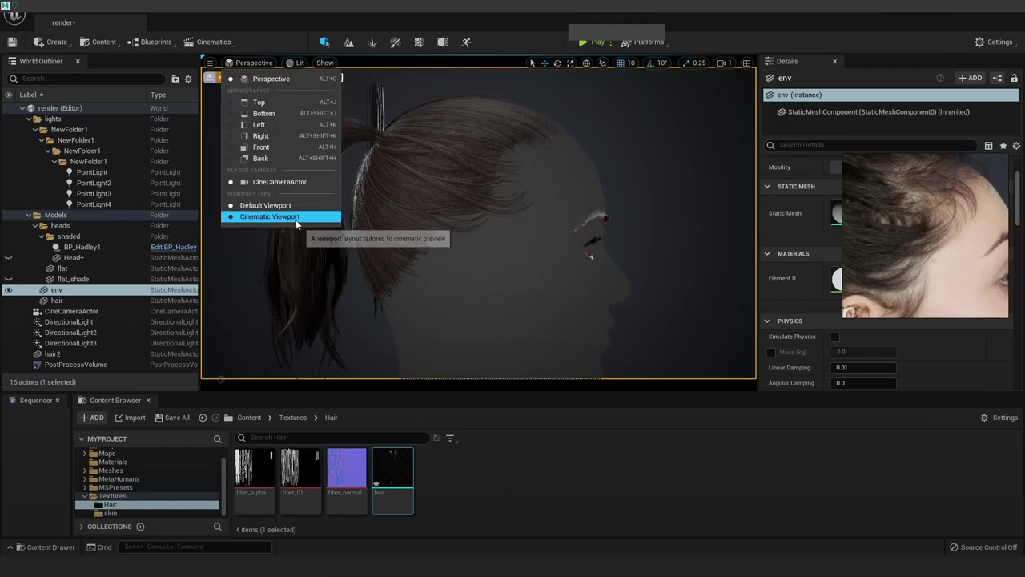
{"action": "left_click", "coordinate": [296, 219]}
{"action": "scroll", "coordinate": [456, 172], "scroll_direction": "up", "scroll_amount": 3}
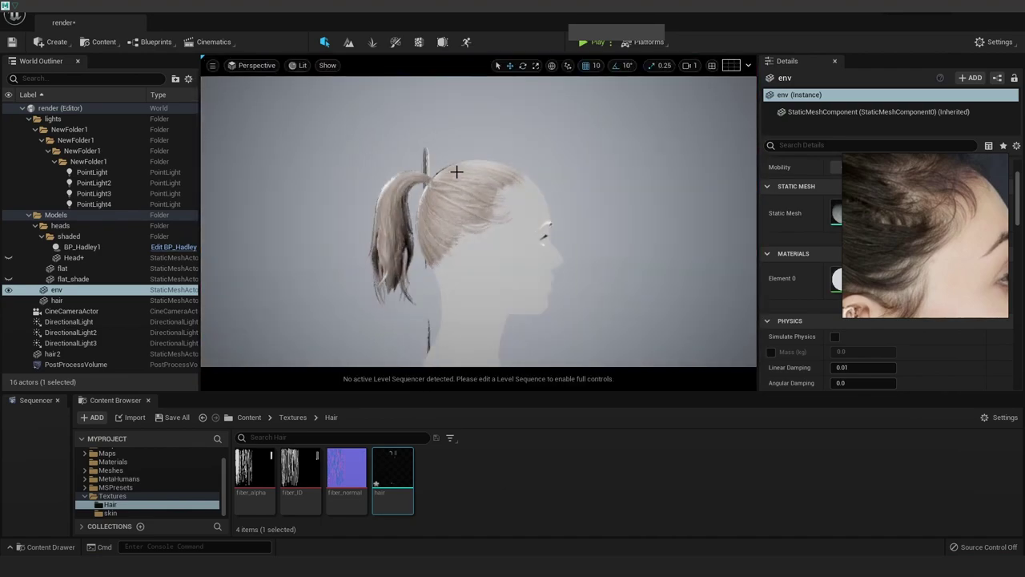
{"action": "left_click", "coordinate": [253, 65]}
{"action": "left_click", "coordinate": [276, 184]}
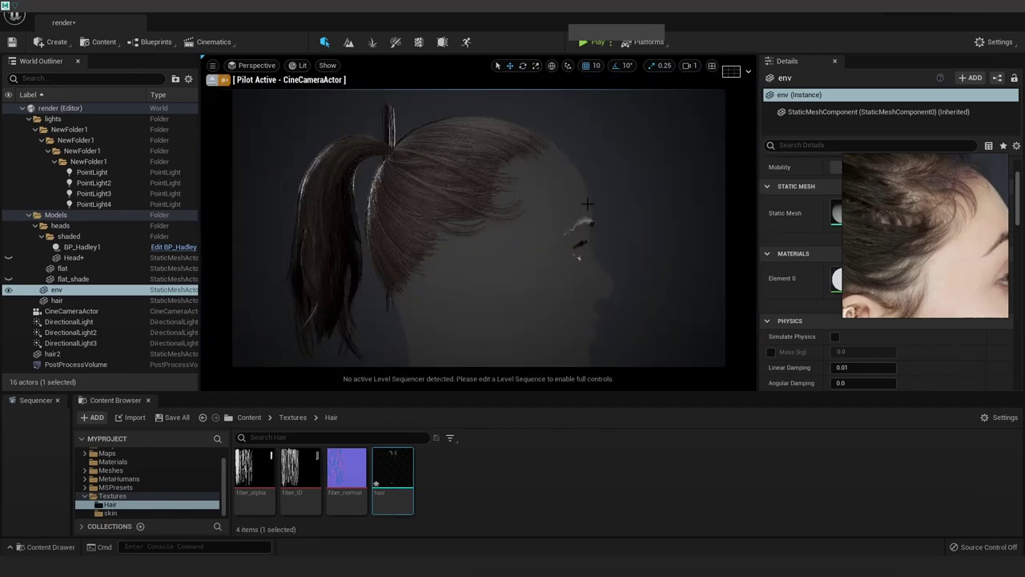
Compare the temple hairline in the side view with the strands in the reference photo
{"action": "left_click_drag", "start_coordinate": [585, 298], "coordinate": [552, 245], "text": "alt"}
{"action": "left_click", "coordinate": [539, 234]}
{"action": "key", "text": "f"}
{"action": "middle_click_drag", "start_coordinate": [566, 165], "coordinate": [567, 175], "text": "alt"}
{"action": "scroll", "coordinate": [567, 176], "scroll_direction": "up", "scroll_amount": 3}
{"action": "right_click_drag", "start_coordinate": [568, 181], "coordinate": [640, 184], "text": "alt"}
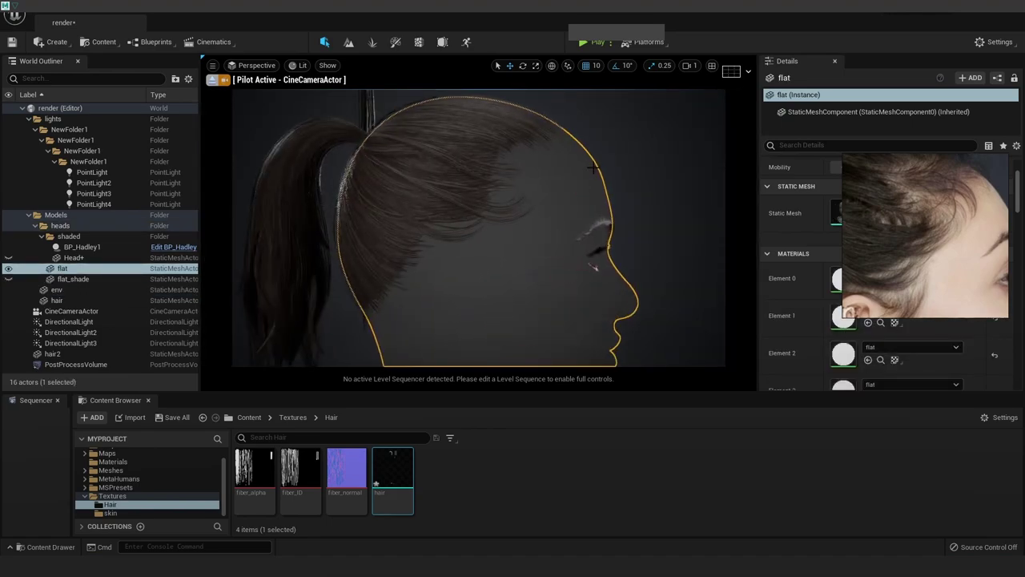
{"action": "left_click", "coordinate": [653, 203]}
{"action": "mouse_move", "coordinate": [653, 203]}
{"action": "left_mouse_down", "text": "alt"}
{"action": "mouse_move", "coordinate": [624, 204]}
{"action": "mouse_move", "coordinate": [665, 205]}
{"action": "mouse_move", "coordinate": [641, 204]}
{"action": "left_mouse_up", "text": "alt"}
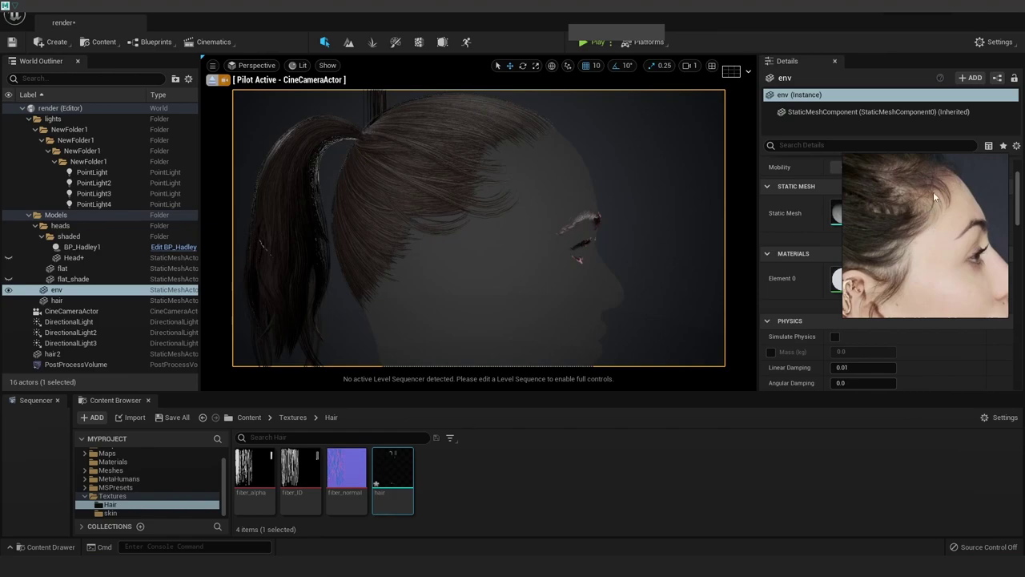
{"action": "middle_click_drag", "start_coordinate": [634, 202], "coordinate": [637, 188]}
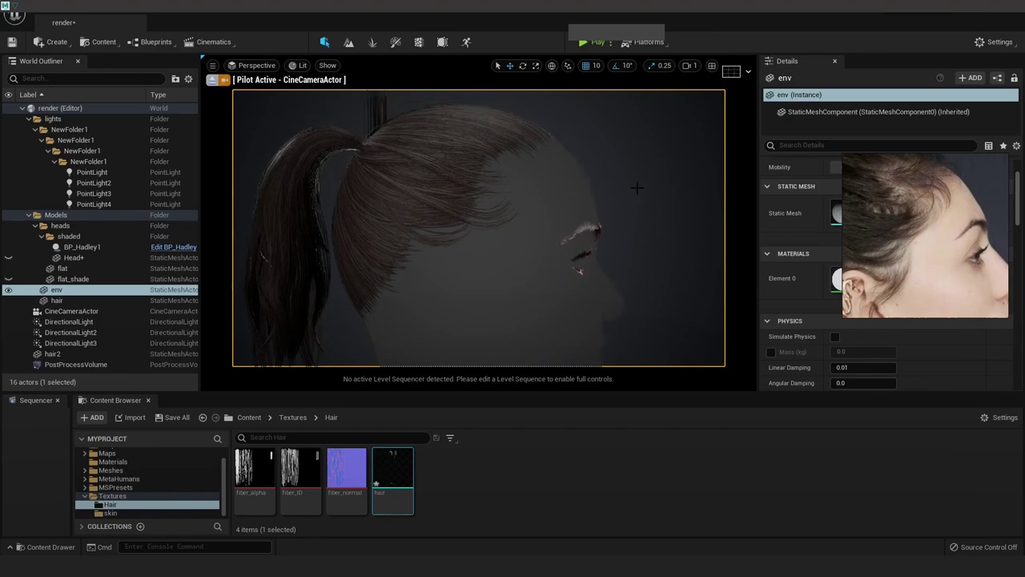
{"action": "middle_click_drag", "start_coordinate": [914, 192], "coordinate": [945, 219]}
{"action": "scroll", "coordinate": [939, 222], "scroll_direction": "up", "scroll_amount": 3}
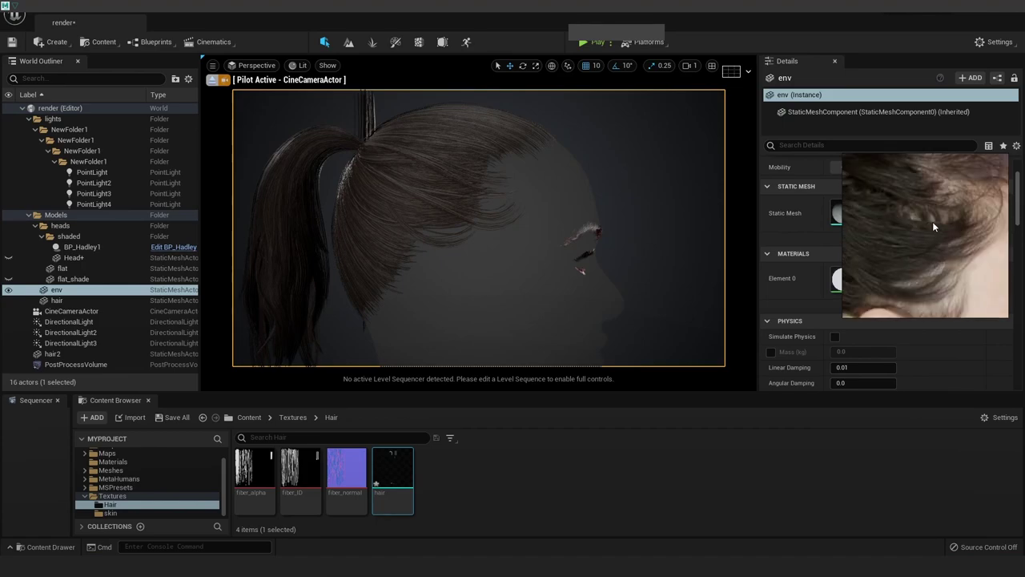
{"action": "scroll", "coordinate": [928, 215], "scroll_direction": "down", "scroll_amount": 2}
{"action": "scroll", "coordinate": [930, 216], "scroll_direction": "down", "scroll_amount": 2}
{"action": "middle_click_drag", "start_coordinate": [910, 215], "coordinate": [960, 232]}
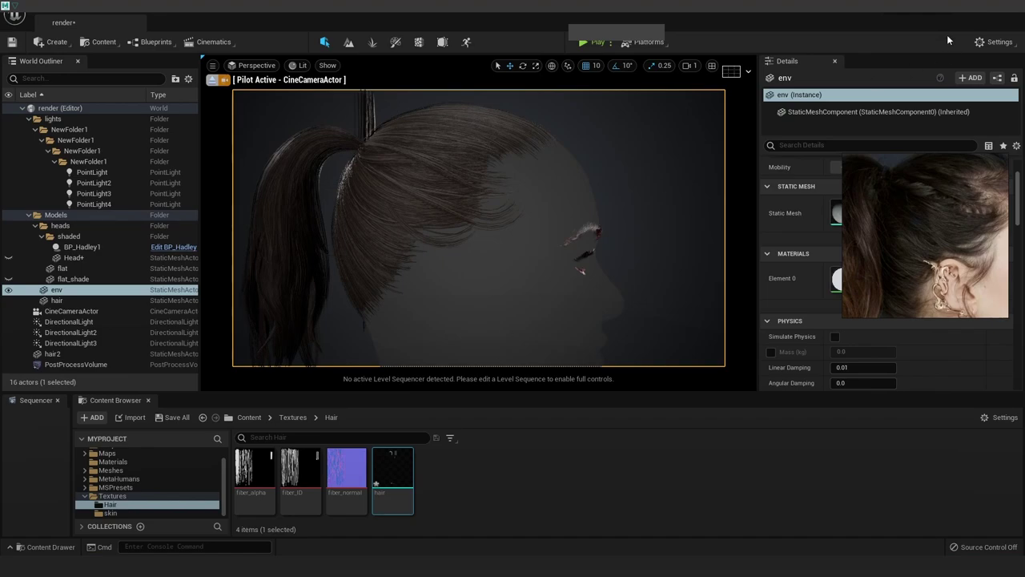
Return to Maya, select the guide curve of the bindGroup5 clump, and nudge it slightly downward
{"action": "left_click", "coordinate": [965, 12]}
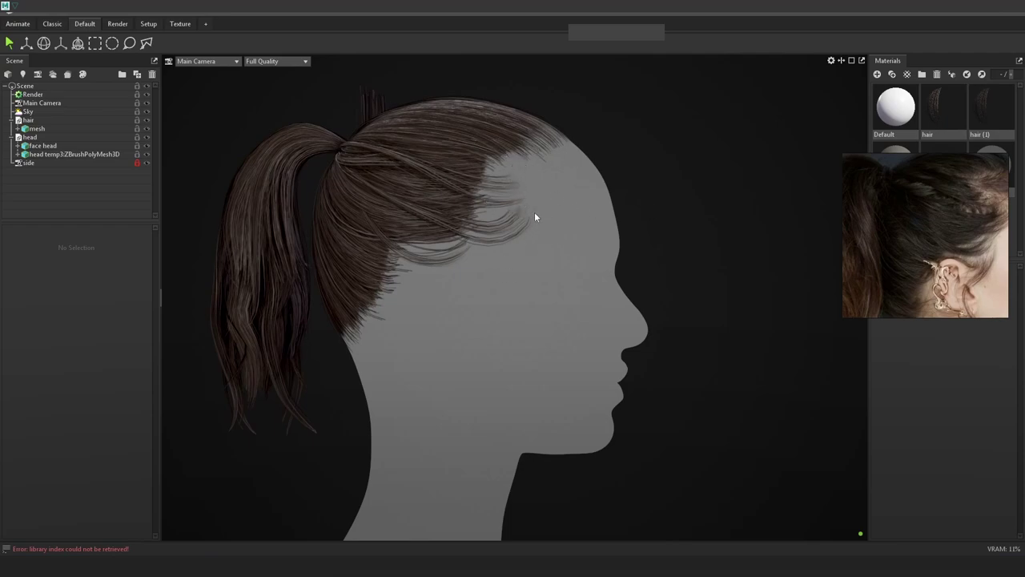
{"action": "mouse_move", "coordinate": [81, 565]}
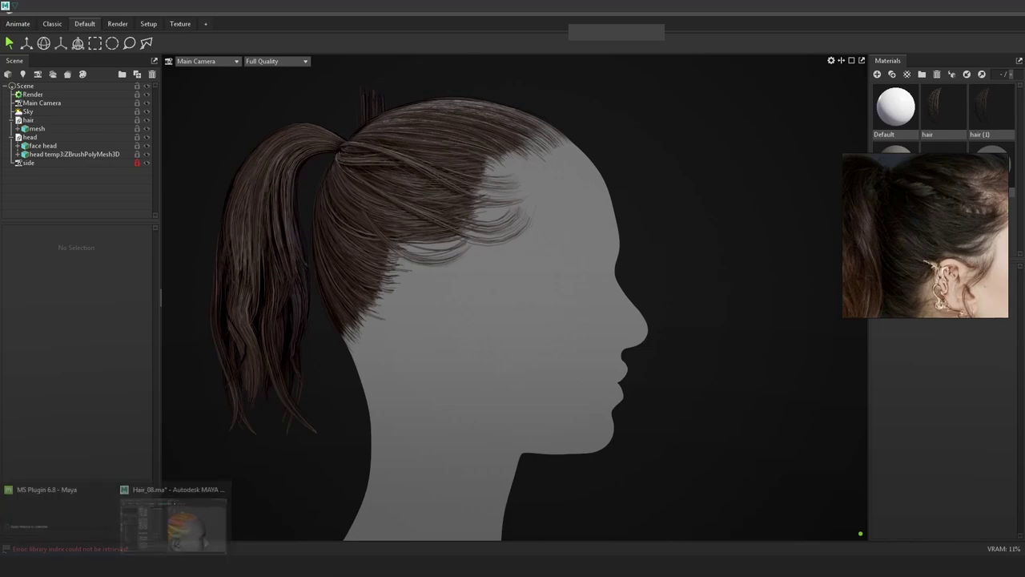
{"action": "left_click", "coordinate": [156, 529]}
{"action": "left_click_drag", "start_coordinate": [691, 239], "coordinate": [724, 250], "text": "alt"}
{"action": "key", "text": "4"}
{"action": "left_click", "coordinate": [718, 247]}
{"action": "key", "text": "6"}
{"action": "left_click_drag", "start_coordinate": [738, 200], "coordinate": [737, 210]}
{"action": "left_click_drag", "start_coordinate": [738, 221], "coordinate": [725, 240], "text": "alt"}
{"action": "right_click_drag", "start_coordinate": [725, 240], "coordinate": [601, 148], "text": "alt"}
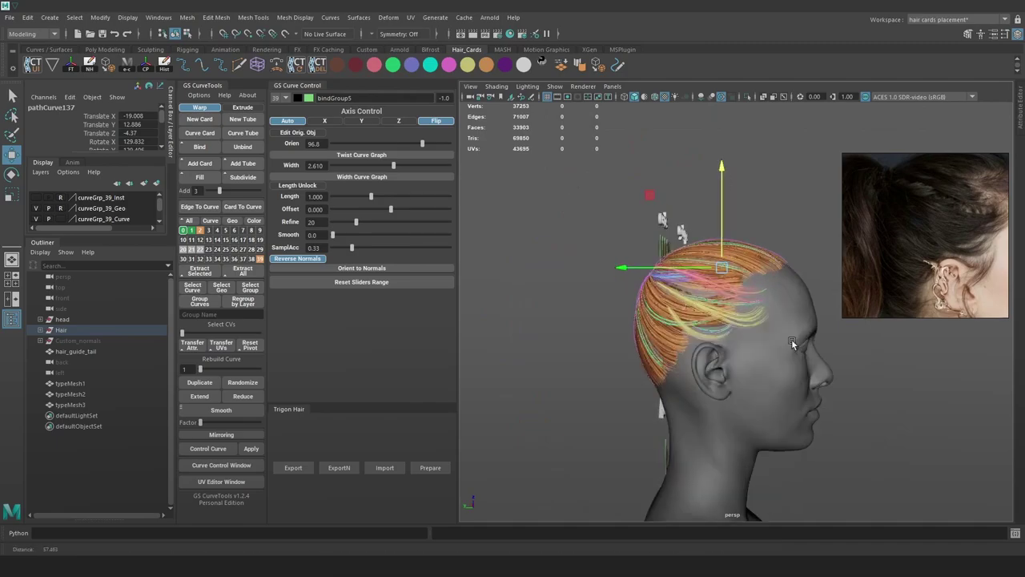
Select the yellow clump's guide curve and expand the Hair hierarchy in the Outliner down to its group bindGroup4
{"action": "right_click_drag", "start_coordinate": [641, 248], "coordinate": [745, 336], "text": "alt"}
{"action": "middle_click_drag", "start_coordinate": [903, 245], "coordinate": [871, 251]}
{"action": "left_click_drag", "start_coordinate": [738, 228], "coordinate": [772, 234], "text": "alt"}
{"action": "key", "text": "4"}
{"action": "left_click", "coordinate": [746, 342]}
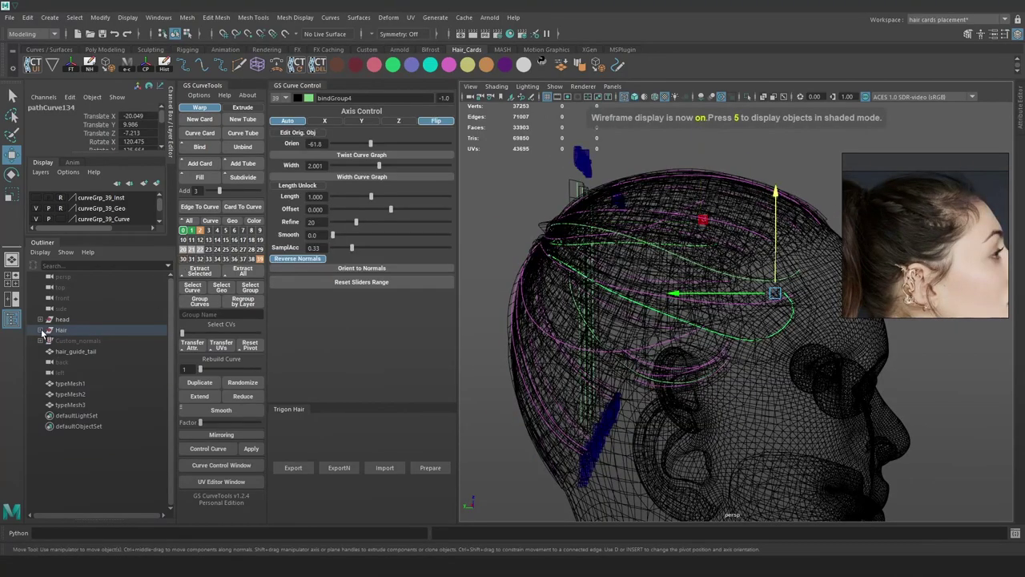
{"action": "left_click", "coordinate": [41, 330]}
{"action": "left_click", "coordinate": [48, 352]}
{"action": "left_click", "coordinate": [54, 395]}
{"action": "left_click", "coordinate": [60, 426]}
Try lowering the yellow clump by moving its whole guide curve
{"action": "left_click_drag", "start_coordinate": [586, 352], "coordinate": [617, 345], "text": "alt"}
{"action": "key", "text": "6"}
{"action": "key", "text": "4"}
{"action": "left_click", "coordinate": [733, 304]}
{"action": "key", "text": "6"}
{"action": "key", "text": "4"}
{"action": "left_click", "coordinate": [745, 343]}
{"action": "key", "text": "6"}
{"action": "left_click_drag", "start_coordinate": [773, 256], "coordinate": [774, 276]}
{"action": "key", "text": "ctrl+z"}
Duplicate the yellow clump and move the copy up and across above the crown
{"action": "left_click", "coordinate": [199, 382]}
{"action": "left_click_drag", "start_coordinate": [794, 169], "coordinate": [761, 192], "text": "alt"}
{"action": "left_click_drag", "start_coordinate": [707, 216], "coordinate": [707, 134]}
{"action": "left_click_drag", "start_coordinate": [761, 156], "coordinate": [755, 184], "text": "alt"}
{"action": "left_click_drag", "start_coordinate": [744, 186], "coordinate": [778, 154], "text": "alt"}
{"action": "left_click_drag", "start_coordinate": [645, 152], "coordinate": [647, 184]}
{"action": "left_click_drag", "start_coordinate": [721, 175], "coordinate": [673, 218], "text": "alt"}
{"action": "left_click_drag", "start_coordinate": [694, 178], "coordinate": [652, 147]}
{"action": "left_click_drag", "start_coordinate": [621, 188], "coordinate": [691, 165], "text": "alt"}
{"action": "left_click", "coordinate": [664, 167]}
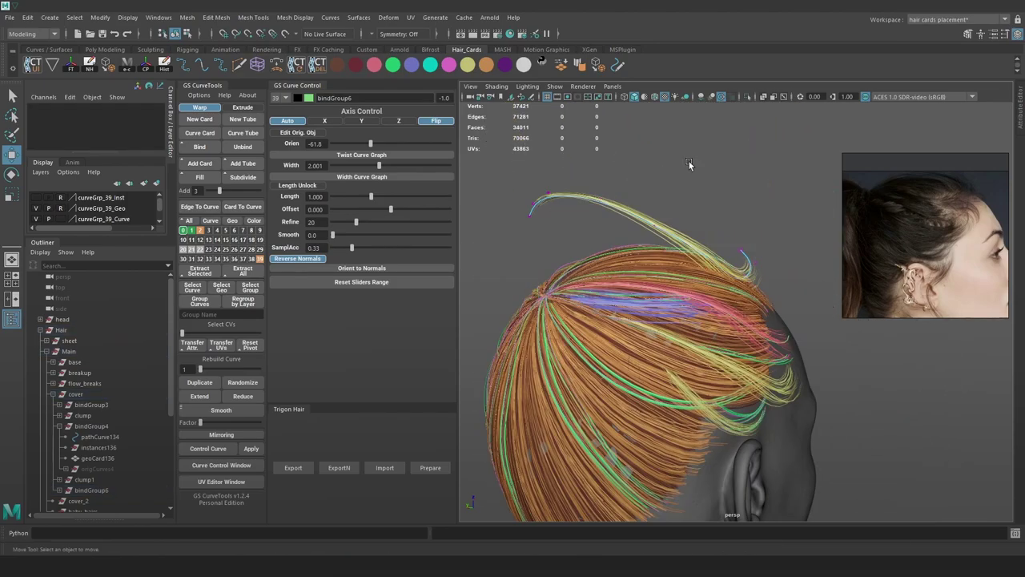
{"action": "key", "text": "ctrl+z"}
Rebuild the copied clump's guide curve with a value of 3 and move its root CV down to the ponytail's gathering point
{"action": "left_click_drag", "start_coordinate": [201, 369], "coordinate": [204, 369]}
{"action": "right_click_drag", "start_coordinate": [748, 154], "coordinate": [687, 154]}
{"action": "left_click", "coordinate": [529, 216]}
{"action": "left_click_drag", "start_coordinate": [530, 216], "coordinate": [535, 253]}
{"action": "key", "text": "ctrl+z"}
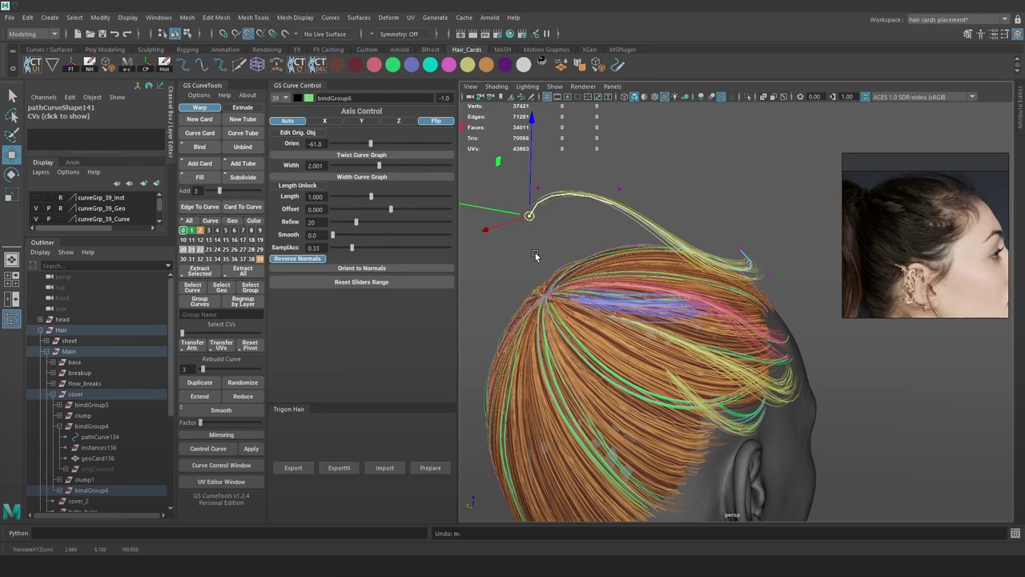
{"action": "left_click", "coordinate": [539, 241]}
{"action": "left_click", "coordinate": [529, 215]}
{"action": "key", "text": "b"}
{"action": "left_click_drag", "start_coordinate": [532, 218], "coordinate": [548, 290]}
Lower the CVs of the copied clump's guide curve toward the scalp near the front hairline
{"action": "left_click_drag", "start_coordinate": [703, 291], "coordinate": [586, 293], "text": "alt"}
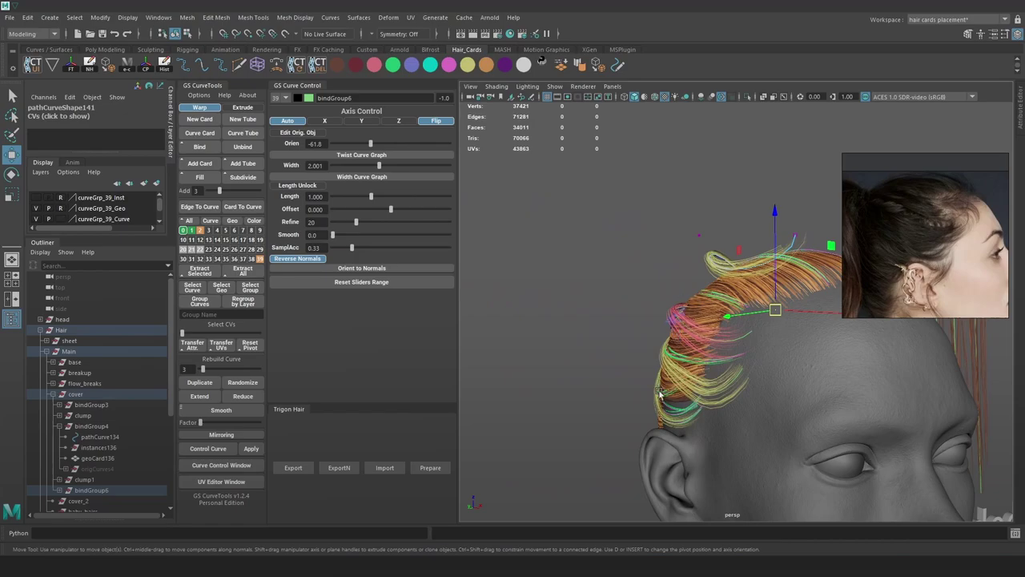
{"action": "left_click_drag", "start_coordinate": [671, 290], "coordinate": [749, 272], "text": "alt"}
{"action": "mouse_move", "coordinate": [610, 190]}
{"action": "left_mouse_down"}
{"action": "mouse_move", "coordinate": [566, 208]}
{"action": "mouse_move", "coordinate": [631, 255]}
{"action": "mouse_move", "coordinate": [713, 272]}
{"action": "mouse_move", "coordinate": [785, 308]}
{"action": "mouse_move", "coordinate": [673, 281]}
{"action": "mouse_move", "coordinate": [761, 273]}
{"action": "mouse_move", "coordinate": [737, 305]}
{"action": "mouse_move", "coordinate": [793, 250]}
{"action": "left_mouse_up"}
{"action": "key", "text": "4"}
{"action": "left_click", "coordinate": [781, 293]}
{"action": "left_click", "coordinate": [730, 293]}
{"action": "key", "text": "ctrl+z"}
{"action": "key", "text": "6"}
{"action": "key", "text": "4"}
{"action": "key", "text": "e"}
{"action": "left_click", "coordinate": [821, 216]}
{"action": "key", "text": "7"}
{"action": "mouse_move", "coordinate": [821, 216]}
{"action": "left_mouse_down", "text": "alt"}
{"action": "mouse_move", "coordinate": [725, 283]}
{"action": "mouse_move", "coordinate": [611, 189]}
{"action": "left_mouse_up", "text": "alt"}
{"action": "key", "text": "6"}
{"action": "left_click", "coordinate": [714, 344]}
{"action": "key", "text": "4"}
{"action": "left_click_drag", "start_coordinate": [834, 373], "coordinate": [604, 216]}
{"action": "mouse_move", "coordinate": [743, 202]}
{"action": "left_mouse_down"}
{"action": "mouse_move", "coordinate": [751, 300]}
{"action": "mouse_move", "coordinate": [742, 319]}
{"action": "left_mouse_up"}
{"action": "key", "text": "6"}
Adjust the CVs of the copied clump's guide curve and shift its root end sideways at the back of the head
{"action": "key", "text": "w"}
{"action": "mouse_move", "coordinate": [680, 298]}
{"action": "left_mouse_down", "text": "alt"}
{"action": "mouse_move", "coordinate": [672, 268]}
{"action": "mouse_move", "coordinate": [608, 277]}
{"action": "mouse_move", "coordinate": [613, 305]}
{"action": "left_mouse_up", "text": "alt"}
{"action": "key", "text": "4"}
{"action": "left_click_drag", "start_coordinate": [613, 308], "coordinate": [592, 252]}
{"action": "left_click_drag", "start_coordinate": [702, 325], "coordinate": [639, 304]}
{"action": "mouse_move", "coordinate": [652, 284]}
{"action": "left_mouse_down"}
{"action": "mouse_move", "coordinate": [650, 222]}
{"action": "mouse_move", "coordinate": [625, 215]}
{"action": "left_mouse_up"}
{"action": "key", "text": "6"}
{"action": "left_click_drag", "start_coordinate": [633, 238], "coordinate": [672, 214], "text": "alt"}
{"action": "key", "text": "4"}
{"action": "middle_click_drag", "start_coordinate": [723, 459], "coordinate": [705, 407], "text": "alt"}
{"action": "scroll", "coordinate": [696, 393], "scroll_direction": "down", "scroll_amount": 2}
{"action": "left_click_drag", "start_coordinate": [682, 371], "coordinate": [612, 324]}
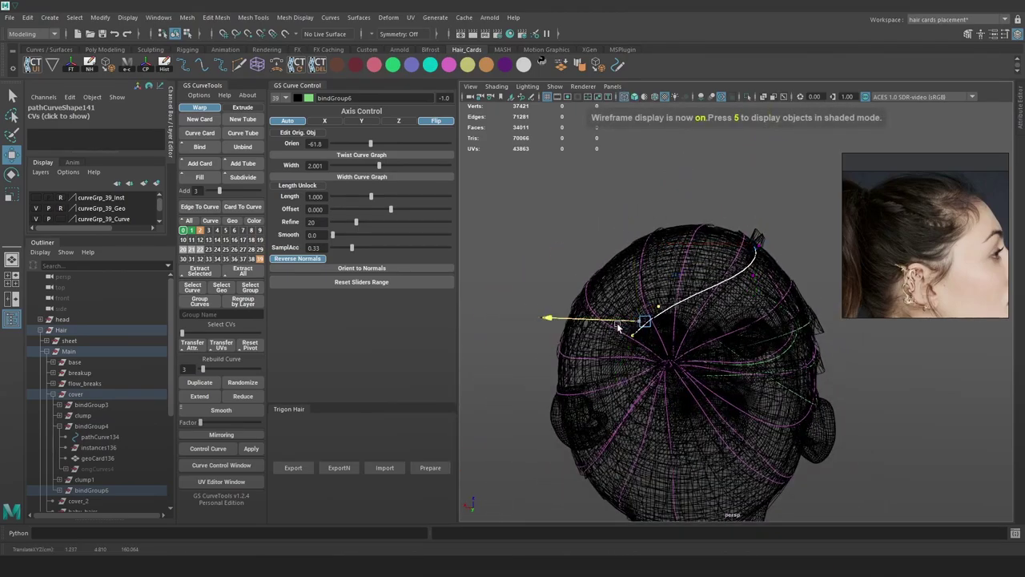
Move the middle CVs of the copied clump's guide curve along the top of the head to follow the scalp
{"action": "key", "text": "6"}
{"action": "left_click_drag", "start_coordinate": [789, 348], "coordinate": [679, 288], "text": "alt"}
{"action": "mouse_move", "coordinate": [562, 261]}
{"action": "left_mouse_down"}
{"action": "mouse_move", "coordinate": [569, 264]}
{"action": "mouse_move", "coordinate": [565, 254]}
{"action": "left_mouse_up"}
{"action": "left_click_drag", "start_coordinate": [572, 247], "coordinate": [591, 242]}
{"action": "left_click_drag", "start_coordinate": [714, 194], "coordinate": [665, 231]}
{"action": "key", "text": "4"}
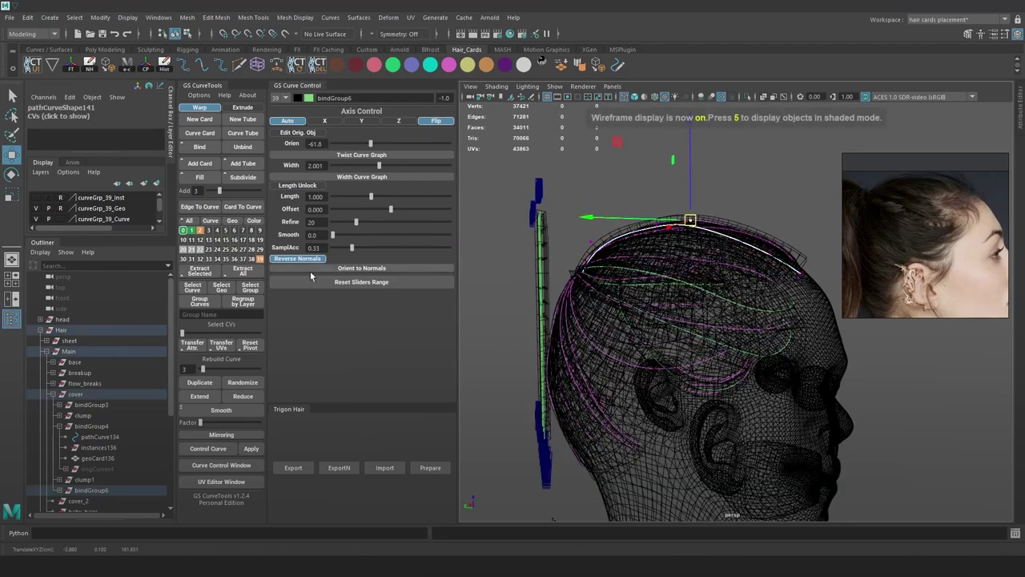
Reposition the front-end CVs of the copied clump's guide curve at the forehead hairline
{"action": "key", "text": "F9"}
{"action": "key", "text": "4"}
{"action": "mouse_move", "coordinate": [821, 282]}
{"action": "left_mouse_down"}
{"action": "mouse_move", "coordinate": [769, 229]}
{"action": "mouse_move", "coordinate": [739, 286]}
{"action": "mouse_move", "coordinate": [654, 281]}
{"action": "mouse_move", "coordinate": [684, 249]}
{"action": "left_mouse_up"}
{"action": "key", "text": "7"}
{"action": "key", "text": "6"}
{"action": "key", "text": "e"}
{"action": "key", "text": "w"}
{"action": "left_click_drag", "start_coordinate": [663, 290], "coordinate": [564, 282], "text": "alt"}
{"action": "left_click_drag", "start_coordinate": [691, 253], "coordinate": [716, 257]}
{"action": "key", "text": "e"}
{"action": "key", "text": "w"}
Set the copied clump's orientation to about -163.4 so its cards lie over the front hairline
{"action": "mouse_move", "coordinate": [673, 188]}
{"action": "left_mouse_down"}
{"action": "mouse_move", "coordinate": [691, 202]}
{"action": "mouse_move", "coordinate": [515, 171]}
{"action": "left_mouse_up"}
{"action": "key", "text": "4"}
{"action": "left_click", "coordinate": [678, 209]}
{"action": "key", "text": "6"}
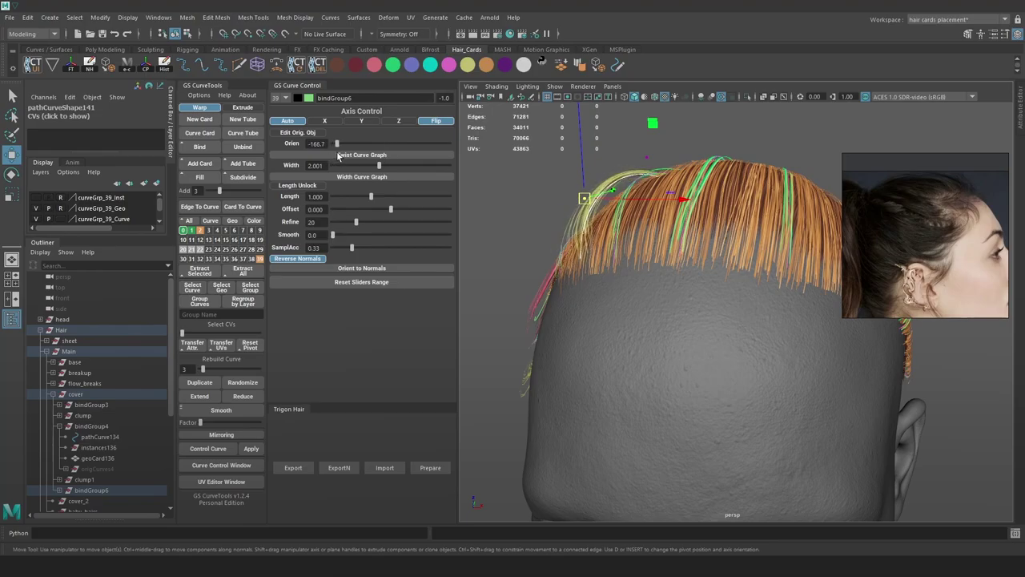
Reposition the middle CV of the copied clump's guide curve to seat the strands on the crown
{"action": "left_click_drag", "start_coordinate": [565, 191], "coordinate": [758, 268], "text": "alt"}
{"action": "key", "text": "4"}
{"action": "left_click", "coordinate": [607, 174]}
{"action": "key", "text": "7"}
{"action": "mouse_move", "coordinate": [611, 176]}
{"action": "left_mouse_down"}
{"action": "mouse_move", "coordinate": [623, 178]}
{"action": "mouse_move", "coordinate": [650, 239]}
{"action": "mouse_move", "coordinate": [733, 270]}
{"action": "left_mouse_up"}
{"action": "key", "text": "ctrl+z"}
{"action": "key", "text": "6"}
{"action": "left_click_drag", "start_coordinate": [622, 192], "coordinate": [755, 304]}
Reshape the tip end of the copied clump's Width Curve Graph, raising its last points slightly
{"action": "left_click", "coordinate": [418, 177]}
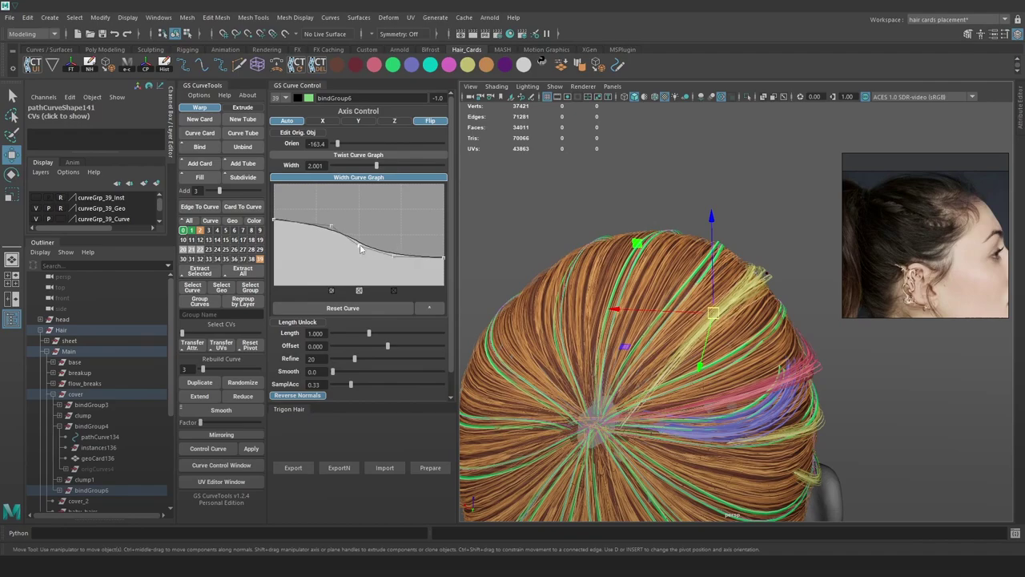
{"action": "left_click_drag", "start_coordinate": [445, 258], "coordinate": [446, 254]}
{"action": "left_click_drag", "start_coordinate": [710, 269], "coordinate": [724, 204], "text": "alt"}
Move the root CV of the copied clump's guide curve onto the ponytail's gathering point
{"action": "key", "text": "4"}
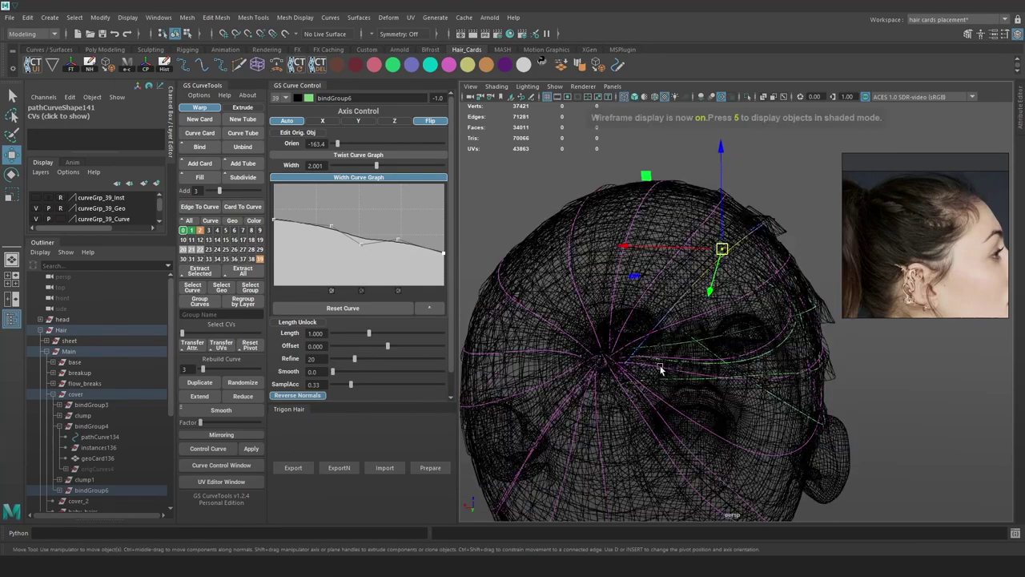
{"action": "key", "text": "e"}
{"action": "key", "text": "6"}
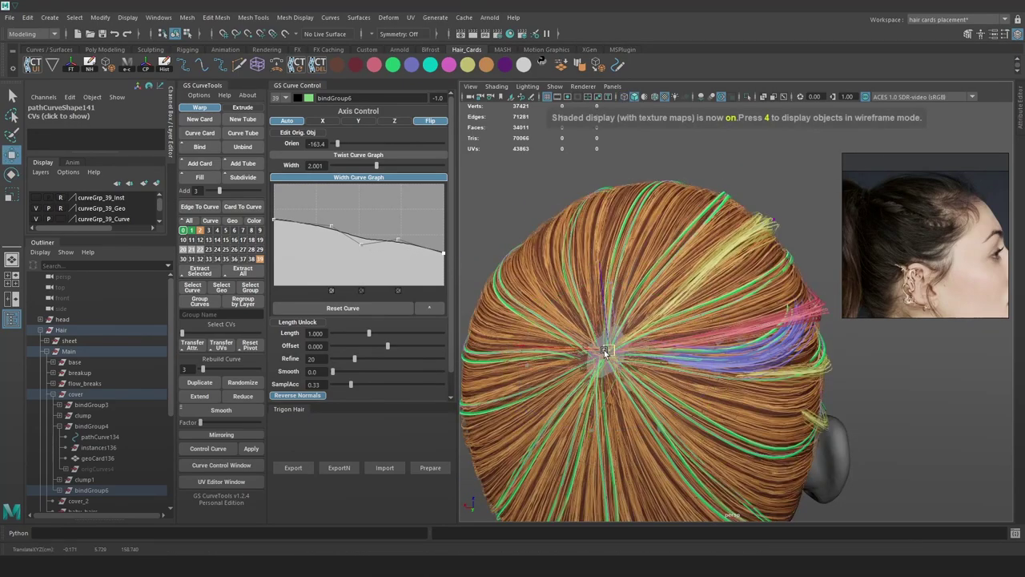
{"action": "left_click_drag", "start_coordinate": [666, 314], "coordinate": [608, 282], "text": "alt"}
{"action": "key", "text": "w"}
Fine-tune the CVs near the front hairline on the copied clump's guide curve and leave CV editing
{"action": "left_click_drag", "start_coordinate": [705, 276], "coordinate": [561, 258], "text": "alt"}
{"action": "left_click", "coordinate": [613, 234]}
{"action": "left_click_drag", "start_coordinate": [614, 234], "coordinate": [622, 229]}
{"action": "key", "text": "4"}
{"action": "key", "text": "7"}
{"action": "left_click_drag", "start_coordinate": [679, 296], "coordinate": [635, 256]}
{"action": "key", "text": "f"}
{"action": "scroll", "coordinate": [669, 292], "scroll_direction": "down", "scroll_amount": 5}
{"action": "mouse_move", "coordinate": [728, 322]}
{"action": "left_mouse_down", "text": "alt"}
{"action": "mouse_move", "coordinate": [671, 363]}
{"action": "mouse_move", "coordinate": [635, 355]}
{"action": "mouse_move", "coordinate": [619, 365]}
{"action": "mouse_move", "coordinate": [714, 373]}
{"action": "mouse_move", "coordinate": [701, 368]}
{"action": "mouse_move", "coordinate": [733, 336]}
{"action": "mouse_move", "coordinate": [723, 326]}
{"action": "mouse_move", "coordinate": [654, 361]}
{"action": "mouse_move", "coordinate": [633, 329]}
{"action": "mouse_move", "coordinate": [671, 312]}
{"action": "mouse_move", "coordinate": [668, 293]}
{"action": "mouse_move", "coordinate": [729, 313]}
{"action": "mouse_move", "coordinate": [689, 305]}
{"action": "left_mouse_up", "text": "alt"}
{"action": "left_click", "coordinate": [649, 343]}
{"action": "key", "text": "6"}
{"action": "right_click_drag", "start_coordinate": [648, 295], "coordinate": [700, 282]}
{"action": "left_click", "coordinate": [575, 149]}
Switch to Marmoset Toolbag and inspect the rendered ponytail groom from the side
{"action": "left_click", "coordinate": [291, 566]}
{"action": "middle_click_drag", "start_coordinate": [507, 263], "coordinate": [669, 346], "text": "alt"}
{"action": "left_click_drag", "start_coordinate": [712, 276], "coordinate": [749, 338], "text": "alt"}
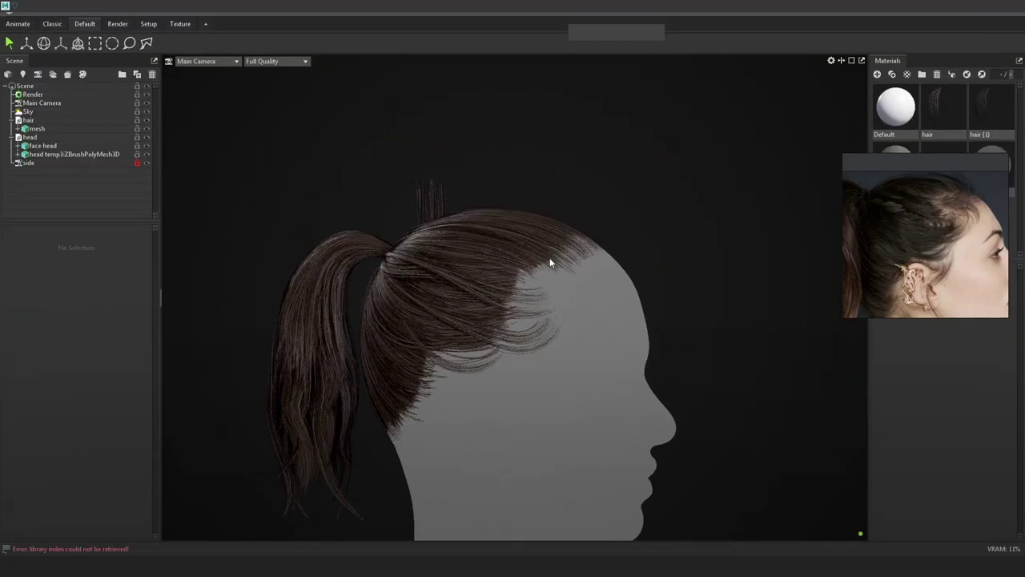
{"action": "left_click_drag", "start_coordinate": [558, 256], "coordinate": [616, 272], "text": "alt"}
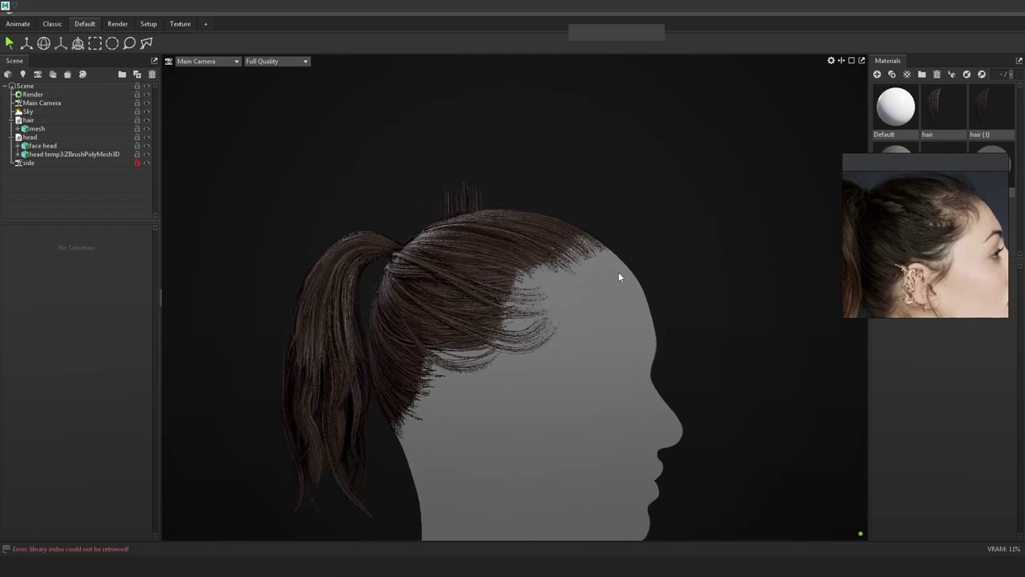
{"action": "right_click_drag", "start_coordinate": [617, 272], "coordinate": [646, 285], "text": "alt"}
{"action": "left_click_drag", "start_coordinate": [647, 286], "coordinate": [639, 279], "text": "alt"}
{"action": "scroll", "coordinate": [933, 210], "scroll_direction": "up", "scroll_amount": 4}
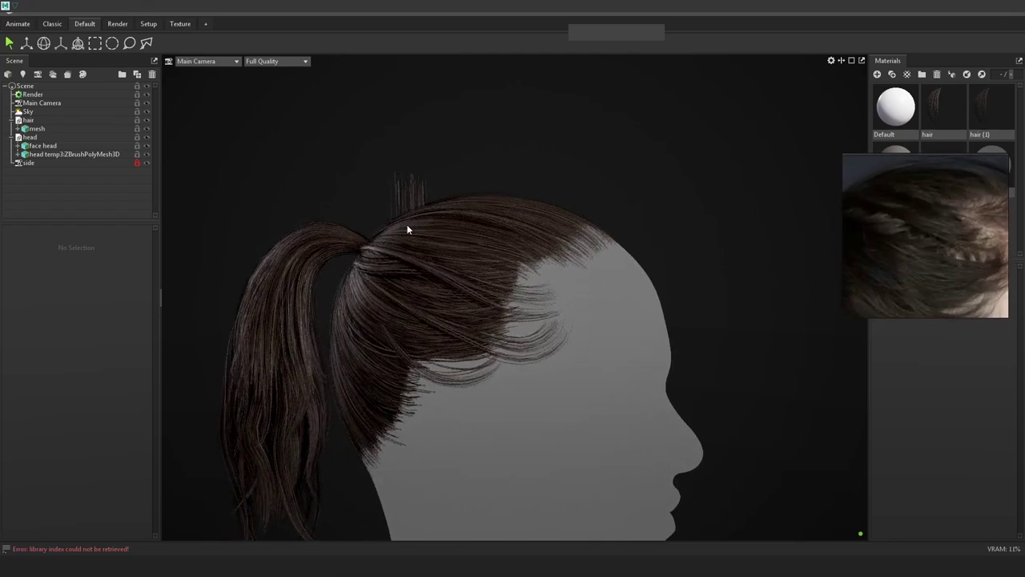
Examine the rendered hair's front hairline and temple from close up and from the front quarter
{"action": "left_click", "coordinate": [553, 240]}
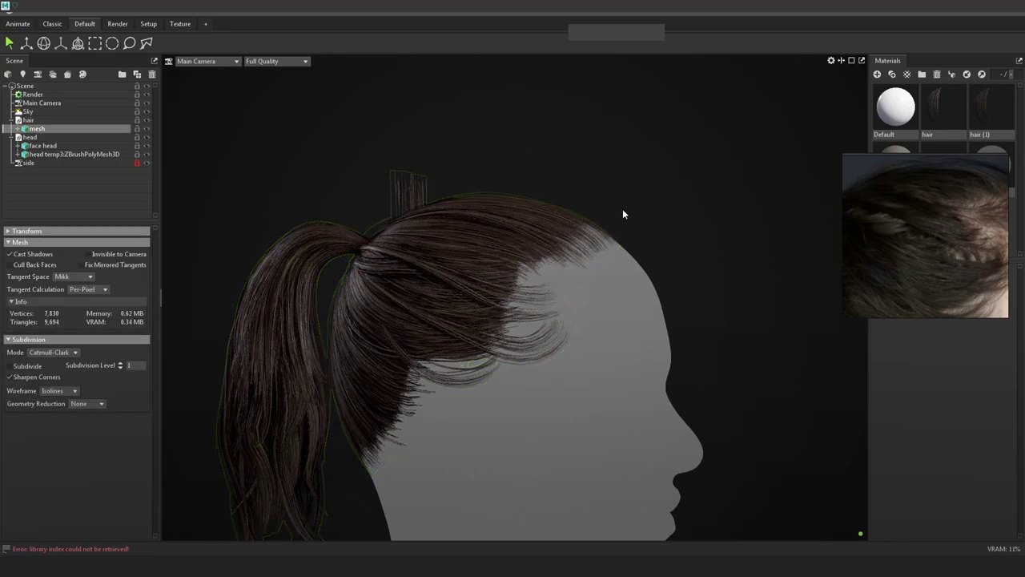
{"action": "left_click_drag", "start_coordinate": [542, 245], "coordinate": [523, 231]}
{"action": "right_click_drag", "start_coordinate": [524, 231], "coordinate": [636, 313]}
{"action": "middle_click_drag", "start_coordinate": [589, 136], "coordinate": [540, 268]}
{"action": "left_click_drag", "start_coordinate": [540, 268], "coordinate": [563, 281]}
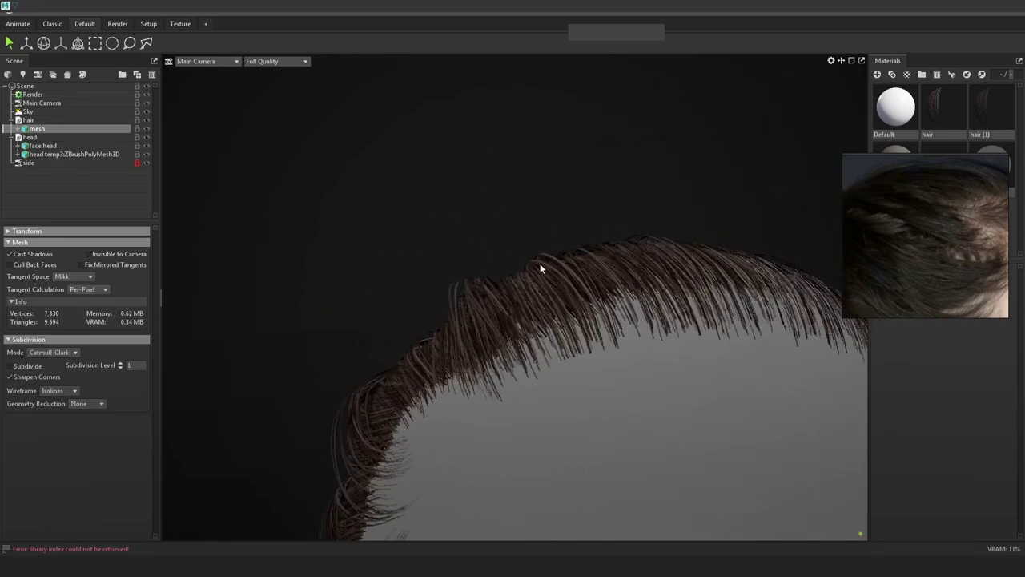
{"action": "right_click_drag", "start_coordinate": [427, 286], "coordinate": [437, 199]}
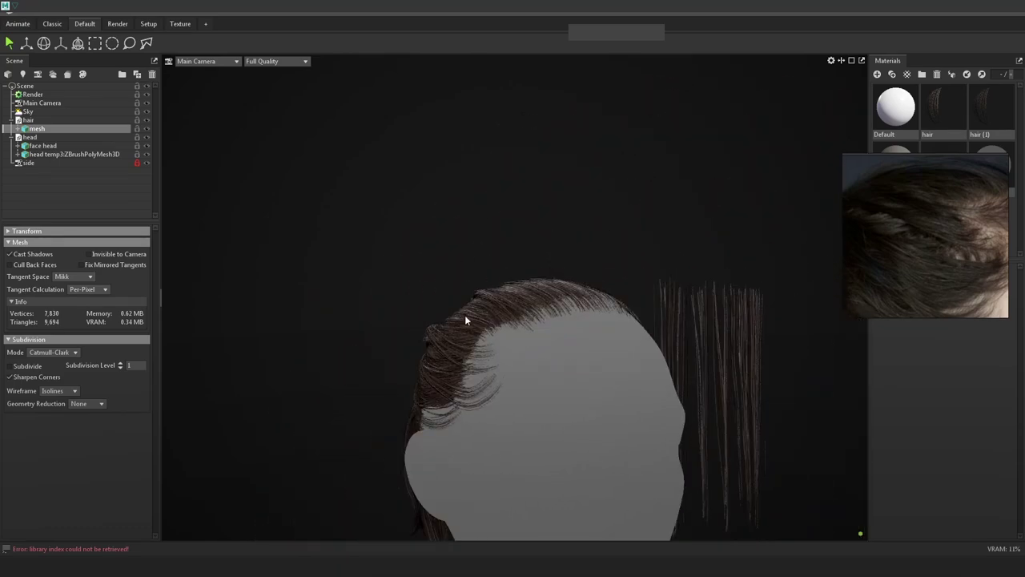
{"action": "middle_click_drag", "start_coordinate": [467, 308], "coordinate": [471, 263]}
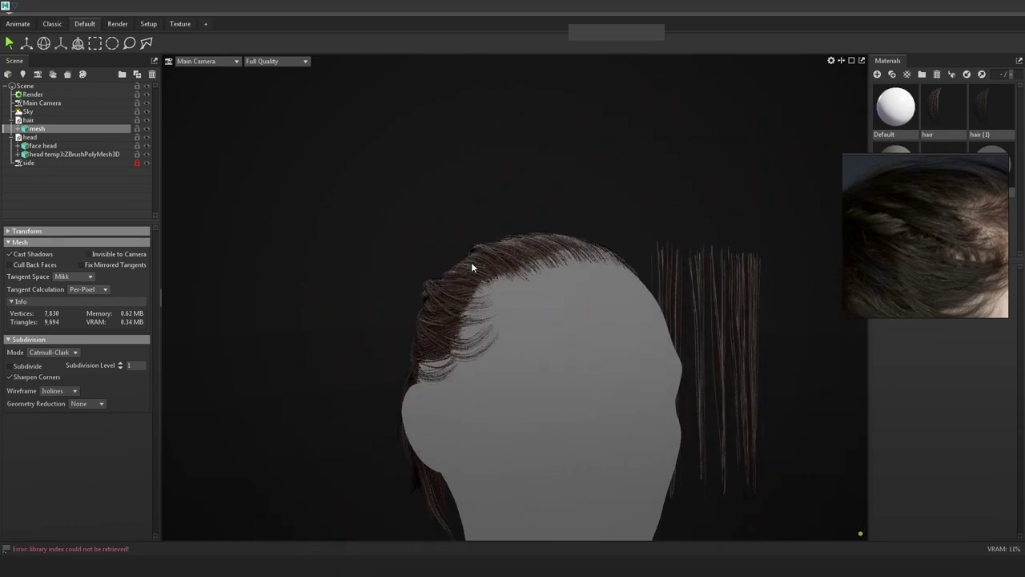
{"action": "right_click_drag", "start_coordinate": [471, 263], "coordinate": [512, 247]}
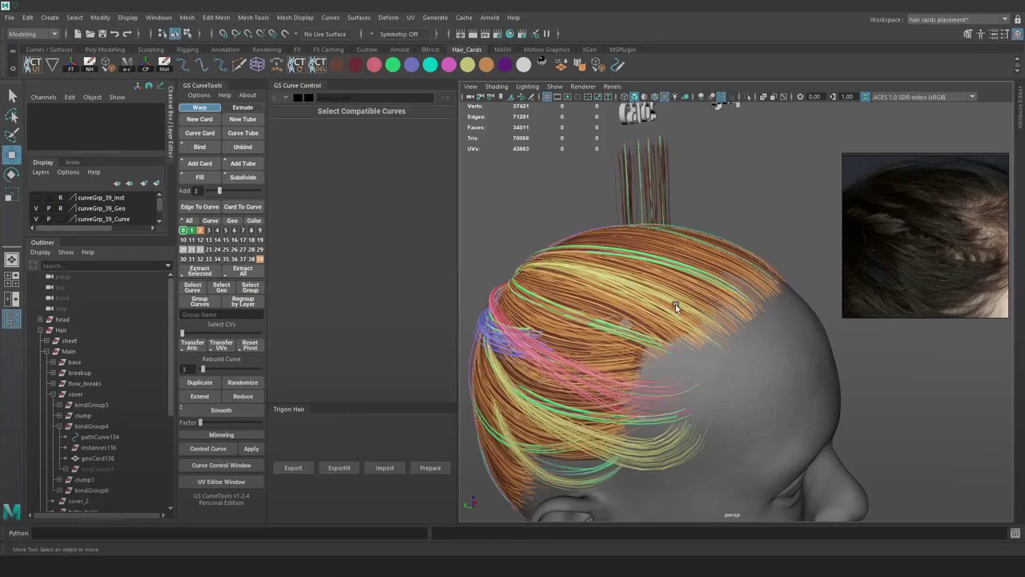
In Maya, select the guide curve of the yellow front clump and reset its pivot
{"action": "mouse_move", "coordinate": [676, 304]}
{"action": "left_mouse_down", "text": "alt"}
{"action": "mouse_move", "coordinate": [688, 273]}
{"action": "mouse_move", "coordinate": [724, 290]}
{"action": "mouse_move", "coordinate": [451, 301]}
{"action": "mouse_move", "coordinate": [298, 357]}
{"action": "left_mouse_up", "text": "alt"}
{"action": "key", "text": "4"}
{"action": "left_click", "coordinate": [638, 256]}
{"action": "left_click", "coordinate": [639, 257]}
{"action": "key", "text": "7"}
{"action": "key", "text": "6"}
{"action": "left_click", "coordinate": [255, 340]}
Duplicate the yellow front clump and move the copy down toward the temple
{"action": "scroll", "coordinate": [687, 270], "scroll_direction": "up", "scroll_amount": 1}
{"action": "left_click_drag", "start_coordinate": [687, 270], "coordinate": [640, 269]}
{"action": "left_click", "coordinate": [209, 382]}
{"action": "left_click_drag", "start_coordinate": [769, 293], "coordinate": [734, 324]}
{"action": "left_click_drag", "start_coordinate": [678, 344], "coordinate": [658, 286]}
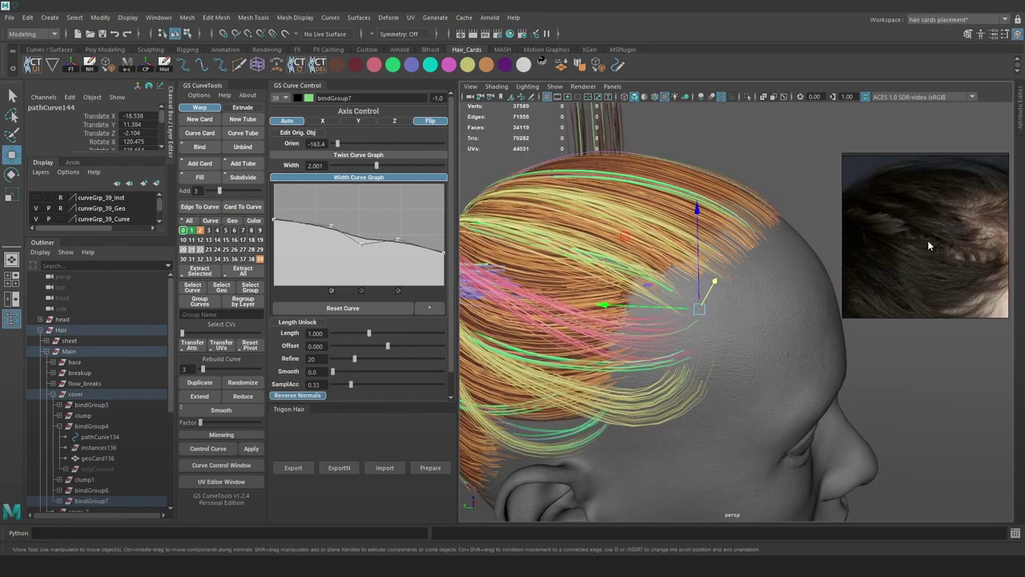
Adjust the CVs toward the front end of the duplicated clump's guide curve with the Rotate and Move tools, following the reference photo
{"action": "middle_click_drag", "start_coordinate": [927, 242], "coordinate": [898, 229]}
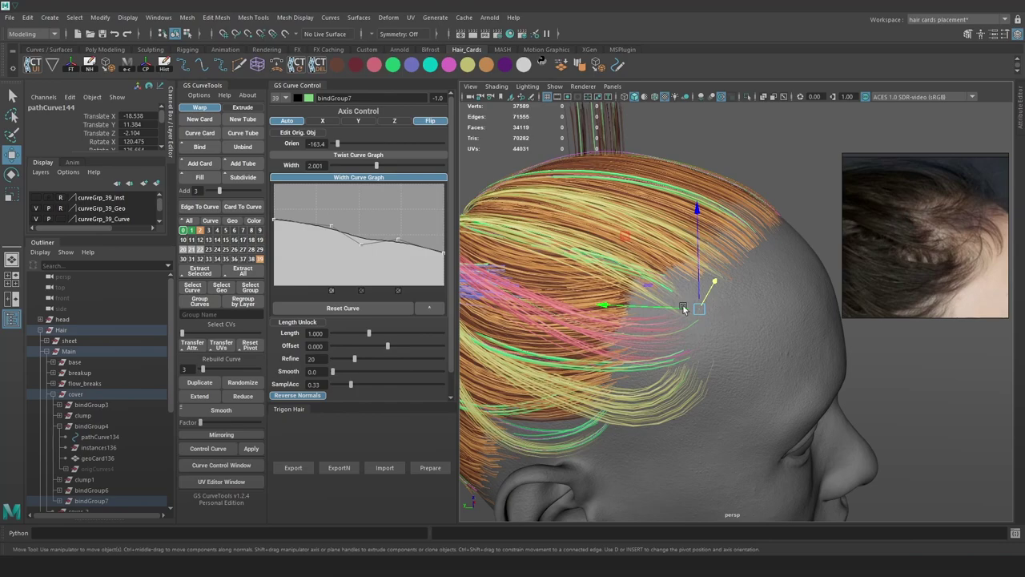
{"action": "left_click", "coordinate": [714, 155]}
{"action": "key", "text": "4"}
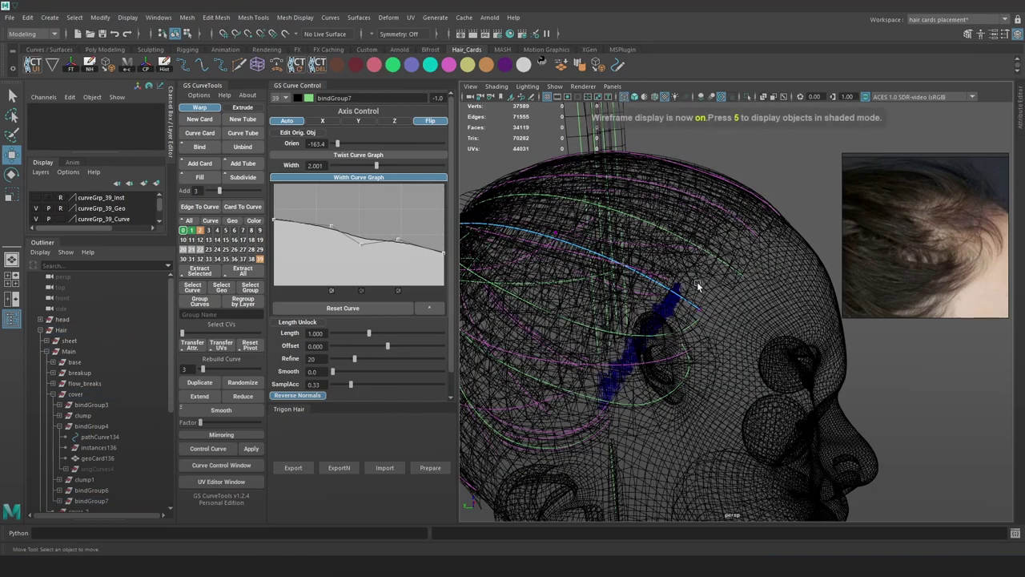
{"action": "left_click_drag", "start_coordinate": [644, 276], "coordinate": [642, 276]}
{"action": "key", "text": "e"}
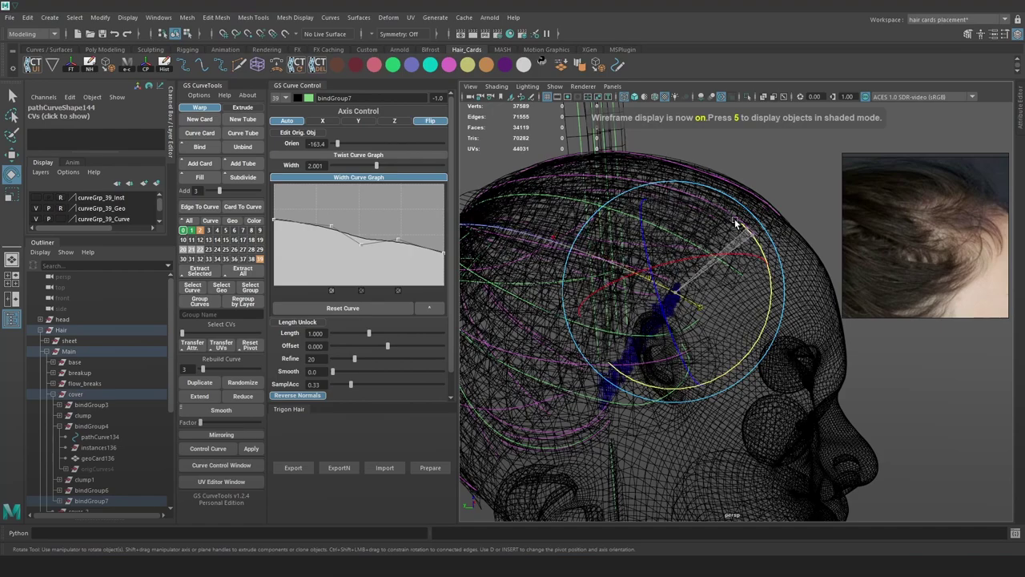
{"action": "key", "text": "5"}
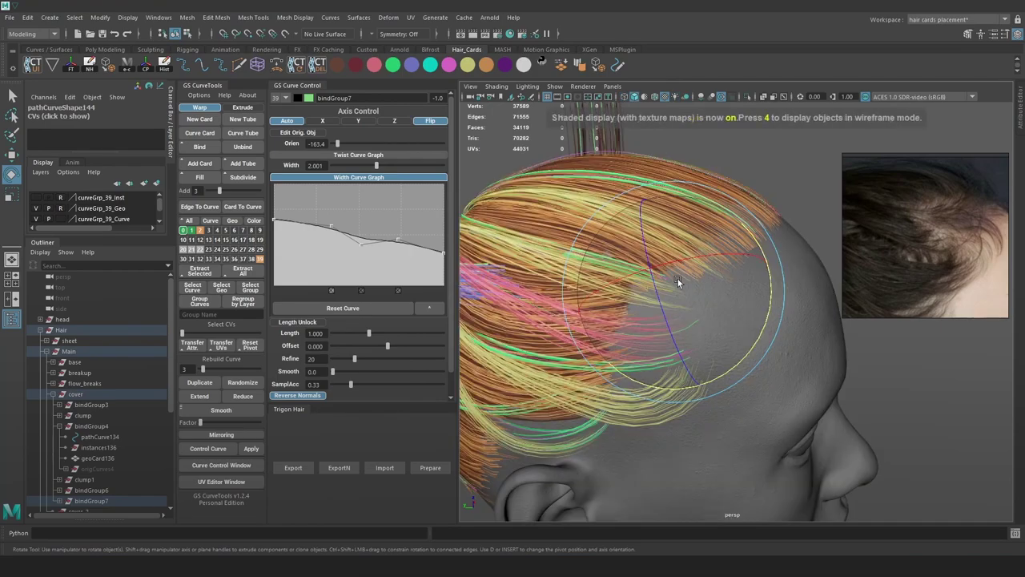
{"action": "key", "text": "w"}
{"action": "key", "text": "r"}
{"action": "key", "text": "e"}
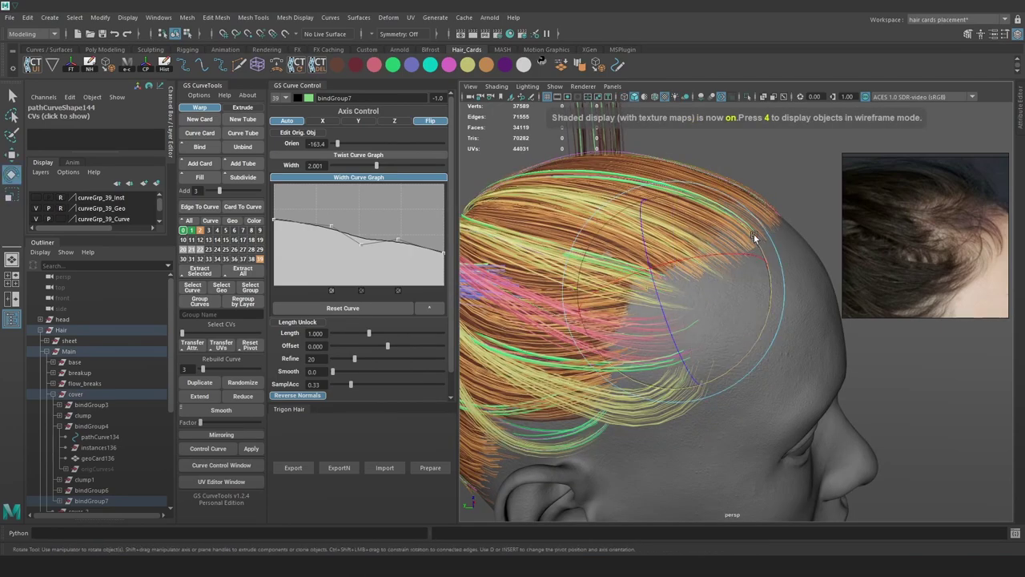
{"action": "key", "text": "w"}
{"action": "key", "text": "e"}
{"action": "key", "text": "w"}
{"action": "left_click_drag", "start_coordinate": [672, 295], "coordinate": [673, 299]}
{"action": "right_click_drag", "start_coordinate": [703, 304], "coordinate": [709, 305], "text": "alt"}
Lower the root-end point of the duplicated clump's Twist Curve Graph
{"action": "left_click", "coordinate": [358, 155]}
{"action": "left_click_drag", "start_coordinate": [284, 217], "coordinate": [277, 232]}
{"action": "left_click_drag", "start_coordinate": [698, 245], "coordinate": [678, 282], "text": "alt"}
{"action": "left_click_drag", "start_coordinate": [671, 290], "coordinate": [730, 321], "text": "alt"}
Reposition the middle and front CVs of the duplicated clump's guide curve above the temple
{"action": "key", "text": "4"}
{"action": "mouse_move", "coordinate": [757, 246]}
{"action": "left_mouse_down", "text": "alt"}
{"action": "mouse_move", "coordinate": [736, 197]}
{"action": "mouse_move", "coordinate": [732, 213]}
{"action": "left_mouse_up", "text": "alt"}
{"action": "key", "text": "6"}
{"action": "key", "text": "4"}
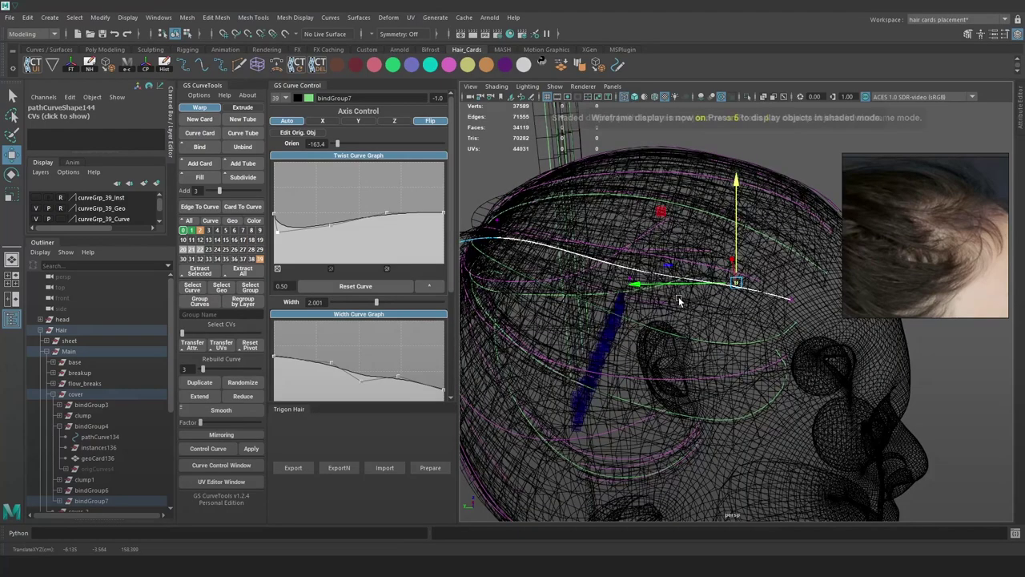
{"action": "left_click_drag", "start_coordinate": [629, 248], "coordinate": [627, 204]}
{"action": "key", "text": "6"}
{"action": "mouse_move", "coordinate": [705, 215]}
{"action": "left_mouse_down", "text": "alt"}
{"action": "mouse_move", "coordinate": [611, 208]}
{"action": "mouse_move", "coordinate": [619, 201]}
{"action": "mouse_move", "coordinate": [646, 225]}
{"action": "mouse_move", "coordinate": [767, 235]}
{"action": "left_mouse_up", "text": "alt"}
{"action": "left_click_drag", "start_coordinate": [653, 224], "coordinate": [633, 359]}
Adjust the root CV of the duplicated clump's guide curve so the strands start near the ponytail's gathering point
{"action": "key", "text": "4"}
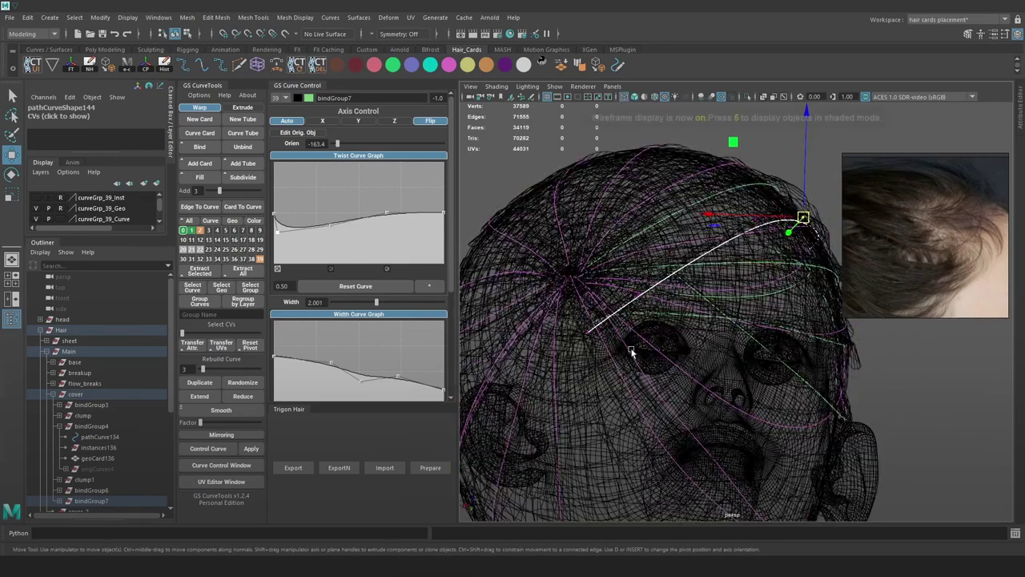
{"action": "key", "text": "e"}
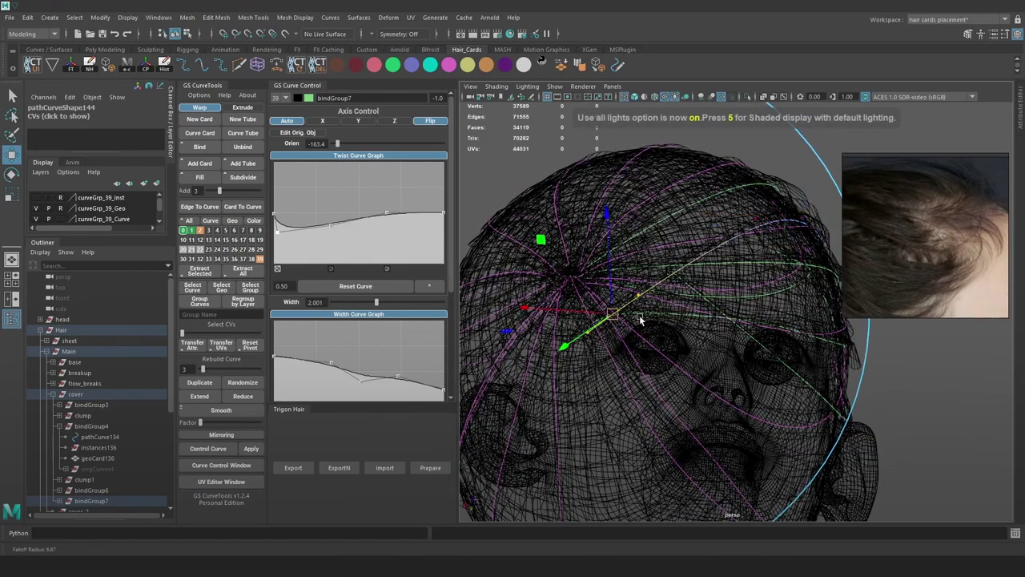
{"action": "left_click_drag", "start_coordinate": [618, 320], "coordinate": [758, 262], "text": "alt"}
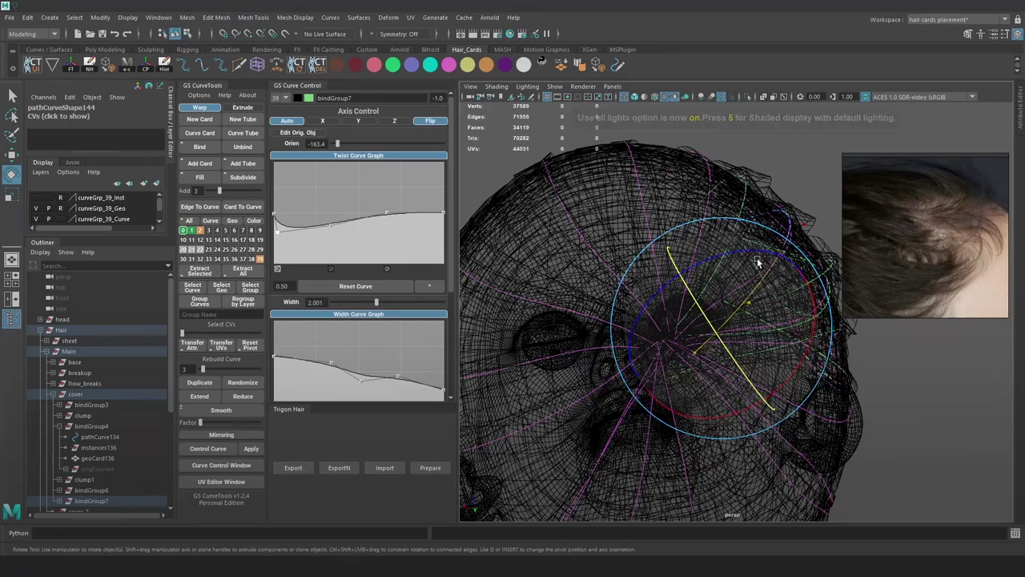
{"action": "key", "text": "5"}
{"action": "key", "text": "7"}
{"action": "key", "text": "w"}
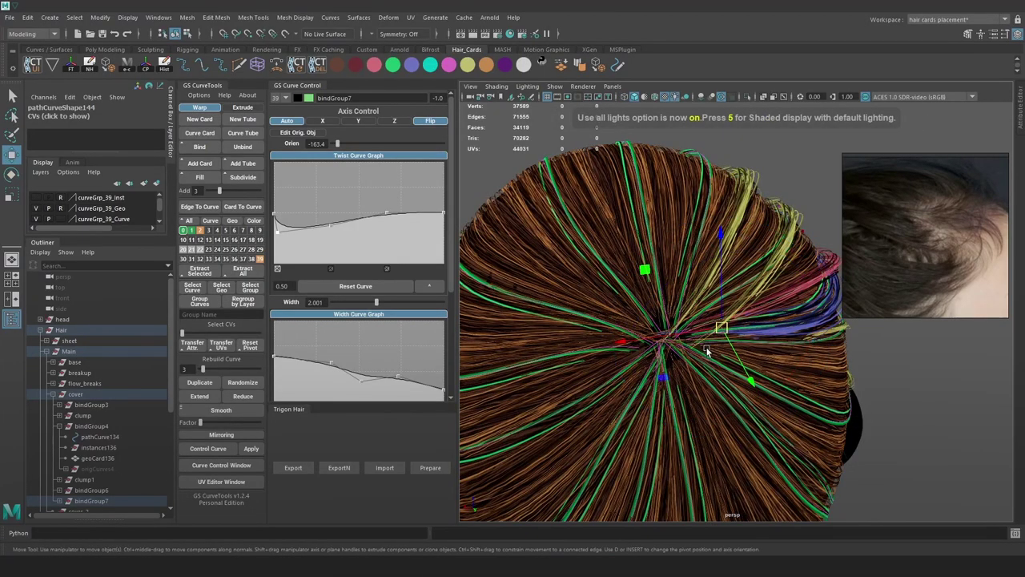
{"action": "left_click_drag", "start_coordinate": [704, 324], "coordinate": [694, 318]}
{"action": "left_click_drag", "start_coordinate": [617, 255], "coordinate": [615, 280], "text": "alt"}
Refine the front-end CVs of the duplicated clump's guide curve so the strands lie along the temple hairline
{"action": "left_click_drag", "start_coordinate": [571, 241], "coordinate": [589, 259]}
{"action": "left_click_drag", "start_coordinate": [644, 274], "coordinate": [505, 294], "text": "alt"}
{"action": "key", "text": "4"}
{"action": "key", "text": "7"}
{"action": "left_click_drag", "start_coordinate": [681, 197], "coordinate": [745, 213]}
{"action": "key", "text": "6"}
{"action": "left_click_drag", "start_coordinate": [647, 233], "coordinate": [641, 241]}
{"action": "left_click_drag", "start_coordinate": [716, 245], "coordinate": [791, 233], "text": "alt"}
{"action": "key", "text": "4"}
{"action": "left_click", "coordinate": [535, 256]}
{"action": "key", "text": "7"}
{"action": "left_click_drag", "start_coordinate": [538, 256], "coordinate": [517, 269], "text": "alt"}
{"action": "key", "text": "6"}
{"action": "left_click_drag", "start_coordinate": [765, 272], "coordinate": [689, 270], "text": "alt"}
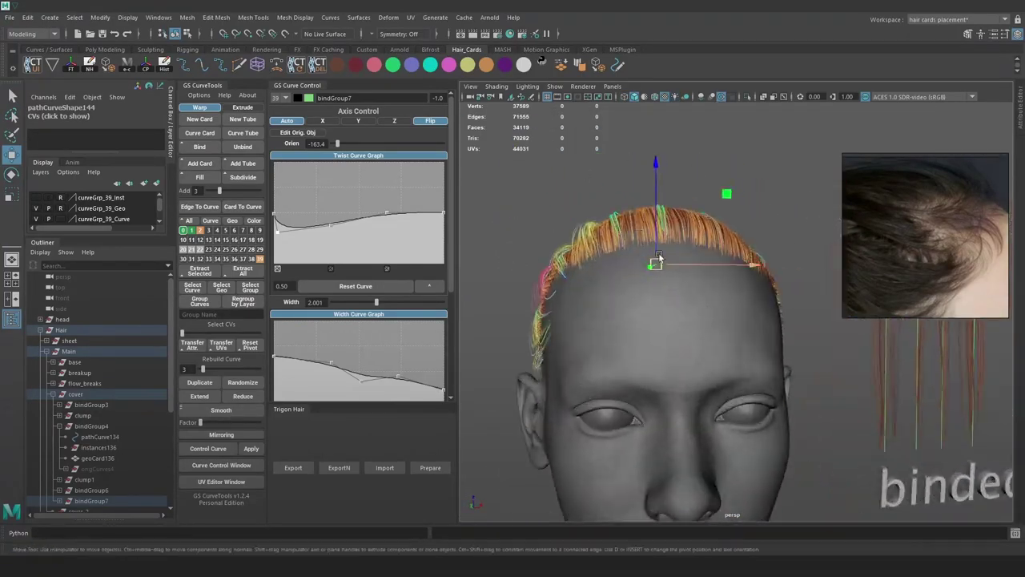
Deselect the curve and switch to Marmoset Toolbag to view the groom against the reference photo
{"action": "left_click", "coordinate": [564, 183]}
{"action": "key", "text": "alt+Tab"}
{"action": "key", "text": "alt+Tab"}
{"action": "key", "text": "alt+Tab"}
{"action": "mouse_move", "coordinate": [644, 313]}
{"action": "left_mouse_down", "text": "alt"}
{"action": "mouse_move", "coordinate": [597, 314]}
{"action": "mouse_move", "coordinate": [658, 320]}
{"action": "mouse_move", "coordinate": [631, 313]}
{"action": "left_mouse_up", "text": "alt"}
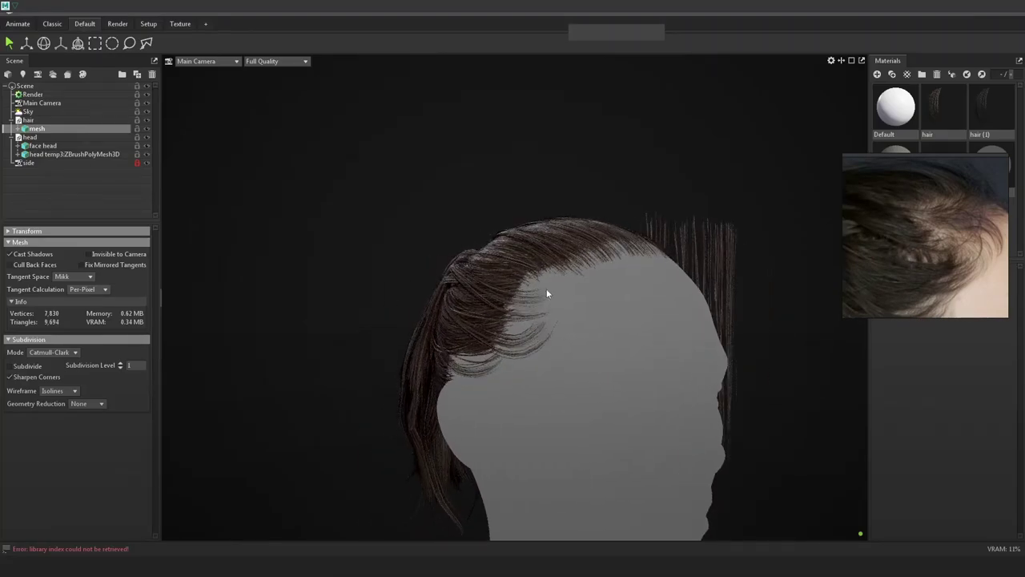
Examine the temple and hairline clumps from the front and in side profile under rotated lighting, comparing them with the reference photo
{"action": "right_click_drag", "start_coordinate": [566, 293], "coordinate": [592, 283], "text": "shift"}
{"action": "right_click", "coordinate": [591, 284]}
{"action": "left_click", "coordinate": [661, 202]}
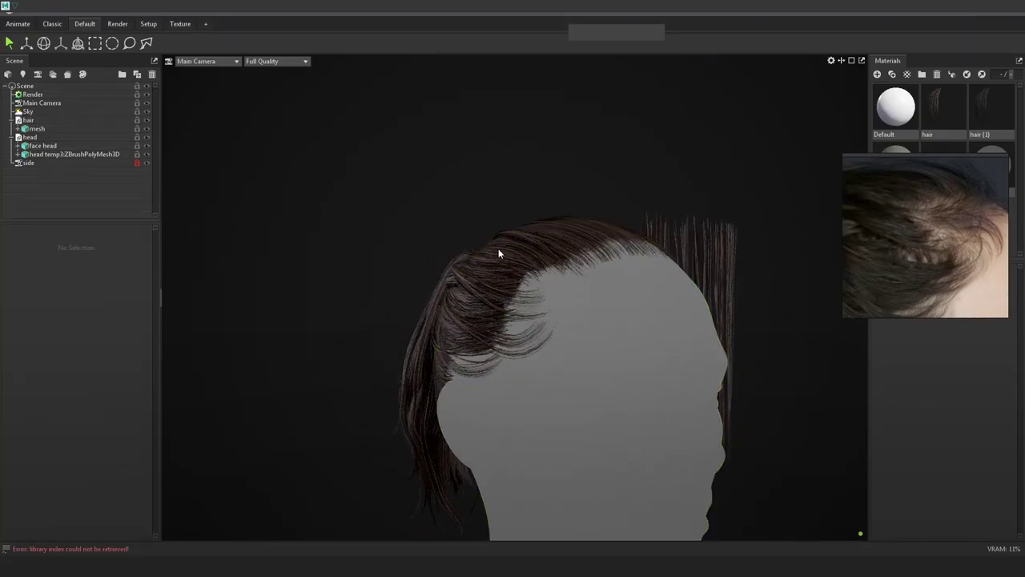
{"action": "key", "text": "alt+Tab"}
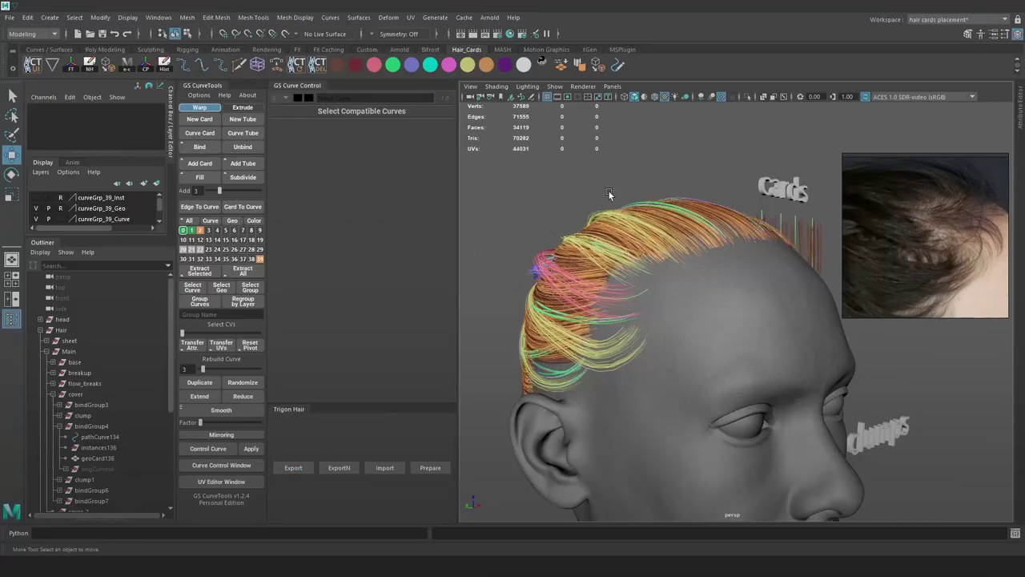
{"action": "key", "text": "alt+Tab"}
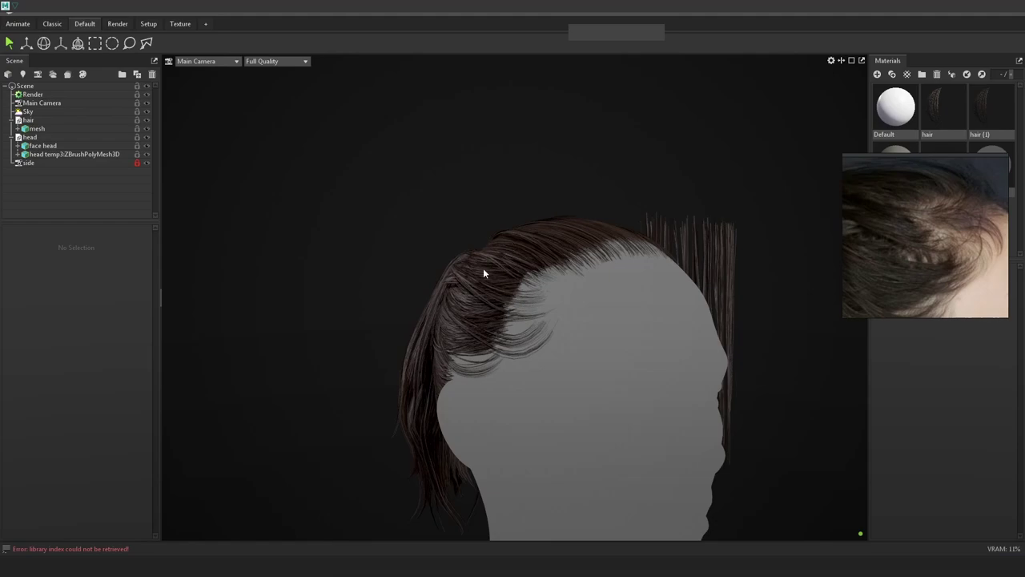
{"action": "left_click_drag", "start_coordinate": [522, 248], "coordinate": [488, 245], "text": "alt"}
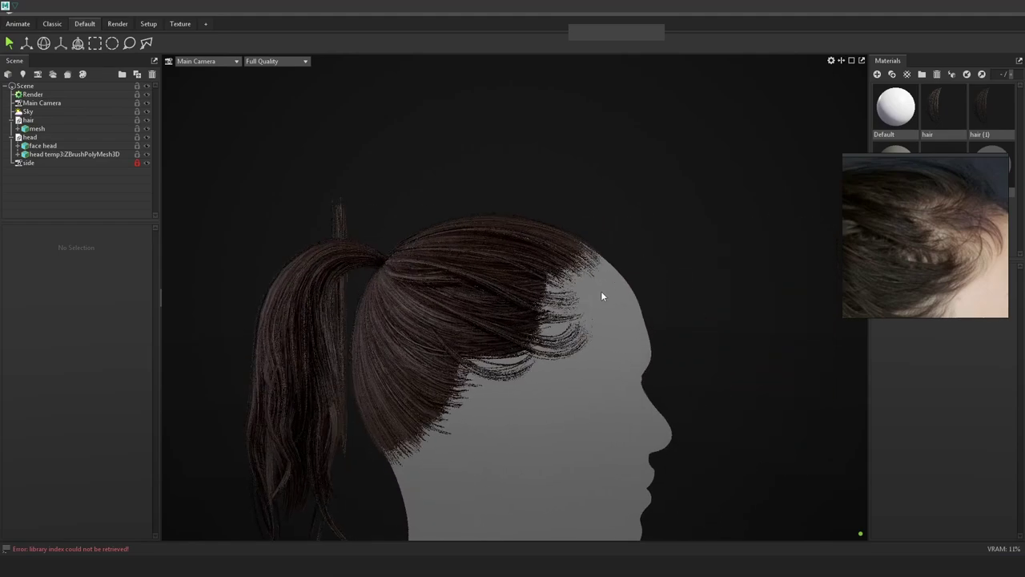
{"action": "scroll", "coordinate": [612, 229], "scroll_direction": "down", "scroll_amount": 2}
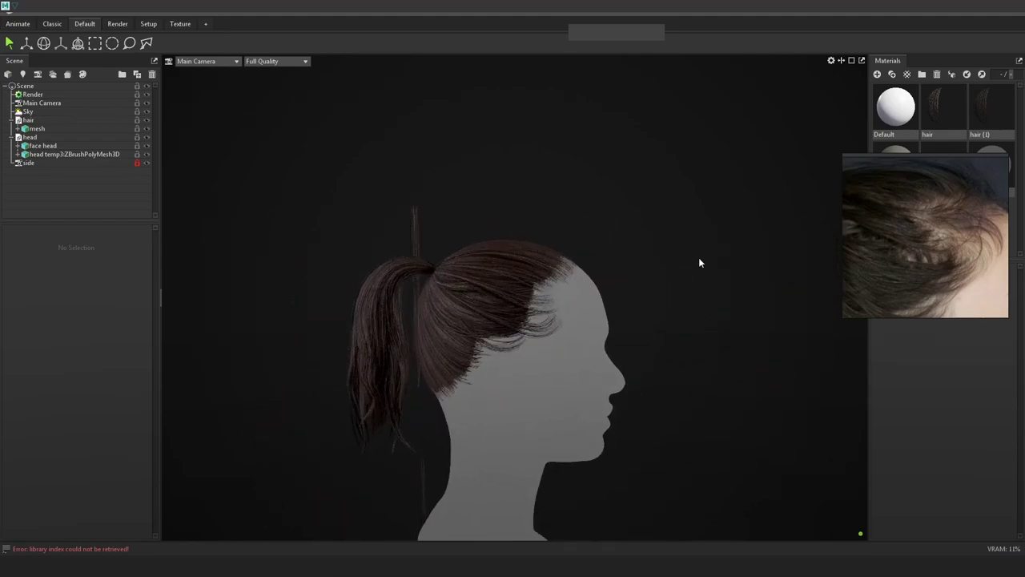
{"action": "scroll", "coordinate": [720, 302], "scroll_direction": "up", "scroll_amount": 2}
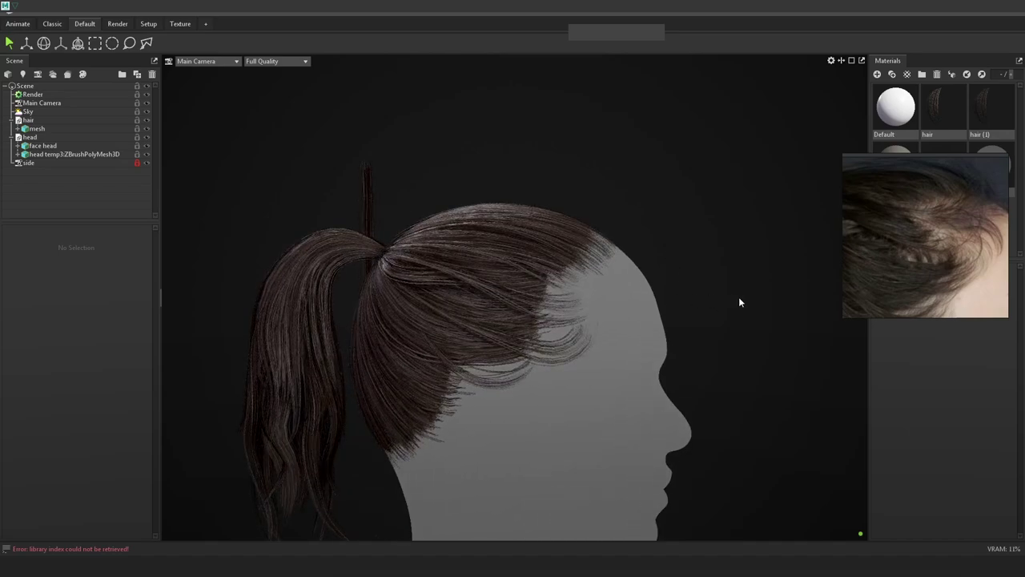
{"action": "scroll", "coordinate": [737, 303], "scroll_direction": "down", "scroll_amount": 2}
{"action": "middle_click_drag", "start_coordinate": [696, 293], "coordinate": [714, 263], "text": "alt"}
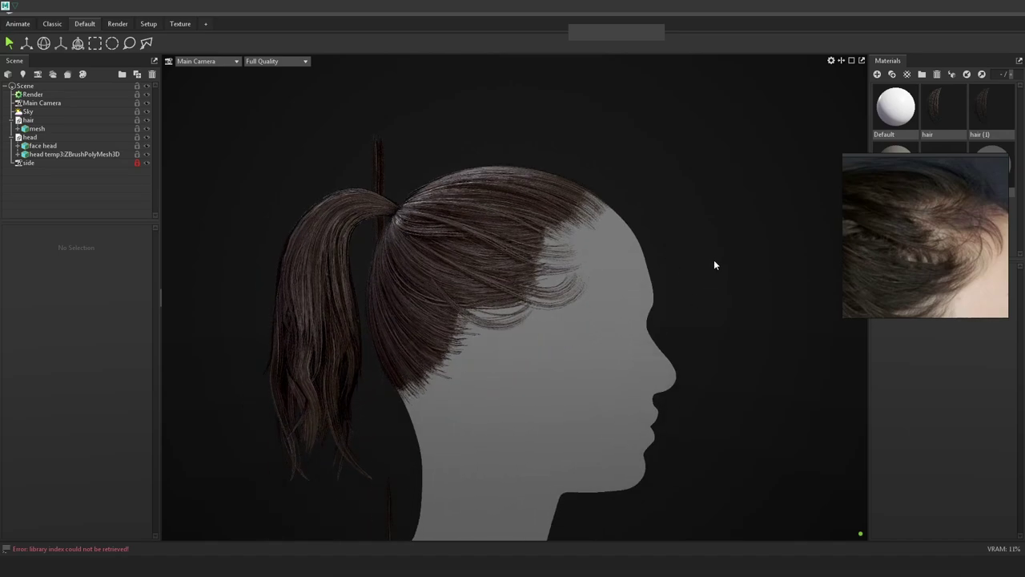
{"action": "scroll", "coordinate": [714, 263], "scroll_direction": "down", "scroll_amount": 1}
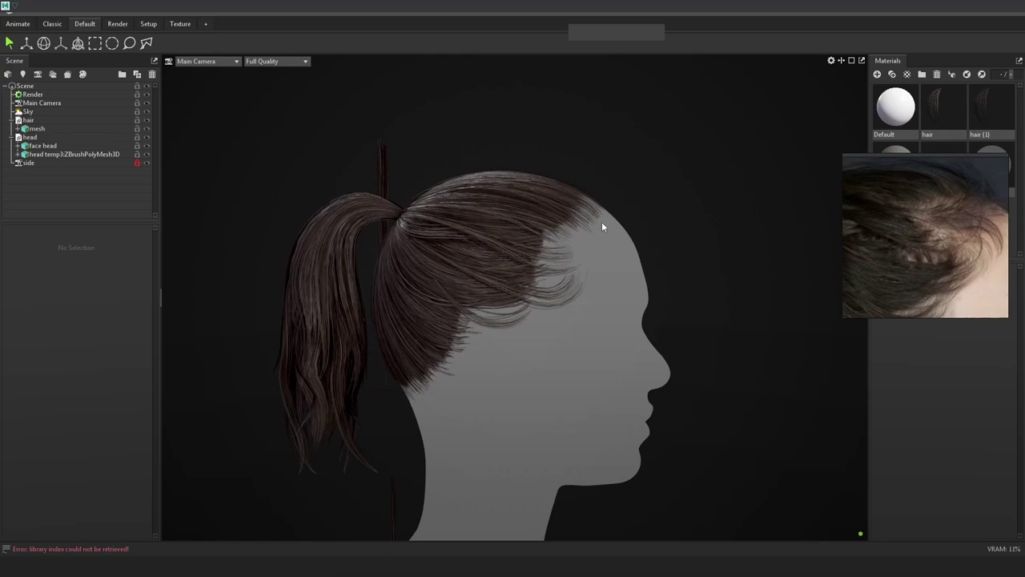
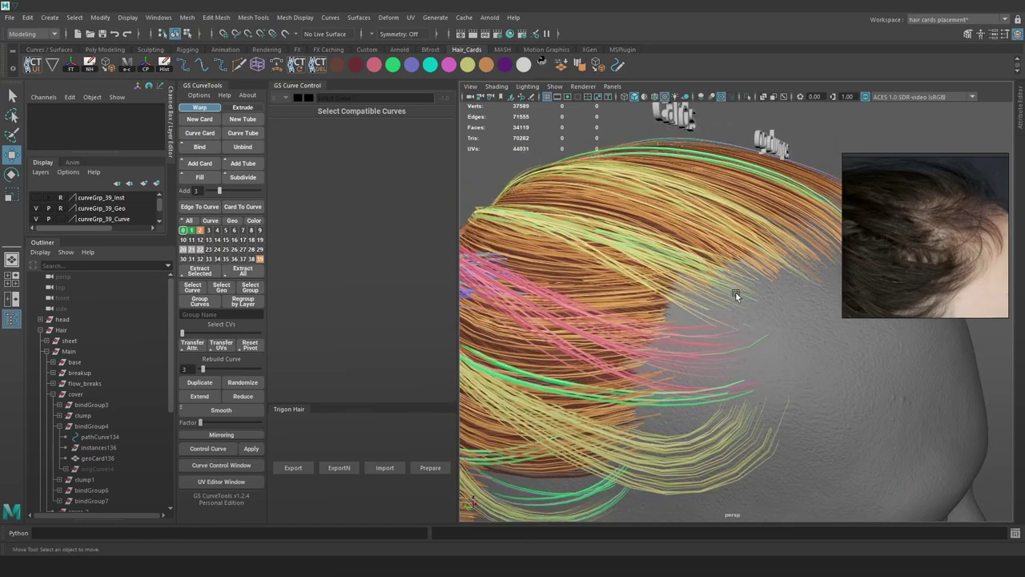
Switch to Maya and rebuild the guide curve of the bindGroup7 clump above the temple with a value of 6
{"action": "left_click", "coordinate": [736, 294]}
{"action": "key", "text": "4"}
{"action": "right_click", "coordinate": [847, 140]}
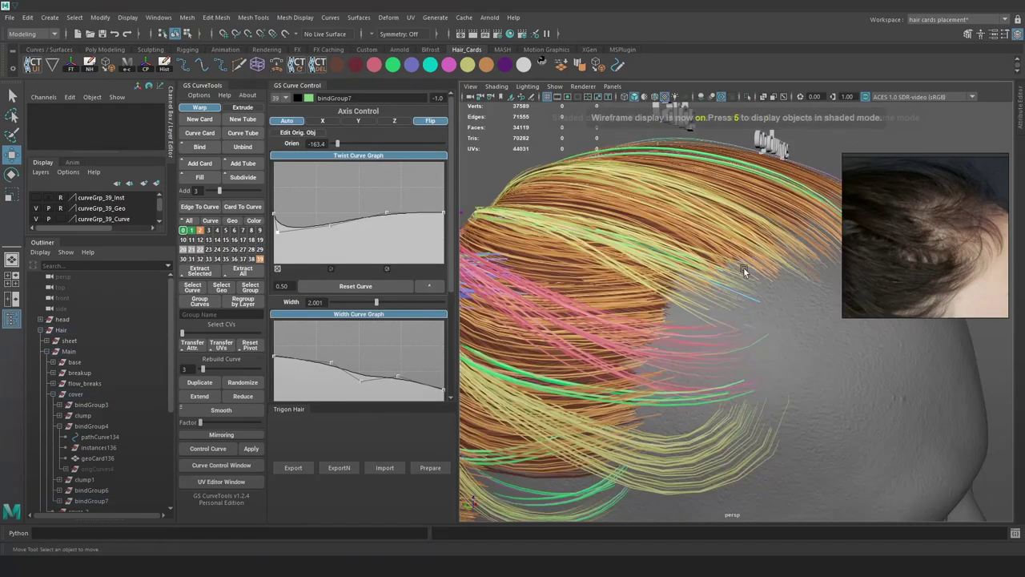
{"action": "key", "text": "4"}
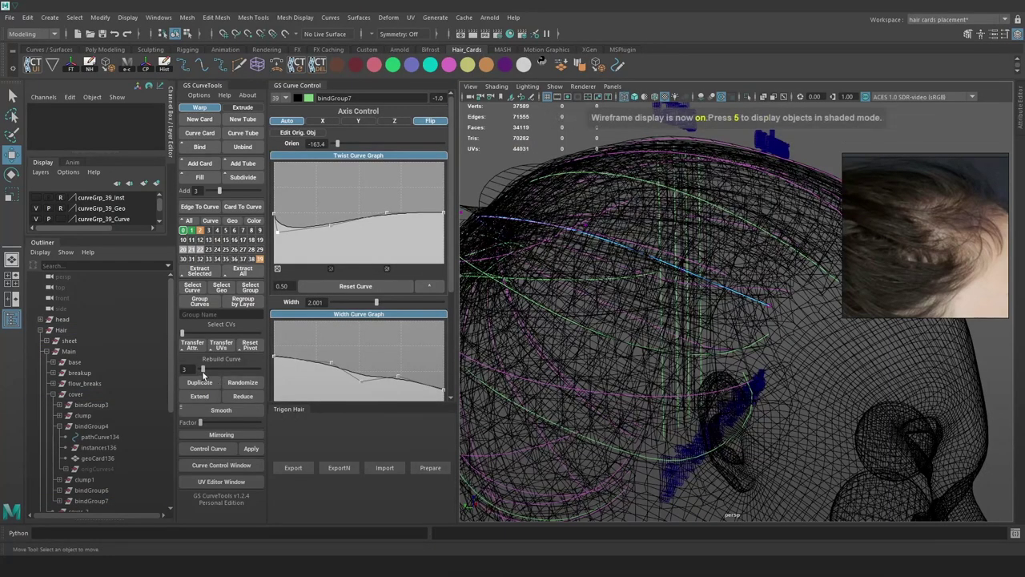
{"action": "left_click_drag", "start_coordinate": [203, 372], "coordinate": [206, 371]}
{"action": "scroll", "coordinate": [803, 183], "scroll_direction": "down", "scroll_amount": 4}
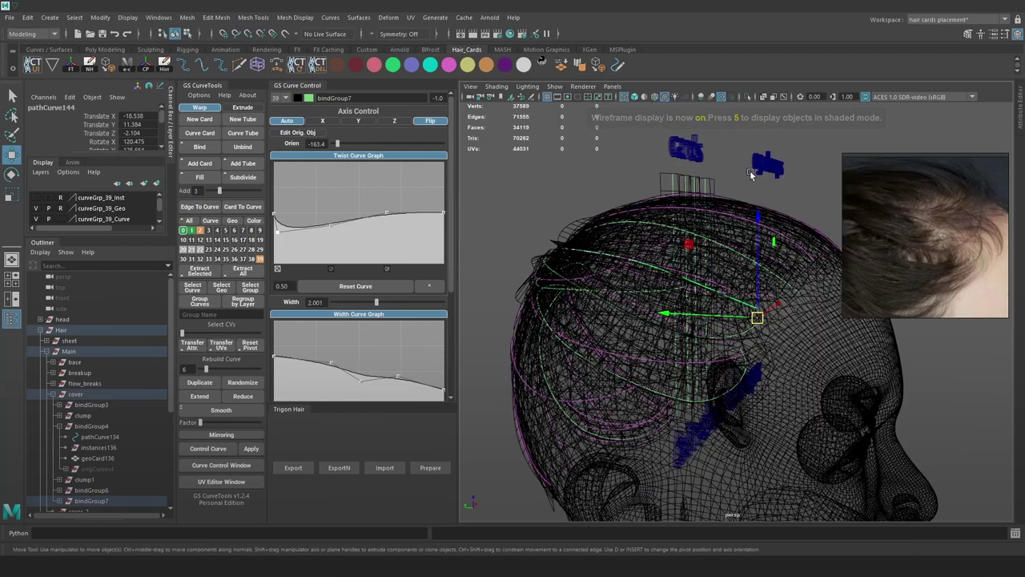
Shift the CV just behind the front end of the bindGroup7 guide curve so the strands bend toward the temple hairline
{"action": "key", "text": "F9"}
{"action": "left_click_drag", "start_coordinate": [752, 173], "coordinate": [751, 235], "text": "alt"}
{"action": "left_click", "coordinate": [706, 291]}
{"action": "key", "text": "6"}
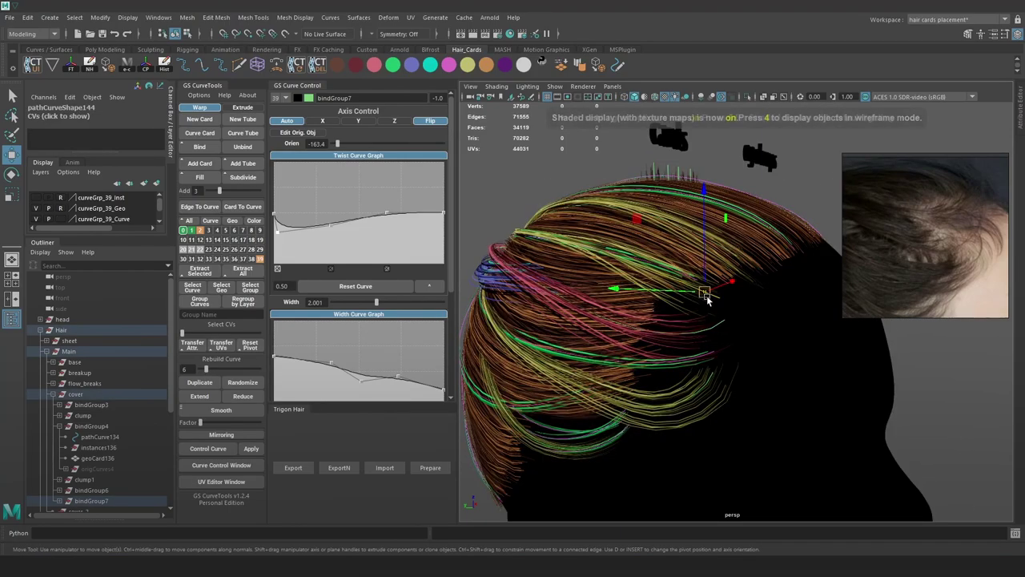
{"action": "left_click_drag", "start_coordinate": [710, 310], "coordinate": [746, 331], "text": "alt"}
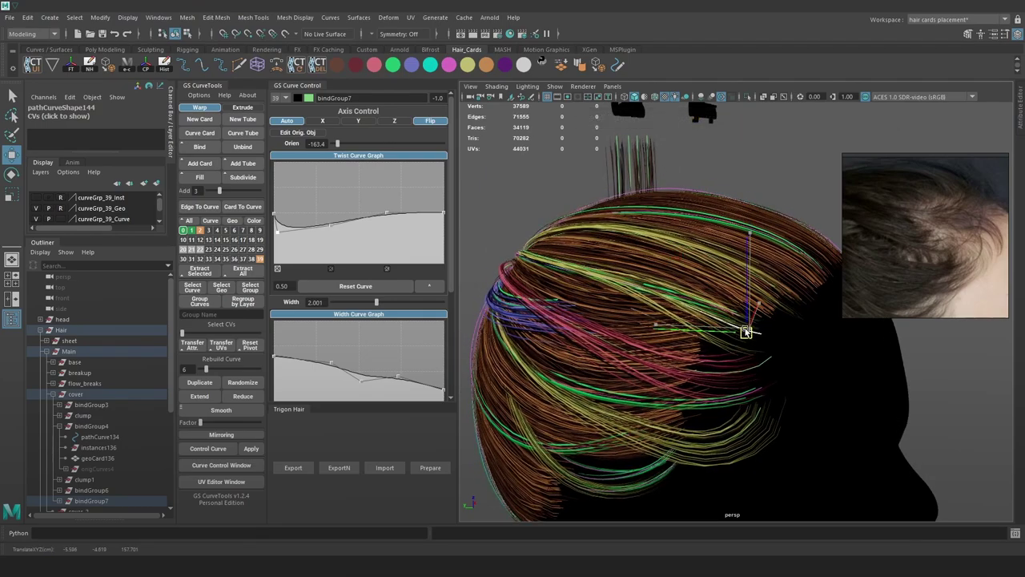
Reposition the tip CV of the bindGroup7 guide curve at the temple hairline
{"action": "key", "text": "4"}
{"action": "key", "text": "5"}
{"action": "key", "text": "7"}
{"action": "key", "text": "6"}
{"action": "left_click", "coordinate": [763, 329]}
{"action": "key", "text": "5"}
{"action": "key", "text": "4"}
{"action": "left_click", "coordinate": [771, 334]}
{"action": "key", "text": "6"}
{"action": "left_click_drag", "start_coordinate": [770, 304], "coordinate": [769, 302]}
Lower the CV behind the hairline on the bindGroup7 guide curve to smooth the clump's bend
{"action": "key", "text": "4"}
{"action": "left_click", "coordinate": [700, 312]}
{"action": "key", "text": "7"}
{"action": "key", "text": "6"}
{"action": "left_click_drag", "start_coordinate": [698, 314], "coordinate": [700, 325]}
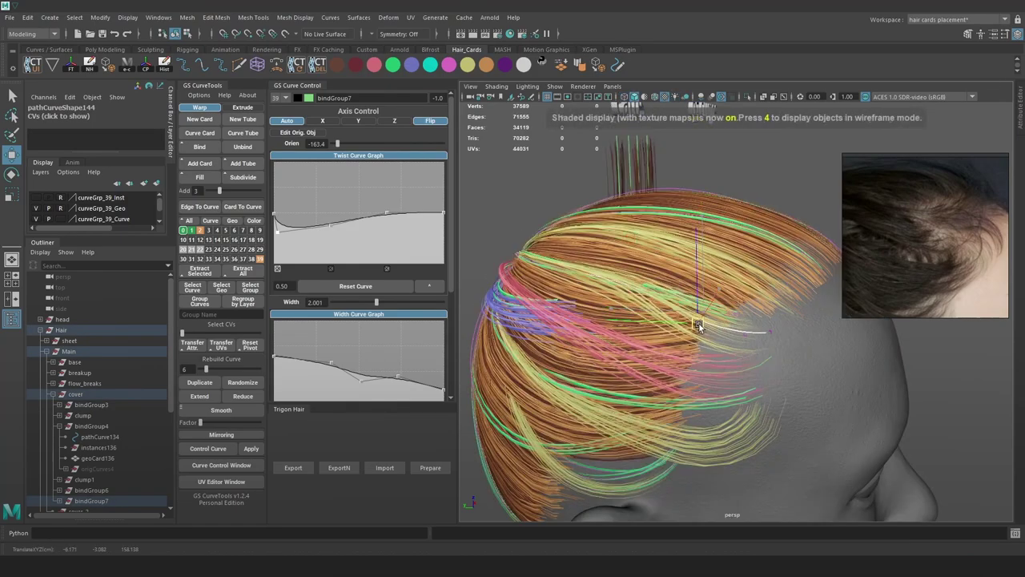
Rotate the front CVs of the bindGroup7 guide curve to adjust the direction of the strand tips
{"action": "key", "text": "e"}
{"action": "key", "text": "4"}
{"action": "left_click_drag", "start_coordinate": [796, 362], "coordinate": [733, 307]}
{"action": "key", "text": "7"}
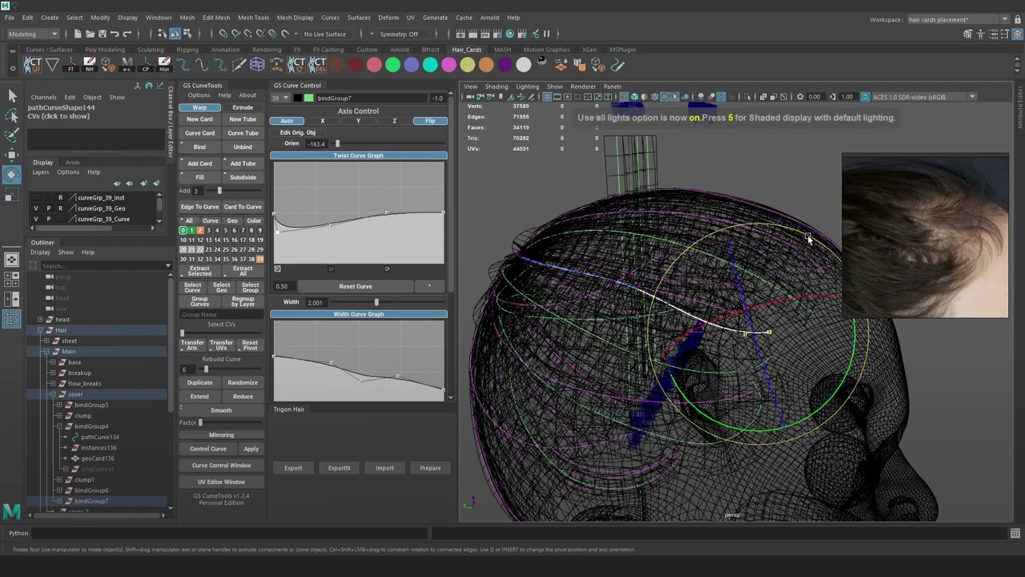
{"action": "key", "text": "6"}
Move the middle CV of the bindGroup7 guide curve slightly down and back along the side of the head
{"action": "key", "text": "w"}
{"action": "key", "text": "4"}
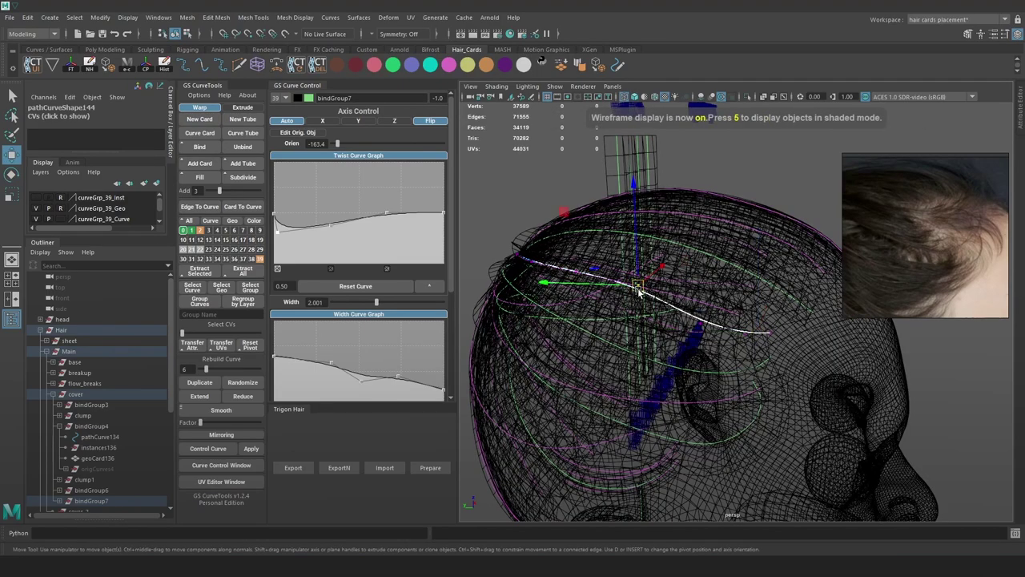
{"action": "key", "text": "6"}
{"action": "left_click_drag", "start_coordinate": [638, 290], "coordinate": [632, 295]}
{"action": "left_click_drag", "start_coordinate": [698, 292], "coordinate": [635, 285], "text": "alt"}
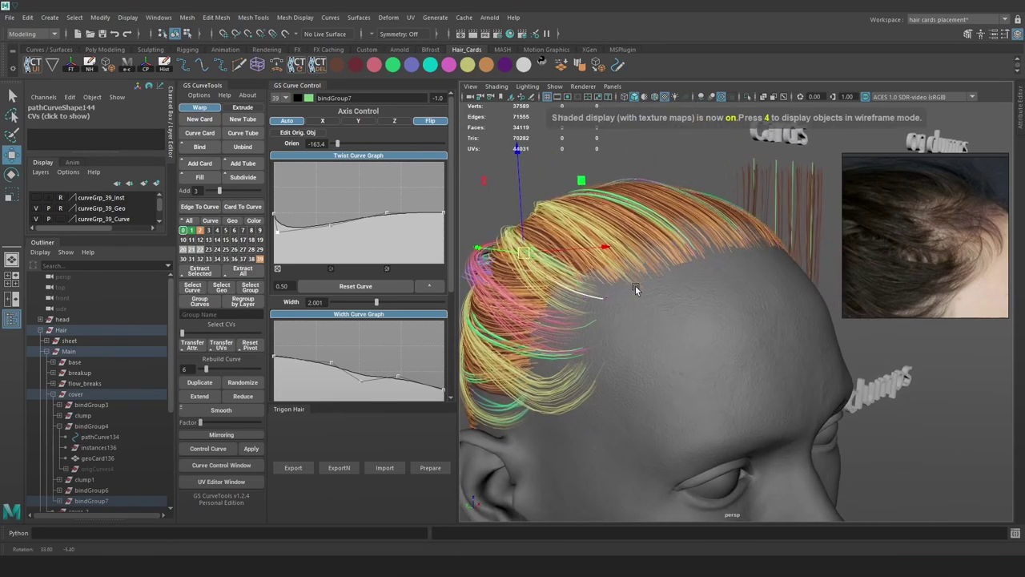
Examine the silhouette and overlap of the side clumps from the front, comparing plain shaded cards with textured strands
{"action": "left_click_drag", "start_coordinate": [570, 251], "coordinate": [686, 259], "text": "alt"}
{"action": "left_click_drag", "start_coordinate": [709, 255], "coordinate": [754, 275], "text": "alt"}
{"action": "right_click_drag", "start_coordinate": [678, 278], "coordinate": [704, 284], "text": "alt"}
{"action": "left_click_drag", "start_coordinate": [704, 283], "coordinate": [634, 248], "text": "alt"}
{"action": "right_click_drag", "start_coordinate": [635, 248], "coordinate": [648, 245], "text": "alt"}
{"action": "key", "text": "5"}
{"action": "middle_click_drag", "start_coordinate": [588, 221], "coordinate": [691, 251], "text": "alt"}
{"action": "left_click_drag", "start_coordinate": [690, 249], "coordinate": [626, 222], "text": "alt"}
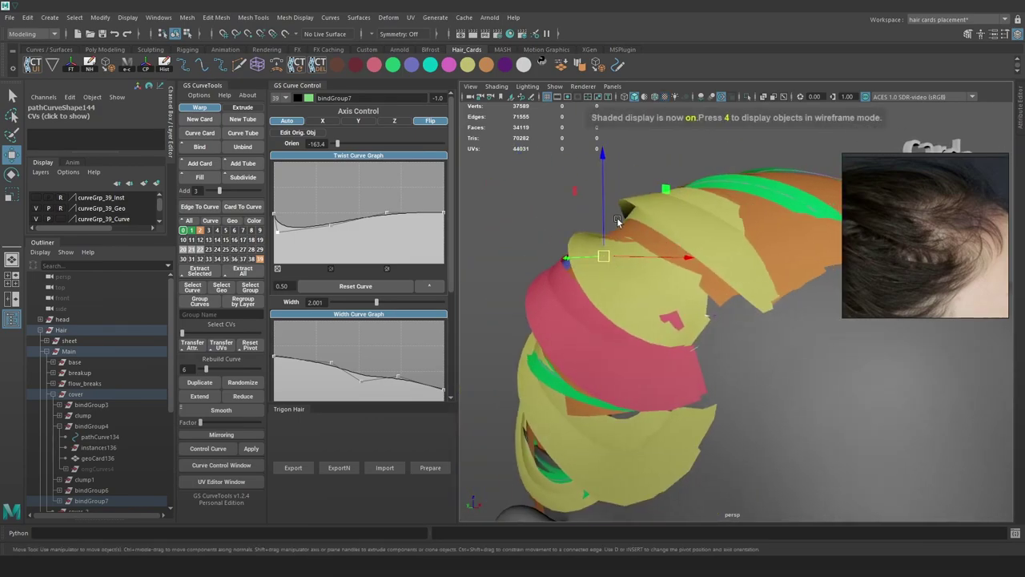
{"action": "key", "text": "6"}
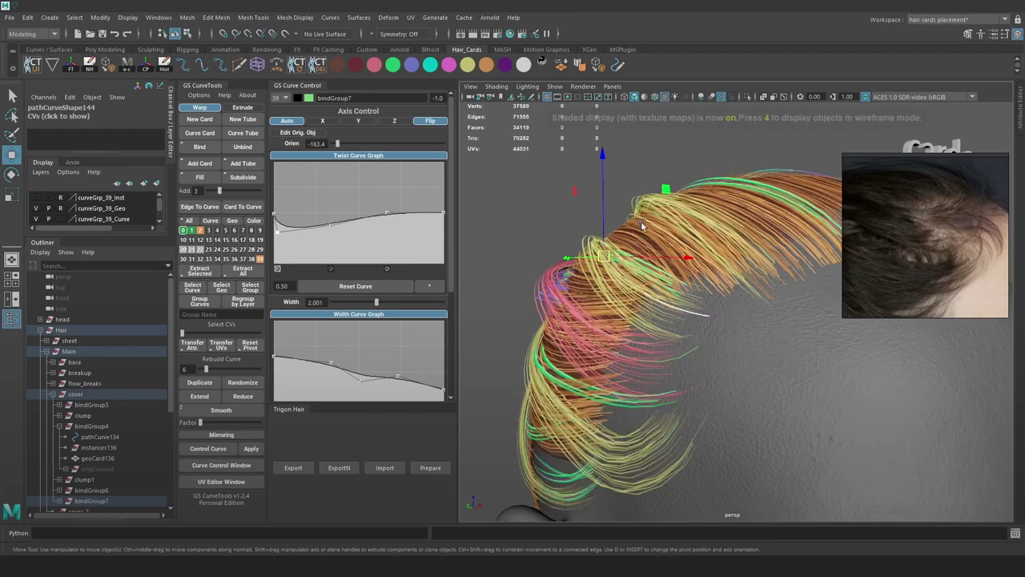
Capture the hair area as a screenshot and outline in red the stepped silhouette between the two yellow clumps' roots
{"action": "key", "text": "F12"}
{"action": "key", "text": "Print"}
{"action": "left_click_drag", "start_coordinate": [447, 118], "coordinate": [961, 399]}
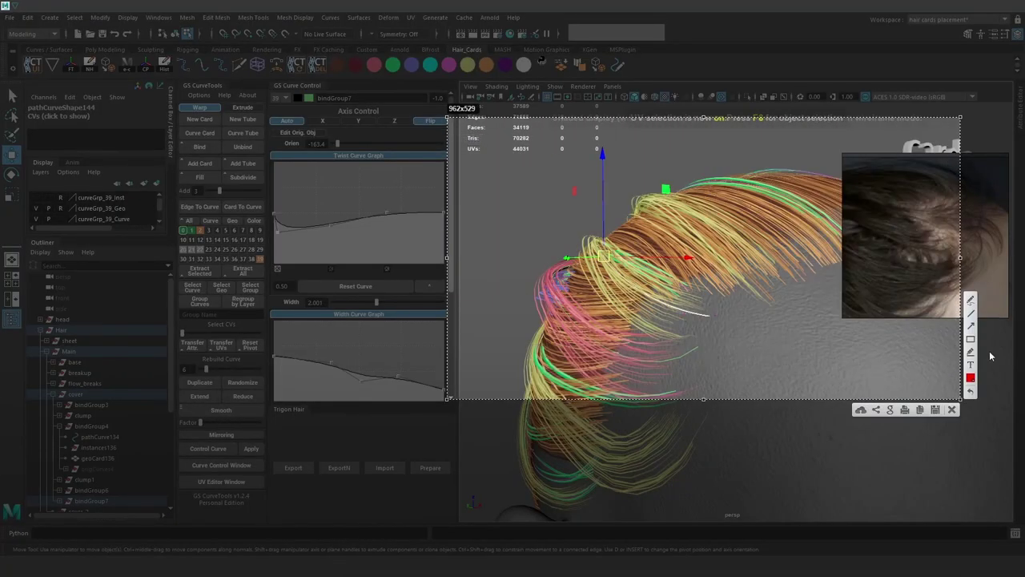
{"action": "mouse_move", "coordinate": [586, 237]}
{"action": "left_mouse_down"}
{"action": "mouse_move", "coordinate": [578, 256]}
{"action": "mouse_move", "coordinate": [608, 239]}
{"action": "left_mouse_up"}
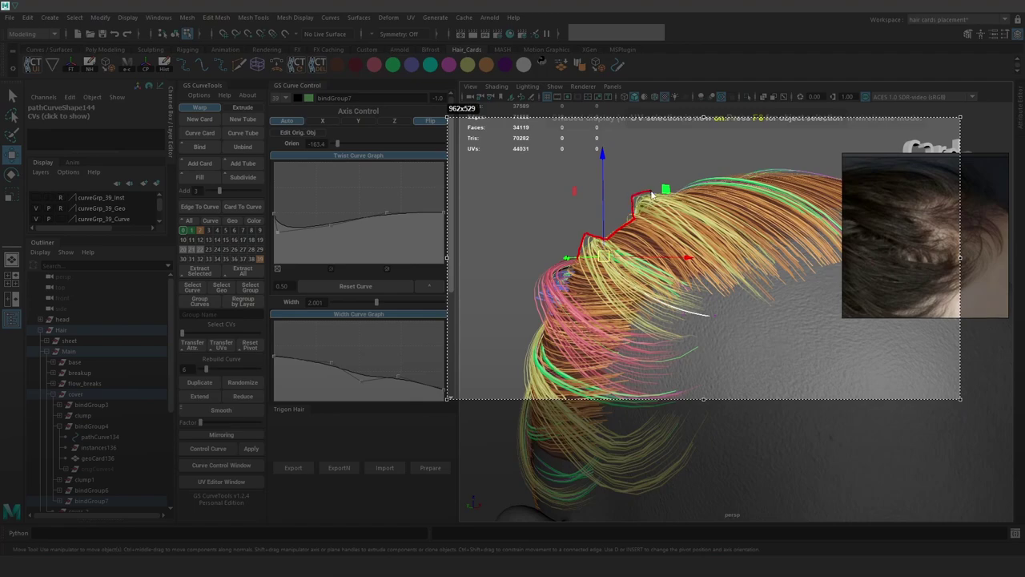
{"action": "left_click_drag", "start_coordinate": [672, 193], "coordinate": [676, 193]}
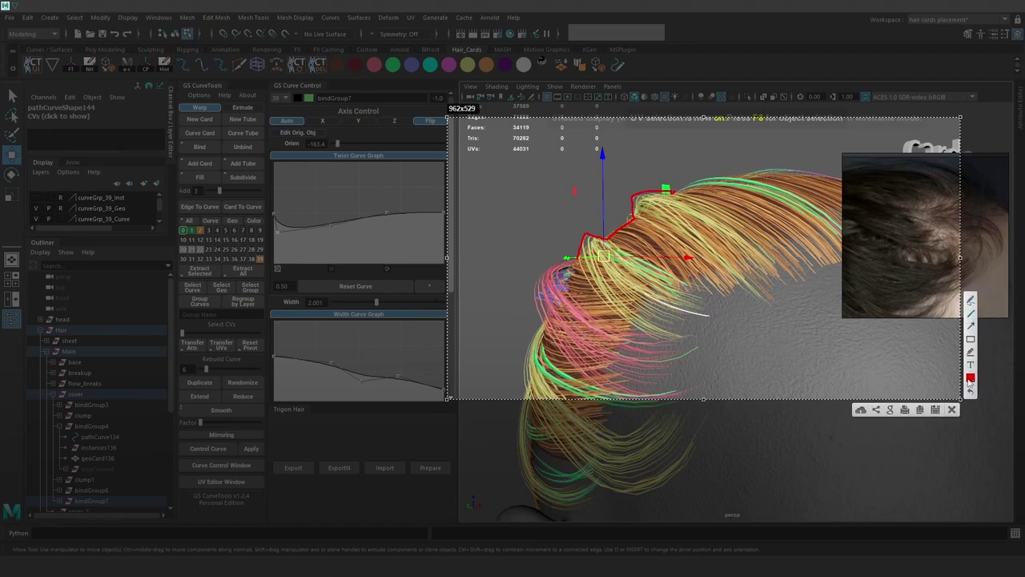
Sketch a blue grid bridging the gap between the two yellow clumps on the screenshot, and discard the capture
{"action": "left_click", "coordinate": [971, 378]}
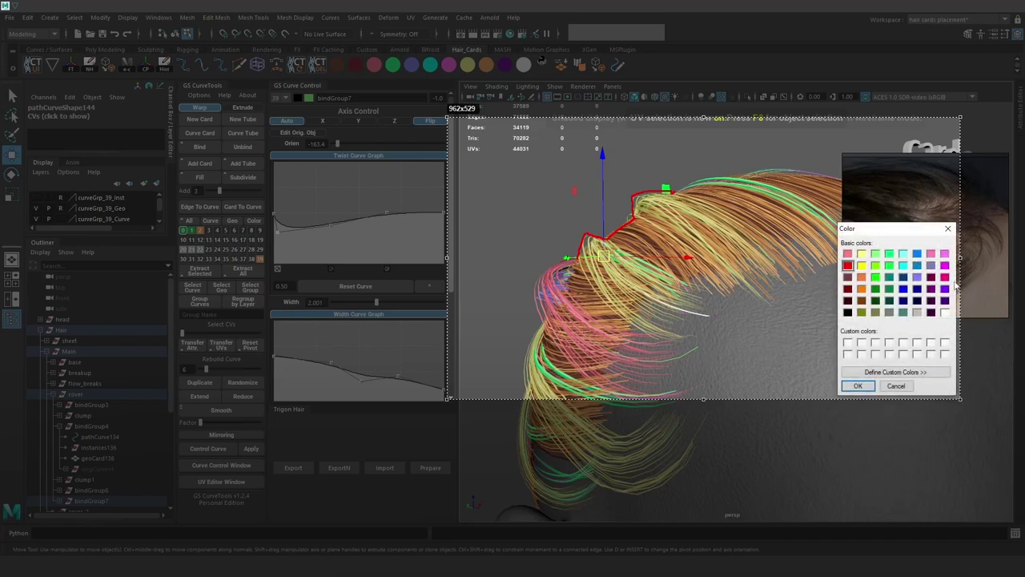
{"action": "left_click", "coordinate": [865, 387]}
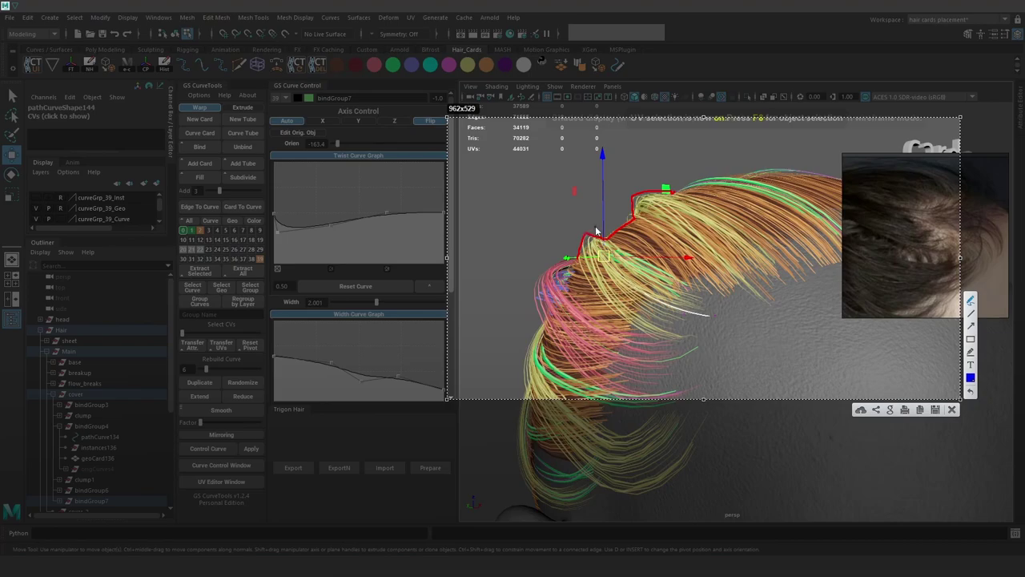
{"action": "mouse_move", "coordinate": [586, 234]}
{"action": "left_mouse_down"}
{"action": "mouse_move", "coordinate": [598, 223]}
{"action": "mouse_move", "coordinate": [589, 235]}
{"action": "left_mouse_up"}
{"action": "left_click_drag", "start_coordinate": [631, 195], "coordinate": [665, 208]}
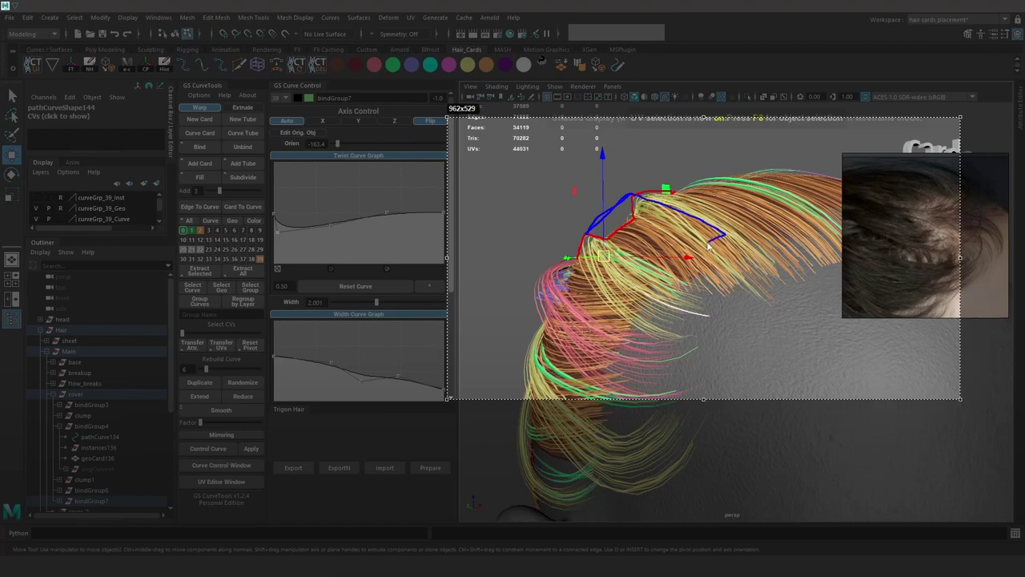
{"action": "mouse_move", "coordinate": [609, 256]}
{"action": "left_mouse_down"}
{"action": "mouse_move", "coordinate": [589, 235]}
{"action": "mouse_move", "coordinate": [666, 265]}
{"action": "left_mouse_up"}
{"action": "left_click_drag", "start_coordinate": [615, 208], "coordinate": [620, 213]}
{"action": "left_click_drag", "start_coordinate": [686, 254], "coordinate": [687, 256]}
{"action": "left_click_drag", "start_coordinate": [605, 246], "coordinate": [653, 192]}
{"action": "left_click_drag", "start_coordinate": [627, 276], "coordinate": [693, 201]}
{"action": "left_click_drag", "start_coordinate": [648, 289], "coordinate": [698, 221]}
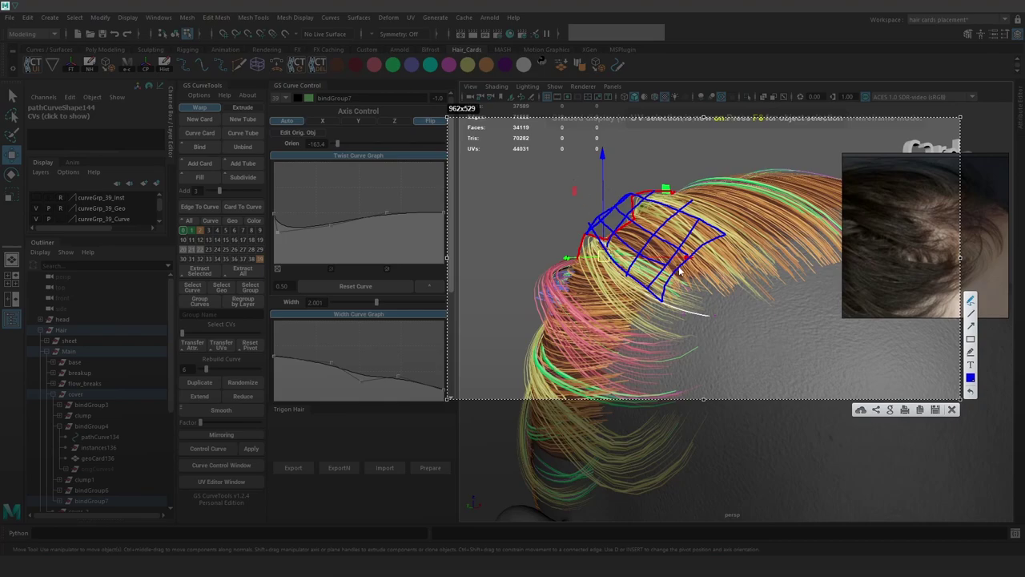
{"action": "mouse_move", "coordinate": [681, 272]}
{"action": "left_mouse_down"}
{"action": "mouse_move", "coordinate": [692, 273]}
{"action": "mouse_move", "coordinate": [691, 257]}
{"action": "mouse_move", "coordinate": [691, 274]}
{"action": "left_mouse_up"}
{"action": "left_click", "coordinate": [953, 409]}
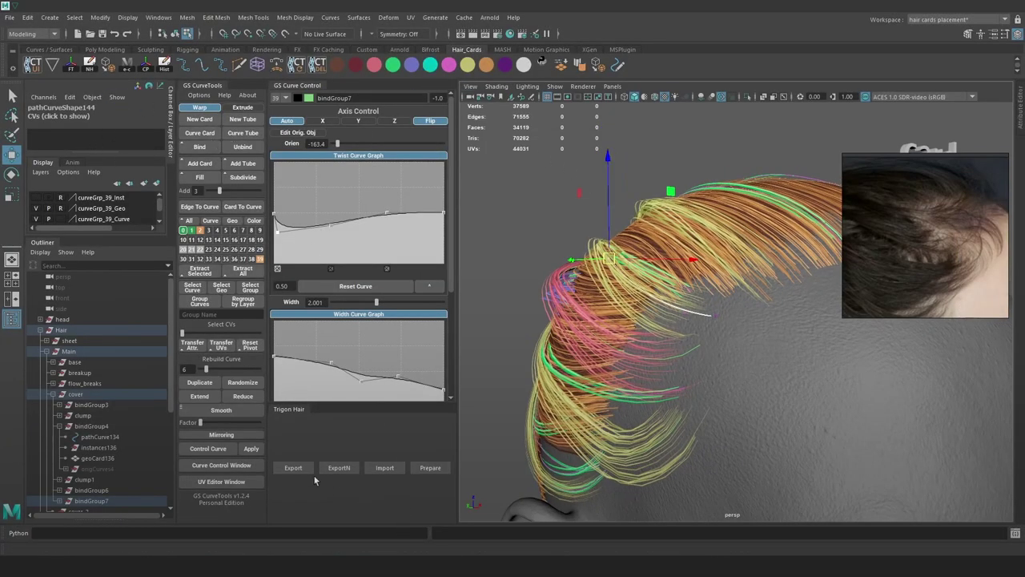
Switch to Marmoset Toolbag and examine the clump gaps along the crown and temple from the front, side and back
{"action": "mouse_move", "coordinate": [279, 567]}
{"action": "left_click", "coordinate": [279, 525]}
{"action": "left_click_drag", "start_coordinate": [612, 311], "coordinate": [563, 294], "text": "alt"}
{"action": "scroll", "coordinate": [601, 227], "scroll_direction": "up", "scroll_amount": 5}
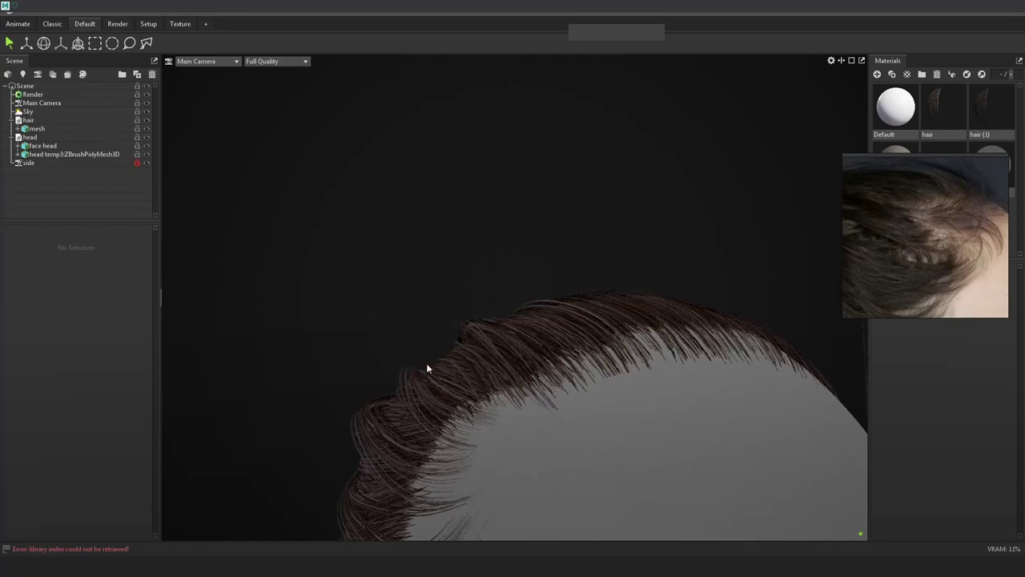
{"action": "left_click_drag", "start_coordinate": [480, 287], "coordinate": [513, 342]}
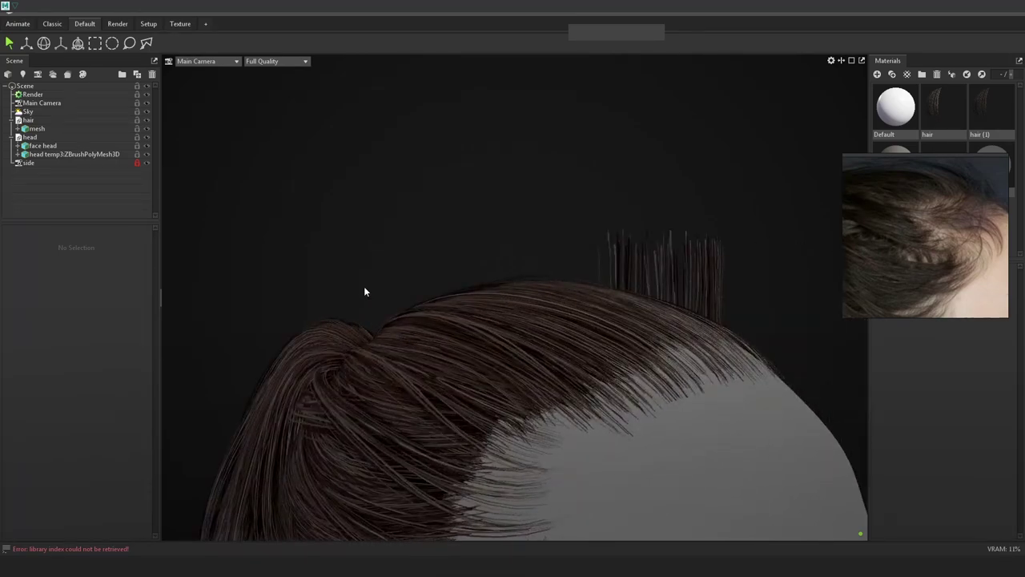
{"action": "right_click_drag", "start_coordinate": [638, 392], "coordinate": [567, 297], "text": "alt"}
{"action": "left_click_drag", "start_coordinate": [567, 297], "coordinate": [678, 297], "text": "alt"}
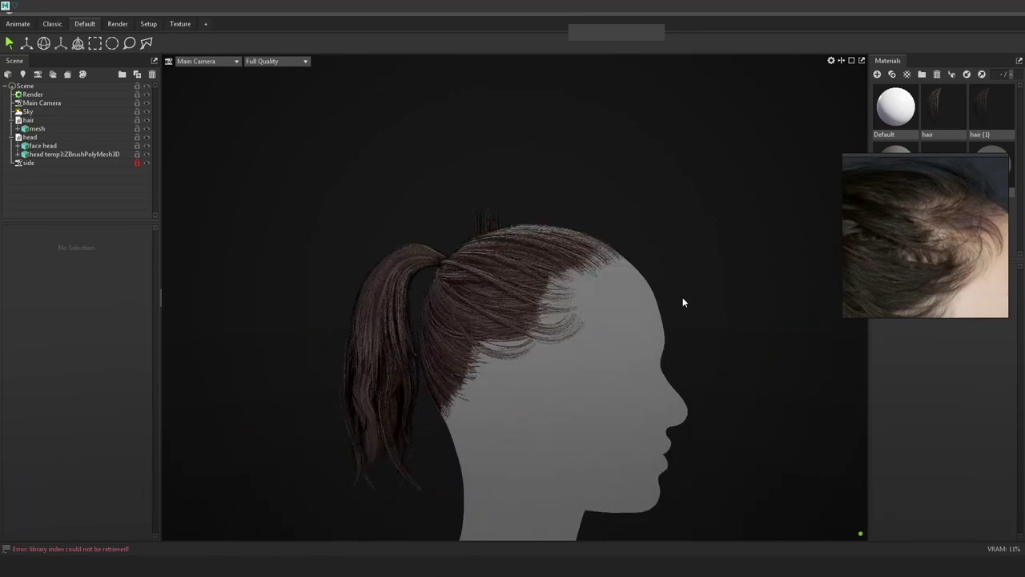
{"action": "left_click_drag", "start_coordinate": [616, 289], "coordinate": [669, 263]}
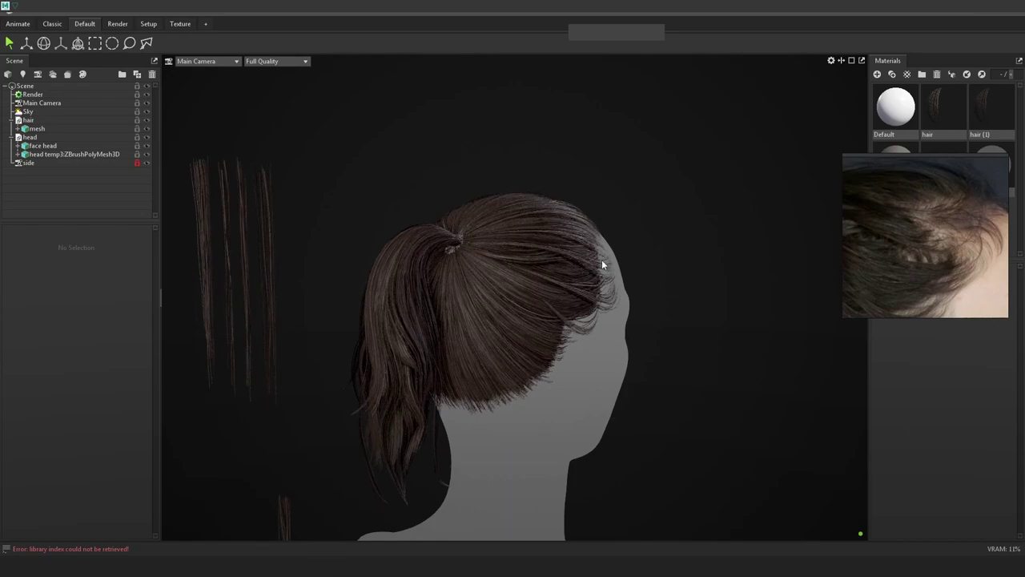
{"action": "left_click_drag", "start_coordinate": [571, 317], "coordinate": [652, 245]}
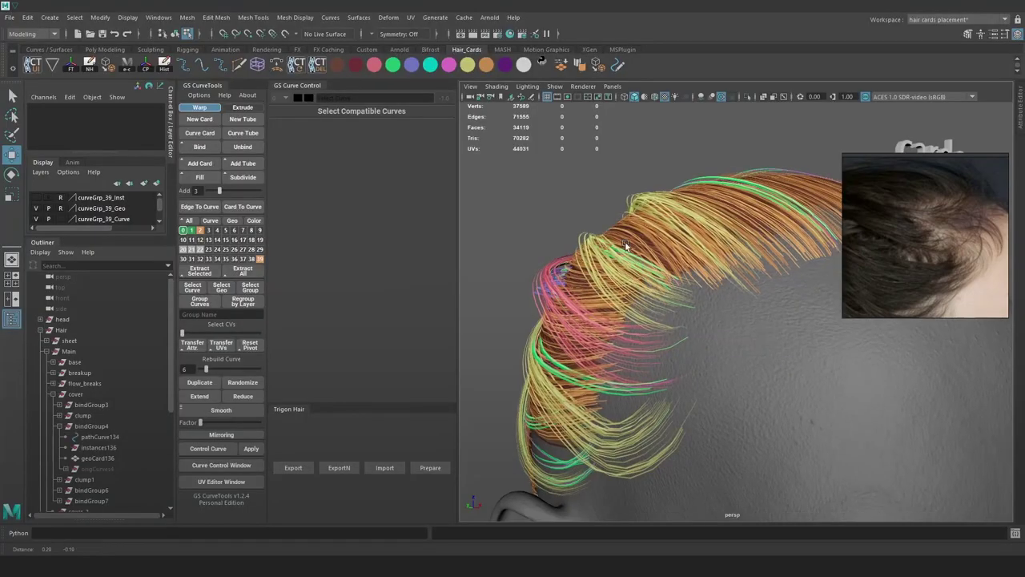
Return to Maya and mirror the bindGroup6 clump above the temple to the opposite side of the head
{"action": "left_click", "coordinate": [661, 298]}
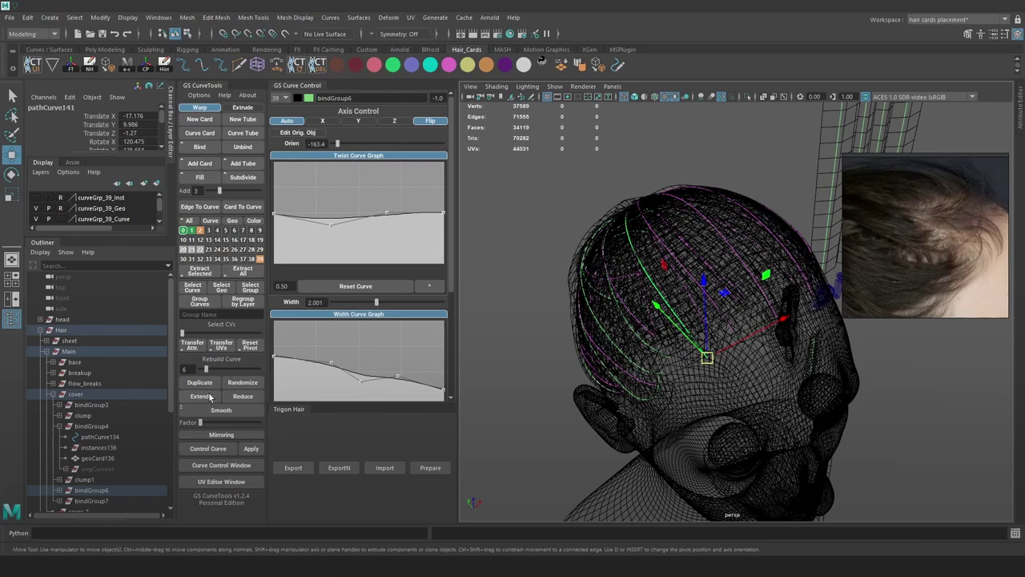
{"action": "left_click", "coordinate": [221, 435]}
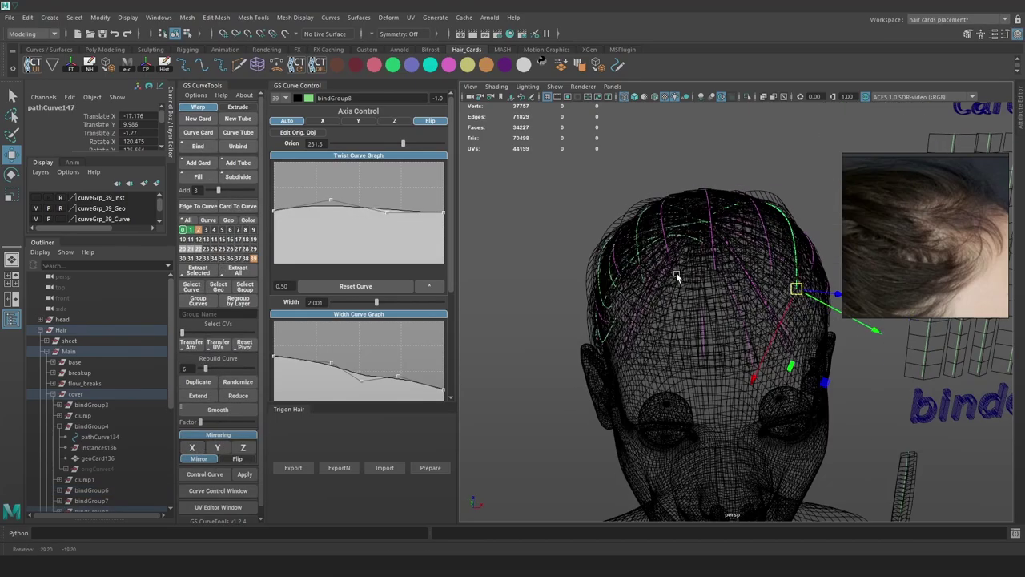
Try moving the mirrored bindGroup8 clump at the hairline and undo the move
{"action": "key", "text": "6"}
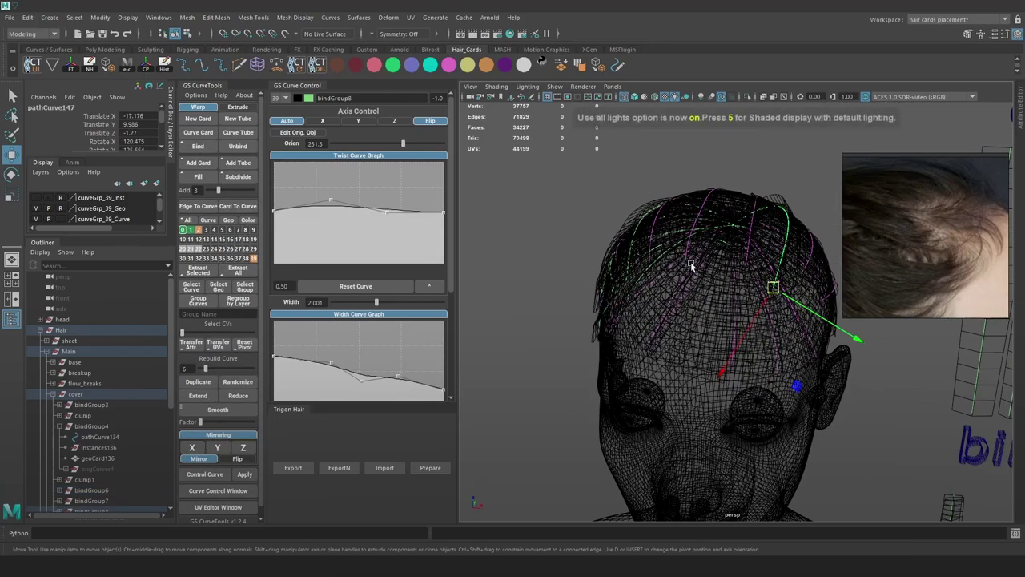
{"action": "left_click_drag", "start_coordinate": [769, 253], "coordinate": [715, 274], "text": "alt"}
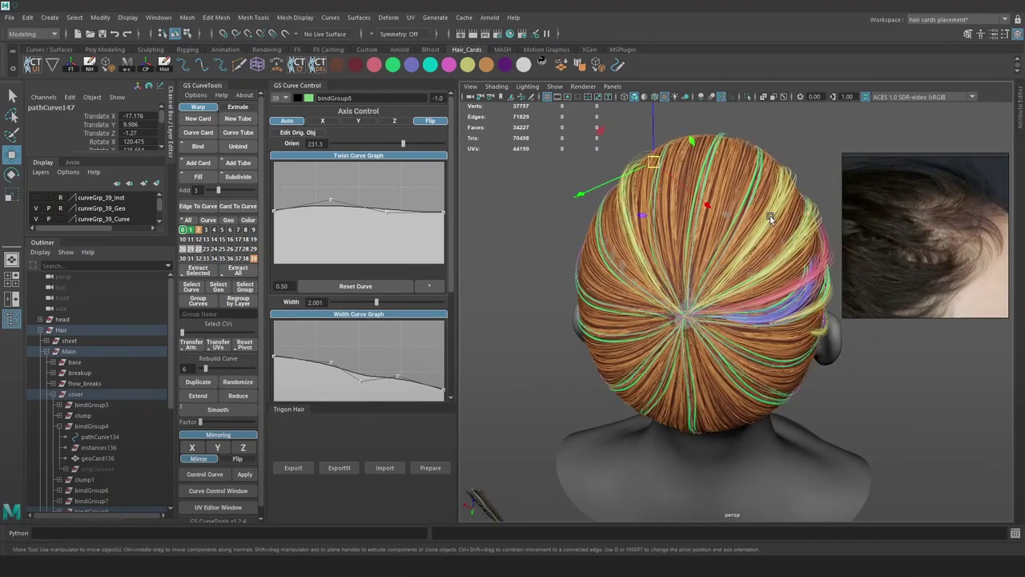
{"action": "left_click_drag", "start_coordinate": [563, 266], "coordinate": [578, 265], "text": "alt"}
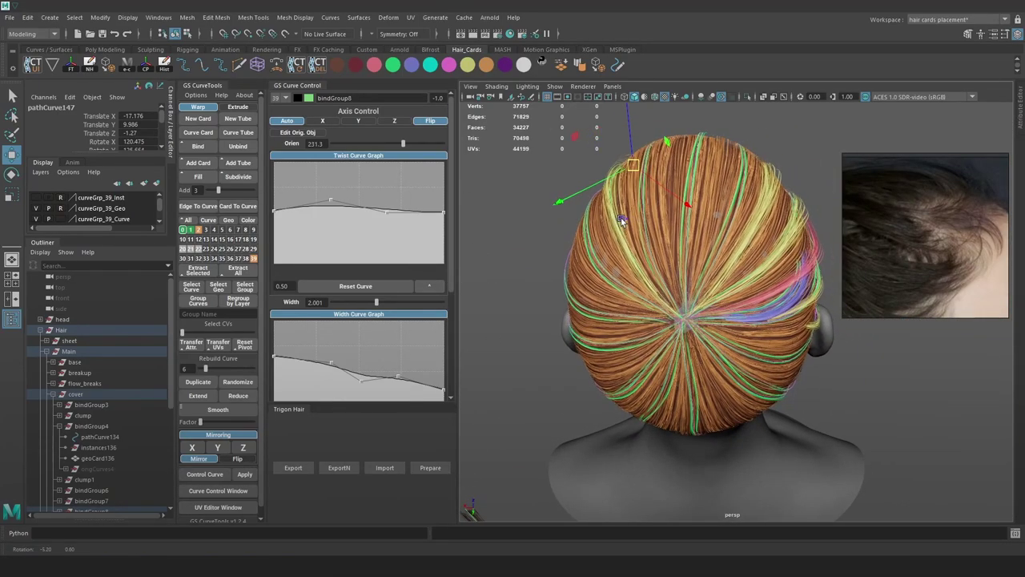
{"action": "left_click_drag", "start_coordinate": [635, 165], "coordinate": [623, 160]}
{"action": "key", "text": "ctrl+z"}
{"action": "left_click_drag", "start_coordinate": [633, 230], "coordinate": [743, 284], "text": "alt"}
Edit the mirrored bindGroup8 curve's control vertices and reposition the one near its hairline tip
{"action": "key", "text": "4"}
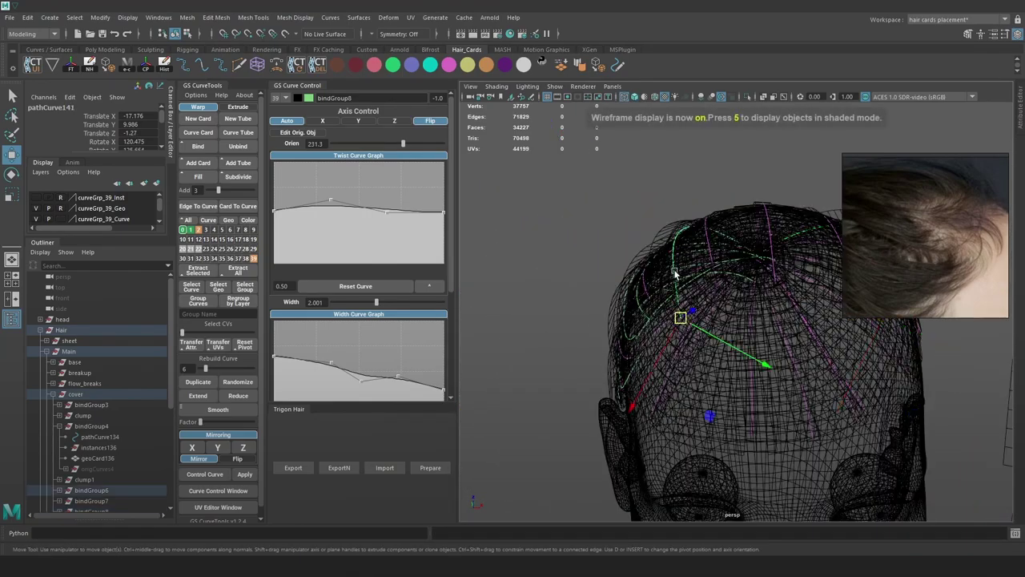
{"action": "left_click", "coordinate": [676, 274]}
{"action": "left_click_drag", "start_coordinate": [676, 274], "coordinate": [615, 250], "text": "alt"}
{"action": "left_click", "coordinate": [702, 277]}
{"action": "key", "text": "7"}
{"action": "key", "text": "6"}
{"action": "right_click", "coordinate": [749, 190]}
{"action": "right_click_drag", "start_coordinate": [749, 192], "coordinate": [689, 191]}
{"action": "key", "text": "4"}
{"action": "left_click_drag", "start_coordinate": [687, 290], "coordinate": [716, 350]}
{"action": "key", "text": "7"}
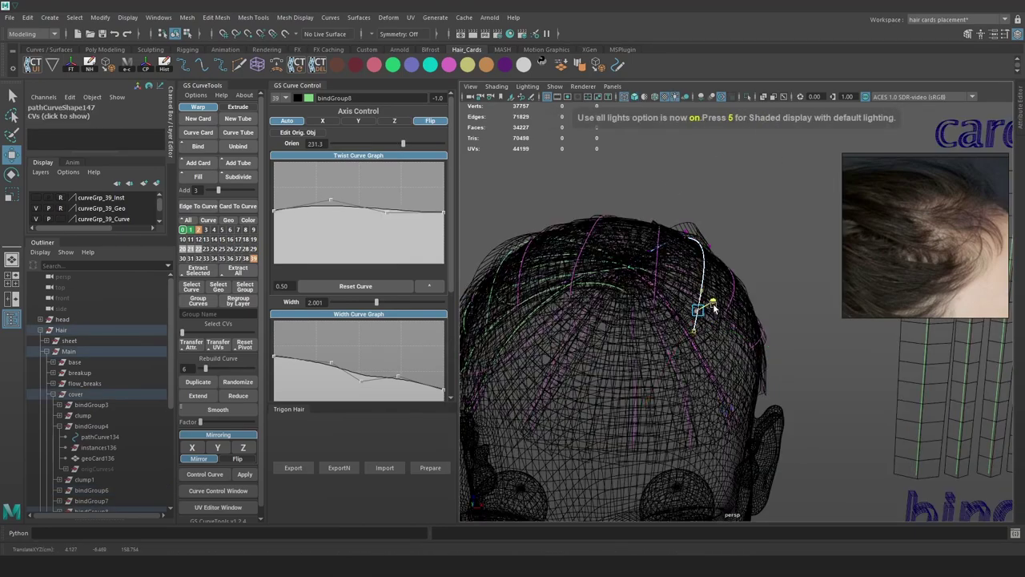
Refine the bindGroup8 curve's control vertices from another side and return to object selection
{"action": "key", "text": "6"}
{"action": "left_click_drag", "start_coordinate": [716, 300], "coordinate": [589, 342], "text": "alt"}
{"action": "left_click_drag", "start_coordinate": [561, 273], "coordinate": [578, 282]}
{"action": "key", "text": "e"}
{"action": "key", "text": "w"}
{"action": "left_click_drag", "start_coordinate": [724, 260], "coordinate": [746, 200], "text": "alt"}
{"action": "key", "text": "4"}
{"action": "right_click_drag", "start_coordinate": [746, 200], "coordinate": [801, 153]}
{"action": "left_click", "coordinate": [801, 153]}
{"action": "left_click", "coordinate": [735, 181]}
Set the orientation of the mirrored bindGroup8 clump to 218.1
{"action": "left_click", "coordinate": [529, 209], "text": "shift"}
{"action": "left_click_drag", "start_coordinate": [648, 277], "coordinate": [653, 225], "text": "alt"}
{"action": "key", "text": "5"}
{"action": "key", "text": "6"}
{"action": "left_click", "coordinate": [600, 205]}
{"action": "key", "text": "5"}
{"action": "key", "text": "4"}
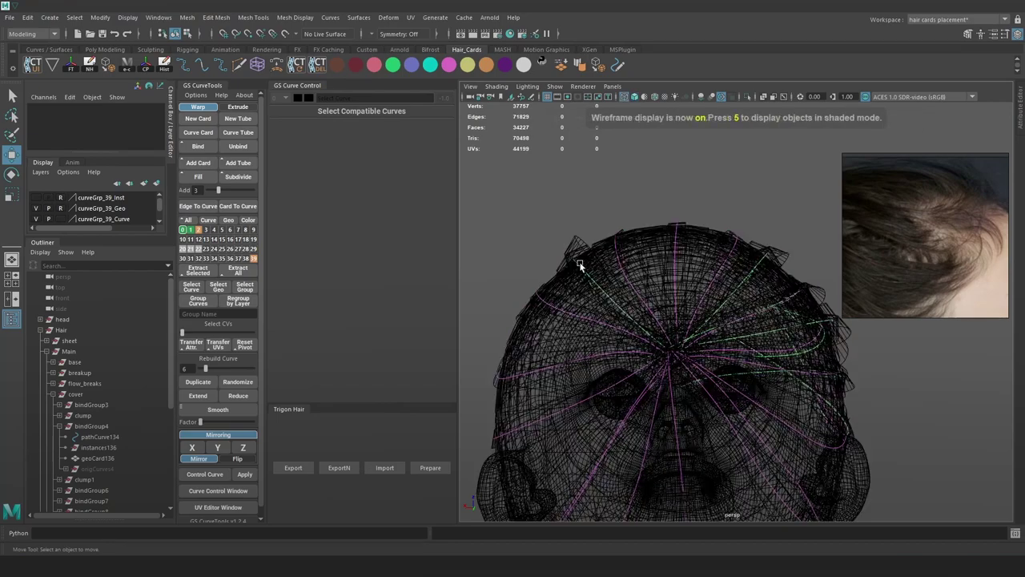
{"action": "left_click", "coordinate": [580, 263]}
{"action": "key", "text": "7"}
{"action": "key", "text": "6"}
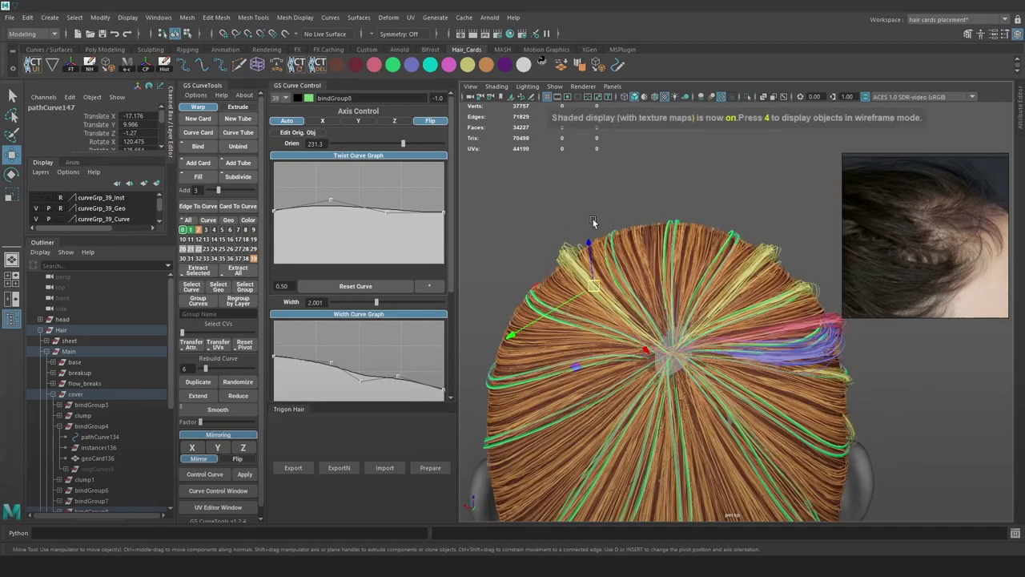
{"action": "left_click_drag", "start_coordinate": [402, 144], "coordinate": [400, 144]}
Hide the pink path curves of curve layers 1 and 2 while keeping their hair cards displayed
{"action": "left_click_drag", "start_coordinate": [650, 258], "coordinate": [509, 271], "text": "alt"}
{"action": "key", "text": "4"}
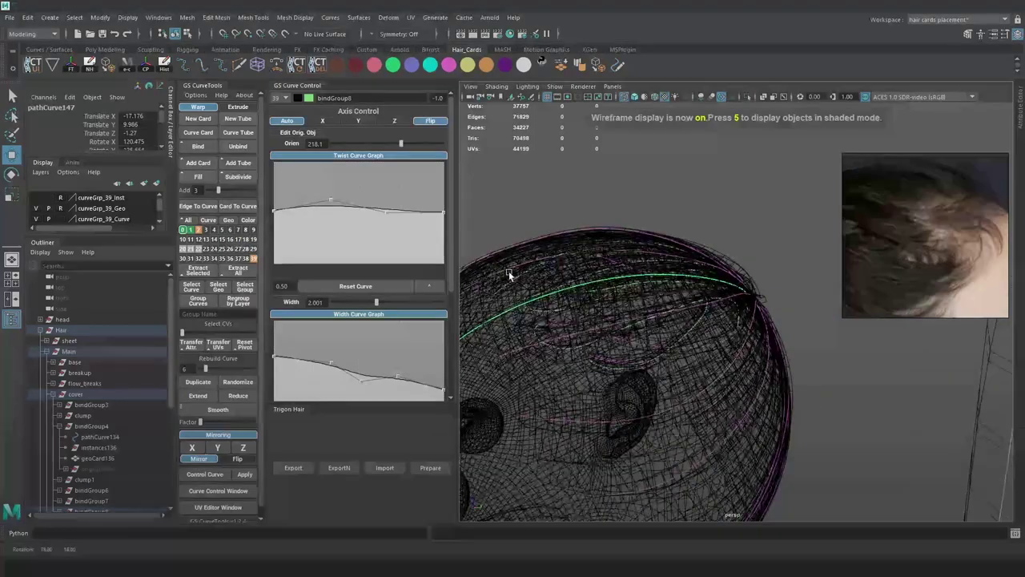
{"action": "key", "text": "6"}
{"action": "left_click", "coordinate": [192, 232], "text": "ctrl"}
{"action": "left_click", "coordinate": [193, 232], "text": "ctrl"}
{"action": "right_click_drag", "start_coordinate": [192, 233], "coordinate": [160, 243]}
{"action": "middle_click_drag", "start_coordinate": [657, 272], "coordinate": [706, 251], "text": "alt"}
{"action": "left_click_drag", "start_coordinate": [707, 250], "coordinate": [750, 258], "text": "alt"}
{"action": "left_click", "coordinate": [200, 231], "text": "alt"}
{"action": "left_click", "coordinate": [200, 231], "text": "alt"}
{"action": "left_click", "coordinate": [207, 230], "text": "alt"}
{"action": "left_click", "coordinate": [199, 231], "text": "alt"}
{"action": "left_click", "coordinate": [200, 230], "text": "alt"}
{"action": "left_click_drag", "start_coordinate": [609, 264], "coordinate": [744, 255], "text": "alt"}
{"action": "right_click_drag", "start_coordinate": [199, 230], "coordinate": [179, 243]}
{"action": "left_click_drag", "start_coordinate": [625, 242], "coordinate": [653, 255], "text": "alt"}
Select the temple and hairline clump curves, including bindGroup4, bindGroup6, bindGroup7 and bindGroup8, and move them to curve layer 3
{"action": "key", "text": "4"}
{"action": "left_click", "coordinate": [638, 273]}
{"action": "scroll", "coordinate": [575, 243], "scroll_direction": "up", "scroll_amount": 1}
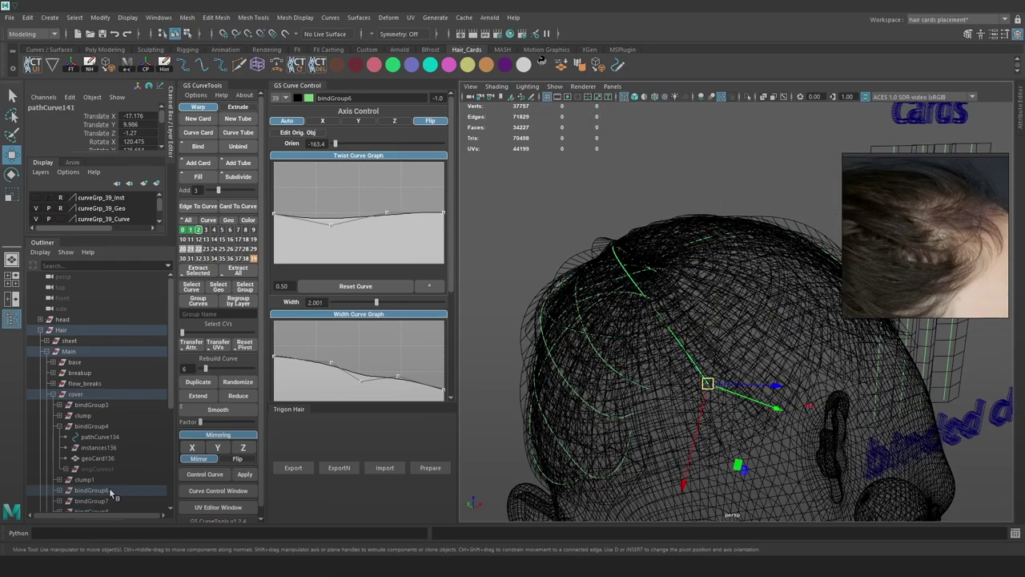
{"action": "left_click", "coordinate": [110, 491]}
{"action": "scroll", "coordinate": [693, 221], "scroll_direction": "down", "scroll_amount": 6}
{"action": "left_click_drag", "start_coordinate": [694, 221], "coordinate": [788, 302], "text": "alt"}
{"action": "left_click", "coordinate": [789, 301]}
{"action": "key", "text": "5"}
{"action": "key", "text": "4"}
{"action": "middle_click_drag", "start_coordinate": [791, 302], "coordinate": [725, 301], "text": "alt"}
{"action": "left_click", "coordinate": [724, 302]}
{"action": "left_click", "coordinate": [708, 325], "text": "shift"}
{"action": "left_click", "coordinate": [687, 394], "text": "shift"}
{"action": "left_click", "coordinate": [687, 394], "text": "shift"}
{"action": "left_click_drag", "start_coordinate": [687, 394], "coordinate": [694, 362], "text": "alt"}
{"action": "left_click", "coordinate": [739, 307], "text": "shift"}
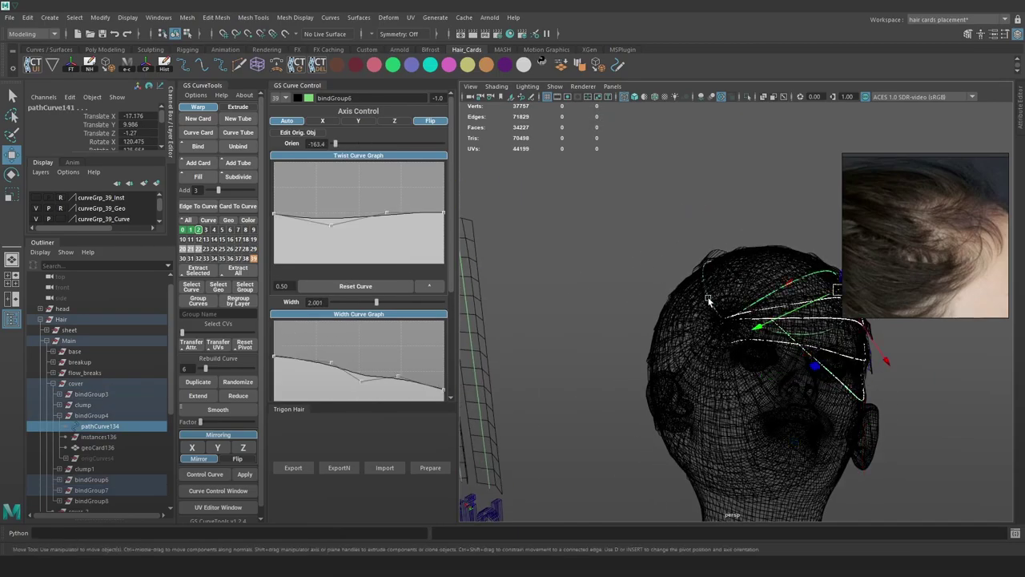
{"action": "left_click", "coordinate": [708, 300], "text": "shift"}
{"action": "left_click_drag", "start_coordinate": [750, 305], "coordinate": [710, 319], "text": "alt"}
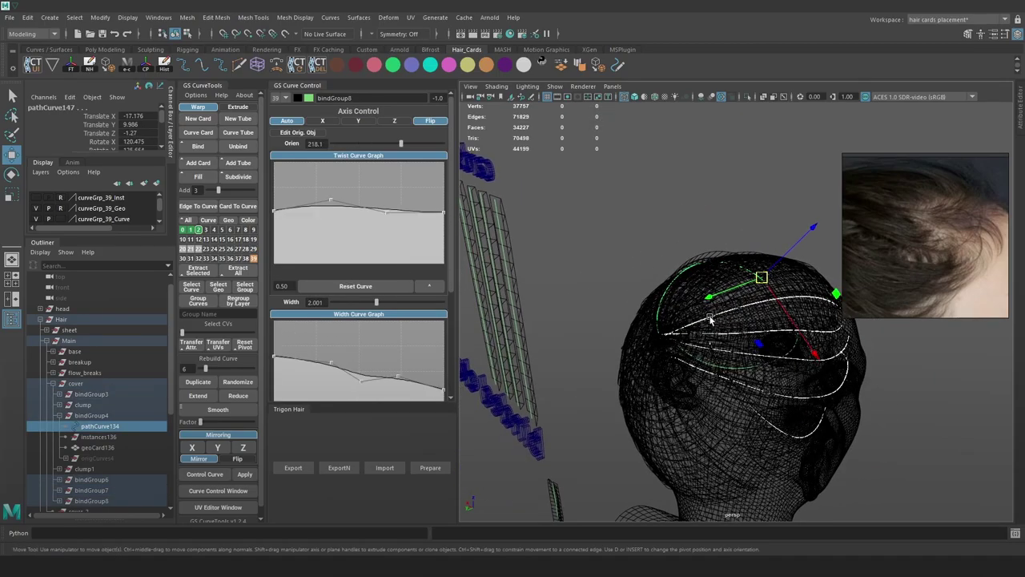
{"action": "right_click", "coordinate": [207, 230]}
{"action": "right_click_drag", "start_coordinate": [210, 232], "coordinate": [213, 213]}
Move the bindGroup5 clump curve to curve layer 3 and clear the selection
{"action": "left_click_drag", "start_coordinate": [698, 231], "coordinate": [640, 305], "text": "alt"}
{"action": "left_click", "coordinate": [629, 311]}
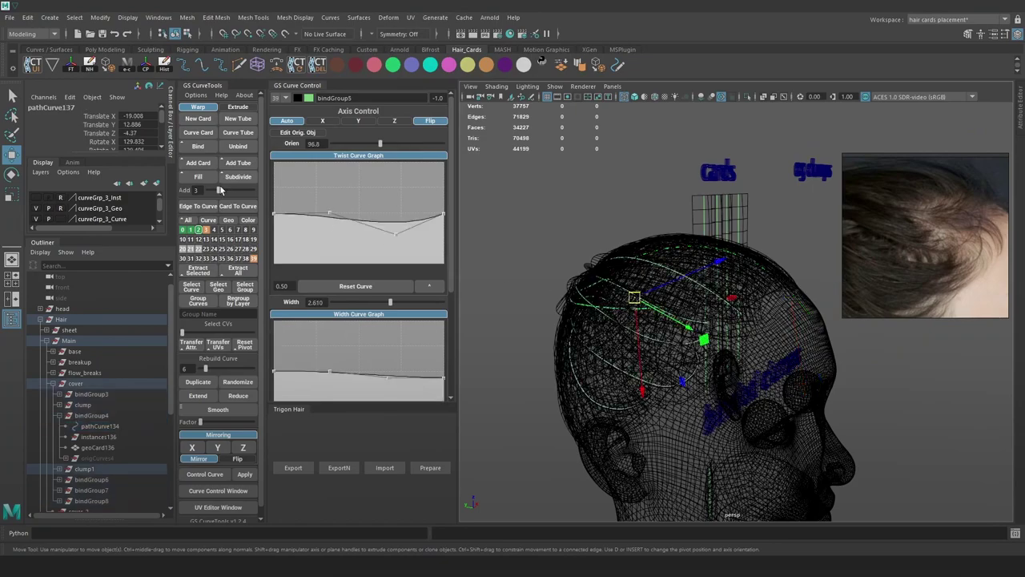
{"action": "right_click_drag", "start_coordinate": [206, 231], "coordinate": [213, 212]}
{"action": "left_click", "coordinate": [624, 207]}
{"action": "left_click_drag", "start_coordinate": [624, 207], "coordinate": [602, 209], "text": "alt"}
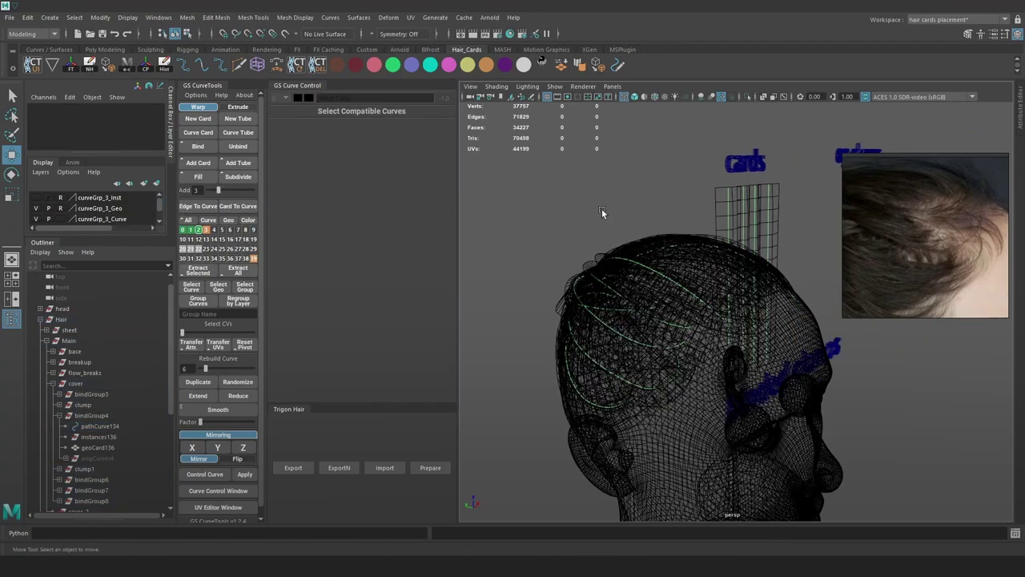
{"action": "key", "text": "6"}
Select the opposing bindGroup6 and bindGroup8 clumps and fill the gap between them with three clumps
{"action": "left_click_drag", "start_coordinate": [648, 237], "coordinate": [759, 239], "text": "alt"}
{"action": "key", "text": "4"}
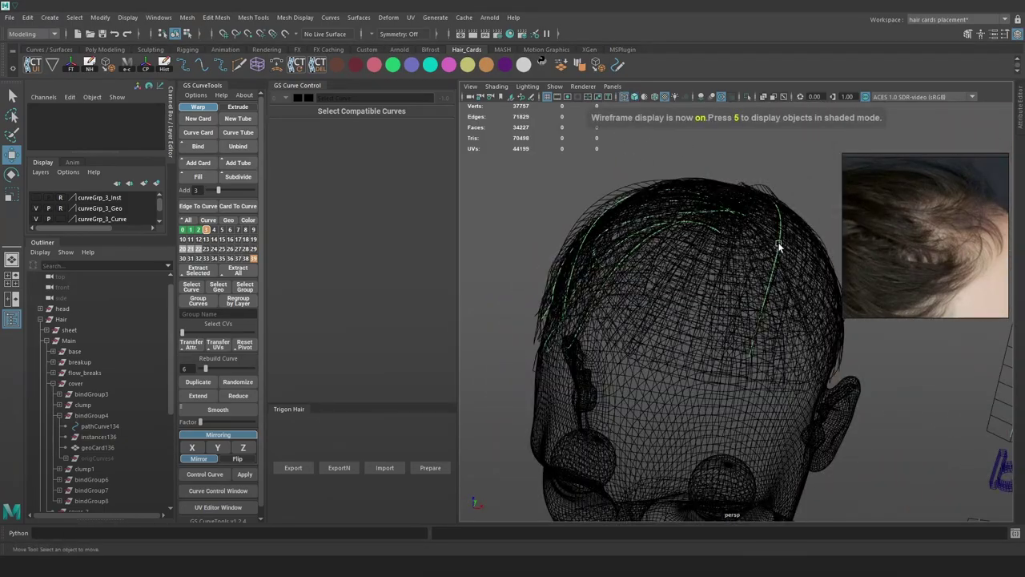
{"action": "left_click", "coordinate": [640, 253]}
{"action": "left_click_drag", "start_coordinate": [640, 253], "coordinate": [579, 271], "text": "alt"}
{"action": "left_click", "coordinate": [588, 266]}
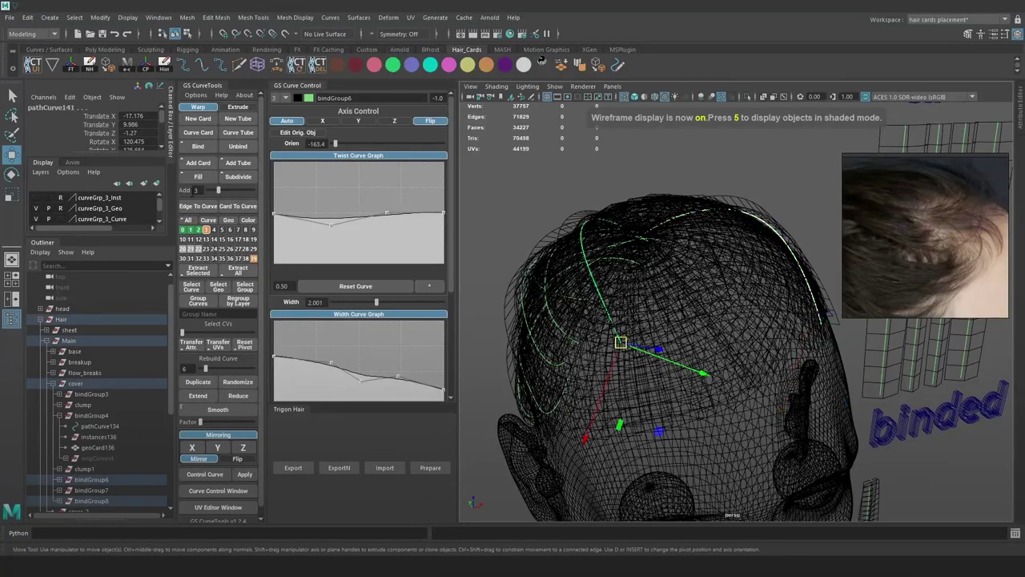
{"action": "left_click", "coordinate": [201, 180]}
Raise the three filled clumps above the crown
{"action": "left_click_drag", "start_coordinate": [722, 210], "coordinate": [658, 182], "text": "alt"}
{"action": "key", "text": "w"}
{"action": "left_click_drag", "start_coordinate": [785, 186], "coordinate": [788, 154]}
{"action": "key", "text": "6"}
{"action": "left_click_drag", "start_coordinate": [789, 192], "coordinate": [646, 197]}
{"action": "key", "text": "ctrl+z"}
{"action": "key", "text": "ctrl+z"}
{"action": "left_click", "coordinate": [755, 165]}
{"action": "left_click", "coordinate": [709, 176]}
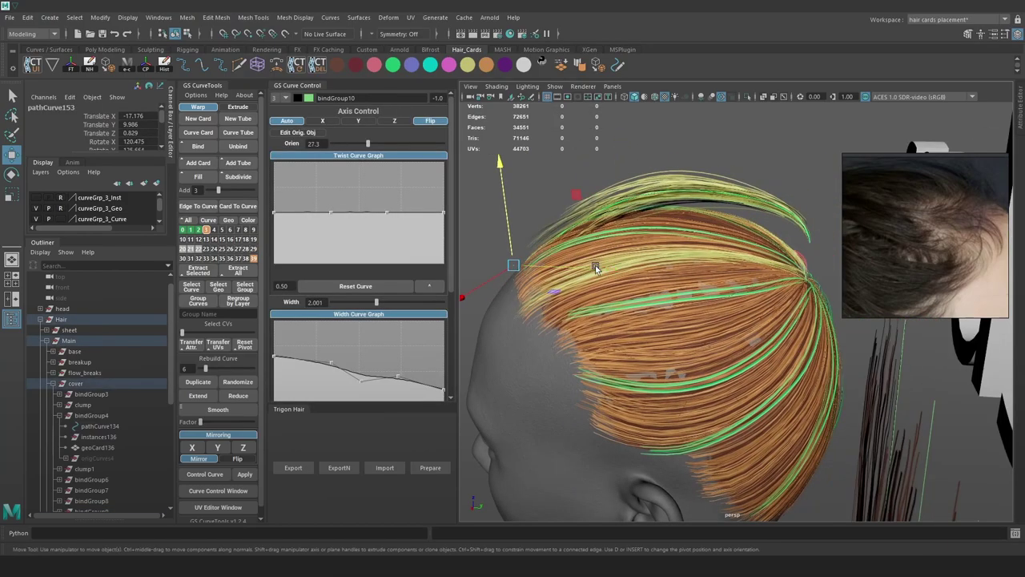
Delete the two outer filled clumps, bindGroup9 and bindGroup11
{"action": "left_click_drag", "start_coordinate": [595, 265], "coordinate": [728, 204], "text": "alt"}
{"action": "left_click", "coordinate": [707, 202]}
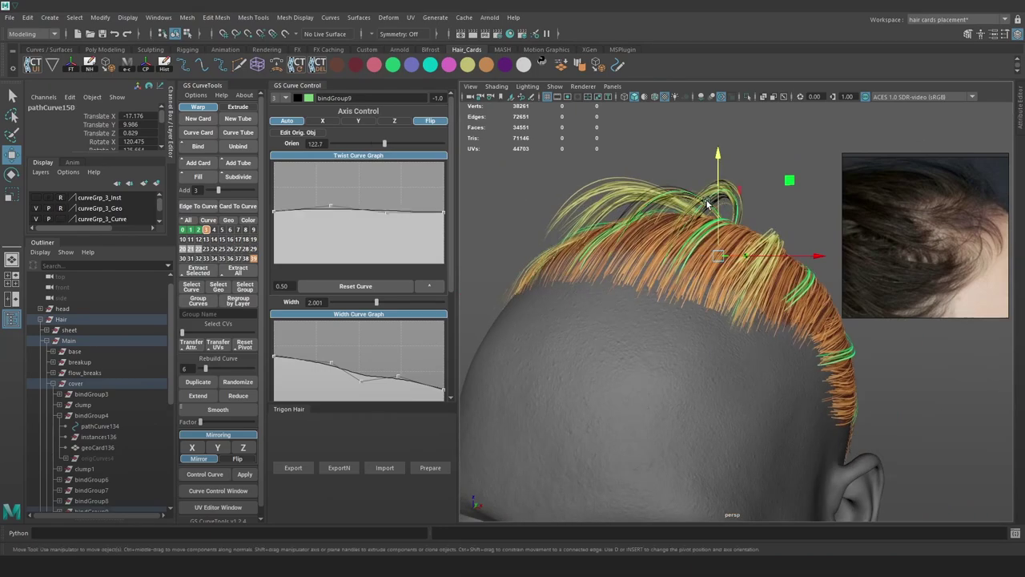
{"action": "key", "text": "4"}
{"action": "left_click", "coordinate": [607, 203]}
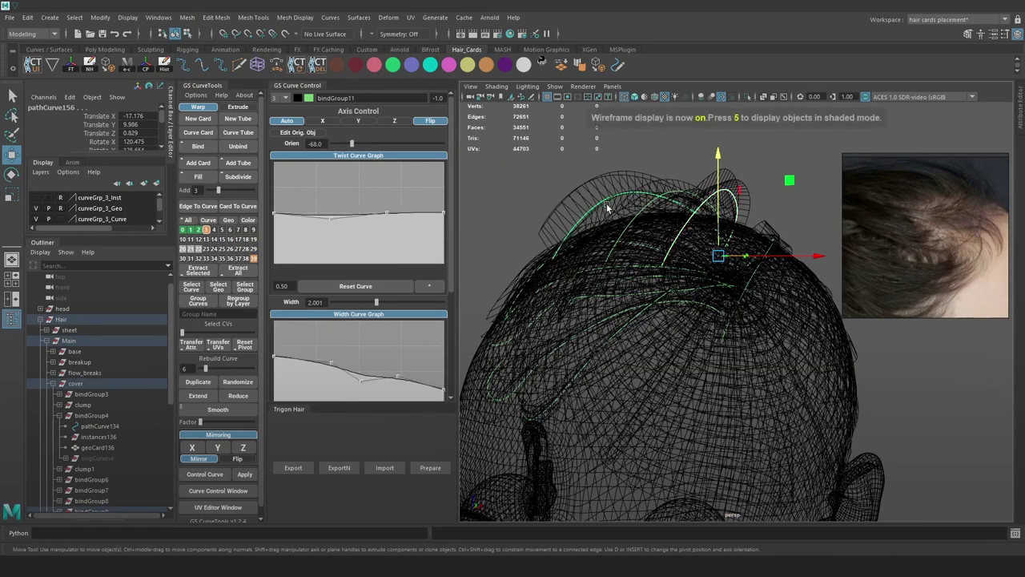
{"action": "key", "text": "Up"}
{"action": "key", "text": "Delete"}
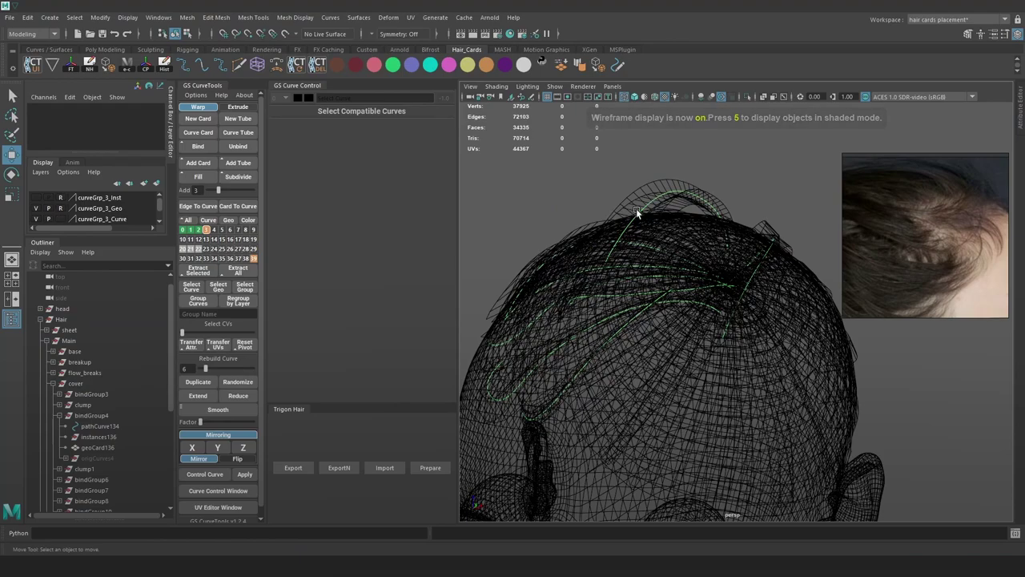
Reposition the remaining bindGroup10 clump over the crown and clear the selection
{"action": "left_click", "coordinate": [639, 212]}
{"action": "key", "text": "5"}
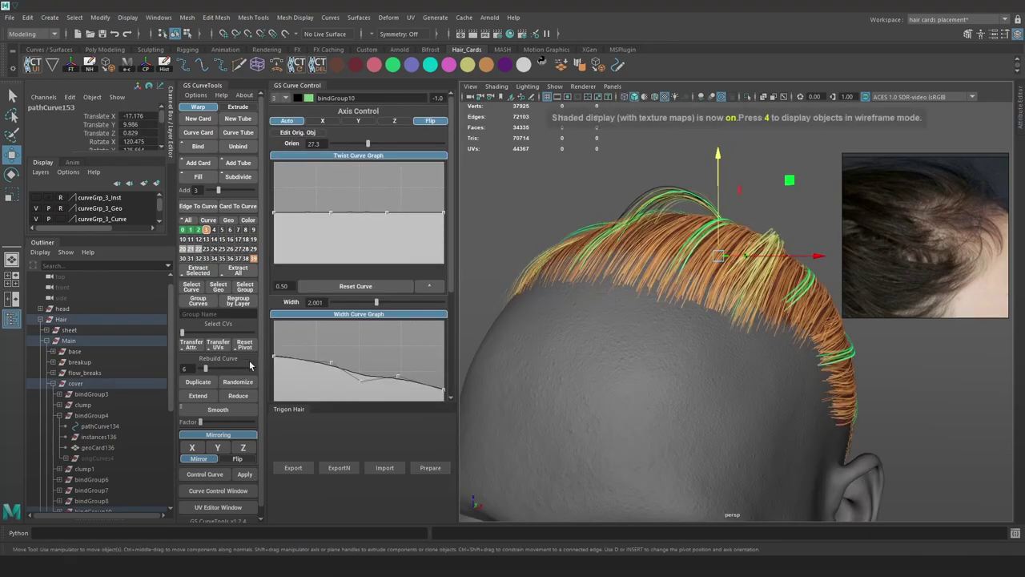
{"action": "mouse_move", "coordinate": [718, 228]}
{"action": "left_mouse_down", "text": "alt"}
{"action": "mouse_move", "coordinate": [712, 268]}
{"action": "mouse_move", "coordinate": [692, 243]}
{"action": "mouse_move", "coordinate": [639, 242]}
{"action": "mouse_move", "coordinate": [690, 255]}
{"action": "left_mouse_up", "text": "alt"}
{"action": "key", "text": "w"}
{"action": "left_click_drag", "start_coordinate": [621, 262], "coordinate": [797, 201], "text": "alt"}
{"action": "key", "text": "e"}
{"action": "key", "text": "w"}
{"action": "left_click_drag", "start_coordinate": [728, 214], "coordinate": [726, 236]}
{"action": "mouse_move", "coordinate": [753, 239]}
{"action": "left_mouse_down", "text": "alt"}
{"action": "mouse_move", "coordinate": [723, 288]}
{"action": "mouse_move", "coordinate": [685, 317]}
{"action": "mouse_move", "coordinate": [718, 341]}
{"action": "mouse_move", "coordinate": [759, 277]}
{"action": "mouse_move", "coordinate": [739, 286]}
{"action": "left_mouse_up", "text": "alt"}
{"action": "key", "text": "6"}
{"action": "key", "text": "5"}
{"action": "key", "text": "6"}
{"action": "key", "text": "e"}
{"action": "key", "text": "w"}
{"action": "left_click", "coordinate": [691, 312]}
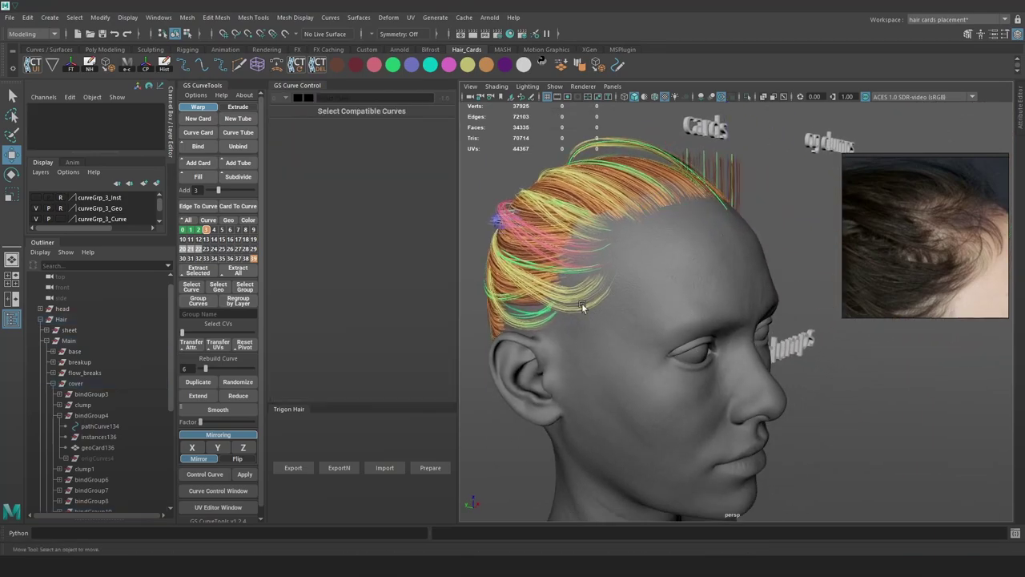
Select the face mesh in the head group and assign a new Lambert material to it
{"action": "scroll", "coordinate": [115, 306], "scroll_direction": "up", "scroll_amount": 1}
{"action": "left_click", "coordinate": [42, 319]}
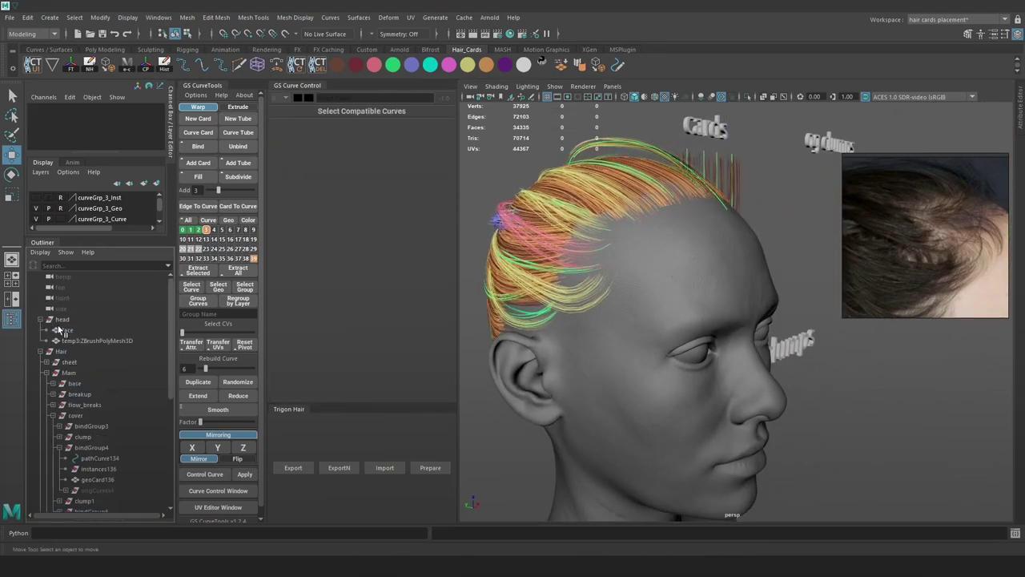
{"action": "left_click", "coordinate": [98, 327]}
{"action": "scroll", "coordinate": [766, 270], "scroll_direction": "down", "scroll_amount": 3}
{"action": "key", "text": "space"}
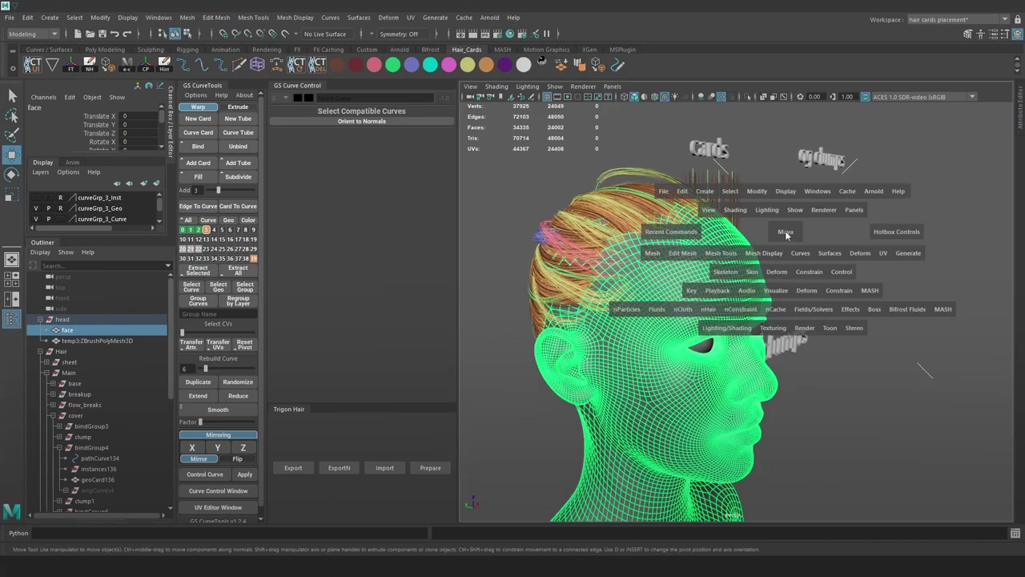
{"action": "left_click", "coordinate": [749, 326]}
{"action": "mouse_move", "coordinate": [811, 382]}
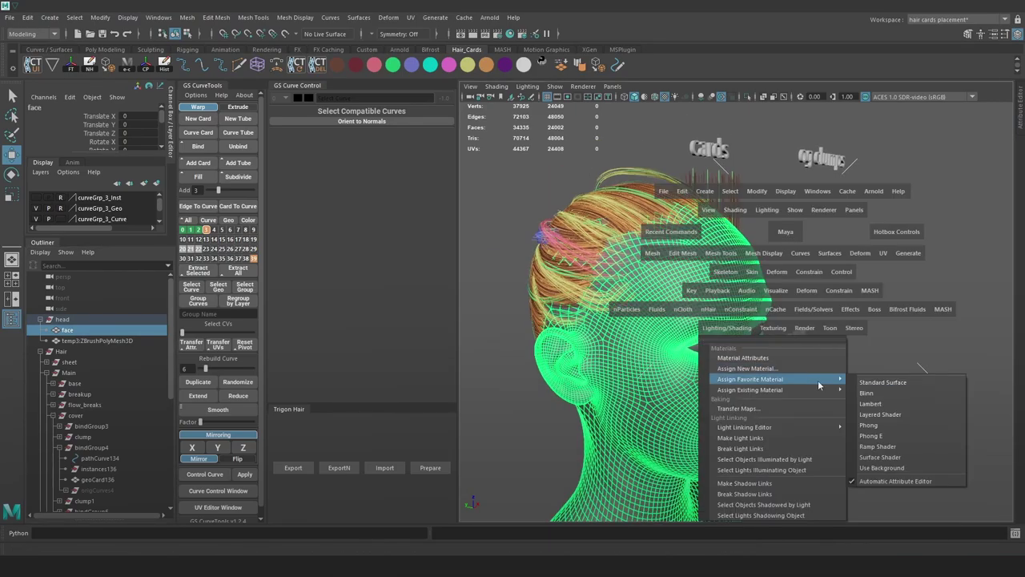
{"action": "left_click", "coordinate": [884, 410]}
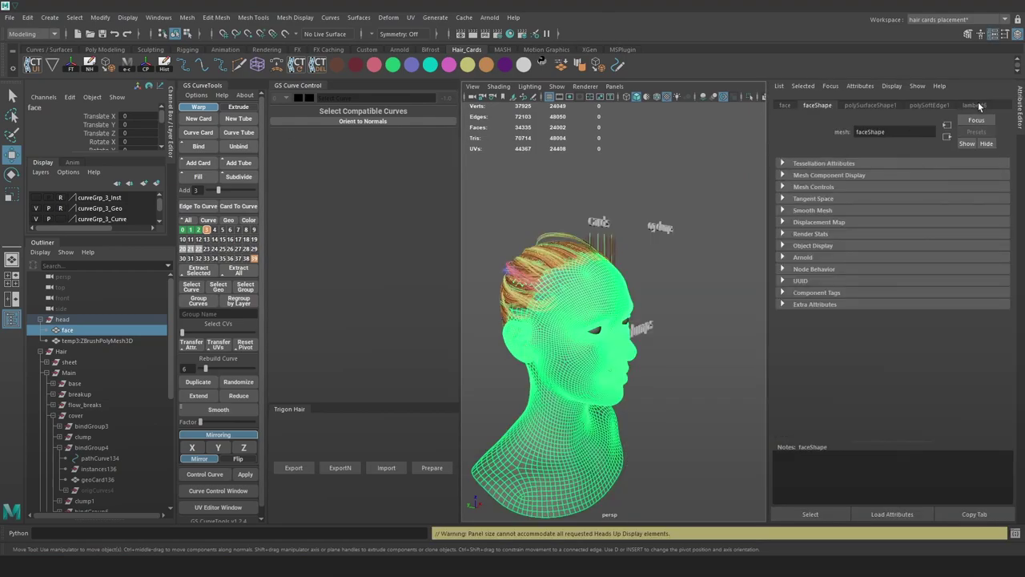
Rename the face's Lambert material as flat
{"action": "left_click", "coordinate": [975, 105]}
{"action": "left_click", "coordinate": [890, 137]}
{"action": "type", "text": "flat"}
{"action": "key", "text": "Return"}
{"action": "right_click_drag", "start_coordinate": [620, 304], "coordinate": [669, 299], "text": "alt"}
{"action": "key", "text": "6"}
{"action": "left_click_drag", "start_coordinate": [669, 299], "coordinate": [713, 345], "text": "alt"}
{"action": "left_click", "coordinate": [728, 256]}
Open the Hypershade, select the flat material and arrange the window so the head stays visible
{"action": "left_click", "coordinate": [510, 33]}
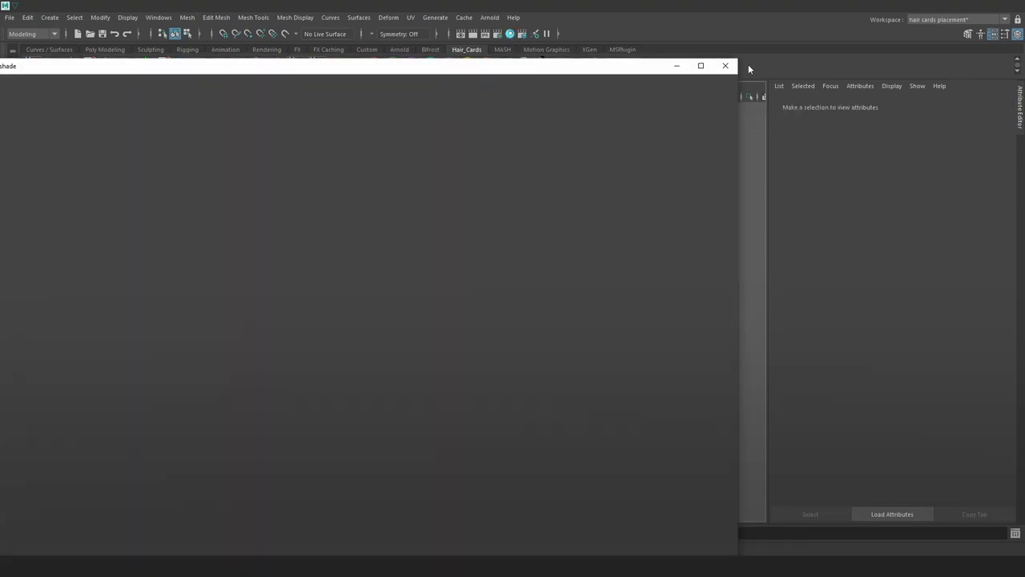
{"action": "left_click_drag", "start_coordinate": [738, 59], "coordinate": [494, 118]}
{"action": "left_click_drag", "start_coordinate": [239, 123], "coordinate": [915, 93]}
{"action": "left_click", "coordinate": [864, 179]}
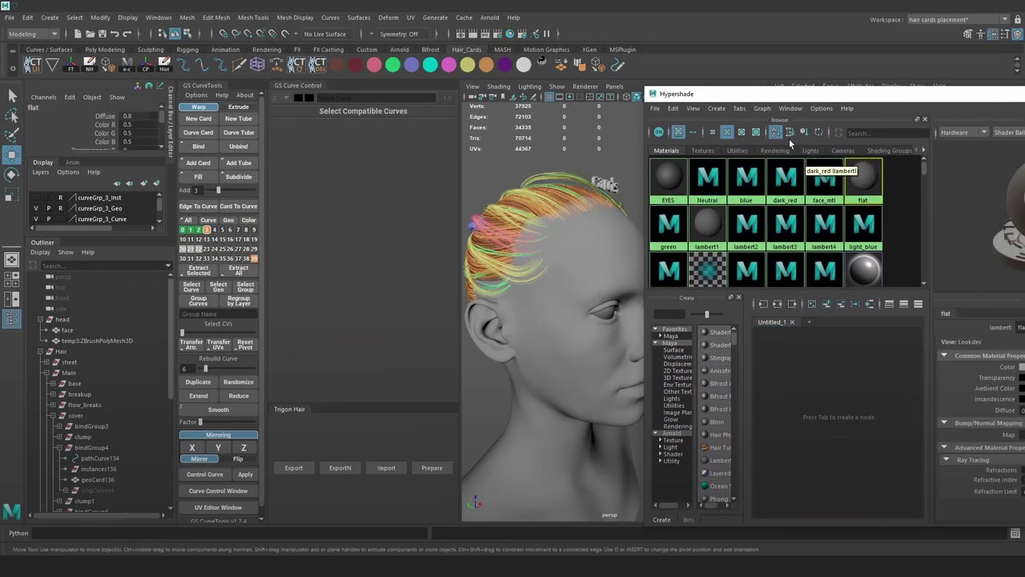
{"action": "left_click_drag", "start_coordinate": [646, 87], "coordinate": [746, 107]}
{"action": "left_click_drag", "start_coordinate": [824, 107], "coordinate": [841, 206]}
{"action": "left_click_drag", "start_coordinate": [897, 215], "coordinate": [206, 95]}
Give the flat material a near-white ambient color, a dark base color and a diffuse value of 0
{"action": "left_click_drag", "start_coordinate": [620, 294], "coordinate": [669, 290], "text": "alt"}
{"action": "left_click_drag", "start_coordinate": [390, 338], "coordinate": [448, 337]}
{"action": "left_click_drag", "start_coordinate": [396, 317], "coordinate": [377, 317]}
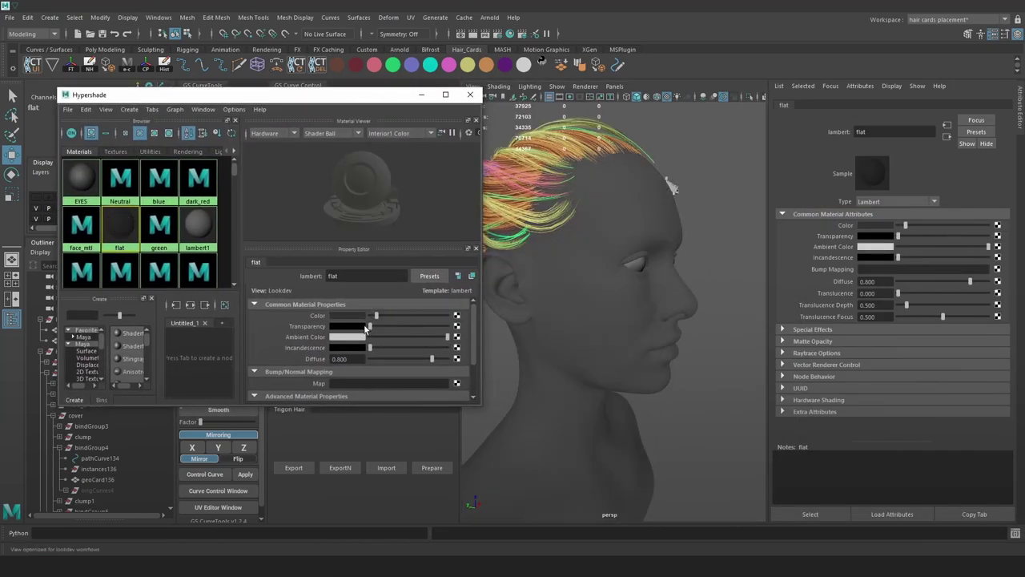
{"action": "left_click_drag", "start_coordinate": [428, 360], "coordinate": [369, 360]}
{"action": "left_click_drag", "start_coordinate": [660, 307], "coordinate": [632, 311], "text": "alt"}
{"action": "scroll", "coordinate": [404, 347], "scroll_direction": "down", "scroll_amount": 3}
{"action": "left_click_drag", "start_coordinate": [396, 381], "coordinate": [384, 382]}
{"action": "scroll", "coordinate": [400, 336], "scroll_direction": "up", "scroll_amount": 3}
{"action": "left_click_drag", "start_coordinate": [378, 316], "coordinate": [381, 316]}
{"action": "left_click", "coordinate": [639, 165]}
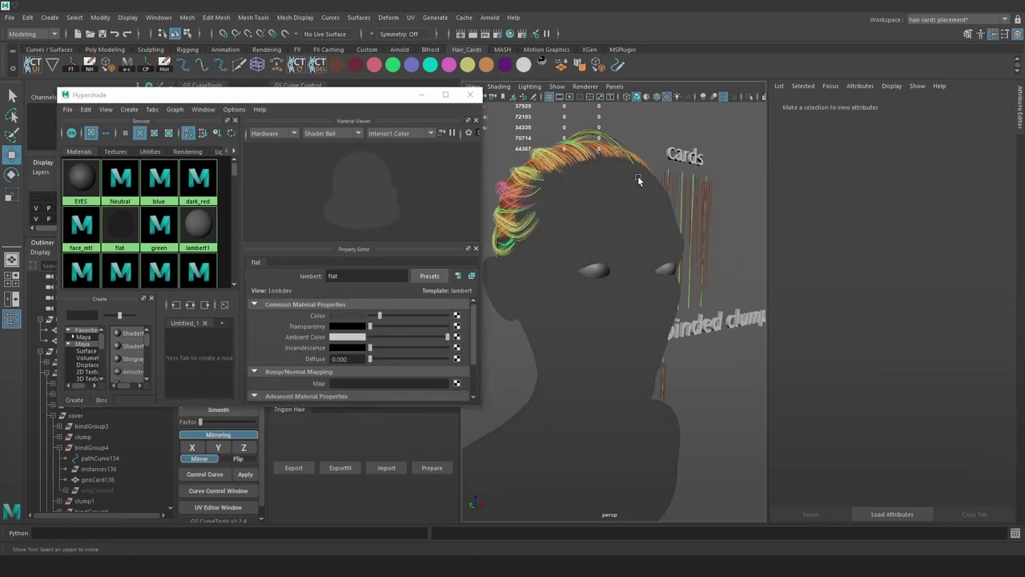
Cycle the viewport background to black to show the head and hair as a clear silhouette
{"action": "left_click_drag", "start_coordinate": [638, 165], "coordinate": [674, 186], "text": "alt"}
{"action": "right_click_drag", "start_coordinate": [689, 292], "coordinate": [717, 312], "text": "alt"}
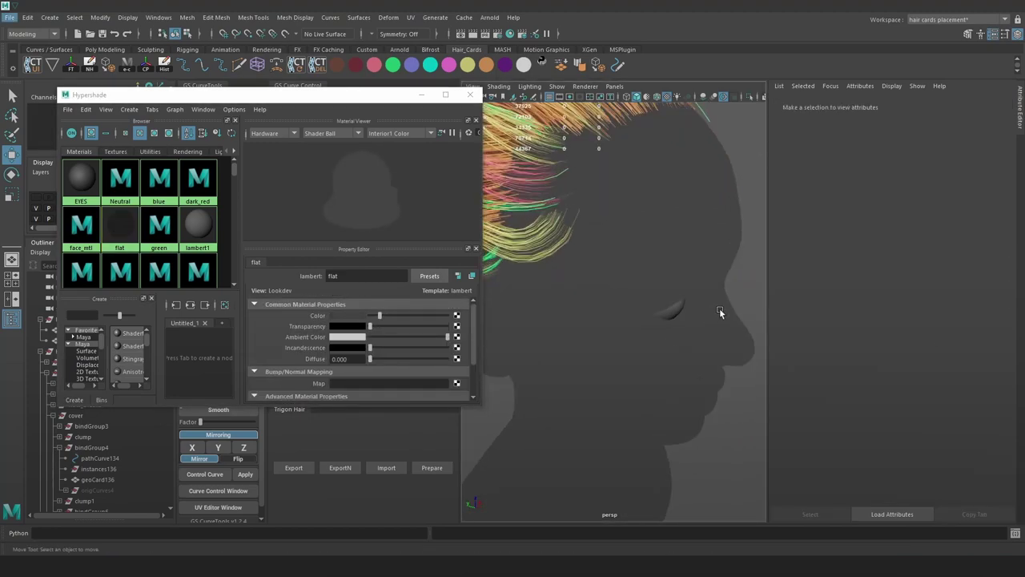
{"action": "key", "text": "alt+b"}
{"action": "right_click_drag", "start_coordinate": [696, 216], "coordinate": [652, 193], "text": "alt"}
{"action": "left_click_drag", "start_coordinate": [652, 192], "coordinate": [700, 240], "text": "alt"}
{"action": "right_click_drag", "start_coordinate": [700, 239], "coordinate": [714, 257], "text": "alt"}
{"action": "key", "text": "alt+b"}
{"action": "key", "text": "alt+b"}
{"action": "left_click_drag", "start_coordinate": [714, 254], "coordinate": [725, 255], "text": "alt"}
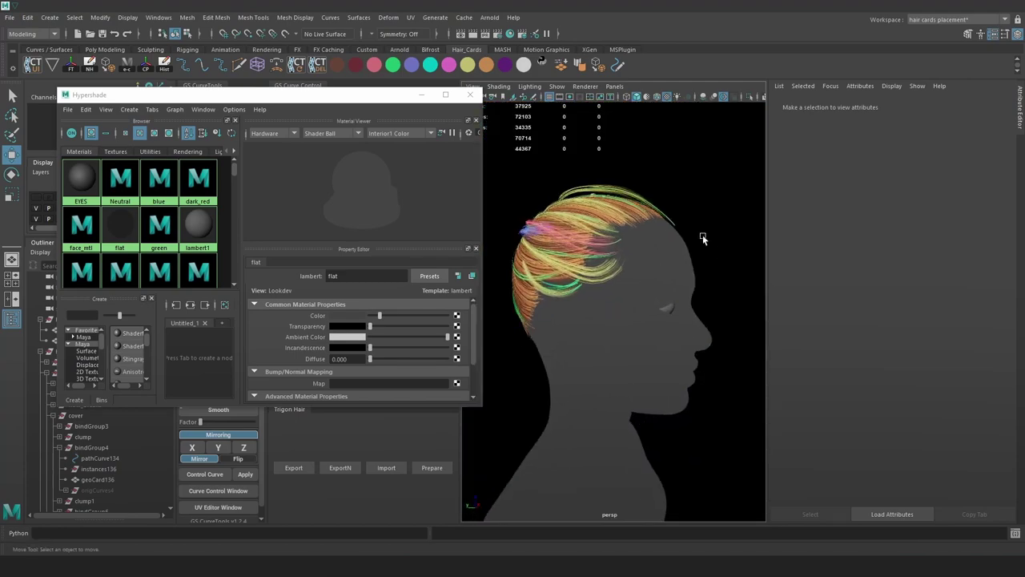
Cycle the viewport background to a grey gradient, then fine-tune the flat material's dark color and close the Hypershade
{"action": "right_click_drag", "start_coordinate": [710, 243], "coordinate": [719, 257], "text": "alt"}
{"action": "key", "text": "alt+b"}
{"action": "key", "text": "alt+b"}
{"action": "key", "text": "alt+b"}
{"action": "key", "text": "alt+b"}
{"action": "key", "text": "alt+b"}
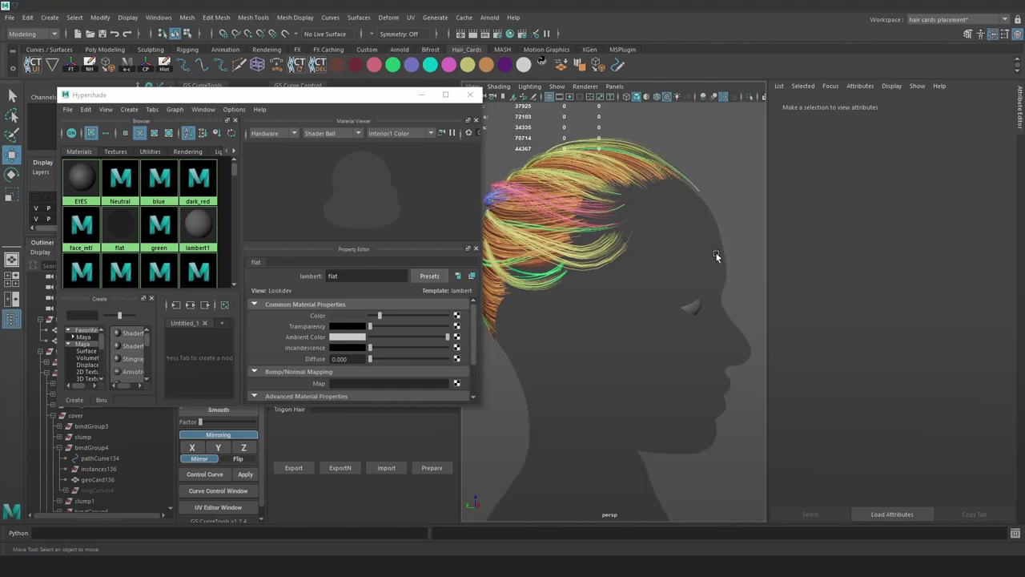
{"action": "mouse_move", "coordinate": [380, 316]}
{"action": "left_mouse_down"}
{"action": "mouse_move", "coordinate": [397, 316]}
{"action": "mouse_move", "coordinate": [379, 317]}
{"action": "left_mouse_up"}
{"action": "left_click", "coordinate": [470, 95]}
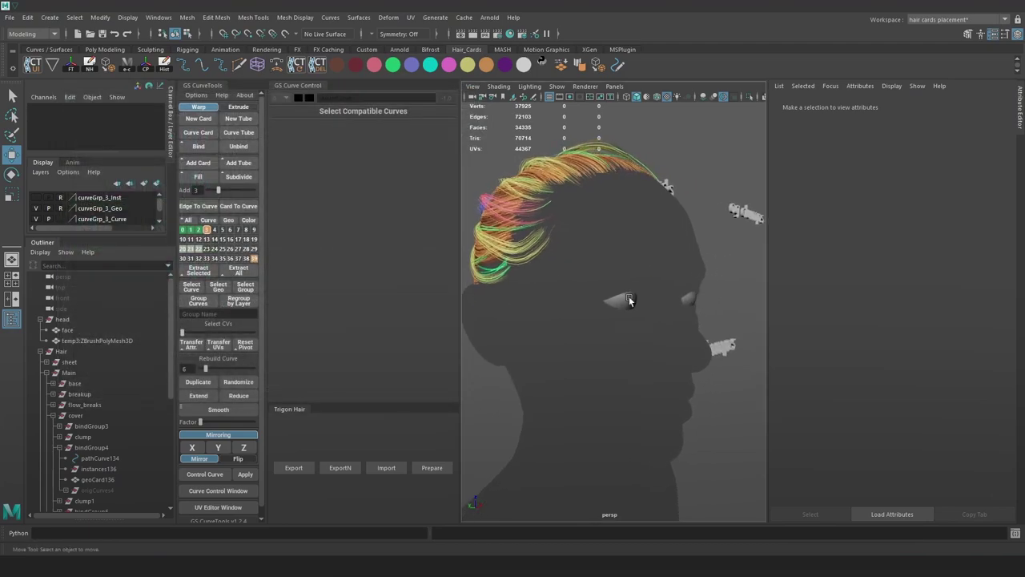
Assign the existing flat material to the eye mesh temp3:ZBrushPolyMesh3D and hide the Attribute Editor
{"action": "left_click", "coordinate": [112, 340]}
{"action": "key", "text": "space"}
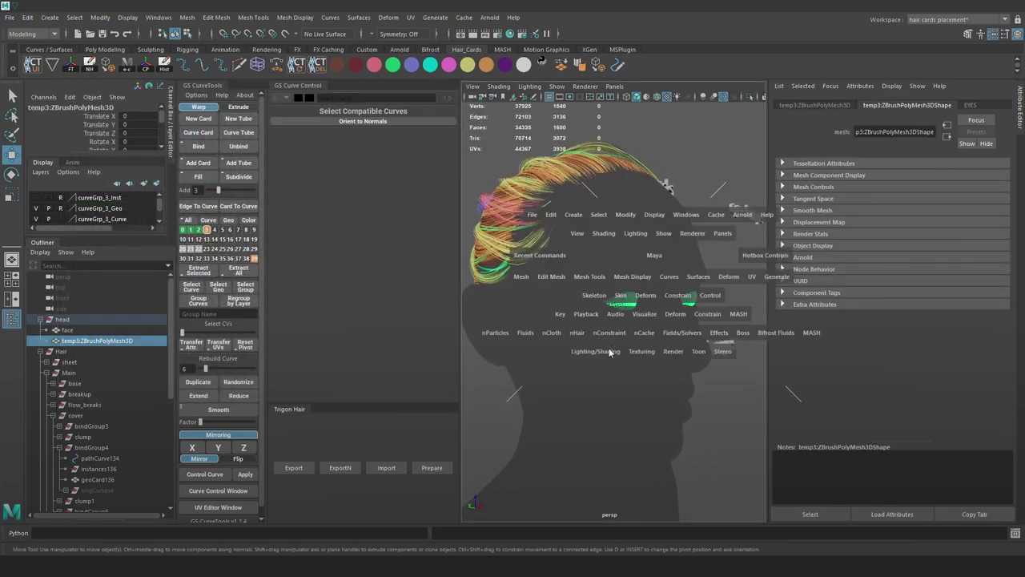
{"action": "left_click", "coordinate": [610, 350]}
{"action": "mouse_move", "coordinate": [675, 413]}
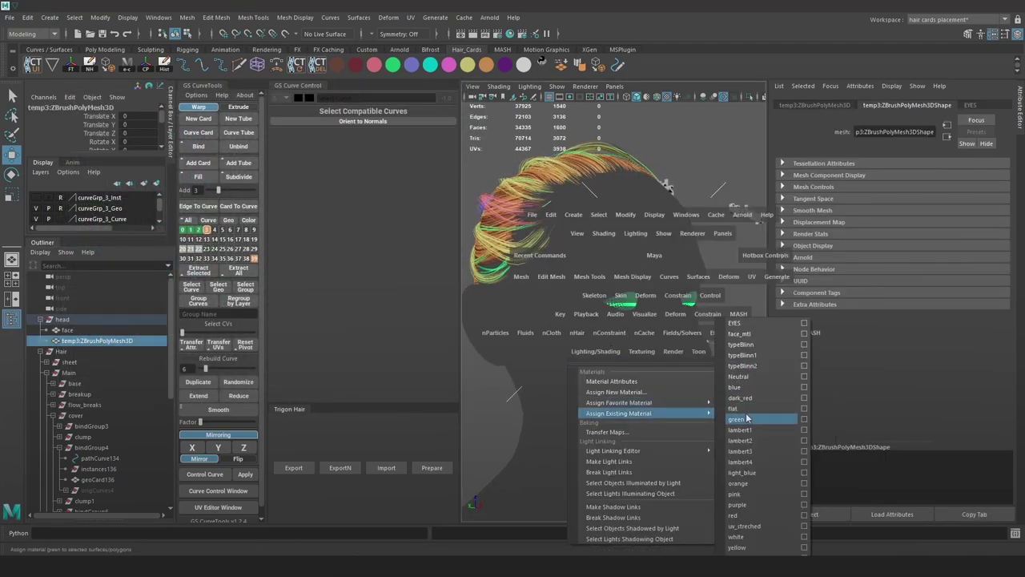
{"action": "right_click_drag", "start_coordinate": [746, 417], "coordinate": [747, 417]}
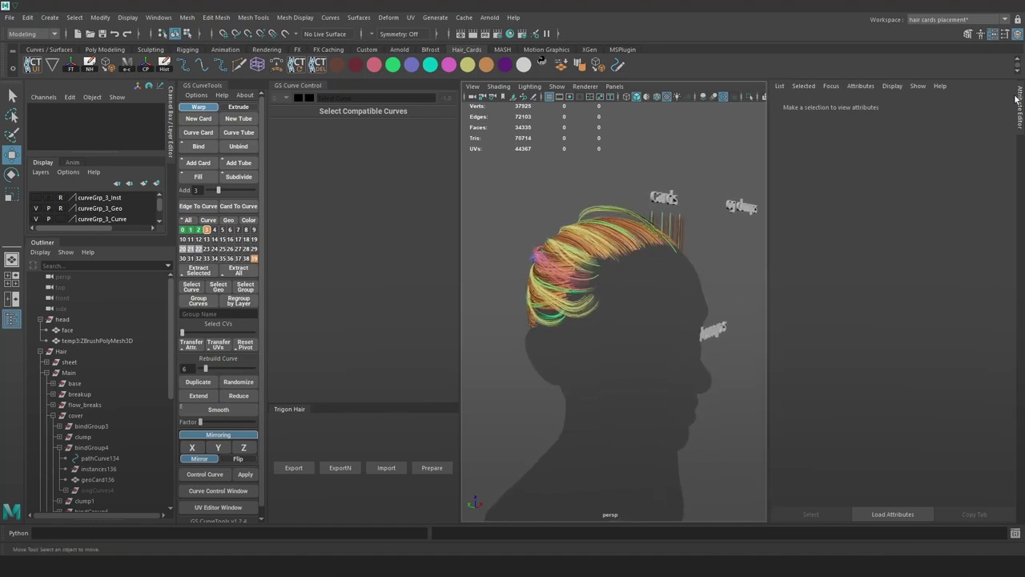
{"action": "left_click", "coordinate": [1021, 98]}
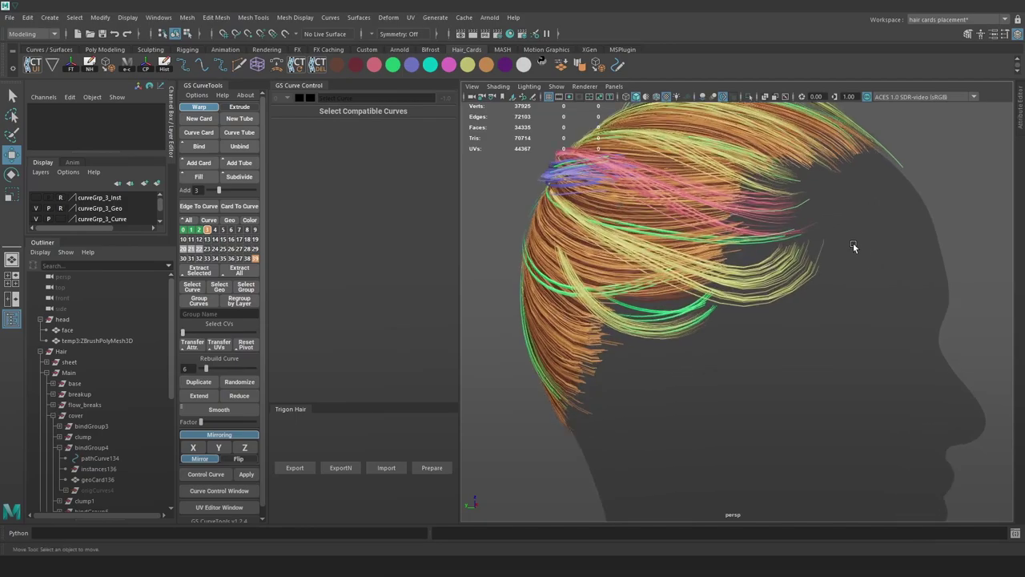
Select a yellow cover clump's curve and reposition its control vertices against the dark head silhouette
{"action": "left_click_drag", "start_coordinate": [870, 252], "coordinate": [839, 280], "text": "alt"}
{"action": "key", "text": "w"}
{"action": "key", "text": "4"}
{"action": "left_click", "coordinate": [773, 252]}
{"action": "key", "text": "5"}
{"action": "left_click_drag", "start_coordinate": [782, 193], "coordinate": [781, 197]}
{"action": "left_click_drag", "start_coordinate": [746, 263], "coordinate": [716, 269]}
{"action": "left_click_drag", "start_coordinate": [716, 269], "coordinate": [637, 248], "text": "alt"}
{"action": "right_click_drag", "start_coordinate": [825, 160], "coordinate": [761, 167]}
{"action": "left_click_drag", "start_coordinate": [593, 254], "coordinate": [567, 281]}
{"action": "left_click_drag", "start_coordinate": [578, 270], "coordinate": [570, 266]}
{"action": "left_click_drag", "start_coordinate": [613, 209], "coordinate": [639, 238]}
Shift further control vertices of the yellow clump's curve from other viewing angles to refine its arc
{"action": "left_click_drag", "start_coordinate": [632, 234], "coordinate": [638, 240], "text": "alt"}
{"action": "left_click_drag", "start_coordinate": [748, 181], "coordinate": [712, 227]}
{"action": "left_click_drag", "start_coordinate": [814, 214], "coordinate": [833, 209], "text": "alt"}
{"action": "left_click_drag", "start_coordinate": [830, 210], "coordinate": [791, 263]}
{"action": "key", "text": "4"}
{"action": "left_click_drag", "start_coordinate": [798, 250], "coordinate": [811, 268]}
{"action": "left_click_drag", "start_coordinate": [812, 268], "coordinate": [660, 281]}
{"action": "key", "text": "6"}
{"action": "key", "text": "4"}
{"action": "mouse_move", "coordinate": [693, 221]}
{"action": "left_mouse_down"}
{"action": "mouse_move", "coordinate": [670, 253]}
{"action": "mouse_move", "coordinate": [700, 245]}
{"action": "mouse_move", "coordinate": [667, 238]}
{"action": "left_mouse_up"}
{"action": "key", "text": "6"}
{"action": "scroll", "coordinate": [666, 239], "scroll_direction": "up", "scroll_amount": 5}
Nudge the control vertex at the front of the clump's curve to adjust how it meets the hairline
{"action": "key", "text": "4"}
{"action": "left_click", "coordinate": [511, 310]}
{"action": "left_click_drag", "start_coordinate": [511, 310], "coordinate": [518, 316]}
{"action": "key", "text": "5"}
{"action": "key", "text": "4"}
{"action": "key", "text": "6"}
{"action": "middle_click_drag", "start_coordinate": [869, 215], "coordinate": [797, 245], "text": "alt"}
{"action": "scroll", "coordinate": [769, 247], "scroll_direction": "down", "scroll_amount": 2}
Adjust the clump's remaining control vertices so the strands follow the surrounding hair
{"action": "key", "text": "4"}
{"action": "left_click", "coordinate": [667, 249]}
{"action": "left_click_drag", "start_coordinate": [672, 241], "coordinate": [687, 236]}
{"action": "key", "text": "7"}
{"action": "key", "text": "6"}
{"action": "mouse_move", "coordinate": [876, 235]}
{"action": "left_mouse_down"}
{"action": "mouse_move", "coordinate": [762, 275]}
{"action": "mouse_move", "coordinate": [787, 250]}
{"action": "left_mouse_up"}
{"action": "key", "text": "4"}
{"action": "key", "text": "7"}
{"action": "key", "text": "6"}
Select the top-center yellow clump's curve and set its orientation to 218.1
{"action": "left_click_drag", "start_coordinate": [902, 283], "coordinate": [478, 244], "text": "alt"}
{"action": "key", "text": "4"}
{"action": "left_click", "coordinate": [868, 309]}
{"action": "key", "text": "6"}
{"action": "left_click_drag", "start_coordinate": [369, 145], "coordinate": [402, 151]}
{"action": "key", "text": "4"}
Switch the top-center clump's curve to control vertices and move its front end down to the hairline using soft selection
{"action": "right_click_drag", "start_coordinate": [766, 185], "coordinate": [694, 189]}
{"action": "key", "text": "6"}
{"action": "left_click_drag", "start_coordinate": [703, 323], "coordinate": [698, 247]}
{"action": "left_click", "coordinate": [625, 291]}
{"action": "key", "text": "ctrl+z"}
{"action": "key", "text": "b"}
{"action": "left_click_drag", "start_coordinate": [601, 301], "coordinate": [595, 303]}
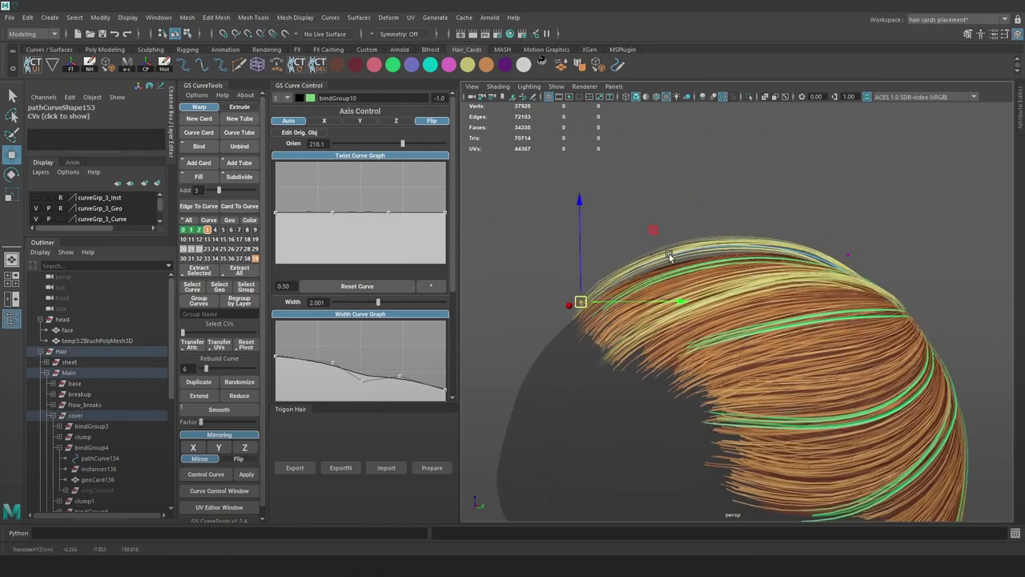
Move the control vertices behind the front end of the top-center clump to smooth its profile over the head
{"action": "key", "text": "7"}
{"action": "key", "text": "4"}
{"action": "left_click", "coordinate": [653, 256]}
{"action": "left_click", "coordinate": [674, 274]}
{"action": "key", "text": "ctrl+z"}
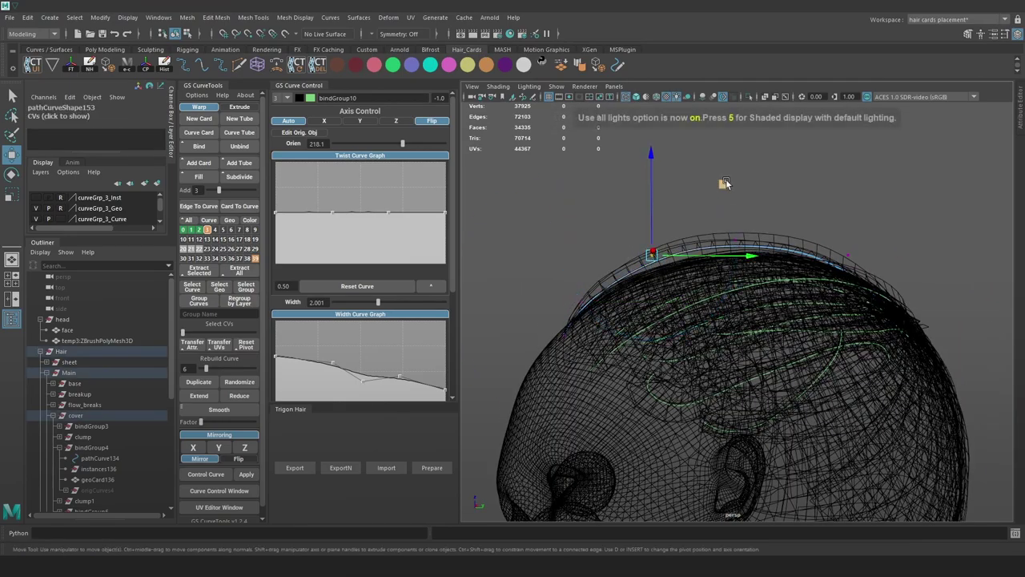
{"action": "left_click_drag", "start_coordinate": [725, 182], "coordinate": [727, 192]}
{"action": "key", "text": "6"}
{"action": "left_click", "coordinate": [735, 240]}
{"action": "left_click_drag", "start_coordinate": [806, 169], "coordinate": [805, 174]}
Shift the top-center clump's middle and rear control vertices sideways to align it with the ponytail gather point
{"action": "left_click_drag", "start_coordinate": [878, 209], "coordinate": [775, 258], "text": "alt"}
{"action": "left_click", "coordinate": [800, 263]}
{"action": "left_click_drag", "start_coordinate": [715, 317], "coordinate": [694, 318]}
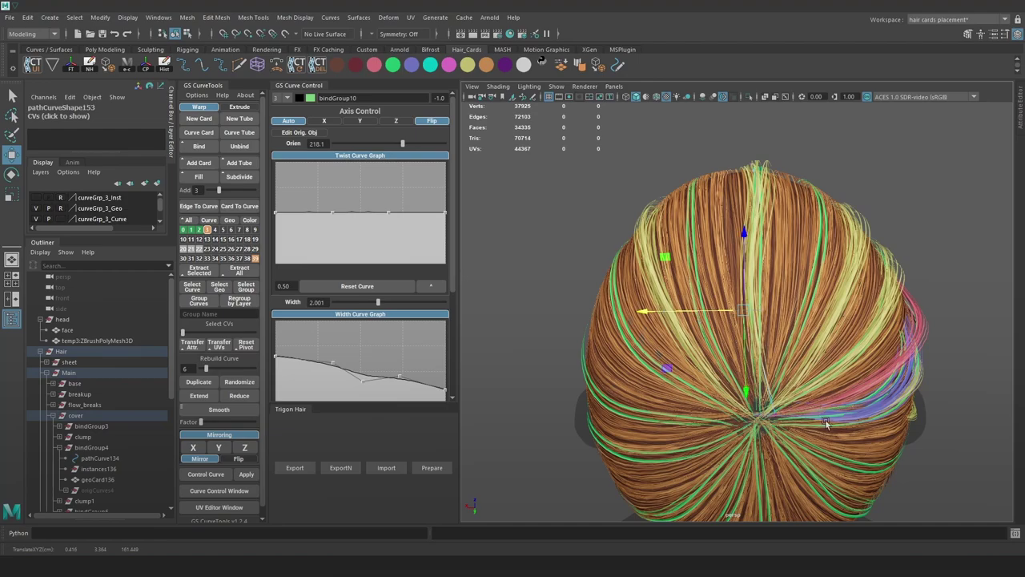
{"action": "key", "text": "4"}
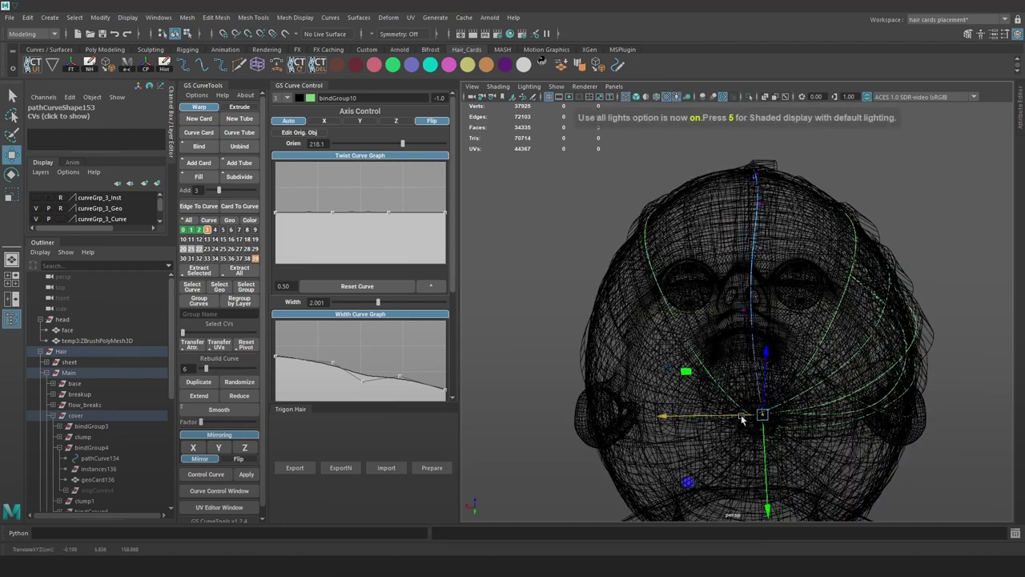
{"action": "key", "text": "5"}
Fill the gap between the top-center clump and the neighboring yellow clump with one added clump
{"action": "left_click_drag", "start_coordinate": [793, 352], "coordinate": [838, 295], "text": "alt"}
{"action": "right_click_drag", "start_coordinate": [838, 295], "coordinate": [873, 281], "text": "alt"}
{"action": "middle_click_drag", "start_coordinate": [873, 282], "coordinate": [805, 274], "text": "alt"}
{"action": "left_click_drag", "start_coordinate": [807, 275], "coordinate": [588, 278], "text": "alt"}
{"action": "key", "text": "4"}
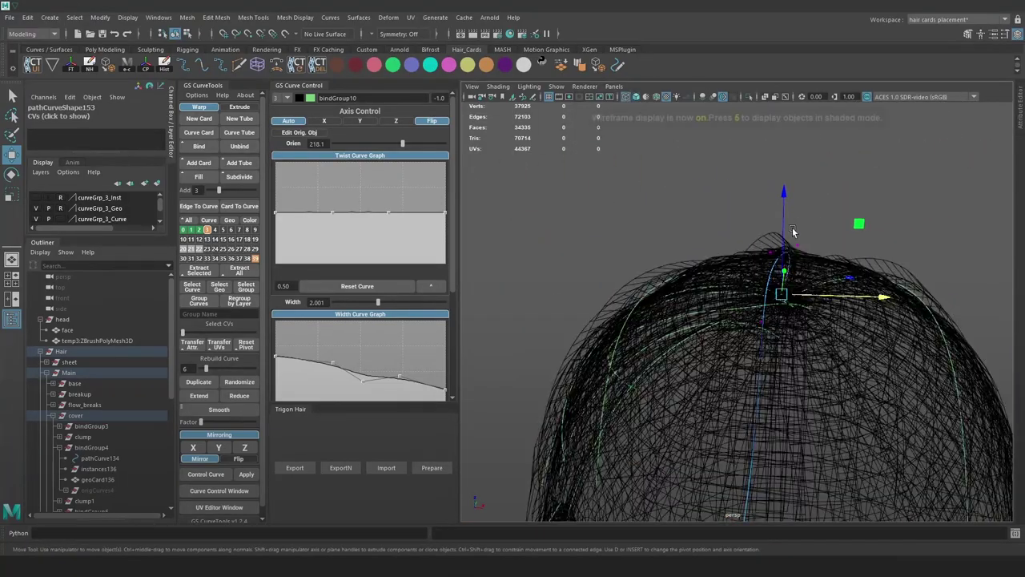
{"action": "left_click", "coordinate": [885, 184]}
{"action": "left_click", "coordinate": [777, 264]}
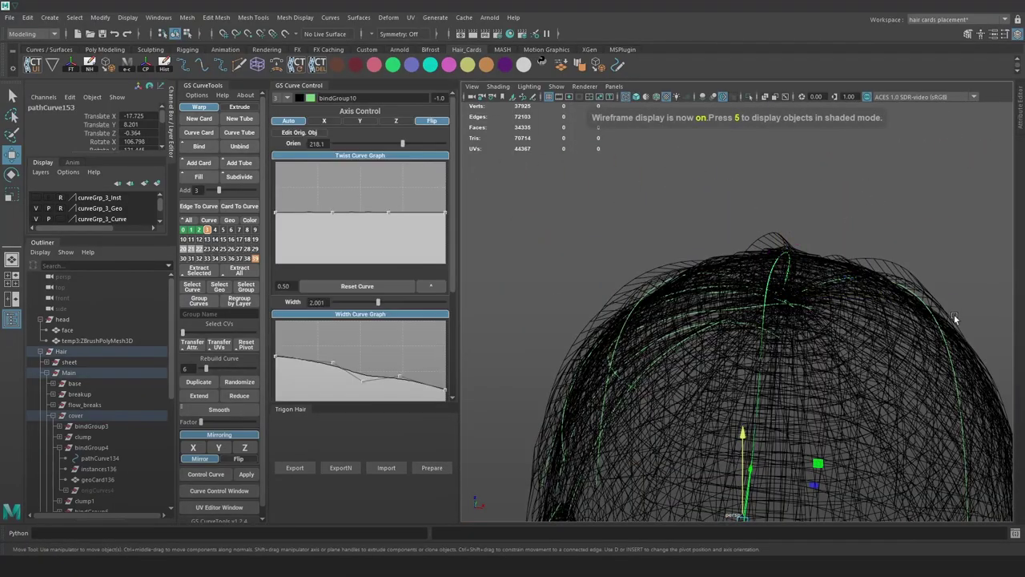
{"action": "left_click", "coordinate": [203, 177]}
{"action": "left_click_drag", "start_coordinate": [881, 234], "coordinate": [754, 192], "text": "alt"}
{"action": "key", "text": "ctrl+z"}
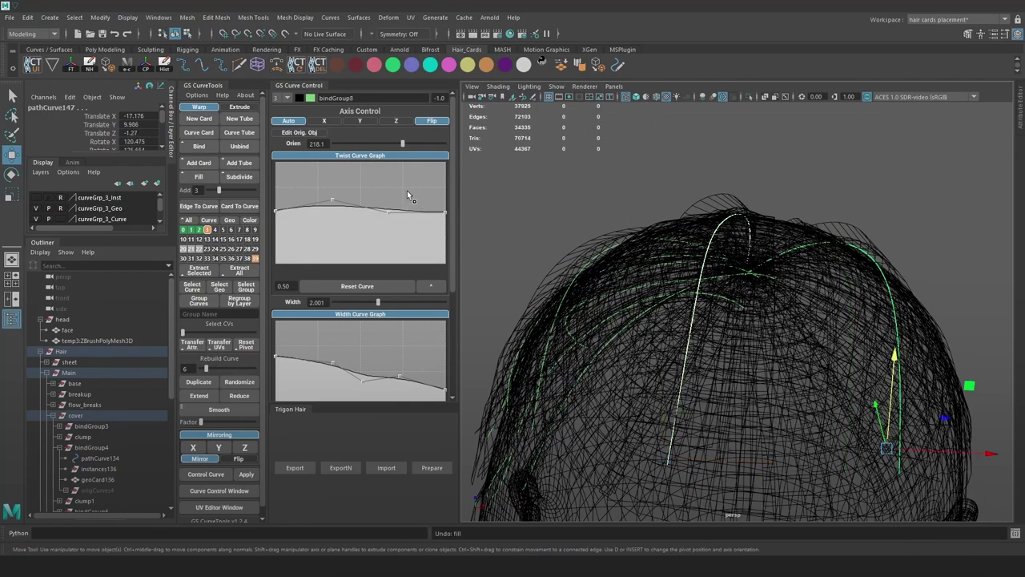
{"action": "left_click", "coordinate": [204, 178]}
{"action": "left_click_drag", "start_coordinate": [952, 240], "coordinate": [945, 201], "text": "alt"}
{"action": "key", "text": "5"}
Select the newly filled clump's curve and adjust its height and orientation over the head
{"action": "left_click", "coordinate": [873, 206]}
{"action": "key", "text": "4"}
{"action": "left_click", "coordinate": [788, 263]}
{"action": "key", "text": "6"}
{"action": "key", "text": "7"}
{"action": "scroll", "coordinate": [818, 250], "scroll_direction": "up", "scroll_amount": 2}
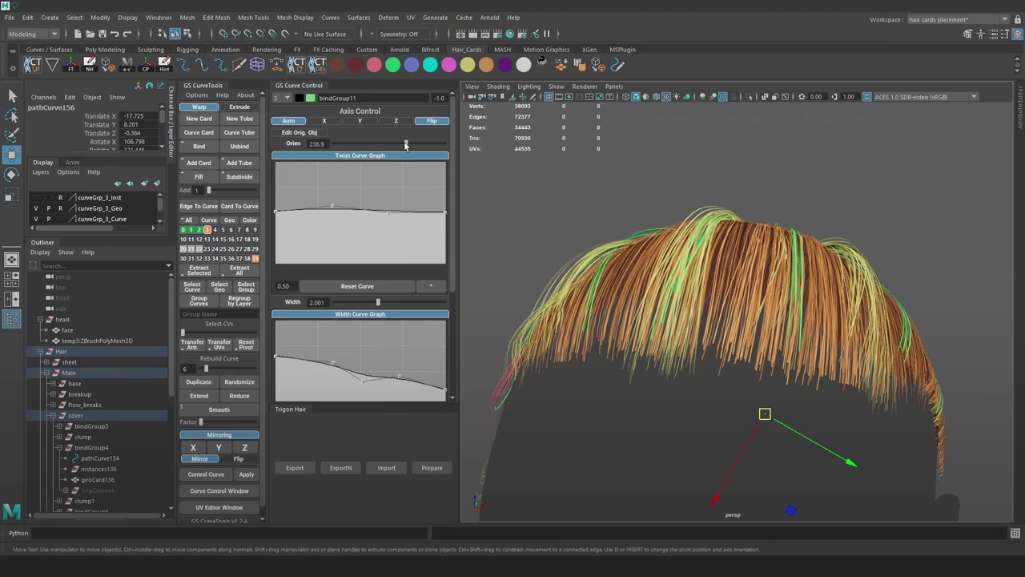
{"action": "left_click_drag", "start_coordinate": [765, 332], "coordinate": [791, 195]}
{"action": "left_click_drag", "start_coordinate": [395, 144], "coordinate": [409, 152]}
{"action": "left_click_drag", "start_coordinate": [757, 240], "coordinate": [593, 228], "text": "alt"}
Reposition the filled clump at the hairline and set its orientation to 227.5
{"action": "left_click_drag", "start_coordinate": [609, 193], "coordinate": [801, 265]}
{"action": "mouse_move", "coordinate": [816, 307]}
{"action": "left_mouse_down"}
{"action": "mouse_move", "coordinate": [794, 305]}
{"action": "mouse_move", "coordinate": [799, 313]}
{"action": "left_mouse_up"}
{"action": "left_click_drag", "start_coordinate": [812, 329], "coordinate": [776, 362], "text": "alt"}
{"action": "right_click_drag", "start_coordinate": [673, 335], "coordinate": [724, 298], "text": "alt"}
{"action": "left_click_drag", "start_coordinate": [398, 147], "coordinate": [404, 149]}
{"action": "left_click_drag", "start_coordinate": [733, 343], "coordinate": [732, 340]}
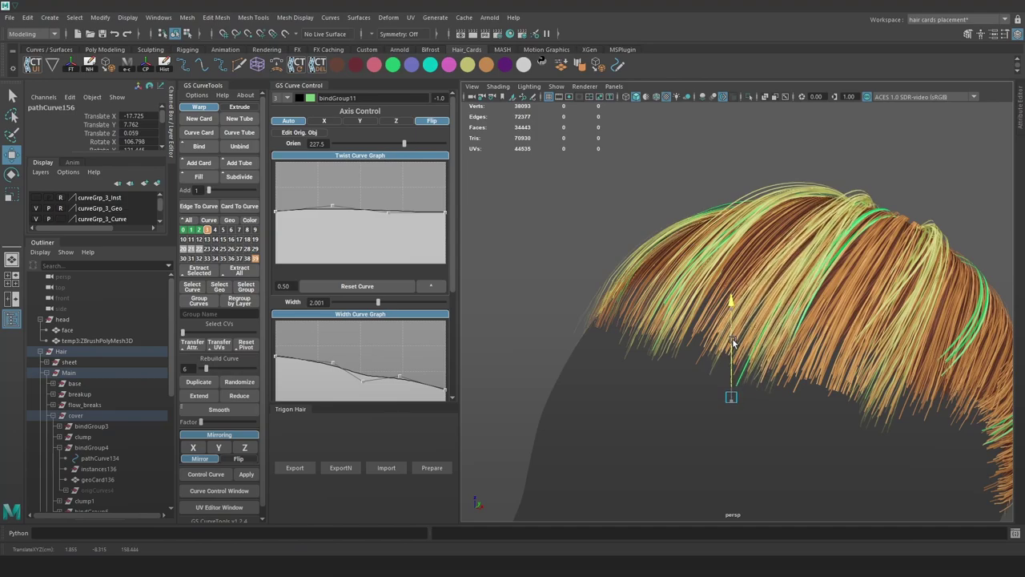
Nudge the filled clump slightly so its root tips line up with the surrounding hairline strands
{"action": "left_click_drag", "start_coordinate": [773, 368], "coordinate": [776, 367]}
{"action": "right_click_drag", "start_coordinate": [769, 370], "coordinate": [824, 458], "text": "alt"}
{"action": "middle_click_drag", "start_coordinate": [824, 458], "coordinate": [797, 381], "text": "alt"}
{"action": "right_click_drag", "start_coordinate": [797, 380], "coordinate": [819, 418], "text": "alt"}
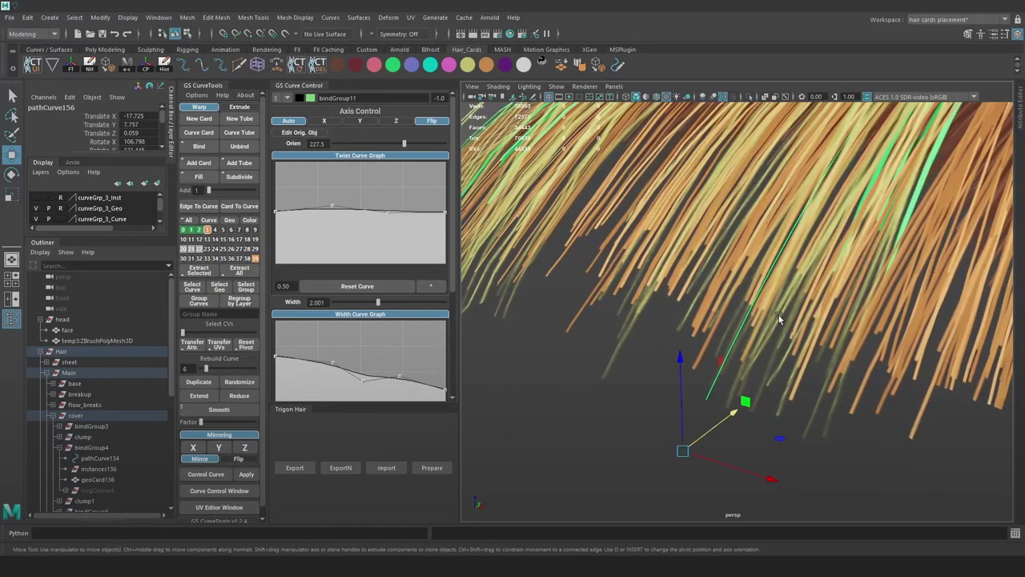
{"action": "mouse_move", "coordinate": [678, 398]}
{"action": "left_mouse_down"}
{"action": "mouse_move", "coordinate": [748, 405]}
{"action": "mouse_move", "coordinate": [709, 411]}
{"action": "mouse_move", "coordinate": [685, 400]}
{"action": "left_mouse_up"}
{"action": "right_click_drag", "start_coordinate": [687, 398], "coordinate": [659, 169], "text": "alt"}
Switch the filled clump's curve to control vertices and shift a middle one, using a soft-selection falloff radius of 4.30
{"action": "left_click_drag", "start_coordinate": [809, 268], "coordinate": [771, 270], "text": "alt"}
{"action": "right_click_drag", "start_coordinate": [771, 270], "coordinate": [875, 291], "text": "alt"}
{"action": "left_click_drag", "start_coordinate": [876, 291], "coordinate": [661, 249], "text": "alt"}
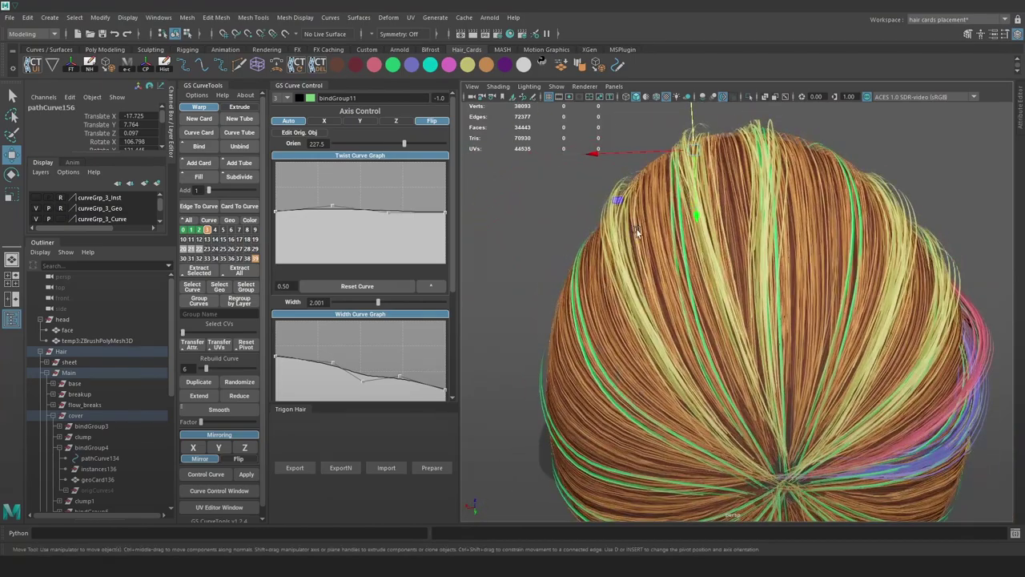
{"action": "right_click_drag", "start_coordinate": [555, 150], "coordinate": [504, 151]}
{"action": "key", "text": "5"}
{"action": "left_click_drag", "start_coordinate": [738, 247], "coordinate": [698, 270]}
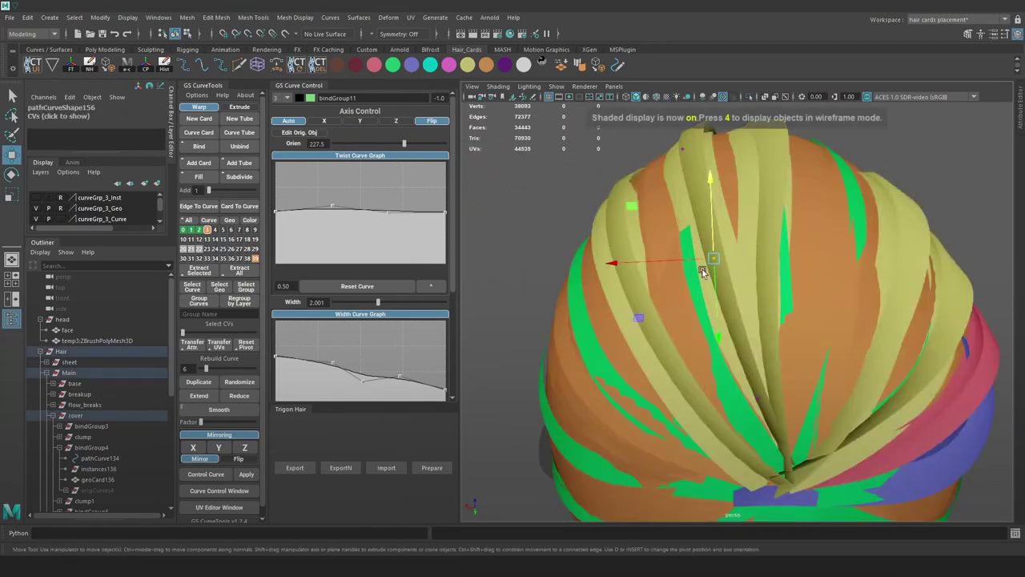
{"action": "key", "text": "7"}
{"action": "key", "text": "6"}
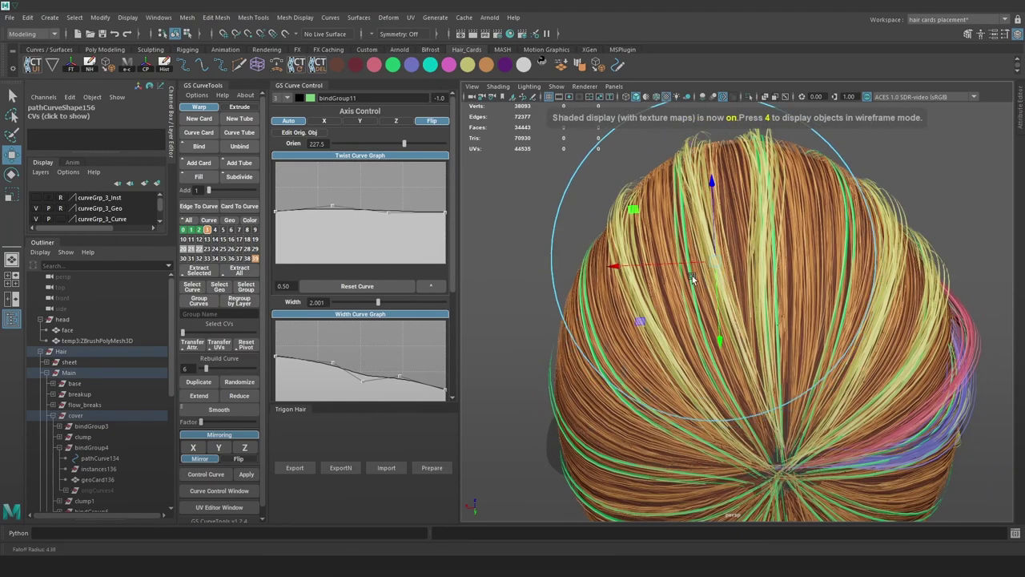
{"action": "left_click", "coordinate": [676, 272]}
{"action": "key", "text": "ctrl+z"}
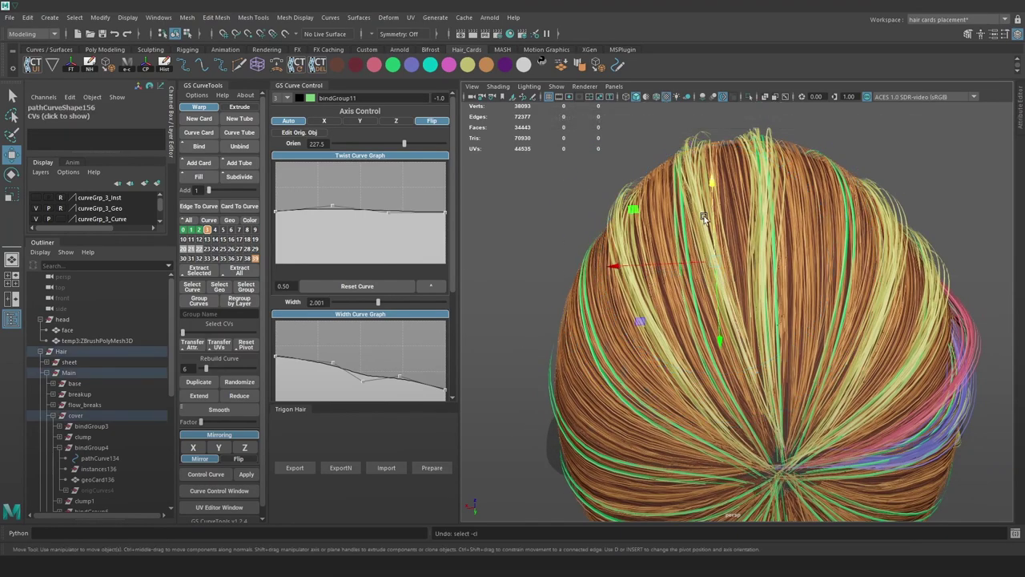
Select other control vertices of the filled clump and adjust its front section near the top of the head
{"action": "left_click", "coordinate": [713, 279]}
{"action": "key", "text": "4"}
{"action": "mouse_move", "coordinate": [746, 299]}
{"action": "left_mouse_down"}
{"action": "mouse_move", "coordinate": [705, 242]}
{"action": "mouse_move", "coordinate": [658, 268]}
{"action": "mouse_move", "coordinate": [747, 292]}
{"action": "mouse_move", "coordinate": [745, 275]}
{"action": "left_mouse_up"}
{"action": "key", "text": "6"}
{"action": "key", "text": "b"}
{"action": "left_click_drag", "start_coordinate": [679, 190], "coordinate": [680, 198]}
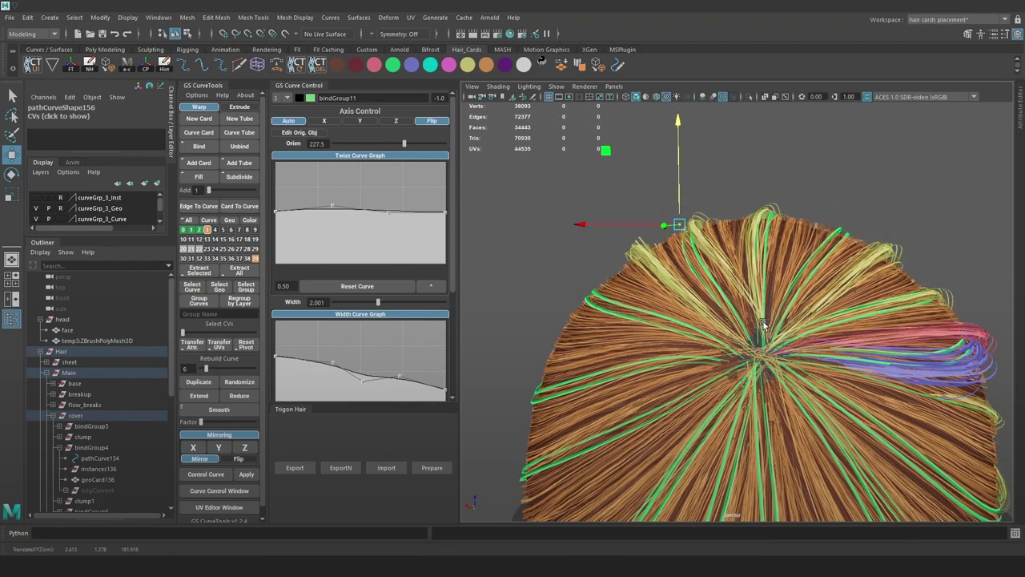
Rotate and move the filled clump's rear control vertices into the ponytail gather, using a falloff radius of 3.31
{"action": "key", "text": "4"}
{"action": "left_click_drag", "start_coordinate": [790, 360], "coordinate": [758, 304]}
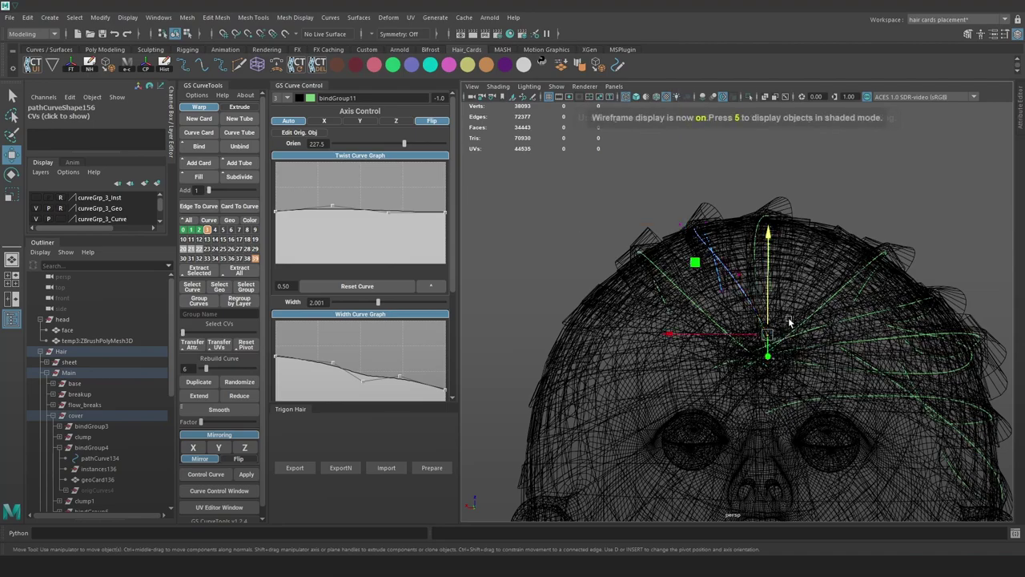
{"action": "key", "text": "6"}
{"action": "key", "text": "e"}
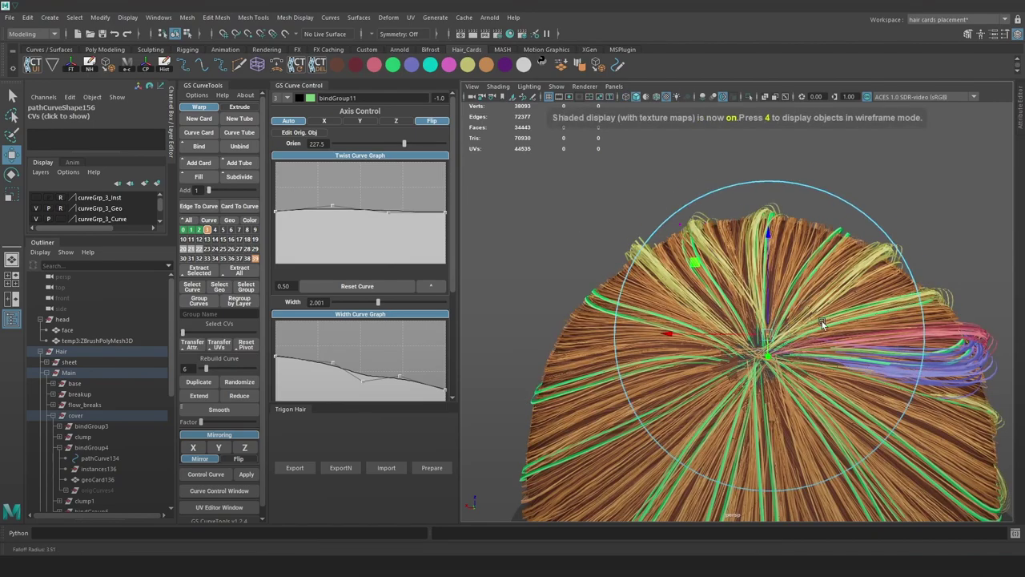
{"action": "left_click_drag", "start_coordinate": [851, 302], "coordinate": [853, 332]}
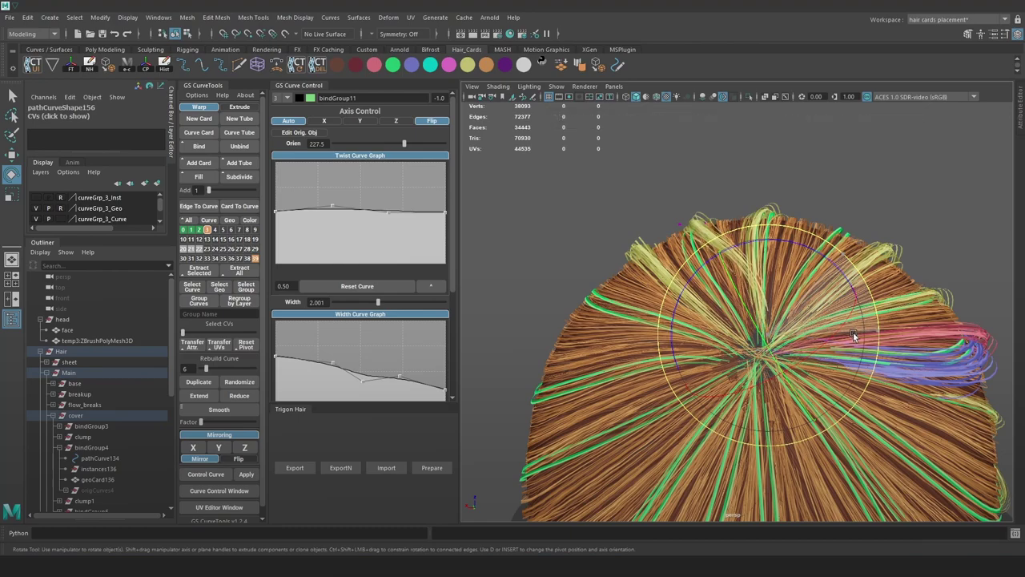
{"action": "key", "text": "w"}
{"action": "left_click_drag", "start_coordinate": [767, 337], "coordinate": [757, 352]}
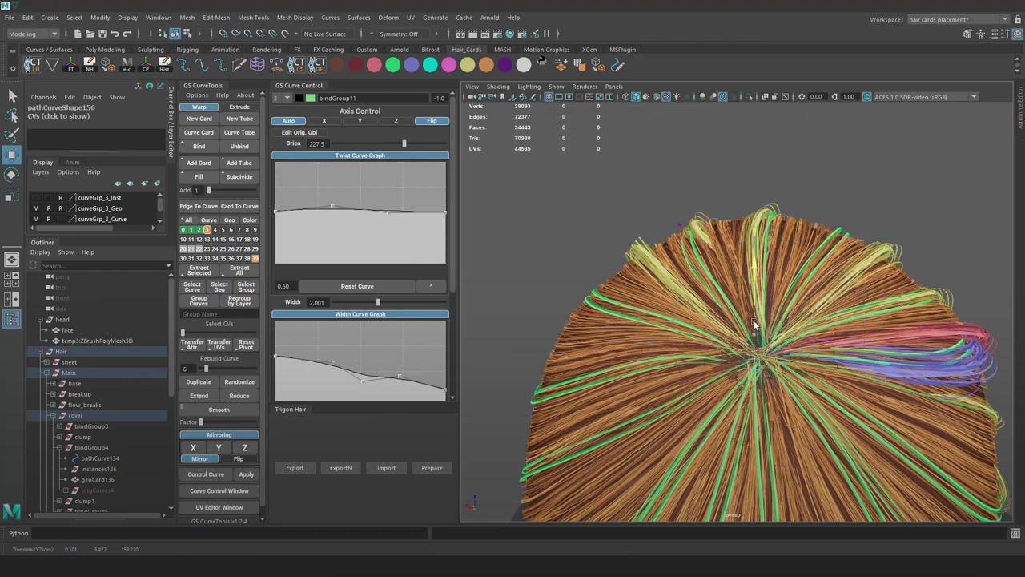
{"action": "key", "text": "e"}
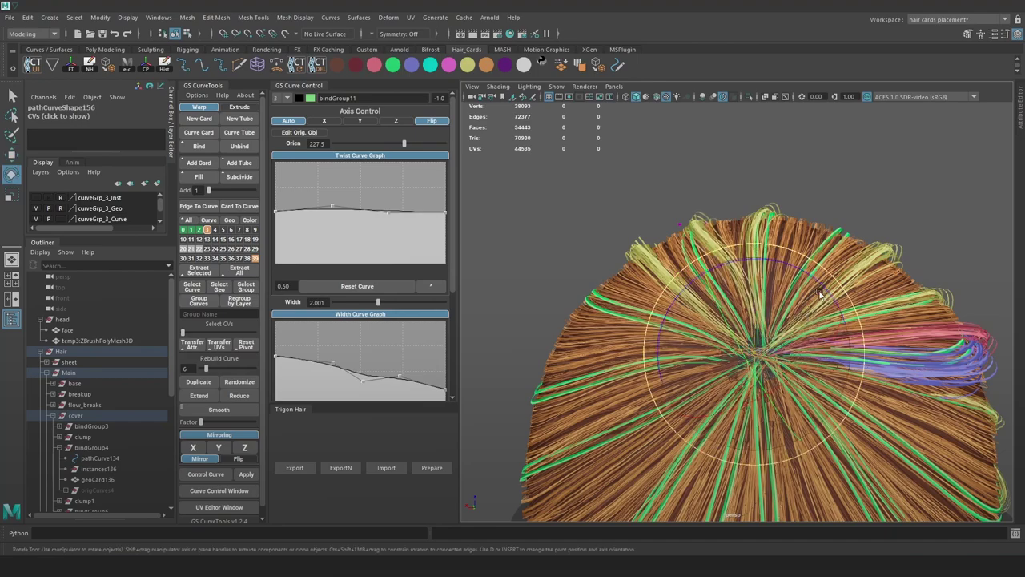
{"action": "key", "text": "w"}
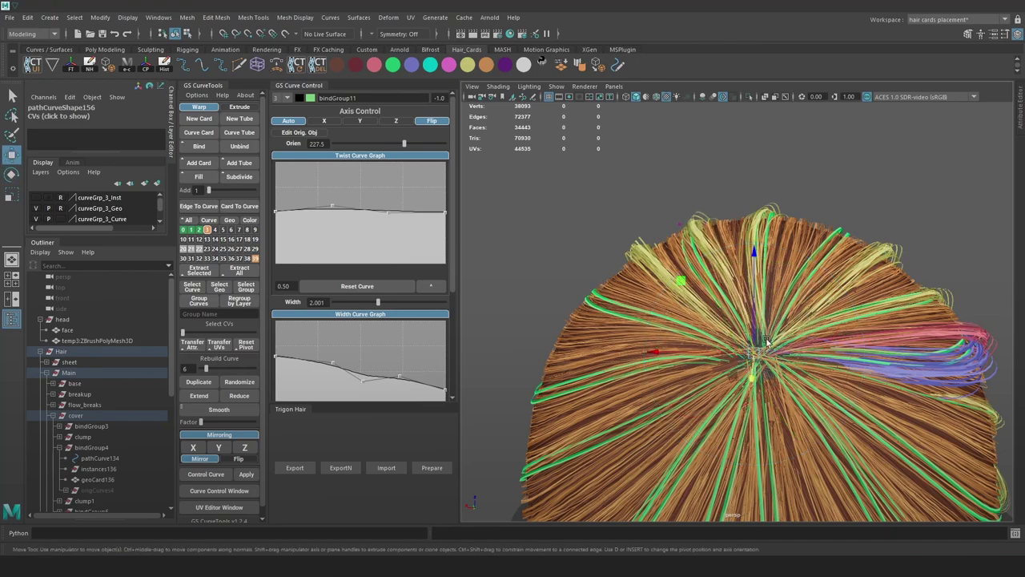
{"action": "left_click_drag", "start_coordinate": [758, 398], "coordinate": [825, 241]}
Set the filled clump's orientation to 221.2 and reshape its twist graph, lowering the middle points and raising the end point
{"action": "left_click_drag", "start_coordinate": [406, 142], "coordinate": [403, 143]}
{"action": "left_click_drag", "start_coordinate": [386, 213], "coordinate": [393, 208]}
{"action": "left_click_drag", "start_coordinate": [393, 208], "coordinate": [391, 226]}
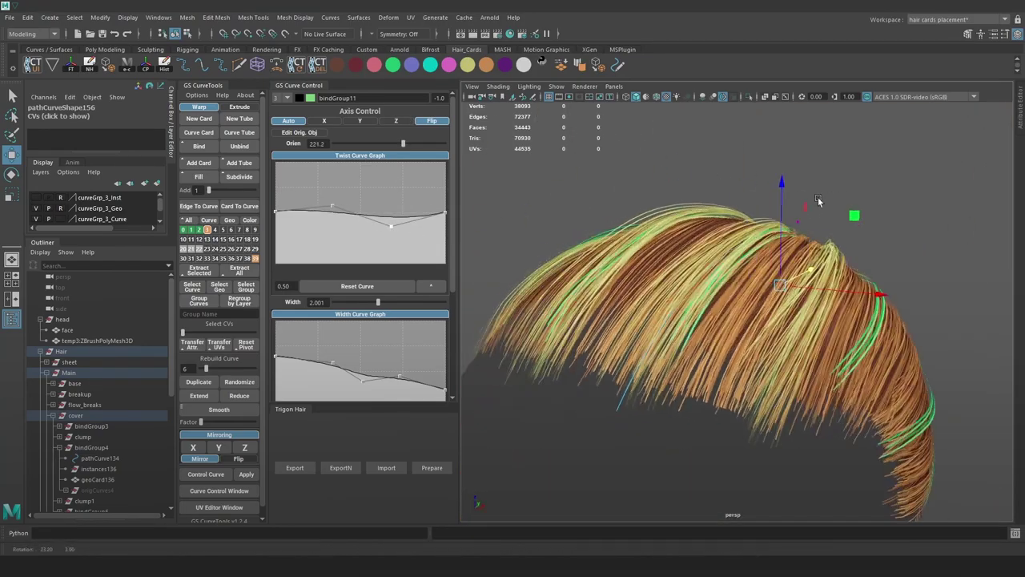
{"action": "left_click_drag", "start_coordinate": [818, 199], "coordinate": [658, 205], "text": "alt"}
{"action": "middle_click_drag", "start_coordinate": [659, 205], "coordinate": [545, 172], "text": "alt"}
{"action": "mouse_move", "coordinate": [445, 212]}
{"action": "left_mouse_down"}
{"action": "mouse_move", "coordinate": [445, 261]}
{"action": "mouse_move", "coordinate": [446, 197]}
{"action": "left_mouse_up"}
{"action": "left_click_drag", "start_coordinate": [508, 218], "coordinate": [679, 216], "text": "alt"}
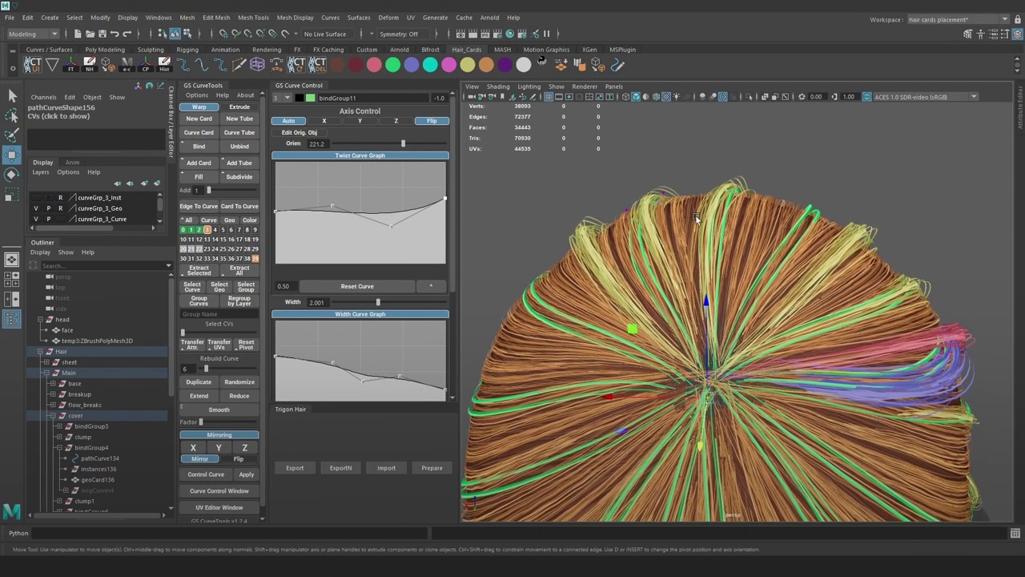
{"action": "left_click_drag", "start_coordinate": [739, 200], "coordinate": [931, 195], "text": "alt"}
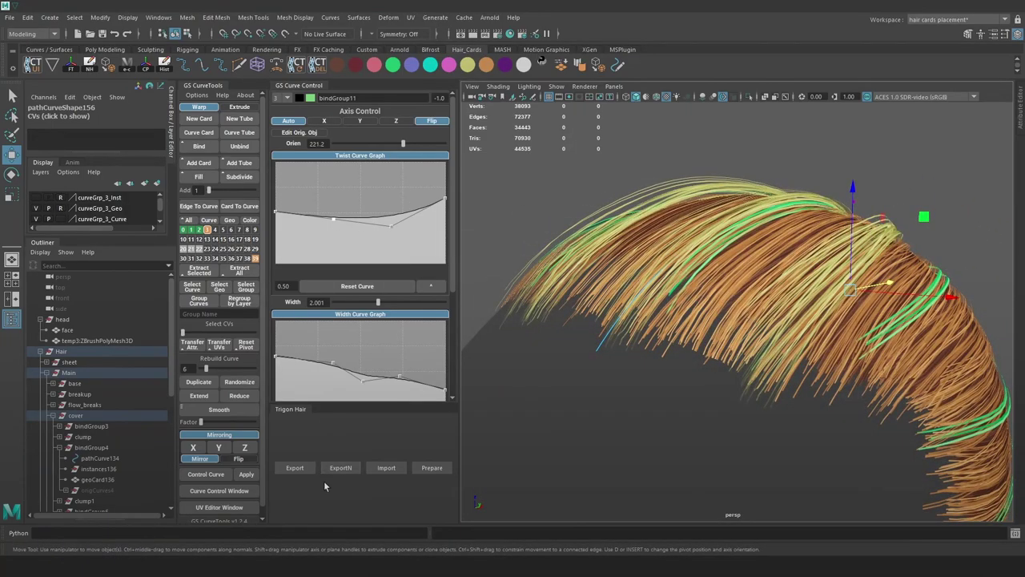
Open the curve tool's UV Editor to check the hair-card texture layout, then close it
{"action": "scroll", "coordinate": [234, 501], "scroll_direction": "down", "scroll_amount": 1}
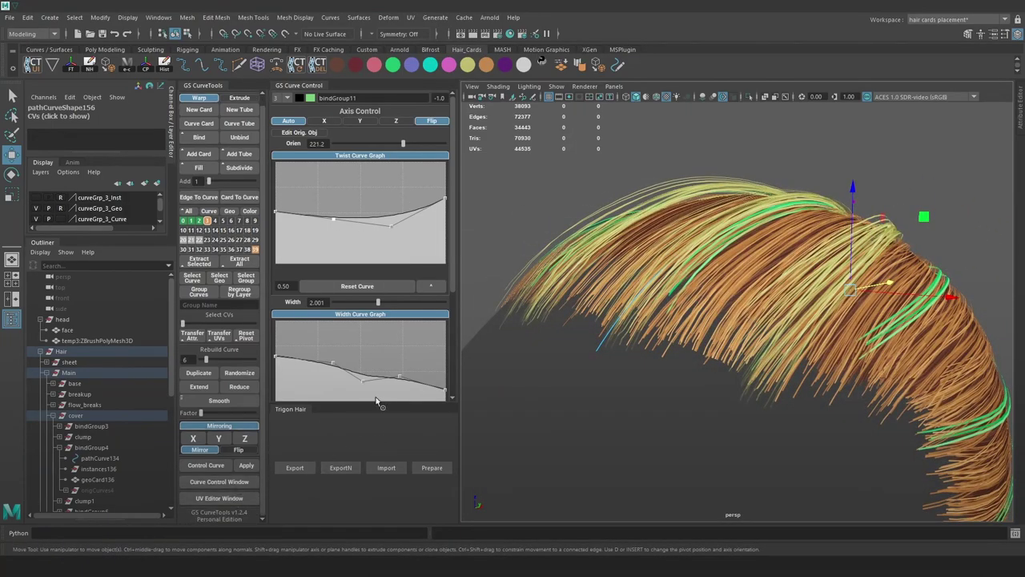
{"action": "left_click", "coordinate": [234, 497]}
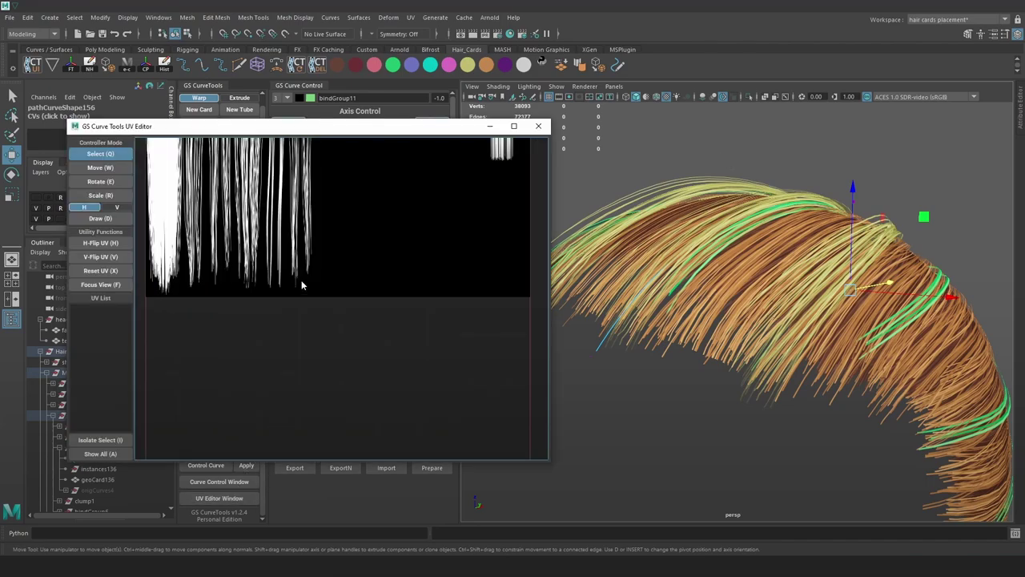
{"action": "left_click", "coordinate": [540, 127]}
Select the filled crown clump's curve and mirror the clump to the opposite side of the head
{"action": "left_click_drag", "start_coordinate": [906, 157], "coordinate": [871, 250], "text": "alt"}
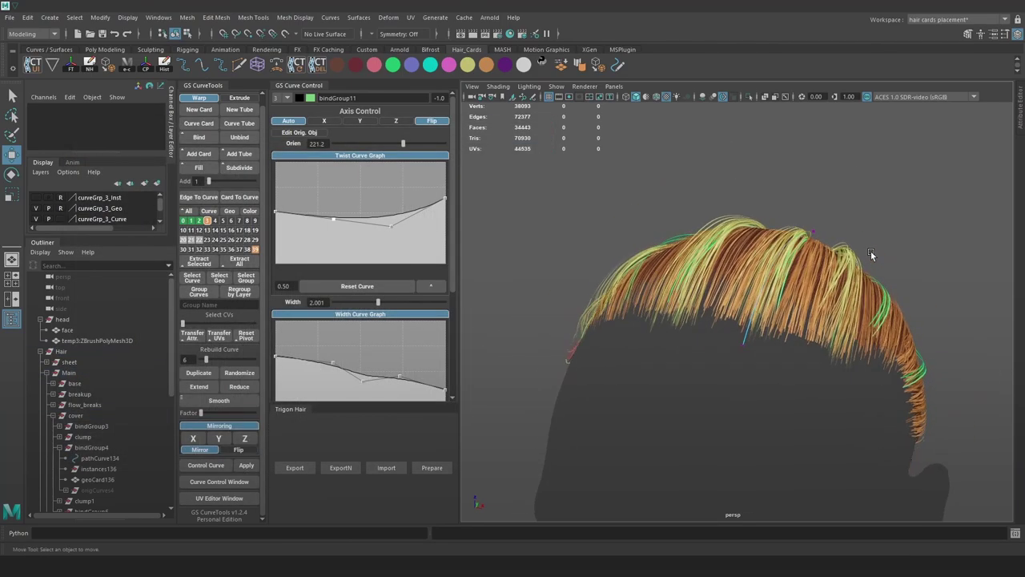
{"action": "key", "text": "4"}
{"action": "left_click", "coordinate": [779, 257]}
{"action": "left_click", "coordinate": [779, 258]}
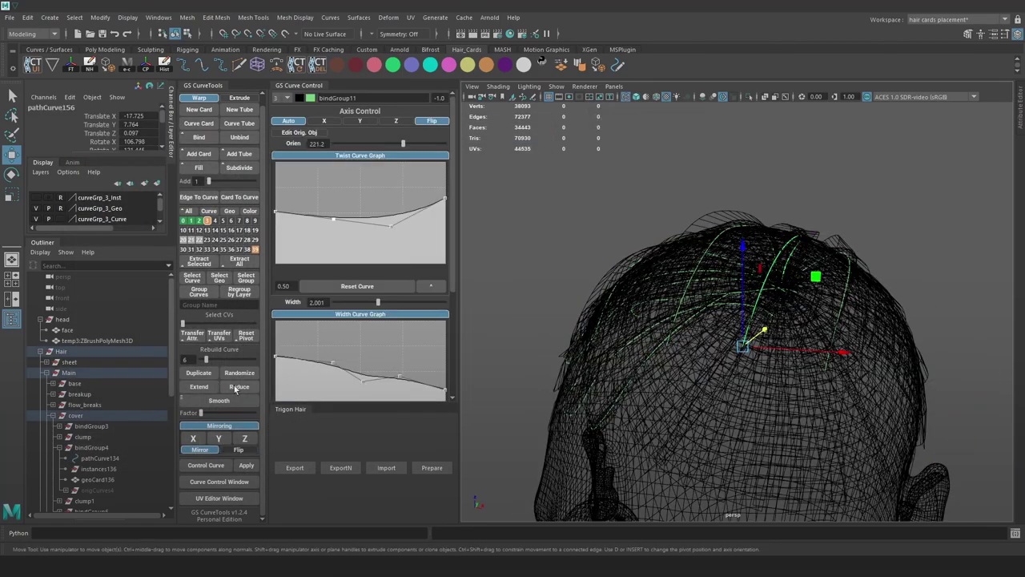
{"action": "left_click_drag", "start_coordinate": [622, 287], "coordinate": [685, 272], "text": "alt"}
{"action": "key", "text": "6"}
{"action": "key", "text": "5"}
{"action": "key", "text": "7"}
{"action": "key", "text": "6"}
{"action": "left_click_drag", "start_coordinate": [806, 266], "coordinate": [794, 253], "text": "alt"}
{"action": "middle_click_drag", "start_coordinate": [794, 254], "coordinate": [773, 253], "text": "alt"}
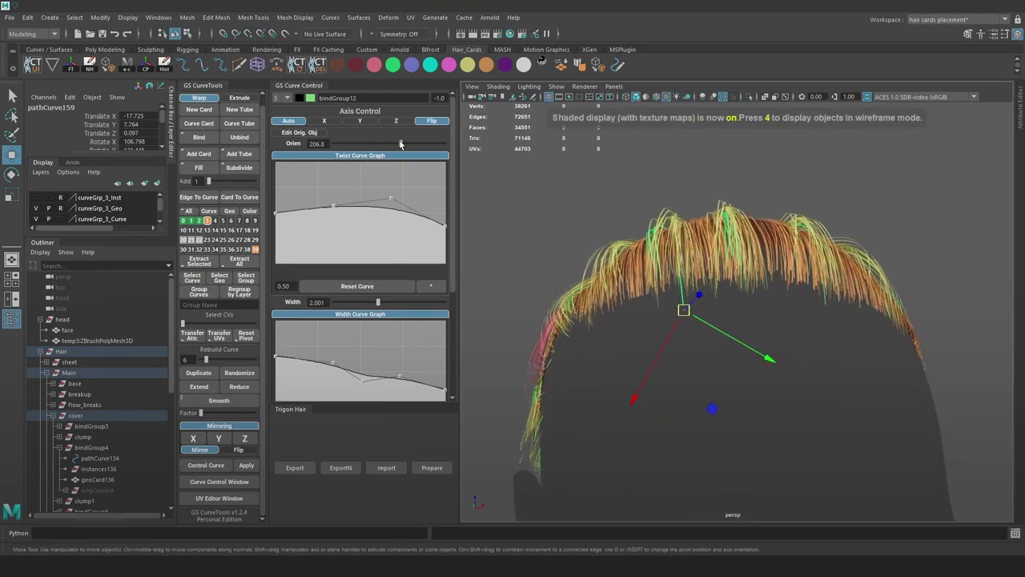
Set the mirrored crown clump's orientation to 183.6 and rotate its front control vertices at the hairline
{"action": "left_click_drag", "start_coordinate": [694, 189], "coordinate": [709, 236], "text": "alt"}
{"action": "right_click_drag", "start_coordinate": [758, 147], "coordinate": [696, 148]}
{"action": "key", "text": "4"}
{"action": "left_click_drag", "start_coordinate": [744, 427], "coordinate": [686, 374]}
{"action": "key", "text": "6"}
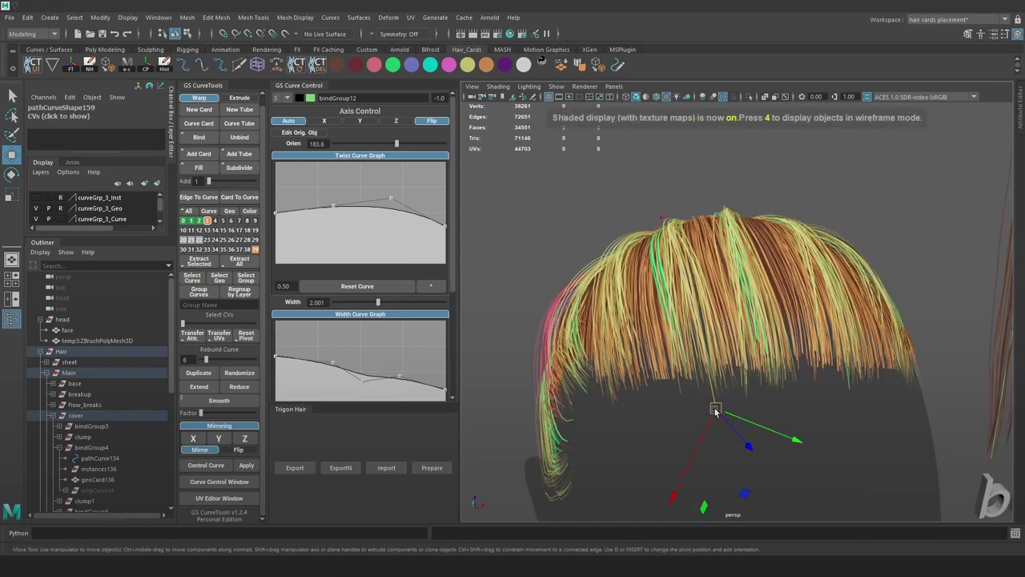
{"action": "key", "text": "e"}
{"action": "left_click_drag", "start_coordinate": [759, 372], "coordinate": [769, 341]}
{"action": "key", "text": "w"}
Move the mirrored clump's front control vertex, then select and move a neighbouring vertex to fit the hairline
{"action": "left_click_drag", "start_coordinate": [742, 427], "coordinate": [929, 345], "text": "alt"}
{"action": "middle_click_drag", "start_coordinate": [929, 345], "coordinate": [741, 371], "text": "alt"}
{"action": "right_click_drag", "start_coordinate": [741, 370], "coordinate": [818, 449], "text": "alt"}
{"action": "left_click_drag", "start_coordinate": [817, 449], "coordinate": [843, 382], "text": "alt"}
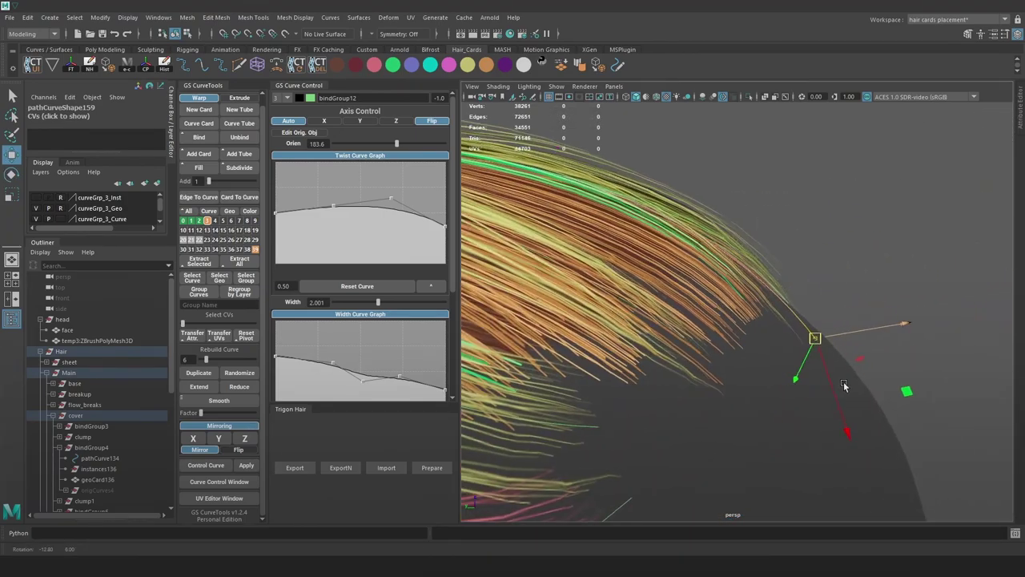
{"action": "left_click_drag", "start_coordinate": [814, 342], "coordinate": [739, 343]}
{"action": "middle_click_drag", "start_coordinate": [620, 260], "coordinate": [710, 312], "text": "alt"}
{"action": "key", "text": "4"}
{"action": "left_click", "coordinate": [687, 335]}
{"action": "key", "text": "6"}
{"action": "left_click_drag", "start_coordinate": [687, 335], "coordinate": [677, 277]}
Select another front control vertex of the mirrored crown clump and move it up toward the crown
{"action": "key", "text": "4"}
{"action": "left_click", "coordinate": [668, 395]}
{"action": "key", "text": "7"}
{"action": "key", "text": "6"}
{"action": "mouse_move", "coordinate": [669, 398]}
{"action": "left_mouse_down"}
{"action": "mouse_move", "coordinate": [696, 325]}
{"action": "mouse_move", "coordinate": [566, 324]}
{"action": "mouse_move", "coordinate": [811, 326]}
{"action": "mouse_move", "coordinate": [819, 259]}
{"action": "mouse_move", "coordinate": [801, 278]}
{"action": "mouse_move", "coordinate": [749, 292]}
{"action": "mouse_move", "coordinate": [604, 282]}
{"action": "left_mouse_up"}
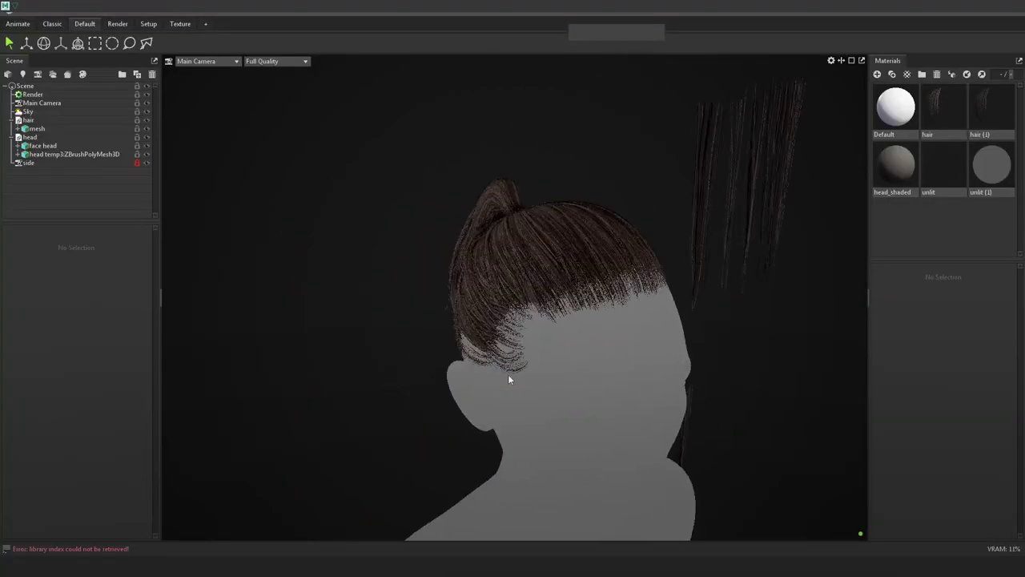
Switch to Marmoset Toolbag and apply the head_shaded material to the head
{"action": "scroll", "coordinate": [704, 325], "scroll_direction": "down", "scroll_amount": 3}
{"action": "left_click_drag", "start_coordinate": [896, 165], "coordinate": [528, 343]}
{"action": "mouse_move", "coordinate": [553, 345]}
{"action": "left_mouse_down", "text": "alt"}
{"action": "mouse_move", "coordinate": [808, 353]}
{"action": "mouse_move", "coordinate": [719, 378]}
{"action": "mouse_move", "coordinate": [651, 336]}
{"action": "left_mouse_up", "text": "alt"}
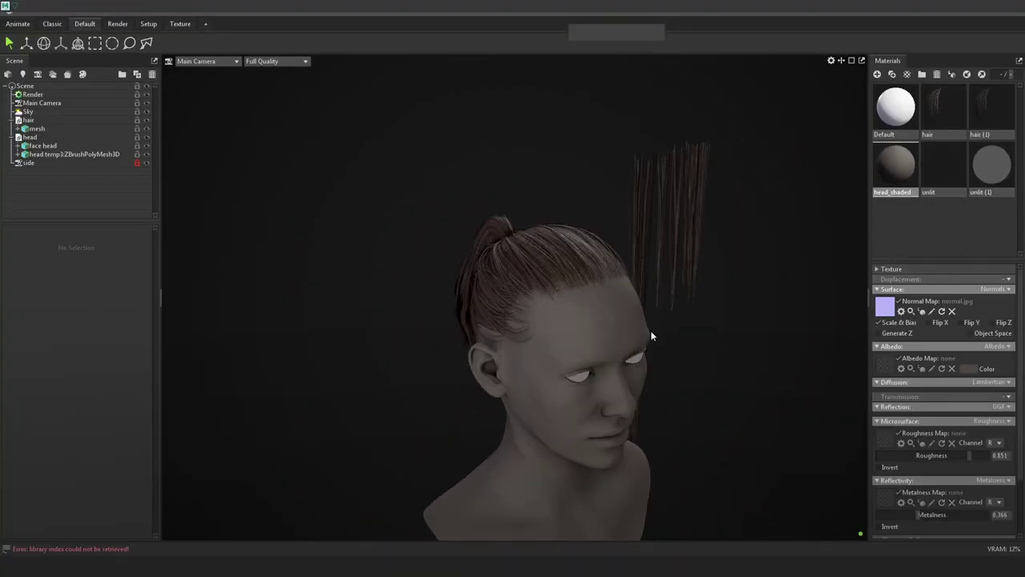
Examine the rendered hairline, crown, ponytail gather and back silhouette from the front, side and rear
{"action": "left_click_drag", "start_coordinate": [593, 290], "coordinate": [580, 310]}
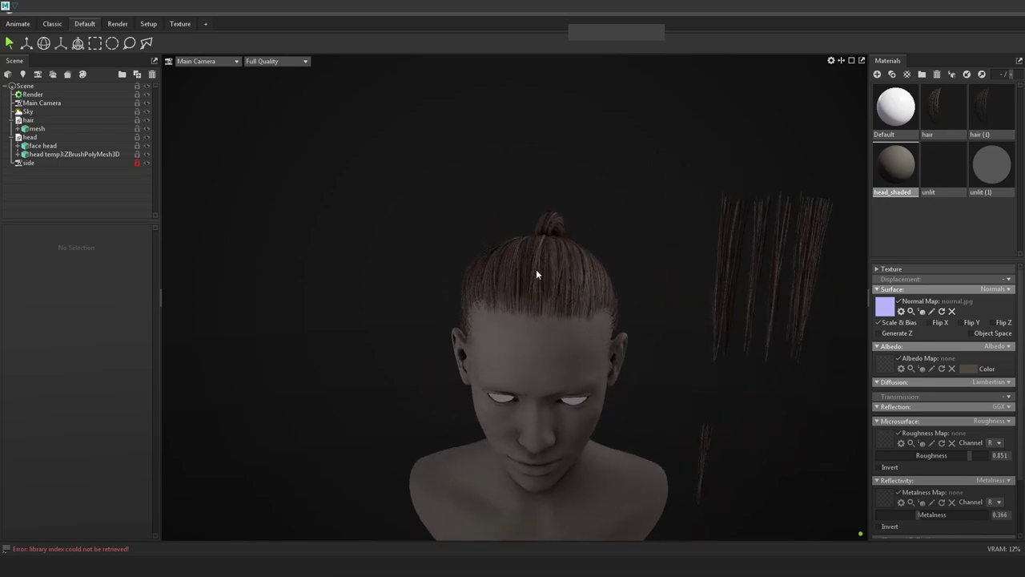
{"action": "left_click_drag", "start_coordinate": [593, 281], "coordinate": [654, 257]}
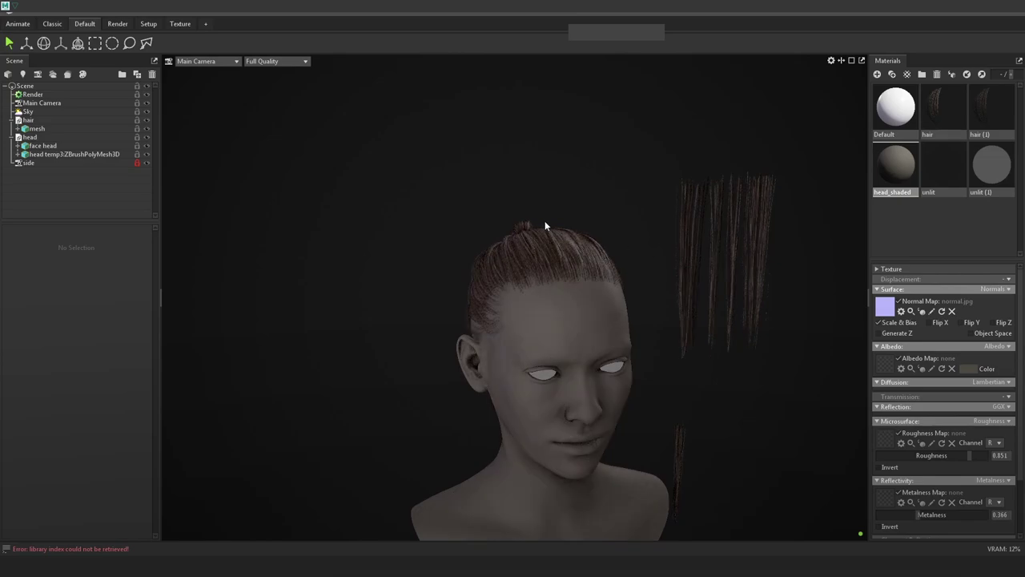
{"action": "left_click_drag", "start_coordinate": [528, 273], "coordinate": [554, 248]}
{"action": "left_click_drag", "start_coordinate": [759, 270], "coordinate": [553, 305]}
{"action": "left_click_drag", "start_coordinate": [728, 295], "coordinate": [670, 269]}
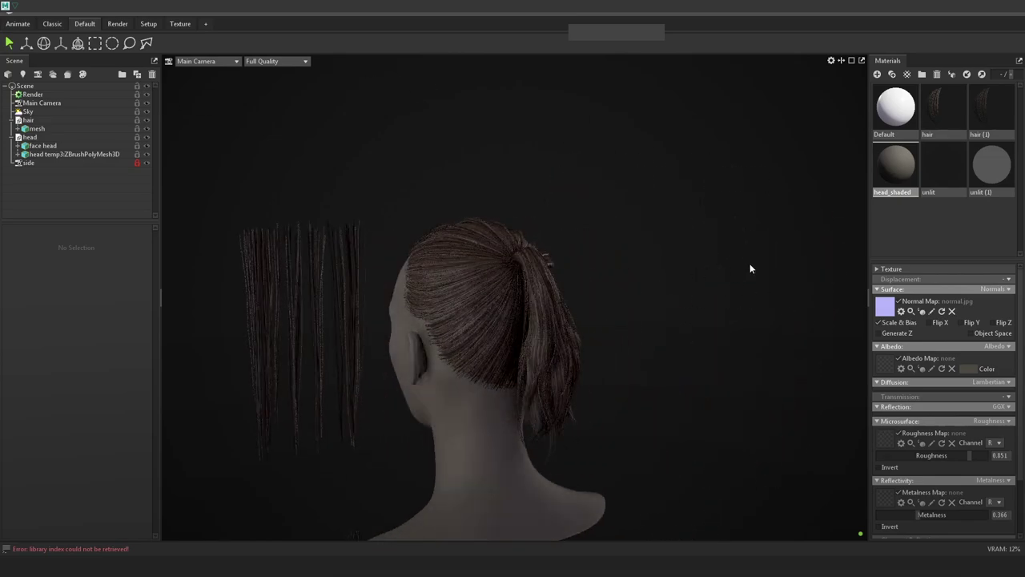
{"action": "scroll", "coordinate": [561, 212], "scroll_direction": "up", "scroll_amount": 5}
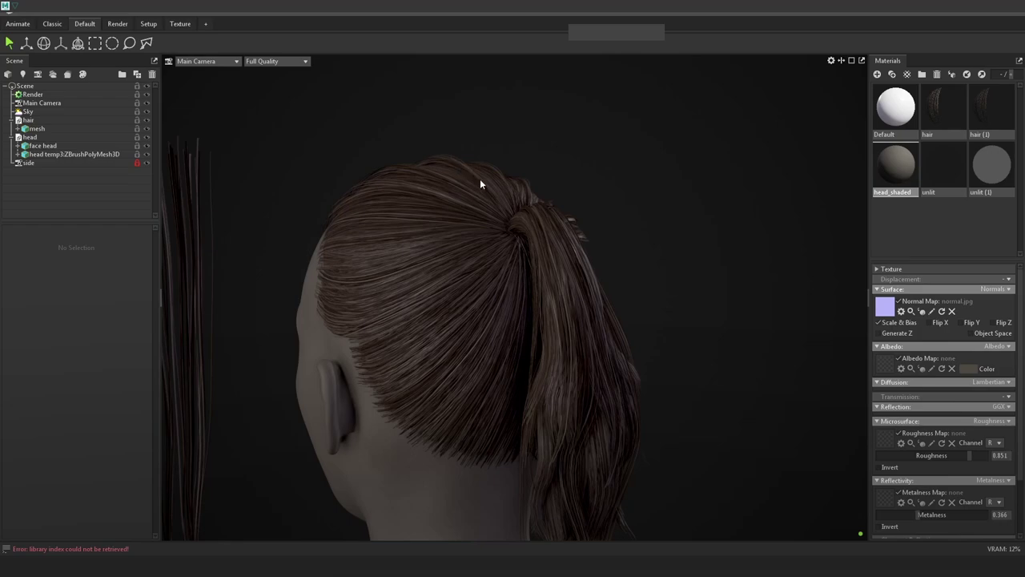
{"action": "left_click_drag", "start_coordinate": [527, 223], "coordinate": [597, 236]}
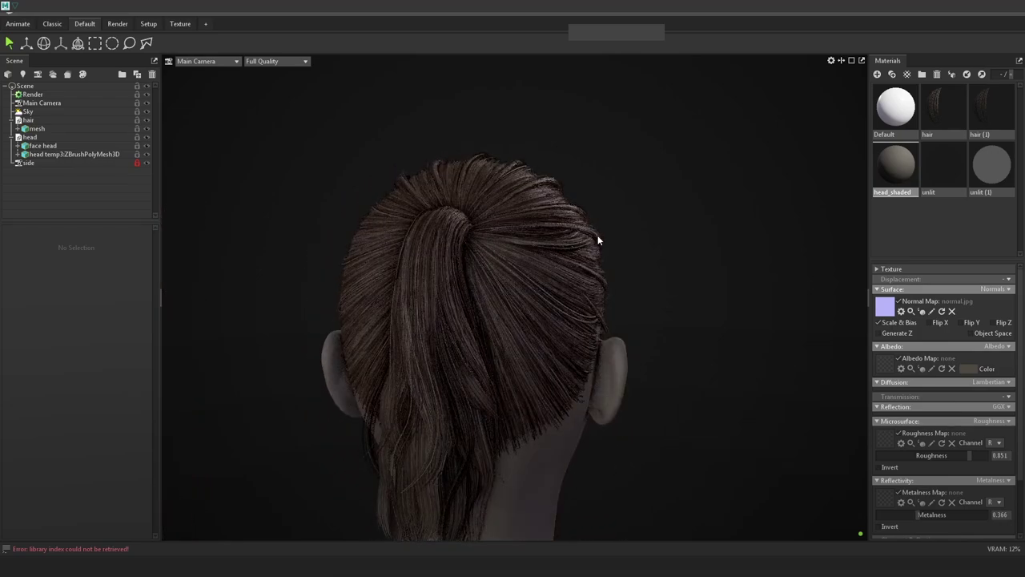
{"action": "scroll", "coordinate": [725, 212], "scroll_direction": "down", "scroll_amount": 3}
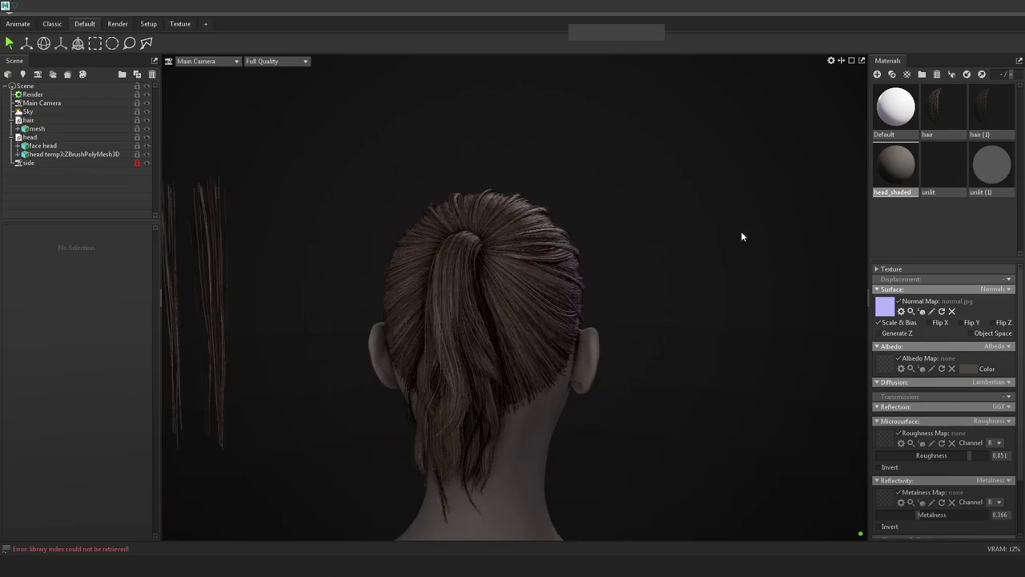
{"action": "left_click_drag", "start_coordinate": [737, 235], "coordinate": [702, 250]}
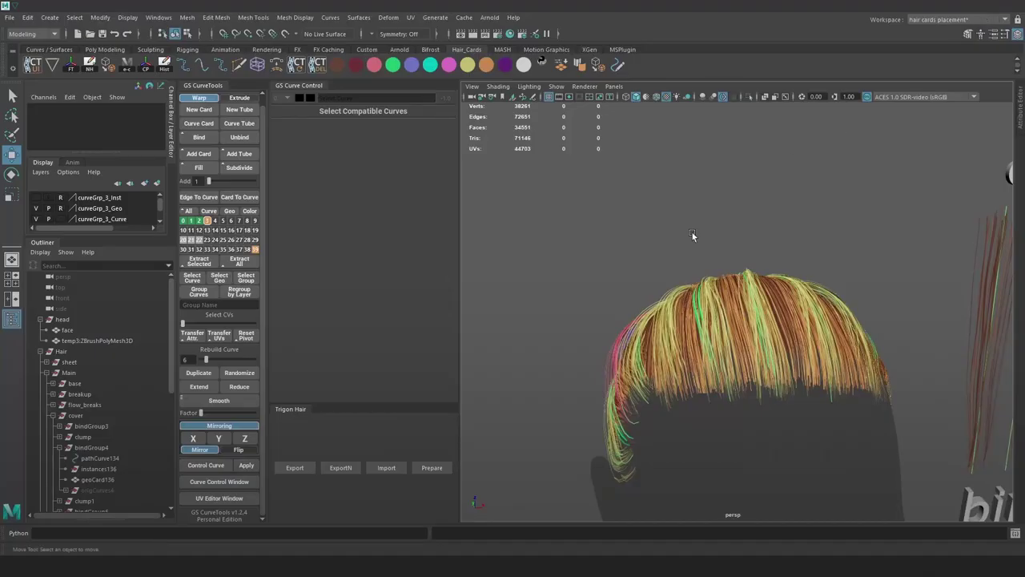
Switch back to Maya and select the curves of the two upper side clumps near the temple
{"action": "left_click_drag", "start_coordinate": [692, 232], "coordinate": [732, 302], "text": "alt"}
{"action": "key", "text": "4"}
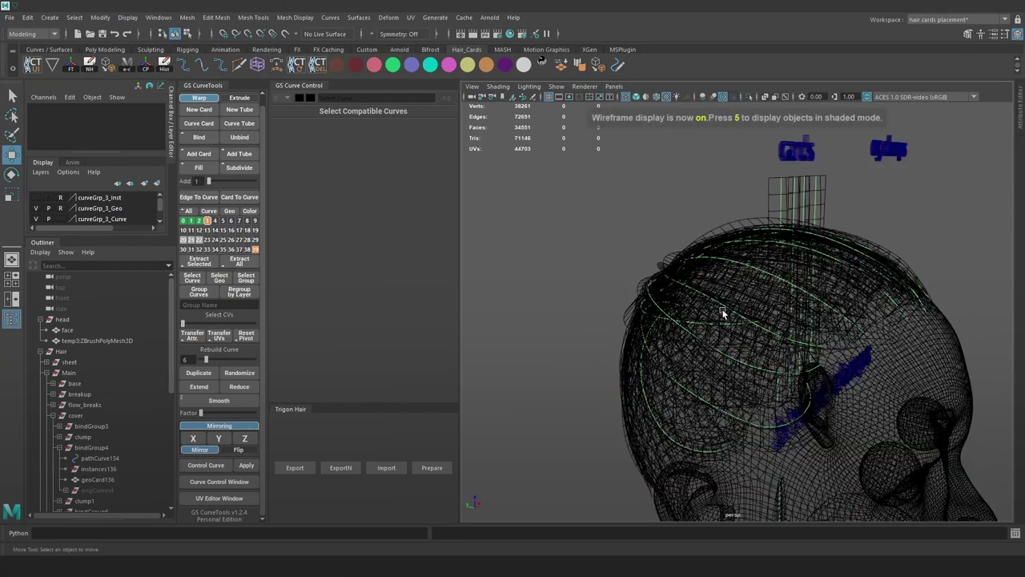
{"action": "left_click", "coordinate": [728, 313]}
{"action": "left_click_drag", "start_coordinate": [744, 341], "coordinate": [760, 322], "text": "alt"}
{"action": "left_click", "coordinate": [761, 319], "text": "shift"}
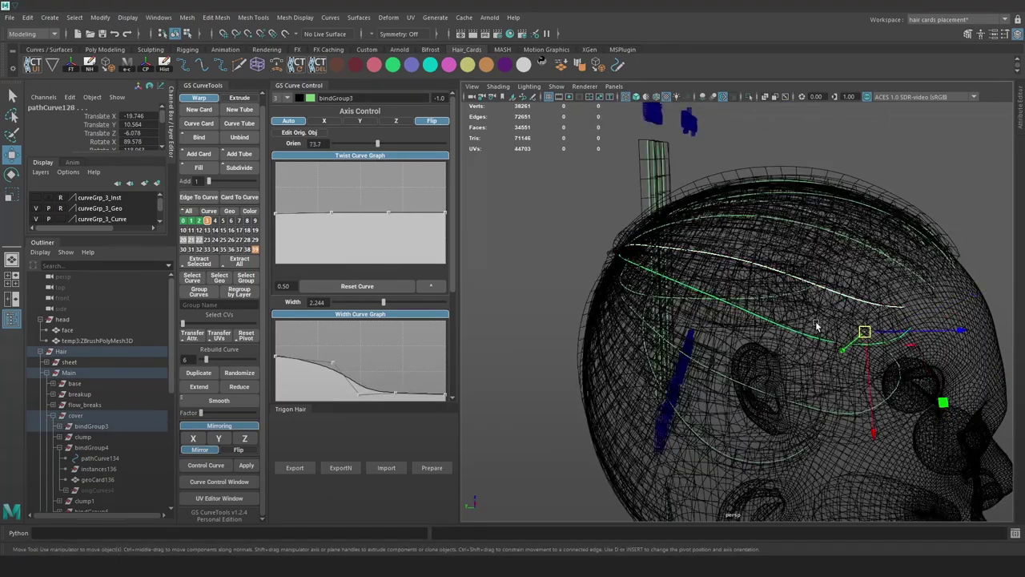
{"action": "key", "text": "6"}
{"action": "left_click_drag", "start_coordinate": [865, 332], "coordinate": [867, 333]}
{"action": "key", "text": "ctrl+z"}
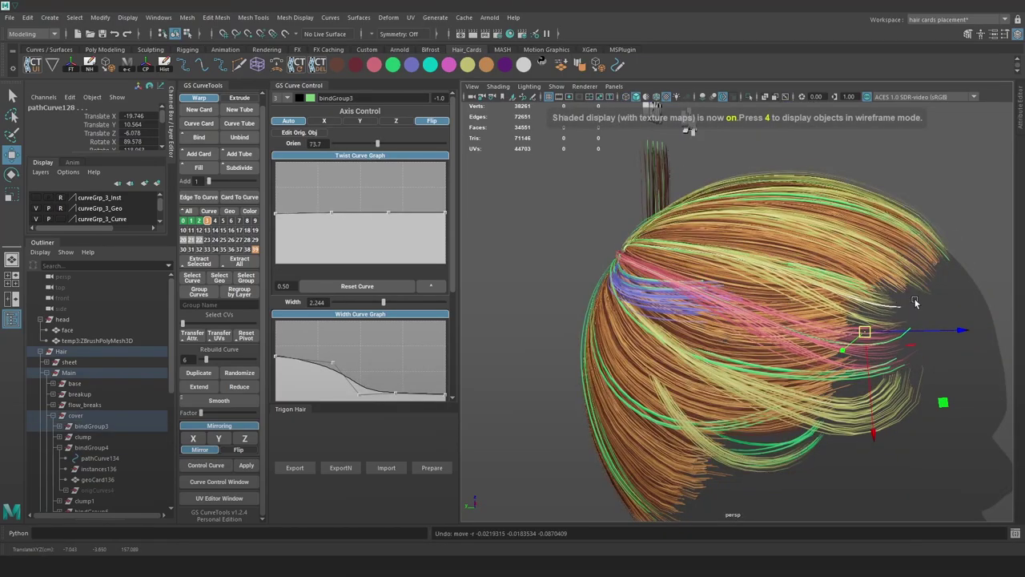
Add the two lower side clumps to the selection and mirror all four to the opposite side of the head
{"action": "left_click_drag", "start_coordinate": [915, 302], "coordinate": [908, 301], "text": "alt"}
{"action": "key", "text": "4"}
{"action": "left_click", "coordinate": [811, 422]}
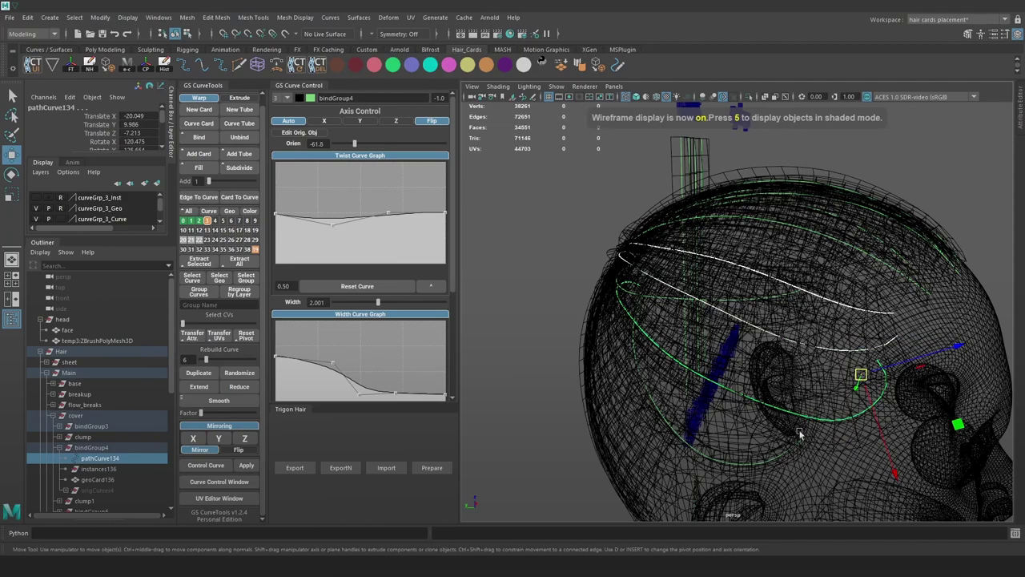
{"action": "left_click", "coordinate": [782, 460]}
{"action": "scroll", "coordinate": [816, 439], "scroll_direction": "down", "scroll_amount": 2}
{"action": "mouse_move", "coordinate": [816, 439]}
{"action": "left_mouse_down", "text": "alt"}
{"action": "mouse_move", "coordinate": [806, 387]}
{"action": "mouse_move", "coordinate": [750, 428]}
{"action": "mouse_move", "coordinate": [768, 415]}
{"action": "left_mouse_up", "text": "alt"}
{"action": "key", "text": "6"}
{"action": "left_click_drag", "start_coordinate": [843, 385], "coordinate": [745, 349], "text": "alt"}
{"action": "left_click_drag", "start_coordinate": [863, 298], "coordinate": [727, 298], "text": "alt"}
{"action": "middle_click_drag", "start_coordinate": [868, 273], "coordinate": [786, 274], "text": "alt"}
Examine the mirrored side clumps' coverage on the opposite side in wireframe, shaded and textured display
{"action": "left_click", "coordinate": [940, 238]}
{"action": "left_click_drag", "start_coordinate": [901, 267], "coordinate": [751, 321], "text": "alt"}
{"action": "key", "text": "4"}
{"action": "left_click", "coordinate": [852, 242]}
{"action": "left_click", "coordinate": [903, 205]}
{"action": "key", "text": "6"}
{"action": "key", "text": "7"}
{"action": "key", "text": "5"}
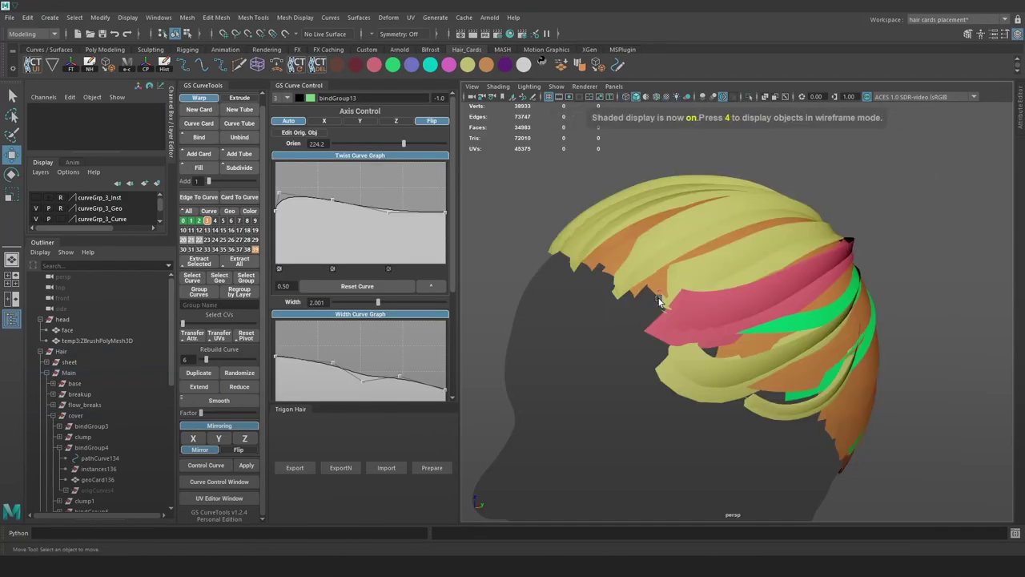
Select the front control vertices of the upper side clump on the mirrored side and move them toward the temple hairline
{"action": "key", "text": "4"}
{"action": "left_click", "coordinate": [651, 277]}
{"action": "scroll", "coordinate": [657, 281], "scroll_direction": "up", "scroll_amount": 2}
{"action": "key", "text": "6"}
{"action": "left_click_drag", "start_coordinate": [694, 302], "coordinate": [695, 327]}
{"action": "left_click_drag", "start_coordinate": [690, 316], "coordinate": [745, 292], "text": "alt"}
{"action": "key", "text": "e"}
{"action": "key", "text": "w"}
{"action": "left_click_drag", "start_coordinate": [647, 286], "coordinate": [749, 308]}
{"action": "left_click_drag", "start_coordinate": [723, 314], "coordinate": [718, 315]}
Rotate the same side clump's front control vertex and nudge its position at the temple
{"action": "left_click_drag", "start_coordinate": [720, 313], "coordinate": [766, 403], "text": "alt"}
{"action": "scroll", "coordinate": [701, 362], "scroll_direction": "down", "scroll_amount": 5}
{"action": "scroll", "coordinate": [745, 360], "scroll_direction": "up", "scroll_amount": 6}
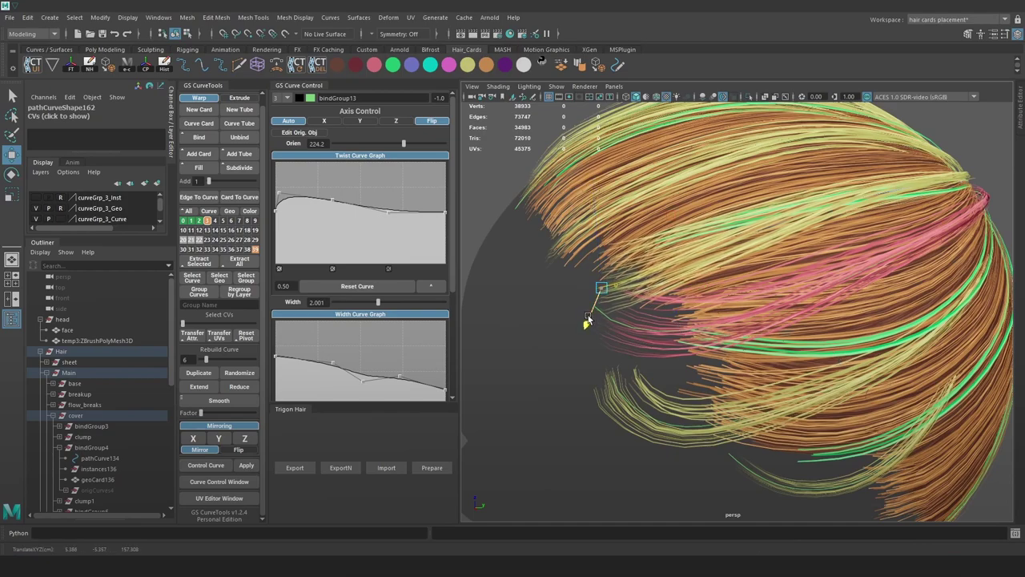
{"action": "key", "text": "e"}
{"action": "left_click_drag", "start_coordinate": [704, 255], "coordinate": [679, 265]}
{"action": "key", "text": "w"}
{"action": "left_click_drag", "start_coordinate": [590, 321], "coordinate": [590, 321]}
Examine the original side clumps above the ear, comparing their cards in wireframe, shaded and textured display
{"action": "left_click_drag", "start_coordinate": [677, 298], "coordinate": [949, 252], "text": "alt"}
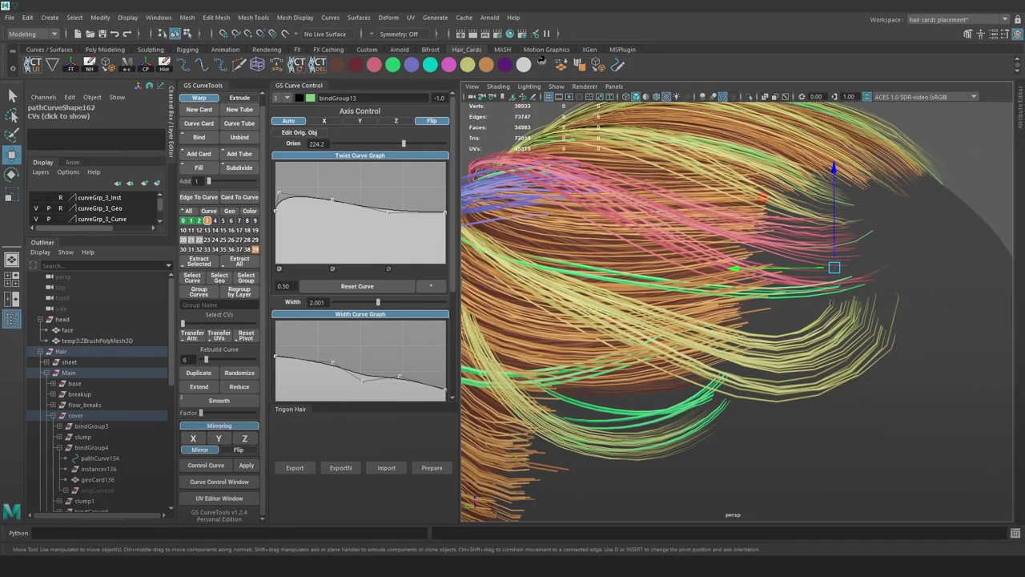
{"action": "scroll", "coordinate": [841, 258], "scroll_direction": "down", "scroll_amount": 5}
{"action": "left_click_drag", "start_coordinate": [842, 259], "coordinate": [640, 260], "text": "alt"}
{"action": "scroll", "coordinate": [739, 228], "scroll_direction": "up", "scroll_amount": 5}
{"action": "right_click_drag", "start_coordinate": [665, 308], "coordinate": [774, 363], "text": "alt"}
{"action": "key", "text": "4"}
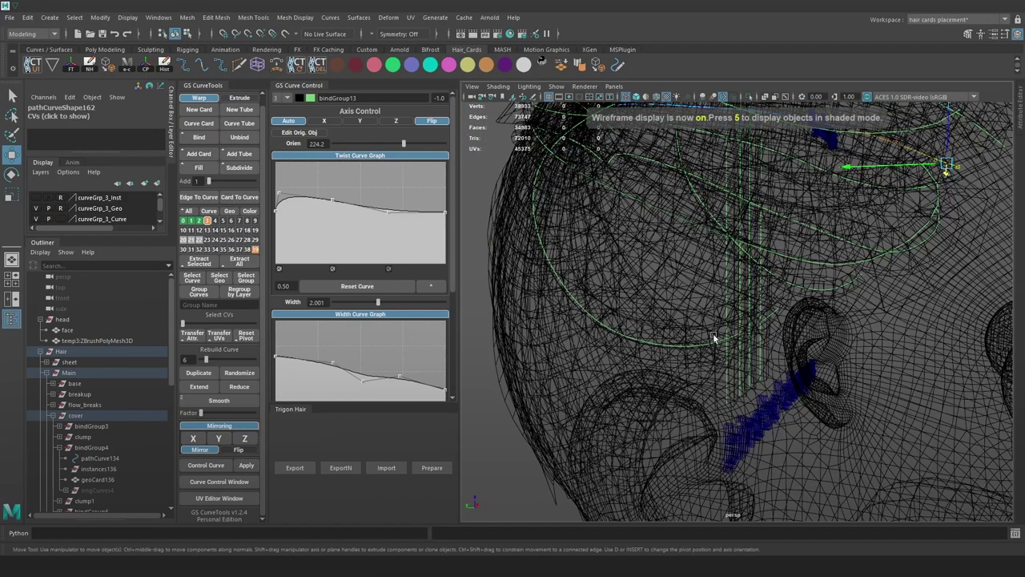
{"action": "key", "text": "5"}
{"action": "key", "text": "6"}
{"action": "key", "text": "5"}
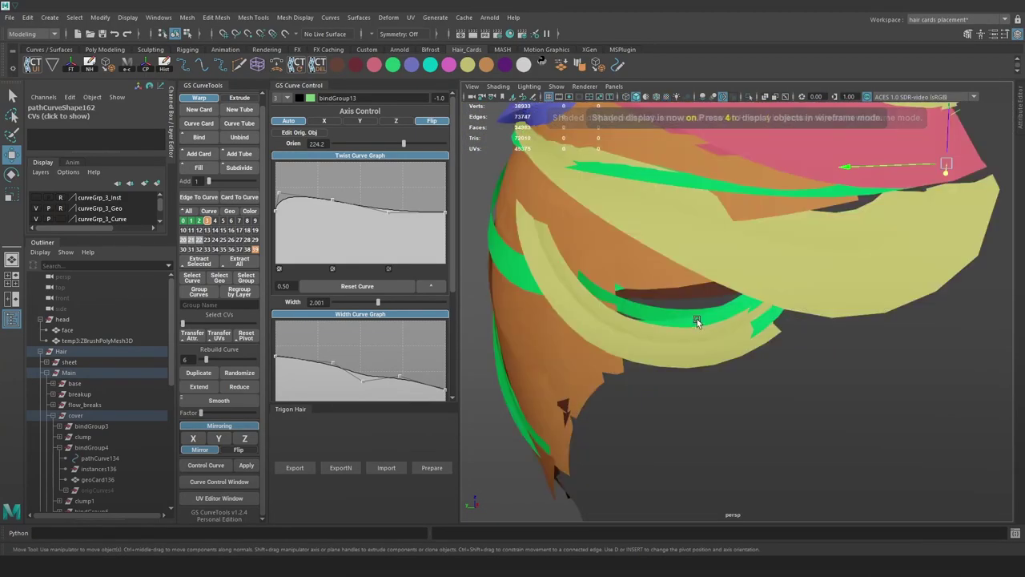
Check the short green cards beneath the lower side clump and toggle layer 2 to identify its contents
{"action": "left_click", "coordinate": [698, 320]}
{"action": "key", "text": "4"}
{"action": "mouse_move", "coordinate": [737, 335]}
{"action": "left_mouse_down", "text": "alt"}
{"action": "mouse_move", "coordinate": [746, 330]}
{"action": "mouse_move", "coordinate": [659, 328]}
{"action": "left_mouse_up", "text": "alt"}
{"action": "key", "text": "6"}
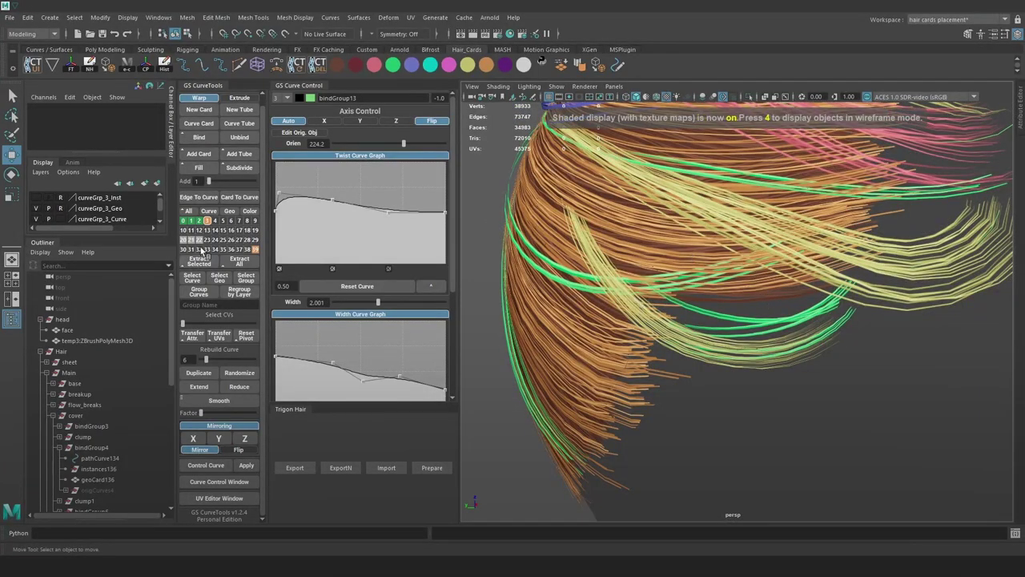
{"action": "left_click", "coordinate": [199, 221]}
{"action": "left_click", "coordinate": [200, 221]}
{"action": "left_click", "coordinate": [199, 221]}
{"action": "left_click", "coordinate": [199, 221]}
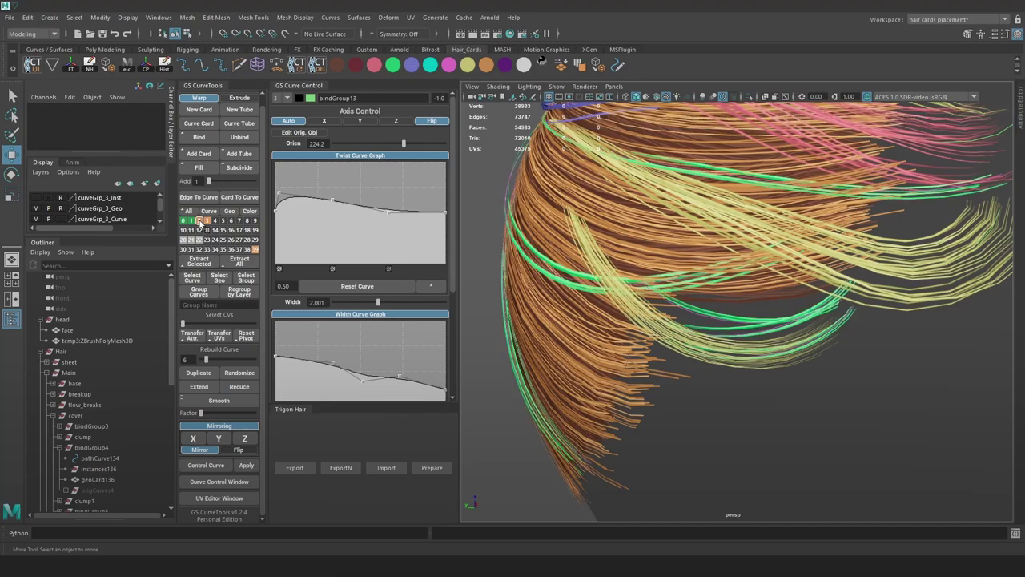
Select the short green cards near the lowest side clump and add them to layer 3
{"action": "left_click", "coordinate": [713, 318]}
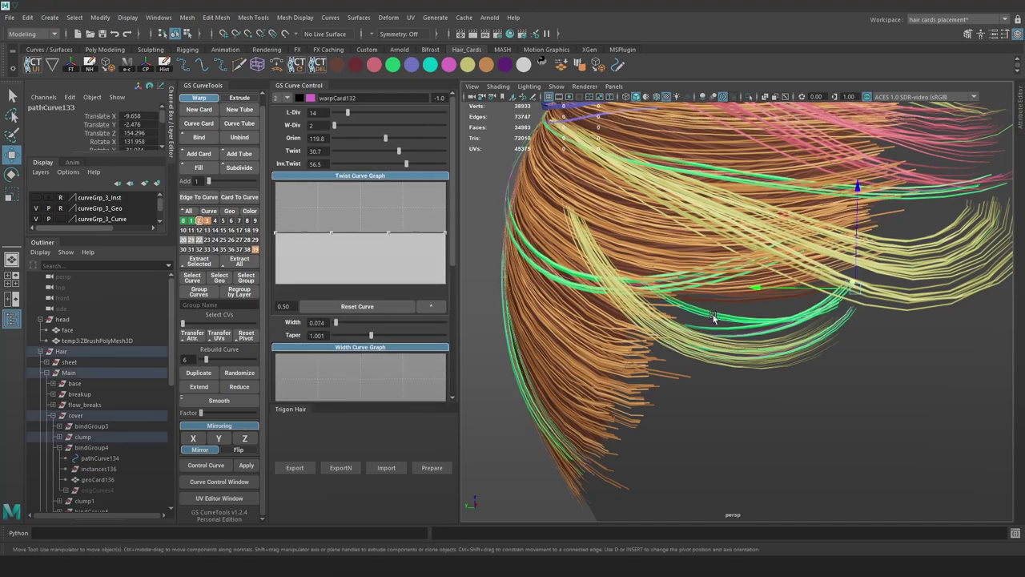
{"action": "left_click_drag", "start_coordinate": [744, 315], "coordinate": [758, 339], "text": "alt"}
{"action": "key", "text": "4"}
{"action": "left_click", "coordinate": [764, 339], "text": "shift"}
{"action": "key", "text": "5"}
{"action": "key", "text": "6"}
{"action": "left_click_drag", "start_coordinate": [897, 242], "coordinate": [897, 236]}
{"action": "key", "text": "ctrl+z"}
{"action": "right_click", "coordinate": [206, 221]}
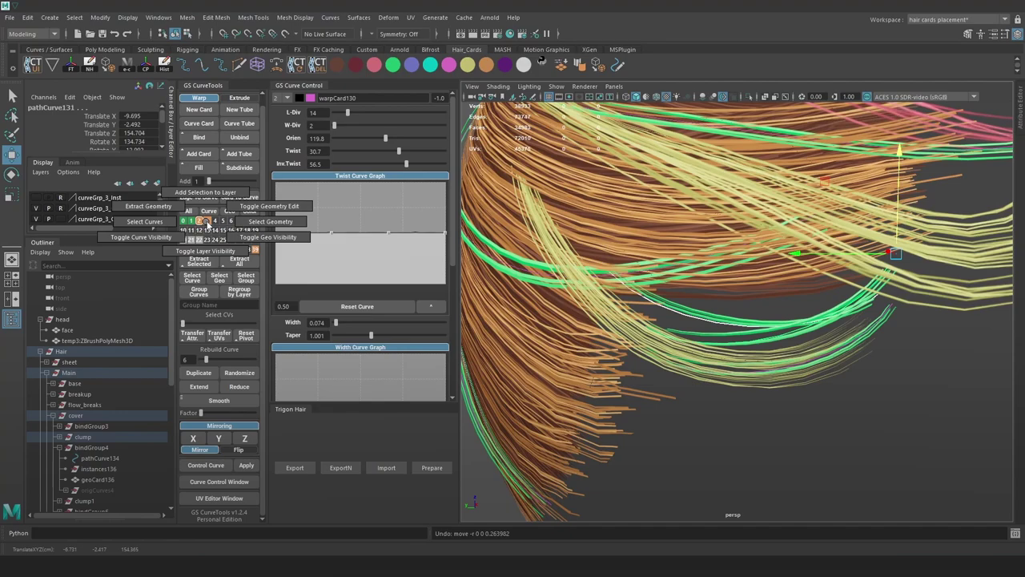
{"action": "right_click_drag", "start_coordinate": [207, 224], "coordinate": [206, 193]}
Select the cover group, collapse its hierarchy and isolate it in the viewport
{"action": "scroll", "coordinate": [851, 306], "scroll_direction": "down", "scroll_amount": 2}
{"action": "left_click", "coordinate": [83, 436]}
{"action": "left_click", "coordinate": [76, 416]}
{"action": "left_click", "coordinate": [53, 416]}
{"action": "left_click", "coordinate": [749, 97]}
{"action": "scroll", "coordinate": [857, 280], "scroll_direction": "down", "scroll_amount": 5}
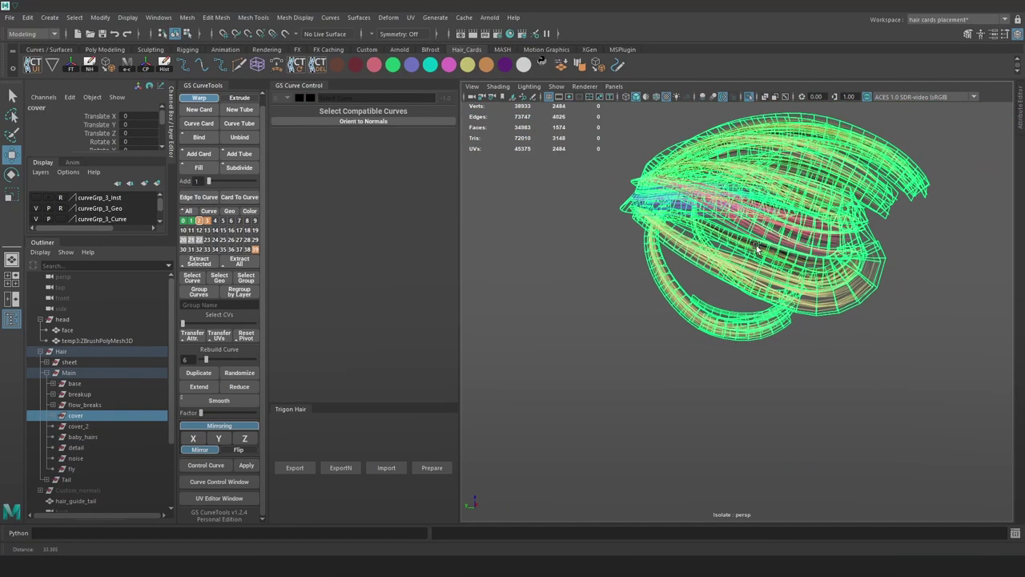
{"action": "left_click", "coordinate": [902, 336]}
{"action": "left_click_drag", "start_coordinate": [903, 334], "coordinate": [859, 311], "text": "alt"}
Select the green card crossing the upper side clumps and add it to layer 3
{"action": "left_click", "coordinate": [782, 197]}
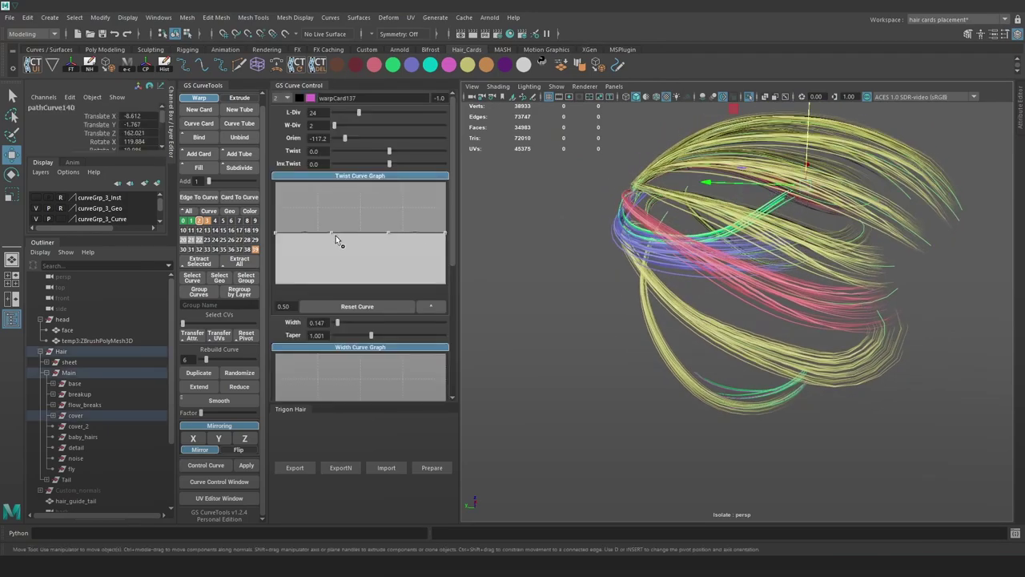
{"action": "right_click", "coordinate": [207, 222]}
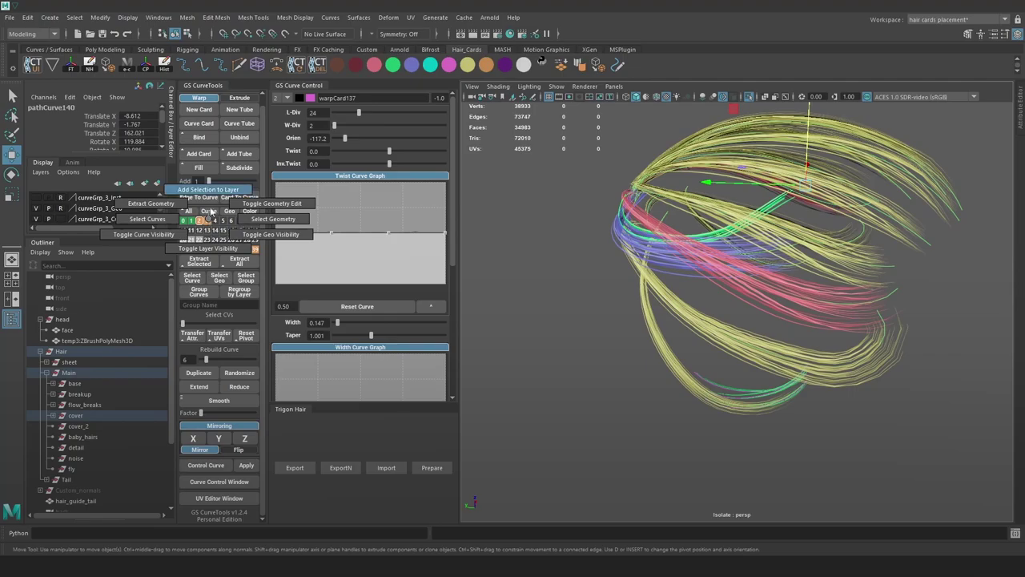
{"action": "right_click_drag", "start_coordinate": [211, 200], "coordinate": [210, 198]}
Select the remaining short card along the lowest side clump and add it to layer 3
{"action": "left_click_drag", "start_coordinate": [801, 255], "coordinate": [765, 241], "text": "alt"}
{"action": "scroll", "coordinate": [739, 353], "scroll_direction": "up", "scroll_amount": 4}
{"action": "scroll", "coordinate": [739, 353], "scroll_direction": "up", "scroll_amount": 4}
{"action": "key", "text": "4"}
{"action": "key", "text": "q"}
{"action": "left_click", "coordinate": [792, 355]}
{"action": "key", "text": "w"}
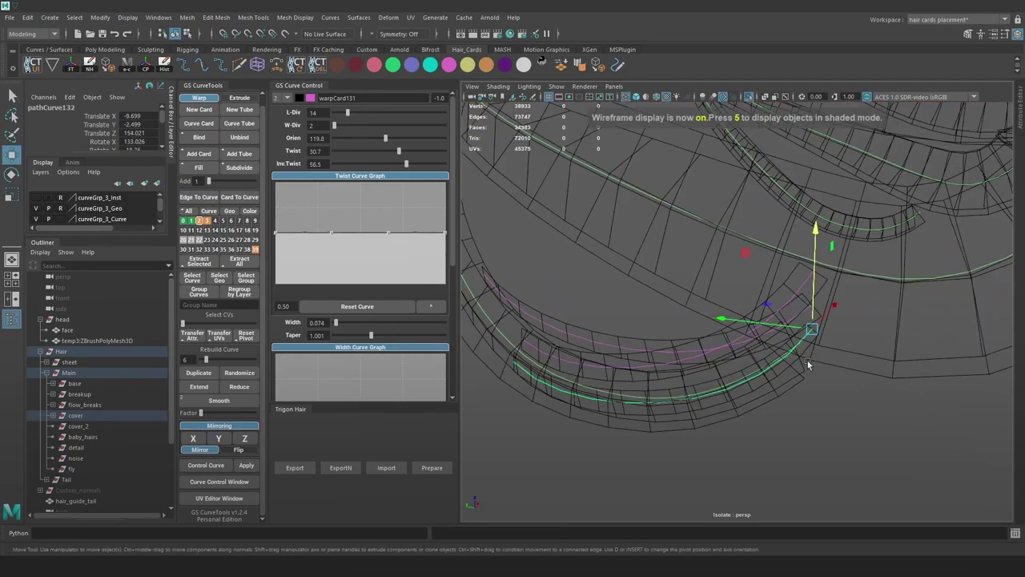
{"action": "right_click_drag", "start_coordinate": [207, 222], "coordinate": [211, 195]}
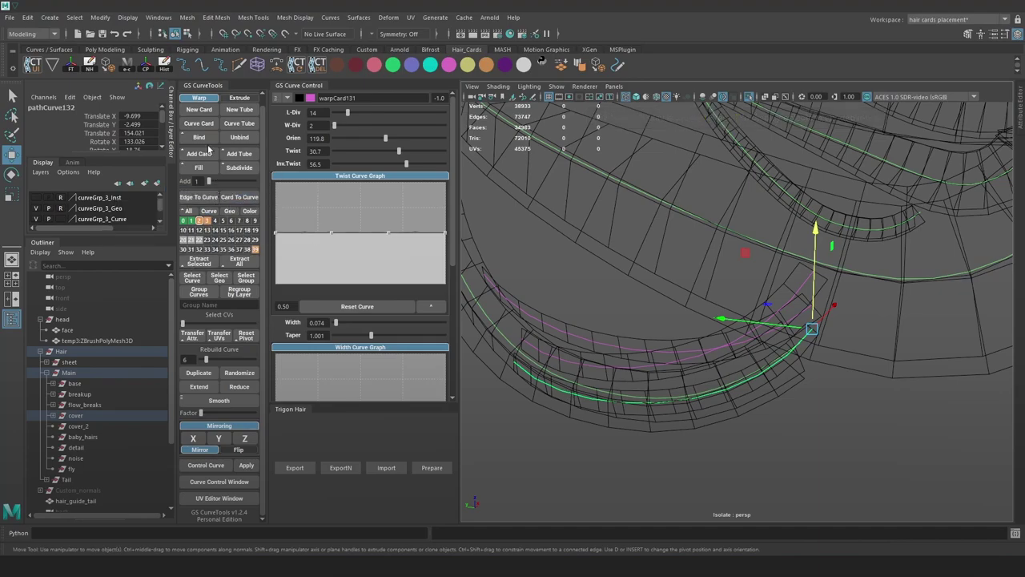
{"action": "scroll", "coordinate": [211, 125], "scroll_direction": "up", "scroll_amount": 1}
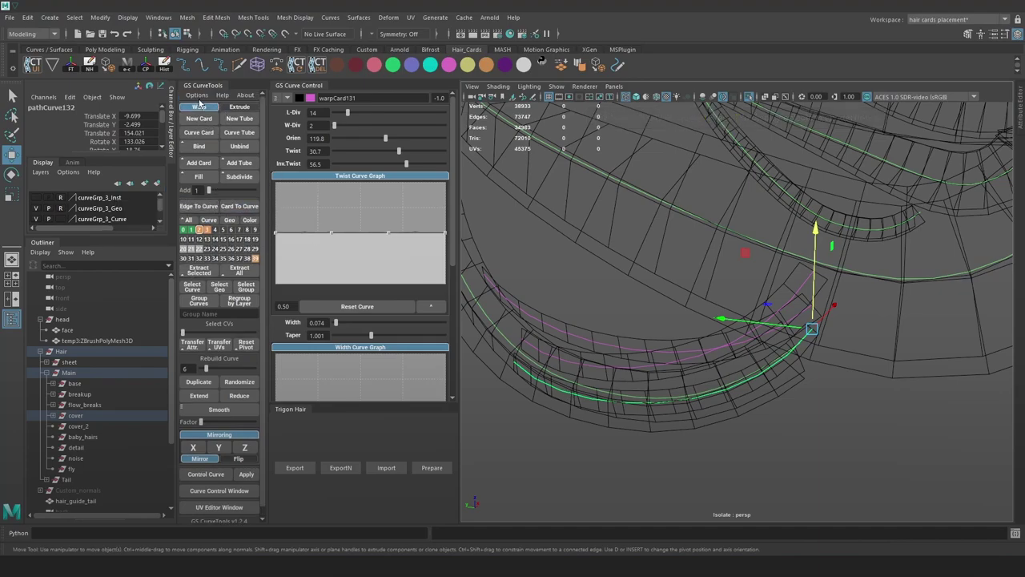
{"action": "left_click", "coordinate": [201, 98]}
{"action": "left_click", "coordinate": [228, 211]}
{"action": "left_click", "coordinate": [201, 97]}
{"action": "left_click", "coordinate": [229, 213]}
Deselect the card, restore textured display and leave isolation to show the whole groom
{"action": "left_click", "coordinate": [833, 417]}
{"action": "scroll", "coordinate": [827, 425], "scroll_direction": "down", "scroll_amount": 5}
{"action": "left_click_drag", "start_coordinate": [827, 425], "coordinate": [837, 301], "text": "alt"}
{"action": "key", "text": "6"}
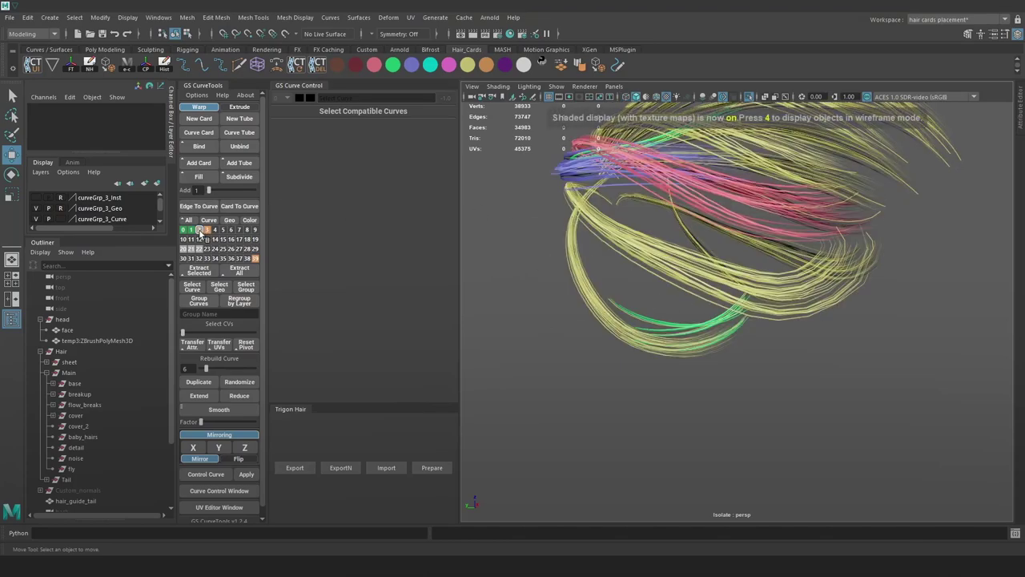
{"action": "left_click", "coordinate": [749, 97]}
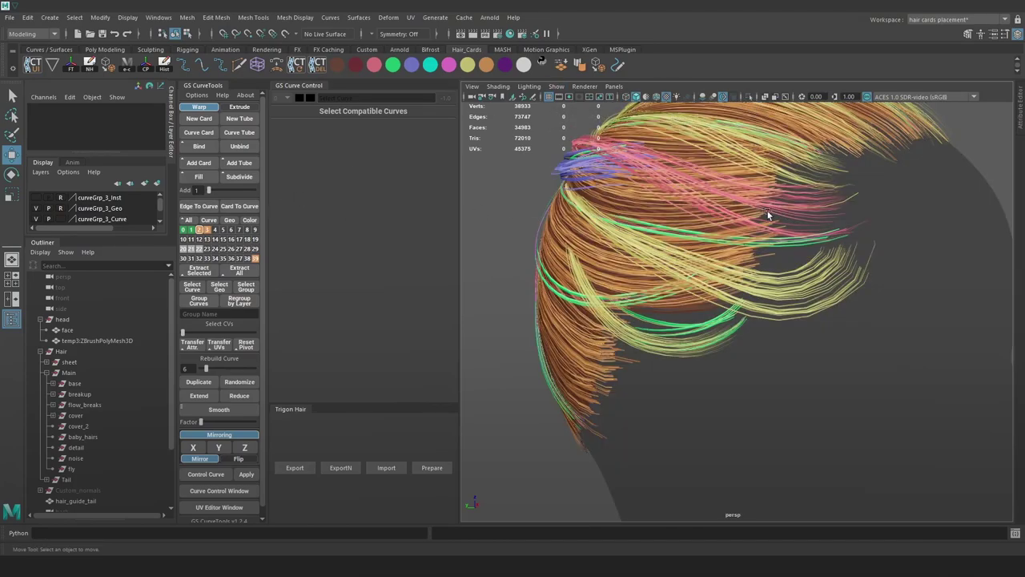
Hide the curves of layer 2, switch to wireframe display, and select and frame the cover group
{"action": "right_click", "coordinate": [200, 231]}
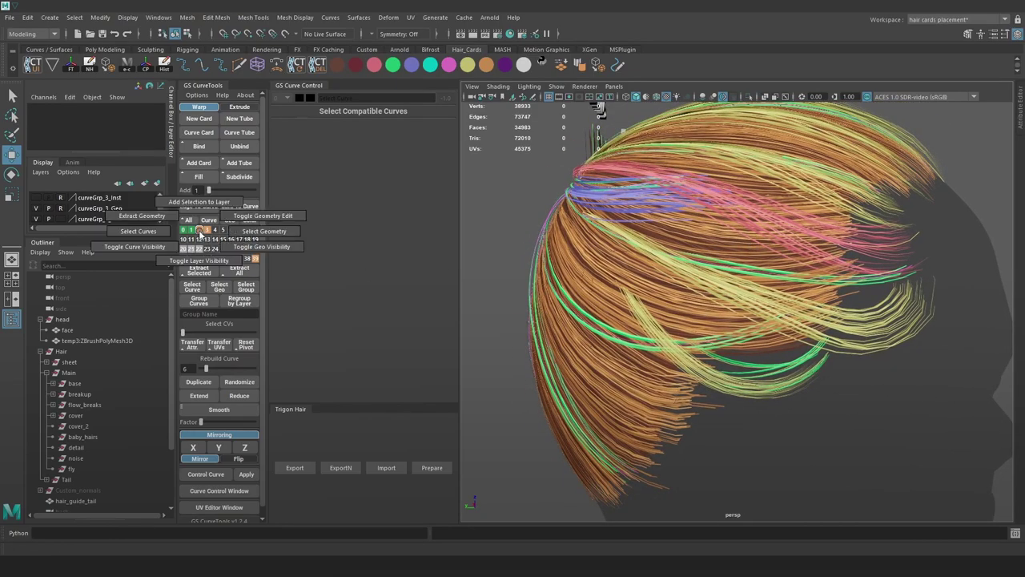
{"action": "left_click", "coordinate": [174, 247]}
{"action": "right_click_drag", "start_coordinate": [942, 199], "coordinate": [935, 160], "text": "alt"}
{"action": "left_click_drag", "start_coordinate": [927, 201], "coordinate": [617, 232], "text": "alt"}
{"action": "right_click_drag", "start_coordinate": [617, 232], "coordinate": [599, 355], "text": "alt"}
{"action": "key", "text": "4"}
{"action": "left_click", "coordinate": [85, 436]}
{"action": "left_click", "coordinate": [87, 417]}
{"action": "key", "text": "f"}
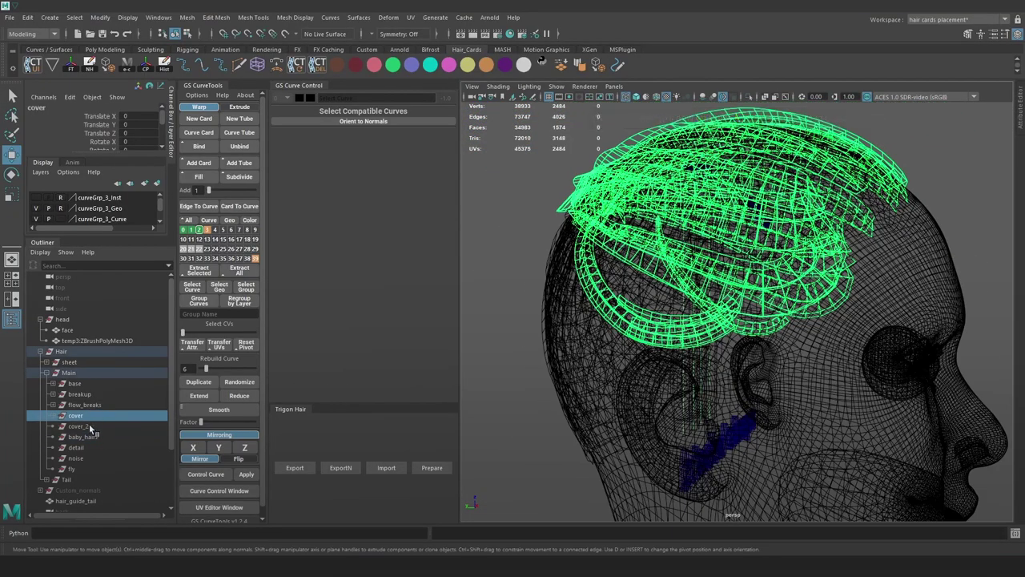
Expand the cover group and select its clump group holding the lowest side cards, with textured display restored
{"action": "left_click", "coordinate": [78, 425]}
{"action": "left_click", "coordinate": [83, 418]}
{"action": "left_click", "coordinate": [54, 415]}
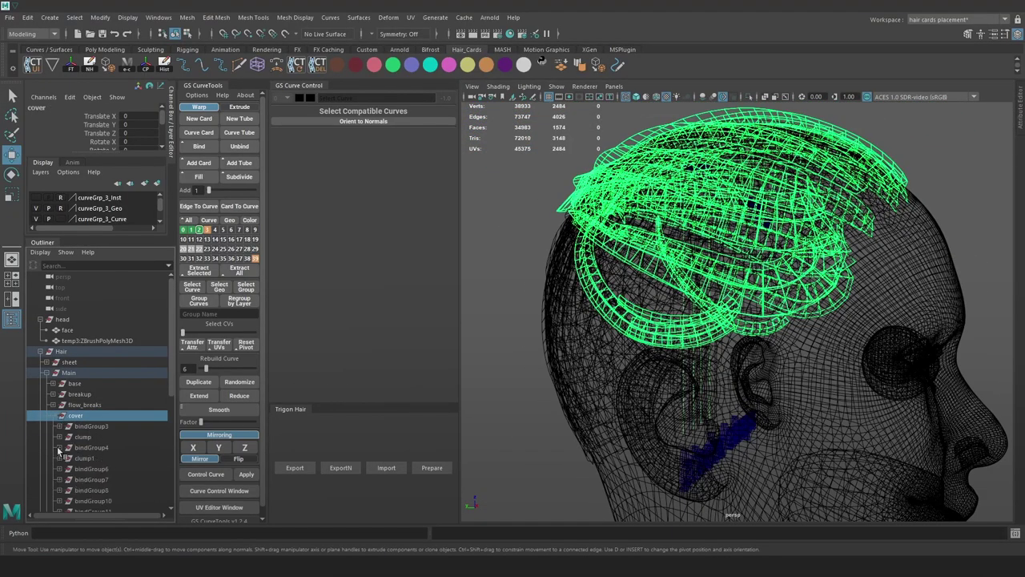
{"action": "left_click", "coordinate": [58, 447]}
{"action": "left_click", "coordinate": [84, 458]}
{"action": "left_click_drag", "start_coordinate": [652, 272], "coordinate": [735, 276], "text": "alt"}
{"action": "left_click", "coordinate": [89, 448]}
{"action": "left_click", "coordinate": [94, 439]}
{"action": "right_click_drag", "start_coordinate": [633, 337], "coordinate": [673, 344], "text": "alt"}
{"action": "mouse_move", "coordinate": [673, 344]}
{"action": "left_mouse_down", "text": "alt"}
{"action": "mouse_move", "coordinate": [690, 344]}
{"action": "mouse_move", "coordinate": [686, 327]}
{"action": "mouse_move", "coordinate": [680, 339]}
{"action": "left_mouse_up", "text": "alt"}
{"action": "key", "text": "6"}
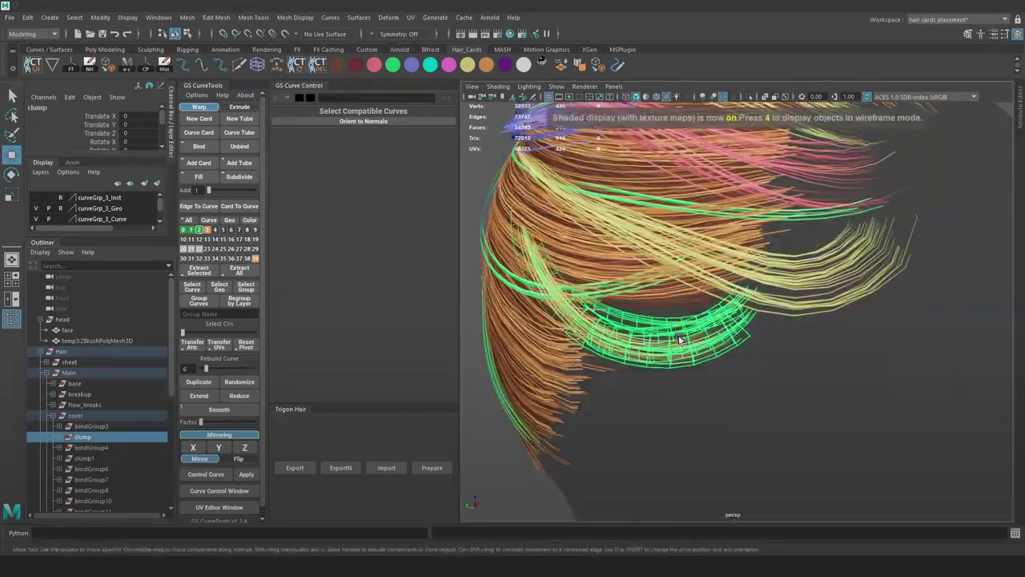
Isolate the clump group, mirror the short card curves at its lower end across X, and leave isolation
{"action": "left_click", "coordinate": [751, 98]}
{"action": "left_click", "coordinate": [795, 286]}
{"action": "key", "text": "5"}
{"action": "mouse_move", "coordinate": [760, 304]}
{"action": "left_mouse_down", "text": "alt"}
{"action": "mouse_move", "coordinate": [778, 297]}
{"action": "mouse_move", "coordinate": [684, 328]}
{"action": "left_mouse_up", "text": "alt"}
{"action": "right_click_drag", "start_coordinate": [727, 319], "coordinate": [766, 354], "text": "alt"}
{"action": "key", "text": "4"}
{"action": "left_click_drag", "start_coordinate": [740, 349], "coordinate": [725, 293]}
{"action": "left_click_drag", "start_coordinate": [782, 323], "coordinate": [744, 343], "text": "alt"}
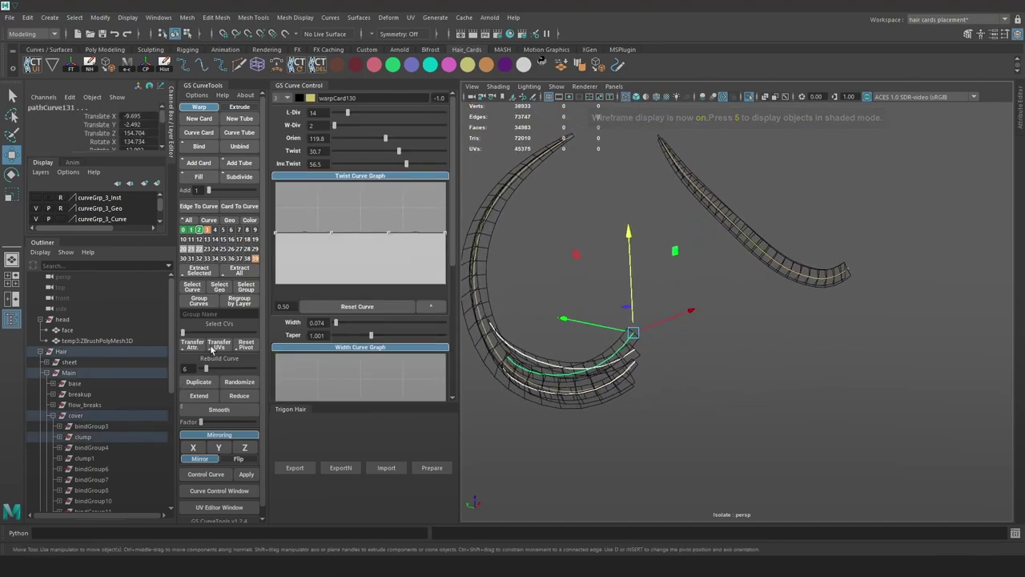
{"action": "left_click", "coordinate": [196, 451]}
{"action": "right_click_drag", "start_coordinate": [714, 311], "coordinate": [750, 339], "text": "alt"}
{"action": "key", "text": "6"}
{"action": "left_click", "coordinate": [749, 97]}
Compare the mirrored short cards with the original side clump in shaded and textured display on both sides of the head
{"action": "mouse_move", "coordinate": [786, 310]}
{"action": "left_mouse_down", "text": "alt"}
{"action": "mouse_move", "coordinate": [743, 265]}
{"action": "mouse_move", "coordinate": [851, 239]}
{"action": "left_mouse_up", "text": "alt"}
{"action": "mouse_move", "coordinate": [851, 239]}
{"action": "right_mouse_down", "text": "alt"}
{"action": "mouse_move", "coordinate": [825, 212]}
{"action": "mouse_move", "coordinate": [851, 227]}
{"action": "right_mouse_up", "text": "alt"}
{"action": "key", "text": "4"}
{"action": "key", "text": "5"}
{"action": "key", "text": "6"}
{"action": "key", "text": "5"}
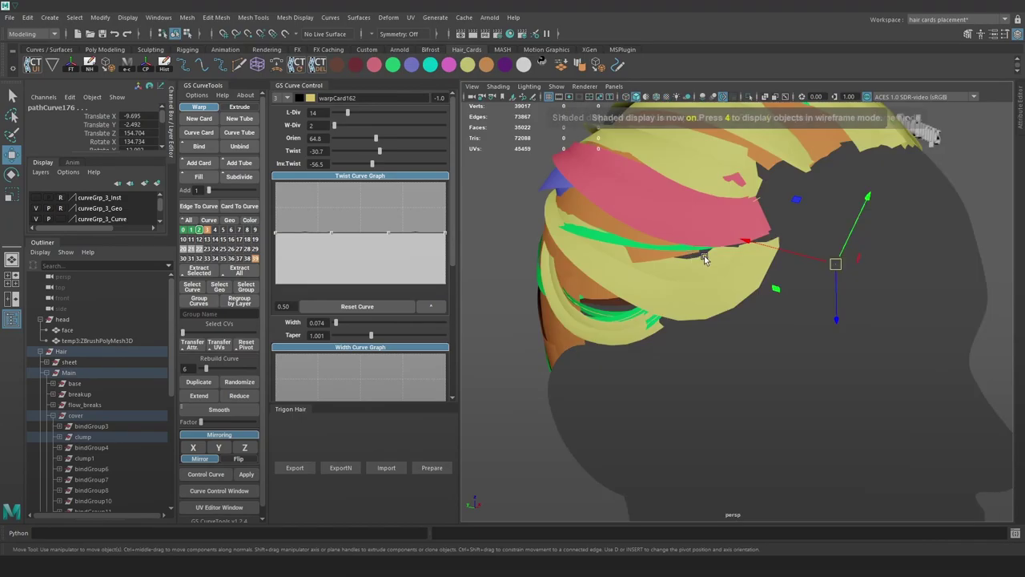
{"action": "key", "text": "6"}
{"action": "key", "text": "7"}
{"action": "left_click", "coordinate": [976, 175]}
{"action": "left_click_drag", "start_coordinate": [976, 175], "coordinate": [801, 216], "text": "alt"}
{"action": "right_click_drag", "start_coordinate": [801, 217], "coordinate": [828, 330], "text": "alt"}
{"action": "key", "text": "6"}
{"action": "left_click_drag", "start_coordinate": [828, 330], "coordinate": [816, 236], "text": "alt"}
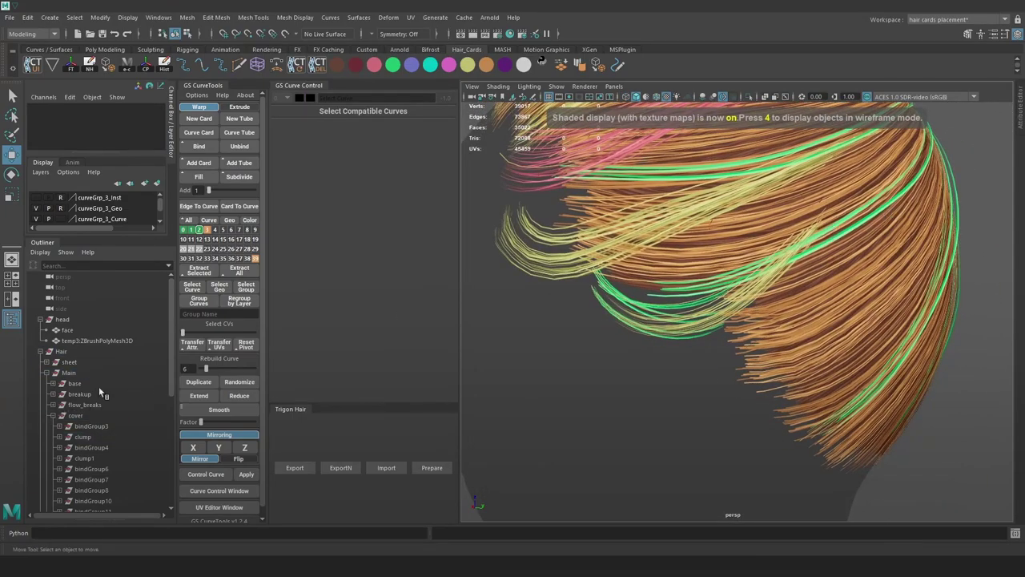
Rename the flow_breaks group to flow_breaks_2_ and make the curves of layer 2 visible
{"action": "left_click", "coordinate": [87, 404]}
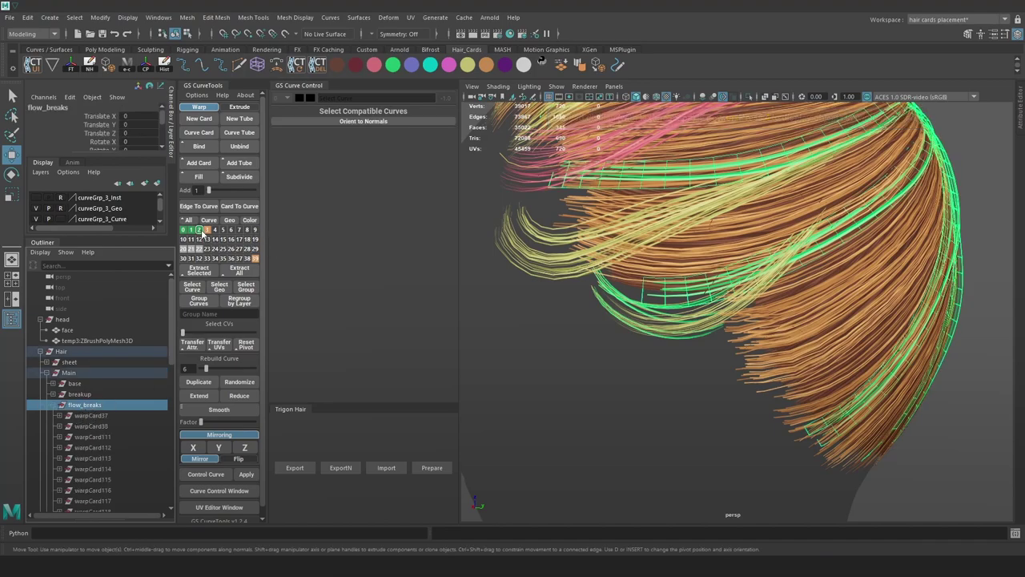
{"action": "right_click", "coordinate": [204, 231]}
{"action": "left_click", "coordinate": [201, 232], "text": "alt"}
{"action": "left_click", "coordinate": [200, 232], "text": "alt"}
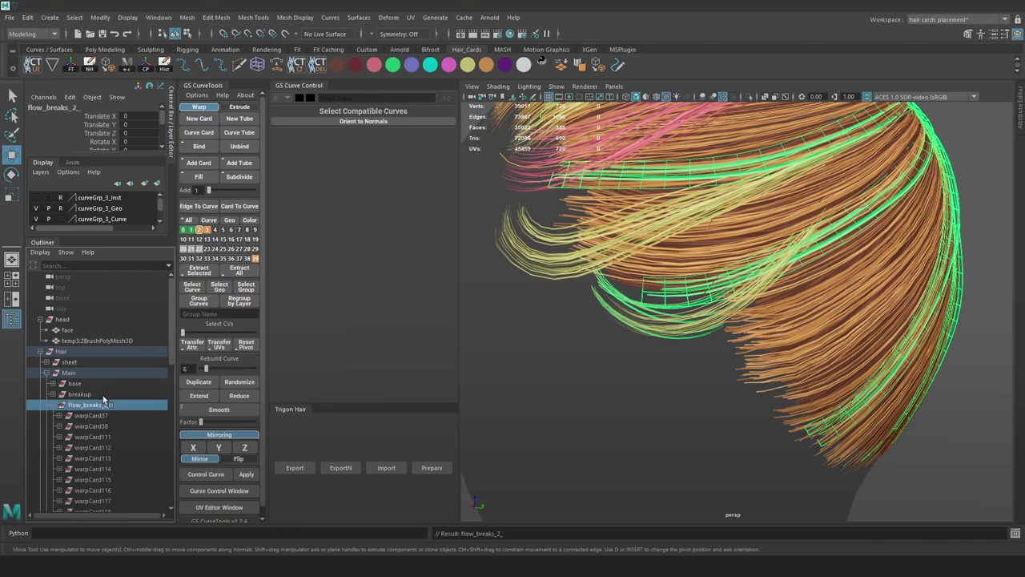
{"action": "right_click", "coordinate": [200, 230]}
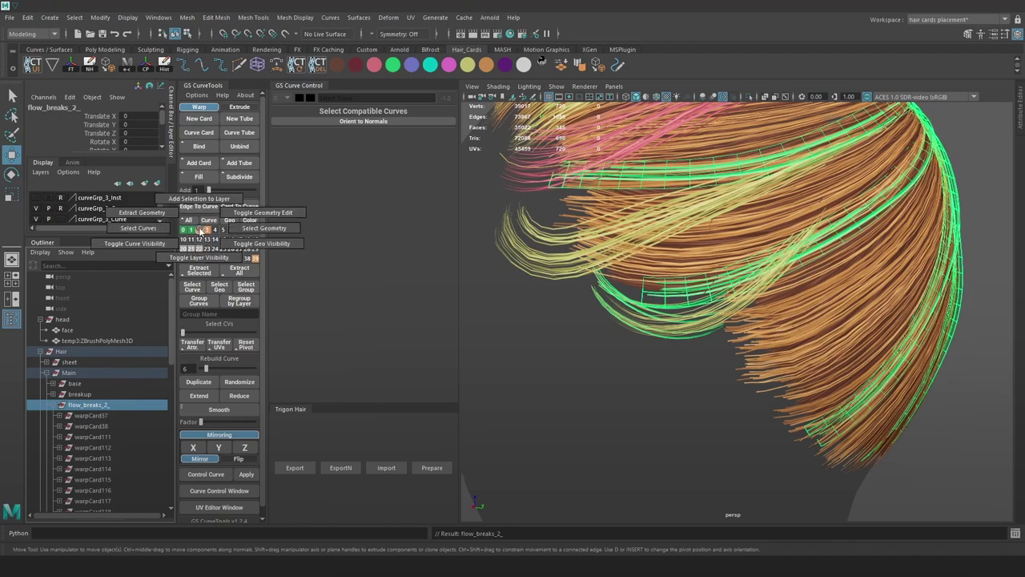
{"action": "right_click_drag", "start_coordinate": [199, 230], "coordinate": [176, 242]}
{"action": "right_click", "coordinate": [201, 232]}
{"action": "left_click", "coordinate": [965, 193]}
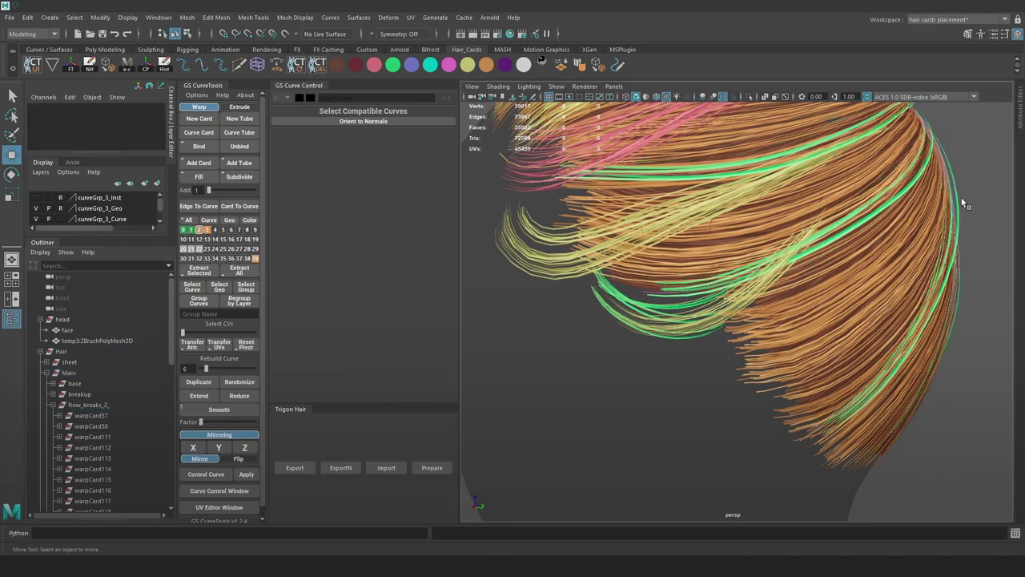
Select the tip points of the warpCard111 curve under the lowest side clump and rotate and move them to reshape the tip
{"action": "key", "text": "4"}
{"action": "left_click", "coordinate": [701, 290]}
{"action": "scroll", "coordinate": [986, 175], "scroll_direction": "down", "scroll_amount": 3}
{"action": "right_click_drag", "start_coordinate": [983, 156], "coordinate": [936, 152]}
{"action": "scroll", "coordinate": [884, 203], "scroll_direction": "up", "scroll_amount": 4}
{"action": "left_click_drag", "start_coordinate": [670, 313], "coordinate": [618, 258]}
{"action": "key", "text": "6"}
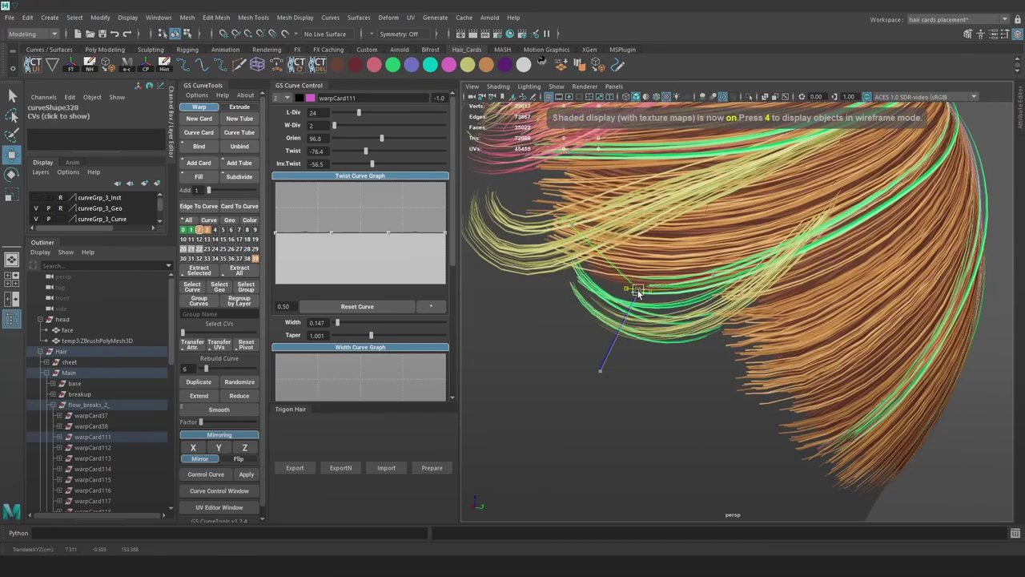
{"action": "key", "text": "e"}
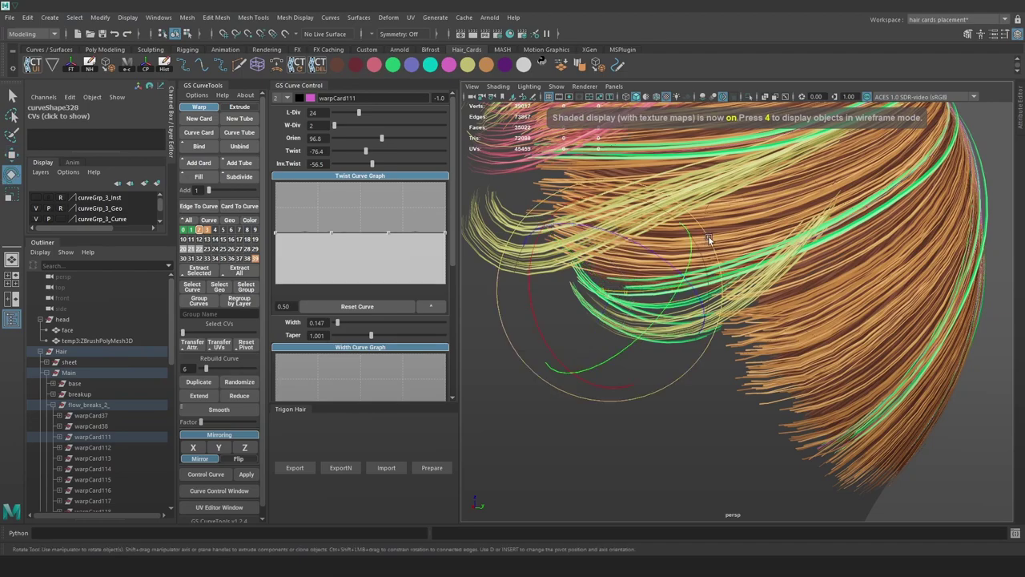
{"action": "left_click_drag", "start_coordinate": [706, 240], "coordinate": [709, 250]}
{"action": "key", "text": "w"}
{"action": "left_click_drag", "start_coordinate": [613, 292], "coordinate": [566, 320]}
Select the curve in the middle of the side hair, reposition its control points, and return to object mode with nothing selected
{"action": "mouse_move", "coordinate": [659, 312]}
{"action": "left_mouse_down", "text": "alt"}
{"action": "mouse_move", "coordinate": [708, 306]}
{"action": "mouse_move", "coordinate": [737, 275]}
{"action": "mouse_move", "coordinate": [702, 214]}
{"action": "mouse_move", "coordinate": [570, 169]}
{"action": "mouse_move", "coordinate": [608, 196]}
{"action": "mouse_move", "coordinate": [607, 188]}
{"action": "left_mouse_up", "text": "alt"}
{"action": "left_click", "coordinate": [714, 204]}
{"action": "key", "text": "F9"}
{"action": "key", "text": "4"}
{"action": "key", "text": "6"}
{"action": "left_click_drag", "start_coordinate": [587, 229], "coordinate": [611, 215]}
{"action": "left_click_drag", "start_coordinate": [604, 181], "coordinate": [604, 189]}
{"action": "scroll", "coordinate": [709, 215], "scroll_direction": "down", "scroll_amount": 5}
{"action": "left_click_drag", "start_coordinate": [711, 202], "coordinate": [761, 197], "text": "alt"}
{"action": "key", "text": "F8"}
{"action": "left_click", "coordinate": [933, 155]}
Export the hair and switch to Marmoset Toolbag to view the updated groom from the side
{"action": "scroll", "coordinate": [789, 237], "scroll_direction": "down", "scroll_amount": 5}
{"action": "left_click_drag", "start_coordinate": [781, 242], "coordinate": [805, 269], "text": "alt"}
{"action": "scroll", "coordinate": [869, 245], "scroll_direction": "up", "scroll_amount": 3}
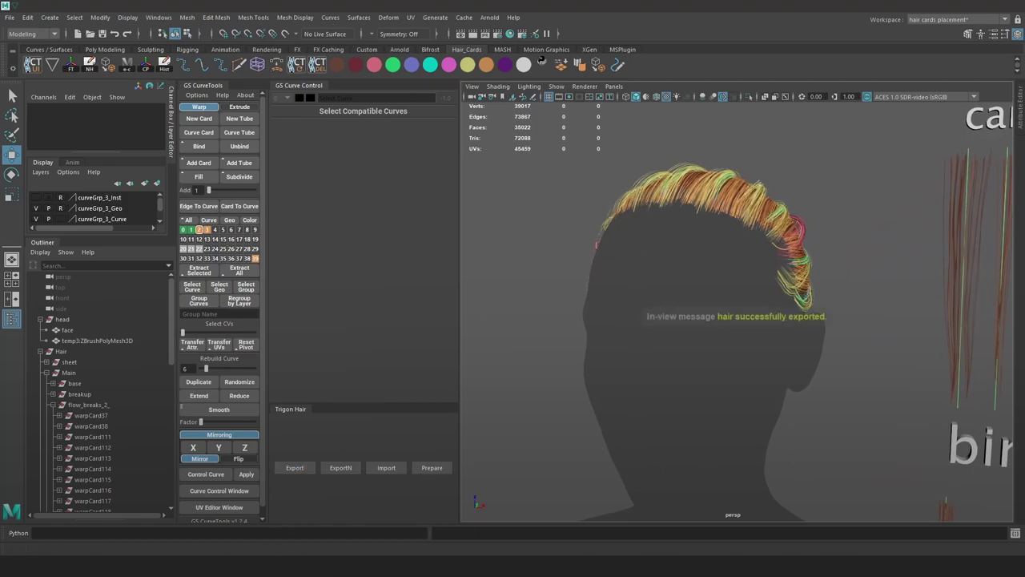
{"action": "left_click", "coordinate": [281, 560]}
{"action": "mouse_move", "coordinate": [689, 310]}
{"action": "left_mouse_down", "text": "alt"}
{"action": "mouse_move", "coordinate": [697, 313]}
{"action": "mouse_move", "coordinate": [556, 329]}
{"action": "mouse_move", "coordinate": [682, 265]}
{"action": "mouse_move", "coordinate": [623, 327]}
{"action": "mouse_move", "coordinate": [687, 327]}
{"action": "left_mouse_up", "text": "alt"}
{"action": "scroll", "coordinate": [681, 265], "scroll_direction": "down", "scroll_amount": 5}
{"action": "scroll", "coordinate": [623, 327], "scroll_direction": "up", "scroll_amount": 5}
{"action": "left_click_drag", "start_coordinate": [991, 165], "coordinate": [597, 289]}
{"action": "left_click_drag", "start_coordinate": [597, 289], "coordinate": [682, 304], "text": "alt"}
Set the emissive colour of the unlit (1) material to dark grey and darken its glow colour
{"action": "left_click", "coordinate": [969, 413]}
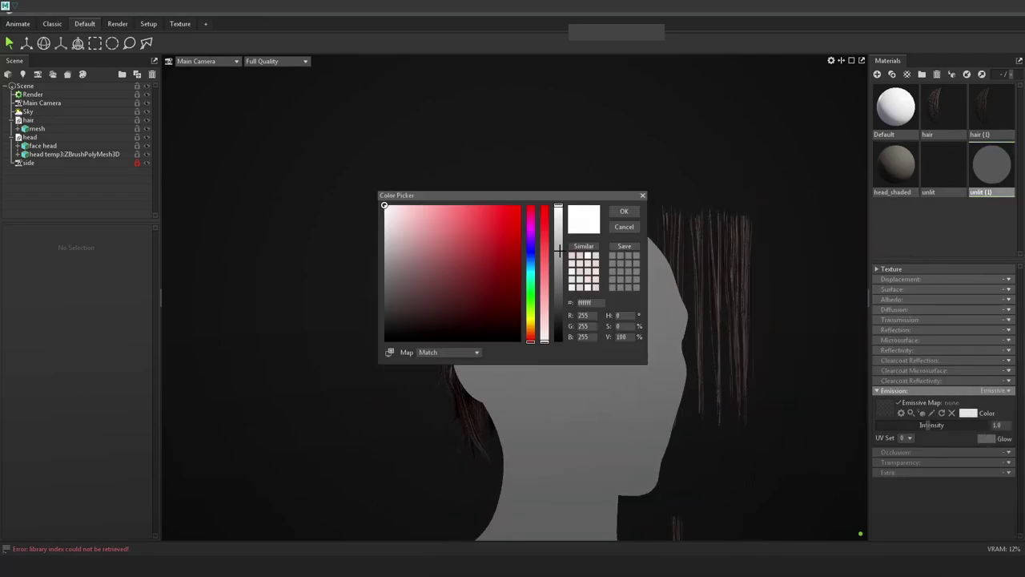
{"action": "left_click_drag", "start_coordinate": [513, 195], "coordinate": [754, 179]}
{"action": "left_click_drag", "start_coordinate": [658, 263], "coordinate": [624, 267]}
{"action": "left_click", "coordinate": [858, 196]}
{"action": "left_click", "coordinate": [986, 438]}
{"action": "left_click_drag", "start_coordinate": [637, 302], "coordinate": [605, 294]}
{"action": "left_click", "coordinate": [856, 197]}
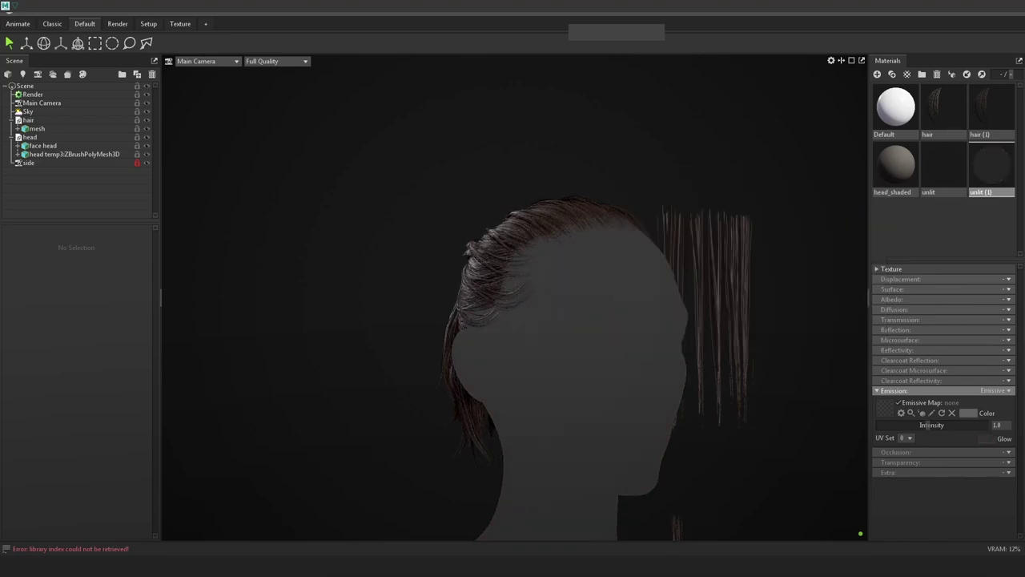
Examine the rendered hairline, crown and ponytail from the front, sides and back of the head
{"action": "left_click_drag", "start_coordinate": [741, 150], "coordinate": [615, 196]}
{"action": "left_click_drag", "start_coordinate": [671, 217], "coordinate": [642, 318], "text": "alt"}
{"action": "right_click_drag", "start_coordinate": [642, 318], "coordinate": [682, 352], "text": "alt"}
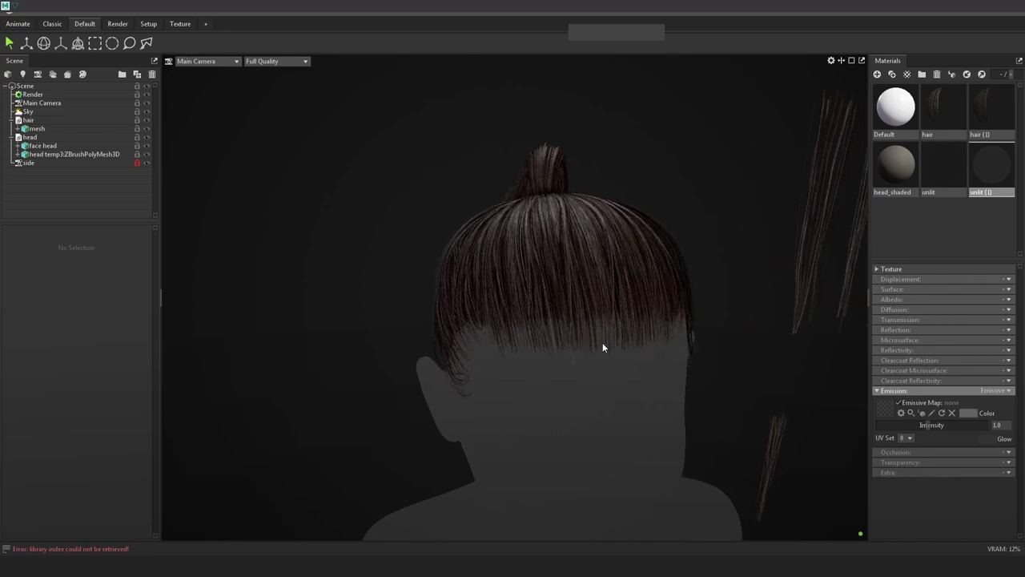
{"action": "left_click_drag", "start_coordinate": [619, 310], "coordinate": [618, 316]}
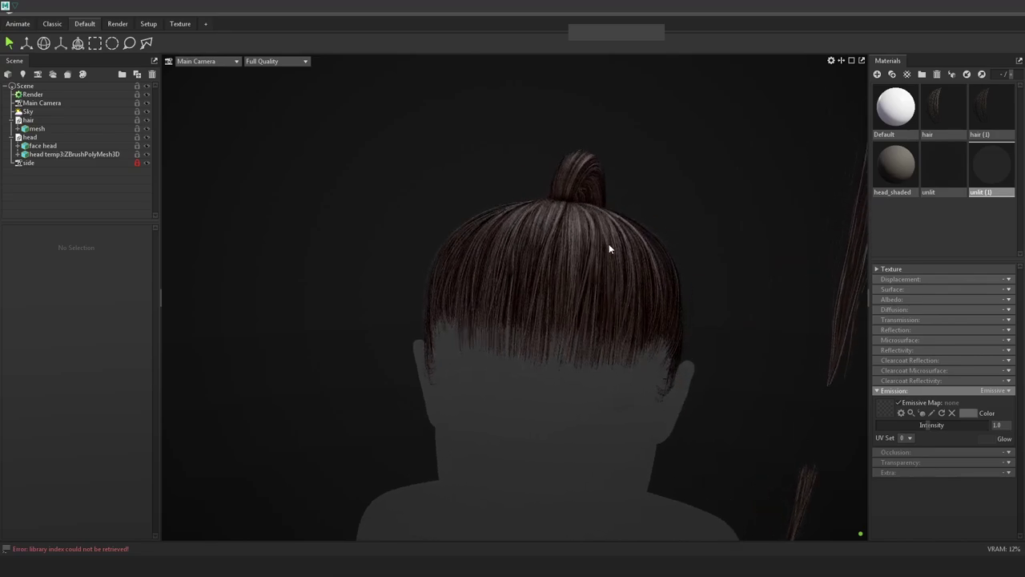
{"action": "left_click_drag", "start_coordinate": [624, 290], "coordinate": [596, 257]}
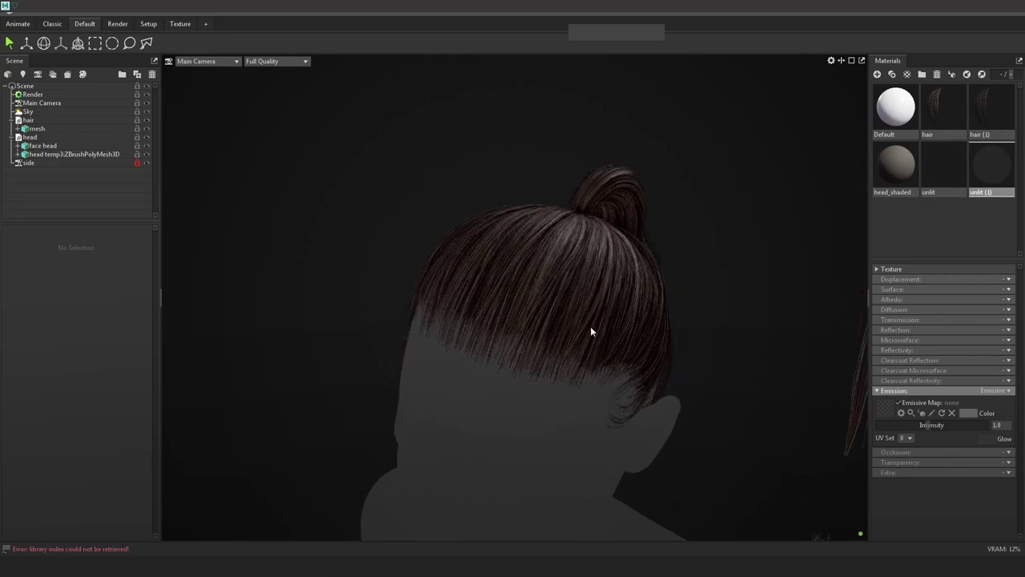
{"action": "left_click_drag", "start_coordinate": [499, 329], "coordinate": [462, 281], "text": "alt"}
{"action": "left_click_drag", "start_coordinate": [641, 315], "coordinate": [685, 283]}
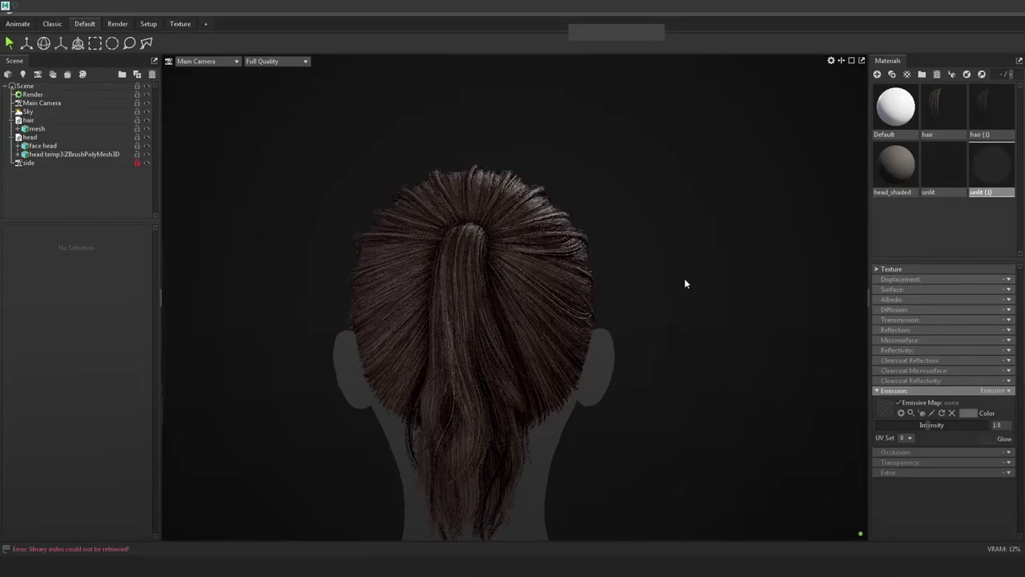
Turn on ray tracing in the render settings, inspect the hair from several angles, and turn ray tracing off again
{"action": "left_click", "coordinate": [71, 96]}
{"action": "left_click", "coordinate": [22, 257]}
{"action": "left_click_drag", "start_coordinate": [789, 240], "coordinate": [604, 258]}
{"action": "left_click_drag", "start_coordinate": [841, 247], "coordinate": [715, 224]}
{"action": "left_click", "coordinate": [38, 256]}
{"action": "left_click_drag", "start_coordinate": [573, 263], "coordinate": [749, 270]}
{"action": "mouse_move", "coordinate": [745, 276]}
{"action": "right_mouse_down"}
{"action": "mouse_move", "coordinate": [725, 258]}
{"action": "mouse_move", "coordinate": [764, 304]}
{"action": "right_mouse_up"}
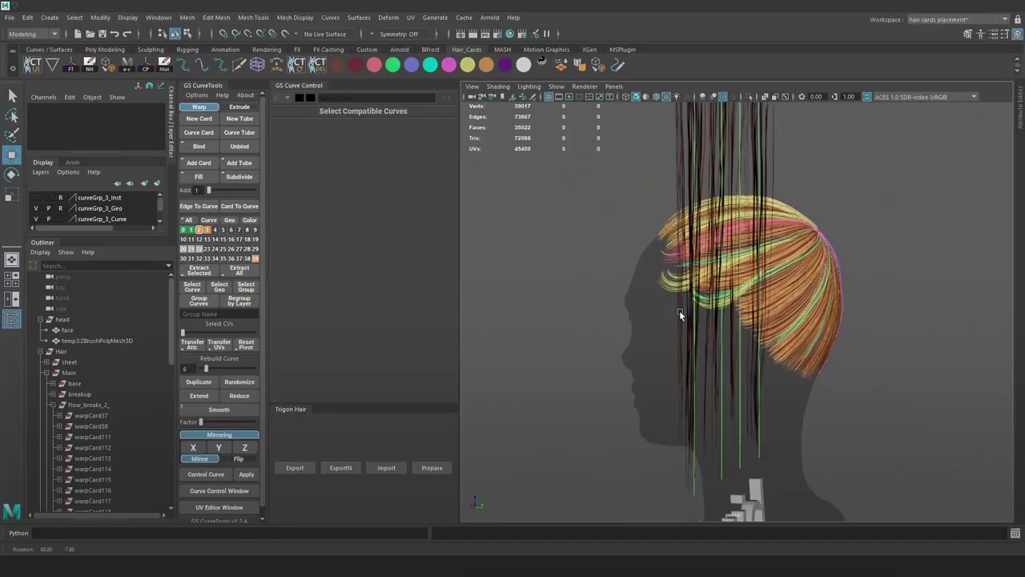
Switch back to Maya, collapse the flow_breaks_2_ group and select the cover group
{"action": "left_click_drag", "start_coordinate": [679, 310], "coordinate": [826, 323], "text": "alt"}
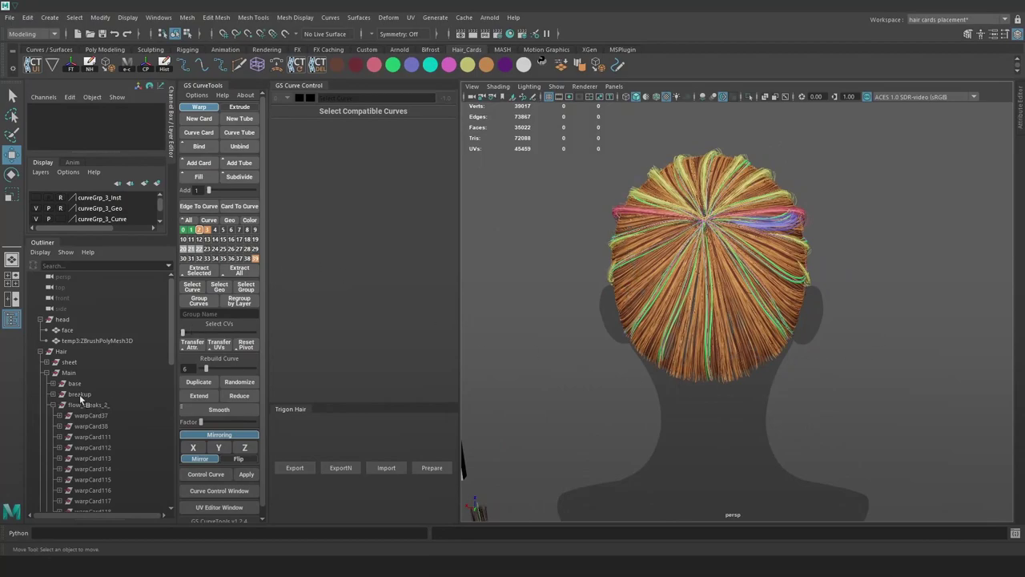
{"action": "left_click", "coordinate": [52, 404]}
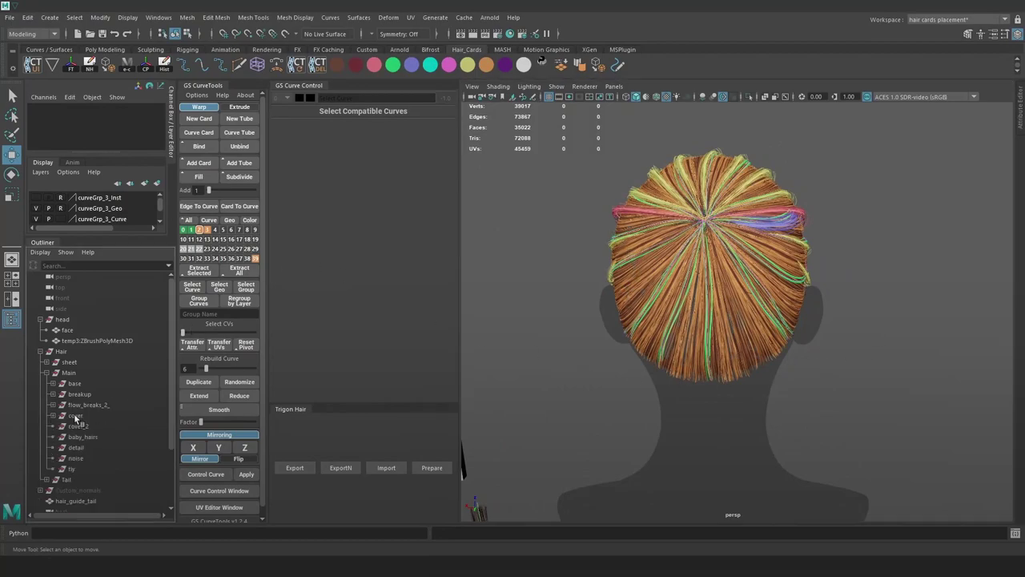
{"action": "left_click", "coordinate": [75, 416]}
Examine how the cover clumps are distributed around the back and sides of the head, and clear the selection
{"action": "left_click_drag", "start_coordinate": [817, 237], "coordinate": [928, 238], "text": "alt"}
{"action": "scroll", "coordinate": [872, 220], "scroll_direction": "up", "scroll_amount": 3}
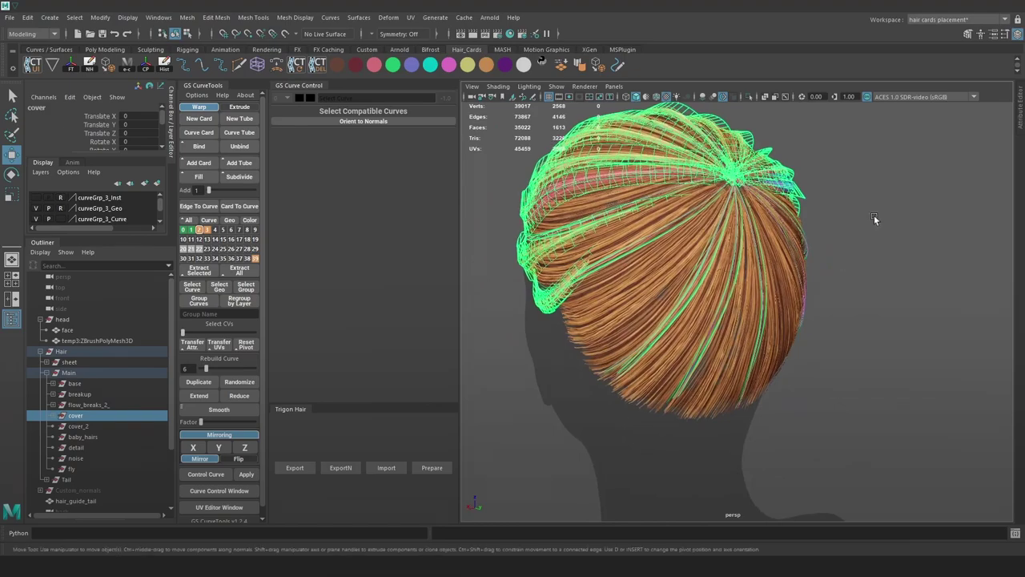
{"action": "left_click_drag", "start_coordinate": [870, 218], "coordinate": [813, 240], "text": "alt"}
{"action": "left_click_drag", "start_coordinate": [659, 200], "coordinate": [774, 224], "text": "alt"}
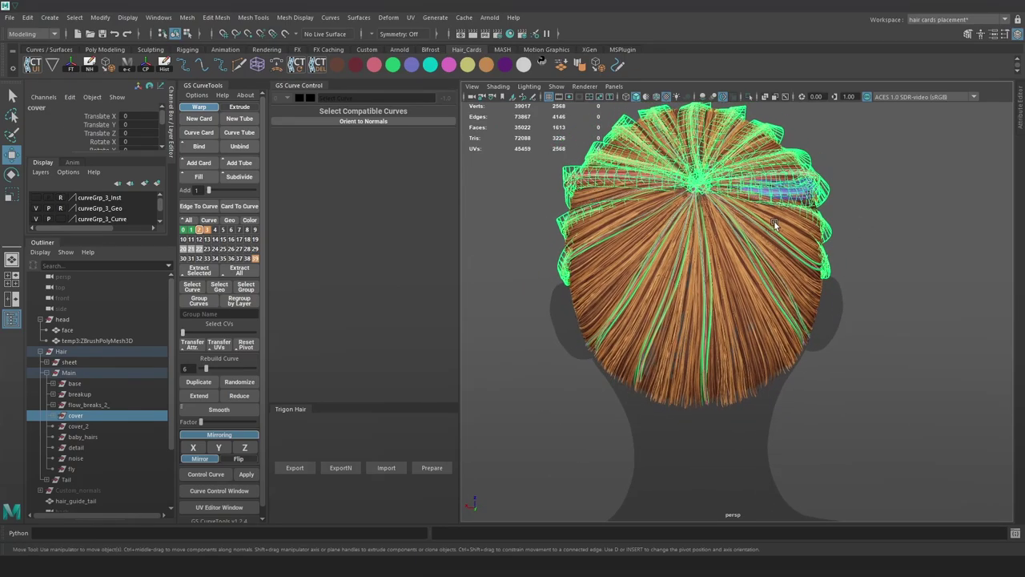
{"action": "right_click_drag", "start_coordinate": [774, 225], "coordinate": [658, 189], "text": "alt"}
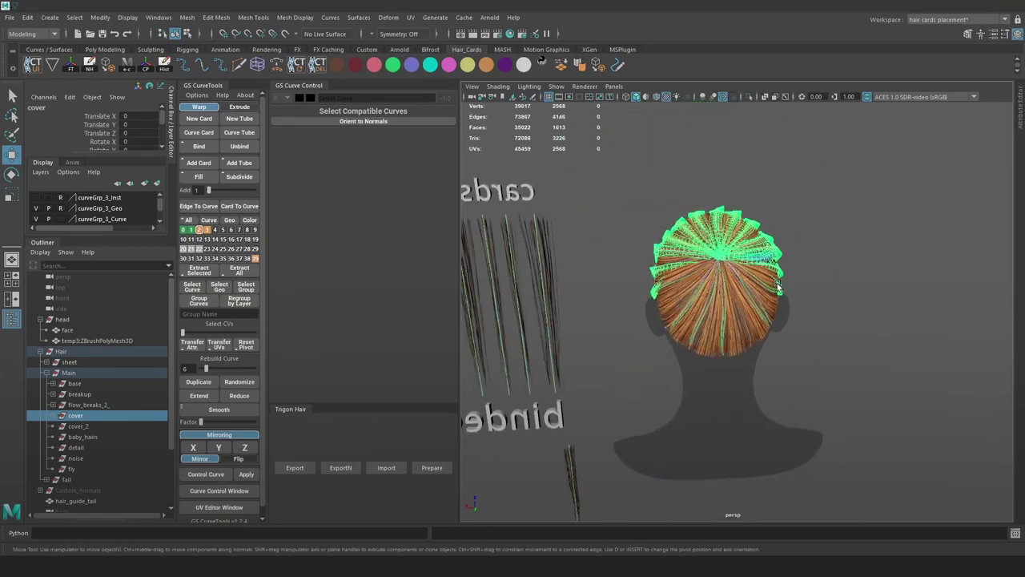
{"action": "right_click_drag", "start_coordinate": [713, 270], "coordinate": [902, 234], "text": "alt"}
{"action": "mouse_move", "coordinate": [902, 234]}
{"action": "left_mouse_down", "text": "alt"}
{"action": "mouse_move", "coordinate": [774, 228]}
{"action": "mouse_move", "coordinate": [745, 214]}
{"action": "mouse_move", "coordinate": [799, 242]}
{"action": "mouse_move", "coordinate": [897, 217]}
{"action": "mouse_move", "coordinate": [777, 263]}
{"action": "mouse_move", "coordinate": [867, 235]}
{"action": "mouse_move", "coordinate": [777, 242]}
{"action": "mouse_move", "coordinate": [710, 296]}
{"action": "left_mouse_up", "text": "alt"}
{"action": "key", "text": "4"}
{"action": "key", "text": "6"}
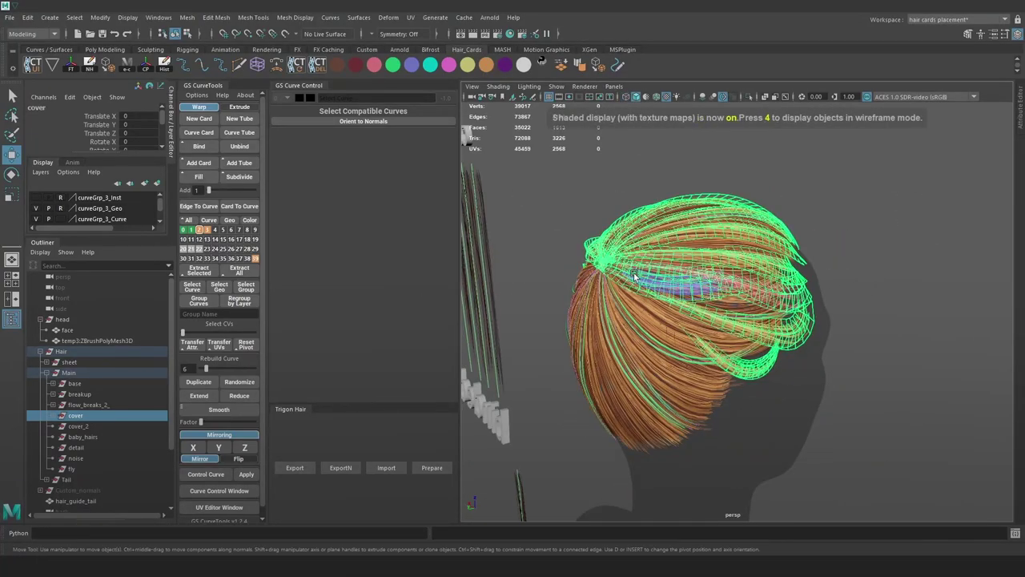
{"action": "left_click_drag", "start_coordinate": [647, 276], "coordinate": [711, 298], "text": "alt"}
{"action": "left_click_drag", "start_coordinate": [853, 275], "coordinate": [711, 268], "text": "alt"}
{"action": "left_click", "coordinate": [867, 217]}
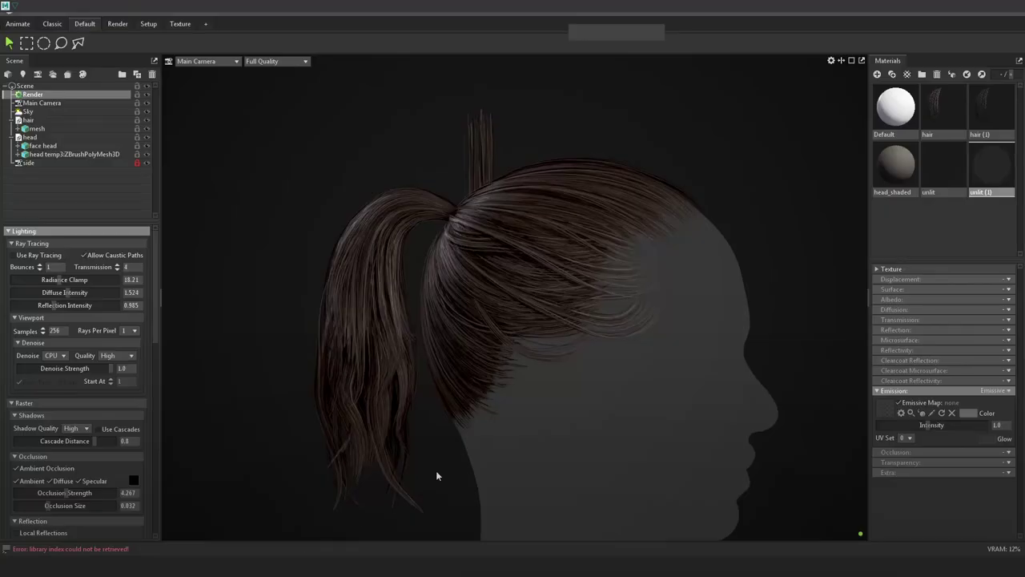
Switch to Marmoset Toolbag and inspect the side clumps and the hair flowing into the ponytail
{"action": "left_click_drag", "start_coordinate": [435, 470], "coordinate": [590, 274]}
{"action": "left_click_drag", "start_coordinate": [769, 275], "coordinate": [482, 237], "text": "alt"}
{"action": "left_click_drag", "start_coordinate": [428, 304], "coordinate": [552, 258], "text": "alt"}
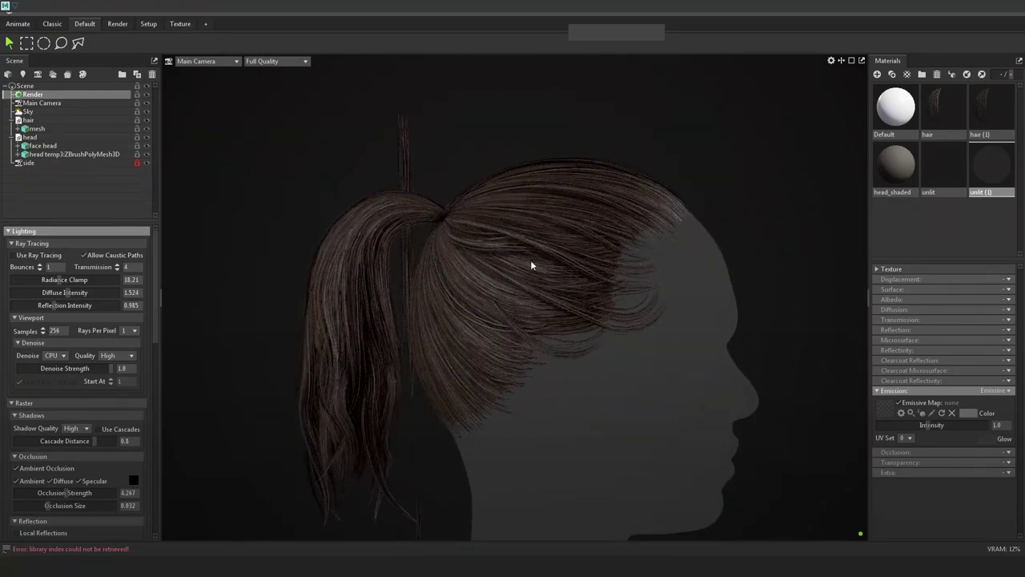
{"action": "scroll", "coordinate": [552, 270], "scroll_direction": "down", "scroll_amount": 3}
{"action": "left_click_drag", "start_coordinate": [639, 282], "coordinate": [663, 286]}
{"action": "left_click_drag", "start_coordinate": [775, 295], "coordinate": [671, 281]}
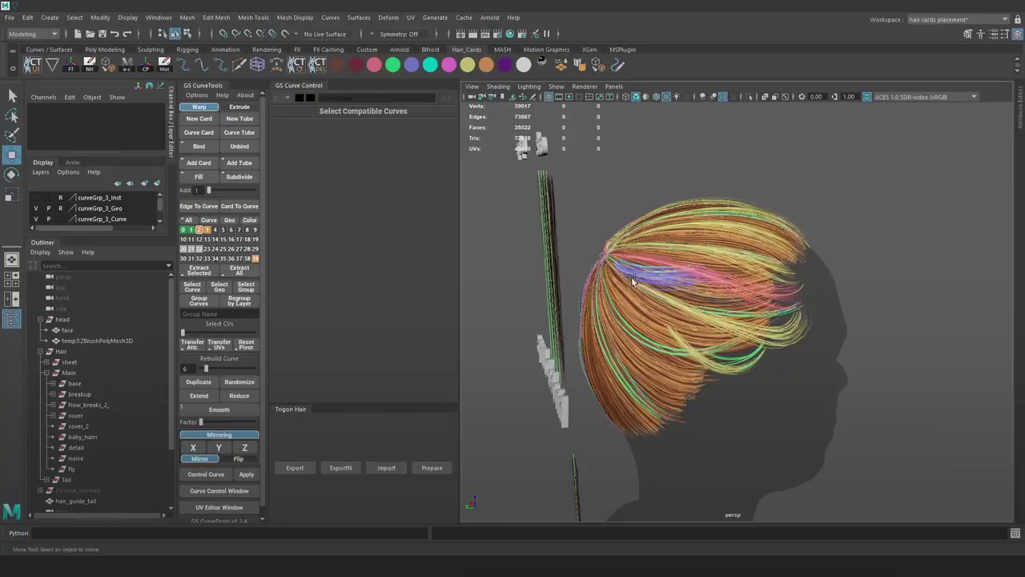
Back in Maya, compare display modes around the violet patch near the ponytail base and select the card curve there
{"action": "left_click_drag", "start_coordinate": [631, 277], "coordinate": [656, 248], "text": "alt"}
{"action": "key", "text": "4"}
{"action": "key", "text": "6"}
{"action": "key", "text": "5"}
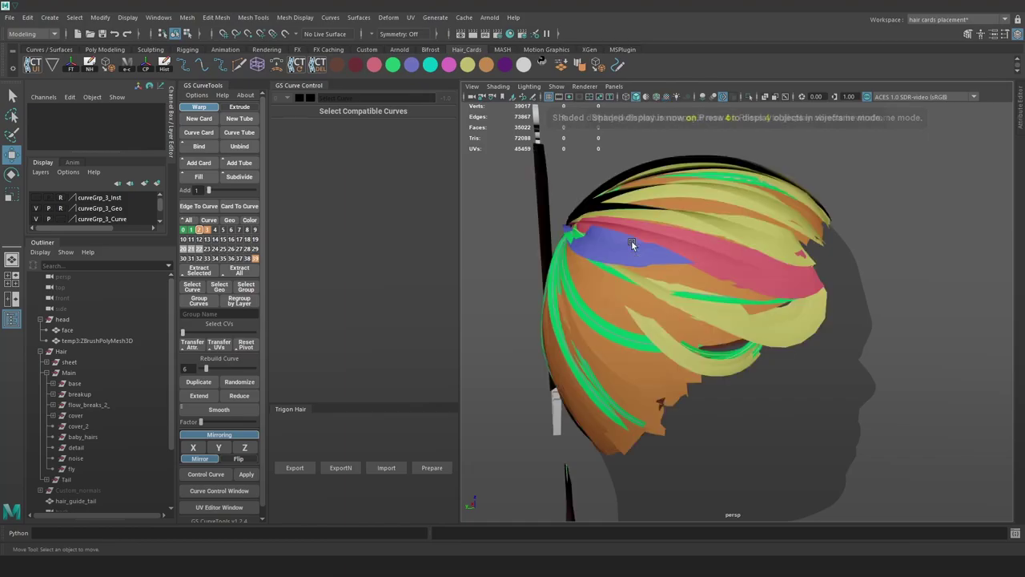
{"action": "key", "text": "4"}
{"action": "left_click", "coordinate": [632, 244]}
{"action": "left_click_drag", "start_coordinate": [636, 241], "coordinate": [844, 267], "text": "alt"}
{"action": "key", "text": "7"}
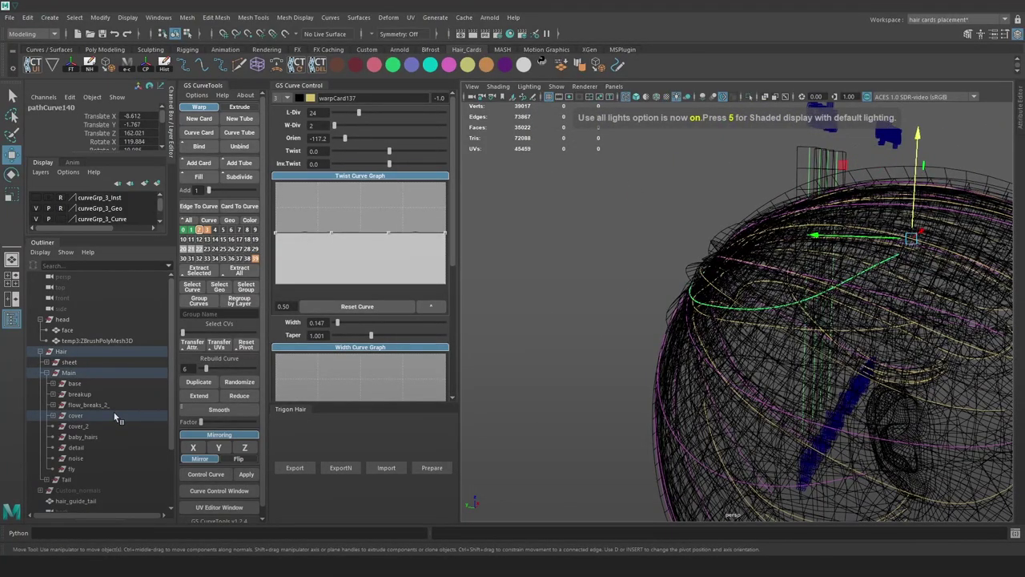
Expand the cover group and go through its clumps to see which cards each one holds
{"action": "left_click", "coordinate": [116, 417]}
{"action": "left_click", "coordinate": [53, 420]}
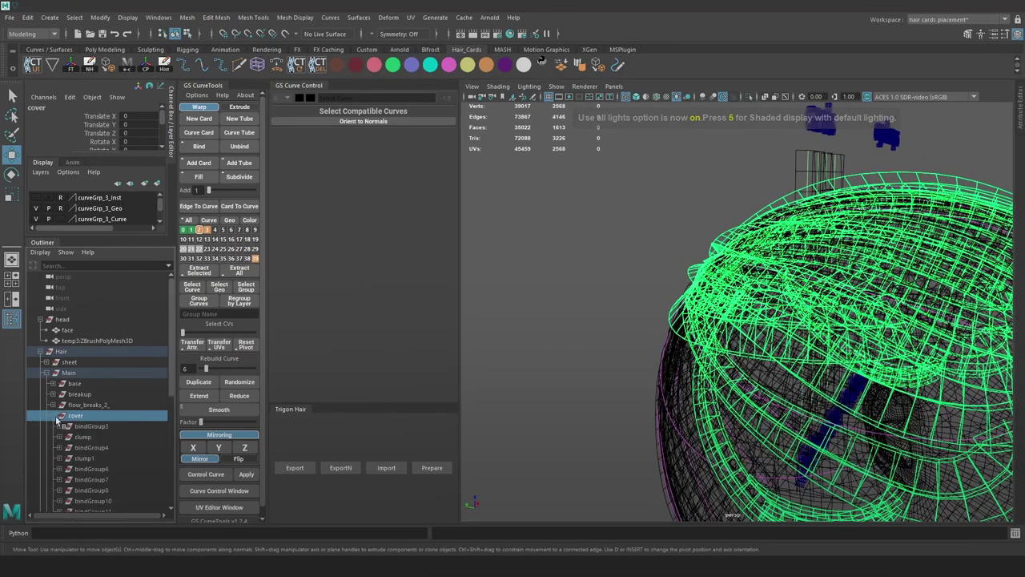
{"action": "mouse_move", "coordinate": [628, 307]}
{"action": "left_mouse_down", "text": "alt"}
{"action": "mouse_move", "coordinate": [646, 316]}
{"action": "mouse_move", "coordinate": [634, 313]}
{"action": "left_mouse_up", "text": "alt"}
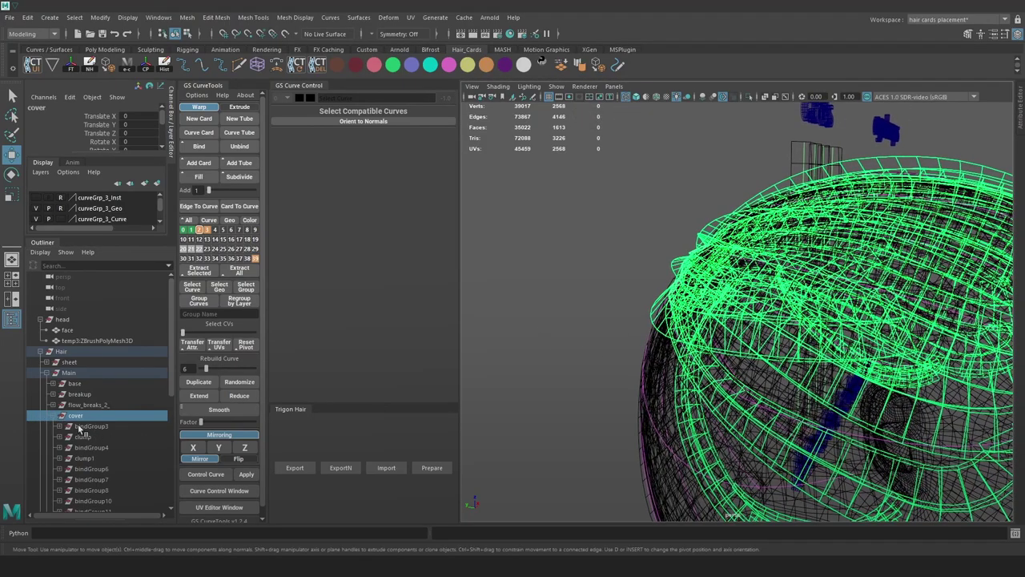
{"action": "scroll", "coordinate": [75, 432], "scroll_direction": "down", "scroll_amount": 3}
{"action": "left_click", "coordinate": [101, 429]}
{"action": "left_click", "coordinate": [105, 439]}
{"action": "left_click", "coordinate": [109, 425]}
{"action": "left_click", "coordinate": [106, 415]}
{"action": "left_click", "coordinate": [102, 394]}
{"action": "left_click", "coordinate": [103, 383]}
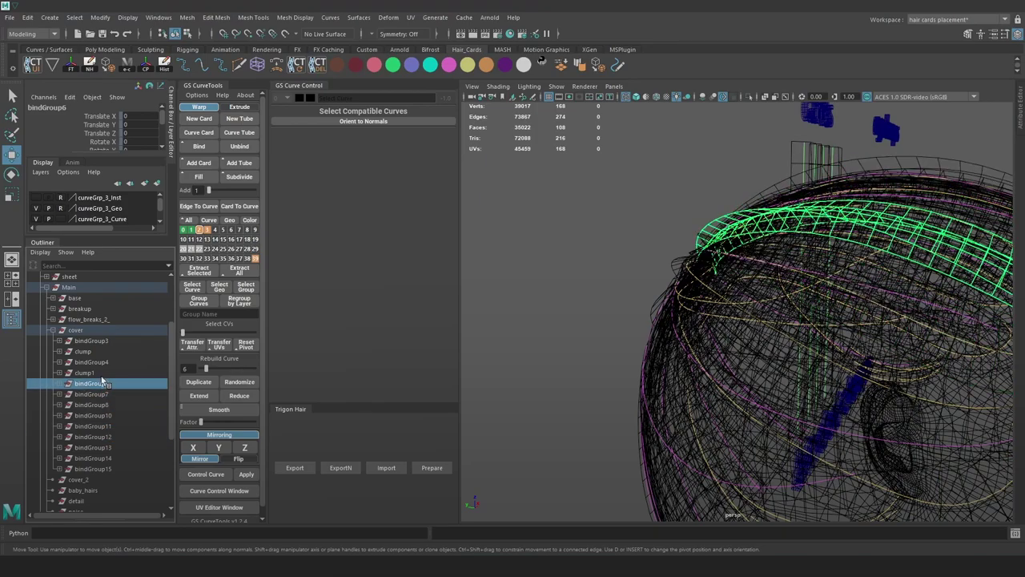
Move clump1 from the cover group into the cover_2 group and expand cover_2
{"action": "left_click", "coordinate": [87, 372]}
{"action": "scroll", "coordinate": [629, 315], "scroll_direction": "up", "scroll_amount": 1}
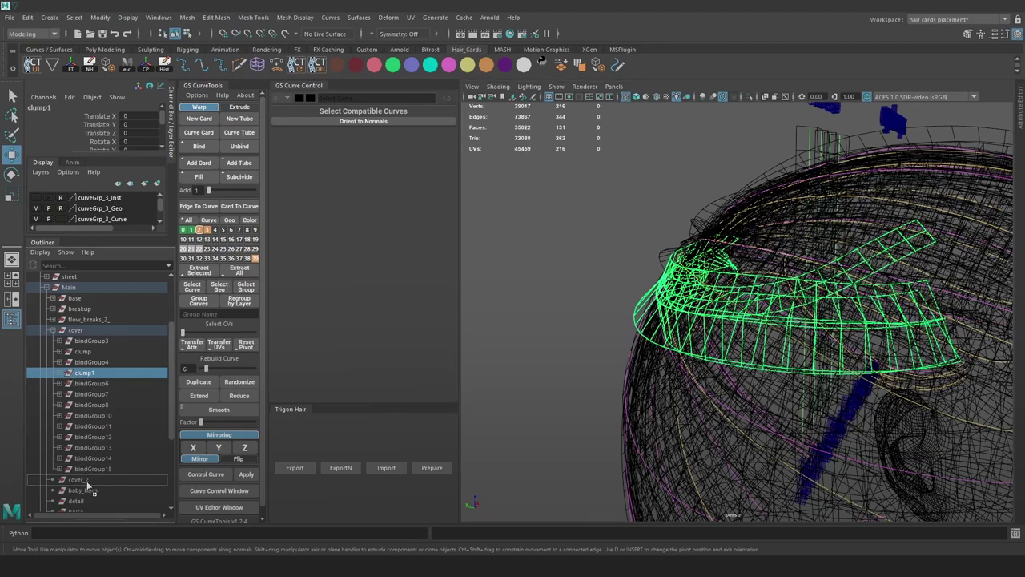
{"action": "middle_click_drag", "start_coordinate": [87, 482], "coordinate": [87, 483]}
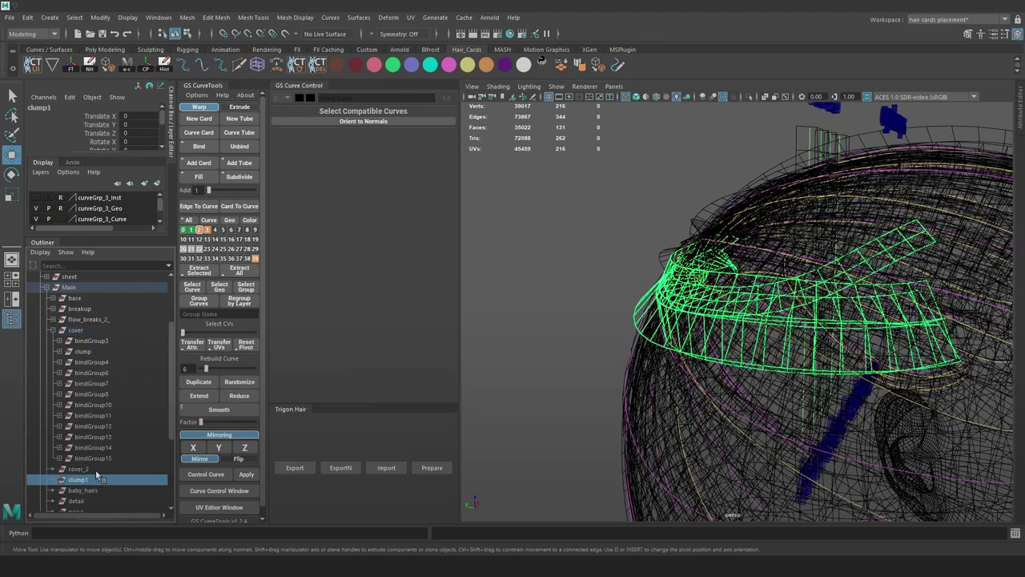
{"action": "middle_click_drag", "start_coordinate": [84, 473], "coordinate": [85, 473]}
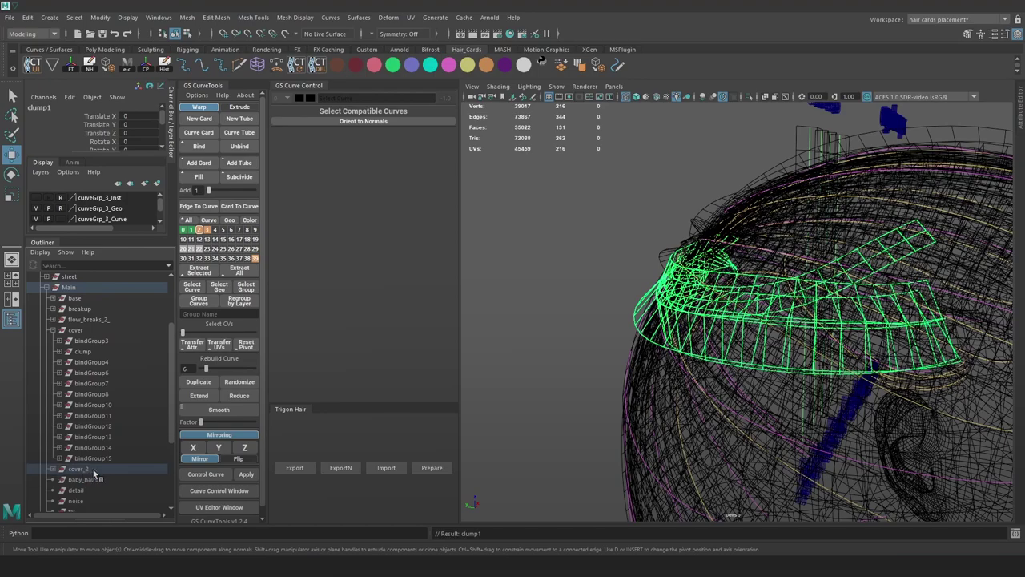
{"action": "left_click", "coordinate": [51, 471]}
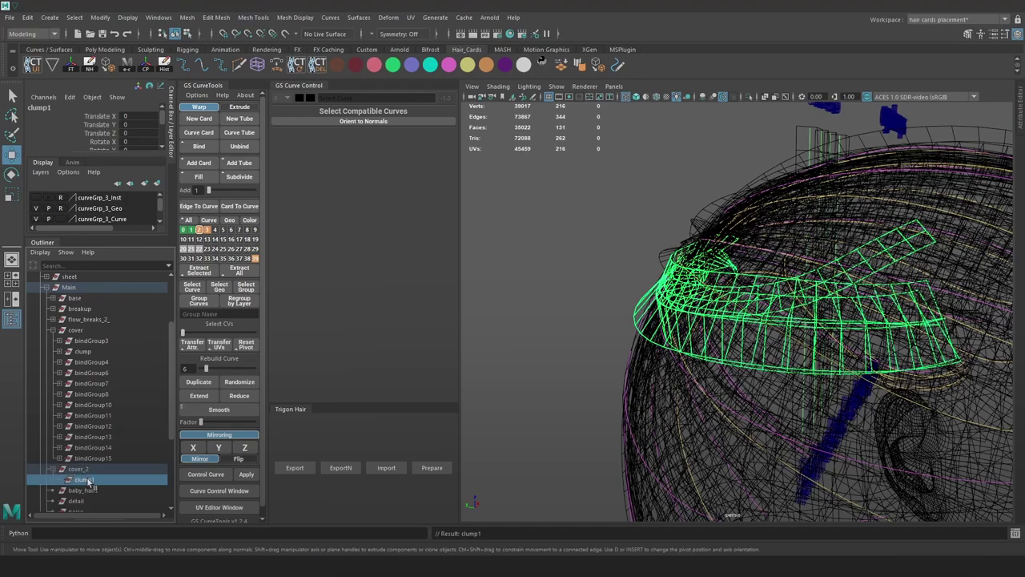
Isolate clump1 and add its two card curves to layer 4
{"action": "left_click", "coordinate": [752, 97]}
{"action": "left_click", "coordinate": [571, 223]}
{"action": "scroll", "coordinate": [738, 221], "scroll_direction": "down", "scroll_amount": 3}
{"action": "left_click_drag", "start_coordinate": [947, 386], "coordinate": [561, 197]}
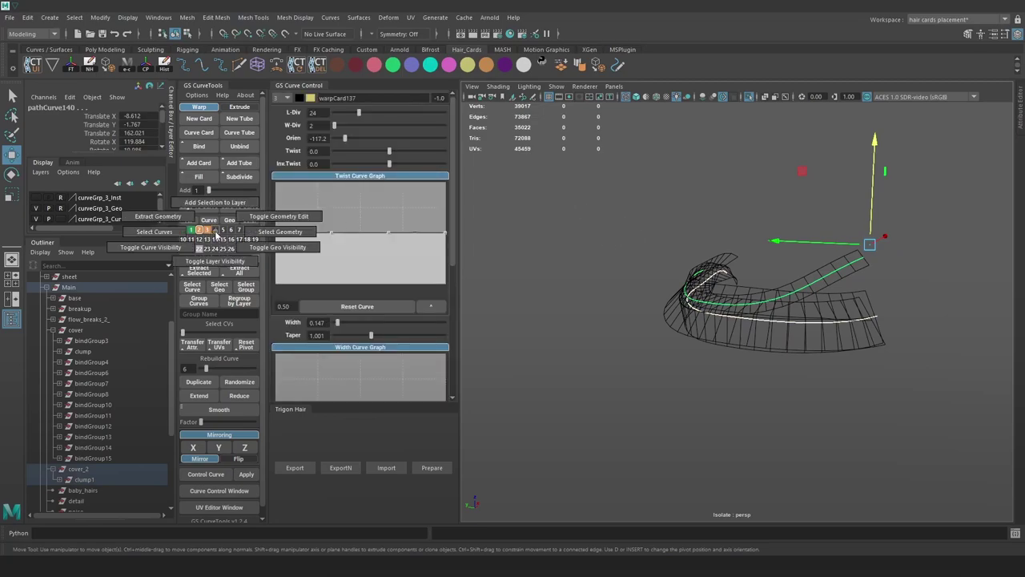
Rename the cover_2 group to cover_b_4_ and the cover group to cover_3_
{"action": "double_click", "coordinate": [100, 471]}
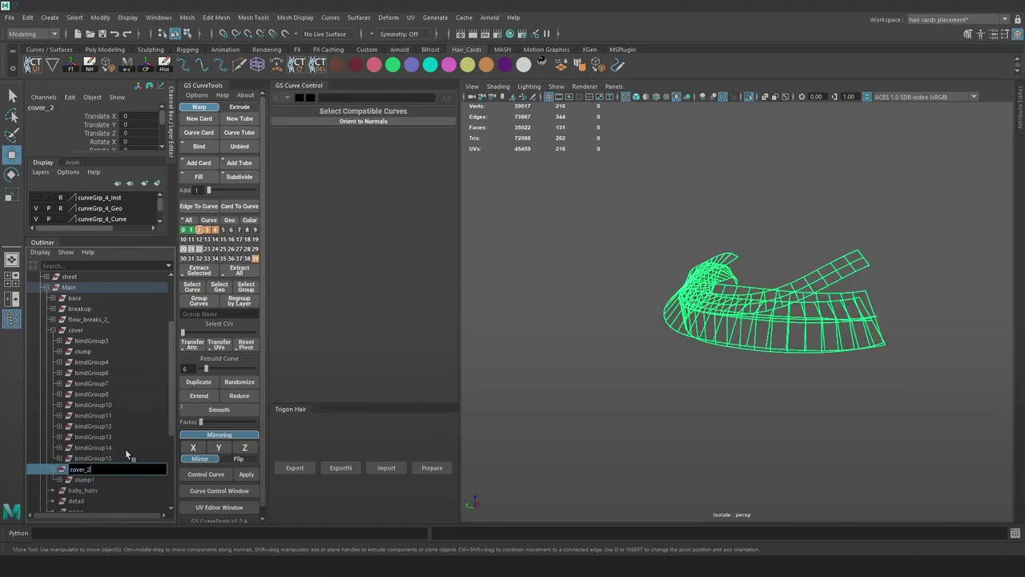
{"action": "type", "text": "_4"}
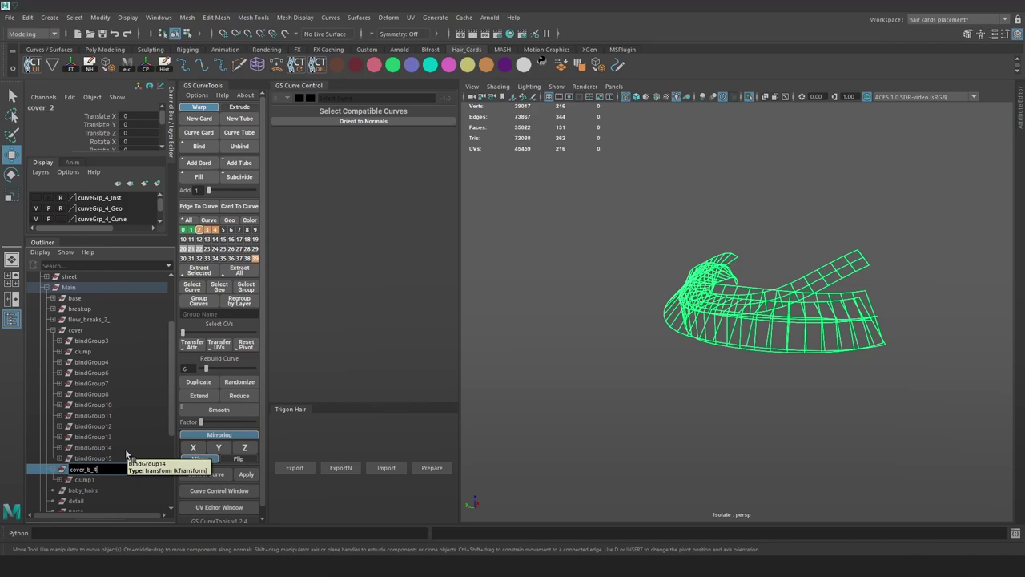
{"action": "type", "text": "_"}
{"action": "key", "text": "Return"}
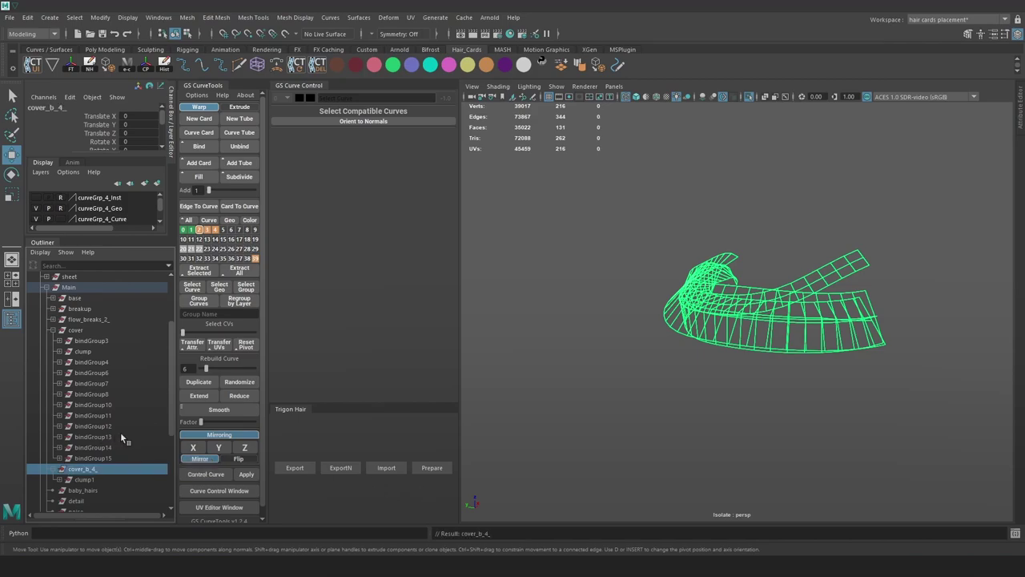
{"action": "double_click", "coordinate": [103, 331]}
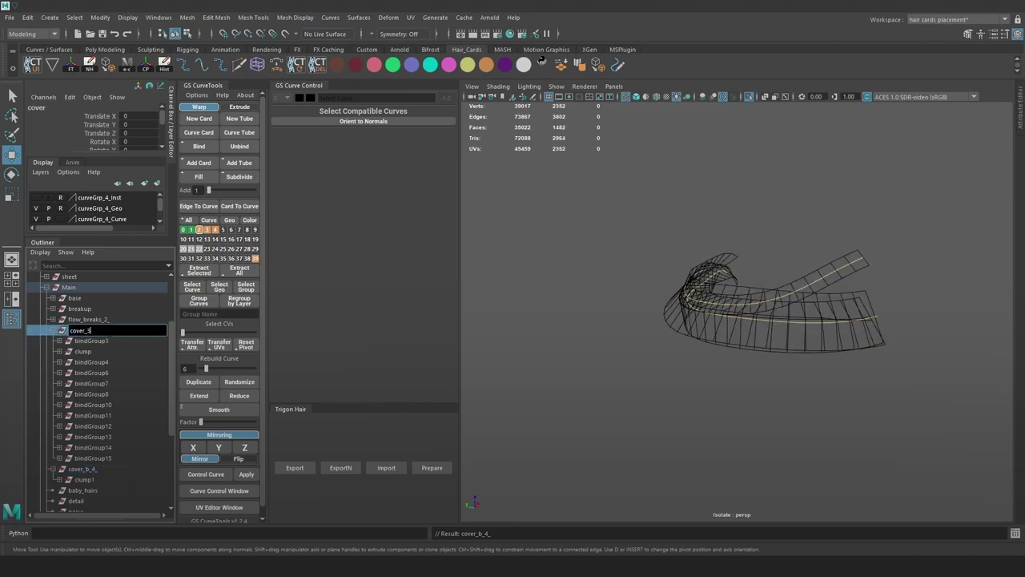
{"action": "type", "text": "_3_"}
{"action": "key", "text": "Return"}
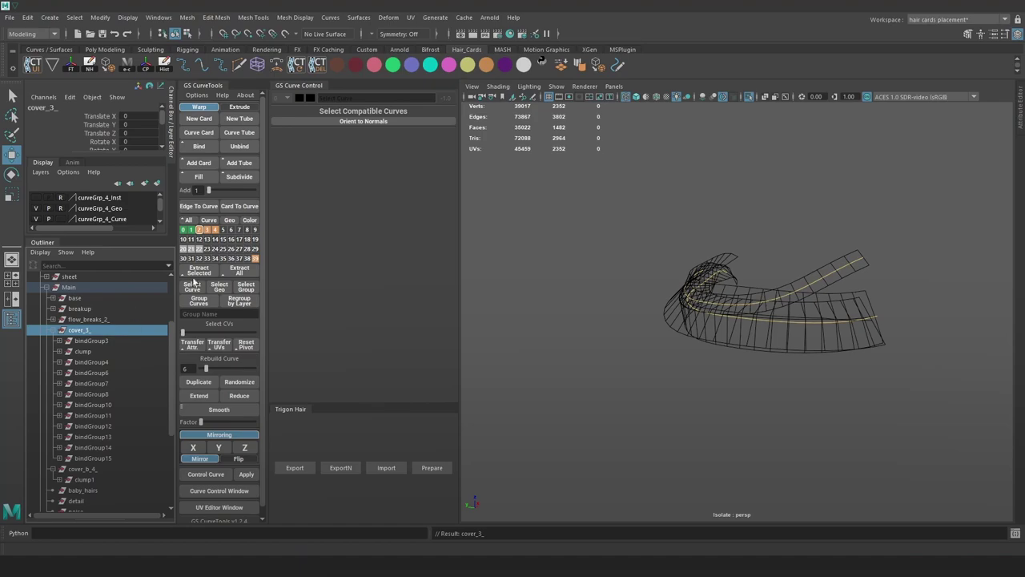
Leave isolation, show the whole groom with textures and hide layer 4
{"action": "mouse_move", "coordinate": [503, 290]}
{"action": "left_mouse_down", "text": "alt"}
{"action": "mouse_move", "coordinate": [667, 236]}
{"action": "mouse_move", "coordinate": [654, 215]}
{"action": "left_mouse_up", "text": "alt"}
{"action": "left_click", "coordinate": [751, 97]}
{"action": "key", "text": "6"}
{"action": "left_click", "coordinate": [615, 311]}
{"action": "left_click_drag", "start_coordinate": [616, 311], "coordinate": [545, 305], "text": "alt"}
{"action": "left_click", "coordinate": [214, 232], "text": "ctrl+shift"}
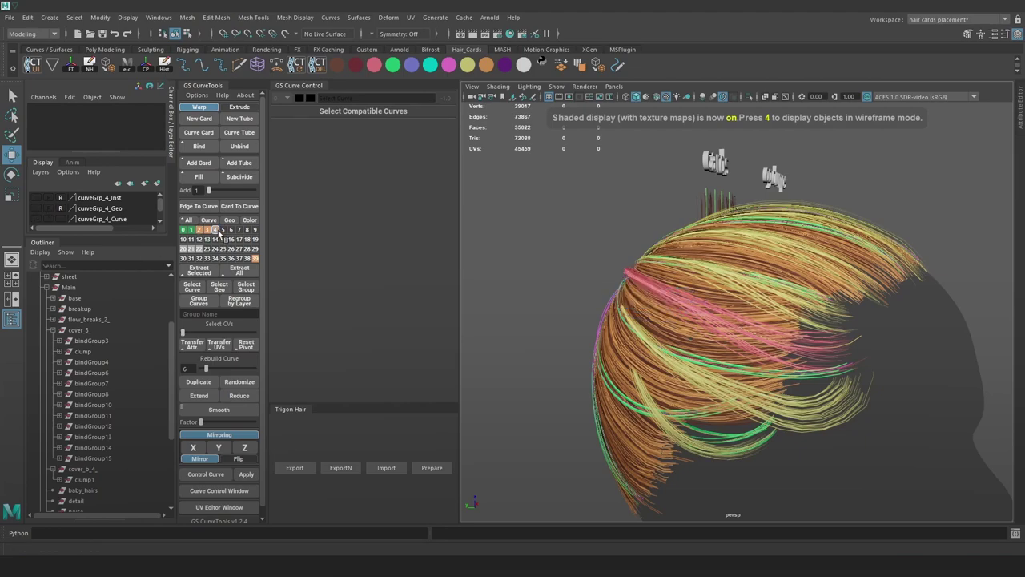
{"action": "left_click_drag", "start_coordinate": [619, 237], "coordinate": [710, 275], "text": "alt"}
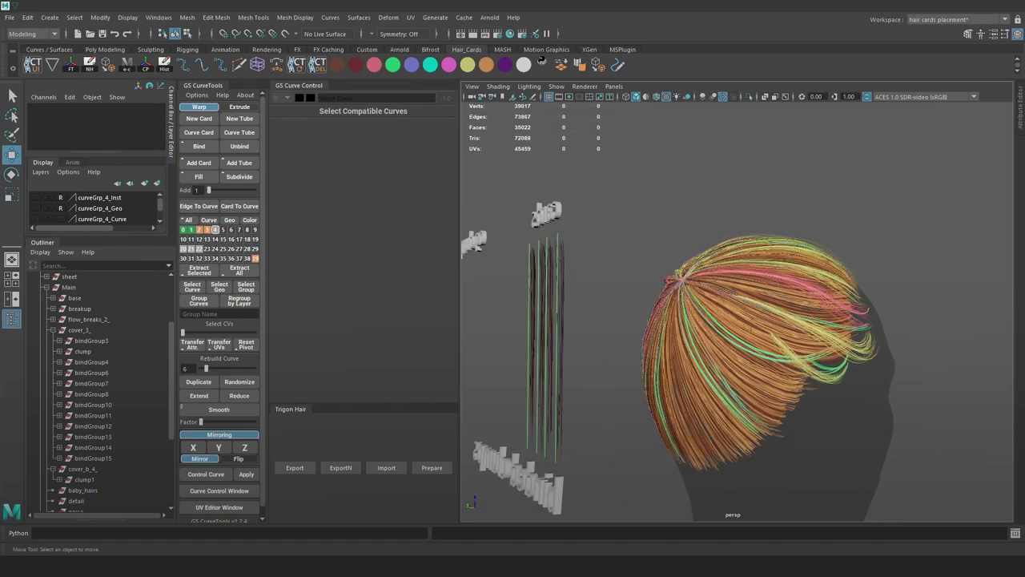
Isolate the cover_3_ group and assign the yellow hair material to all its cards
{"action": "left_click", "coordinate": [97, 334]}
{"action": "left_click_drag", "start_coordinate": [827, 292], "coordinate": [809, 255], "text": "alt"}
{"action": "scroll", "coordinate": [809, 254], "scroll_direction": "up", "scroll_amount": 3}
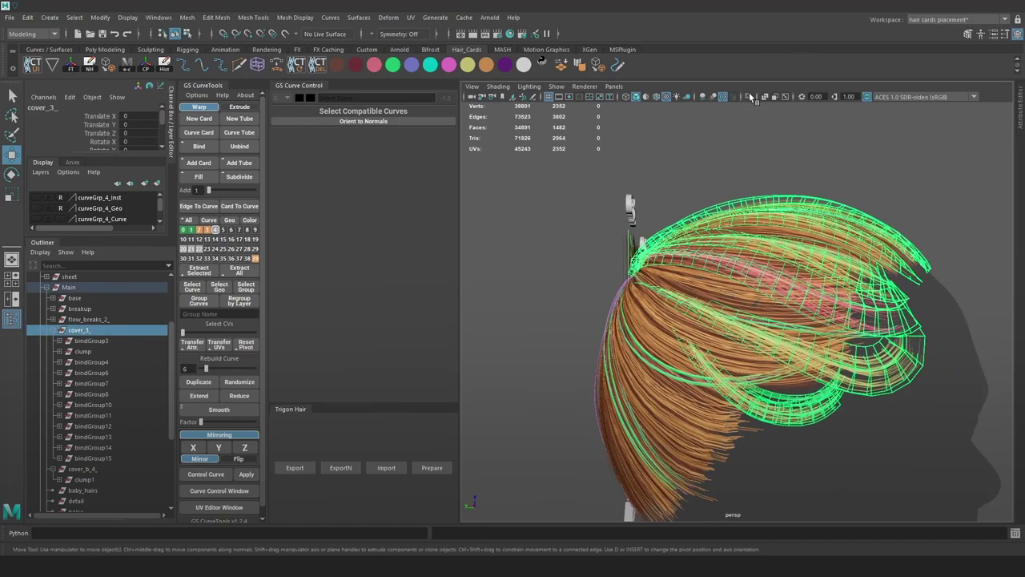
{"action": "left_click", "coordinate": [750, 96]}
{"action": "left_click", "coordinate": [871, 187]}
{"action": "left_click_drag", "start_coordinate": [885, 309], "coordinate": [833, 353], "text": "alt"}
{"action": "scroll", "coordinate": [835, 352], "scroll_direction": "down", "scroll_amount": 3}
{"action": "key", "text": "4"}
{"action": "mouse_move", "coordinate": [943, 425]}
{"action": "left_mouse_down"}
{"action": "mouse_move", "coordinate": [784, 356]}
{"action": "mouse_move", "coordinate": [641, 240]}
{"action": "left_mouse_up"}
{"action": "key", "text": "6"}
{"action": "scroll", "coordinate": [715, 289], "scroll_direction": "up", "scroll_amount": 5}
{"action": "middle_click_drag", "start_coordinate": [715, 289], "coordinate": [747, 262], "text": "alt"}
{"action": "left_click", "coordinate": [469, 67]}
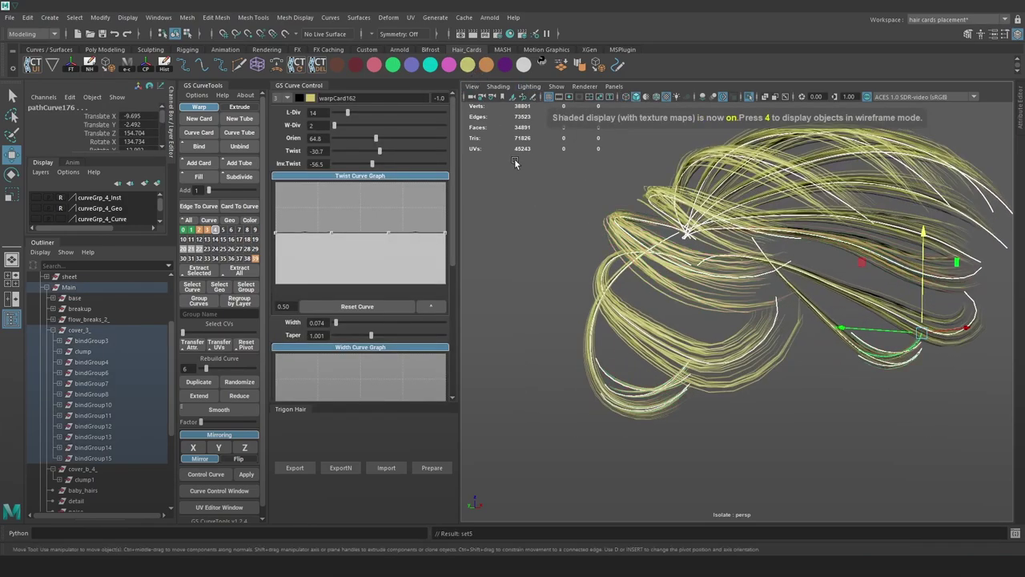
{"action": "left_click", "coordinate": [520, 186]}
Show the whole groom in wireframe, select the bindGroup10 curve at the top of the head and hide the layer 2 curves
{"action": "left_click_drag", "start_coordinate": [687, 265], "coordinate": [746, 276], "text": "alt"}
{"action": "scroll", "coordinate": [745, 275], "scroll_direction": "down", "scroll_amount": 3}
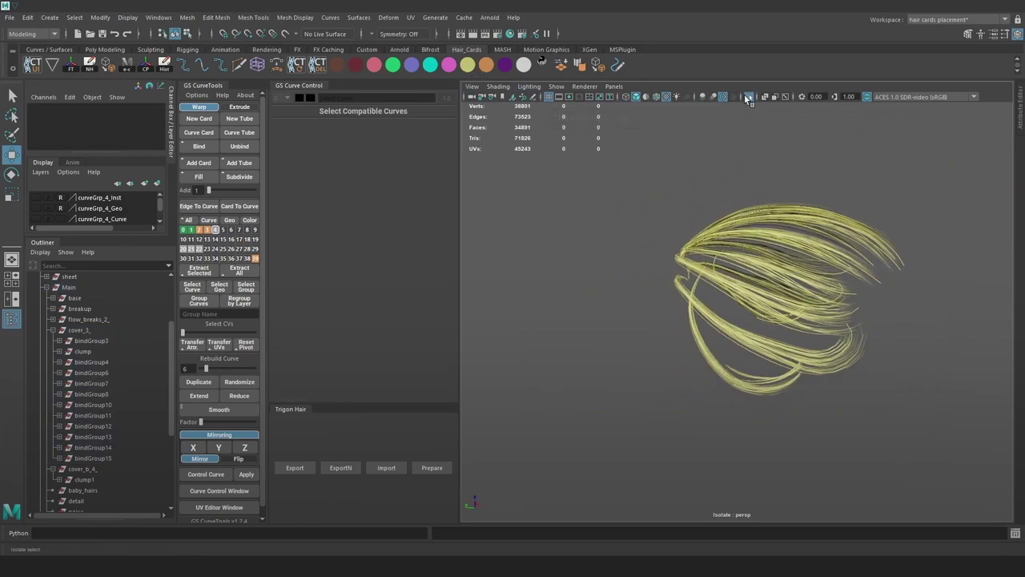
{"action": "left_click", "coordinate": [747, 98]}
{"action": "mouse_move", "coordinate": [830, 236]}
{"action": "left_mouse_down", "text": "alt"}
{"action": "mouse_move", "coordinate": [883, 287]}
{"action": "mouse_move", "coordinate": [841, 299]}
{"action": "mouse_move", "coordinate": [830, 318]}
{"action": "mouse_move", "coordinate": [771, 281]}
{"action": "left_mouse_up", "text": "alt"}
{"action": "key", "text": "4"}
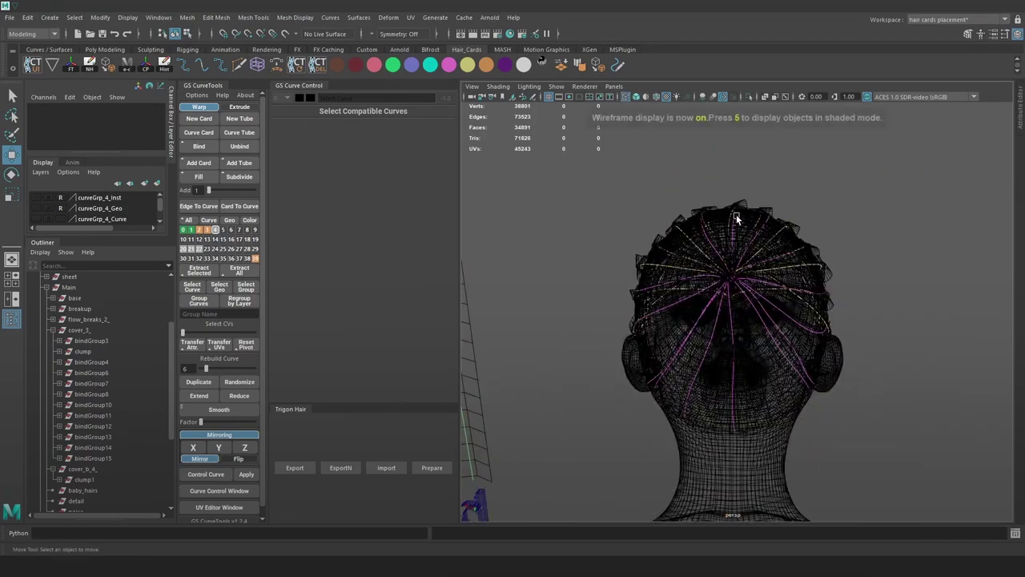
{"action": "left_click", "coordinate": [735, 210]}
{"action": "left_click_drag", "start_coordinate": [765, 202], "coordinate": [749, 224], "text": "alt"}
{"action": "left_click", "coordinate": [874, 177]}
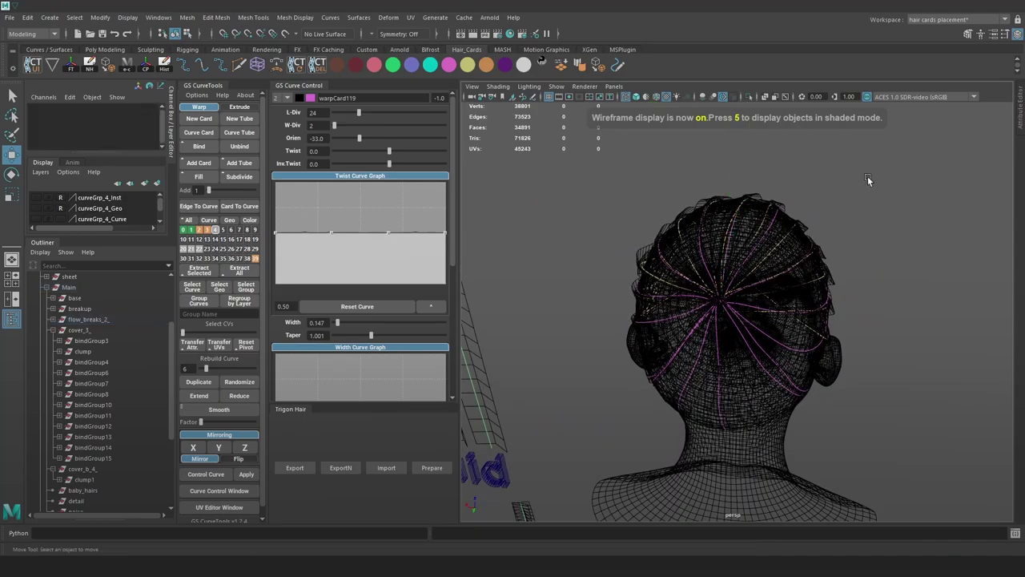
{"action": "left_click", "coordinate": [728, 230]}
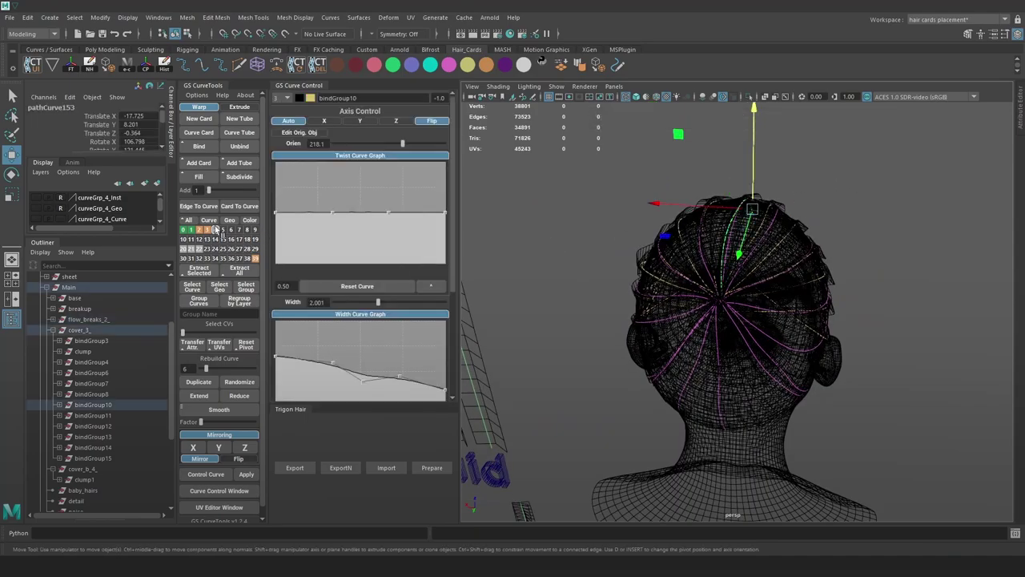
{"action": "right_click_drag", "start_coordinate": [198, 232], "coordinate": [158, 234]}
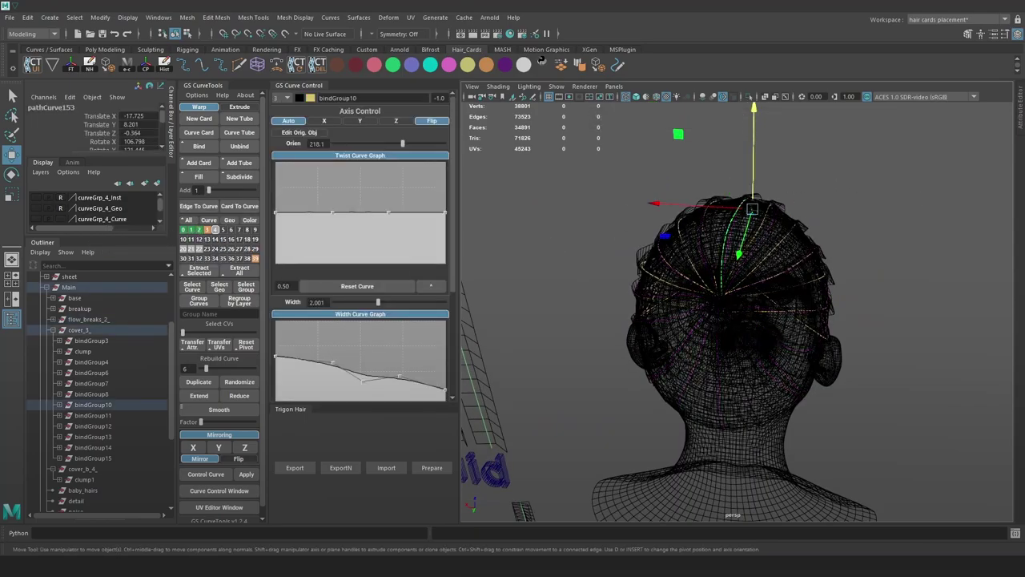
Duplicate the selected top clump, move the copy down behind the neck and rotate it upside down
{"action": "left_click_drag", "start_coordinate": [796, 265], "coordinate": [708, 291], "text": "alt"}
{"action": "left_click", "coordinate": [207, 386]}
{"action": "left_click_drag", "start_coordinate": [734, 217], "coordinate": [743, 383]}
{"action": "key", "text": "e"}
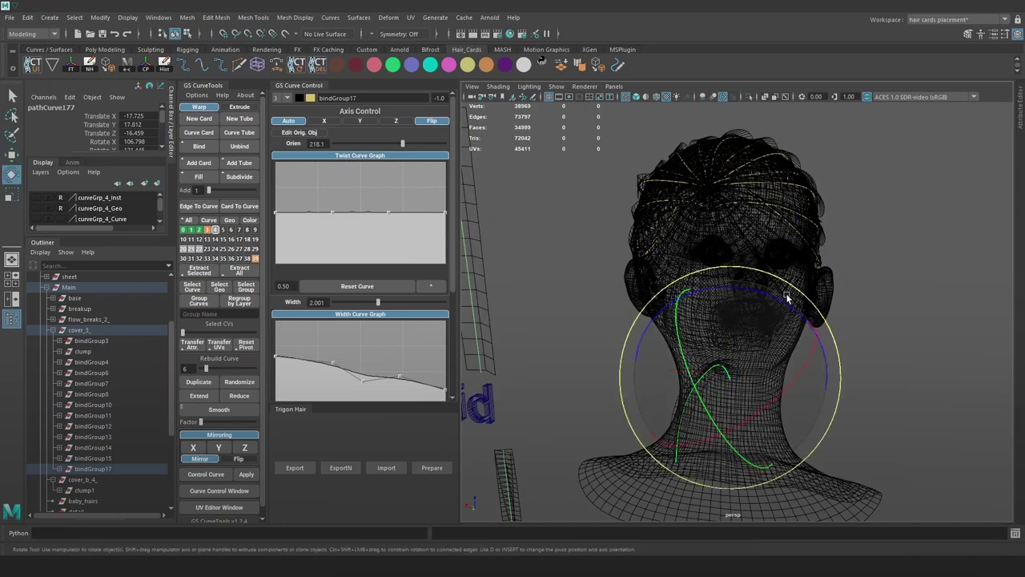
{"action": "left_click_drag", "start_coordinate": [787, 298], "coordinate": [796, 455]}
{"action": "left_click_drag", "start_coordinate": [792, 319], "coordinate": [794, 432]}
Position and rotate the duplicated clump along the back of the head so it runs from the ponytail base to the nape
{"action": "key", "text": "w"}
{"action": "left_click_drag", "start_coordinate": [705, 373], "coordinate": [689, 372]}
{"action": "left_click_drag", "start_coordinate": [699, 372], "coordinate": [731, 371], "text": "alt"}
{"action": "left_click_drag", "start_coordinate": [709, 346], "coordinate": [707, 321]}
{"action": "key", "text": "6"}
{"action": "left_click_drag", "start_coordinate": [675, 352], "coordinate": [681, 353]}
{"action": "left_click_drag", "start_coordinate": [711, 312], "coordinate": [711, 298]}
{"action": "left_click_drag", "start_coordinate": [686, 387], "coordinate": [705, 276]}
{"action": "key", "text": "e"}
{"action": "right_click_drag", "start_coordinate": [721, 353], "coordinate": [785, 366], "text": "alt"}
{"action": "key", "text": "w"}
{"action": "left_click_drag", "start_coordinate": [785, 366], "coordinate": [671, 377], "text": "alt"}
{"action": "left_click_drag", "start_coordinate": [621, 385], "coordinate": [612, 386]}
{"action": "left_click_drag", "start_coordinate": [677, 329], "coordinate": [677, 315]}
{"action": "right_click_drag", "start_coordinate": [721, 337], "coordinate": [681, 352], "text": "alt"}
{"action": "mouse_move", "coordinate": [694, 352]}
{"action": "left_mouse_down", "text": "alt"}
{"action": "mouse_move", "coordinate": [650, 366]}
{"action": "mouse_move", "coordinate": [702, 356]}
{"action": "left_mouse_up", "text": "alt"}
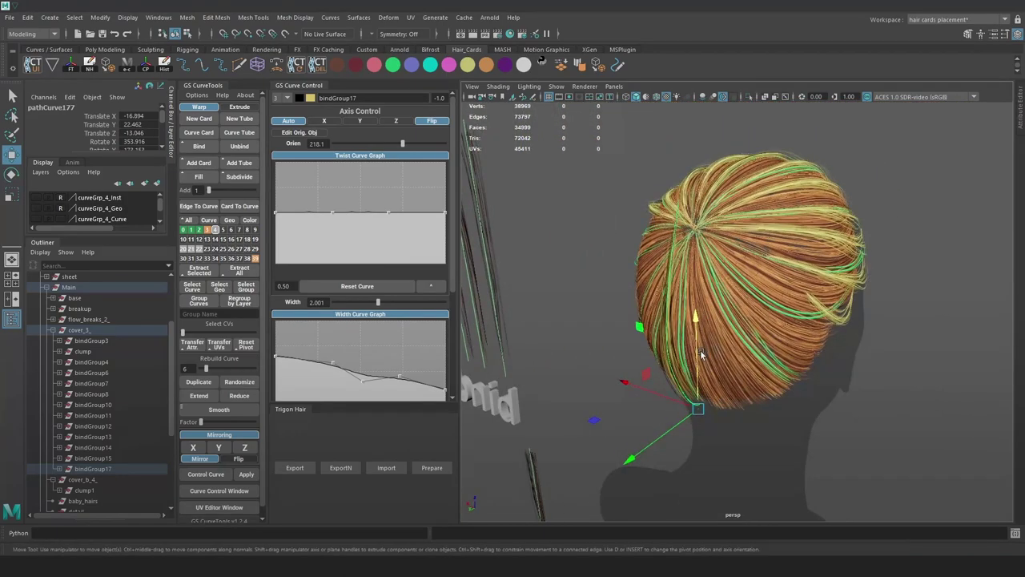
Isolate the cover_3_ group and assign the violet hair material to all its cards, including the new nape clump
{"action": "right_click_drag", "start_coordinate": [702, 356], "coordinate": [728, 357], "text": "alt"}
{"action": "left_click", "coordinate": [86, 332]}
{"action": "left_click", "coordinate": [749, 96]}
{"action": "right_click_drag", "start_coordinate": [857, 324], "coordinate": [825, 334], "text": "alt"}
{"action": "left_click", "coordinate": [837, 353]}
{"action": "left_click_drag", "start_coordinate": [876, 420], "coordinate": [576, 127]}
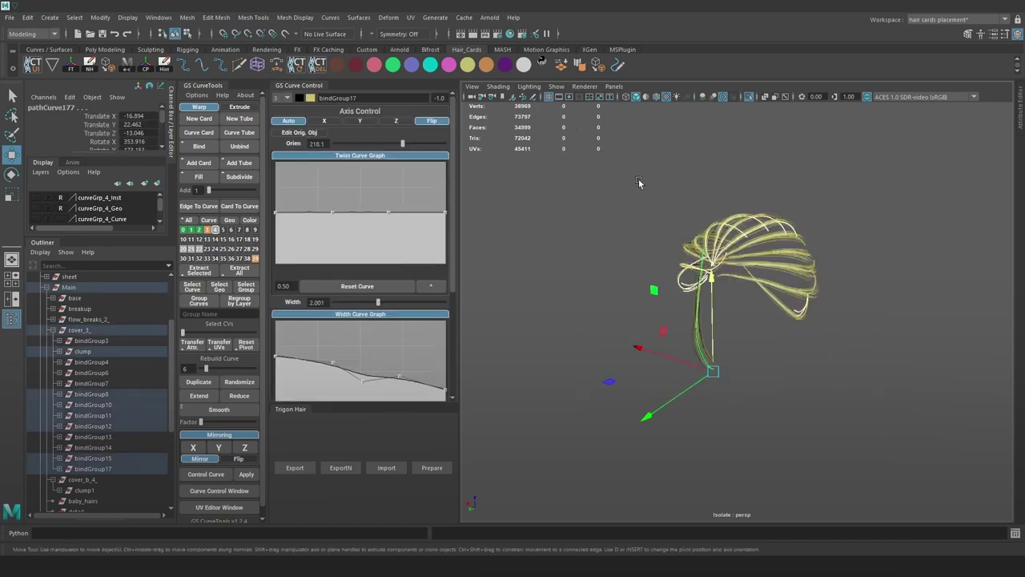
{"action": "left_click", "coordinate": [504, 69]}
{"action": "left_click_drag", "start_coordinate": [649, 237], "coordinate": [879, 334], "text": "alt"}
{"action": "key", "text": "4"}
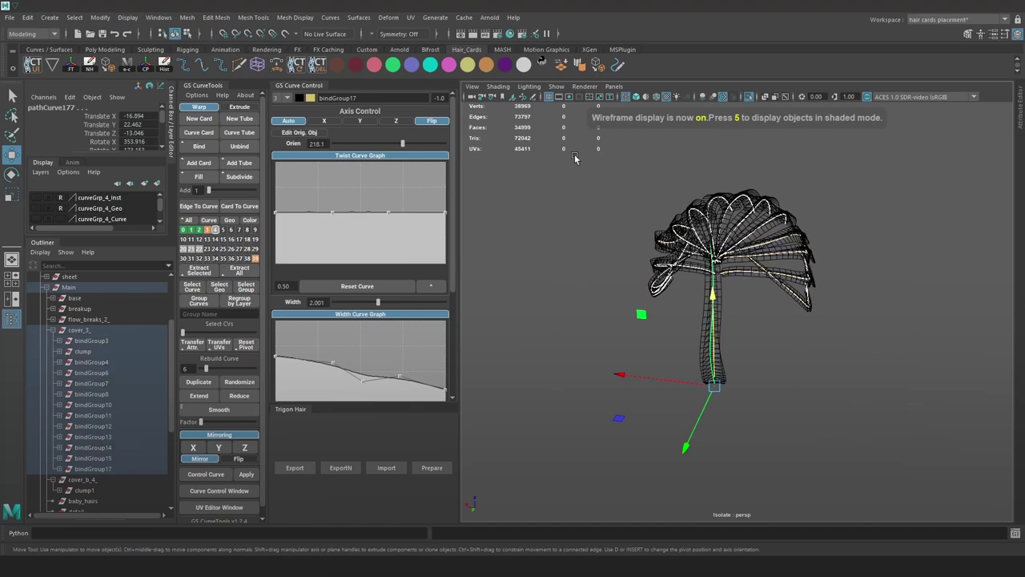
{"action": "left_click", "coordinate": [502, 68]}
{"action": "left_click", "coordinate": [872, 190]}
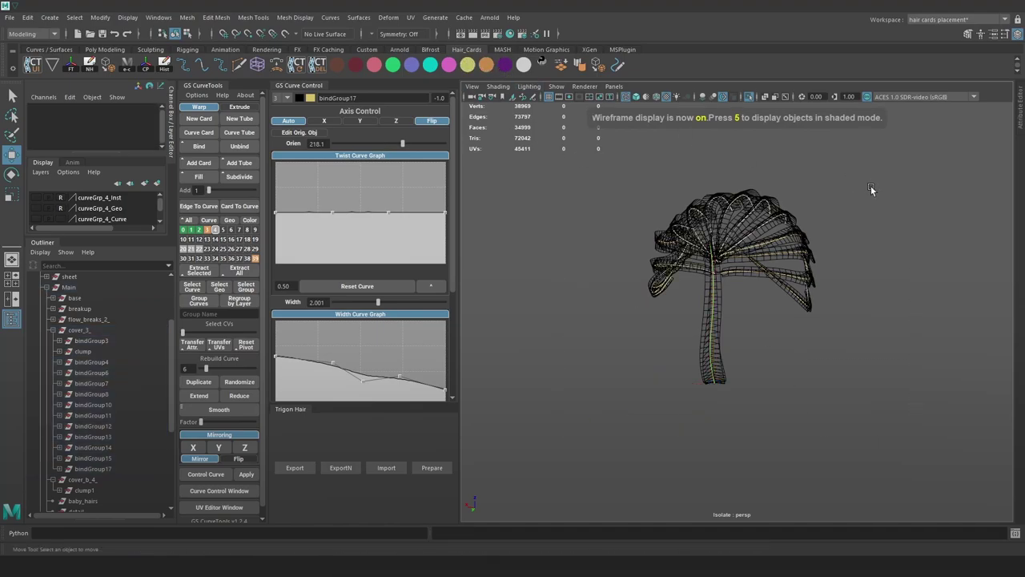
Return to the full textured groom and inspect the violet cover clumps from the back and side
{"action": "key", "text": "5"}
{"action": "key", "text": "6"}
{"action": "left_click", "coordinate": [748, 98]}
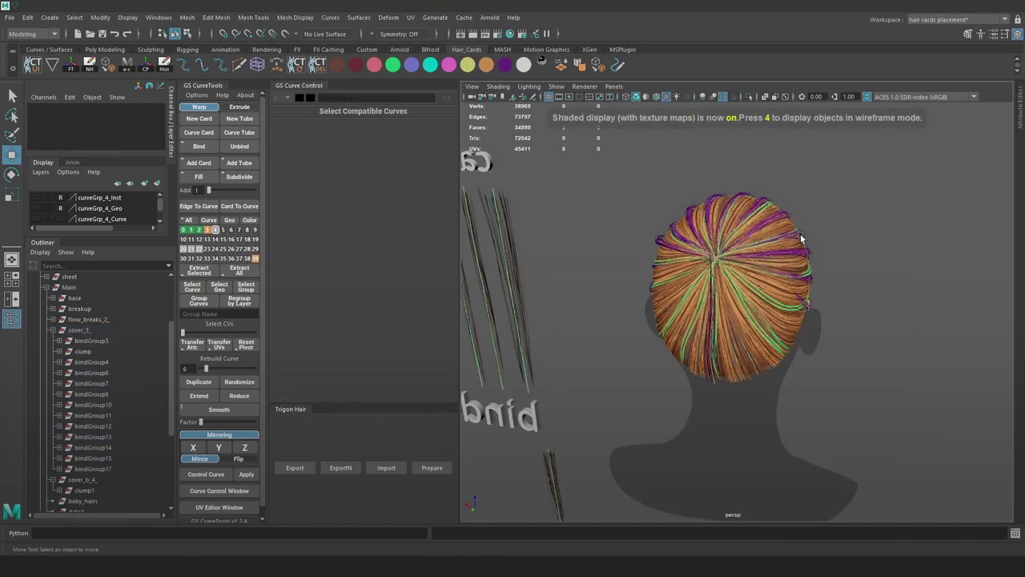
{"action": "left_click_drag", "start_coordinate": [806, 238], "coordinate": [769, 257], "text": "alt"}
{"action": "right_click_drag", "start_coordinate": [769, 256], "coordinate": [885, 303], "text": "alt"}
{"action": "left_click_drag", "start_coordinate": [886, 303], "coordinate": [803, 270], "text": "alt"}
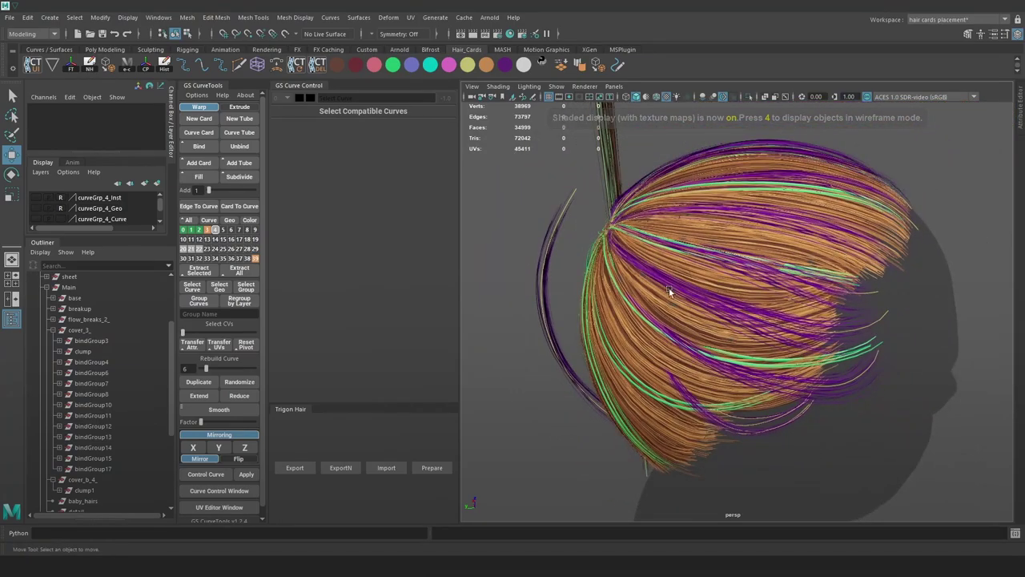
Select the nape clump's curve, set its orientation to 33.2 and lower the clump slightly
{"action": "left_click_drag", "start_coordinate": [621, 300], "coordinate": [677, 322], "text": "alt"}
{"action": "key", "text": "4"}
{"action": "left_click", "coordinate": [590, 351]}
{"action": "key", "text": "6"}
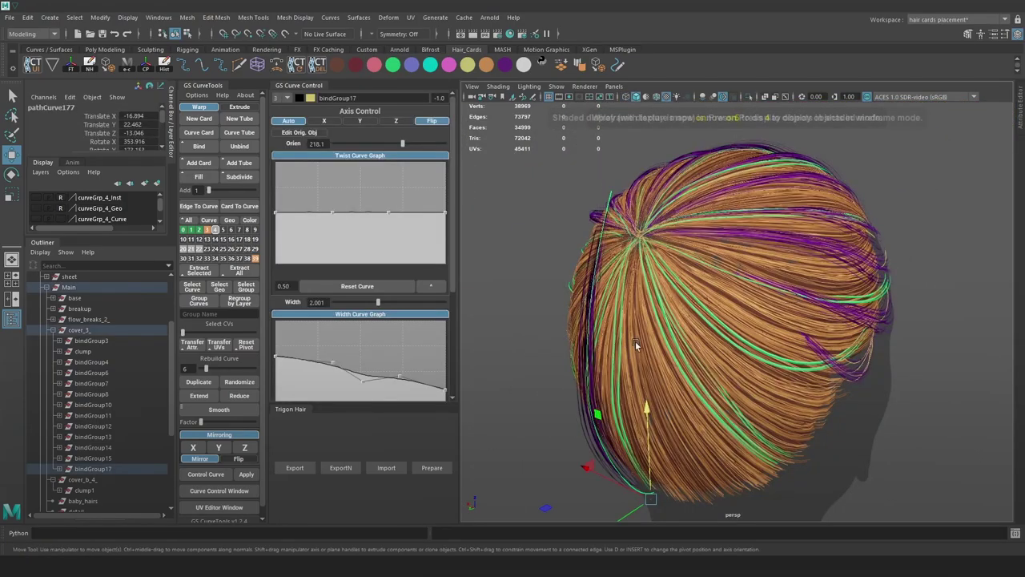
{"action": "middle_click_drag", "start_coordinate": [694, 310], "coordinate": [706, 258], "text": "alt"}
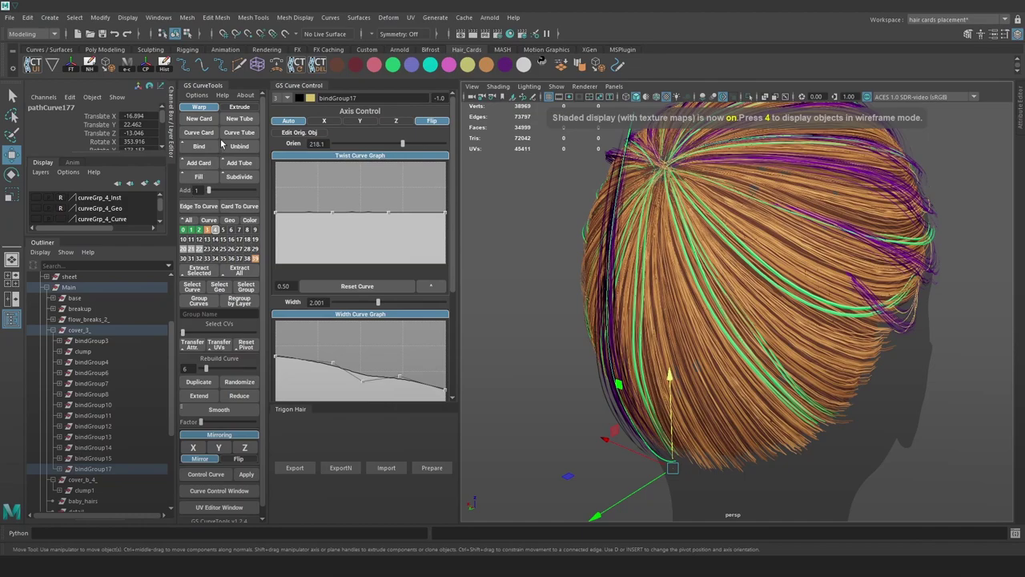
{"action": "left_click_drag", "start_coordinate": [393, 142], "coordinate": [370, 144]}
{"action": "left_click_drag", "start_coordinate": [695, 409], "coordinate": [802, 375], "text": "alt"}
{"action": "left_click_drag", "start_coordinate": [738, 373], "coordinate": [738, 387]}
{"action": "right_click_drag", "start_coordinate": [745, 383], "coordinate": [789, 368], "text": "alt"}
Bring up the reference photo, set the nape clump's orientation to 26.9 and move the clump closer to the head
{"action": "key", "text": "alt+Tab"}
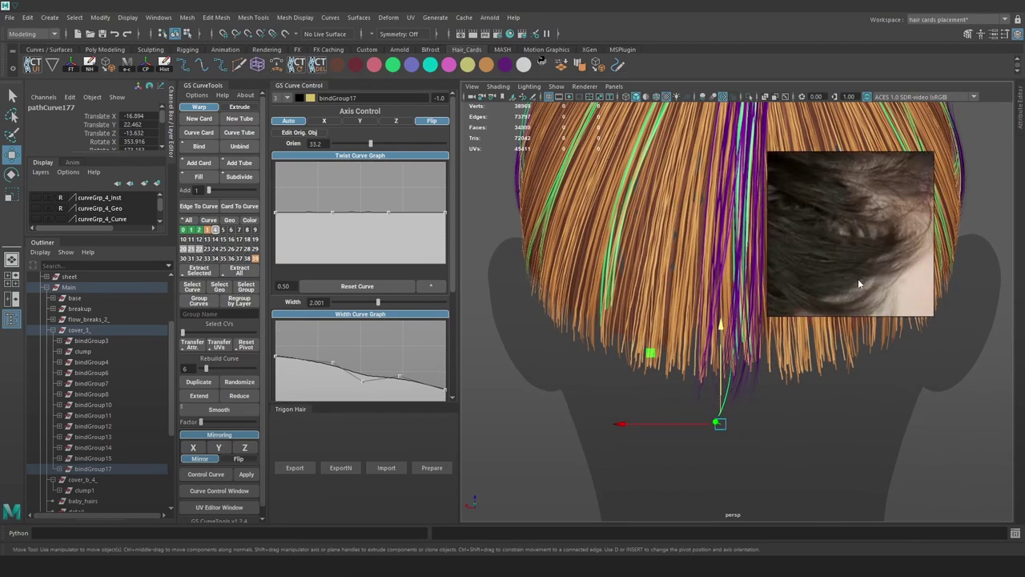
{"action": "scroll", "coordinate": [833, 332], "scroll_direction": "up", "scroll_amount": 4}
{"action": "left_click_drag", "start_coordinate": [681, 352], "coordinate": [600, 360], "text": "alt"}
{"action": "left_click_drag", "start_coordinate": [371, 144], "coordinate": [369, 144]}
{"action": "left_click_drag", "start_coordinate": [532, 430], "coordinate": [553, 427]}
{"action": "left_click_drag", "start_coordinate": [610, 415], "coordinate": [695, 387], "text": "alt"}
Compare the nape hairline on the model with the reference photo, turning the head to a side view
{"action": "right_click_drag", "start_coordinate": [808, 315], "coordinate": [825, 313]}
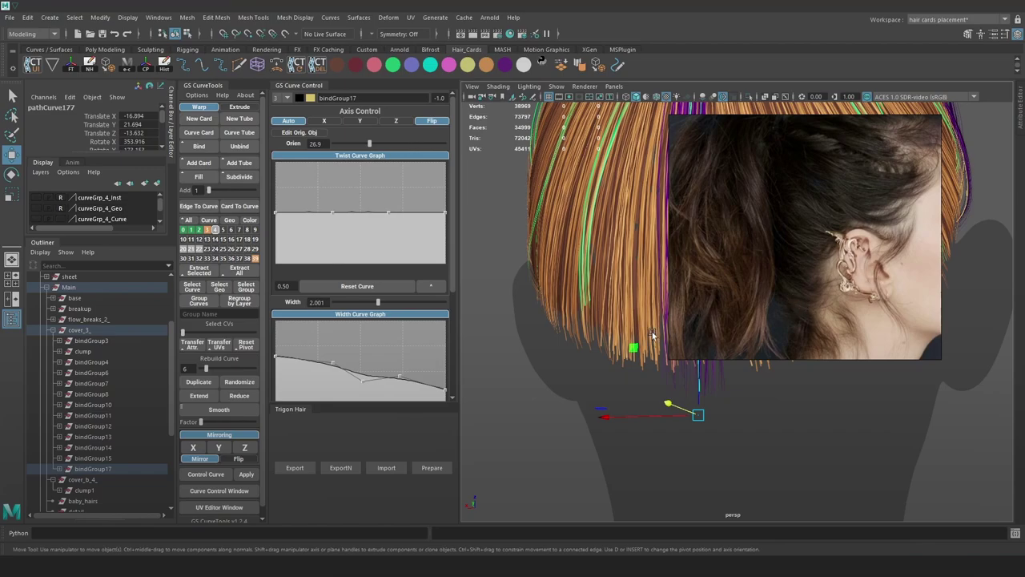
{"action": "middle_click_drag", "start_coordinate": [651, 329], "coordinate": [575, 323], "text": "alt"}
{"action": "right_click_drag", "start_coordinate": [575, 322], "coordinate": [513, 328], "text": "alt"}
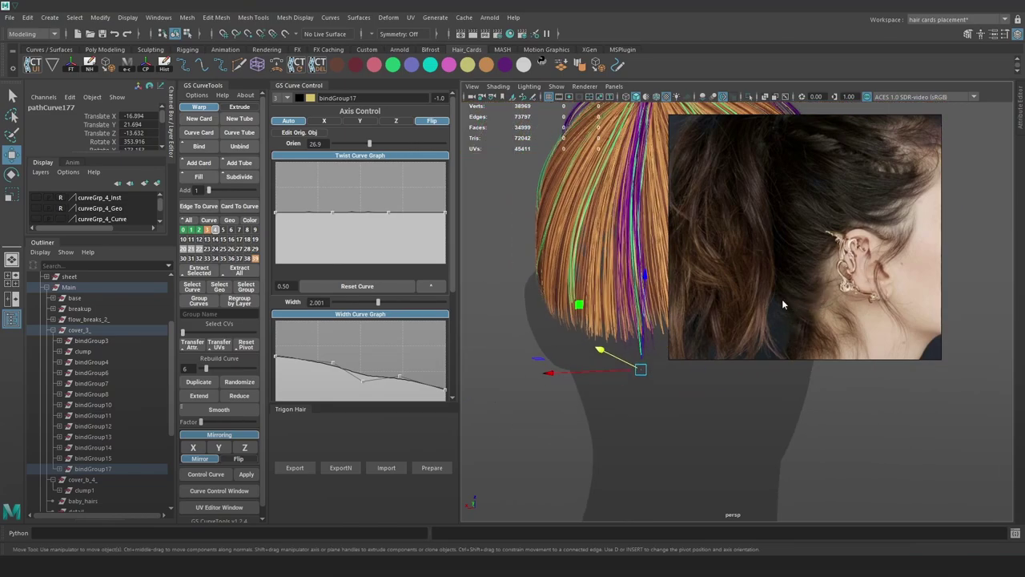
{"action": "left_click_drag", "start_coordinate": [662, 313], "coordinate": [568, 313], "text": "alt"}
{"action": "middle_click_drag", "start_coordinate": [641, 332], "coordinate": [558, 341], "text": "alt"}
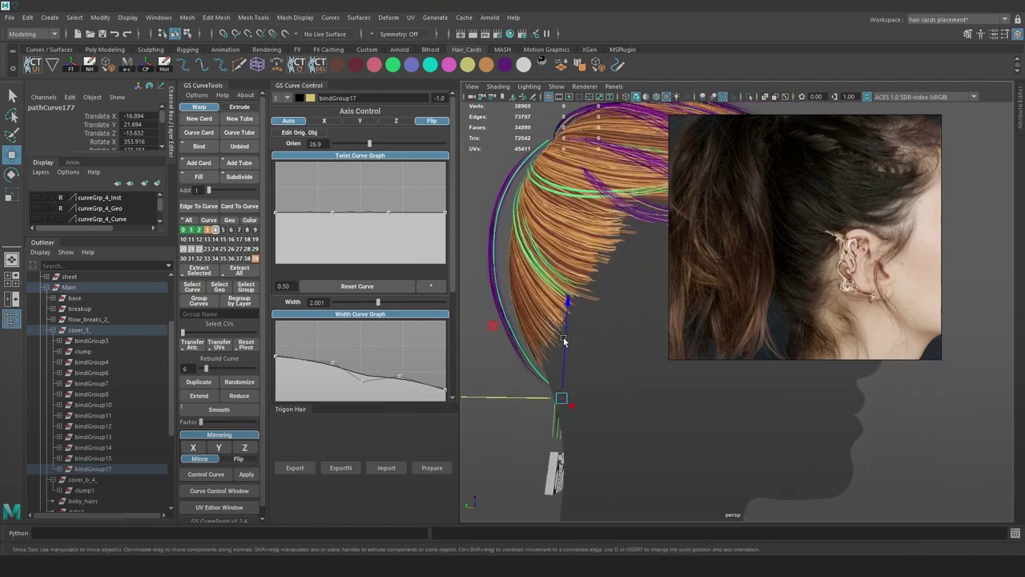
Examine the nape hairline from the side in textured and all-lights display, moving the reference photo clear of the head
{"action": "right_click_drag", "start_coordinate": [558, 341], "coordinate": [572, 323], "text": "alt"}
{"action": "left_click_drag", "start_coordinate": [572, 323], "coordinate": [640, 321], "text": "alt"}
{"action": "middle_click_drag", "start_coordinate": [640, 321], "coordinate": [507, 301], "text": "alt"}
{"action": "key", "text": "5"}
{"action": "key", "text": "6"}
{"action": "key", "text": "7"}
{"action": "right_click_drag", "start_coordinate": [757, 280], "coordinate": [908, 294]}
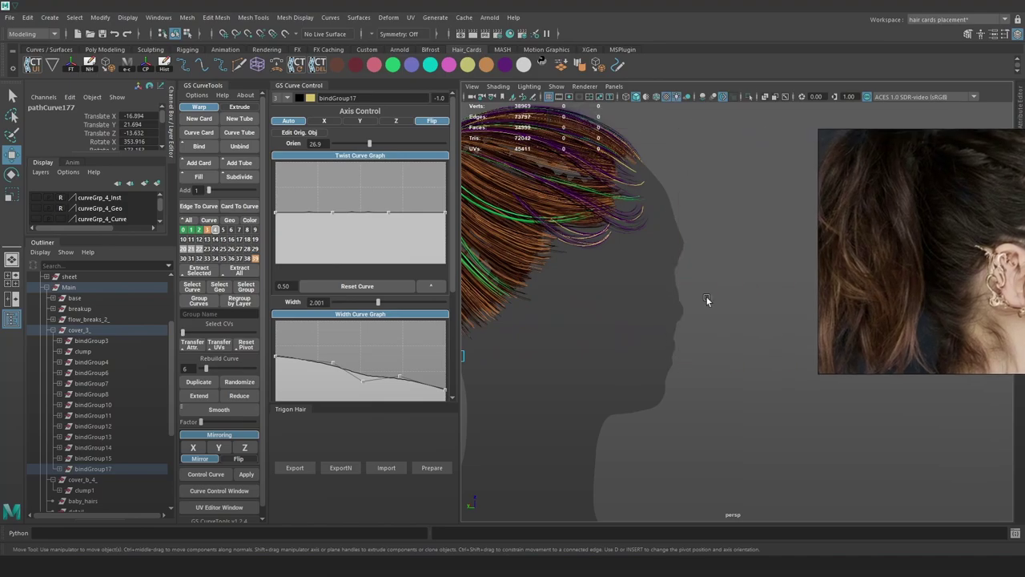
{"action": "left_click_drag", "start_coordinate": [707, 297], "coordinate": [657, 297], "text": "alt"}
{"action": "middle_click_drag", "start_coordinate": [657, 296], "coordinate": [731, 290], "text": "alt"}
{"action": "scroll", "coordinate": [80, 319], "scroll_direction": "up", "scroll_amount": 3}
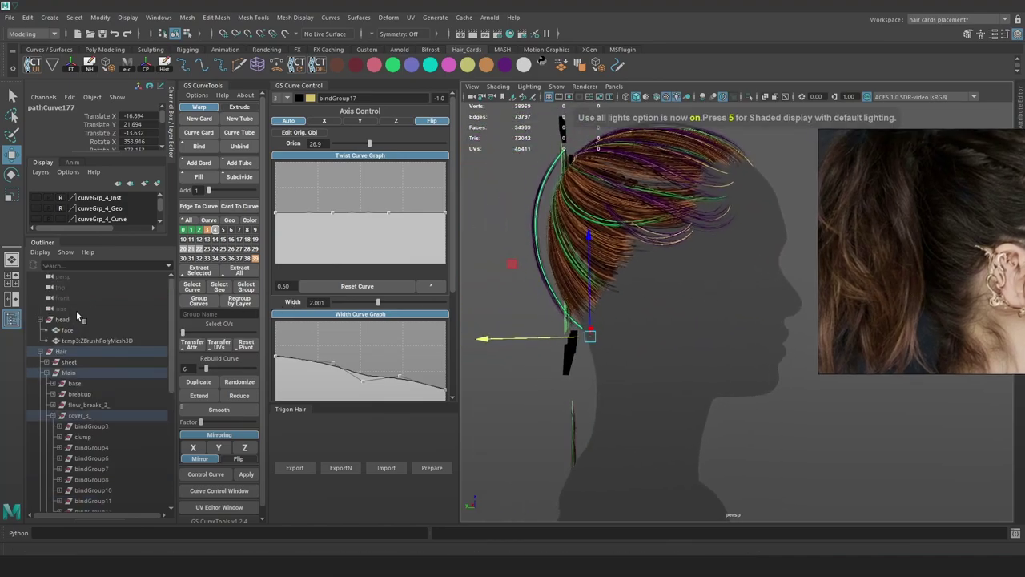
Select the face mesh and compare its surface with the hairline from the side and back
{"action": "left_click", "coordinate": [78, 332]}
{"action": "key", "text": "space"}
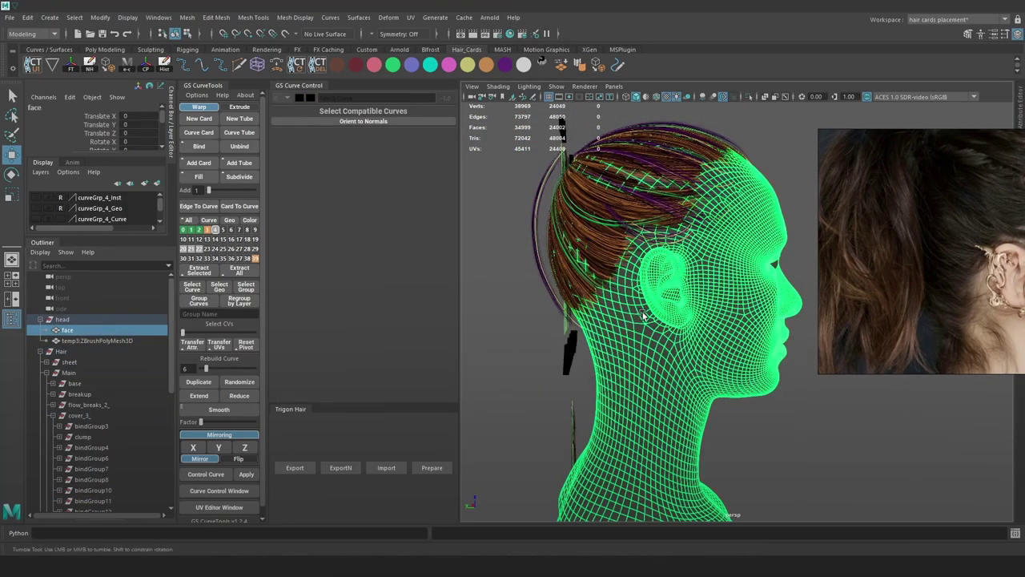
{"action": "left_click_drag", "start_coordinate": [621, 314], "coordinate": [632, 311], "text": "alt"}
{"action": "left_click_drag", "start_coordinate": [694, 327], "coordinate": [512, 290], "text": "alt"}
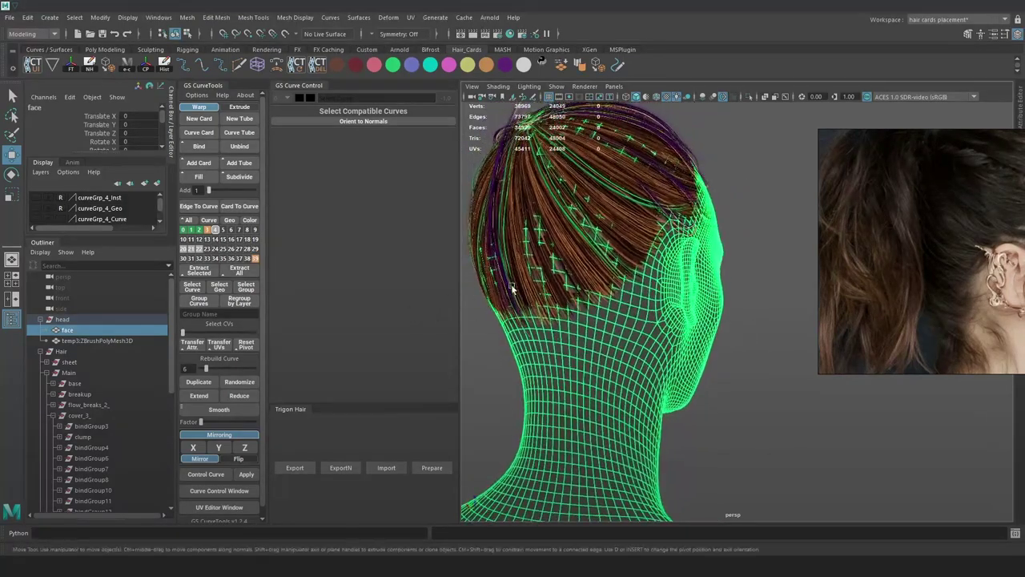
{"action": "left_click", "coordinate": [526, 335]}
Shrink the reference photo and reposition it beside the head
{"action": "left_click_drag", "start_coordinate": [819, 129], "coordinate": [954, 224]}
{"action": "right_click_drag", "start_coordinate": [1016, 310], "coordinate": [926, 179]}
{"action": "middle_click_drag", "start_coordinate": [926, 180], "coordinate": [994, 195]}
Select the nape clump's curve and set its orientation to 42.6
{"action": "left_click_drag", "start_coordinate": [573, 284], "coordinate": [602, 289], "text": "alt"}
{"action": "middle_click_drag", "start_coordinate": [535, 340], "coordinate": [775, 322], "text": "alt"}
{"action": "scroll", "coordinate": [775, 322], "scroll_direction": "up", "scroll_amount": 3}
{"action": "key", "text": "6"}
{"action": "key", "text": "e"}
{"action": "mouse_move", "coordinate": [774, 308]}
{"action": "left_mouse_down", "text": "alt"}
{"action": "mouse_move", "coordinate": [789, 312]}
{"action": "mouse_move", "coordinate": [766, 330]}
{"action": "mouse_move", "coordinate": [824, 315]}
{"action": "mouse_move", "coordinate": [812, 297]}
{"action": "left_mouse_up", "text": "alt"}
{"action": "key", "text": "4"}
{"action": "left_click", "coordinate": [789, 312]}
{"action": "key", "text": "7"}
{"action": "key", "text": "6"}
{"action": "key", "text": "w"}
{"action": "left_click_drag", "start_coordinate": [369, 148], "coordinate": [372, 142]}
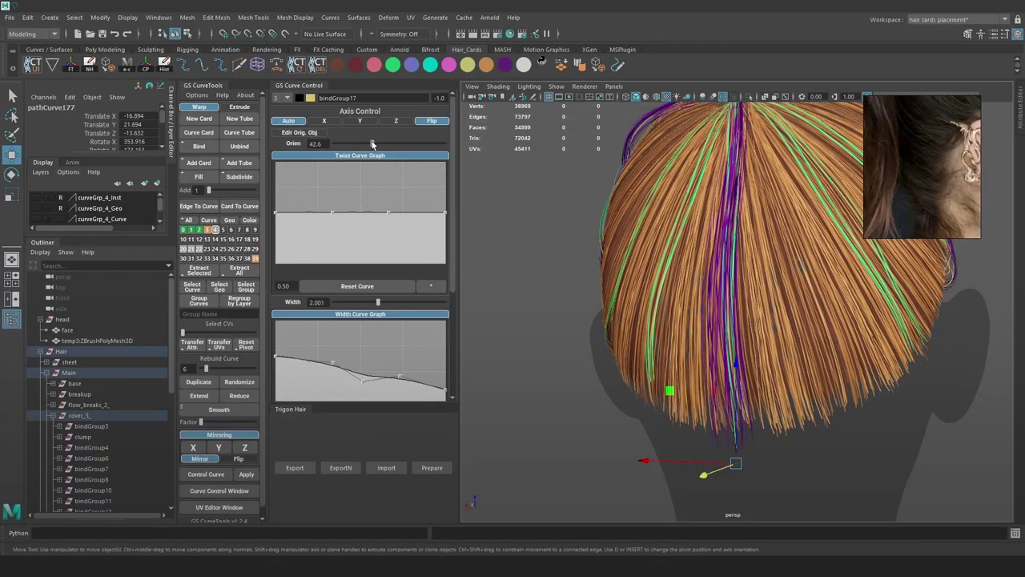
Set the anti-aliasing sample count to 16 in the Hardware Renderer 2.0 settings and expand the screen-space ambient occlusion options
{"action": "middle_click_drag", "start_coordinate": [681, 224], "coordinate": [584, 267], "text": "alt"}
{"action": "left_click", "coordinate": [591, 89]}
{"action": "left_click", "coordinate": [646, 105]}
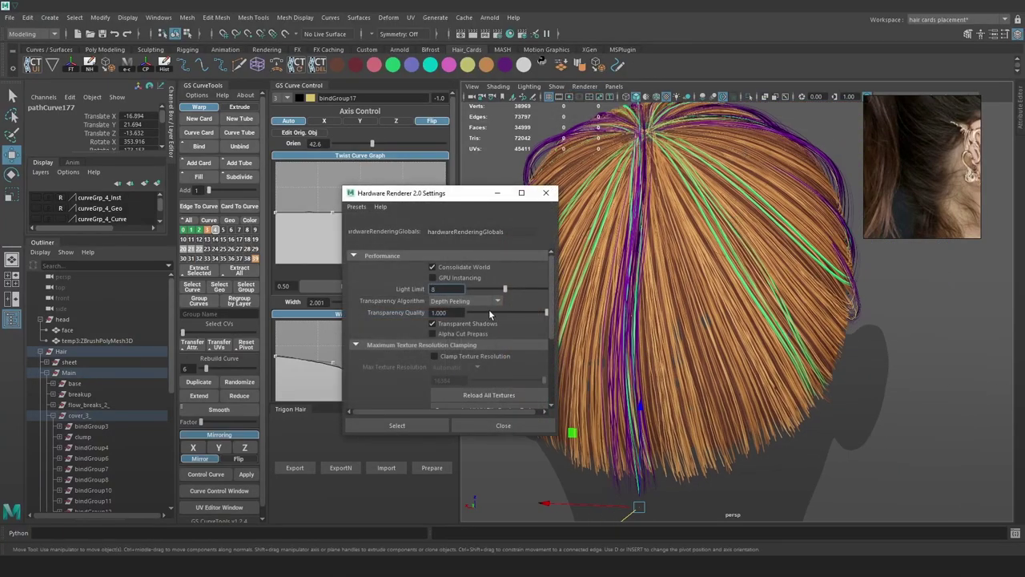
{"action": "scroll", "coordinate": [491, 314], "scroll_direction": "down", "scroll_amount": 3}
{"action": "left_click", "coordinate": [383, 355]}
{"action": "left_click", "coordinate": [446, 388]}
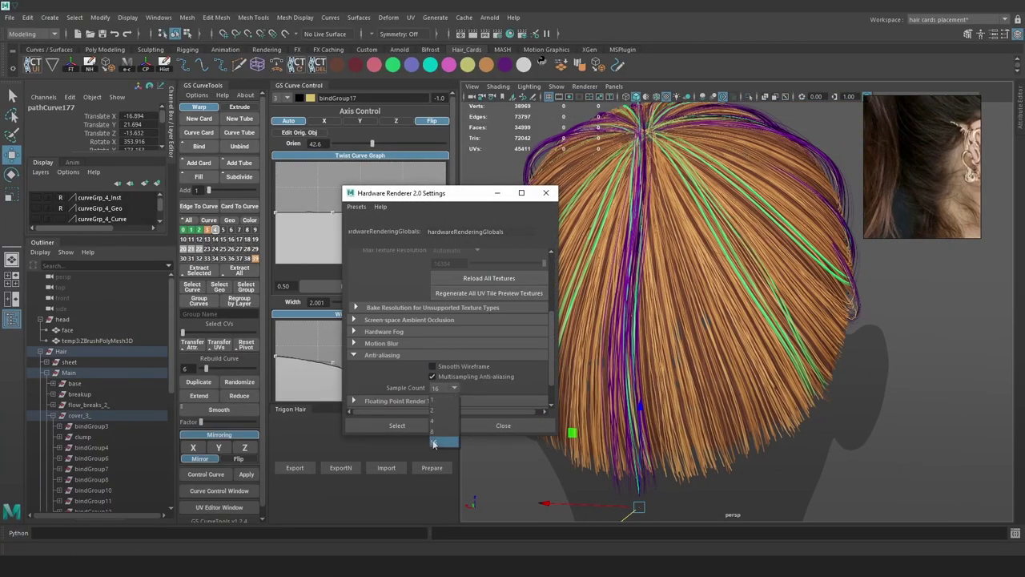
{"action": "left_click", "coordinate": [438, 378]}
{"action": "scroll", "coordinate": [437, 378], "scroll_direction": "down", "scroll_amount": 1}
{"action": "left_click", "coordinate": [385, 383]}
{"action": "left_click", "coordinate": [385, 383]}
{"action": "left_click", "coordinate": [418, 290]}
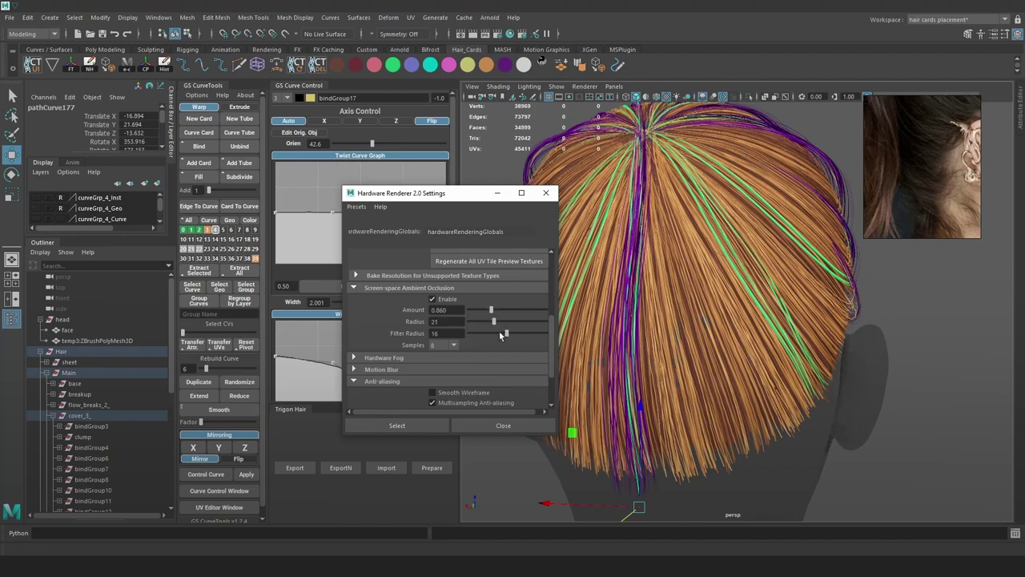
Set the ambient occlusion amount to 0.902 and filter radius to 10, adjust its radius, and close the renderer settings
{"action": "left_click_drag", "start_coordinate": [886, 374], "coordinate": [768, 330], "text": "alt"}
{"action": "right_click_drag", "start_coordinate": [809, 344], "coordinate": [781, 362], "text": "alt"}
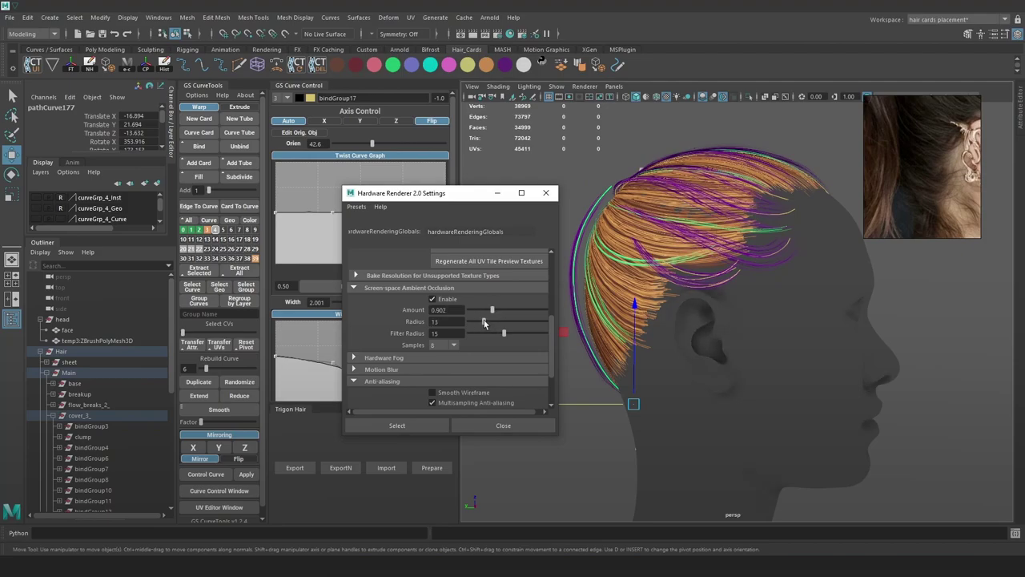
{"action": "left_click_drag", "start_coordinate": [614, 330], "coordinate": [763, 359], "text": "alt"}
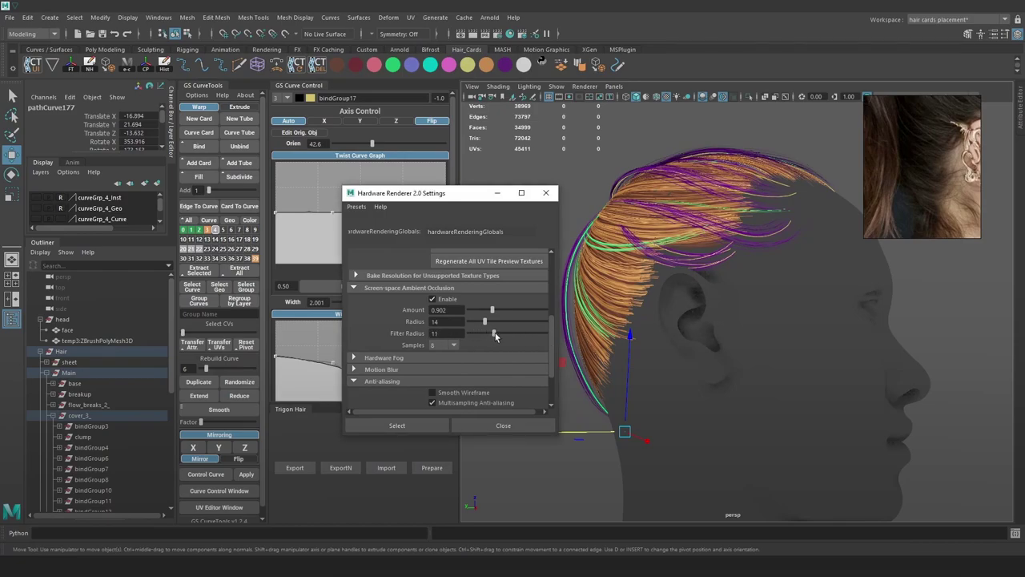
{"action": "left_click", "coordinate": [437, 378]}
{"action": "left_click_drag", "start_coordinate": [613, 364], "coordinate": [564, 364], "text": "alt"}
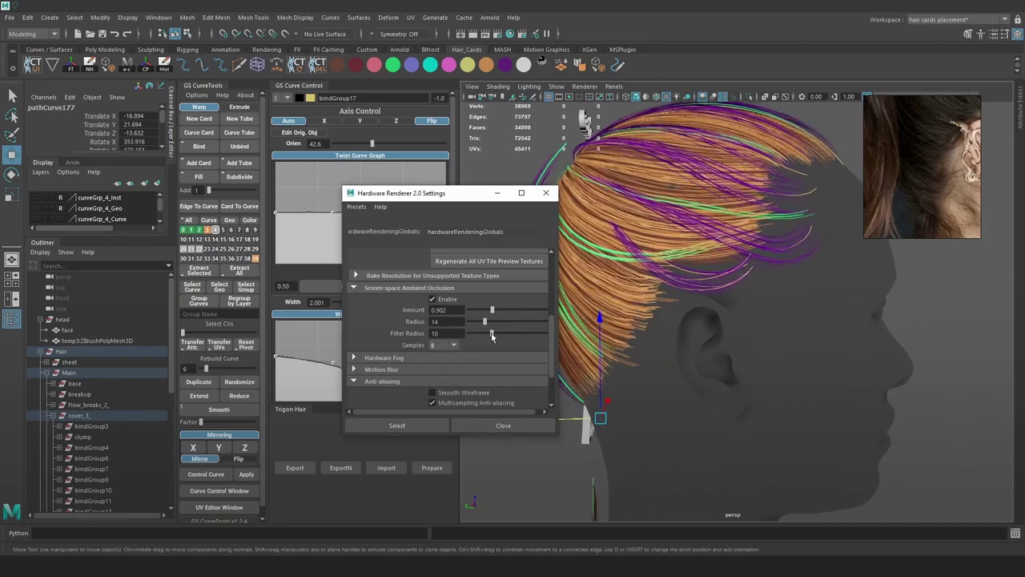
{"action": "left_click_drag", "start_coordinate": [481, 322], "coordinate": [470, 307]}
{"action": "left_click", "coordinate": [546, 193]}
Compare the groom with viewport display effects and ambient occlusion toggled off and on, viewing it from several angles
{"action": "left_click", "coordinate": [946, 348]}
{"action": "left_click_drag", "start_coordinate": [613, 164], "coordinate": [668, 181], "text": "alt"}
{"action": "left_click", "coordinate": [666, 97]}
{"action": "left_click", "coordinate": [666, 97]}
{"action": "left_click", "coordinate": [647, 97]}
{"action": "left_click", "coordinate": [647, 97]}
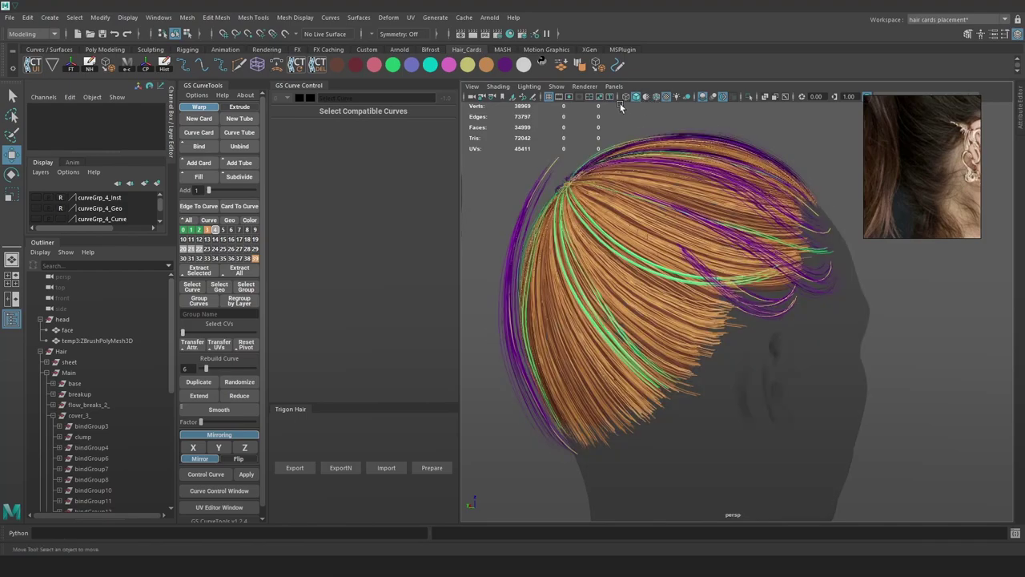
{"action": "left_click", "coordinate": [704, 99]}
{"action": "left_click_drag", "start_coordinate": [712, 188], "coordinate": [653, 201], "text": "alt"}
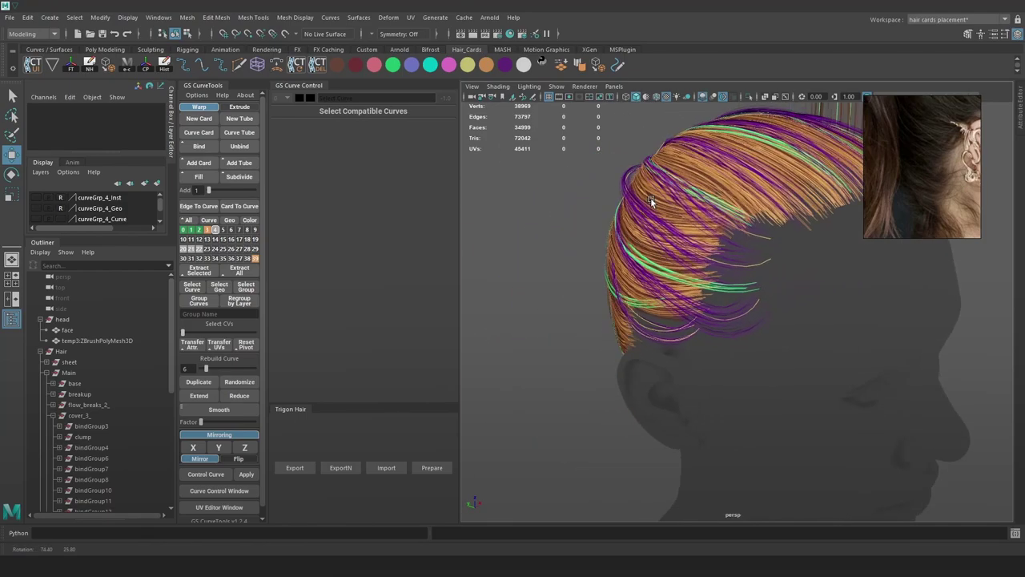
{"action": "scroll", "coordinate": [693, 240], "scroll_direction": "down", "scroll_amount": 5}
{"action": "scroll", "coordinate": [725, 290], "scroll_direction": "up", "scroll_amount": 5}
{"action": "left_click_drag", "start_coordinate": [697, 318], "coordinate": [751, 298], "text": "alt"}
{"action": "scroll", "coordinate": [734, 324], "scroll_direction": "up", "scroll_amount": 5}
{"action": "scroll", "coordinate": [734, 322], "scroll_direction": "down", "scroll_amount": 5}
{"action": "left_click", "coordinate": [705, 99]}
Switch the nape clump's curve to control vertex editing and shift its lower end sideways in the back view
{"action": "mouse_move", "coordinate": [811, 276]}
{"action": "left_mouse_down", "text": "alt"}
{"action": "mouse_move", "coordinate": [698, 276]}
{"action": "mouse_move", "coordinate": [821, 289]}
{"action": "left_mouse_up", "text": "alt"}
{"action": "key", "text": "4"}
{"action": "left_click", "coordinate": [764, 358]}
{"action": "key", "text": "6"}
{"action": "scroll", "coordinate": [797, 353], "scroll_direction": "up", "scroll_amount": 4}
{"action": "right_click_drag", "start_coordinate": [937, 302], "coordinate": [875, 303]}
{"action": "key", "text": "4"}
{"action": "key", "text": "7"}
{"action": "left_click_drag", "start_coordinate": [714, 393], "coordinate": [659, 375]}
{"action": "key", "text": "6"}
{"action": "key", "text": "4"}
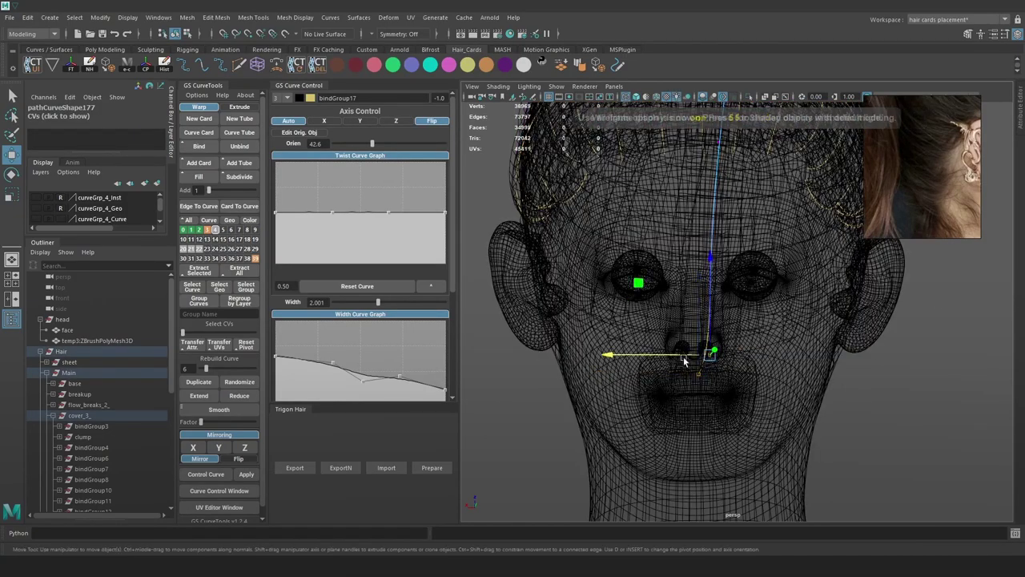
{"action": "key", "text": "5"}
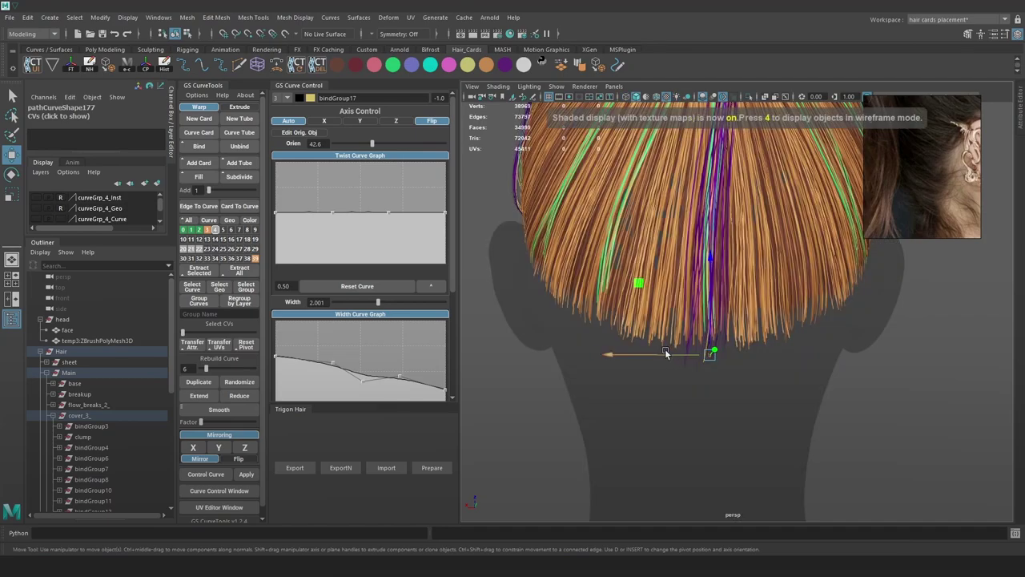
{"action": "left_click_drag", "start_coordinate": [666, 352], "coordinate": [659, 352]}
Select the nape curve's tip vertex, toggle soft selection and move the tip sideways toward the head's centre line
{"action": "key", "text": "4"}
{"action": "left_click", "coordinate": [689, 375]}
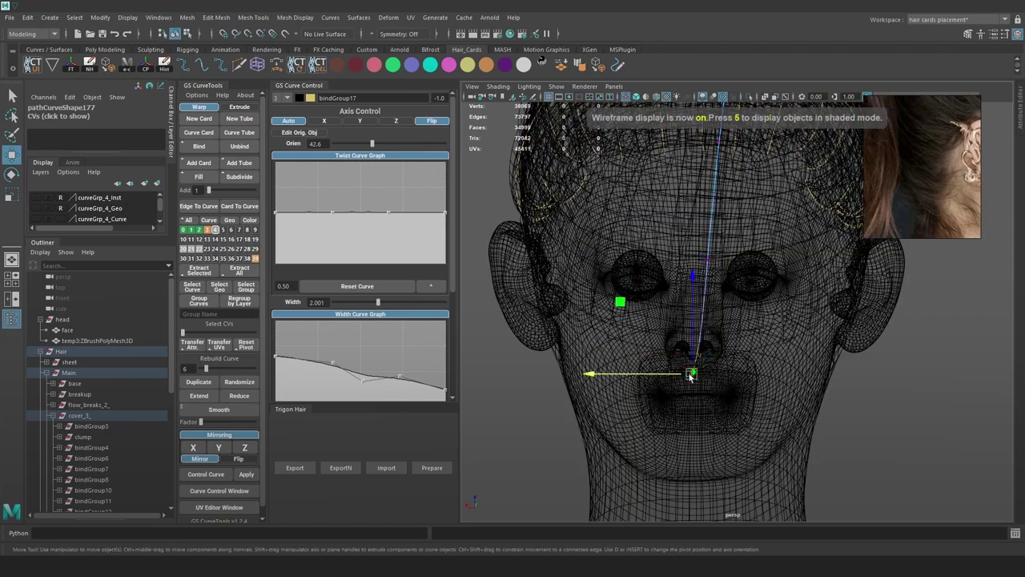
{"action": "key", "text": "b"}
{"action": "left_click_drag", "start_coordinate": [696, 386], "coordinate": [637, 379]}
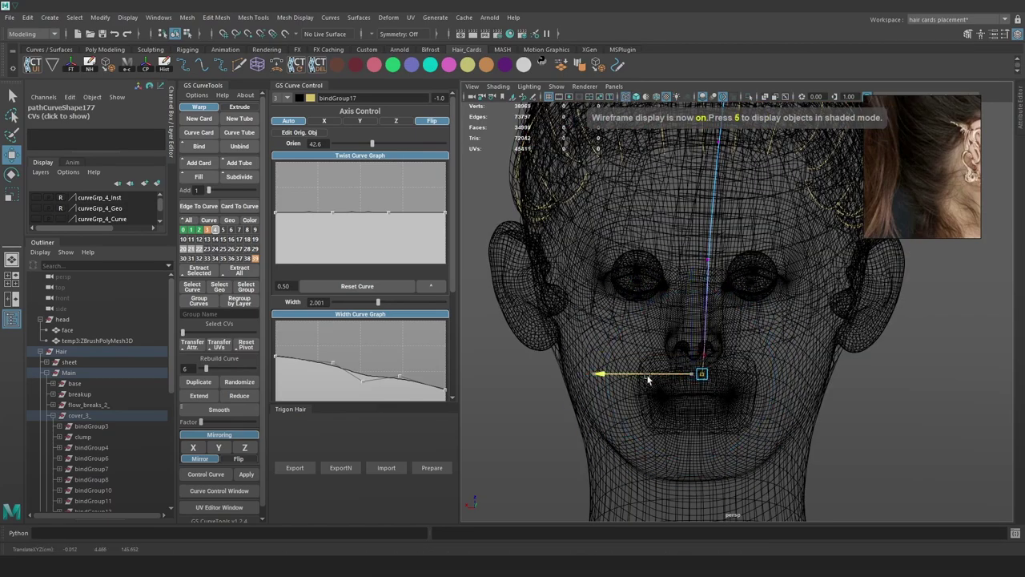
{"action": "key", "text": "5"}
{"action": "scroll", "coordinate": [743, 272], "scroll_direction": "down", "scroll_amount": 6}
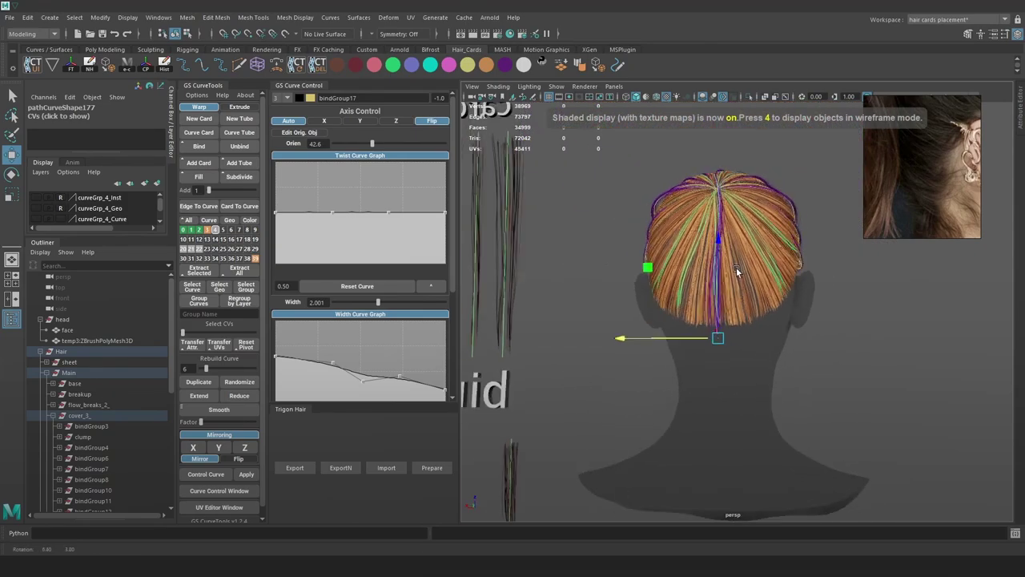
Isolate the cover_3_ group, recolor its selected clumps white and restore the full groom display
{"action": "left_click_drag", "start_coordinate": [743, 272], "coordinate": [484, 320], "text": "alt"}
{"action": "scroll", "coordinate": [484, 320], "scroll_direction": "up", "scroll_amount": 4}
{"action": "left_click", "coordinate": [83, 417]}
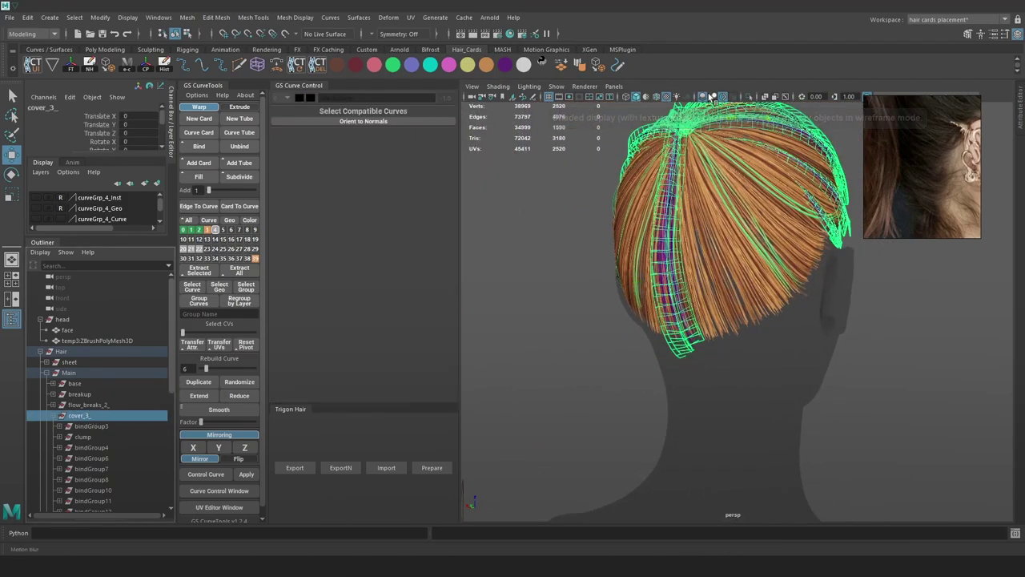
{"action": "left_click", "coordinate": [749, 97]}
{"action": "left_click", "coordinate": [849, 400]}
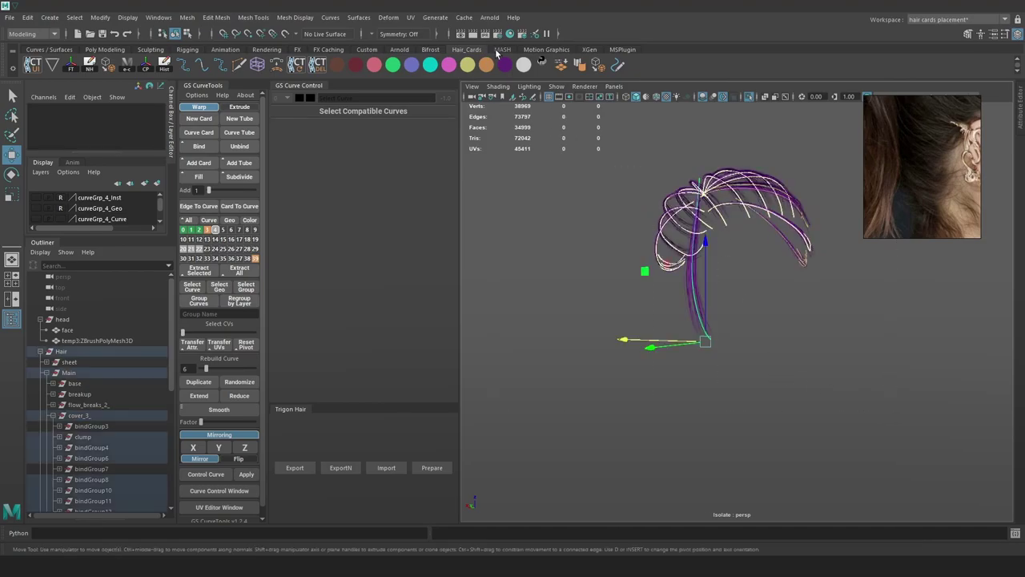
{"action": "left_click", "coordinate": [525, 66]}
{"action": "left_click", "coordinate": [730, 110]}
{"action": "left_click", "coordinate": [749, 98]}
Select the nape clump's curve in control vertex mode and examine its white strand tips closely from the back and side
{"action": "left_click_drag", "start_coordinate": [740, 300], "coordinate": [807, 273], "text": "alt"}
{"action": "scroll", "coordinate": [812, 311], "scroll_direction": "up", "scroll_amount": 4}
{"action": "key", "text": "4"}
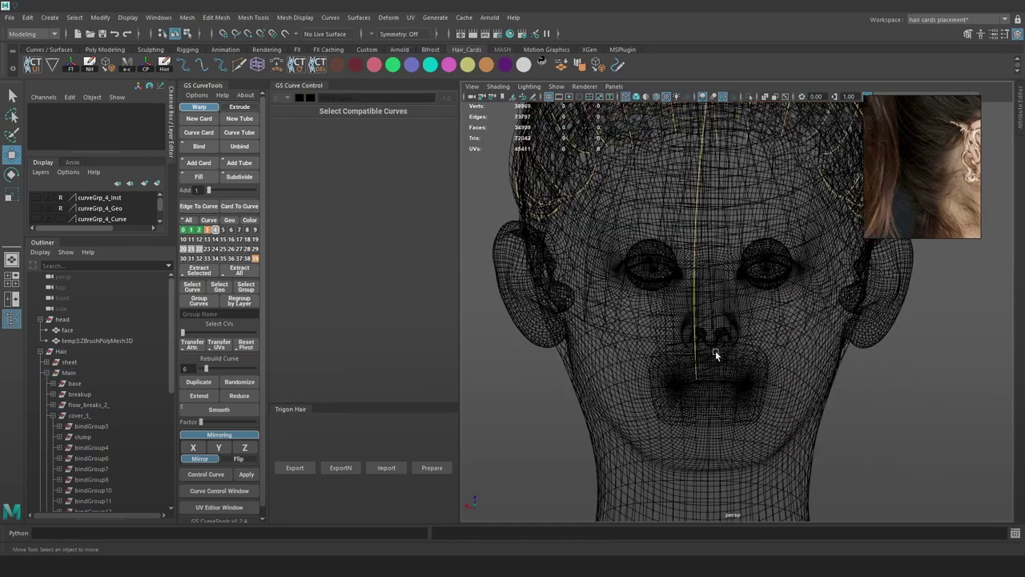
{"action": "left_click", "coordinate": [697, 356]}
{"action": "right_click_drag", "start_coordinate": [936, 304], "coordinate": [867, 297]}
{"action": "key", "text": "7"}
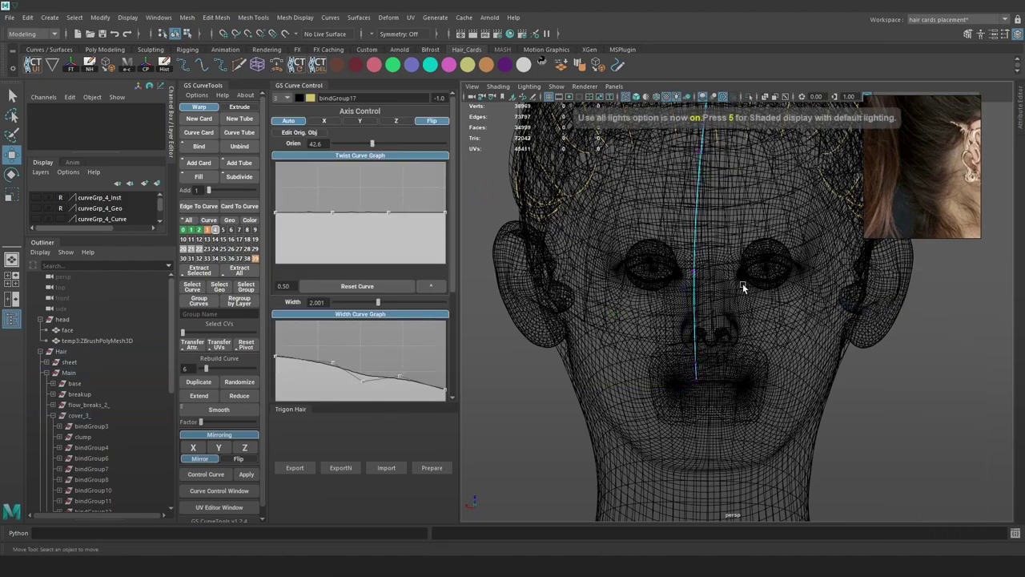
{"action": "key", "text": "5"}
{"action": "key", "text": "6"}
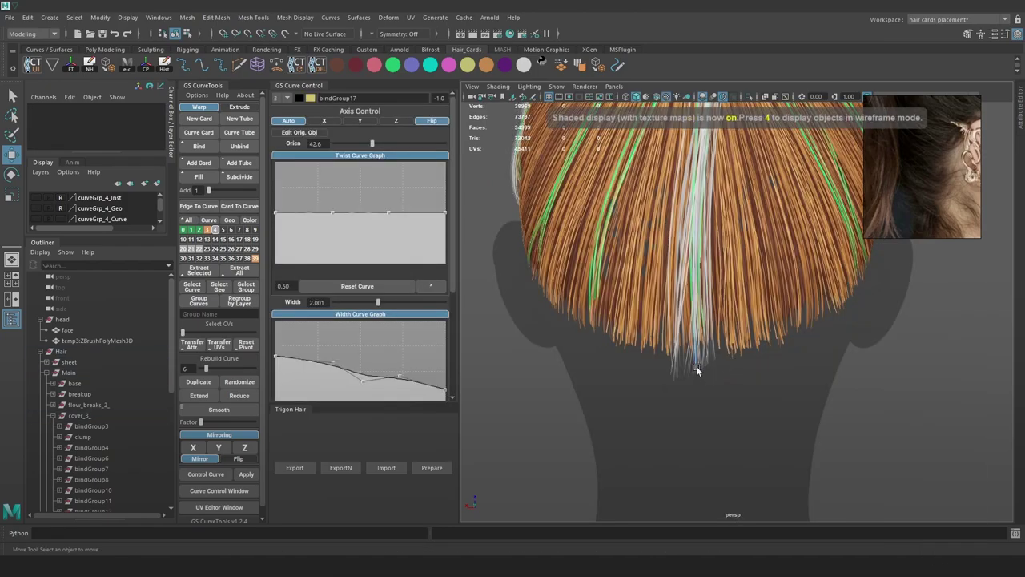
{"action": "left_click_drag", "start_coordinate": [733, 366], "coordinate": [622, 361], "text": "alt"}
{"action": "scroll", "coordinate": [710, 353], "scroll_direction": "up", "scroll_amount": 5}
{"action": "middle_click_drag", "start_coordinate": [623, 361], "coordinate": [712, 340], "text": "alt"}
{"action": "left_click_drag", "start_coordinate": [712, 340], "coordinate": [736, 361], "text": "alt"}
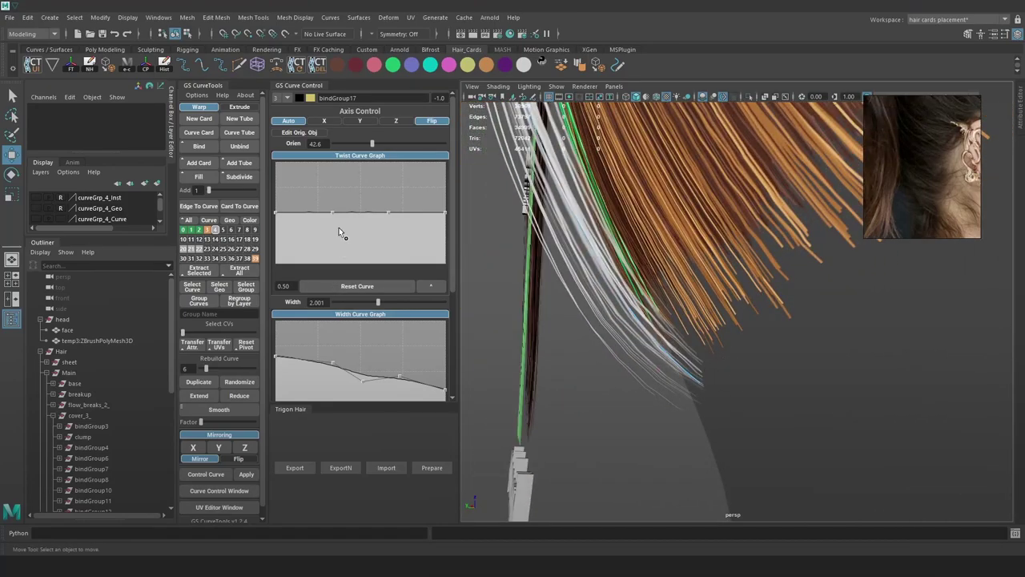
Reselect the nape clump's curve and set its orientation to 23.8
{"action": "left_click_drag", "start_coordinate": [360, 150], "coordinate": [372, 150]}
{"action": "left_click", "coordinate": [726, 279]}
{"action": "key", "text": "4"}
{"action": "left_click", "coordinate": [670, 356]}
{"action": "key", "text": "7"}
{"action": "left_click_drag", "start_coordinate": [633, 243], "coordinate": [619, 240], "text": "alt"}
{"action": "key", "text": "6"}
{"action": "left_click_drag", "start_coordinate": [372, 144], "coordinate": [369, 147]}
Switch the nape curve to vertex mode and move the selected control vertices to reshape the clump
{"action": "mouse_move", "coordinate": [504, 200]}
{"action": "left_mouse_down", "text": "alt"}
{"action": "mouse_move", "coordinate": [767, 230]}
{"action": "mouse_move", "coordinate": [771, 309]}
{"action": "left_mouse_up", "text": "alt"}
{"action": "scroll", "coordinate": [766, 230], "scroll_direction": "down", "scroll_amount": 4}
{"action": "key", "text": "4"}
{"action": "key", "text": "F9"}
{"action": "left_click_drag", "start_coordinate": [716, 236], "coordinate": [677, 220]}
{"action": "mouse_move", "coordinate": [690, 230]}
{"action": "left_mouse_down"}
{"action": "mouse_move", "coordinate": [680, 229]}
{"action": "mouse_move", "coordinate": [687, 197]}
{"action": "mouse_move", "coordinate": [700, 186]}
{"action": "left_mouse_up"}
{"action": "key", "text": "6"}
{"action": "left_click", "coordinate": [682, 181]}
{"action": "key", "text": "4"}
{"action": "key", "text": "7"}
{"action": "left_click_drag", "start_coordinate": [700, 186], "coordinate": [703, 197], "text": "alt"}
{"action": "key", "text": "6"}
{"action": "middle_click_drag", "start_coordinate": [703, 197], "coordinate": [673, 206], "text": "alt"}
{"action": "right_click_drag", "start_coordinate": [673, 207], "coordinate": [680, 210], "text": "alt"}
Toggle soft selection, move and rotate the nape curve's control vertices, and undo the last move
{"action": "key", "text": "b"}
{"action": "left_click_drag", "start_coordinate": [671, 204], "coordinate": [687, 202]}
{"action": "left_click_drag", "start_coordinate": [663, 170], "coordinate": [665, 201]}
{"action": "key", "text": "e"}
{"action": "left_click_drag", "start_coordinate": [739, 133], "coordinate": [749, 148]}
{"action": "key", "text": "w"}
{"action": "left_click_drag", "start_coordinate": [666, 204], "coordinate": [676, 204]}
{"action": "left_click_drag", "start_coordinate": [676, 204], "coordinate": [633, 243], "text": "alt"}
{"action": "key", "text": "ctrl+z"}
{"action": "key", "text": "b"}
Select a control vertex further down the nape curve and shift it slightly sideways
{"action": "middle_click_drag", "start_coordinate": [634, 242], "coordinate": [634, 165], "text": "alt"}
{"action": "key", "text": "4"}
{"action": "left_click", "coordinate": [591, 287]}
{"action": "key", "text": "7"}
{"action": "left_click_drag", "start_coordinate": [556, 287], "coordinate": [572, 286]}
{"action": "key", "text": "6"}
Select the nape curve's lower control vertices and check the clump's fit against the head from the side and back
{"action": "key", "text": "4"}
{"action": "left_click", "coordinate": [637, 363]}
{"action": "mouse_move", "coordinate": [657, 370]}
{"action": "left_mouse_down", "text": "alt"}
{"action": "mouse_move", "coordinate": [632, 371]}
{"action": "mouse_move", "coordinate": [645, 359]}
{"action": "left_mouse_up", "text": "alt"}
{"action": "key", "text": "6"}
{"action": "middle_click_drag", "start_coordinate": [620, 285], "coordinate": [606, 228], "text": "alt"}
{"action": "mouse_move", "coordinate": [671, 350]}
{"action": "left_mouse_down", "text": "alt"}
{"action": "mouse_move", "coordinate": [700, 373]}
{"action": "mouse_move", "coordinate": [652, 380]}
{"action": "mouse_move", "coordinate": [659, 389]}
{"action": "mouse_move", "coordinate": [767, 380]}
{"action": "left_mouse_up", "text": "alt"}
{"action": "key", "text": "4"}
{"action": "left_click", "coordinate": [646, 379]}
{"action": "key", "text": "7"}
{"action": "key", "text": "6"}
{"action": "scroll", "coordinate": [777, 336], "scroll_direction": "down", "scroll_amount": 5}
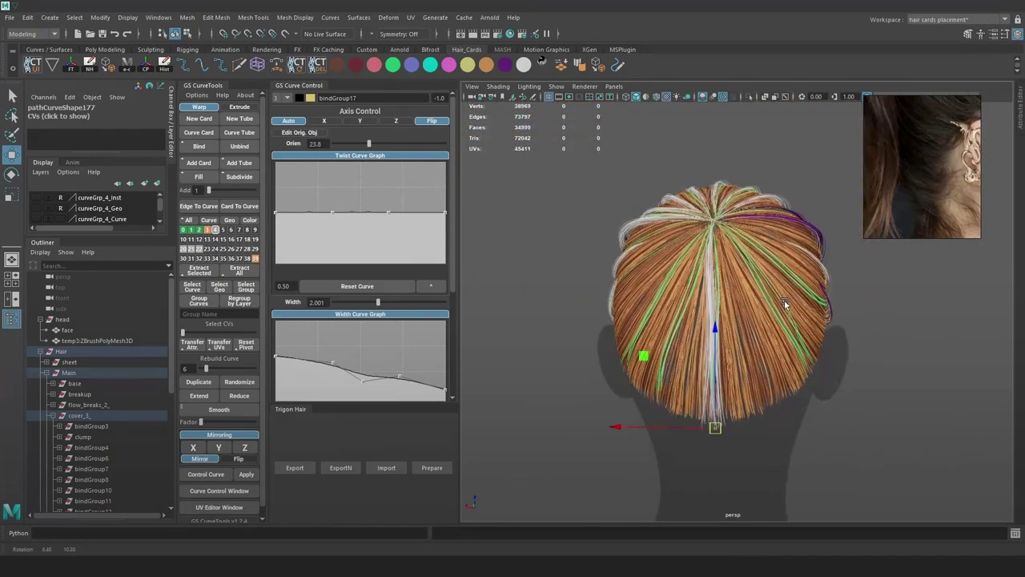
Set the nape clump curve's rebuild value to 4
{"action": "left_click_drag", "start_coordinate": [787, 303], "coordinate": [721, 252], "text": "alt"}
{"action": "key", "text": "4"}
{"action": "left_click_drag", "start_coordinate": [205, 369], "coordinate": [208, 370]}
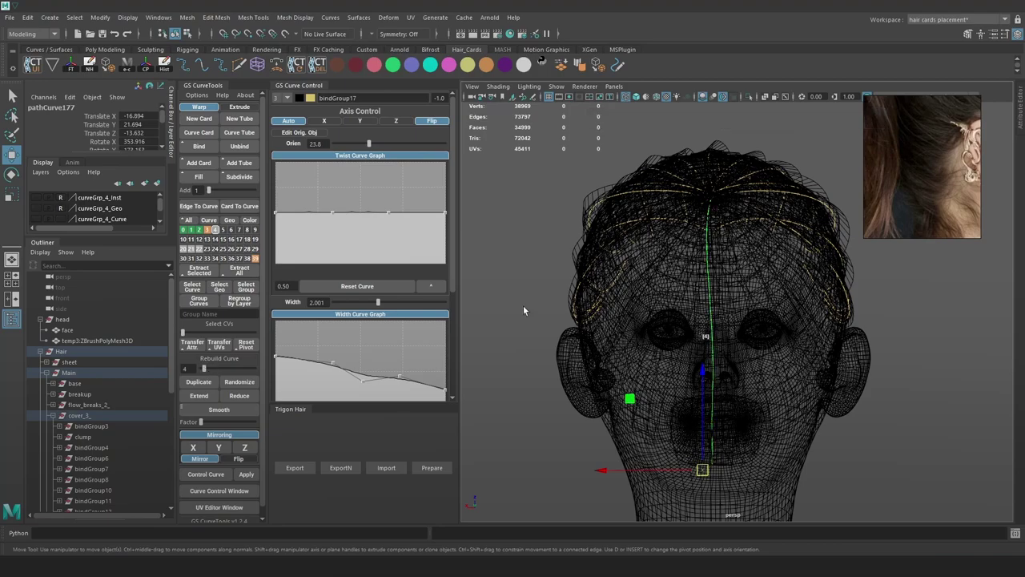
Try adjusting the nape curve's upper control vertices, undo the change, and toggle soft selection
{"action": "scroll", "coordinate": [760, 331], "scroll_direction": "up", "scroll_amount": 1}
{"action": "key", "text": "5"}
{"action": "key", "text": "4"}
{"action": "right_click_drag", "start_coordinate": [809, 128], "coordinate": [753, 132]}
{"action": "mouse_move", "coordinate": [727, 245]}
{"action": "left_mouse_down"}
{"action": "mouse_move", "coordinate": [688, 268]}
{"action": "mouse_move", "coordinate": [645, 254]}
{"action": "mouse_move", "coordinate": [697, 249]}
{"action": "mouse_move", "coordinate": [649, 259]}
{"action": "mouse_move", "coordinate": [763, 301]}
{"action": "mouse_move", "coordinate": [728, 263]}
{"action": "left_mouse_up"}
{"action": "key", "text": "7"}
{"action": "key", "text": "6"}
{"action": "key", "text": "ctrl+z"}
{"action": "key", "text": "b"}
Duplicate the nape clump and move the copy around to the side of the head near the ear
{"action": "key", "text": "4"}
{"action": "left_click", "coordinate": [748, 339]}
{"action": "left_click", "coordinate": [732, 337]}
{"action": "left_click_drag", "start_coordinate": [732, 320], "coordinate": [621, 276], "text": "alt"}
{"action": "left_click", "coordinate": [649, 244], "text": "shift"}
{"action": "left_click_drag", "start_coordinate": [680, 284], "coordinate": [698, 287], "text": "alt"}
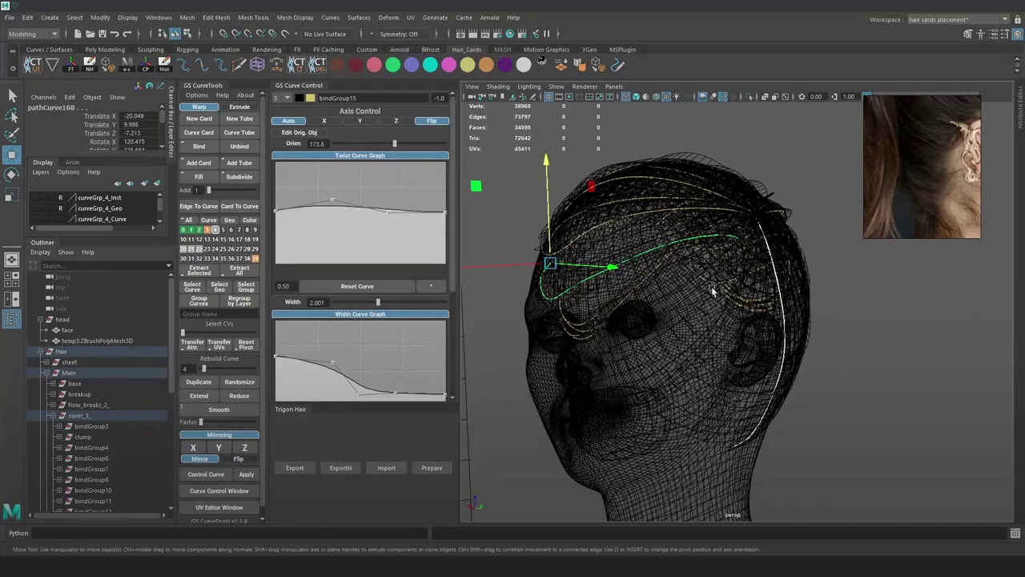
{"action": "left_click", "coordinate": [784, 318]}
{"action": "left_click_drag", "start_coordinate": [699, 467], "coordinate": [630, 491]}
{"action": "left_click_drag", "start_coordinate": [664, 441], "coordinate": [664, 387]}
{"action": "mouse_move", "coordinate": [635, 433]}
{"action": "left_mouse_down"}
{"action": "mouse_move", "coordinate": [625, 438]}
{"action": "mouse_move", "coordinate": [610, 369]}
{"action": "mouse_move", "coordinate": [563, 366]}
{"action": "left_mouse_up"}
{"action": "key", "text": "6"}
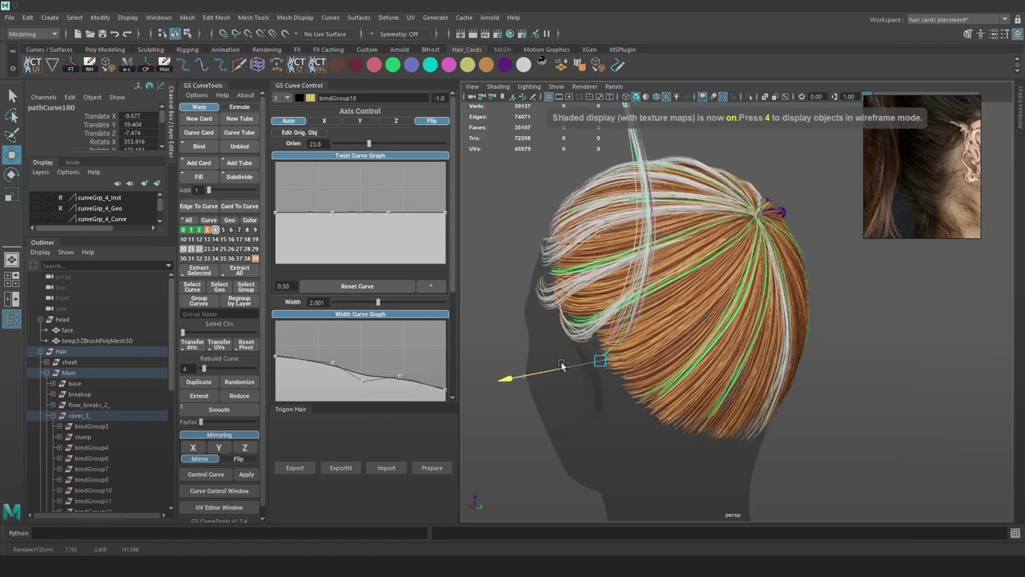
Toggle the visibility of curve layer 39 and set the copied side clump's orientation to -54.6
{"action": "left_click_drag", "start_coordinate": [659, 360], "coordinate": [728, 357], "text": "alt"}
{"action": "right_click_drag", "start_coordinate": [727, 357], "coordinate": [728, 325], "text": "alt"}
{"action": "left_click_drag", "start_coordinate": [727, 325], "coordinate": [761, 324], "text": "alt"}
{"action": "left_click", "coordinate": [255, 259], "text": "ctrl"}
{"action": "right_click_drag", "start_coordinate": [553, 319], "coordinate": [621, 319], "text": "alt"}
{"action": "left_click_drag", "start_coordinate": [620, 319], "coordinate": [577, 318], "text": "alt"}
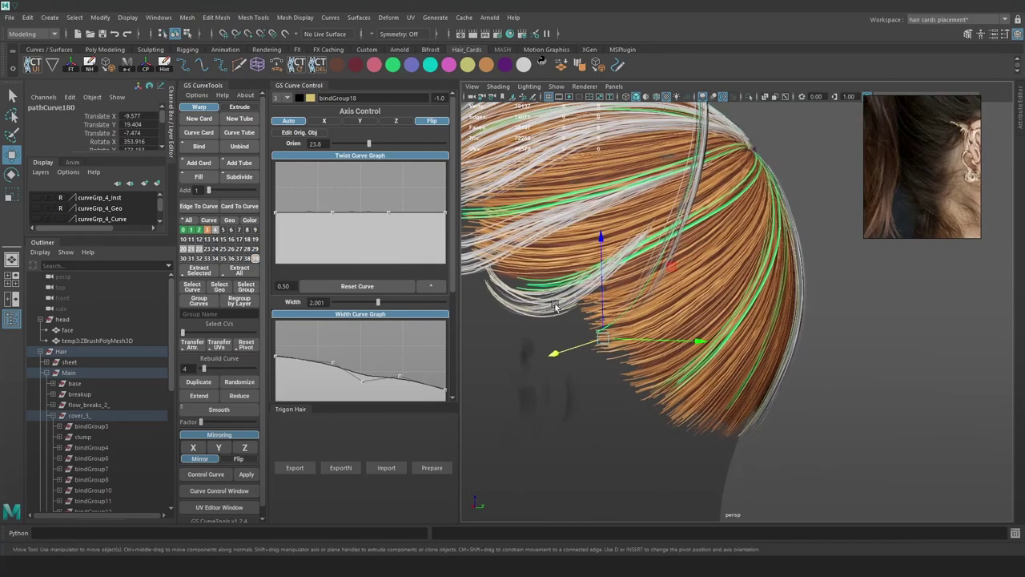
{"action": "left_click_drag", "start_coordinate": [369, 143], "coordinate": [355, 144]}
Move and rotate the copied clump so its lower end sits along the hairline above the ear
{"action": "left_click_drag", "start_coordinate": [602, 339], "coordinate": [576, 351]}
{"action": "right_click_drag", "start_coordinate": [575, 350], "coordinate": [560, 333], "text": "alt"}
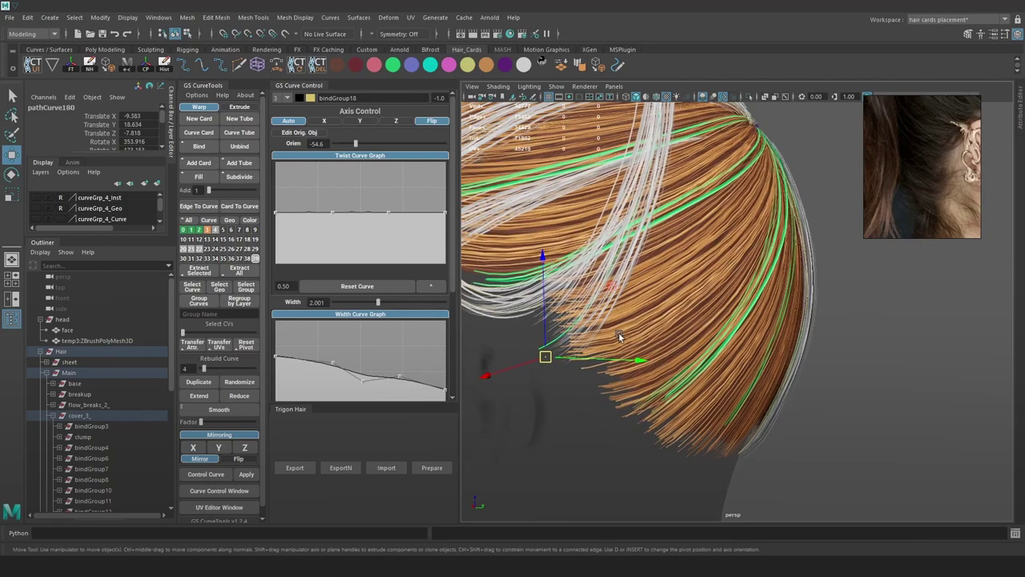
{"action": "middle_click_drag", "start_coordinate": [617, 354], "coordinate": [662, 362], "text": "alt"}
{"action": "key", "text": "e"}
{"action": "left_click_drag", "start_coordinate": [660, 308], "coordinate": [671, 347]}
{"action": "key", "text": "w"}
{"action": "left_click_drag", "start_coordinate": [594, 363], "coordinate": [585, 361]}
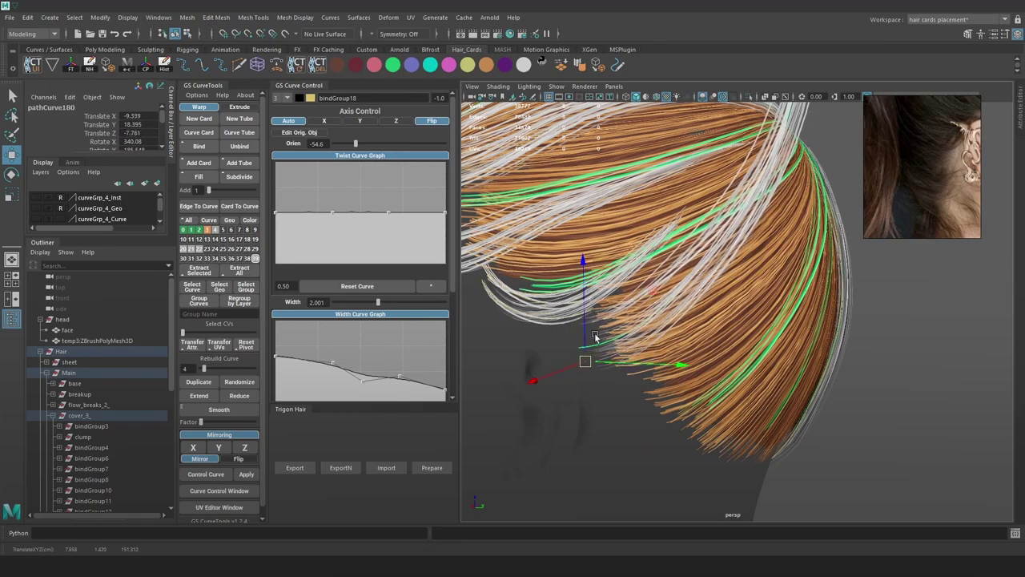
Fine-tune the side clump's position against the scalp at the hairline, working from close-up side views
{"action": "right_click_drag", "start_coordinate": [635, 371], "coordinate": [712, 237], "text": "alt"}
{"action": "middle_click_drag", "start_coordinate": [711, 237], "coordinate": [739, 338], "text": "alt"}
{"action": "mouse_move", "coordinate": [740, 339]}
{"action": "right_mouse_down", "text": "alt"}
{"action": "mouse_move", "coordinate": [705, 393]}
{"action": "mouse_move", "coordinate": [742, 357]}
{"action": "right_mouse_up", "text": "alt"}
{"action": "middle_click_drag", "start_coordinate": [742, 357], "coordinate": [761, 233], "text": "alt"}
{"action": "right_click_drag", "start_coordinate": [761, 233], "coordinate": [703, 339], "text": "alt"}
{"action": "left_click_drag", "start_coordinate": [704, 339], "coordinate": [711, 341], "text": "alt"}
{"action": "left_click_drag", "start_coordinate": [654, 356], "coordinate": [637, 311]}
{"action": "left_click_drag", "start_coordinate": [534, 339], "coordinate": [599, 348]}
{"action": "scroll", "coordinate": [721, 289], "scroll_direction": "down", "scroll_amount": 5}
{"action": "left_click_drag", "start_coordinate": [762, 272], "coordinate": [874, 229], "text": "alt"}
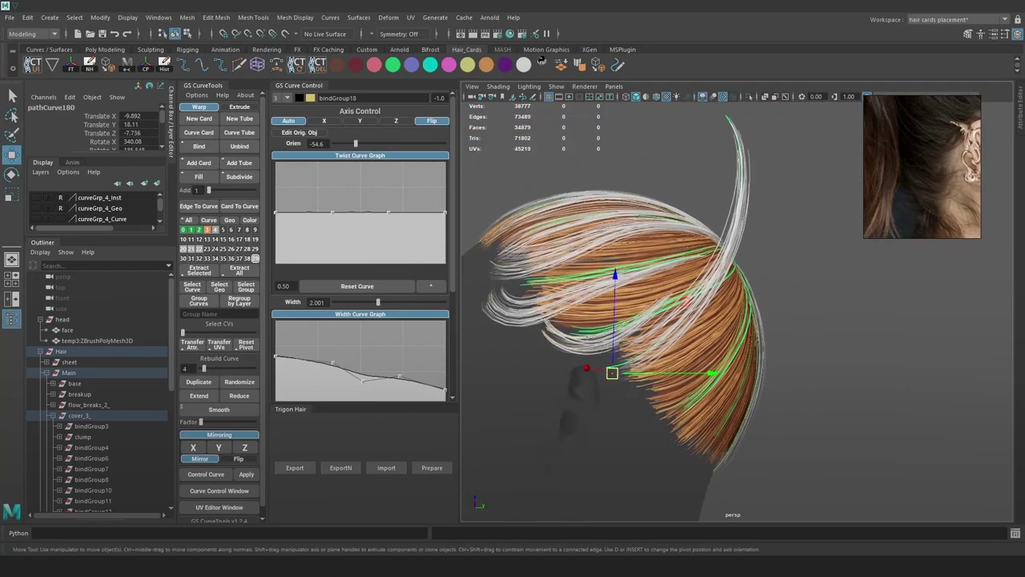
Display the side clump in wireframe and select its curve's upper control vertices sticking up above the head
{"action": "key", "text": "4"}
{"action": "key", "text": "5"}
{"action": "key", "text": "4"}
{"action": "key", "text": "F9"}
{"action": "scroll", "coordinate": [773, 188], "scroll_direction": "down", "scroll_amount": 4}
{"action": "left_click_drag", "start_coordinate": [773, 180], "coordinate": [753, 147], "text": "alt"}
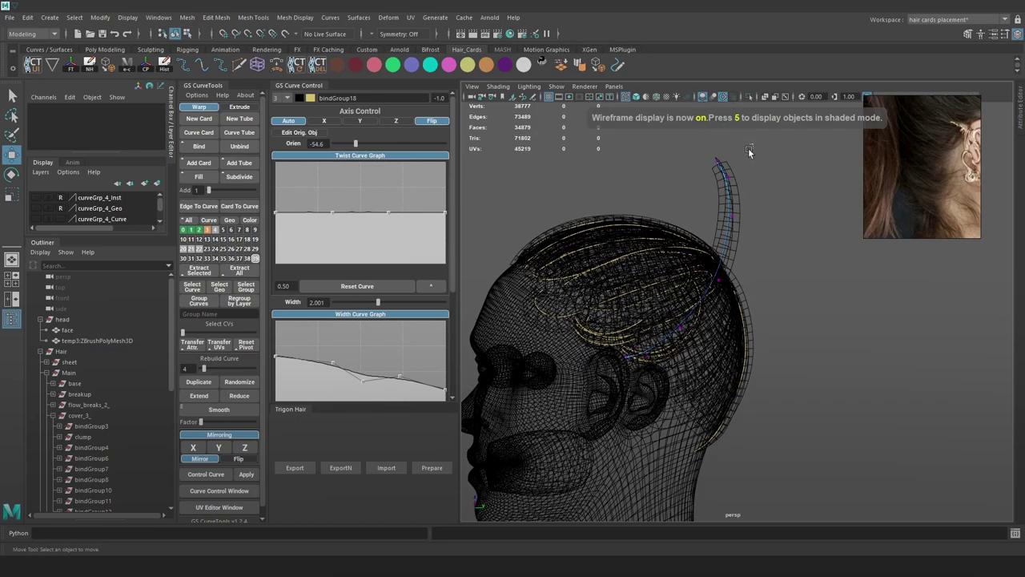
{"action": "left_click_drag", "start_coordinate": [680, 273], "coordinate": [681, 274]}
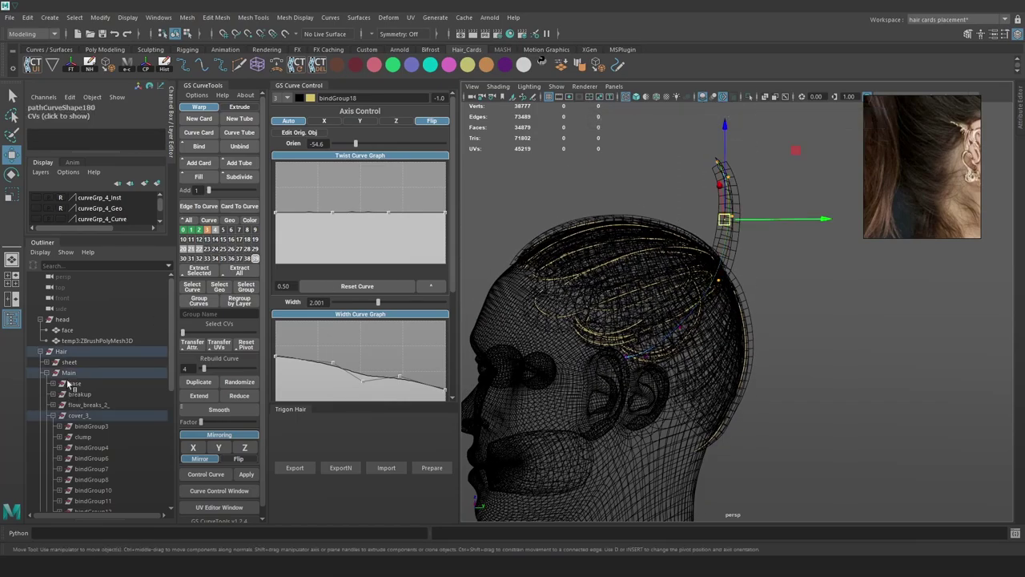
{"action": "left_click", "coordinate": [87, 415]}
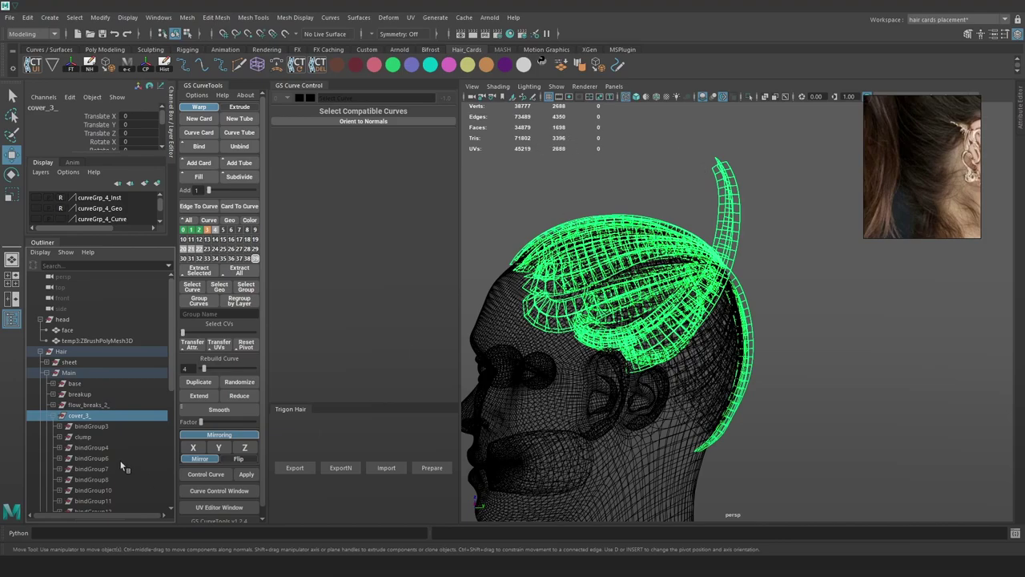
{"action": "left_click", "coordinate": [70, 373]}
{"action": "left_click", "coordinate": [671, 148]}
{"action": "key", "text": "4"}
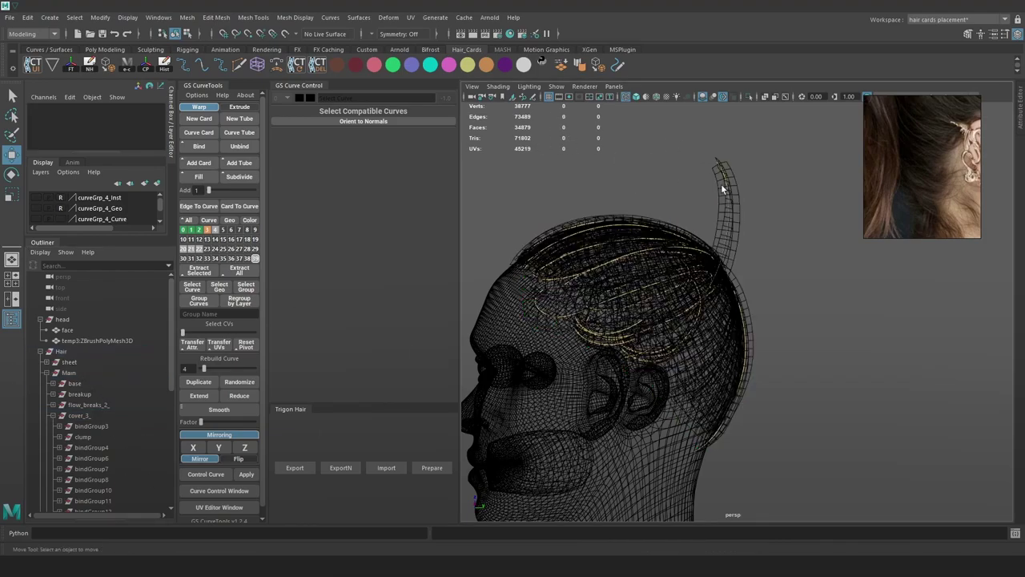
Select the side clump's curve, set its rebuild value to 2, and switch to control vertex editing
{"action": "left_click", "coordinate": [729, 200]}
{"action": "right_click_drag", "start_coordinate": [780, 192], "coordinate": [748, 199]}
{"action": "scroll", "coordinate": [745, 202], "scroll_direction": "up", "scroll_amount": 1}
{"action": "left_click_drag", "start_coordinate": [204, 369], "coordinate": [202, 368]}
{"action": "right_click_drag", "start_coordinate": [729, 167], "coordinate": [699, 169]}
Select the side curve's upper control vertices and move them down to the ponytail root
{"action": "left_click_drag", "start_coordinate": [695, 128], "coordinate": [753, 192]}
{"action": "key", "text": "6"}
{"action": "mouse_move", "coordinate": [759, 206]}
{"action": "middle_mouse_down"}
{"action": "mouse_move", "coordinate": [763, 257]}
{"action": "mouse_move", "coordinate": [748, 292]}
{"action": "middle_mouse_up"}
{"action": "left_click_drag", "start_coordinate": [748, 284], "coordinate": [633, 264], "text": "alt"}
{"action": "middle_click_drag", "start_coordinate": [758, 249], "coordinate": [683, 258], "text": "alt"}
{"action": "left_click_drag", "start_coordinate": [629, 250], "coordinate": [714, 251]}
{"action": "key", "text": "e"}
{"action": "key", "text": "w"}
Try repositioning a control vertex near the ponytail root in wireframe, and undo the move
{"action": "left_click_drag", "start_coordinate": [709, 254], "coordinate": [819, 169], "text": "alt"}
{"action": "key", "text": "4"}
{"action": "left_click", "coordinate": [820, 169]}
{"action": "left_click_drag", "start_coordinate": [698, 214], "coordinate": [718, 246]}
{"action": "key", "text": "ctrl+z"}
Rotate and move the side curve's root control vertices so the clump converges on the ponytail's gathering point
{"action": "mouse_move", "coordinate": [705, 365]}
{"action": "left_mouse_down", "text": "alt"}
{"action": "mouse_move", "coordinate": [744, 270]}
{"action": "mouse_move", "coordinate": [693, 261]}
{"action": "left_mouse_up", "text": "alt"}
{"action": "key", "text": "6"}
{"action": "left_click_drag", "start_coordinate": [682, 232], "coordinate": [708, 230]}
{"action": "key", "text": "e"}
{"action": "mouse_move", "coordinate": [795, 166]}
{"action": "left_mouse_down"}
{"action": "mouse_move", "coordinate": [835, 200]}
{"action": "mouse_move", "coordinate": [829, 290]}
{"action": "left_mouse_up"}
{"action": "key", "text": "w"}
{"action": "left_click_drag", "start_coordinate": [708, 226], "coordinate": [724, 226]}
{"action": "key", "text": "e"}
{"action": "left_click_drag", "start_coordinate": [832, 211], "coordinate": [714, 284]}
{"action": "left_click_drag", "start_coordinate": [791, 256], "coordinate": [790, 307]}
{"action": "key", "text": "w"}
{"action": "left_click_drag", "start_coordinate": [720, 223], "coordinate": [713, 214]}
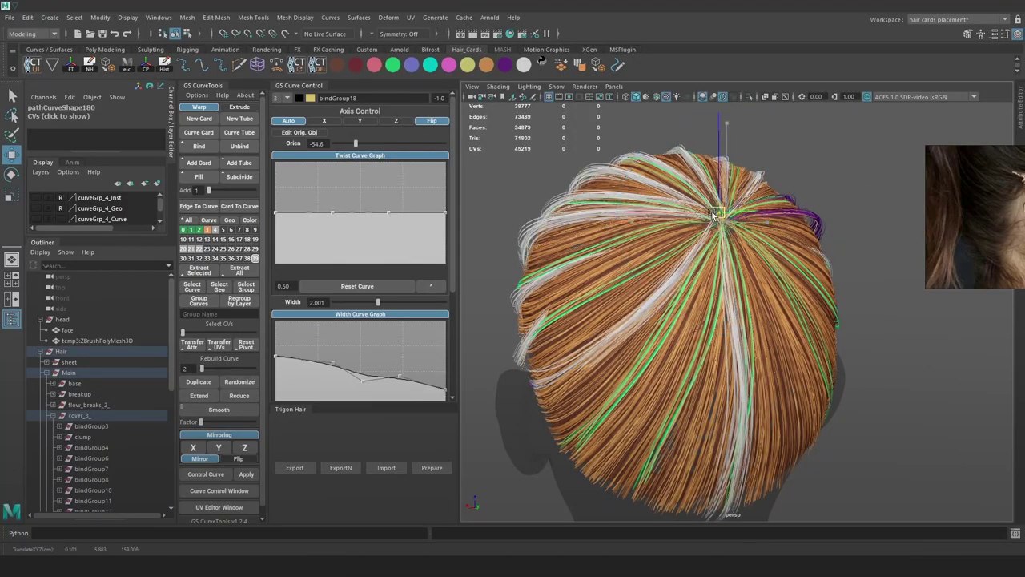
Fine-tune the rotation and position of the root control vertices so the clump's root end follows the scalp
{"action": "left_click_drag", "start_coordinate": [759, 238], "coordinate": [768, 239]}
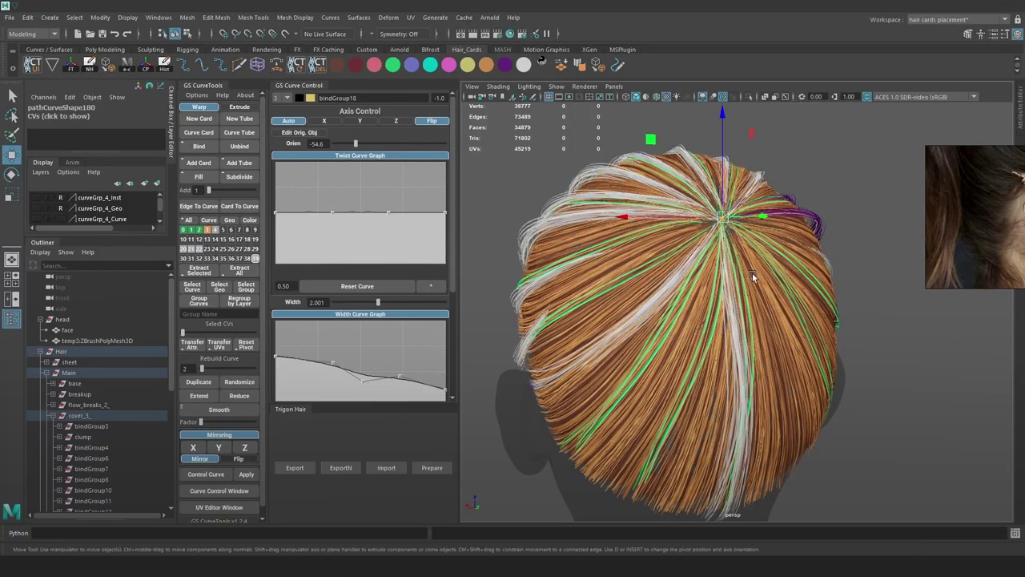
{"action": "key", "text": "e"}
{"action": "left_click_drag", "start_coordinate": [755, 320], "coordinate": [551, 197]}
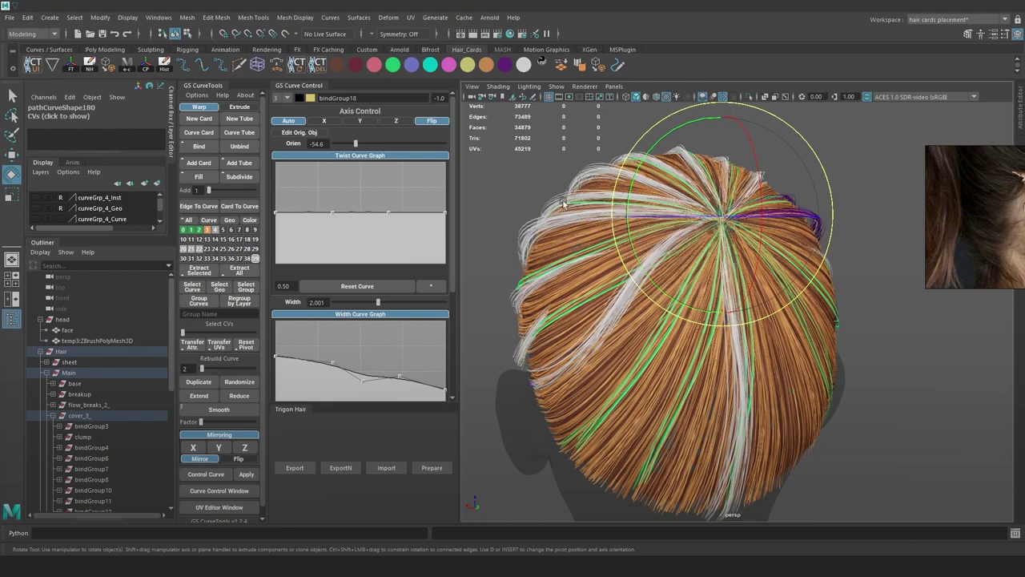
{"action": "mouse_move", "coordinate": [677, 274]}
{"action": "left_mouse_down", "text": "alt"}
{"action": "mouse_move", "coordinate": [748, 251]}
{"action": "mouse_move", "coordinate": [673, 285]}
{"action": "left_mouse_up", "text": "alt"}
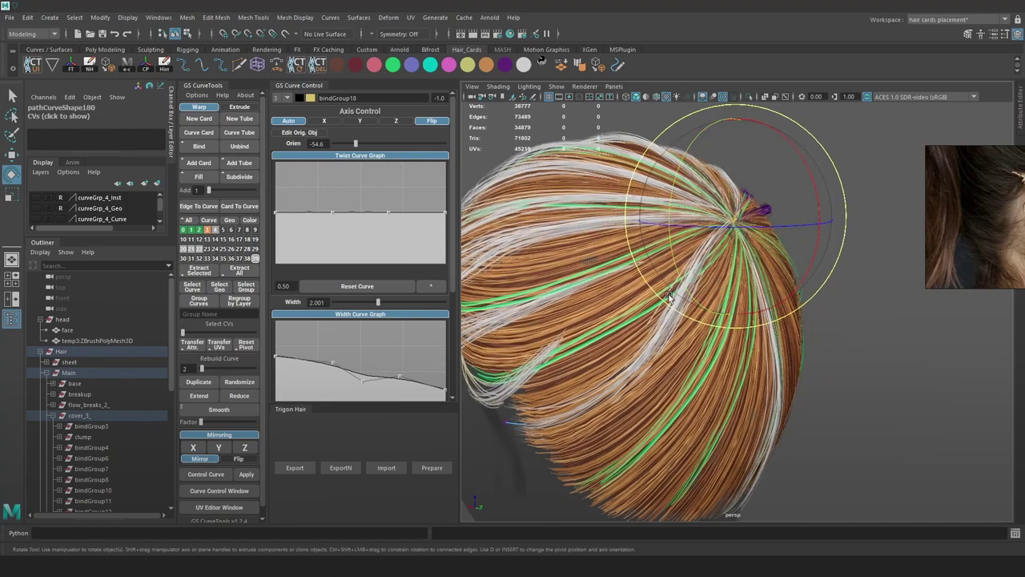
{"action": "left_click_drag", "start_coordinate": [711, 324], "coordinate": [697, 301]}
{"action": "key", "text": "w"}
{"action": "left_click_drag", "start_coordinate": [713, 227], "coordinate": [714, 230]}
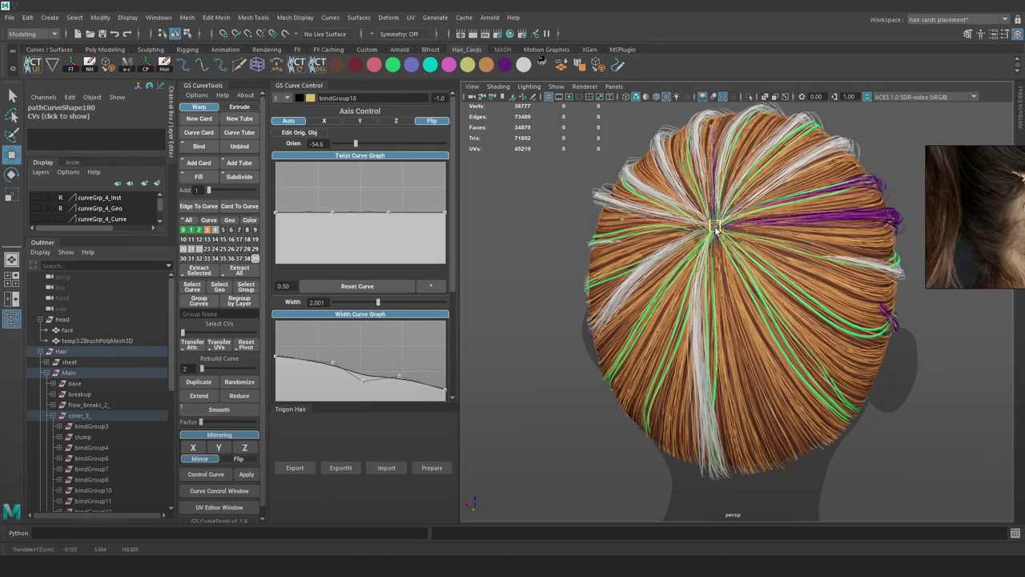
{"action": "key", "text": "e"}
{"action": "left_click_drag", "start_coordinate": [803, 214], "coordinate": [801, 232]}
Select a middle control vertex of the side curve and reposition it to follow the head's curvature
{"action": "left_click_drag", "start_coordinate": [641, 254], "coordinate": [728, 291], "text": "alt"}
{"action": "key", "text": "4"}
{"action": "left_click", "coordinate": [636, 346]}
{"action": "key", "text": "6"}
{"action": "key", "text": "7"}
{"action": "key", "text": "w"}
{"action": "left_click_drag", "start_coordinate": [642, 354], "coordinate": [774, 405]}
{"action": "key", "text": "6"}
{"action": "key", "text": "4"}
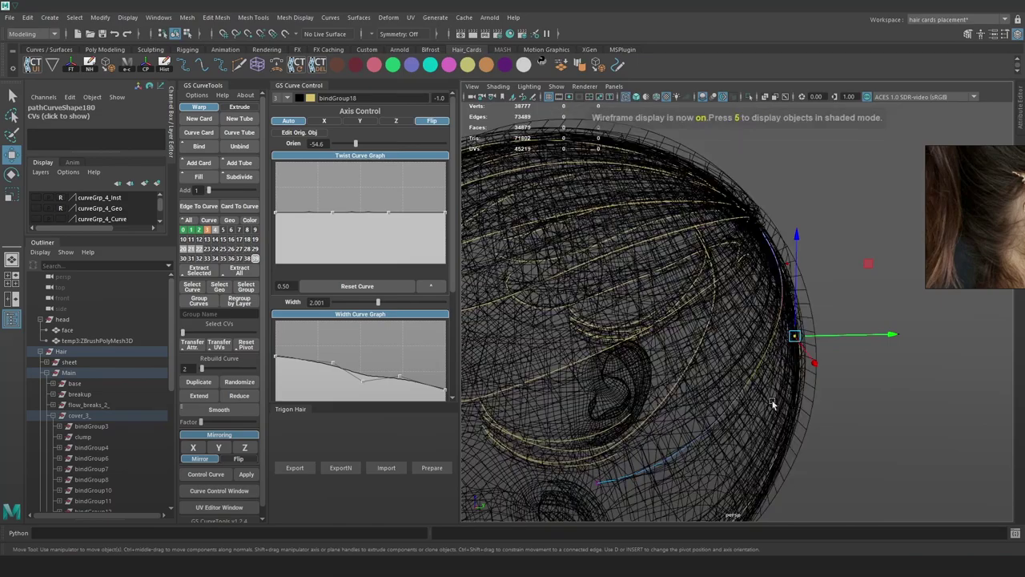
Set the side clump curve's rebuild value to 5
{"action": "middle_click_drag", "start_coordinate": [775, 404], "coordinate": [719, 351], "text": "alt"}
{"action": "left_click_drag", "start_coordinate": [719, 351], "coordinate": [714, 367], "text": "alt"}
{"action": "left_click_drag", "start_coordinate": [192, 370], "coordinate": [205, 375]}
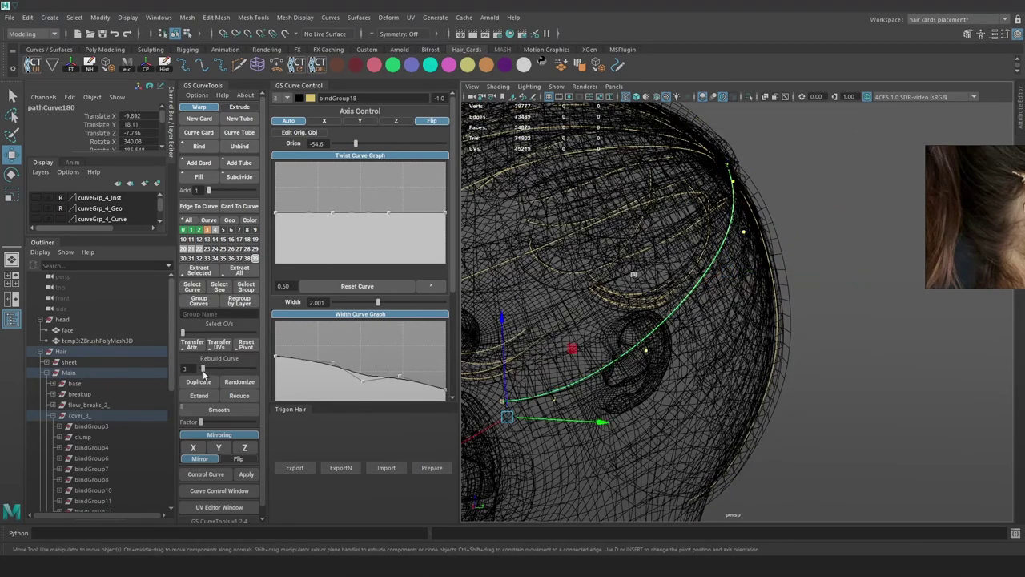
Adjust the rebuilt side curve's control vertices so the clump lies over the scalp toward the ear
{"action": "right_click_drag", "start_coordinate": [842, 197], "coordinate": [767, 193]}
{"action": "key", "text": "7"}
{"action": "left_click_drag", "start_coordinate": [656, 312], "coordinate": [569, 398]}
{"action": "key", "text": "6"}
{"action": "key", "text": "4"}
{"action": "key", "text": "7"}
{"action": "key", "text": "6"}
{"action": "left_click_drag", "start_coordinate": [689, 359], "coordinate": [598, 342], "text": "alt"}
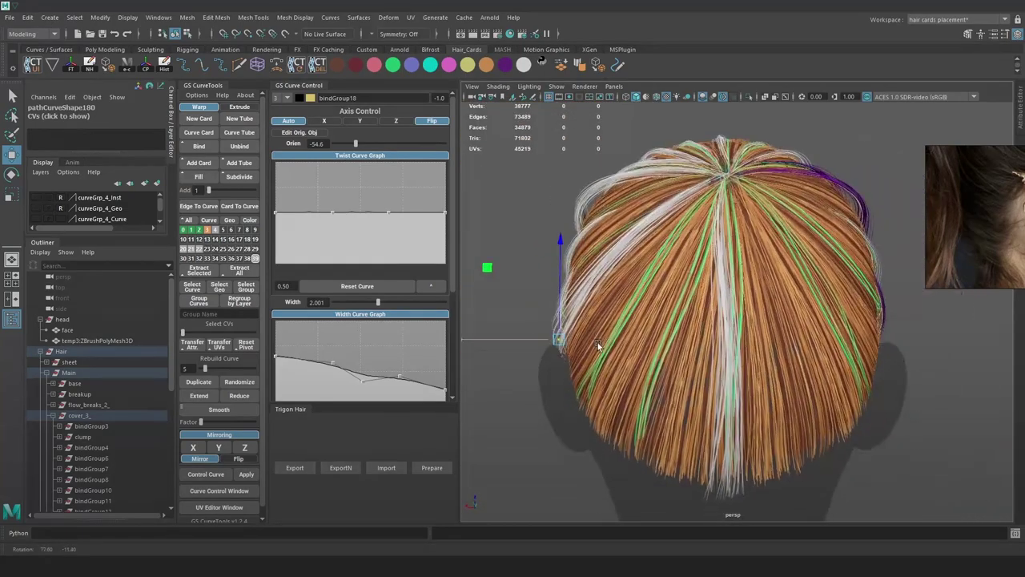
Mirror the side clump across the X axis and inspect both sides in textured display
{"action": "key", "text": "4"}
{"action": "right_click_drag", "start_coordinate": [629, 233], "coordinate": [698, 200]}
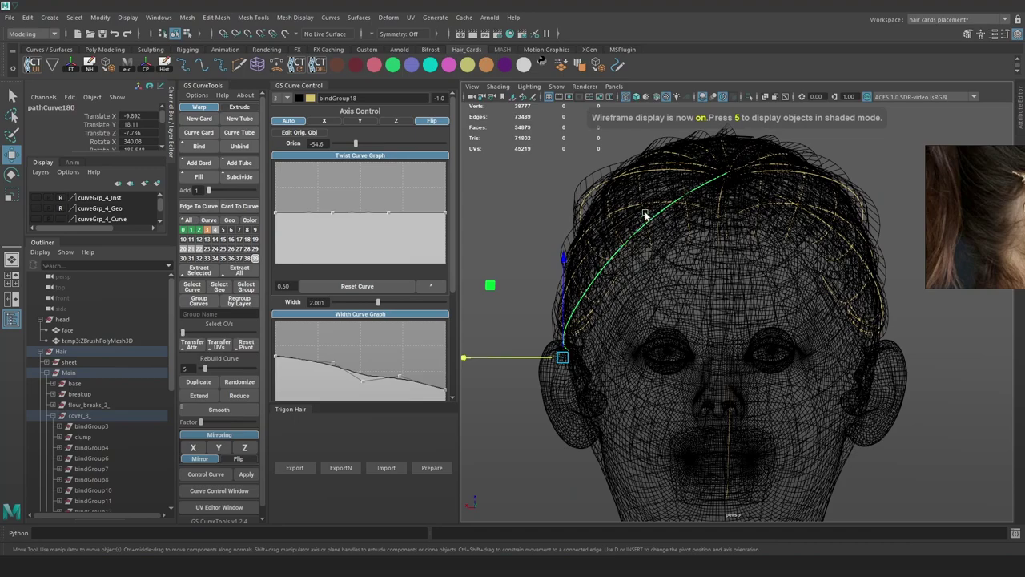
{"action": "left_click", "coordinate": [603, 201]}
{"action": "left_click", "coordinate": [636, 232]}
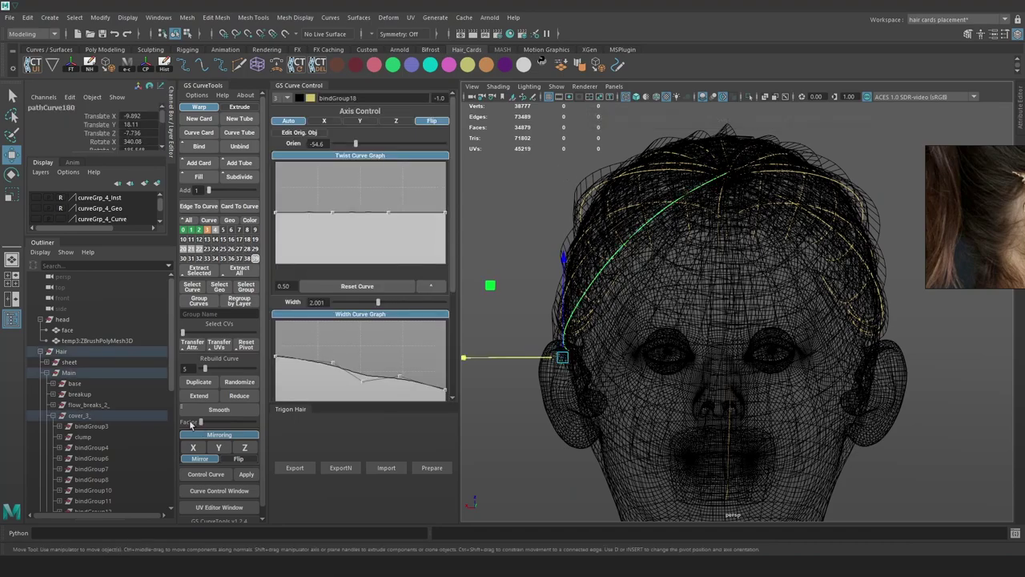
{"action": "left_click", "coordinate": [197, 446]}
{"action": "middle_click_drag", "start_coordinate": [859, 273], "coordinate": [787, 275], "text": "alt"}
{"action": "key", "text": "5"}
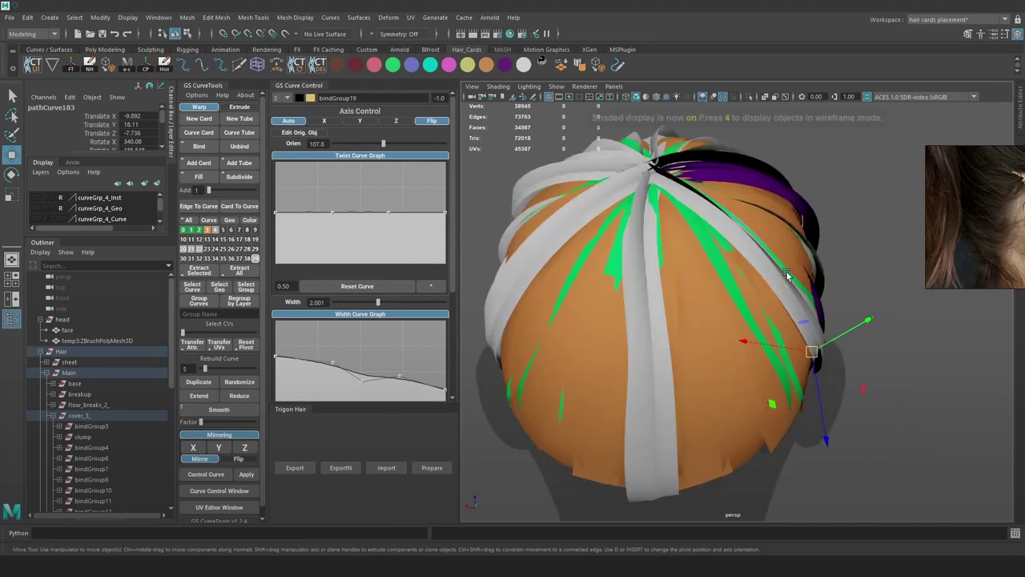
{"action": "key", "text": "4"}
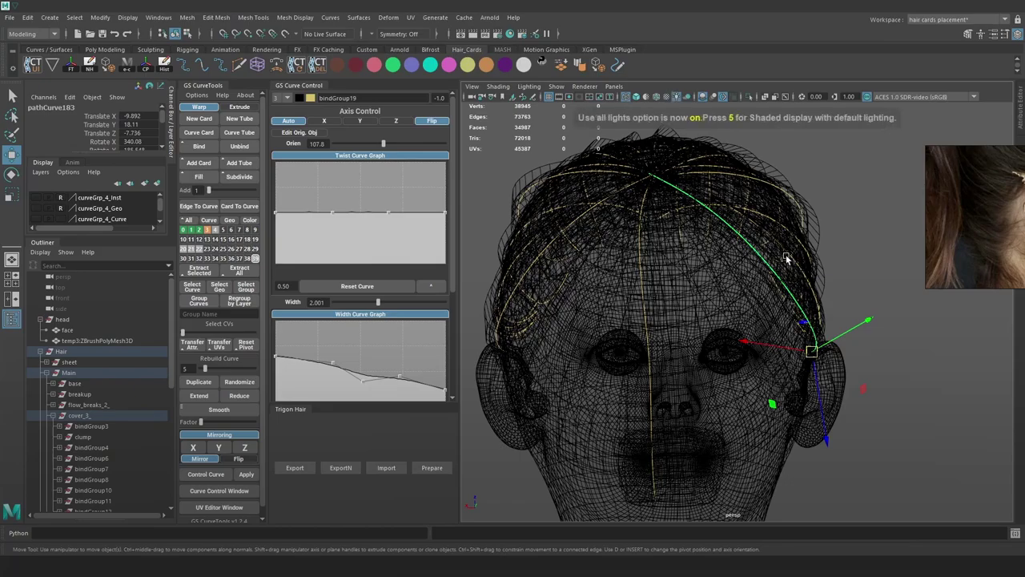
{"action": "key", "text": "6"}
{"action": "left_click_drag", "start_coordinate": [786, 258], "coordinate": [830, 274], "text": "alt"}
{"action": "right_click_drag", "start_coordinate": [705, 277], "coordinate": [550, 282], "text": "alt"}
{"action": "middle_click_drag", "start_coordinate": [549, 282], "coordinate": [593, 289], "text": "alt"}
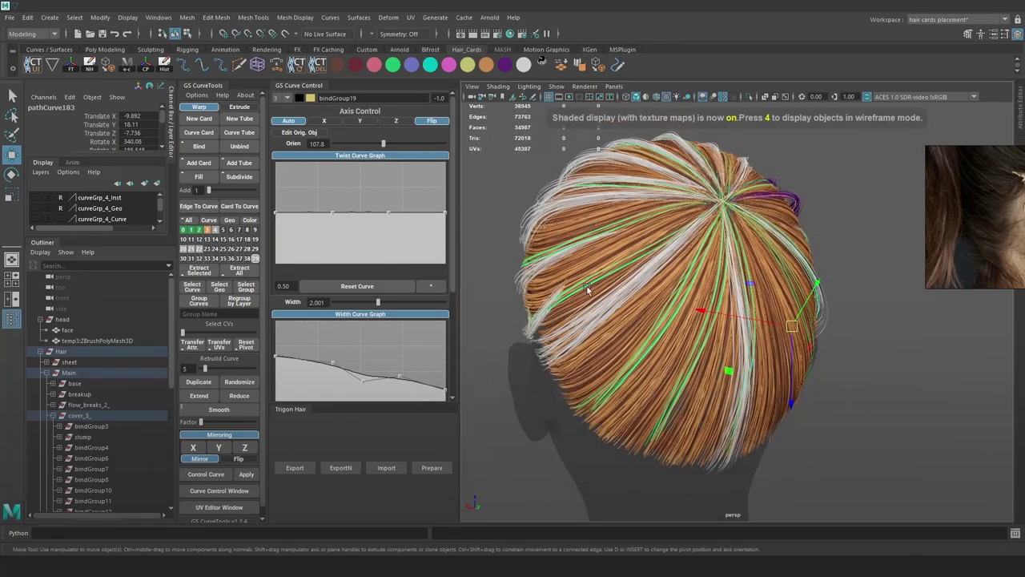
Select the mirrored clump curve's control vertices and shift them slightly so it differs from the opposite side
{"action": "left_click_drag", "start_coordinate": [681, 254], "coordinate": [771, 257], "text": "alt"}
{"action": "key", "text": "4"}
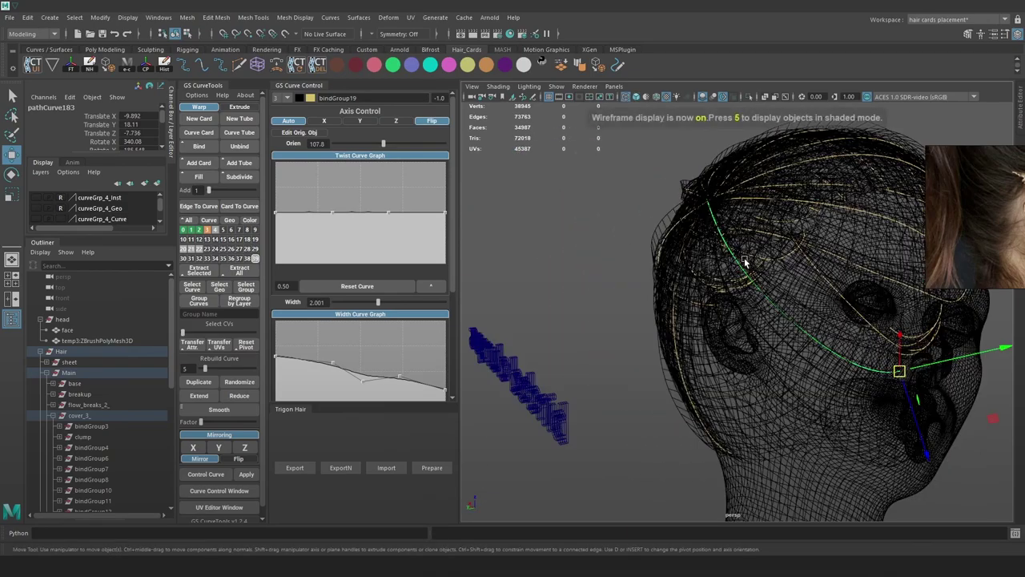
{"action": "right_click_drag", "start_coordinate": [598, 189], "coordinate": [544, 190]}
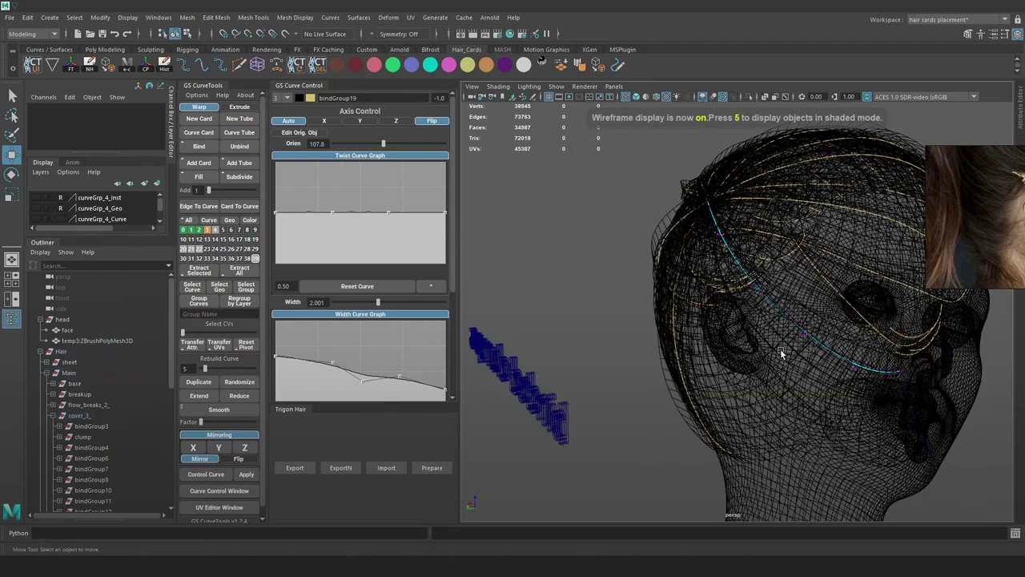
{"action": "left_click_drag", "start_coordinate": [782, 353], "coordinate": [783, 352]}
{"action": "key", "text": "6"}
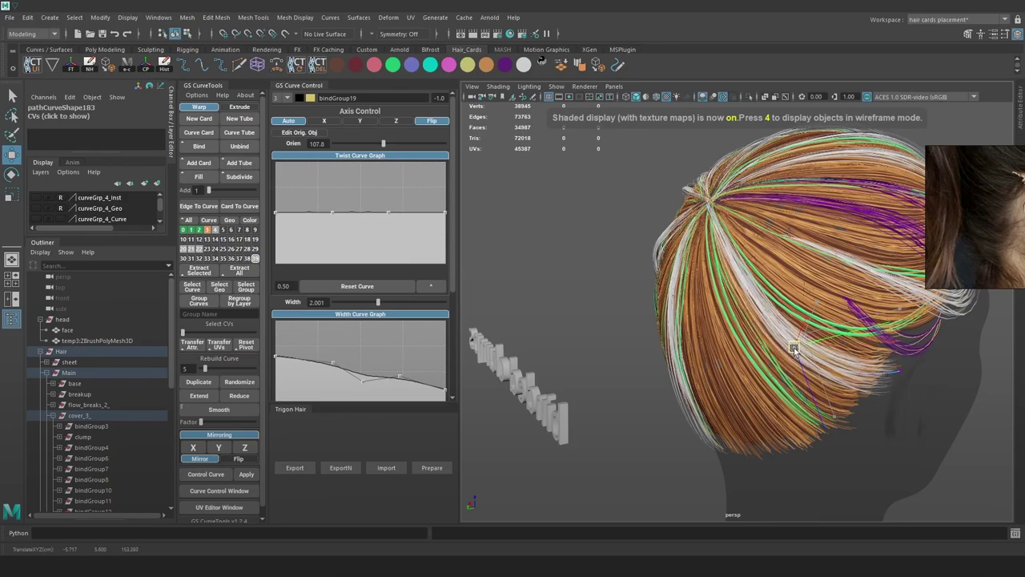
{"action": "key", "text": "4"}
{"action": "mouse_move", "coordinate": [772, 273]}
{"action": "left_mouse_down"}
{"action": "mouse_move", "coordinate": [735, 300]}
{"action": "mouse_move", "coordinate": [747, 284]}
{"action": "mouse_move", "coordinate": [668, 280]}
{"action": "left_mouse_up"}
{"action": "key", "text": "6"}
{"action": "left_click_drag", "start_coordinate": [675, 284], "coordinate": [838, 282]}
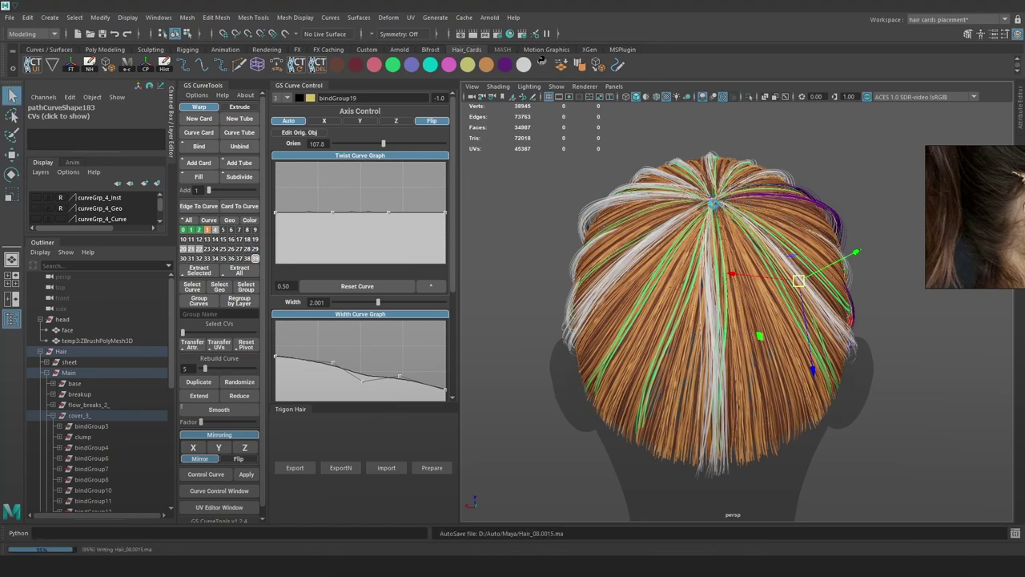
Fill one new hair card between the two neighbouring cover cards on the back of the head
{"action": "key", "text": "w"}
{"action": "mouse_move", "coordinate": [839, 287]}
{"action": "left_mouse_down", "text": "alt"}
{"action": "mouse_move", "coordinate": [837, 298]}
{"action": "mouse_move", "coordinate": [795, 284]}
{"action": "mouse_move", "coordinate": [830, 329]}
{"action": "mouse_move", "coordinate": [807, 324]}
{"action": "left_mouse_up", "text": "alt"}
{"action": "key", "text": "4"}
{"action": "key", "text": "6"}
{"action": "mouse_move", "coordinate": [807, 324]}
{"action": "left_mouse_down", "text": "alt"}
{"action": "mouse_move", "coordinate": [881, 321]}
{"action": "mouse_move", "coordinate": [816, 314]}
{"action": "mouse_move", "coordinate": [789, 330]}
{"action": "mouse_move", "coordinate": [739, 264]}
{"action": "left_mouse_up", "text": "alt"}
{"action": "key", "text": "4"}
{"action": "left_click", "coordinate": [710, 317]}
{"action": "left_click", "coordinate": [716, 315]}
{"action": "left_click", "coordinate": [644, 273], "text": "shift"}
{"action": "left_click", "coordinate": [200, 177]}
Select the newly filled card's curve and switch it to control vertex editing
{"action": "left_click_drag", "start_coordinate": [691, 309], "coordinate": [755, 291], "text": "alt"}
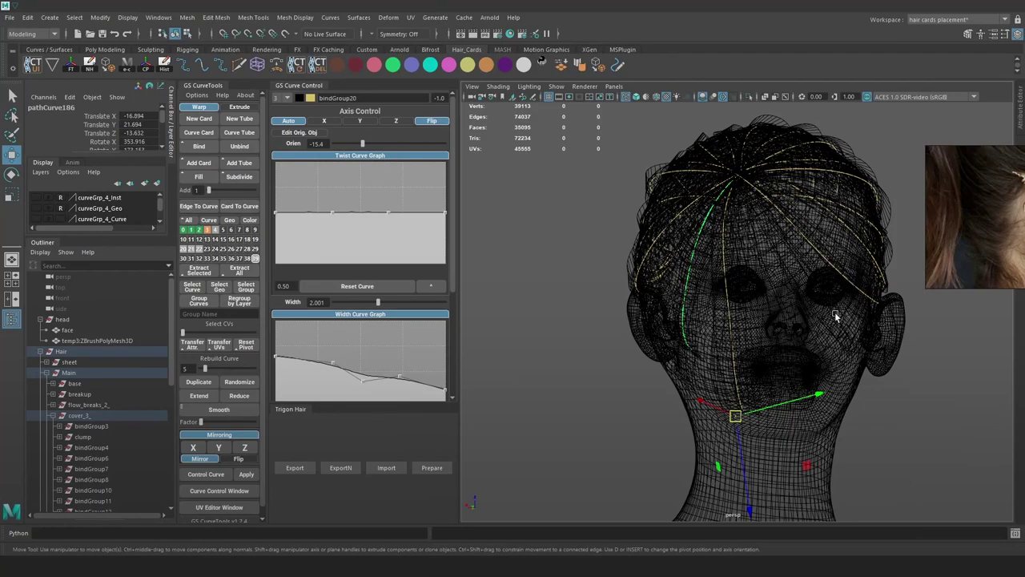
{"action": "left_click_drag", "start_coordinate": [722, 313], "coordinate": [819, 314], "text": "alt"}
{"action": "left_click_drag", "start_coordinate": [680, 350], "coordinate": [671, 358], "text": "alt"}
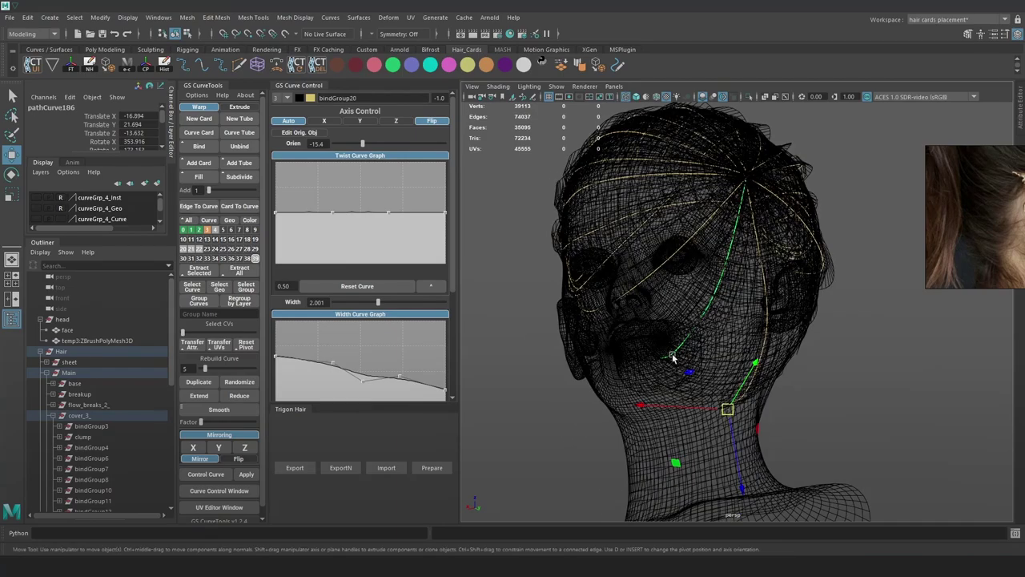
{"action": "left_click", "coordinate": [817, 316]}
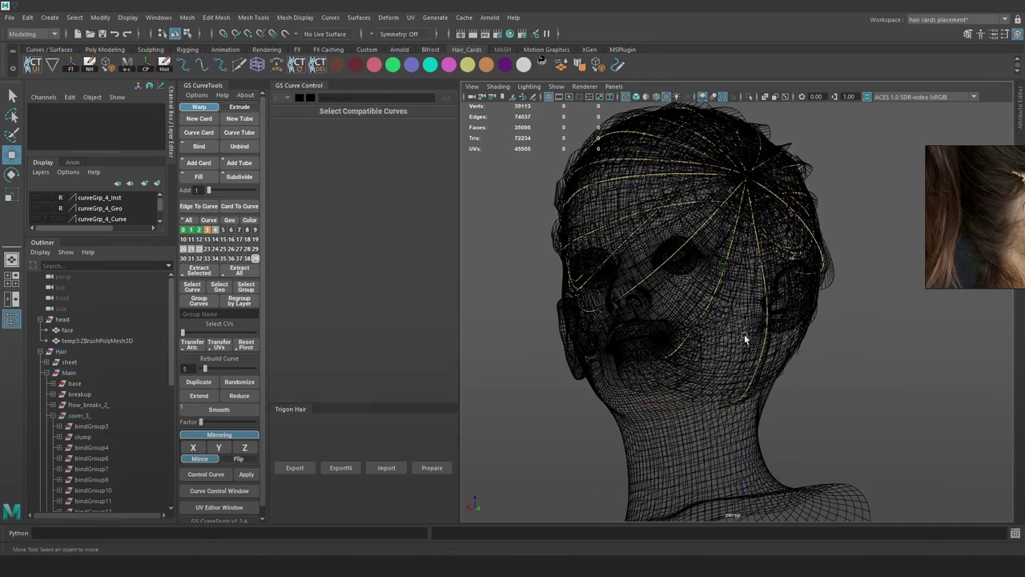
{"action": "left_click", "coordinate": [710, 302]}
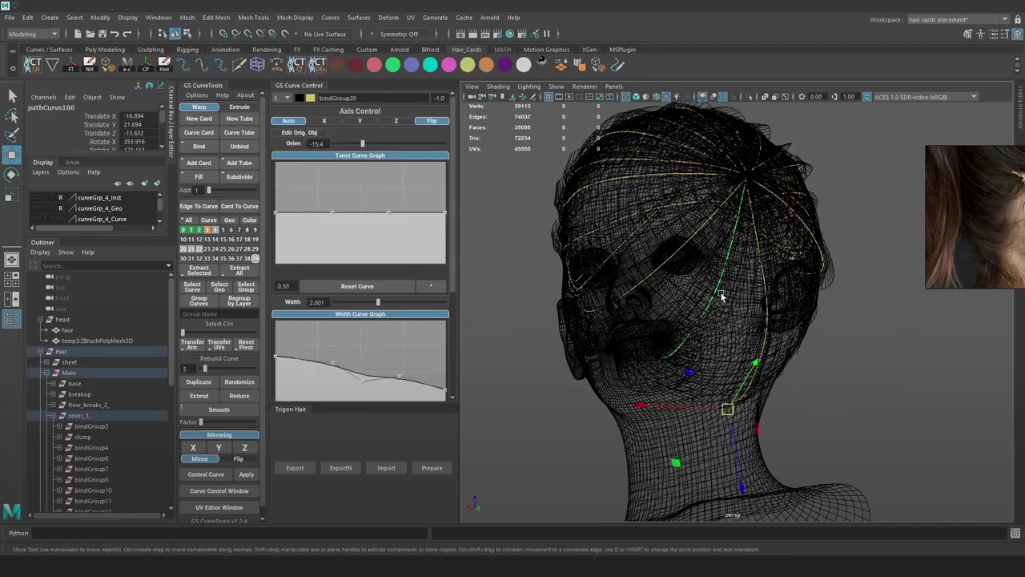
{"action": "right_click_drag", "start_coordinate": [877, 201], "coordinate": [819, 201]}
{"action": "left_click_drag", "start_coordinate": [695, 280], "coordinate": [827, 298], "text": "alt"}
{"action": "right_click_drag", "start_coordinate": [742, 348], "coordinate": [767, 359], "text": "alt"}
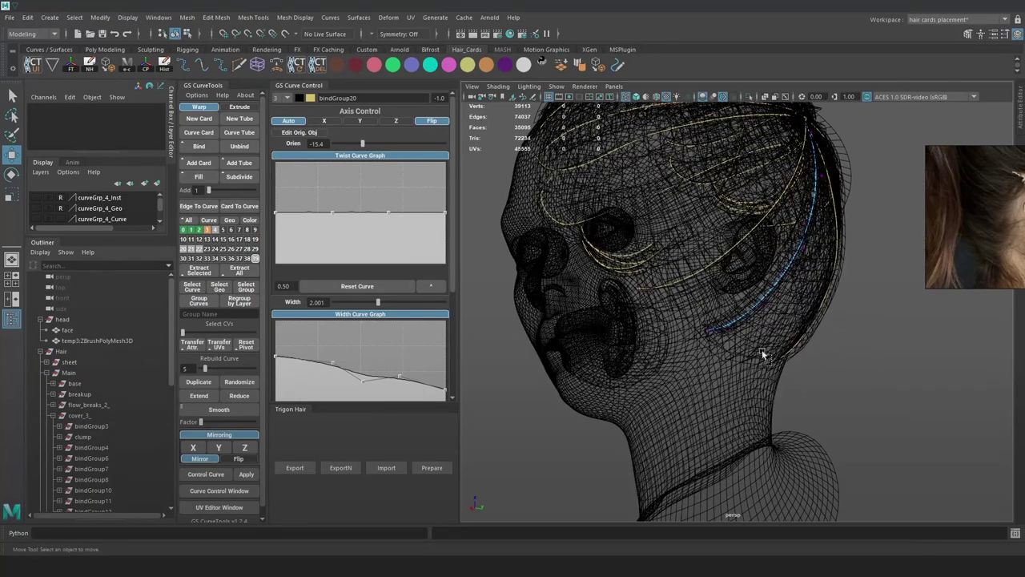
Move the new card's lower control vertices with soft selection so its tip follows the lower back of the head
{"action": "left_click_drag", "start_coordinate": [768, 360], "coordinate": [705, 288]}
{"action": "key", "text": "6"}
{"action": "key", "text": "b"}
{"action": "left_click_drag", "start_coordinate": [738, 342], "coordinate": [759, 341]}
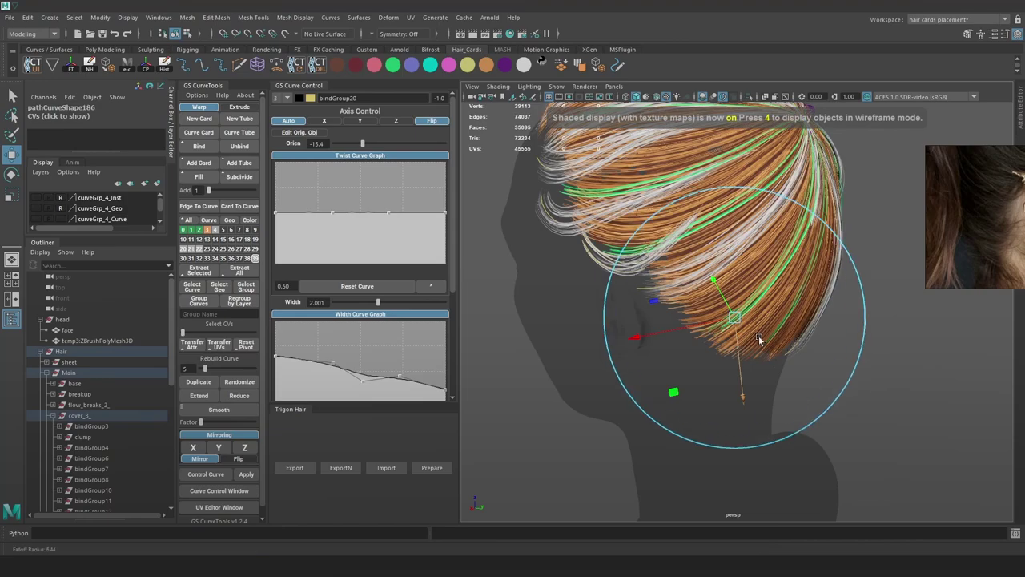
{"action": "left_click_drag", "start_coordinate": [745, 381], "coordinate": [683, 370]}
{"action": "left_click_drag", "start_coordinate": [803, 301], "coordinate": [734, 345]}
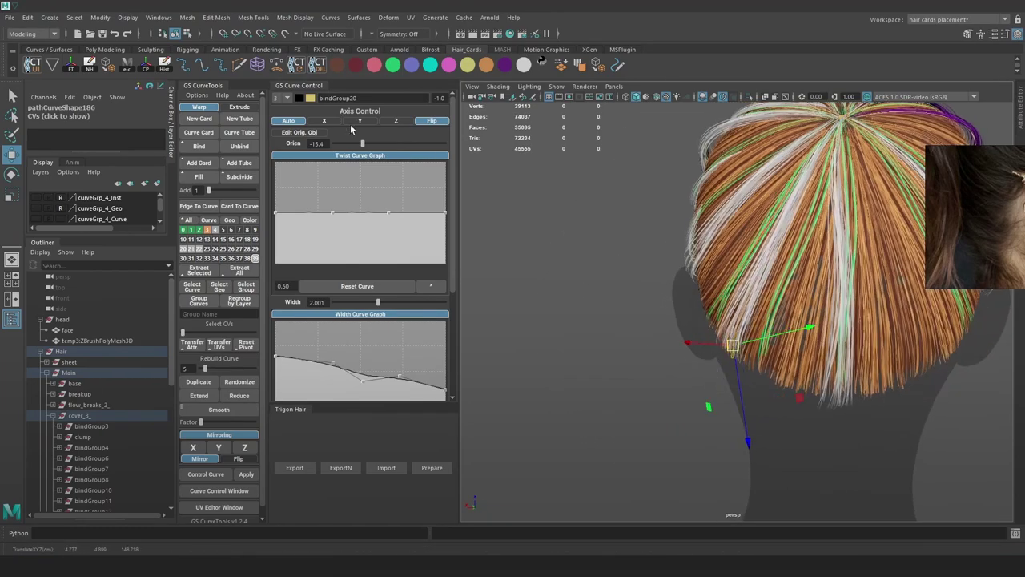
Set the card's orientation to -29.5 and reshape the tip end of its twist curve graph
{"action": "left_click_drag", "start_coordinate": [361, 144], "coordinate": [358, 145]}
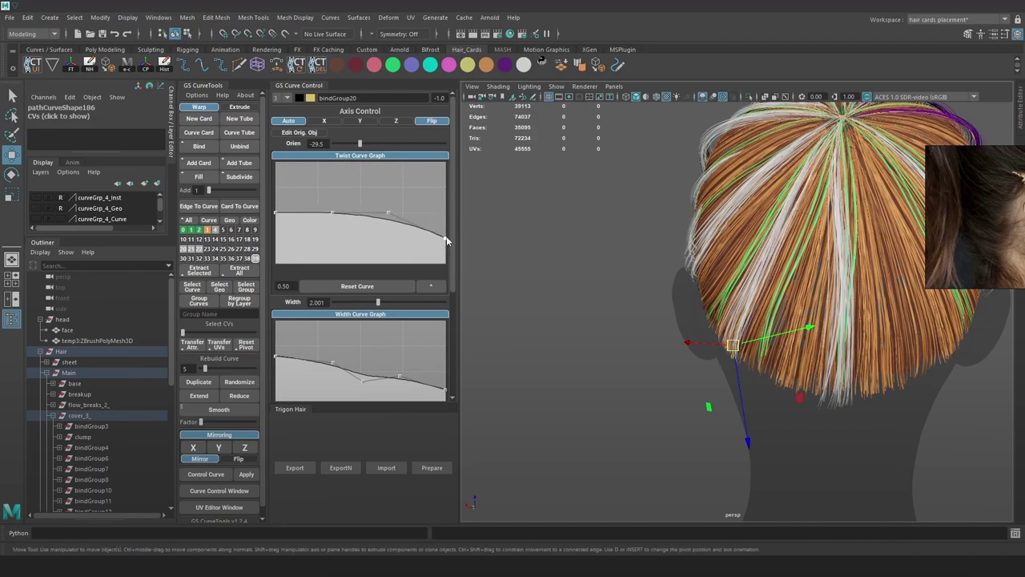
{"action": "mouse_move", "coordinate": [393, 207]}
{"action": "left_mouse_down"}
{"action": "mouse_move", "coordinate": [394, 166]}
{"action": "mouse_move", "coordinate": [403, 236]}
{"action": "mouse_move", "coordinate": [401, 205]}
{"action": "left_mouse_up"}
{"action": "left_click_drag", "start_coordinate": [691, 349], "coordinate": [705, 383], "text": "alt"}
{"action": "left_click_drag", "start_coordinate": [752, 352], "coordinate": [749, 334], "text": "alt"}
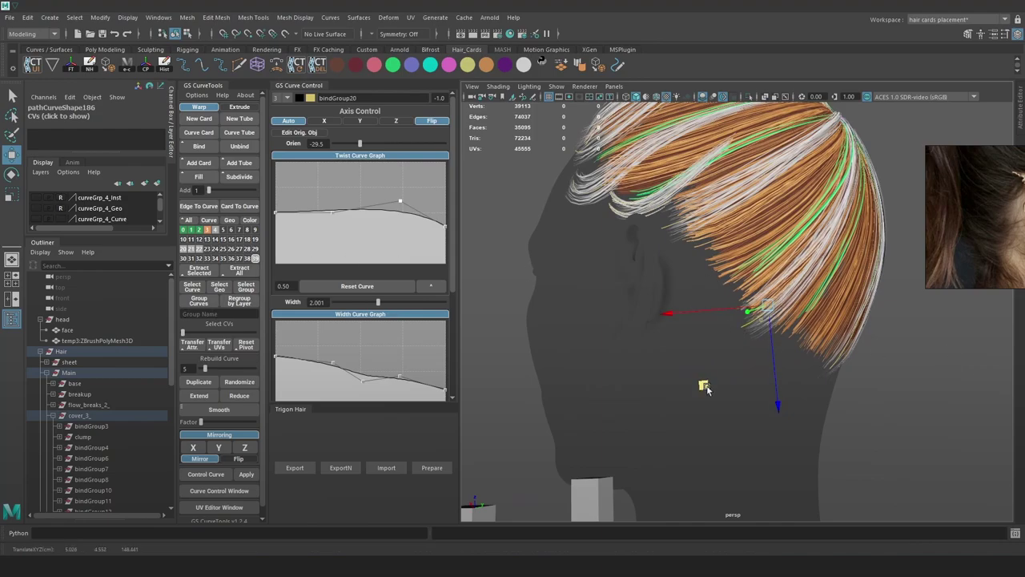
Adjust the card's tip vertex position and rotate the tip with a changed soft selection falloff
{"action": "key", "text": "4"}
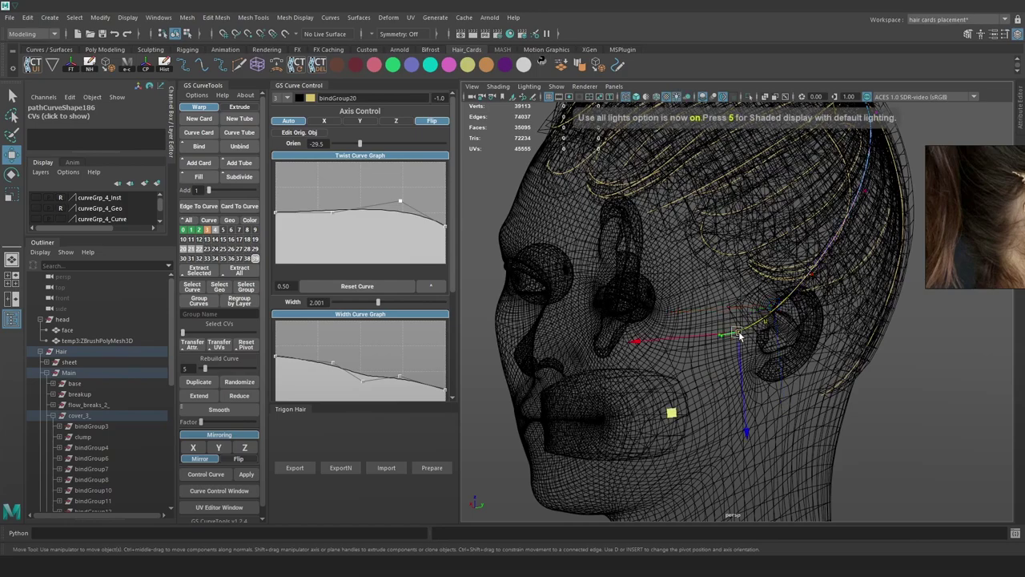
{"action": "key", "text": "6"}
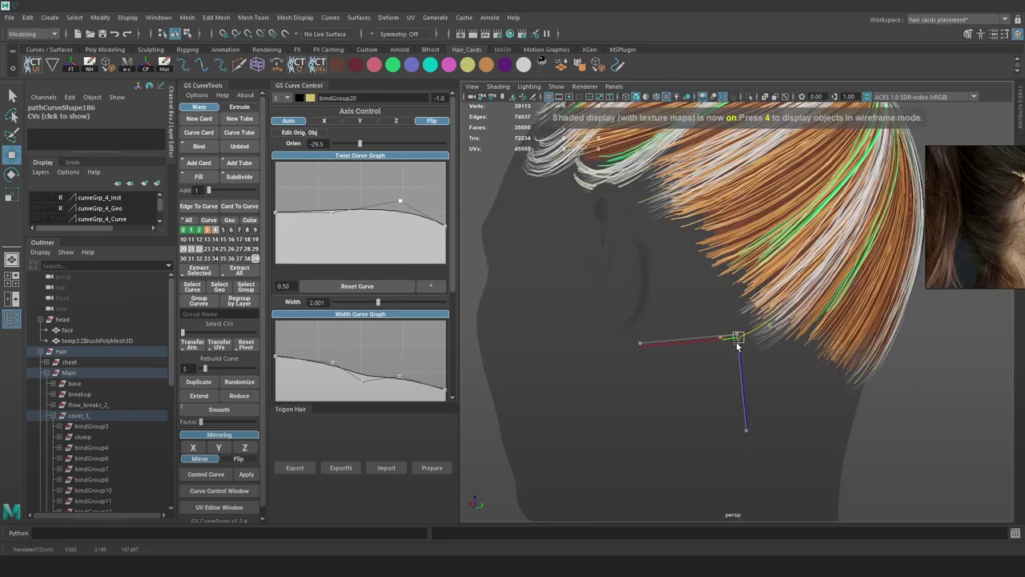
{"action": "key", "text": "e"}
{"action": "key", "text": "b"}
{"action": "left_click_drag", "start_coordinate": [813, 334], "coordinate": [691, 328]}
{"action": "left_click_drag", "start_coordinate": [791, 336], "coordinate": [754, 336]}
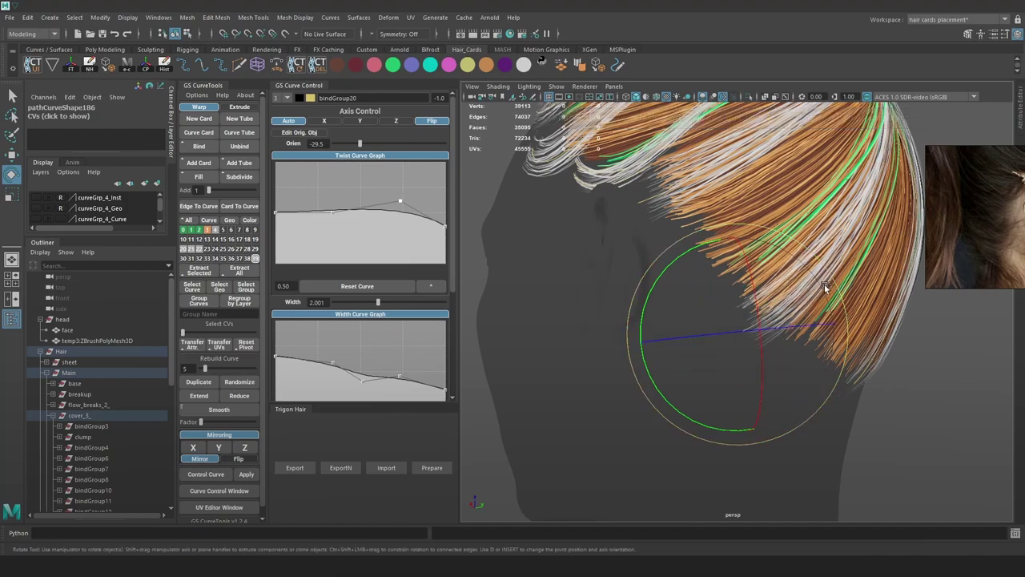
Select the card's lower control vertices and rotate them to align the strands with the surrounding hair
{"action": "key", "text": "4"}
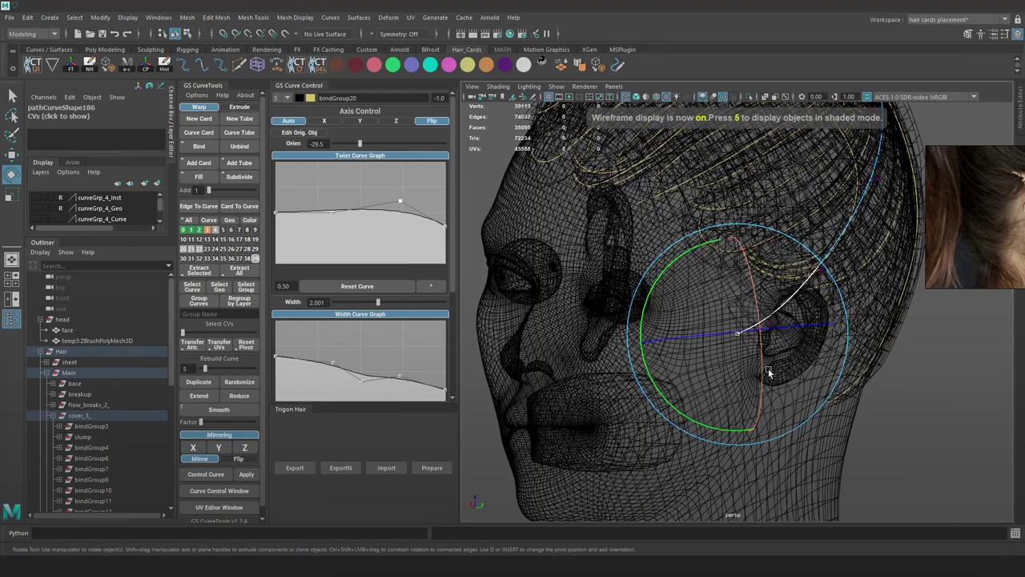
{"action": "left_click", "coordinate": [763, 369]}
{"action": "left_click_drag", "start_coordinate": [792, 303], "coordinate": [792, 303]}
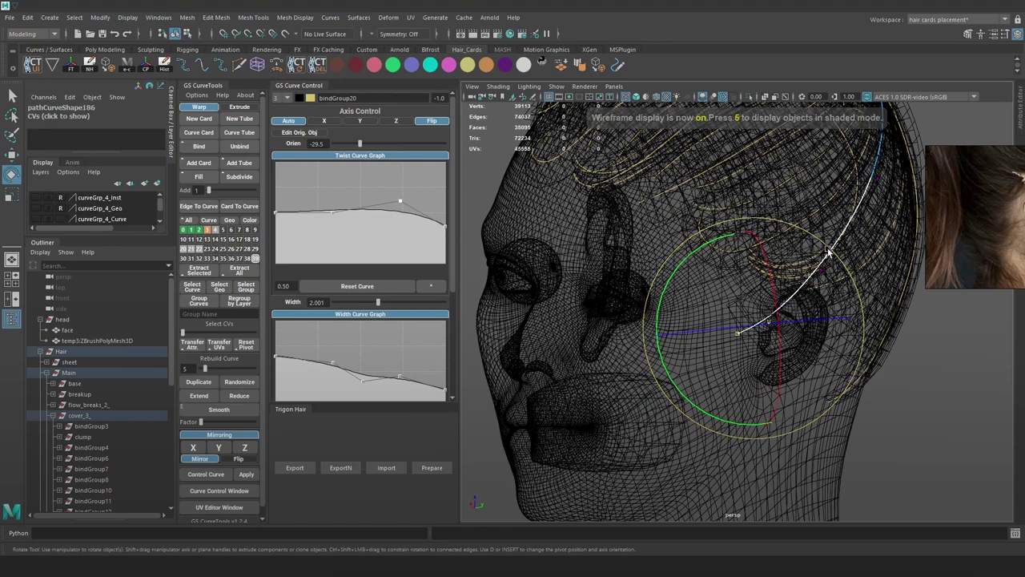
{"action": "key", "text": "7"}
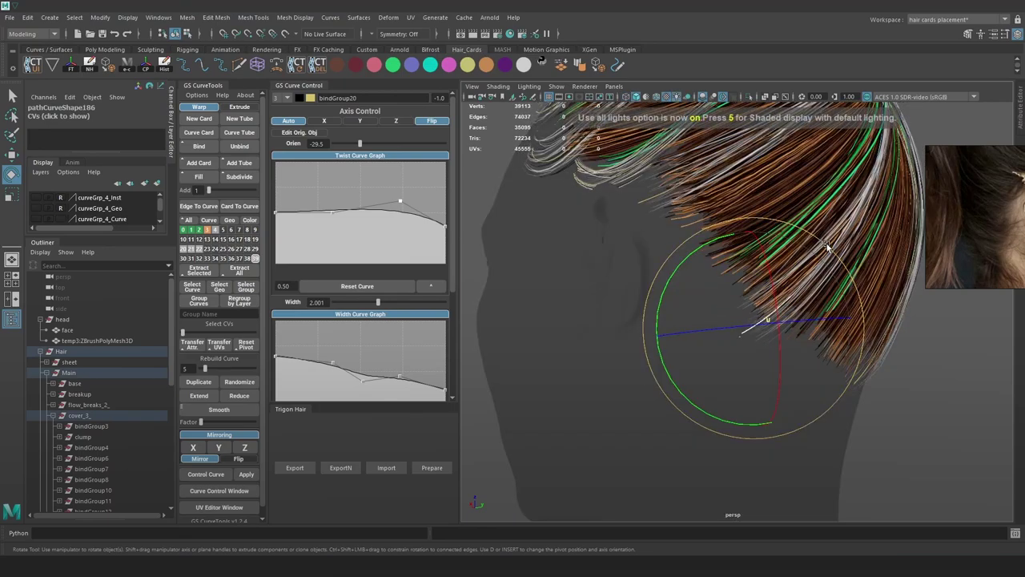
{"action": "right_click_drag", "start_coordinate": [827, 247], "coordinate": [837, 259], "text": "alt"}
{"action": "key", "text": "6"}
{"action": "mouse_move", "coordinate": [838, 259]}
{"action": "left_mouse_down"}
{"action": "mouse_move", "coordinate": [809, 226]}
{"action": "mouse_move", "coordinate": [817, 233]}
{"action": "mouse_move", "coordinate": [796, 289]}
{"action": "mouse_move", "coordinate": [717, 293]}
{"action": "mouse_move", "coordinate": [749, 310]}
{"action": "mouse_move", "coordinate": [731, 341]}
{"action": "mouse_move", "coordinate": [767, 313]}
{"action": "mouse_move", "coordinate": [677, 243]}
{"action": "mouse_move", "coordinate": [702, 267]}
{"action": "mouse_move", "coordinate": [686, 245]}
{"action": "mouse_move", "coordinate": [743, 268]}
{"action": "mouse_move", "coordinate": [831, 277]}
{"action": "left_mouse_up"}
Select the adjusted card's whole curve and mirror it across X to the other side of the head
{"action": "key", "text": "w"}
{"action": "key", "text": "4"}
{"action": "key", "text": "6"}
{"action": "middle_click_drag", "start_coordinate": [830, 278], "coordinate": [684, 302], "text": "alt"}
{"action": "right_click_drag", "start_coordinate": [684, 302], "coordinate": [669, 250], "text": "alt"}
{"action": "left_click_drag", "start_coordinate": [669, 250], "coordinate": [718, 281], "text": "alt"}
{"action": "key", "text": "4"}
{"action": "right_click_drag", "start_coordinate": [681, 264], "coordinate": [734, 247]}
{"action": "left_click", "coordinate": [670, 291]}
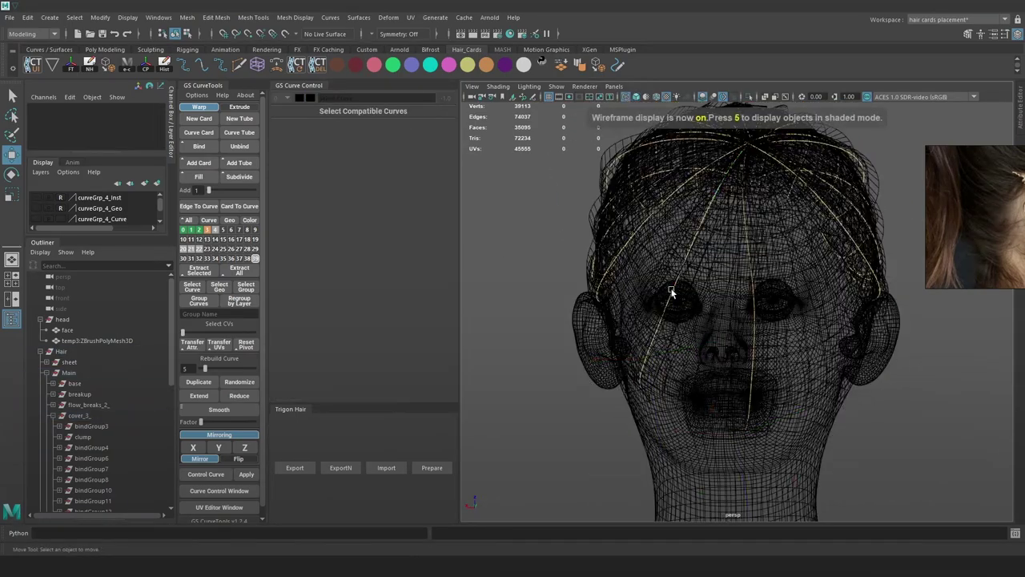
{"action": "left_click", "coordinate": [673, 291]}
{"action": "left_click", "coordinate": [203, 450]}
Move and rotate the mirrored card so it lies against the hair behind the opposite ear
{"action": "left_click_drag", "start_coordinate": [793, 337], "coordinate": [828, 322], "text": "alt"}
{"action": "key", "text": "6"}
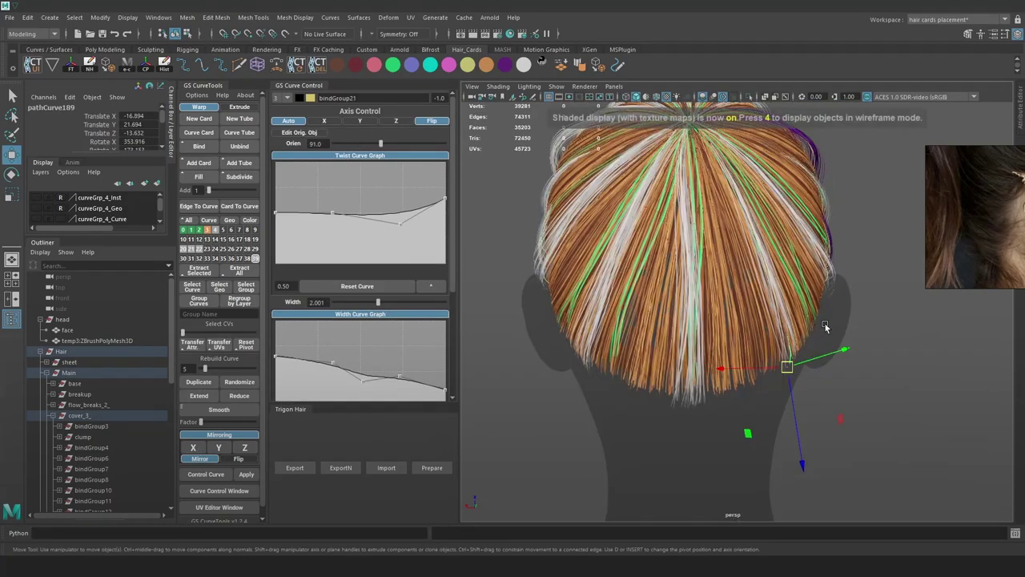
{"action": "left_click_drag", "start_coordinate": [912, 351], "coordinate": [897, 366], "text": "alt"}
{"action": "right_click_drag", "start_coordinate": [897, 366], "coordinate": [769, 344], "text": "alt"}
{"action": "left_click_drag", "start_coordinate": [769, 345], "coordinate": [830, 355], "text": "alt"}
{"action": "left_click_drag", "start_coordinate": [760, 388], "coordinate": [773, 375]}
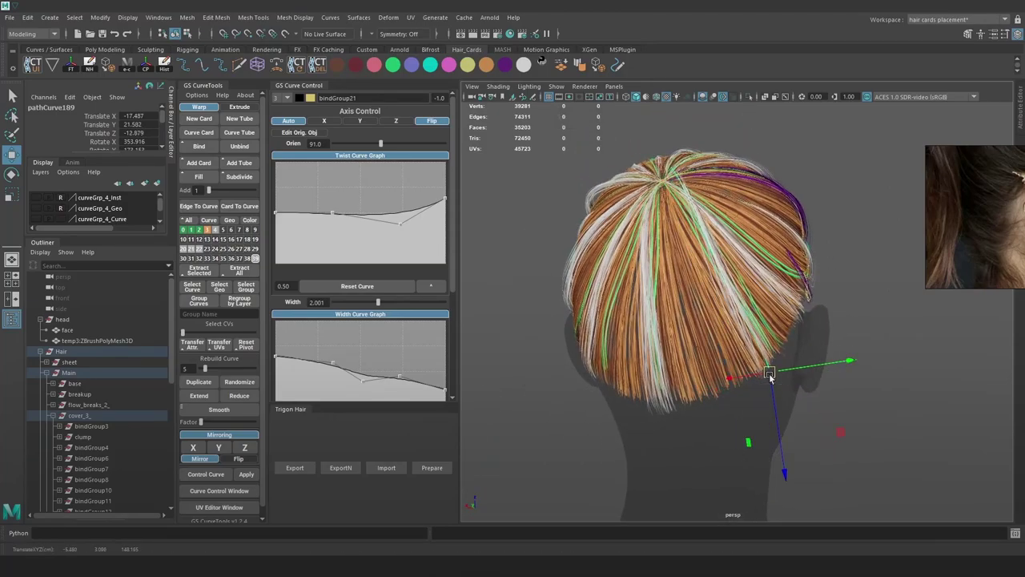
{"action": "key", "text": "e"}
{"action": "left_click_drag", "start_coordinate": [797, 270], "coordinate": [789, 268]}
{"action": "left_click_drag", "start_coordinate": [791, 309], "coordinate": [812, 276]}
Select the mirrored card's root control vertices at the crown in control vertex mode
{"action": "left_click_drag", "start_coordinate": [812, 188], "coordinate": [818, 210], "text": "alt"}
{"action": "right_click_drag", "start_coordinate": [873, 156], "coordinate": [816, 157]}
{"action": "middle_click_drag", "start_coordinate": [733, 249], "coordinate": [783, 276], "text": "alt"}
{"action": "right_click_drag", "start_coordinate": [784, 276], "coordinate": [731, 313], "text": "alt"}
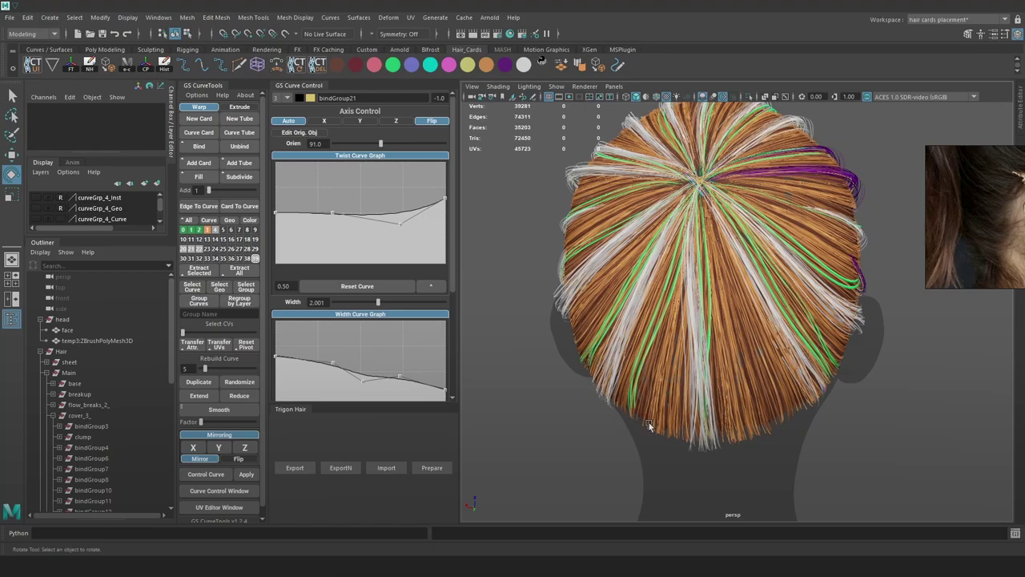
{"action": "left_click_drag", "start_coordinate": [761, 276], "coordinate": [785, 293], "text": "alt"}
{"action": "key", "text": "4"}
{"action": "left_click_drag", "start_coordinate": [769, 231], "coordinate": [709, 240], "text": "alt"}
{"action": "right_click_drag", "start_coordinate": [708, 240], "coordinate": [751, 261], "text": "alt"}
{"action": "left_click_drag", "start_coordinate": [662, 130], "coordinate": [724, 216]}
{"action": "mouse_move", "coordinate": [724, 217]}
{"action": "left_mouse_down", "text": "alt"}
{"action": "mouse_move", "coordinate": [696, 218]}
{"action": "mouse_move", "coordinate": [694, 233]}
{"action": "left_mouse_up", "text": "alt"}
{"action": "key", "text": "6"}
{"action": "key", "text": "t"}
{"action": "key", "text": "w"}
Rotate the mirrored card's root at the crown, adjusting the soft selection falloff
{"action": "left_click_drag", "start_coordinate": [745, 301], "coordinate": [800, 276], "text": "alt"}
{"action": "key", "text": "e"}
{"action": "key", "text": "b"}
{"action": "left_click_drag", "start_coordinate": [708, 220], "coordinate": [720, 213]}
{"action": "key", "text": "b"}
{"action": "left_click_drag", "start_coordinate": [736, 256], "coordinate": [797, 267]}
Move the mirrored card's root vertices into place at the crown and readjust the soft selection
{"action": "key", "text": "e"}
{"action": "key", "text": "w"}
{"action": "left_click_drag", "start_coordinate": [717, 217], "coordinate": [717, 222]}
{"action": "left_click_drag", "start_coordinate": [831, 323], "coordinate": [832, 302], "text": "alt"}
{"action": "scroll", "coordinate": [769, 287], "scroll_direction": "up", "scroll_amount": 5}
{"action": "scroll", "coordinate": [757, 274], "scroll_direction": "down", "scroll_amount": 6}
{"action": "key", "text": "b"}
{"action": "left_click_drag", "start_coordinate": [774, 248], "coordinate": [823, 302]}
{"action": "key", "text": "b"}
{"action": "scroll", "coordinate": [823, 302], "scroll_direction": "down", "scroll_amount": 2}
Shift the centre back card sideways off the middle line and set its orientation to 36.3
{"action": "key", "text": "4"}
{"action": "left_click", "coordinate": [714, 402]}
{"action": "key", "text": "6"}
{"action": "middle_click_drag", "start_coordinate": [771, 491], "coordinate": [762, 430], "text": "alt"}
{"action": "left_click_drag", "start_coordinate": [705, 469], "coordinate": [740, 464]}
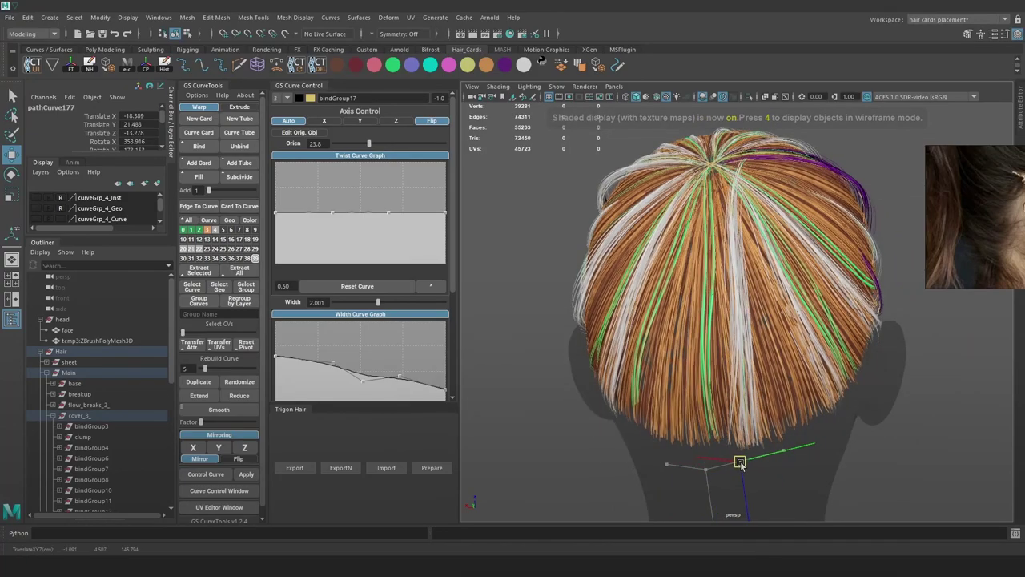
{"action": "key", "text": "e"}
{"action": "left_click_drag", "start_coordinate": [368, 143], "coordinate": [372, 147]}
Select the centre back card's root control vertices for rotation, undoing the accidental change
{"action": "right_click_drag", "start_coordinate": [866, 123], "coordinate": [813, 126]}
{"action": "key", "text": "4"}
{"action": "left_click_drag", "start_coordinate": [790, 142], "coordinate": [757, 193]}
{"action": "key", "text": "w"}
{"action": "key", "text": "6"}
{"action": "left_click", "coordinate": [759, 191]}
{"action": "key", "text": "ctrl+z"}
{"action": "key", "text": "e"}
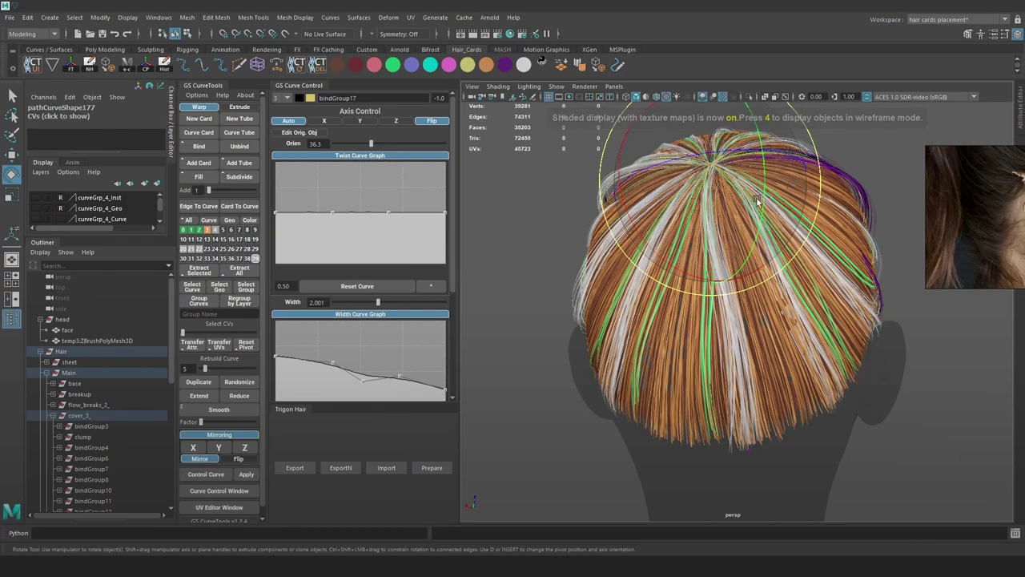
Move the centre back card's upper and root control vertices so the card starts at the crown
{"action": "key", "text": "4"}
{"action": "left_click", "coordinate": [715, 234]}
{"action": "key", "text": "w"}
{"action": "left_click_drag", "start_coordinate": [714, 236], "coordinate": [746, 220]}
{"action": "left_click", "coordinate": [712, 170]}
{"action": "mouse_move", "coordinate": [723, 168]}
{"action": "left_mouse_down"}
{"action": "mouse_move", "coordinate": [735, 157]}
{"action": "mouse_move", "coordinate": [713, 163]}
{"action": "left_mouse_up"}
{"action": "key", "text": "6"}
Select the centre back card's lower control vertices and shift them to straighten its path down the head
{"action": "left_click_drag", "start_coordinate": [641, 191], "coordinate": [748, 261], "text": "alt"}
{"action": "key", "text": "e"}
{"action": "key", "text": "w"}
{"action": "key", "text": "4"}
{"action": "left_click_drag", "start_coordinate": [640, 315], "coordinate": [669, 328]}
{"action": "key", "text": "6"}
{"action": "left_click_drag", "start_coordinate": [660, 319], "coordinate": [789, 304]}
Reselect the centre back card's root vertex and adjust it with a wider soft selection falloff
{"action": "key", "text": "4"}
{"action": "left_click", "coordinate": [751, 189]}
{"action": "left_click", "coordinate": [746, 342]}
{"action": "left_click", "coordinate": [723, 169]}
{"action": "mouse_move", "coordinate": [727, 180]}
{"action": "left_mouse_down", "text": "alt"}
{"action": "mouse_move", "coordinate": [736, 212]}
{"action": "mouse_move", "coordinate": [715, 245]}
{"action": "left_mouse_up", "text": "alt"}
{"action": "key", "text": "6"}
{"action": "mouse_move", "coordinate": [760, 335]}
{"action": "left_mouse_down", "text": "alt"}
{"action": "mouse_move", "coordinate": [709, 327]}
{"action": "mouse_move", "coordinate": [702, 296]}
{"action": "mouse_move", "coordinate": [726, 299]}
{"action": "left_mouse_up", "text": "alt"}
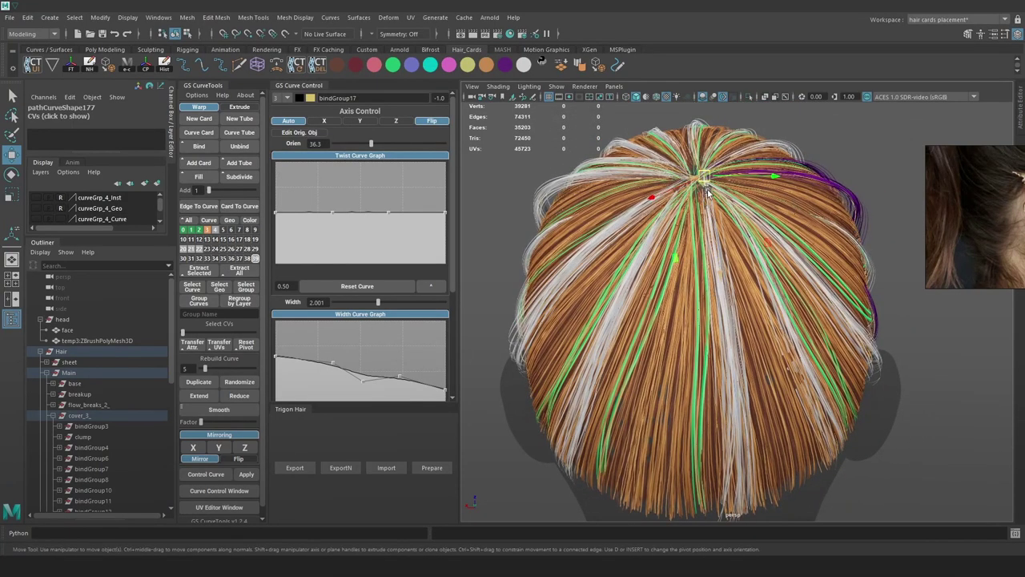
{"action": "key", "text": "e"}
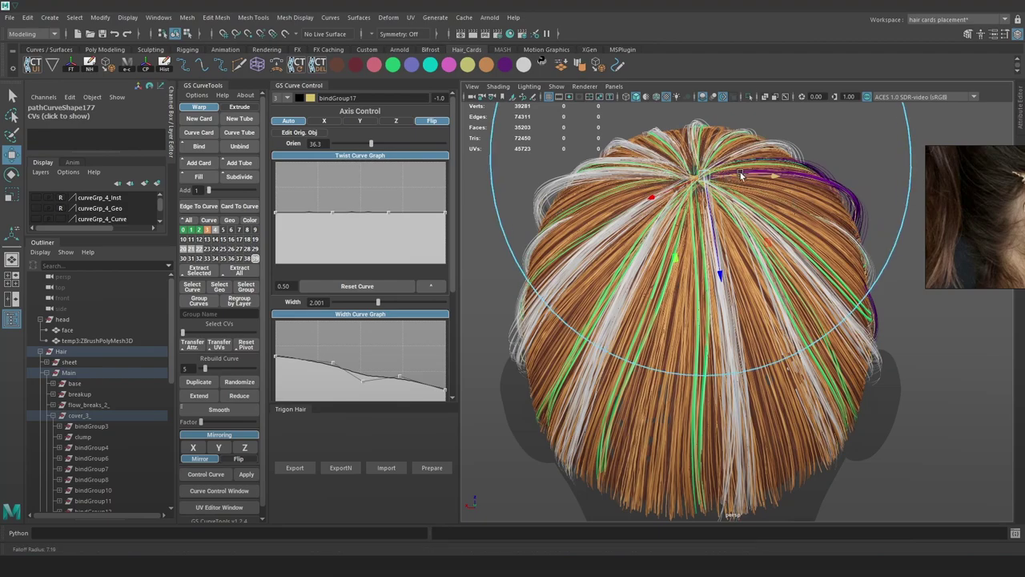
{"action": "left_click_drag", "start_coordinate": [742, 272], "coordinate": [625, 264]}
{"action": "key", "text": "w"}
{"action": "key", "text": "4"}
{"action": "left_click", "coordinate": [714, 222]}
{"action": "left_click_drag", "start_coordinate": [725, 241], "coordinate": [681, 272], "text": "alt"}
{"action": "key", "text": "7"}
{"action": "left_click", "coordinate": [748, 238]}
{"action": "mouse_move", "coordinate": [793, 243]}
{"action": "left_mouse_down"}
{"action": "mouse_move", "coordinate": [855, 276]}
{"action": "mouse_move", "coordinate": [832, 257]}
{"action": "mouse_move", "coordinate": [762, 282]}
{"action": "mouse_move", "coordinate": [735, 277]}
{"action": "left_mouse_up"}
{"action": "key", "text": "6"}
{"action": "key", "text": "ctrl+z"}
Isolate the cover_3_ hair group in the viewport
{"action": "left_click", "coordinate": [964, 343]}
{"action": "left_click_drag", "start_coordinate": [964, 344], "coordinate": [706, 328], "text": "alt"}
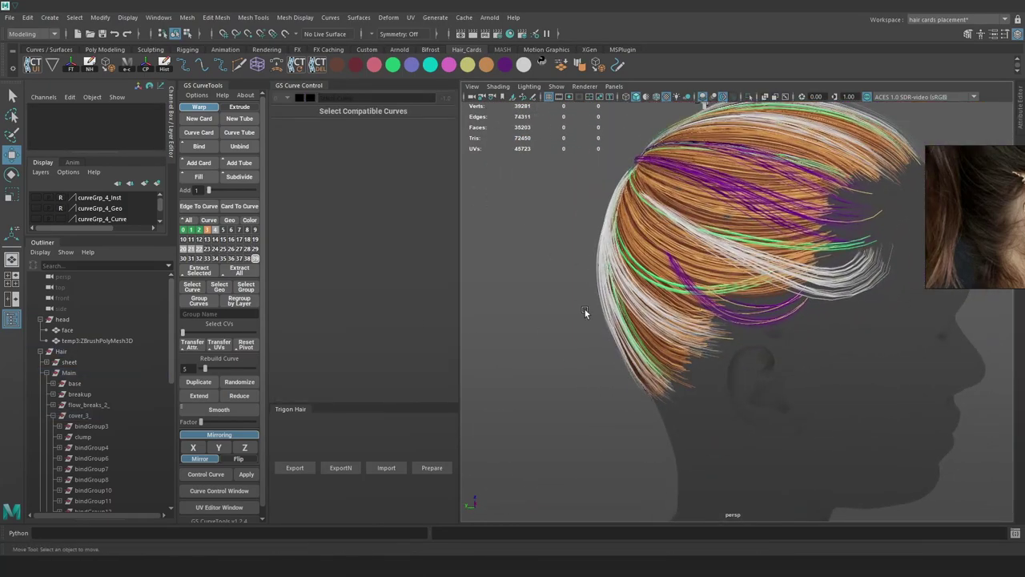
{"action": "left_click", "coordinate": [77, 415]}
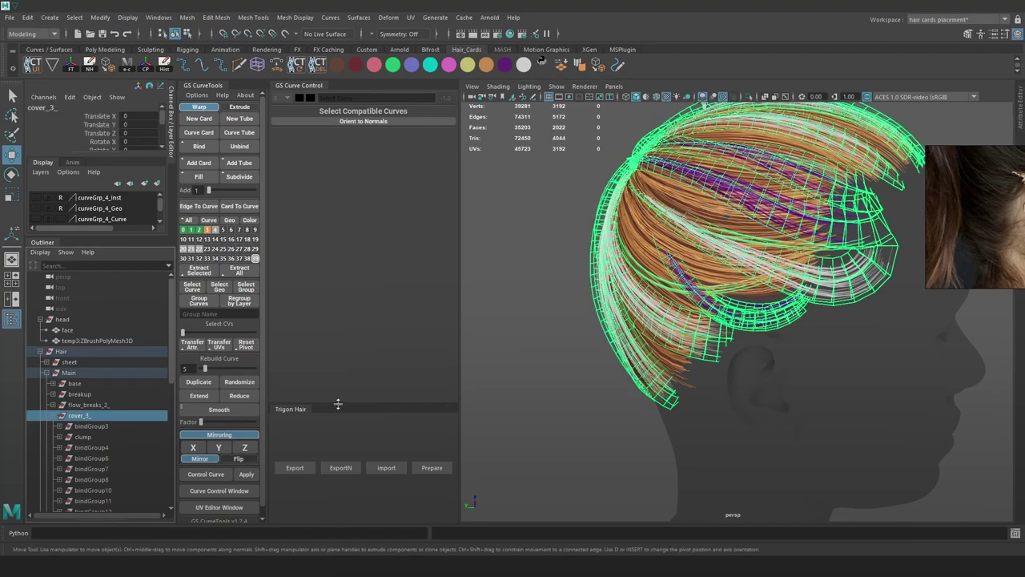
{"action": "left_click", "coordinate": [750, 97]}
{"action": "left_click_drag", "start_coordinate": [732, 155], "coordinate": [852, 286], "text": "alt"}
{"action": "scroll", "coordinate": [852, 286], "scroll_direction": "down", "scroll_amount": 5}
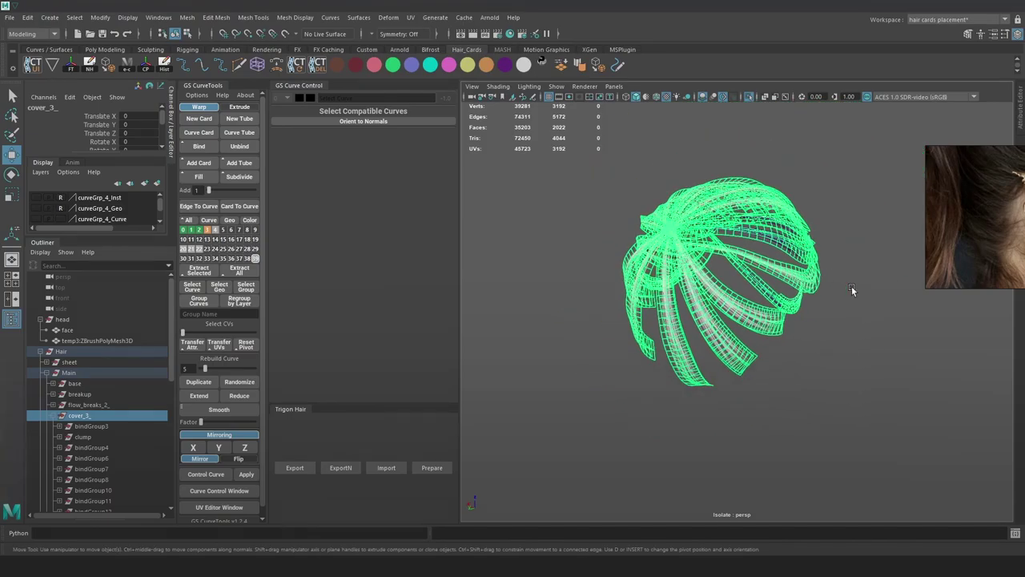
Select all curves of the isolated cover_3_ cards and assign the white hair card material to them
{"action": "left_click", "coordinate": [839, 390]}
{"action": "key", "text": "4"}
{"action": "left_click_drag", "start_coordinate": [892, 457], "coordinate": [493, 108]}
{"action": "scroll", "coordinate": [696, 189], "scroll_direction": "up", "scroll_amount": 5}
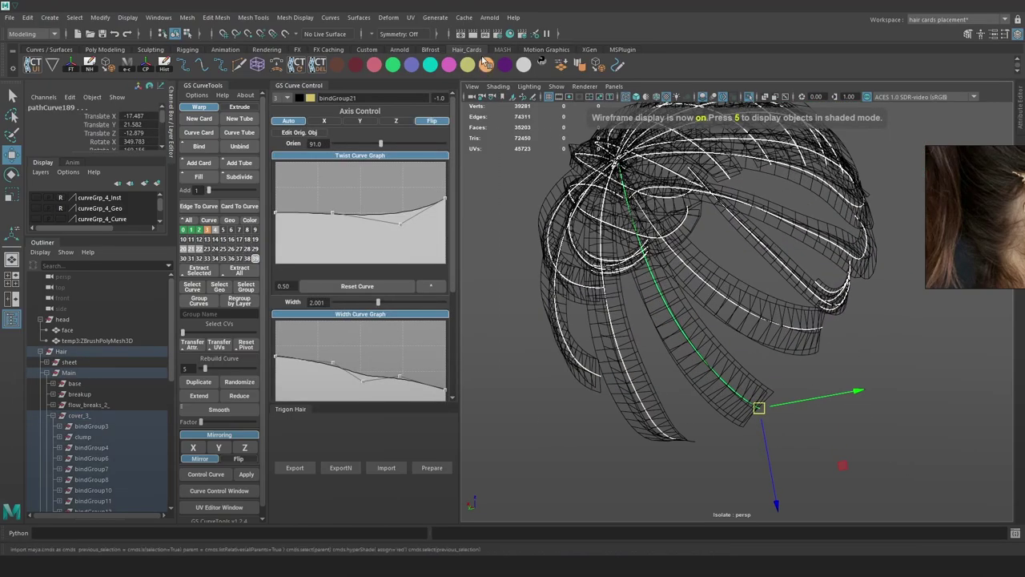
{"action": "left_click", "coordinate": [530, 68]}
{"action": "key", "text": "7"}
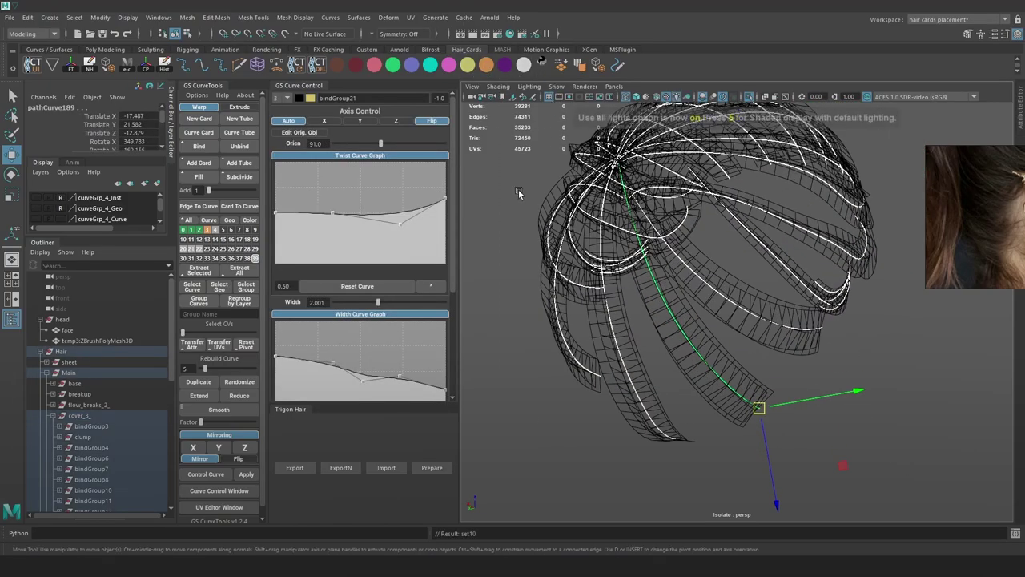
Exit isolation, restore the textured display of the full hair, and select the short curved clump card above the ear
{"action": "left_click", "coordinate": [519, 195]}
{"action": "key", "text": "5"}
{"action": "left_click", "coordinate": [750, 98]}
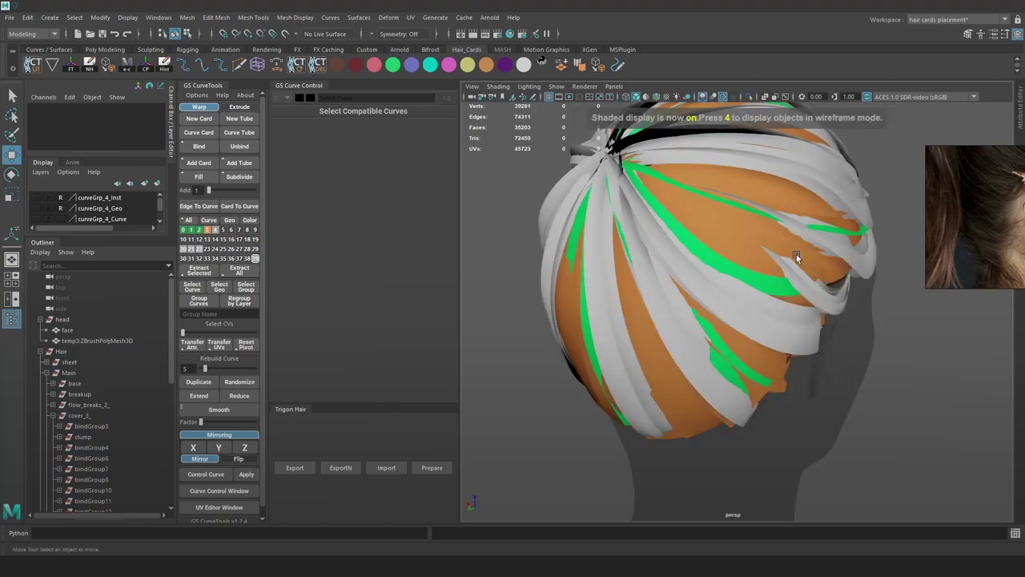
{"action": "key", "text": "6"}
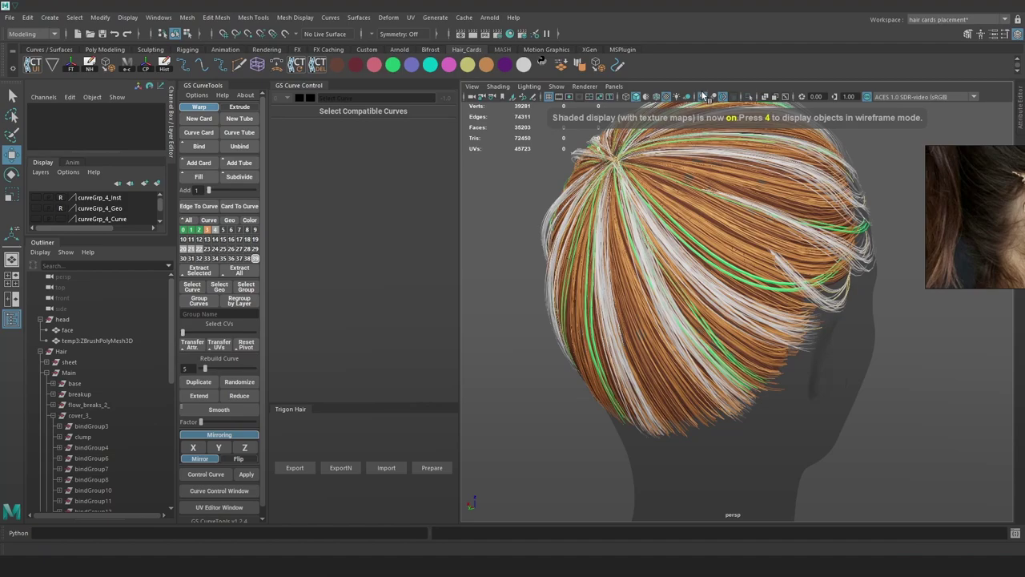
{"action": "left_click", "coordinate": [704, 96]}
{"action": "left_click_drag", "start_coordinate": [854, 231], "coordinate": [817, 266], "text": "alt"}
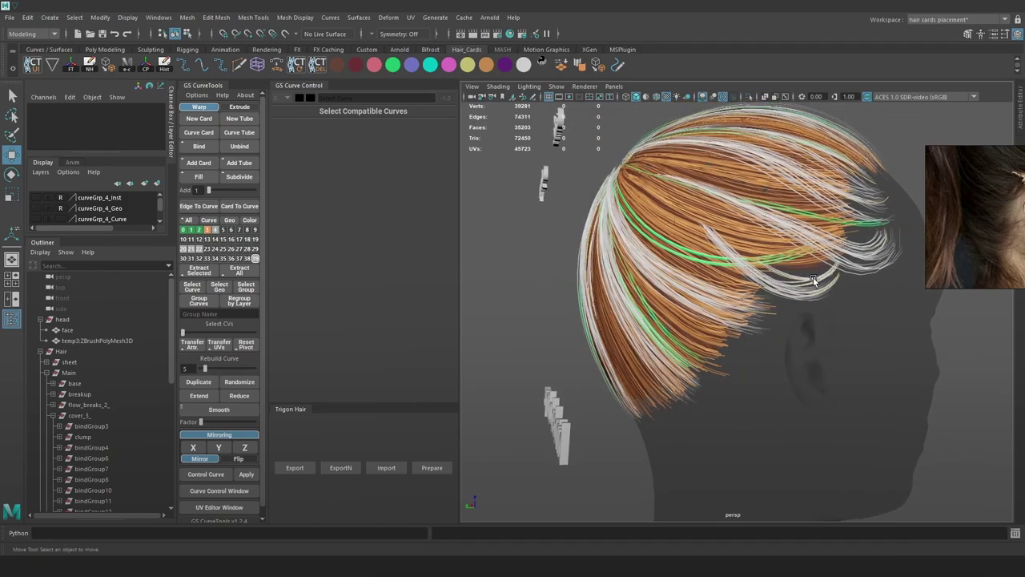
{"action": "left_click", "coordinate": [796, 279]}
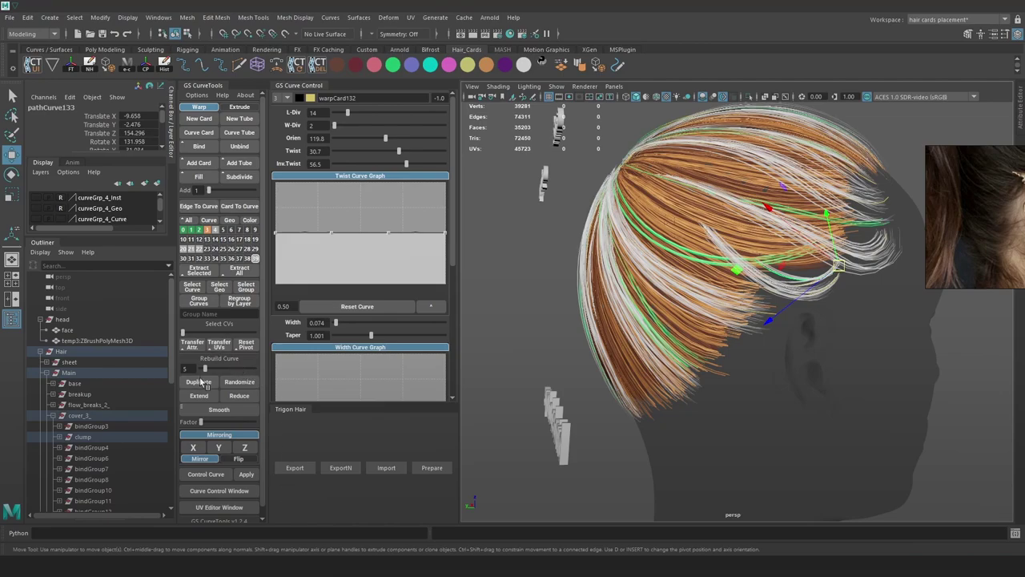
Duplicate the short curved clump card and move the copy to the back of the head behind the ear, slightly rescaled
{"action": "left_click_drag", "start_coordinate": [834, 265], "coordinate": [686, 371]}
{"action": "middle_click_drag", "start_coordinate": [685, 372], "coordinate": [748, 322], "text": "alt"}
{"action": "left_click_drag", "start_coordinate": [748, 322], "coordinate": [790, 325], "text": "alt"}
{"action": "left_click_drag", "start_coordinate": [770, 285], "coordinate": [800, 258], "text": "alt"}
{"action": "key", "text": "e"}
{"action": "right_click_drag", "start_coordinate": [820, 297], "coordinate": [863, 353], "text": "alt"}
{"action": "key", "text": "w"}
{"action": "left_click_drag", "start_coordinate": [862, 352], "coordinate": [991, 303], "text": "alt"}
{"action": "key", "text": "r"}
{"action": "right_click_drag", "start_coordinate": [873, 383], "coordinate": [817, 359], "text": "alt"}
{"action": "left_click_drag", "start_coordinate": [790, 365], "coordinate": [802, 357]}
{"action": "right_click_drag", "start_coordinate": [803, 357], "coordinate": [755, 266], "text": "alt"}
{"action": "key", "text": "e"}
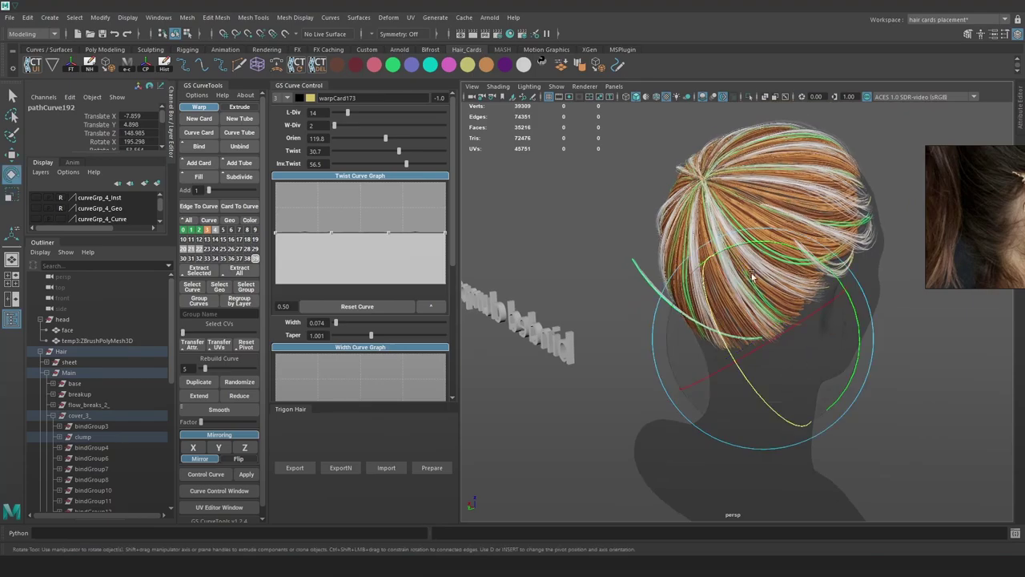
Rotate the copied clump card so it runs down the back of the head along the surrounding hair flow
{"action": "left_click_drag", "start_coordinate": [716, 322], "coordinate": [713, 262]}
{"action": "left_click_drag", "start_coordinate": [763, 283], "coordinate": [786, 266], "text": "alt"}
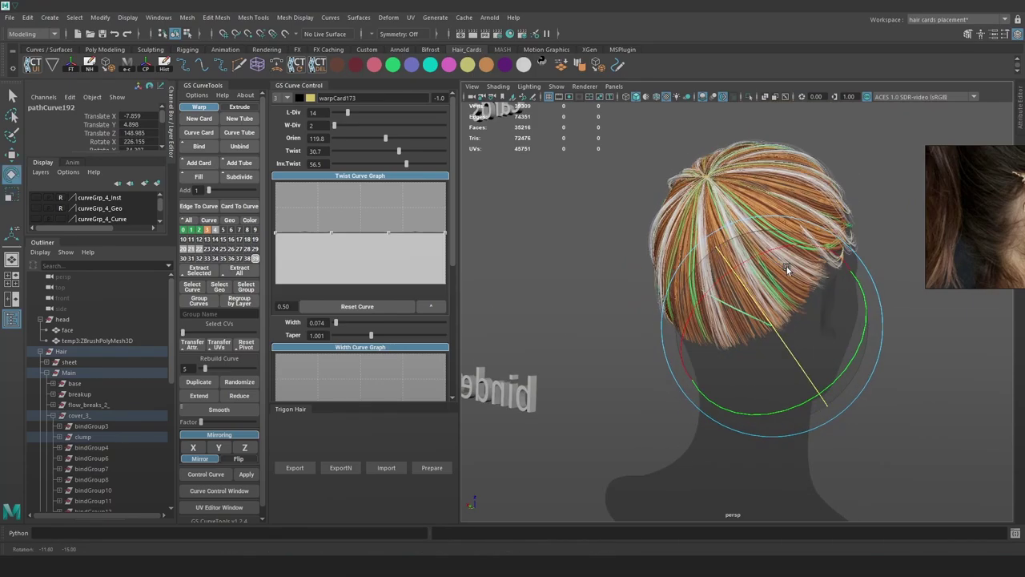
{"action": "left_click_drag", "start_coordinate": [856, 279], "coordinate": [865, 300]}
{"action": "key", "text": "ctrl+z"}
{"action": "left_click_drag", "start_coordinate": [830, 235], "coordinate": [877, 280]}
{"action": "left_click_drag", "start_coordinate": [776, 315], "coordinate": [799, 327]}
{"action": "right_click_drag", "start_coordinate": [799, 327], "coordinate": [839, 335], "text": "alt"}
{"action": "left_click_drag", "start_coordinate": [837, 231], "coordinate": [717, 255]}
{"action": "right_click_drag", "start_coordinate": [716, 256], "coordinate": [744, 280], "text": "alt"}
{"action": "middle_click_drag", "start_coordinate": [744, 279], "coordinate": [787, 295], "text": "alt"}
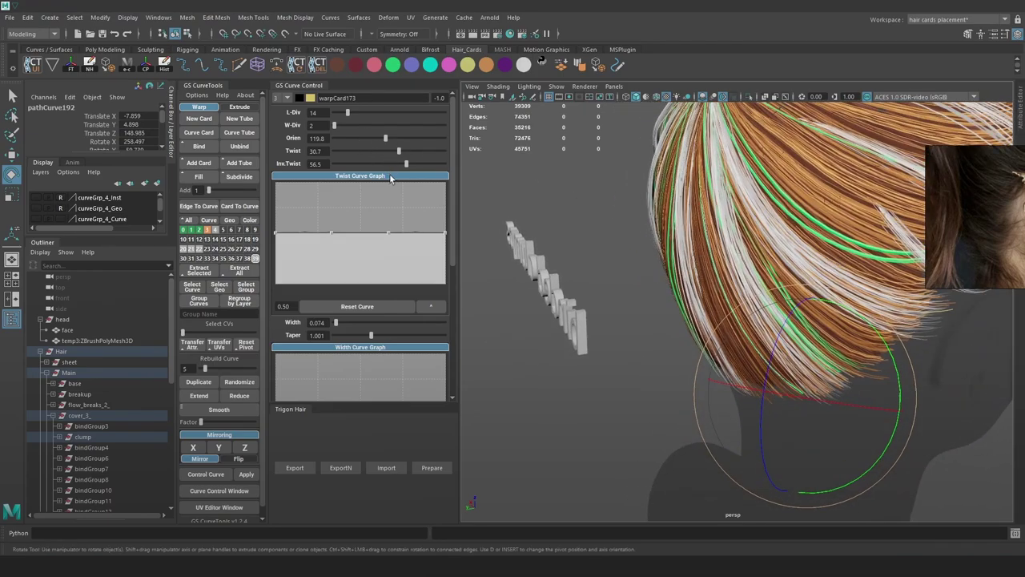
Set the copied clump card's orientation to 14.3 and its width to 0.099, and deselect it
{"action": "left_click_drag", "start_coordinate": [337, 323], "coordinate": [345, 324]}
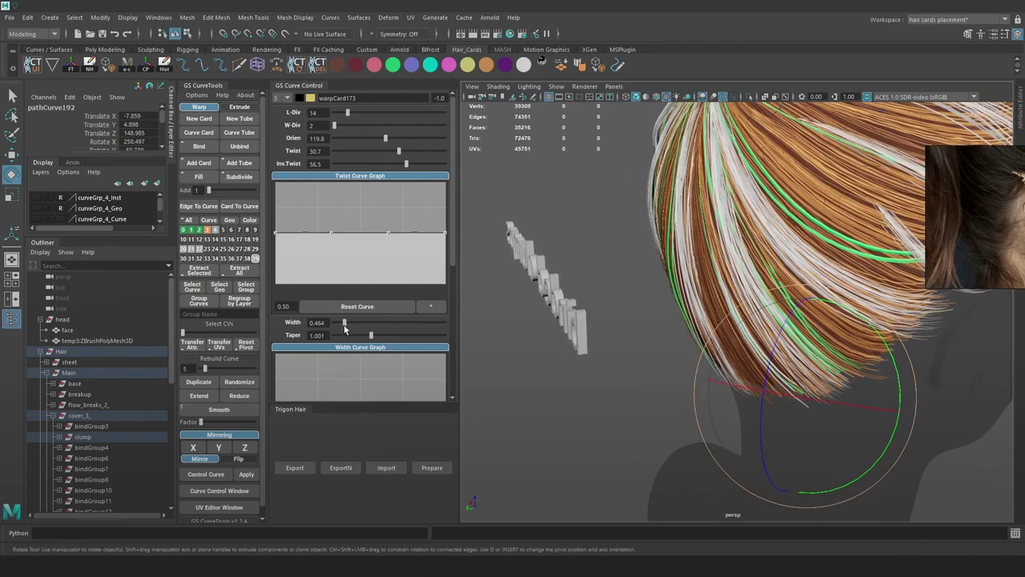
{"action": "left_click_drag", "start_coordinate": [738, 270], "coordinate": [771, 259], "text": "alt"}
{"action": "right_click_drag", "start_coordinate": [772, 258], "coordinate": [812, 300], "text": "alt"}
{"action": "middle_click_drag", "start_coordinate": [813, 299], "coordinate": [767, 253], "text": "alt"}
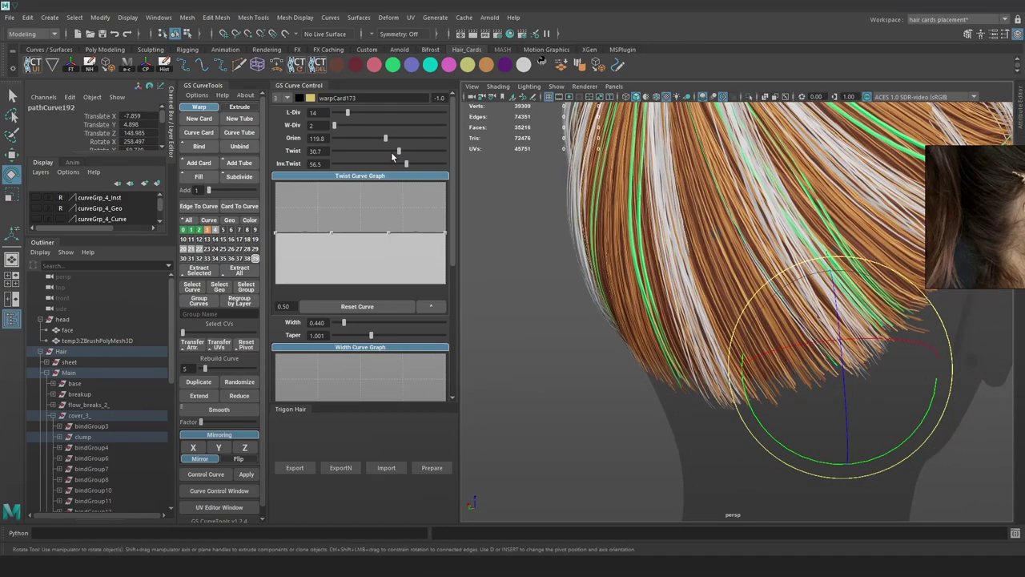
{"action": "left_click_drag", "start_coordinate": [378, 139], "coordinate": [369, 138]}
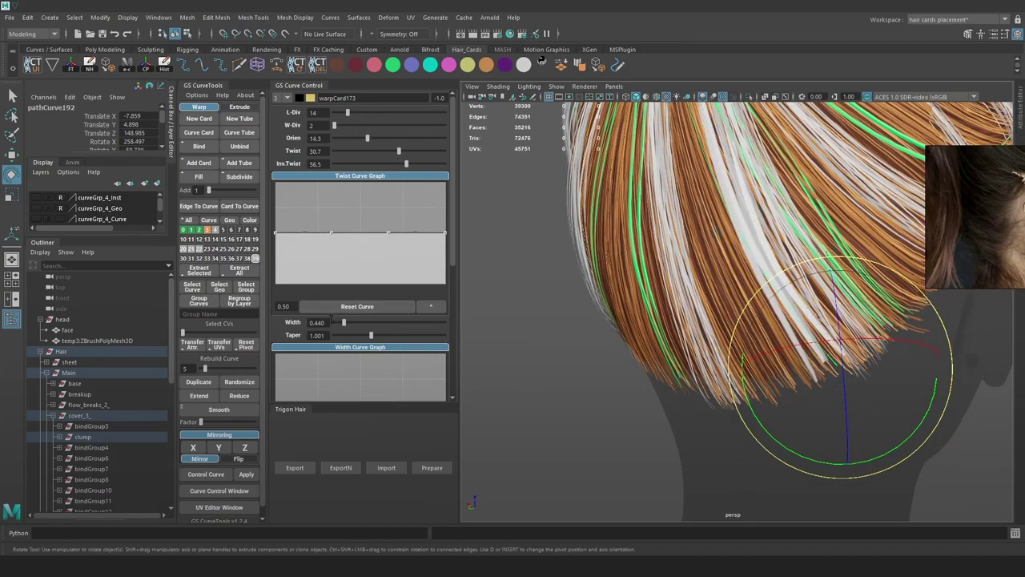
{"action": "left_click_drag", "start_coordinate": [343, 323], "coordinate": [338, 325]}
{"action": "left_click", "coordinate": [522, 318]}
Select the copied clump card's curve in wireframe display and pick its root control vertices for editing
{"action": "left_click_drag", "start_coordinate": [641, 240], "coordinate": [720, 235], "text": "alt"}
{"action": "right_click_drag", "start_coordinate": [719, 235], "coordinate": [652, 241], "text": "alt"}
{"action": "key", "text": "4"}
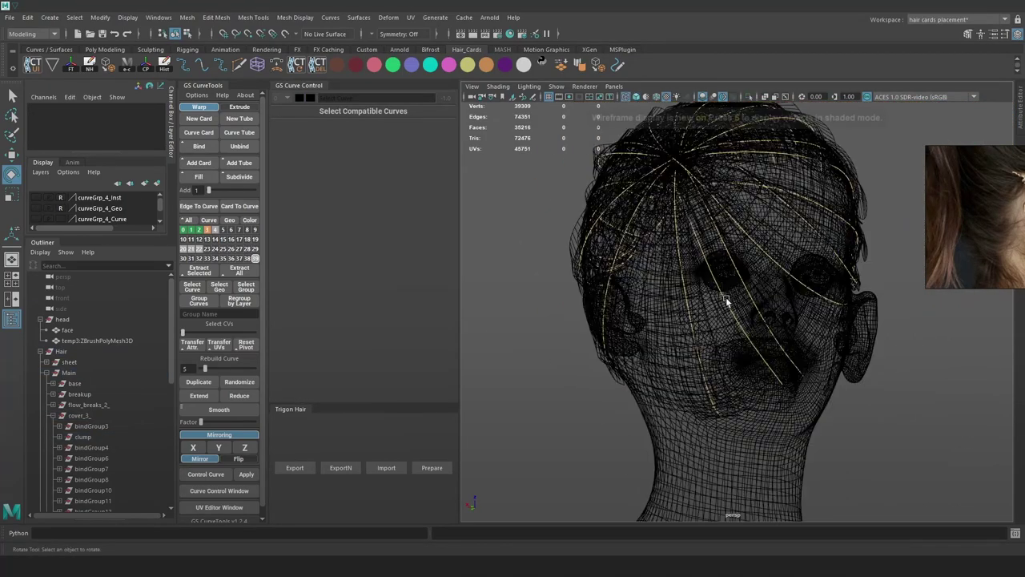
{"action": "left_click", "coordinate": [726, 299]}
{"action": "right_click_drag", "start_coordinate": [899, 170], "coordinate": [849, 176]}
{"action": "left_click_drag", "start_coordinate": [617, 205], "coordinate": [659, 178], "text": "alt"}
{"action": "key", "text": "3"}
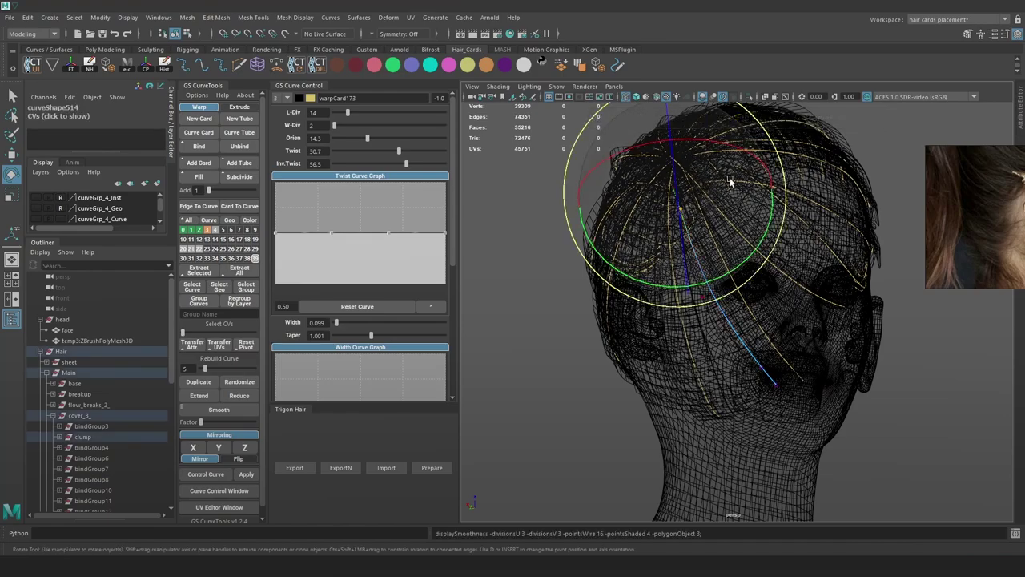
{"action": "key", "text": "w"}
{"action": "key", "text": "6"}
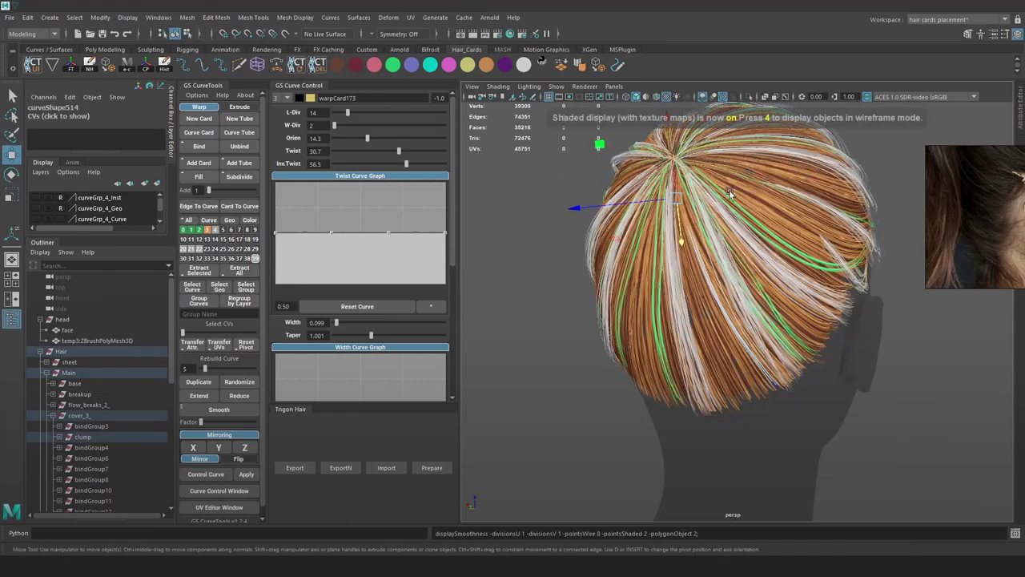
{"action": "left_click_drag", "start_coordinate": [669, 211], "coordinate": [705, 208], "text": "alt"}
{"action": "key", "text": "e"}
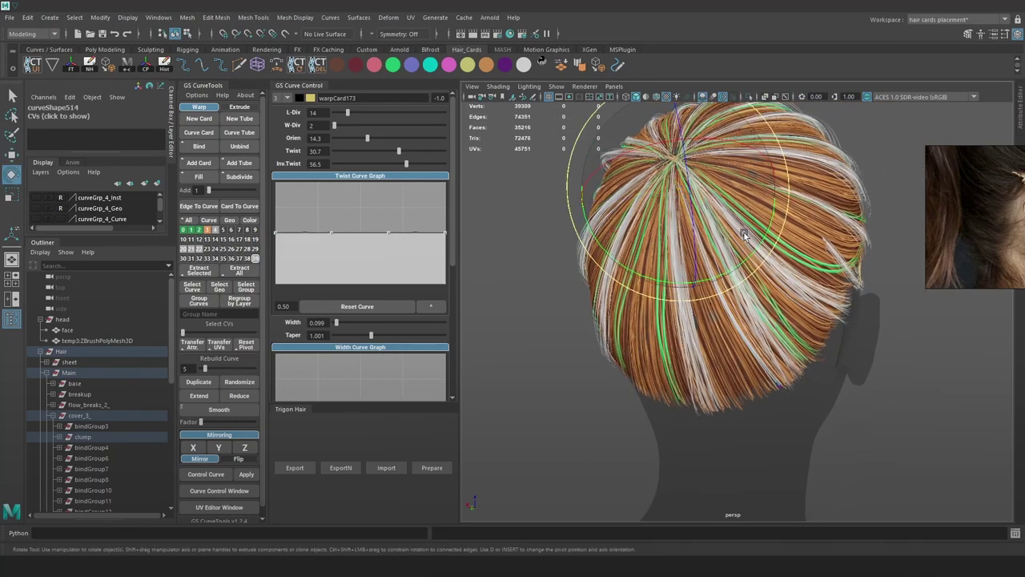
Move the clump card's root control vertex up to the hair whorl at the crown and restore textured display
{"action": "key", "text": "4"}
{"action": "left_click_drag", "start_coordinate": [713, 261], "coordinate": [676, 169], "text": "alt"}
{"action": "left_click", "coordinate": [913, 136]}
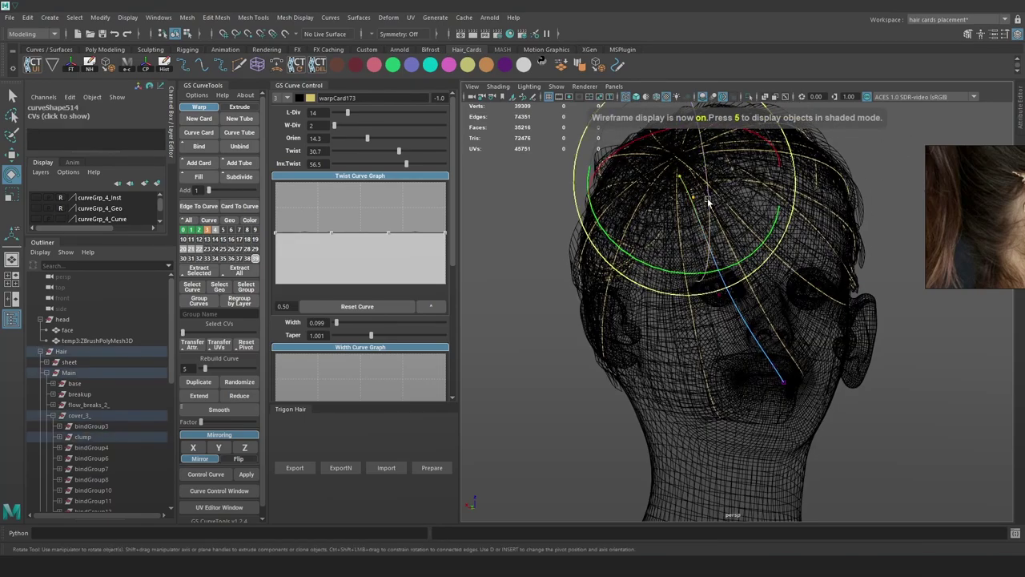
{"action": "key", "text": "w"}
{"action": "left_click", "coordinate": [873, 158]}
{"action": "mouse_move", "coordinate": [726, 222]}
{"action": "left_mouse_down"}
{"action": "mouse_move", "coordinate": [688, 192]}
{"action": "mouse_move", "coordinate": [695, 204]}
{"action": "mouse_move", "coordinate": [684, 218]}
{"action": "mouse_move", "coordinate": [654, 163]}
{"action": "mouse_move", "coordinate": [589, 172]}
{"action": "left_mouse_up"}
{"action": "key", "text": "ctrl+z"}
{"action": "mouse_move", "coordinate": [662, 181]}
{"action": "left_mouse_down"}
{"action": "mouse_move", "coordinate": [678, 164]}
{"action": "mouse_move", "coordinate": [737, 226]}
{"action": "mouse_move", "coordinate": [780, 216]}
{"action": "mouse_move", "coordinate": [701, 205]}
{"action": "left_mouse_up"}
{"action": "key", "text": "6"}
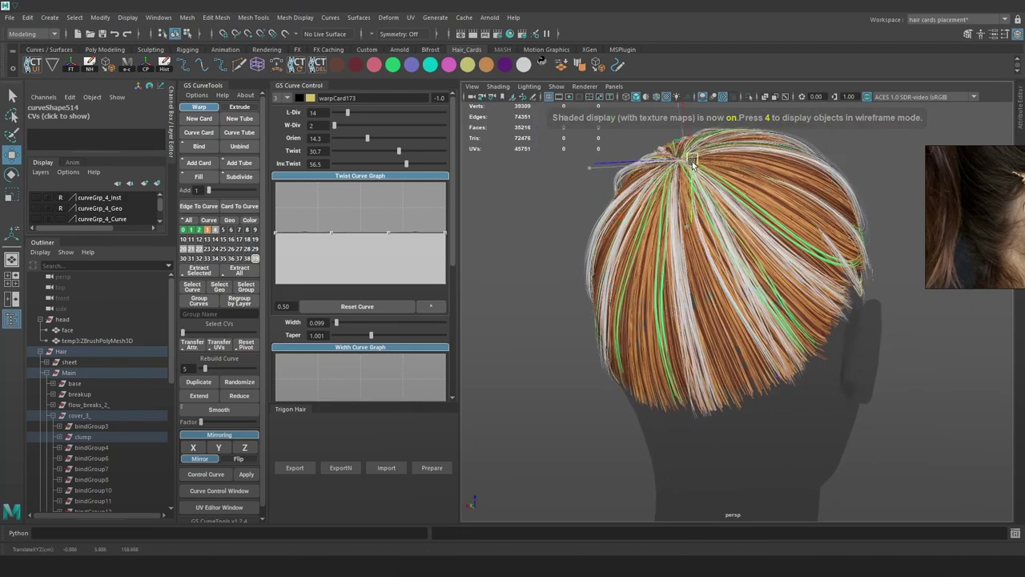
{"action": "key", "text": "e"}
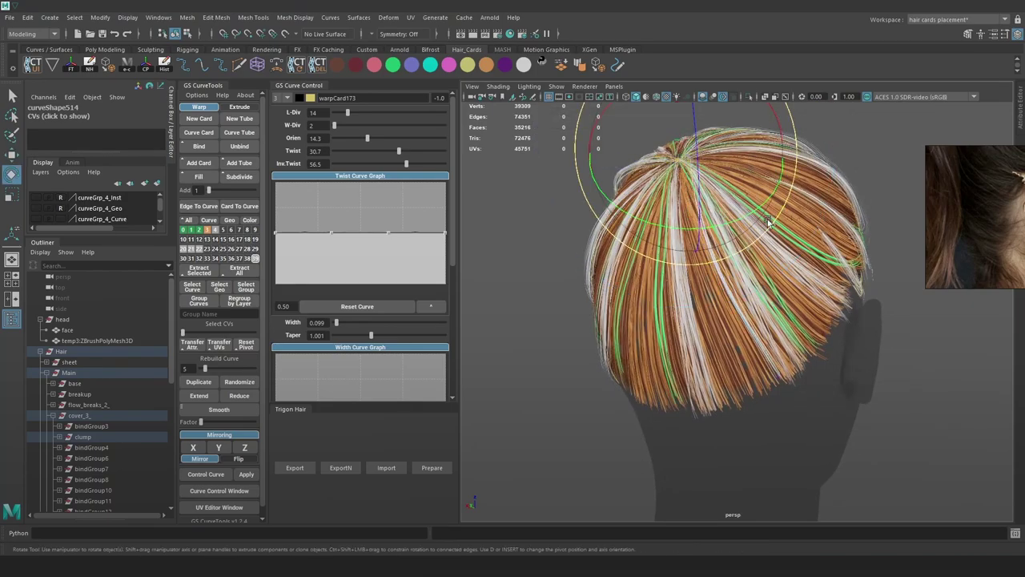
{"action": "key", "text": "w"}
{"action": "left_click_drag", "start_coordinate": [808, 241], "coordinate": [838, 276], "text": "alt"}
{"action": "scroll", "coordinate": [838, 277], "scroll_direction": "up", "scroll_amount": 3}
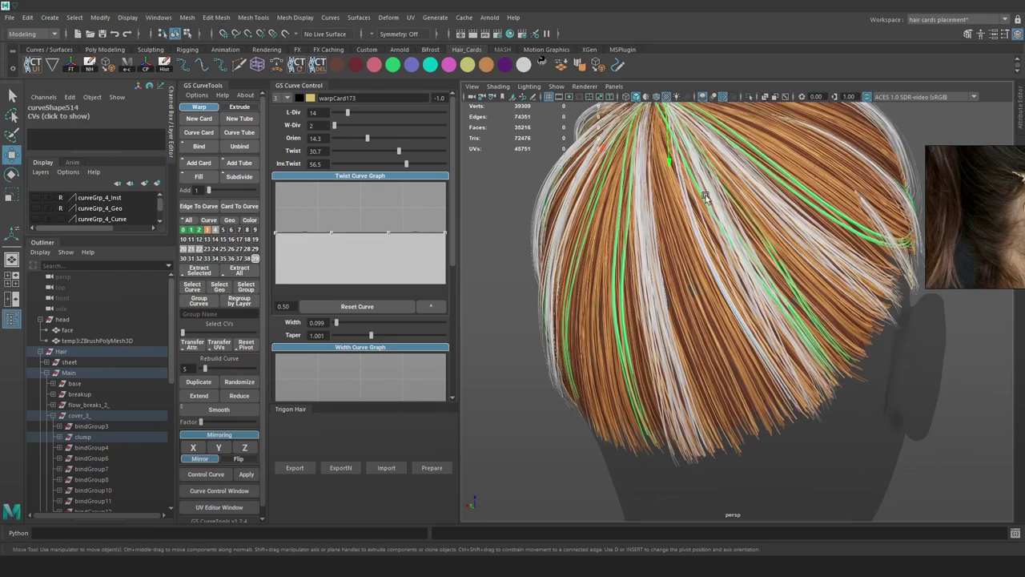
{"action": "left_click_drag", "start_coordinate": [704, 188], "coordinate": [686, 164], "text": "alt"}
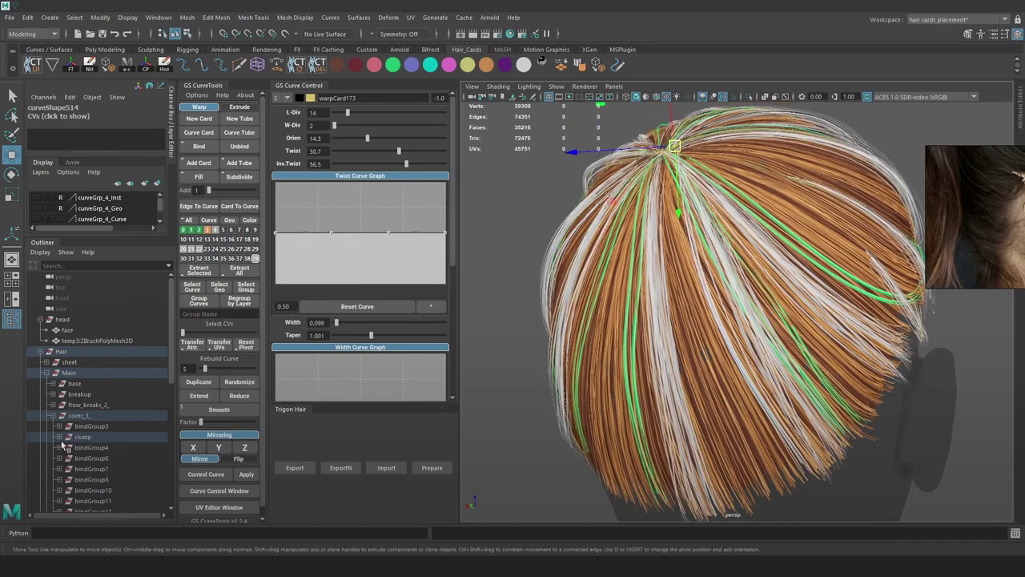
{"action": "key", "text": "Right"}
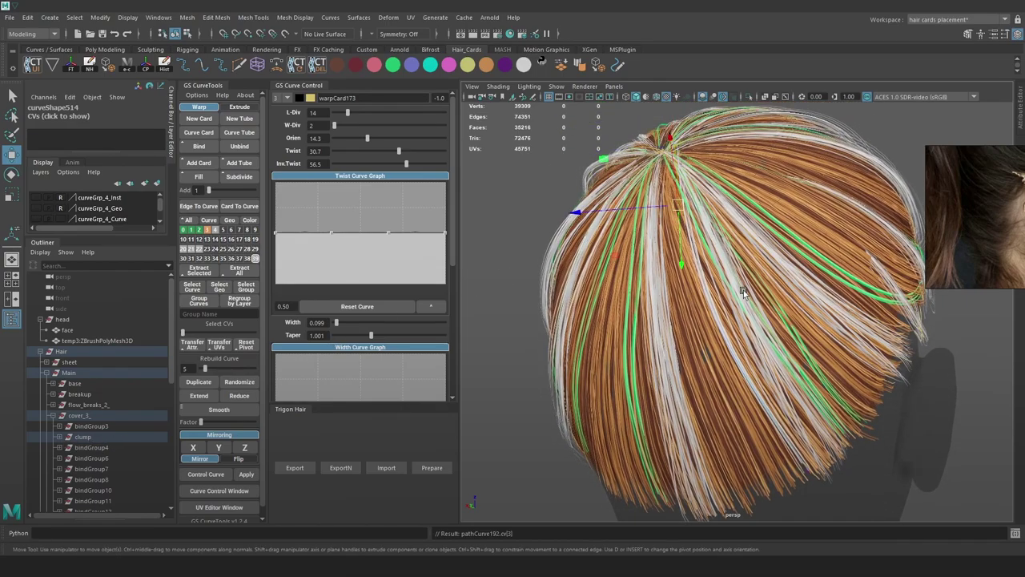
{"action": "left_click", "coordinate": [744, 293]}
{"action": "key", "text": "ctrl+z"}
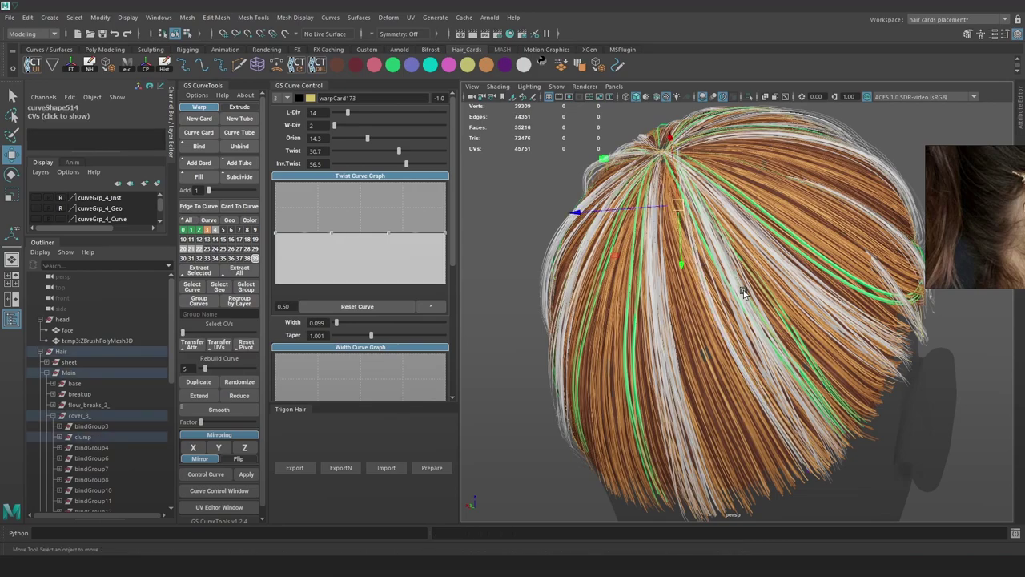
{"action": "left_click", "coordinate": [743, 293]}
{"action": "key", "text": "ctrl+z"}
{"action": "key", "text": "Delete"}
{"action": "key", "text": "ctrl+z"}
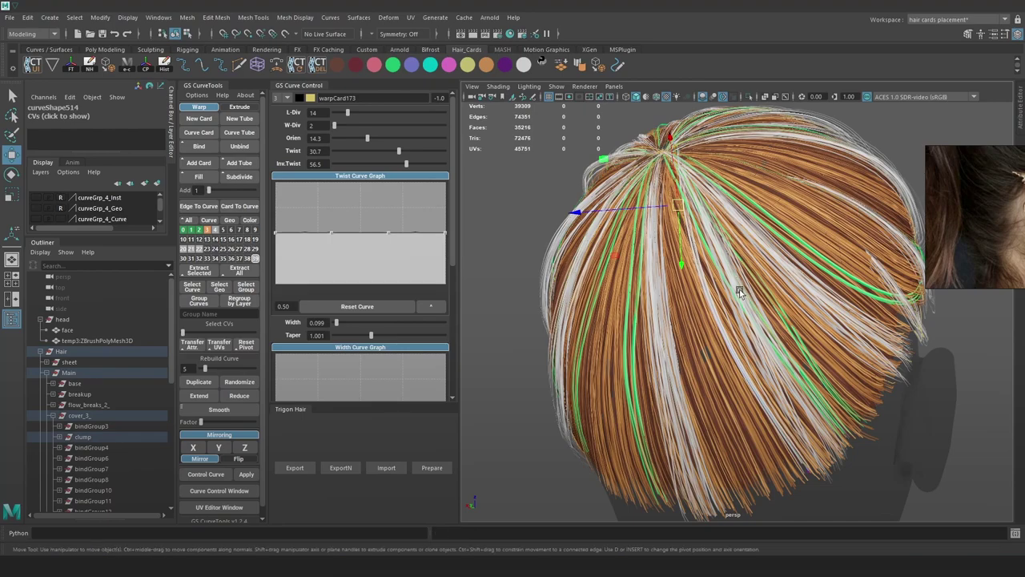
Try deleting the copied clump card to compare the back of the hair without it
{"action": "key", "text": "4"}
{"action": "left_click", "coordinate": [711, 311]}
{"action": "left_click", "coordinate": [709, 308]}
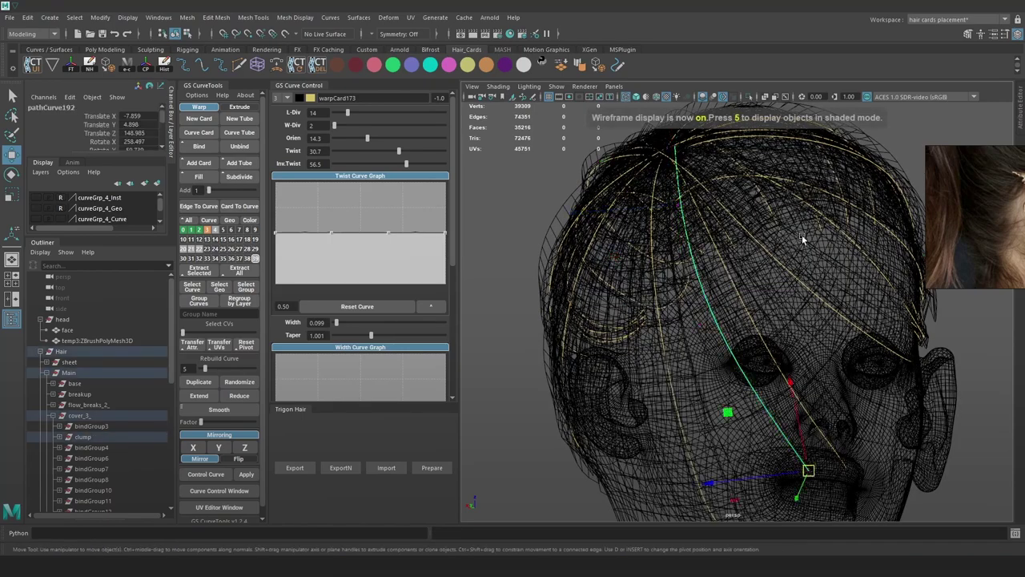
{"action": "key", "text": "6"}
{"action": "key", "text": "Up"}
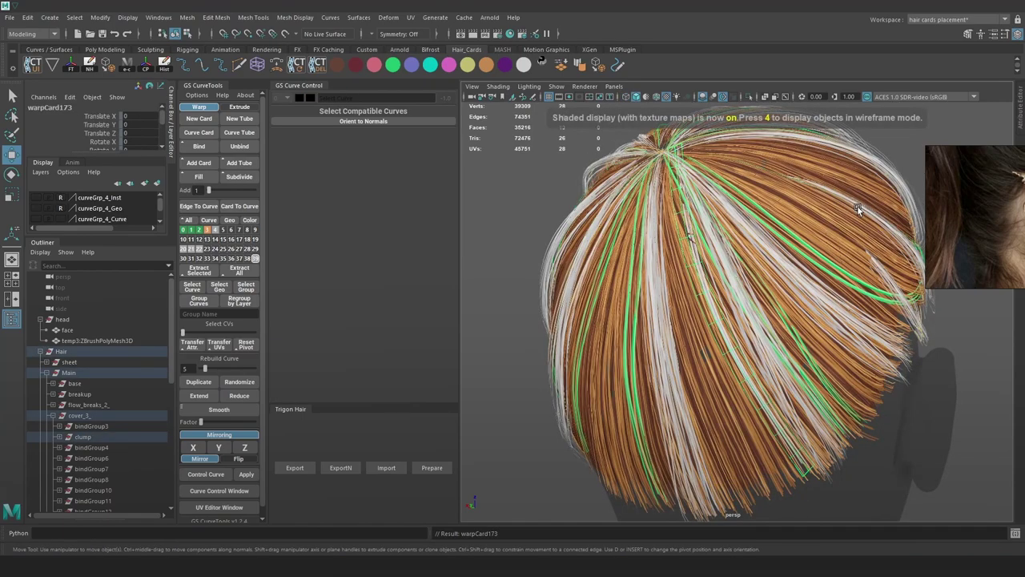
{"action": "key", "text": "Delete"}
{"action": "right_click_drag", "start_coordinate": [828, 310], "coordinate": [781, 317], "text": "alt"}
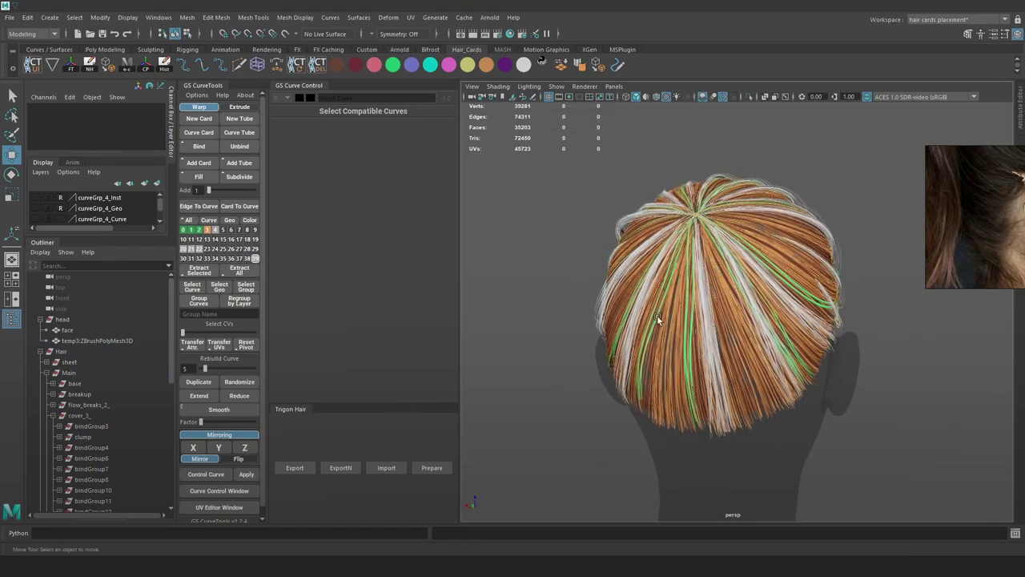
{"action": "key", "text": "ctrl+z"}
Reselect the copied clump card's curve and switch it to control vertex editing in wireframe display
{"action": "left_click", "coordinate": [843, 235]}
{"action": "left_click_drag", "start_coordinate": [751, 299], "coordinate": [719, 296], "text": "alt"}
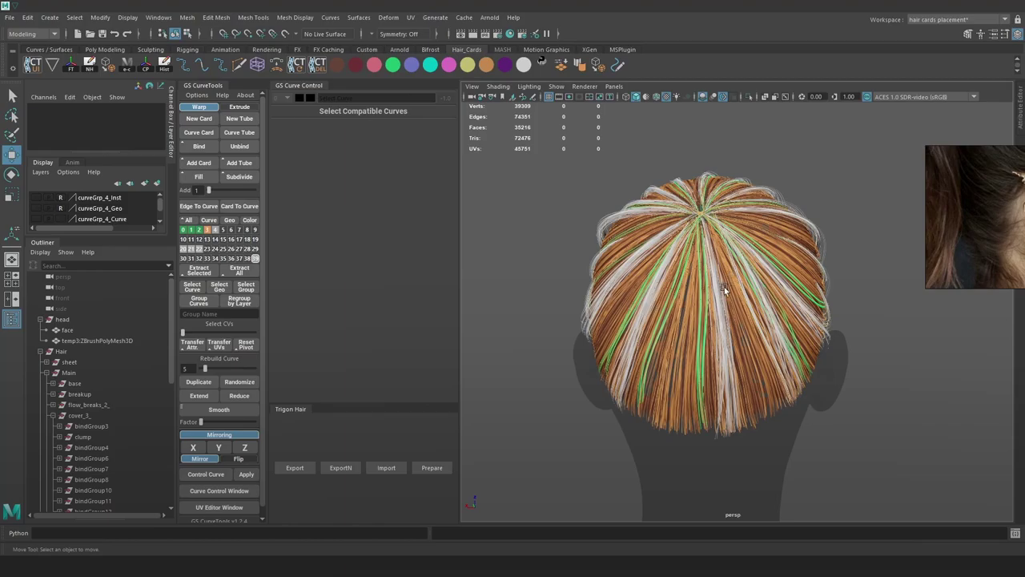
{"action": "right_click_drag", "start_coordinate": [797, 336], "coordinate": [842, 325], "text": "alt"}
{"action": "left_click_drag", "start_coordinate": [842, 325], "coordinate": [783, 336], "text": "alt"}
{"action": "key", "text": "4"}
{"action": "left_click", "coordinate": [781, 367]}
{"action": "key", "text": "6"}
{"action": "middle_click_drag", "start_coordinate": [875, 358], "coordinate": [824, 309], "text": "alt"}
{"action": "left_click_drag", "start_coordinate": [825, 310], "coordinate": [878, 299], "text": "alt"}
{"action": "right_click_drag", "start_coordinate": [878, 299], "coordinate": [819, 294]}
{"action": "key", "text": "4"}
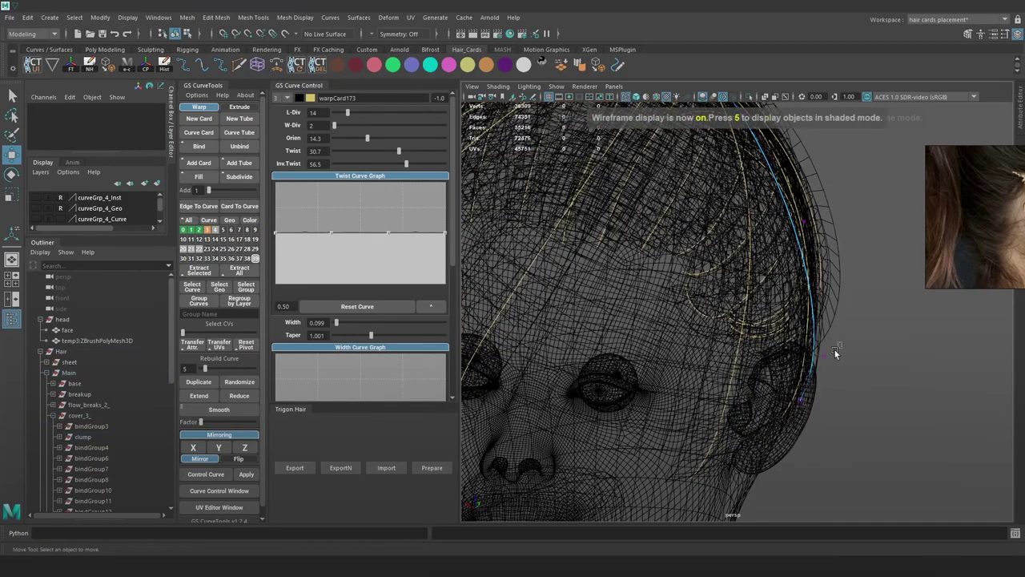
Move the control vertex near the clump card's tip inward, closer to the head surface
{"action": "left_click", "coordinate": [823, 356]}
{"action": "key", "text": "7"}
{"action": "left_click_drag", "start_coordinate": [824, 356], "coordinate": [814, 357]}
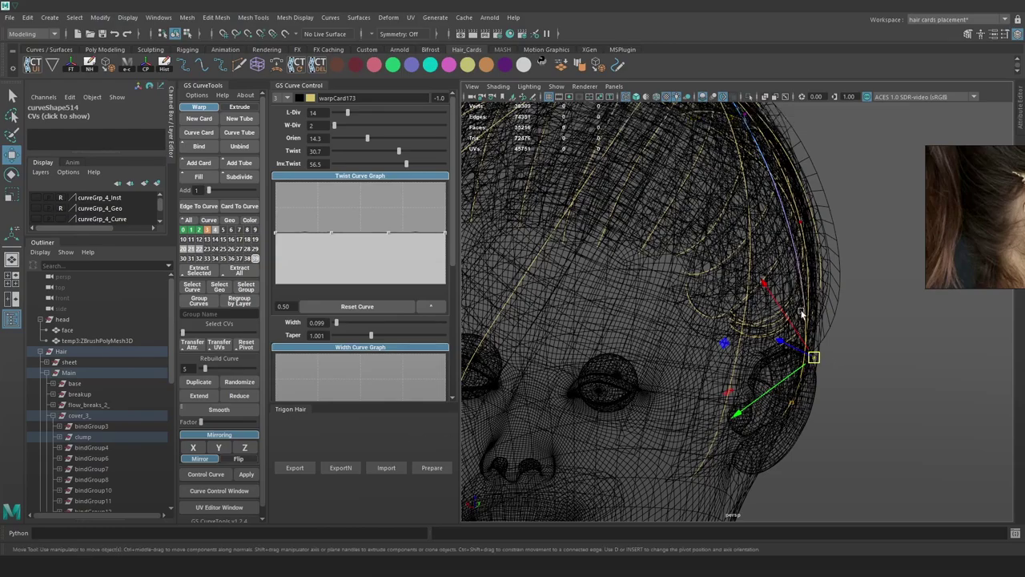
{"action": "right_click_drag", "start_coordinate": [799, 305], "coordinate": [729, 243], "text": "alt"}
{"action": "left_click_drag", "start_coordinate": [729, 374], "coordinate": [809, 368], "text": "alt"}
{"action": "right_click_drag", "start_coordinate": [705, 365], "coordinate": [757, 380], "text": "alt"}
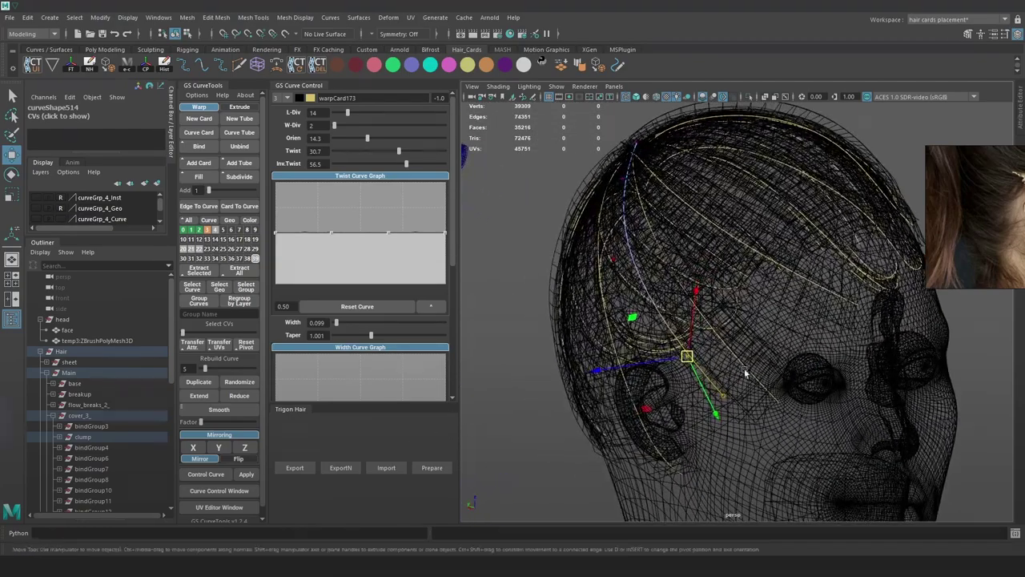
{"action": "left_click_drag", "start_coordinate": [757, 379], "coordinate": [801, 378], "text": "alt"}
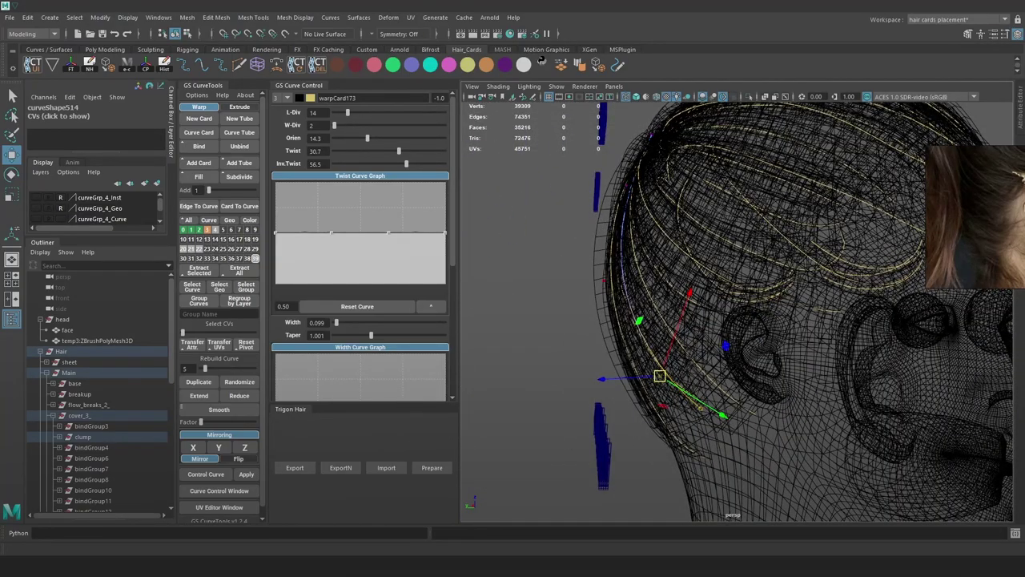
Open FiberShop_v1.4.0, examine the strand layout on the hair card texture sheet, and return to Maya
{"action": "key", "text": "super"}
{"action": "type", "text": "fib"}
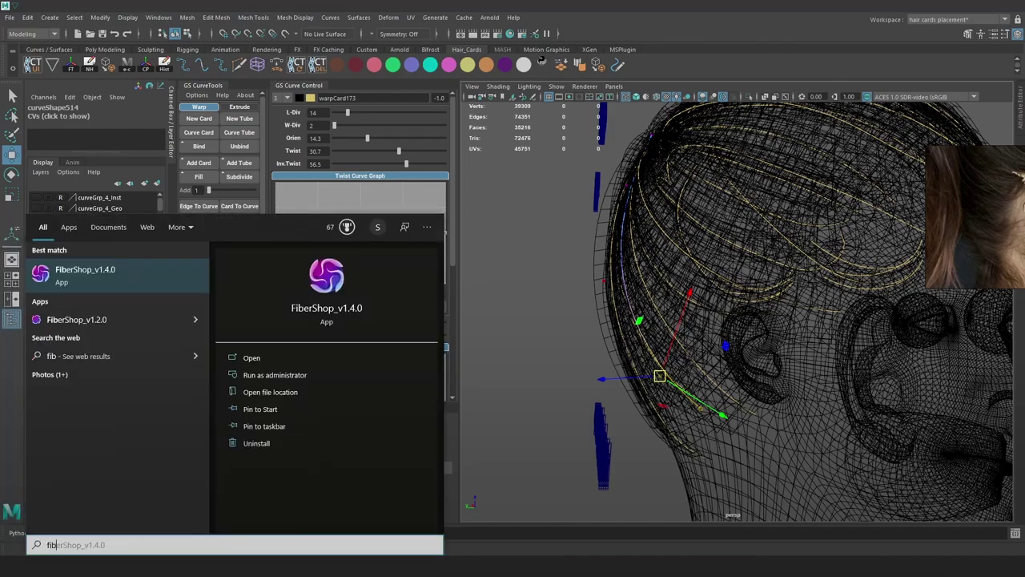
{"action": "key", "text": "Return"}
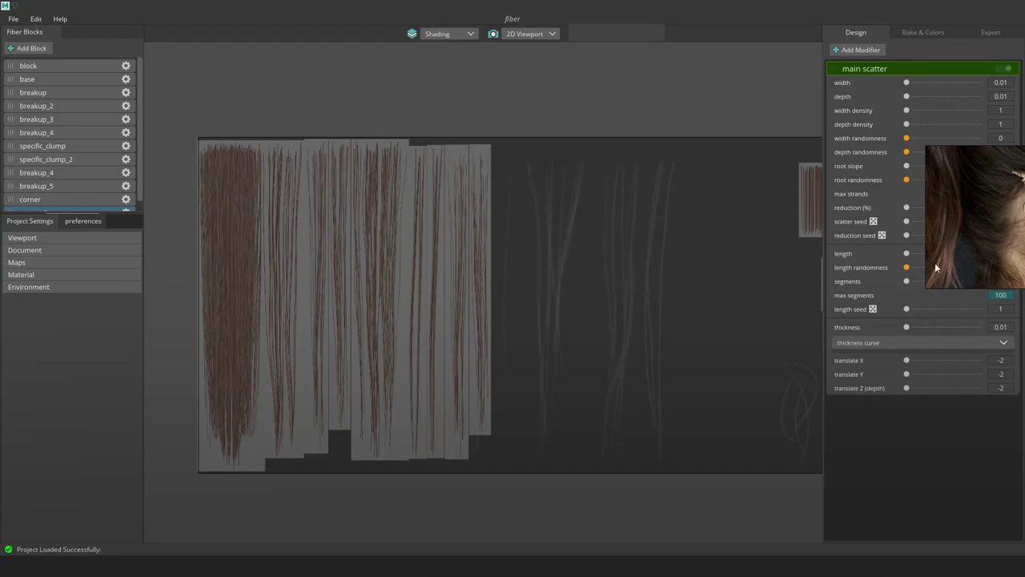
{"action": "scroll", "coordinate": [471, 205], "scroll_direction": "up", "scroll_amount": 3}
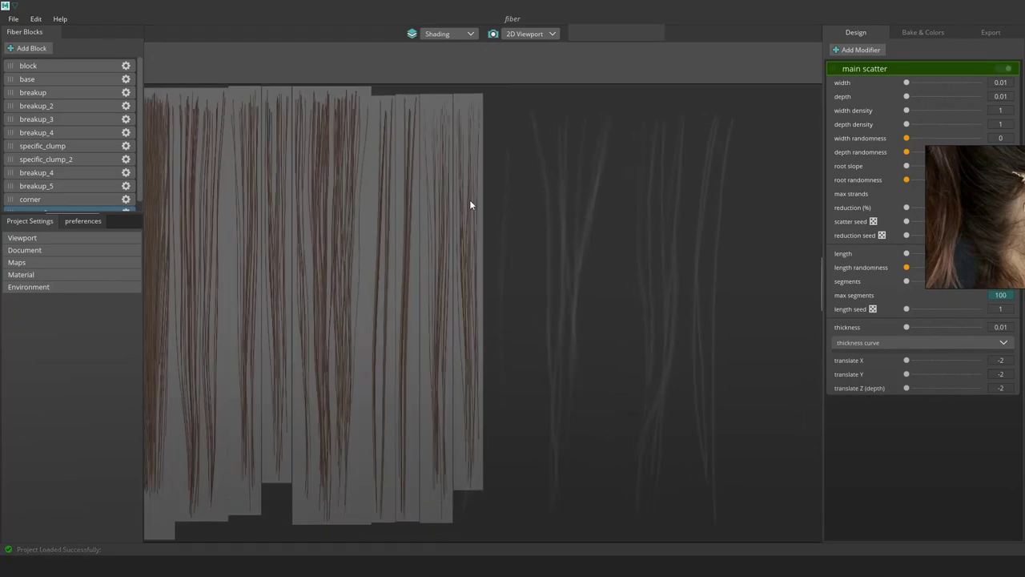
{"action": "scroll", "coordinate": [453, 159], "scroll_direction": "down", "scroll_amount": 3}
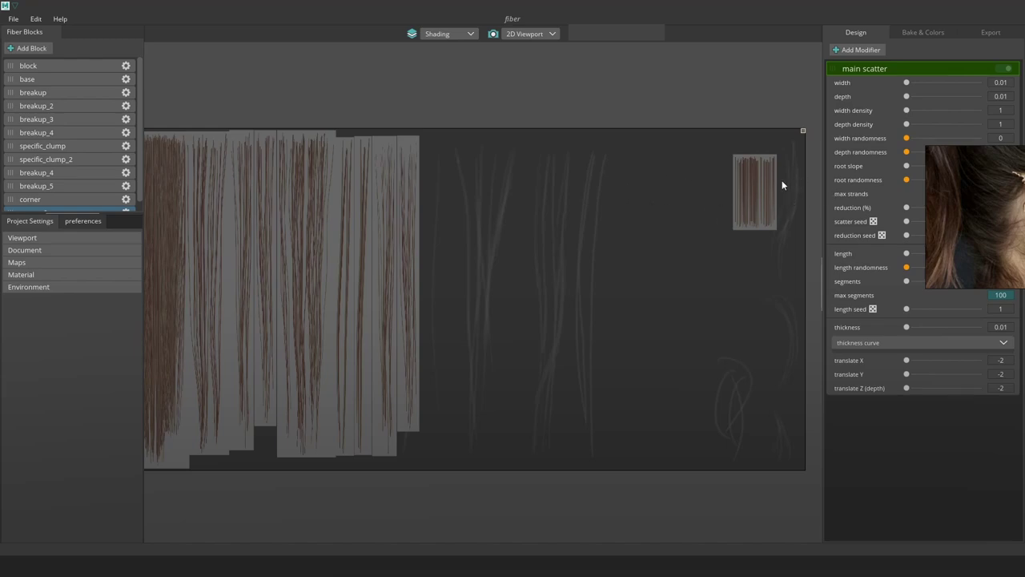
{"action": "scroll", "coordinate": [602, 212], "scroll_direction": "down", "scroll_amount": 2}
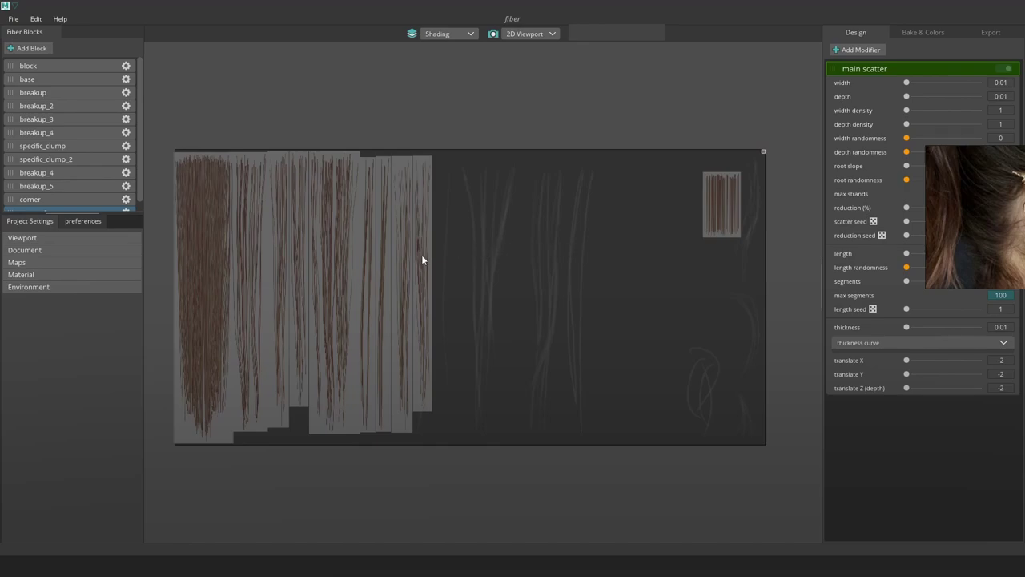
{"action": "left_click", "coordinate": [966, 13]}
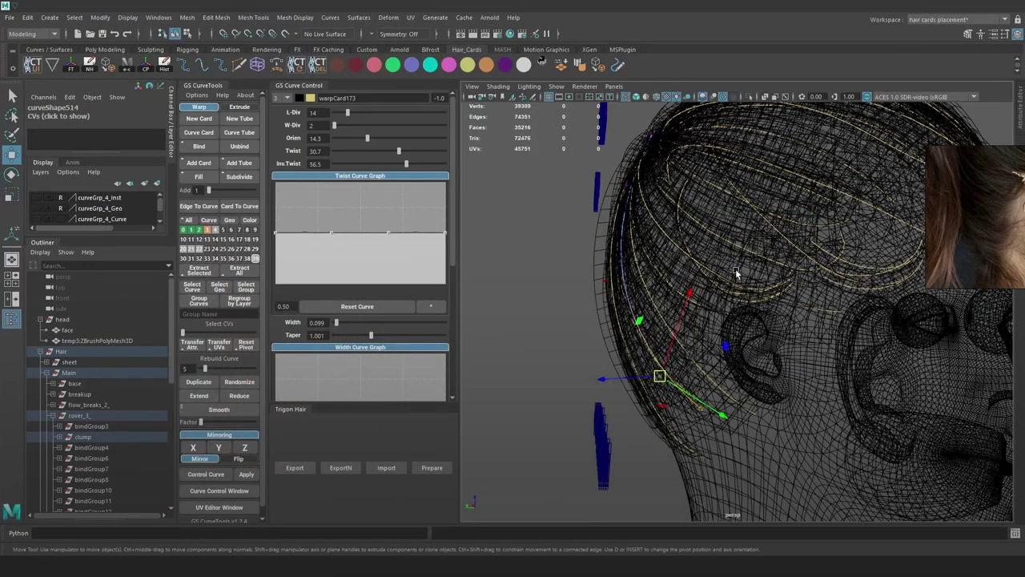
Adjust the clump card's lower control vertex and move an upper one inward so the card follows the hair surface
{"action": "left_click_drag", "start_coordinate": [744, 269], "coordinate": [750, 282], "text": "alt"}
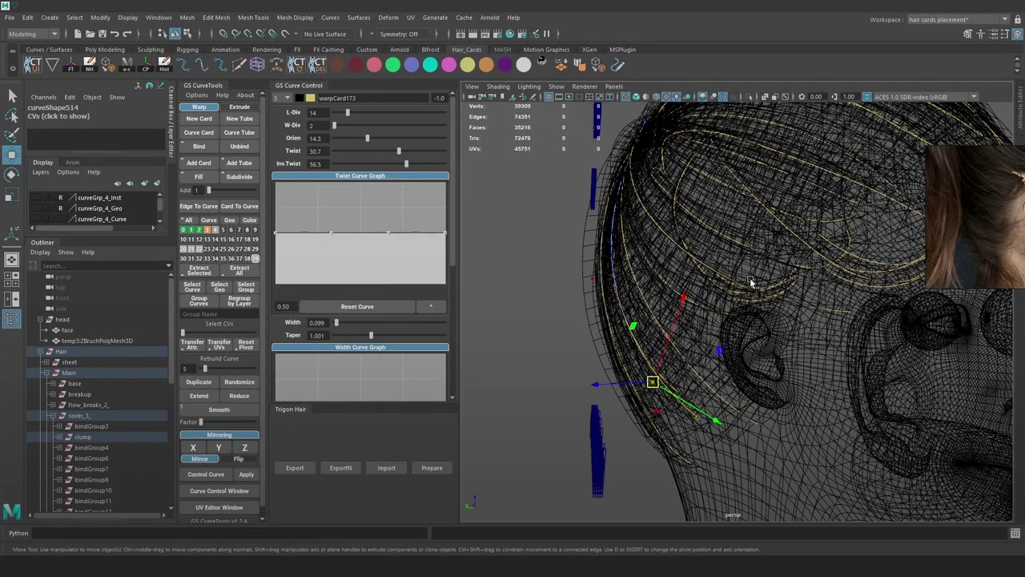
{"action": "key", "text": "6"}
{"action": "mouse_move", "coordinate": [725, 323]}
{"action": "left_mouse_down", "text": "alt"}
{"action": "mouse_move", "coordinate": [874, 297]}
{"action": "mouse_move", "coordinate": [858, 330]}
{"action": "mouse_move", "coordinate": [803, 349]}
{"action": "left_mouse_up", "text": "alt"}
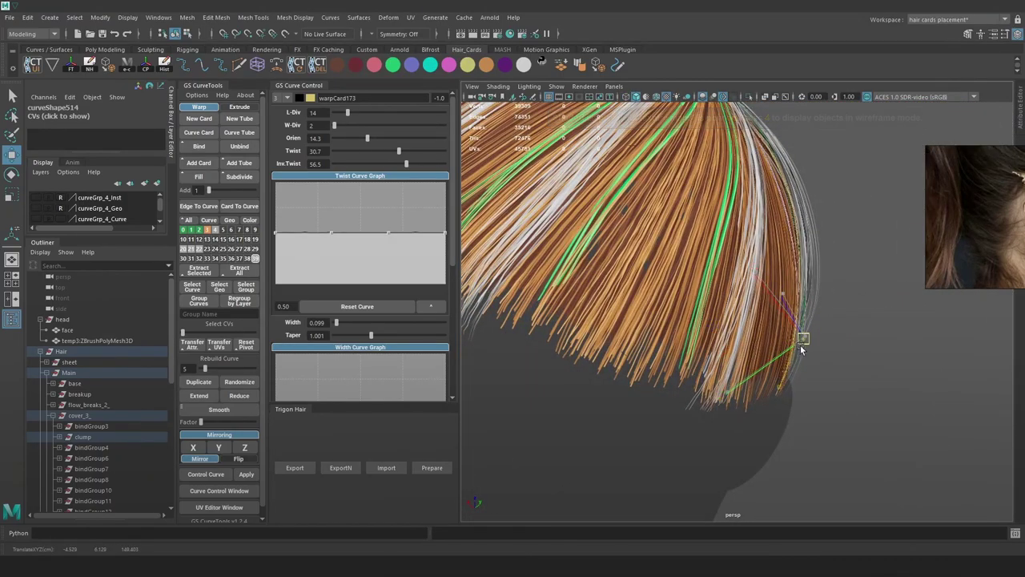
{"action": "mouse_move", "coordinate": [841, 303]}
{"action": "left_mouse_down", "text": "alt"}
{"action": "mouse_move", "coordinate": [746, 321]}
{"action": "mouse_move", "coordinate": [737, 249]}
{"action": "mouse_move", "coordinate": [710, 228]}
{"action": "mouse_move", "coordinate": [721, 213]}
{"action": "left_mouse_up", "text": "alt"}
{"action": "key", "text": "4"}
{"action": "left_click", "coordinate": [707, 215]}
{"action": "key", "text": "7"}
{"action": "key", "text": "alt+space"}
{"action": "key", "text": "6"}
{"action": "key", "text": "w"}
{"action": "left_click_drag", "start_coordinate": [721, 213], "coordinate": [671, 216]}
{"action": "left_click_drag", "start_coordinate": [670, 217], "coordinate": [737, 189], "text": "alt"}
Save the scene and switch the clump card's curve from vertex editing back to object selection
{"action": "key", "text": "ctrl+s"}
{"action": "left_click_drag", "start_coordinate": [812, 214], "coordinate": [697, 192], "text": "alt"}
{"action": "left_click_drag", "start_coordinate": [761, 228], "coordinate": [805, 316], "text": "alt"}
{"action": "left_click_drag", "start_coordinate": [807, 280], "coordinate": [878, 309], "text": "alt"}
{"action": "left_click_drag", "start_coordinate": [744, 309], "coordinate": [766, 258], "text": "alt"}
{"action": "right_click_drag", "start_coordinate": [750, 231], "coordinate": [886, 160]}
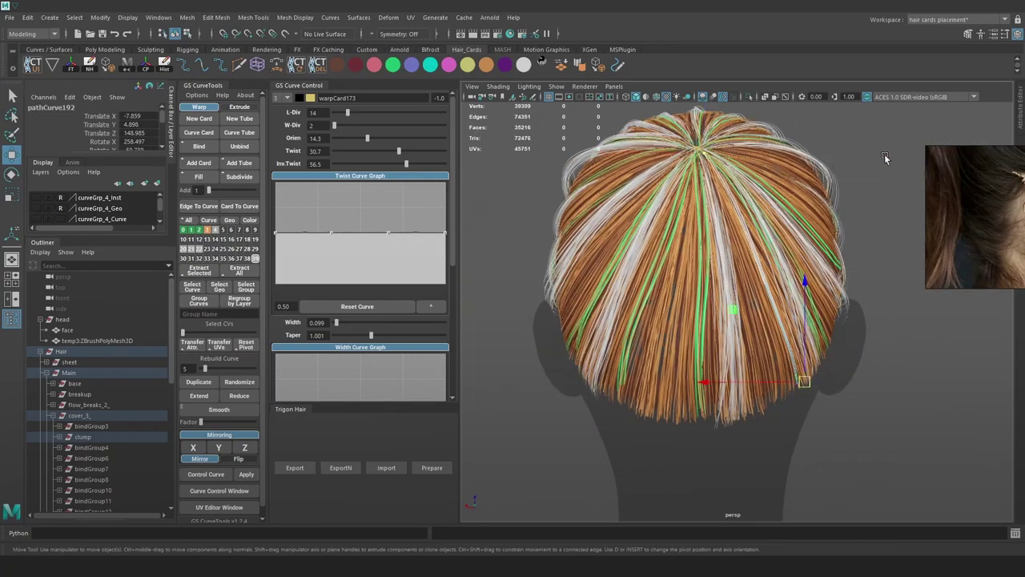
Fill in a new cover-layer card between the central and left cover cards at the back of the head
{"action": "key", "text": "4"}
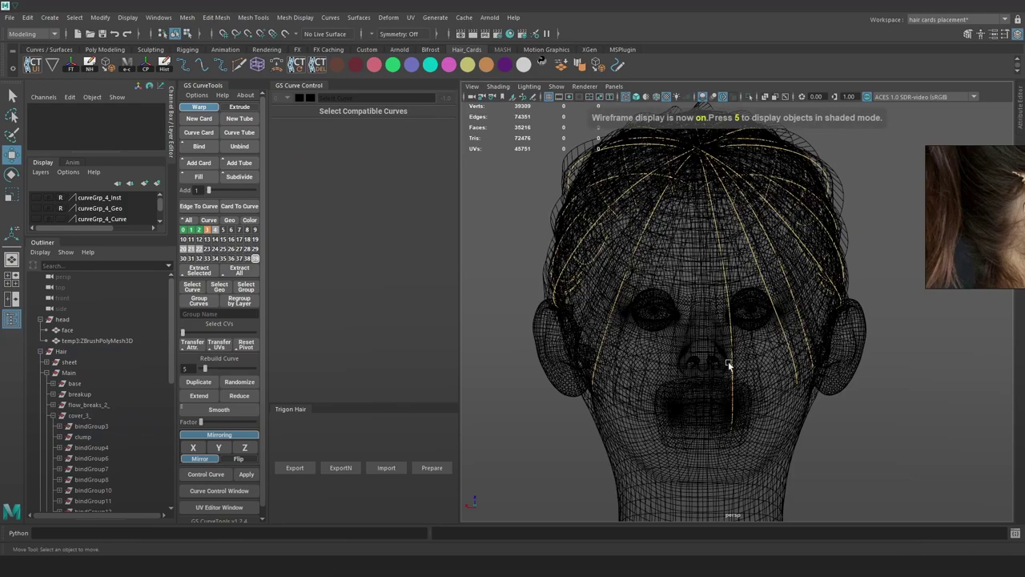
{"action": "left_click", "coordinate": [731, 360]}
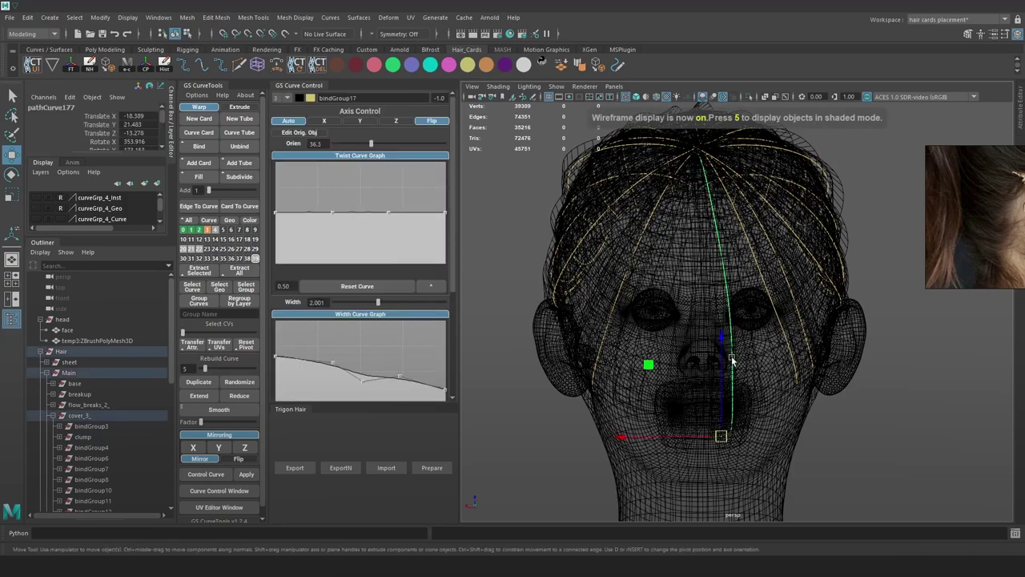
{"action": "left_click", "coordinate": [617, 307]}
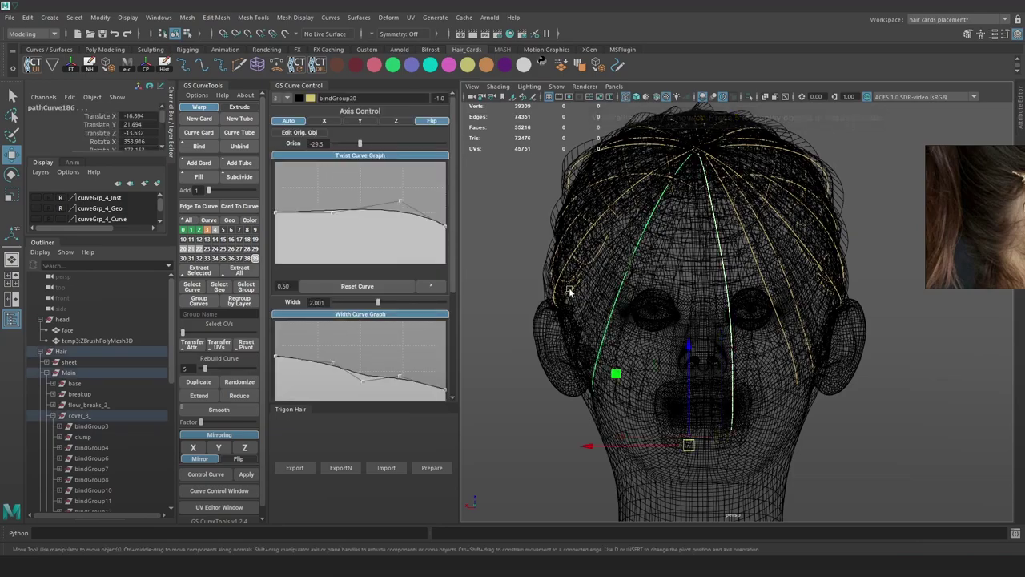
{"action": "left_click", "coordinate": [192, 180]}
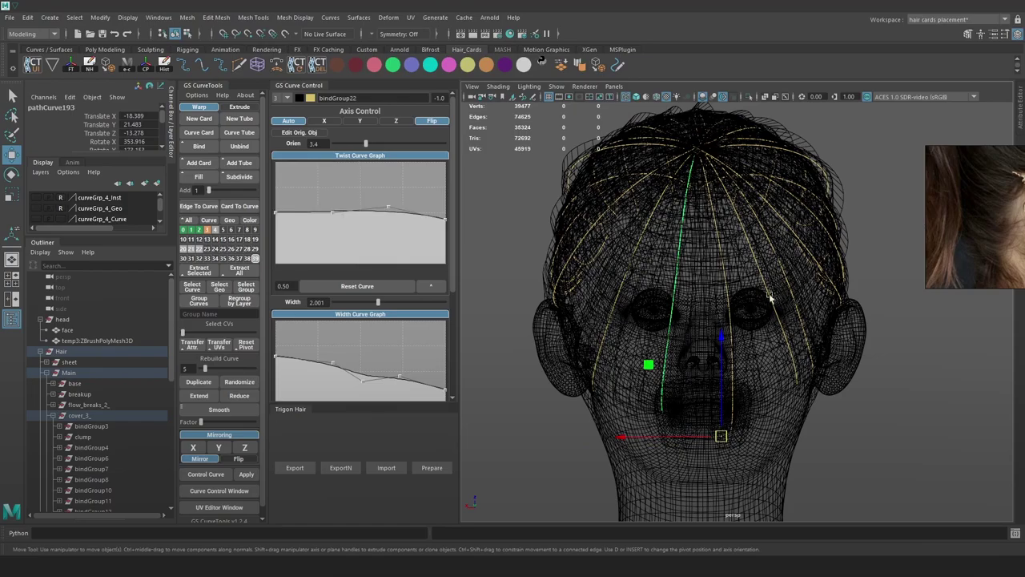
Switch the new cover card's curve to control-vertex editing and adjust its tip vertex at the hairline
{"action": "middle_click_drag", "start_coordinate": [703, 313], "coordinate": [733, 240], "text": "alt"}
{"action": "right_click_drag", "start_coordinate": [688, 248], "coordinate": [519, 205]}
{"action": "left_click_drag", "start_coordinate": [641, 296], "coordinate": [670, 313], "text": "alt"}
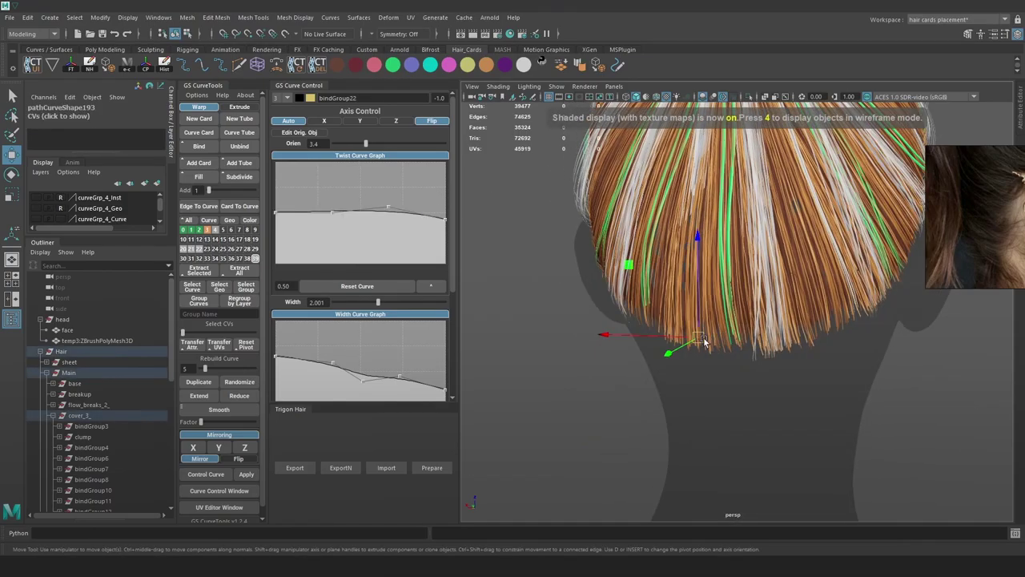
{"action": "left_click_drag", "start_coordinate": [673, 348], "coordinate": [679, 358]}
{"action": "right_click_drag", "start_coordinate": [680, 358], "coordinate": [732, 264], "text": "alt"}
{"action": "left_click_drag", "start_coordinate": [732, 263], "coordinate": [727, 238], "text": "alt"}
Move the new cover card's middle control vertex to the left and nudge it to follow the neighbouring hair flow
{"action": "key", "text": "4"}
{"action": "left_click", "coordinate": [874, 184]}
{"action": "left_click", "coordinate": [707, 277]}
{"action": "key", "text": "7"}
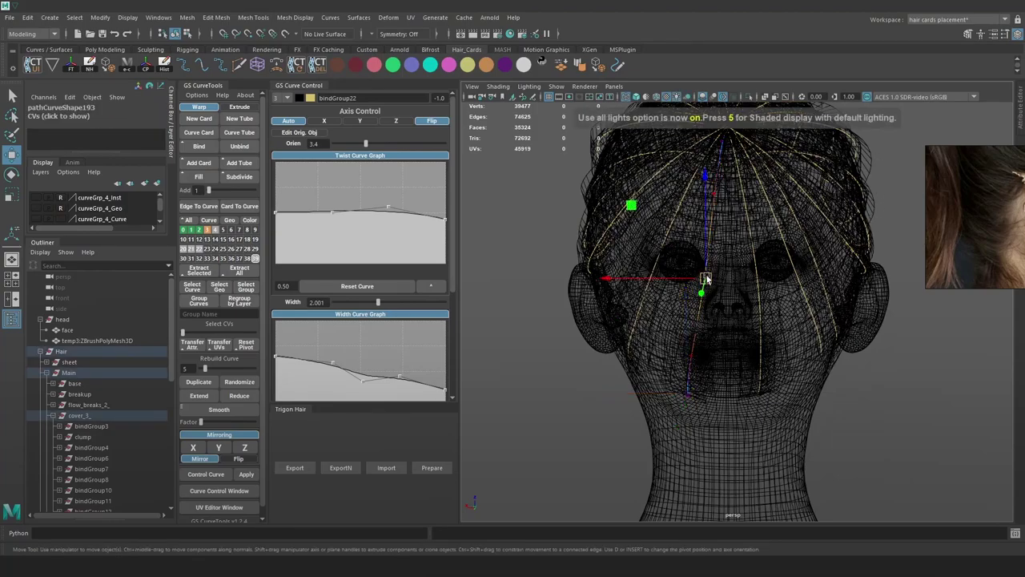
{"action": "key", "text": "6"}
{"action": "left_click_drag", "start_coordinate": [707, 279], "coordinate": [691, 274]}
{"action": "right_click_drag", "start_coordinate": [690, 275], "coordinate": [726, 239], "text": "alt"}
{"action": "left_click_drag", "start_coordinate": [727, 239], "coordinate": [742, 239], "text": "alt"}
{"action": "scroll", "coordinate": [742, 238], "scroll_direction": "up", "scroll_amount": 3}
{"action": "mouse_move", "coordinate": [694, 279]}
{"action": "left_mouse_down"}
{"action": "mouse_move", "coordinate": [678, 273]}
{"action": "mouse_move", "coordinate": [694, 270]}
{"action": "left_mouse_up"}
{"action": "right_click_drag", "start_coordinate": [695, 273], "coordinate": [735, 299], "text": "alt"}
{"action": "left_click_drag", "start_coordinate": [735, 299], "coordinate": [727, 357], "text": "alt"}
{"action": "scroll", "coordinate": [728, 358], "scroll_direction": "up", "scroll_amount": 1}
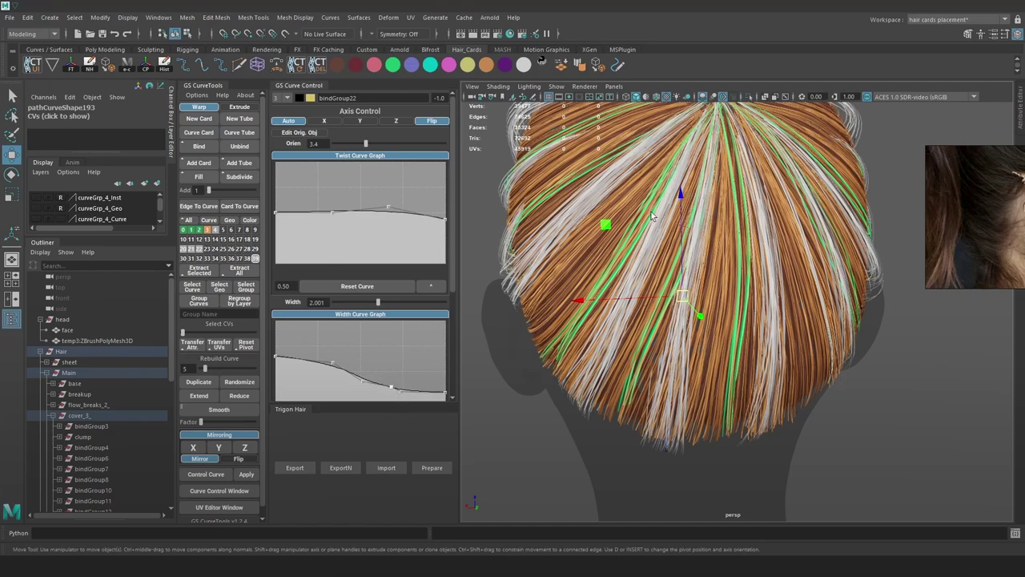
Reshape the new cover card's width and twist graphs, narrowing it toward the tip and raising the twist at the end
{"action": "left_click_drag", "start_coordinate": [332, 364], "coordinate": [329, 367]}
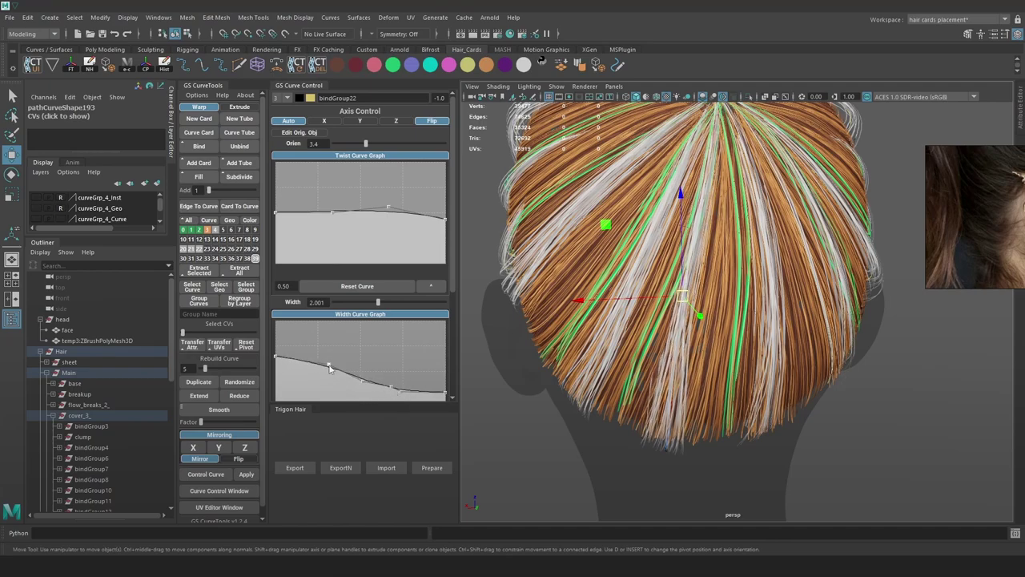
{"action": "left_click_drag", "start_coordinate": [390, 206], "coordinate": [446, 185]}
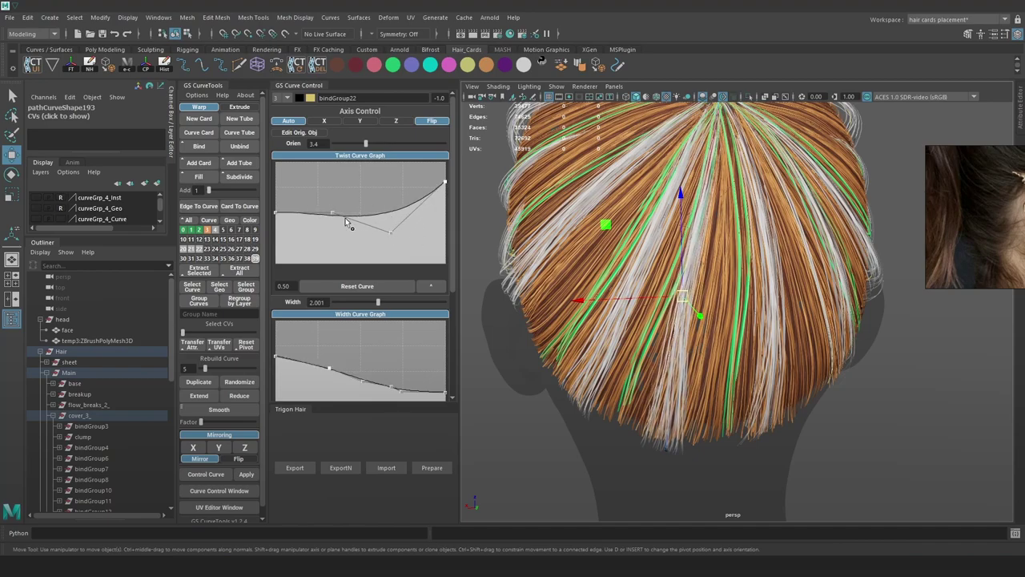
{"action": "left_click_drag", "start_coordinate": [333, 214], "coordinate": [336, 193]}
{"action": "left_click_drag", "start_coordinate": [719, 264], "coordinate": [683, 335], "text": "alt"}
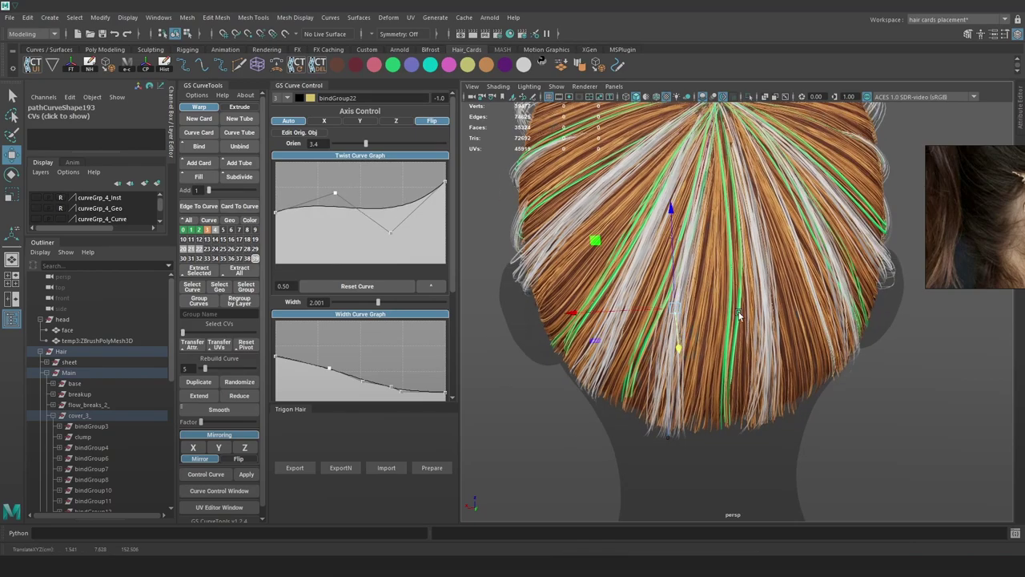
{"action": "right_click_drag", "start_coordinate": [730, 318], "coordinate": [725, 254], "text": "alt"}
{"action": "left_click_drag", "start_coordinate": [725, 254], "coordinate": [761, 269], "text": "alt"}
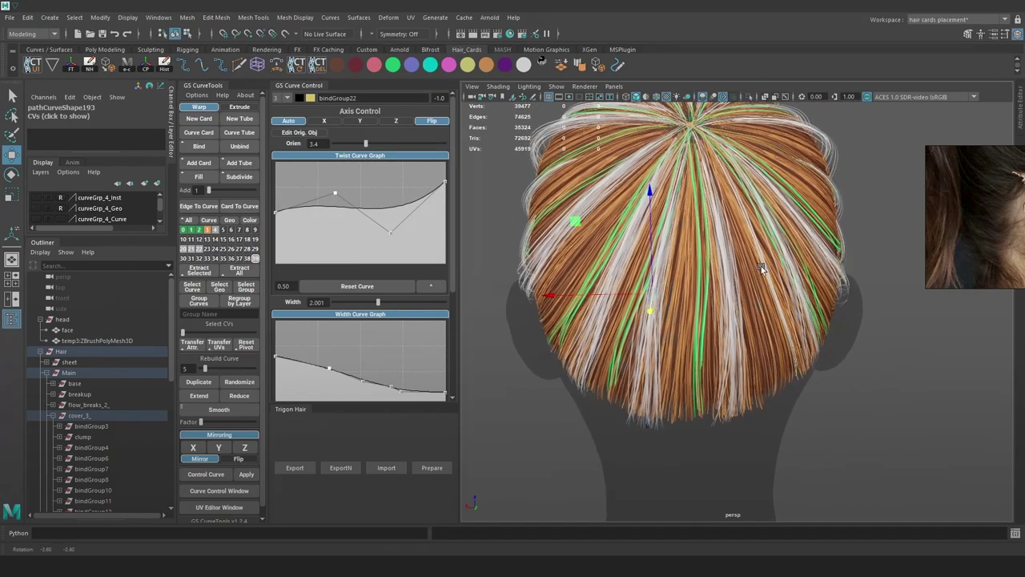
Duplicate the clump card on the right side and move the copy toward the centre of the back of the head
{"action": "key", "text": "4"}
{"action": "left_click", "coordinate": [771, 286]}
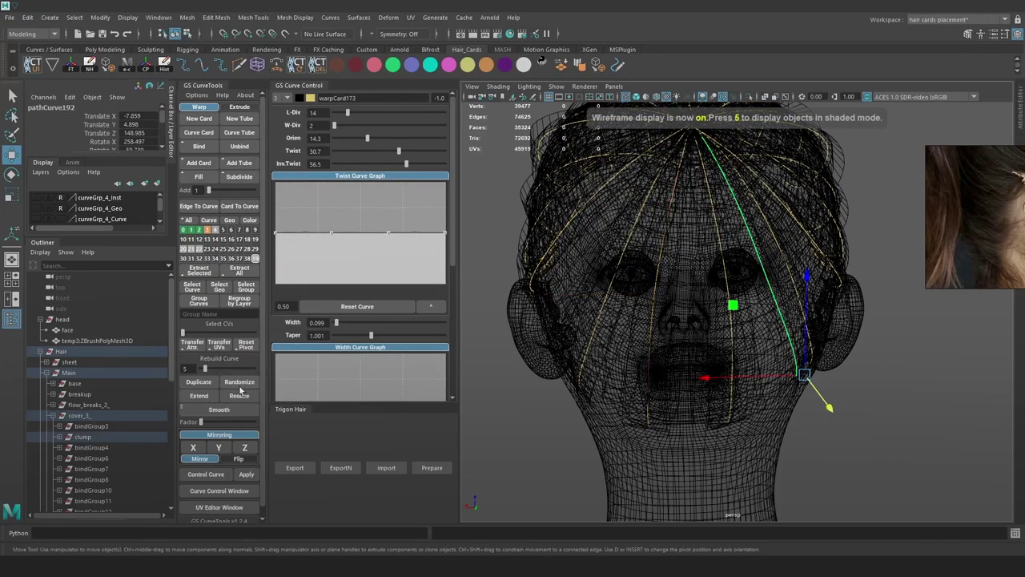
{"action": "left_click_drag", "start_coordinate": [772, 377], "coordinate": [666, 380]}
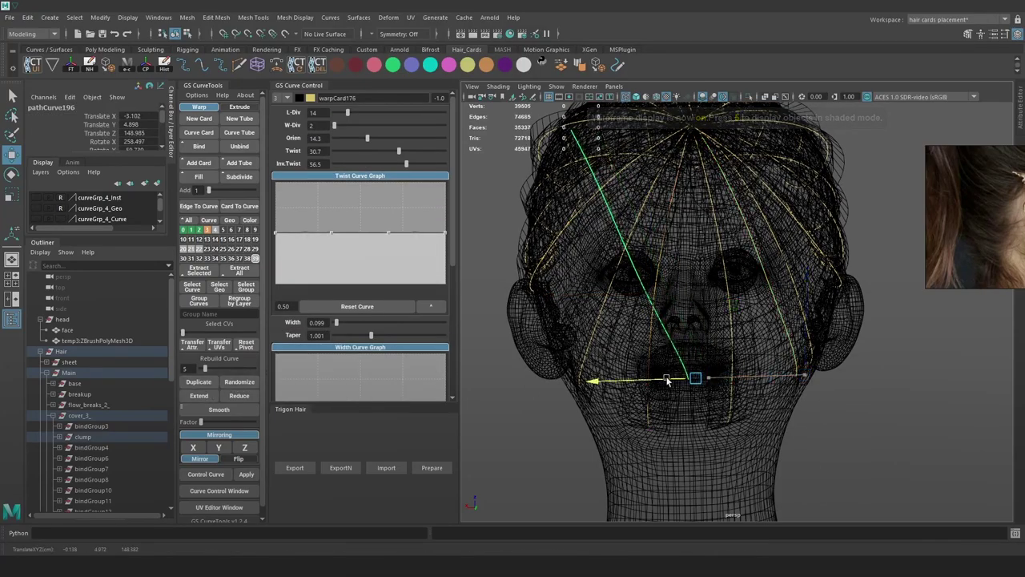
{"action": "left_click_drag", "start_coordinate": [694, 322], "coordinate": [695, 370]}
Rotate the duplicated clump card to hang down from the crown and set its orientation to -79.7
{"action": "key", "text": "6"}
{"action": "key", "text": "e"}
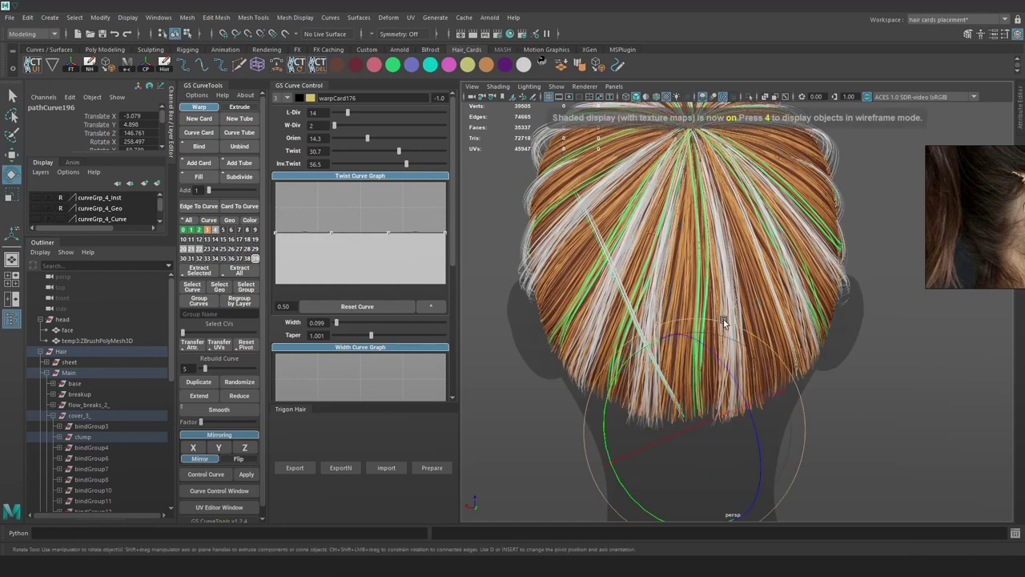
{"action": "left_click_drag", "start_coordinate": [723, 323], "coordinate": [773, 354]}
{"action": "key", "text": "w"}
{"action": "left_click_drag", "start_coordinate": [702, 450], "coordinate": [704, 451]}
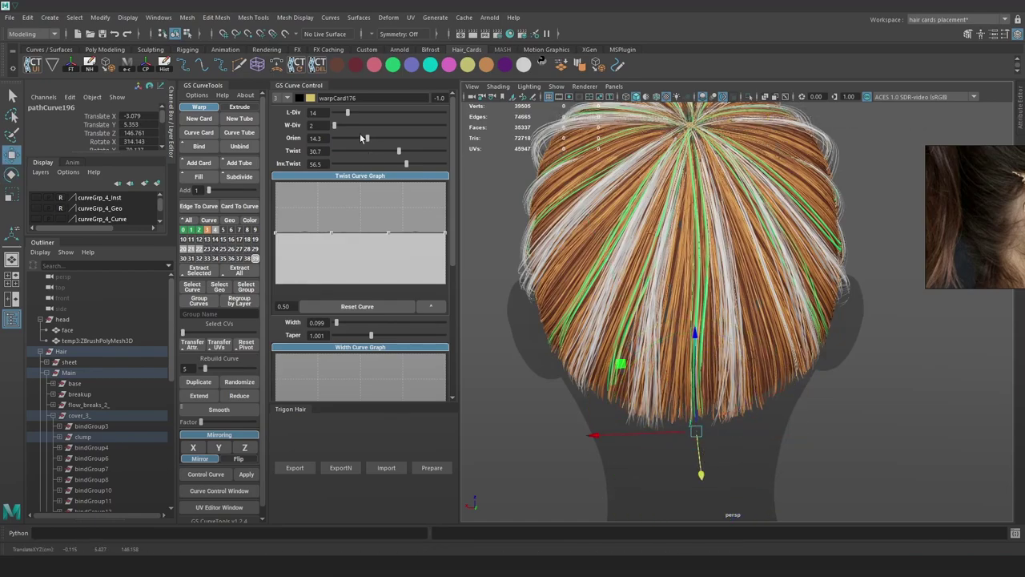
{"action": "left_click_drag", "start_coordinate": [346, 139], "coordinate": [351, 139]}
Nudge the duplicated clump card in depth so it sits against the hair surface
{"action": "left_click_drag", "start_coordinate": [701, 474], "coordinate": [702, 475]}
{"action": "middle_click_drag", "start_coordinate": [705, 461], "coordinate": [729, 417], "text": "alt"}
{"action": "scroll", "coordinate": [732, 380], "scroll_direction": "up", "scroll_amount": 2}
{"action": "left_click_drag", "start_coordinate": [732, 380], "coordinate": [705, 421], "text": "alt"}
{"action": "left_click_drag", "start_coordinate": [674, 476], "coordinate": [676, 478]}
{"action": "scroll", "coordinate": [741, 355], "scroll_direction": "down", "scroll_amount": 2}
Switch the duplicated clump card to control-vertex editing and shift its lower vertex sideways
{"action": "right_click_drag", "start_coordinate": [877, 174], "coordinate": [827, 199]}
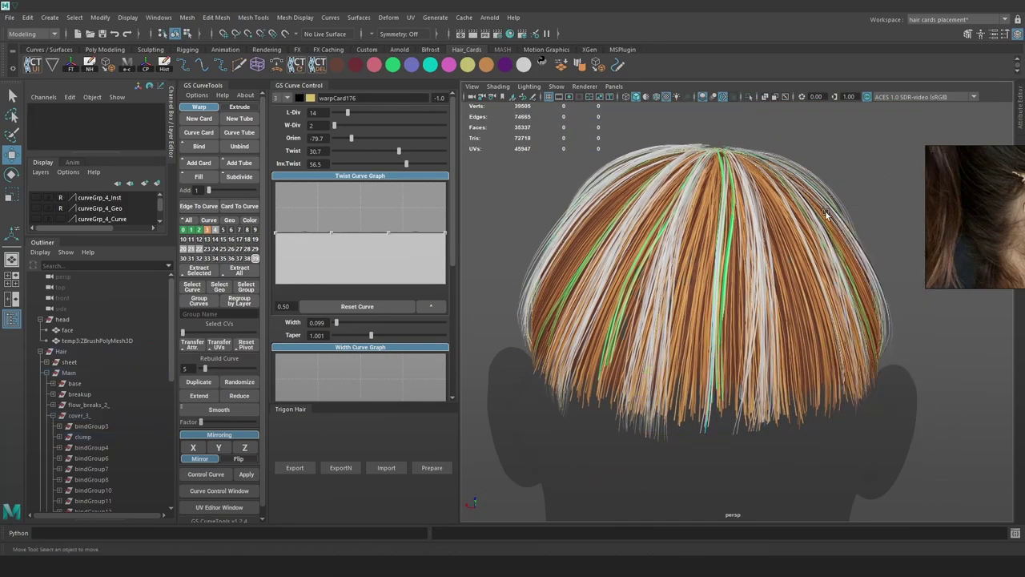
{"action": "key", "text": "4"}
{"action": "key", "text": "6"}
{"action": "left_click_drag", "start_coordinate": [695, 401], "coordinate": [684, 384]}
{"action": "key", "text": "ctrl+z"}
{"action": "middle_click_drag", "start_coordinate": [688, 389], "coordinate": [675, 389]}
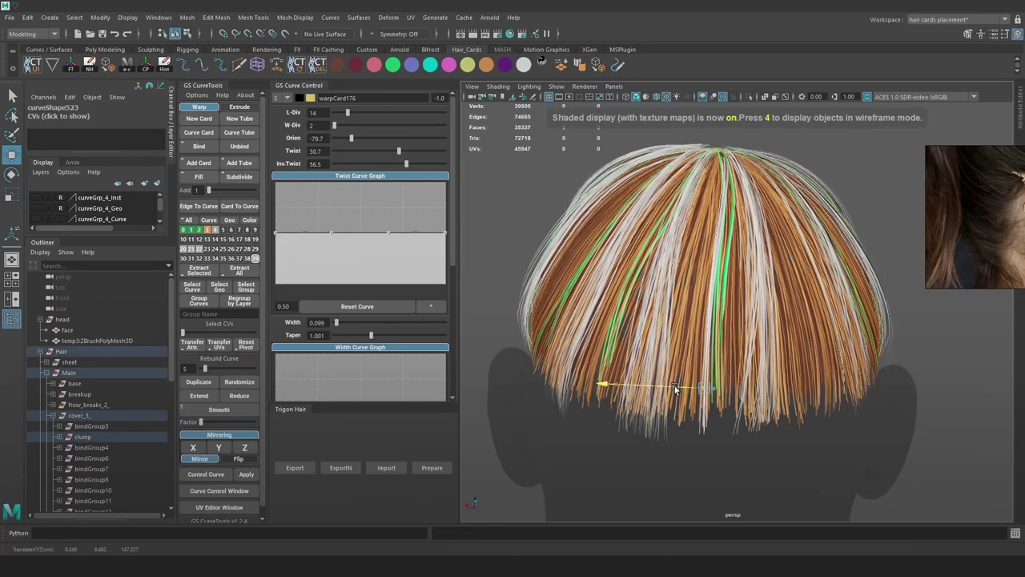
Reposition and rotate the duplicated clump card's upper control vertices so it leaves the crown along the hair flow
{"action": "left_click_drag", "start_coordinate": [735, 338], "coordinate": [757, 250], "text": "alt"}
{"action": "right_click_drag", "start_coordinate": [757, 250], "coordinate": [748, 235], "text": "alt"}
{"action": "key", "text": "4"}
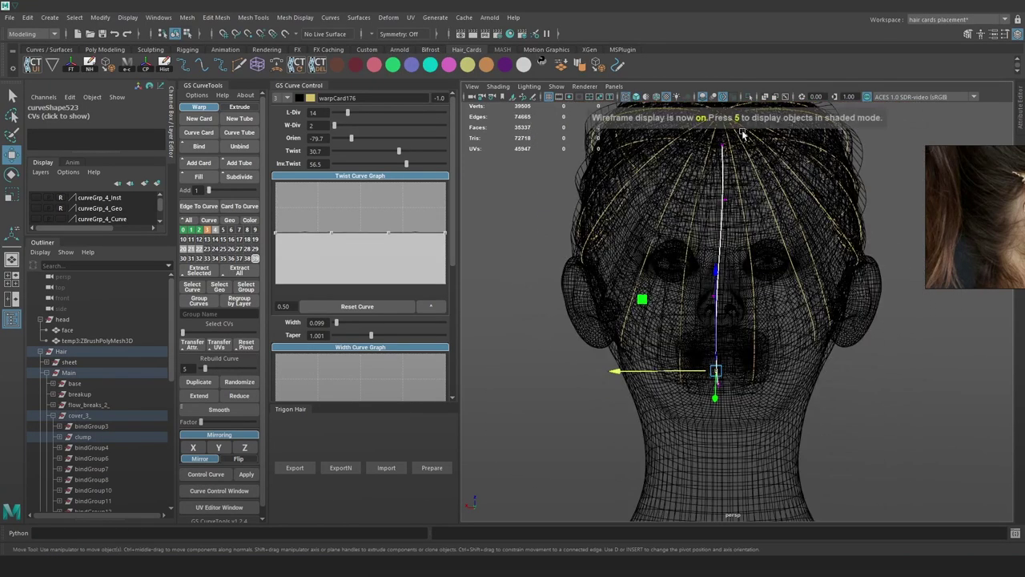
{"action": "left_click_drag", "start_coordinate": [711, 210], "coordinate": [707, 231], "text": "alt"}
{"action": "key", "text": "6"}
{"action": "middle_click_drag", "start_coordinate": [706, 223], "coordinate": [694, 221]}
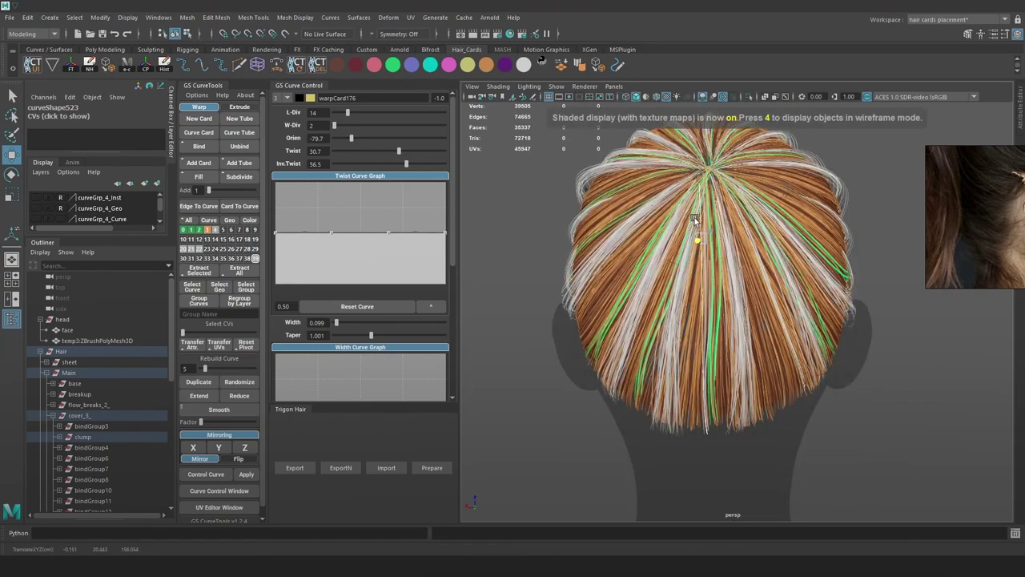
{"action": "key", "text": "ctrl+z"}
{"action": "key", "text": "ctrl+z"}
{"action": "left_click_drag", "start_coordinate": [674, 231], "coordinate": [666, 231]}
{"action": "key", "text": "e"}
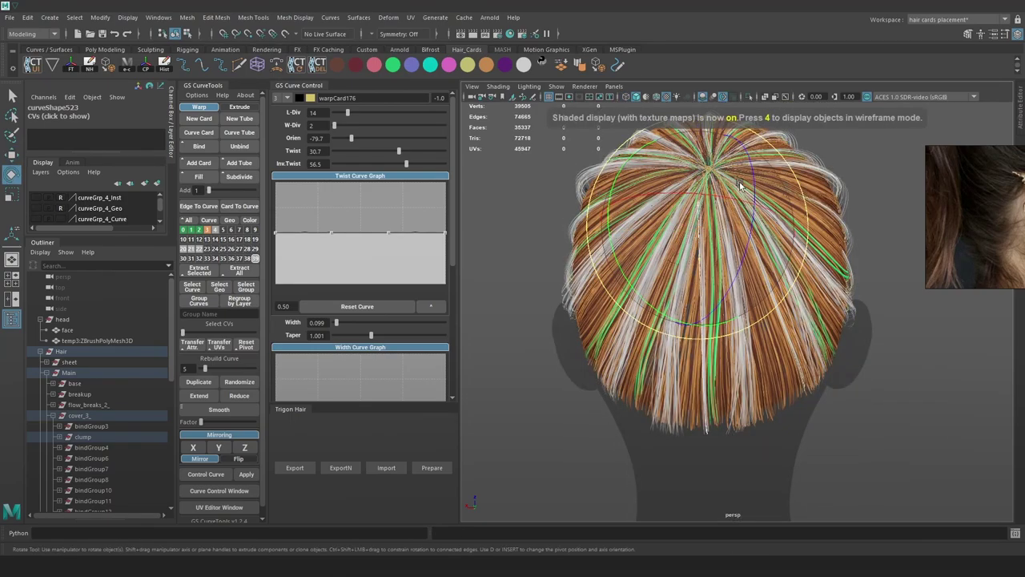
{"action": "left_click_drag", "start_coordinate": [791, 167], "coordinate": [796, 201]}
{"action": "key", "text": "w"}
{"action": "left_click_drag", "start_coordinate": [697, 229], "coordinate": [696, 219]}
Move the clump card's lower-middle control vertex to the left, away from the central strand
{"action": "key", "text": "4"}
{"action": "left_click_drag", "start_coordinate": [730, 341], "coordinate": [687, 362]}
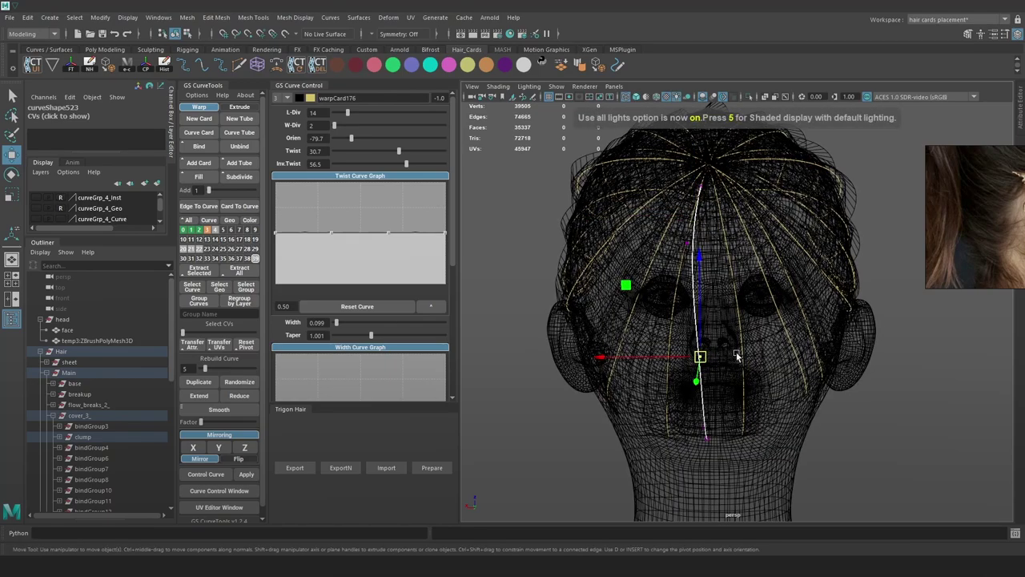
{"action": "key", "text": "6"}
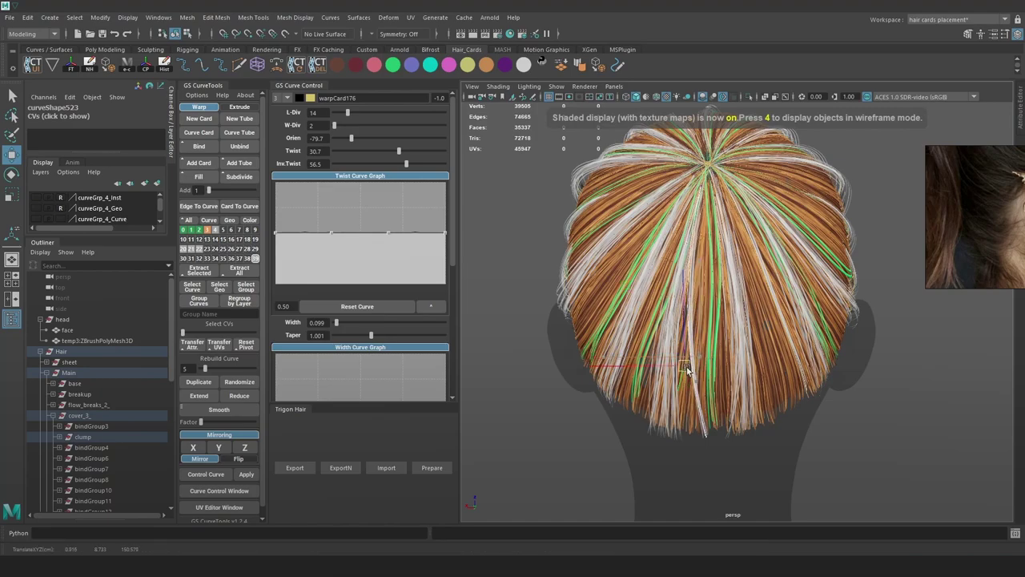
{"action": "left_click_drag", "start_coordinate": [690, 369], "coordinate": [690, 370]}
Nudge the clump card's upper-middle control vertex inward toward the head, working from the side
{"action": "left_click_drag", "start_coordinate": [757, 317], "coordinate": [680, 344], "text": "alt"}
{"action": "left_click", "coordinate": [689, 239]}
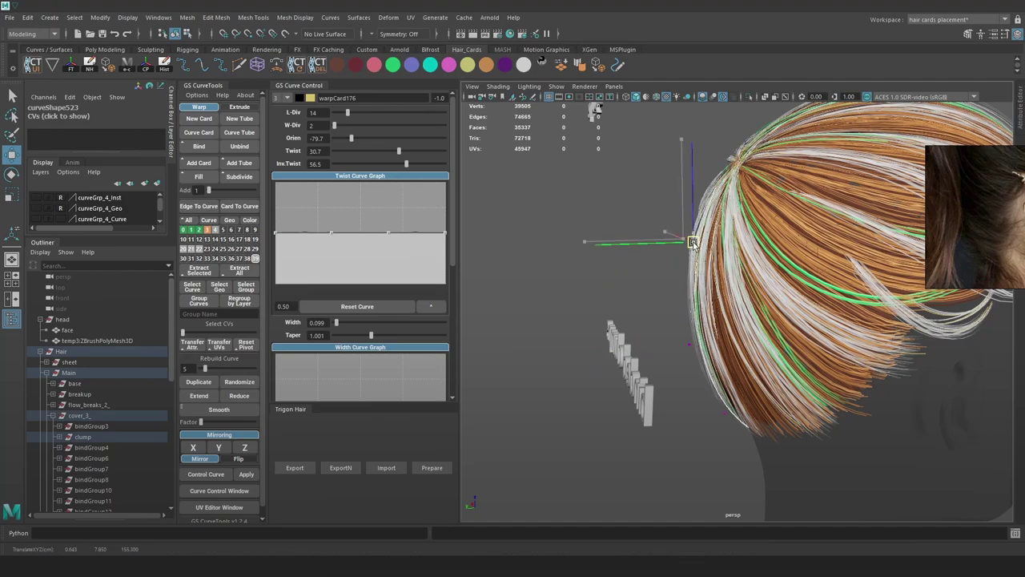
{"action": "left_click_drag", "start_coordinate": [692, 243], "coordinate": [693, 243]}
{"action": "left_click_drag", "start_coordinate": [705, 240], "coordinate": [780, 224], "text": "alt"}
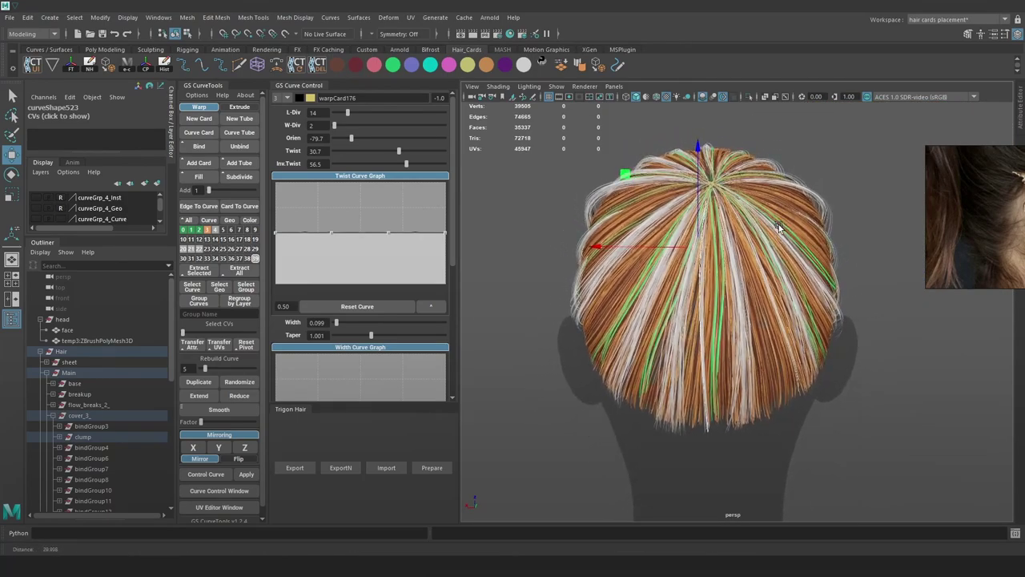
{"action": "middle_click_drag", "start_coordinate": [764, 252], "coordinate": [753, 259], "text": "alt"}
{"action": "right_click_drag", "start_coordinate": [753, 259], "coordinate": [756, 295], "text": "alt"}
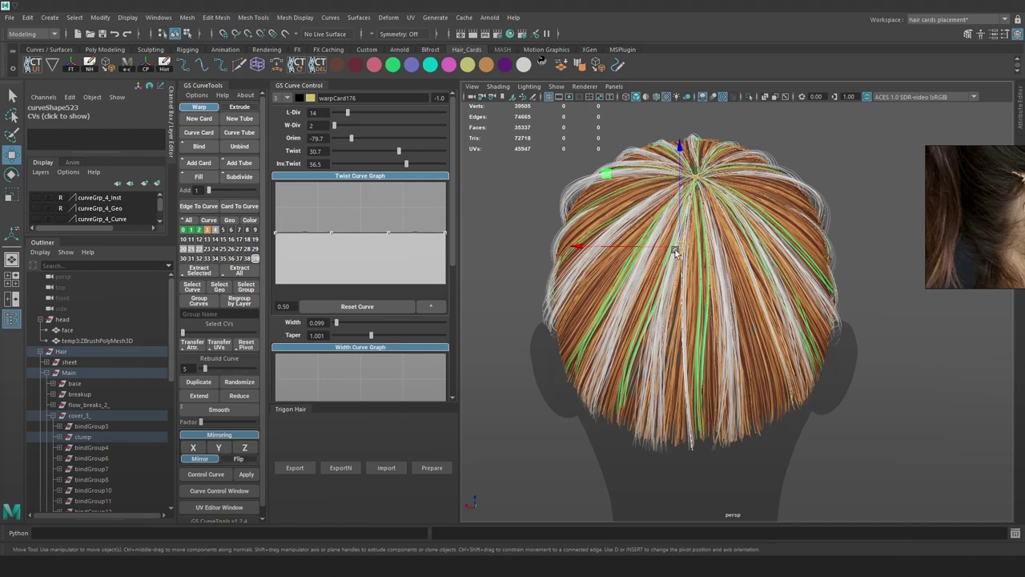
{"action": "right_click_drag", "start_coordinate": [711, 362], "coordinate": [762, 375], "text": "alt"}
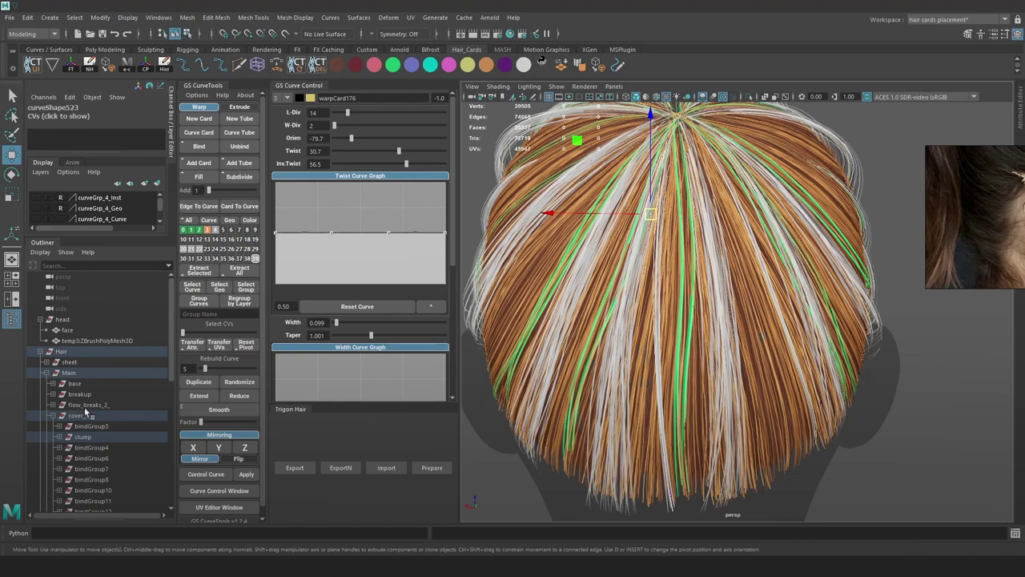
Toggle curve visibility for layer 2 and select the central green flow-break card's curve
{"action": "right_click", "coordinate": [199, 231]}
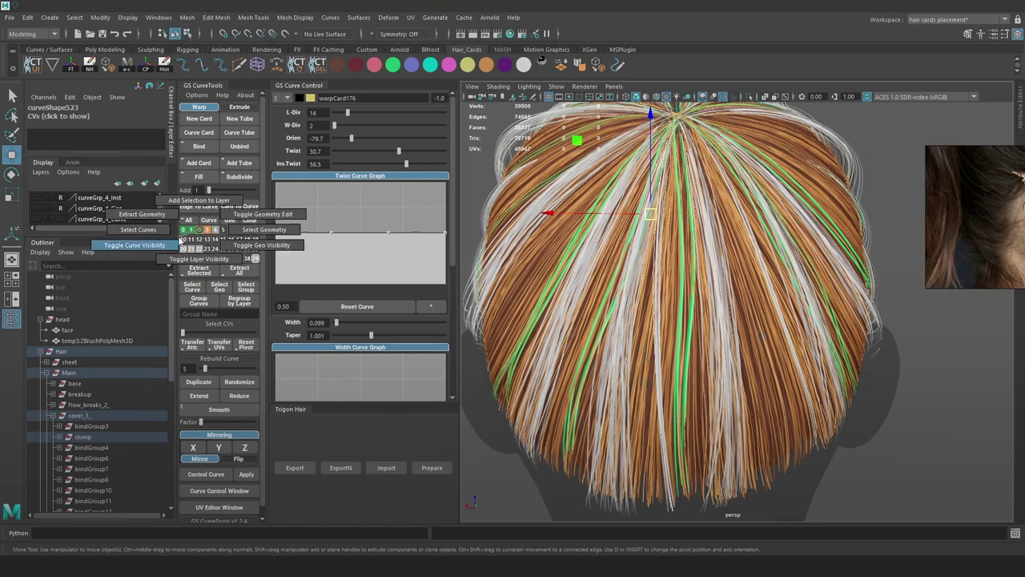
{"action": "right_click_drag", "start_coordinate": [180, 241], "coordinate": [178, 242]}
{"action": "left_click_drag", "start_coordinate": [700, 377], "coordinate": [692, 364], "text": "alt"}
{"action": "key", "text": "5"}
{"action": "left_click", "coordinate": [676, 346]}
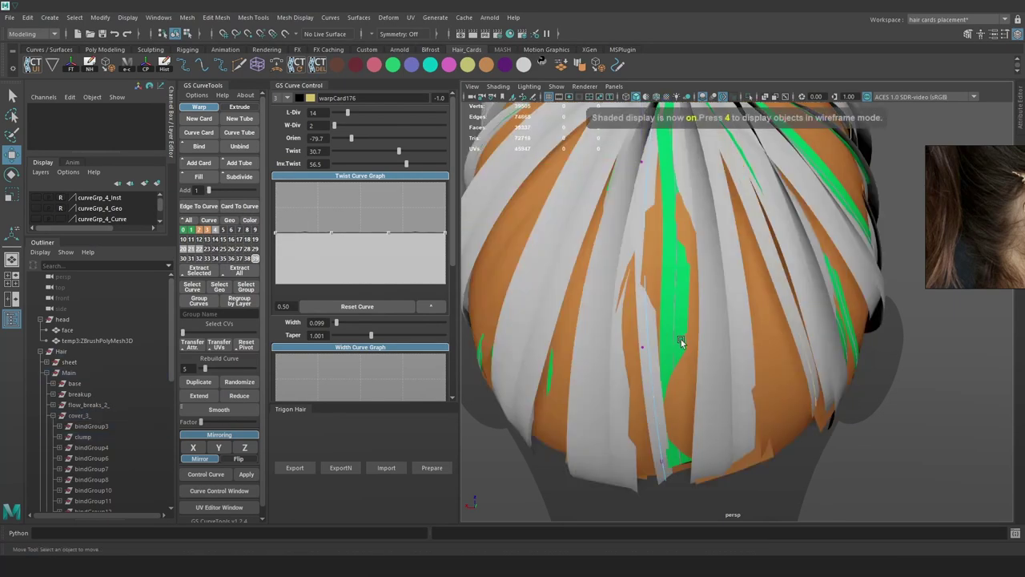
{"action": "key", "text": "4"}
{"action": "left_click", "coordinate": [676, 329]}
Switch the central flow-break card to control-vertex editing and move a lower vertex sideways
{"action": "right_click_drag", "start_coordinate": [791, 252], "coordinate": [749, 260], "text": "alt"}
{"action": "right_click_drag", "start_coordinate": [921, 143], "coordinate": [869, 145]}
{"action": "left_click_drag", "start_coordinate": [749, 309], "coordinate": [737, 281], "text": "alt"}
{"action": "right_click_drag", "start_coordinate": [736, 281], "coordinate": [761, 296], "text": "alt"}
{"action": "left_click", "coordinate": [672, 393]}
{"action": "key", "text": "7"}
{"action": "key", "text": "6"}
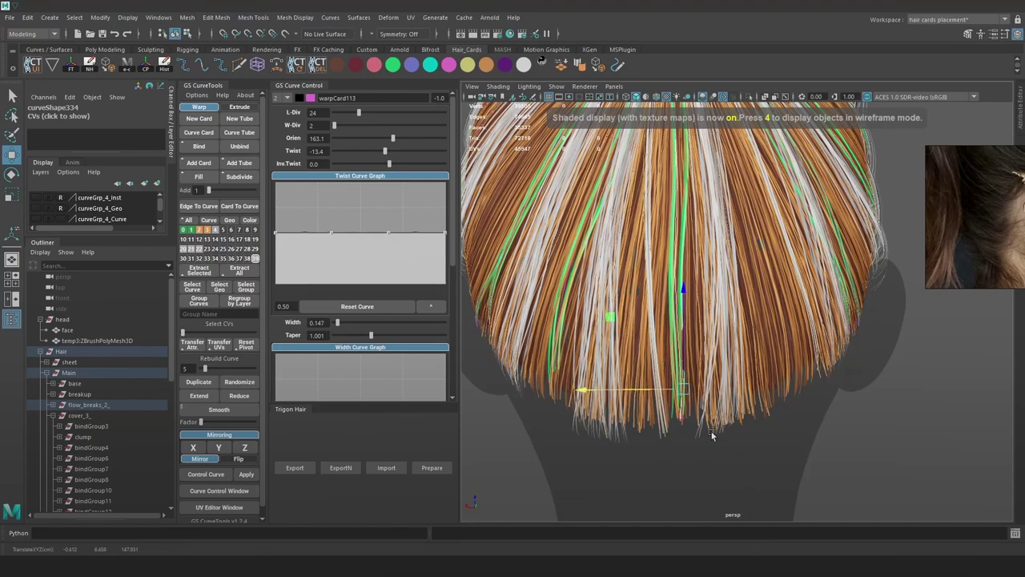
Adjust the lower vertex and tip vertex of the central flow-break card so its end lies within the gap
{"action": "key", "text": "4"}
{"action": "key", "text": "7"}
{"action": "key", "text": "alt+space"}
{"action": "right_click_drag", "start_coordinate": [680, 378], "coordinate": [685, 382], "text": "alt"}
{"action": "key", "text": "6"}
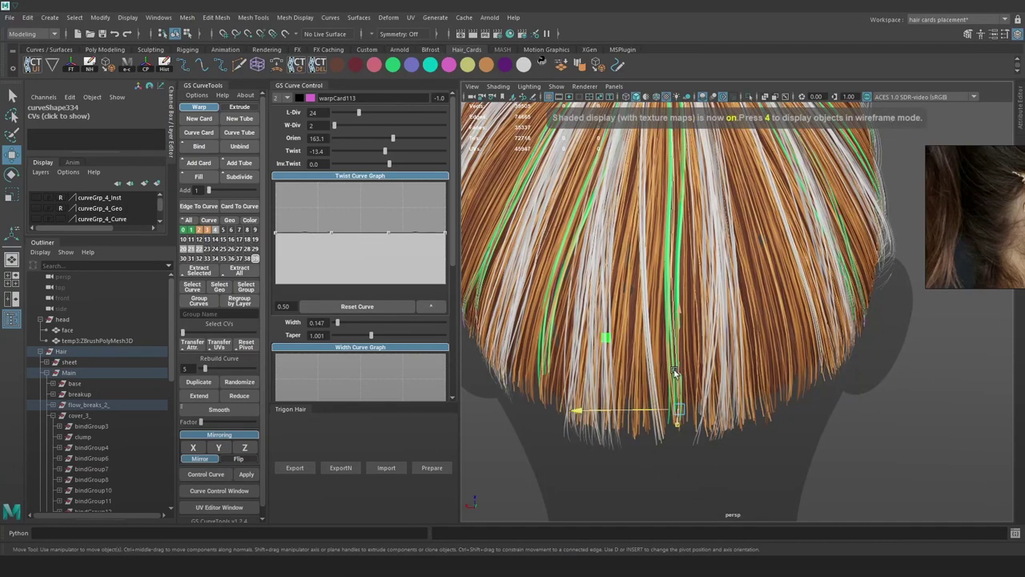
{"action": "left_click_drag", "start_coordinate": [647, 428], "coordinate": [667, 405]}
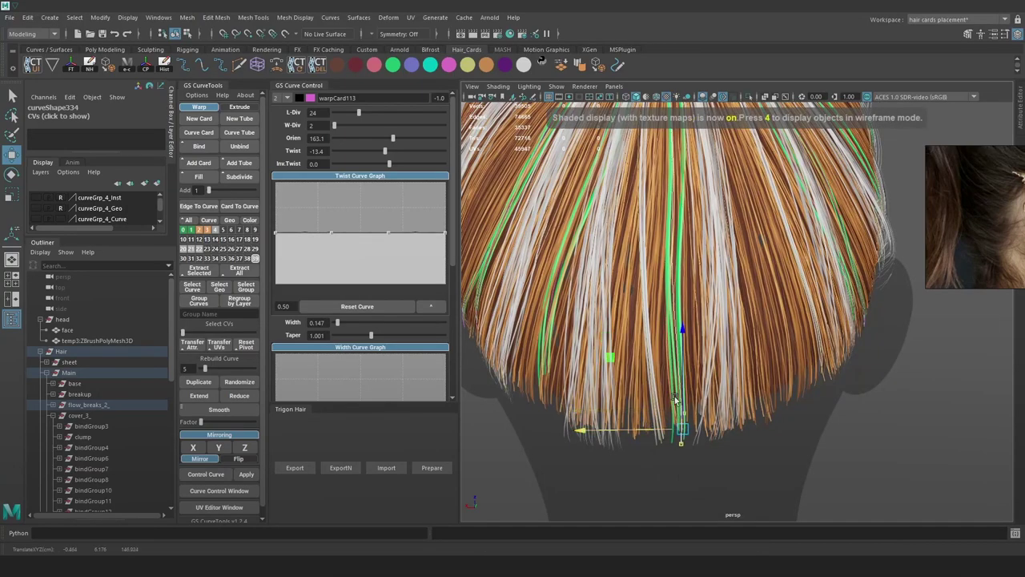
Move the central flow-break card's middle control vertex sideways to straighten it between the neighbouring cards
{"action": "key", "text": "4"}
{"action": "right_click_drag", "start_coordinate": [706, 298], "coordinate": [711, 277], "text": "alt"}
{"action": "left_click", "coordinate": [655, 286]}
{"action": "left_click_drag", "start_coordinate": [660, 289], "coordinate": [658, 289]}
{"action": "left_click_drag", "start_coordinate": [649, 274], "coordinate": [666, 276]}
{"action": "key", "text": "6"}
{"action": "right_click_drag", "start_coordinate": [737, 291], "coordinate": [705, 288], "text": "alt"}
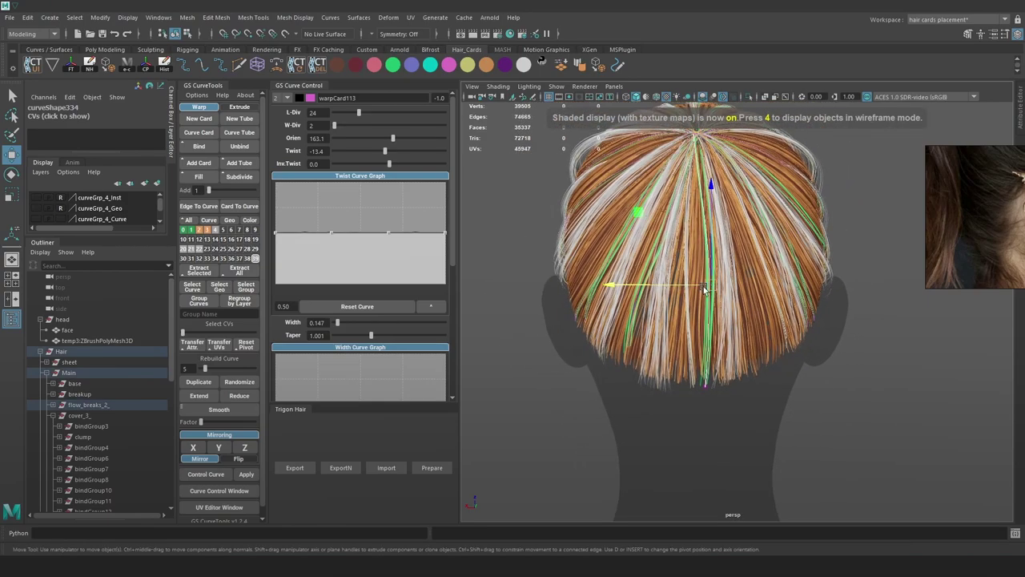
Undo the accidental selection change and adjust the soft-selection falloff around the flow-break card's middle vertex
{"action": "left_click", "coordinate": [686, 286]}
{"action": "key", "text": "ctrl+z"}
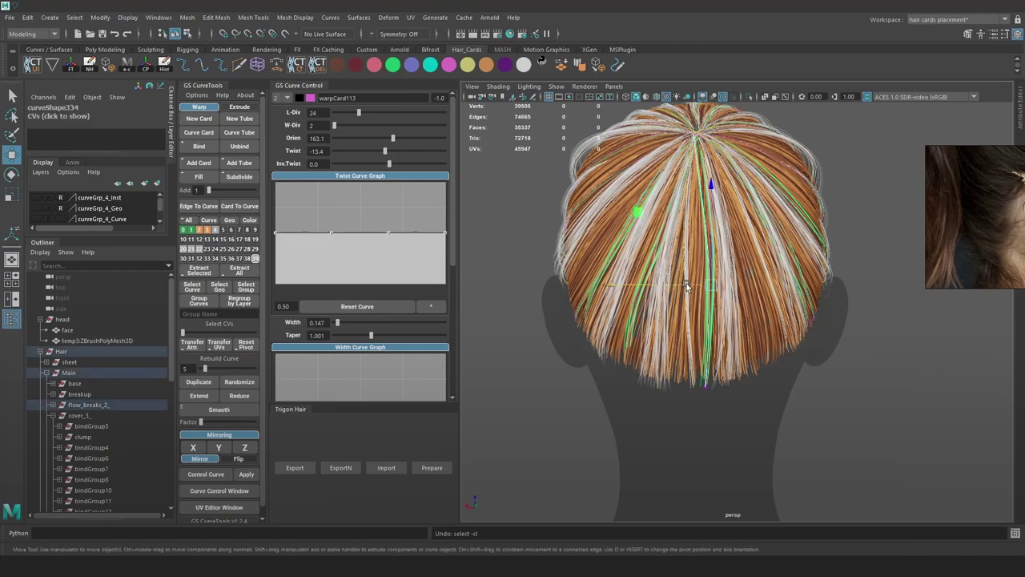
{"action": "key", "text": "b"}
{"action": "left_click_drag", "start_coordinate": [685, 289], "coordinate": [796, 292]}
{"action": "key", "text": "b"}
Examine the central flow-break card's tip and its curve against the surrounding hair from the side and back
{"action": "right_click_drag", "start_coordinate": [795, 292], "coordinate": [764, 427], "text": "alt"}
{"action": "middle_click_drag", "start_coordinate": [763, 426], "coordinate": [779, 309], "text": "alt"}
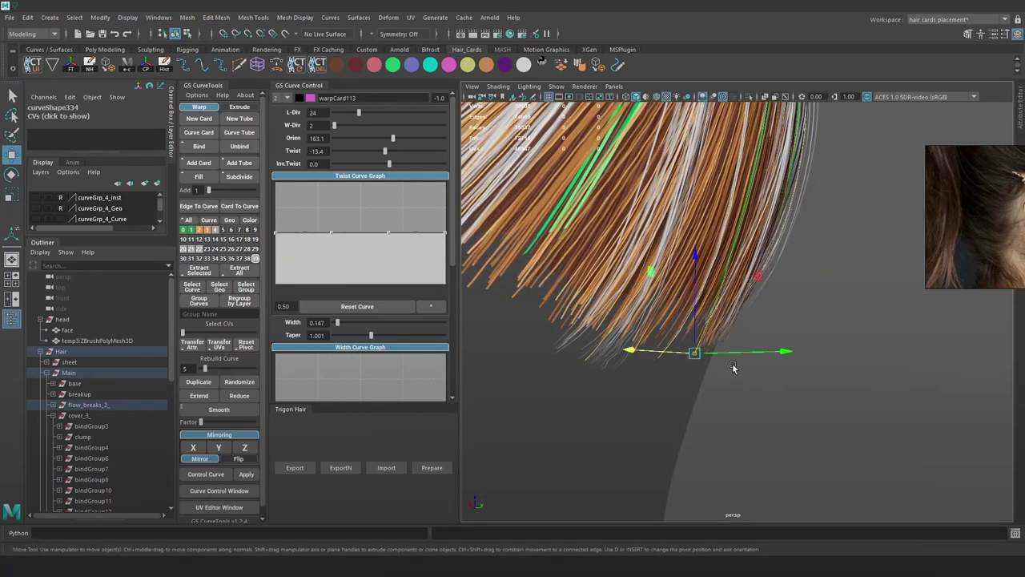
{"action": "key", "text": "f"}
{"action": "right_click_drag", "start_coordinate": [753, 347], "coordinate": [725, 305], "text": "alt"}
{"action": "left_click_drag", "start_coordinate": [825, 335], "coordinate": [869, 297], "text": "alt"}
{"action": "right_click_drag", "start_coordinate": [833, 272], "coordinate": [777, 220], "text": "alt"}
{"action": "middle_click_drag", "start_coordinate": [777, 221], "coordinate": [755, 334], "text": "alt"}
{"action": "right_click_drag", "start_coordinate": [755, 334], "coordinate": [744, 312], "text": "alt"}
{"action": "key", "text": "4"}
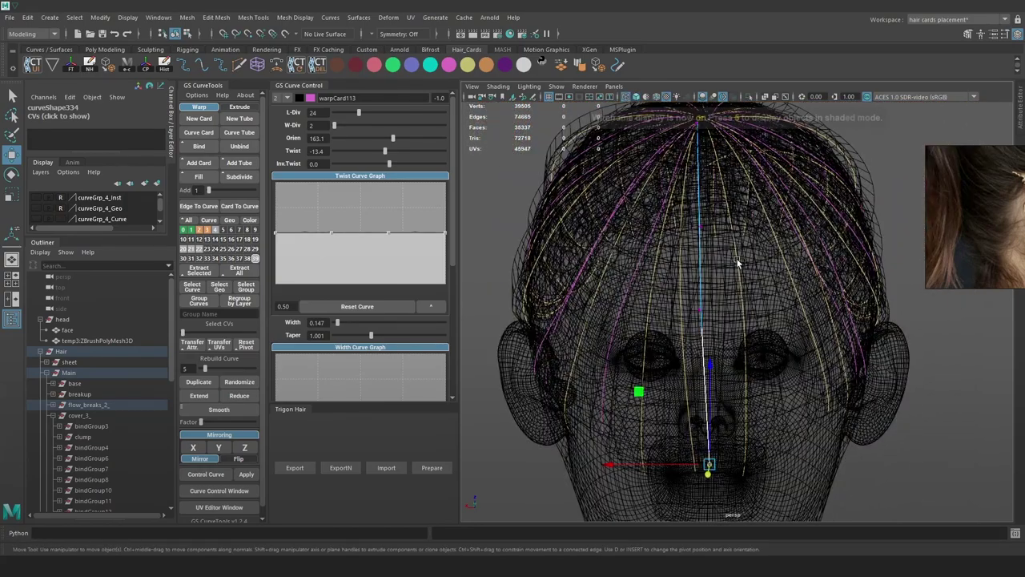
Adjust the central flow-break card's control vertices using soft selection, and check the card's fit from several sides
{"action": "left_click_drag", "start_coordinate": [687, 243], "coordinate": [659, 230]}
{"action": "key", "text": "6"}
{"action": "key", "text": "6"}
{"action": "key", "text": "b"}
{"action": "left_click_drag", "start_coordinate": [725, 249], "coordinate": [781, 240], "text": "alt"}
{"action": "right_click_drag", "start_coordinate": [781, 241], "coordinate": [751, 275], "text": "alt"}
{"action": "left_click_drag", "start_coordinate": [697, 271], "coordinate": [779, 276], "text": "alt"}
{"action": "right_click_drag", "start_coordinate": [779, 277], "coordinate": [756, 261], "text": "alt"}
{"action": "left_click_drag", "start_coordinate": [757, 261], "coordinate": [738, 263], "text": "alt"}
{"action": "key", "text": "4"}
Move and rotate the control vertices of the next card on the side of the head to follow the surrounding strands
{"action": "left_click", "coordinate": [600, 265]}
{"action": "right_click_drag", "start_coordinate": [865, 174], "coordinate": [811, 177]}
{"action": "left_click_drag", "start_coordinate": [801, 200], "coordinate": [761, 220], "text": "alt"}
{"action": "key", "text": "7"}
{"action": "left_click_drag", "start_coordinate": [711, 233], "coordinate": [788, 270]}
{"action": "key", "text": "4"}
{"action": "key", "text": "6"}
{"action": "left_click", "coordinate": [779, 267]}
{"action": "key", "text": "ctrl+z"}
{"action": "left_click_drag", "start_coordinate": [782, 262], "coordinate": [789, 262]}
{"action": "key", "text": "e"}
{"action": "left_click_drag", "start_coordinate": [782, 338], "coordinate": [698, 311], "text": "alt"}
{"action": "key", "text": "w"}
{"action": "left_click", "coordinate": [851, 211]}
{"action": "left_click_drag", "start_coordinate": [847, 213], "coordinate": [881, 237], "text": "alt"}
Move and rotate the upper control vertex of the side cover card bindGroup15 close to the crown
{"action": "key", "text": "4"}
{"action": "left_click", "coordinate": [593, 267]}
{"action": "left_click", "coordinate": [631, 259]}
{"action": "right_click_drag", "start_coordinate": [841, 178], "coordinate": [785, 184]}
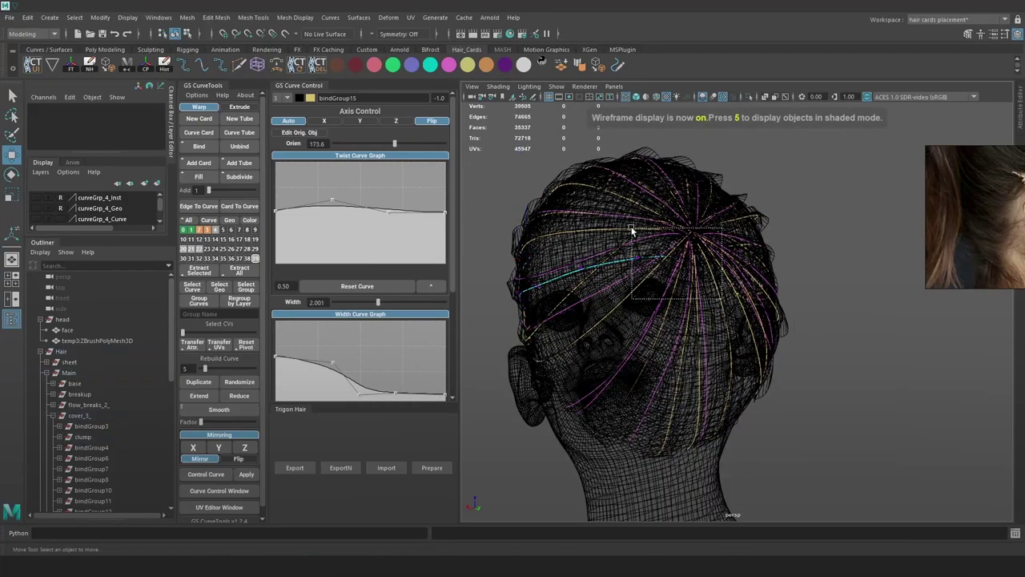
{"action": "left_click_drag", "start_coordinate": [632, 229], "coordinate": [631, 227]}
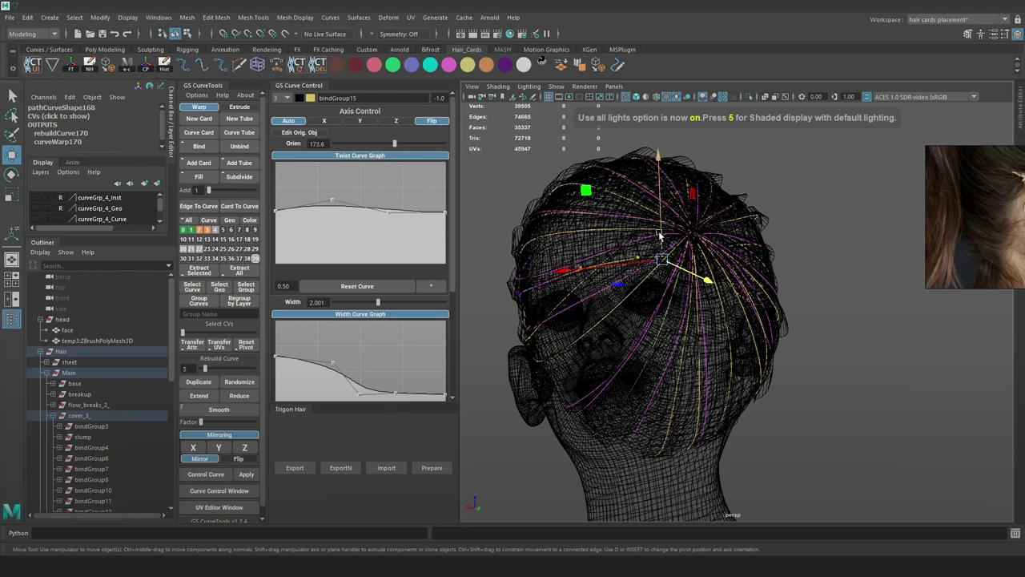
{"action": "key", "text": "6"}
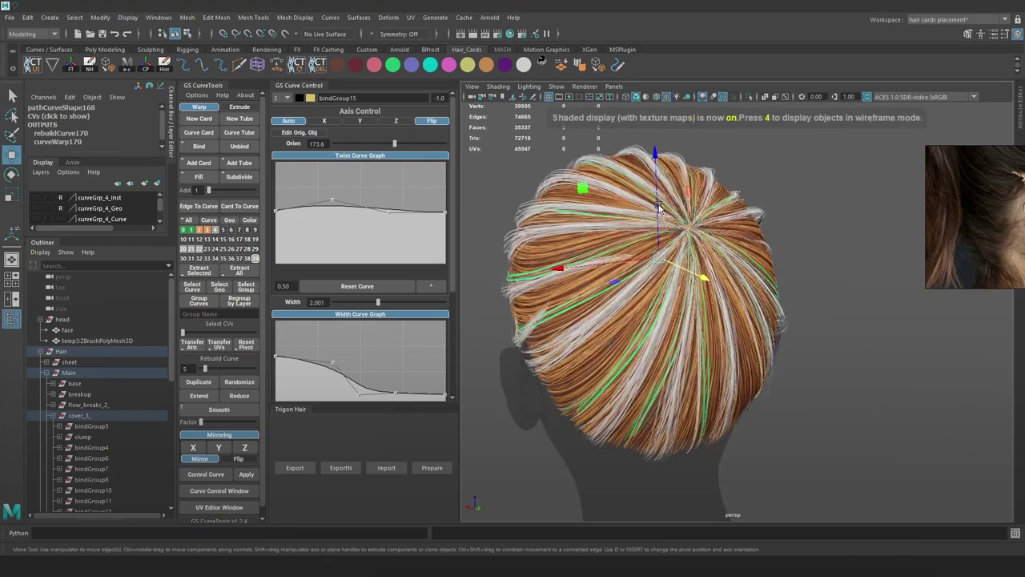
{"action": "key", "text": "e"}
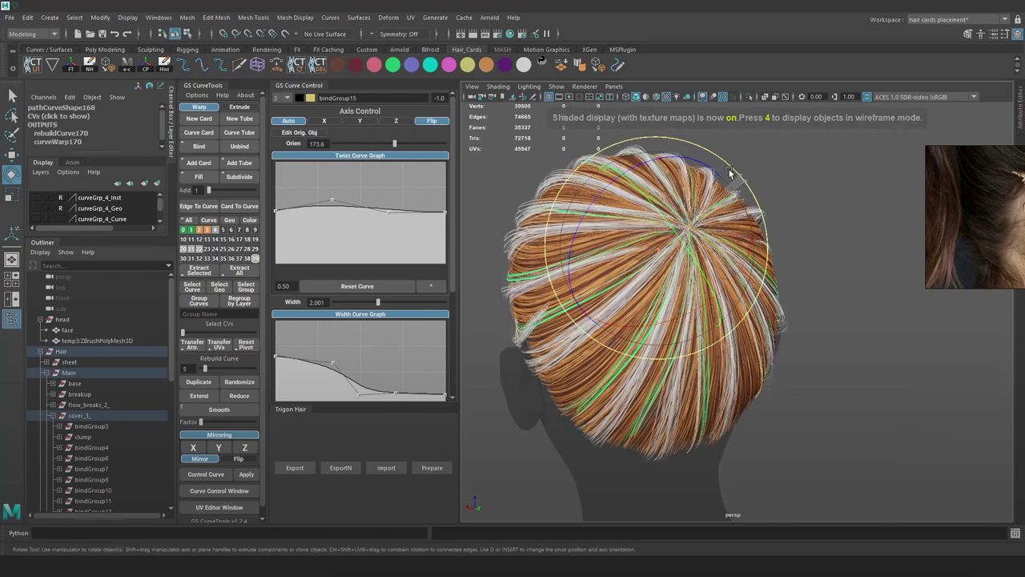
{"action": "left_click_drag", "start_coordinate": [733, 173], "coordinate": [726, 169]}
{"action": "key", "text": "w"}
{"action": "left_click", "coordinate": [810, 183]}
Collapse the cover_3_ group in the scene hierarchy and show the layer 4 hair cards
{"action": "left_click_drag", "start_coordinate": [693, 229], "coordinate": [566, 222], "text": "alt"}
{"action": "right_click_drag", "start_coordinate": [567, 226], "coordinate": [737, 244], "text": "alt"}
{"action": "left_click_drag", "start_coordinate": [737, 244], "coordinate": [813, 256], "text": "alt"}
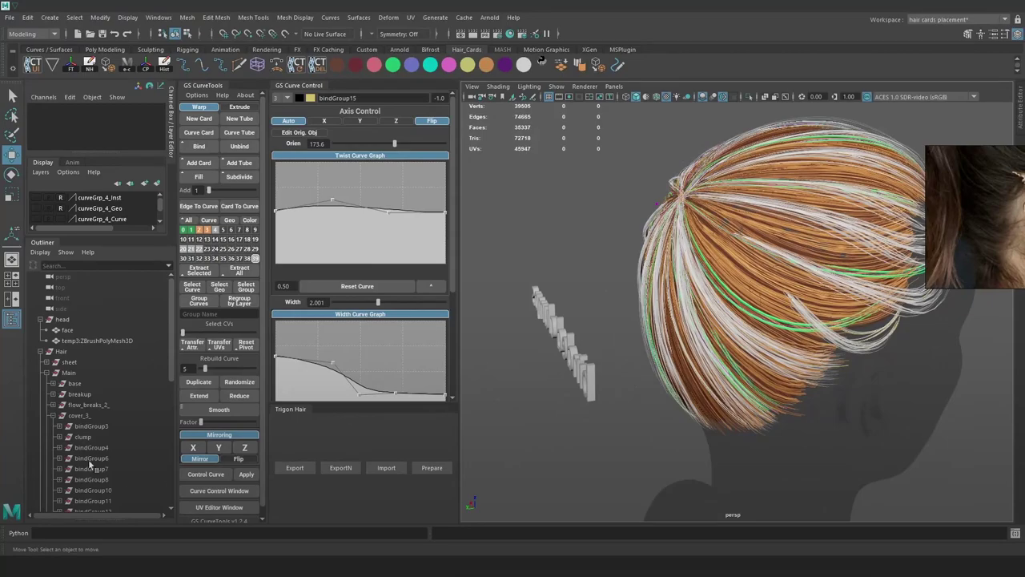
{"action": "left_click", "coordinate": [53, 416]}
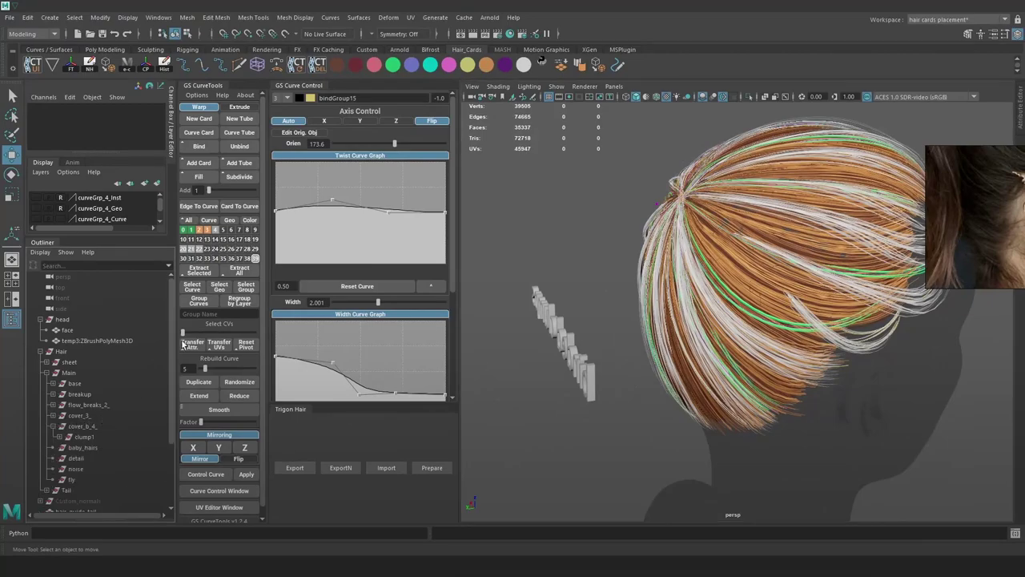
{"action": "left_click", "coordinate": [217, 231]}
{"action": "left_click_drag", "start_coordinate": [721, 245], "coordinate": [605, 199], "text": "alt"}
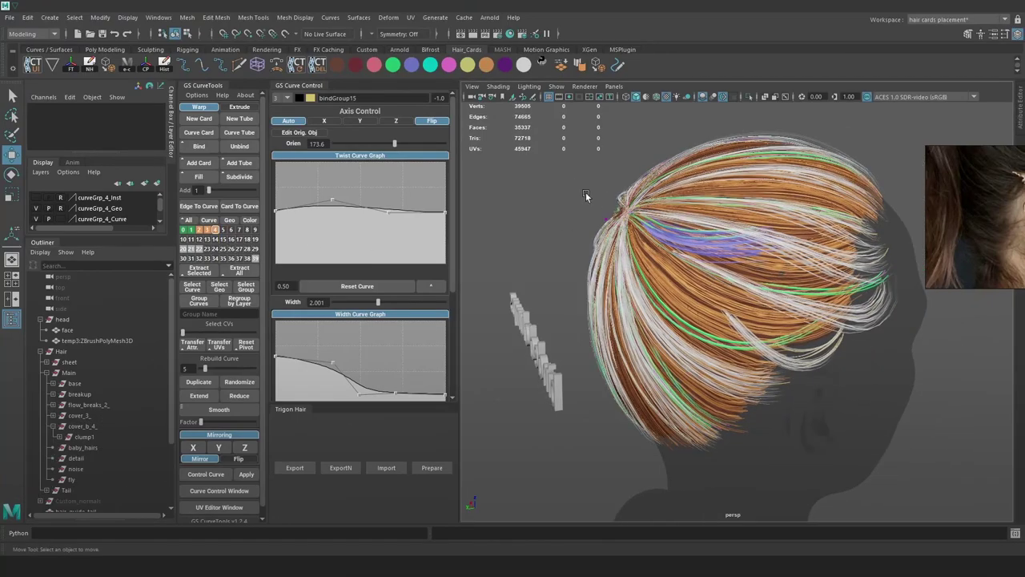
Reposition the bindGroup15 cover card's control vertices along the temple and near the crown to follow the side hair flow
{"action": "right_click_drag", "start_coordinate": [753, 276], "coordinate": [692, 269], "text": "alt"}
{"action": "left_click_drag", "start_coordinate": [692, 269], "coordinate": [638, 304], "text": "alt"}
{"action": "key", "text": "4"}
{"action": "left_click", "coordinate": [594, 320]}
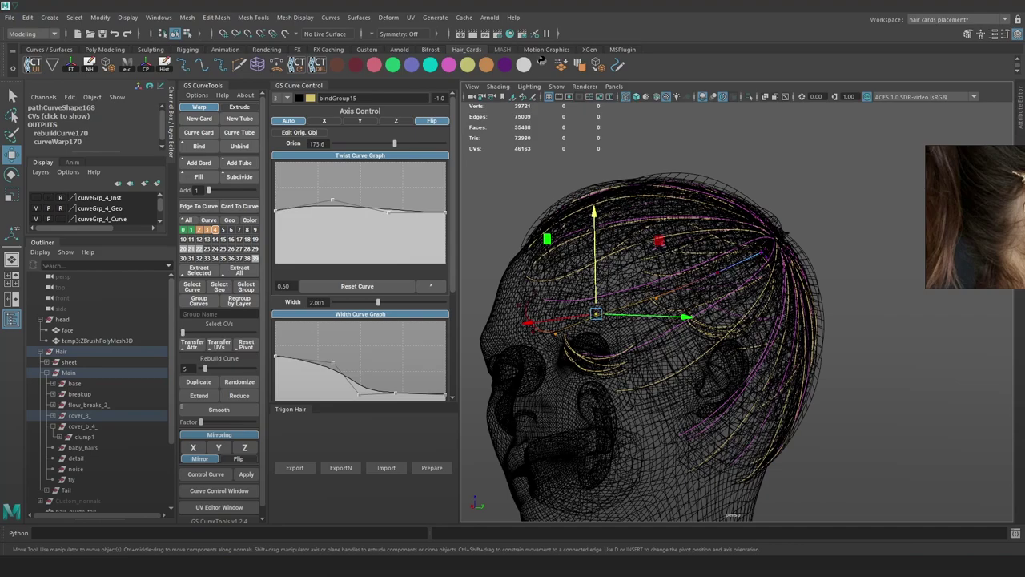
{"action": "scroll", "coordinate": [772, 311], "scroll_direction": "up", "scroll_amount": 1}
{"action": "scroll", "coordinate": [670, 225], "scroll_direction": "up", "scroll_amount": 1}
{"action": "left_click_drag", "start_coordinate": [600, 259], "coordinate": [600, 288]}
{"action": "left_click", "coordinate": [601, 274]}
{"action": "key", "text": "ctrl+z"}
{"action": "key", "text": "4"}
{"action": "mouse_move", "coordinate": [686, 273]}
{"action": "left_mouse_down"}
{"action": "mouse_move", "coordinate": [667, 292]}
{"action": "mouse_move", "coordinate": [682, 273]}
{"action": "mouse_move", "coordinate": [744, 293]}
{"action": "mouse_move", "coordinate": [795, 329]}
{"action": "mouse_move", "coordinate": [703, 360]}
{"action": "mouse_move", "coordinate": [782, 371]}
{"action": "mouse_move", "coordinate": [955, 356]}
{"action": "left_mouse_up"}
{"action": "key", "text": "6"}
{"action": "left_click_drag", "start_coordinate": [918, 325], "coordinate": [694, 323], "text": "alt"}
{"action": "right_click_drag", "start_coordinate": [694, 323], "coordinate": [812, 355], "text": "alt"}
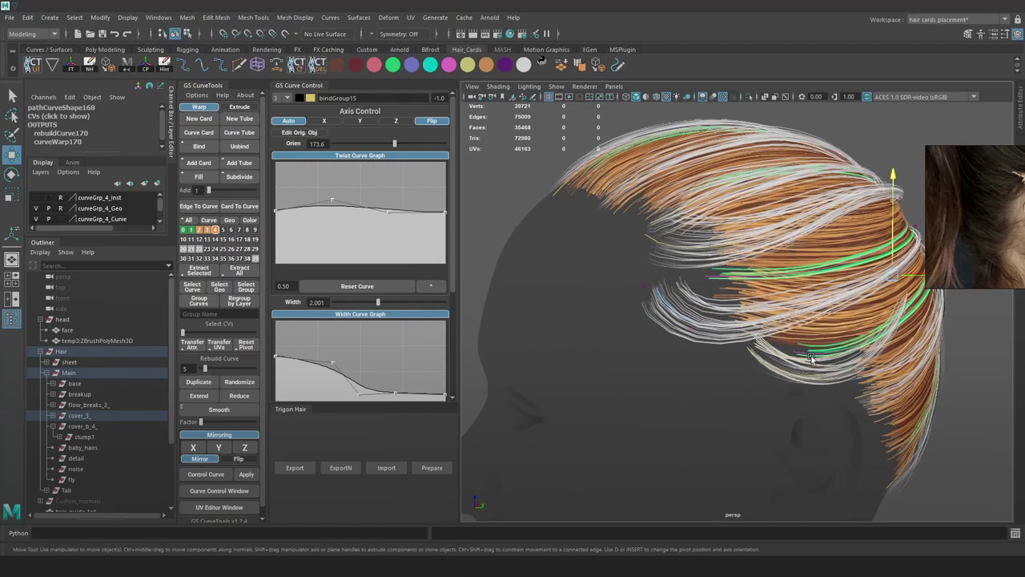
{"action": "middle_click_drag", "start_coordinate": [812, 354], "coordinate": [721, 345], "text": "alt"}
Edit the control vertices of the cover card curving above the ear, bindGroup16, near its crown end
{"action": "key", "text": "4"}
{"action": "left_click_drag", "start_coordinate": [692, 342], "coordinate": [663, 340], "text": "alt"}
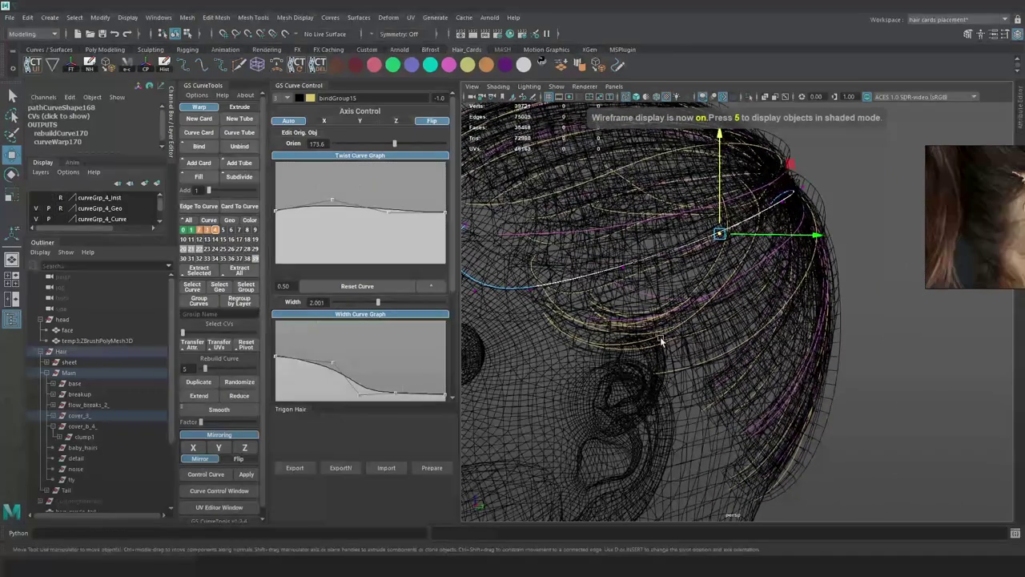
{"action": "left_click", "coordinate": [657, 334]}
{"action": "left_click", "coordinate": [696, 317]}
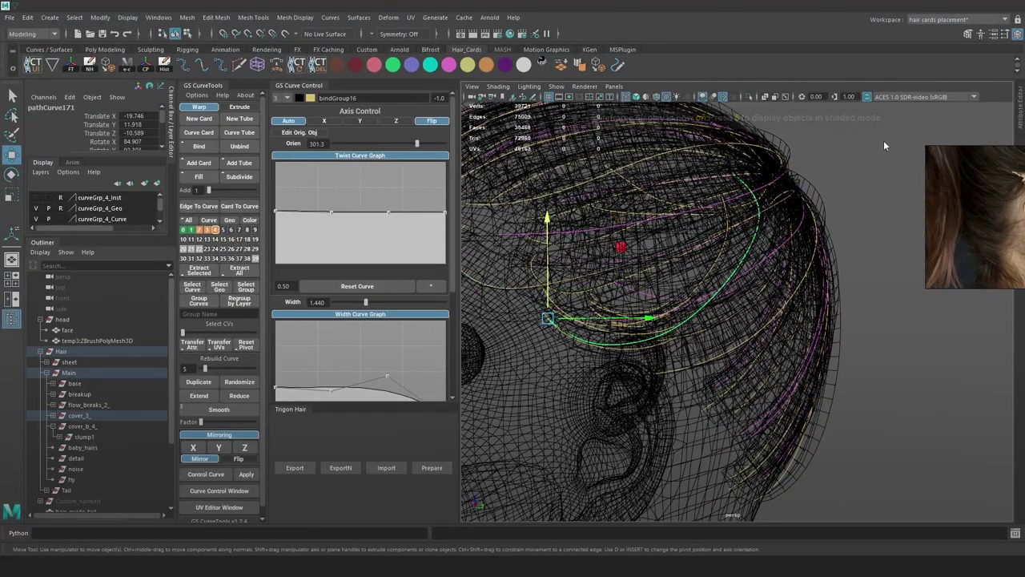
{"action": "left_click_drag", "start_coordinate": [837, 189], "coordinate": [929, 407]}
{"action": "key", "text": "7"}
{"action": "mouse_move", "coordinate": [784, 244]}
{"action": "left_mouse_down", "text": "alt"}
{"action": "mouse_move", "coordinate": [686, 170]}
{"action": "mouse_move", "coordinate": [680, 145]}
{"action": "left_mouse_up", "text": "alt"}
{"action": "key", "text": "6"}
{"action": "key", "text": "4"}
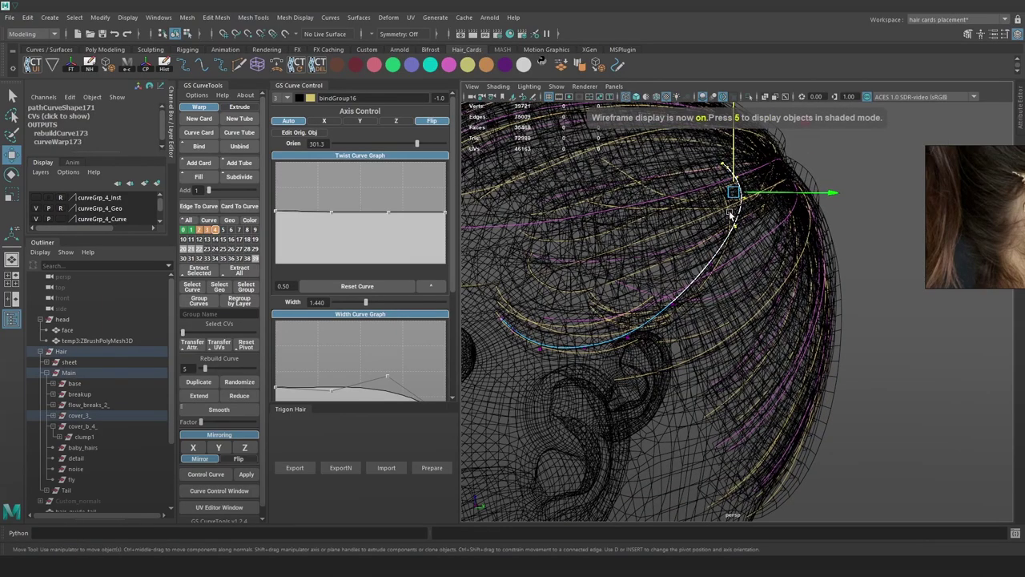
Undo the selection change and reposition the bindGroup16 card's upper vertex with an adjusted soft-selection falloff
{"action": "key", "text": "6"}
{"action": "left_click", "coordinate": [757, 199]}
{"action": "key", "text": "ctrl+z"}
{"action": "key", "text": "b"}
{"action": "left_click_drag", "start_coordinate": [717, 208], "coordinate": [741, 231]}
{"action": "right_click_drag", "start_coordinate": [741, 232], "coordinate": [742, 218], "text": "alt"}
{"action": "left_click_drag", "start_coordinate": [743, 218], "coordinate": [840, 271], "text": "alt"}
{"action": "left_click", "coordinate": [862, 171]}
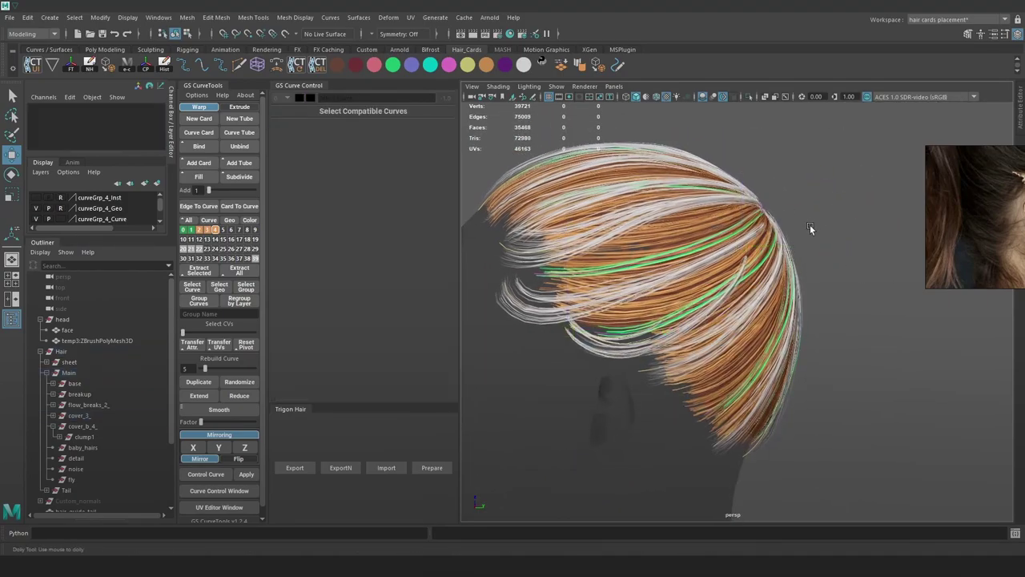
Lower the upper control vertex of the side cover card bindGroup14 using soft selection
{"action": "right_click_drag", "start_coordinate": [812, 227], "coordinate": [747, 226], "text": "alt"}
{"action": "mouse_move", "coordinate": [746, 226]}
{"action": "left_mouse_down", "text": "alt"}
{"action": "mouse_move", "coordinate": [713, 239]}
{"action": "mouse_move", "coordinate": [824, 228]}
{"action": "mouse_move", "coordinate": [742, 155]}
{"action": "mouse_move", "coordinate": [648, 159]}
{"action": "mouse_move", "coordinate": [753, 229]}
{"action": "left_mouse_up", "text": "alt"}
{"action": "key", "text": "4"}
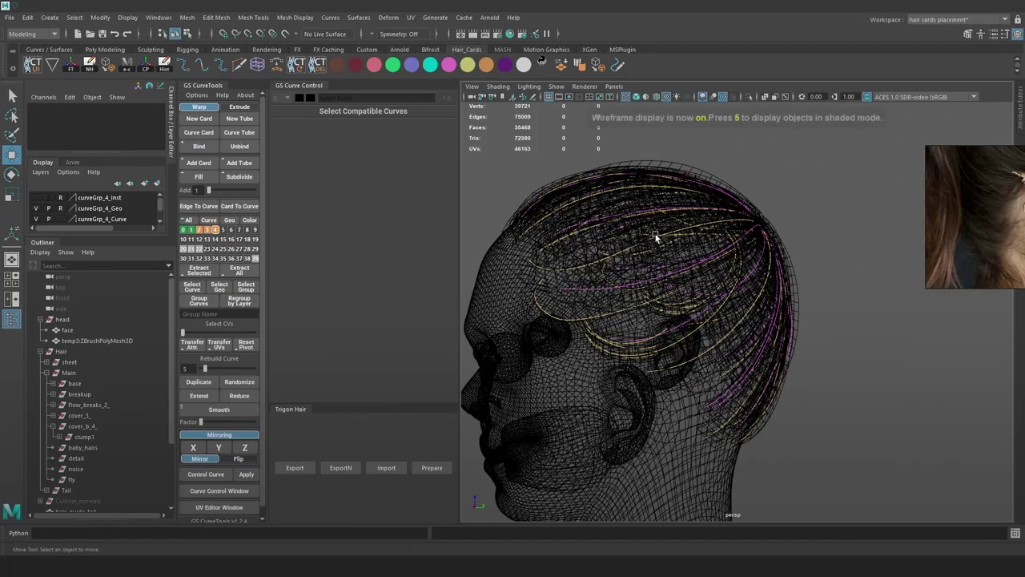
{"action": "left_click", "coordinate": [656, 237]}
{"action": "right_click_drag", "start_coordinate": [851, 159], "coordinate": [790, 159]}
{"action": "left_click", "coordinate": [693, 230]}
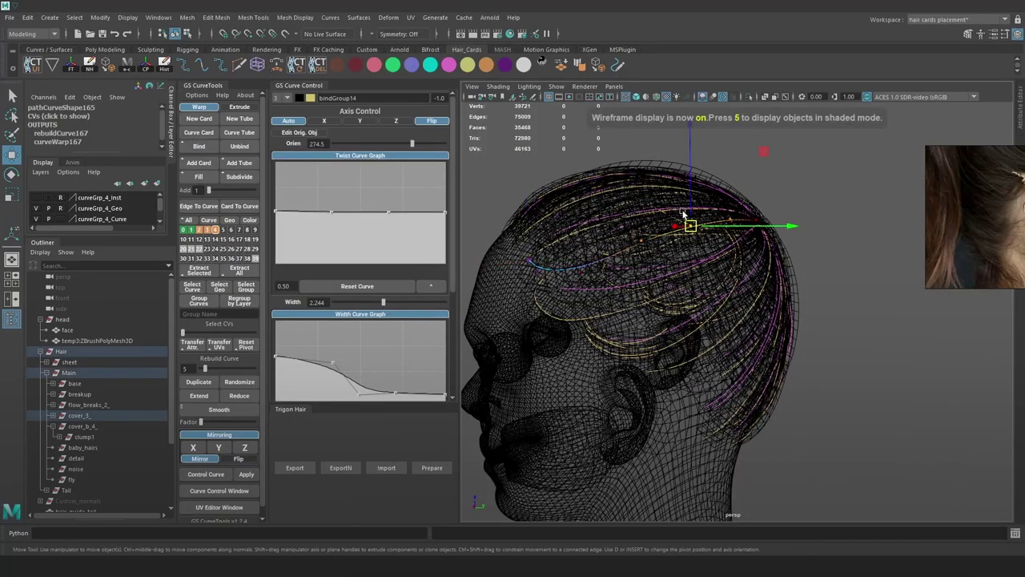
{"action": "key", "text": "6"}
{"action": "mouse_move", "coordinate": [698, 238]}
{"action": "left_mouse_down", "text": "alt"}
{"action": "mouse_move", "coordinate": [692, 250]}
{"action": "mouse_move", "coordinate": [704, 241]}
{"action": "mouse_move", "coordinate": [673, 242]}
{"action": "mouse_move", "coordinate": [693, 247]}
{"action": "left_mouse_up", "text": "alt"}
{"action": "key", "text": "ctrl+z"}
{"action": "key", "text": "ctrl+z"}
{"action": "key", "text": "b"}
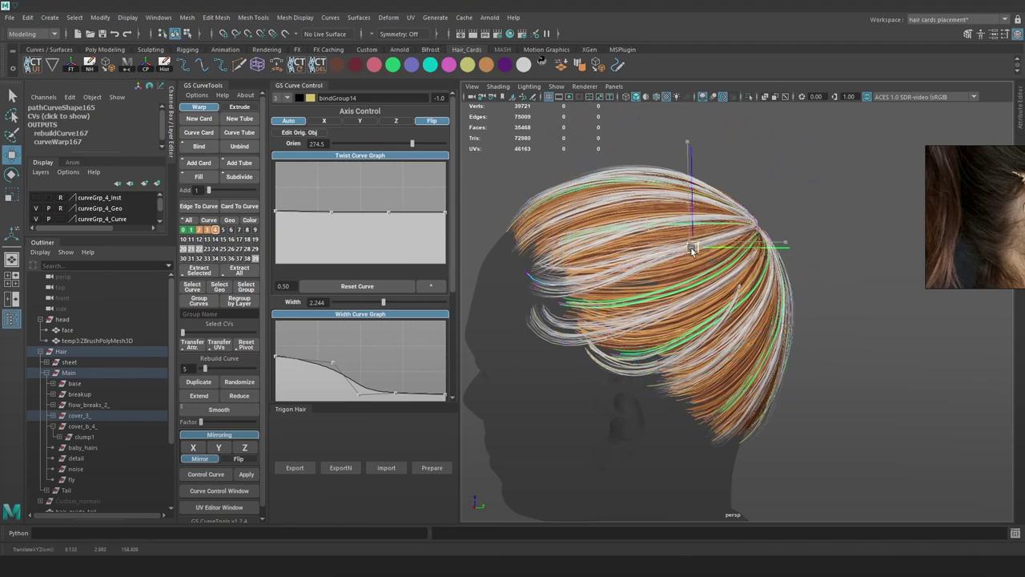
Adjust the bindGroup14 cover card's middle and upper control vertices to fit the neighbouring cards
{"action": "key", "text": "4"}
{"action": "left_click", "coordinate": [642, 261]}
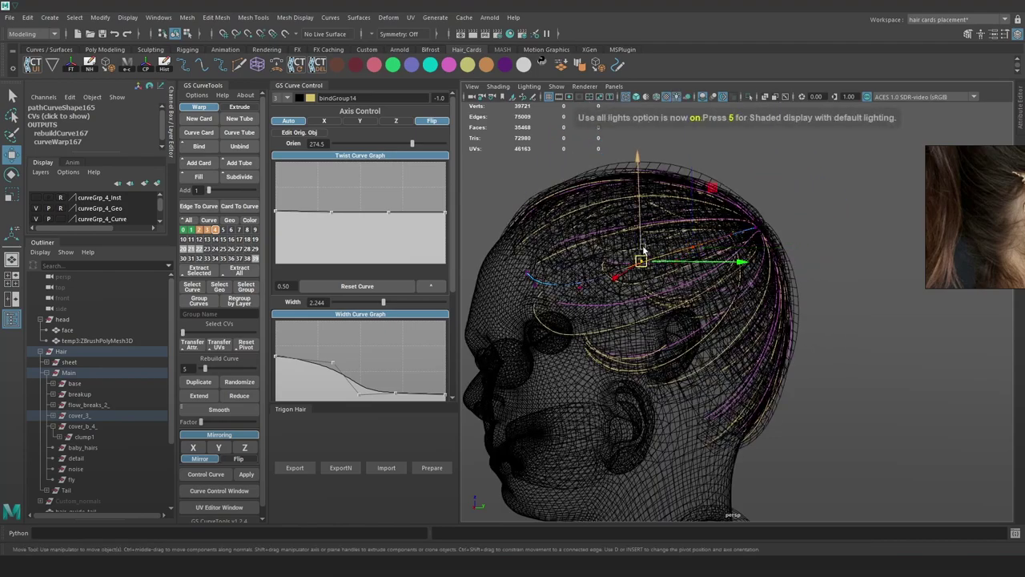
{"action": "key", "text": "6"}
{"action": "left_click_drag", "start_coordinate": [644, 232], "coordinate": [691, 227]}
{"action": "key", "text": "5"}
{"action": "left_click", "coordinate": [692, 245]}
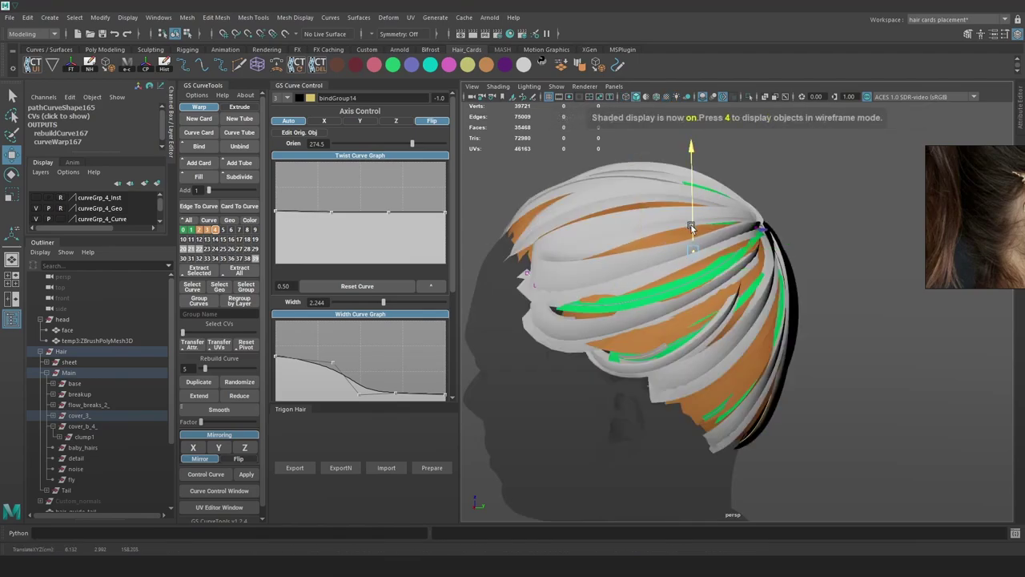
{"action": "key", "text": "7"}
{"action": "key", "text": "6"}
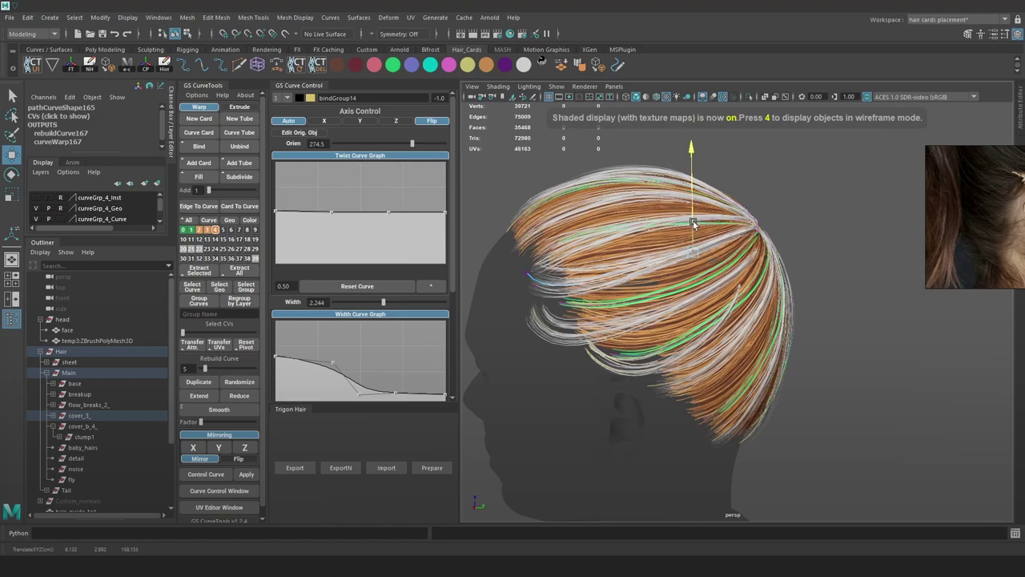
Shift the upper control vertex of the matching cover card on the opposite side of the head, bindGroup3
{"action": "left_click_drag", "start_coordinate": [694, 223], "coordinate": [722, 243], "text": "alt"}
{"action": "key", "text": "4"}
{"action": "left_click", "coordinate": [737, 234]}
{"action": "right_click_drag", "start_coordinate": [577, 184], "coordinate": [529, 183]}
{"action": "mouse_move", "coordinate": [659, 218]}
{"action": "left_mouse_down"}
{"action": "mouse_move", "coordinate": [677, 212]}
{"action": "mouse_move", "coordinate": [667, 218]}
{"action": "left_mouse_up"}
{"action": "key", "text": "6"}
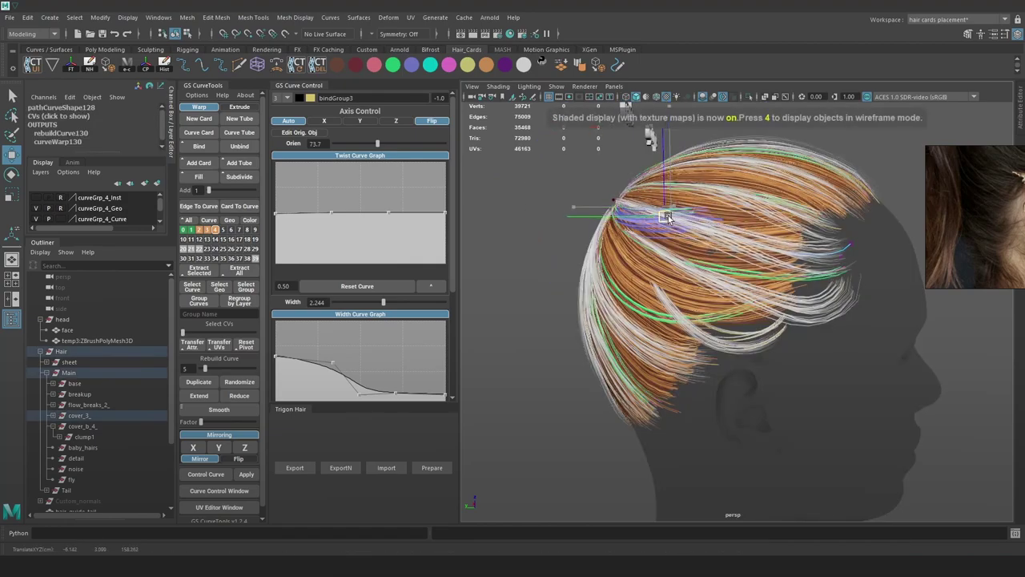
{"action": "right_click_drag", "start_coordinate": [713, 217], "coordinate": [678, 197], "text": "alt"}
{"action": "left_click", "coordinate": [679, 197]}
Adjust the bindGroup3 cover card's control vertex near the forehead end to follow the neighbouring strands
{"action": "right_click_drag", "start_coordinate": [764, 214], "coordinate": [808, 226], "text": "alt"}
{"action": "key", "text": "4"}
{"action": "left_click", "coordinate": [783, 281]}
{"action": "key", "text": "7"}
{"action": "key", "text": "space"}
{"action": "key", "text": "space"}
{"action": "key", "text": "6"}
{"action": "left_click_drag", "start_coordinate": [779, 231], "coordinate": [798, 218]}
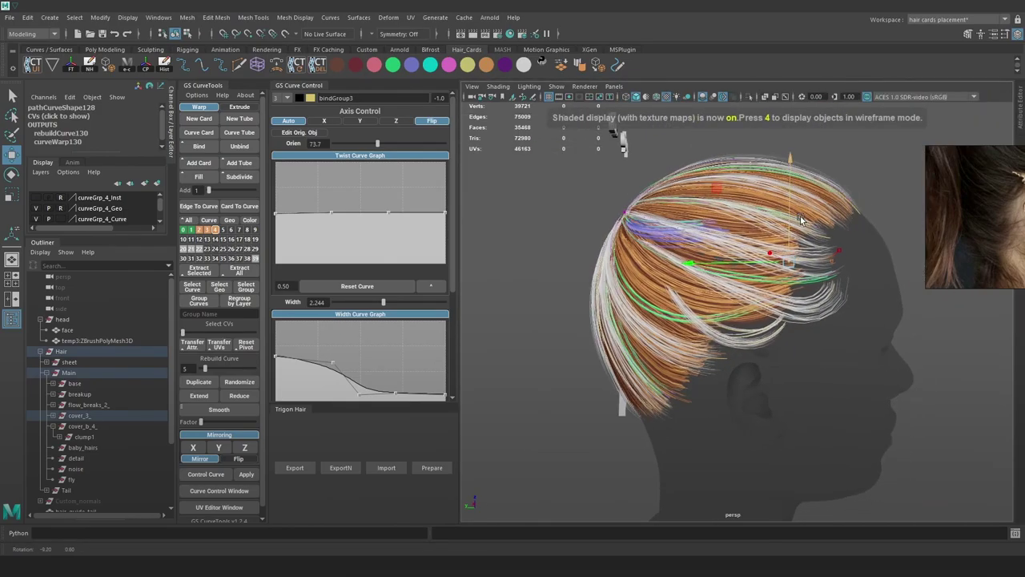
Select the layer 4 clump card, bindGroup5, and toggle its curve tool display options
{"action": "key", "text": "4"}
{"action": "left_click", "coordinate": [702, 224]}
{"action": "left_click_drag", "start_coordinate": [702, 224], "coordinate": [745, 222], "text": "alt"}
{"action": "key", "text": "6"}
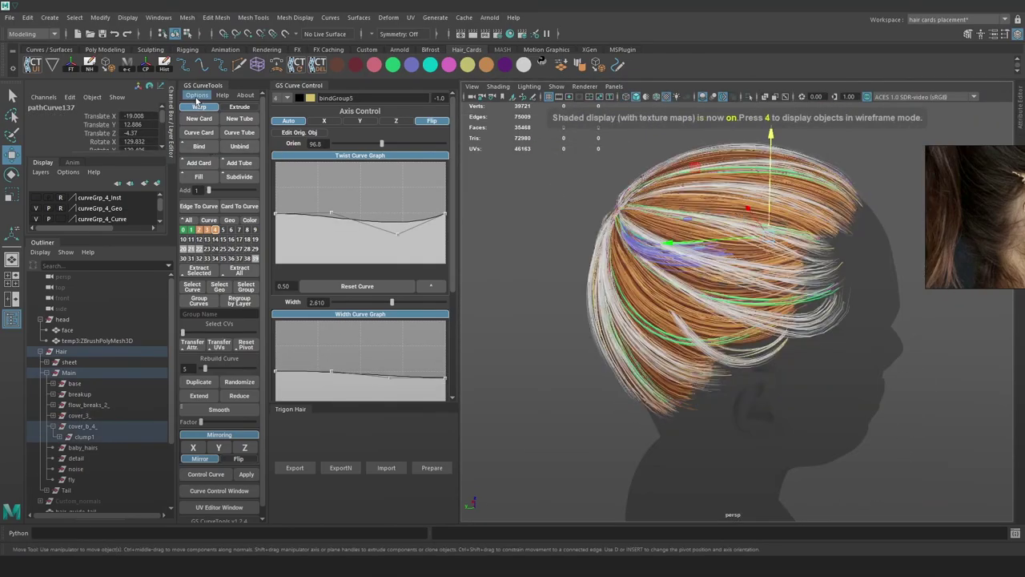
{"action": "left_click", "coordinate": [197, 98]}
{"action": "left_click", "coordinate": [233, 210]}
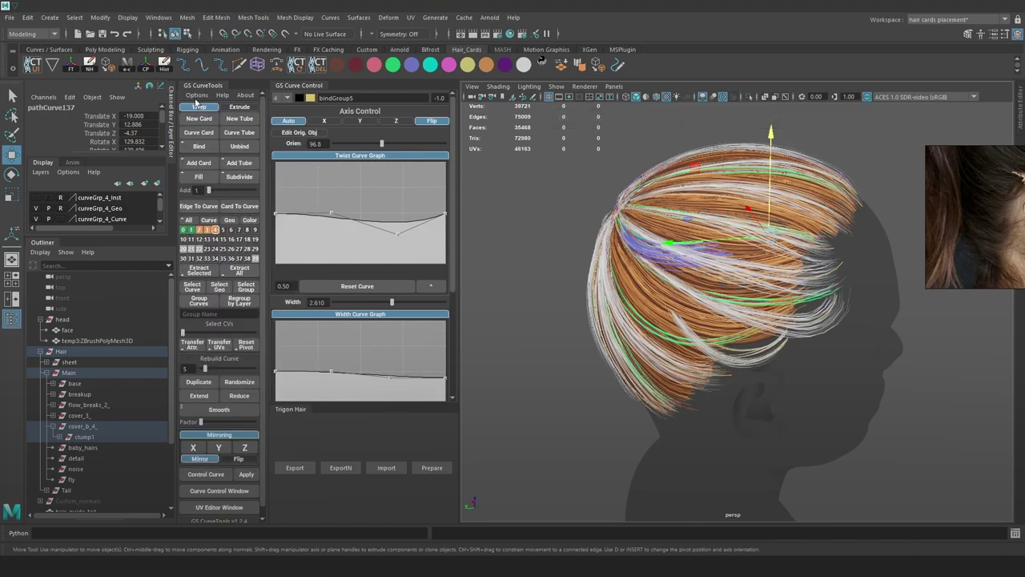
{"action": "left_click", "coordinate": [196, 95]}
{"action": "left_click", "coordinate": [238, 213]}
{"action": "scroll", "coordinate": [572, 223], "scroll_direction": "up", "scroll_amount": 1}
Try moving the whole bindGroup5 clump card vertically above the ear, undoing the moves
{"action": "key", "text": "4"}
{"action": "left_click", "coordinate": [551, 208]}
{"action": "mouse_move", "coordinate": [713, 219]}
{"action": "left_mouse_down", "text": "alt"}
{"action": "mouse_move", "coordinate": [734, 211]}
{"action": "mouse_move", "coordinate": [703, 221]}
{"action": "left_mouse_up", "text": "alt"}
{"action": "left_click", "coordinate": [705, 220]}
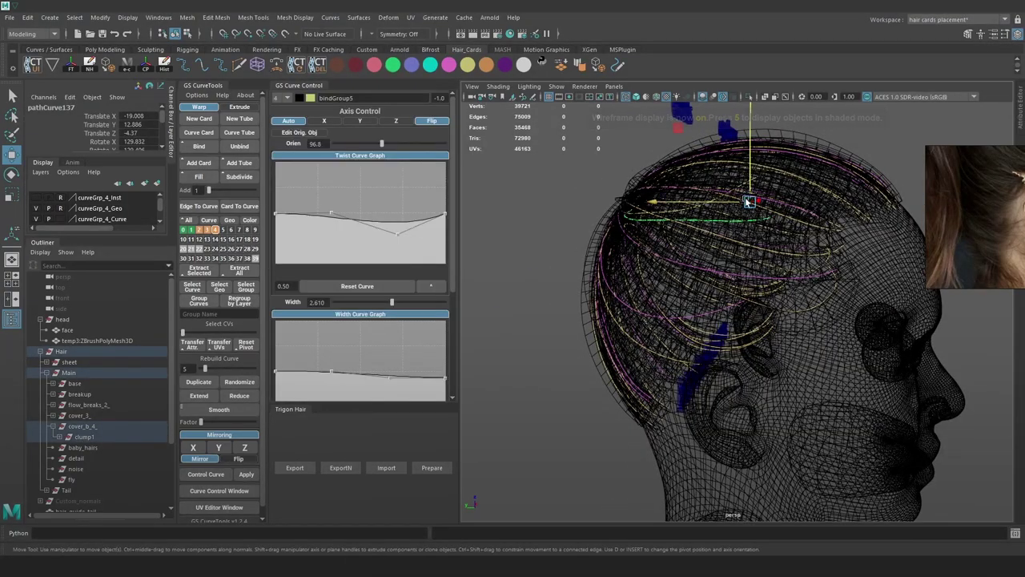
{"action": "key", "text": "6"}
{"action": "key", "text": "ctrl+z"}
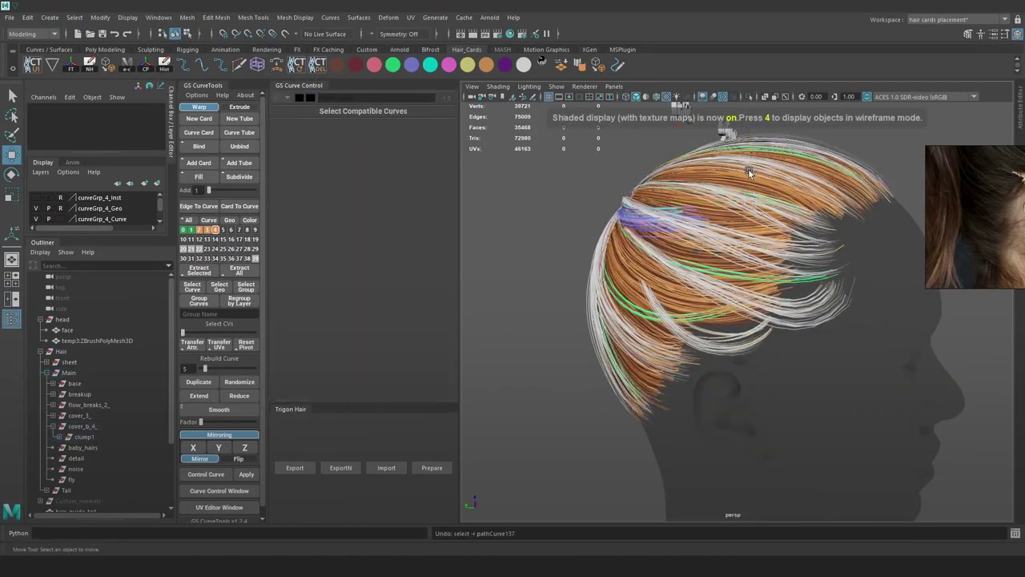
{"action": "key", "text": "4"}
{"action": "left_click", "coordinate": [731, 195]}
{"action": "left_click_drag", "start_coordinate": [751, 158], "coordinate": [753, 170]}
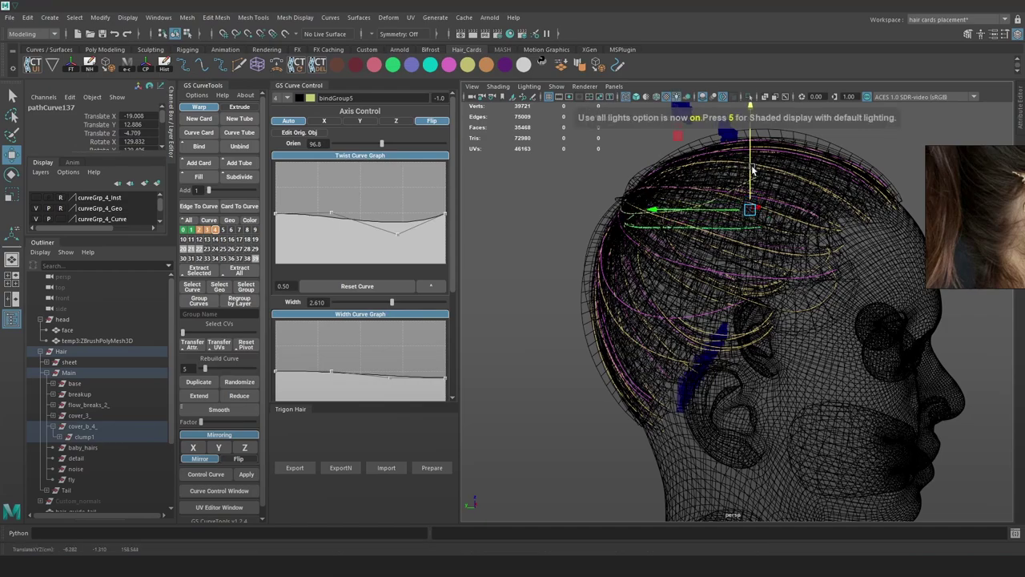
{"action": "key", "text": "ctrl+z"}
Move the bindGroup5 clump card's control vertices to reshape it along the side of the head
{"action": "right_click_drag", "start_coordinate": [571, 166], "coordinate": [506, 165]}
{"action": "mouse_move", "coordinate": [800, 233]}
{"action": "left_mouse_down"}
{"action": "mouse_move", "coordinate": [711, 199]}
{"action": "mouse_move", "coordinate": [756, 213]}
{"action": "mouse_move", "coordinate": [744, 199]}
{"action": "mouse_move", "coordinate": [744, 209]}
{"action": "left_mouse_up"}
{"action": "key", "text": "6"}
{"action": "mouse_move", "coordinate": [744, 208]}
{"action": "left_mouse_down", "text": "alt"}
{"action": "mouse_move", "coordinate": [755, 211]}
{"action": "mouse_move", "coordinate": [744, 219]}
{"action": "mouse_move", "coordinate": [756, 199]}
{"action": "left_mouse_up", "text": "alt"}
{"action": "key", "text": "4"}
Move and rotate the front control vertices of the layer 4 card warpCard137 to align its end with the hair flow
{"action": "left_click", "coordinate": [695, 222]}
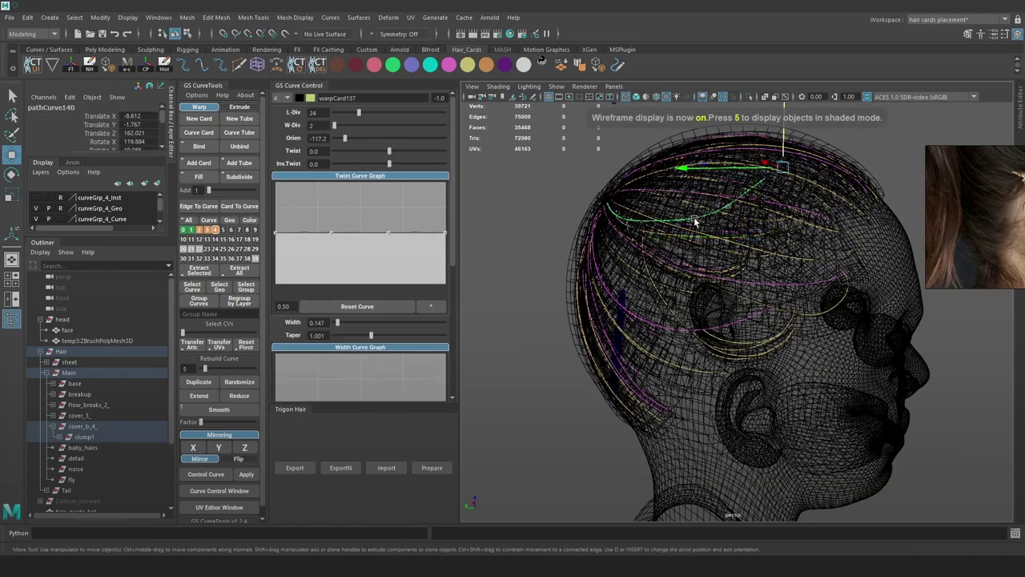
{"action": "right_click_drag", "start_coordinate": [558, 153], "coordinate": [498, 155]}
{"action": "key", "text": "6"}
{"action": "mouse_move", "coordinate": [716, 159]}
{"action": "left_mouse_down"}
{"action": "mouse_move", "coordinate": [760, 177]}
{"action": "mouse_move", "coordinate": [778, 217]}
{"action": "left_mouse_up"}
{"action": "key", "text": "e"}
{"action": "key", "text": "w"}
{"action": "key", "text": "e"}
{"action": "left_click_drag", "start_coordinate": [867, 180], "coordinate": [872, 196]}
{"action": "key", "text": "w"}
{"action": "left_click_drag", "start_coordinate": [777, 220], "coordinate": [781, 224]}
Undo the accidental selection of another card and rebuild the warpCard137 curve with a value of 4
{"action": "key", "text": "4"}
{"action": "left_click", "coordinate": [683, 201]}
{"action": "key", "text": "ctrl+z"}
{"action": "left_click_drag", "start_coordinate": [205, 369], "coordinate": [202, 371]}
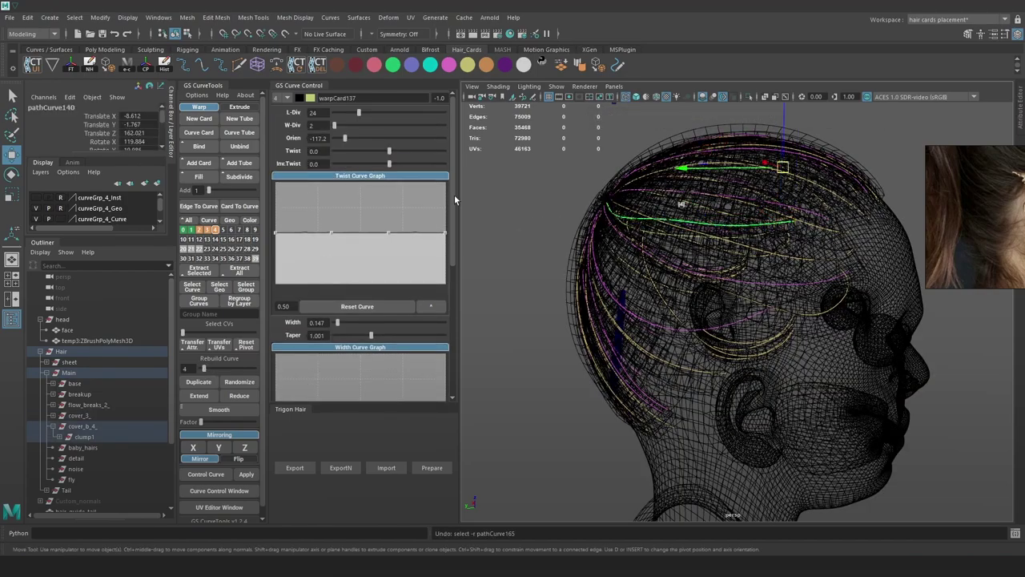
Move a control vertex near the root of the layer 4 card warpCard137 at the crown of the head
{"action": "right_click_drag", "start_coordinate": [526, 172], "coordinate": [494, 172]}
{"action": "left_click", "coordinate": [662, 218]}
{"action": "mouse_move", "coordinate": [660, 170]}
{"action": "left_mouse_down"}
{"action": "mouse_move", "coordinate": [657, 193]}
{"action": "mouse_move", "coordinate": [602, 191]}
{"action": "mouse_move", "coordinate": [627, 191]}
{"action": "left_mouse_up"}
{"action": "key", "text": "7"}
{"action": "key", "text": "6"}
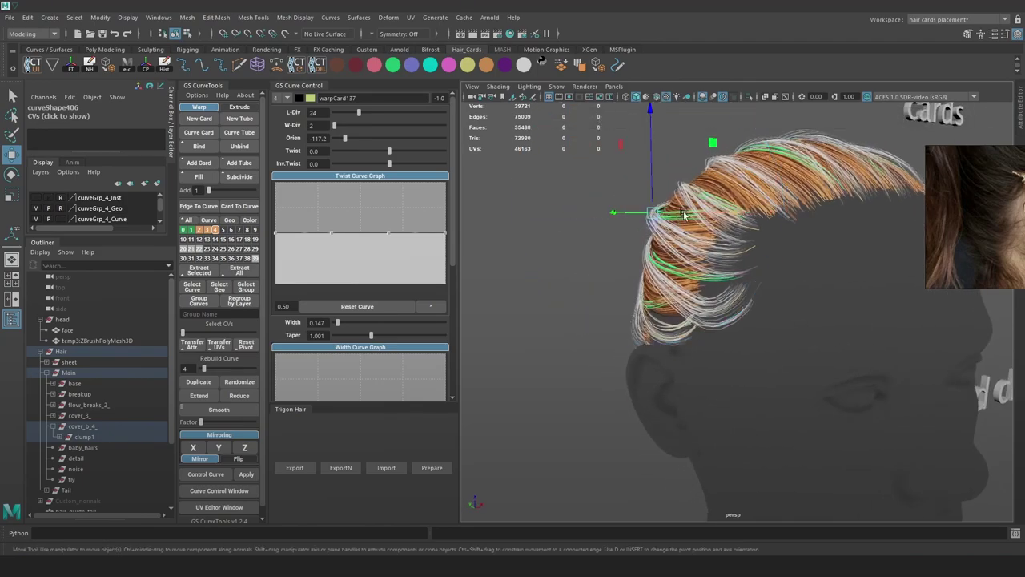
{"action": "left_click_drag", "start_coordinate": [654, 224], "coordinate": [805, 200]}
Rotate and shift the root control vertices of warpCard137 to align its start with the surrounding hair flow
{"action": "key", "text": "4"}
{"action": "left_click", "coordinate": [623, 233]}
{"action": "left_click_drag", "start_coordinate": [619, 210], "coordinate": [617, 198]}
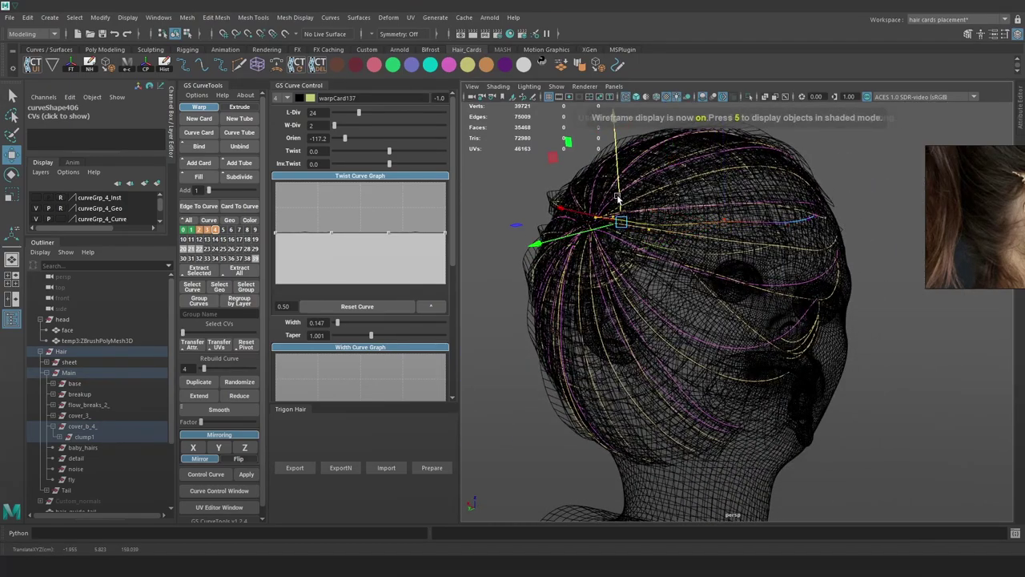
{"action": "key", "text": "6"}
{"action": "key", "text": "ctrl+z"}
{"action": "key", "text": "e"}
{"action": "left_click_drag", "start_coordinate": [723, 213], "coordinate": [645, 211]}
{"action": "key", "text": "w"}
{"action": "left_click_drag", "start_coordinate": [649, 197], "coordinate": [655, 198]}
{"action": "right_click_drag", "start_coordinate": [657, 199], "coordinate": [712, 193], "text": "alt"}
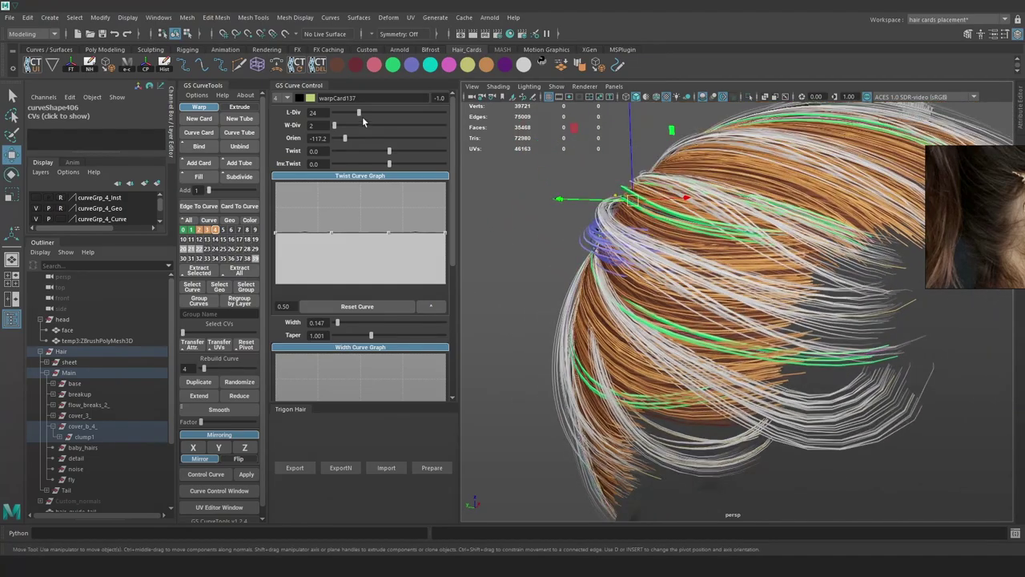
Set the orientation of warpCard137 to -86.0 and deselect the card
{"action": "left_click_drag", "start_coordinate": [342, 140], "coordinate": [350, 140]}
{"action": "left_click_drag", "start_coordinate": [721, 193], "coordinate": [801, 201], "text": "alt"}
{"action": "right_click_drag", "start_coordinate": [833, 192], "coordinate": [777, 185], "text": "alt"}
{"action": "left_click", "coordinate": [870, 161]}
{"action": "left_click_drag", "start_coordinate": [870, 161], "coordinate": [596, 237], "text": "alt"}
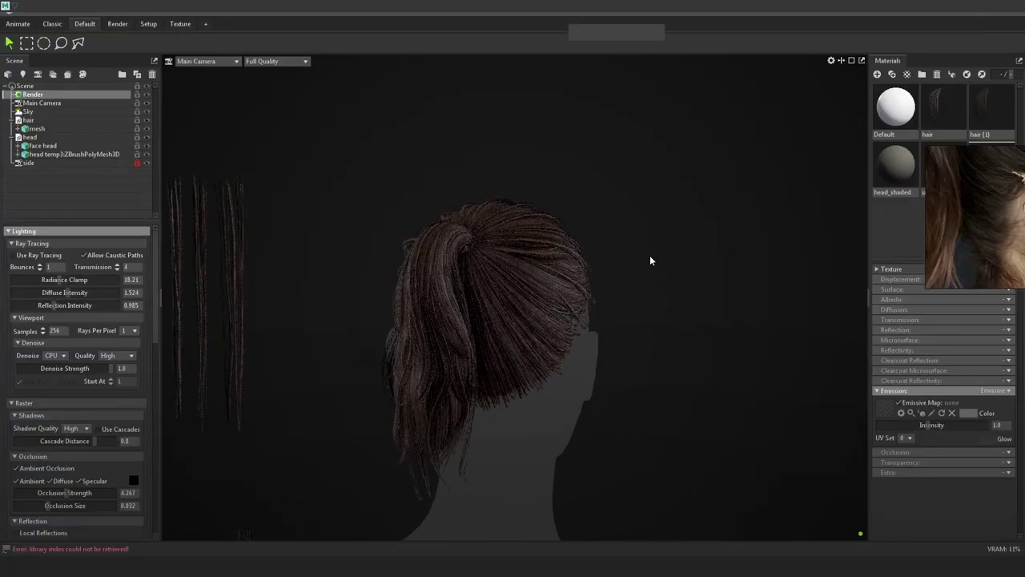
Examine the rendered hair in Marmoset Toolbag from the back and both sides, including the nape and ponytail
{"action": "mouse_move", "coordinate": [680, 265]}
{"action": "left_mouse_down", "text": "shift"}
{"action": "mouse_move", "coordinate": [563, 269]}
{"action": "mouse_move", "coordinate": [696, 253]}
{"action": "mouse_move", "coordinate": [548, 358]}
{"action": "mouse_move", "coordinate": [530, 355]}
{"action": "mouse_move", "coordinate": [675, 338]}
{"action": "left_mouse_up", "text": "shift"}
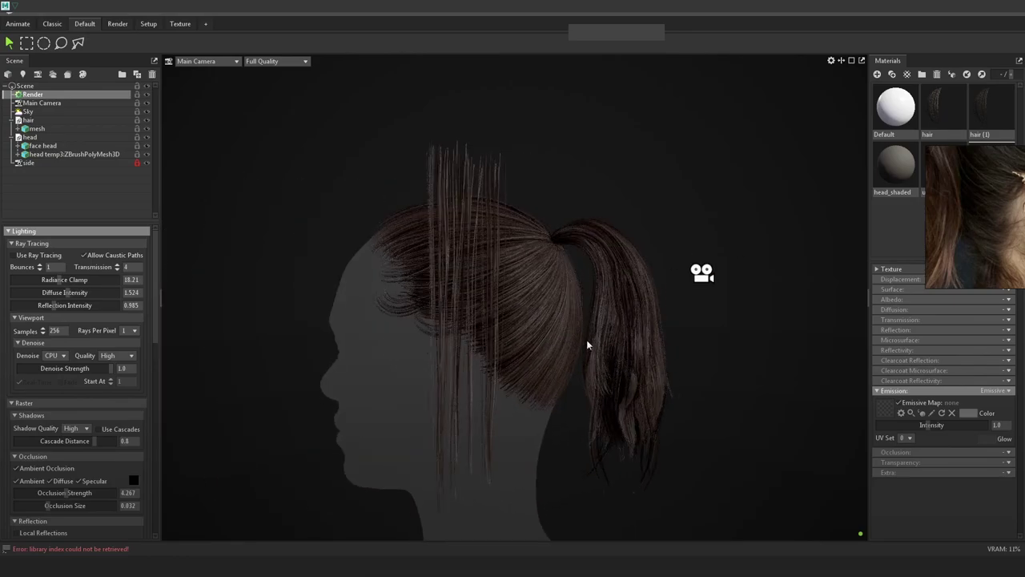
{"action": "scroll", "coordinate": [607, 364], "scroll_direction": "up", "scroll_amount": 4}
{"action": "middle_click_drag", "start_coordinate": [633, 393], "coordinate": [621, 299]}
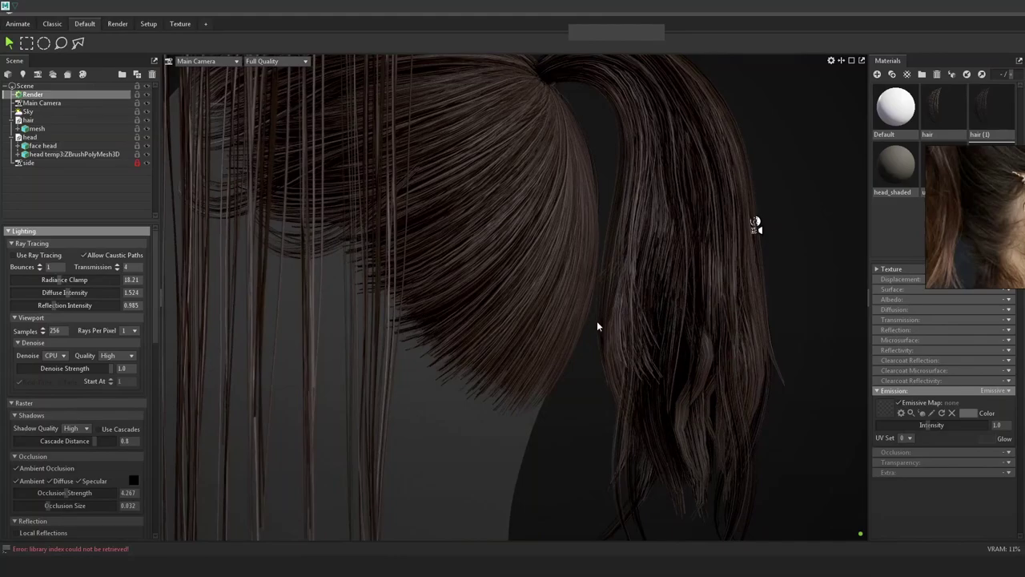
{"action": "left_click_drag", "start_coordinate": [595, 321], "coordinate": [575, 311]}
{"action": "scroll", "coordinate": [565, 243], "scroll_direction": "down", "scroll_amount": 5}
{"action": "left_click_drag", "start_coordinate": [556, 220], "coordinate": [380, 240]}
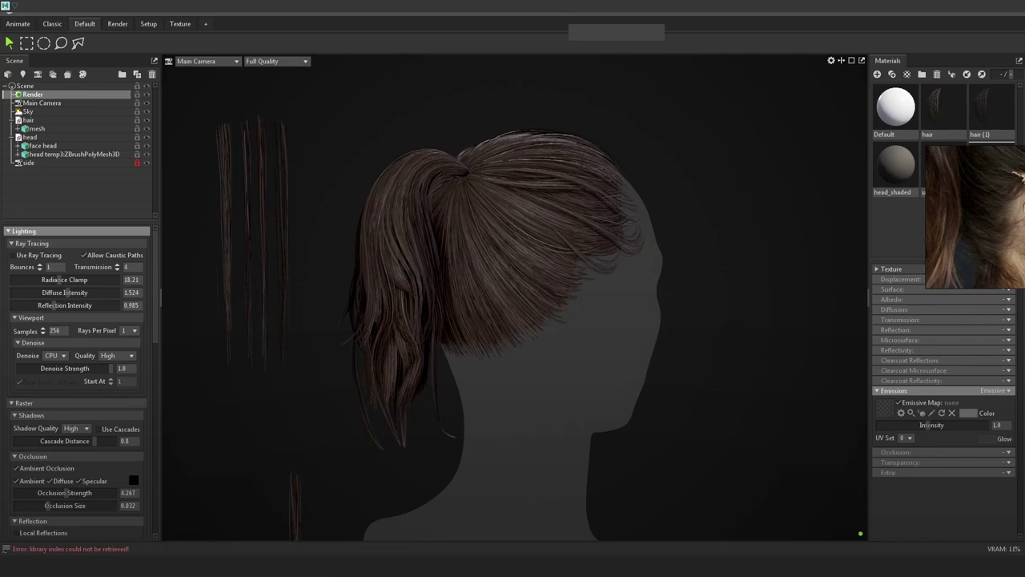
Return to Maya, export the updated hair cards and switch back to Marmoset Toolbag
{"action": "mouse_move", "coordinate": [141, 552]}
{"action": "left_click", "coordinate": [183, 514]}
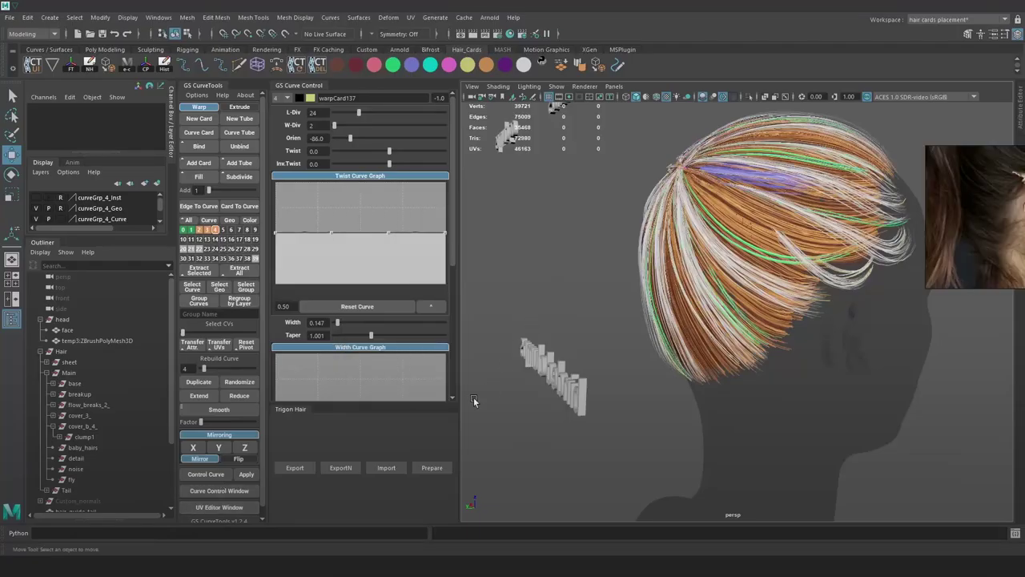
{"action": "left_click", "coordinate": [295, 468]}
{"action": "key", "text": "alt+Tab"}
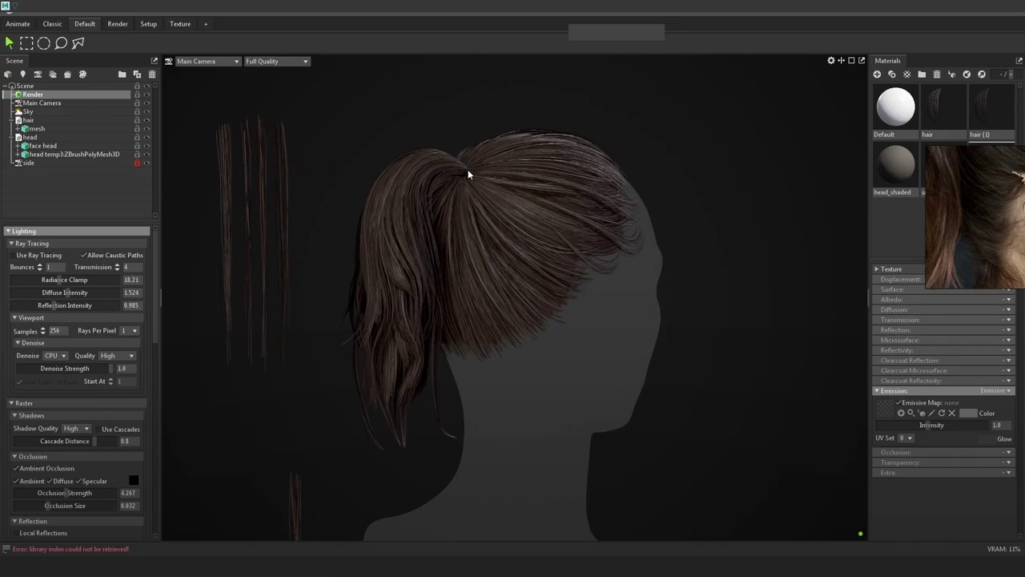
Examine the updated hair render up close and from both sides for gaps and uneven flow around the ponytail root
{"action": "scroll", "coordinate": [537, 285], "scroll_direction": "up", "scroll_amount": 5}
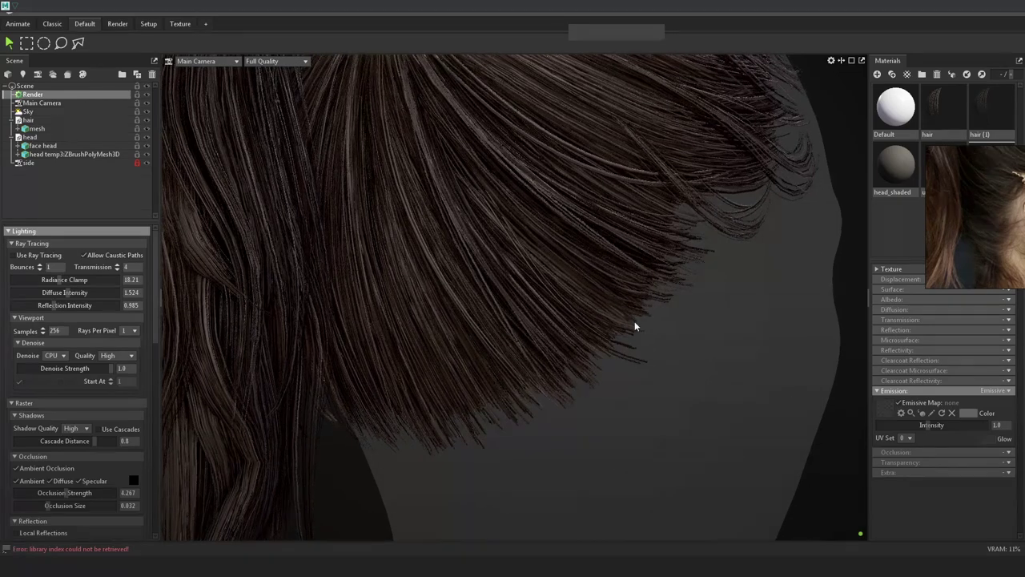
{"action": "scroll", "coordinate": [639, 324], "scroll_direction": "down", "scroll_amount": 4}
{"action": "left_click_drag", "start_coordinate": [567, 287], "coordinate": [413, 269], "text": "alt"}
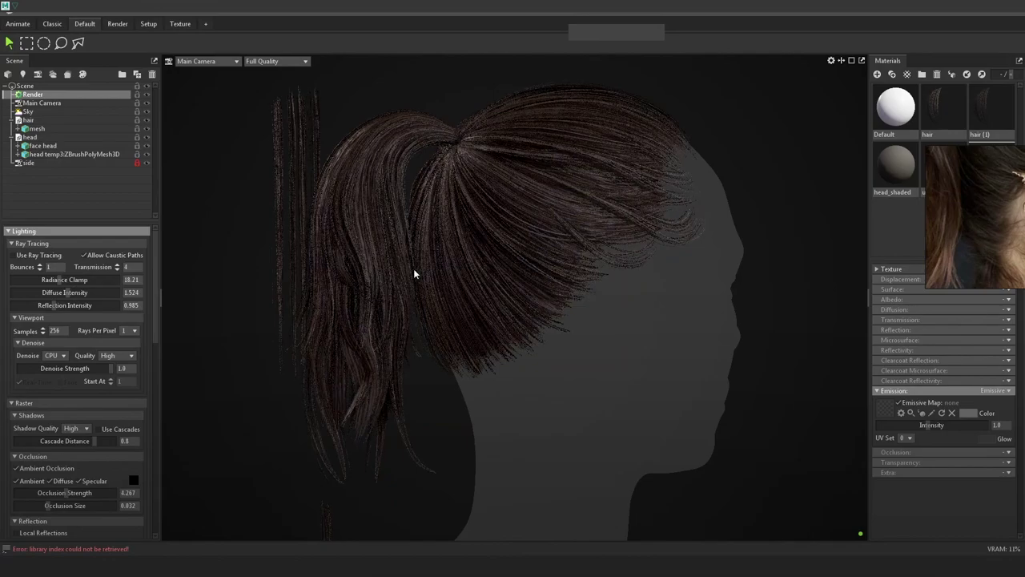
{"action": "left_click_drag", "start_coordinate": [565, 277], "coordinate": [537, 312], "text": "alt"}
{"action": "scroll", "coordinate": [538, 312], "scroll_direction": "down", "scroll_amount": 5}
{"action": "left_click_drag", "start_coordinate": [606, 275], "coordinate": [639, 314], "text": "alt"}
{"action": "scroll", "coordinate": [529, 307], "scroll_direction": "up", "scroll_amount": 2}
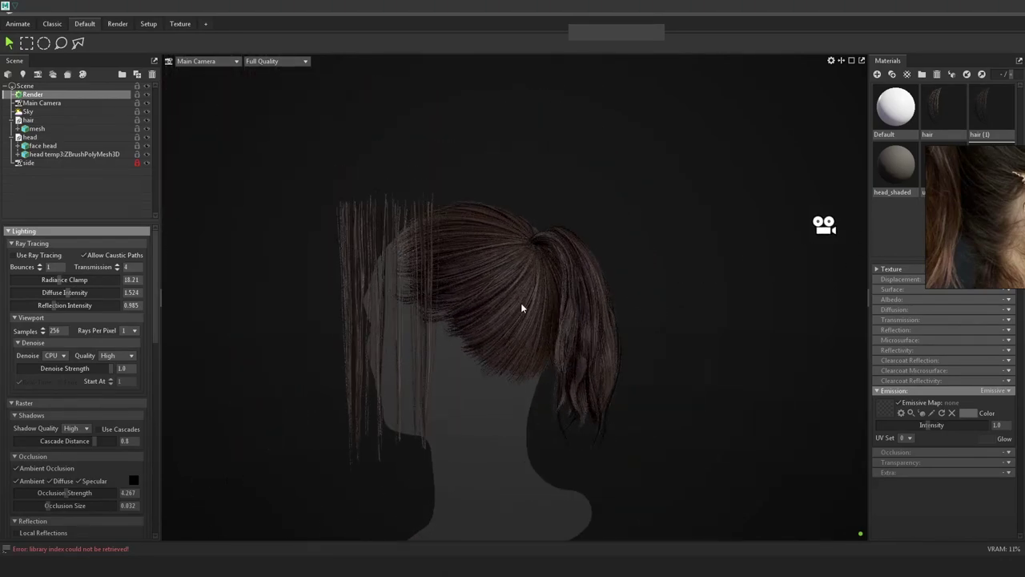
{"action": "left_click_drag", "start_coordinate": [579, 325], "coordinate": [613, 311]}
{"action": "scroll", "coordinate": [552, 318], "scroll_direction": "up", "scroll_amount": 2}
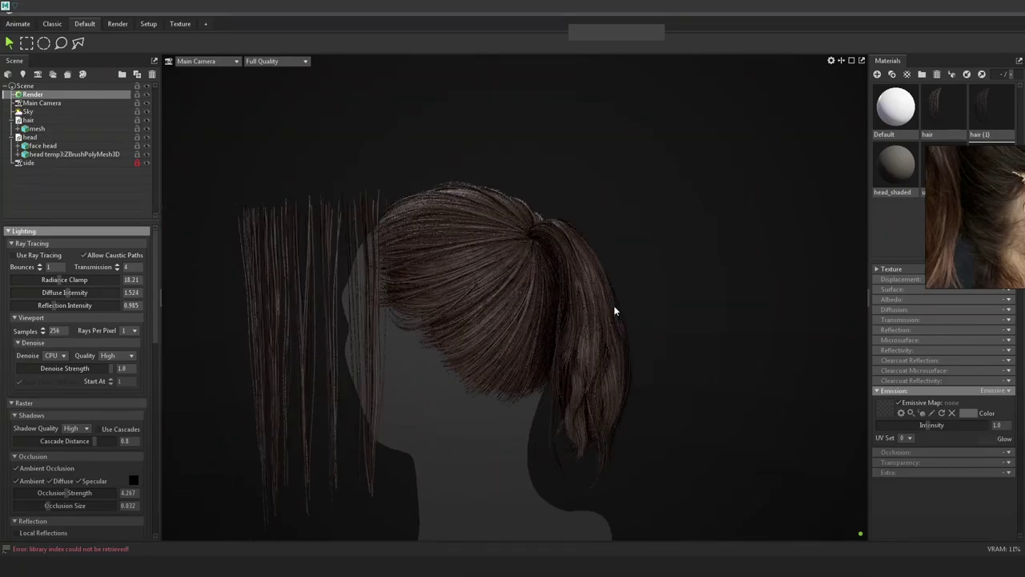
{"action": "left_click_drag", "start_coordinate": [548, 315], "coordinate": [460, 306]}
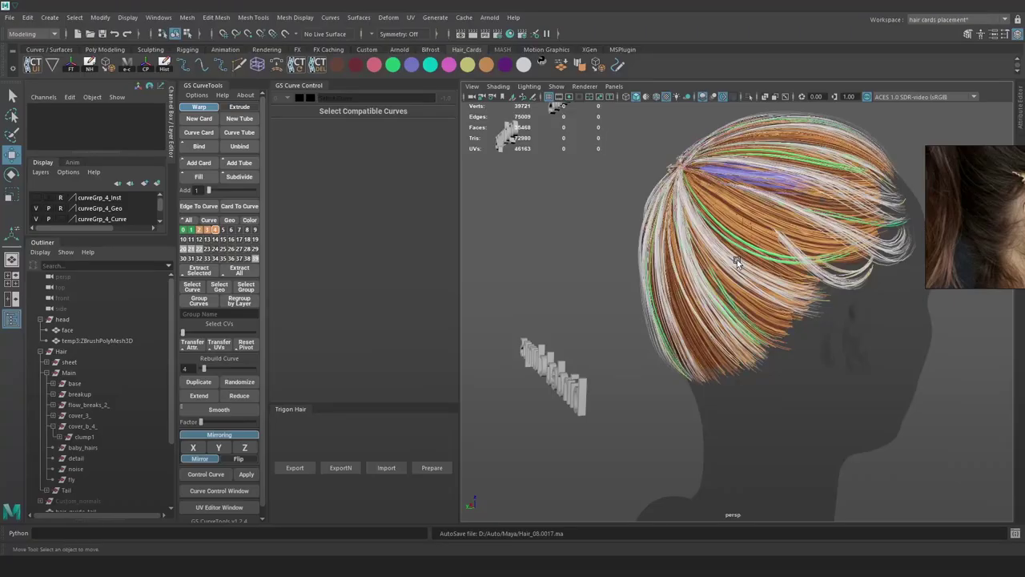
Move the control vertices near the root of the cover_3_ card bindGroup16 to reshape it on the side of the head
{"action": "left_click_drag", "start_coordinate": [737, 263], "coordinate": [849, 268], "text": "alt"}
{"action": "key", "text": "4"}
{"action": "left_click", "coordinate": [701, 272]}
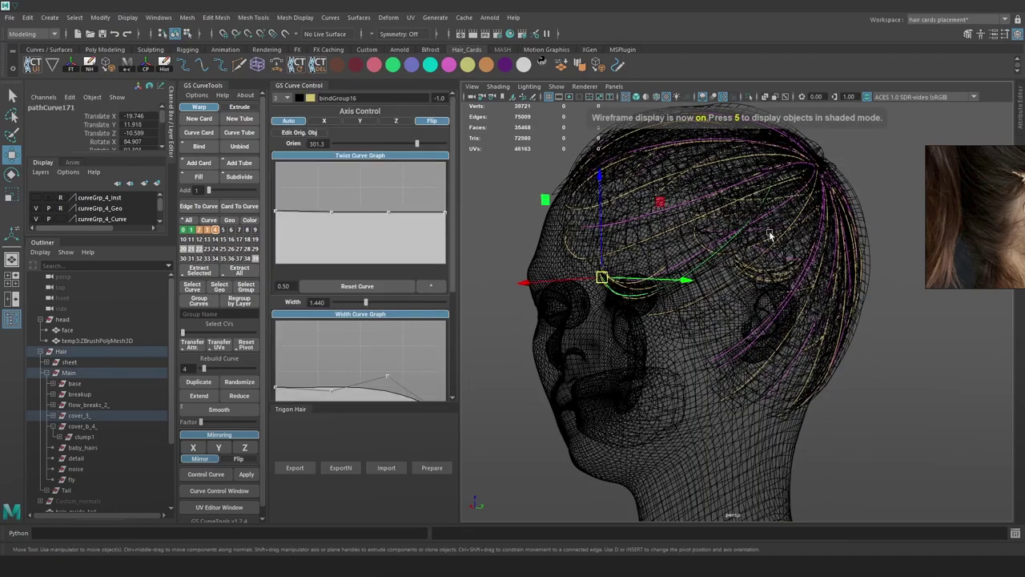
{"action": "key", "text": "F9"}
{"action": "key", "text": "6"}
{"action": "key", "text": "4"}
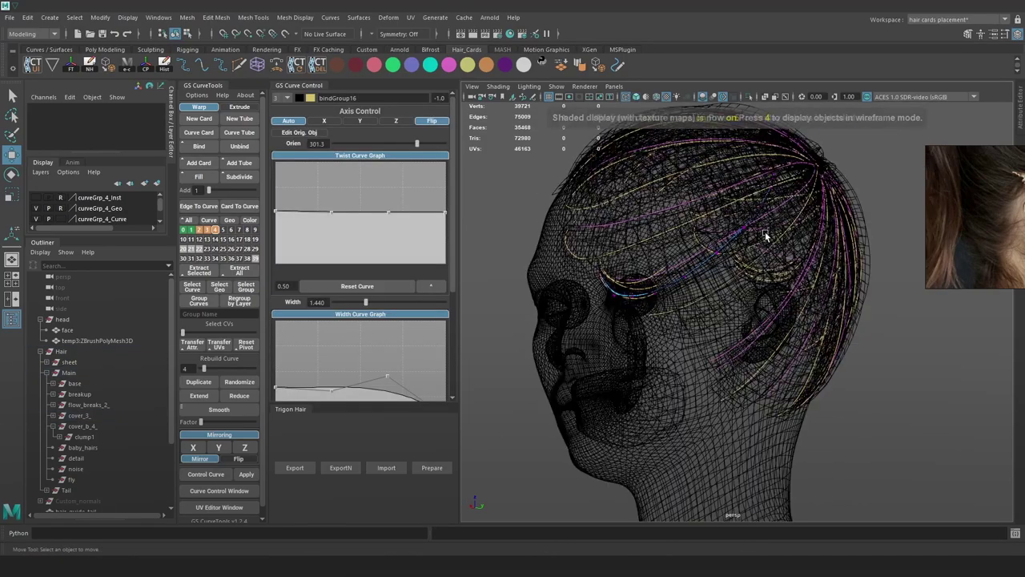
{"action": "left_click_drag", "start_coordinate": [731, 142], "coordinate": [731, 141]}
{"action": "key", "text": "7"}
{"action": "mouse_move", "coordinate": [790, 222]}
{"action": "left_mouse_down", "text": "alt"}
{"action": "mouse_move", "coordinate": [728, 227]}
{"action": "mouse_move", "coordinate": [764, 217]}
{"action": "left_mouse_up", "text": "alt"}
{"action": "key", "text": "6"}
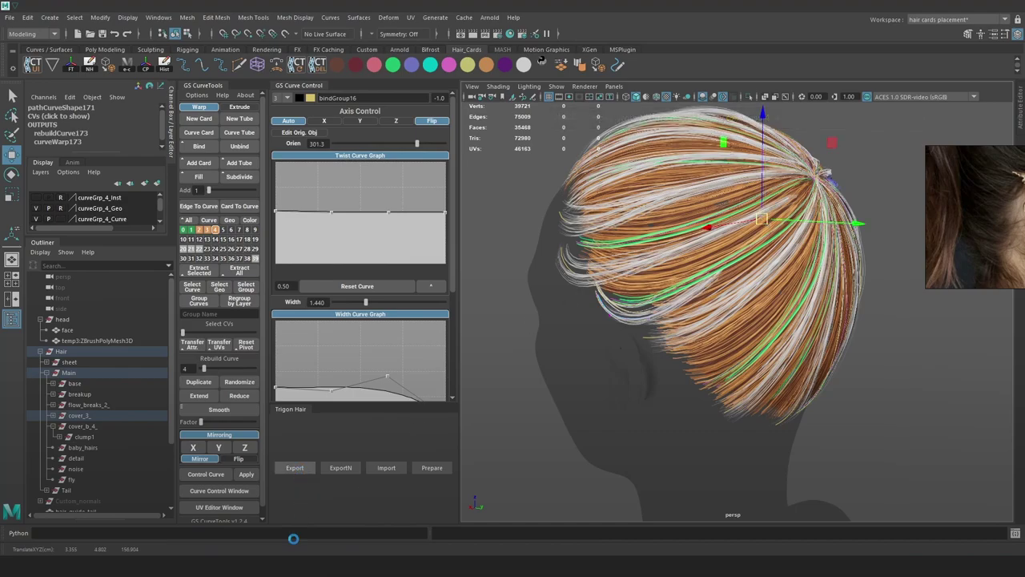
Switch to Marmoset Toolbag and examine the hair on the side of the head behind the temple
{"action": "mouse_move", "coordinate": [275, 565]}
{"action": "left_click", "coordinate": [275, 565]}
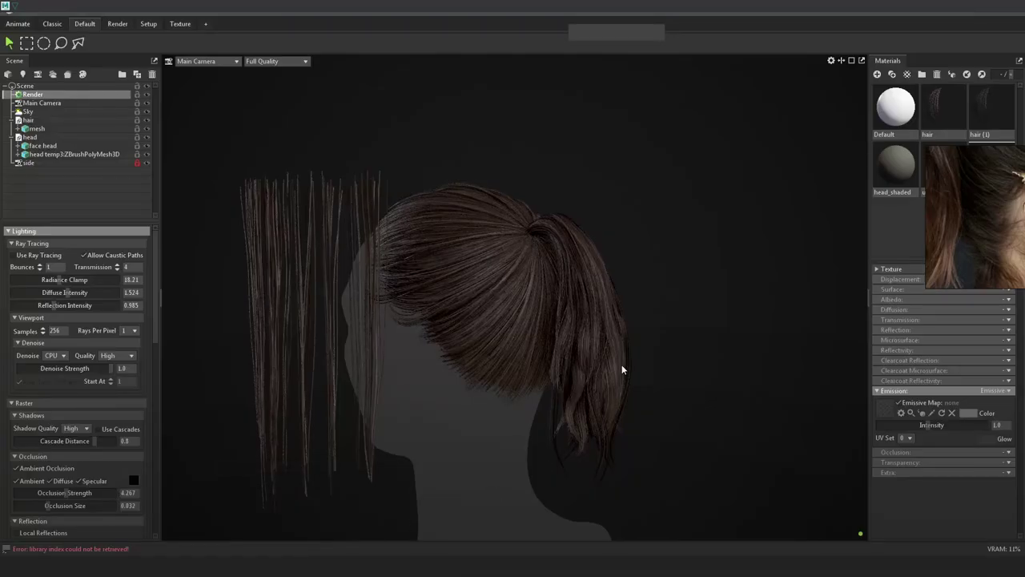
{"action": "left_click_drag", "start_coordinate": [472, 313], "coordinate": [426, 304]}
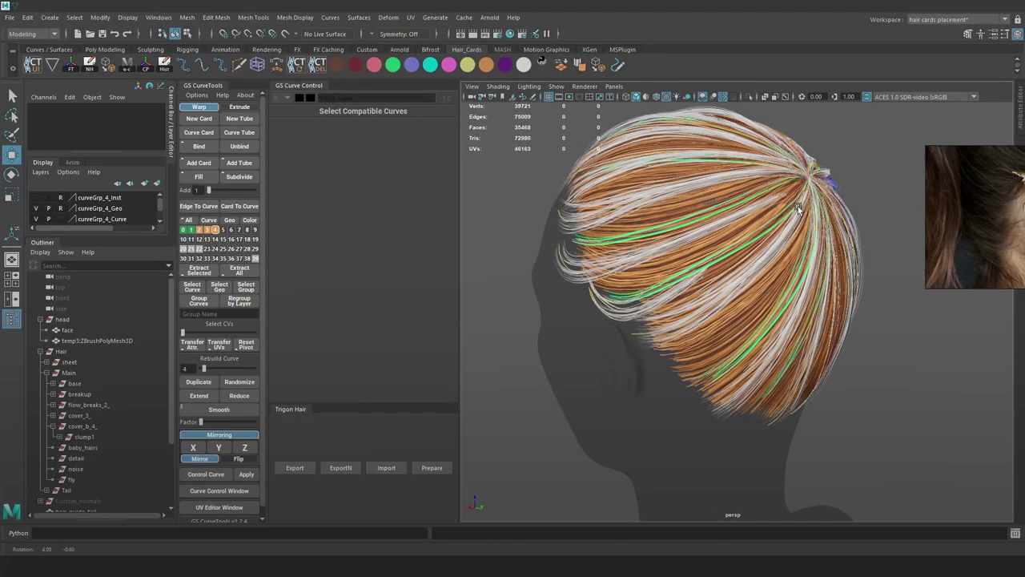
Move the control vertices near the root of the flow-break card warpCard111 to follow the hair flow
{"action": "key", "text": "4"}
{"action": "left_click", "coordinate": [734, 245]}
{"action": "key", "text": "7"}
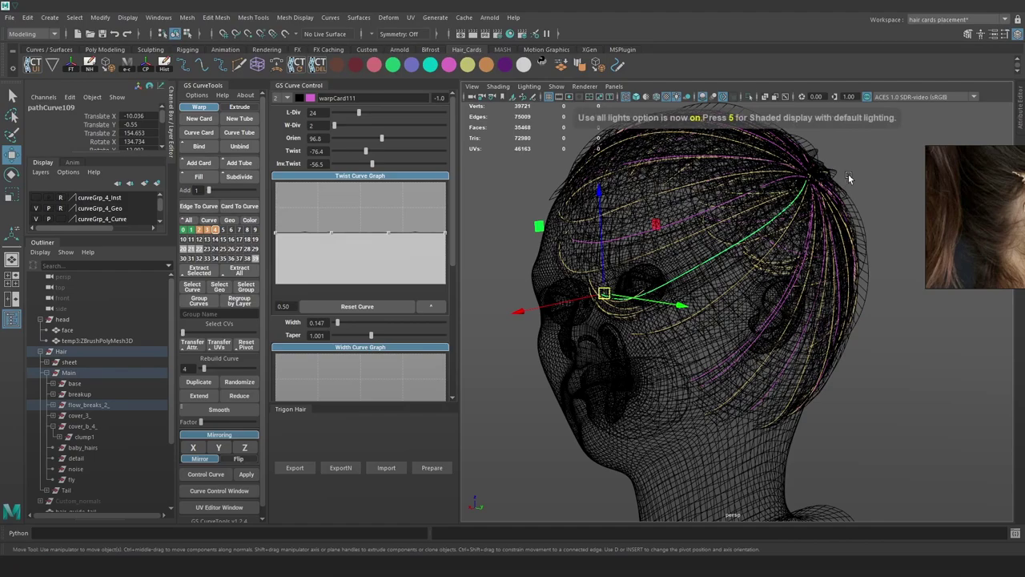
{"action": "middle_click_drag", "start_coordinate": [848, 174], "coordinate": [822, 182], "text": "alt"}
{"action": "right_click_drag", "start_coordinate": [822, 182], "coordinate": [833, 186], "text": "alt"}
{"action": "key", "text": "6"}
{"action": "right_click_drag", "start_coordinate": [871, 155], "coordinate": [824, 159]}
{"action": "middle_click_drag", "start_coordinate": [824, 159], "coordinate": [803, 193], "text": "alt"}
{"action": "key", "text": "4"}
{"action": "left_click_drag", "start_coordinate": [734, 290], "coordinate": [688, 240]}
{"action": "key", "text": "7"}
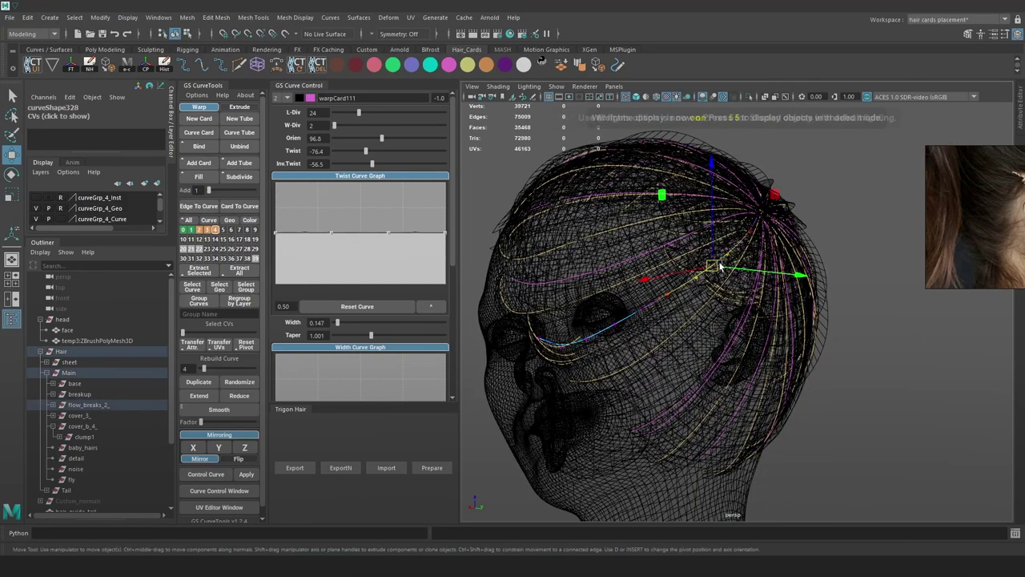
{"action": "key", "text": "6"}
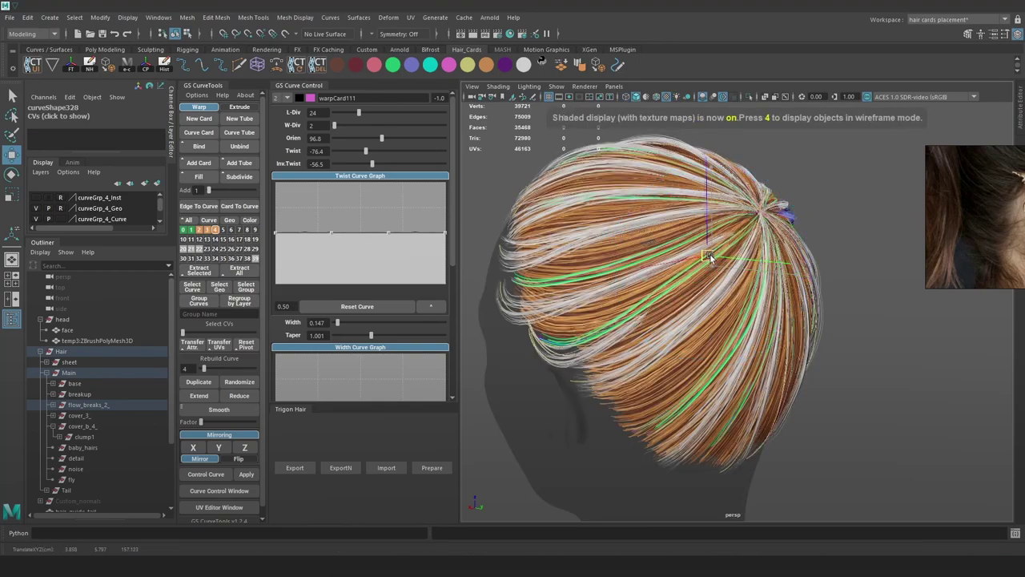
Nudge the selected warpCard111 control vertices slightly and export the hair to inspect it in Marmoset Toolbag
{"action": "key", "text": "e"}
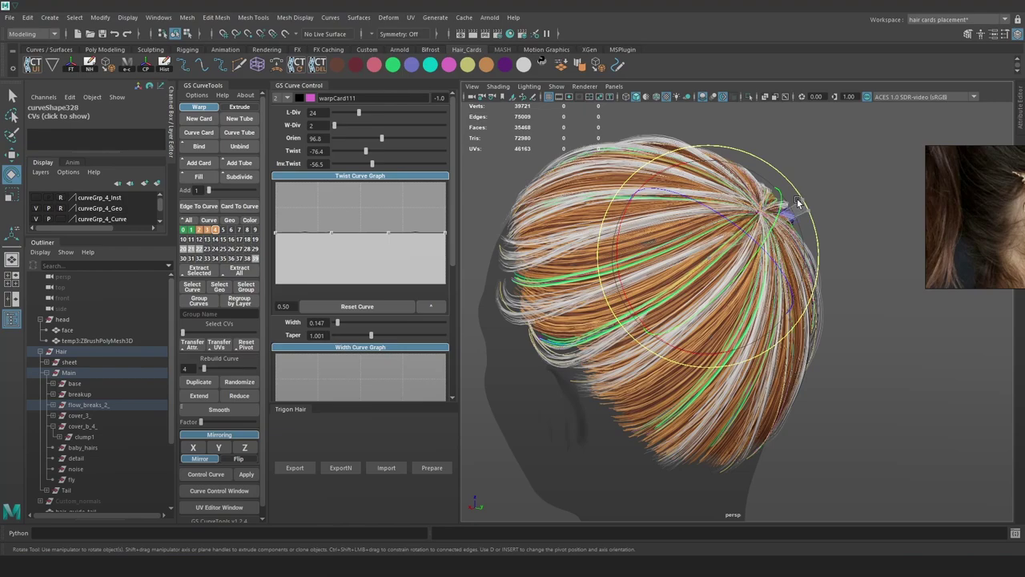
{"action": "key", "text": "w"}
{"action": "left_click_drag", "start_coordinate": [709, 256], "coordinate": [705, 251]}
{"action": "left_click_drag", "start_coordinate": [775, 241], "coordinate": [789, 238], "text": "alt"}
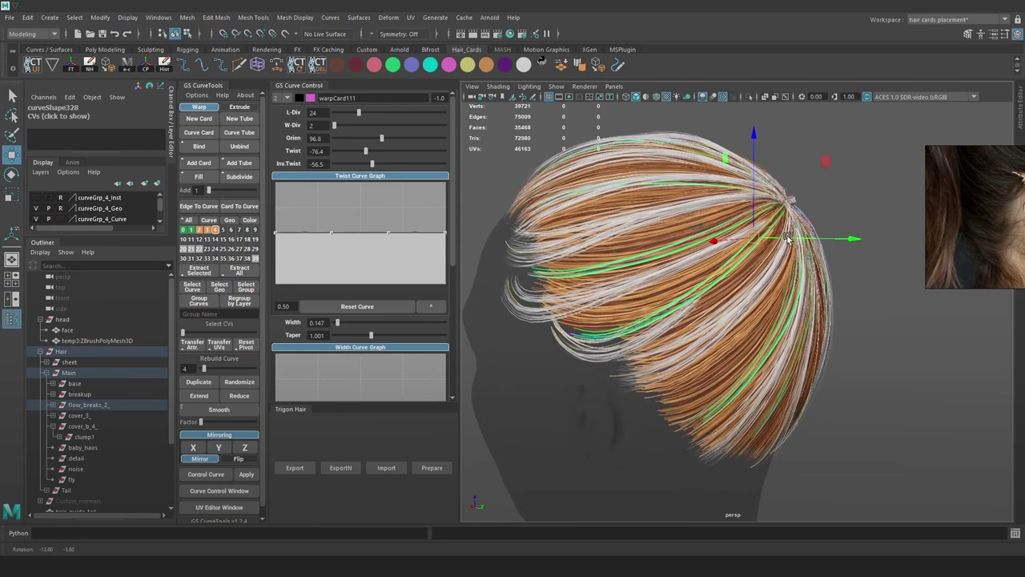
{"action": "left_click", "coordinate": [304, 471]}
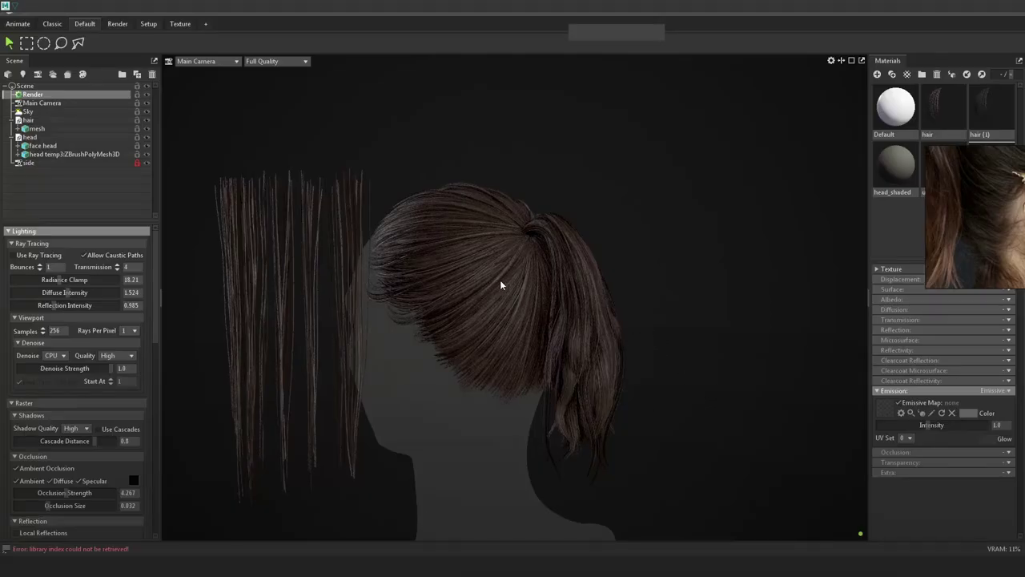
{"action": "left_click_drag", "start_coordinate": [653, 293], "coordinate": [620, 311], "text": "alt"}
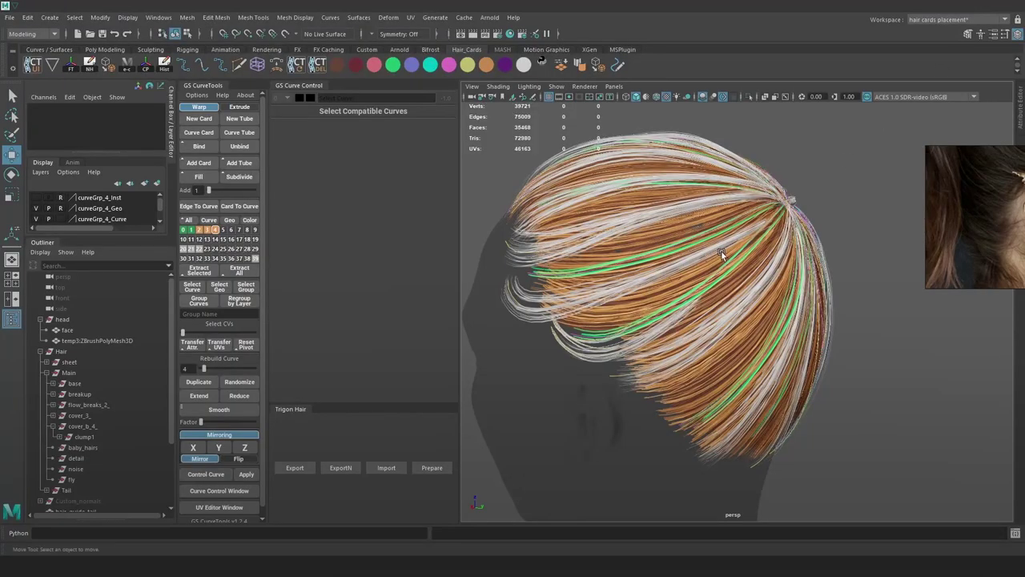
Reselect the flow-break card warpCard111 and move its root control vertices closer to the ponytail gathering point
{"action": "left_click_drag", "start_coordinate": [722, 254], "coordinate": [742, 241], "text": "alt"}
{"action": "key", "text": "4"}
{"action": "left_click", "coordinate": [765, 219]}
{"action": "right_click_drag", "start_coordinate": [872, 156], "coordinate": [825, 165]}
{"action": "mouse_move", "coordinate": [732, 253]}
{"action": "left_mouse_down"}
{"action": "mouse_move", "coordinate": [711, 231]}
{"action": "mouse_move", "coordinate": [729, 255]}
{"action": "mouse_move", "coordinate": [750, 244]}
{"action": "mouse_move", "coordinate": [718, 220]}
{"action": "left_mouse_up"}
{"action": "key", "text": "7"}
{"action": "key", "text": "5"}
{"action": "key", "text": "6"}
{"action": "key", "text": "4"}
{"action": "key", "text": "7"}
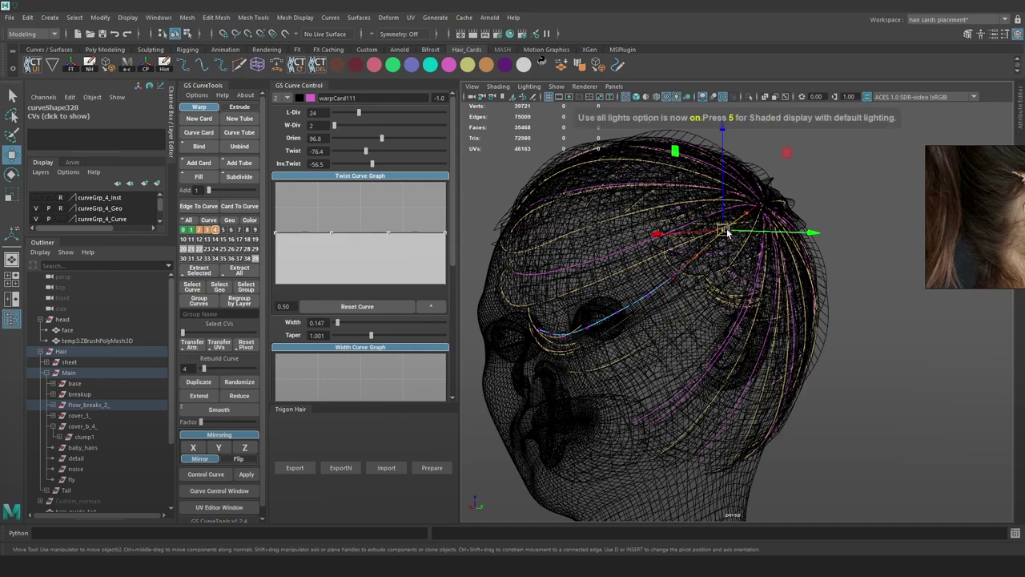
{"action": "key", "text": "5"}
{"action": "left_click_drag", "start_coordinate": [725, 230], "coordinate": [729, 234]}
Export the updated hair cards and inspect them from behind in Marmoset Toolbag
{"action": "left_click", "coordinate": [292, 469]}
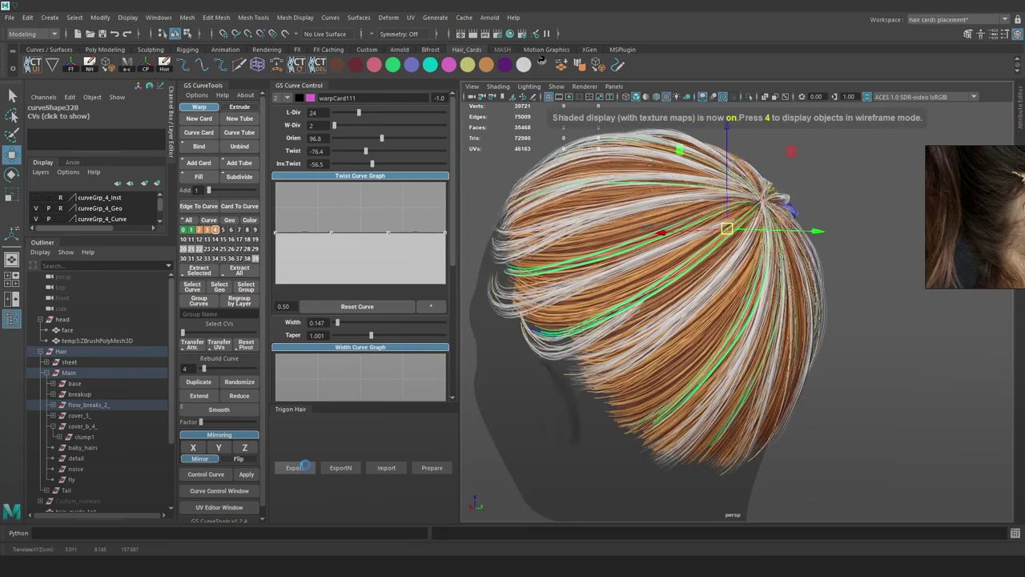
{"action": "key", "text": "alt+Tab"}
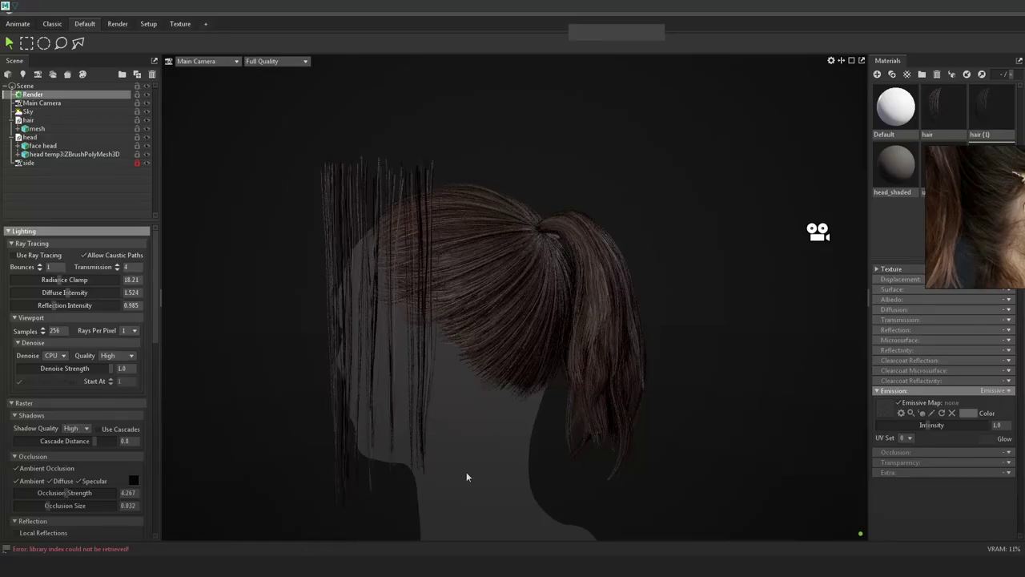
{"action": "left_click_drag", "start_coordinate": [633, 279], "coordinate": [498, 258], "text": "alt"}
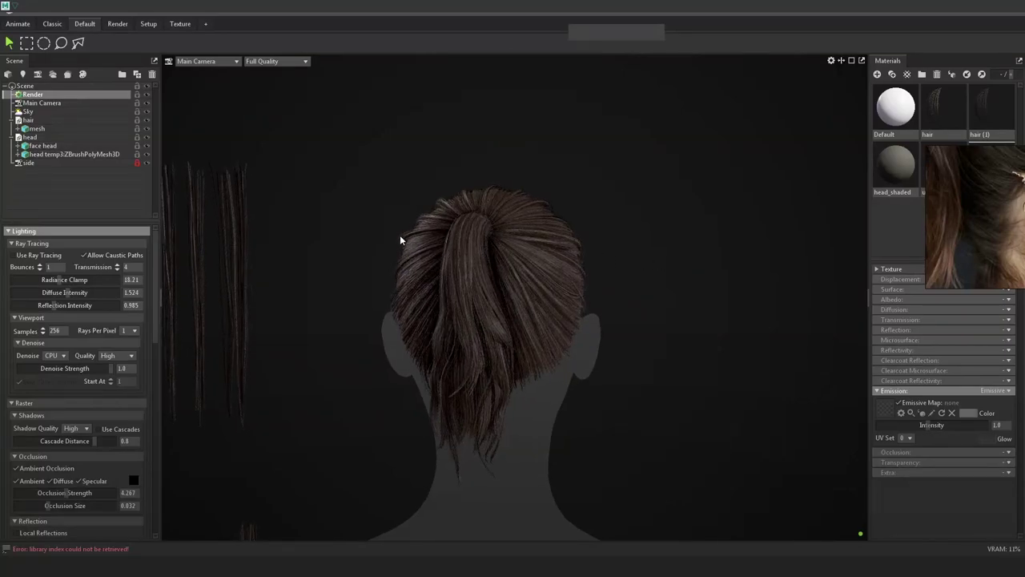
Return to Maya and set the orientation of the cover_3_ card bindGroup14 on the side of the crown to 249.4
{"action": "left_click", "coordinate": [980, 17]}
{"action": "left_click_drag", "start_coordinate": [572, 212], "coordinate": [481, 236], "text": "alt"}
{"action": "left_click_drag", "start_coordinate": [646, 240], "coordinate": [578, 240], "text": "alt"}
{"action": "scroll", "coordinate": [578, 240], "scroll_direction": "up", "scroll_amount": 3}
{"action": "middle_click_drag", "start_coordinate": [577, 232], "coordinate": [676, 269], "text": "alt"}
{"action": "key", "text": "4"}
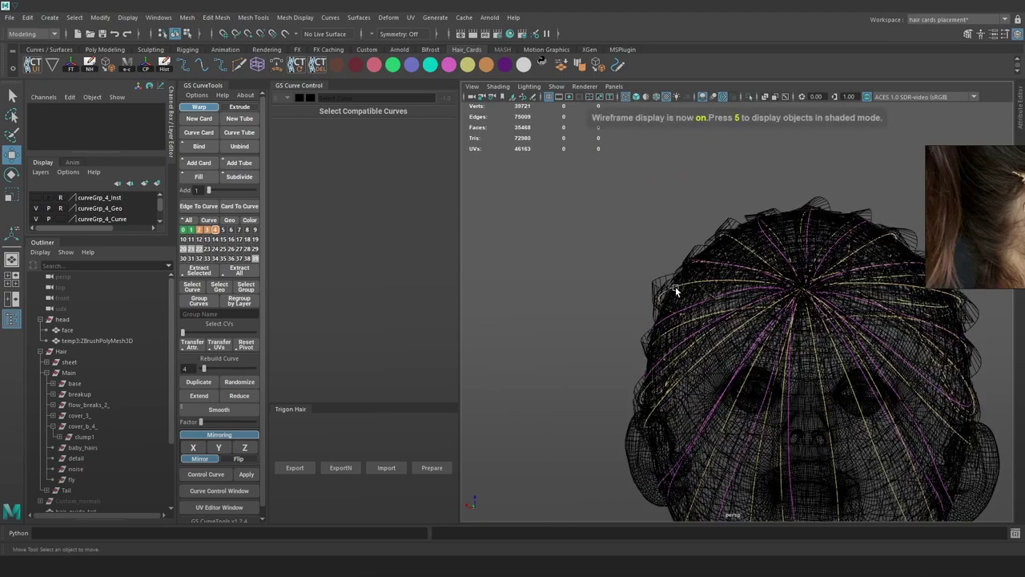
{"action": "left_click", "coordinate": [675, 286]}
{"action": "key", "text": "6"}
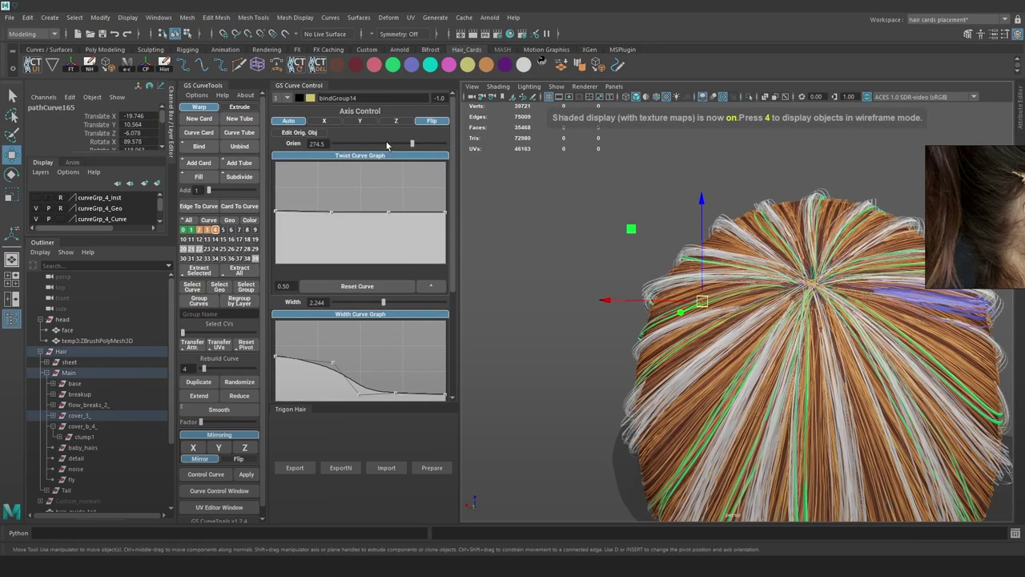
{"action": "left_click_drag", "start_coordinate": [412, 145], "coordinate": [407, 144]}
Adjust the control vertices of bindGroup14 to refine its shape along the side of the crown
{"action": "left_click", "coordinate": [602, 215]}
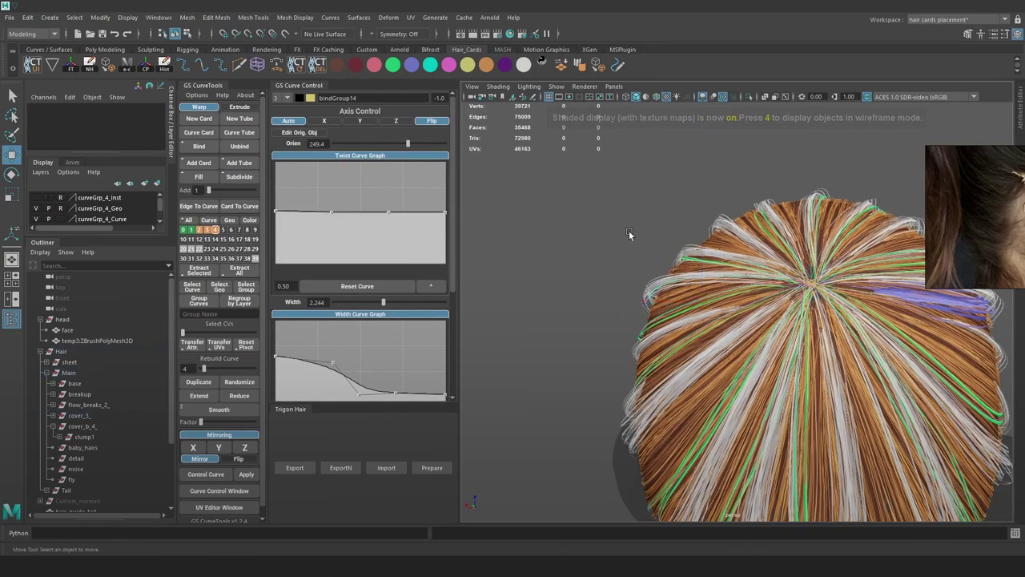
{"action": "key", "text": "4"}
{"action": "mouse_move", "coordinate": [661, 280]}
{"action": "left_mouse_down", "text": "alt"}
{"action": "mouse_move", "coordinate": [674, 254]}
{"action": "mouse_move", "coordinate": [673, 274]}
{"action": "left_mouse_up", "text": "alt"}
{"action": "key", "text": "6"}
{"action": "key", "text": "b"}
{"action": "left_click_drag", "start_coordinate": [723, 276], "coordinate": [684, 298], "text": "alt"}
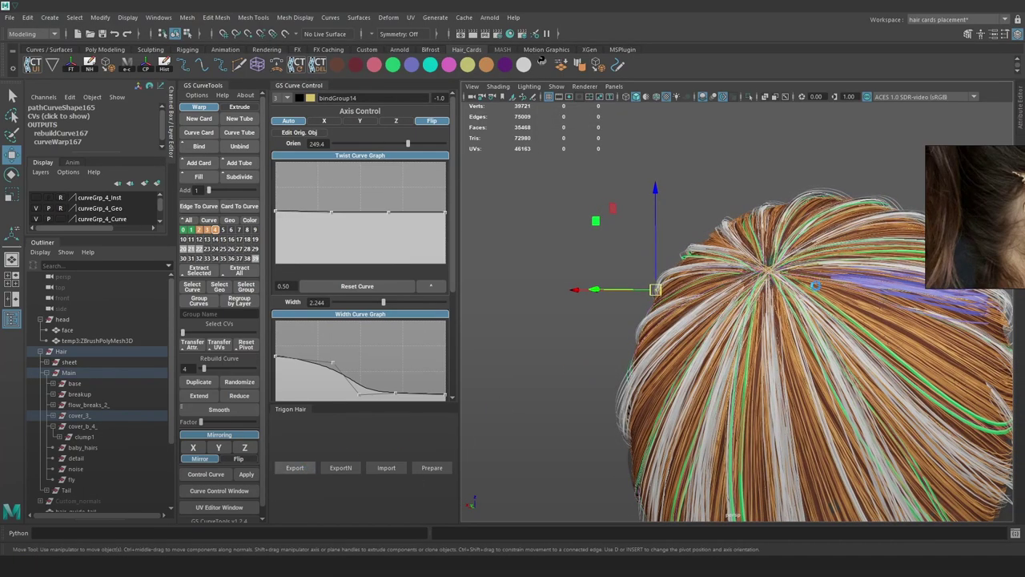
{"action": "scroll", "coordinate": [845, 340], "scroll_direction": "down", "scroll_amount": 2}
{"action": "middle_click_drag", "start_coordinate": [861, 348], "coordinate": [794, 308], "text": "alt"}
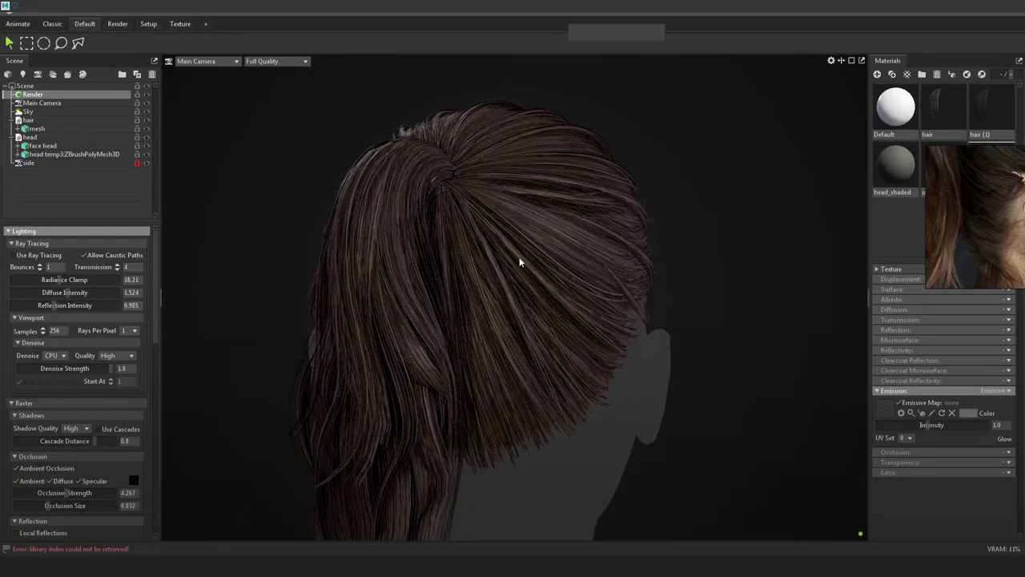
Examine the exported hair in Marmoset Toolbag from behind and from the side under different light directions
{"action": "left_click_drag", "start_coordinate": [513, 253], "coordinate": [501, 260], "text": "alt"}
{"action": "right_click_drag", "start_coordinate": [501, 259], "coordinate": [596, 252], "text": "shift"}
{"action": "left_click_drag", "start_coordinate": [604, 286], "coordinate": [543, 246]}
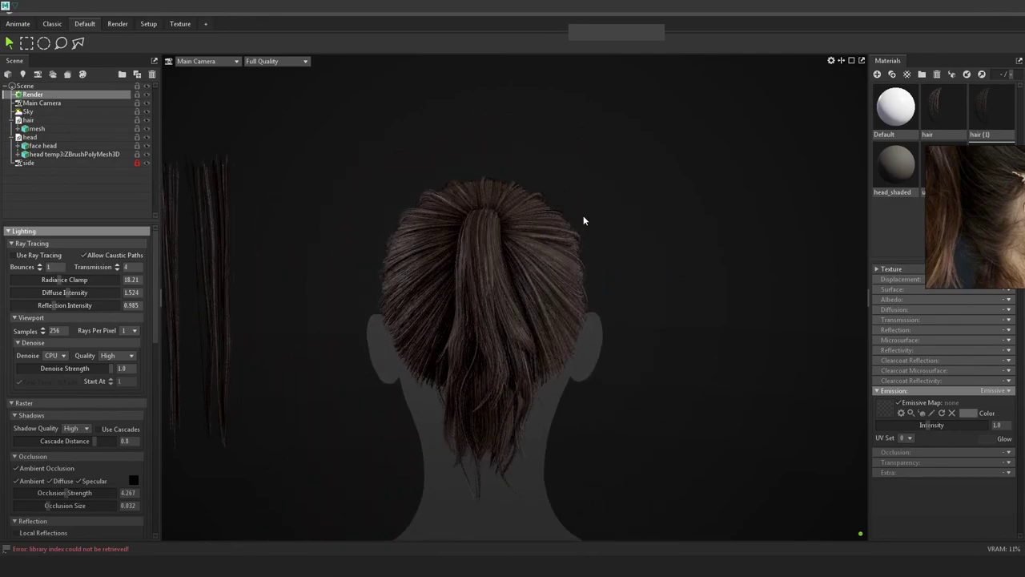
{"action": "left_click_drag", "start_coordinate": [571, 216], "coordinate": [569, 230], "text": "alt"}
{"action": "right_click_drag", "start_coordinate": [569, 230], "coordinate": [696, 245], "text": "shift"}
{"action": "left_click_drag", "start_coordinate": [697, 245], "coordinate": [538, 240], "text": "alt"}
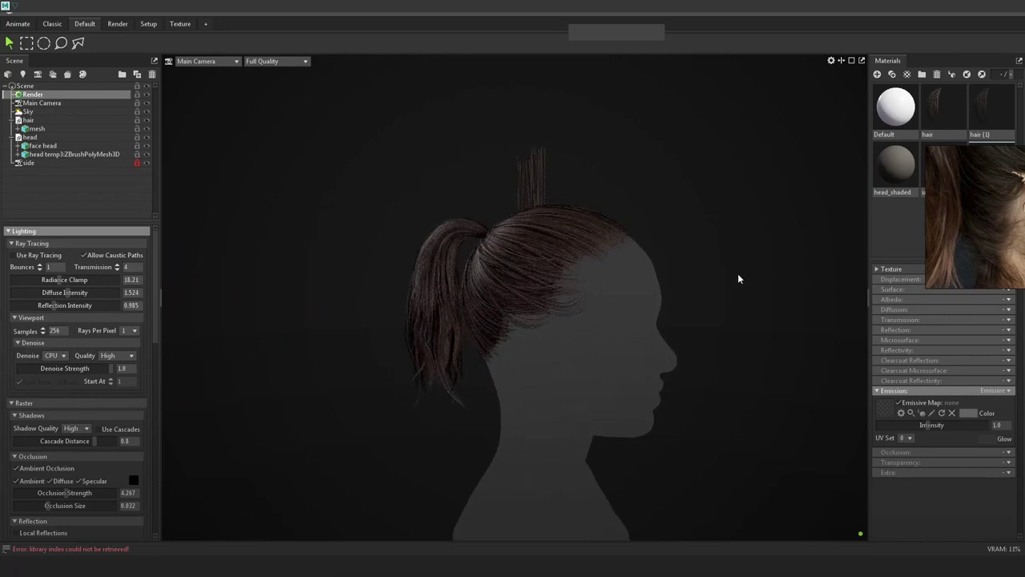
{"action": "left_click_drag", "start_coordinate": [732, 265], "coordinate": [752, 254]}
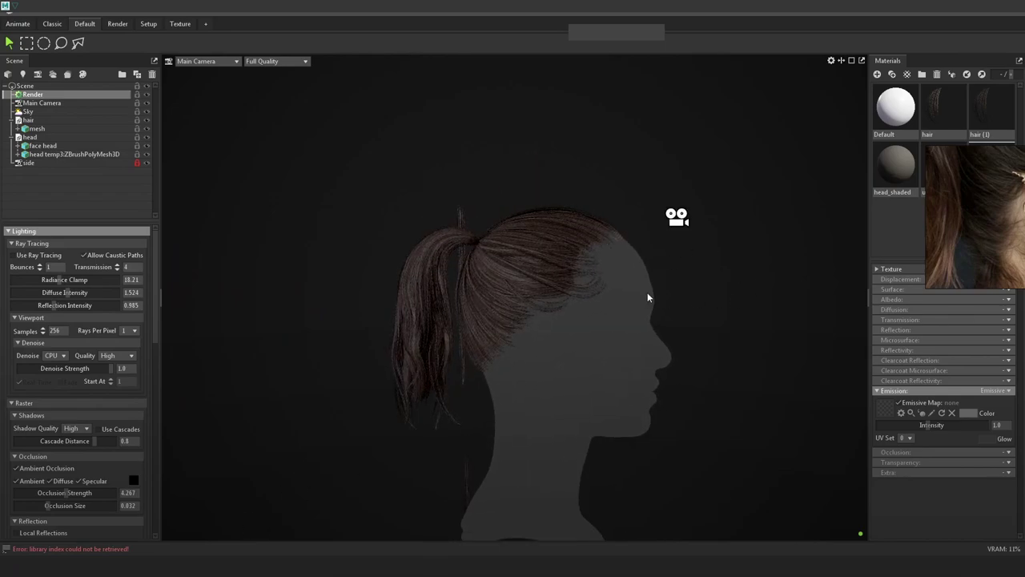
{"action": "left_click_drag", "start_coordinate": [578, 295], "coordinate": [594, 299]}
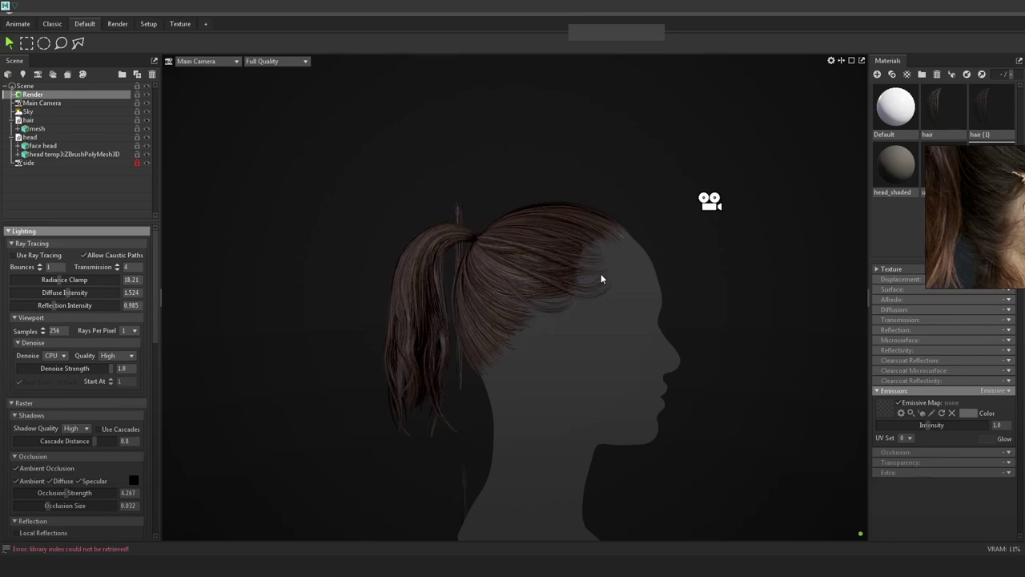
{"action": "left_click_drag", "start_coordinate": [592, 252], "coordinate": [614, 364]}
{"action": "scroll", "coordinate": [636, 291], "scroll_direction": "up", "scroll_amount": 4}
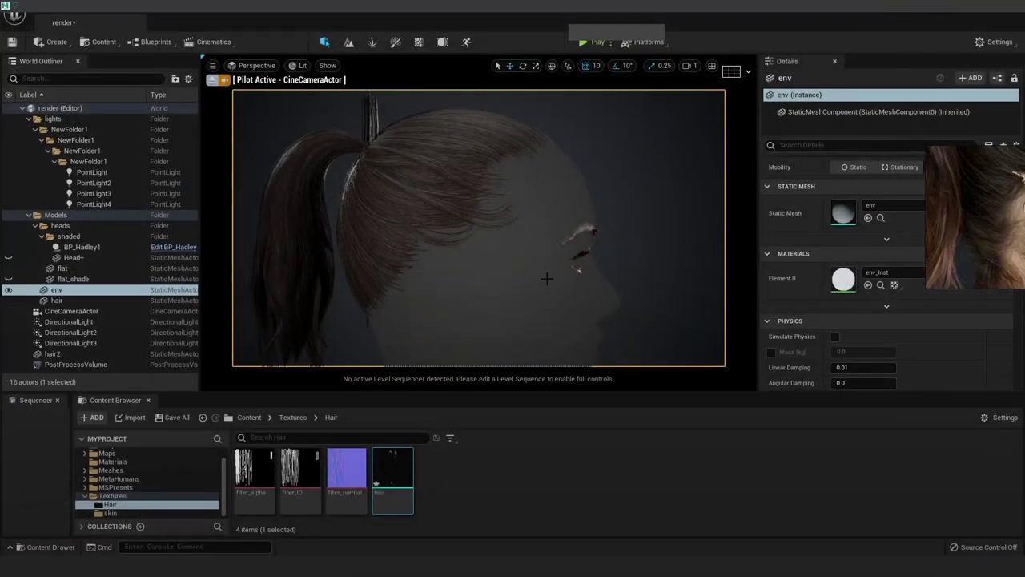
Switch to Unreal Editor, reimport the hair static mesh and inspect the updated hair around the head
{"action": "middle_click_drag", "start_coordinate": [571, 223], "coordinate": [574, 218]}
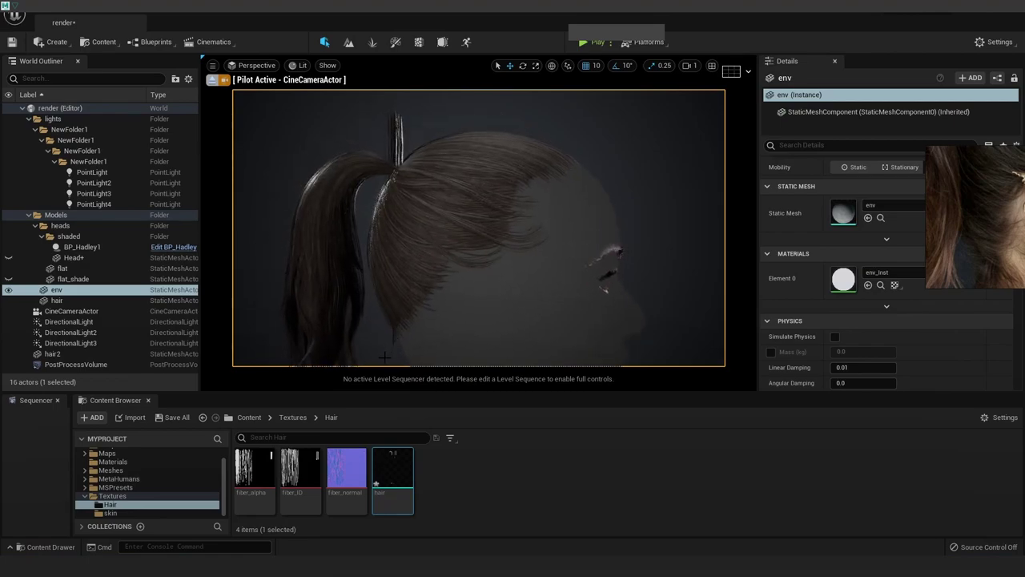
{"action": "right_click", "coordinate": [396, 465]}
{"action": "left_click", "coordinate": [434, 191]}
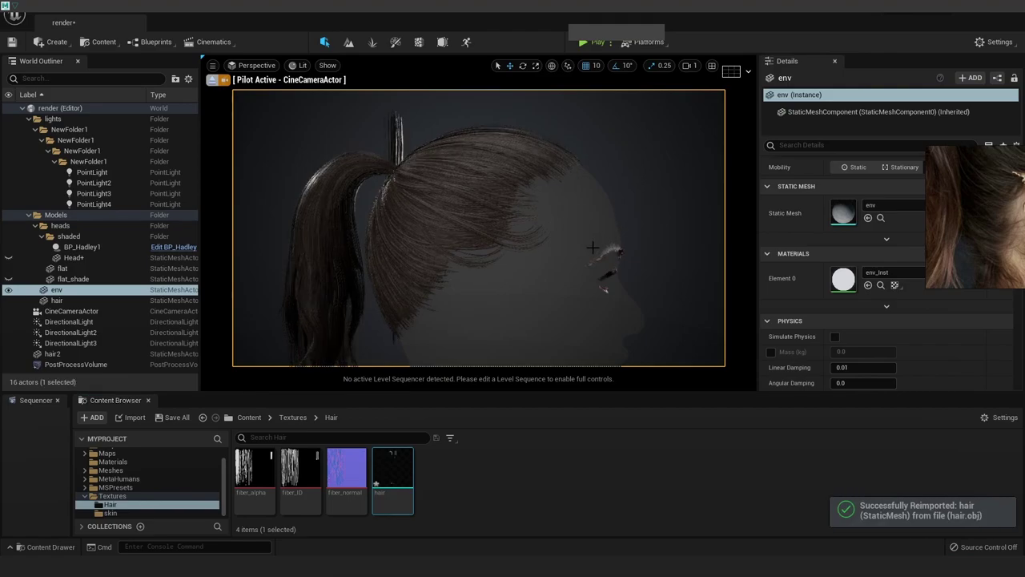
{"action": "left_click_drag", "start_coordinate": [533, 260], "coordinate": [529, 267], "text": "alt"}
{"action": "middle_click_drag", "start_coordinate": [530, 266], "coordinate": [549, 253], "text": "alt"}
{"action": "left_click_drag", "start_coordinate": [549, 253], "coordinate": [472, 210], "text": "alt"}
{"action": "left_click_drag", "start_coordinate": [613, 241], "coordinate": [617, 242]}
{"action": "left_click", "coordinate": [108, 365]}
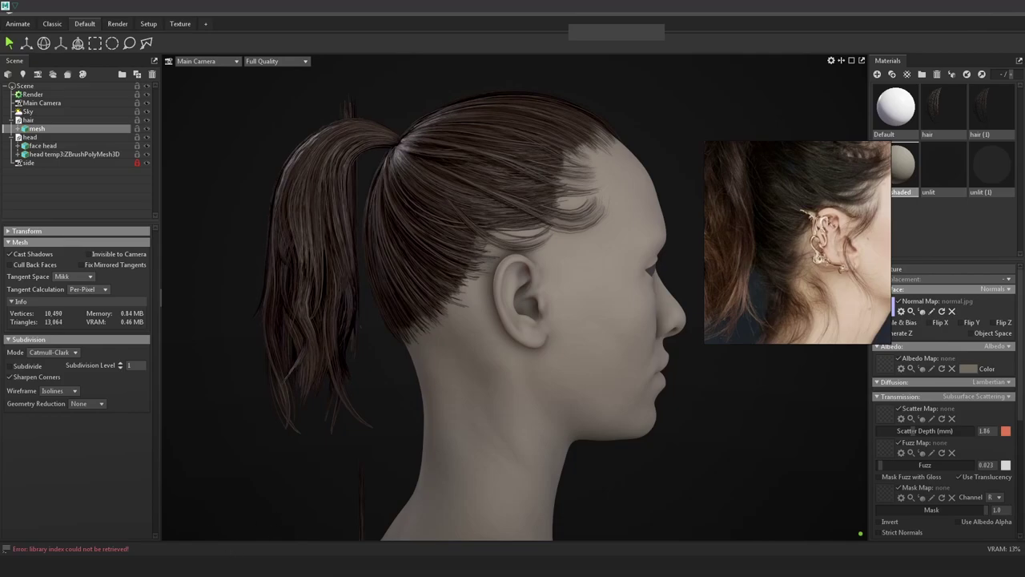
Return to Maya and examine the cover cards at the back of the head beside the ear reference photo
{"action": "mouse_move", "coordinate": [118, 566]}
{"action": "left_click", "coordinate": [191, 531]}
{"action": "right_click_drag", "start_coordinate": [652, 213], "coordinate": [636, 298], "text": "alt"}
{"action": "left_click_drag", "start_coordinate": [635, 298], "coordinate": [684, 315], "text": "alt"}
{"action": "middle_click_drag", "start_coordinate": [684, 315], "coordinate": [616, 371], "text": "alt"}
{"action": "key", "text": "4"}
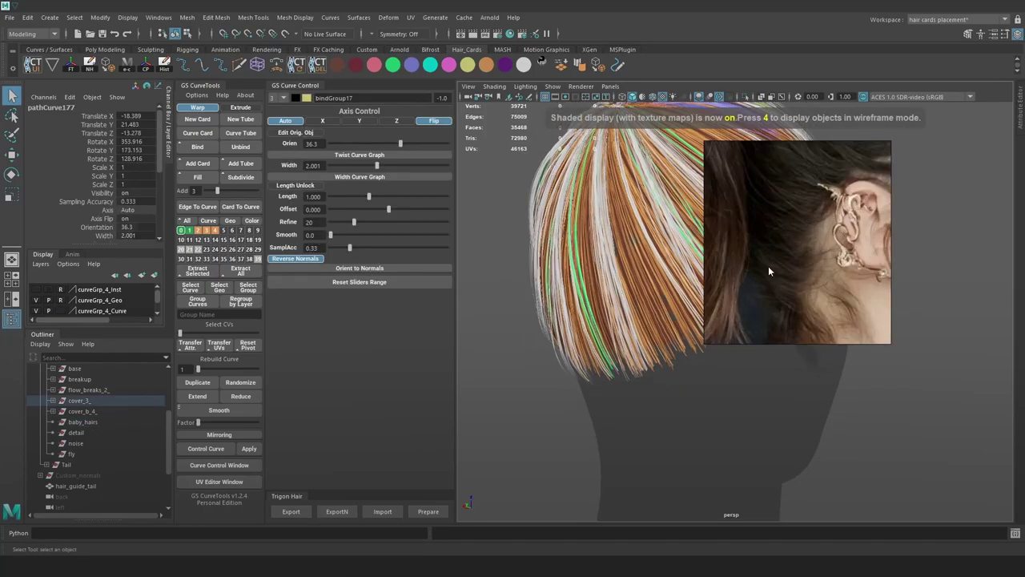
Try a duplicate of the cover_3_ card bindGroup17 offset behind the nape and delete the copy
{"action": "mouse_move", "coordinate": [766, 270]}
{"action": "left_mouse_down", "text": "alt"}
{"action": "mouse_move", "coordinate": [600, 300]}
{"action": "mouse_move", "coordinate": [513, 299]}
{"action": "left_mouse_up", "text": "alt"}
{"action": "left_click", "coordinate": [193, 384]}
{"action": "left_click_drag", "start_coordinate": [601, 326], "coordinate": [604, 369]}
{"action": "right_click_drag", "start_coordinate": [603, 369], "coordinate": [633, 398], "text": "alt"}
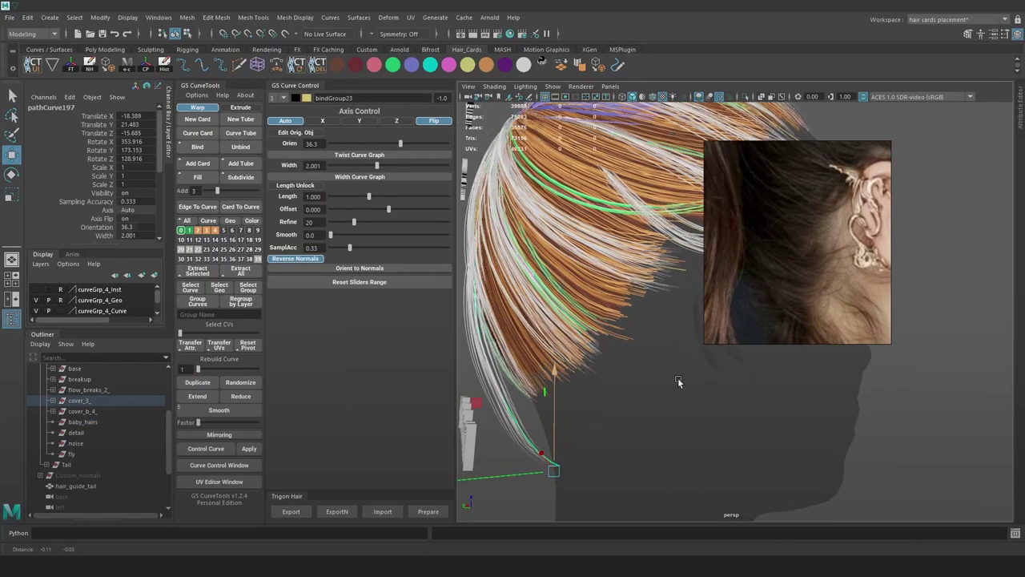
{"action": "middle_click_drag", "start_coordinate": [634, 398], "coordinate": [712, 376], "text": "alt"}
{"action": "left_click_drag", "start_coordinate": [618, 374], "coordinate": [598, 476], "text": "alt"}
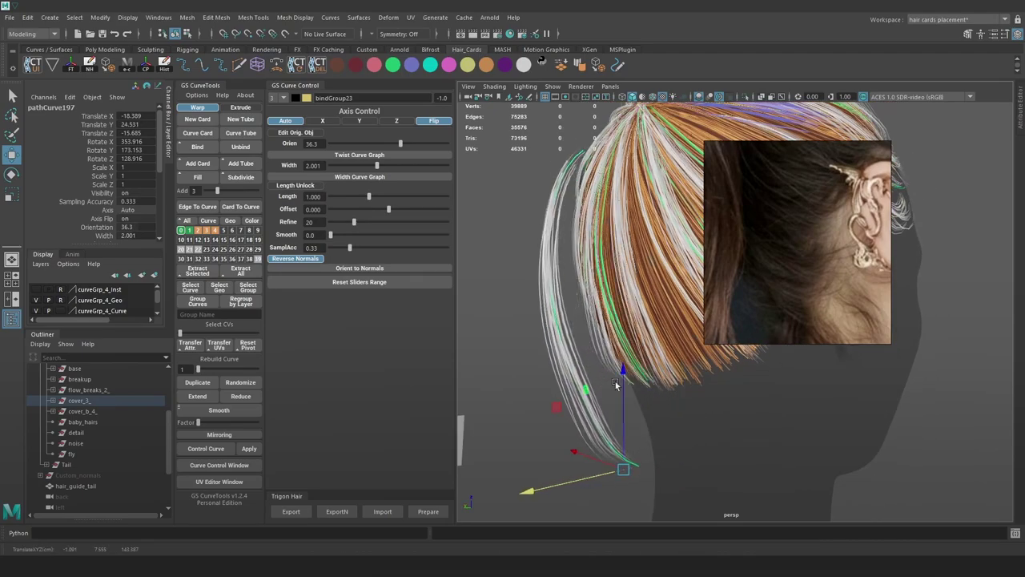
{"action": "left_click_drag", "start_coordinate": [643, 355], "coordinate": [629, 359], "text": "alt"}
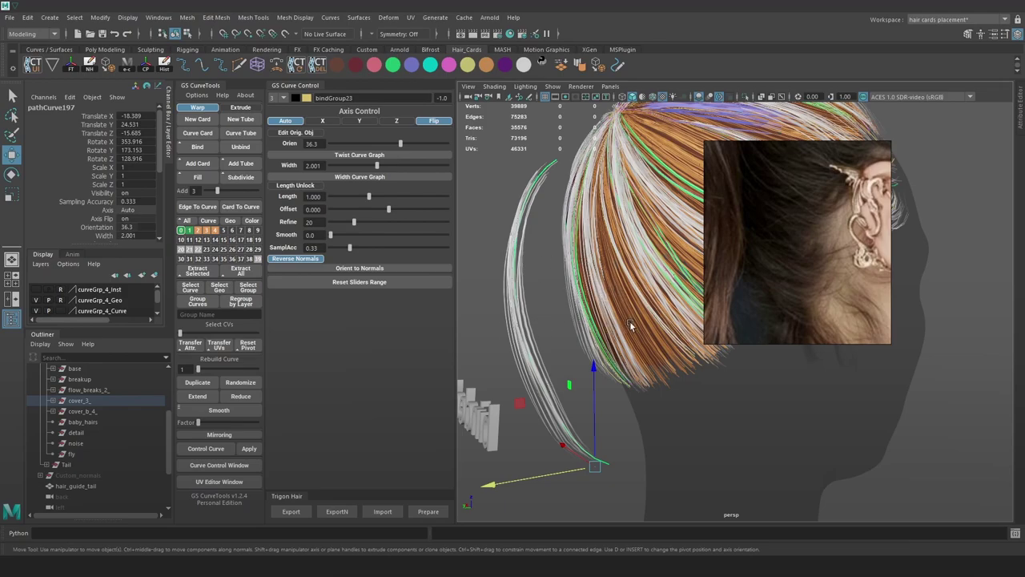
{"action": "left_click_drag", "start_coordinate": [629, 324], "coordinate": [649, 327], "text": "alt"}
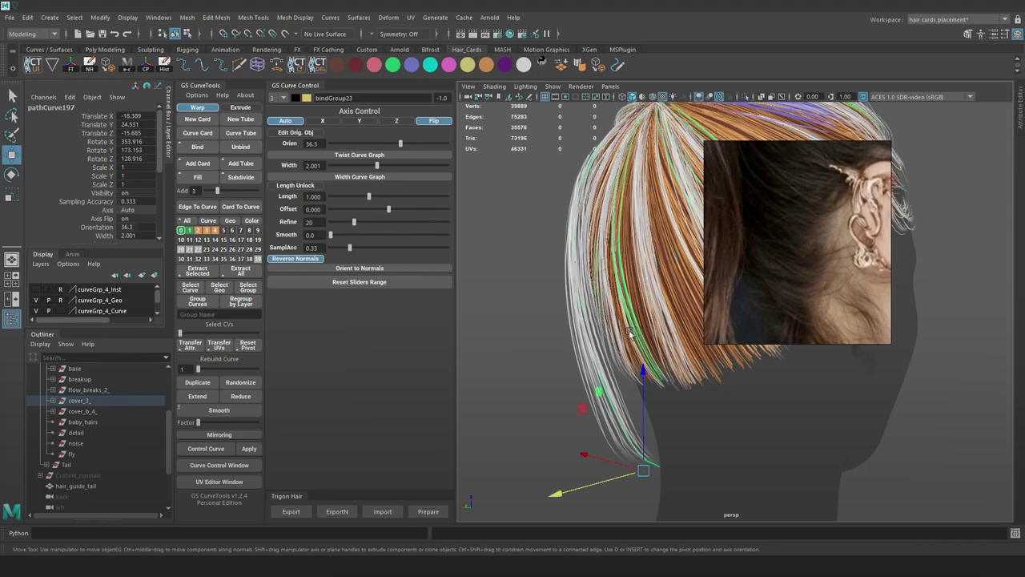
{"action": "left_click_drag", "start_coordinate": [630, 334], "coordinate": [592, 330], "text": "alt"}
{"action": "left_click", "coordinate": [652, 97]}
{"action": "key", "text": "4"}
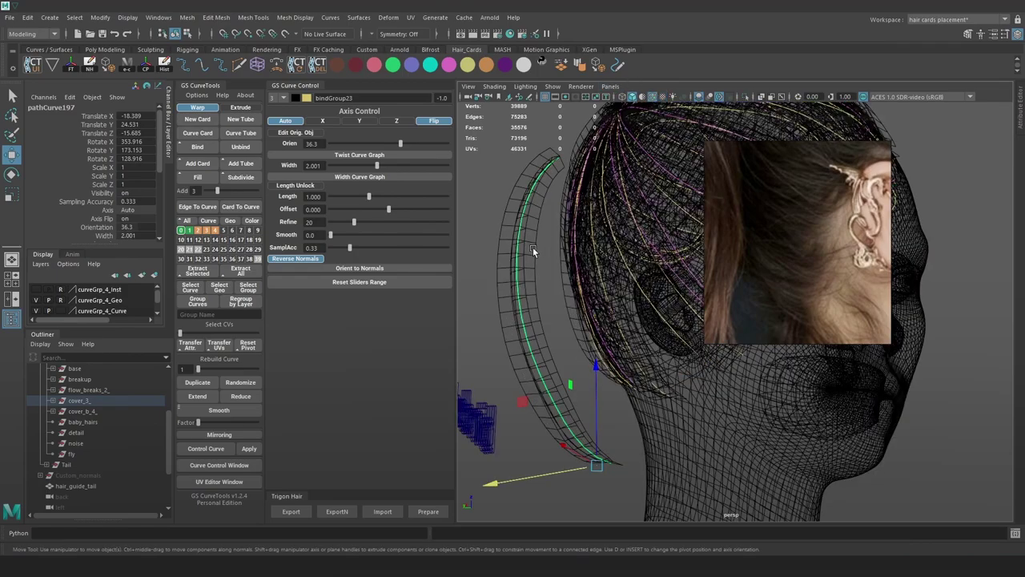
{"action": "key", "text": "5"}
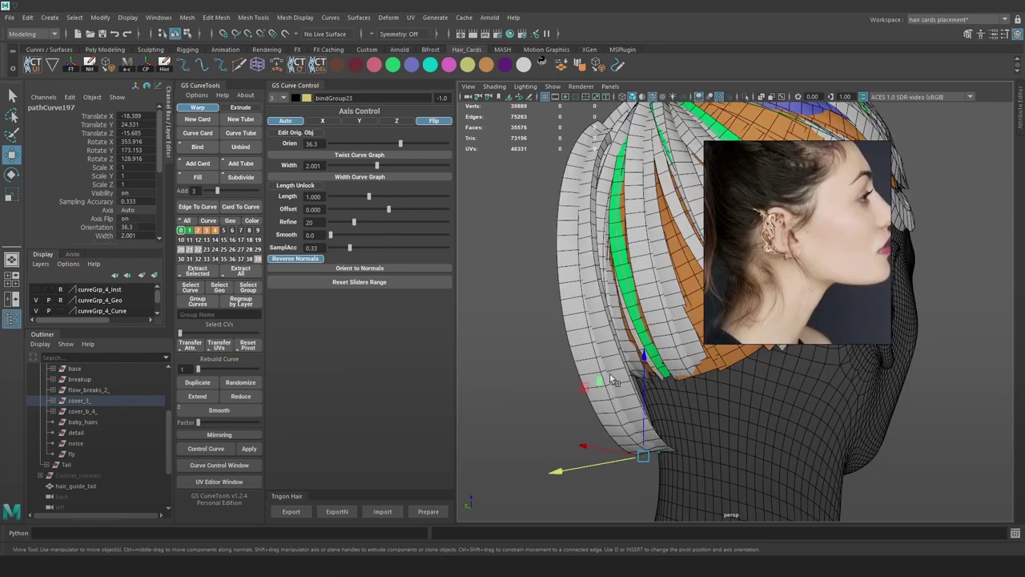
{"action": "right_click_drag", "start_coordinate": [611, 378], "coordinate": [601, 327], "text": "alt"}
{"action": "key", "text": "Up"}
{"action": "key", "text": "Delete"}
Show the layer 39 sample cards beside the head with textured shading and without wireframe overlay
{"action": "right_click_drag", "start_coordinate": [778, 236], "coordinate": [924, 221]}
{"action": "right_click_drag", "start_coordinate": [849, 279], "coordinate": [749, 244], "text": "alt"}
{"action": "left_click_drag", "start_coordinate": [750, 244], "coordinate": [627, 238], "text": "alt"}
{"action": "middle_click_drag", "start_coordinate": [765, 223], "coordinate": [625, 259], "text": "alt"}
{"action": "mouse_move", "coordinate": [743, 255]}
{"action": "left_mouse_down", "text": "alt"}
{"action": "mouse_move", "coordinate": [790, 258]}
{"action": "mouse_move", "coordinate": [753, 258]}
{"action": "left_mouse_up", "text": "alt"}
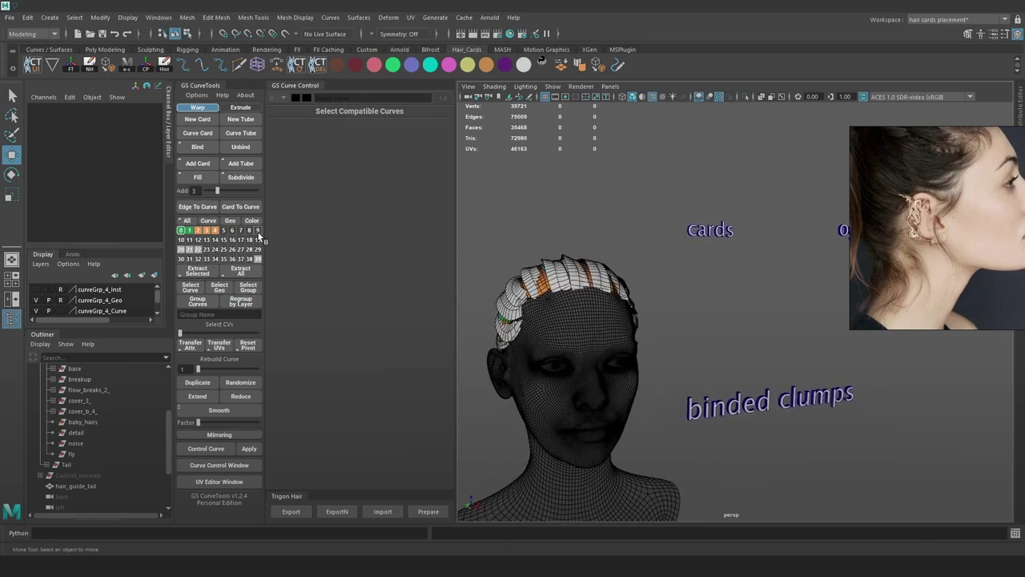
{"action": "left_click", "coordinate": [258, 259], "text": "alt"}
{"action": "middle_click_drag", "start_coordinate": [755, 257], "coordinate": [732, 229], "text": "alt"}
{"action": "mouse_move", "coordinate": [732, 229]}
{"action": "right_mouse_down", "text": "alt"}
{"action": "mouse_move", "coordinate": [753, 252]}
{"action": "mouse_move", "coordinate": [790, 261]}
{"action": "right_mouse_up", "text": "alt"}
{"action": "key", "text": "6"}
{"action": "left_click", "coordinate": [650, 99]}
{"action": "left_click_drag", "start_coordinate": [790, 261], "coordinate": [728, 247], "text": "alt"}
{"action": "mouse_move", "coordinate": [728, 247]}
{"action": "right_mouse_down", "text": "alt"}
{"action": "mouse_move", "coordinate": [746, 259]}
{"action": "mouse_move", "coordinate": [739, 283]}
{"action": "right_mouse_up", "text": "alt"}
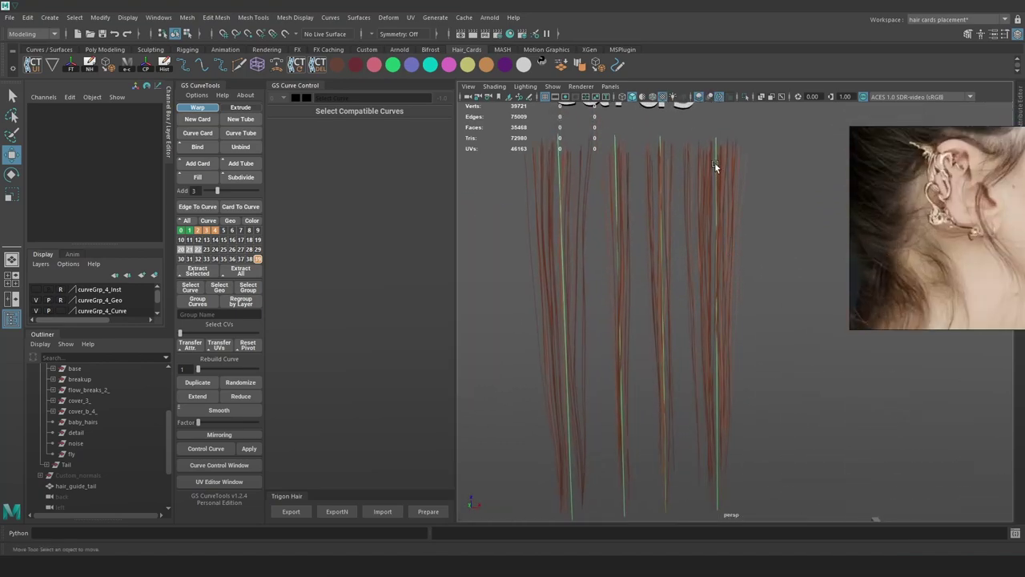
Open the GS CurveTools UV editor next to the sample cards and frame its hair texture
{"action": "right_click_drag", "start_coordinate": [761, 385], "coordinate": [739, 358], "text": "alt"}
{"action": "middle_click_drag", "start_coordinate": [739, 358], "coordinate": [668, 210], "text": "alt"}
{"action": "right_click_drag", "start_coordinate": [668, 209], "coordinate": [692, 232], "text": "alt"}
{"action": "left_click", "coordinate": [211, 485]}
{"action": "middle_click_drag", "start_coordinate": [667, 111], "coordinate": [665, 203], "text": "alt"}
{"action": "right_click_drag", "start_coordinate": [665, 203], "coordinate": [674, 214], "text": "alt"}
{"action": "key", "text": "4"}
{"action": "left_click", "coordinate": [670, 212]}
{"action": "key", "text": "6"}
{"action": "mouse_move", "coordinate": [318, 257]}
{"action": "right_mouse_down", "text": "alt"}
{"action": "mouse_move", "coordinate": [274, 200]}
{"action": "mouse_move", "coordinate": [290, 231]}
{"action": "right_mouse_up", "text": "alt"}
{"action": "middle_click_drag", "start_coordinate": [290, 232], "coordinate": [307, 304], "text": "alt"}
{"action": "middle_click_drag", "start_coordinate": [631, 167], "coordinate": [659, 198], "text": "alt"}
Select individual sample cards in wireframe display to compare the texture strips their UVs cover
{"action": "key", "text": "4"}
{"action": "left_click", "coordinate": [655, 201]}
{"action": "left_click", "coordinate": [619, 226]}
{"action": "left_click", "coordinate": [580, 251]}
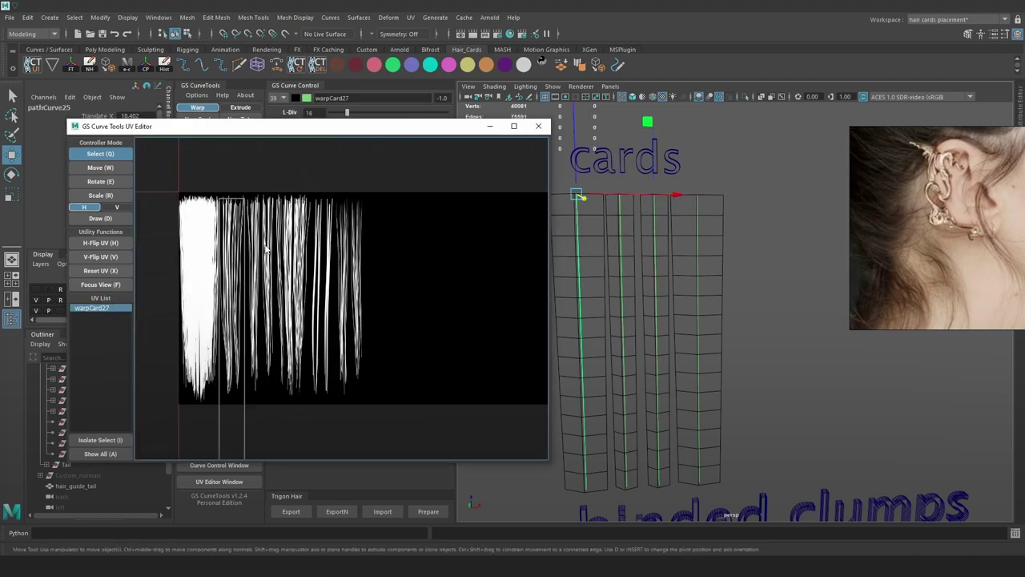
{"action": "middle_click_drag", "start_coordinate": [313, 225], "coordinate": [348, 199], "text": "alt"}
{"action": "left_click", "coordinate": [749, 255]}
{"action": "right_click_drag", "start_coordinate": [698, 260], "coordinate": [685, 255], "text": "alt"}
{"action": "mouse_move", "coordinate": [797, 276]}
{"action": "right_mouse_down", "text": "alt"}
{"action": "mouse_move", "coordinate": [733, 243]}
{"action": "mouse_move", "coordinate": [823, 333]}
{"action": "right_mouse_up", "text": "alt"}
{"action": "left_click_drag", "start_coordinate": [728, 209], "coordinate": [646, 239]}
{"action": "left_click", "coordinate": [430, 196]}
{"action": "left_click", "coordinate": [757, 206]}
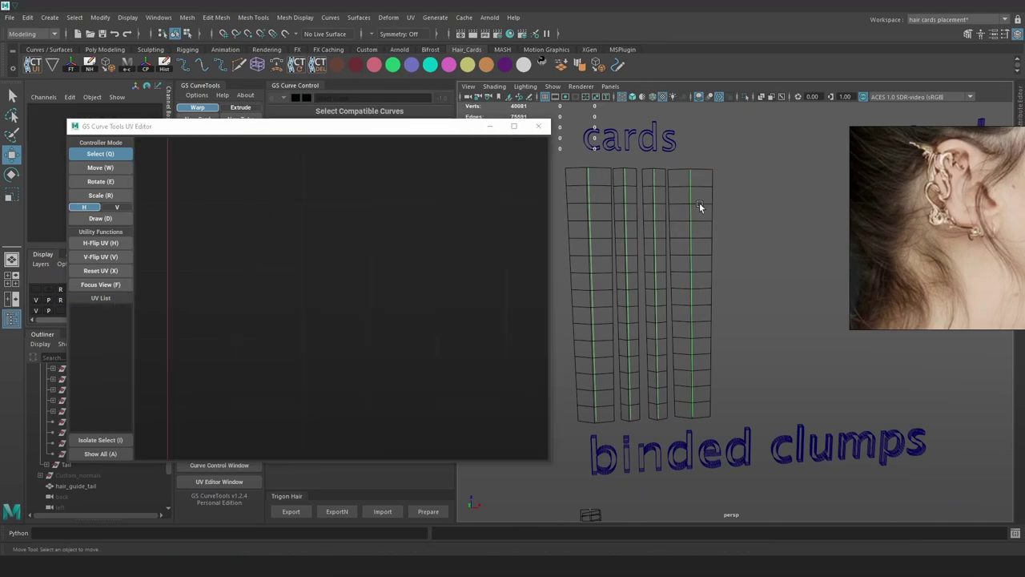
Select the wide sample card warpCard28 and assign it a different hair material
{"action": "left_click", "coordinate": [690, 198]}
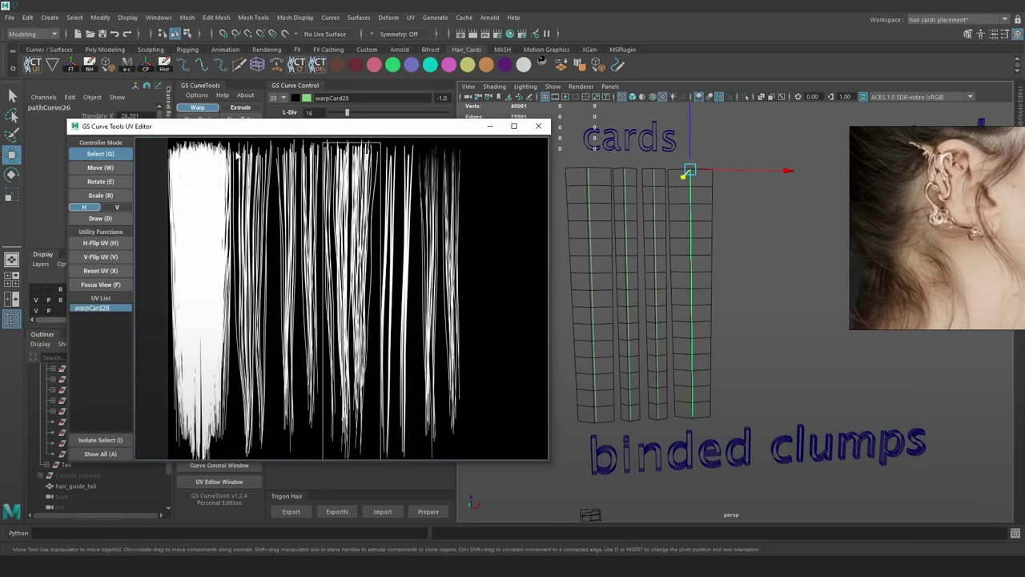
{"action": "left_click", "coordinate": [336, 69]}
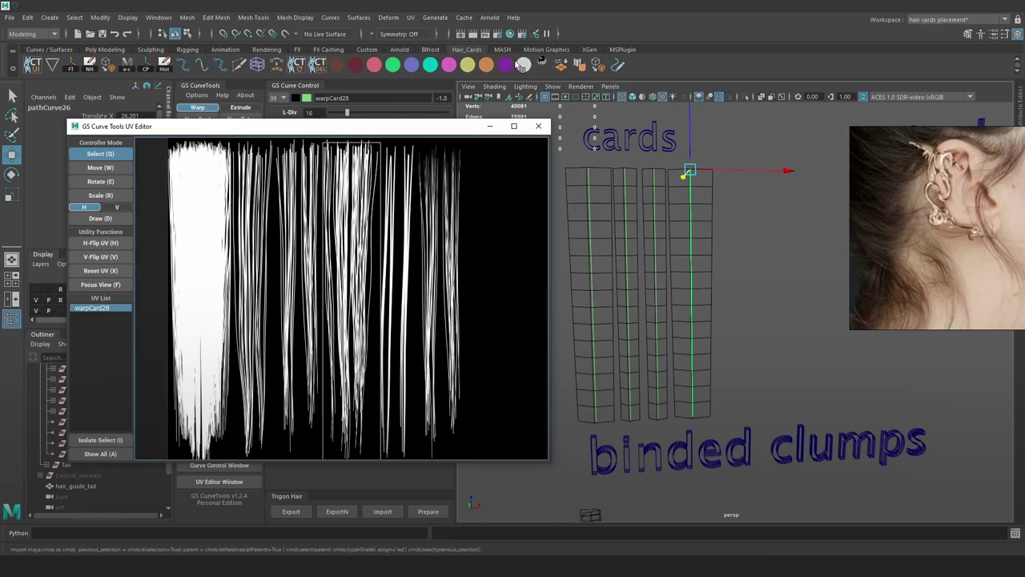
{"action": "left_click", "coordinate": [542, 66]}
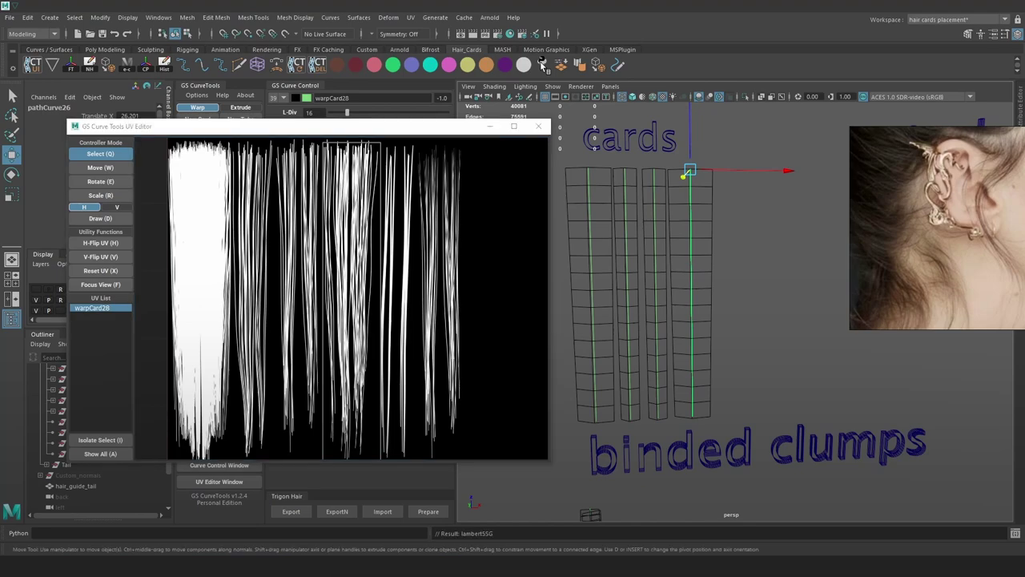
{"action": "scroll", "coordinate": [360, 265], "scroll_direction": "down", "scroll_amount": 5}
{"action": "scroll", "coordinate": [385, 346], "scroll_direction": "up", "scroll_amount": 1}
{"action": "middle_click_drag", "start_coordinate": [388, 322], "coordinate": [390, 252]}
Duplicate warpCard28, move the copy away from the other sample cards and display it textured
{"action": "left_click_drag", "start_coordinate": [403, 127], "coordinate": [591, 188]}
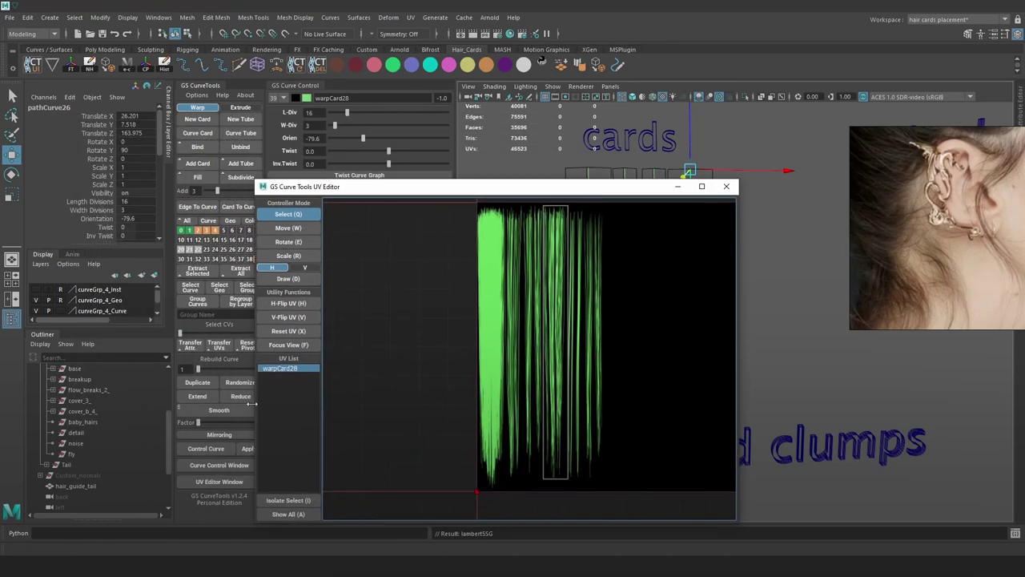
{"action": "left_click", "coordinate": [204, 382]}
{"action": "left_click_drag", "start_coordinate": [744, 175], "coordinate": [815, 174]}
{"action": "key", "text": "6"}
{"action": "scroll", "coordinate": [517, 256], "scroll_direction": "up", "scroll_amount": 4}
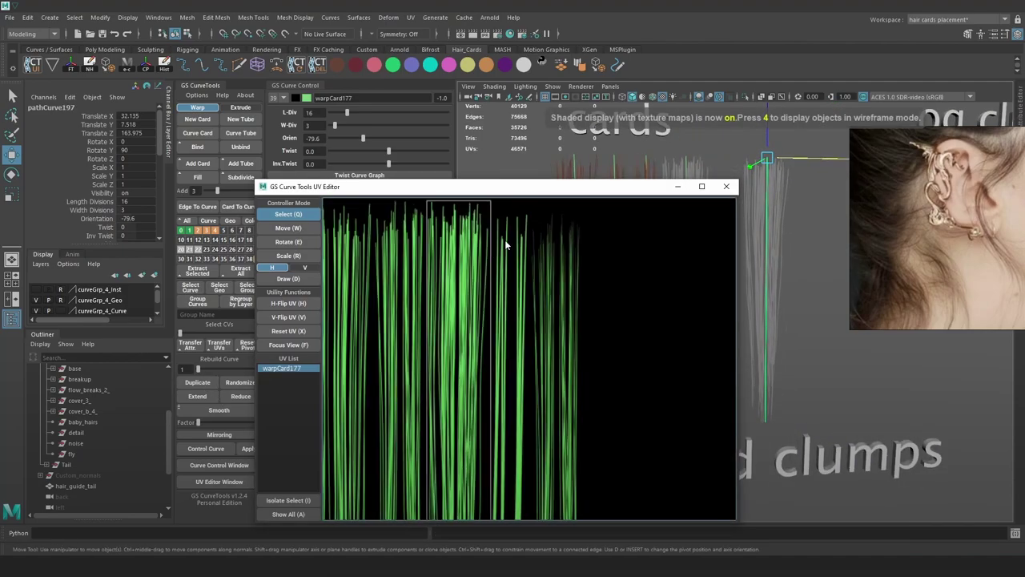
Move the duplicated card's UV shell onto the thin, faint strands and narrow it to fit the strip
{"action": "key", "text": "w"}
{"action": "left_click_drag", "start_coordinate": [481, 249], "coordinate": [606, 250]}
{"action": "scroll", "coordinate": [602, 257], "scroll_direction": "down", "scroll_amount": 2}
{"action": "scroll", "coordinate": [600, 256], "scroll_direction": "up", "scroll_amount": 5}
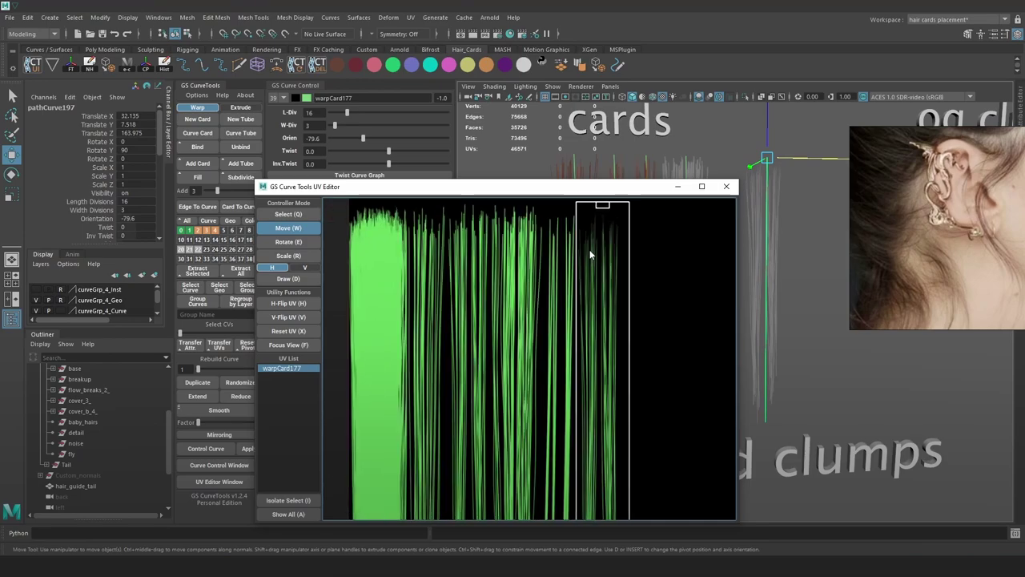
{"action": "scroll", "coordinate": [578, 252], "scroll_direction": "down", "scroll_amount": 3}
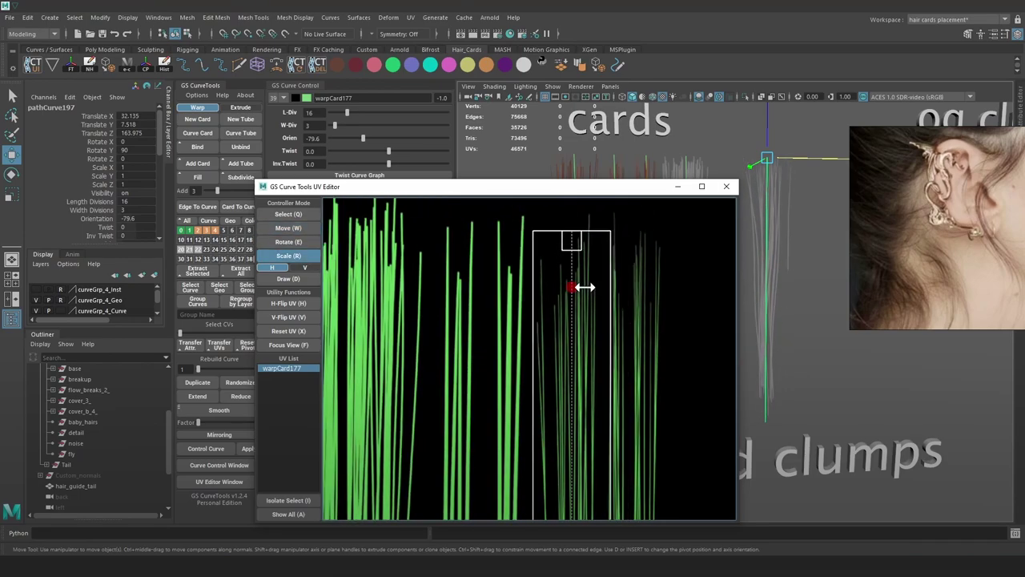
{"action": "left_click_drag", "start_coordinate": [594, 275], "coordinate": [592, 297]}
{"action": "scroll", "coordinate": [594, 282], "scroll_direction": "down", "scroll_amount": 2}
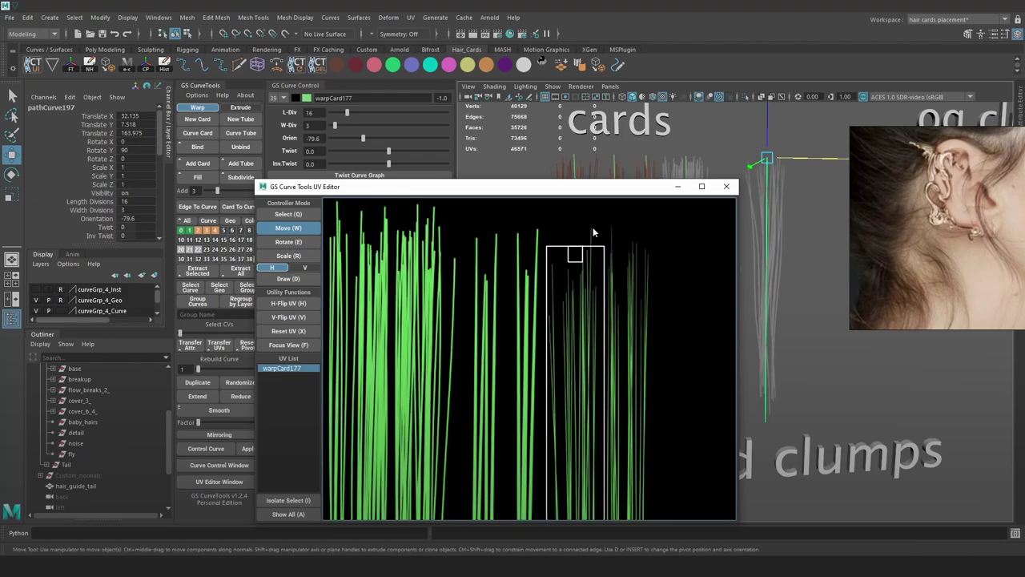
Scale the duplicated card's UV shell vertically so its lower end sits closer to the strand tips
{"action": "scroll", "coordinate": [576, 290], "scroll_direction": "down", "scroll_amount": 3}
{"action": "middle_click_drag", "start_coordinate": [579, 349], "coordinate": [565, 221]}
{"action": "middle_click_drag", "start_coordinate": [570, 445], "coordinate": [554, 302]}
{"action": "scroll", "coordinate": [549, 409], "scroll_direction": "up", "scroll_amount": 2}
{"action": "key", "text": "r"}
{"action": "key", "text": "r"}
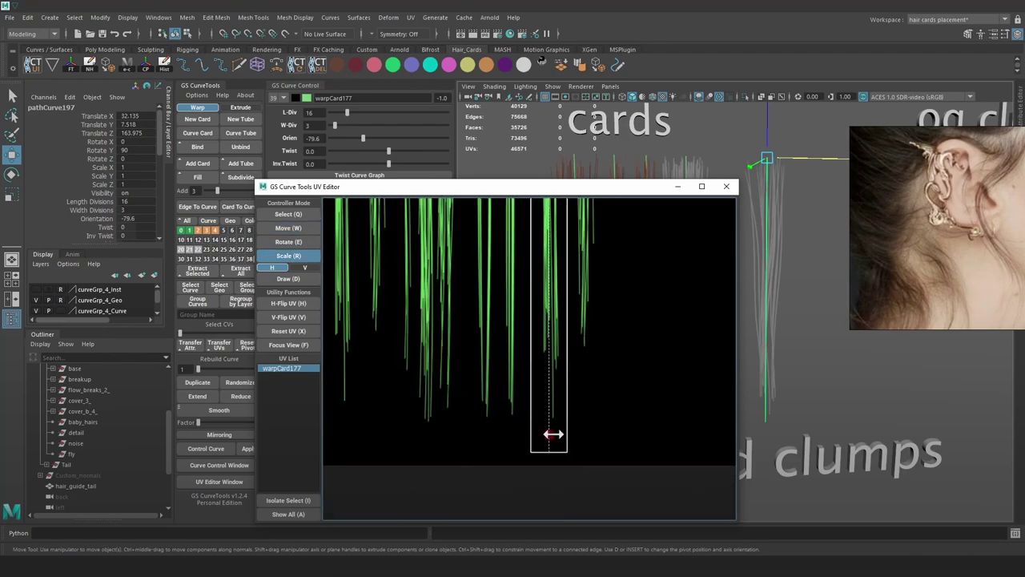
{"action": "left_click_drag", "start_coordinate": [552, 432], "coordinate": [554, 403]}
{"action": "scroll", "coordinate": [553, 385], "scroll_direction": "down", "scroll_amount": 3}
{"action": "middle_click_drag", "start_coordinate": [553, 248], "coordinate": [537, 440]}
{"action": "scroll", "coordinate": [529, 252], "scroll_direction": "up", "scroll_amount": 2}
{"action": "key", "text": "w"}
{"action": "scroll", "coordinate": [534, 244], "scroll_direction": "up", "scroll_amount": 4}
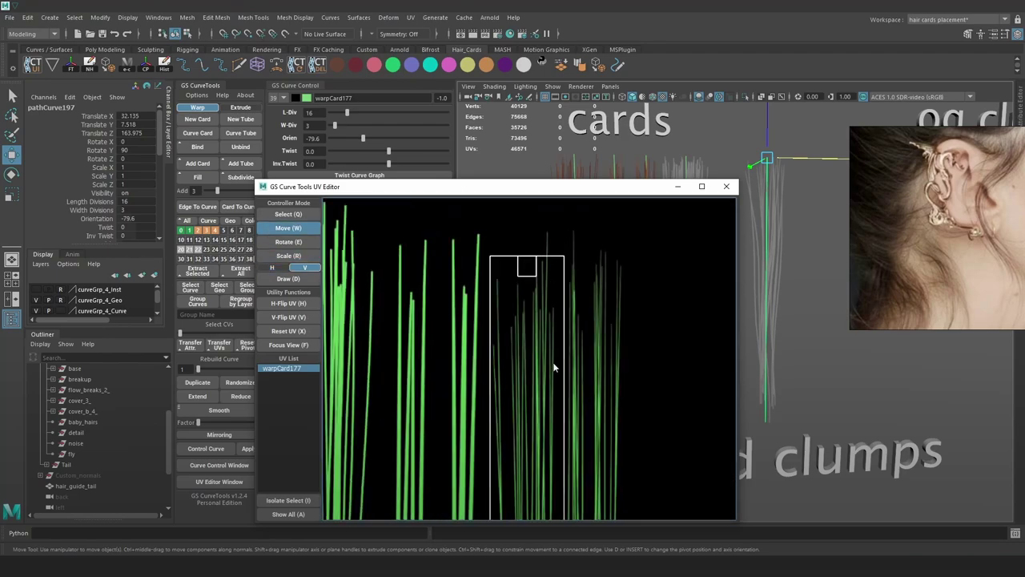
Fine-tune the UV shell's width and shift it slightly sideways to frame the thin strands
{"action": "key", "text": "r"}
{"action": "key", "text": "r"}
{"action": "left_click_drag", "start_coordinate": [551, 366], "coordinate": [548, 364]}
{"action": "key", "text": "w"}
{"action": "left_click_drag", "start_coordinate": [549, 361], "coordinate": [543, 362]}
Check the UV shell's fit along the whole strand strip and compare with the flyaway hairs in the reference photo
{"action": "scroll", "coordinate": [545, 376], "scroll_direction": "down", "scroll_amount": 2}
{"action": "middle_click_drag", "start_coordinate": [542, 407], "coordinate": [535, 264]}
{"action": "middle_click_drag", "start_coordinate": [528, 440], "coordinate": [534, 354]}
{"action": "scroll", "coordinate": [534, 353], "scroll_direction": "down", "scroll_amount": 4}
{"action": "middle_click_drag", "start_coordinate": [540, 300], "coordinate": [532, 430]}
{"action": "scroll", "coordinate": [535, 398], "scroll_direction": "down", "scroll_amount": 1}
{"action": "scroll", "coordinate": [531, 428], "scroll_direction": "down", "scroll_amount": 1}
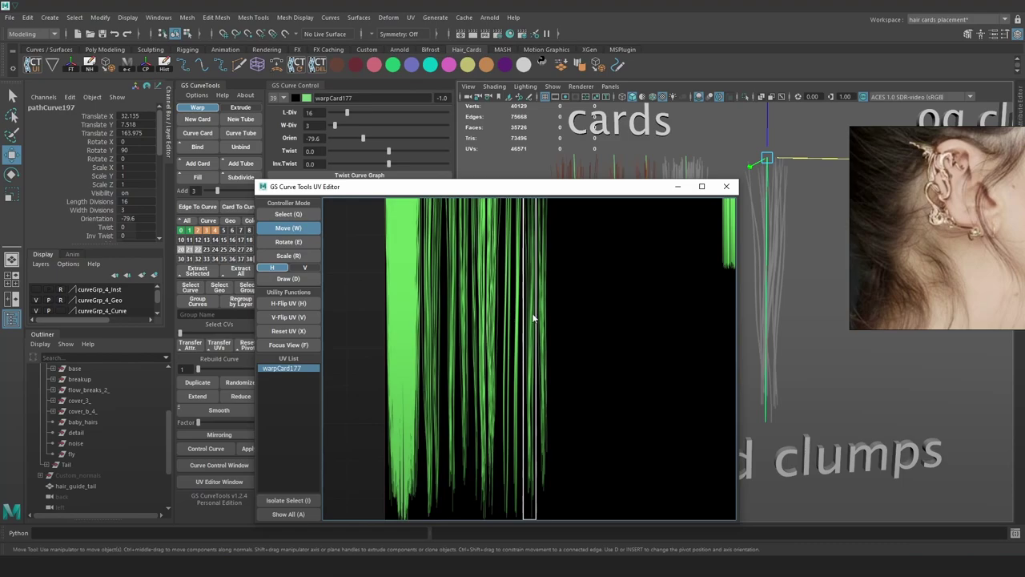
{"action": "scroll", "coordinate": [533, 416], "scroll_direction": "down", "scroll_amount": 1}
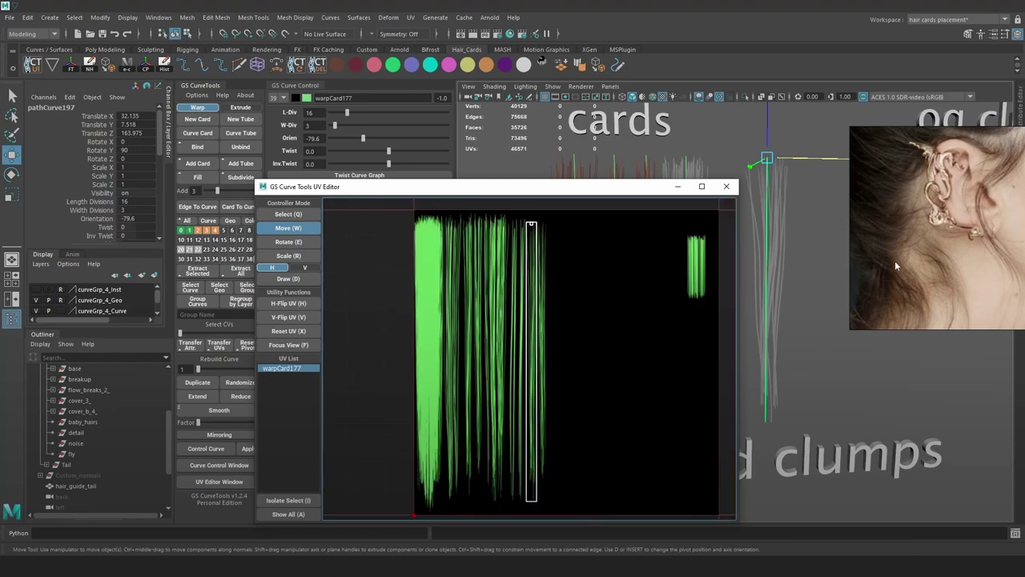
{"action": "scroll", "coordinate": [896, 263], "scroll_direction": "down", "scroll_amount": 3}
{"action": "middle_click_drag", "start_coordinate": [896, 263], "coordinate": [931, 242]}
{"action": "scroll", "coordinate": [919, 206], "scroll_direction": "up", "scroll_amount": 4}
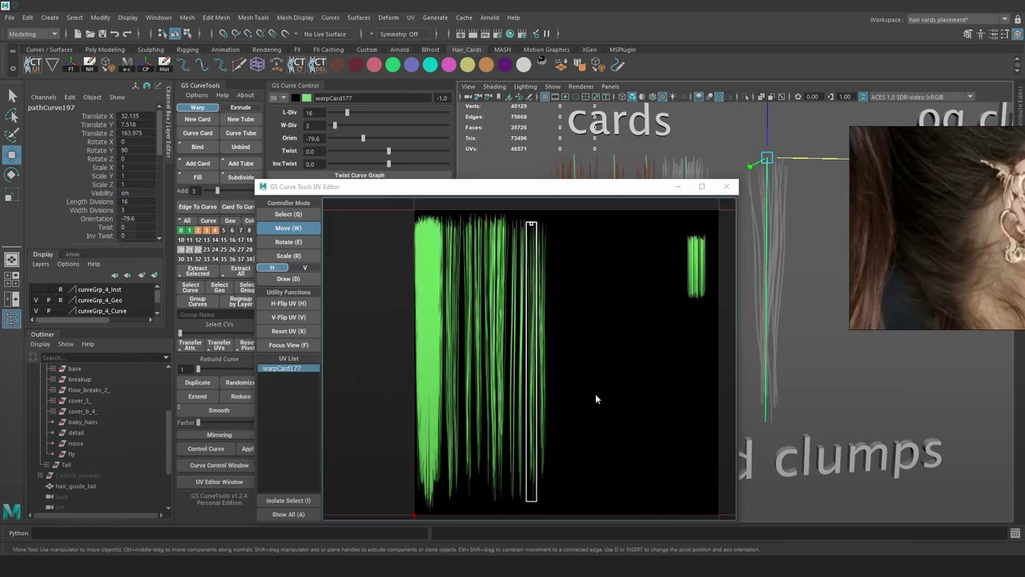
Shorten the UV shell vertically from its lower end so it crops off the tapered strand tips
{"action": "left_click", "coordinate": [534, 473]}
{"action": "key", "text": "r"}
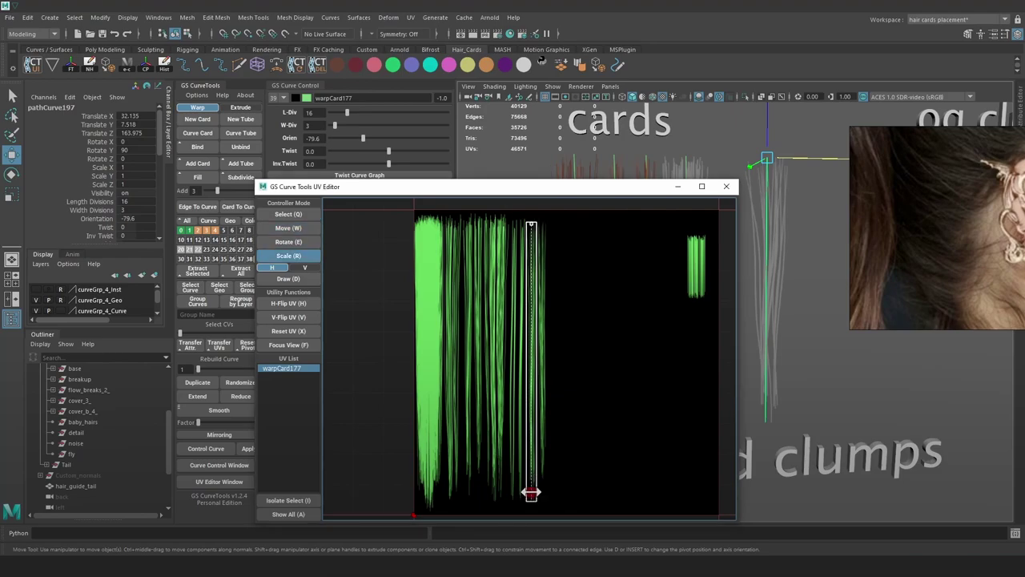
{"action": "key", "text": "r"}
{"action": "left_click_drag", "start_coordinate": [532, 471], "coordinate": [536, 390]}
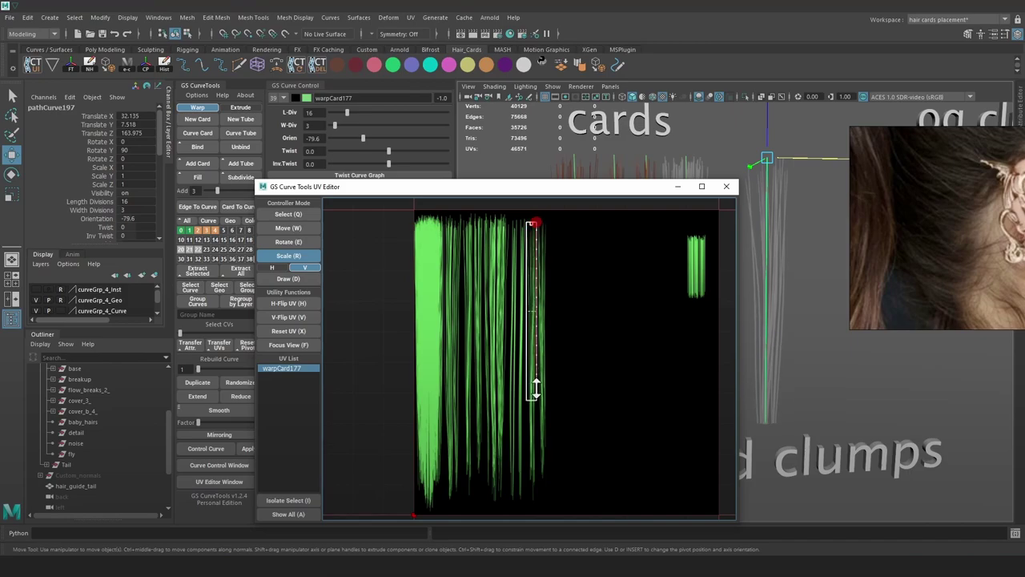
{"action": "scroll", "coordinate": [538, 246], "scroll_direction": "up", "scroll_amount": 5}
{"action": "key", "text": "w"}
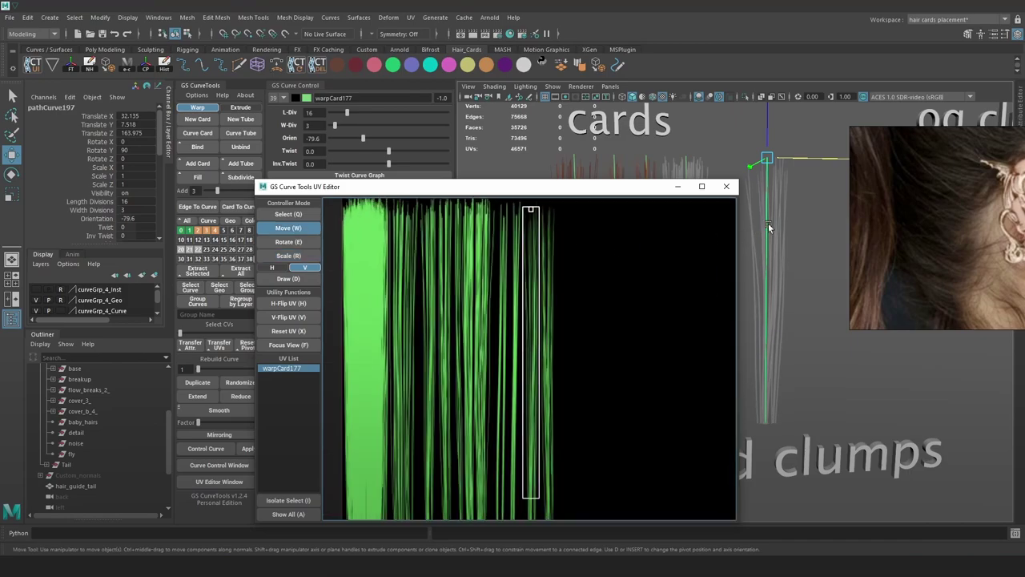
Duplicate the thin-strand card, place the copy beside it, and shift the copy's UV shell onto the neighbouring thin-strand strip
{"action": "middle_click_drag", "start_coordinate": [795, 202], "coordinate": [784, 229], "text": "alt"}
{"action": "left_click", "coordinate": [210, 383]}
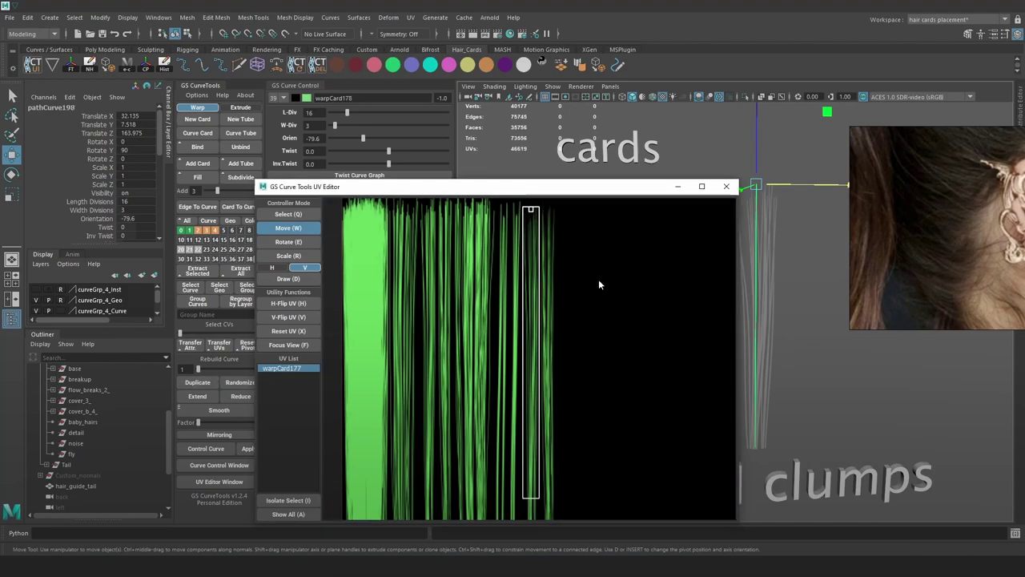
{"action": "left_click_drag", "start_coordinate": [808, 186], "coordinate": [862, 187]}
{"action": "scroll", "coordinate": [542, 228], "scroll_direction": "up", "scroll_amount": 3}
{"action": "middle_click_drag", "start_coordinate": [542, 229], "coordinate": [550, 306]}
{"action": "scroll", "coordinate": [551, 306], "scroll_direction": "up", "scroll_amount": 3}
{"action": "left_click_drag", "start_coordinate": [529, 267], "coordinate": [584, 246]}
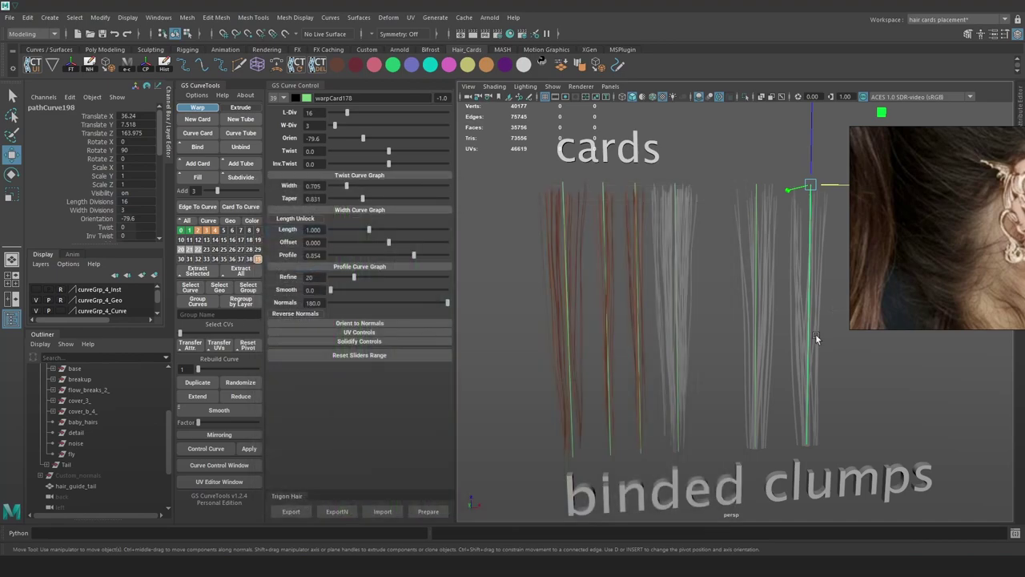
Select both thin-strand cards and slide them together slightly closer to the other sample cards
{"action": "left_click_drag", "start_coordinate": [777, 264], "coordinate": [694, 299]}
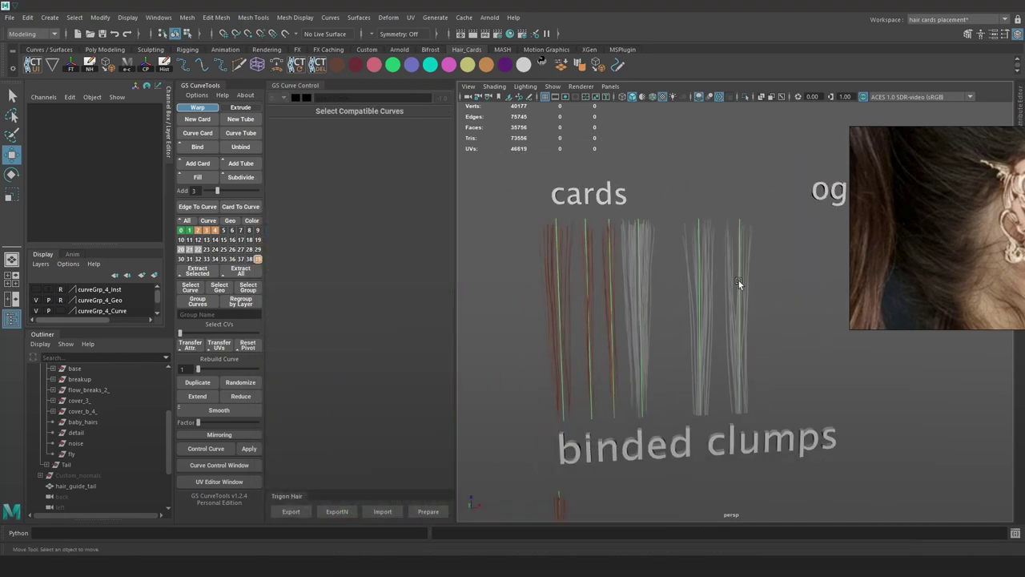
{"action": "key", "text": "4"}
{"action": "scroll", "coordinate": [708, 267], "scroll_direction": "down", "scroll_amount": 2}
{"action": "scroll", "coordinate": [707, 267], "scroll_direction": "up", "scroll_amount": 1}
{"action": "middle_click_drag", "start_coordinate": [707, 267], "coordinate": [670, 262], "text": "alt"}
{"action": "key", "text": "4"}
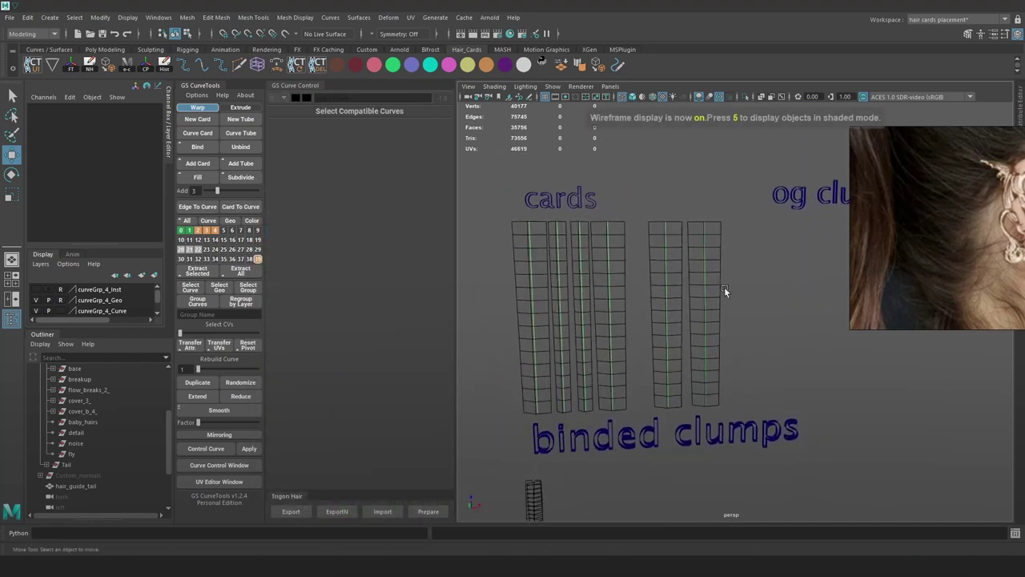
{"action": "left_click_drag", "start_coordinate": [724, 286], "coordinate": [657, 308]}
{"action": "left_click_drag", "start_coordinate": [755, 222], "coordinate": [741, 222]}
Set the length divisions of both thin-strand cards to 12
{"action": "key", "text": "6"}
{"action": "scroll", "coordinate": [694, 245], "scroll_direction": "up", "scroll_amount": 1}
{"action": "key", "text": "4"}
{"action": "scroll", "coordinate": [717, 289], "scroll_direction": "up", "scroll_amount": 1}
{"action": "key", "text": "6"}
{"action": "scroll", "coordinate": [715, 279], "scroll_direction": "up", "scroll_amount": 1}
{"action": "key", "text": "4"}
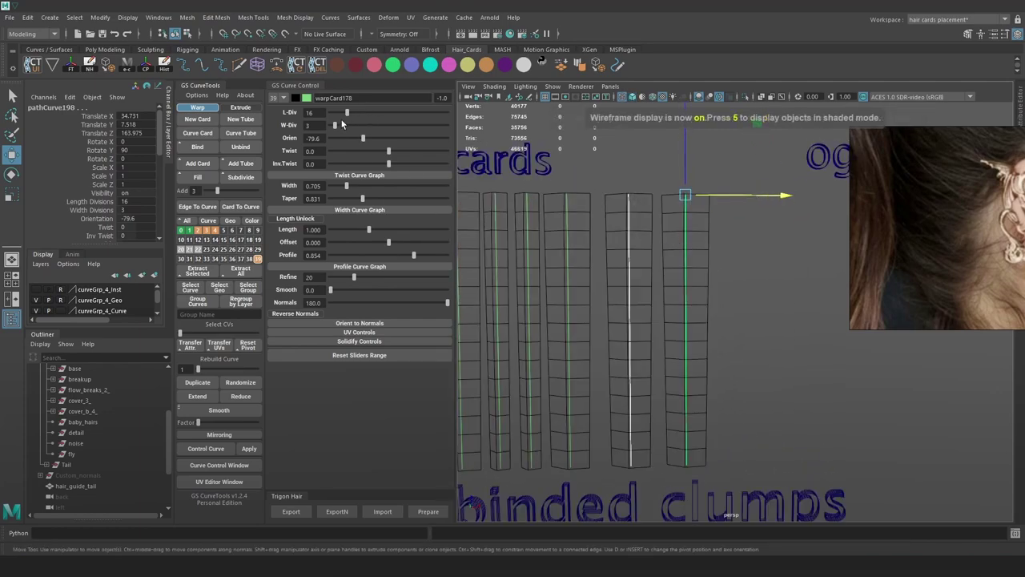
{"action": "left_click_drag", "start_coordinate": [344, 115], "coordinate": [342, 116]}
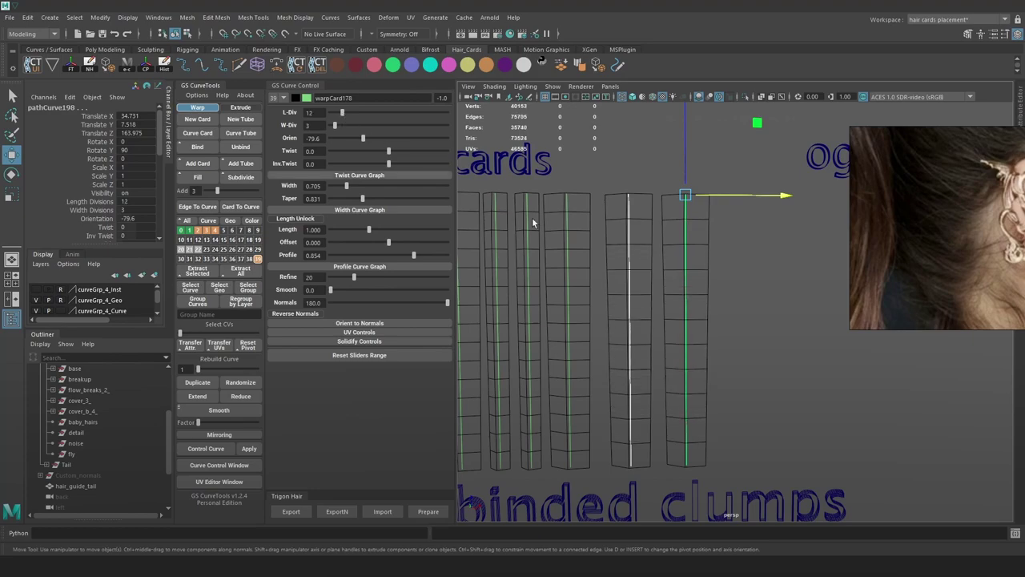
{"action": "scroll", "coordinate": [696, 252], "scroll_direction": "down", "scroll_amount": 3}
{"action": "key", "text": "6"}
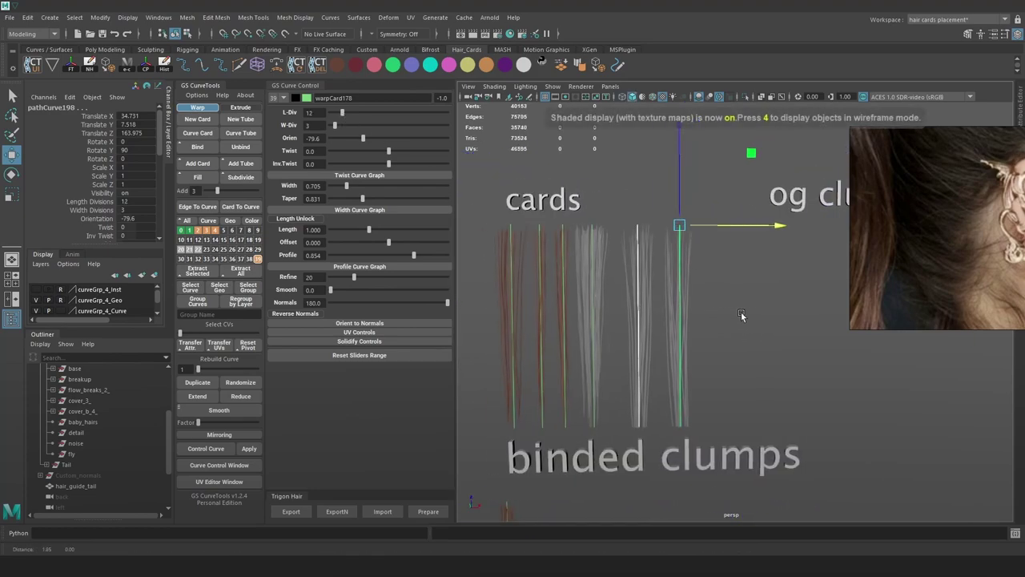
Duplicate the two thin-strand cards and move the copies under the "og clumps" label
{"action": "scroll", "coordinate": [741, 313], "scroll_direction": "up", "scroll_amount": 2}
{"action": "middle_click_drag", "start_coordinate": [741, 313], "coordinate": [689, 307], "text": "alt"}
{"action": "scroll", "coordinate": [713, 305], "scroll_direction": "down", "scroll_amount": 5}
{"action": "left_click", "coordinate": [691, 345]}
{"action": "left_click_drag", "start_coordinate": [684, 342], "coordinate": [613, 277]}
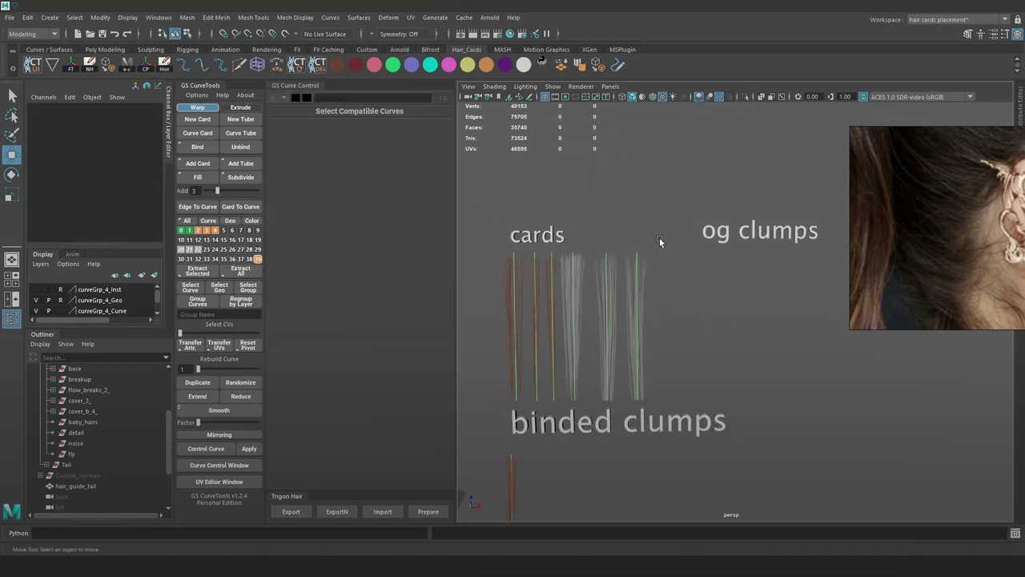
{"action": "key", "text": "4"}
{"action": "left_click_drag", "start_coordinate": [672, 232], "coordinate": [599, 312]}
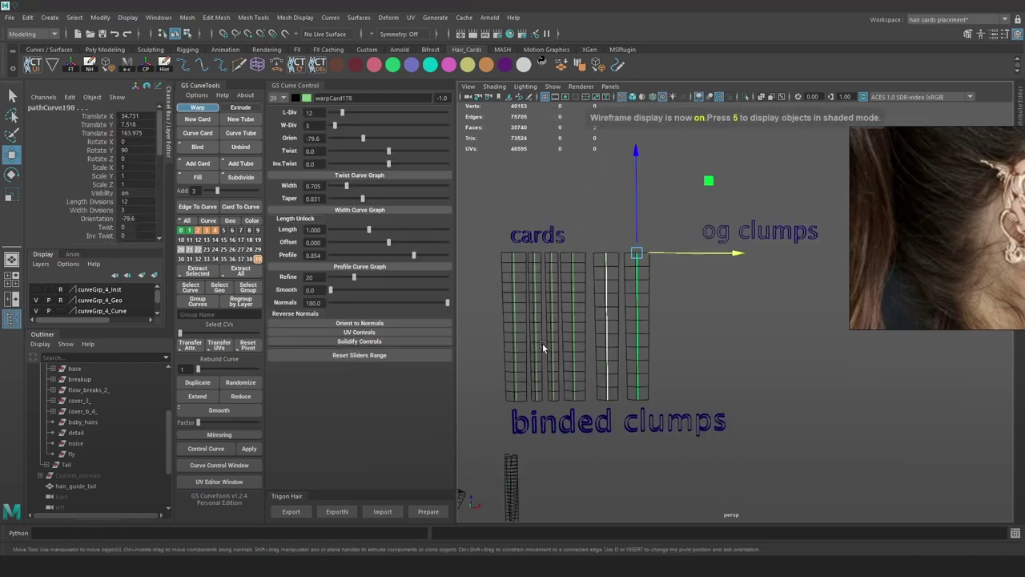
{"action": "left_click_drag", "start_coordinate": [723, 254], "coordinate": [846, 260]}
{"action": "middle_click_drag", "start_coordinate": [756, 353], "coordinate": [753, 324], "text": "alt"}
{"action": "scroll", "coordinate": [753, 324], "scroll_direction": "down", "scroll_amount": 1}
{"action": "left_click", "coordinate": [753, 322]}
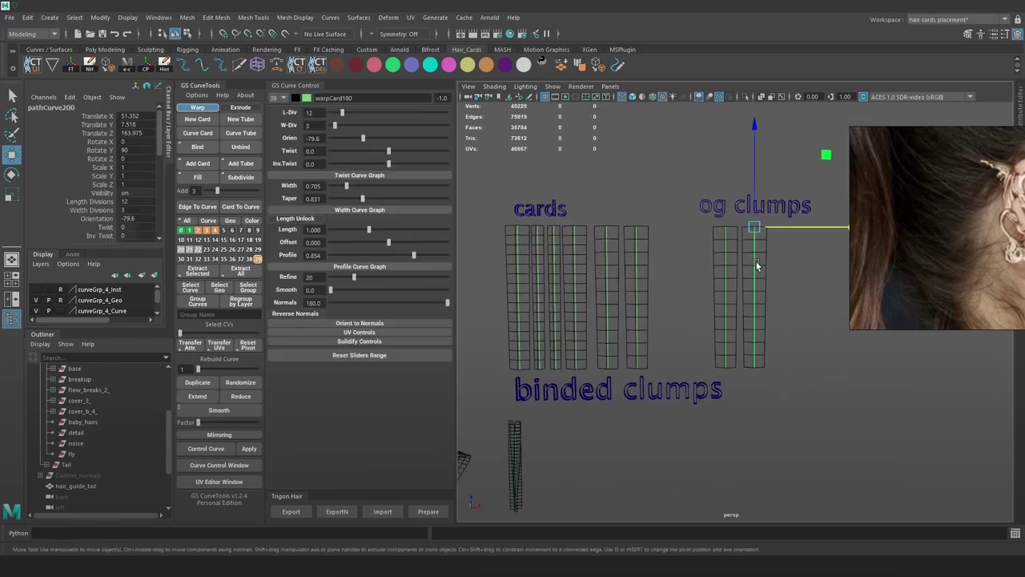
{"action": "scroll", "coordinate": [785, 234], "scroll_direction": "up", "scroll_amount": 5}
{"action": "left_click", "coordinate": [660, 254]}
{"action": "left_click_drag", "start_coordinate": [663, 255], "coordinate": [713, 287], "text": "alt"}
{"action": "middle_click_drag", "start_coordinate": [761, 260], "coordinate": [750, 321], "text": "alt"}
{"action": "key", "text": "e"}
{"action": "left_click_drag", "start_coordinate": [661, 302], "coordinate": [633, 318]}
{"action": "key", "text": "ctrl+z"}
{"action": "key", "text": "w"}
Set the two duplicated cards' orientations to -155.1 and -45.6 and slide one onto the other so they cross
{"action": "left_click_drag", "start_coordinate": [364, 140], "coordinate": [339, 139]}
{"action": "left_click", "coordinate": [670, 277]}
{"action": "left_click_drag", "start_coordinate": [725, 247], "coordinate": [644, 247]}
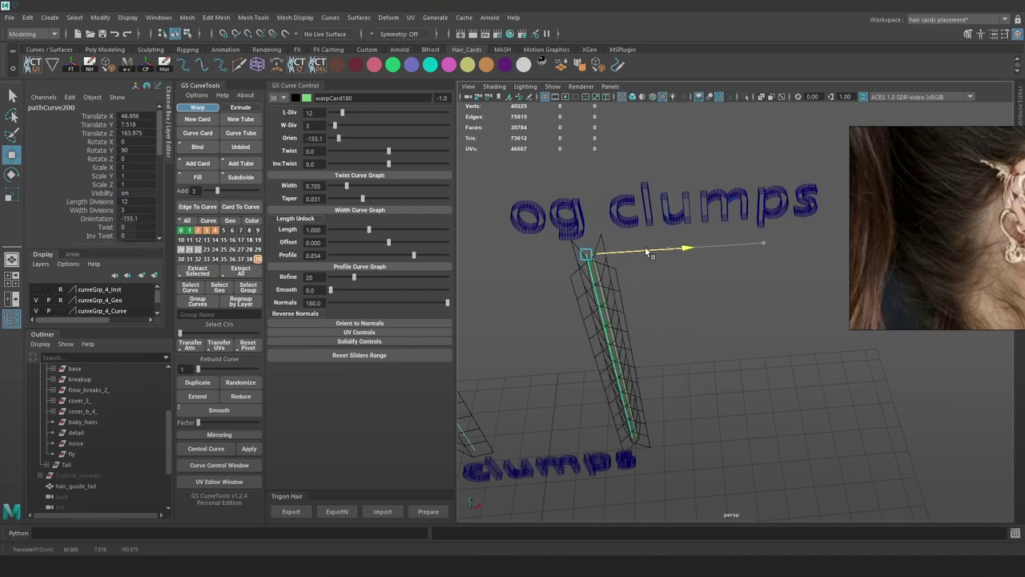
{"action": "key", "text": "6"}
{"action": "mouse_move", "coordinate": [689, 318]}
{"action": "left_mouse_down", "text": "alt"}
{"action": "mouse_move", "coordinate": [747, 308]}
{"action": "mouse_move", "coordinate": [713, 286]}
{"action": "mouse_move", "coordinate": [667, 316]}
{"action": "left_mouse_up", "text": "alt"}
{"action": "key", "text": "4"}
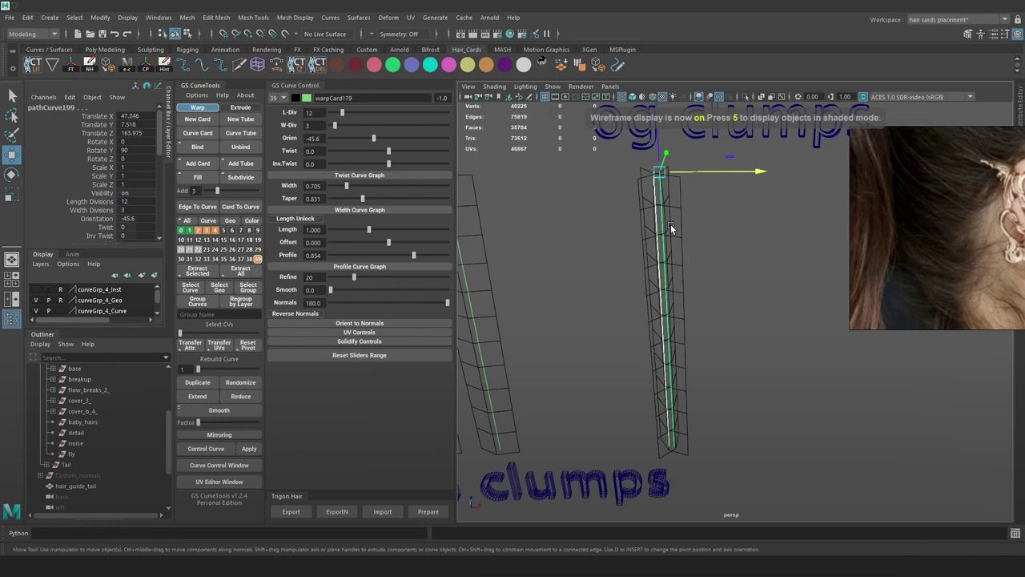
Assign the reddish-brown hair material to the two crossed cards
{"action": "left_click", "coordinate": [338, 66]}
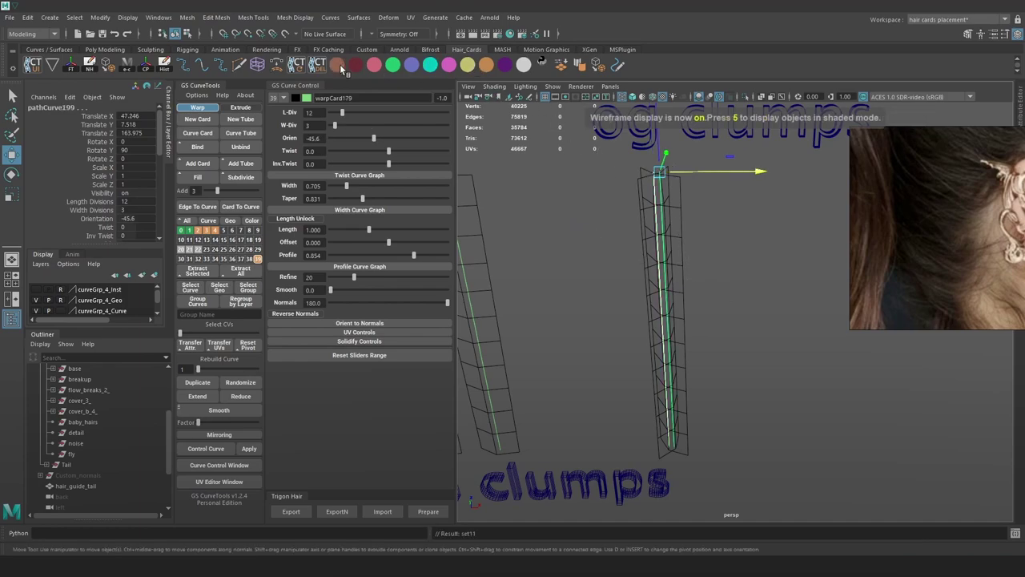
{"action": "left_click", "coordinate": [756, 294]}
{"action": "key", "text": "6"}
{"action": "mouse_move", "coordinate": [693, 256]}
{"action": "left_mouse_down", "text": "alt"}
{"action": "mouse_move", "coordinate": [749, 266]}
{"action": "mouse_move", "coordinate": [617, 274]}
{"action": "mouse_move", "coordinate": [778, 279]}
{"action": "mouse_move", "coordinate": [745, 294]}
{"action": "mouse_move", "coordinate": [759, 294]}
{"action": "mouse_move", "coordinate": [806, 265]}
{"action": "mouse_move", "coordinate": [737, 265]}
{"action": "mouse_move", "coordinate": [769, 316]}
{"action": "mouse_move", "coordinate": [656, 317]}
{"action": "mouse_move", "coordinate": [817, 318]}
{"action": "mouse_move", "coordinate": [780, 337]}
{"action": "mouse_move", "coordinate": [764, 298]}
{"action": "mouse_move", "coordinate": [755, 309]}
{"action": "mouse_move", "coordinate": [753, 285]}
{"action": "left_mouse_up", "text": "alt"}
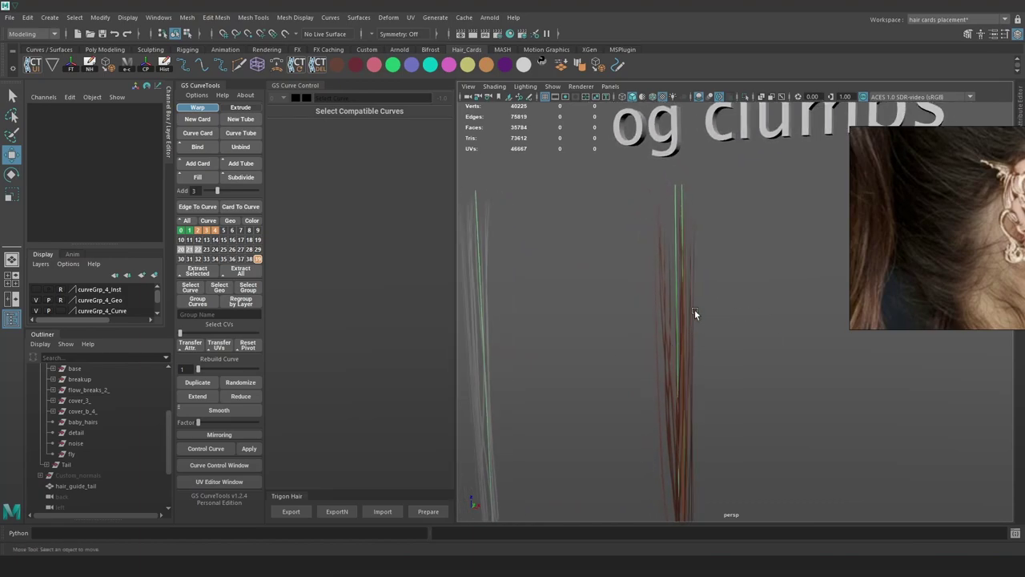
Check the crossed cards' UV shells on the hair texture and examine their shaded strands from several angles
{"action": "key", "text": "4"}
{"action": "left_click", "coordinate": [681, 206]}
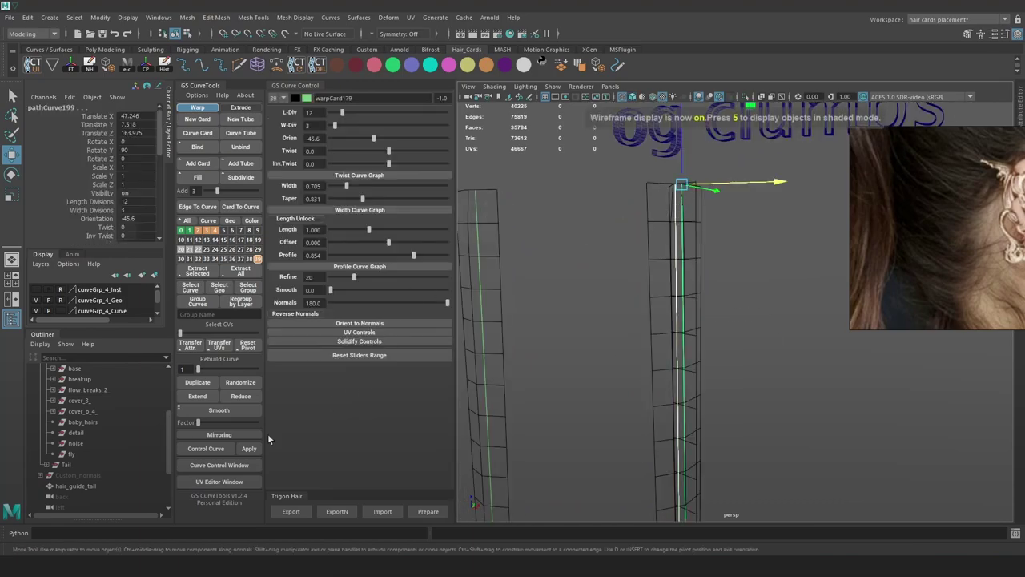
{"action": "left_click", "coordinate": [214, 481]}
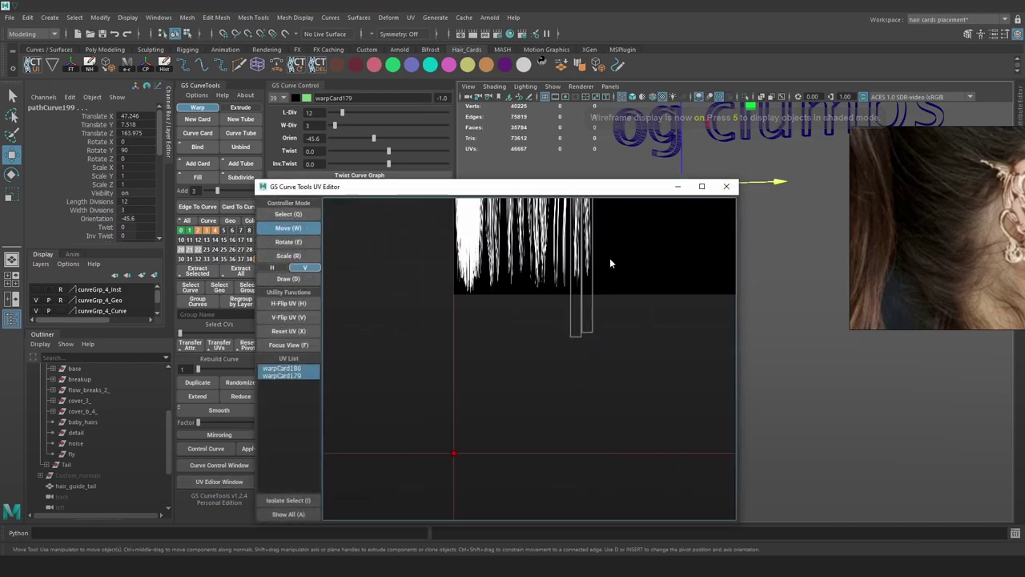
{"action": "scroll", "coordinate": [543, 292], "scroll_direction": "up", "scroll_amount": 3}
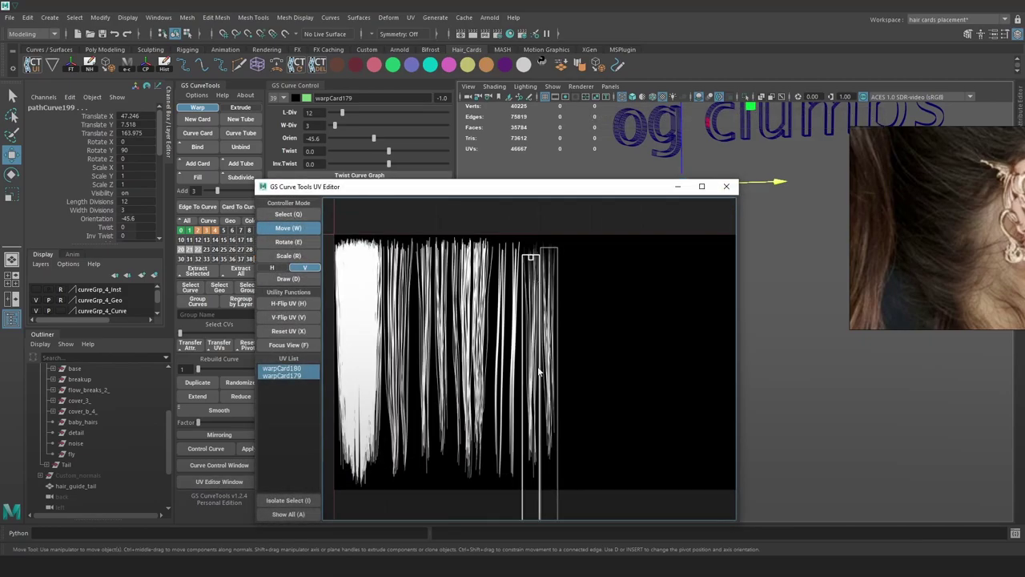
{"action": "middle_click_drag", "start_coordinate": [542, 462], "coordinate": [536, 403]}
{"action": "scroll", "coordinate": [536, 403], "scroll_direction": "down", "scroll_amount": 2}
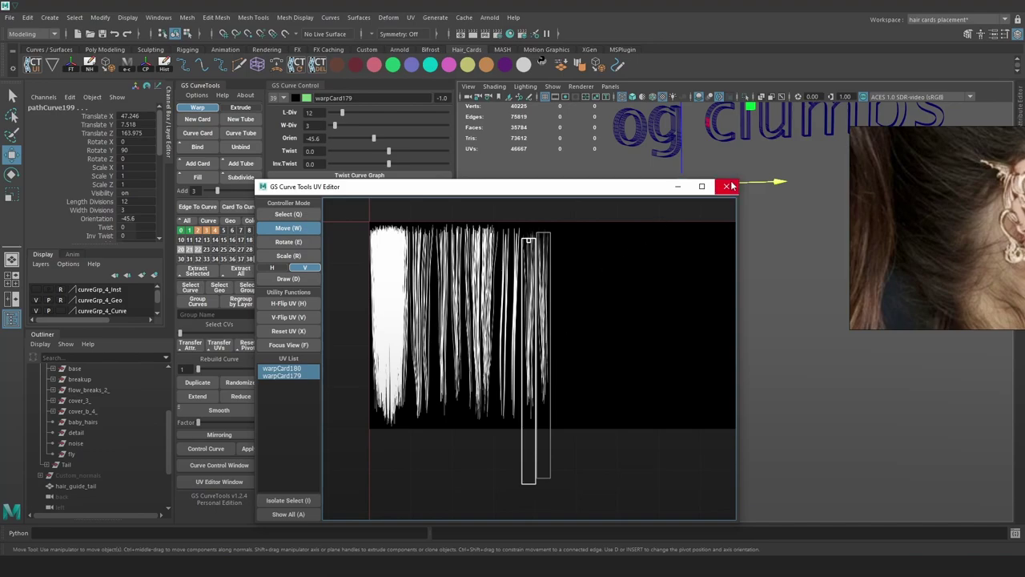
{"action": "left_click", "coordinate": [727, 187]}
{"action": "left_click", "coordinate": [761, 267]}
{"action": "key", "text": "6"}
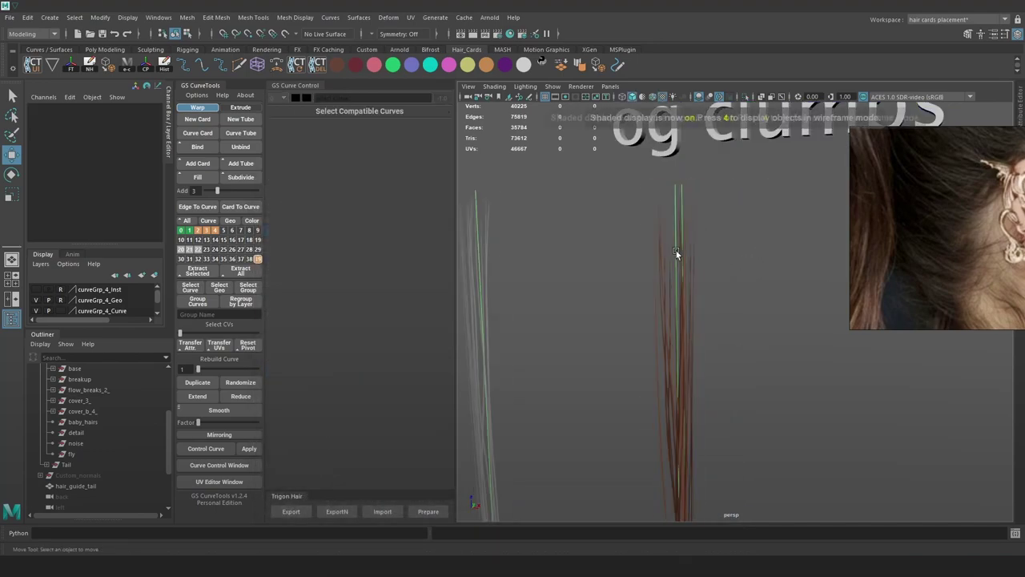
{"action": "left_click_drag", "start_coordinate": [680, 310], "coordinate": [735, 328], "text": "alt"}
{"action": "scroll", "coordinate": [693, 322], "scroll_direction": "down", "scroll_amount": 3}
{"action": "right_click_drag", "start_coordinate": [736, 328], "coordinate": [734, 304], "text": "alt"}
{"action": "middle_click_drag", "start_coordinate": [734, 304], "coordinate": [718, 317], "text": "alt"}
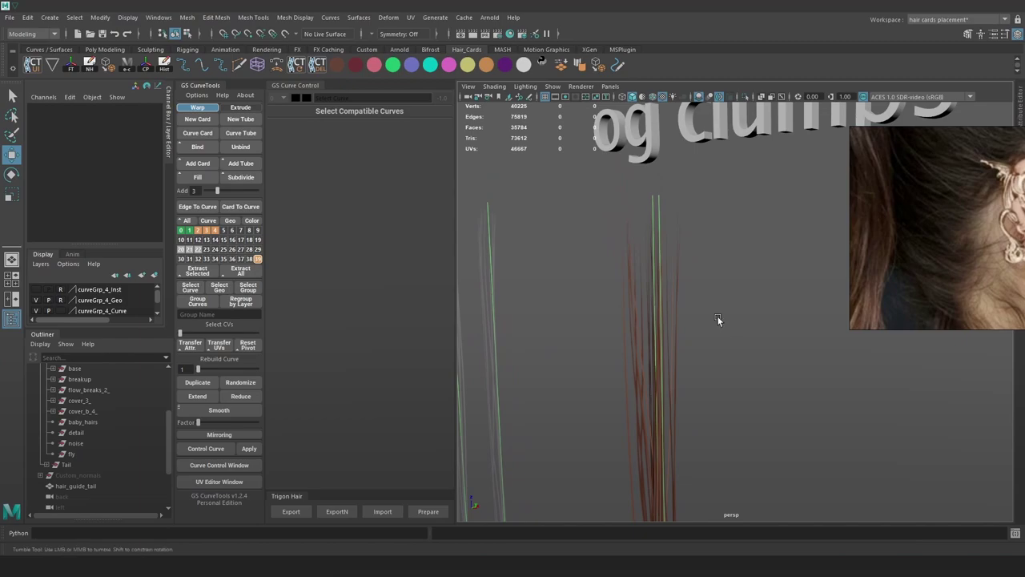
{"action": "left_click_drag", "start_coordinate": [725, 324], "coordinate": [700, 226], "text": "alt"}
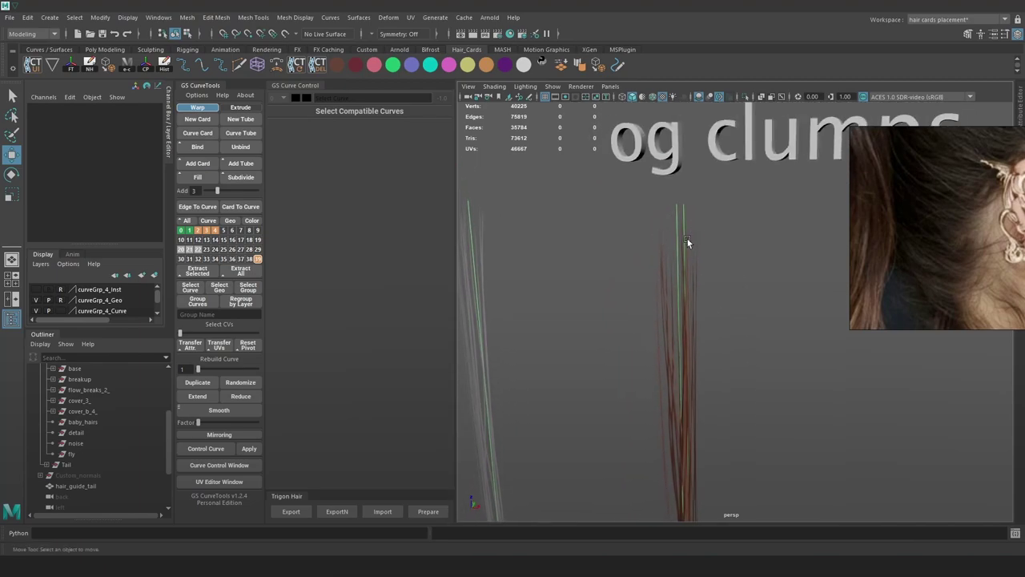
Move both crossed cards' UV shells onto two adjacent thicker-strand strips, aligning their upper ends with the strand roots
{"action": "key", "text": "4"}
{"action": "left_click_drag", "start_coordinate": [700, 278], "coordinate": [618, 210]}
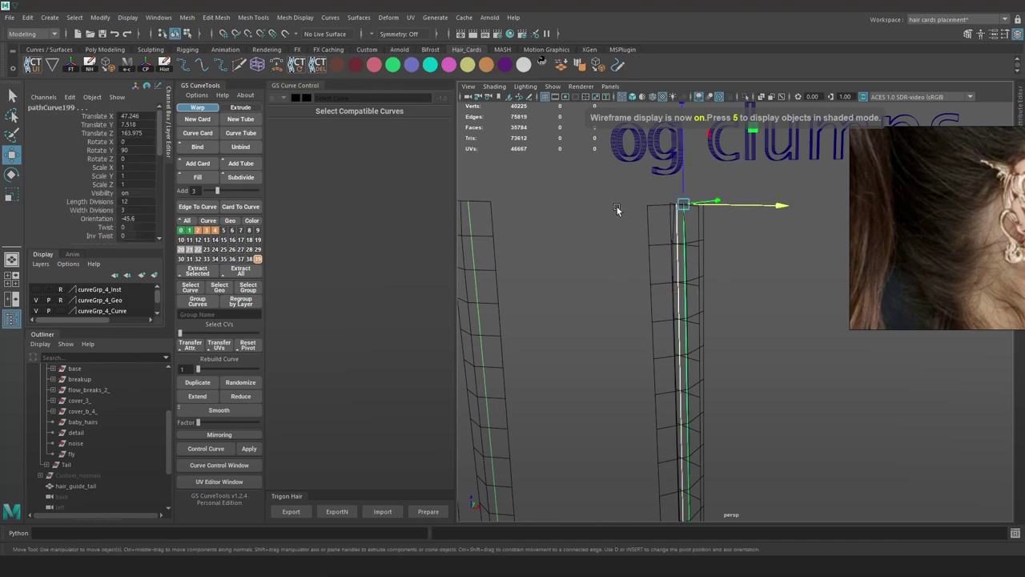
{"action": "left_click", "coordinate": [201, 482]}
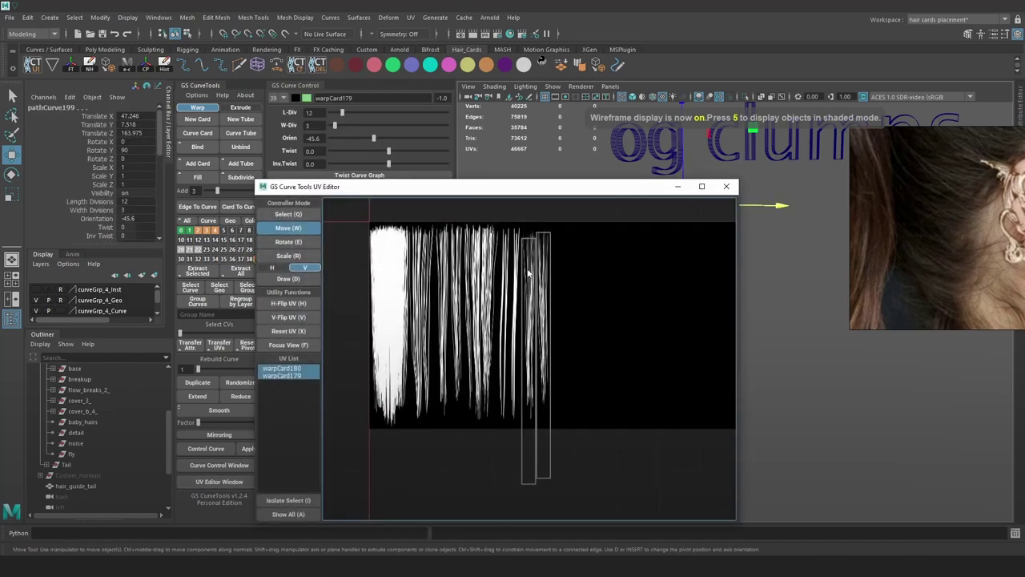
{"action": "left_click", "coordinate": [556, 295]}
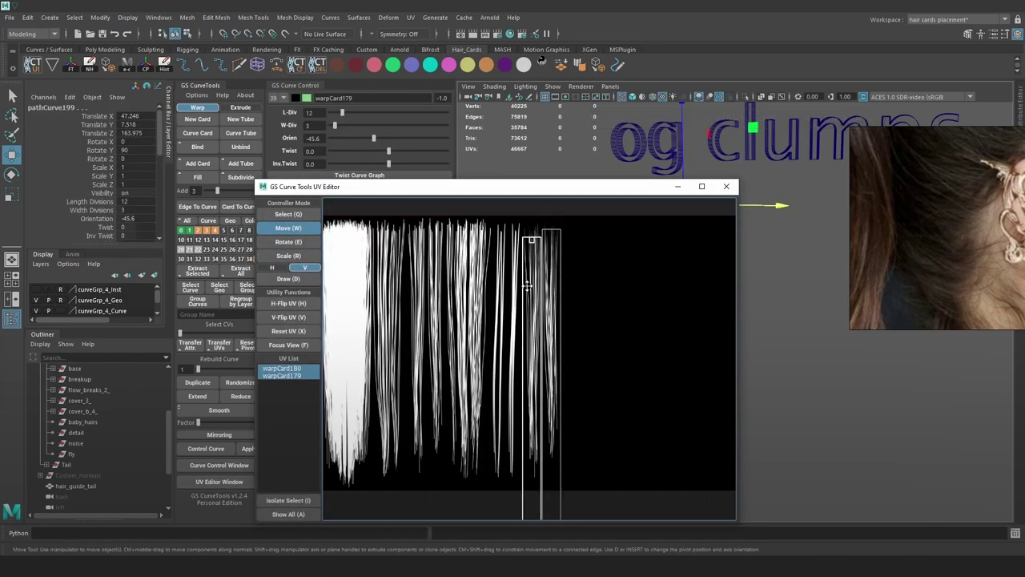
{"action": "left_click_drag", "start_coordinate": [532, 283], "coordinate": [435, 226]}
{"action": "scroll", "coordinate": [409, 227], "scroll_direction": "up", "scroll_amount": 4}
{"action": "scroll", "coordinate": [431, 249], "scroll_direction": "up", "scroll_amount": 3}
{"action": "scroll", "coordinate": [439, 239], "scroll_direction": "down", "scroll_amount": 6}
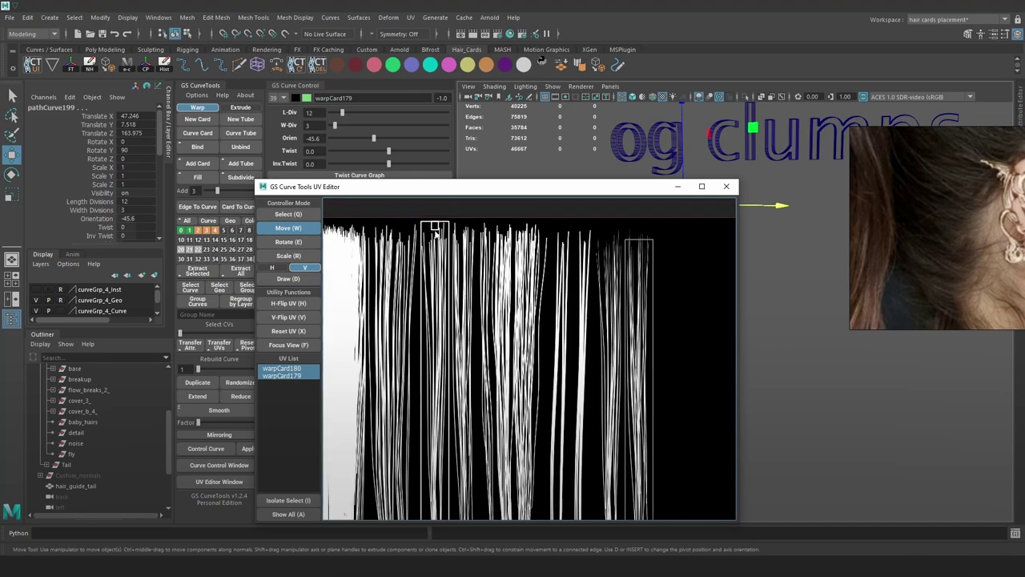
{"action": "scroll", "coordinate": [558, 321], "scroll_direction": "up", "scroll_amount": 3}
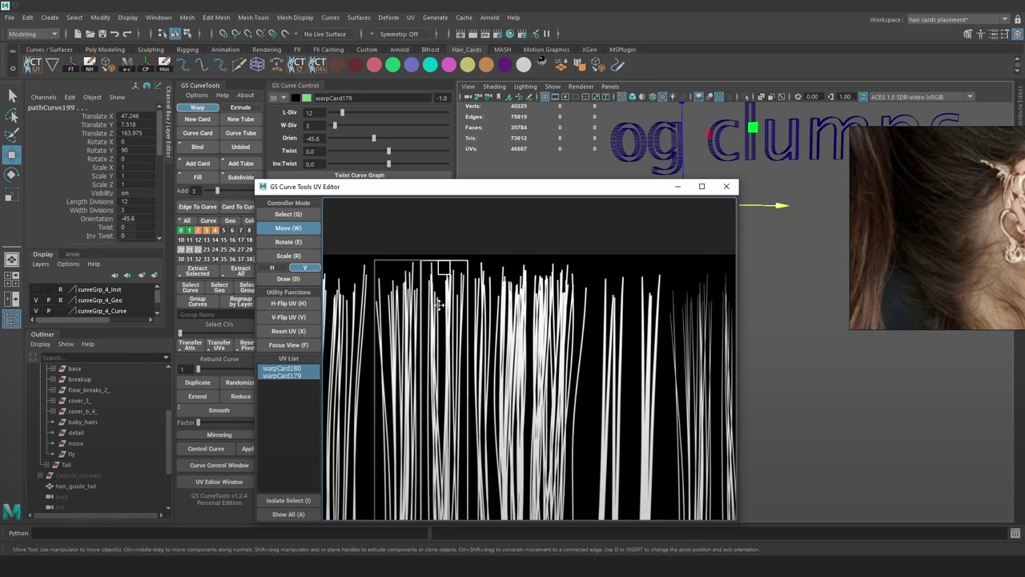
{"action": "left_click", "coordinate": [727, 186]}
Examine the crossed cards' thicker strands in shaded view and compare them with the hairline in the reference photo
{"action": "left_click", "coordinate": [776, 318]}
{"action": "key", "text": "6"}
{"action": "mouse_move", "coordinate": [777, 322]}
{"action": "left_mouse_down", "text": "alt"}
{"action": "mouse_move", "coordinate": [752, 316]}
{"action": "mouse_move", "coordinate": [800, 333]}
{"action": "left_mouse_up", "text": "alt"}
{"action": "right_click_drag", "start_coordinate": [800, 333], "coordinate": [759, 305], "text": "alt"}
{"action": "middle_click_drag", "start_coordinate": [760, 305], "coordinate": [744, 262], "text": "alt"}
{"action": "right_click_drag", "start_coordinate": [744, 262], "coordinate": [774, 305], "text": "alt"}
{"action": "middle_click_drag", "start_coordinate": [735, 227], "coordinate": [742, 281], "text": "alt"}
{"action": "scroll", "coordinate": [742, 281], "scroll_direction": "up", "scroll_amount": 3}
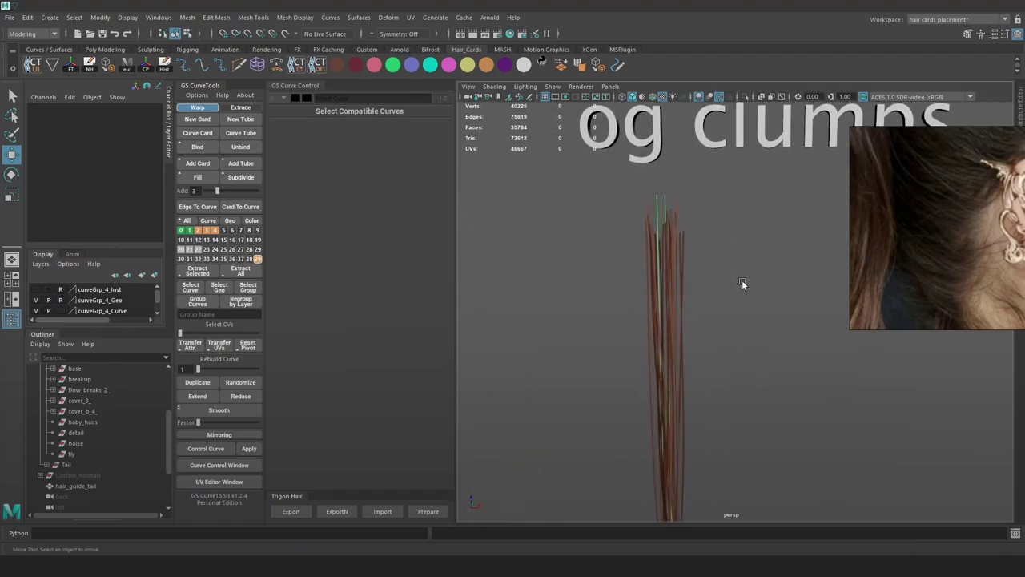
{"action": "scroll", "coordinate": [932, 255], "scroll_direction": "down", "scroll_amount": 3}
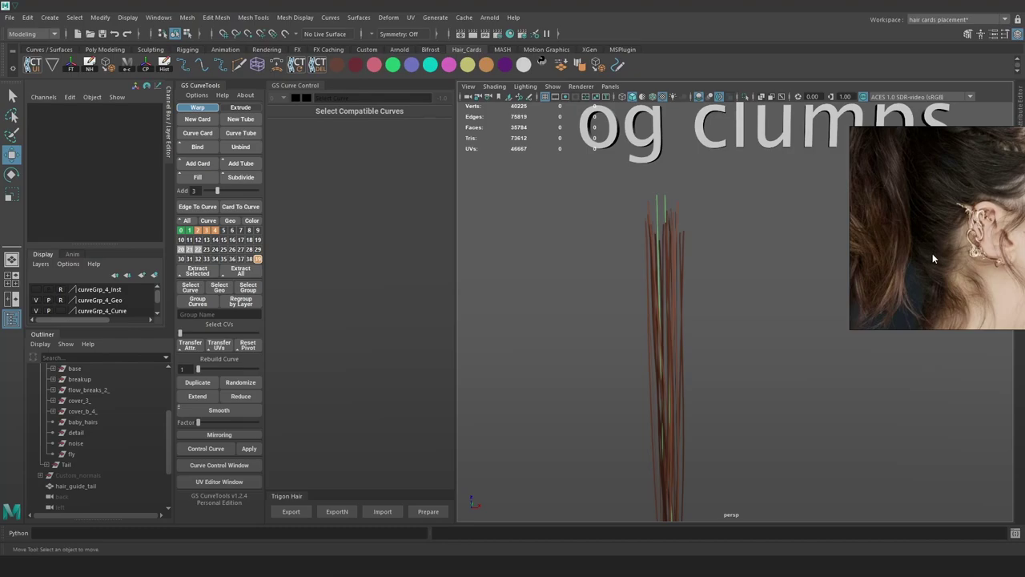
Start a screen capture spanning the crossed cards and reference photo, and sketch a green rounded head outline with a band beneath it
{"action": "key", "text": "super+shift+s"}
{"action": "left_click_drag", "start_coordinate": [641, 128], "coordinate": [974, 373]}
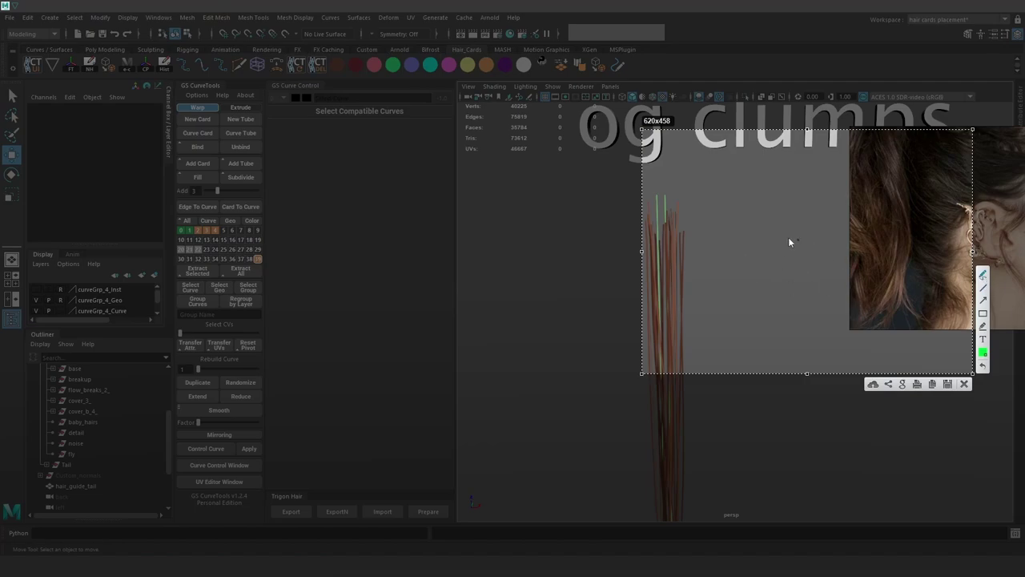
{"action": "mouse_move", "coordinate": [804, 234]}
{"action": "left_mouse_down"}
{"action": "mouse_move", "coordinate": [708, 239]}
{"action": "mouse_move", "coordinate": [694, 227]}
{"action": "mouse_move", "coordinate": [688, 171]}
{"action": "left_mouse_up"}
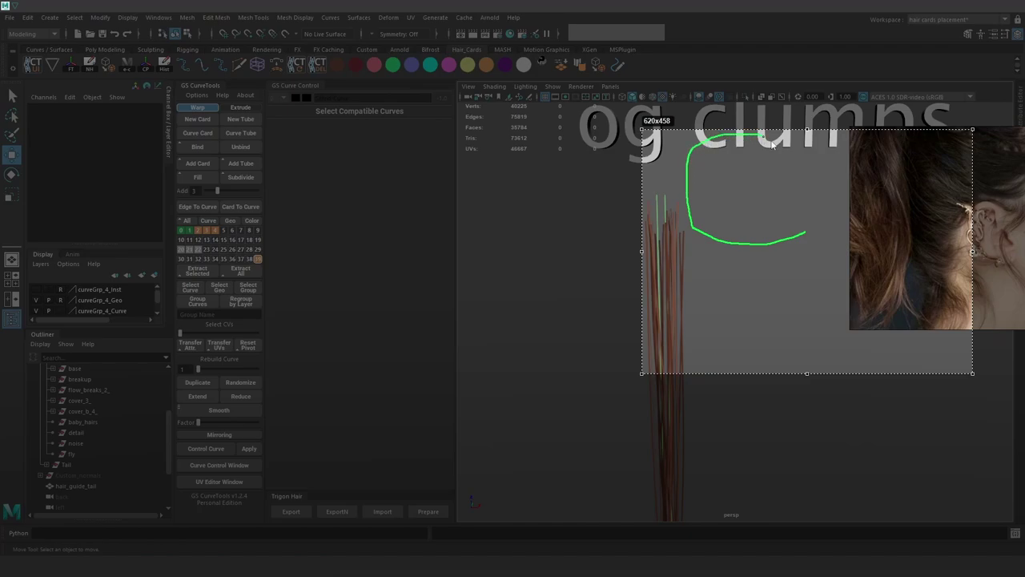
{"action": "left_click_drag", "start_coordinate": [810, 214], "coordinate": [807, 231]}
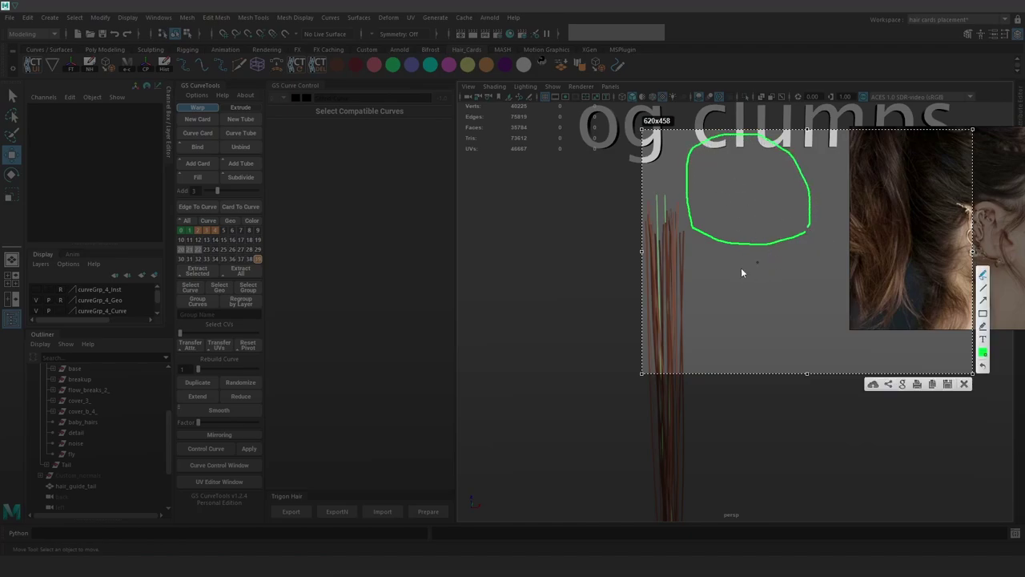
{"action": "mouse_move", "coordinate": [694, 232]}
{"action": "left_mouse_down"}
{"action": "mouse_move", "coordinate": [702, 266]}
{"action": "mouse_move", "coordinate": [804, 273]}
{"action": "mouse_move", "coordinate": [813, 230]}
{"action": "left_mouse_up"}
Switch the annotation colour to blue, sketch a smaller band inside the green one, and mark the crossed cards with a zigzag
{"action": "left_click", "coordinate": [983, 353]}
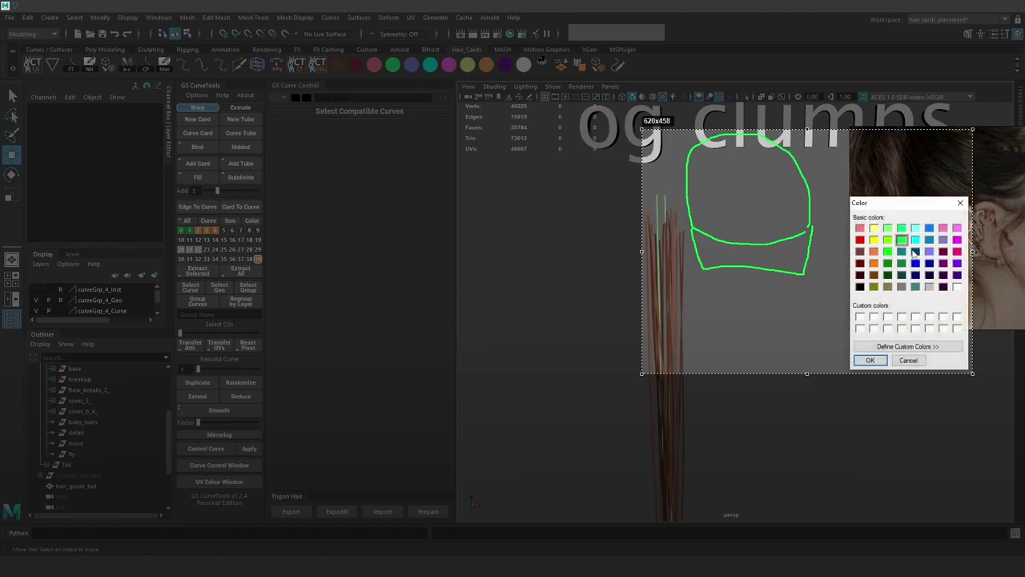
{"action": "left_click", "coordinate": [876, 360]}
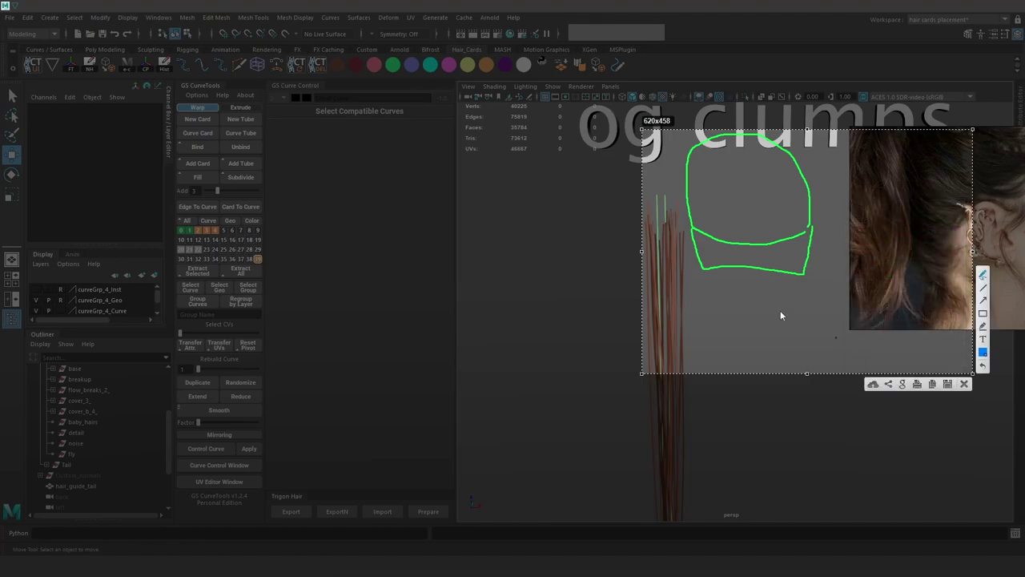
{"action": "left_click_drag", "start_coordinate": [712, 239], "coordinate": [712, 239]}
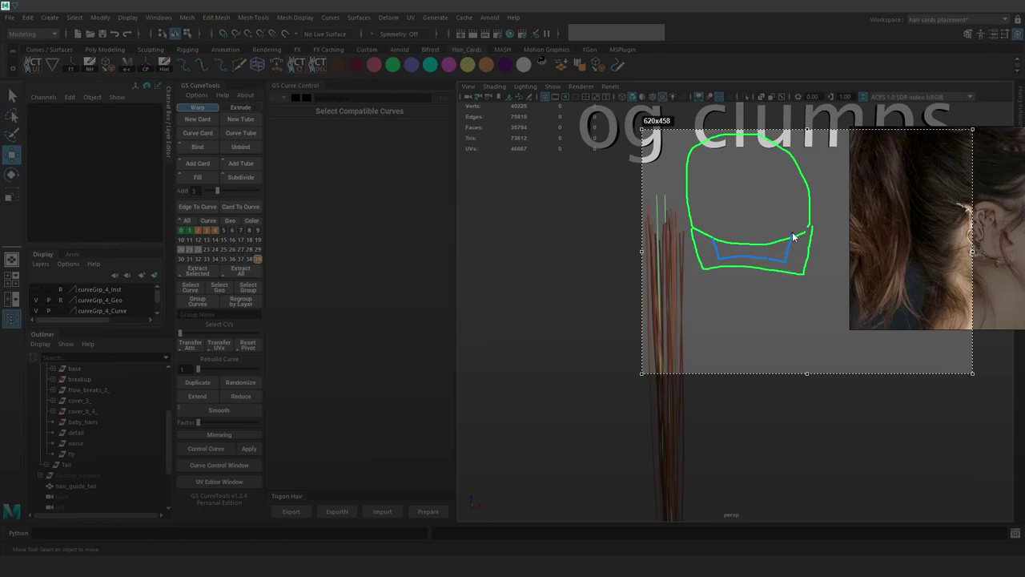
{"action": "left_click_drag", "start_coordinate": [793, 237], "coordinate": [793, 234]}
{"action": "left_click_drag", "start_coordinate": [718, 248], "coordinate": [788, 234]}
{"action": "left_click_drag", "start_coordinate": [678, 259], "coordinate": [666, 270]}
{"action": "left_click_drag", "start_coordinate": [656, 322], "coordinate": [655, 320]}
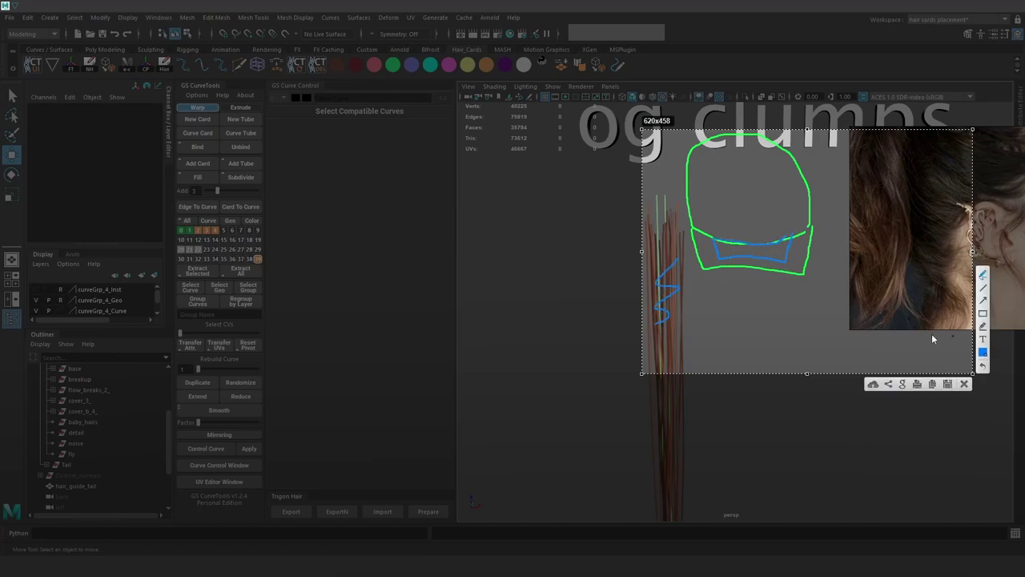
Switch the annotation colour to orange, mark the loose hairs in the reference photo and the band's outer edge with zigzags, and close the capture
{"action": "left_click", "coordinate": [983, 352]}
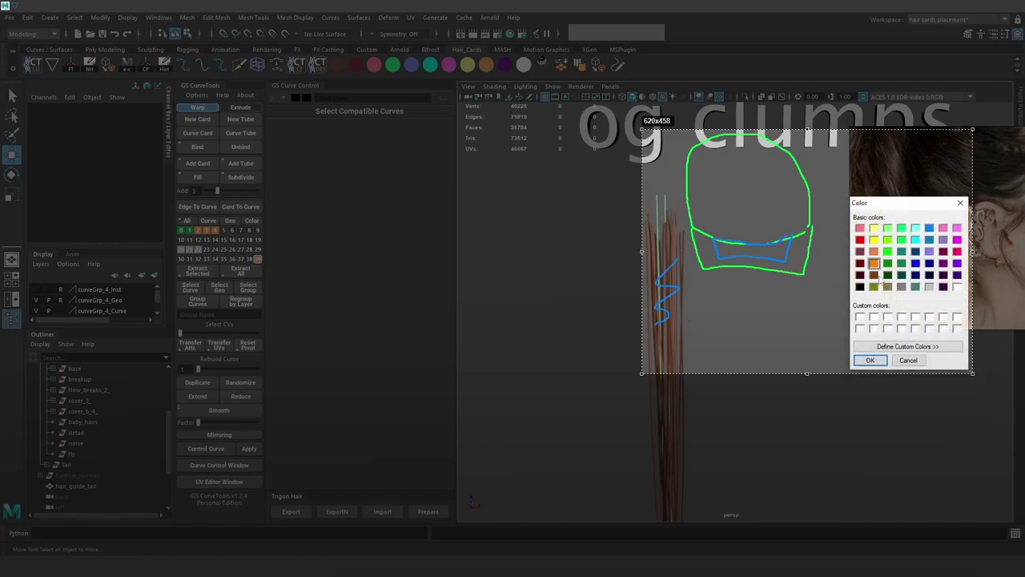
{"action": "left_click", "coordinate": [877, 361]}
{"action": "left_click_drag", "start_coordinate": [849, 327], "coordinate": [852, 313]}
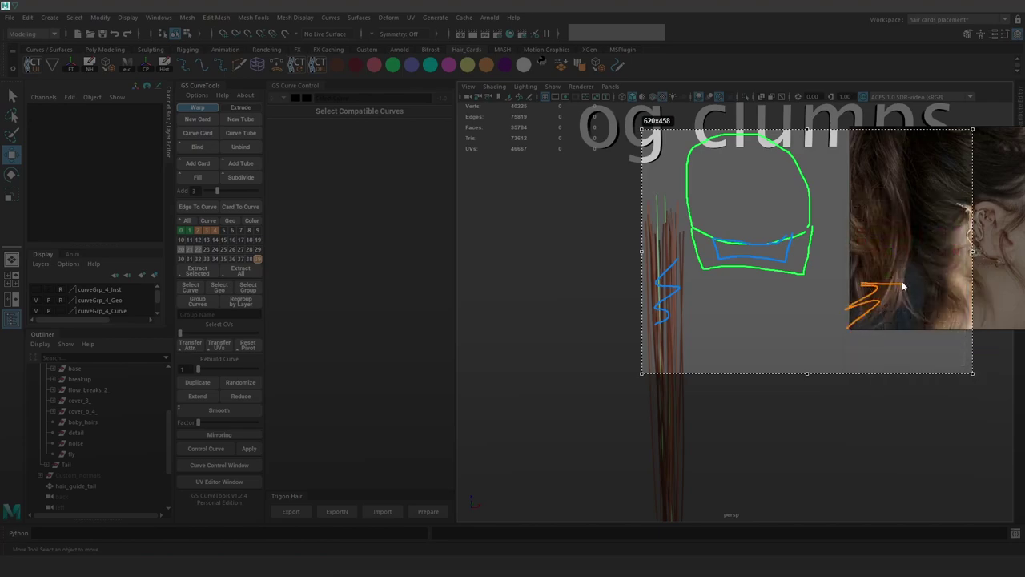
{"action": "left_click_drag", "start_coordinate": [905, 287], "coordinate": [808, 275]}
{"action": "left_click_drag", "start_coordinate": [706, 248], "coordinate": [700, 255]}
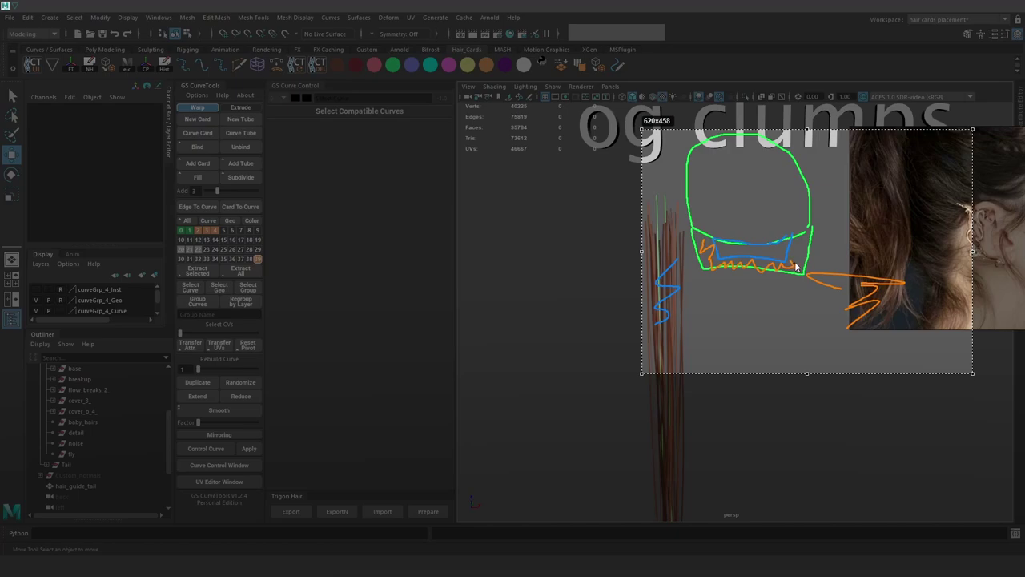
{"action": "left_click_drag", "start_coordinate": [799, 238], "coordinate": [801, 240]}
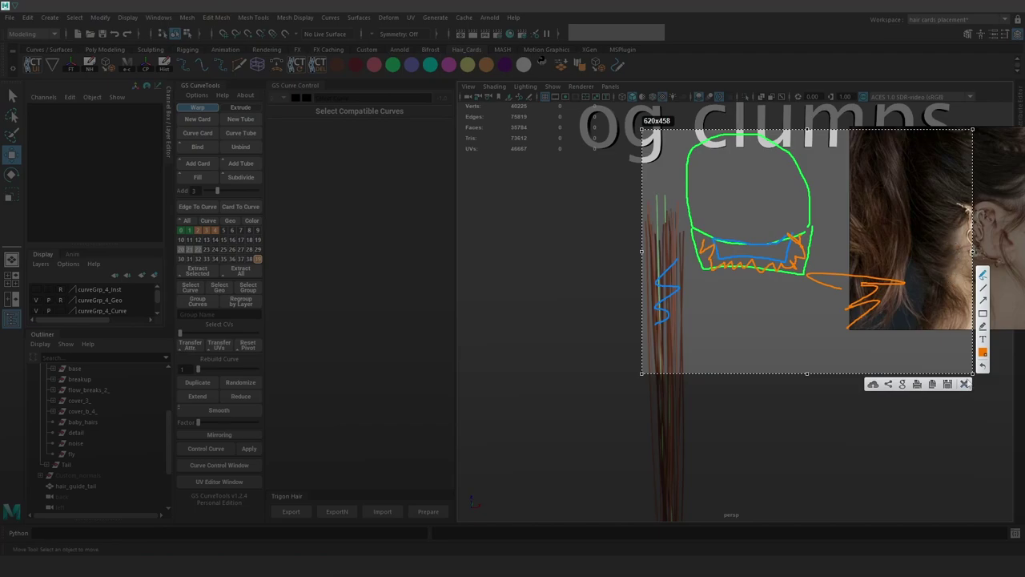
{"action": "left_click", "coordinate": [965, 385]}
Select one of the two crossed cards under the og clumps label and set its twist to 75.5
{"action": "right_click_drag", "start_coordinate": [753, 308], "coordinate": [769, 329], "text": "alt"}
{"action": "scroll", "coordinate": [730, 282], "scroll_direction": "up", "scroll_amount": 3}
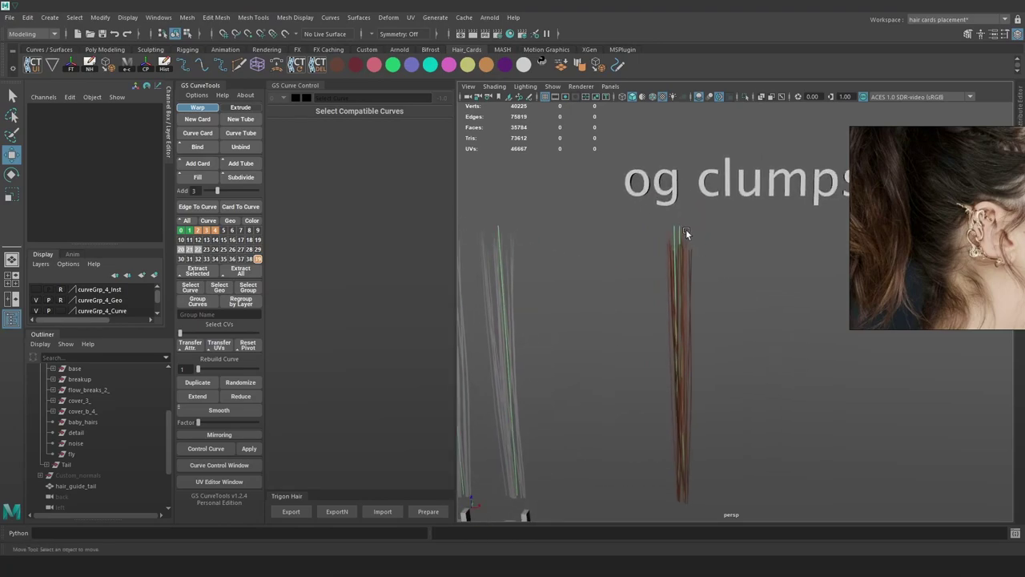
{"action": "key", "text": "4"}
{"action": "left_click", "coordinate": [665, 227]}
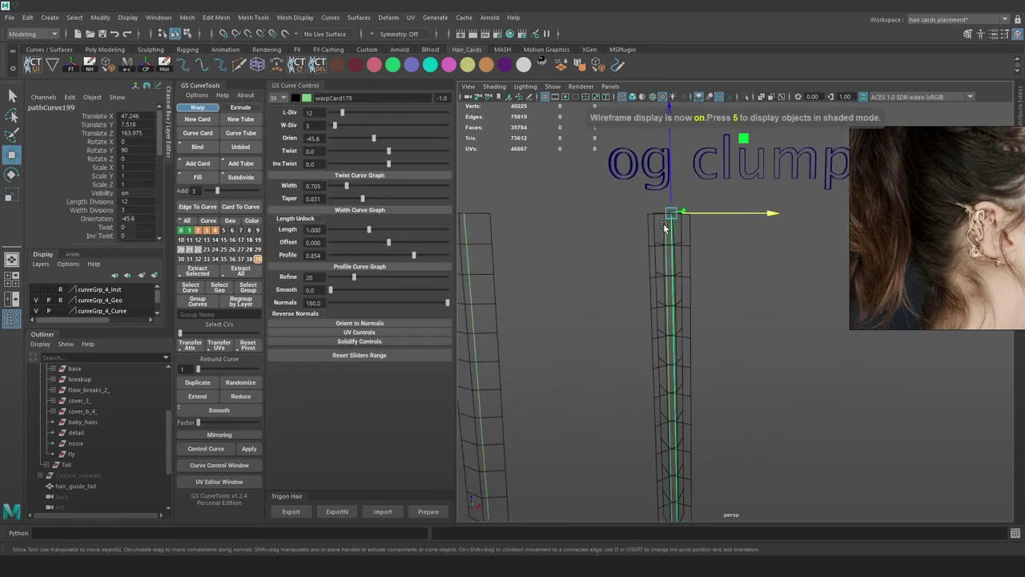
{"action": "scroll", "coordinate": [697, 233], "scroll_direction": "down", "scroll_amount": 1}
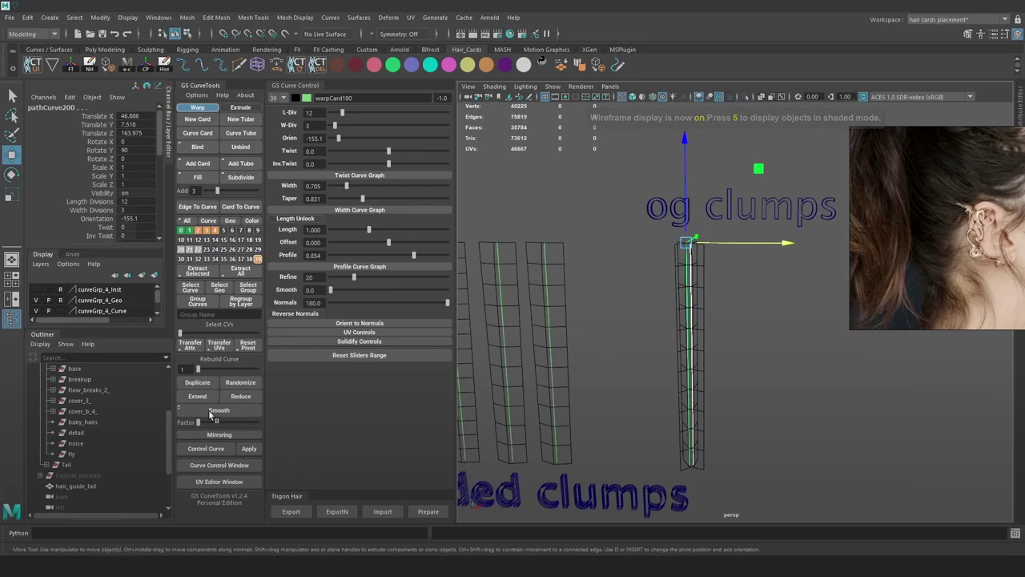
{"action": "key", "text": "6"}
{"action": "scroll", "coordinate": [723, 348], "scroll_direction": "up", "scroll_amount": 2}
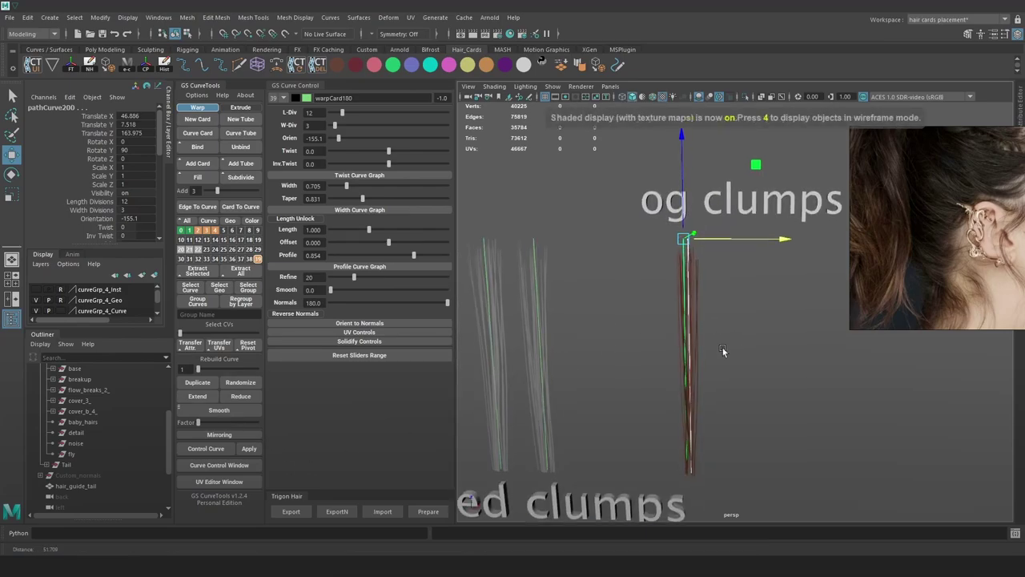
{"action": "left_click", "coordinate": [713, 269]}
{"action": "key", "text": "4"}
{"action": "left_click", "coordinate": [664, 215]}
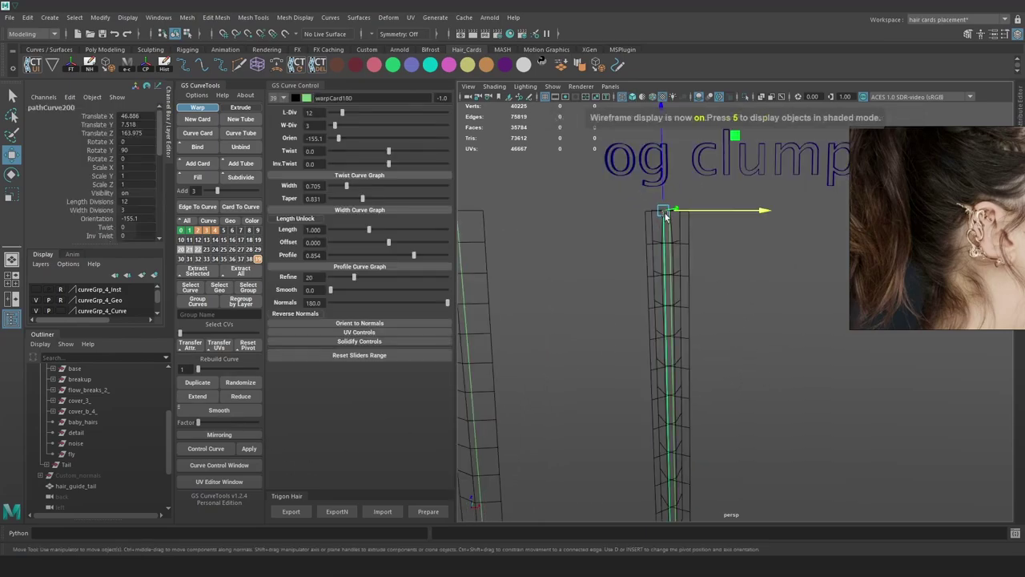
{"action": "key", "text": "6"}
{"action": "middle_click_drag", "start_coordinate": [674, 334], "coordinate": [676, 277], "text": "alt"}
{"action": "scroll", "coordinate": [653, 312], "scroll_direction": "up", "scroll_amount": 2}
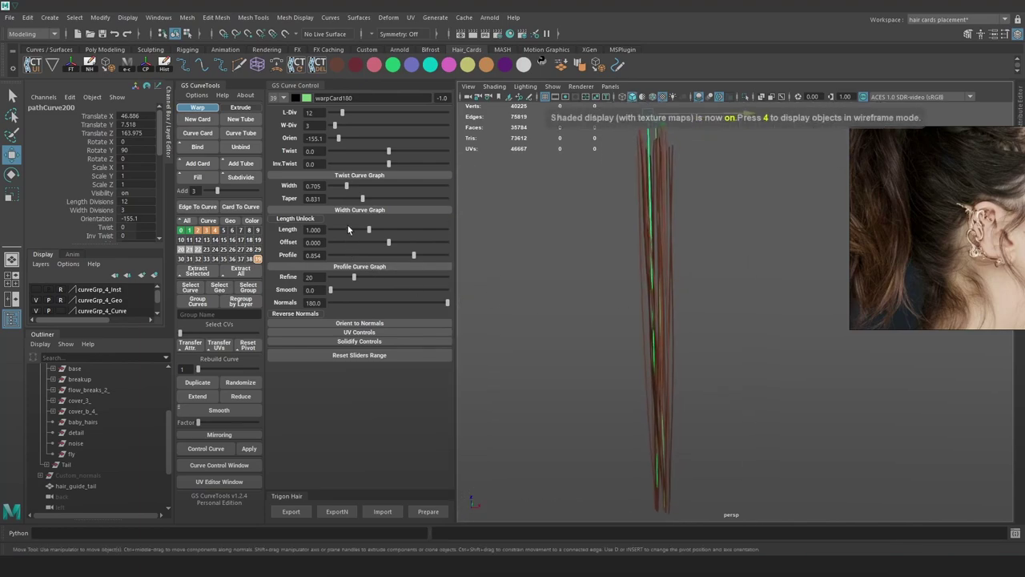
{"action": "left_click_drag", "start_coordinate": [389, 150], "coordinate": [413, 150]}
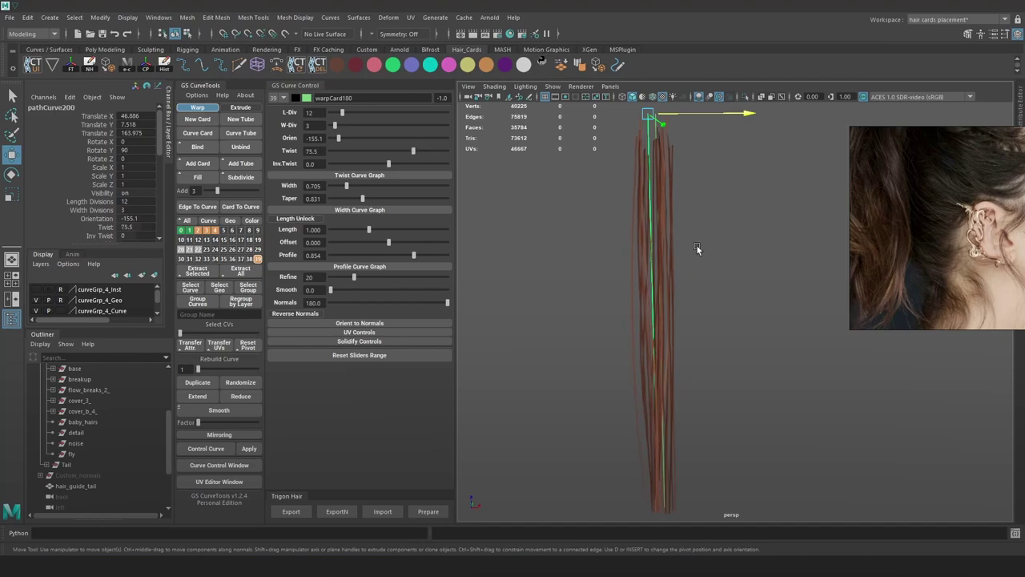
Select the other crossed card, rotate it slightly, and set its twist to 20.7
{"action": "left_click", "coordinate": [648, 140]}
{"action": "key", "text": "4"}
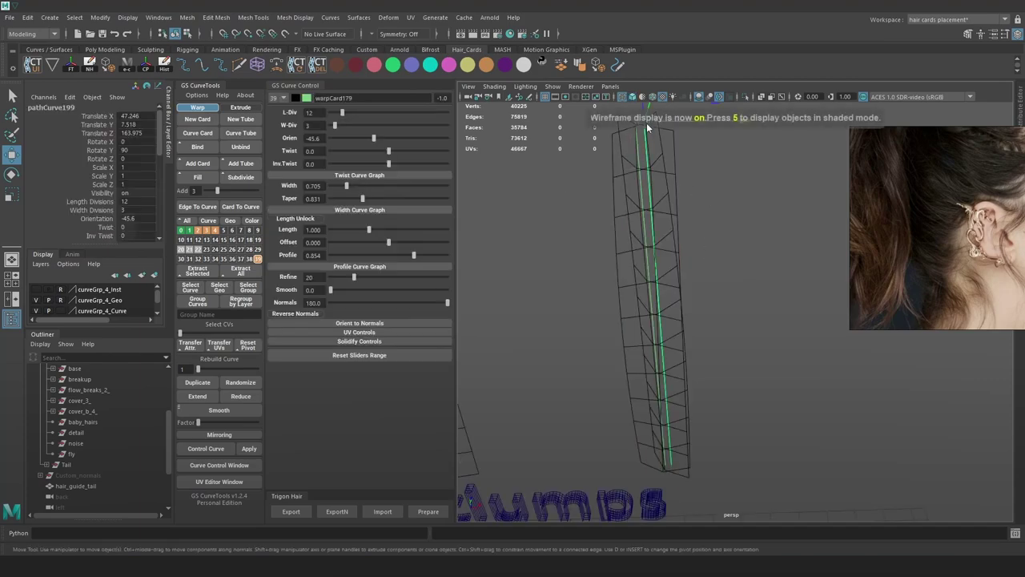
{"action": "key", "text": "5"}
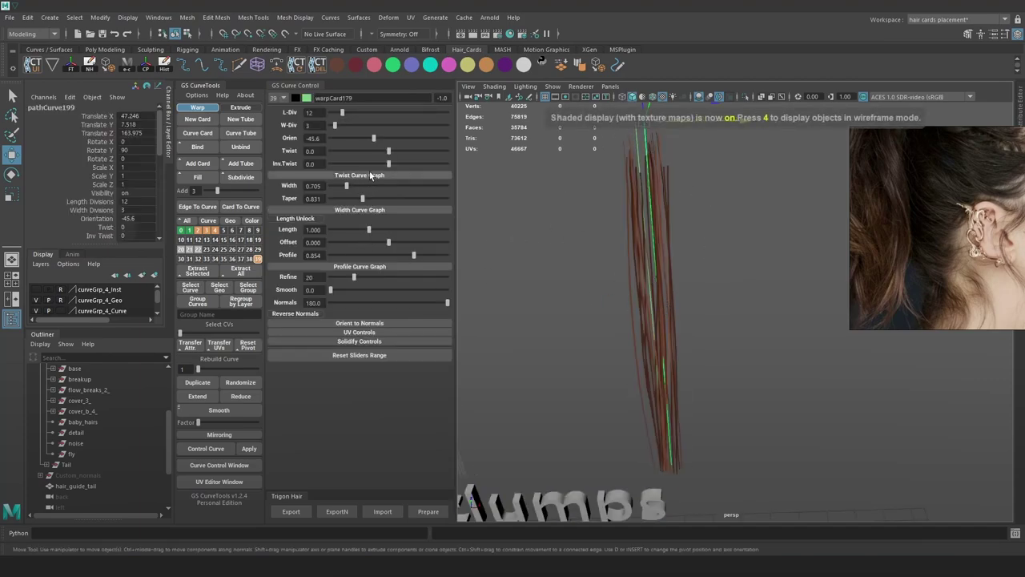
{"action": "left_click_drag", "start_coordinate": [388, 158], "coordinate": [332, 164]}
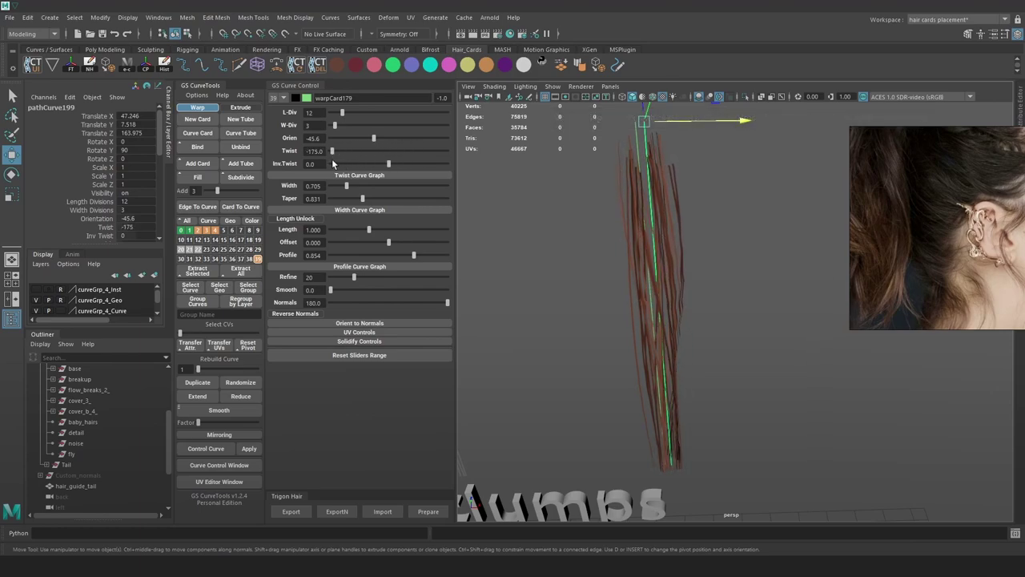
{"action": "key", "text": "e"}
{"action": "left_click_drag", "start_coordinate": [740, 140], "coordinate": [737, 140]}
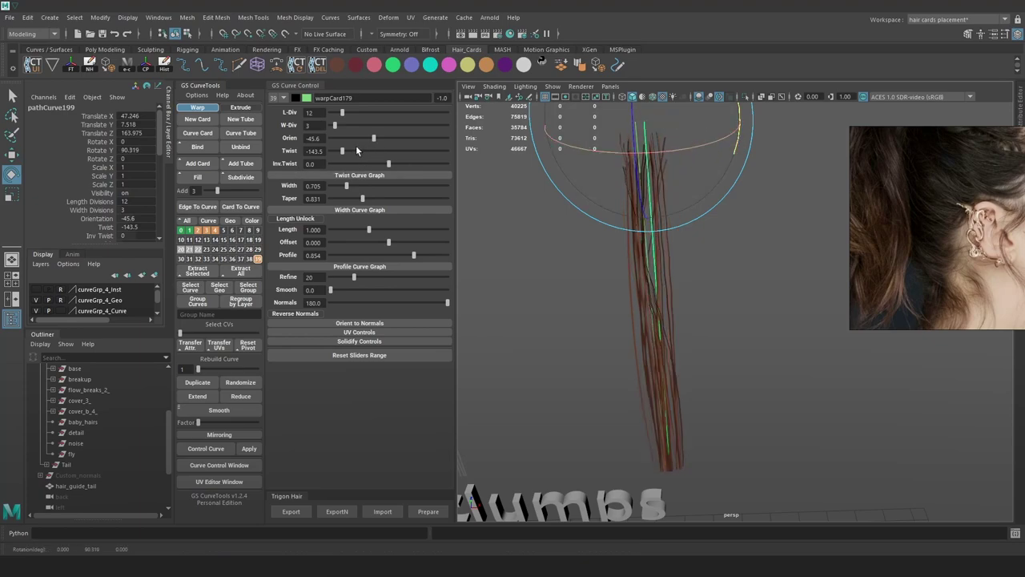
{"action": "left_click_drag", "start_coordinate": [342, 153], "coordinate": [395, 161]}
Rotate the second crossed card to about 9.2, 88.9 and 96.6 degrees in X, Y and Z
{"action": "left_click_drag", "start_coordinate": [633, 213], "coordinate": [658, 262], "text": "alt"}
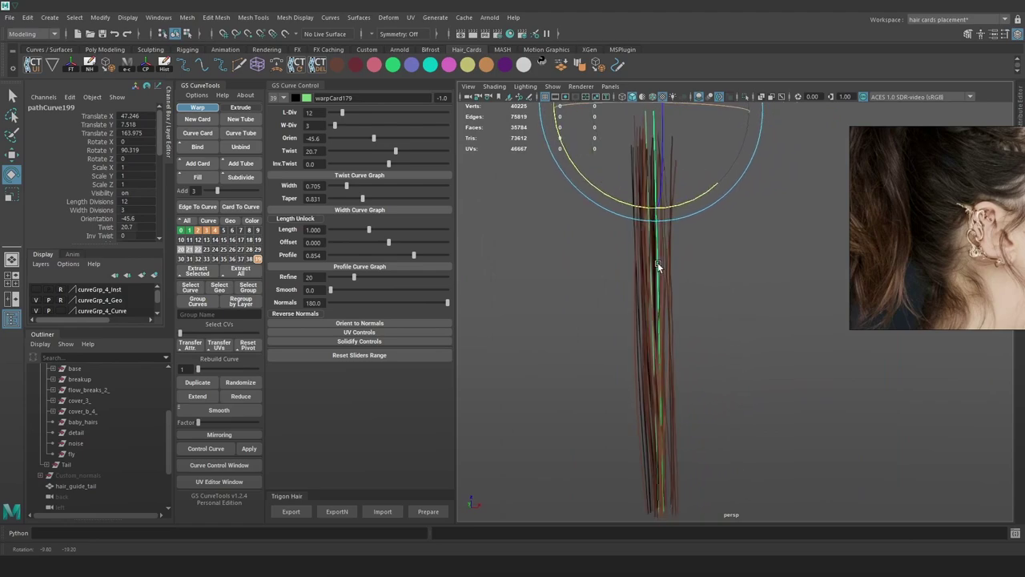
{"action": "left_click_drag", "start_coordinate": [703, 107], "coordinate": [728, 111]}
{"action": "scroll", "coordinate": [801, 277], "scroll_direction": "down", "scroll_amount": 3}
{"action": "mouse_move", "coordinate": [801, 278]}
{"action": "left_mouse_down", "text": "alt"}
{"action": "mouse_move", "coordinate": [721, 272]}
{"action": "mouse_move", "coordinate": [743, 295]}
{"action": "mouse_move", "coordinate": [907, 299]}
{"action": "mouse_move", "coordinate": [762, 237]}
{"action": "mouse_move", "coordinate": [738, 250]}
{"action": "left_mouse_up", "text": "alt"}
{"action": "scroll", "coordinate": [761, 288], "scroll_direction": "up", "scroll_amount": 2}
{"action": "key", "text": "5"}
{"action": "left_click_drag", "start_coordinate": [684, 221], "coordinate": [792, 222]}
{"action": "key", "text": "6"}
{"action": "mouse_move", "coordinate": [750, 345]}
{"action": "left_mouse_down", "text": "alt"}
{"action": "mouse_move", "coordinate": [747, 320]}
{"action": "mouse_move", "coordinate": [630, 339]}
{"action": "mouse_move", "coordinate": [659, 388]}
{"action": "left_mouse_up", "text": "alt"}
{"action": "left_click", "coordinate": [782, 364]}
{"action": "mouse_move", "coordinate": [783, 365]}
{"action": "left_mouse_down", "text": "alt"}
{"action": "mouse_move", "coordinate": [769, 377]}
{"action": "mouse_move", "coordinate": [786, 379]}
{"action": "mouse_move", "coordinate": [753, 323]}
{"action": "mouse_move", "coordinate": [818, 319]}
{"action": "left_mouse_up", "text": "alt"}
Select both crossed cards and set their taper to 0.540
{"action": "key", "text": "4"}
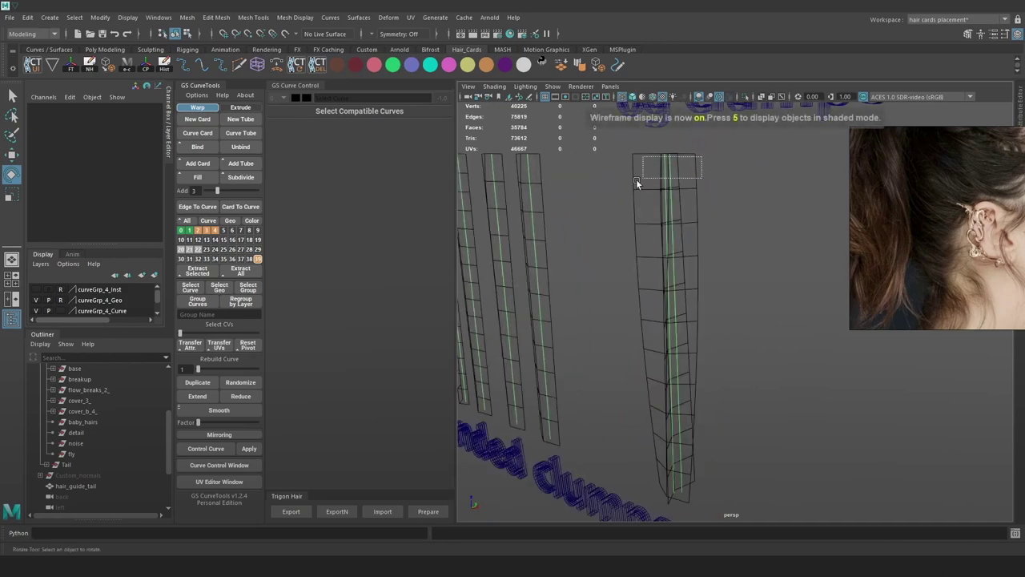
{"action": "left_click_drag", "start_coordinate": [645, 176], "coordinate": [709, 227]}
{"action": "key", "text": "6"}
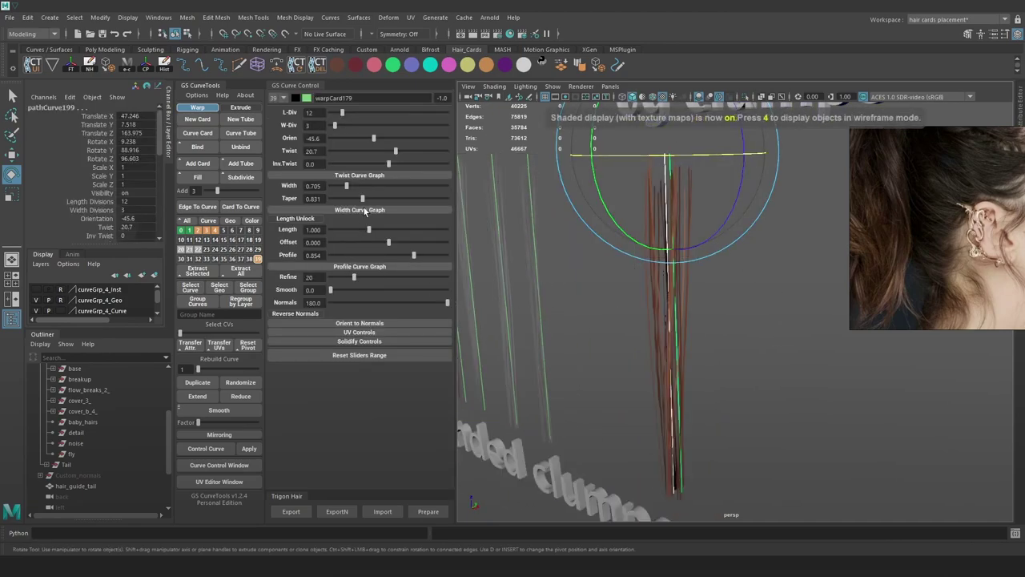
{"action": "left_click_drag", "start_coordinate": [360, 204], "coordinate": [350, 205]}
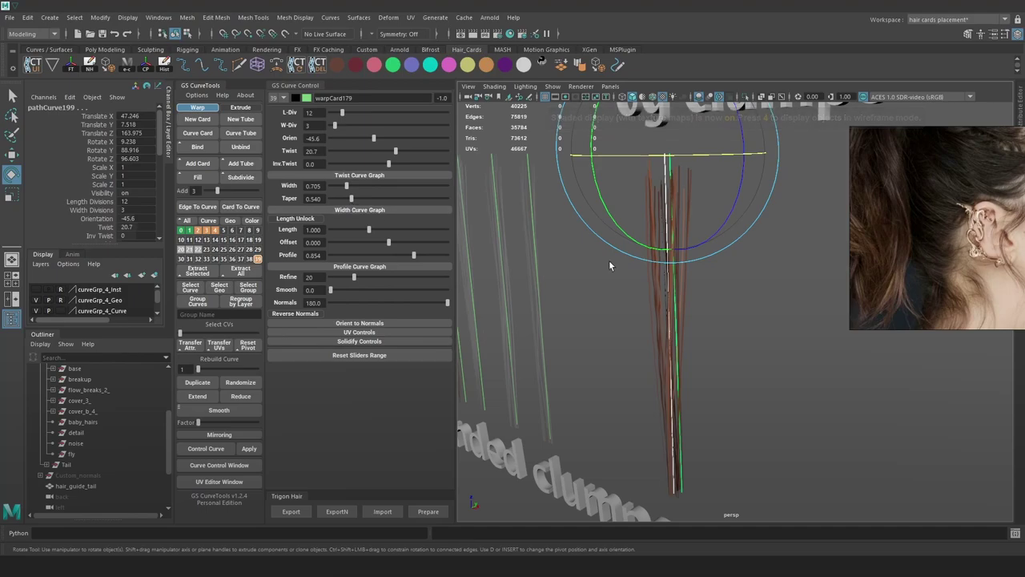
{"action": "left_click", "coordinate": [727, 348]}
{"action": "mouse_move", "coordinate": [726, 348]}
{"action": "left_mouse_down", "text": "alt"}
{"action": "mouse_move", "coordinate": [668, 358]}
{"action": "mouse_move", "coordinate": [924, 359]}
{"action": "mouse_move", "coordinate": [810, 362]}
{"action": "mouse_move", "coordinate": [710, 283]}
{"action": "mouse_move", "coordinate": [736, 285]}
{"action": "mouse_move", "coordinate": [738, 327]}
{"action": "mouse_move", "coordinate": [745, 303]}
{"action": "mouse_move", "coordinate": [736, 298]}
{"action": "left_mouse_up", "text": "alt"}
{"action": "key", "text": "4"}
{"action": "key", "text": "5"}
{"action": "key", "text": "6"}
{"action": "left_click_drag", "start_coordinate": [708, 264], "coordinate": [718, 272], "text": "alt"}
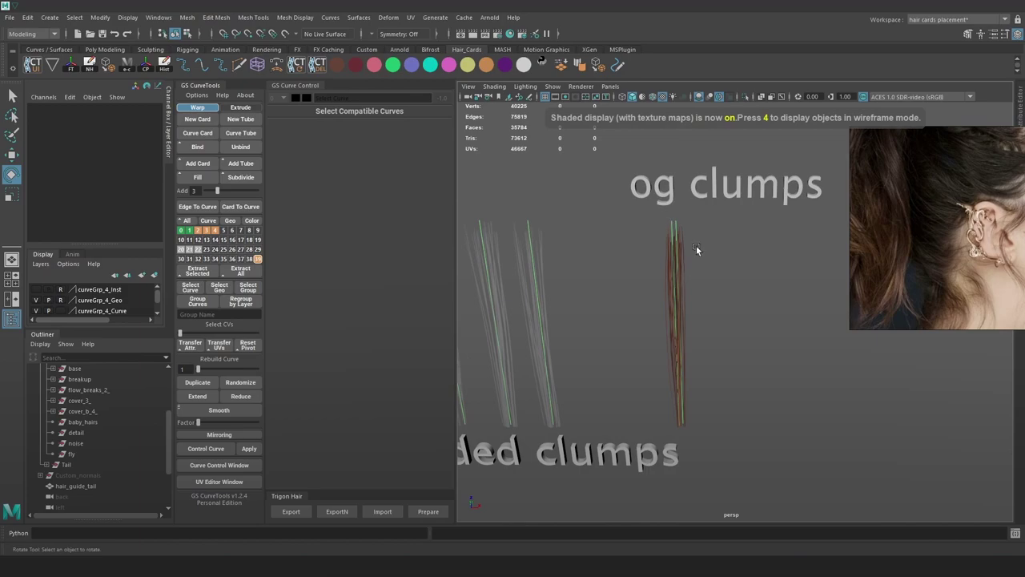
Duplicate both crossed cards and move the copies along X to about 51.79, beside the originals
{"action": "key", "text": "4"}
{"action": "left_click", "coordinate": [680, 223]}
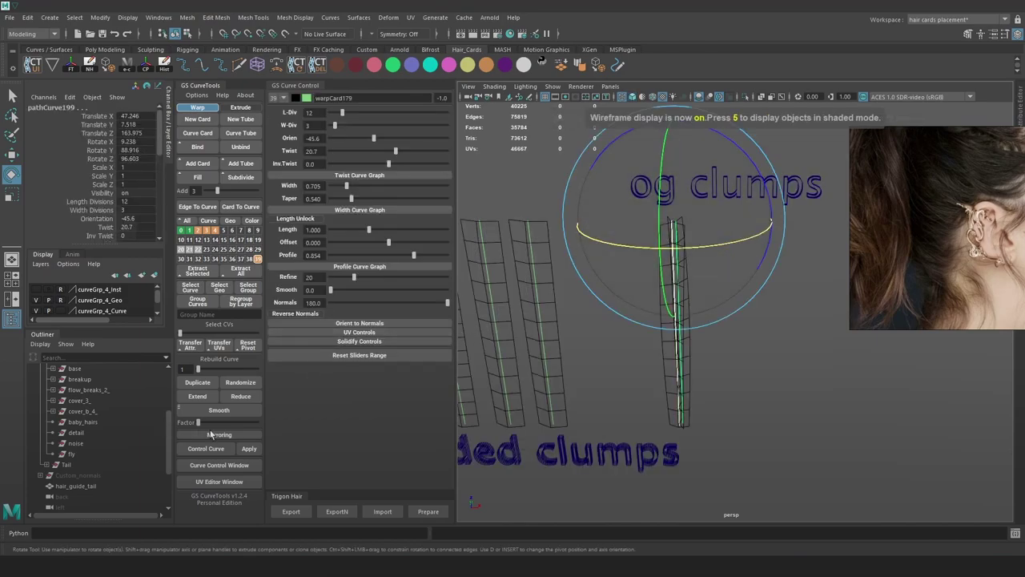
{"action": "left_click", "coordinate": [203, 386]}
{"action": "key", "text": "w"}
{"action": "left_click_drag", "start_coordinate": [727, 219], "coordinate": [782, 231]}
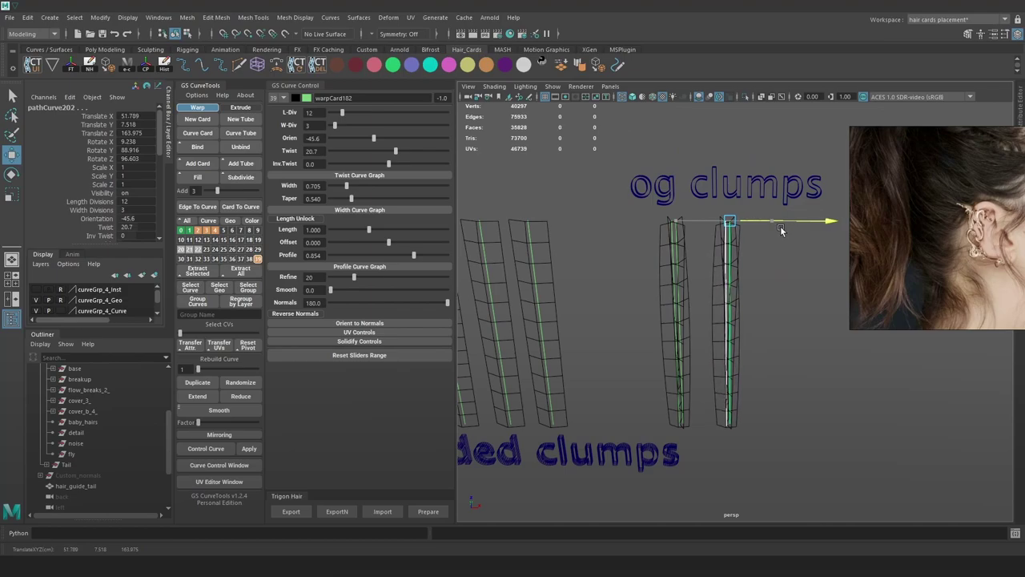
{"action": "key", "text": "6"}
{"action": "right_click_drag", "start_coordinate": [763, 311], "coordinate": [812, 371], "text": "alt"}
{"action": "middle_click_drag", "start_coordinate": [681, 183], "coordinate": [686, 248], "text": "alt"}
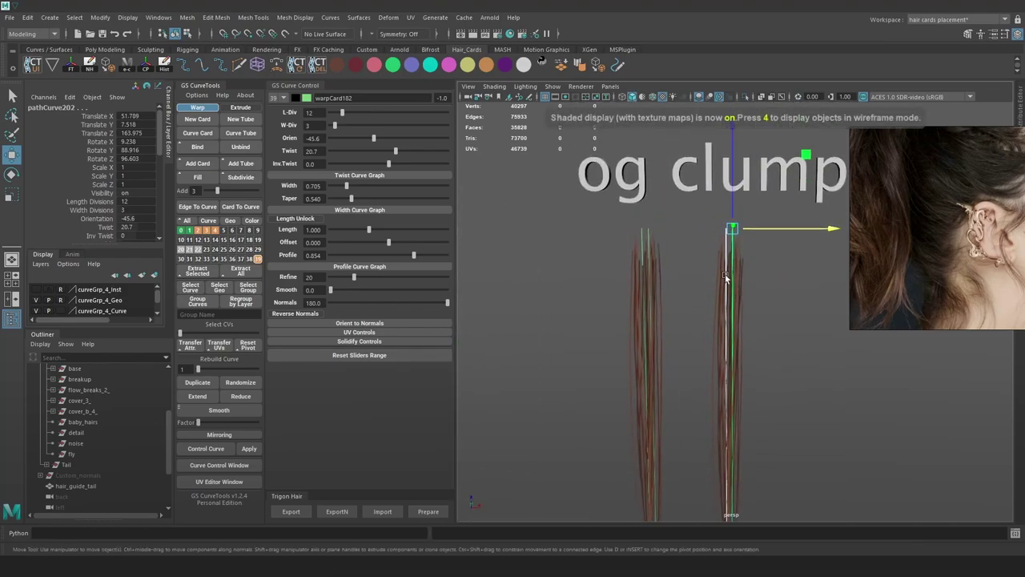
{"action": "right_click_drag", "start_coordinate": [686, 248], "coordinate": [716, 287], "text": "alt"}
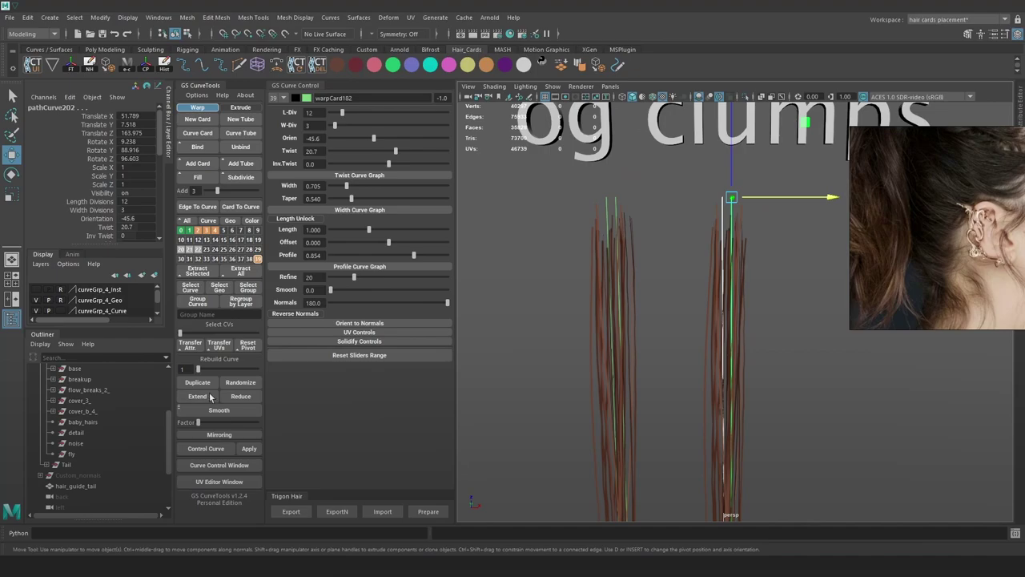
Open the duplicated cards' UVs and move one shell onto the thin-strand strip at the texture's far end, aligning it with the strand roots
{"action": "left_click", "coordinate": [231, 482]}
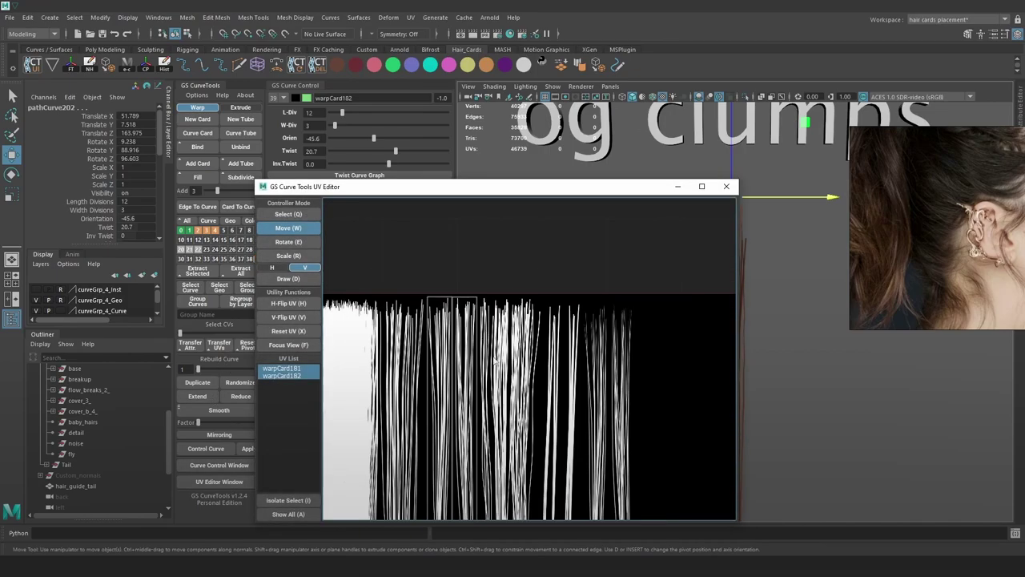
{"action": "middle_click_drag", "start_coordinate": [501, 329], "coordinate": [493, 295], "text": "alt"}
{"action": "left_click", "coordinate": [450, 295]}
{"action": "left_click", "coordinate": [458, 303]}
{"action": "left_click_drag", "start_coordinate": [458, 303], "coordinate": [606, 326]}
{"action": "scroll", "coordinate": [623, 275], "scroll_direction": "up", "scroll_amount": 5}
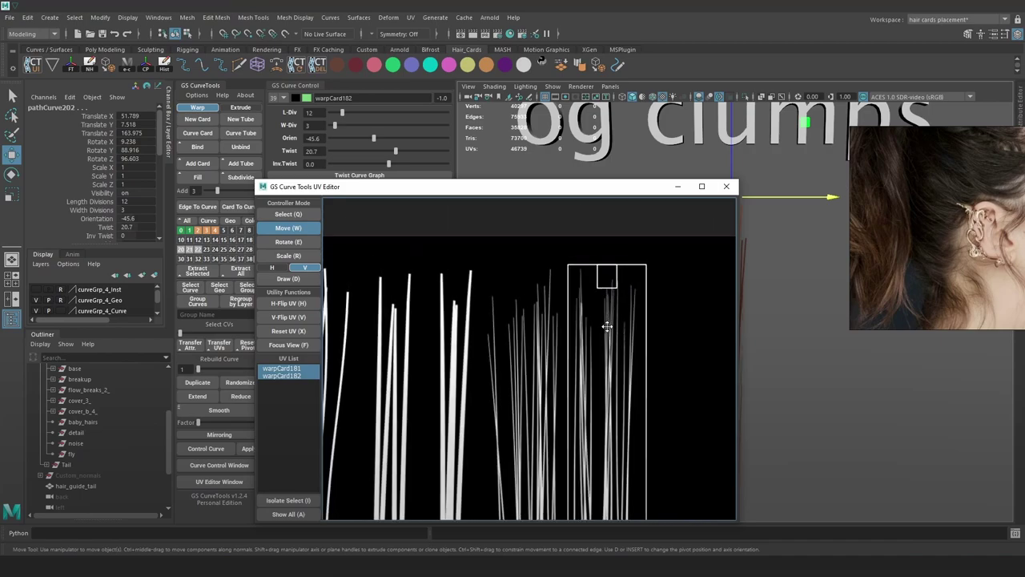
{"action": "scroll", "coordinate": [607, 328], "scroll_direction": "up", "scroll_amount": 8}
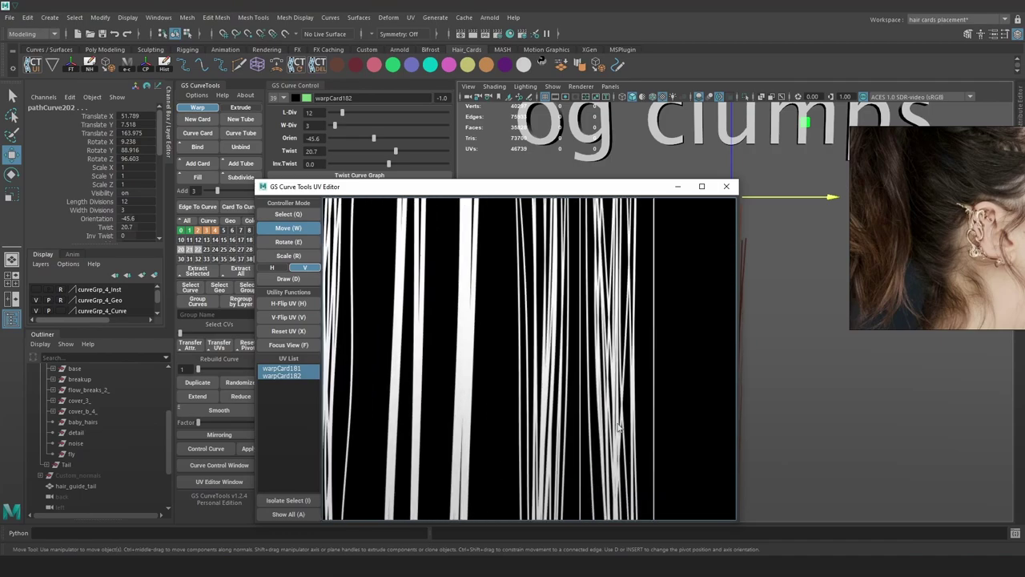
{"action": "scroll", "coordinate": [621, 409], "scroll_direction": "down", "scroll_amount": 5}
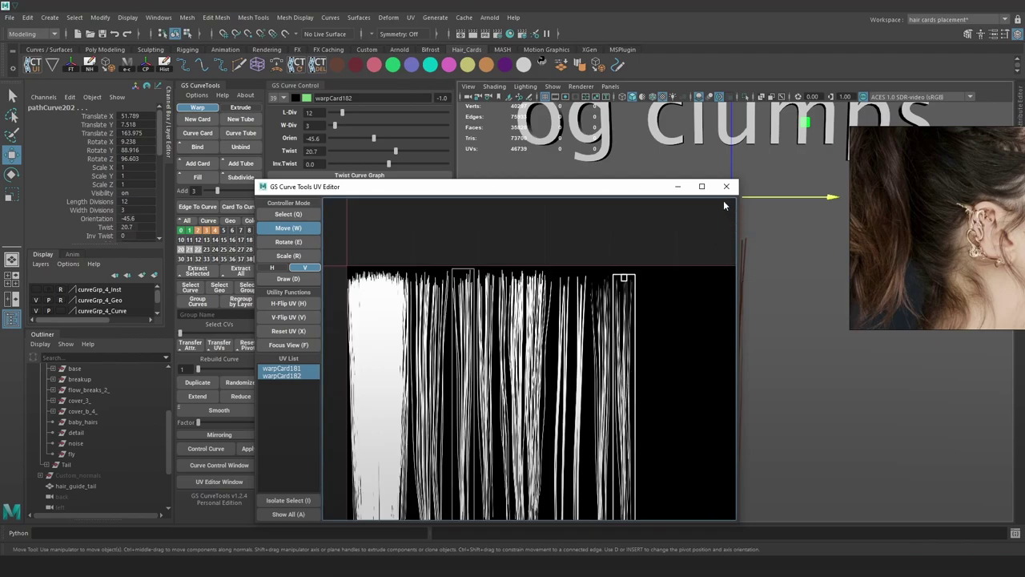
Move the duplicate's other UV shell onto the adjacent thin-strand strip, check the result on the cards, and close the UV editor
{"action": "left_click_drag", "start_coordinate": [623, 190], "coordinate": [531, 187]}
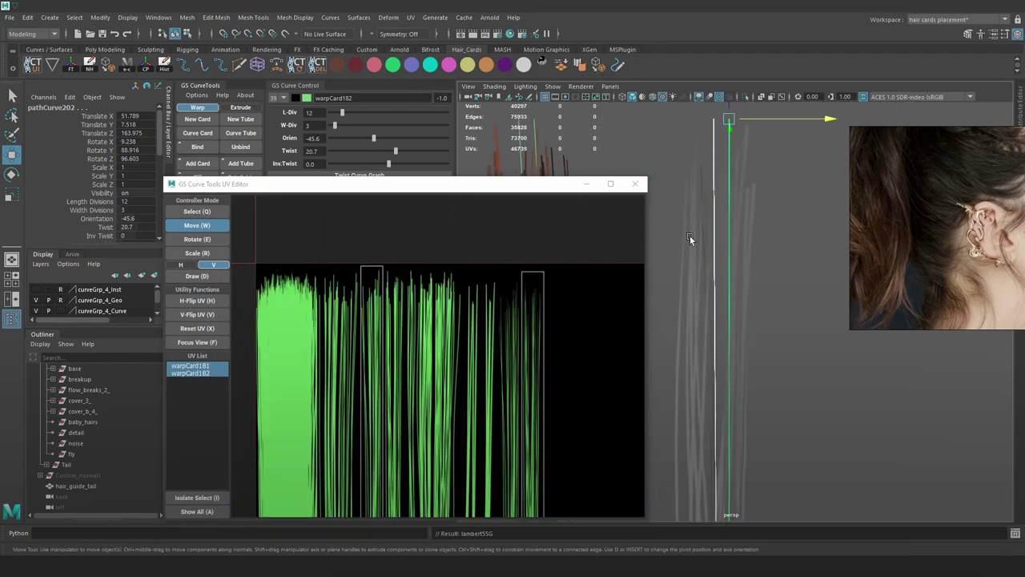
{"action": "scroll", "coordinate": [531, 327], "scroll_direction": "up", "scroll_amount": 4}
{"action": "left_click", "coordinate": [531, 327]}
{"action": "middle_click_drag", "start_coordinate": [540, 381], "coordinate": [496, 220]}
{"action": "scroll", "coordinate": [492, 371], "scroll_direction": "down", "scroll_amount": 7}
{"action": "scroll", "coordinate": [423, 304], "scroll_direction": "up", "scroll_amount": 8}
{"action": "left_click_drag", "start_coordinate": [548, 307], "coordinate": [554, 326]}
{"action": "left_click", "coordinate": [757, 310]}
{"action": "scroll", "coordinate": [755, 316], "scroll_direction": "down", "scroll_amount": 5}
{"action": "left_click_drag", "start_coordinate": [754, 317], "coordinate": [672, 320], "text": "alt"}
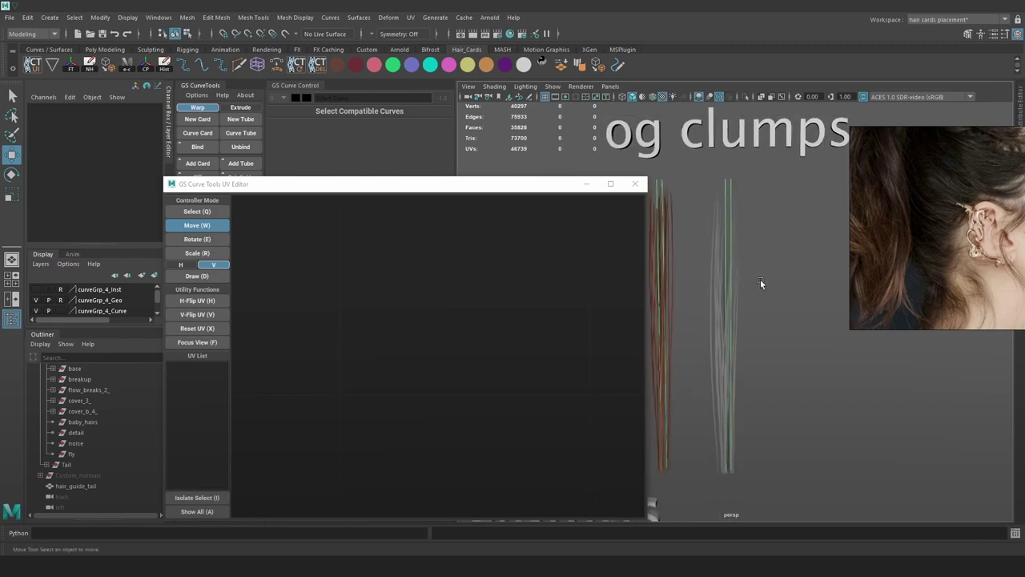
{"action": "key", "text": "4"}
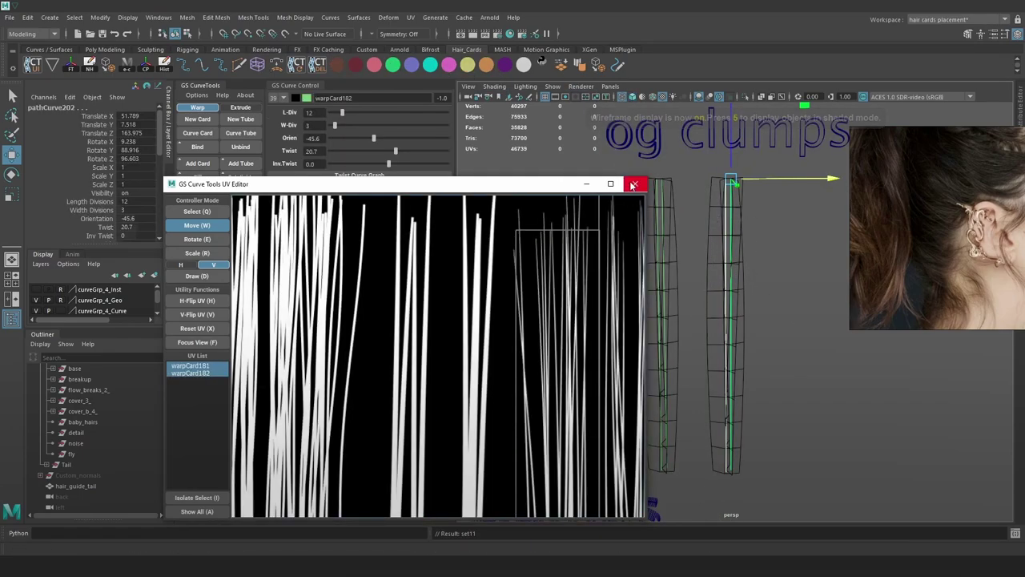
{"action": "left_click", "coordinate": [634, 185]}
Examine the thin-strand duplicate in textured view from several angles and compare it with the other sample clumps
{"action": "left_click", "coordinate": [785, 279]}
{"action": "key", "text": "6"}
{"action": "mouse_move", "coordinate": [784, 279]}
{"action": "left_mouse_down", "text": "alt"}
{"action": "mouse_move", "coordinate": [772, 283]}
{"action": "mouse_move", "coordinate": [769, 240]}
{"action": "left_mouse_up", "text": "alt"}
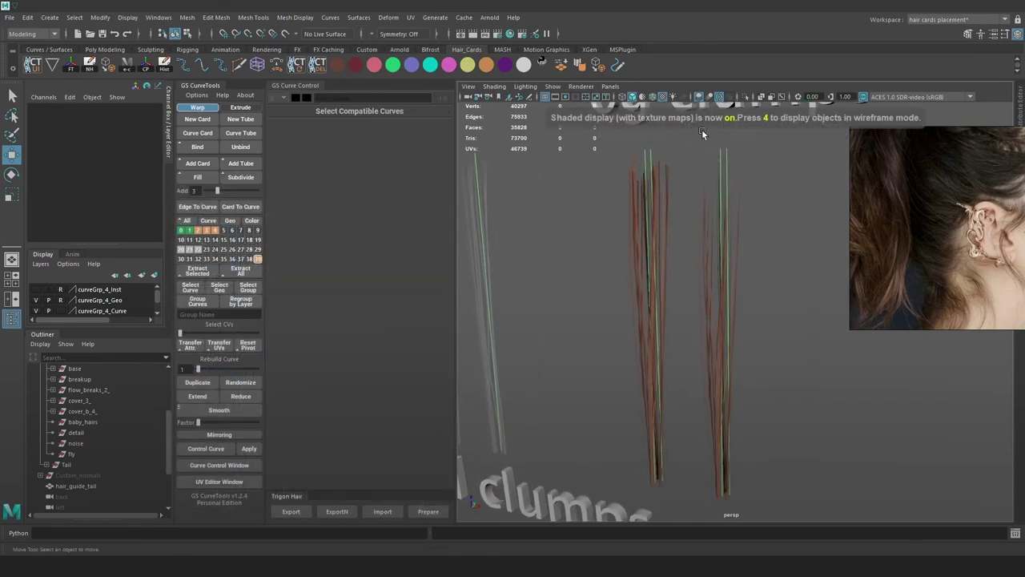
{"action": "key", "text": "4"}
{"action": "left_click_drag", "start_coordinate": [750, 176], "coordinate": [714, 148]}
{"action": "key", "text": "6"}
{"action": "mouse_move", "coordinate": [781, 180]}
{"action": "left_mouse_down", "text": "alt"}
{"action": "mouse_move", "coordinate": [784, 171]}
{"action": "mouse_move", "coordinate": [729, 169]}
{"action": "left_mouse_up", "text": "alt"}
{"action": "left_click", "coordinate": [751, 255]}
{"action": "mouse_move", "coordinate": [751, 255]}
{"action": "left_mouse_down", "text": "alt"}
{"action": "mouse_move", "coordinate": [693, 232]}
{"action": "mouse_move", "coordinate": [726, 217]}
{"action": "mouse_move", "coordinate": [739, 292]}
{"action": "mouse_move", "coordinate": [733, 280]}
{"action": "mouse_move", "coordinate": [776, 291]}
{"action": "mouse_move", "coordinate": [777, 282]}
{"action": "left_mouse_up", "text": "alt"}
{"action": "left_click_drag", "start_coordinate": [760, 119], "coordinate": [755, 210], "text": "alt"}
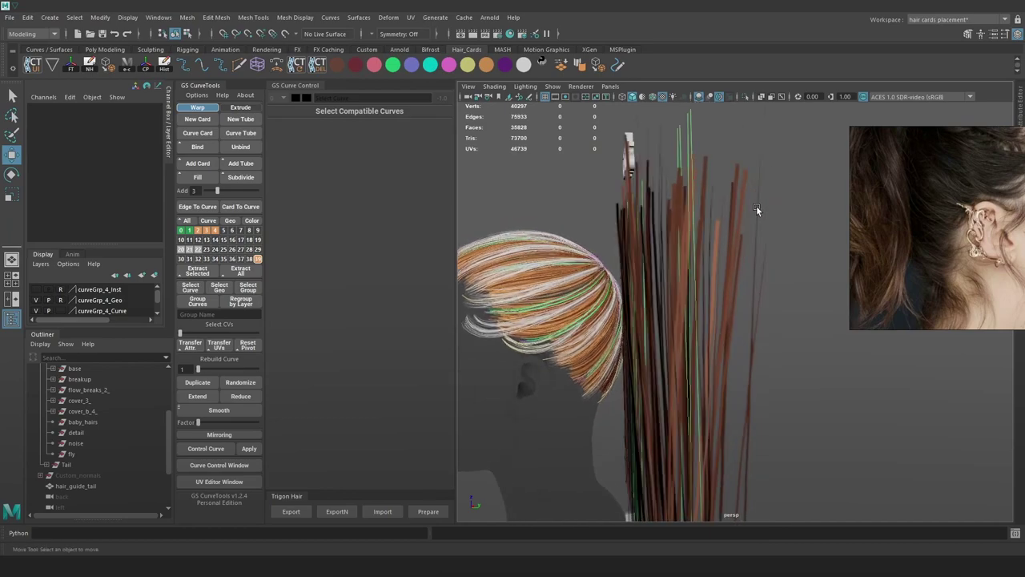
{"action": "right_click_drag", "start_coordinate": [721, 230], "coordinate": [683, 201], "text": "alt"}
{"action": "left_click_drag", "start_coordinate": [682, 201], "coordinate": [803, 290], "text": "alt"}
{"action": "right_click_drag", "start_coordinate": [803, 289], "coordinate": [600, 156], "text": "alt"}
{"action": "left_click", "coordinate": [718, 336]}
{"action": "middle_click_drag", "start_coordinate": [772, 339], "coordinate": [791, 292]}
{"action": "left_click", "coordinate": [800, 371]}
{"action": "right_click_drag", "start_coordinate": [792, 293], "coordinate": [733, 364], "text": "alt"}
{"action": "middle_click_drag", "start_coordinate": [733, 364], "coordinate": [719, 282], "text": "alt"}
{"action": "left_click_drag", "start_coordinate": [718, 282], "coordinate": [748, 272], "text": "alt"}
{"action": "middle_click_drag", "start_coordinate": [601, 240], "coordinate": [634, 293], "text": "alt"}
{"action": "right_click_drag", "start_coordinate": [635, 293], "coordinate": [665, 303], "text": "alt"}
Switch to the front view and draw a near-vertical pencil curve beside the single strand card beneath the binded clumps label
{"action": "key", "text": "space"}
{"action": "left_click_drag", "start_coordinate": [618, 242], "coordinate": [615, 273]}
{"action": "right_click_drag", "start_coordinate": [611, 259], "coordinate": [596, 449], "text": "alt"}
{"action": "middle_click_drag", "start_coordinate": [596, 449], "coordinate": [641, 277], "text": "alt"}
{"action": "right_click_drag", "start_coordinate": [642, 277], "coordinate": [757, 259], "text": "alt"}
{"action": "middle_click_drag", "start_coordinate": [758, 260], "coordinate": [703, 330], "text": "alt"}
{"action": "right_click_drag", "start_coordinate": [673, 326], "coordinate": [765, 301], "text": "alt"}
{"action": "middle_click_drag", "start_coordinate": [617, 280], "coordinate": [746, 337], "text": "alt"}
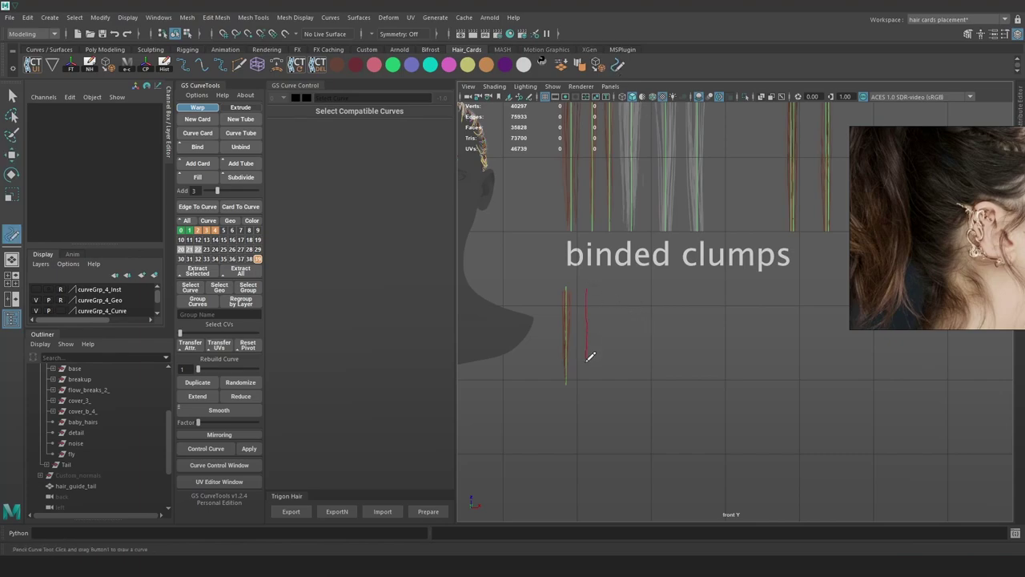
{"action": "left_click_drag", "start_coordinate": [589, 378], "coordinate": [586, 390]}
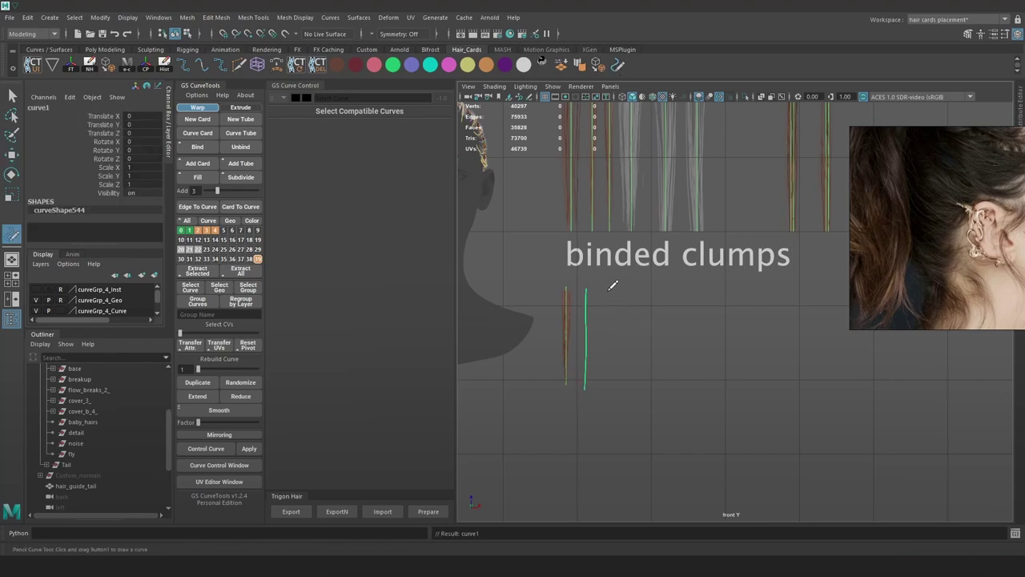
Draw a second near-vertical pencil curve beside the first and straighten it by scaling its control vertices flat horizontally
{"action": "key", "text": "w"}
{"action": "left_click", "coordinate": [629, 335]}
{"action": "left_click", "coordinate": [606, 340]}
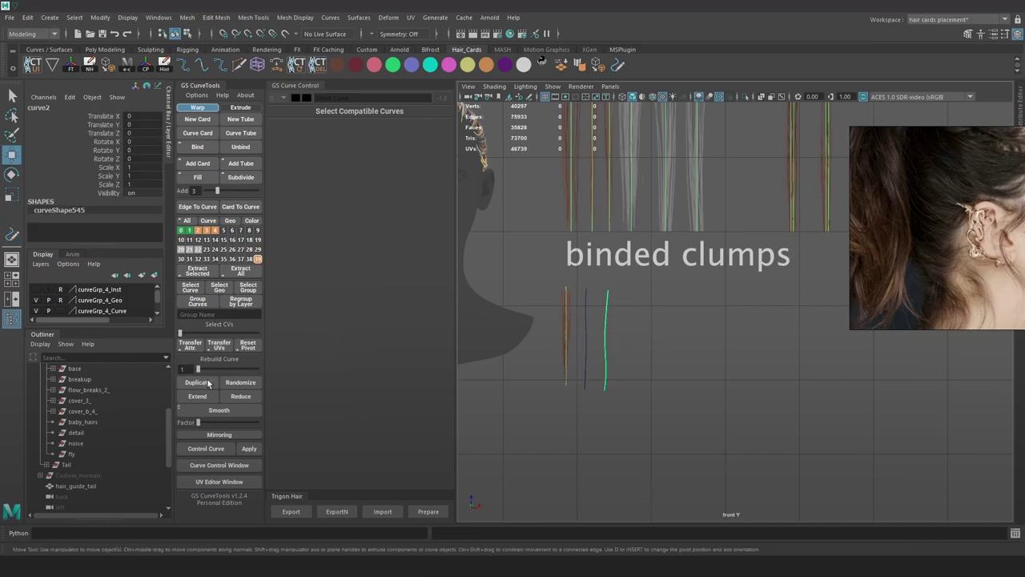
{"action": "right_click_drag", "start_coordinate": [624, 301], "coordinate": [621, 300]}
{"action": "left_click_drag", "start_coordinate": [652, 423], "coordinate": [568, 282]}
{"action": "key", "text": "r"}
{"action": "left_click_drag", "start_coordinate": [679, 341], "coordinate": [654, 345]}
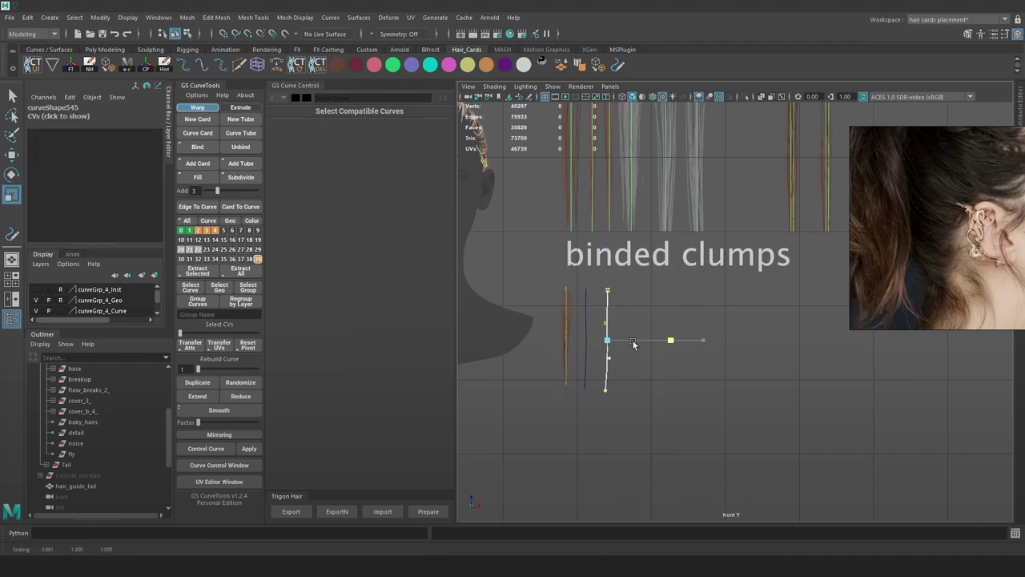
Rebuild the first pencil curve, straighten it by scaling its control vertices flat horizontally, and return to the perspective view
{"action": "left_click", "coordinate": [587, 331]}
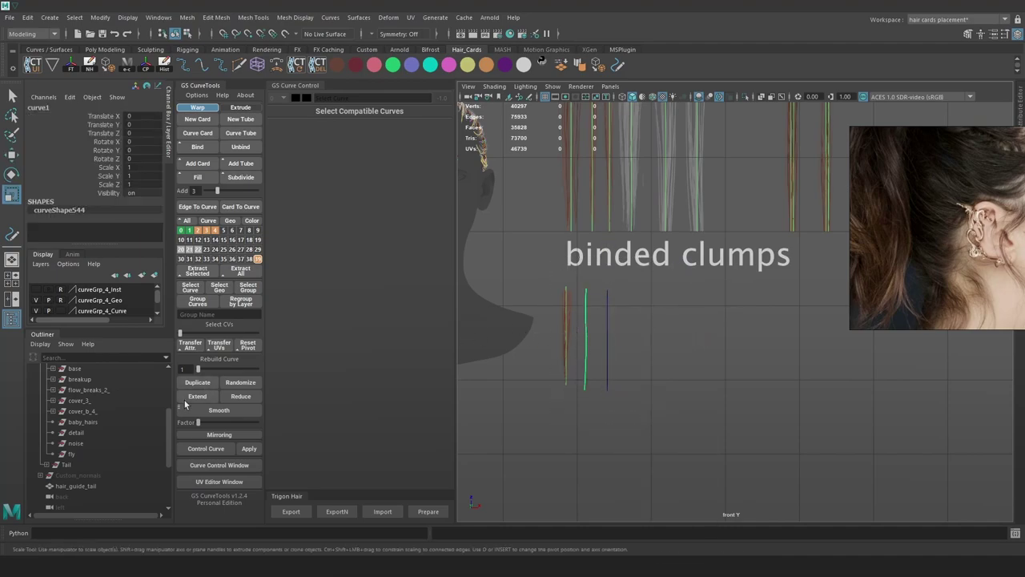
{"action": "left_click_drag", "start_coordinate": [199, 369], "coordinate": [189, 368]}
{"action": "right_click_drag", "start_coordinate": [737, 275], "coordinate": [675, 274]}
{"action": "left_click_drag", "start_coordinate": [624, 407], "coordinate": [514, 221]}
{"action": "left_click_drag", "start_coordinate": [681, 339], "coordinate": [448, 325]}
{"action": "key", "text": "space"}
{"action": "left_click_drag", "start_coordinate": [678, 310], "coordinate": [687, 271]}
{"action": "left_click_drag", "start_coordinate": [722, 320], "coordinate": [707, 344], "text": "alt"}
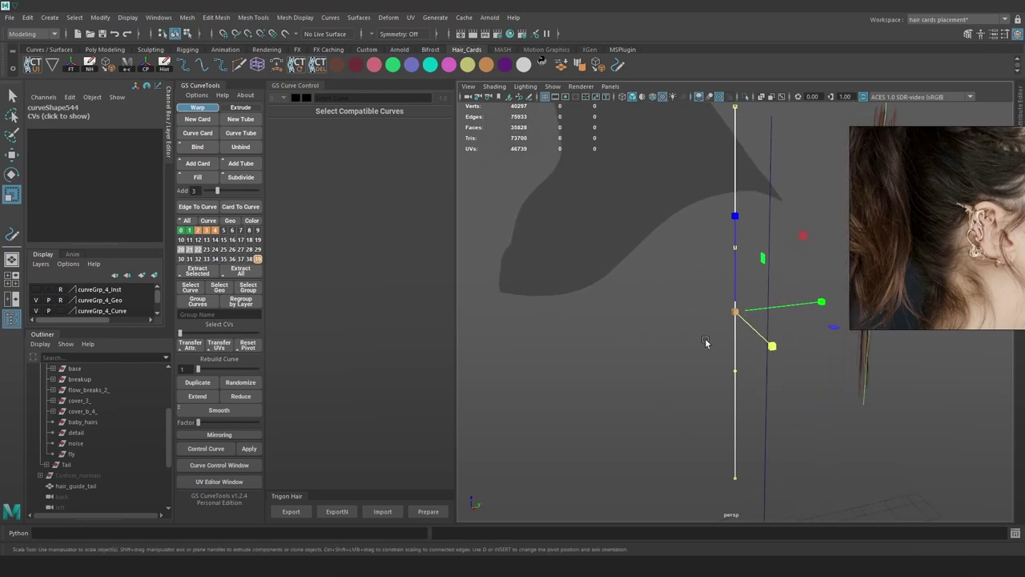
{"action": "right_click_drag", "start_coordinate": [708, 343], "coordinate": [714, 293], "text": "alt"}
Center the pivots of both straightened curves and move them about 6.83 units along Y, in line with the existing binded clump
{"action": "key", "text": "w"}
{"action": "left_click", "coordinate": [800, 298]}
{"action": "left_click", "coordinate": [802, 332]}
{"action": "left_click", "coordinate": [746, 341]}
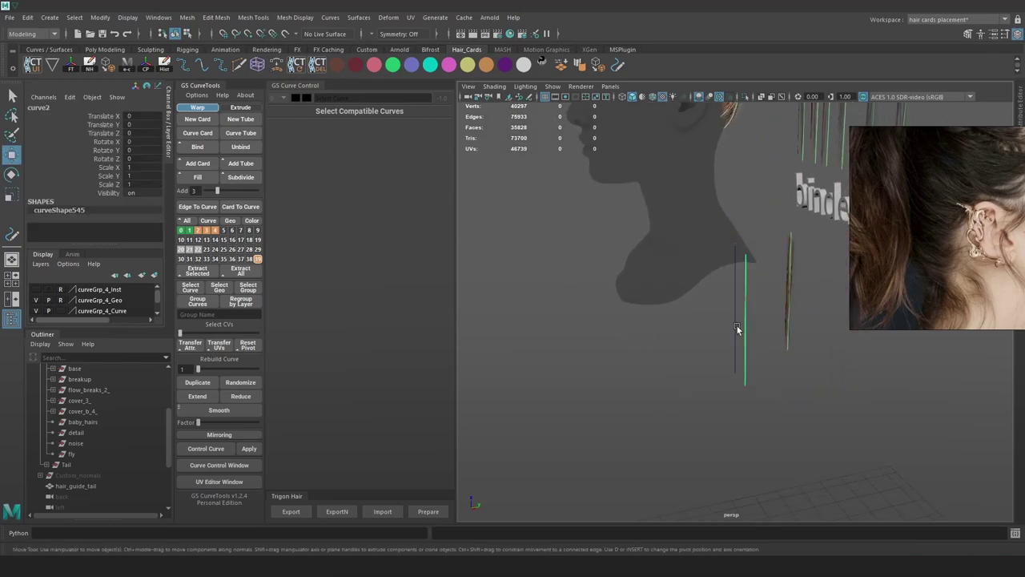
{"action": "left_click", "coordinate": [734, 315], "text": "shift"}
{"action": "left_click_drag", "start_coordinate": [777, 324], "coordinate": [623, 330], "text": "alt"}
{"action": "key", "text": "w"}
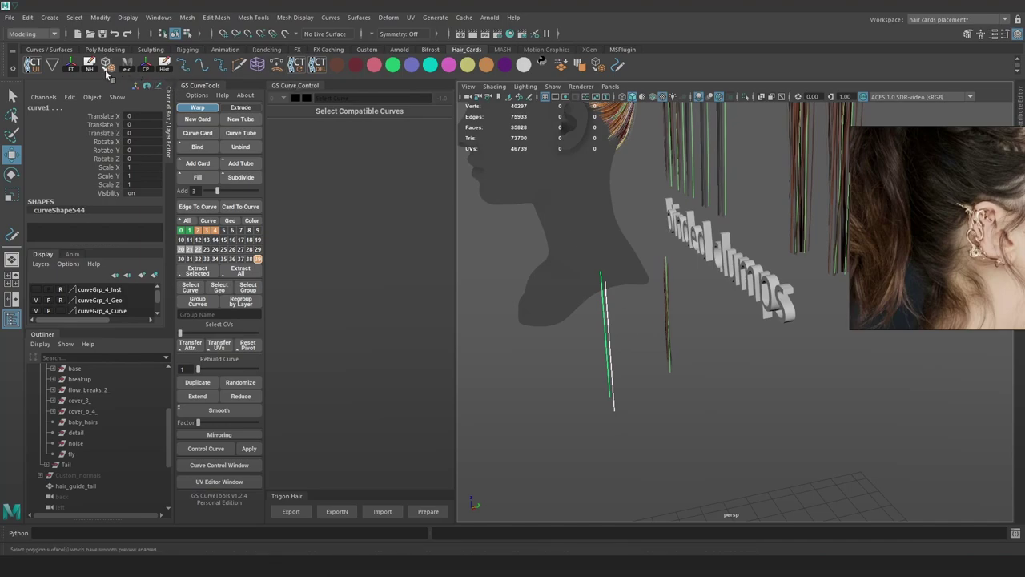
{"action": "left_click_drag", "start_coordinate": [725, 236], "coordinate": [701, 224], "text": "alt"}
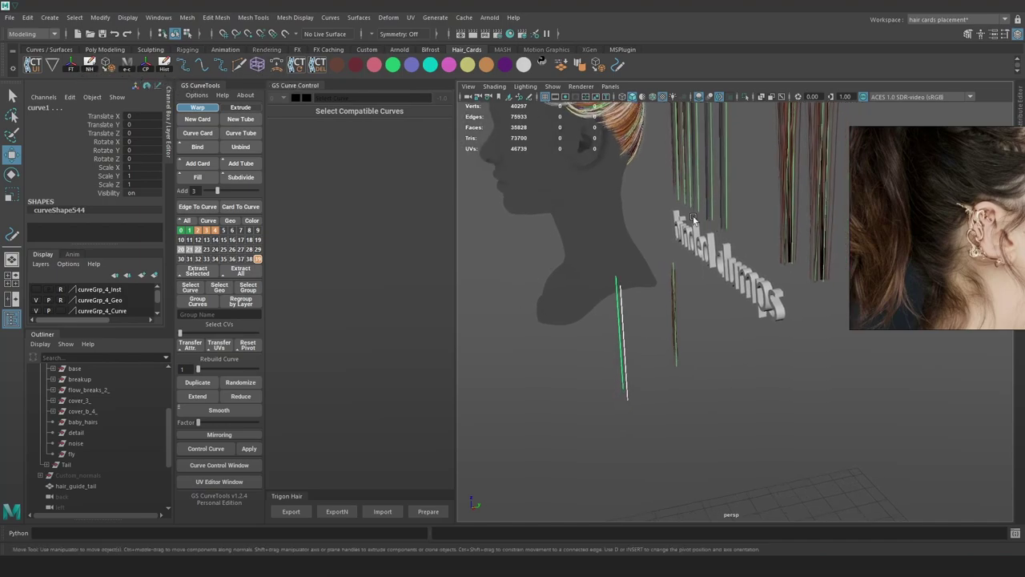
{"action": "middle_click_drag", "start_coordinate": [714, 171], "coordinate": [729, 237], "text": "alt"}
{"action": "right_click_drag", "start_coordinate": [729, 237], "coordinate": [700, 211], "text": "alt"}
{"action": "left_click_drag", "start_coordinate": [700, 211], "coordinate": [631, 323], "text": "alt"}
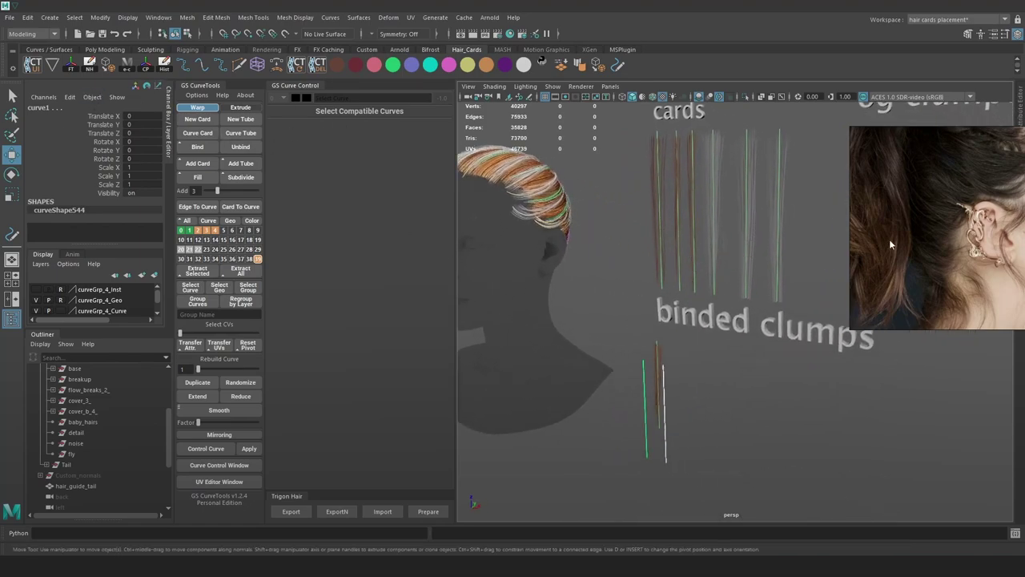
{"action": "left_click", "coordinate": [146, 68]}
{"action": "left_click_drag", "start_coordinate": [682, 385], "coordinate": [787, 407]}
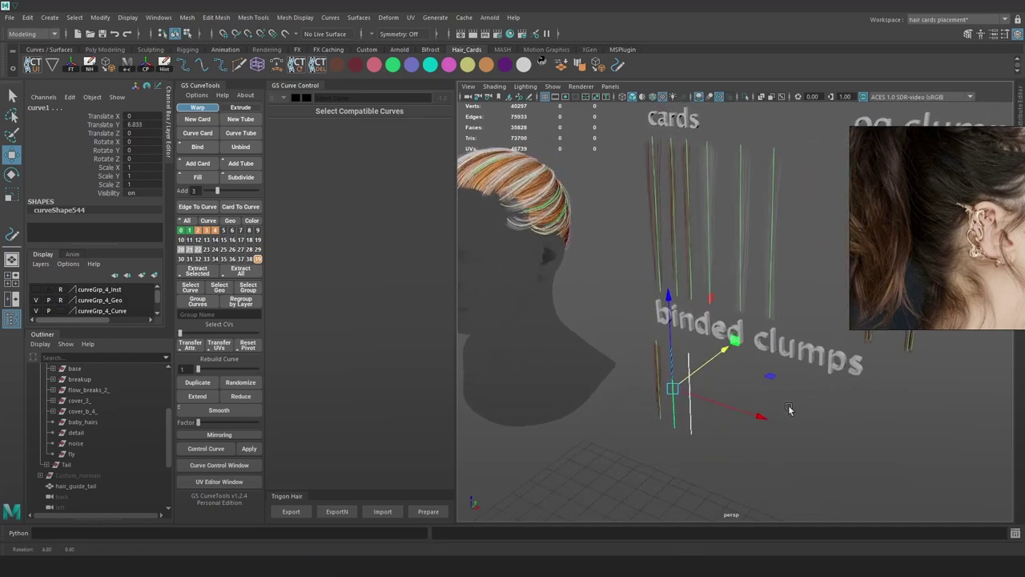
{"action": "left_click", "coordinate": [787, 407]}
Assign the reddish-brown hair material to the three grey sample cards under the cards label and check them in textured view
{"action": "left_click_drag", "start_coordinate": [670, 235], "coordinate": [741, 265], "text": "alt"}
{"action": "middle_click_drag", "start_coordinate": [740, 265], "coordinate": [735, 267], "text": "alt"}
{"action": "left_click_drag", "start_coordinate": [702, 317], "coordinate": [732, 270], "text": "alt"}
{"action": "right_click_drag", "start_coordinate": [732, 270], "coordinate": [790, 268], "text": "alt"}
{"action": "left_click_drag", "start_coordinate": [652, 182], "coordinate": [656, 181]}
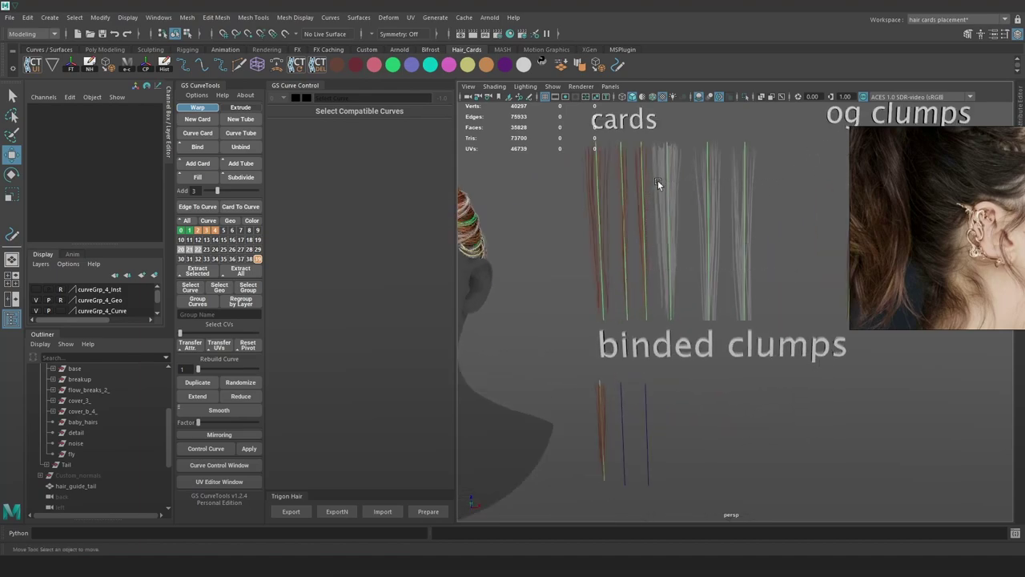
{"action": "key", "text": "4"}
{"action": "left_click_drag", "start_coordinate": [785, 145], "coordinate": [664, 212]}
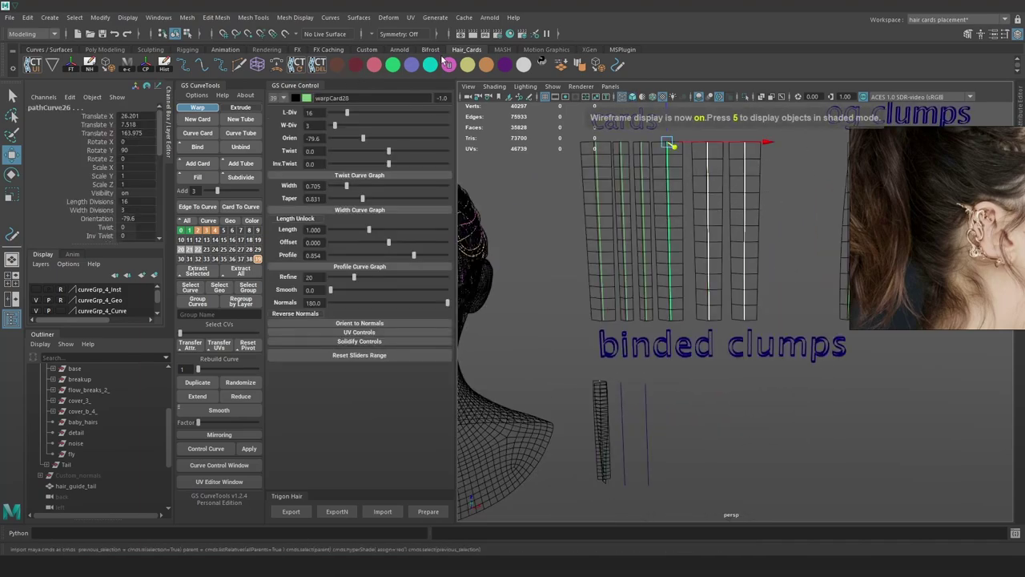
{"action": "left_click", "coordinate": [342, 65]}
{"action": "left_click", "coordinate": [813, 410]}
{"action": "key", "text": "6"}
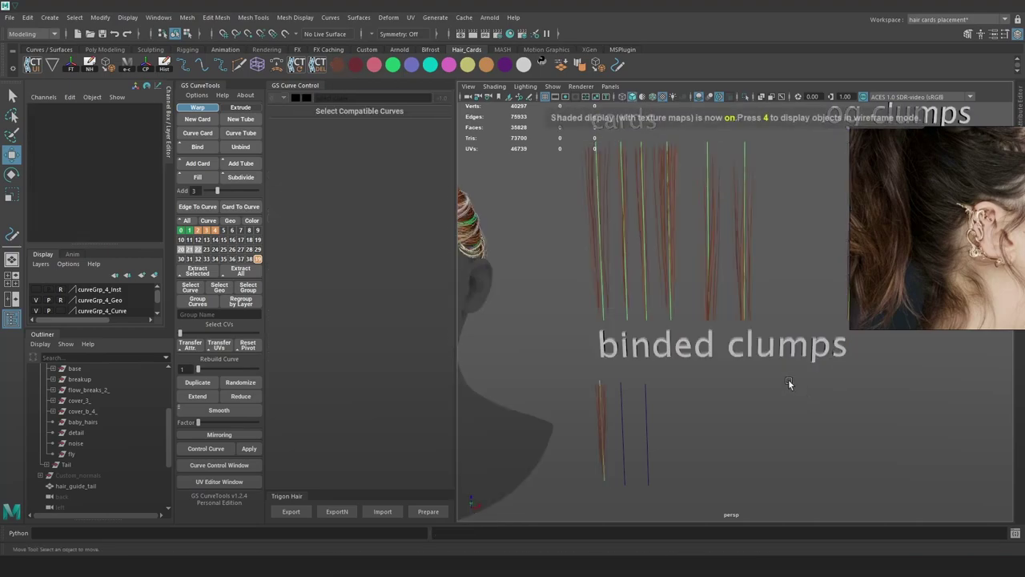
Bind the first group of cards under the og clumps label to the nearer of the two straightened curves
{"action": "right_click_drag", "start_coordinate": [787, 376], "coordinate": [700, 377], "text": "alt"}
{"action": "middle_click_drag", "start_coordinate": [700, 377], "coordinate": [716, 317], "text": "alt"}
{"action": "right_click_drag", "start_coordinate": [716, 317], "coordinate": [721, 342], "text": "alt"}
{"action": "middle_click_drag", "start_coordinate": [833, 220], "coordinate": [709, 327], "text": "alt"}
{"action": "right_click_drag", "start_coordinate": [729, 243], "coordinate": [731, 308], "text": "alt"}
{"action": "middle_click_drag", "start_coordinate": [727, 226], "coordinate": [737, 301], "text": "alt"}
{"action": "key", "text": "4"}
{"action": "left_click_drag", "start_coordinate": [723, 285], "coordinate": [671, 235]}
{"action": "middle_click_drag", "start_coordinate": [686, 345], "coordinate": [771, 216], "text": "alt"}
{"action": "right_click_drag", "start_coordinate": [771, 216], "coordinate": [624, 336], "text": "alt"}
{"action": "middle_click_drag", "start_coordinate": [560, 473], "coordinate": [590, 413], "text": "alt"}
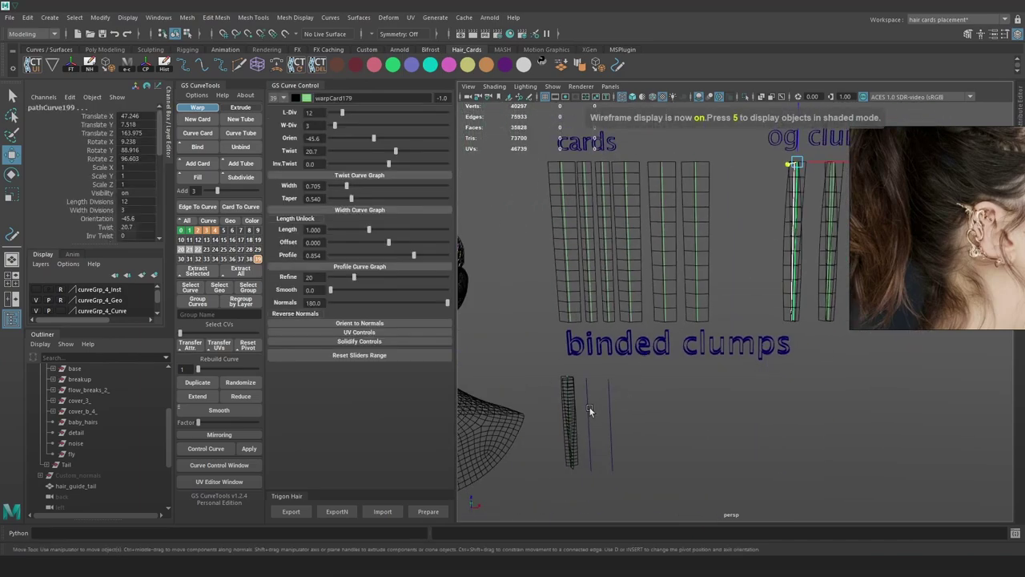
{"action": "left_click", "coordinate": [590, 410]}
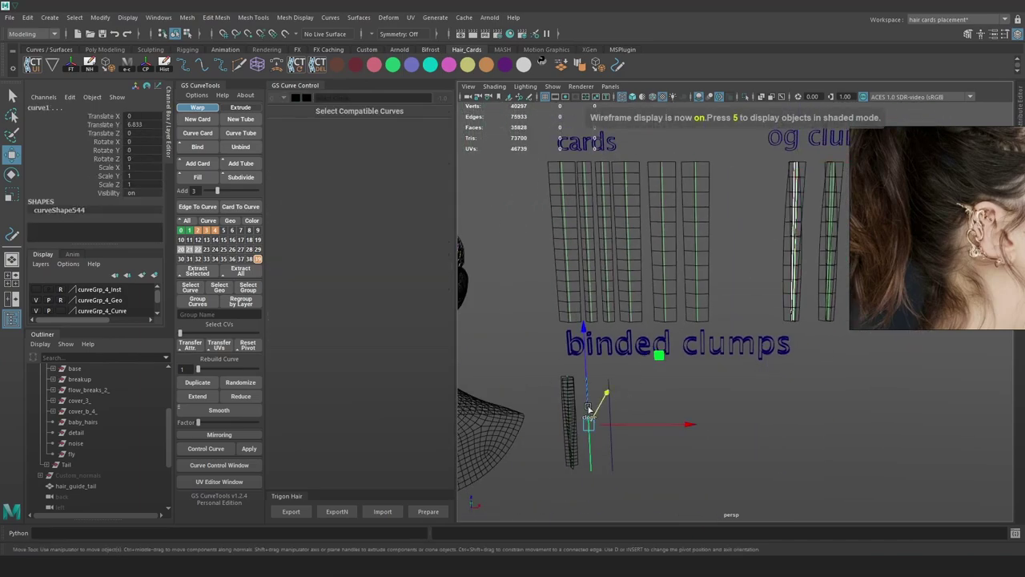
{"action": "left_click", "coordinate": [208, 148]}
{"action": "middle_click_drag", "start_coordinate": [708, 391], "coordinate": [749, 356], "text": "alt"}
{"action": "right_click_drag", "start_coordinate": [748, 356], "coordinate": [797, 380], "text": "alt"}
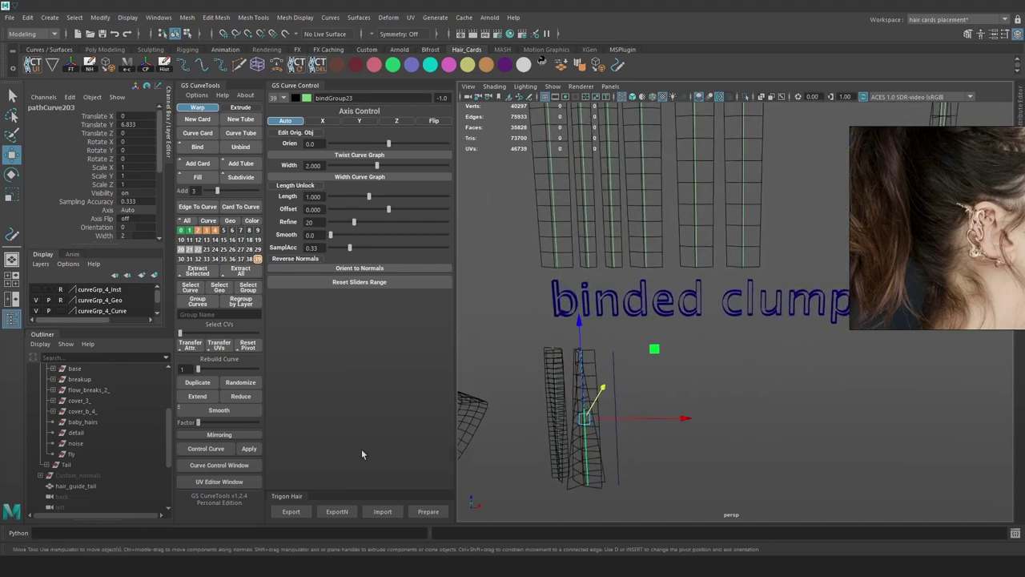
Flip the axis of the newly bound clump and check it in textured view
{"action": "left_click", "coordinate": [245, 467]}
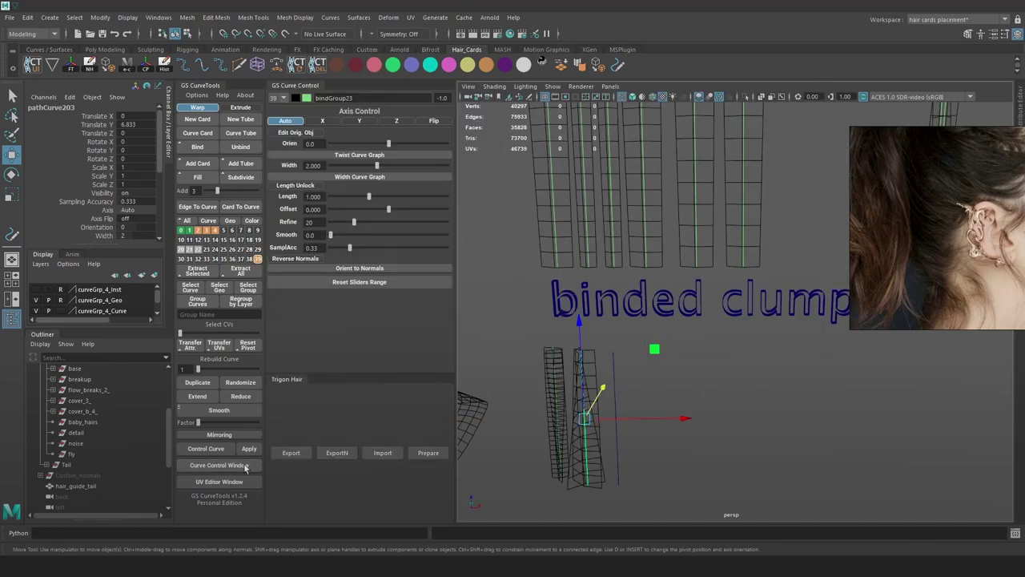
{"action": "left_click", "coordinate": [438, 124]}
{"action": "middle_click_drag", "start_coordinate": [641, 391], "coordinate": [710, 329], "text": "alt"}
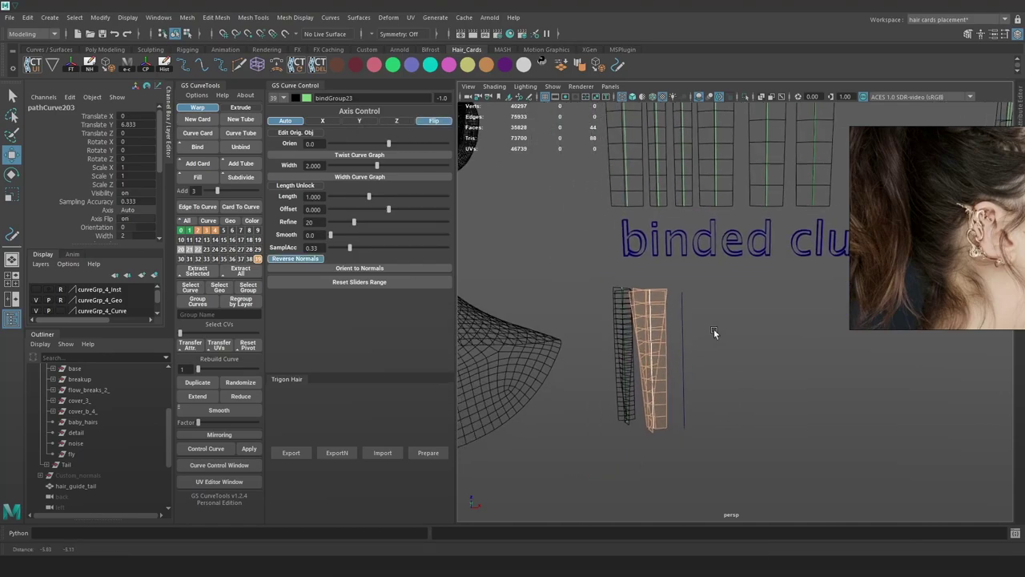
{"action": "right_click_drag", "start_coordinate": [711, 330], "coordinate": [769, 377], "text": "alt"}
{"action": "left_click", "coordinate": [725, 355]}
{"action": "key", "text": "6"}
{"action": "mouse_move", "coordinate": [707, 340]}
{"action": "left_mouse_down", "text": "alt"}
{"action": "mouse_move", "coordinate": [693, 325]}
{"action": "mouse_move", "coordinate": [641, 334]}
{"action": "left_mouse_up", "text": "alt"}
{"action": "right_click_drag", "start_coordinate": [642, 334], "coordinate": [626, 347], "text": "alt"}
{"action": "left_click_drag", "start_coordinate": [626, 348], "coordinate": [676, 347], "text": "alt"}
{"action": "middle_click_drag", "start_coordinate": [559, 365], "coordinate": [706, 309], "text": "alt"}
{"action": "scroll", "coordinate": [706, 310], "scroll_direction": "up", "scroll_amount": 4}
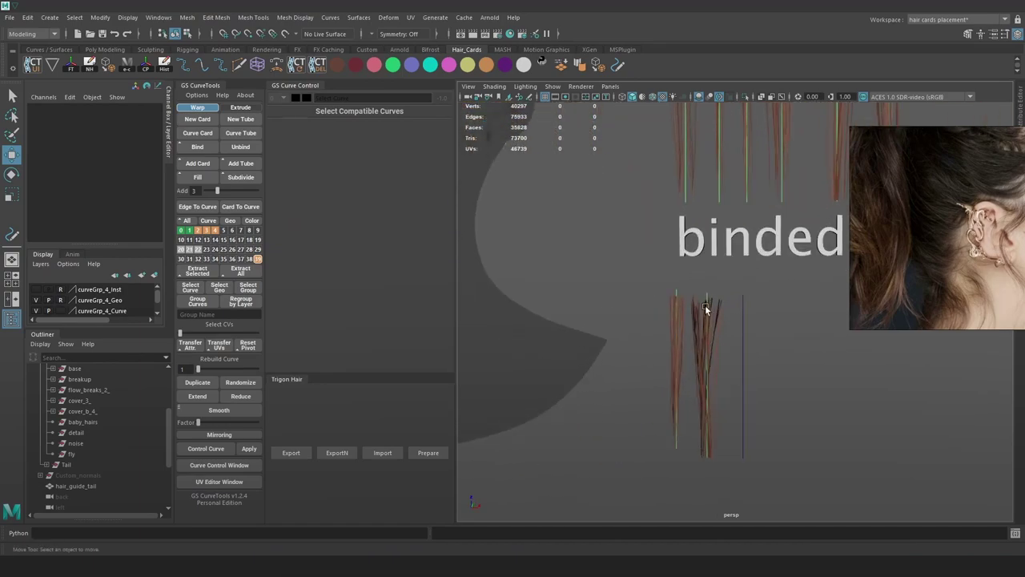
Set the width of the newly bound middle clump to 1
{"action": "key", "text": "4"}
{"action": "left_click", "coordinate": [705, 301]}
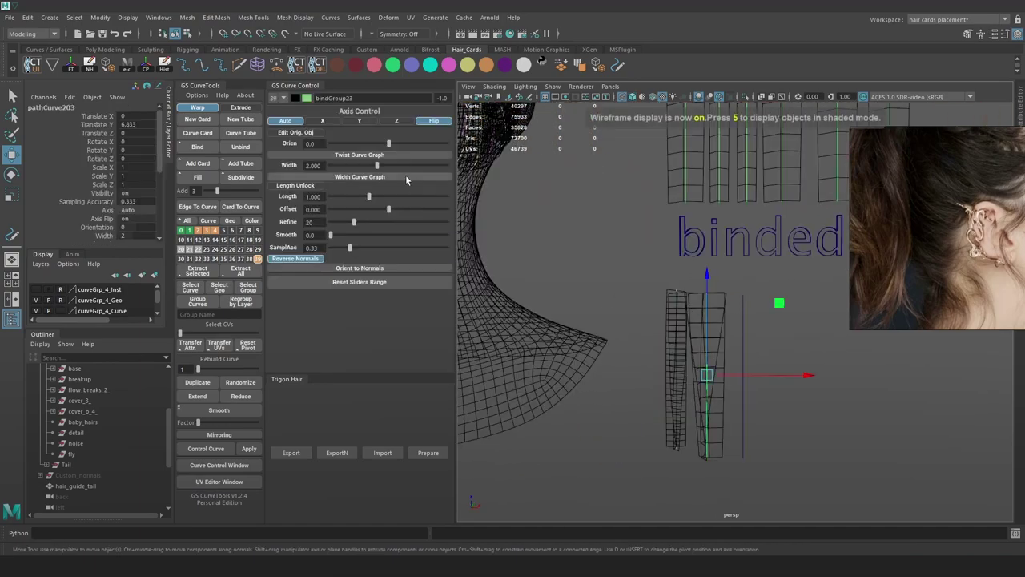
{"action": "double_click", "coordinate": [322, 168]}
{"action": "type", "text": "1"}
{"action": "key", "text": "Return"}
{"action": "left_click", "coordinate": [774, 353]}
{"action": "key", "text": "ctrl+z"}
{"action": "key", "text": "ctrl+z"}
{"action": "left_click", "coordinate": [769, 341]}
Examine the narrowed clump beside the first binded clump from several angles in both wireframe and textured view
{"action": "key", "text": "6"}
{"action": "middle_click_drag", "start_coordinate": [766, 339], "coordinate": [713, 325], "text": "alt"}
{"action": "scroll", "coordinate": [713, 325], "scroll_direction": "down", "scroll_amount": 2}
{"action": "scroll", "coordinate": [716, 320], "scroll_direction": "up", "scroll_amount": 6}
{"action": "left_click_drag", "start_coordinate": [722, 315], "coordinate": [716, 318], "text": "alt"}
{"action": "middle_click_drag", "start_coordinate": [716, 318], "coordinate": [717, 278], "text": "alt"}
{"action": "scroll", "coordinate": [719, 283], "scroll_direction": "up", "scroll_amount": 3}
{"action": "key", "text": "5"}
{"action": "key", "text": "4"}
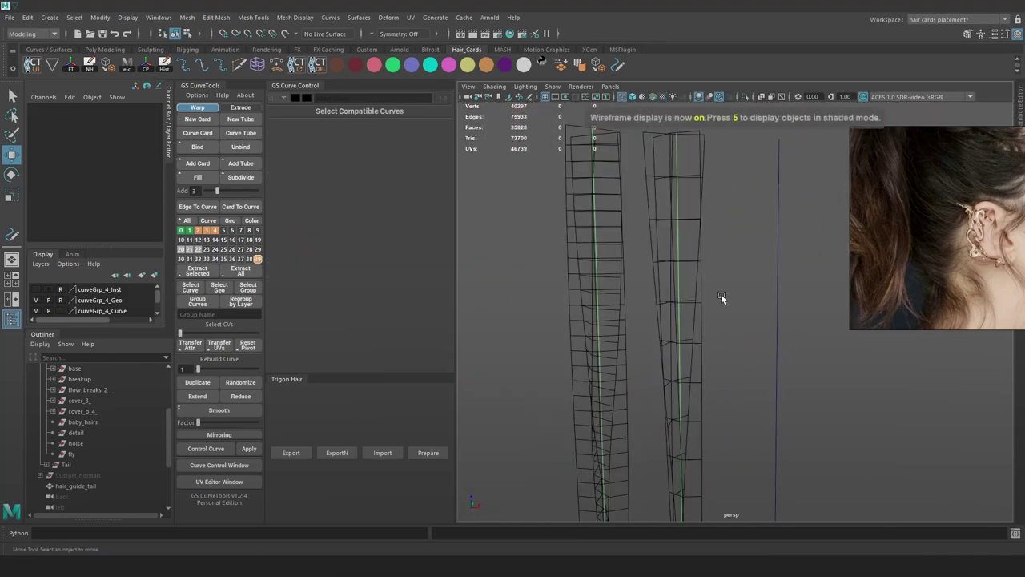
{"action": "scroll", "coordinate": [723, 302], "scroll_direction": "down", "scroll_amount": 2}
{"action": "mouse_move", "coordinate": [696, 295]}
{"action": "left_mouse_down", "text": "alt"}
{"action": "mouse_move", "coordinate": [659, 287]}
{"action": "mouse_move", "coordinate": [708, 270]}
{"action": "left_mouse_up", "text": "alt"}
{"action": "key", "text": "6"}
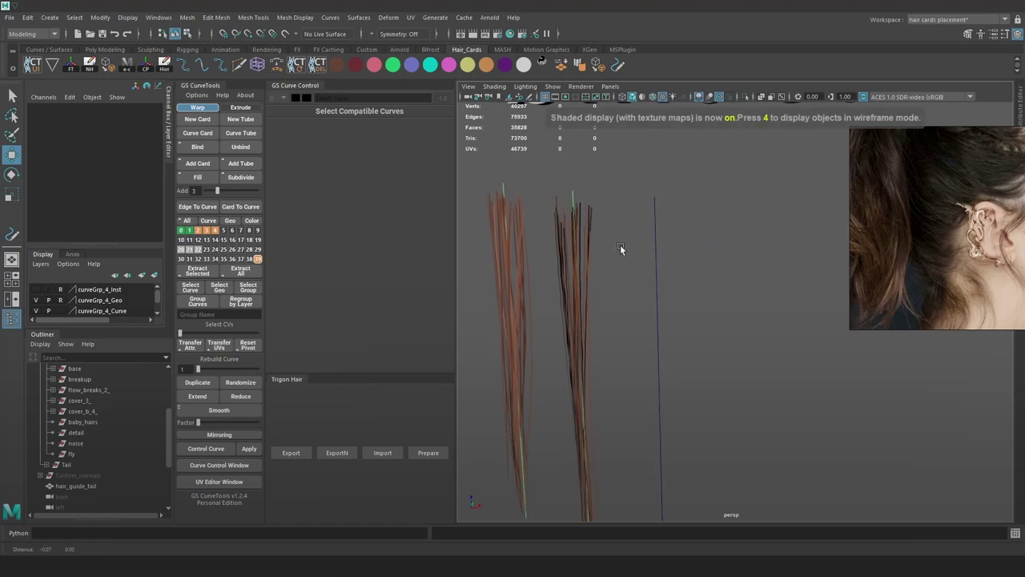
{"action": "left_click_drag", "start_coordinate": [613, 243], "coordinate": [638, 233], "text": "alt"}
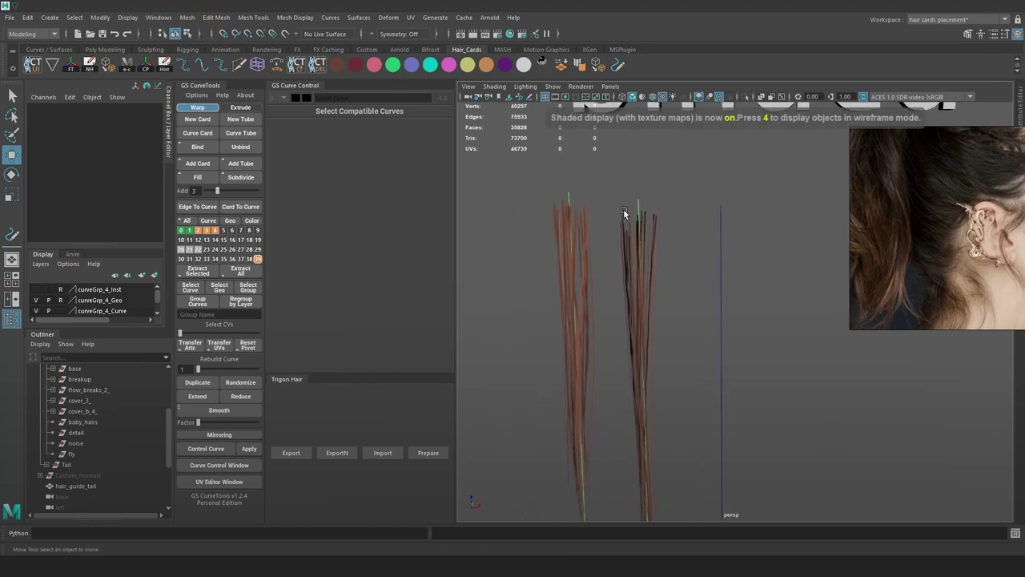
{"action": "scroll", "coordinate": [897, 254], "scroll_direction": "up", "scroll_amount": 3}
{"action": "scroll", "coordinate": [689, 278], "scroll_direction": "down", "scroll_amount": 5}
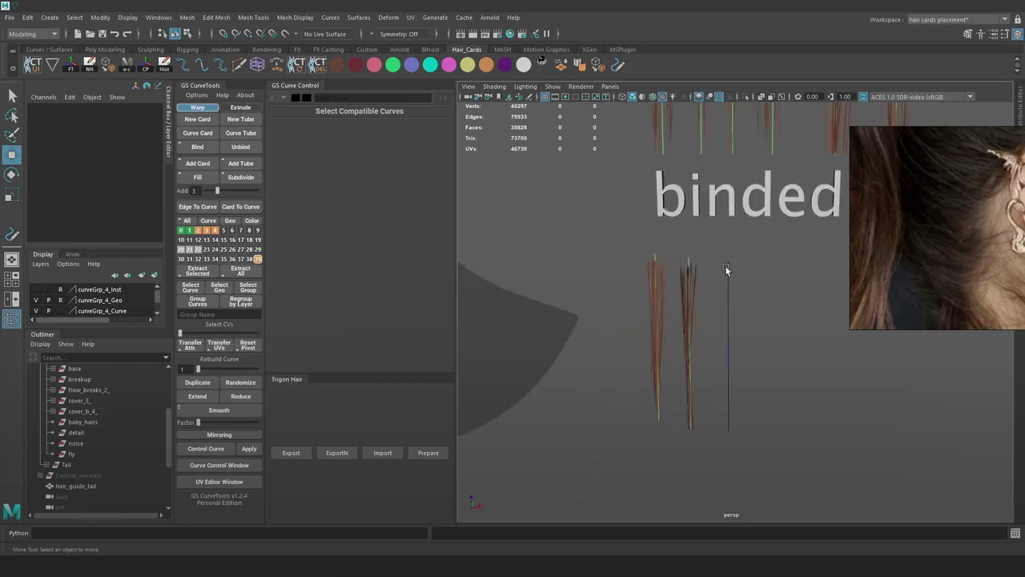
Bind the remaining group of cards under the og clumps label to the second straightened curve
{"action": "left_click", "coordinate": [727, 268]}
{"action": "middle_click_drag", "start_coordinate": [737, 272], "coordinate": [651, 339], "text": "alt"}
{"action": "scroll", "coordinate": [650, 339], "scroll_direction": "down", "scroll_amount": 5}
{"action": "left_click_drag", "start_coordinate": [698, 270], "coordinate": [742, 259], "text": "alt"}
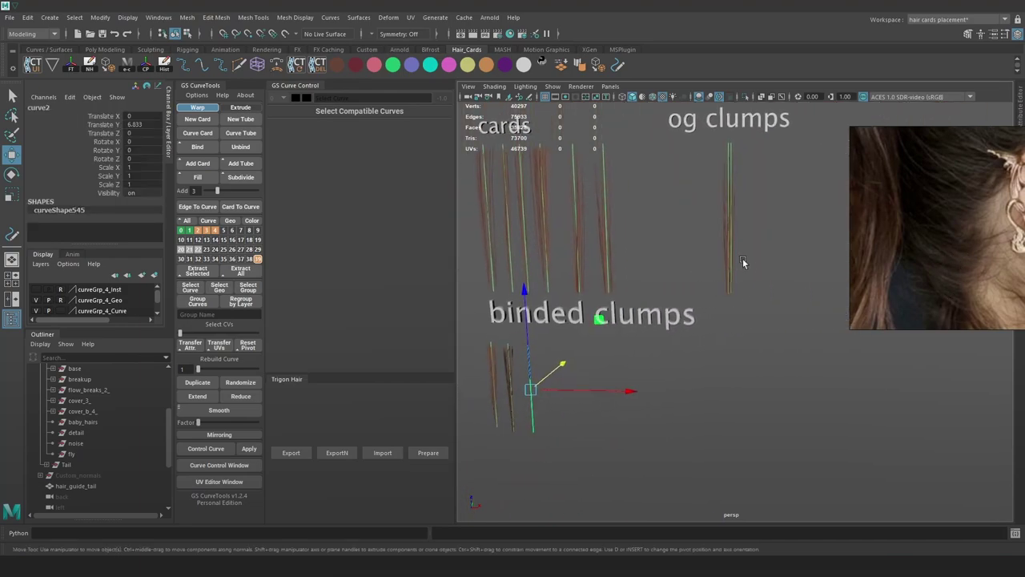
{"action": "key", "text": "4"}
{"action": "left_click_drag", "start_coordinate": [774, 204], "coordinate": [721, 155]}
{"action": "scroll", "coordinate": [625, 321], "scroll_direction": "up", "scroll_amount": 4}
{"action": "middle_click_drag", "start_coordinate": [512, 412], "coordinate": [658, 358], "text": "alt"}
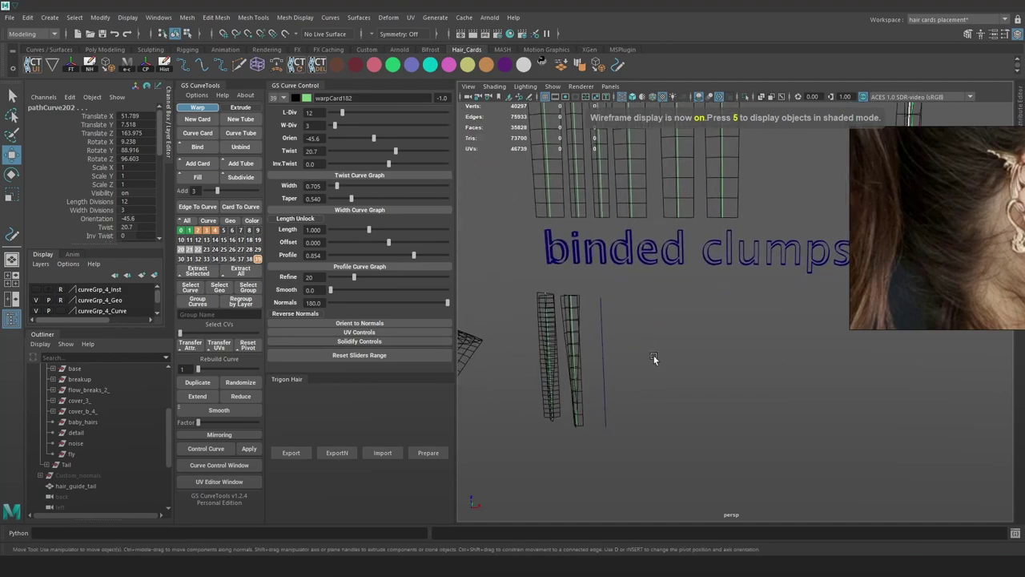
{"action": "left_click", "coordinate": [600, 321]}
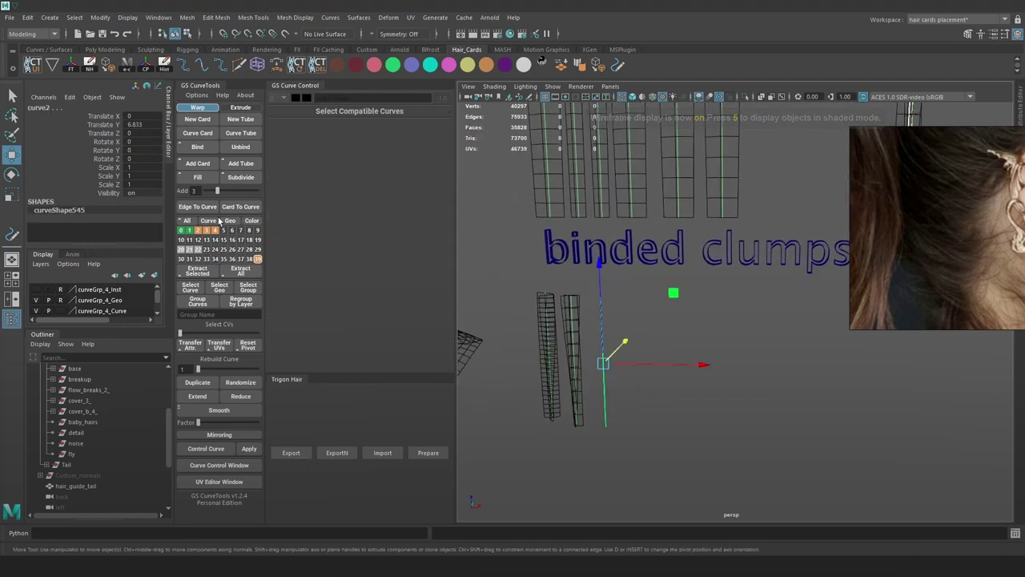
{"action": "left_click", "coordinate": [198, 148]}
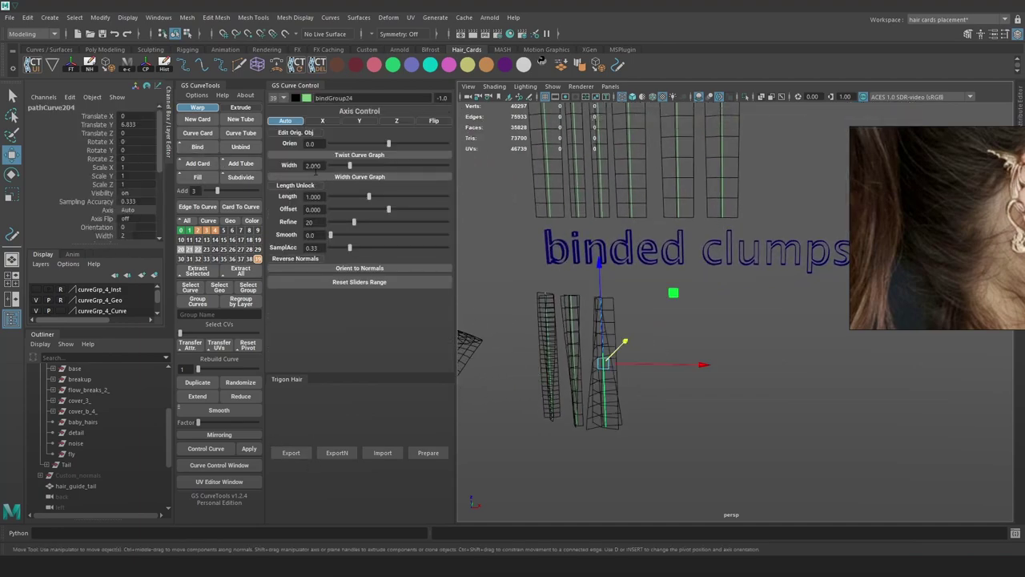
Set the third bound clump's width to 1, flip its axis, and display it with textures
{"action": "left_click_drag", "start_coordinate": [323, 165], "coordinate": [308, 166]}
{"action": "type", "text": "1"}
{"action": "key", "text": "Return"}
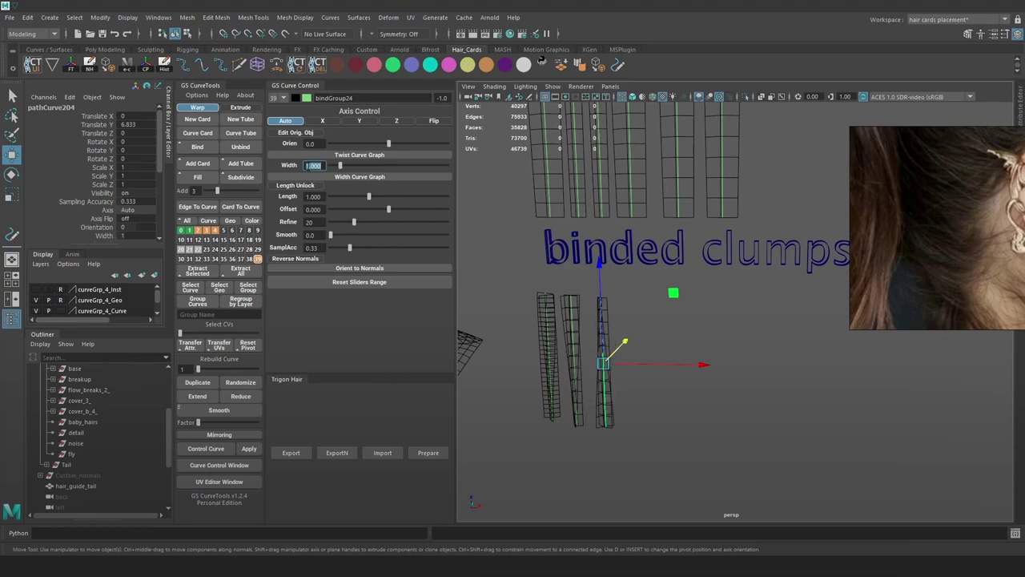
{"action": "left_click", "coordinate": [435, 123]}
{"action": "left_click", "coordinate": [810, 342]}
{"action": "middle_click_drag", "start_coordinate": [665, 328], "coordinate": [721, 323], "text": "alt"}
{"action": "key", "text": "6"}
Examine the three binded clumps next to the head model and the sample cards from several angles
{"action": "right_click_drag", "start_coordinate": [694, 302], "coordinate": [617, 254], "text": "alt"}
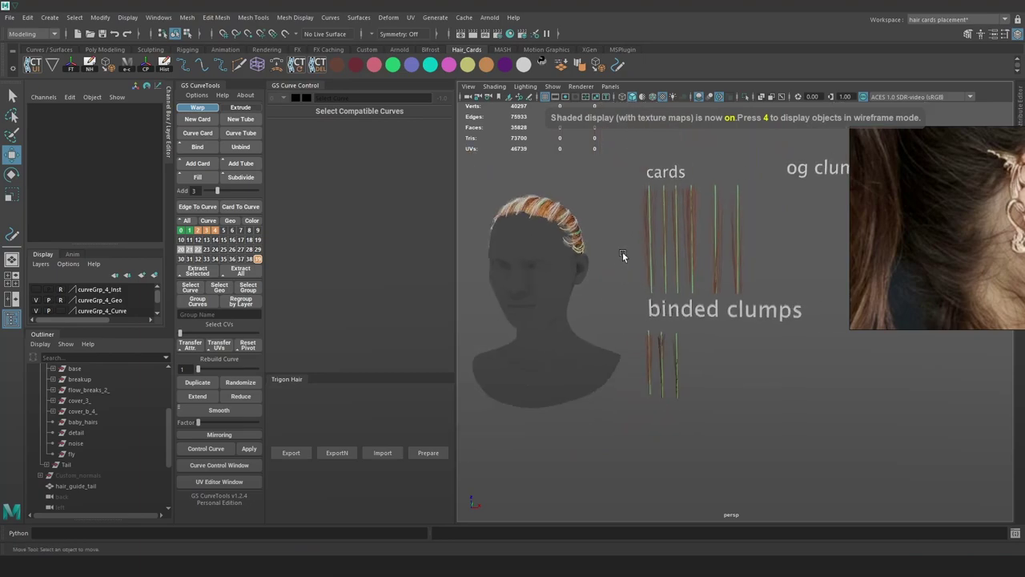
{"action": "middle_click_drag", "start_coordinate": [807, 370], "coordinate": [775, 355], "text": "alt"}
{"action": "key", "text": "q"}
{"action": "key", "text": "w"}
{"action": "middle_click_drag", "start_coordinate": [675, 318], "coordinate": [723, 350], "text": "alt"}
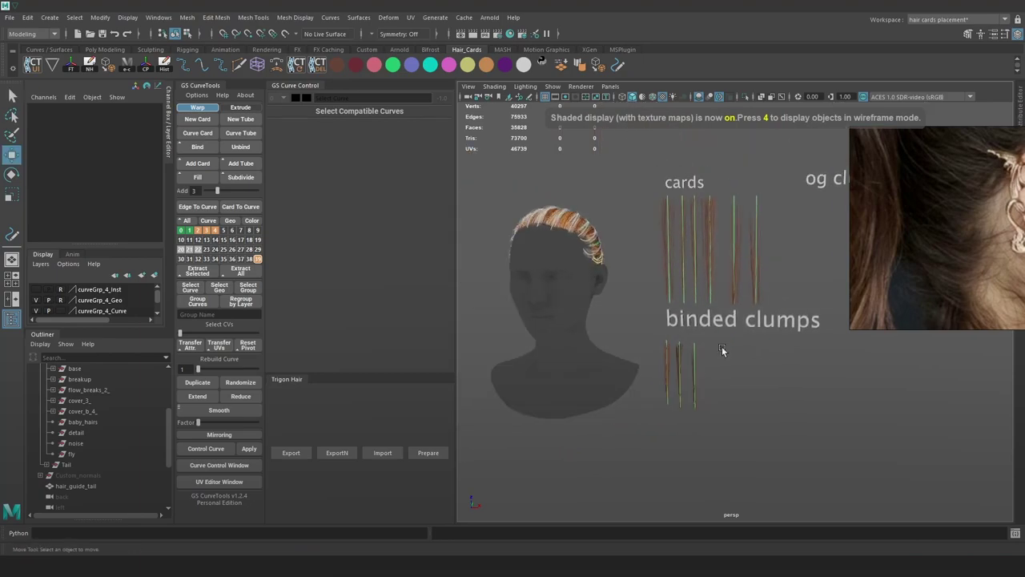
{"action": "right_click_drag", "start_coordinate": [722, 349], "coordinate": [720, 335], "text": "alt"}
{"action": "middle_click_drag", "start_coordinate": [720, 334], "coordinate": [721, 313], "text": "alt"}
{"action": "left_click_drag", "start_coordinate": [722, 322], "coordinate": [744, 324], "text": "alt"}
{"action": "right_click_drag", "start_coordinate": [744, 323], "coordinate": [781, 371], "text": "alt"}
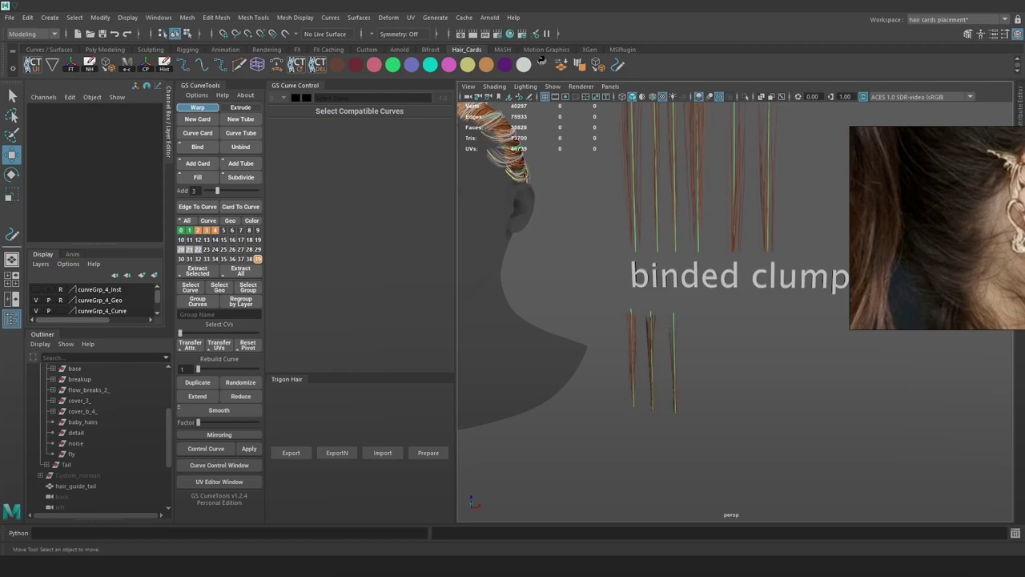
Reset the pivot of the middle binded clump, duplicate it, and move the copy along X to about -19.8
{"action": "scroll", "coordinate": [676, 327], "scroll_direction": "up", "scroll_amount": 3}
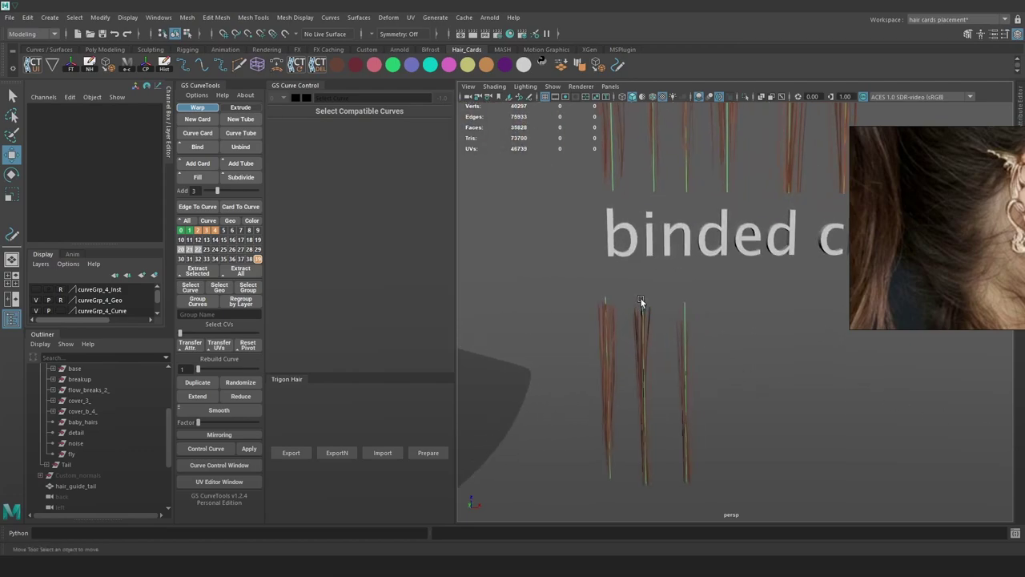
{"action": "key", "text": "4"}
{"action": "left_click", "coordinate": [643, 302]}
{"action": "key", "text": "6"}
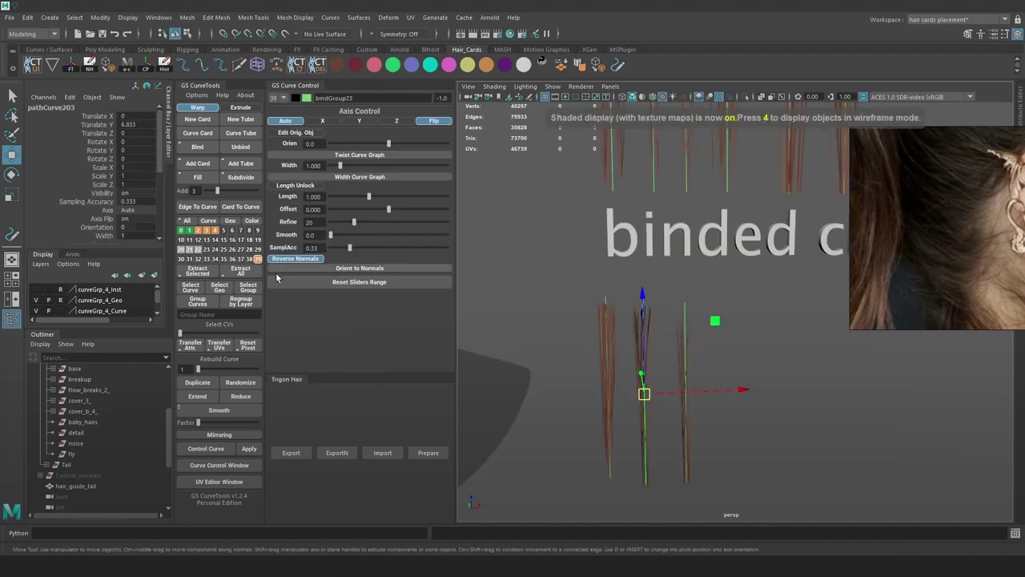
{"action": "left_click", "coordinate": [247, 351]}
{"action": "scroll", "coordinate": [649, 322], "scroll_direction": "down", "scroll_amount": 3}
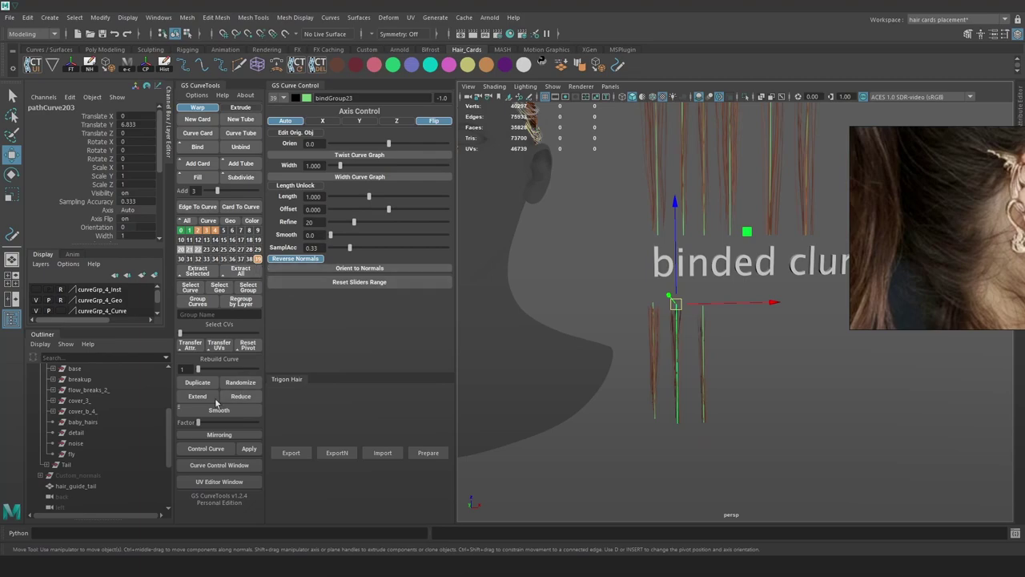
{"action": "left_click", "coordinate": [200, 384]}
{"action": "left_click_drag", "start_coordinate": [764, 303], "coordinate": [572, 305]}
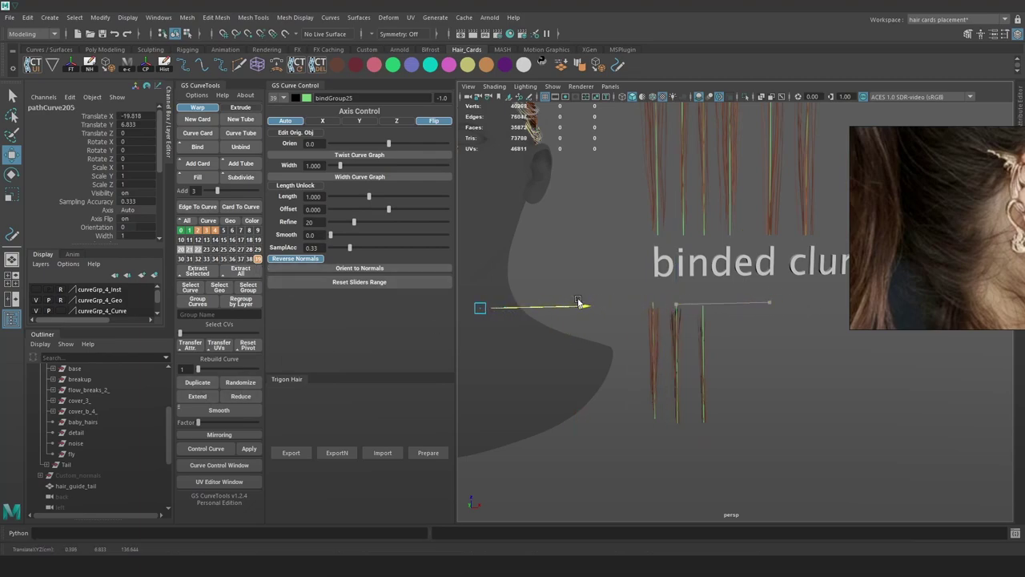
Reframe the reference photo on the hair at the nape and shrink it beside the head model
{"action": "middle_click_drag", "start_coordinate": [572, 304], "coordinate": [670, 347], "text": "alt"}
{"action": "left_click_drag", "start_coordinate": [670, 347], "coordinate": [809, 343], "text": "alt"}
{"action": "middle_click_drag", "start_coordinate": [808, 343], "coordinate": [646, 362], "text": "alt"}
{"action": "scroll", "coordinate": [646, 362], "scroll_direction": "down", "scroll_amount": 2}
{"action": "left_click_drag", "start_coordinate": [646, 363], "coordinate": [788, 324], "text": "alt"}
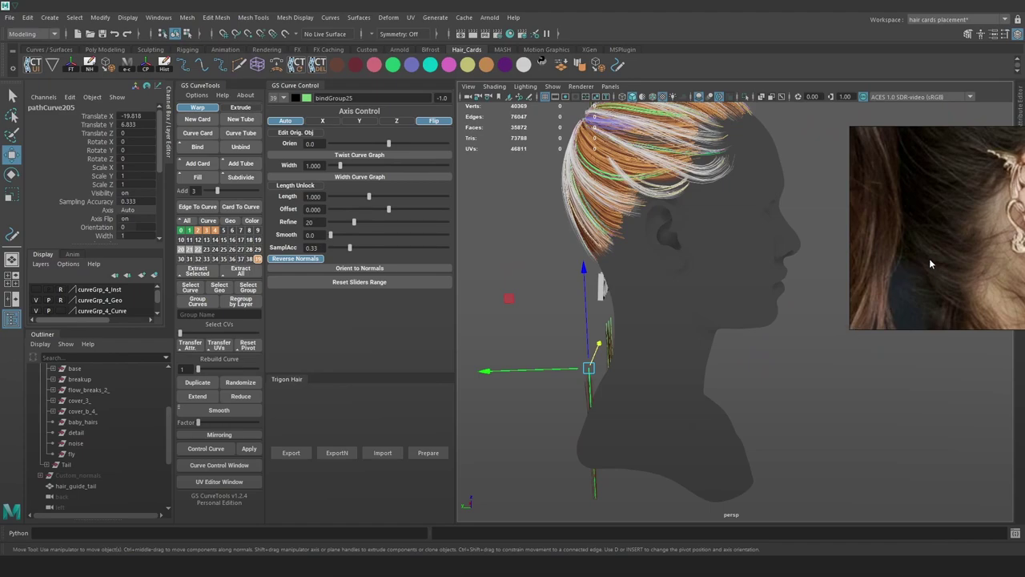
{"action": "right_click_drag", "start_coordinate": [935, 261], "coordinate": [841, 288]}
{"action": "left_click_drag", "start_coordinate": [758, 354], "coordinate": [874, 244]}
{"action": "scroll", "coordinate": [902, 213], "scroll_direction": "up", "scroll_amount": 3}
{"action": "middle_click_drag", "start_coordinate": [907, 211], "coordinate": [913, 188]}
{"action": "right_click_drag", "start_coordinate": [913, 188], "coordinate": [941, 125]}
Rotate the duplicated clump about X to about 143 degrees so it slants up and away from the nape
{"action": "left_click_drag", "start_coordinate": [758, 321], "coordinate": [807, 322], "text": "alt"}
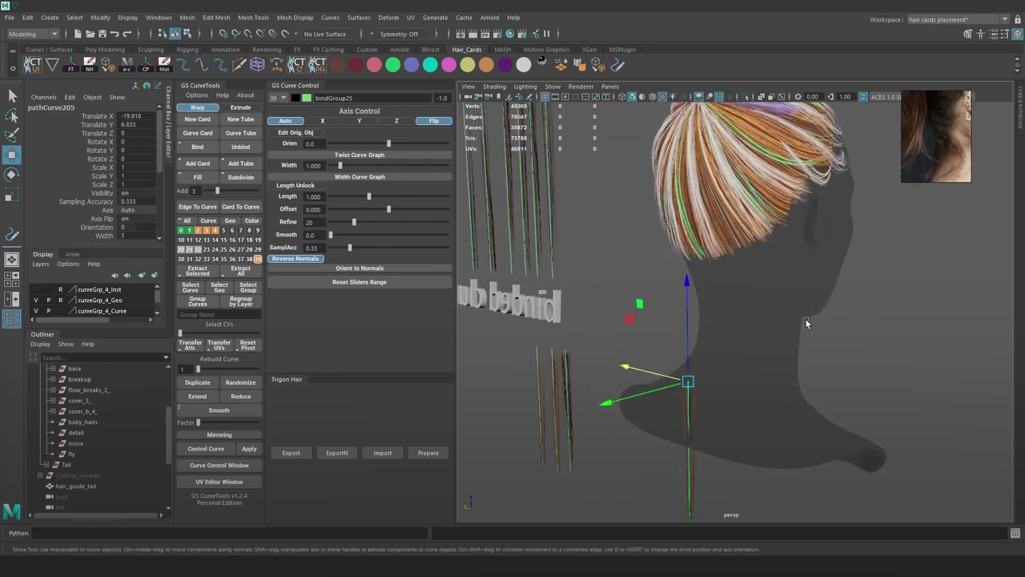
{"action": "right_click_drag", "start_coordinate": [807, 323], "coordinate": [809, 344], "text": "alt"}
{"action": "key", "text": "6"}
{"action": "key", "text": "e"}
{"action": "mouse_move", "coordinate": [614, 361]}
{"action": "left_mouse_down"}
{"action": "mouse_move", "coordinate": [699, 296]}
{"action": "mouse_move", "coordinate": [732, 308]}
{"action": "left_mouse_up"}
{"action": "left_click_drag", "start_coordinate": [625, 349], "coordinate": [694, 339]}
{"action": "key", "text": "w"}
{"action": "right_click_drag", "start_coordinate": [694, 339], "coordinate": [700, 358], "text": "alt"}
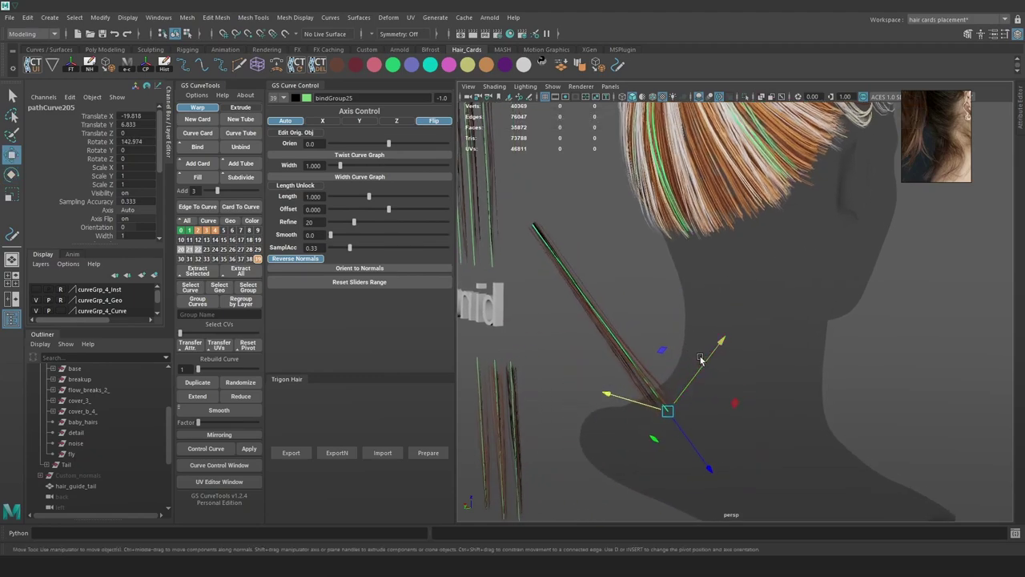
Raise the rotated clump to about 6.08 on Z, near the lower hairline, and display it without textures
{"action": "key", "text": "w"}
{"action": "left_click_drag", "start_coordinate": [701, 359], "coordinate": [695, 224]}
{"action": "key", "text": "6"}
{"action": "left_click_drag", "start_coordinate": [687, 274], "coordinate": [701, 303], "text": "alt"}
{"action": "key", "text": "5"}
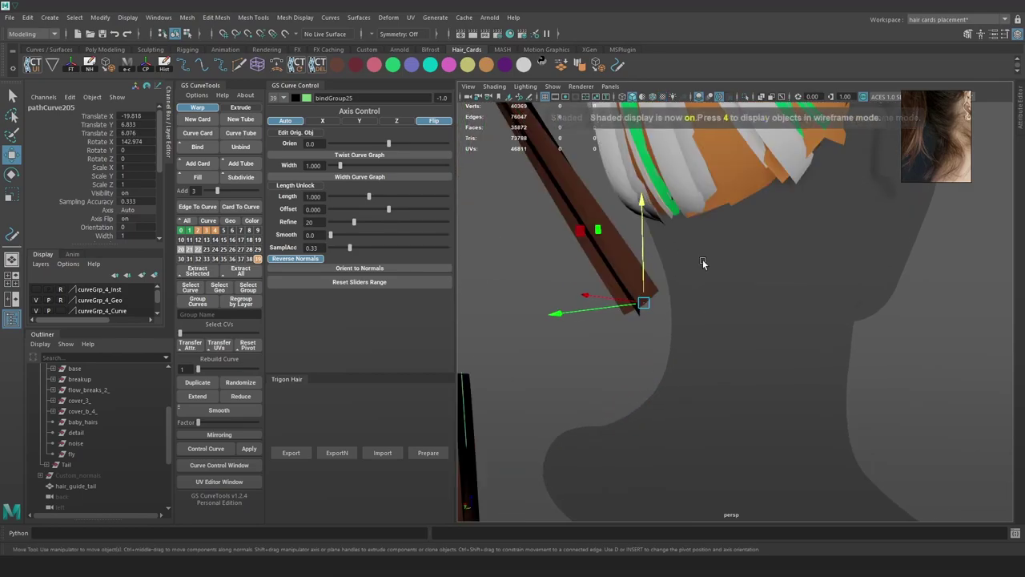
Shift the clump along X to about -16.4 so its root meets the side of the nape
{"action": "middle_click_drag", "start_coordinate": [692, 205], "coordinate": [698, 336], "text": "alt"}
{"action": "left_click_drag", "start_coordinate": [699, 334], "coordinate": [838, 348], "text": "alt"}
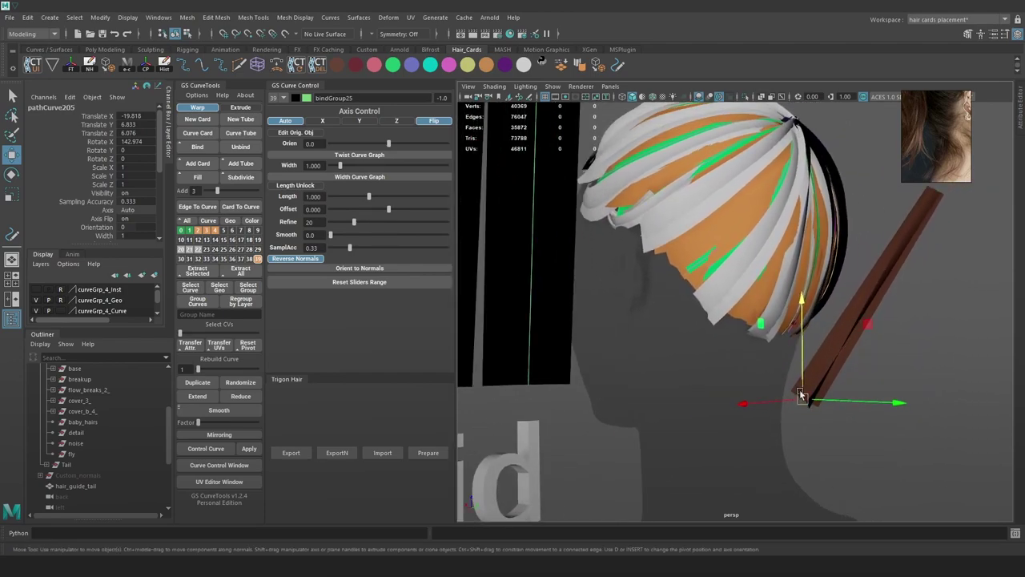
{"action": "right_click_drag", "start_coordinate": [815, 398], "coordinate": [903, 437], "text": "alt"}
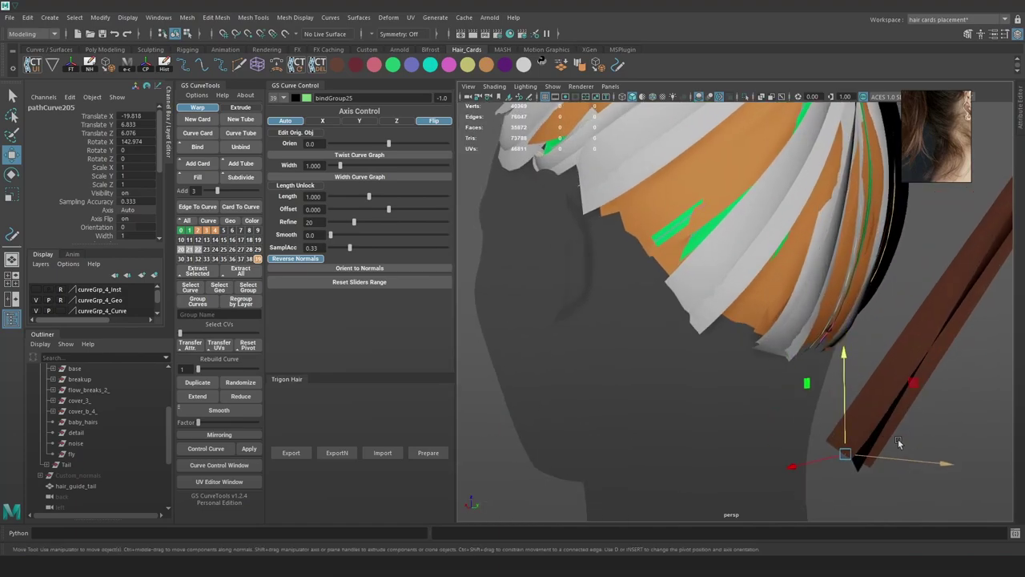
{"action": "left_click_drag", "start_coordinate": [871, 454], "coordinate": [709, 374], "text": "alt"}
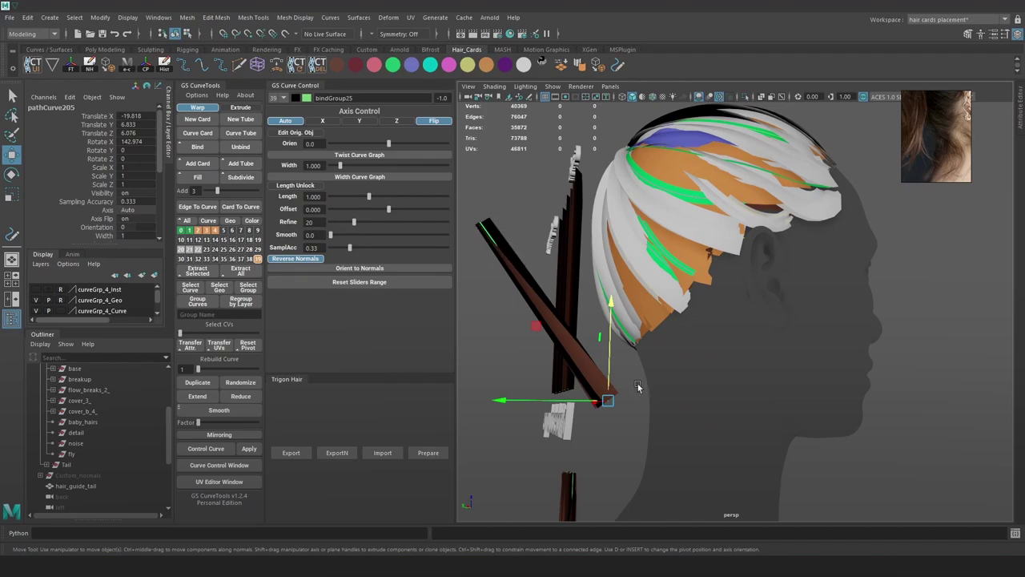
{"action": "middle_click_drag", "start_coordinate": [533, 278], "coordinate": [582, 289], "text": "alt"}
{"action": "right_click_drag", "start_coordinate": [583, 289], "coordinate": [654, 373], "text": "alt"}
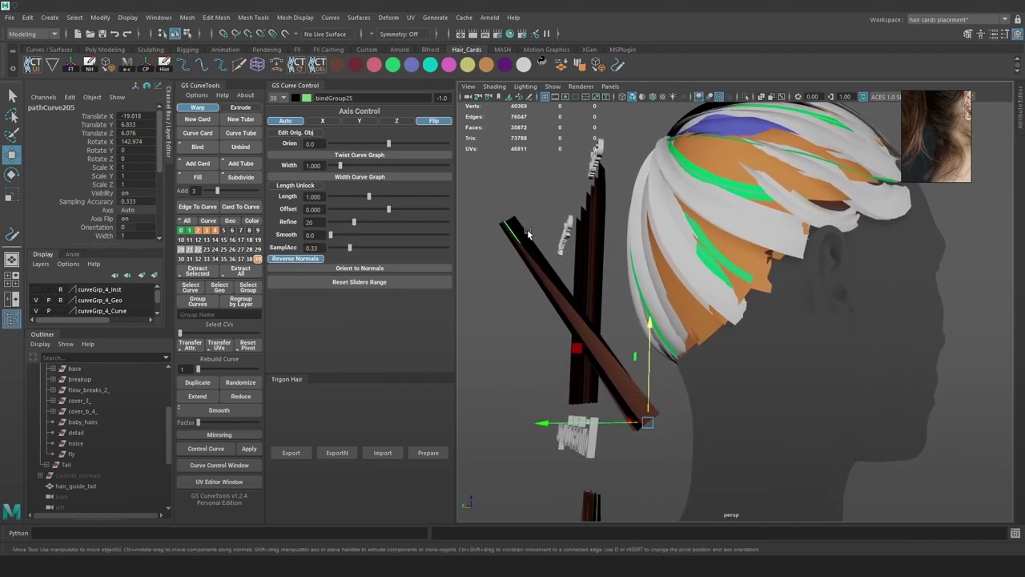
{"action": "left_click_drag", "start_coordinate": [700, 398], "coordinate": [717, 423], "text": "alt"}
{"action": "left_click_drag", "start_coordinate": [621, 392], "coordinate": [654, 411]}
{"action": "left_click_drag", "start_coordinate": [697, 406], "coordinate": [589, 386], "text": "alt"}
{"action": "left_click_drag", "start_coordinate": [682, 403], "coordinate": [788, 392], "text": "alt"}
{"action": "left_click_drag", "start_coordinate": [644, 467], "coordinate": [666, 462]}
{"action": "left_click_drag", "start_coordinate": [765, 417], "coordinate": [727, 442], "text": "alt"}
{"action": "left_click_drag", "start_coordinate": [659, 431], "coordinate": [693, 425], "text": "alt"}
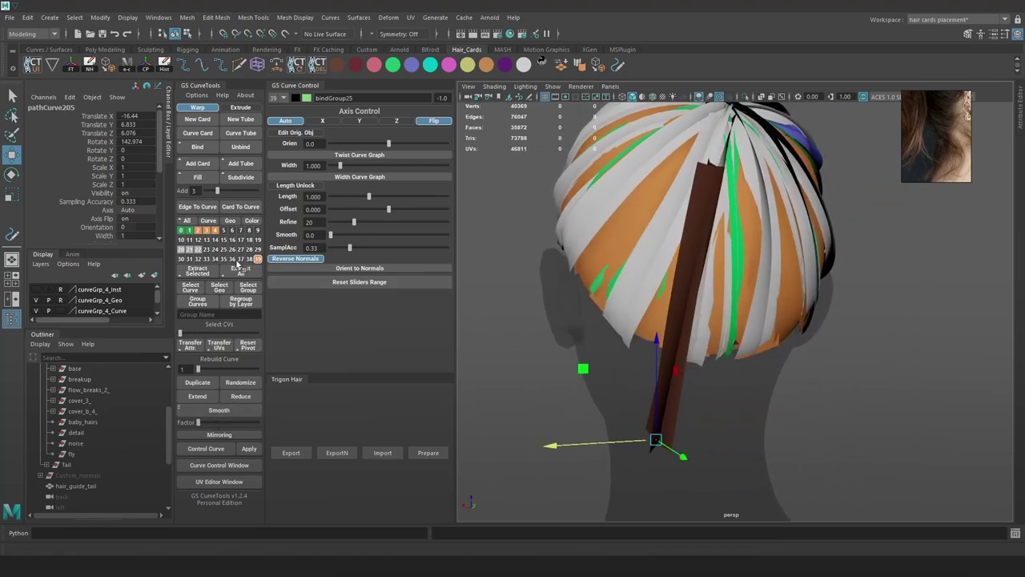
Try a duplicate of the nape clump with an orientation of about 127.4, and delete the copy
{"action": "left_click", "coordinate": [210, 435]}
{"action": "left_click", "coordinate": [190, 448]}
{"action": "left_click_drag", "start_coordinate": [835, 396], "coordinate": [706, 400], "text": "alt"}
{"action": "left_click_drag", "start_coordinate": [565, 351], "coordinate": [713, 383], "text": "alt"}
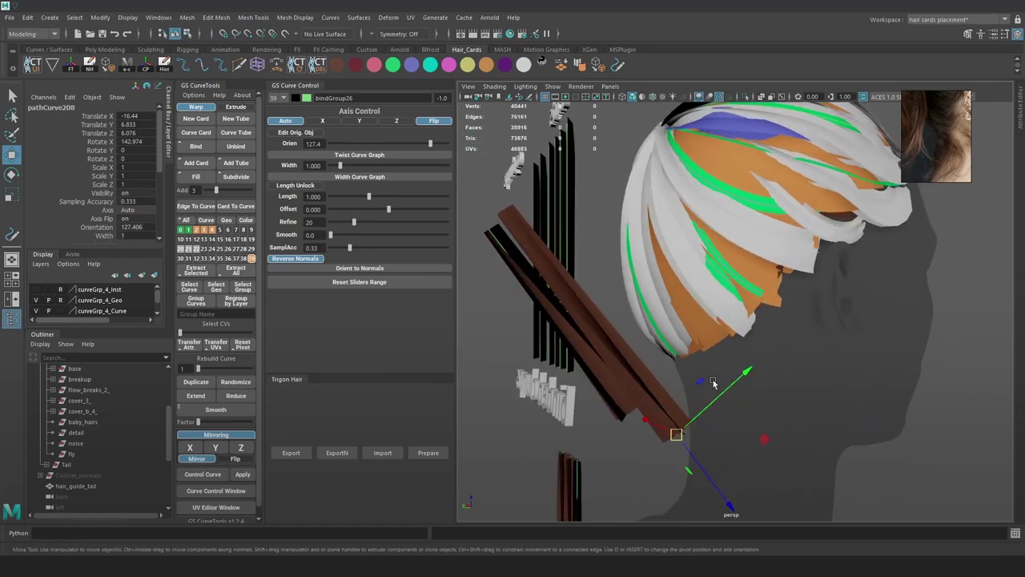
{"action": "key", "text": "Up"}
{"action": "key", "text": "Delete"}
Capture the upper part of the hairstyle, sketch orange guide marks over its black and green cards, and discard the capture
{"action": "left_click_drag", "start_coordinate": [737, 332], "coordinate": [812, 358], "text": "alt"}
{"action": "left_click_drag", "start_coordinate": [713, 205], "coordinate": [737, 201], "text": "alt"}
{"action": "left_click_drag", "start_coordinate": [797, 192], "coordinate": [653, 205], "text": "alt"}
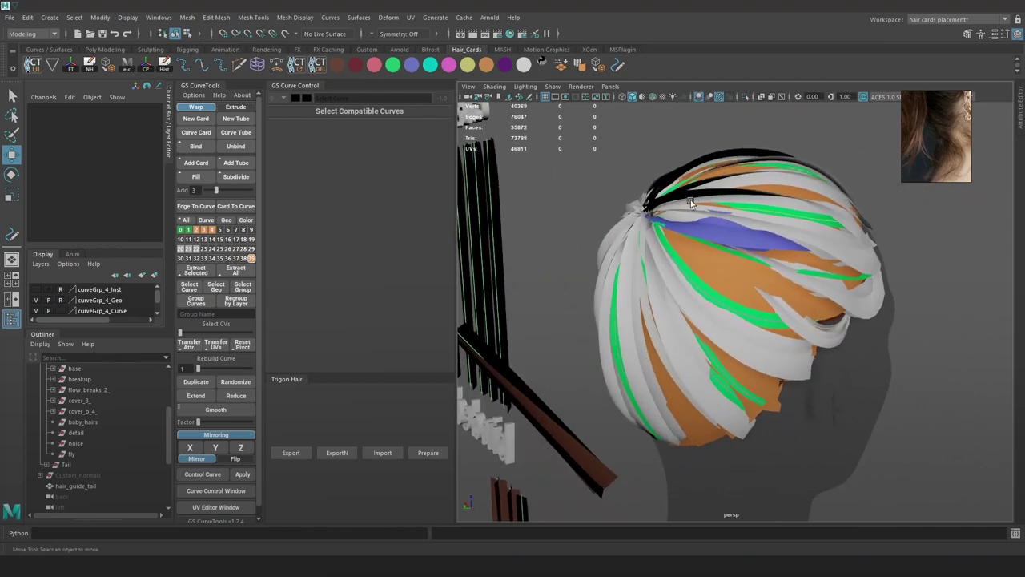
{"action": "key", "text": "Print"}
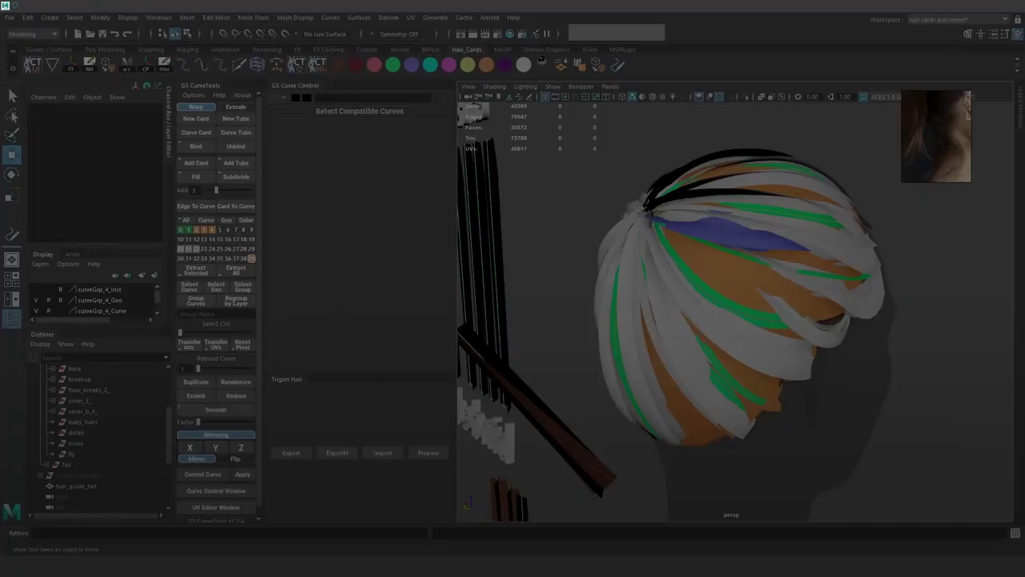
{"action": "left_click_drag", "start_coordinate": [554, 131], "coordinate": [939, 293]}
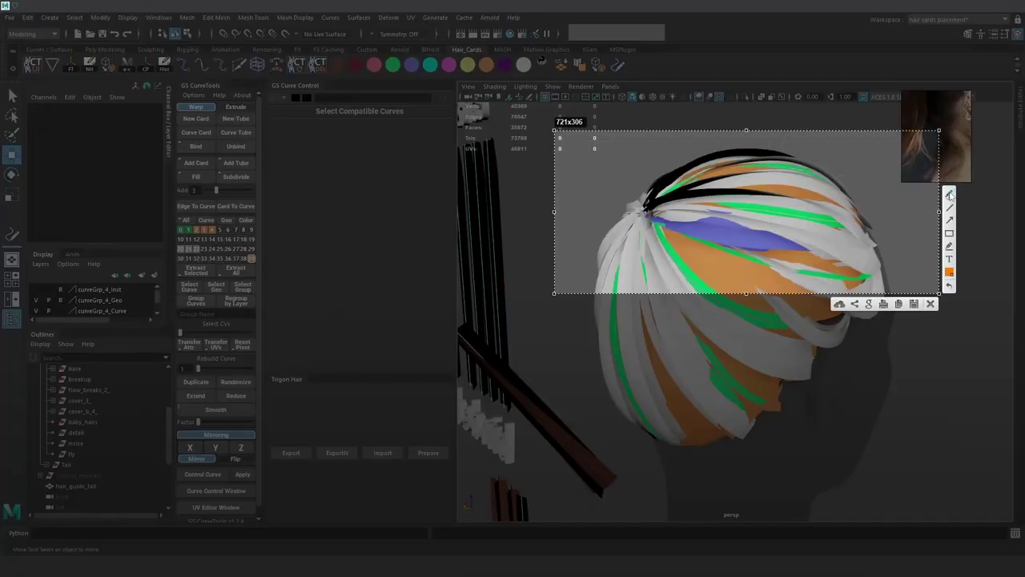
{"action": "mouse_move", "coordinate": [647, 203]}
{"action": "left_mouse_down"}
{"action": "mouse_move", "coordinate": [654, 219]}
{"action": "mouse_move", "coordinate": [793, 219]}
{"action": "mouse_move", "coordinate": [720, 198]}
{"action": "mouse_move", "coordinate": [647, 202]}
{"action": "mouse_move", "coordinate": [676, 216]}
{"action": "left_mouse_up"}
{"action": "left_click_drag", "start_coordinate": [708, 189], "coordinate": [712, 212]}
{"action": "mouse_move", "coordinate": [740, 195]}
{"action": "left_mouse_down"}
{"action": "mouse_move", "coordinate": [747, 218]}
{"action": "mouse_move", "coordinate": [806, 196]}
{"action": "mouse_move", "coordinate": [810, 207]}
{"action": "left_mouse_up"}
{"action": "left_click_drag", "start_coordinate": [654, 212], "coordinate": [777, 202]}
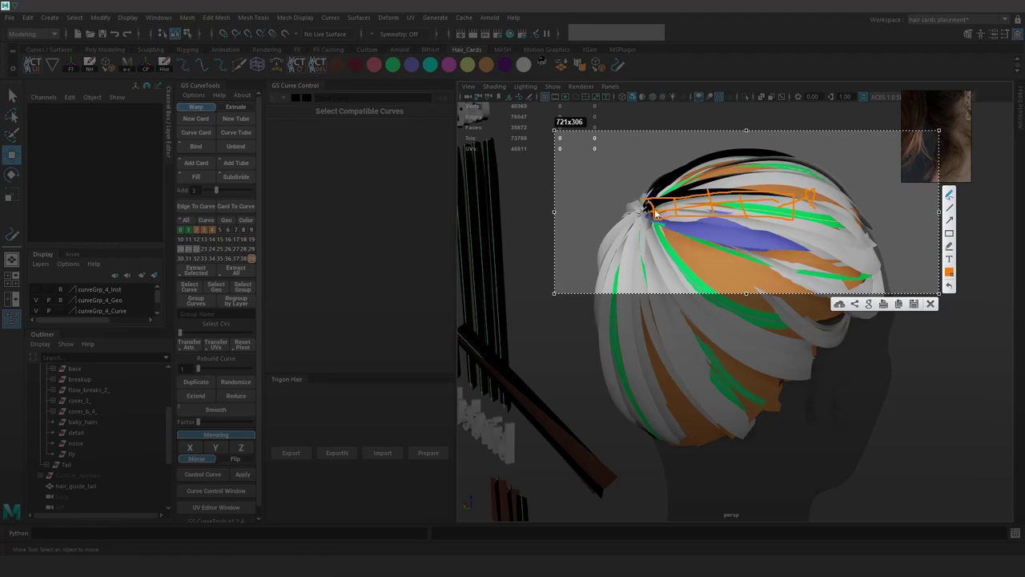
{"action": "mouse_move", "coordinate": [650, 201]}
{"action": "left_mouse_down"}
{"action": "mouse_move", "coordinate": [803, 188]}
{"action": "mouse_move", "coordinate": [790, 204]}
{"action": "left_mouse_up"}
{"action": "left_click_drag", "start_coordinate": [732, 190], "coordinate": [745, 195]}
{"action": "left_click", "coordinate": [931, 305]}
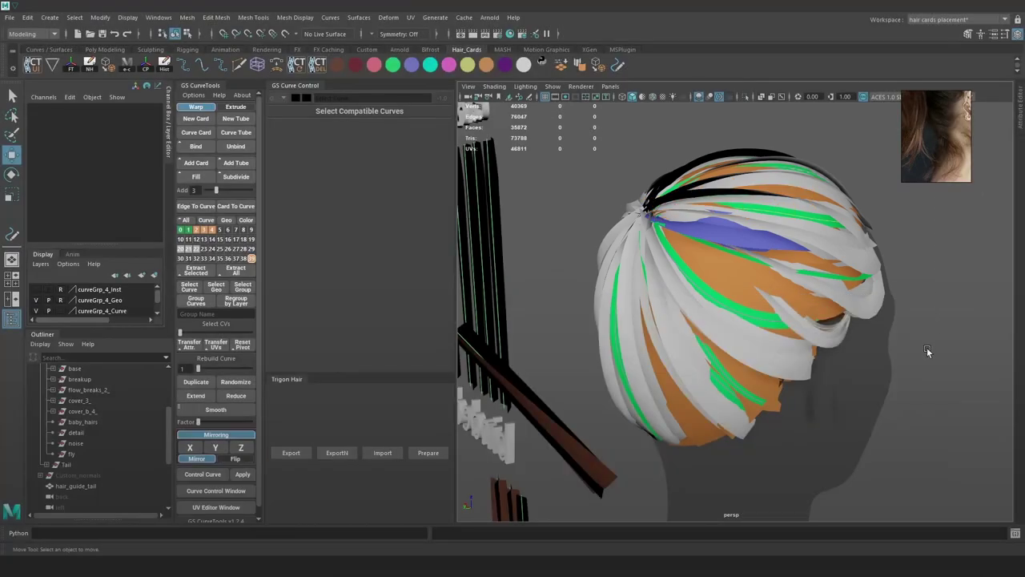
Select the clump at the nape in textured view and add it to curve layer 5
{"action": "right_click_drag", "start_coordinate": [921, 351], "coordinate": [732, 355], "text": "alt"}
{"action": "left_click_drag", "start_coordinate": [732, 355], "coordinate": [807, 340], "text": "alt"}
{"action": "middle_click_drag", "start_coordinate": [752, 391], "coordinate": [789, 291], "text": "alt"}
{"action": "right_click_drag", "start_coordinate": [788, 291], "coordinate": [821, 295], "text": "alt"}
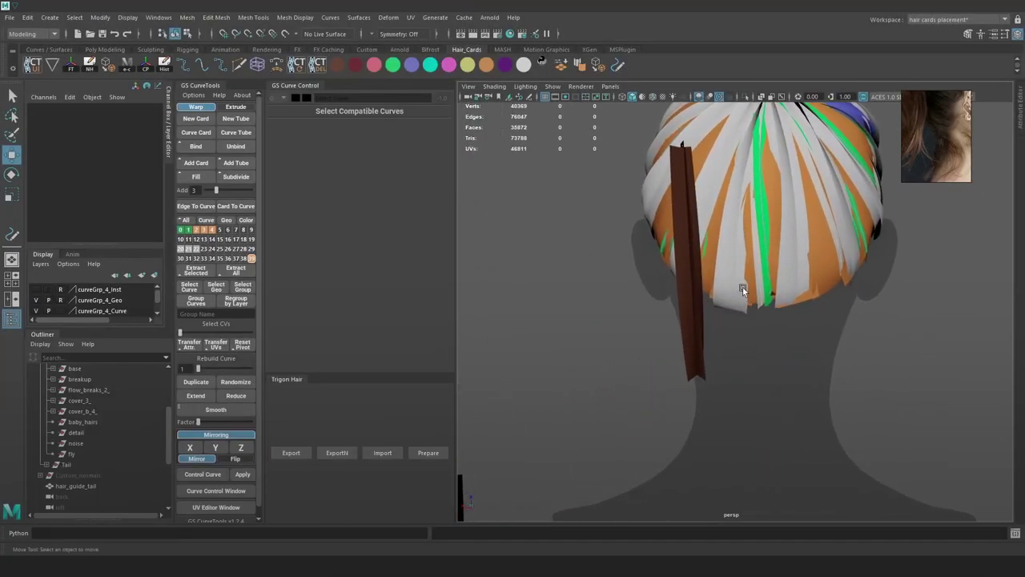
{"action": "key", "text": "4"}
{"action": "left_click", "coordinate": [682, 167]}
{"action": "key", "text": "6"}
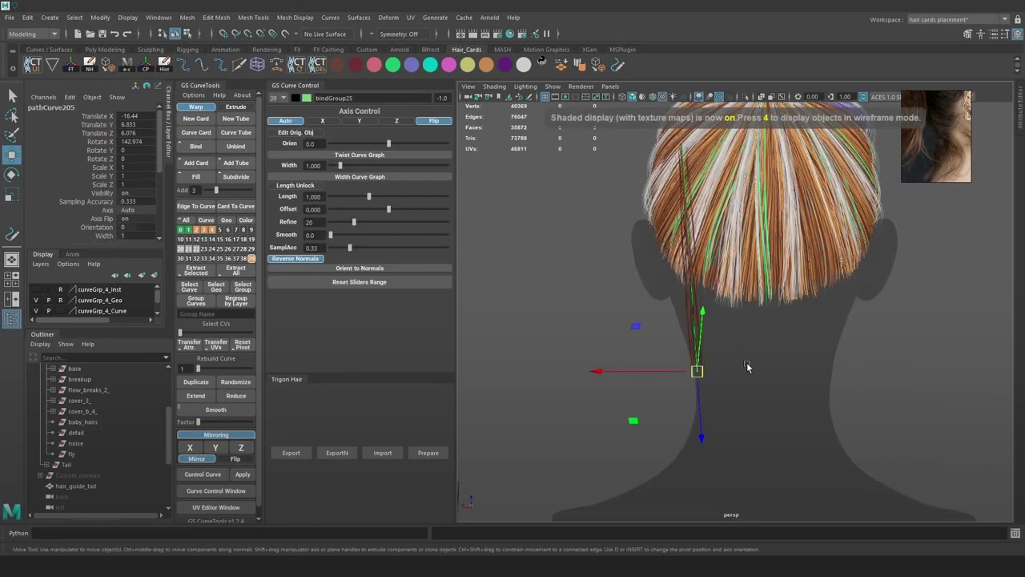
{"action": "left_click_drag", "start_coordinate": [745, 366], "coordinate": [816, 370], "text": "alt"}
{"action": "right_click_drag", "start_coordinate": [830, 334], "coordinate": [806, 351], "text": "alt"}
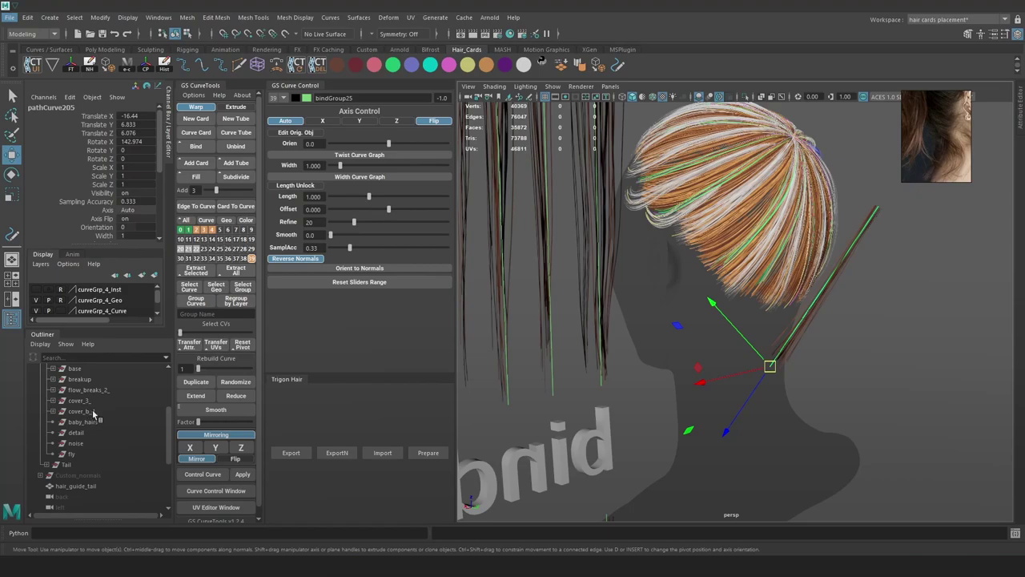
{"action": "right_click", "coordinate": [225, 231]}
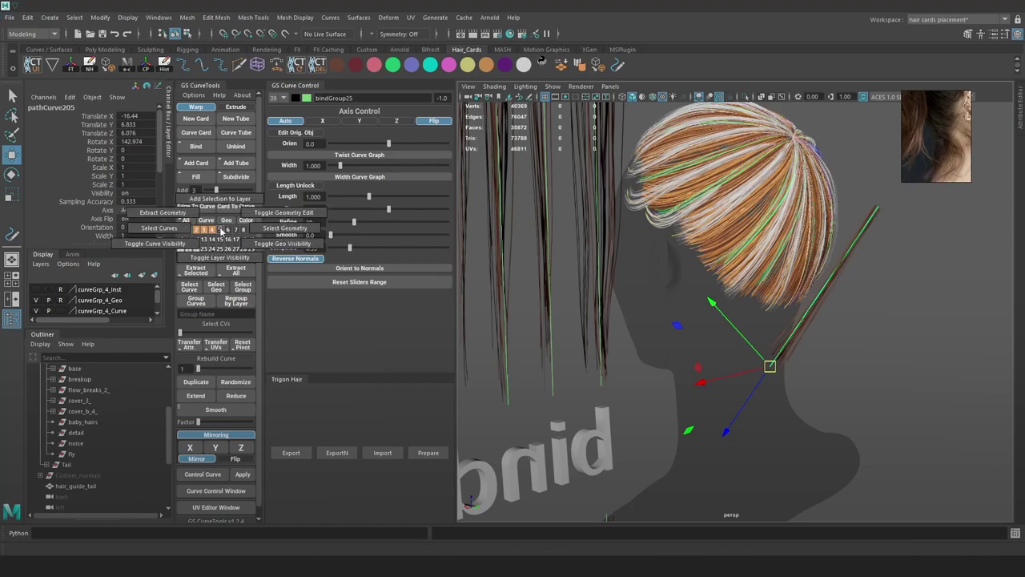
{"action": "right_click_drag", "start_coordinate": [218, 231], "coordinate": [224, 203]}
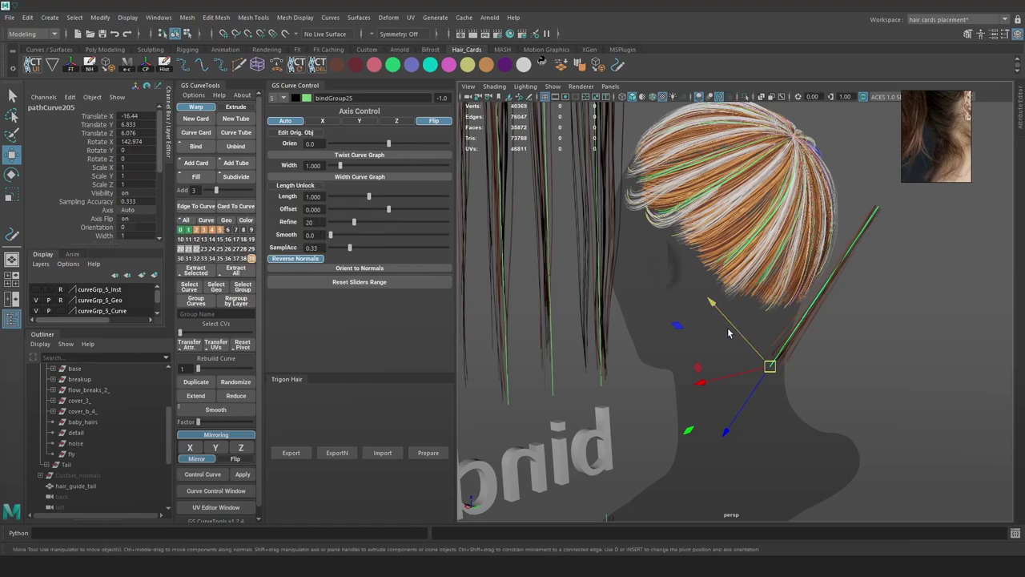
Move bindGroup25 in the scene hierarchy between cover_b_4_ and baby_hairs
{"action": "scroll", "coordinate": [697, 338], "scroll_direction": "up", "scroll_amount": 2}
{"action": "scroll", "coordinate": [116, 433], "scroll_direction": "down", "scroll_amount": 4}
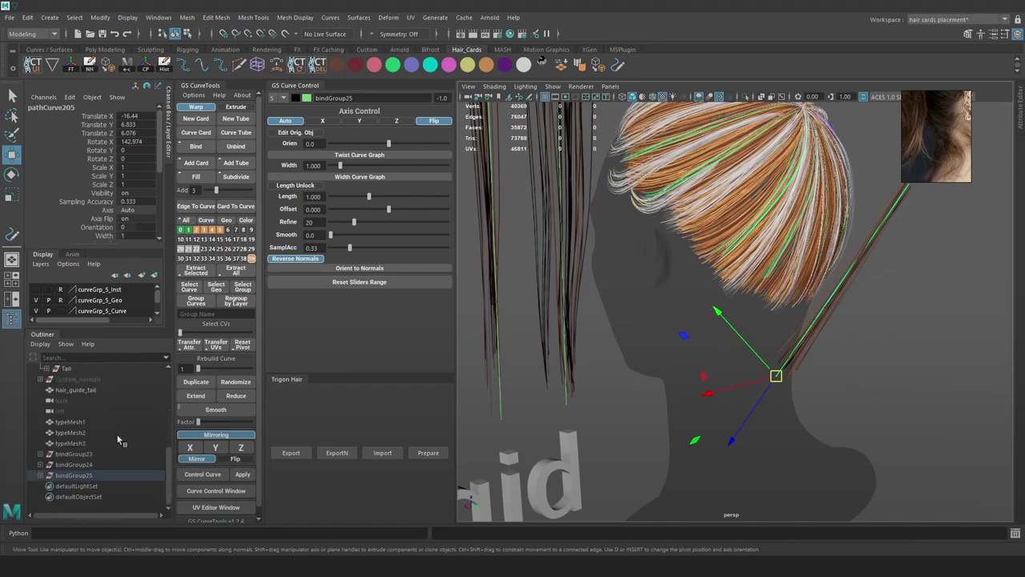
{"action": "left_click", "coordinate": [72, 476]}
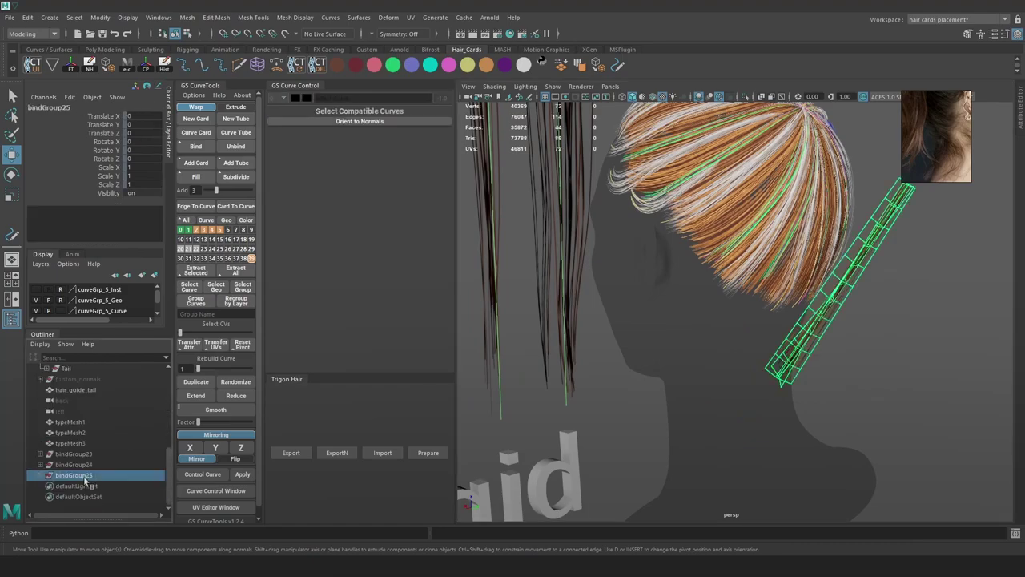
{"action": "scroll", "coordinate": [85, 352], "scroll_direction": "up", "scroll_amount": 3}
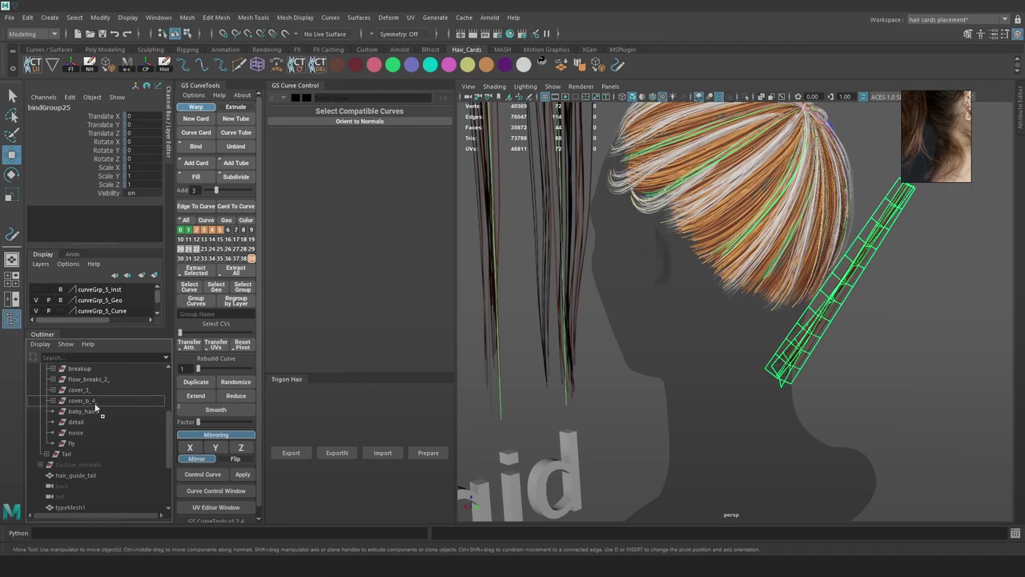
{"action": "left_click_drag", "start_coordinate": [99, 408], "coordinate": [104, 412]}
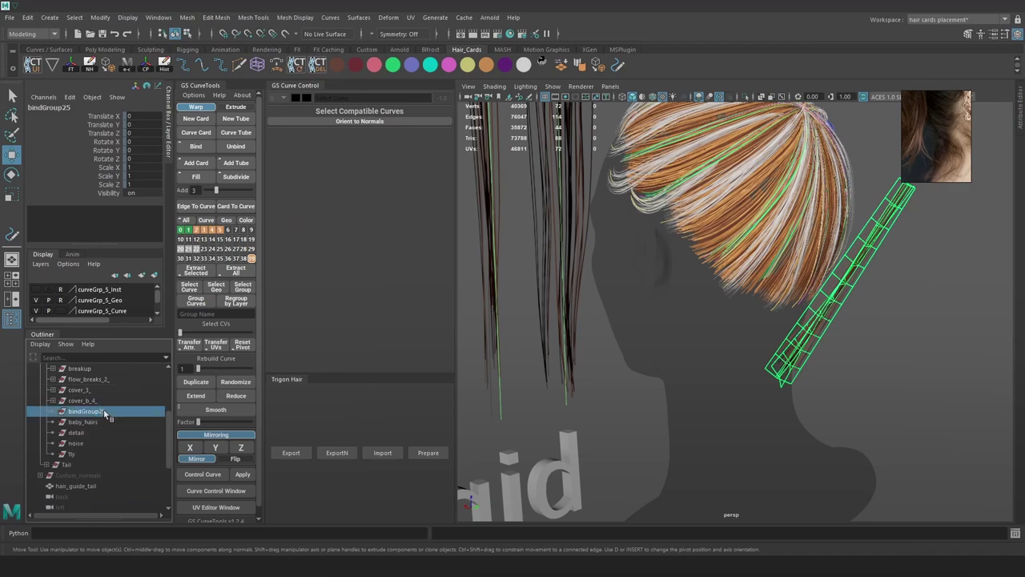
Put bindGroup25 in a new group named back_hairs_5
{"action": "key", "text": "ctrl+g"}
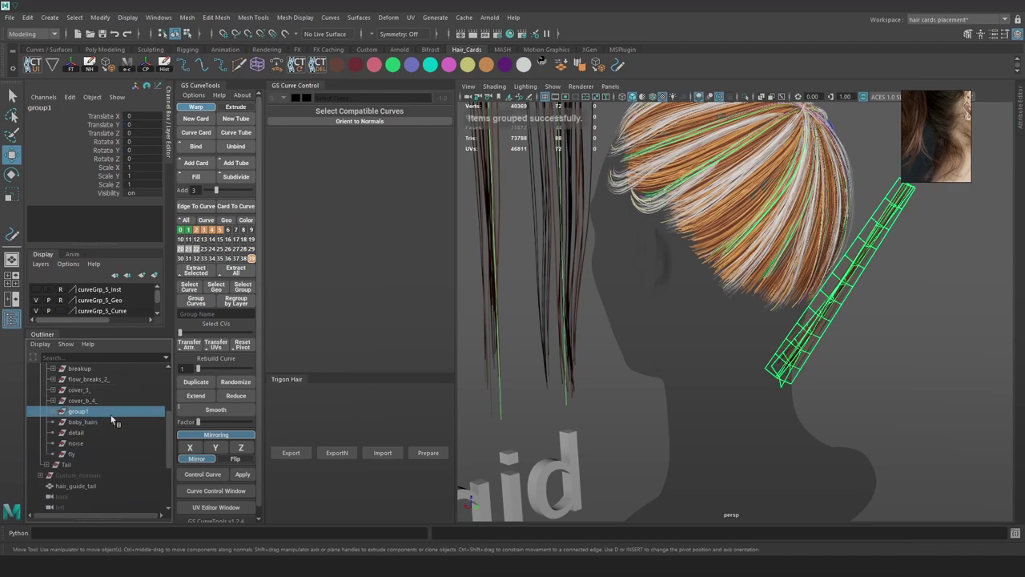
{"action": "double_click", "coordinate": [114, 413]}
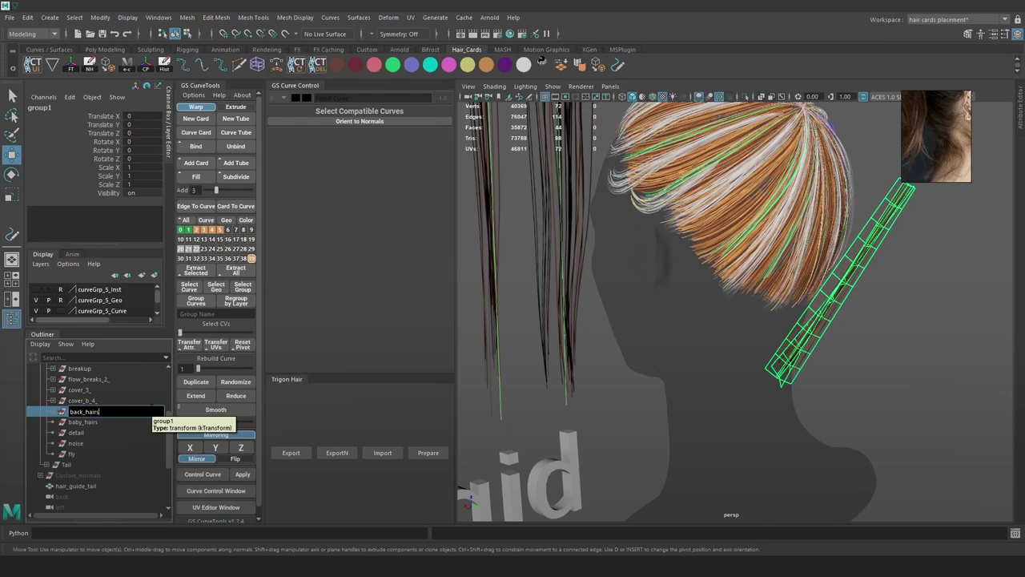
{"action": "key", "text": "Return"}
{"action": "left_click_drag", "start_coordinate": [650, 321], "coordinate": [753, 320], "text": "alt"}
Rename the back hairs group to _5_back_hairs
{"action": "double_click", "coordinate": [109, 412]}
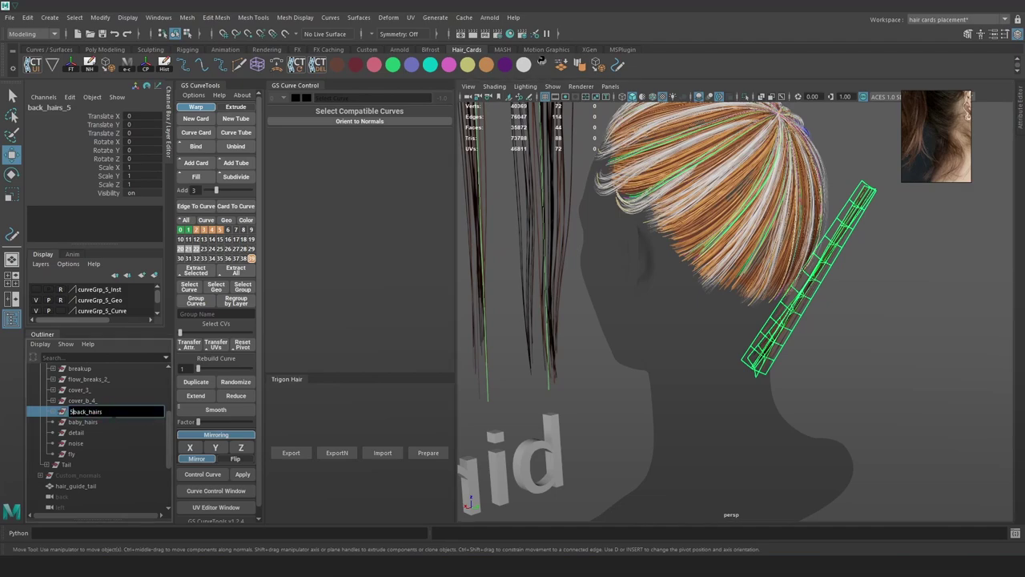
{"action": "key", "text": "Return"}
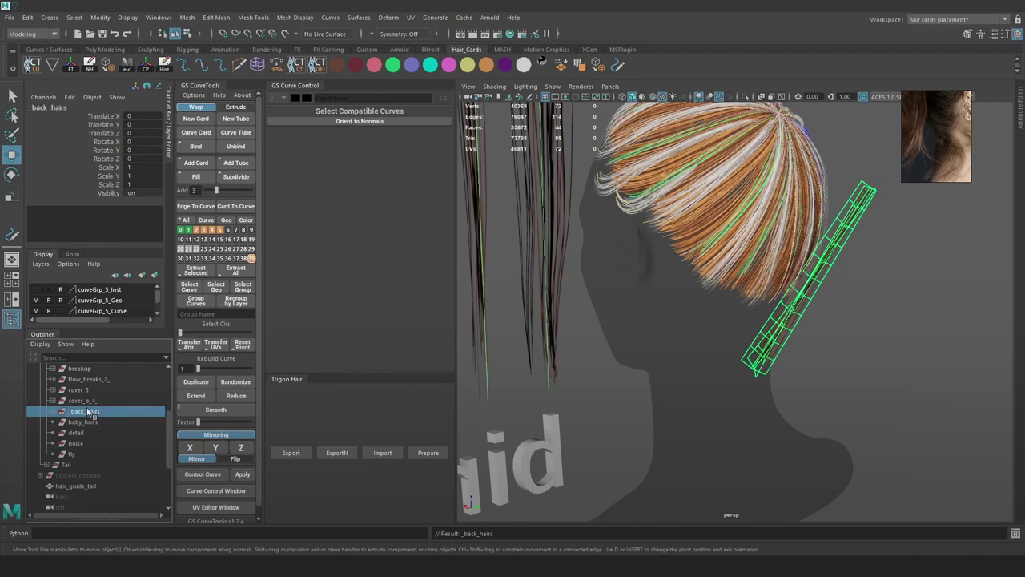
{"action": "left_click", "coordinate": [70, 412]}
{"action": "type", "text": "5"}
{"action": "key", "text": "Return"}
{"action": "double_click", "coordinate": [110, 411]}
{"action": "left_click", "coordinate": [74, 412]}
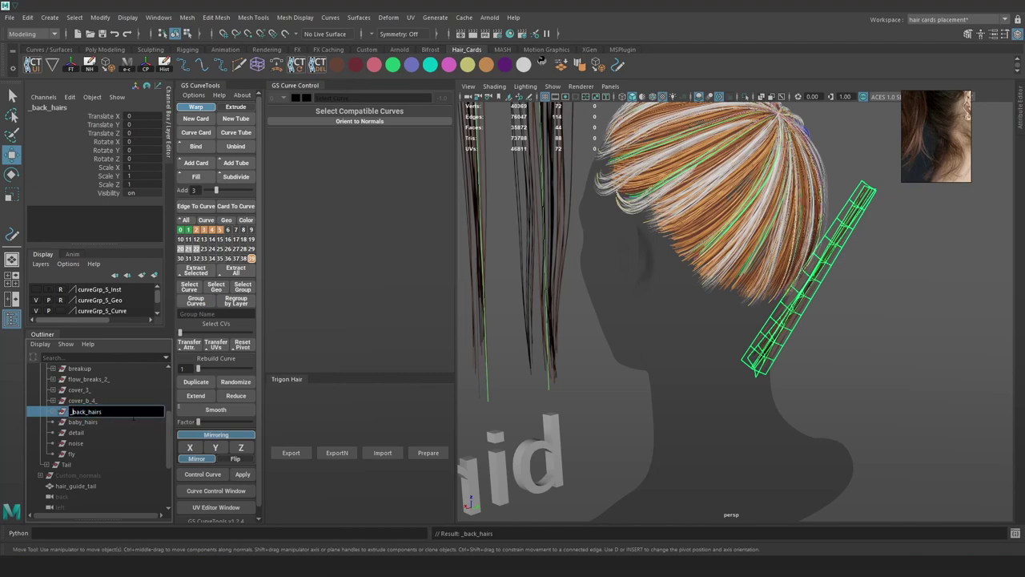
{"action": "type", "text": "%"}
{"action": "key", "text": "BackSpace"}
{"action": "type", "text": "5_"}
{"action": "key", "text": "Return"}
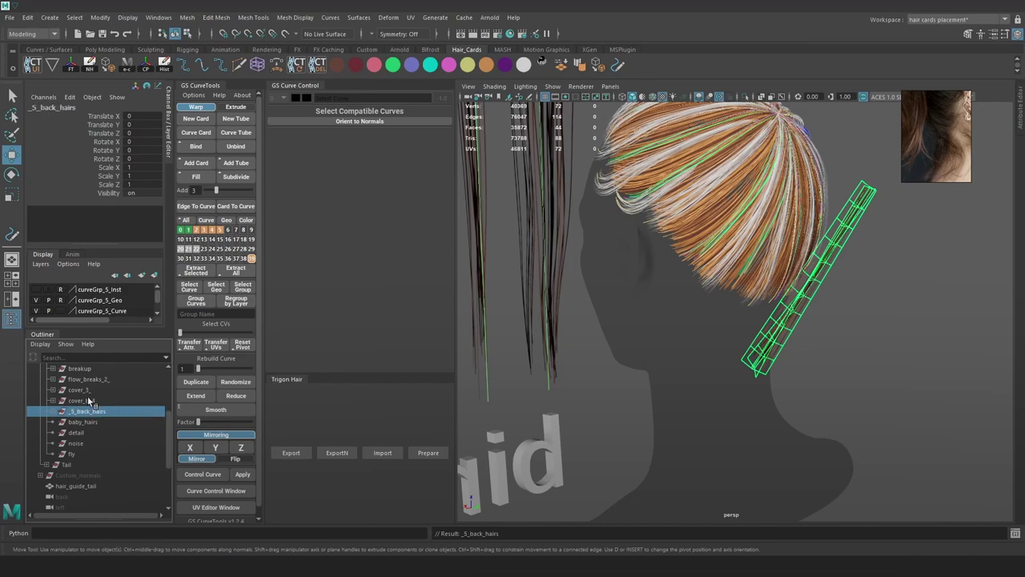
Rename the cover_b_4_ group to _4_cover_b so its layer number comes first
{"action": "double_click", "coordinate": [91, 401]}
{"action": "left_click", "coordinate": [98, 401]}
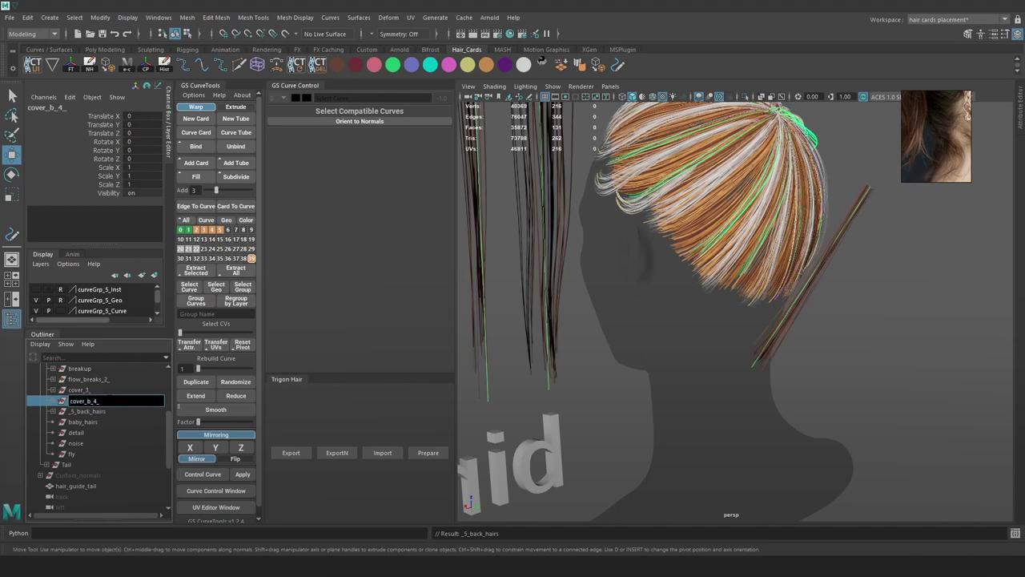
{"action": "key", "text": "BackSpace"}
{"action": "key", "text": "BackSpace"}
{"action": "key", "text": "BackSpace"}
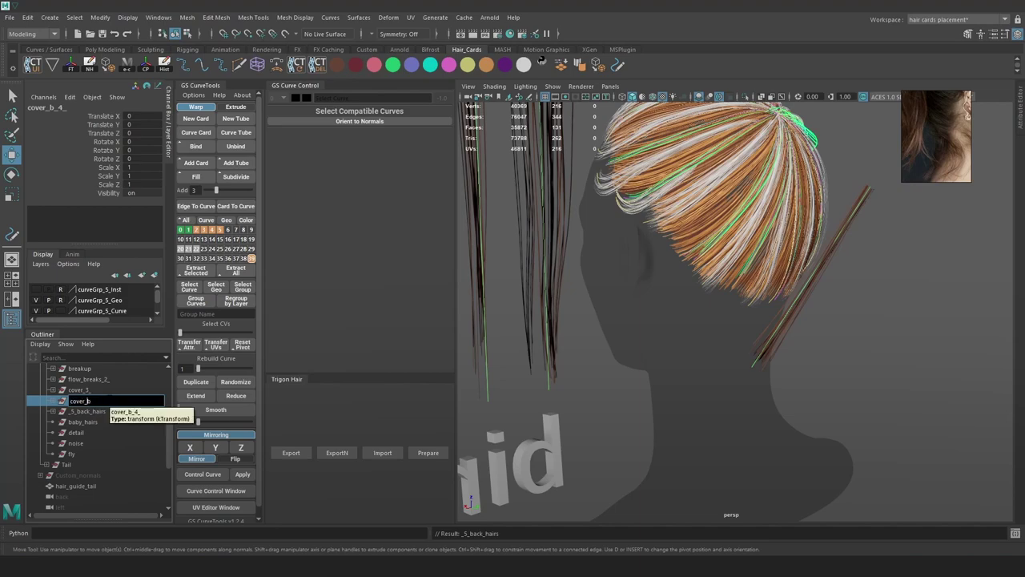
{"action": "key", "text": "Left"}
{"action": "key", "text": "Left"}
{"action": "key", "text": "Left"}
{"action": "type", "text": "_4"}
{"action": "key", "text": "Return"}
{"action": "double_click", "coordinate": [95, 401]}
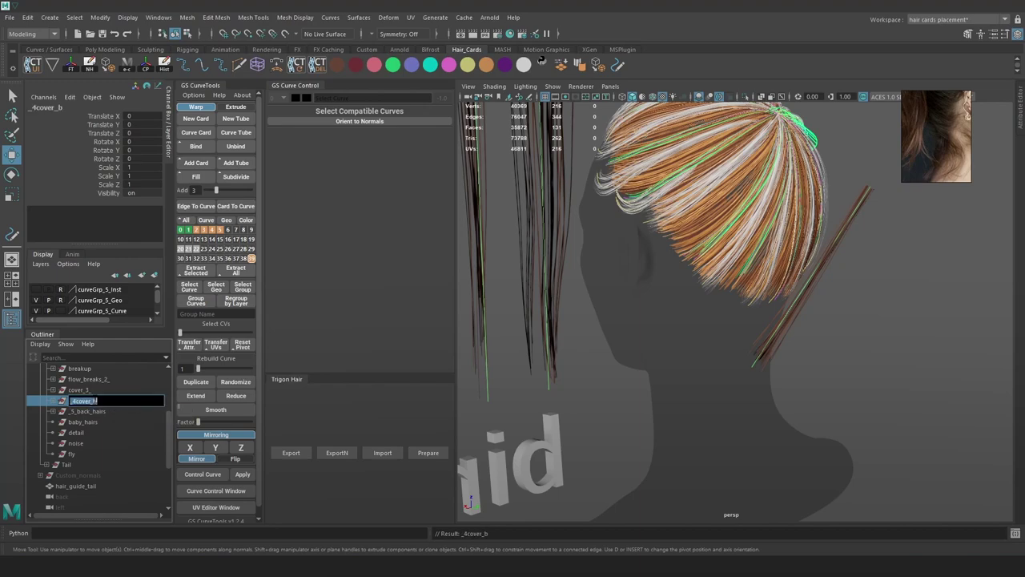
{"action": "left_click", "coordinate": [80, 400]}
{"action": "type", "text": "_"}
{"action": "key", "text": "Return"}
Rename the cover_3_ group to _3_cover, moving its layer number to the front
{"action": "double_click", "coordinate": [112, 390]}
{"action": "left_click", "coordinate": [108, 389]}
{"action": "key", "text": "BackSpace"}
{"action": "key", "text": "BackSpace"}
{"action": "key", "text": "BackSpace"}
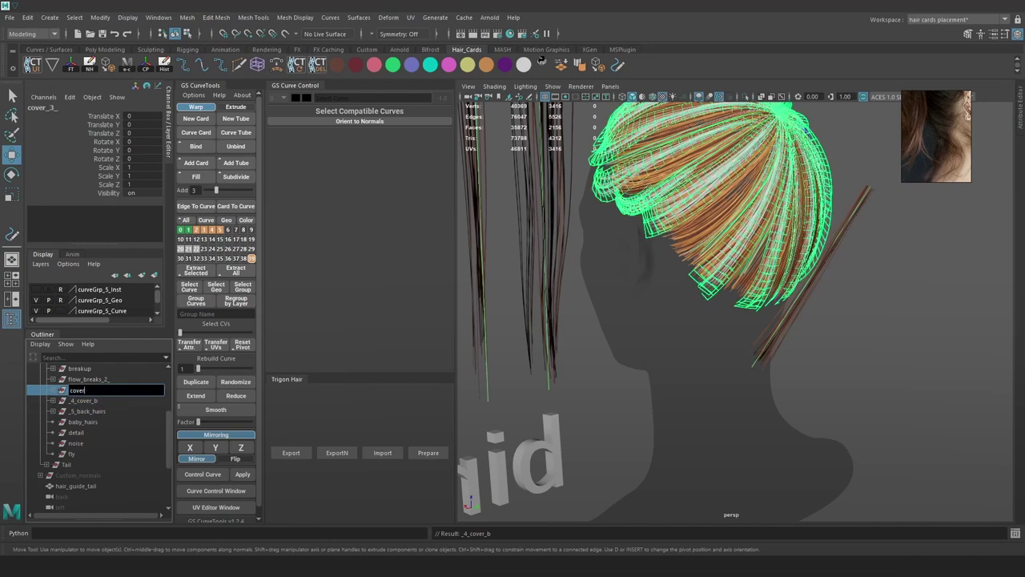
{"action": "key", "text": "Home"}
{"action": "type", "text": "_3_"}
{"action": "key", "text": "Return"}
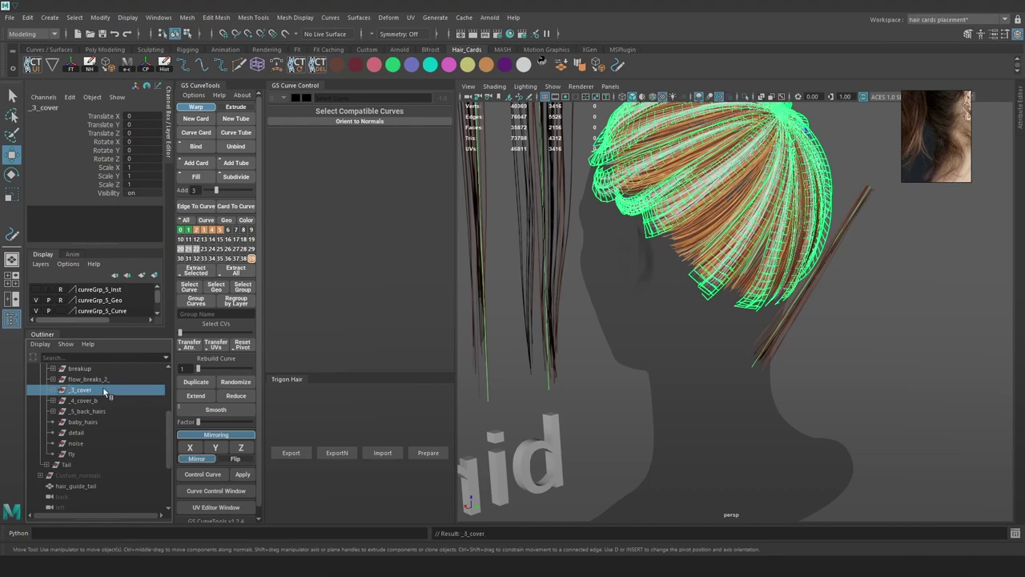
Rename the flow_breaks_2_ group to _2_flow_breaks with the layer number as prefix
{"action": "double_click", "coordinate": [113, 382]}
{"action": "left_click", "coordinate": [114, 382]}
{"action": "key", "text": "BackSpace"}
{"action": "key", "text": "BackSpace"}
{"action": "key", "text": "BackSpace"}
{"action": "key", "text": "Left"}
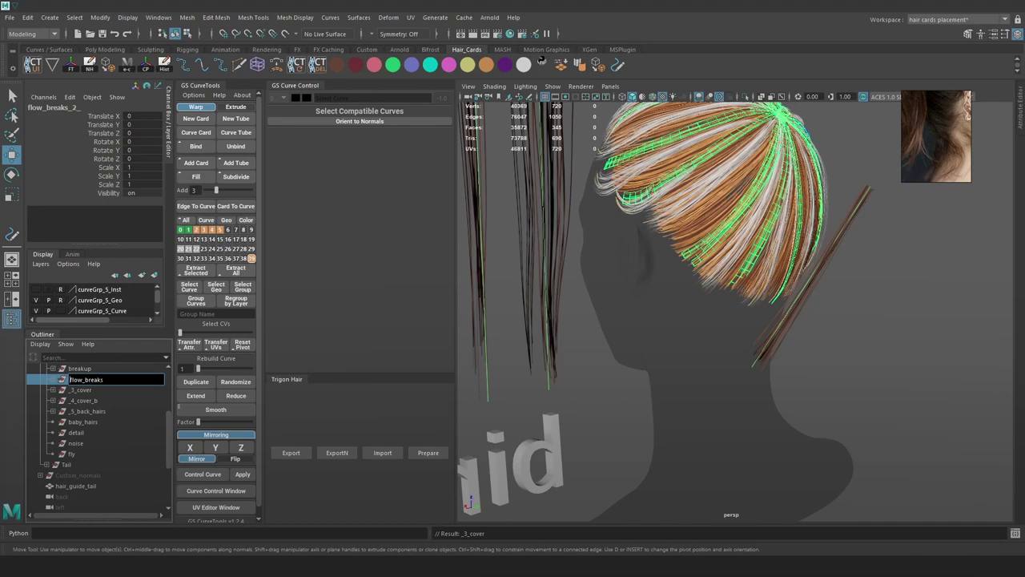
{"action": "type", "text": "_2_"}
{"action": "key", "text": "Return"}
Open the name of the breakup group under Main for editing at its beginning
{"action": "scroll", "coordinate": [117, 399], "scroll_direction": "up", "scroll_amount": 2}
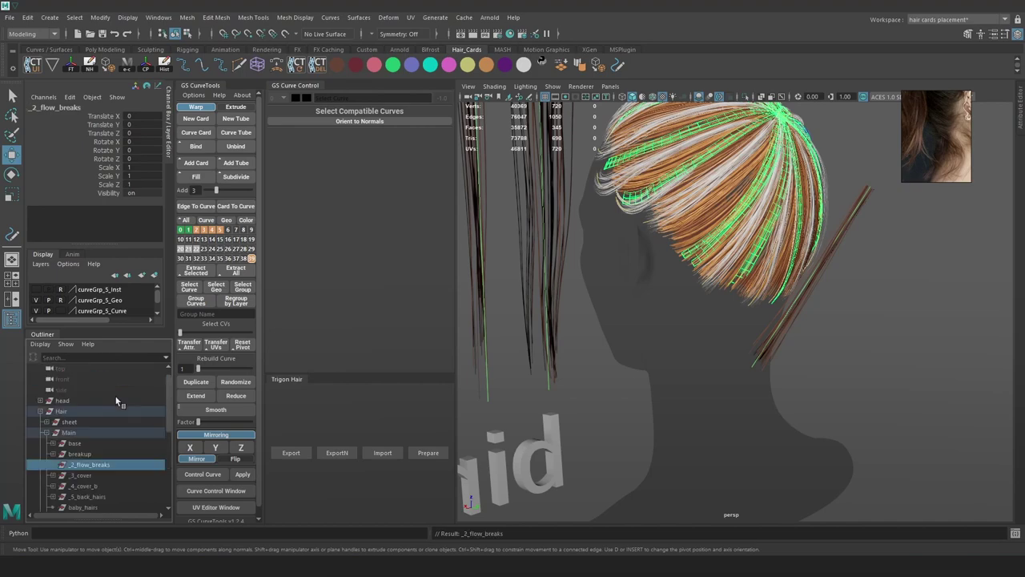
{"action": "double_click", "coordinate": [80, 453]}
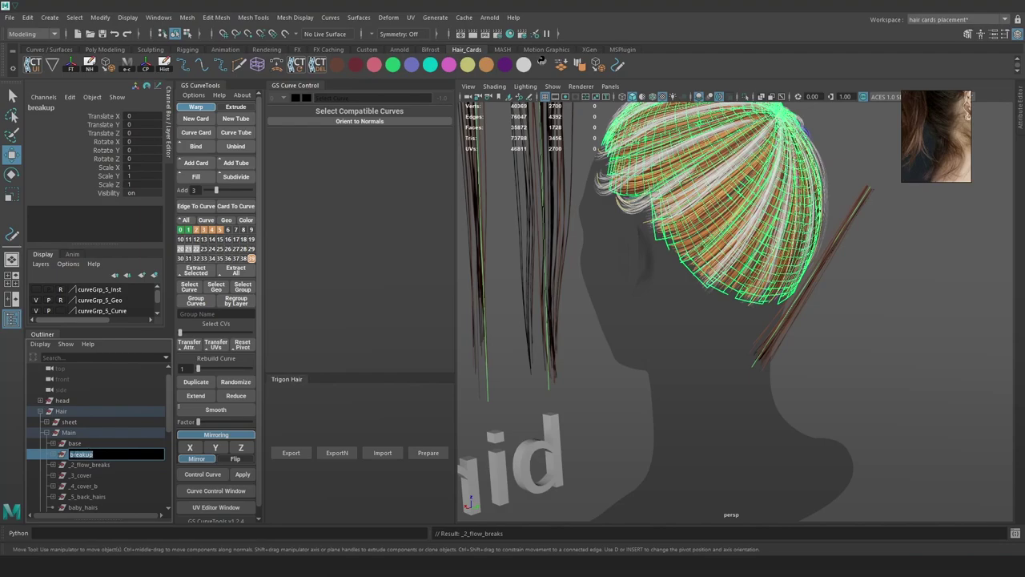
{"action": "key", "text": "Home"}
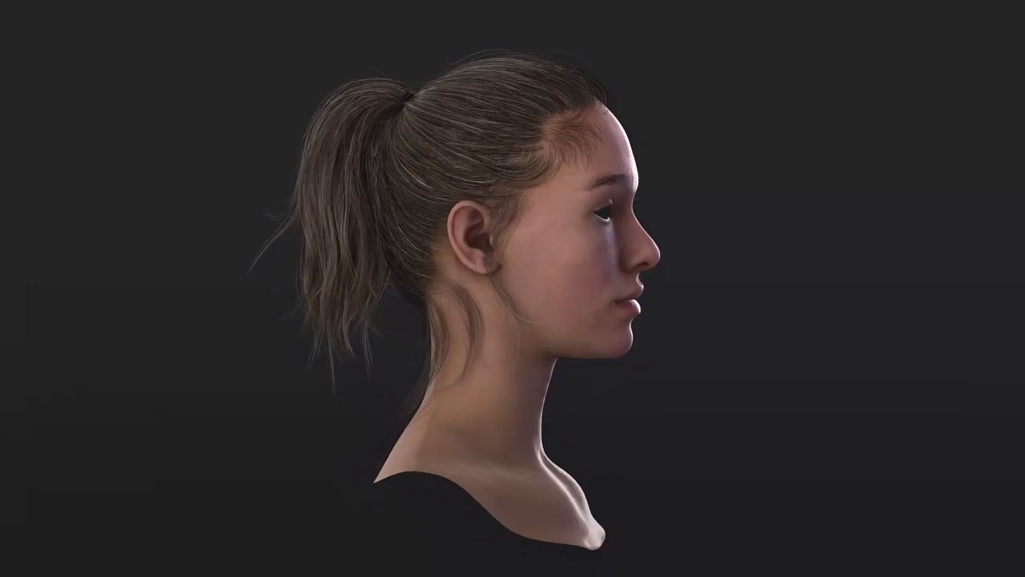